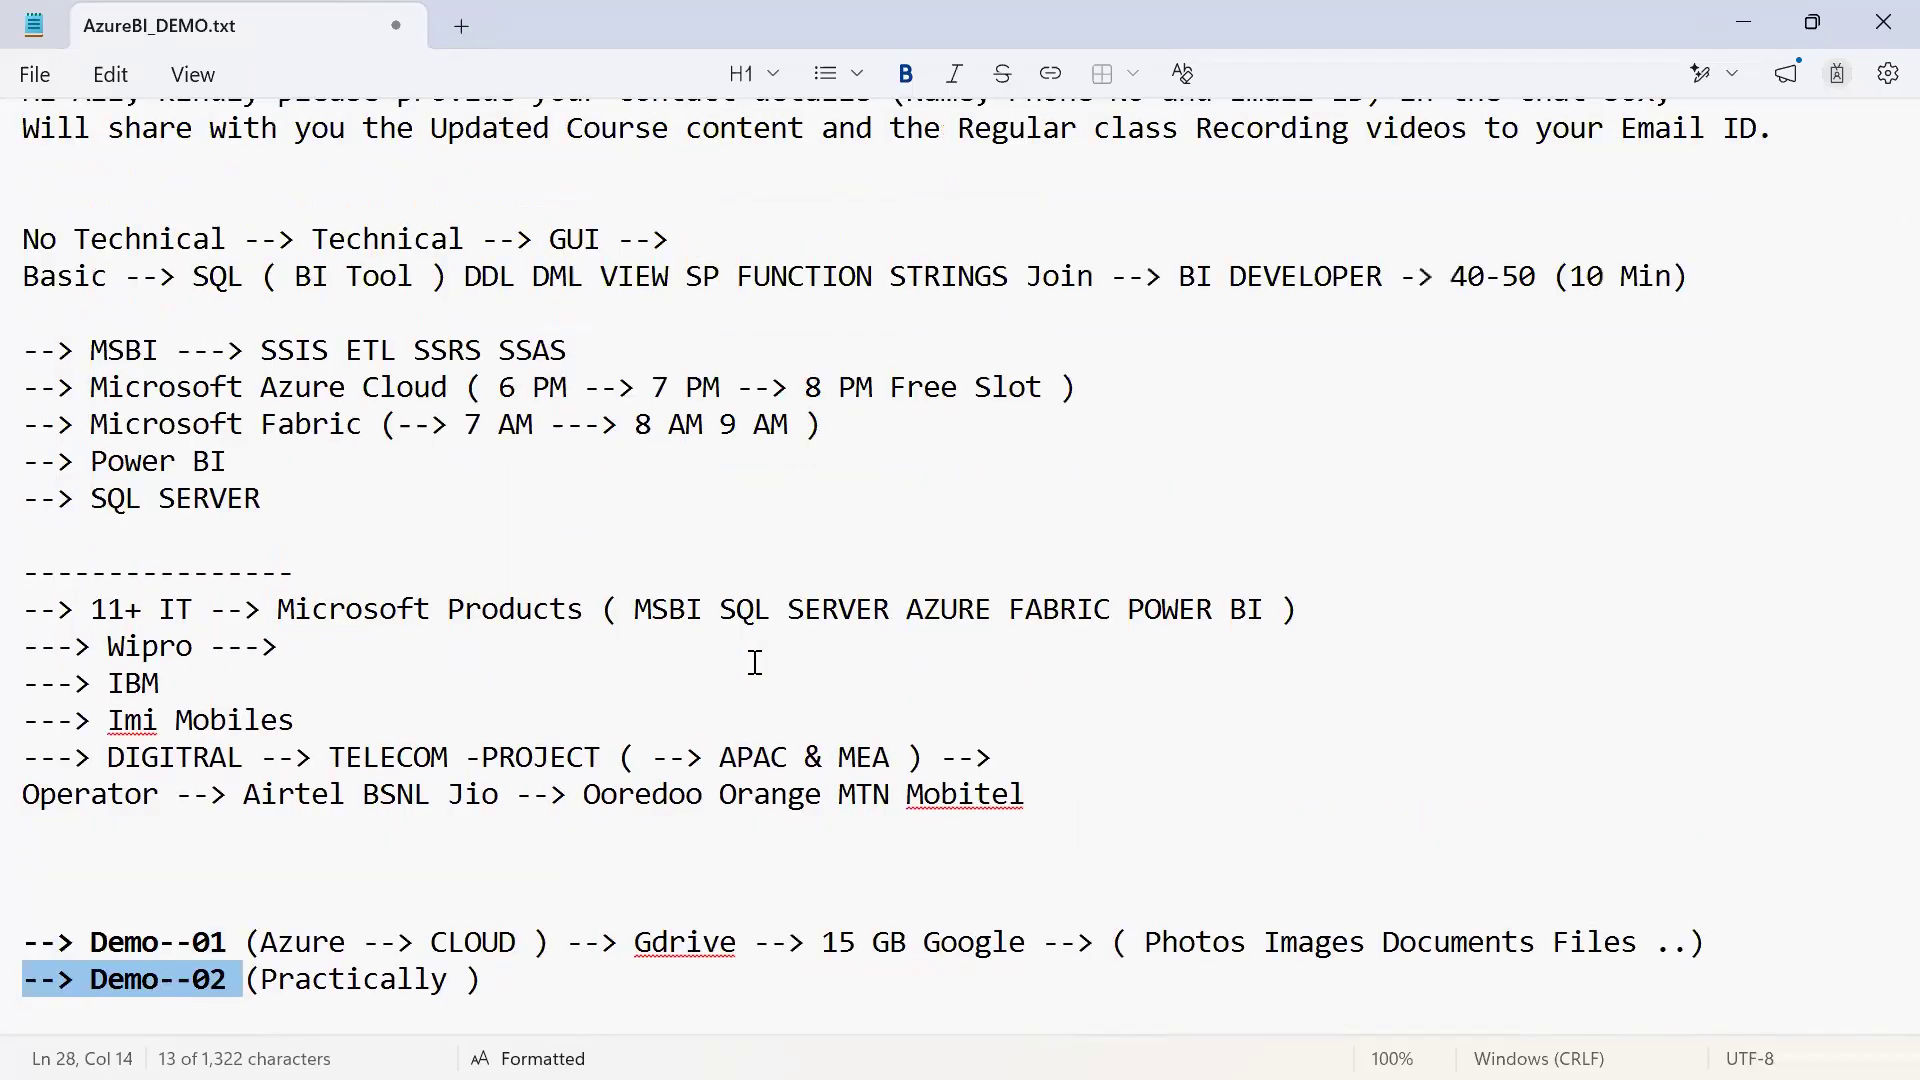
Switch to AzureBI_ADF_SSIS_COMPR (2).pdf and review its slides from the Azure Data Factory introduction through the ADF v2 page
key("alt+Tab")
key("alt+Tab")
key("alt+Tab")
key("alt+Tab")
key("alt+Tab")
key("alt+Tab")
key("alt+Tab")
key("alt+Tab")
key("alt+Tab")
key("alt+Tab")
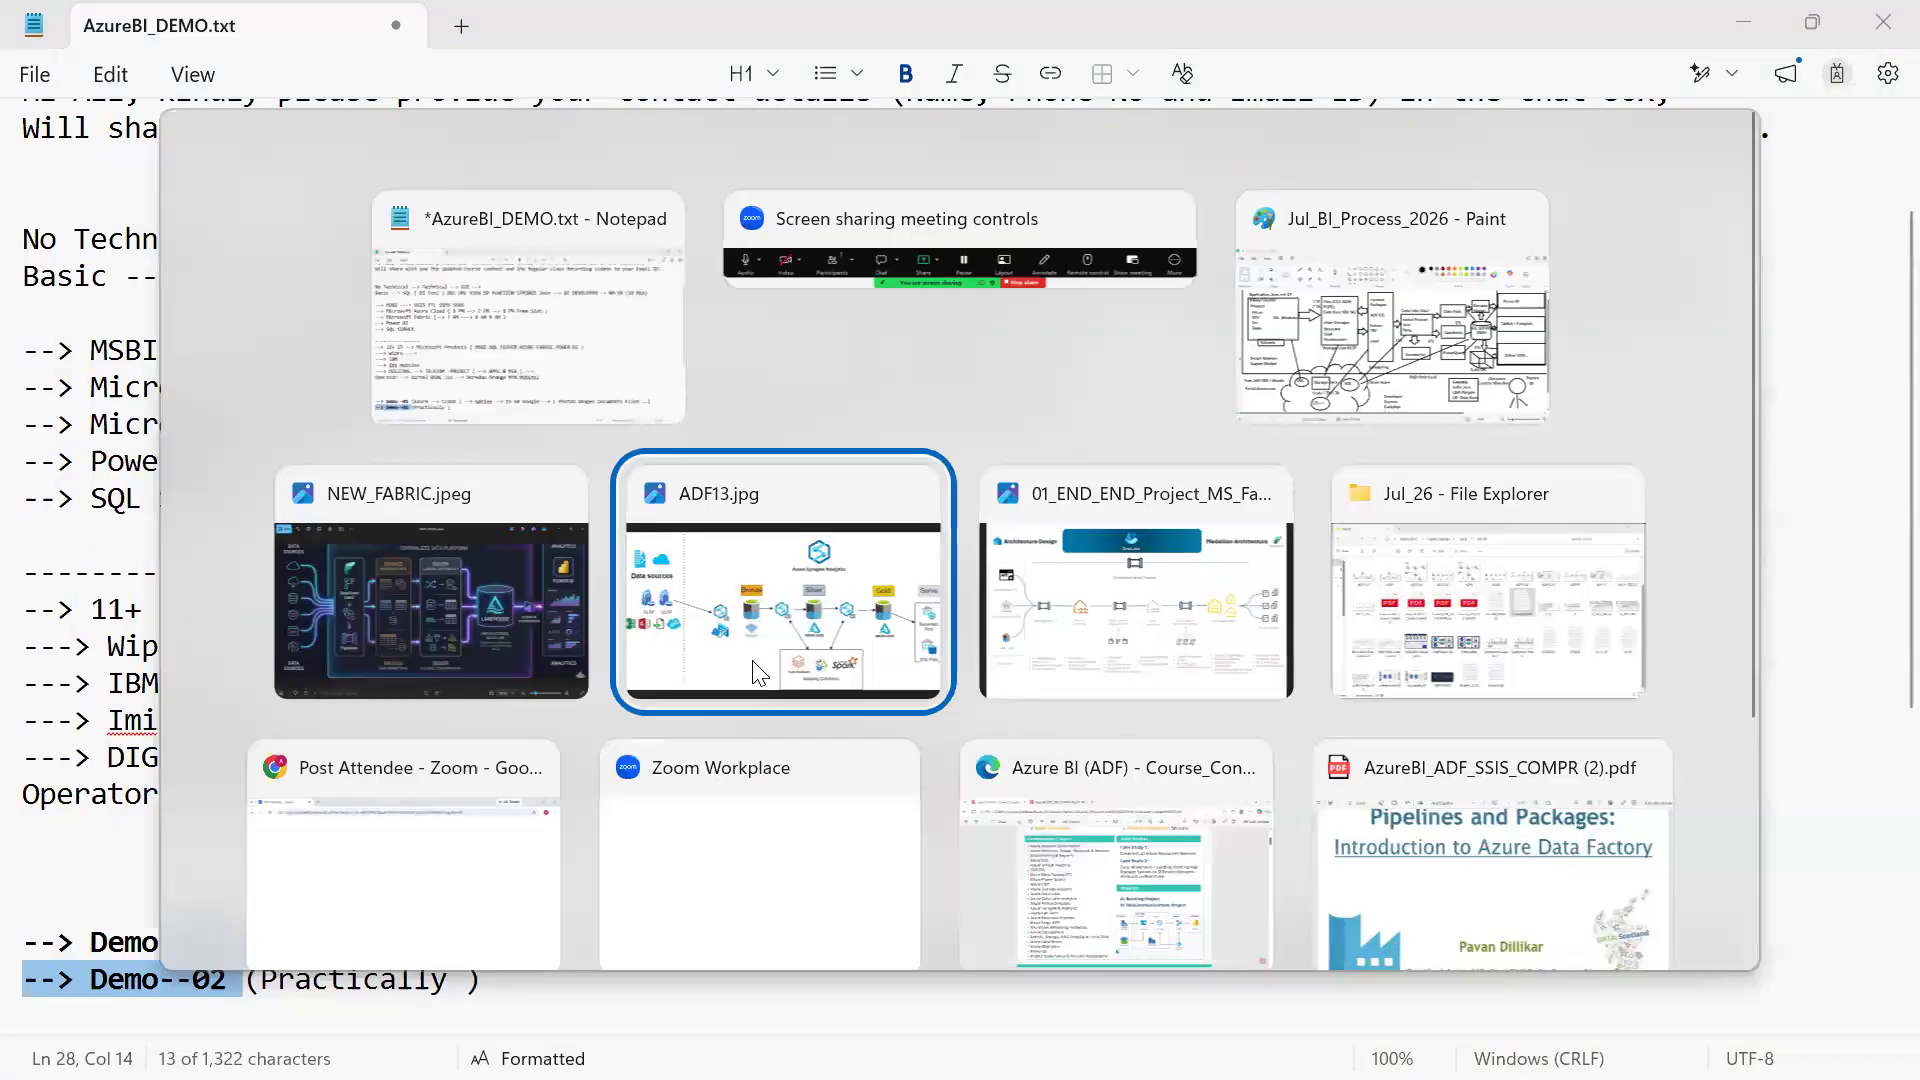
scroll(754, 662, "down", 10)
scroll(753, 661, "down", 20)
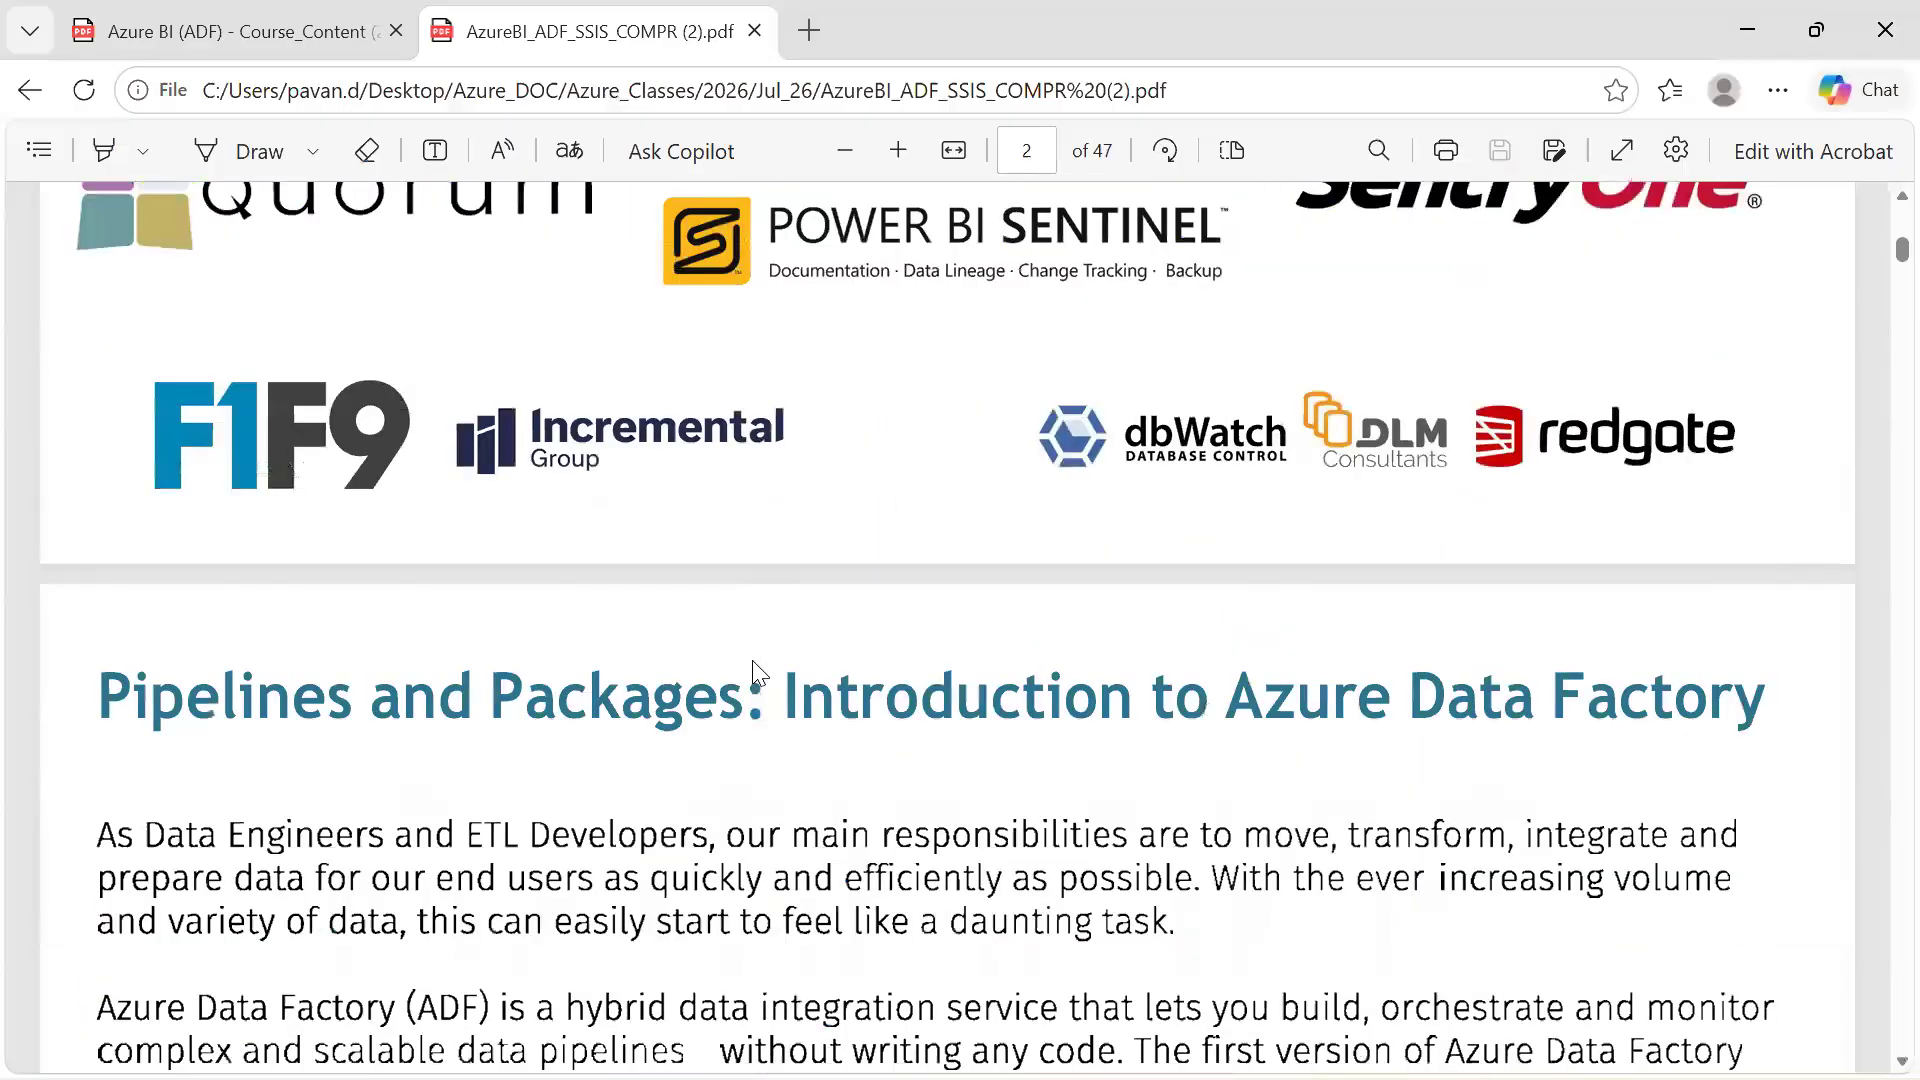
scroll(752, 660, "down", 10)
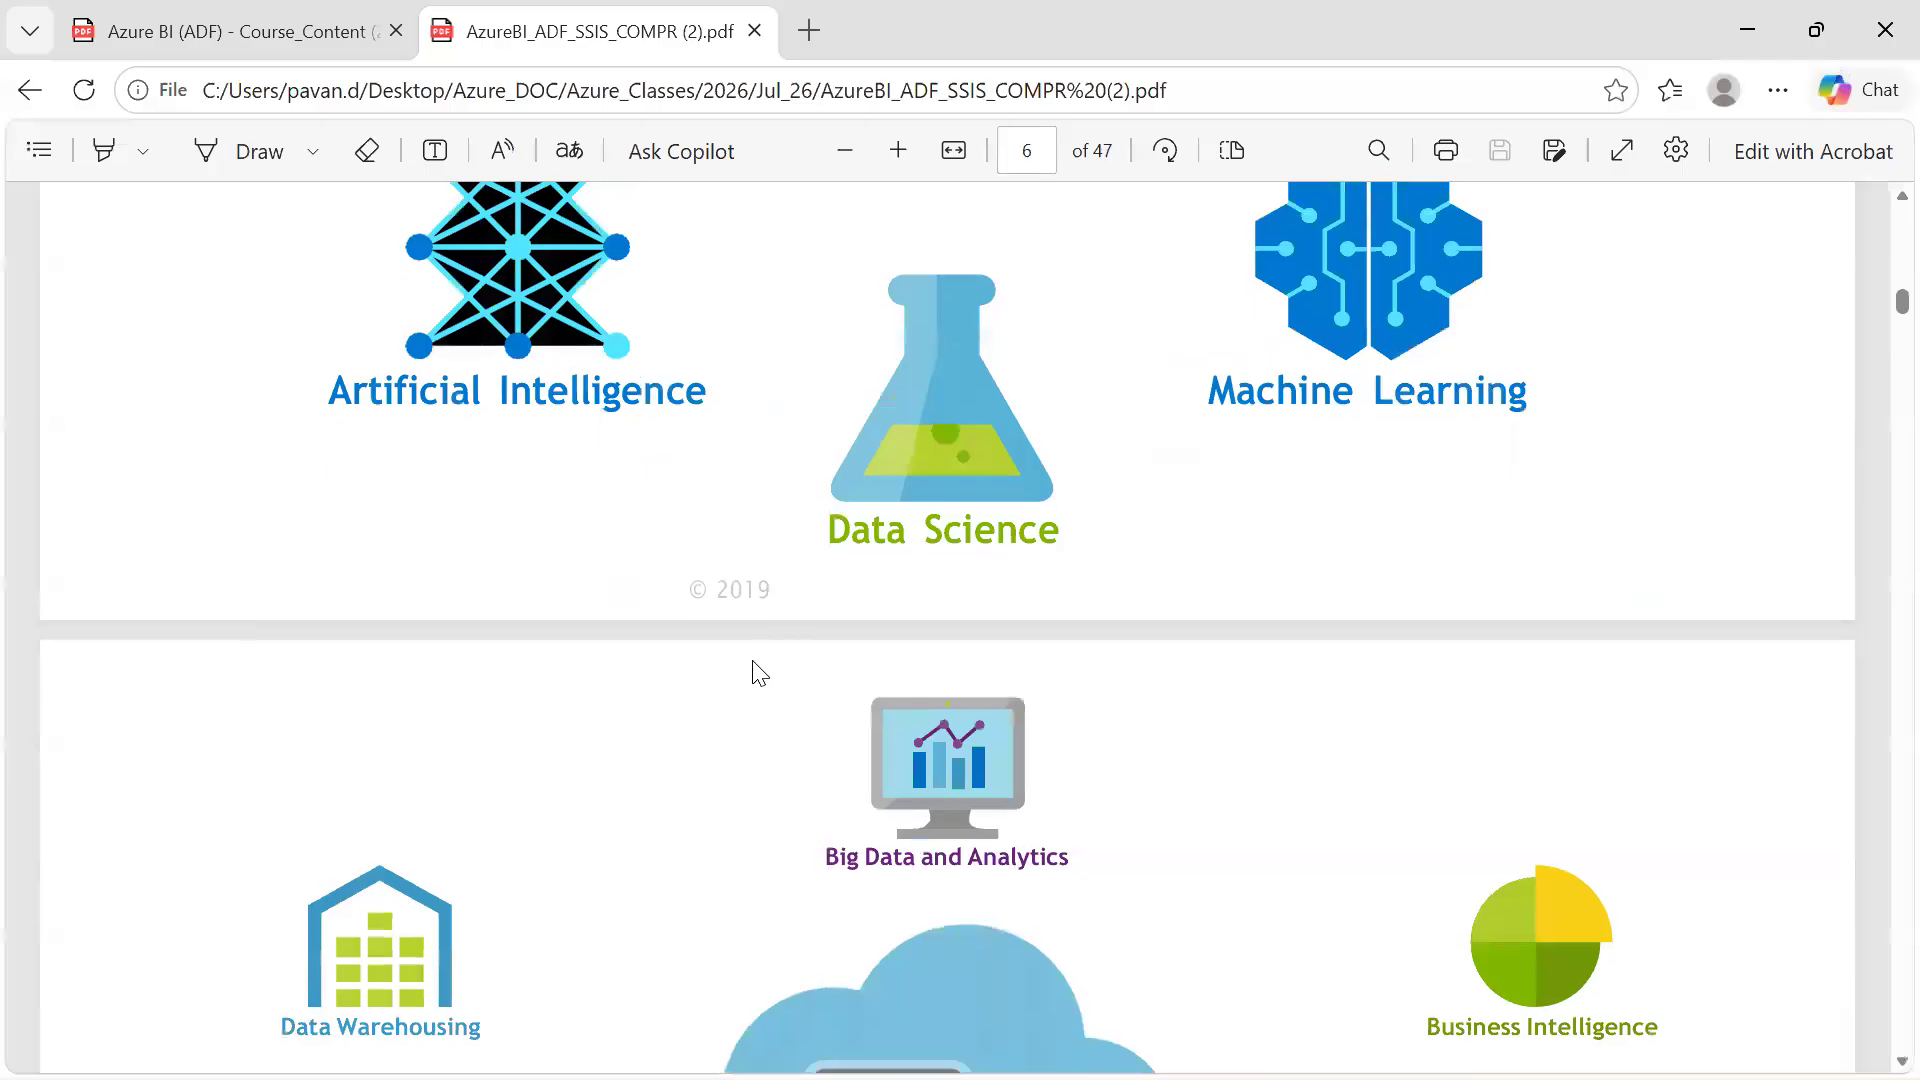
scroll(752, 660, "down", 15)
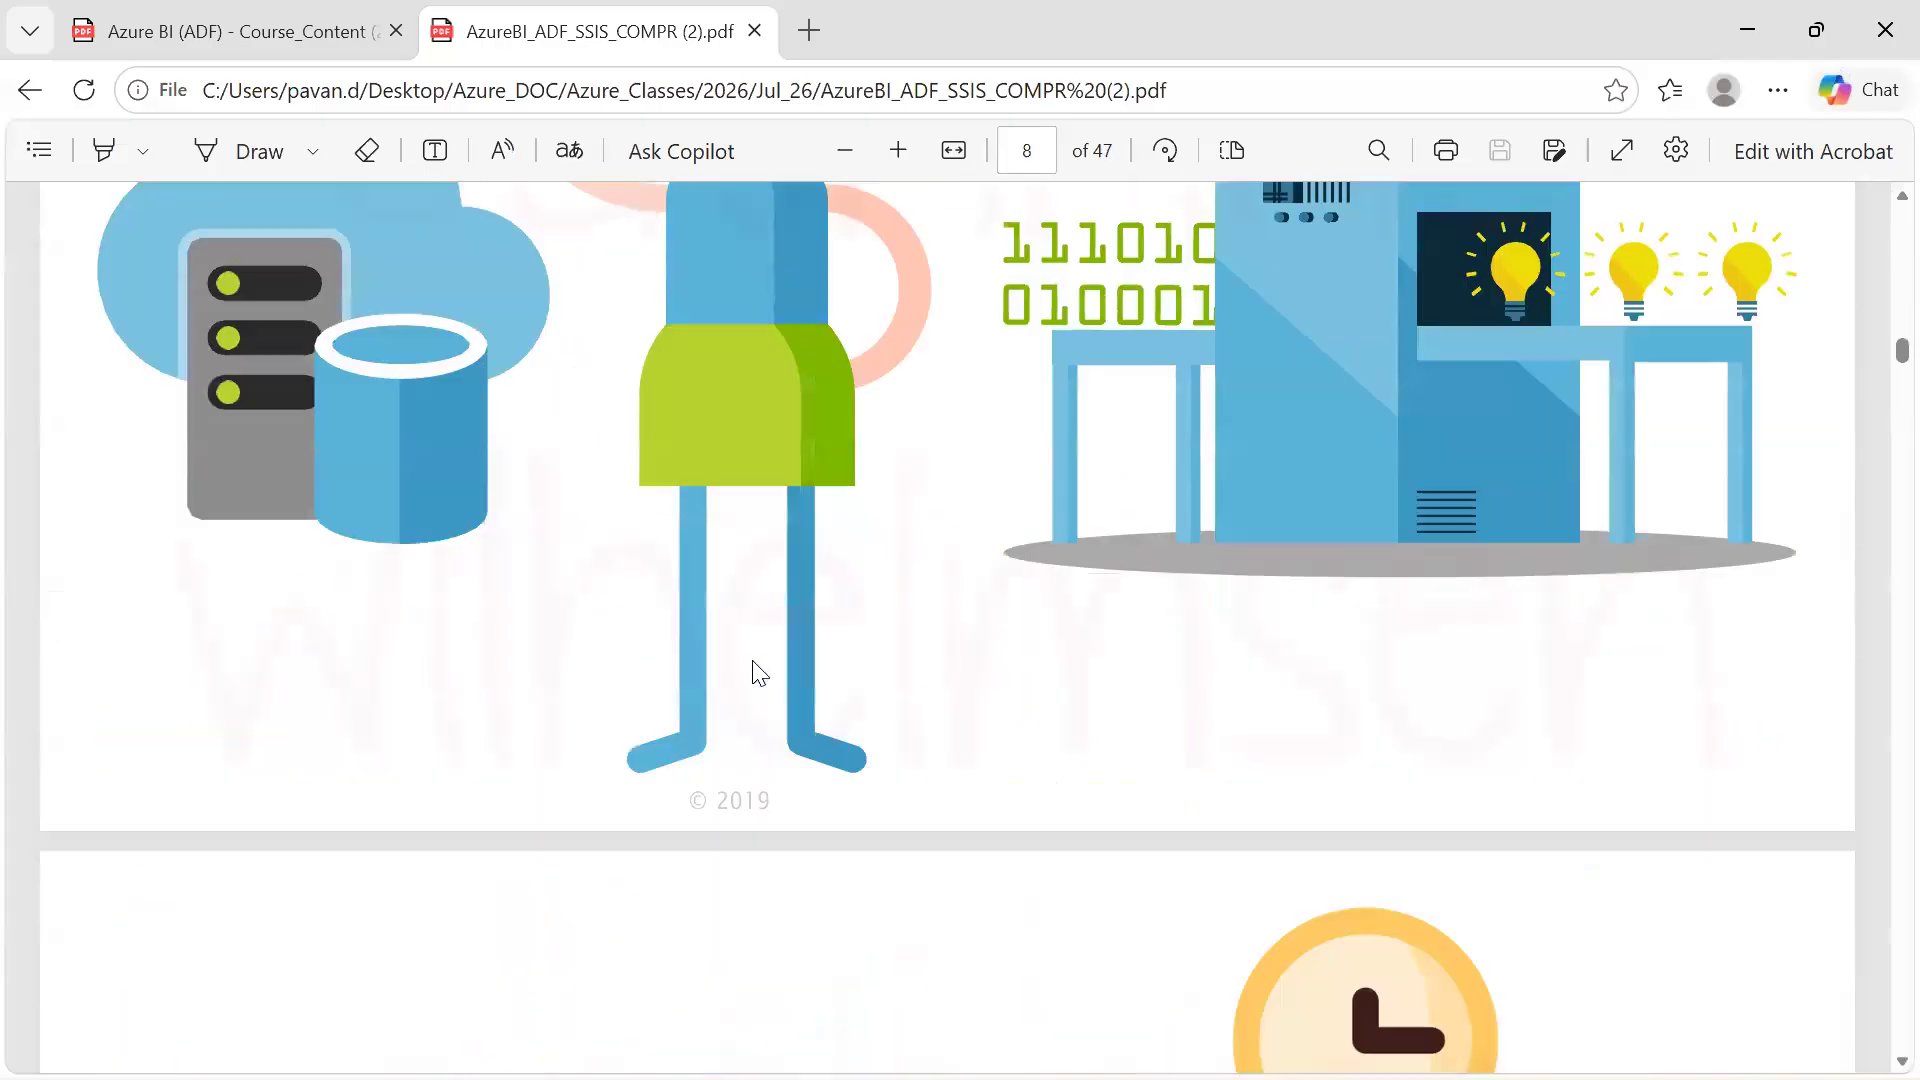
scroll(760, 672, "down", 10)
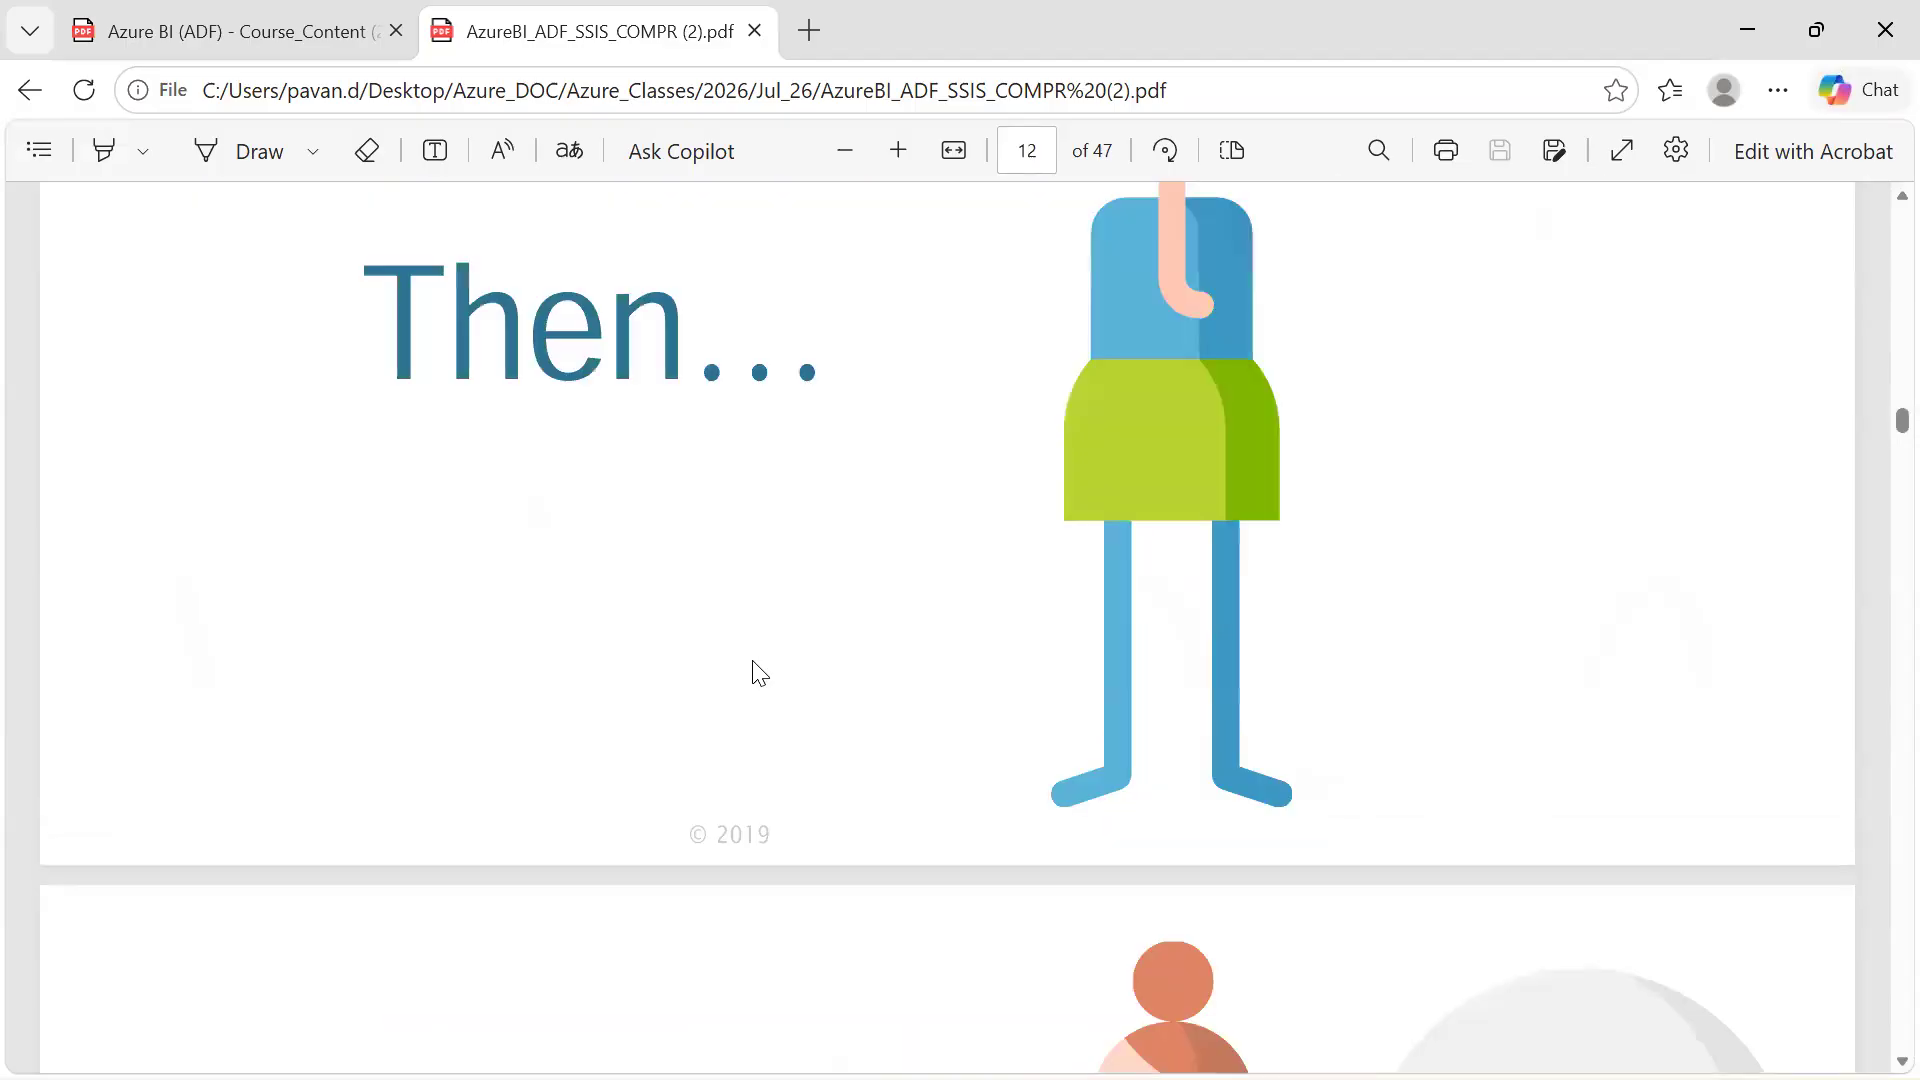
scroll(752, 661, "down", 14)
scroll(752, 661, "up", 4)
scroll(752, 661, "down", 4)
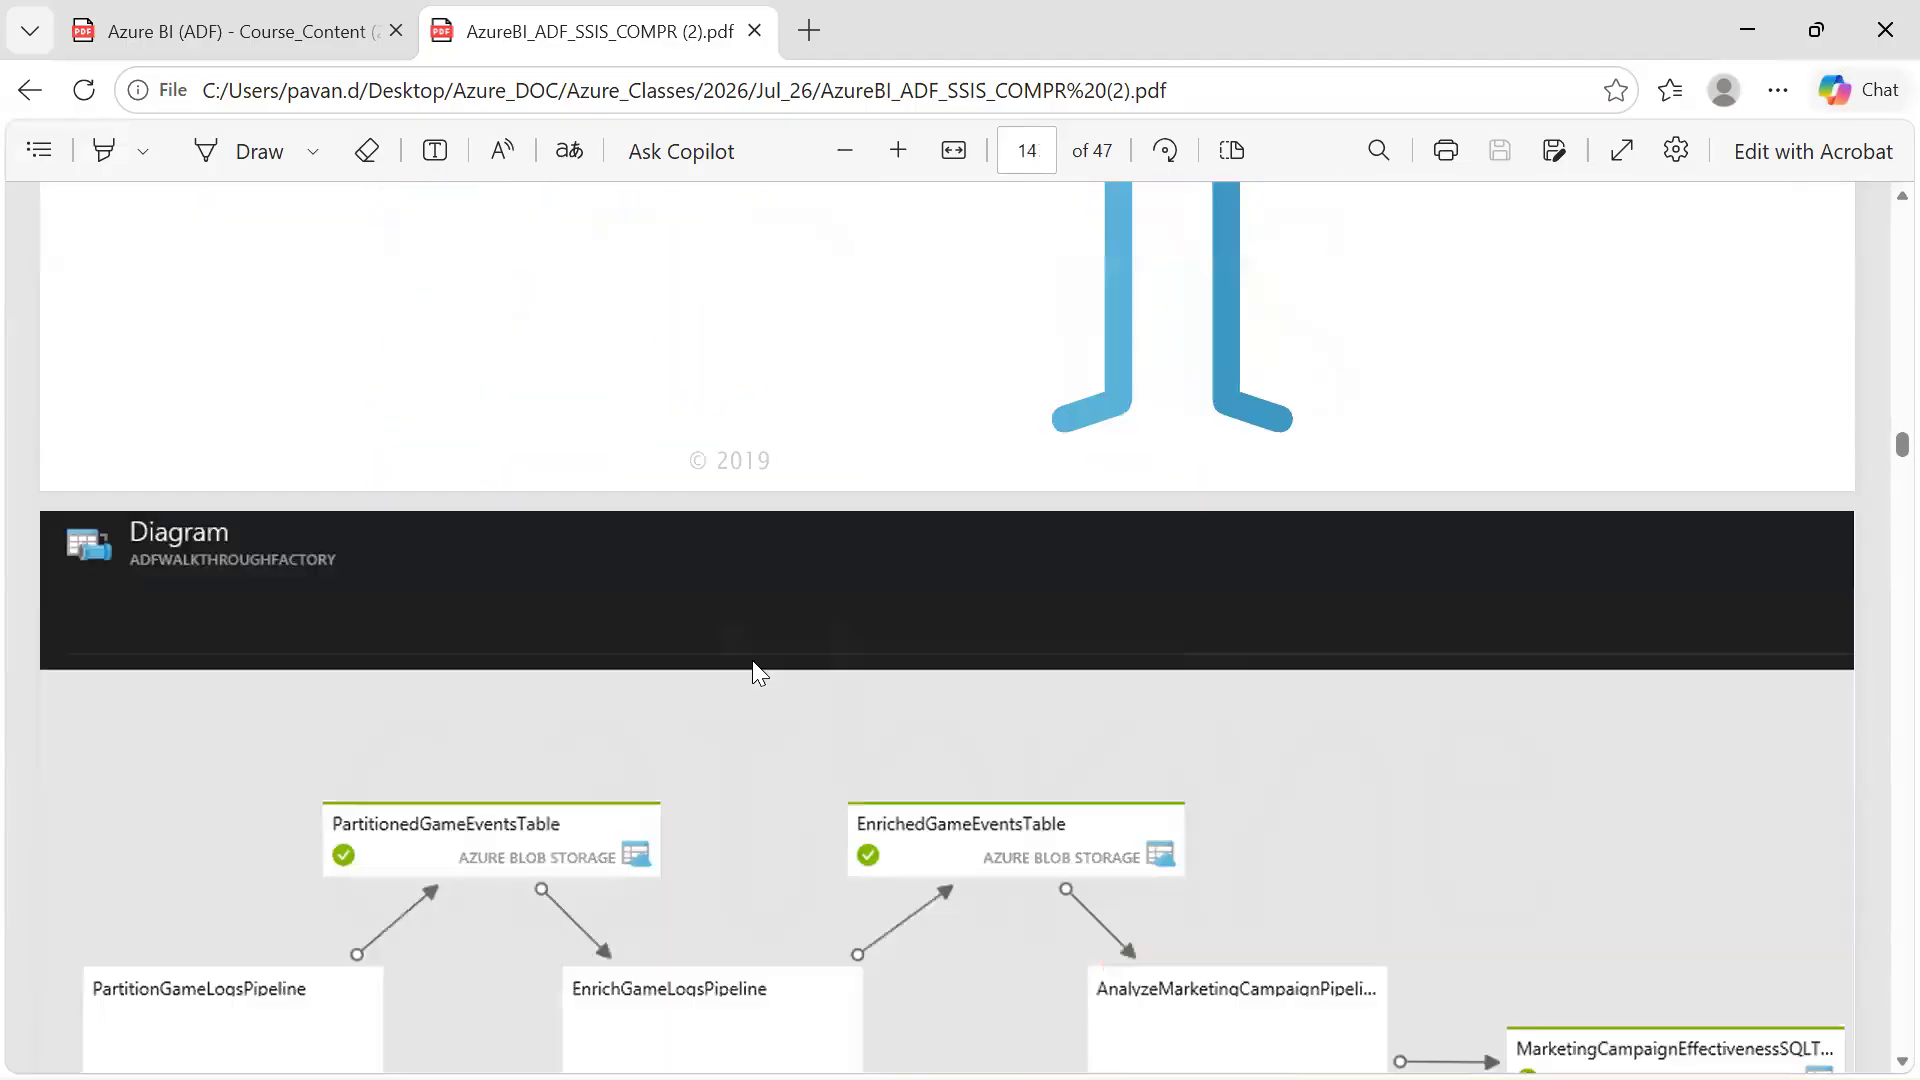
scroll(751, 661, "down", 12)
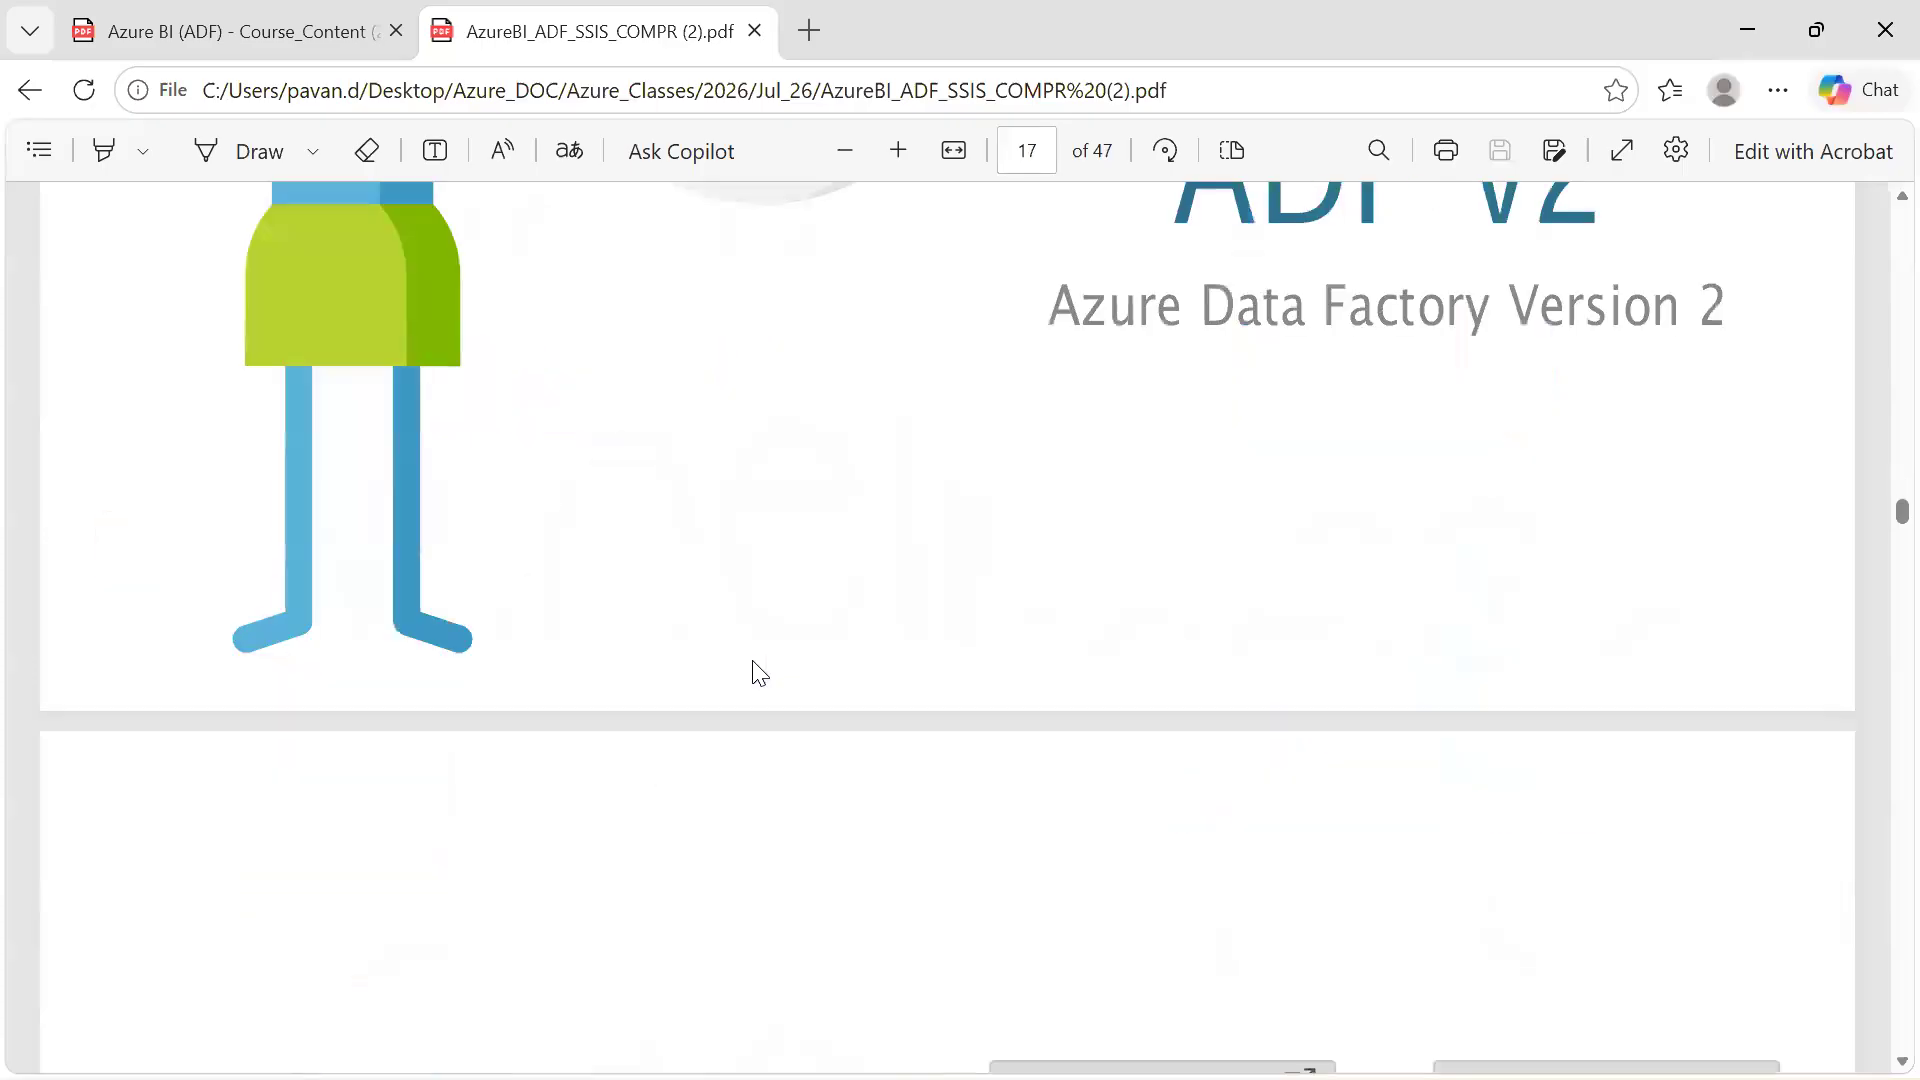
scroll(760, 673, "up", 2)
scroll(760, 673, "up", 2)
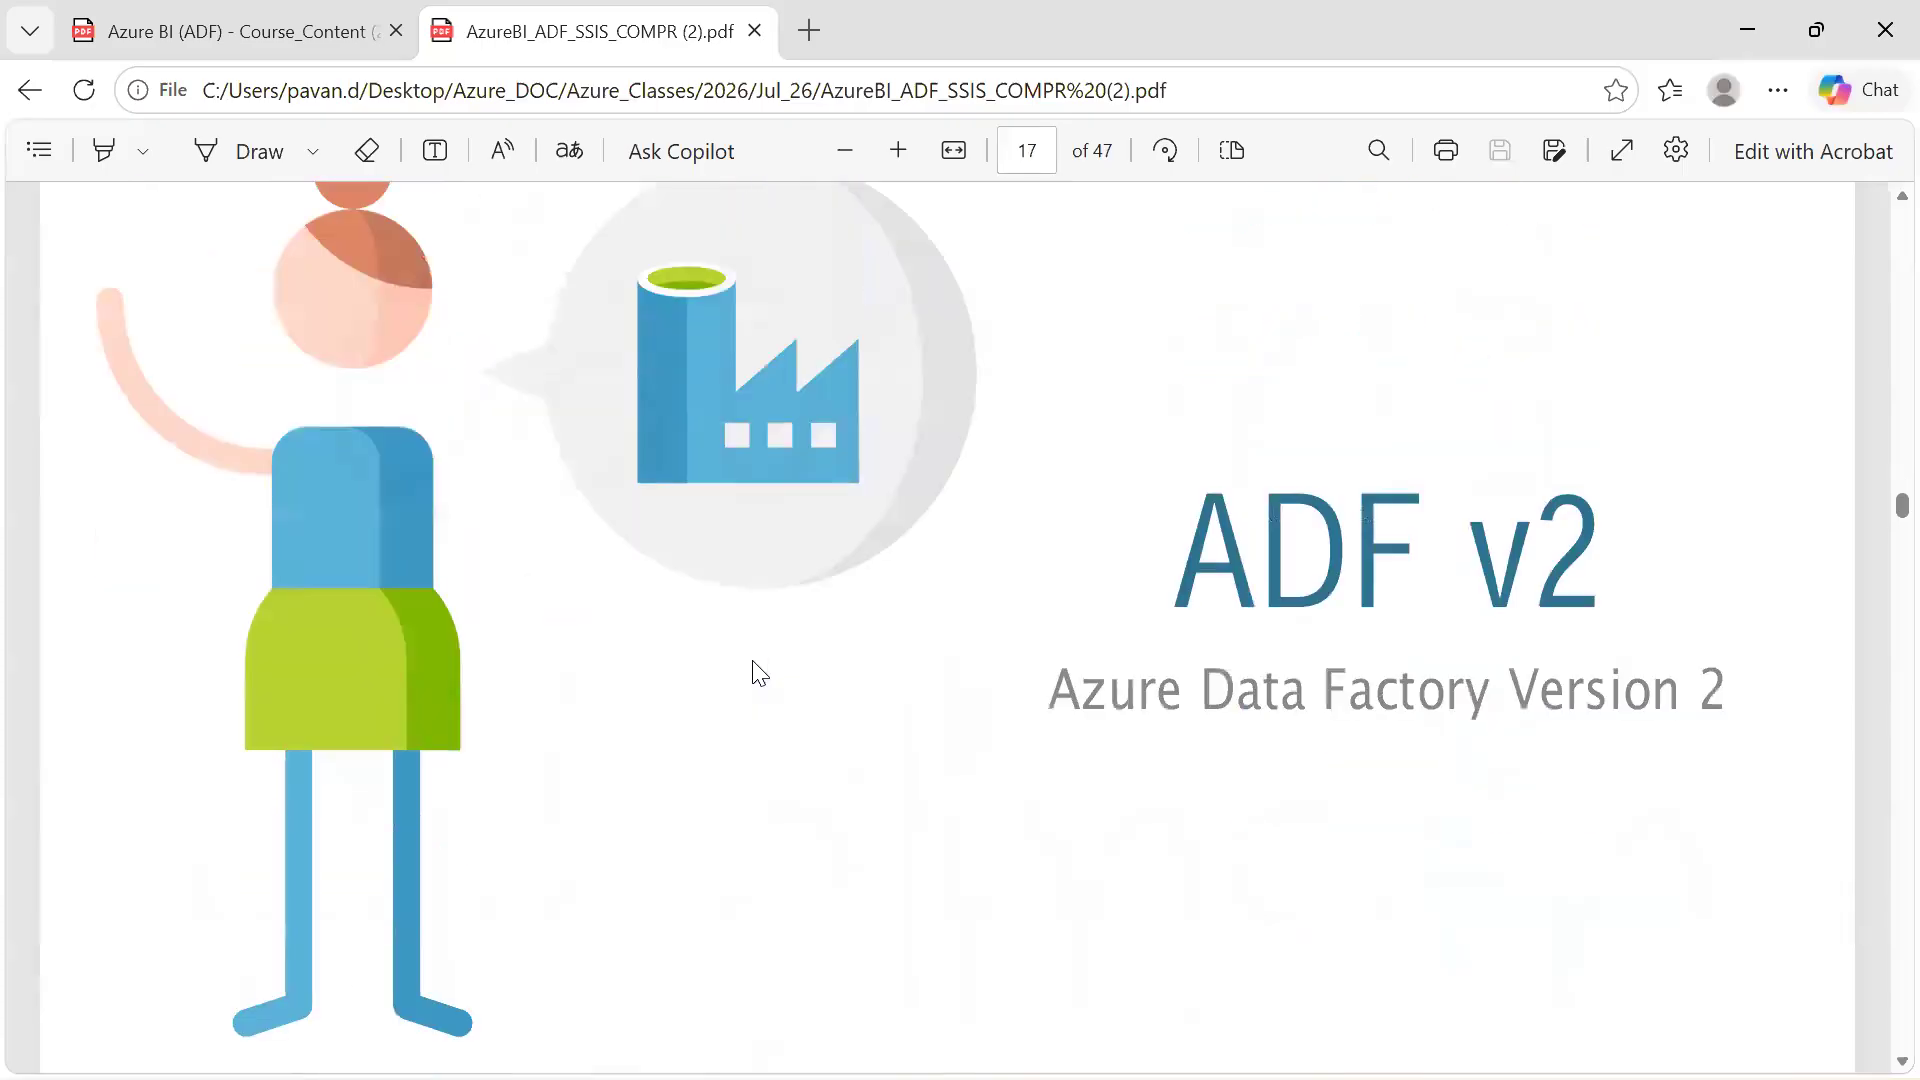
scroll(760, 673, "up", 1)
Switch to the Azure BI (ADF) Course_Content (2) PDF and review its components, virtual machine and ADF loading topics
key("alt+Tab")
key("alt+shift+Tab")
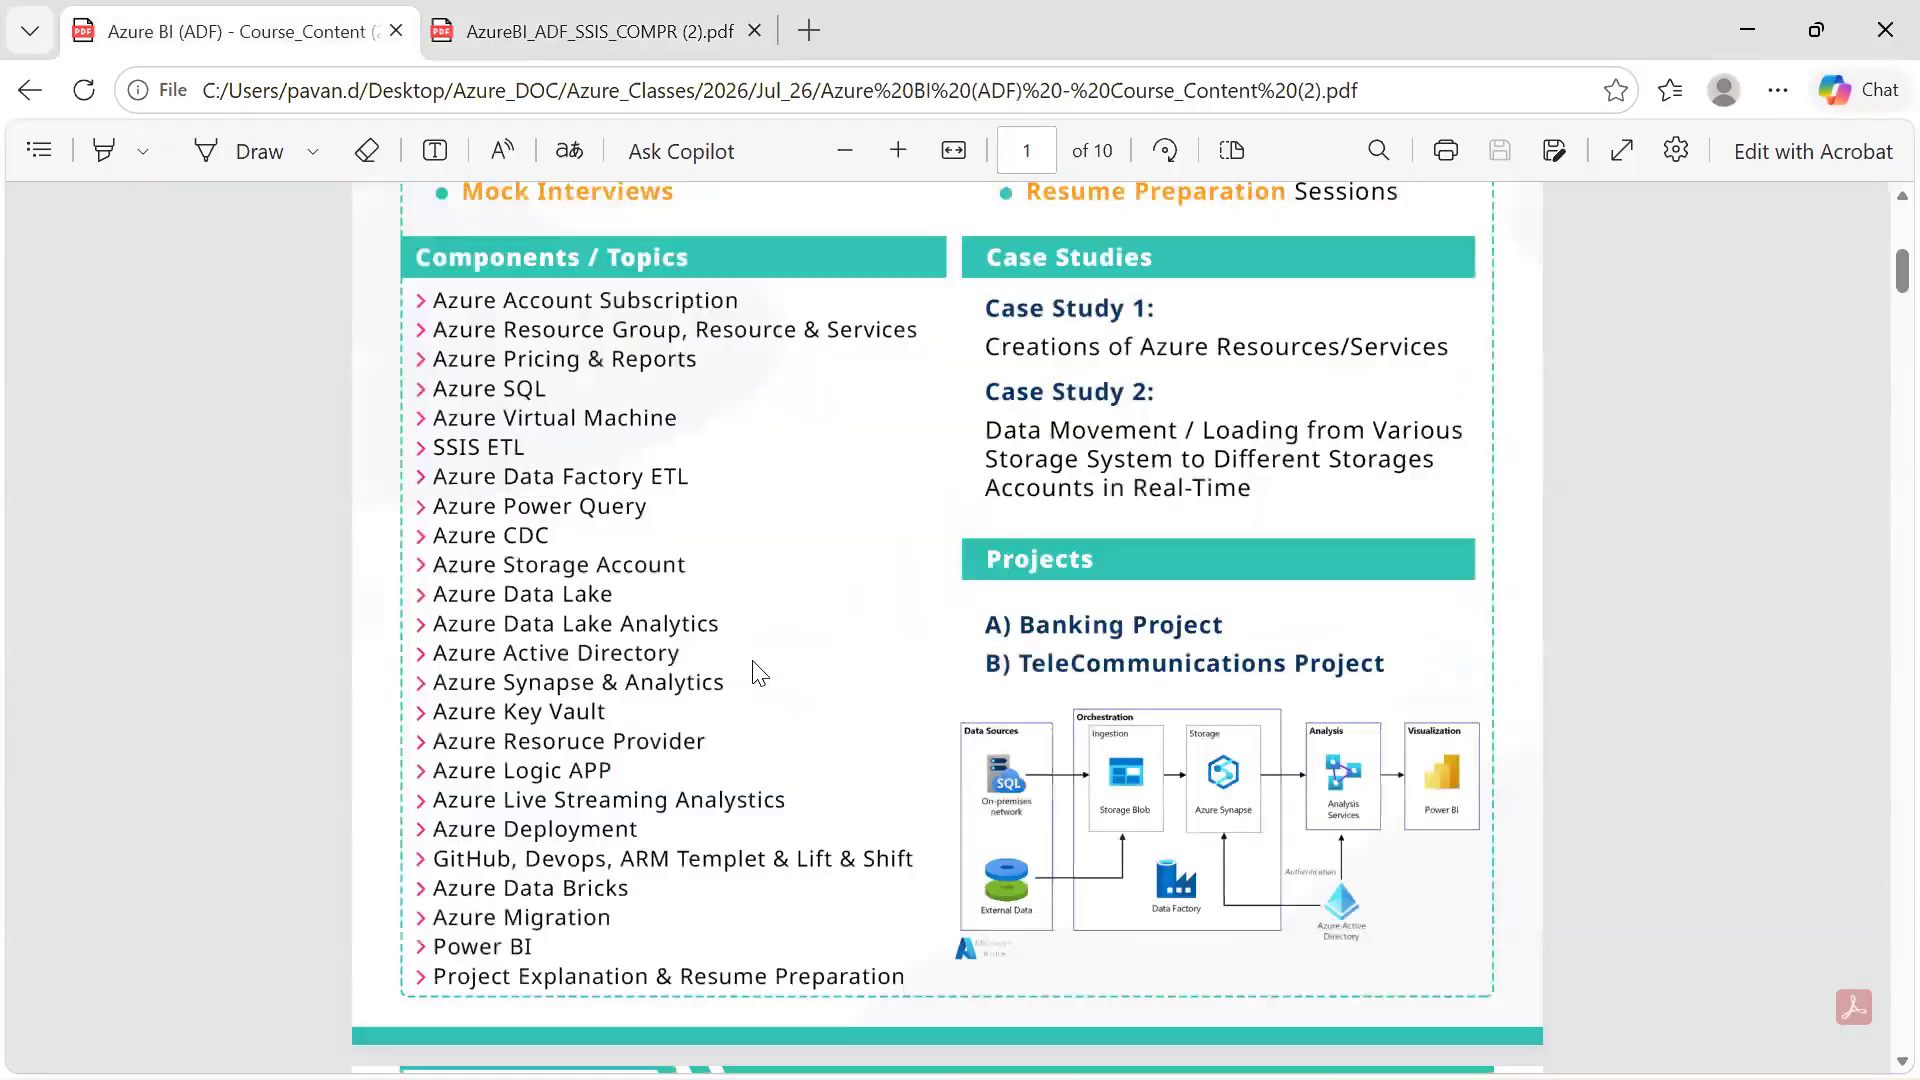
scroll(760, 673, "down", 1)
scroll(760, 672, "down", 20)
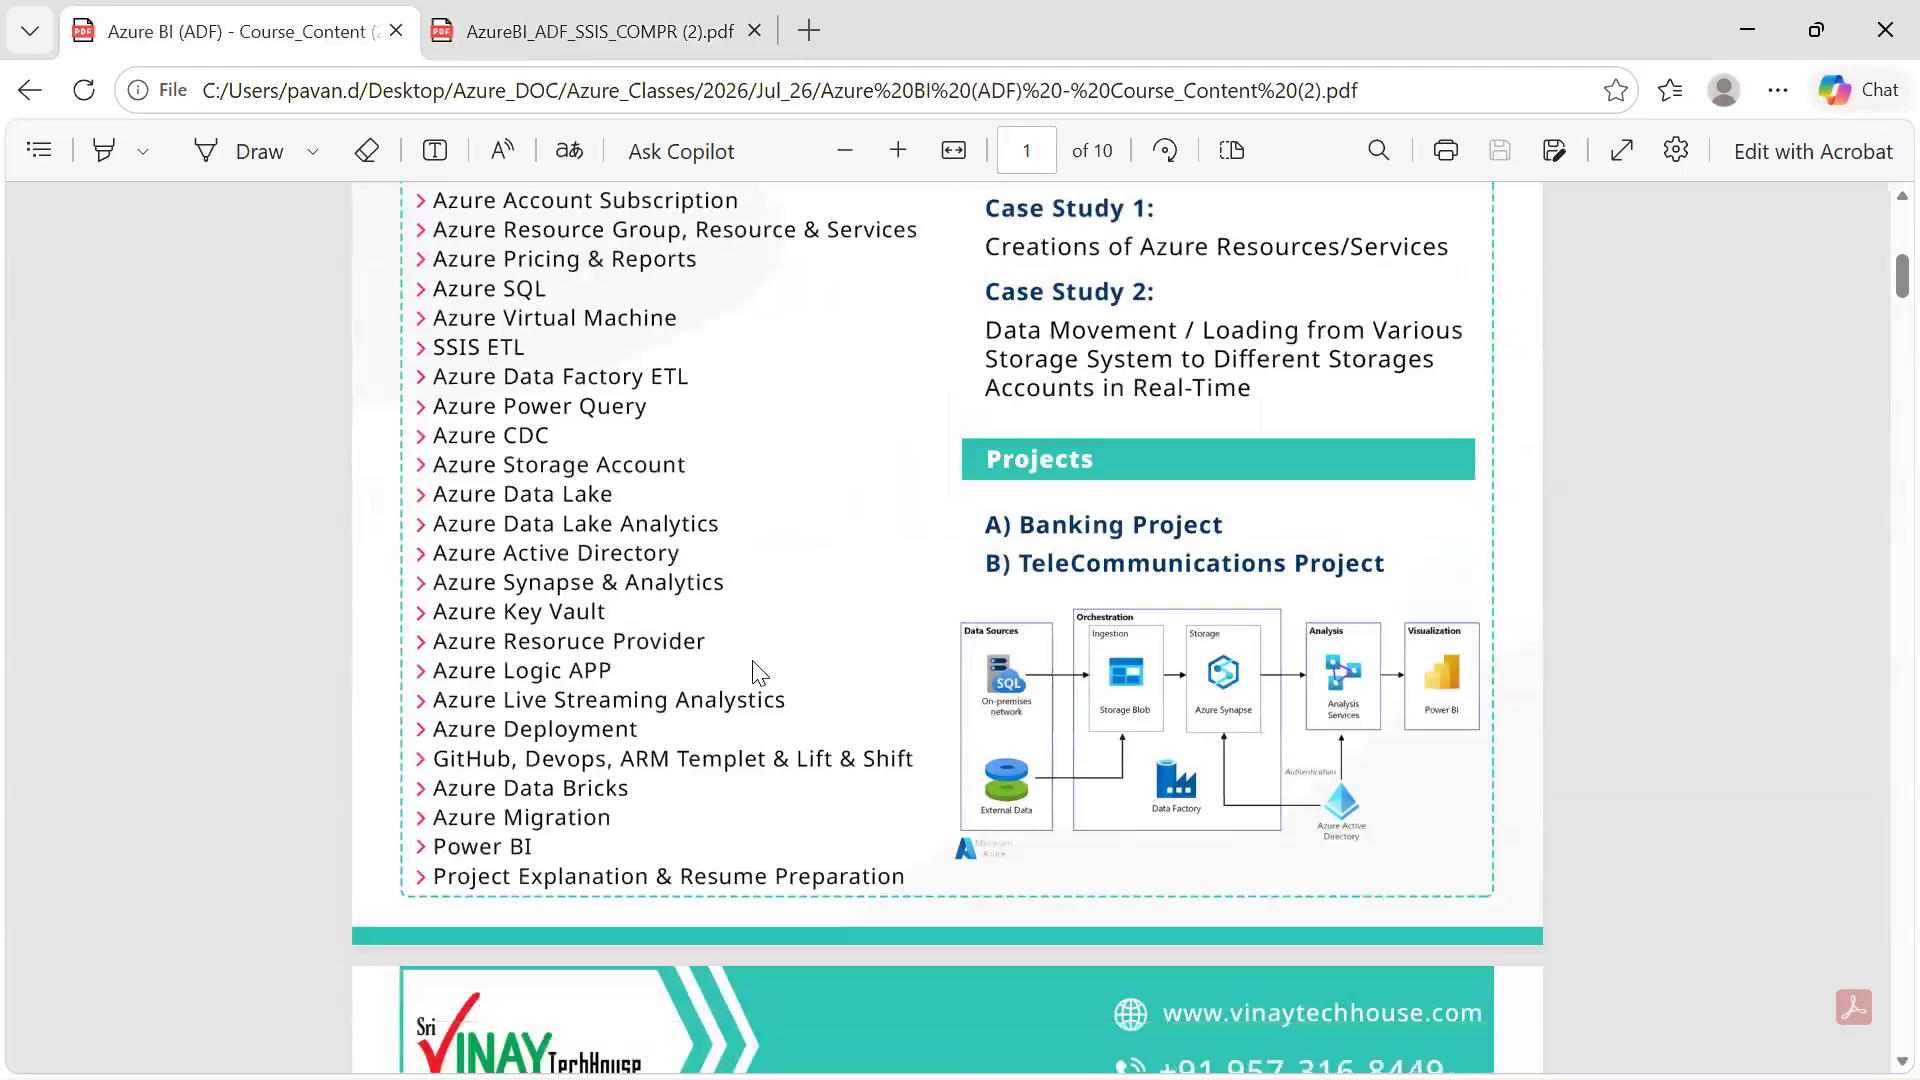
scroll(760, 673, "down", 20)
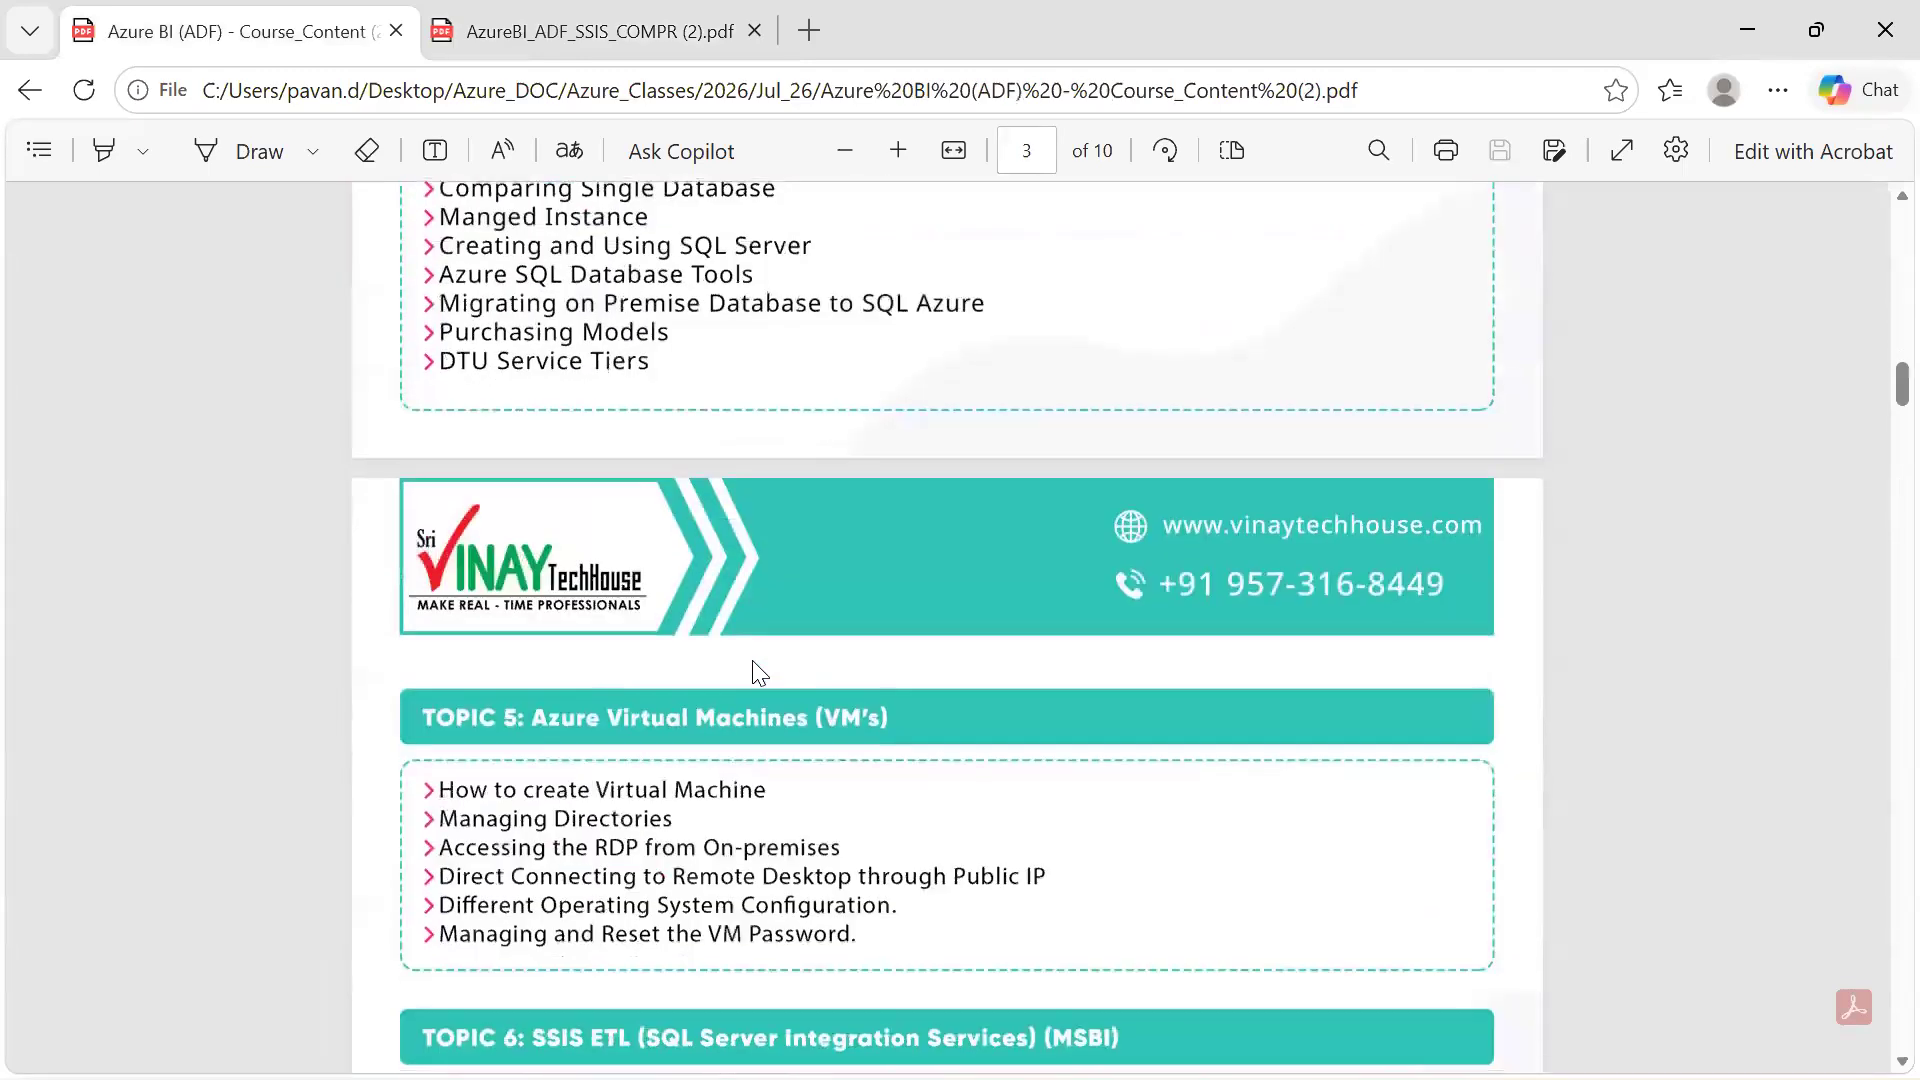
scroll(760, 673, "down", 15)
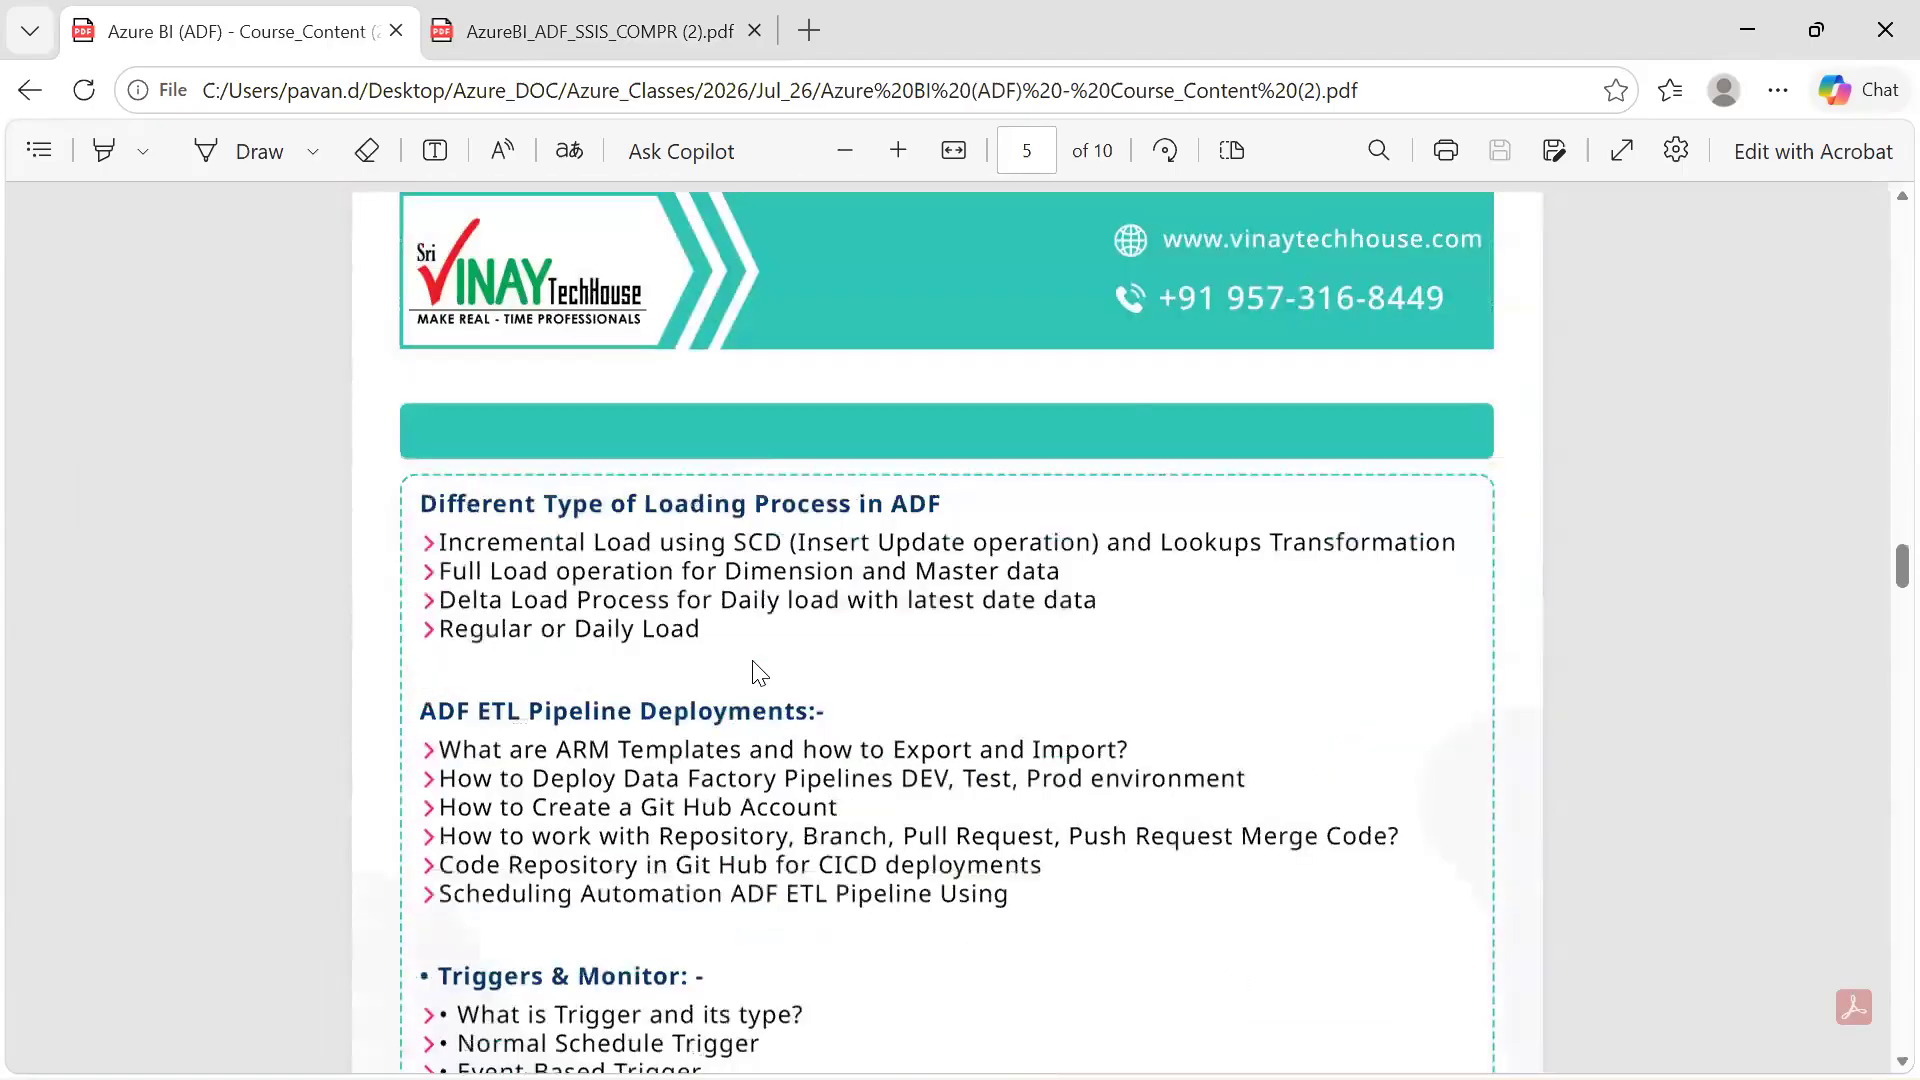
Open Azure BI (ADF) - Course_Content (2) from the Jul_26 folder and review its triggers, monitoring and case study topics
key("alt+Tab")
key("alt+Tab")
key("alt+Tab")
key("alt+Tab")
key("alt+Tab")
key("alt+Tab")
key("alt+Tab")
key("alt+Tab")
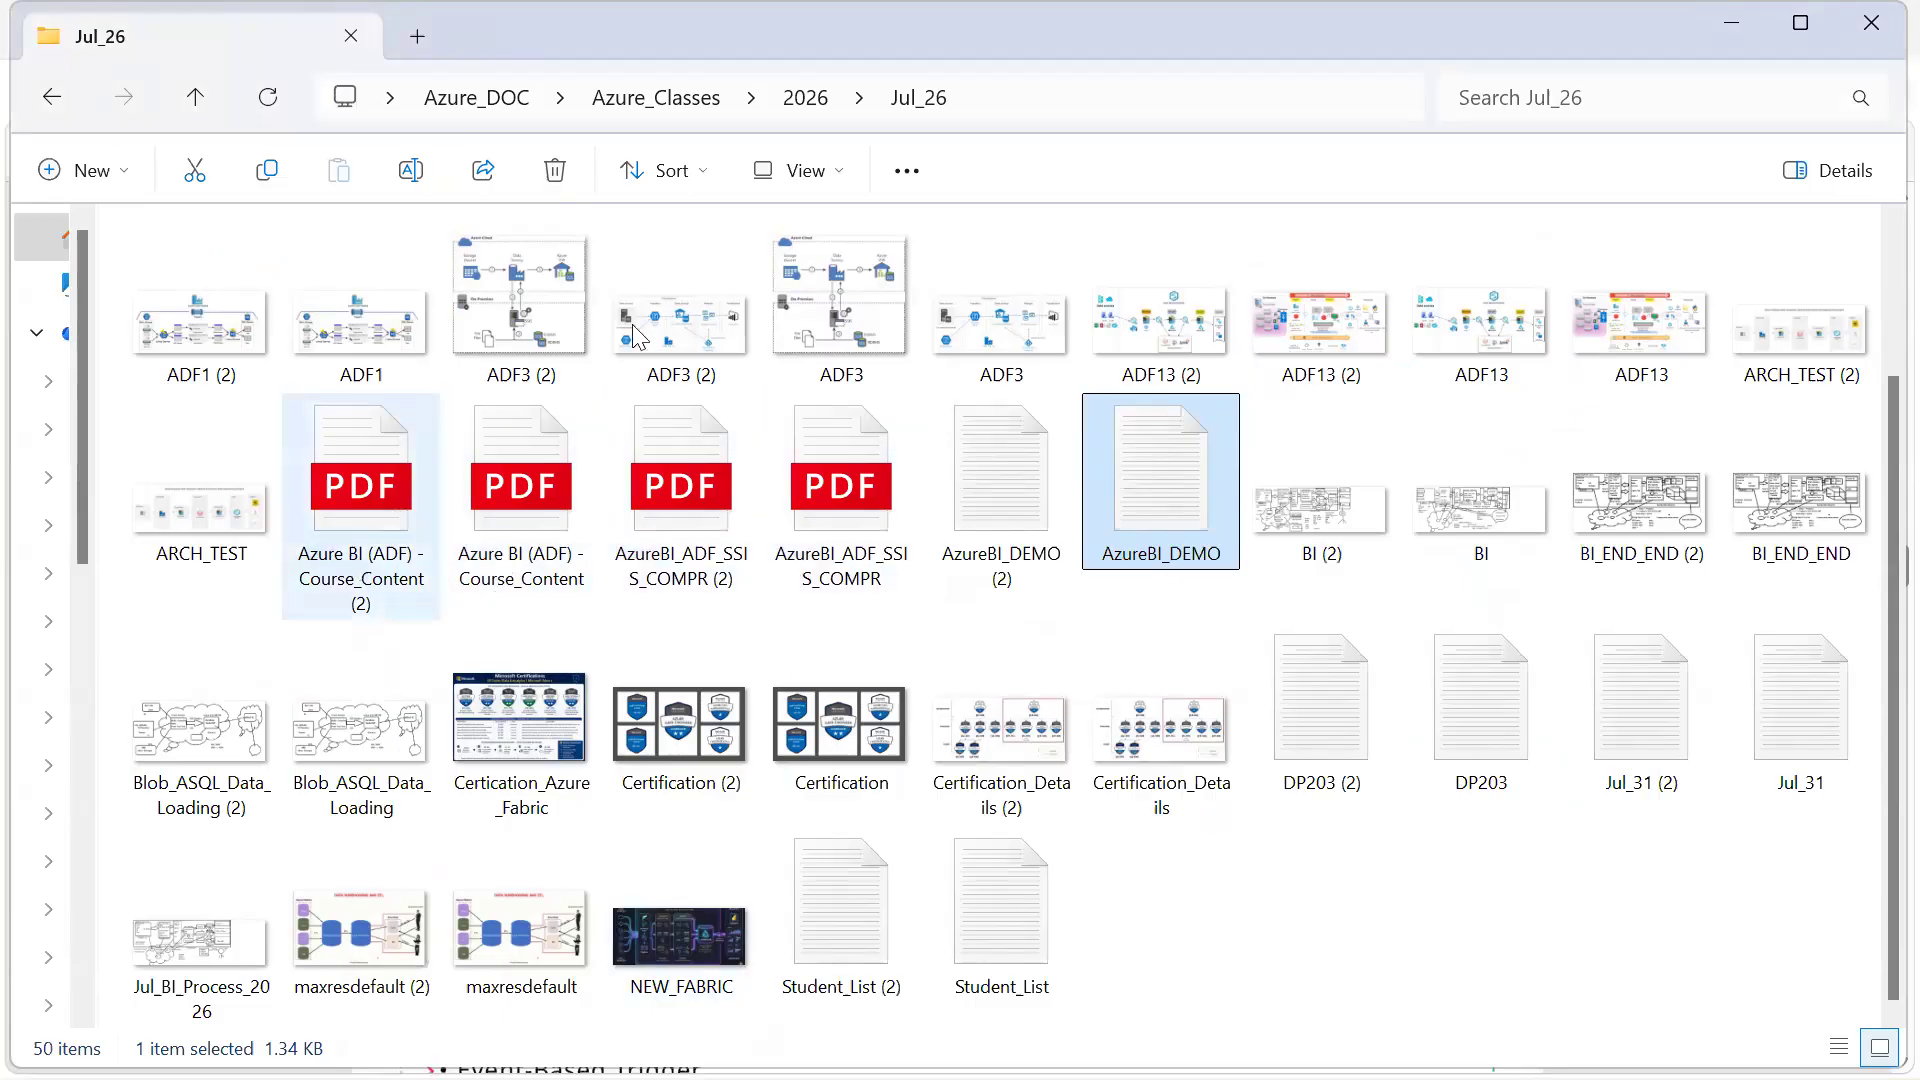
left_click(370, 565)
double_click(370, 565)
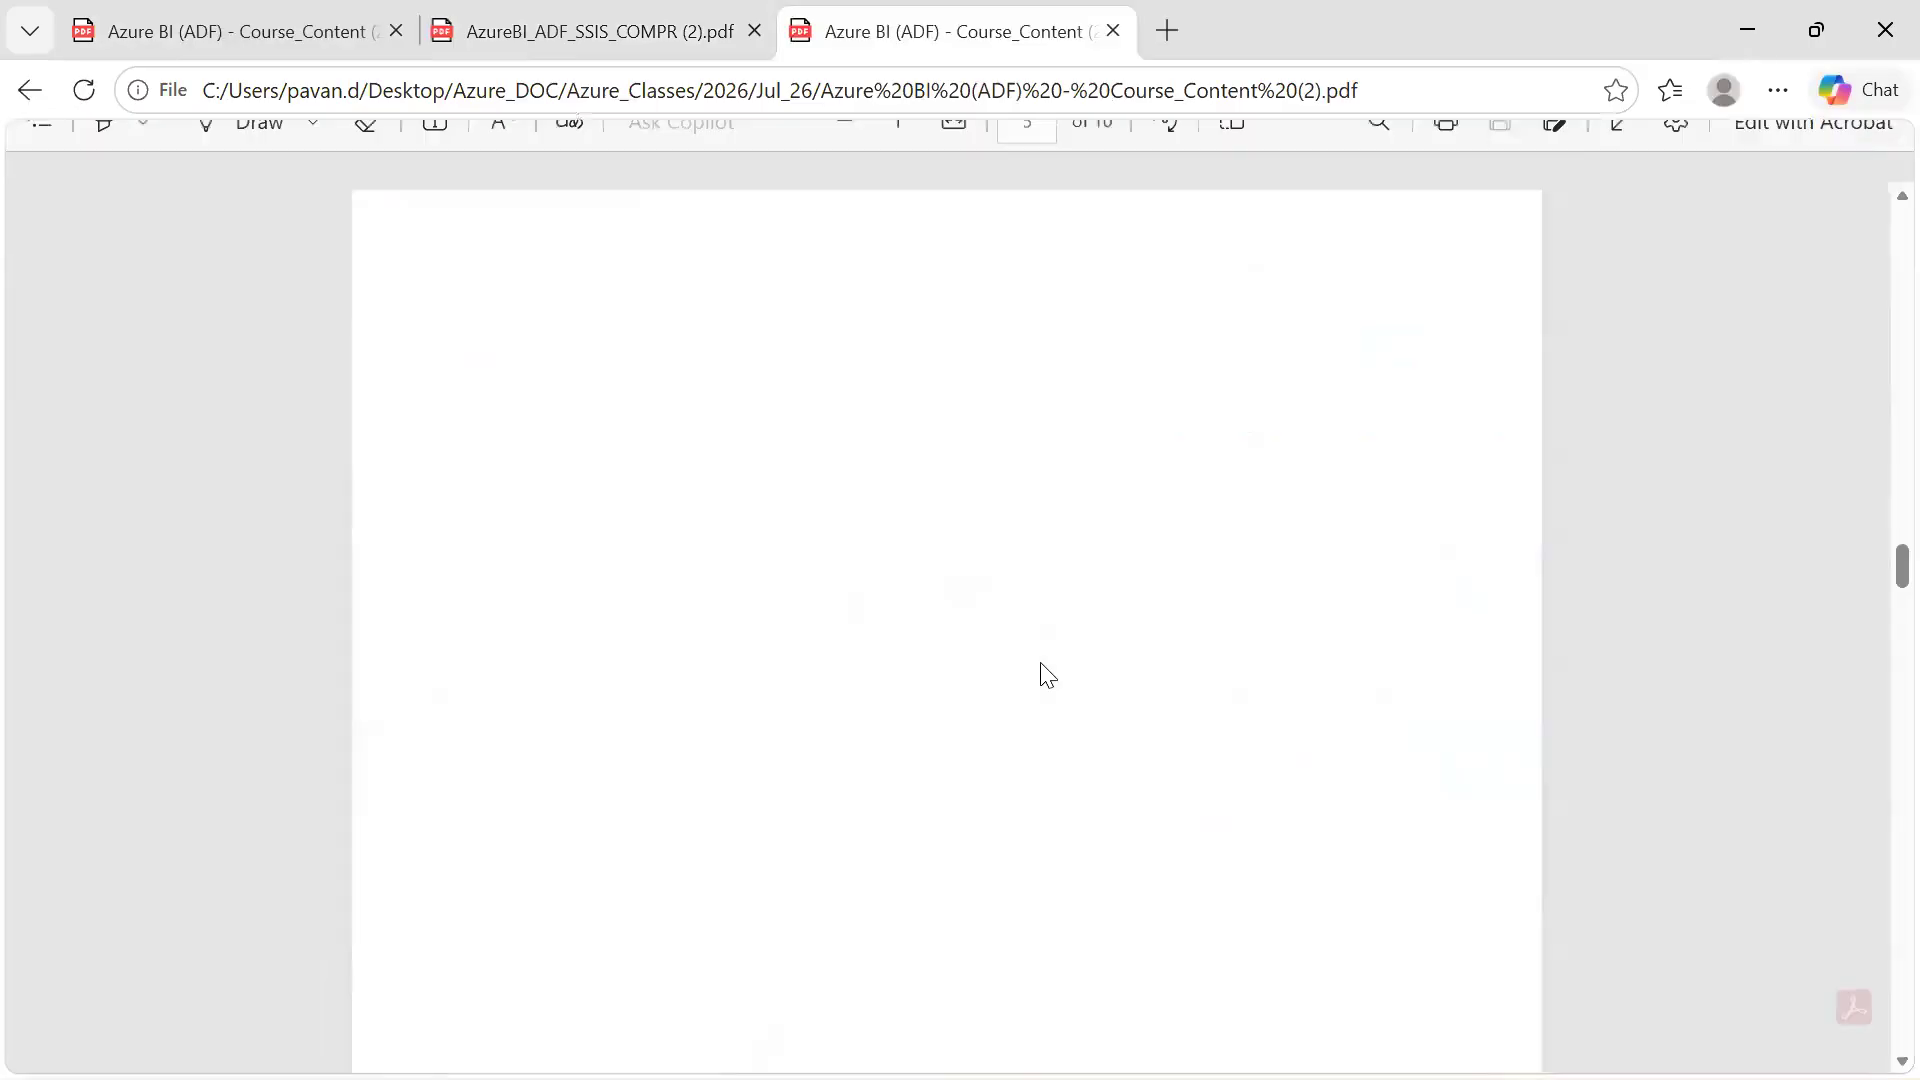
scroll(1041, 664, "down", 4)
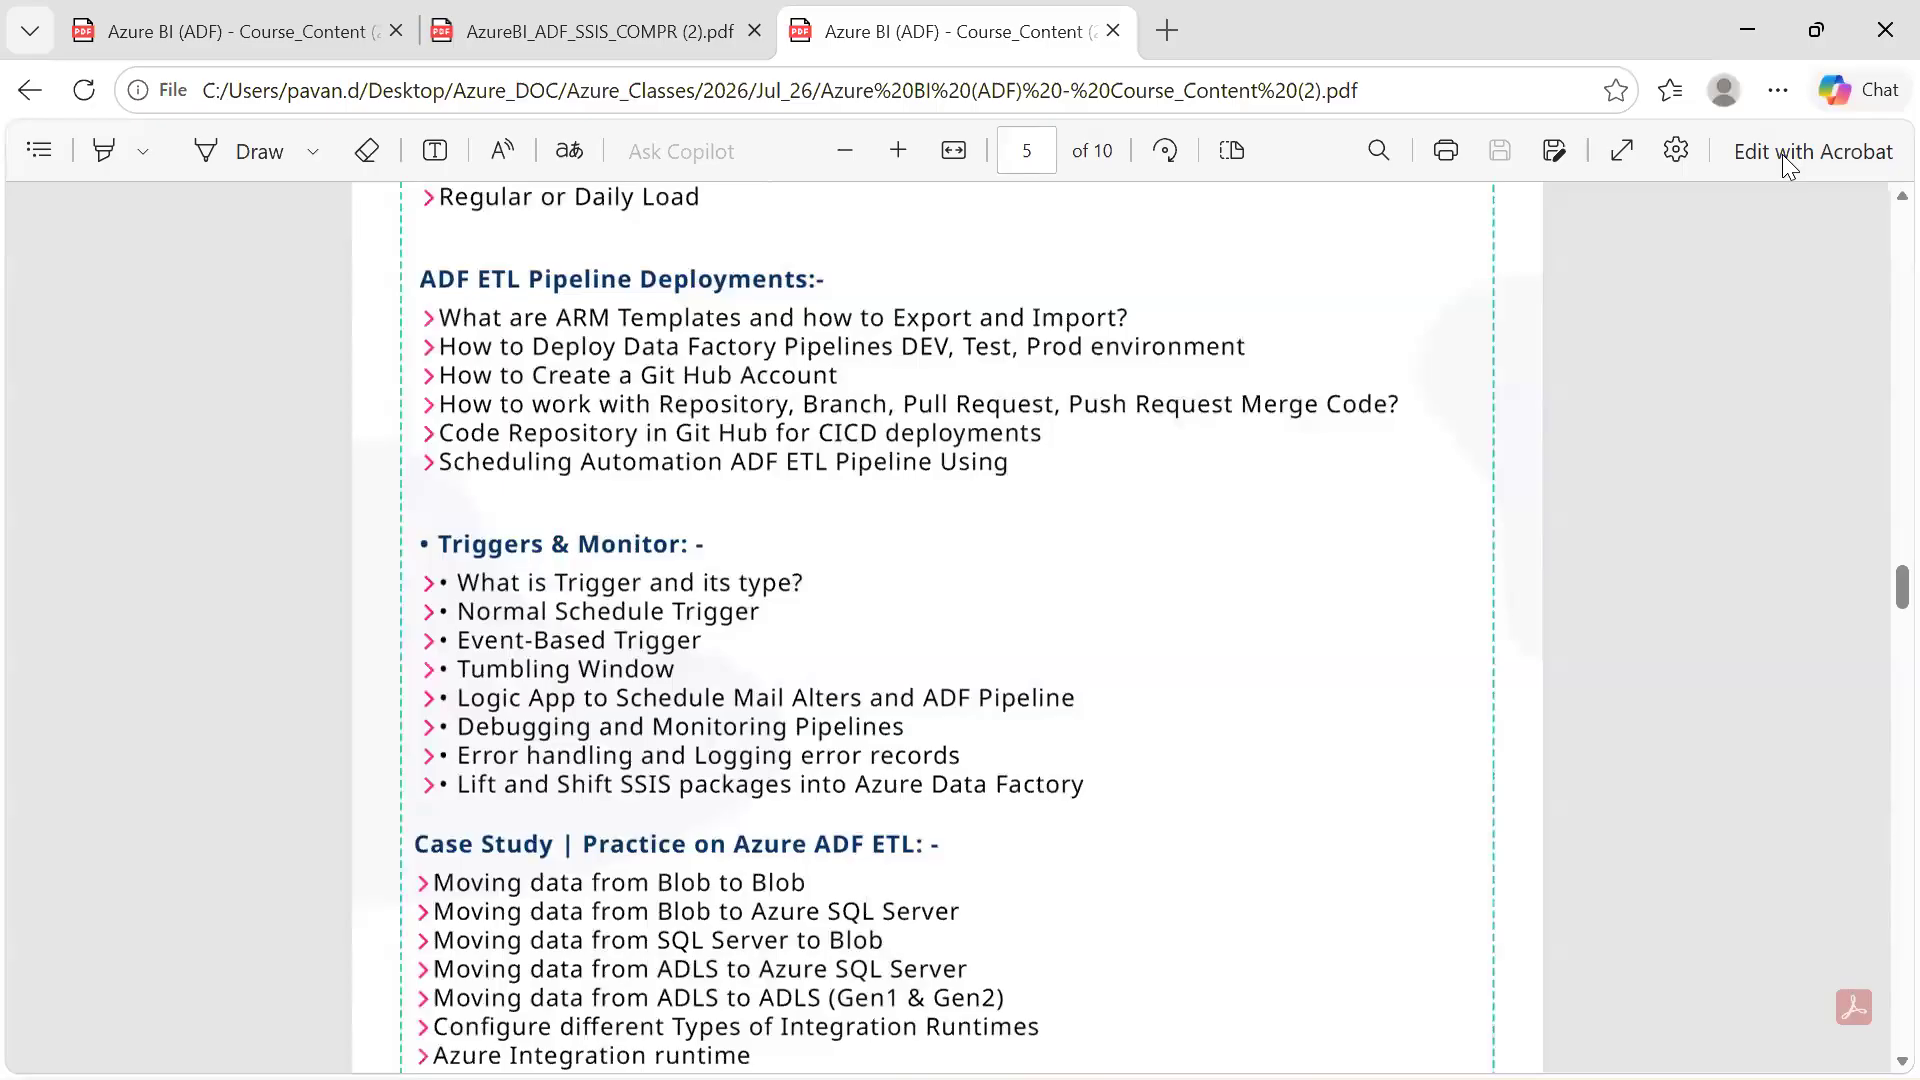
scroll(1782, 154, "down", 3)
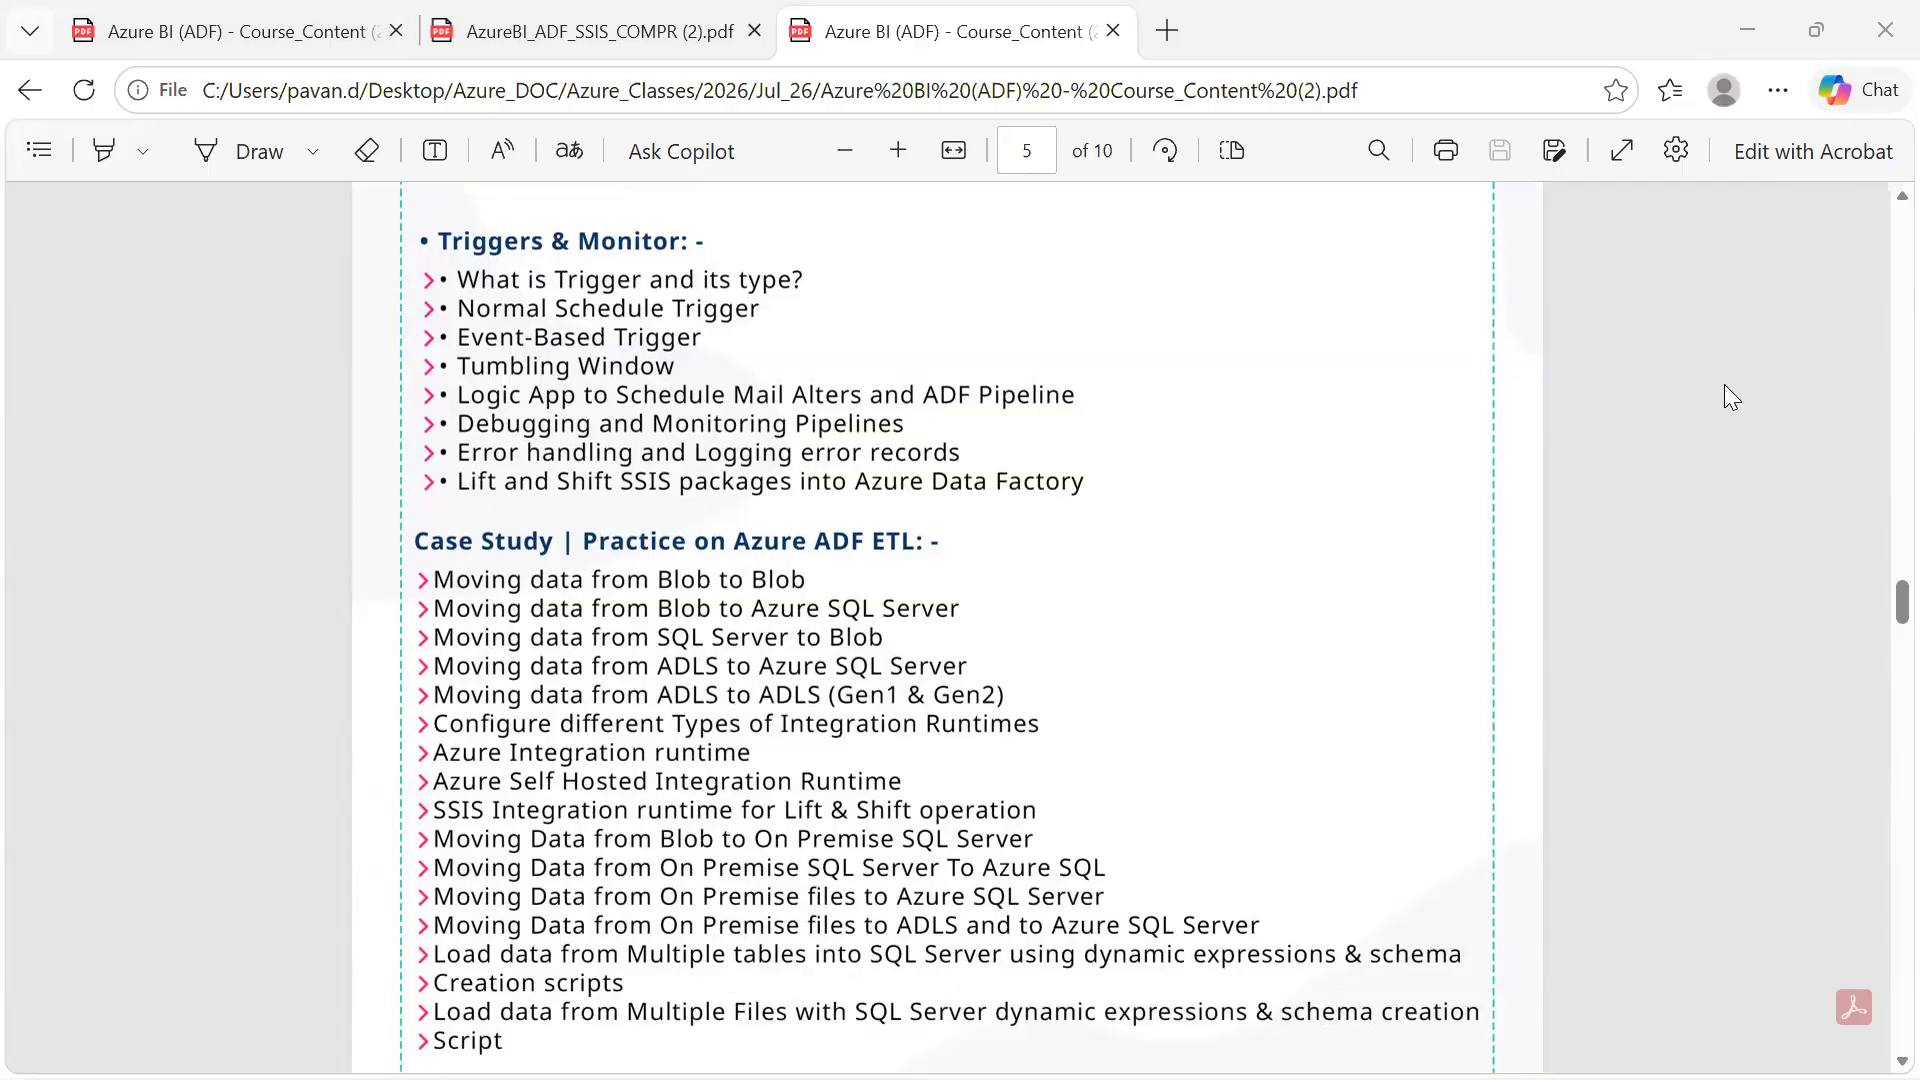
Show the desktop and open the Data folder inside MS_Fabric in the Azure_DOC folder
key("super+d")
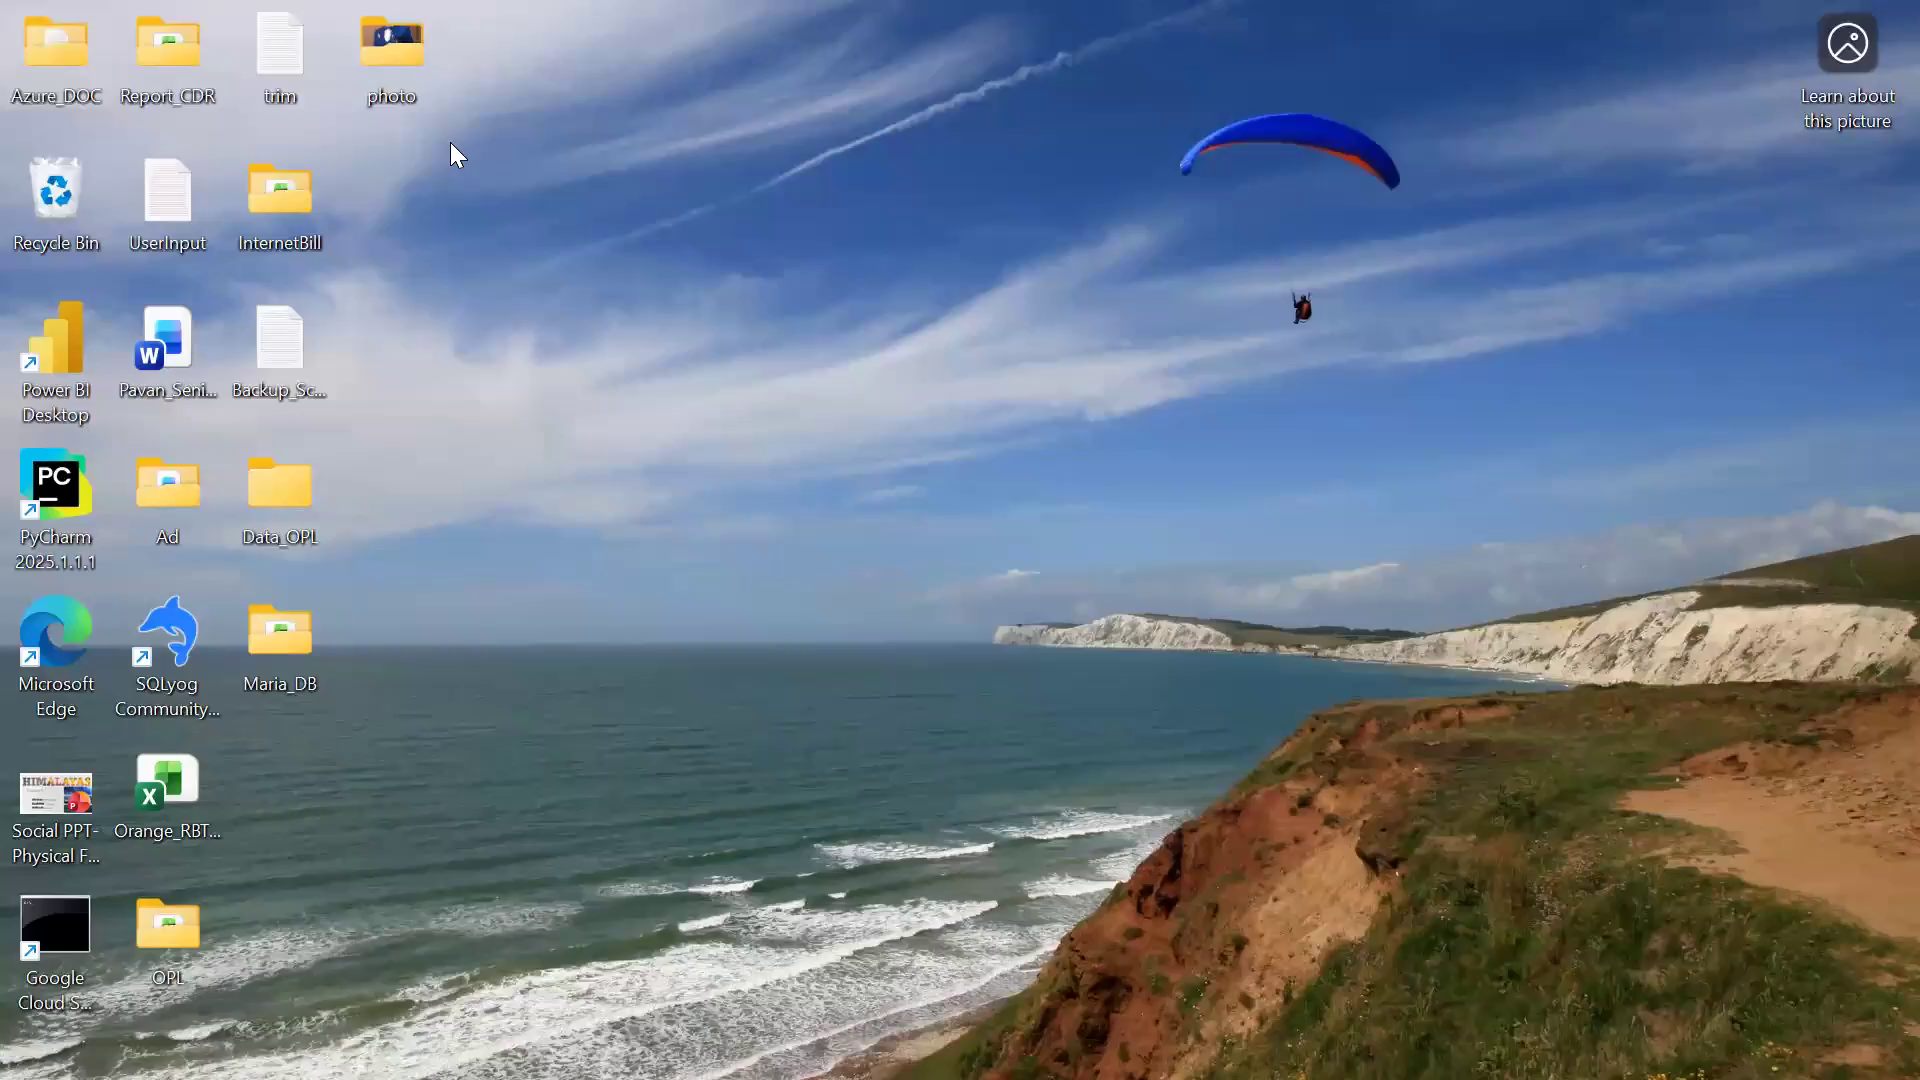
double_click(58, 50)
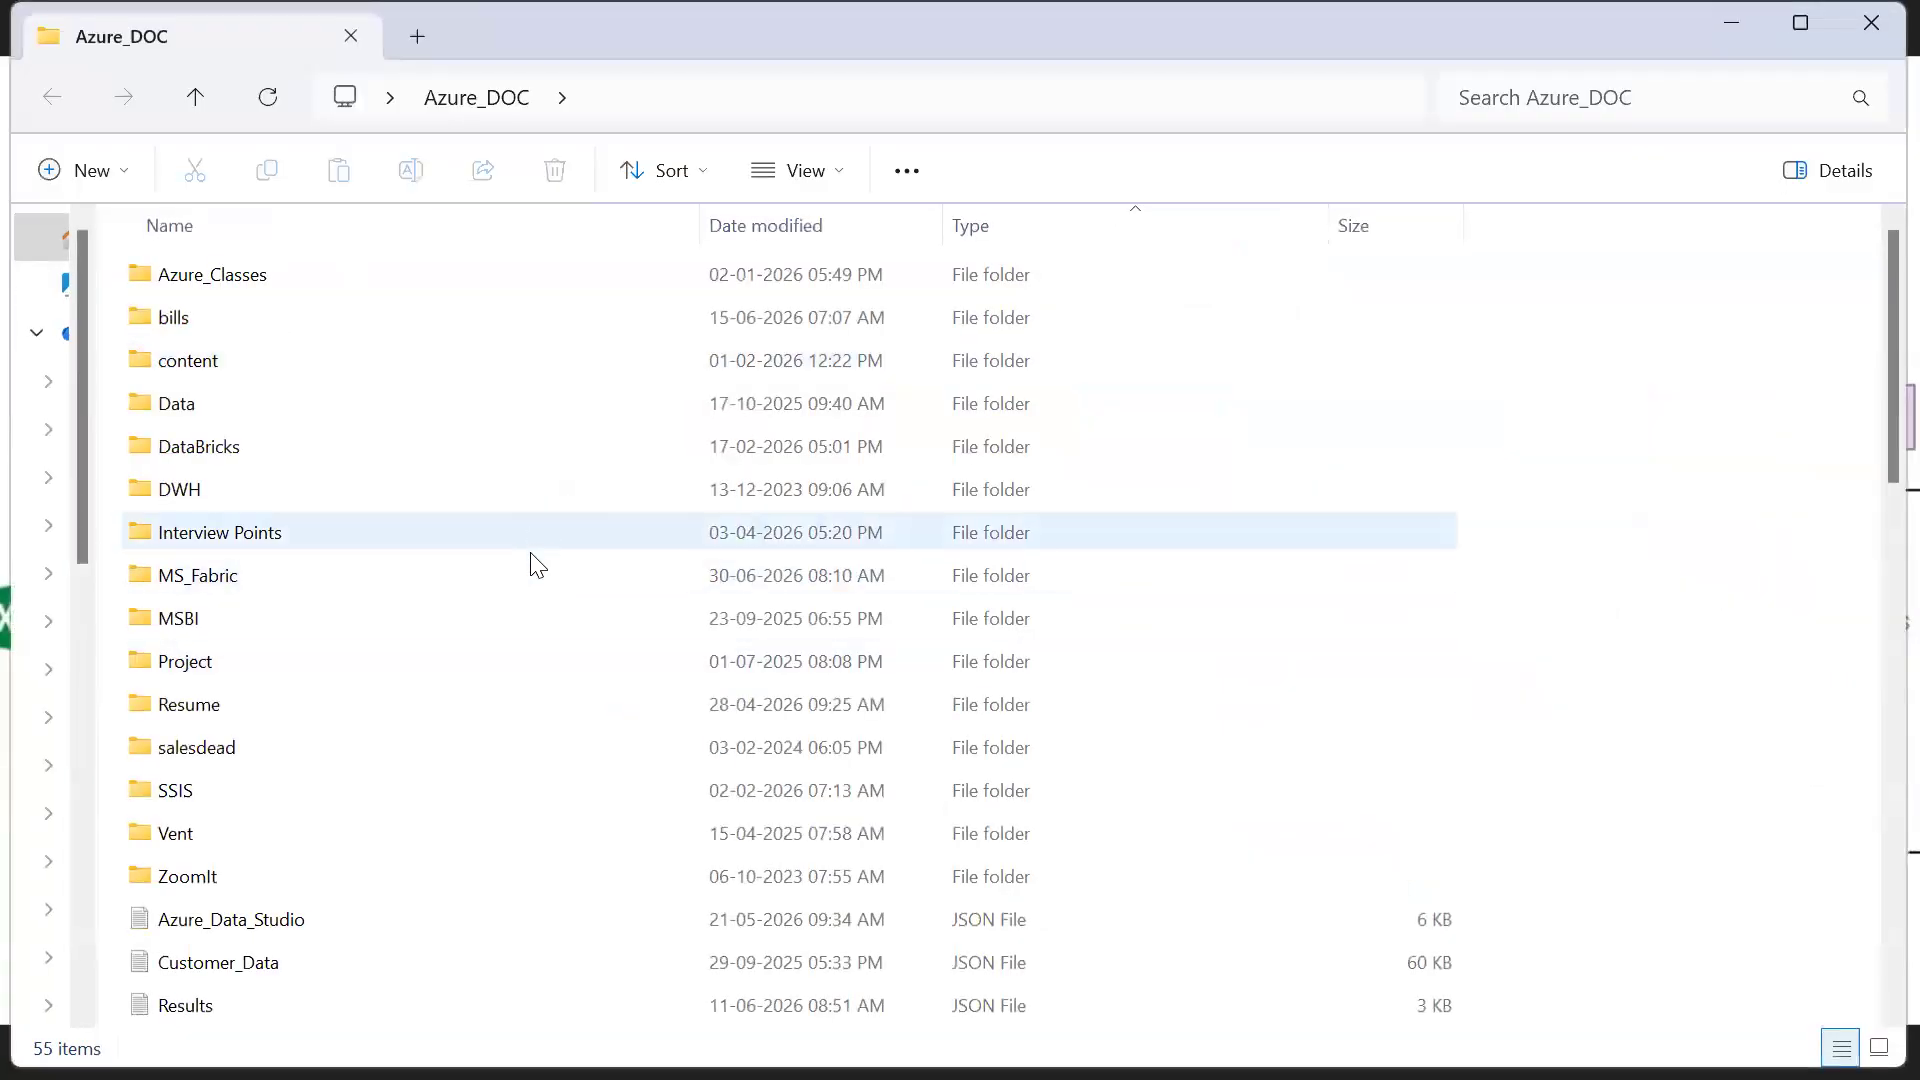
double_click(531, 562)
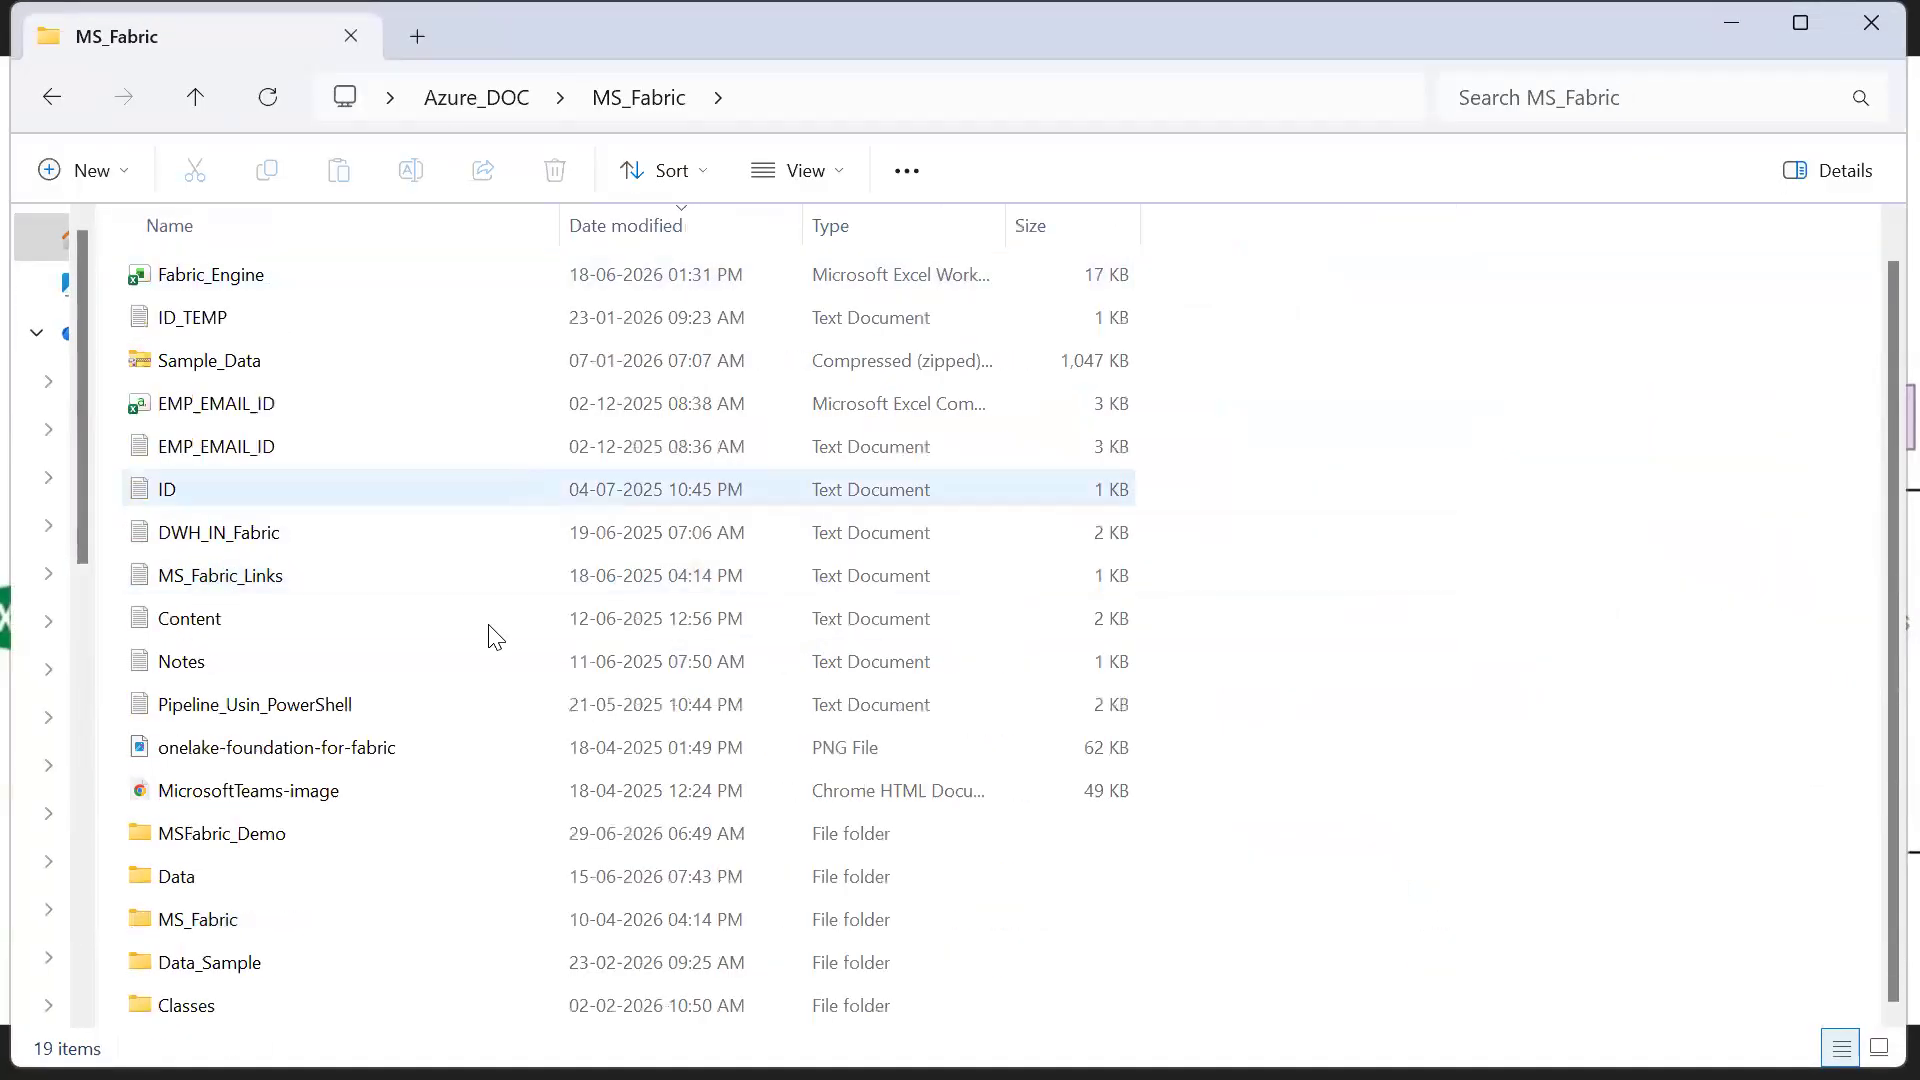
scroll(496, 637, "down", 1)
left_click(458, 824)
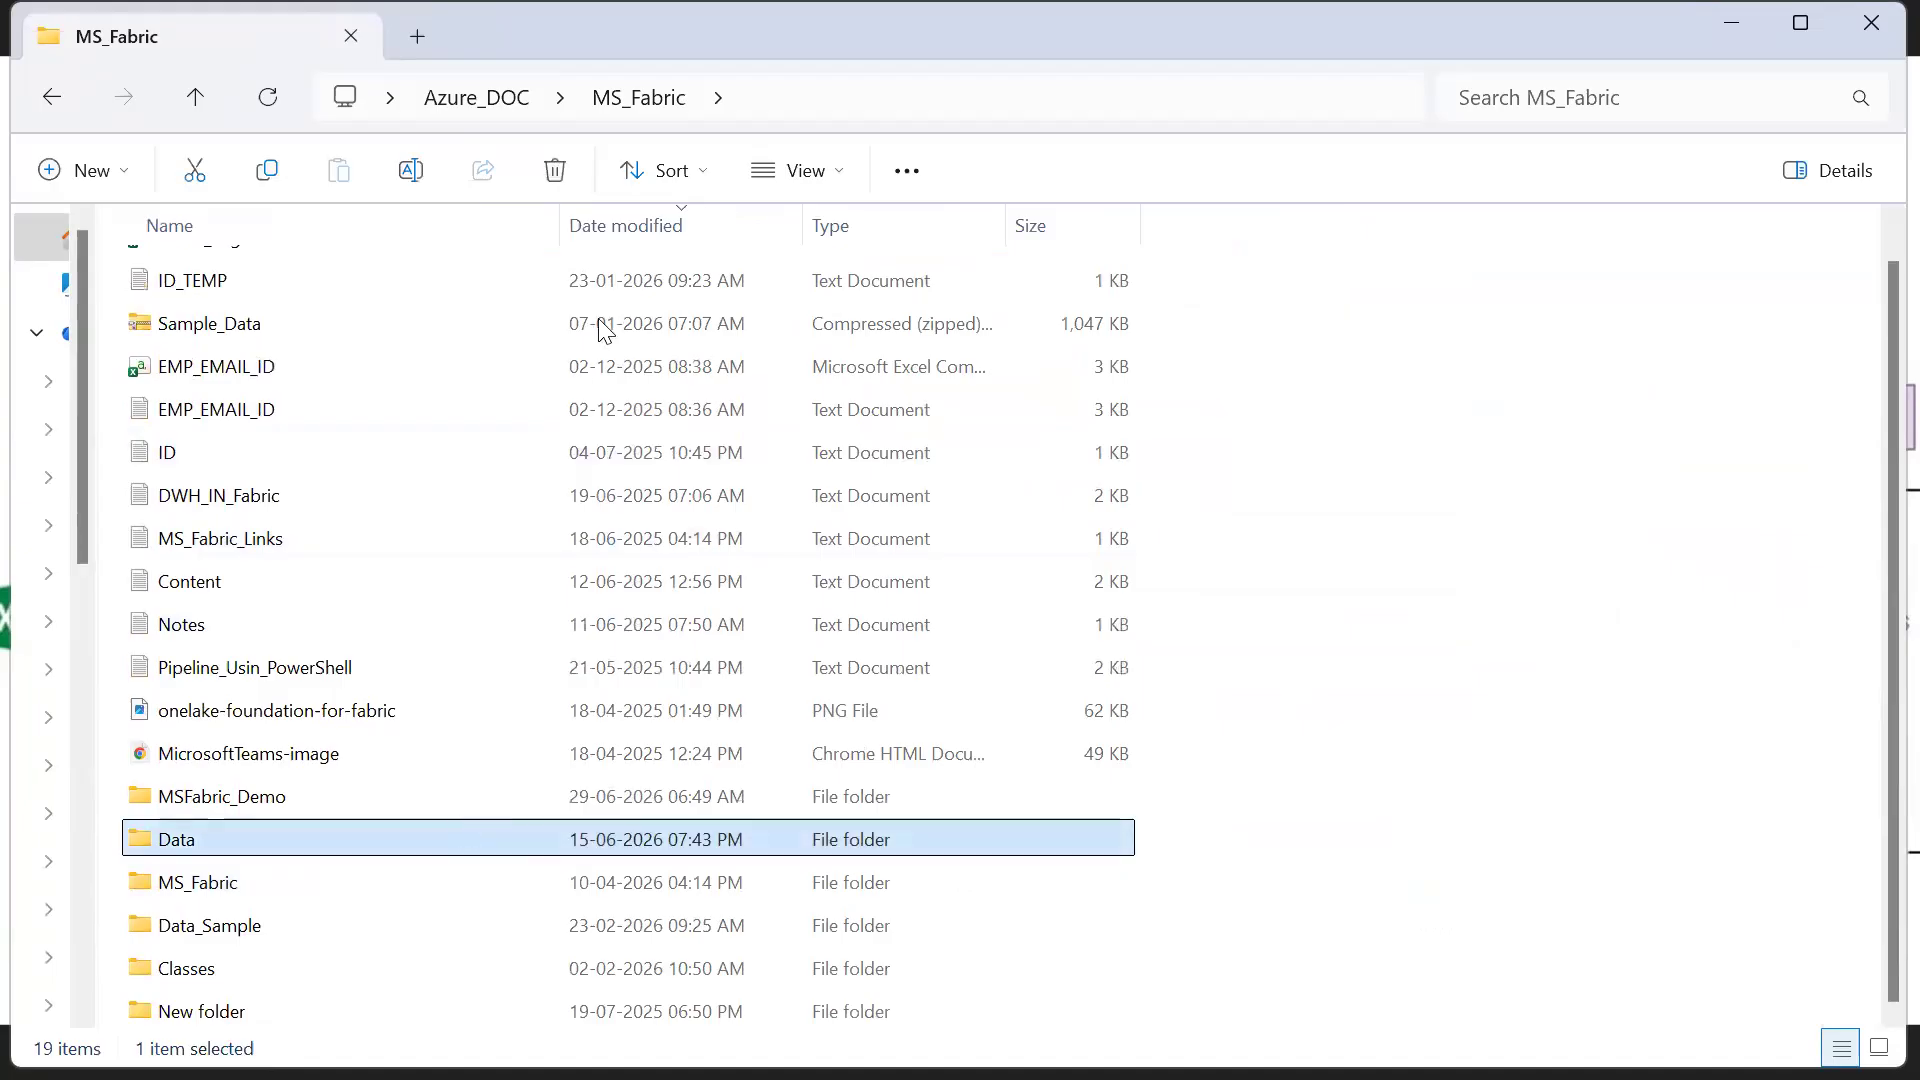
key("Return")
scroll(600, 318, "down", 2)
scroll(602, 306, "up", 2)
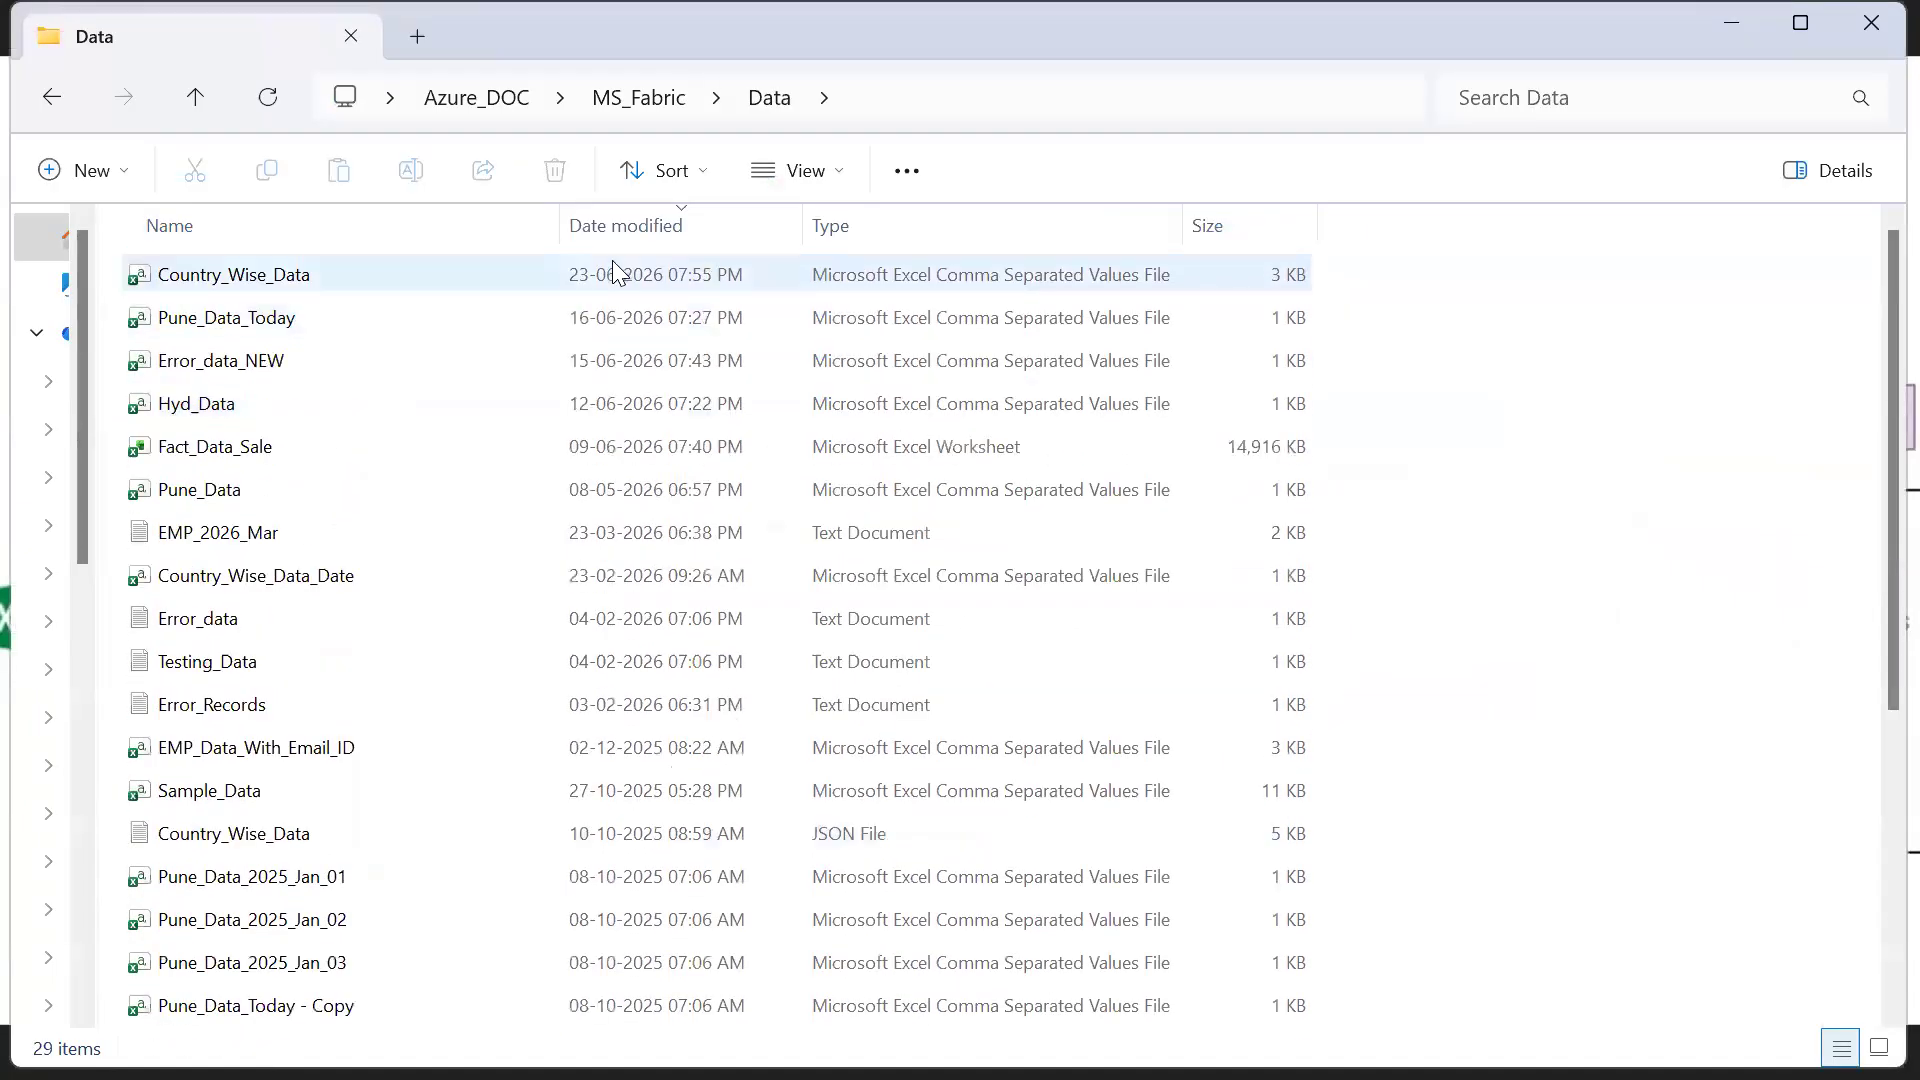
View the Country_Wise_Data CSV file in Excel, close it, and open the same file in Notepad
left_click(612, 262)
double_click(612, 261)
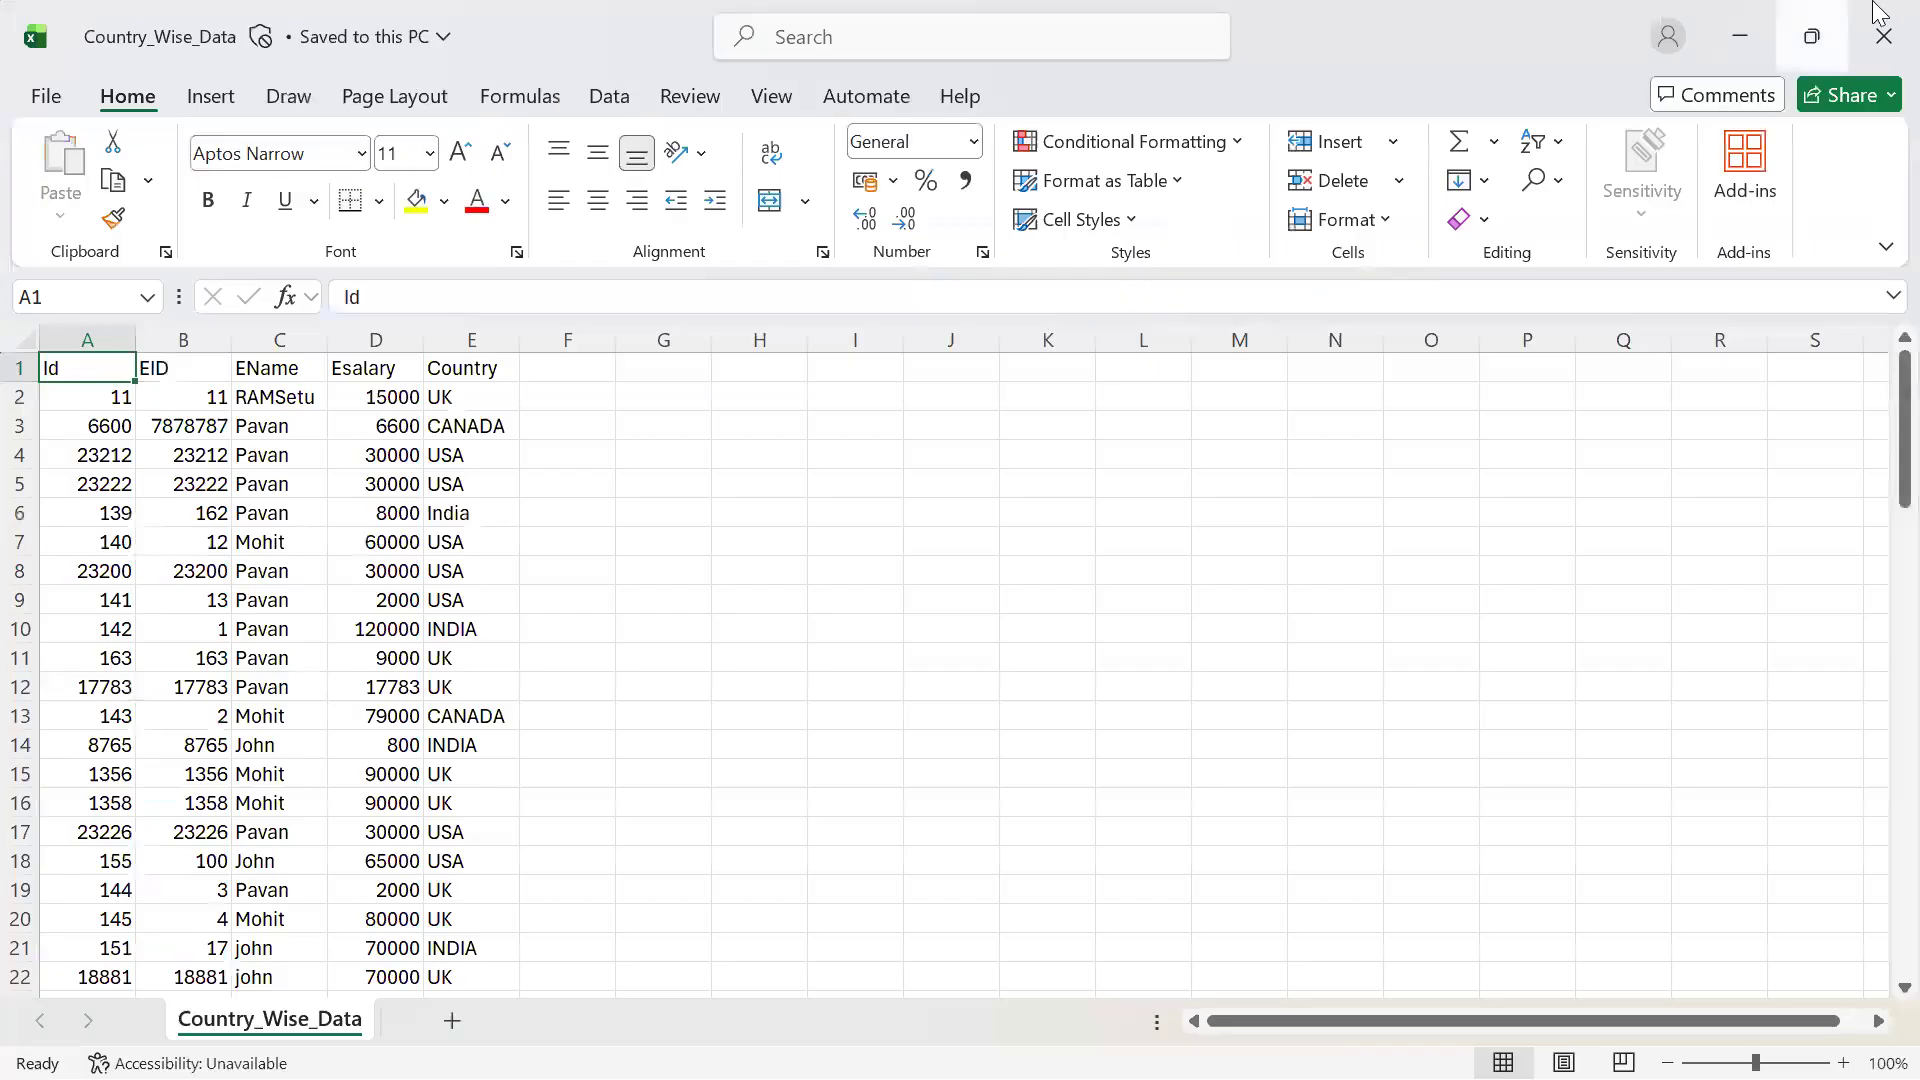
left_click(1878, 12)
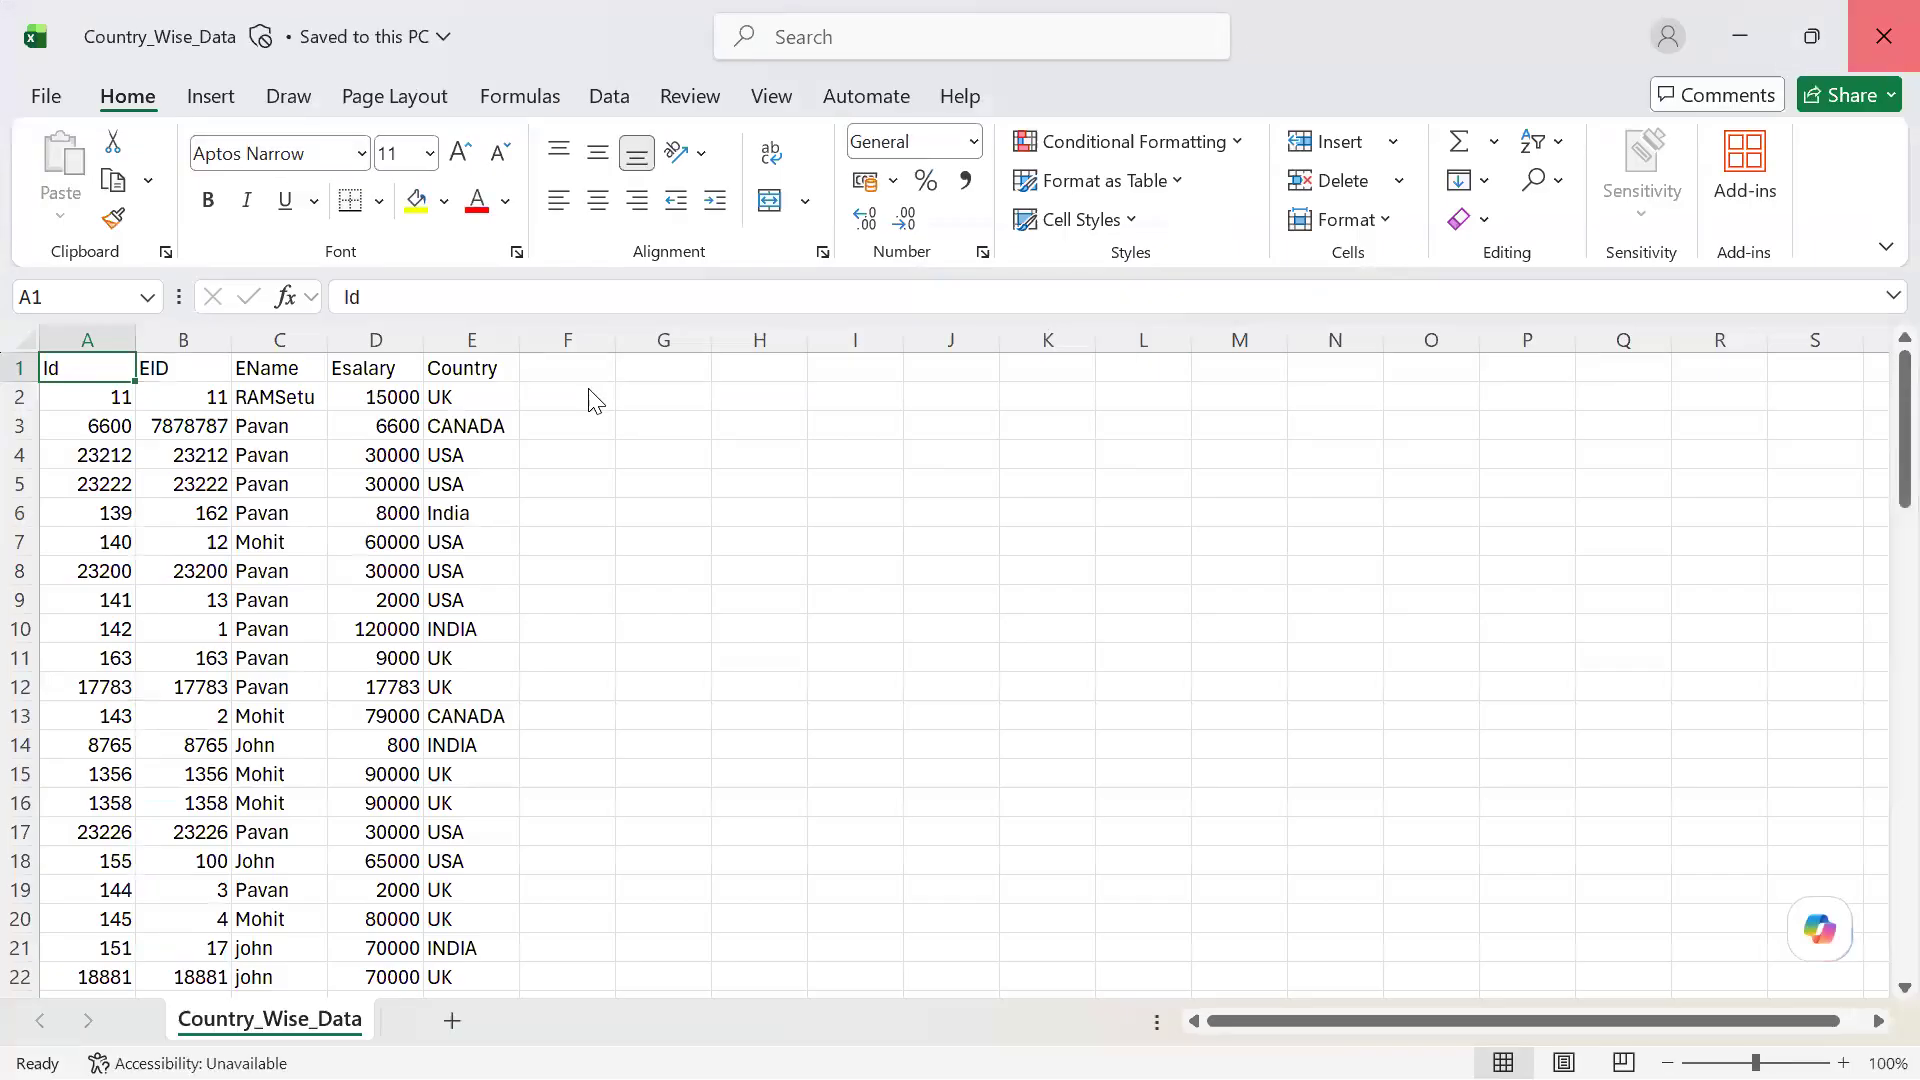
right_click(480, 276)
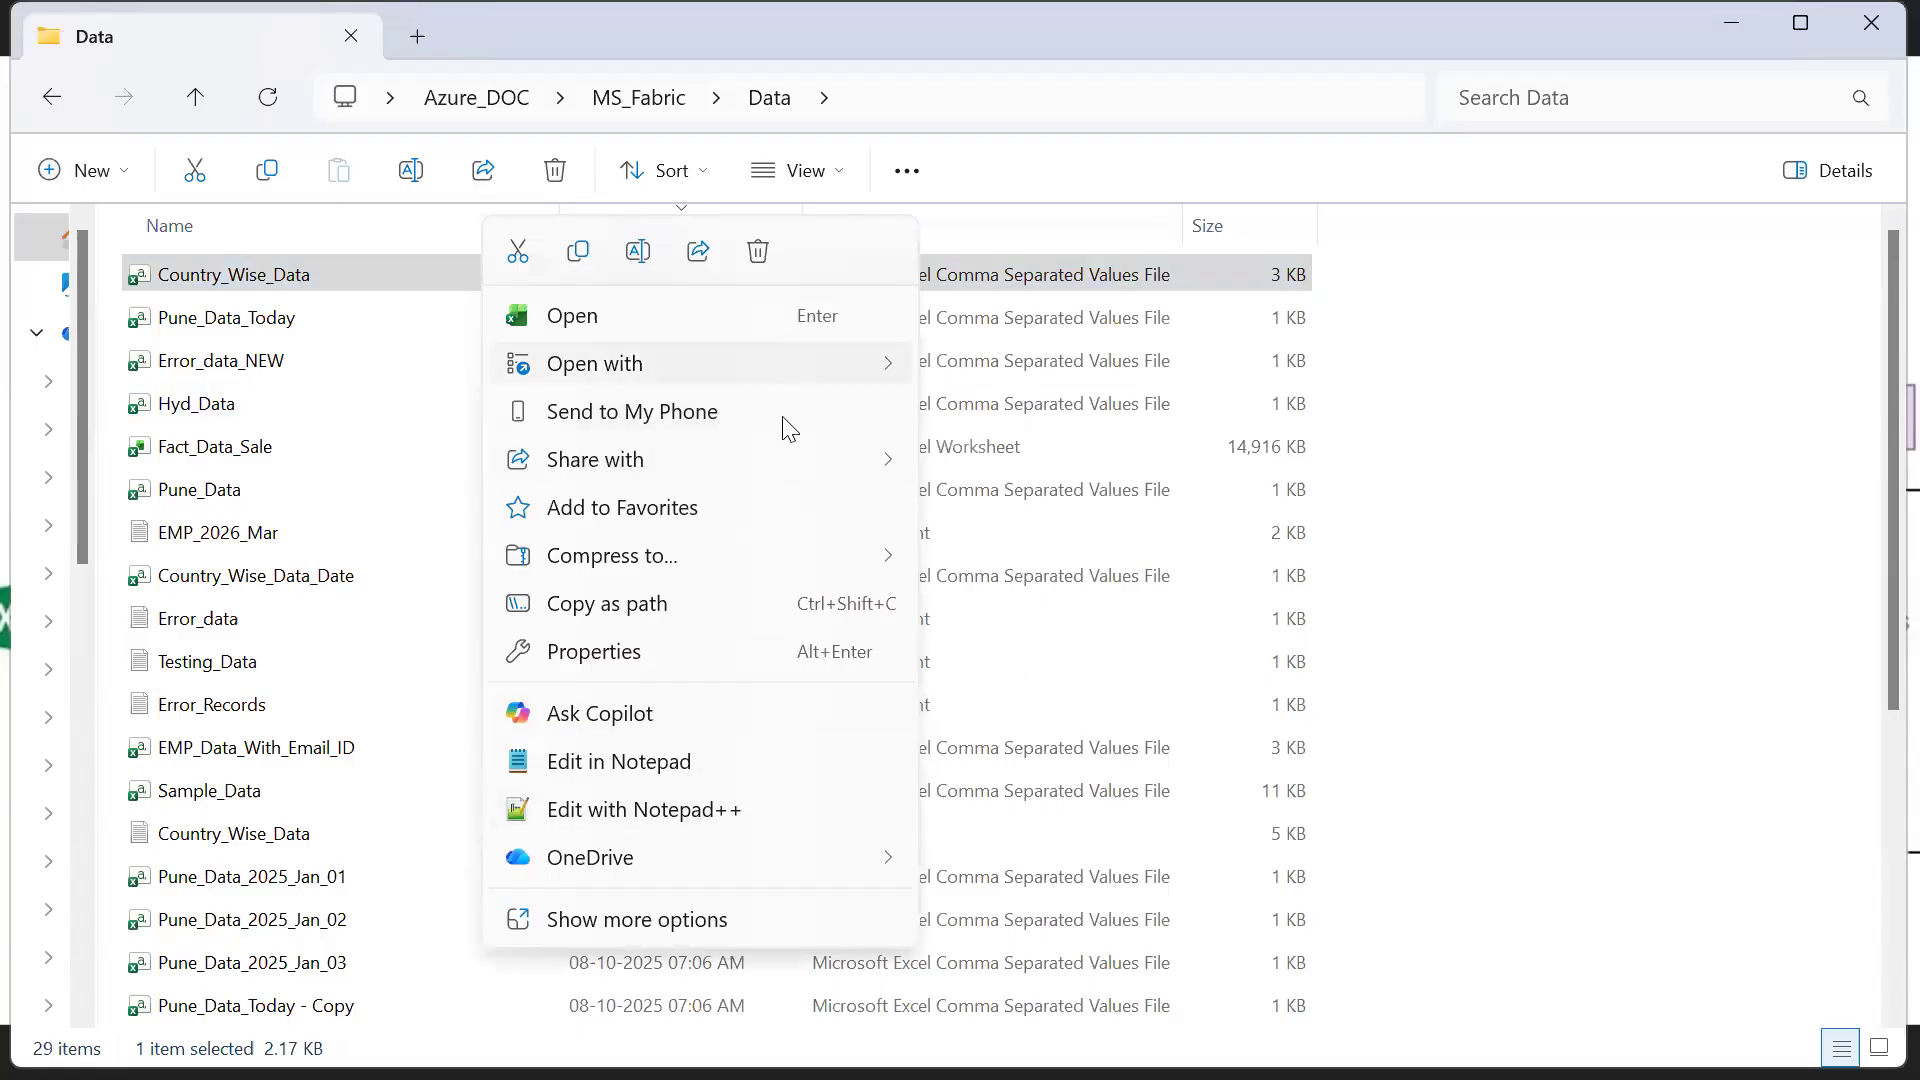
left_click(729, 766)
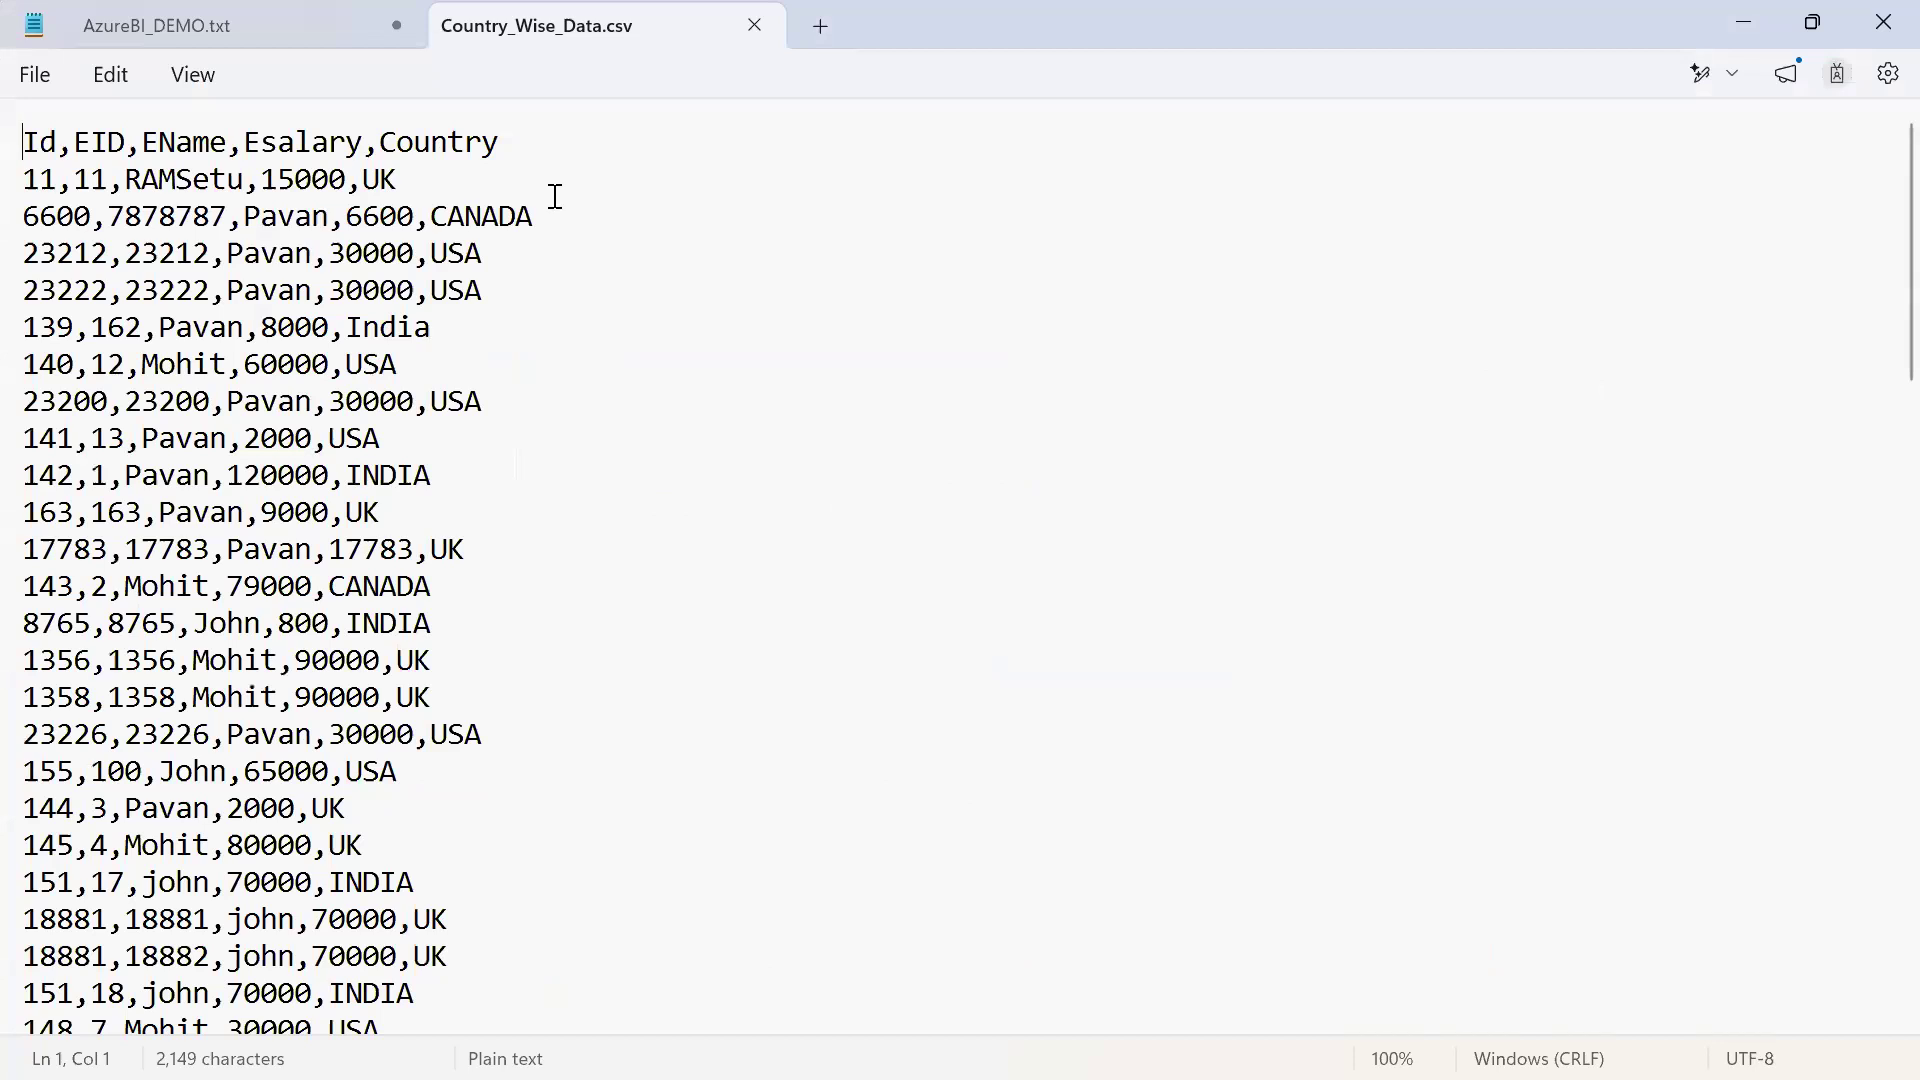
key("alt+Tab")
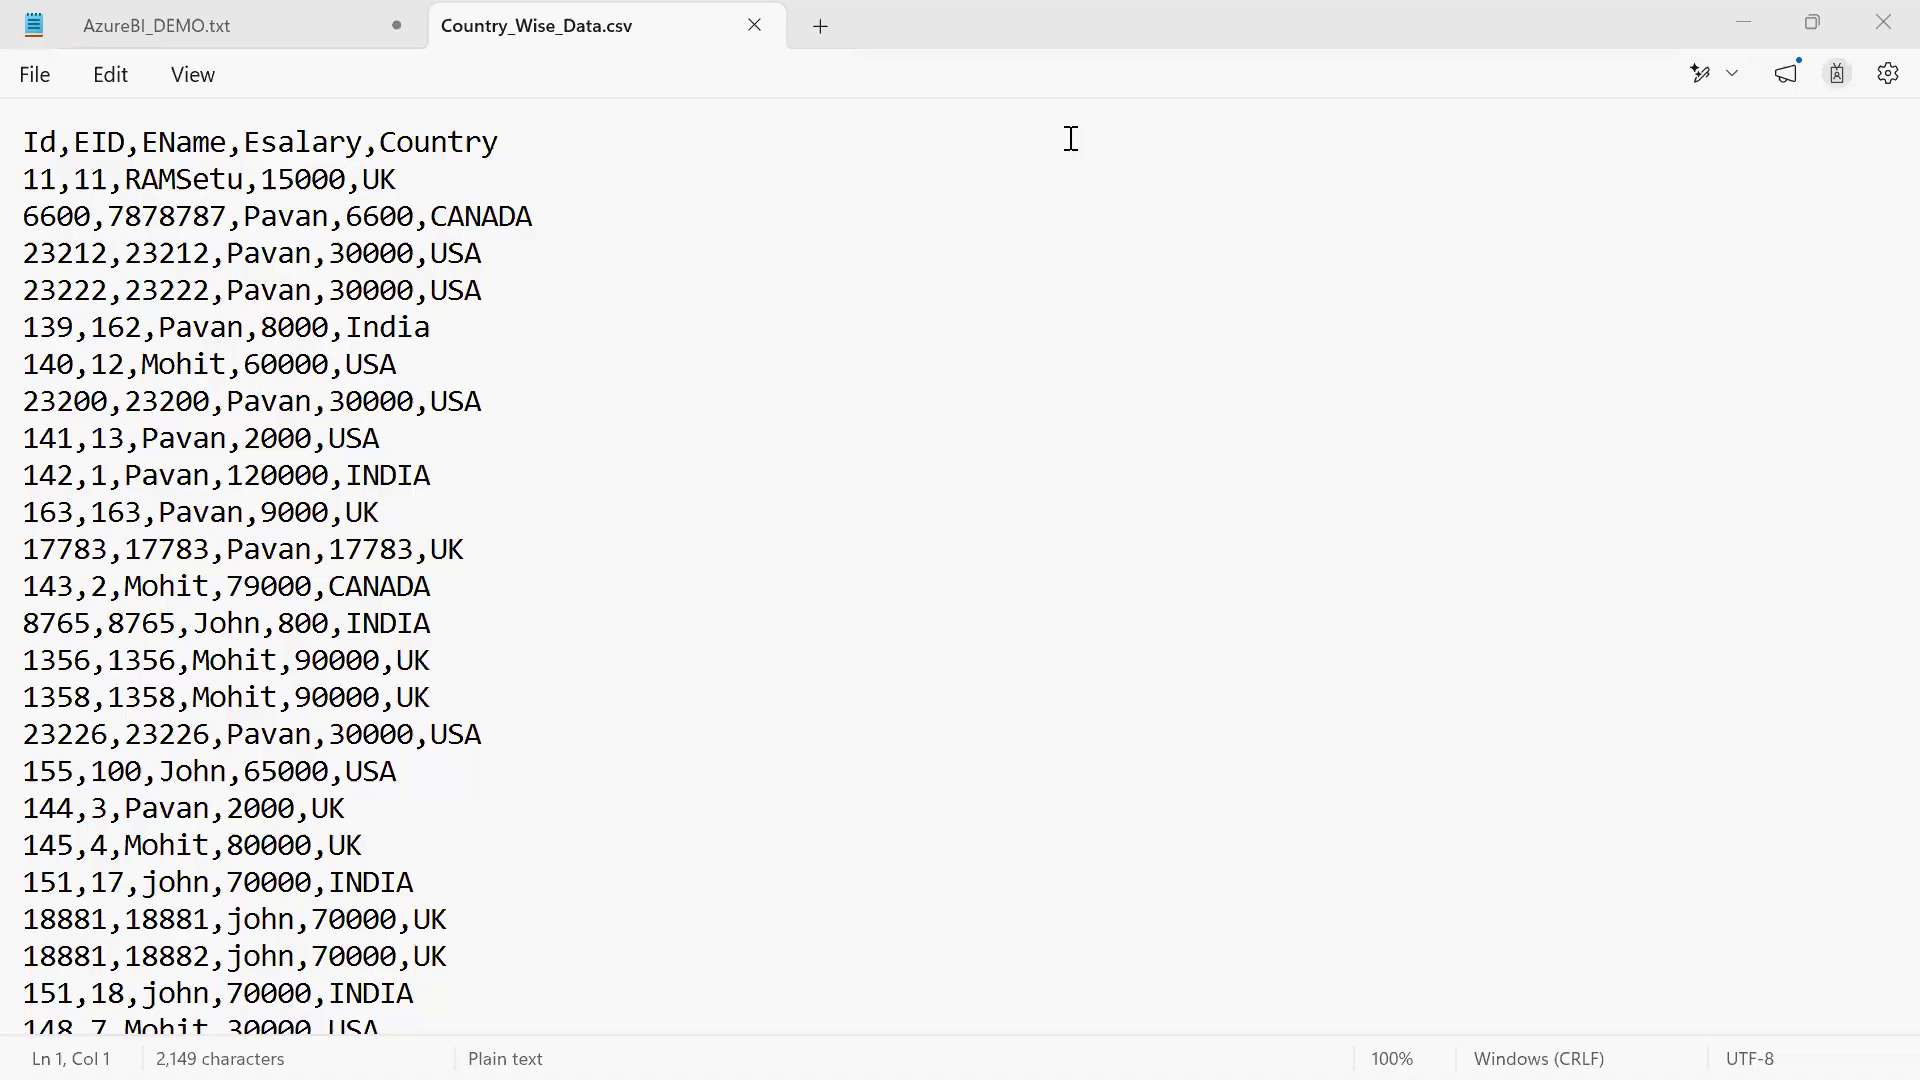
key("super")
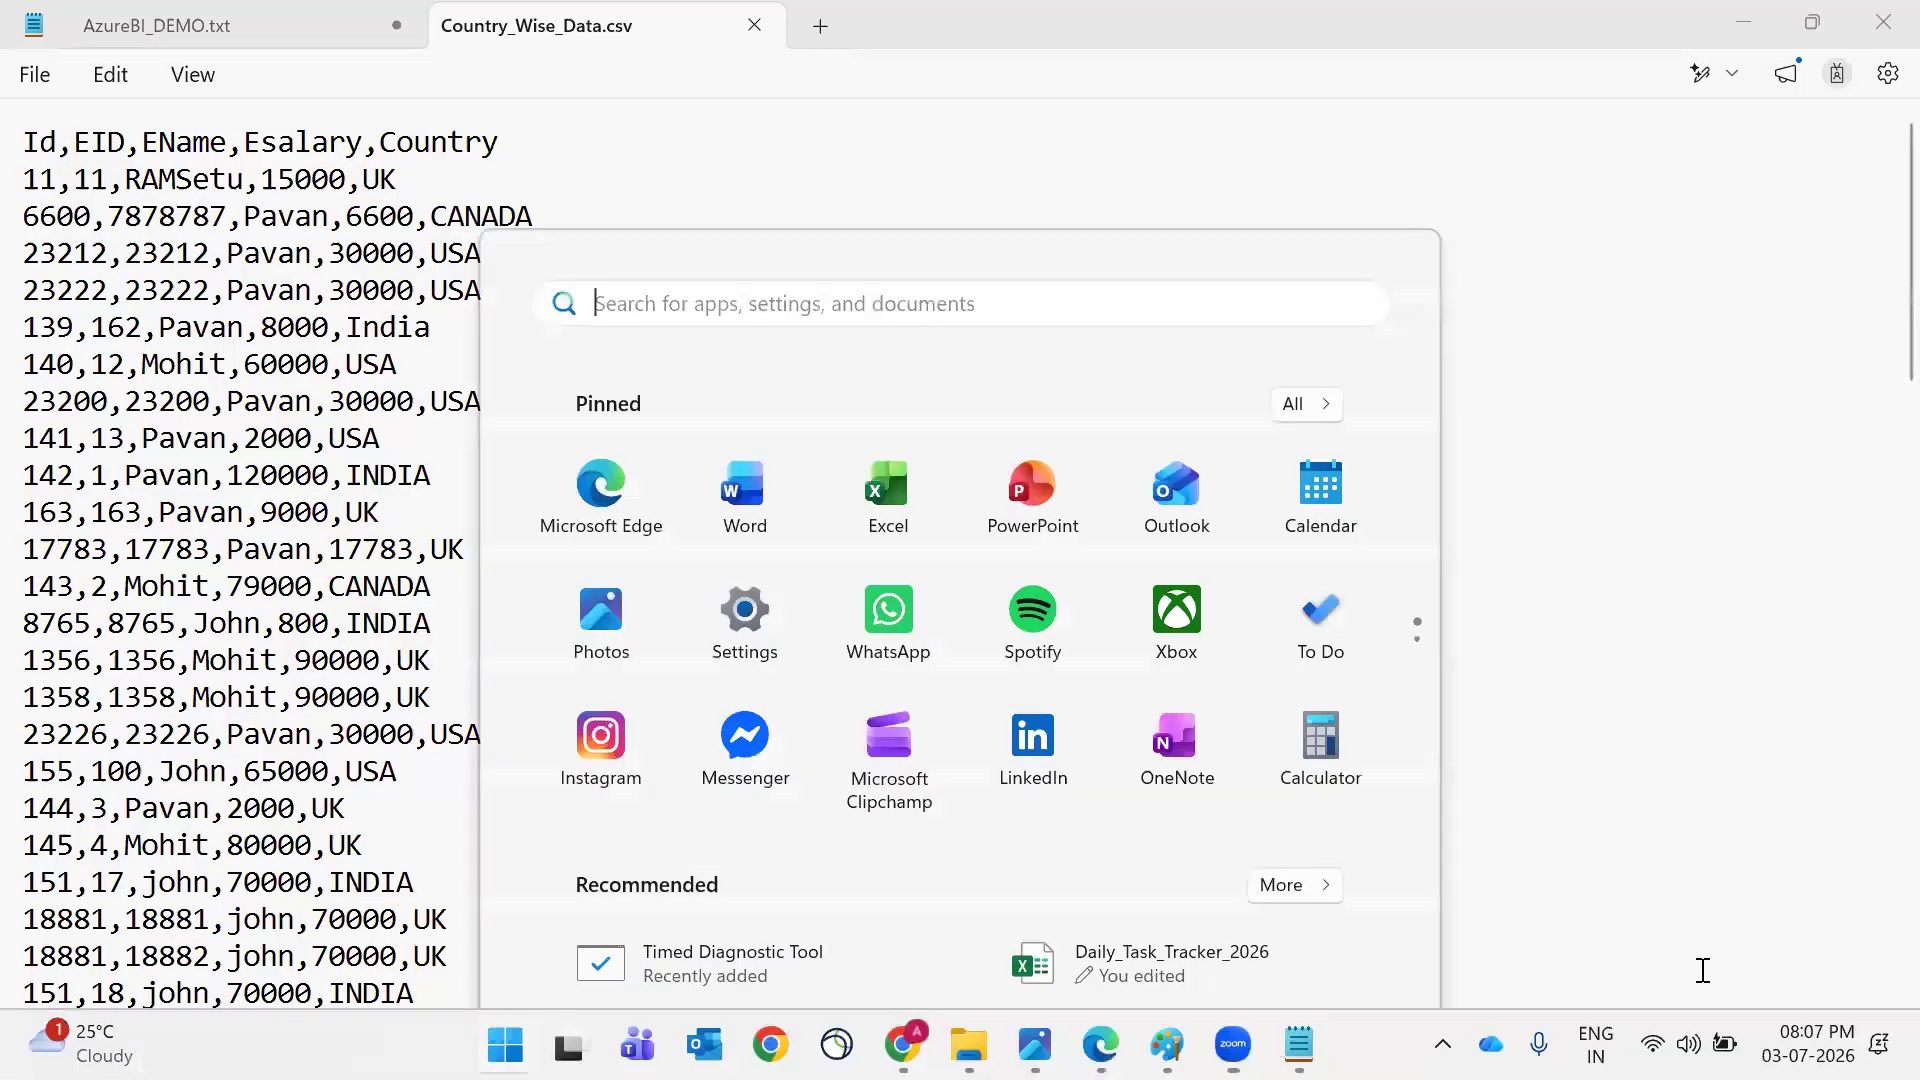
left_click(1755, 660)
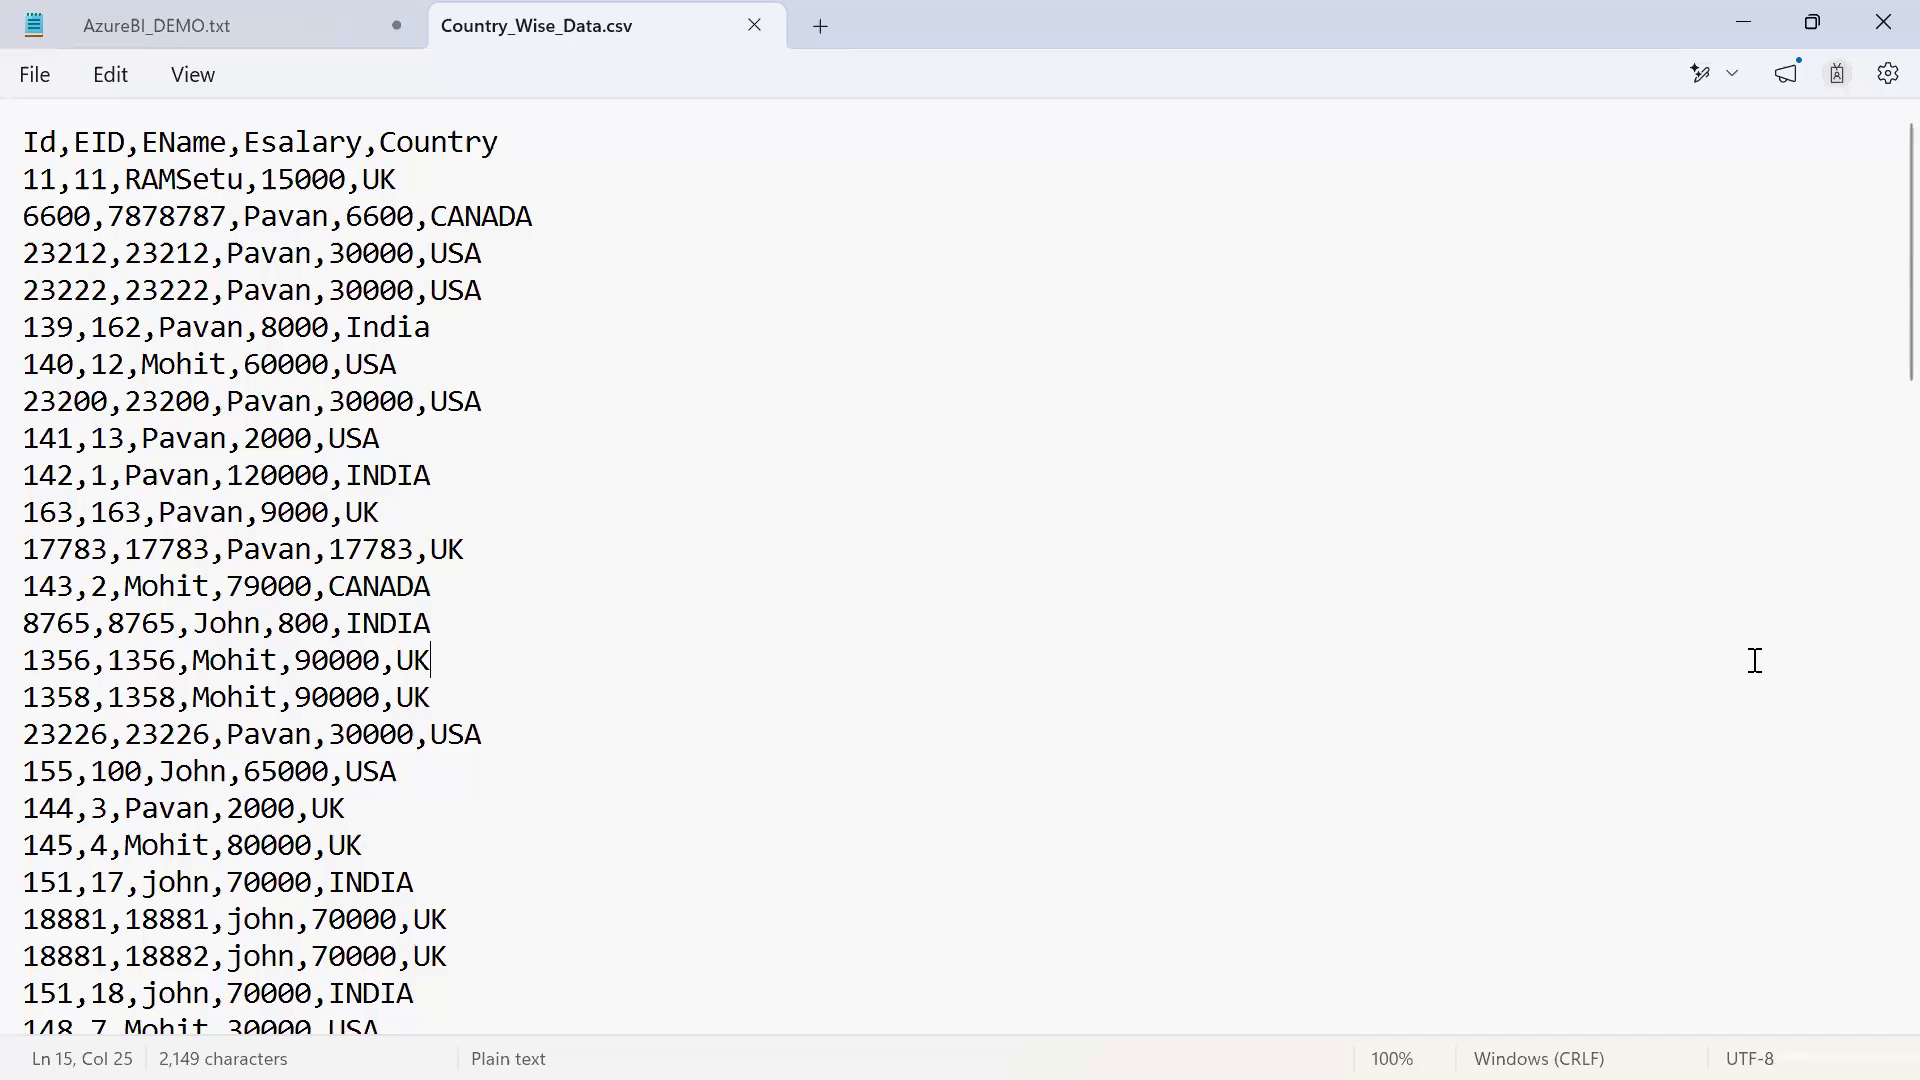
key("super")
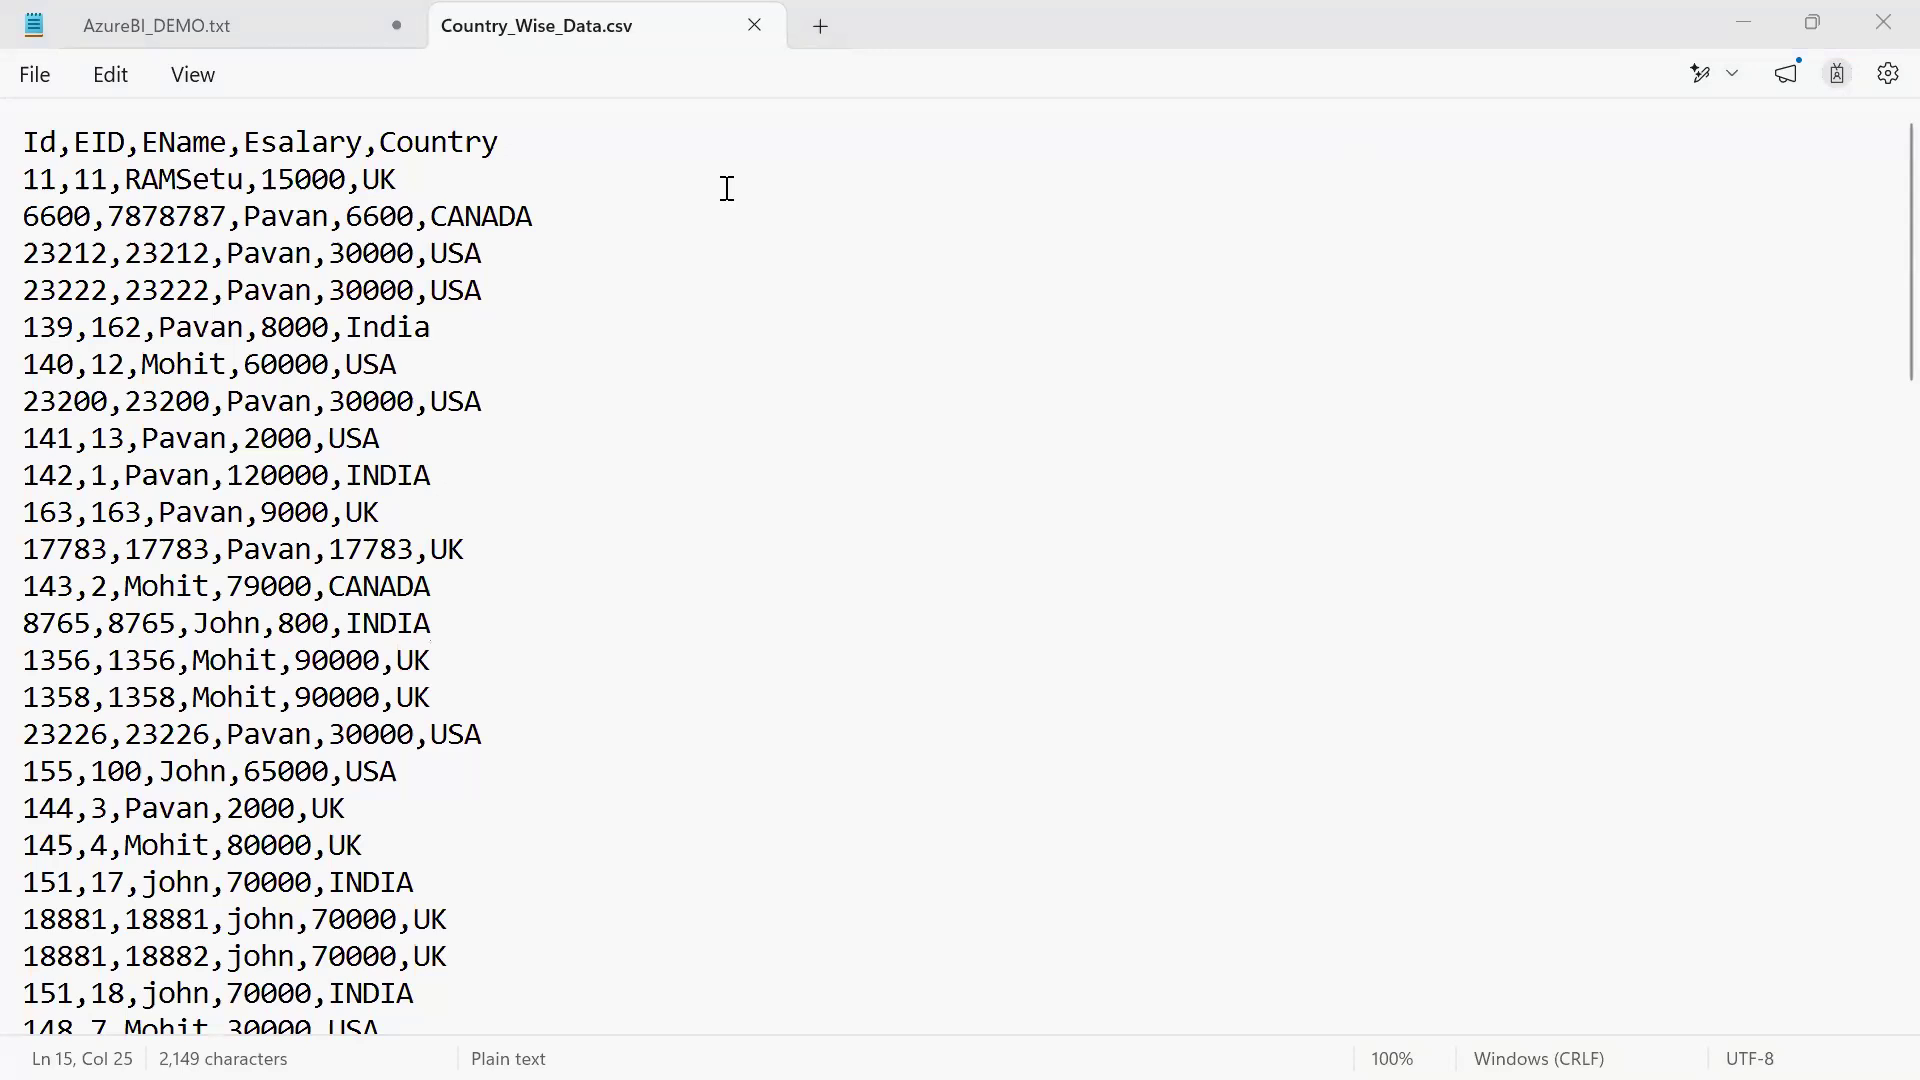
Switch to the Data folder in File Explorer and open products.parquet in Notepad to view its raw contents
key("alt+Tab")
key("alt+Tab")
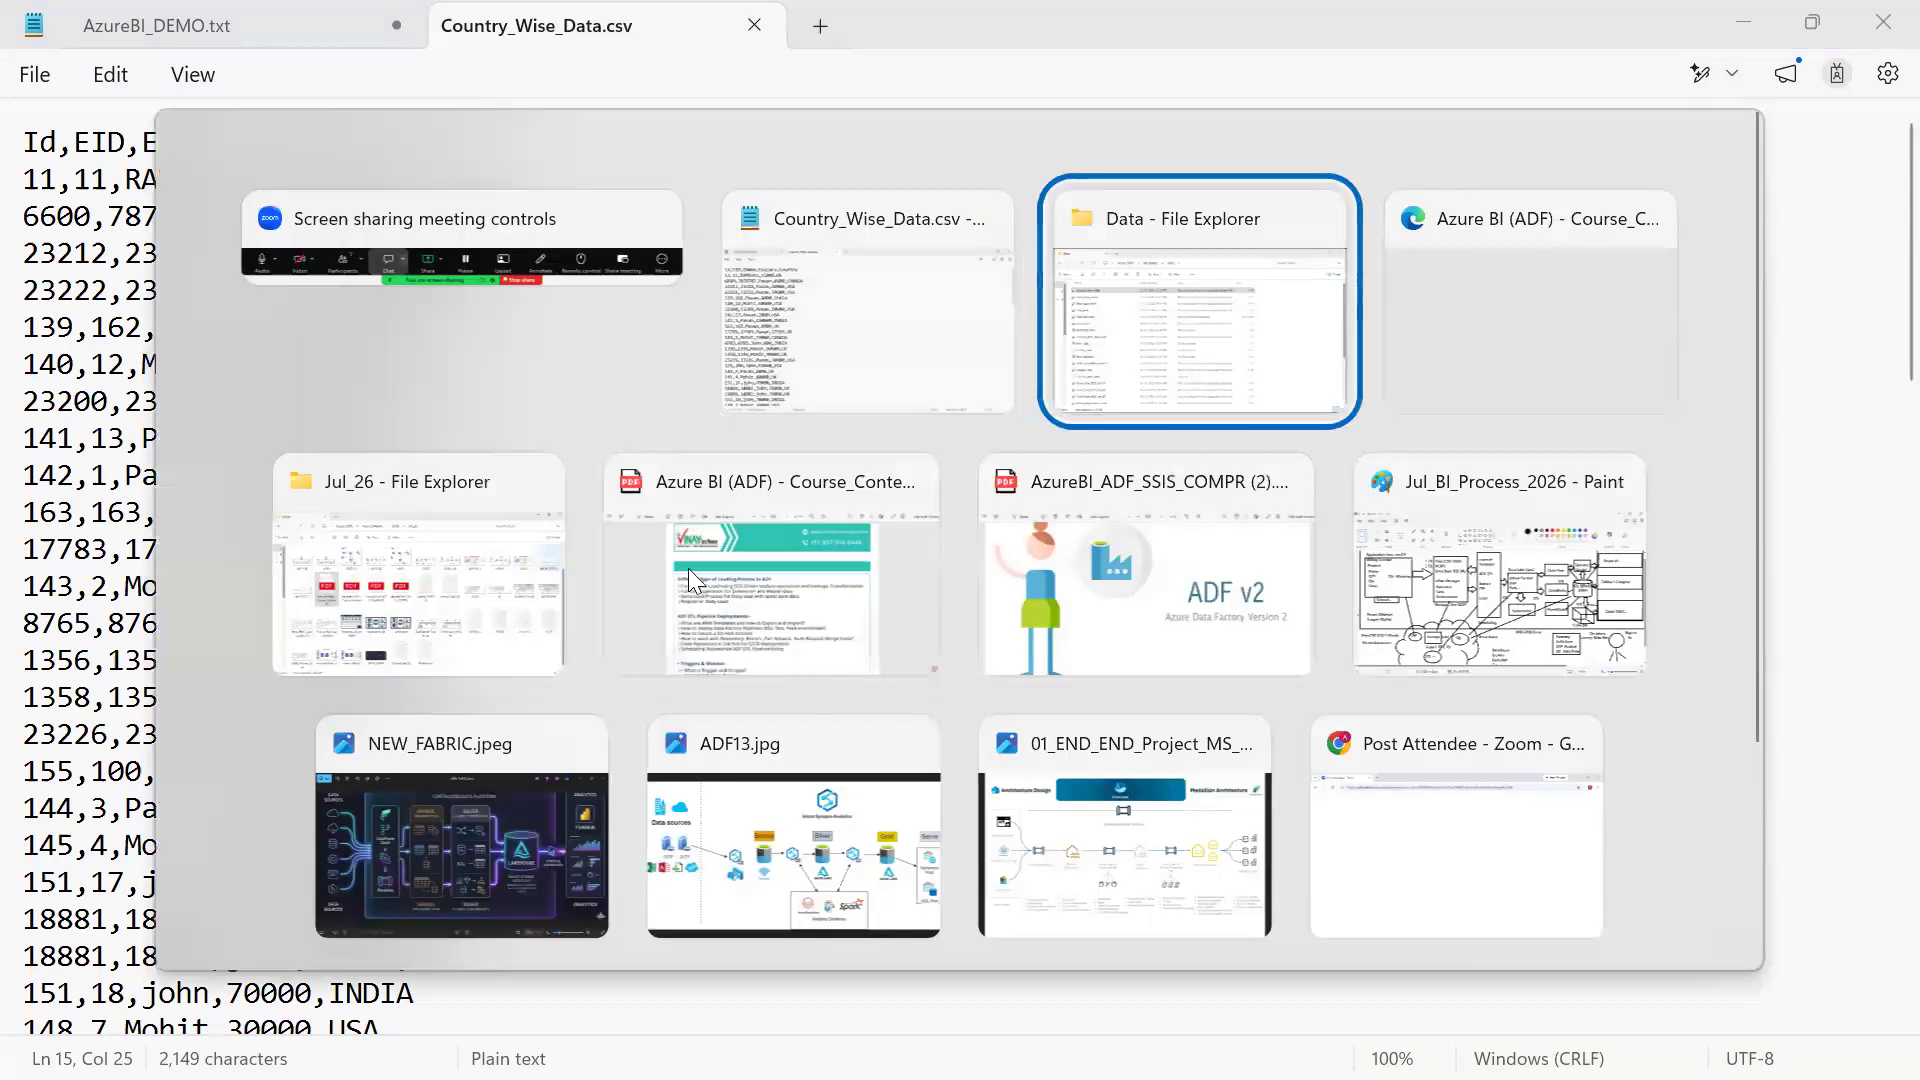
scroll(686, 583, "down", 4)
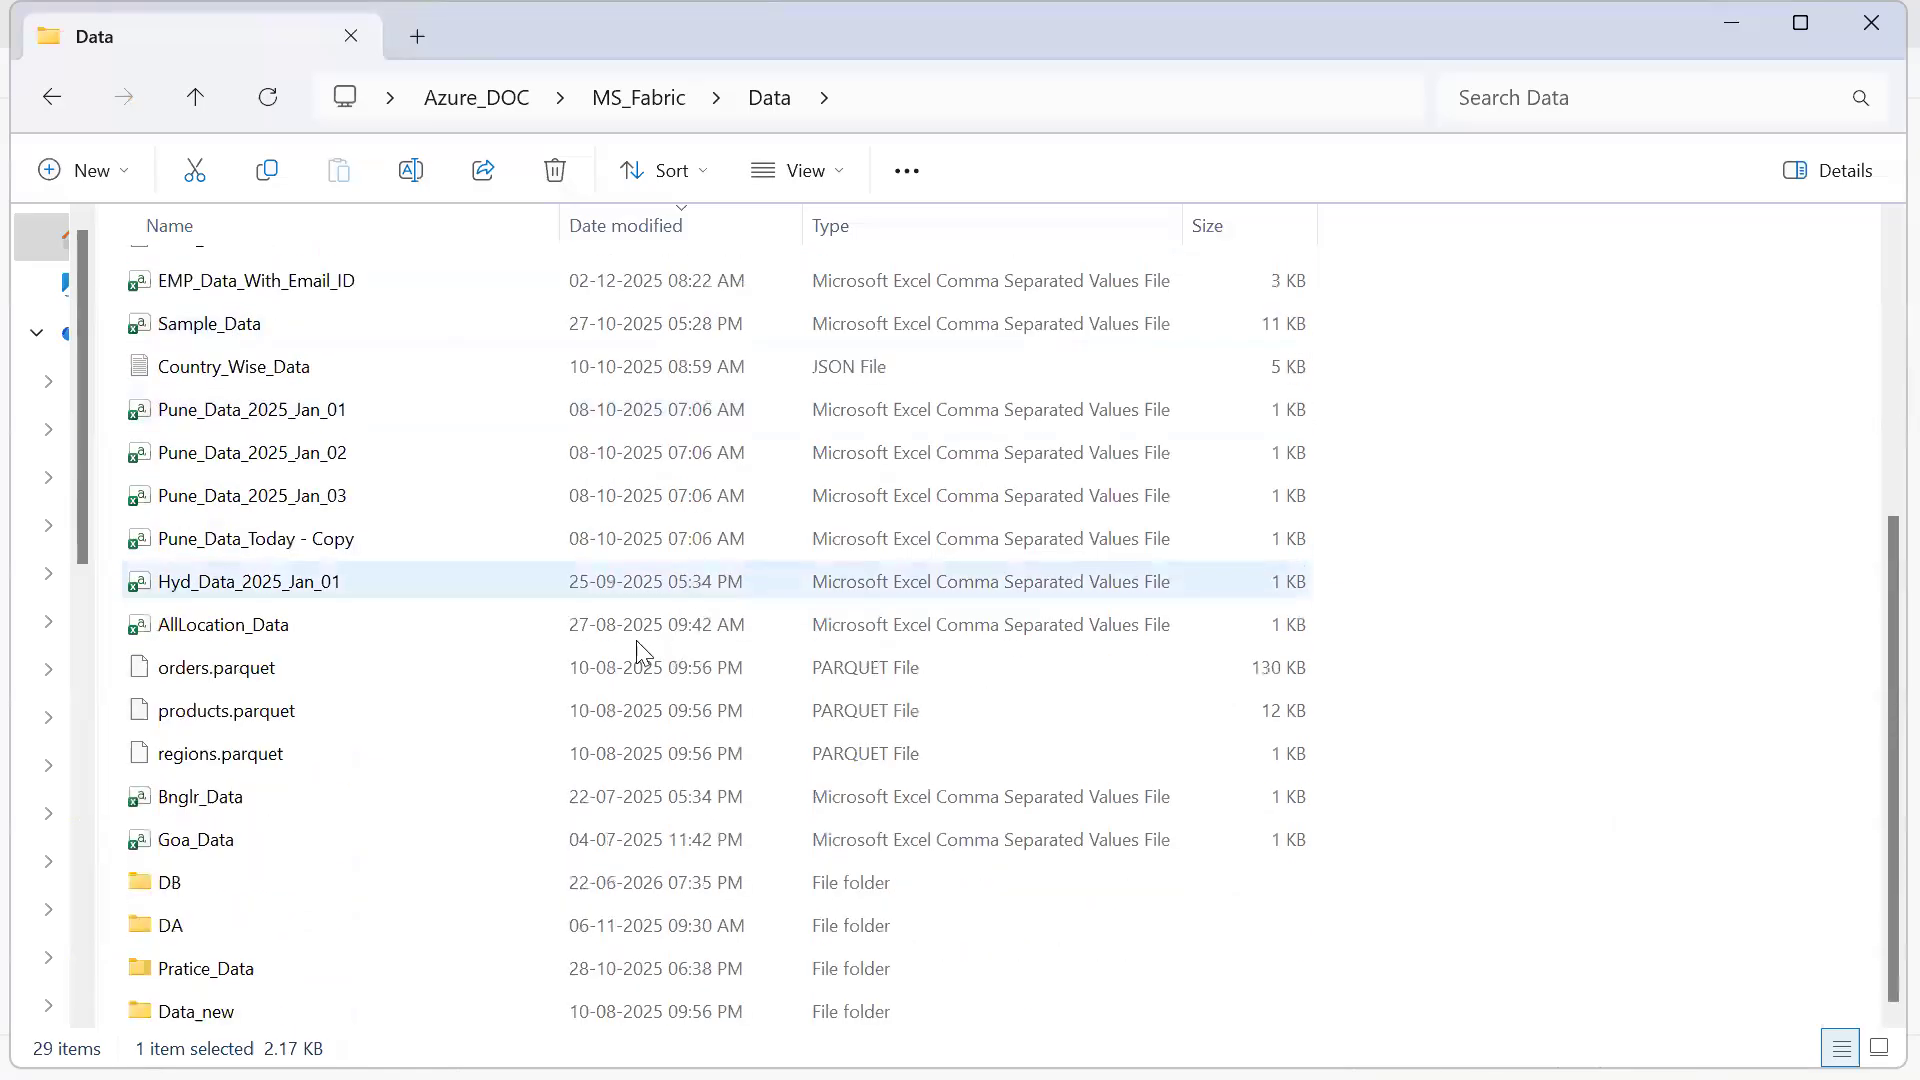
right_click(613, 714)
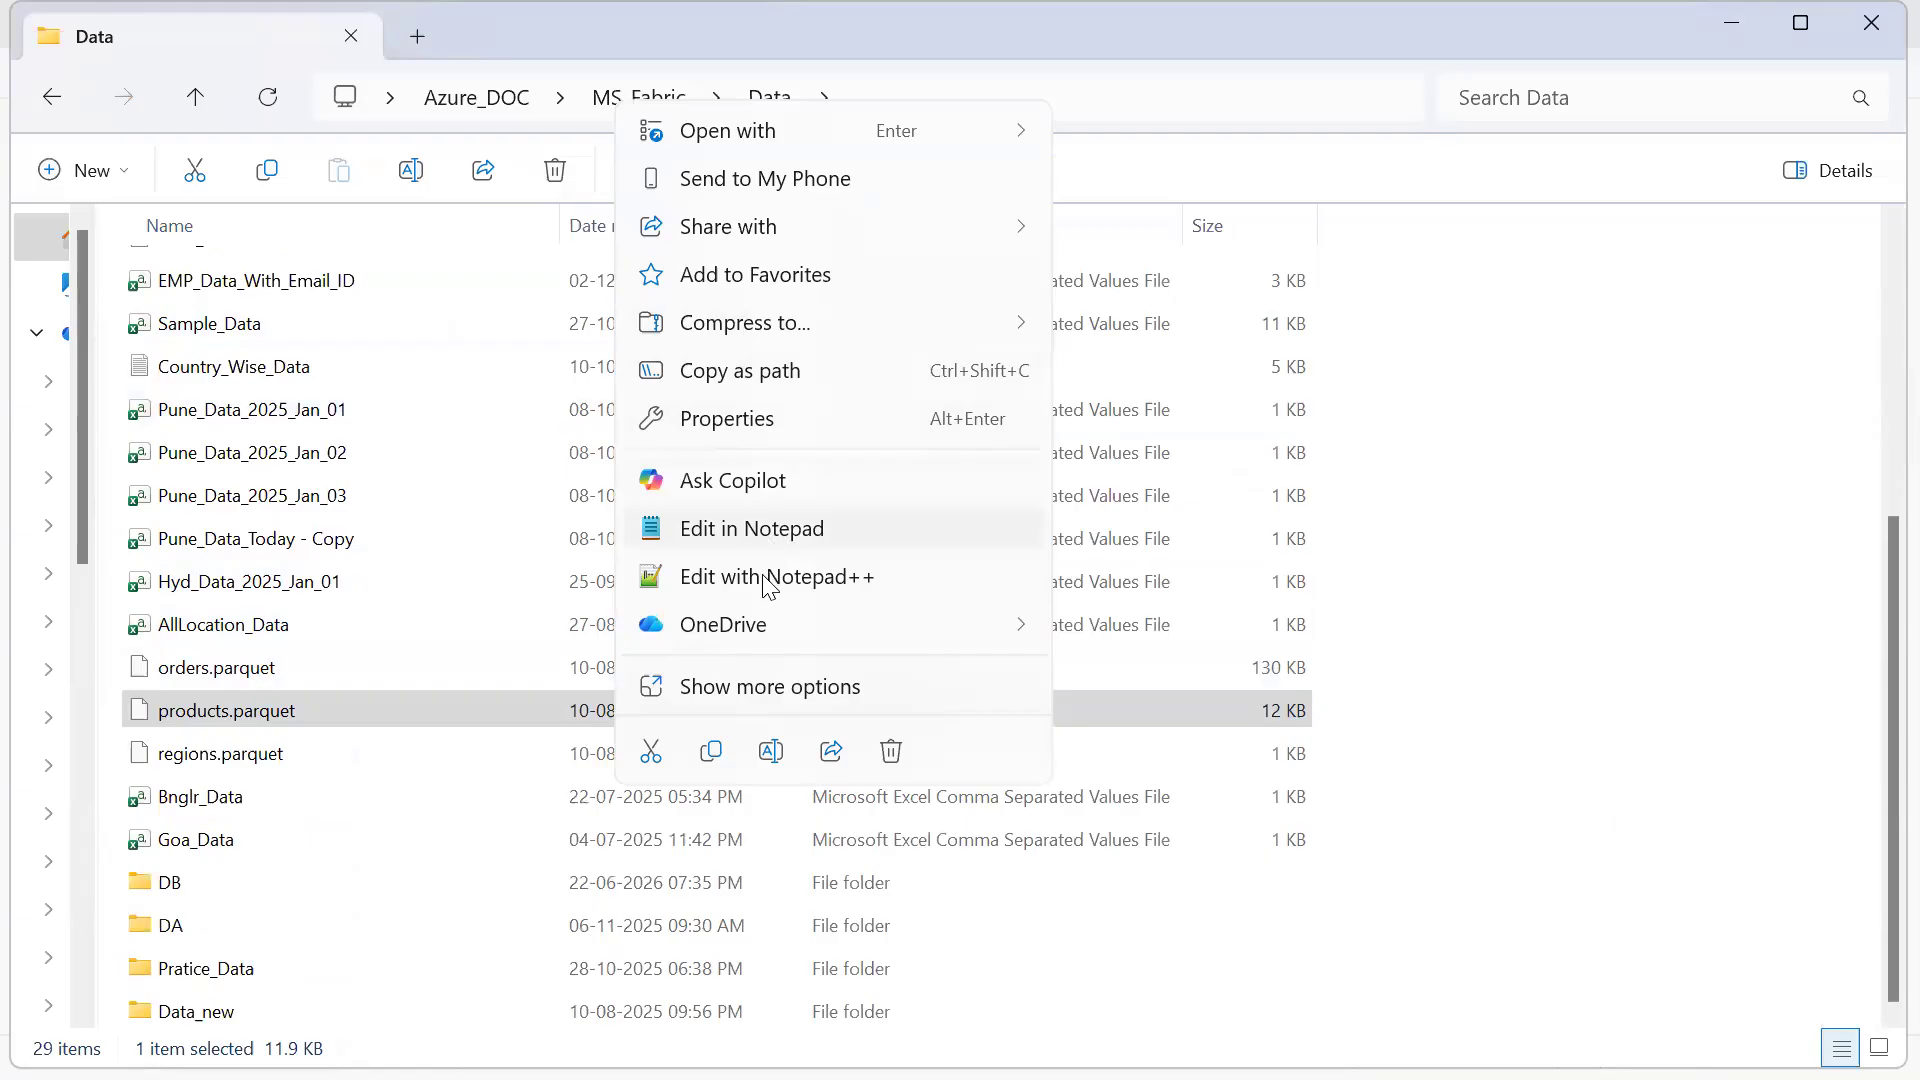
left_click(788, 527)
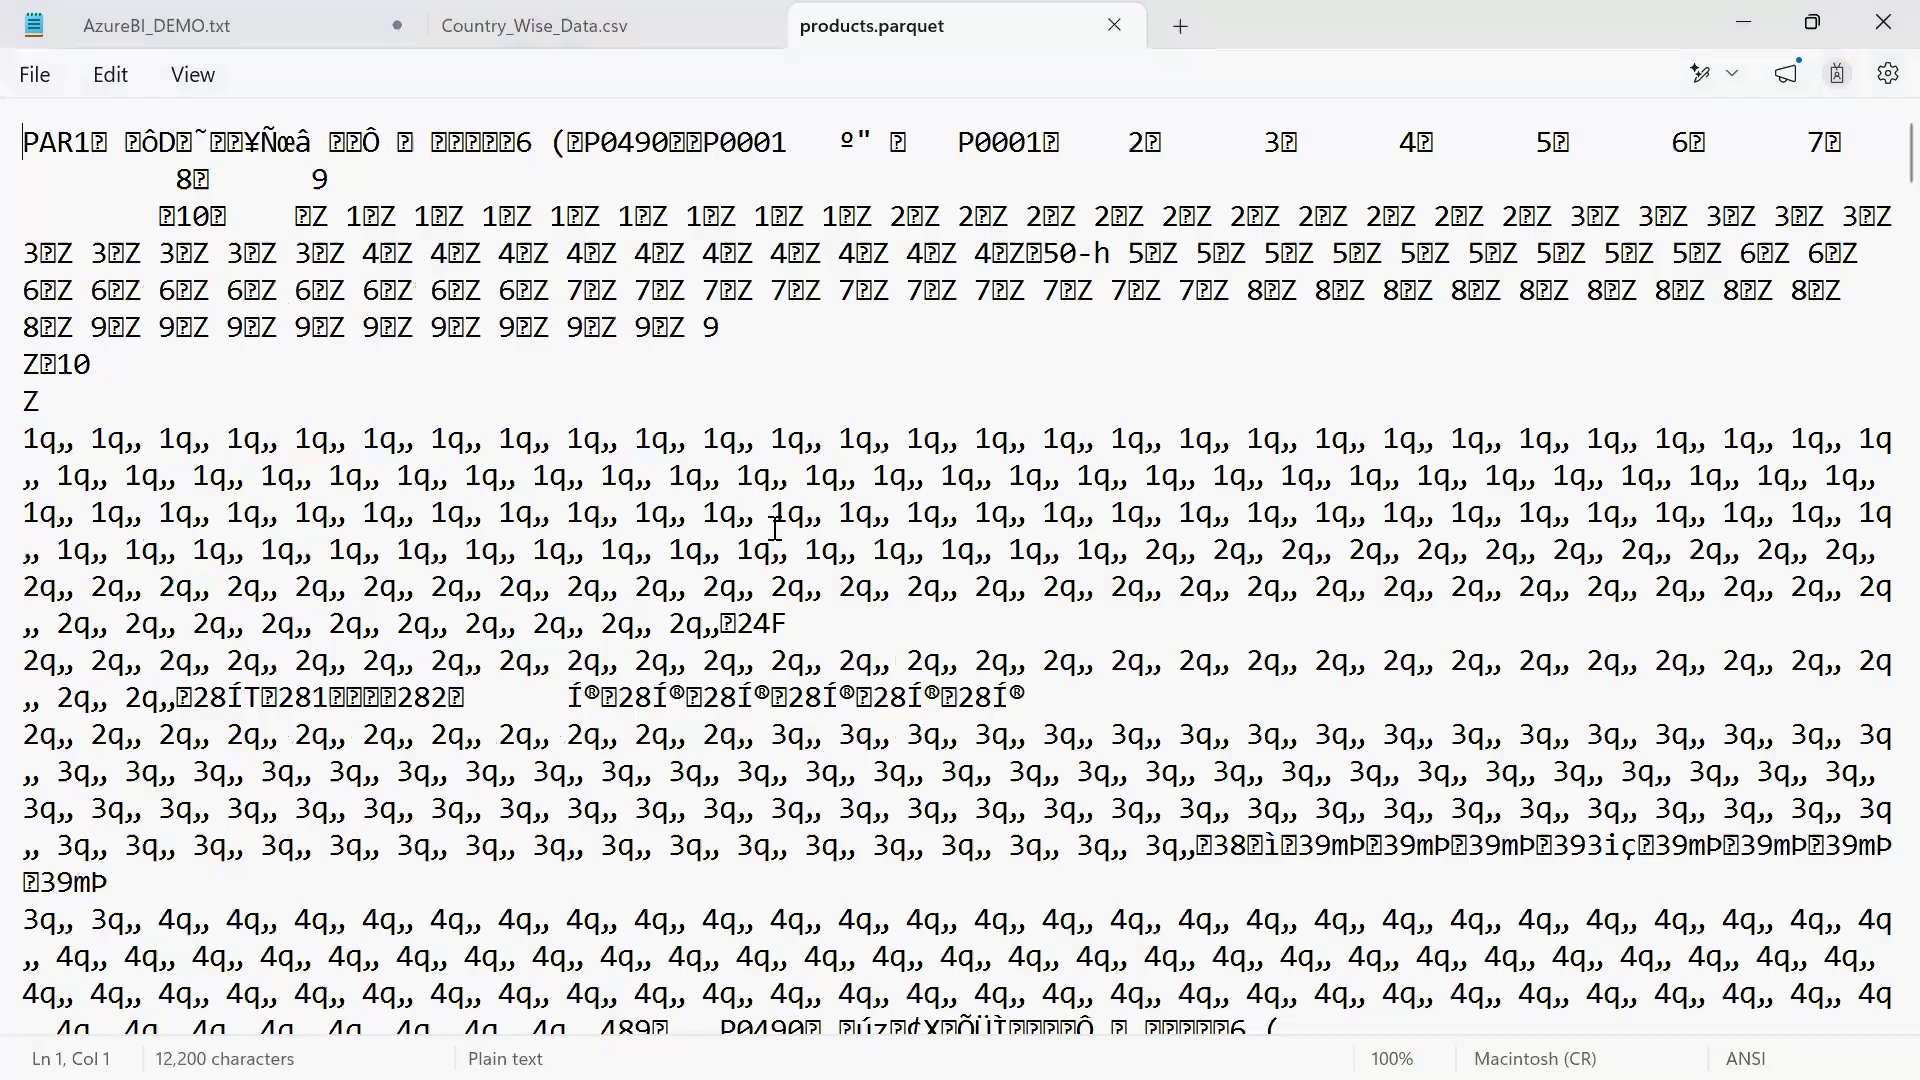
Switch to the Data folder and open the Country_Wise_Data JSON file in Notepad to view its records
scroll(772, 528, "up", 4)
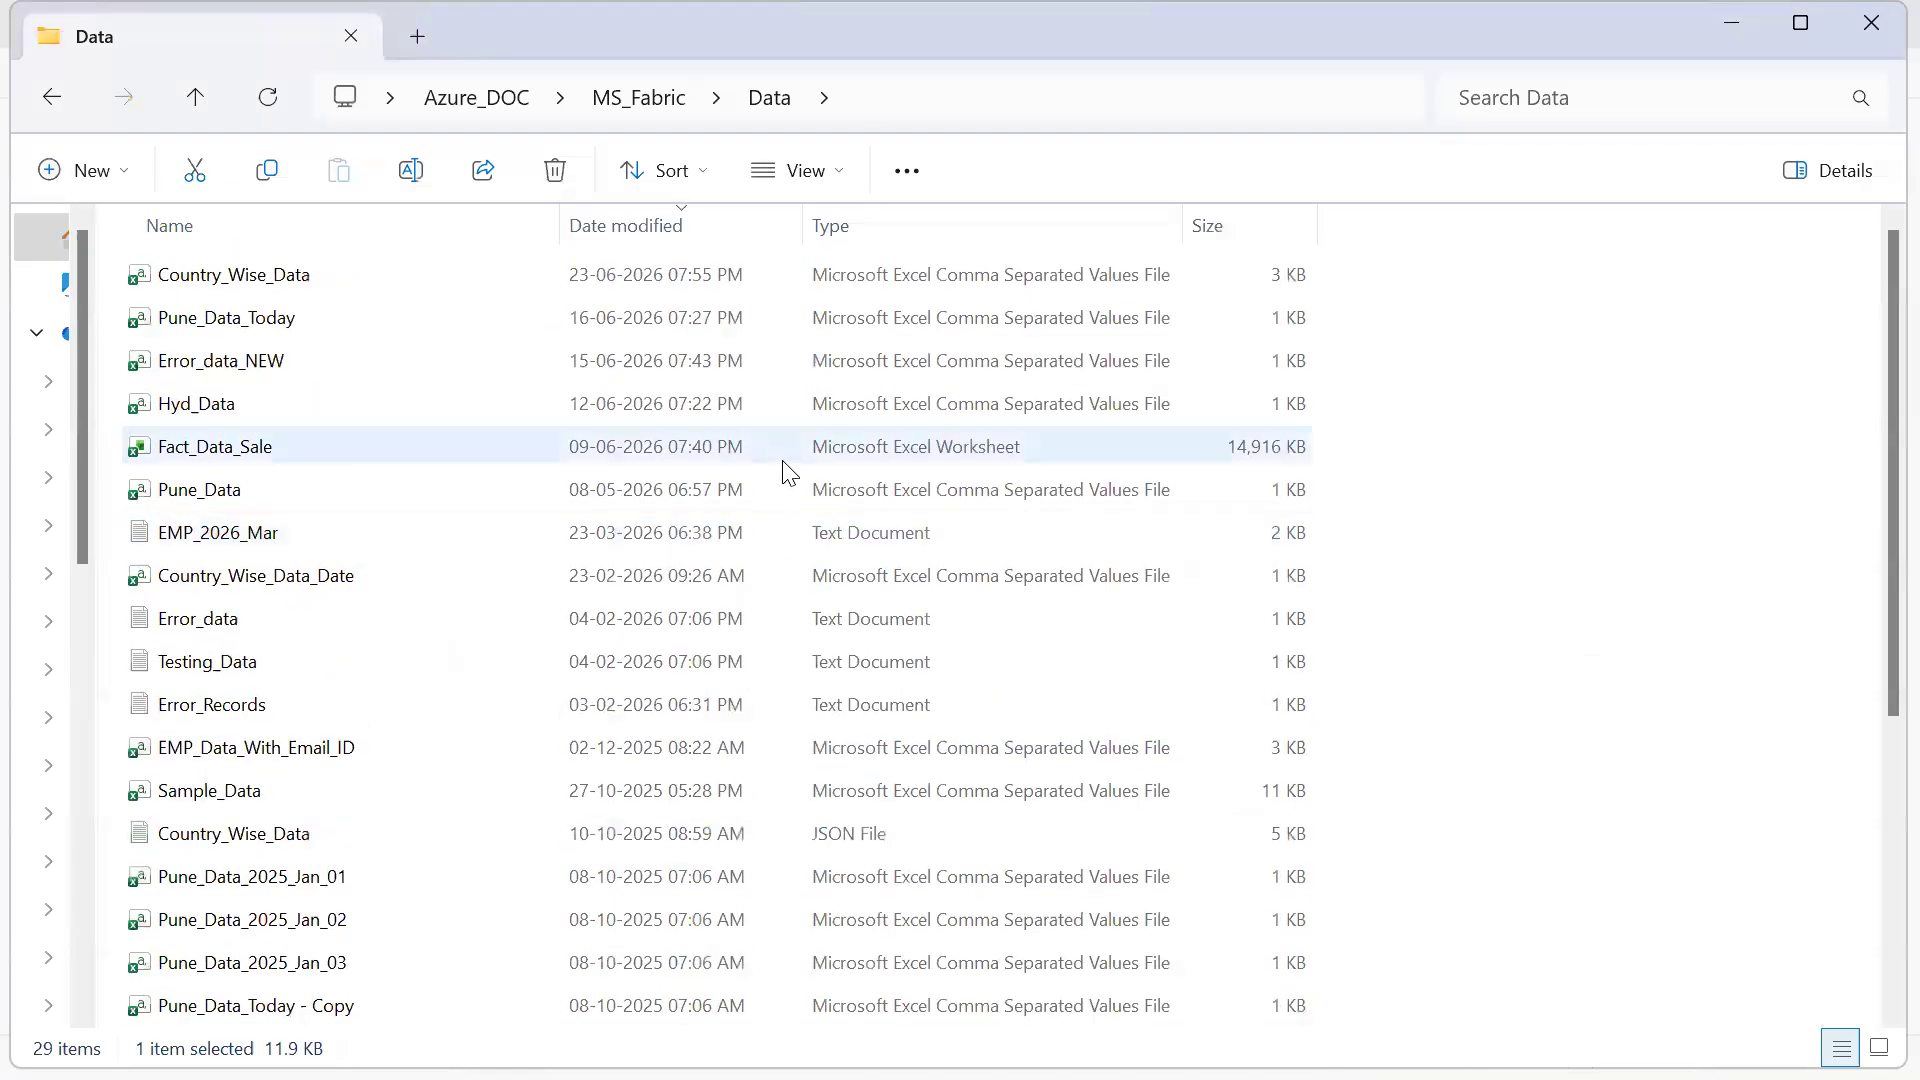
scroll(783, 468, "down", 1)
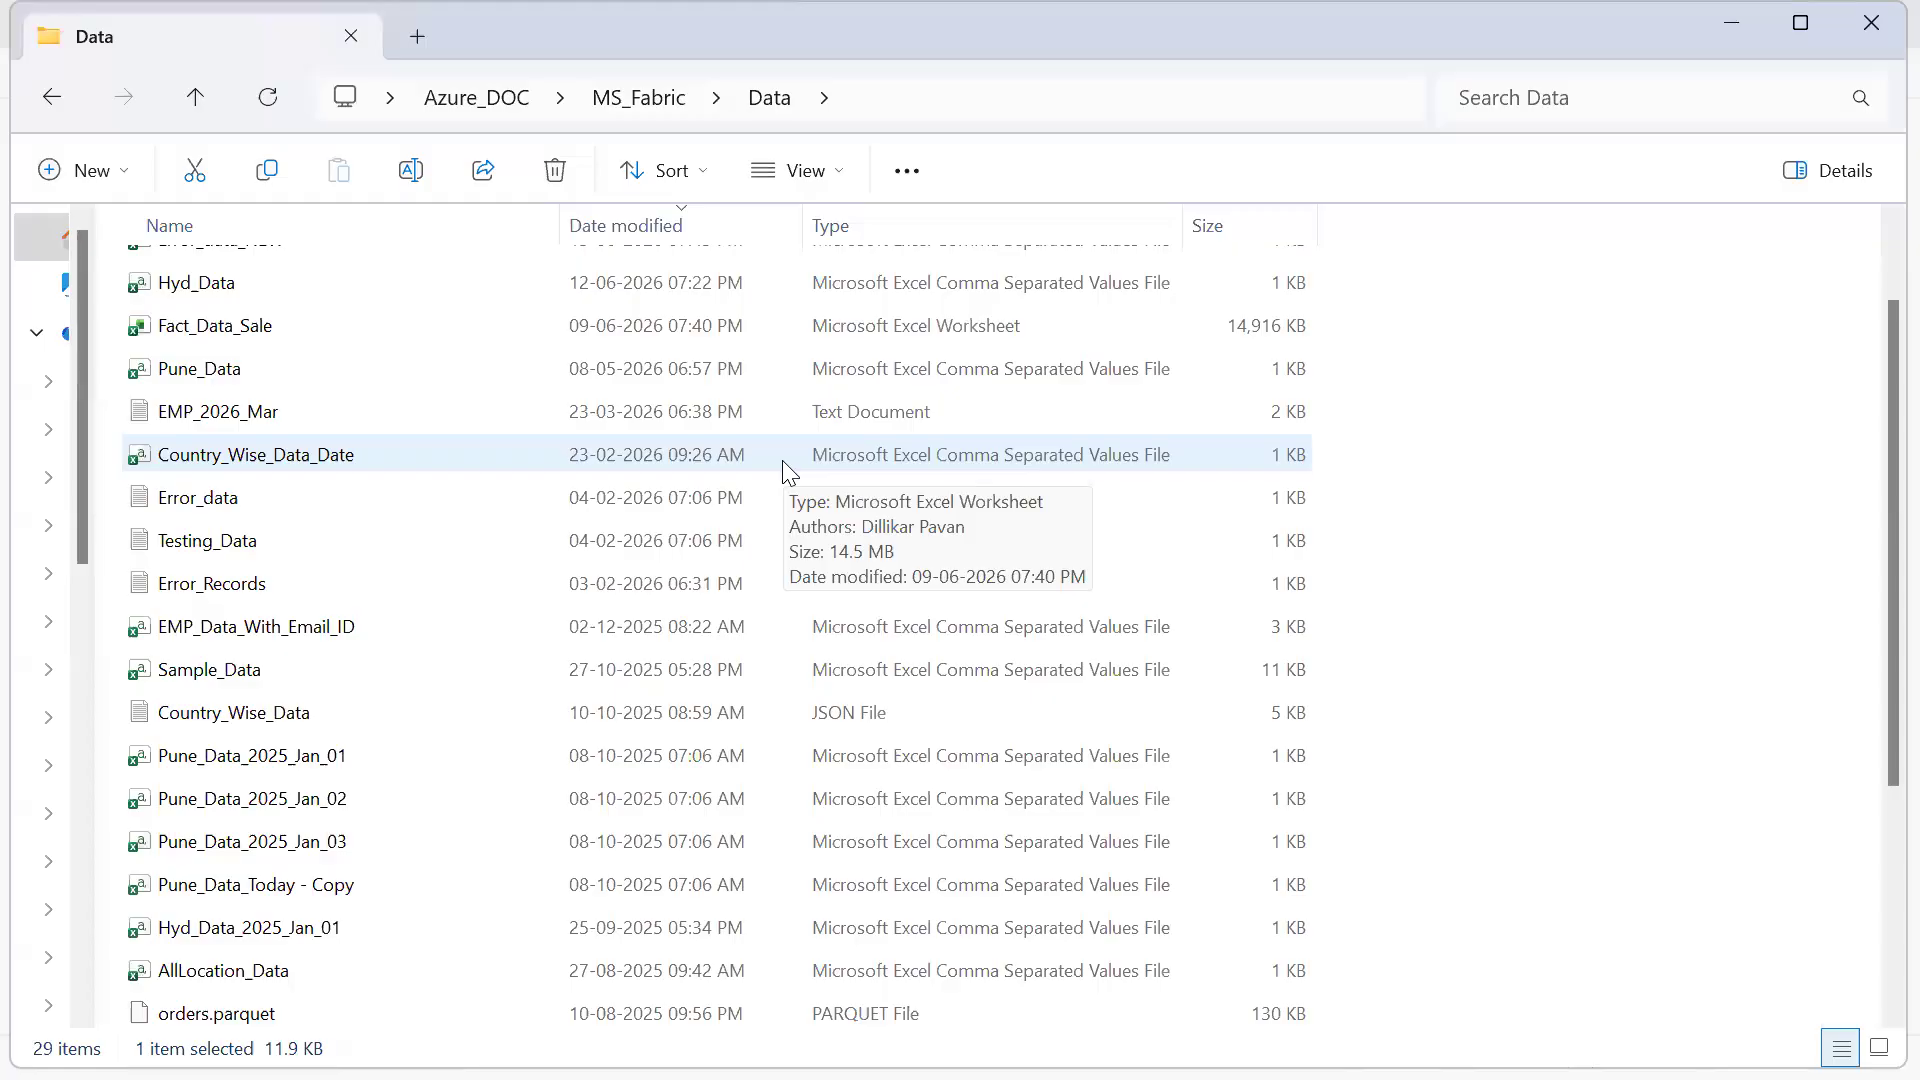
scroll(784, 470, "up", 1)
left_click(790, 832)
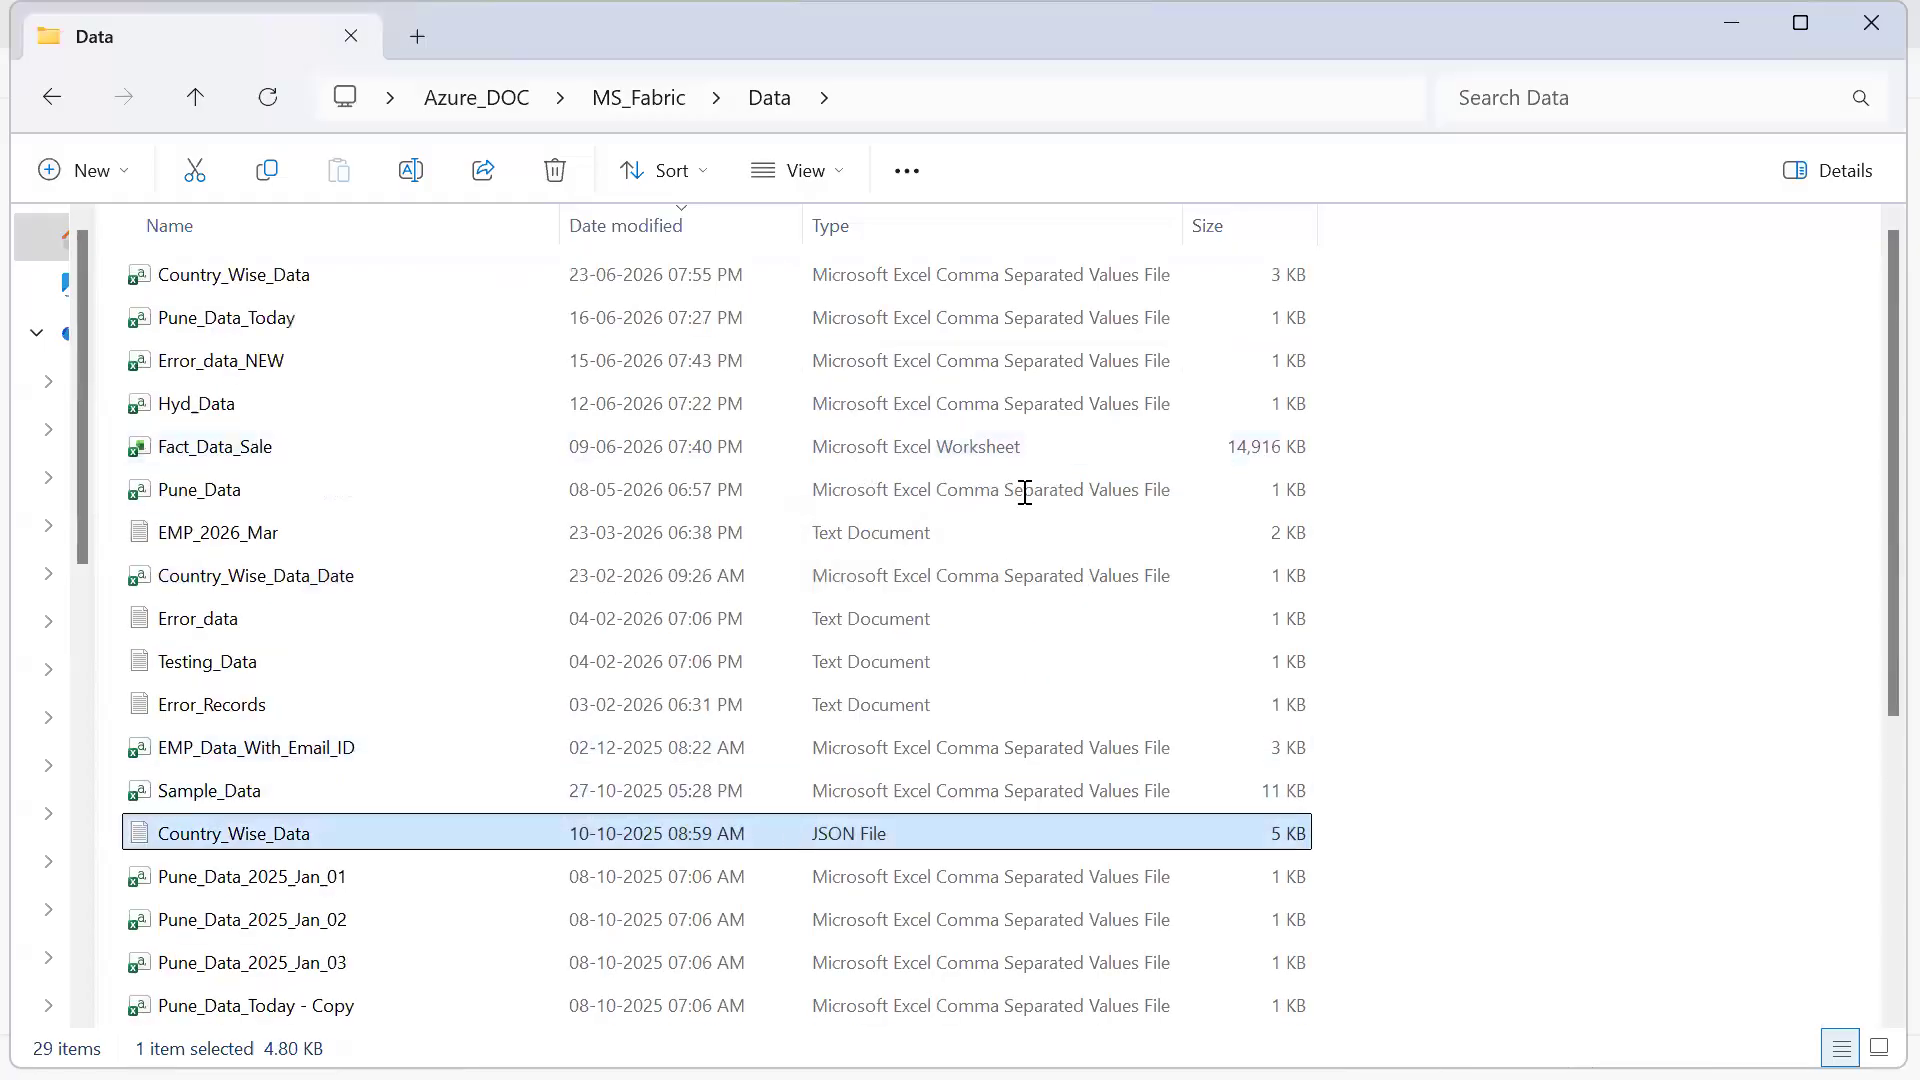
key("Return")
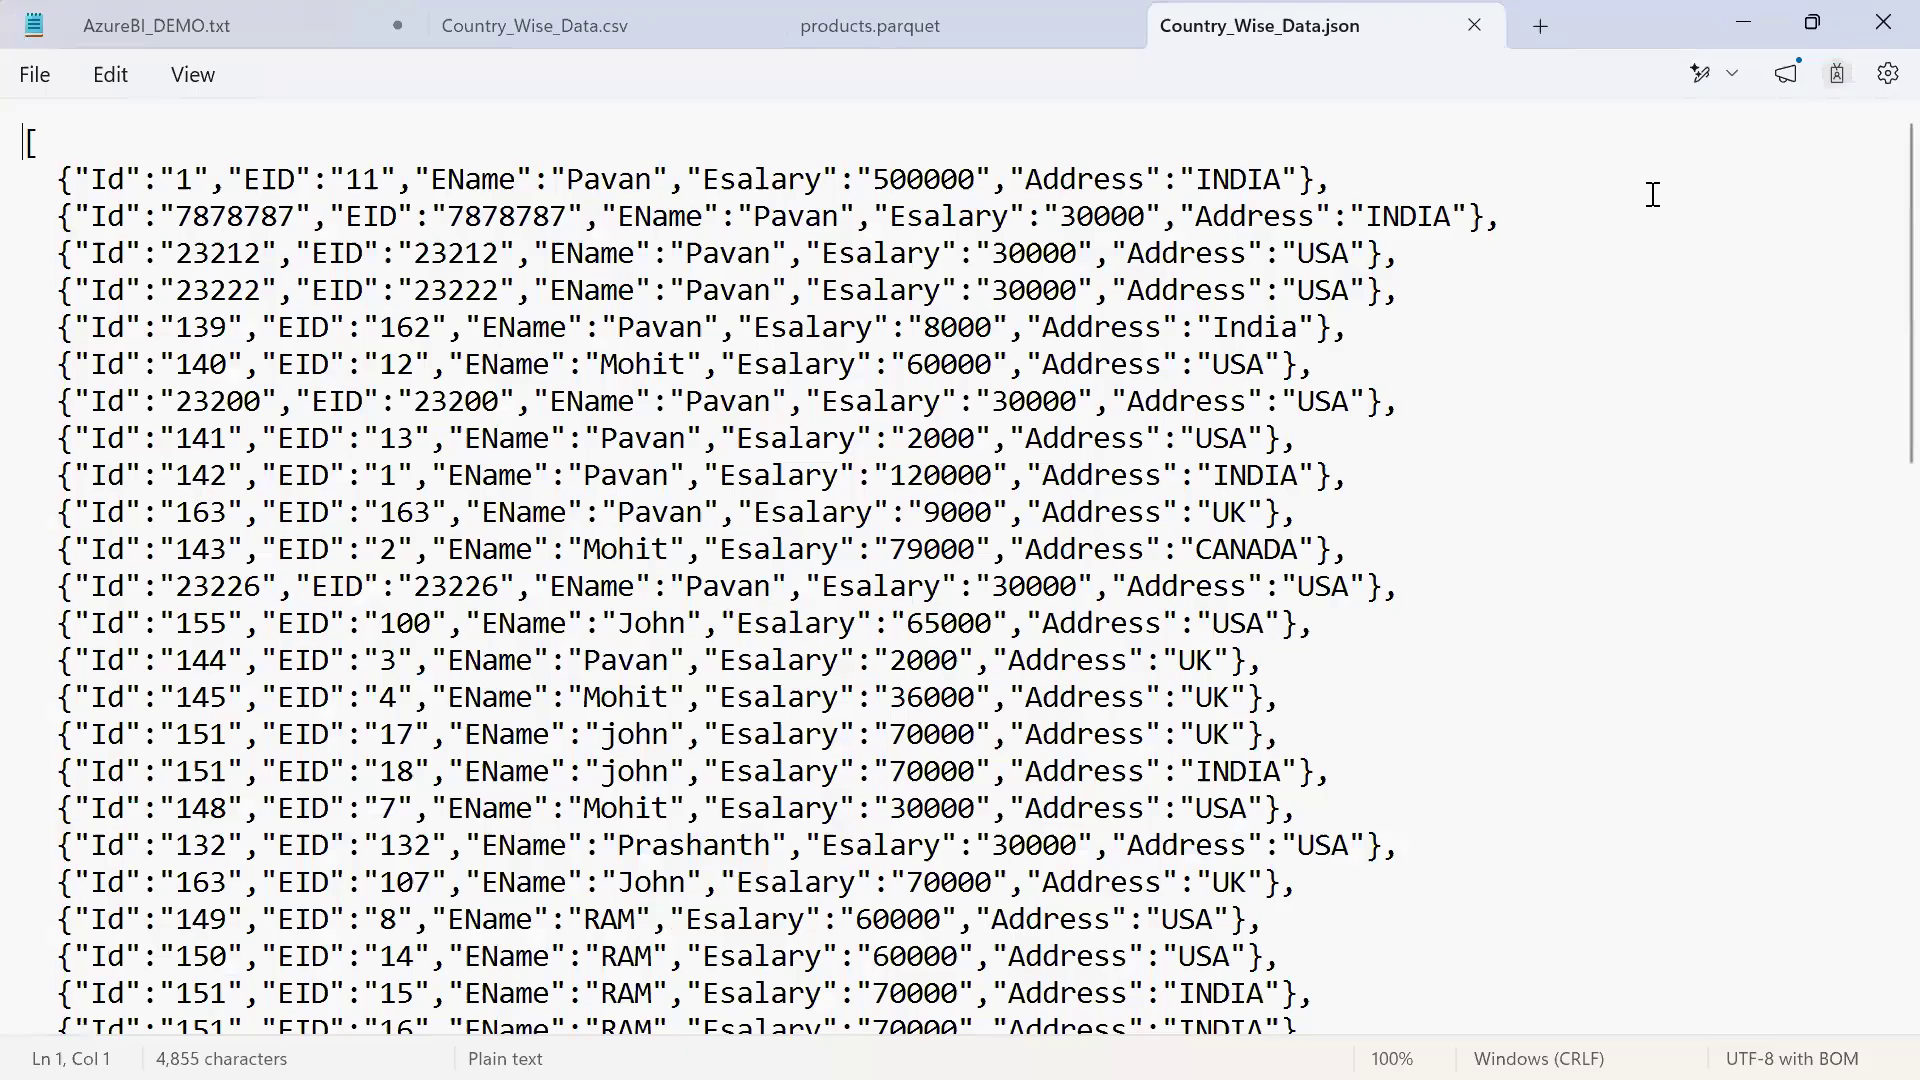
Return to products.parquet and look through its raw contents, and look through Country_Wise_Data.csv for comparison
left_click(1036, 38)
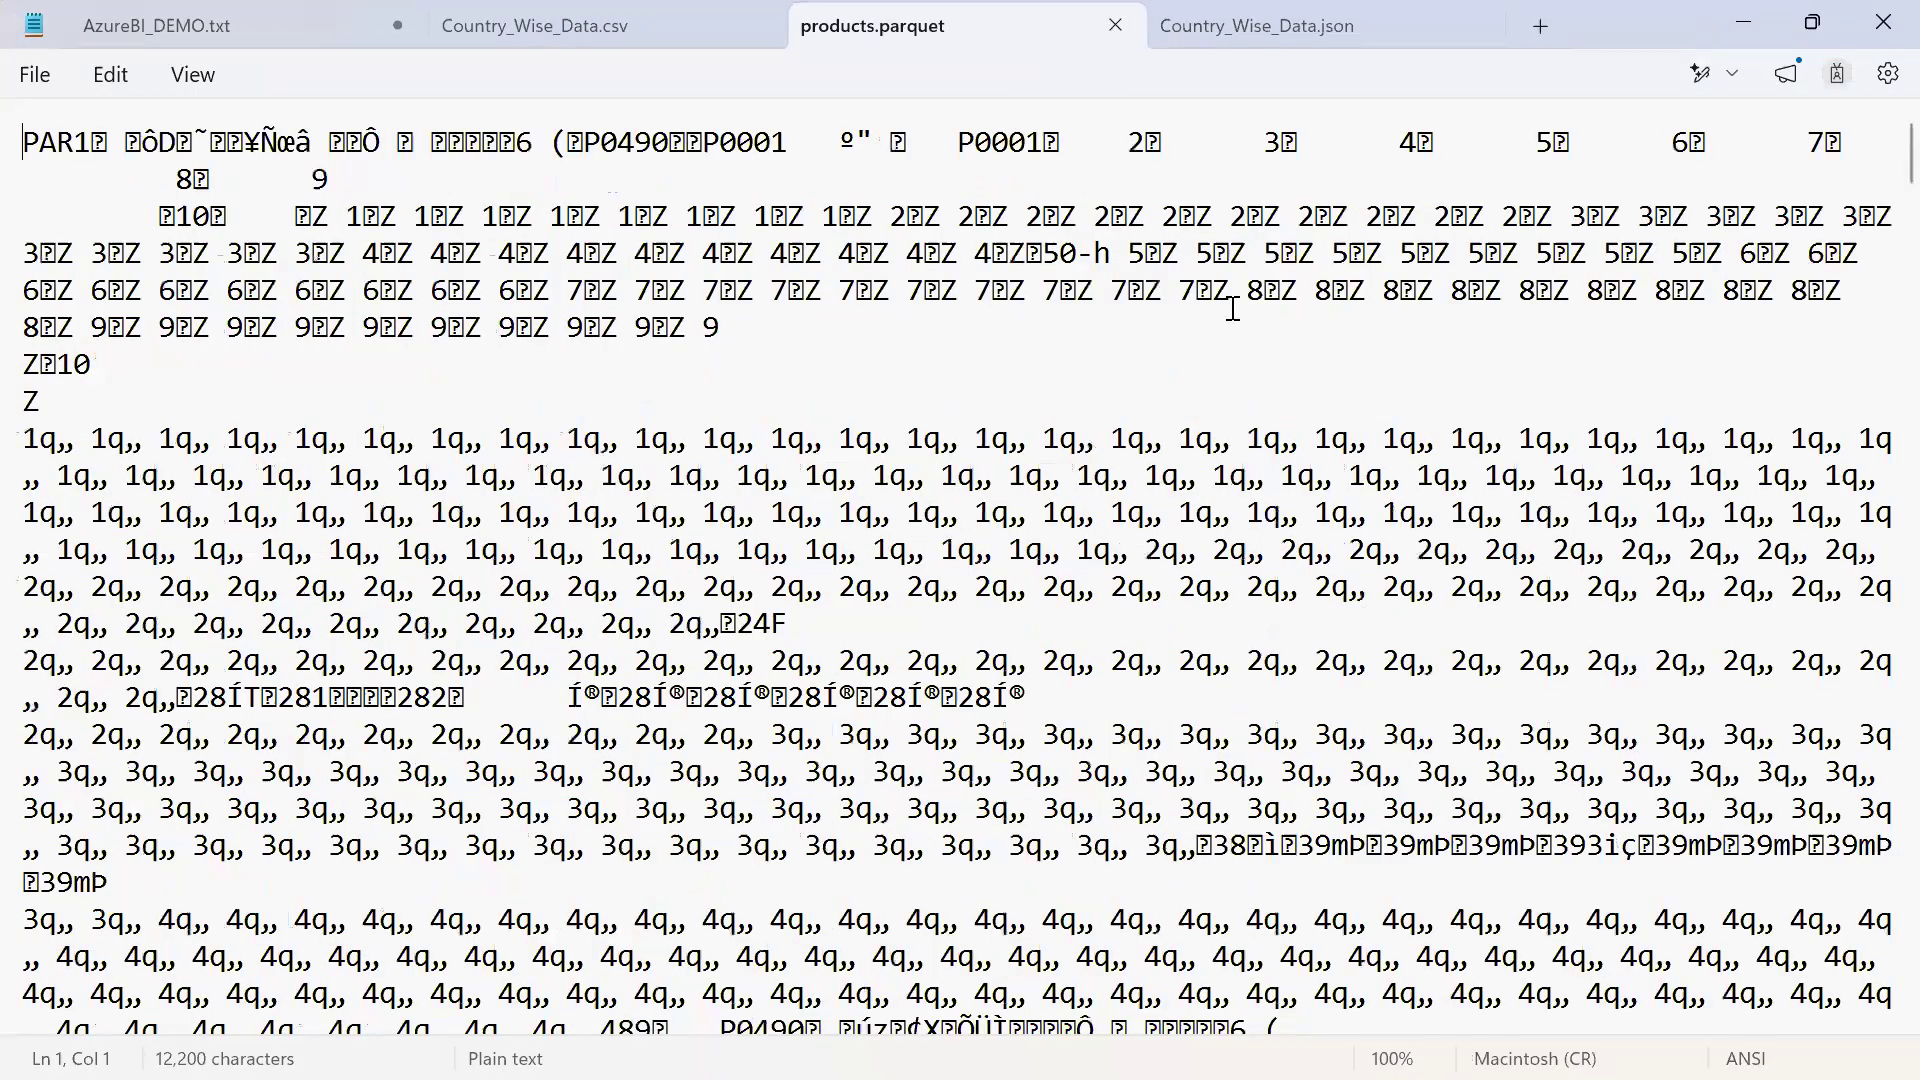
scroll(1233, 309, "down", 20)
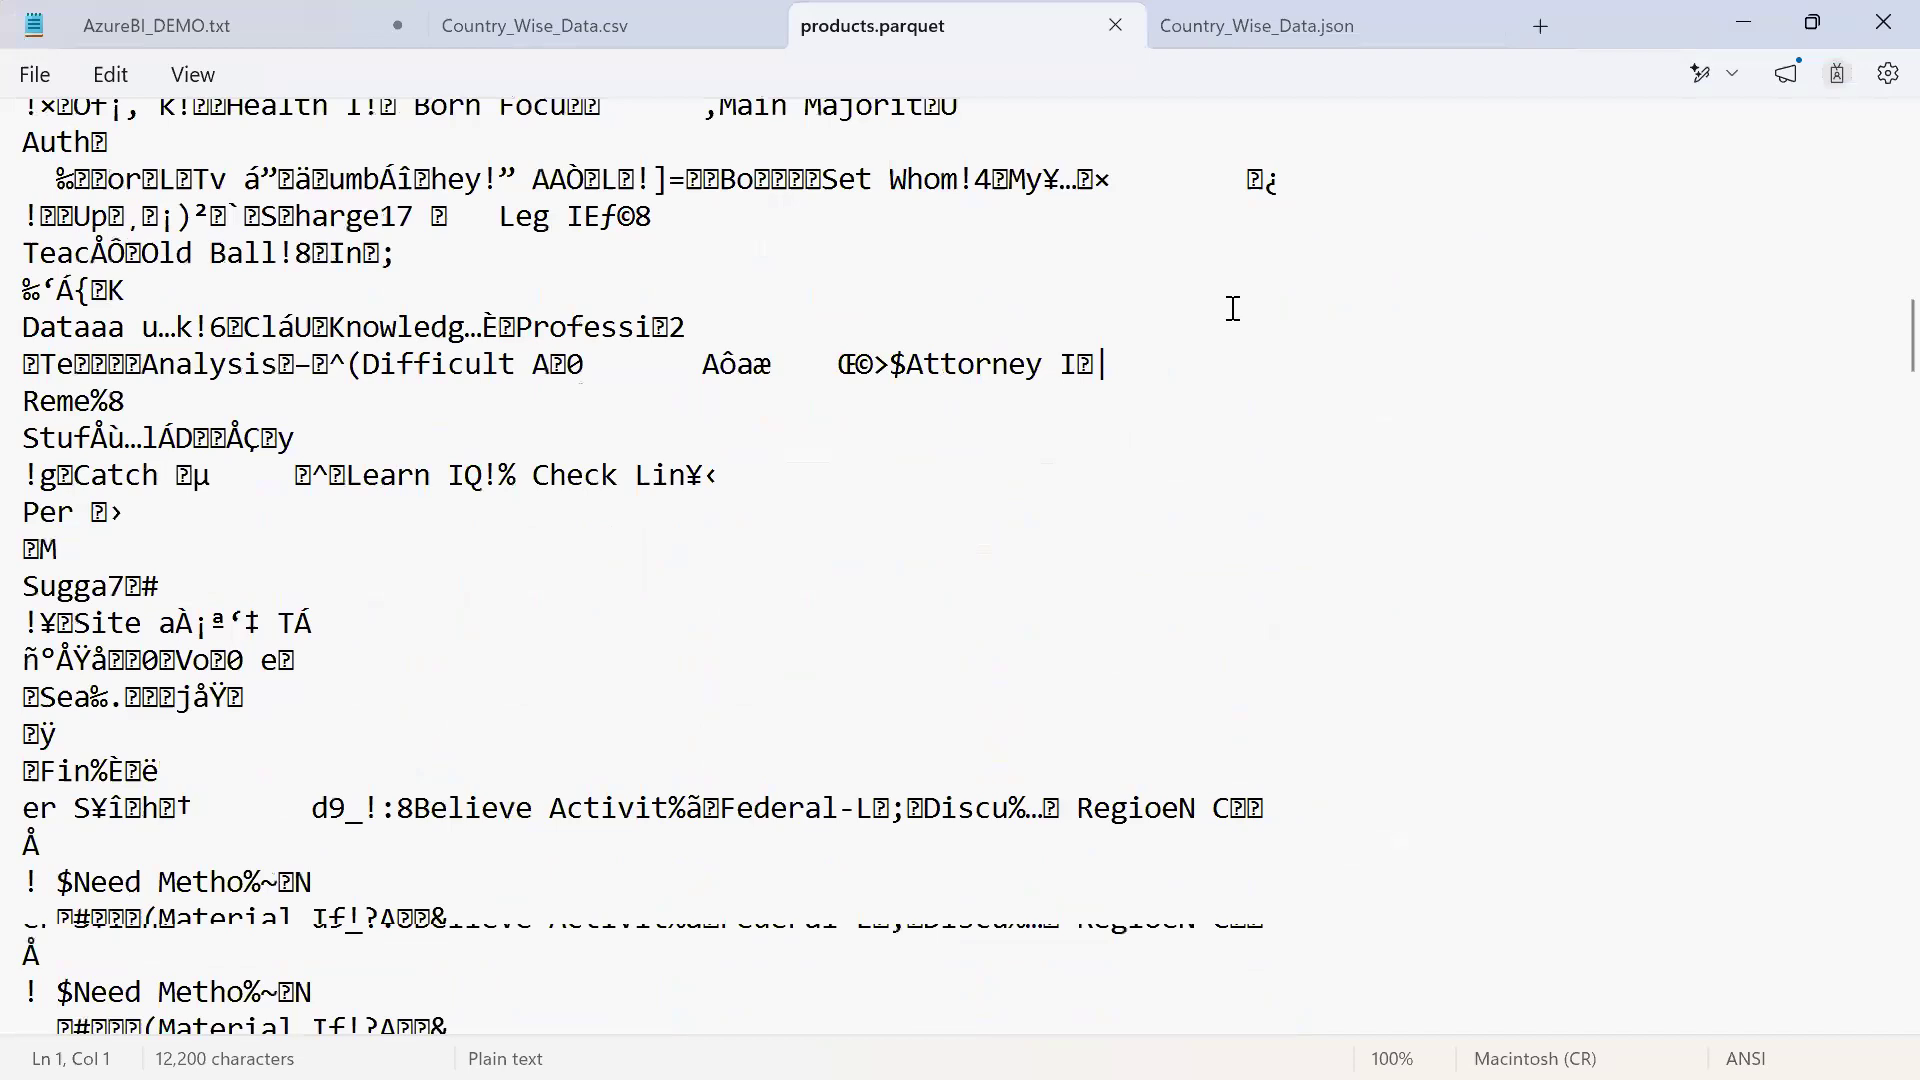
left_click(678, 20)
scroll(929, 505, "down", 1)
scroll(929, 505, "down", 2)
scroll(927, 508, "up", 4)
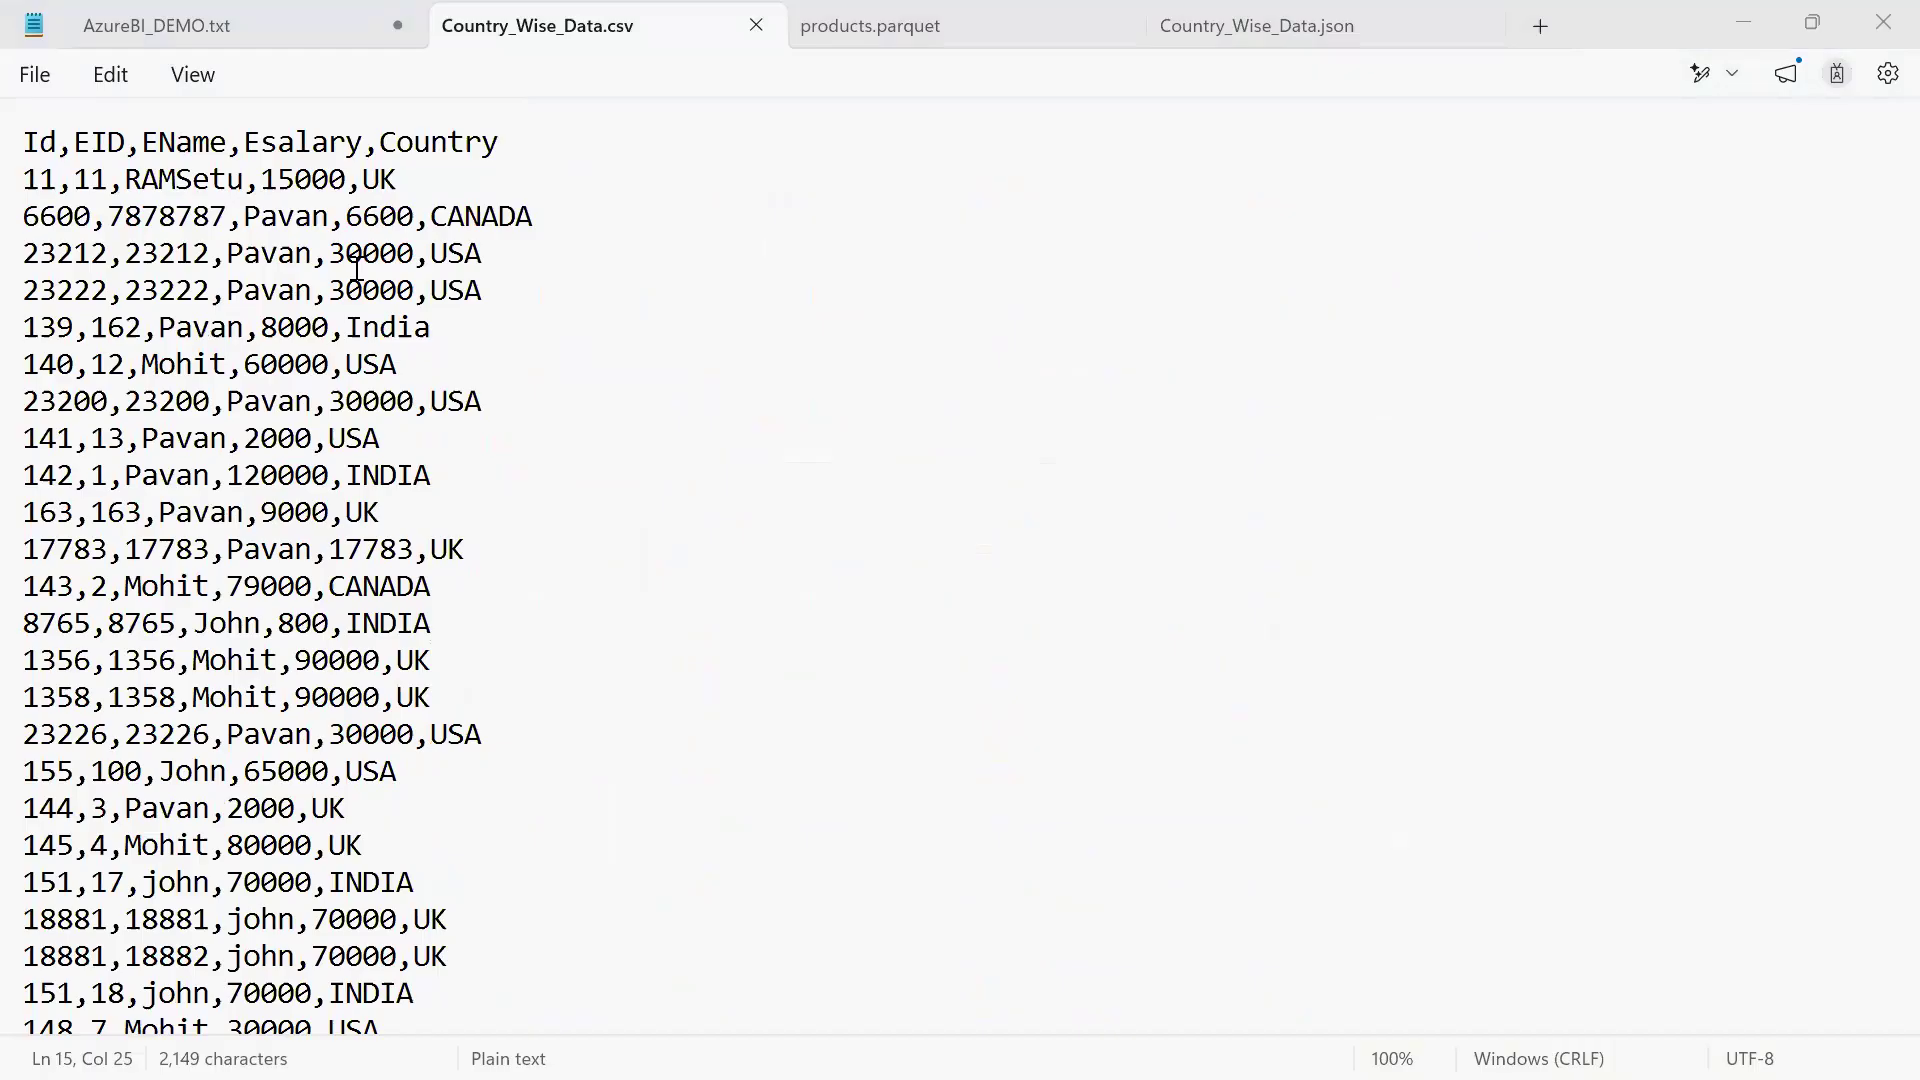
Point out the Country header, the first data rows and a CANADA value in the CSV file by highlighting them
left_click(1280, 399)
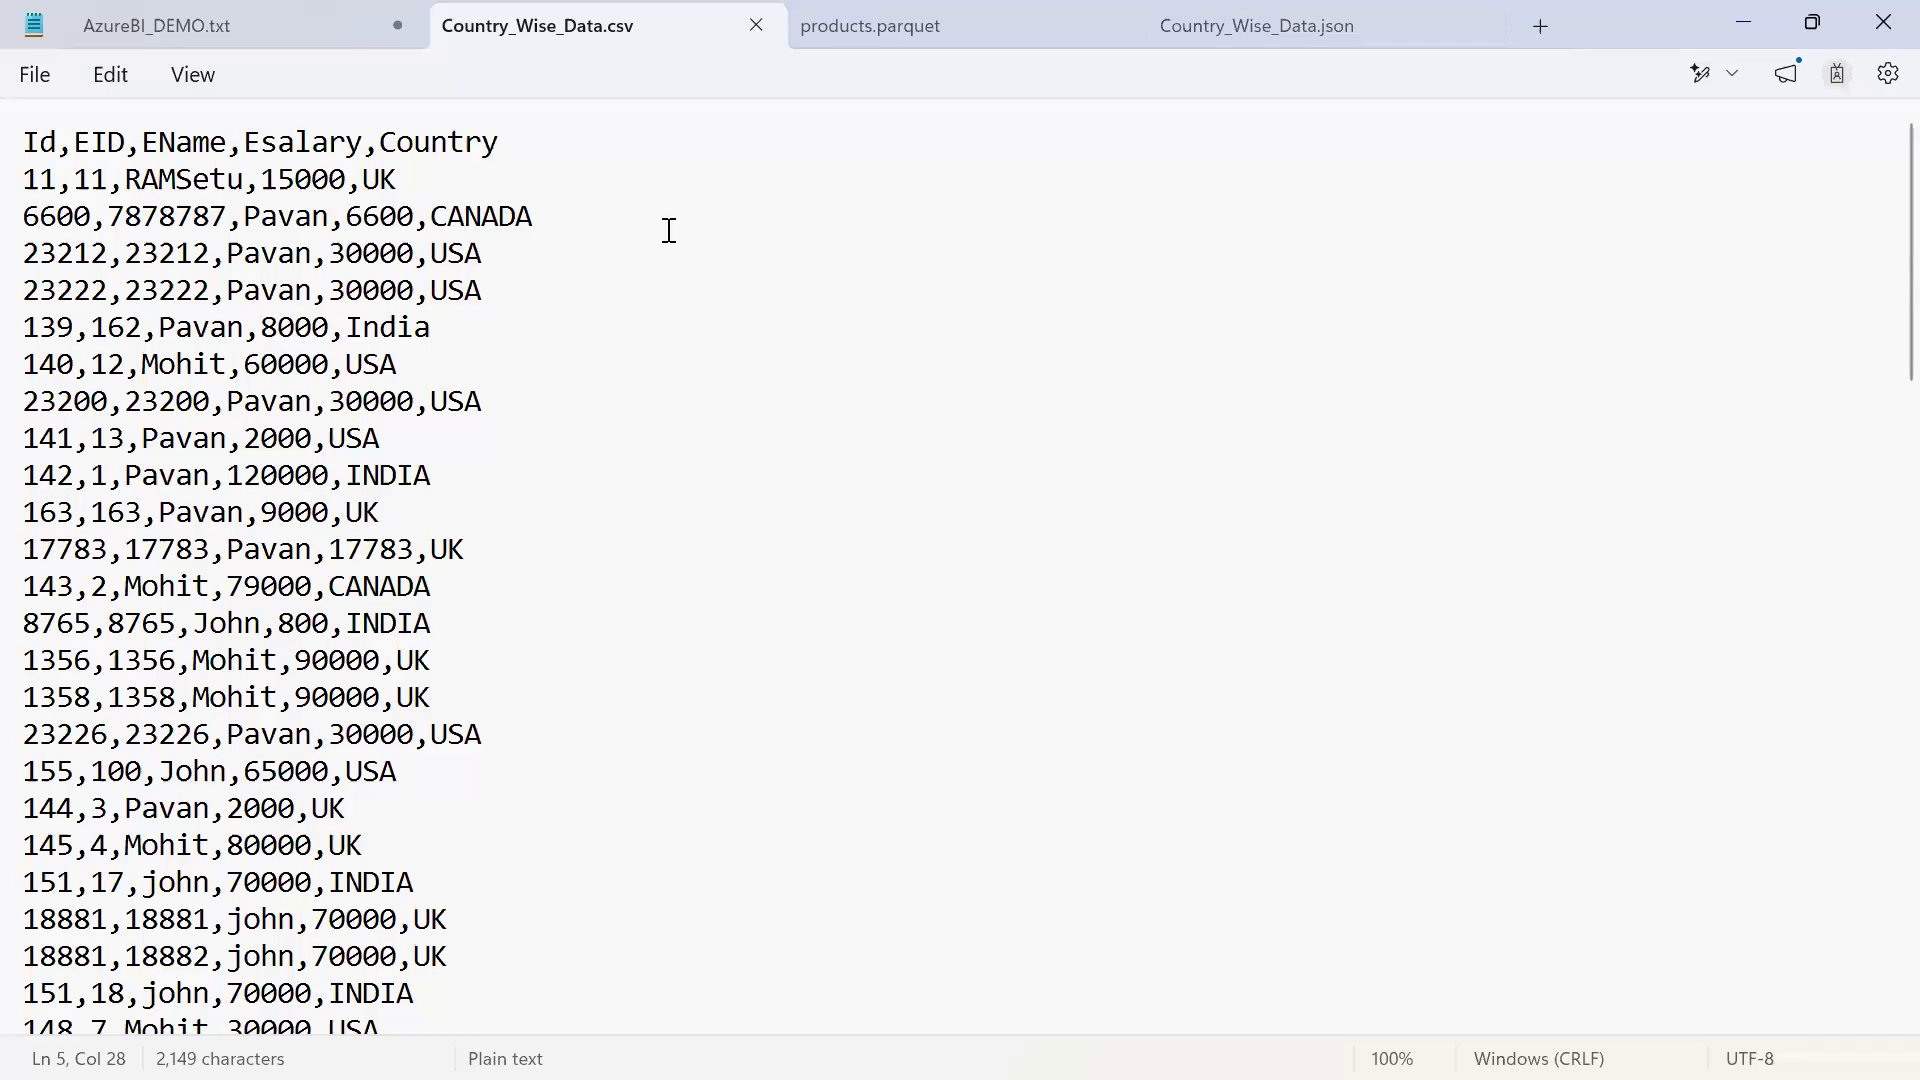
double_click(484, 148)
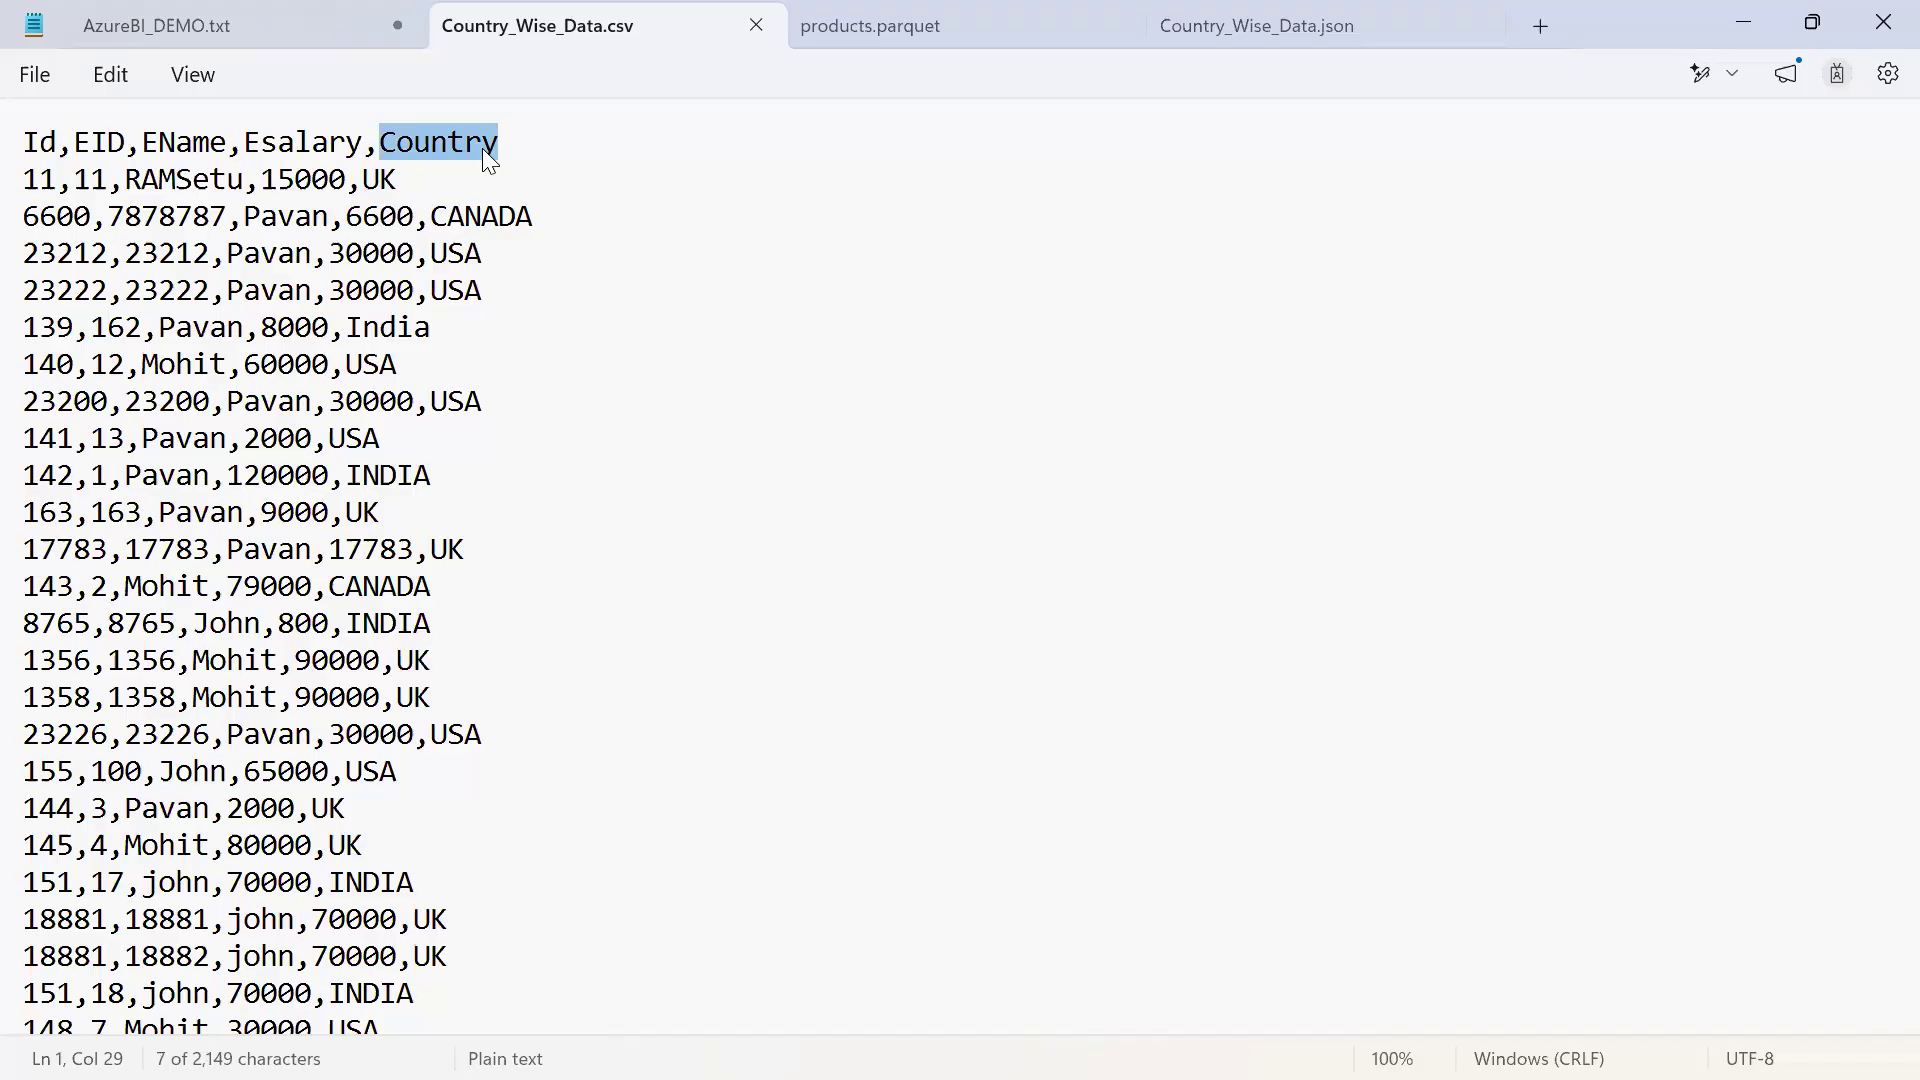
left_click(838, 441)
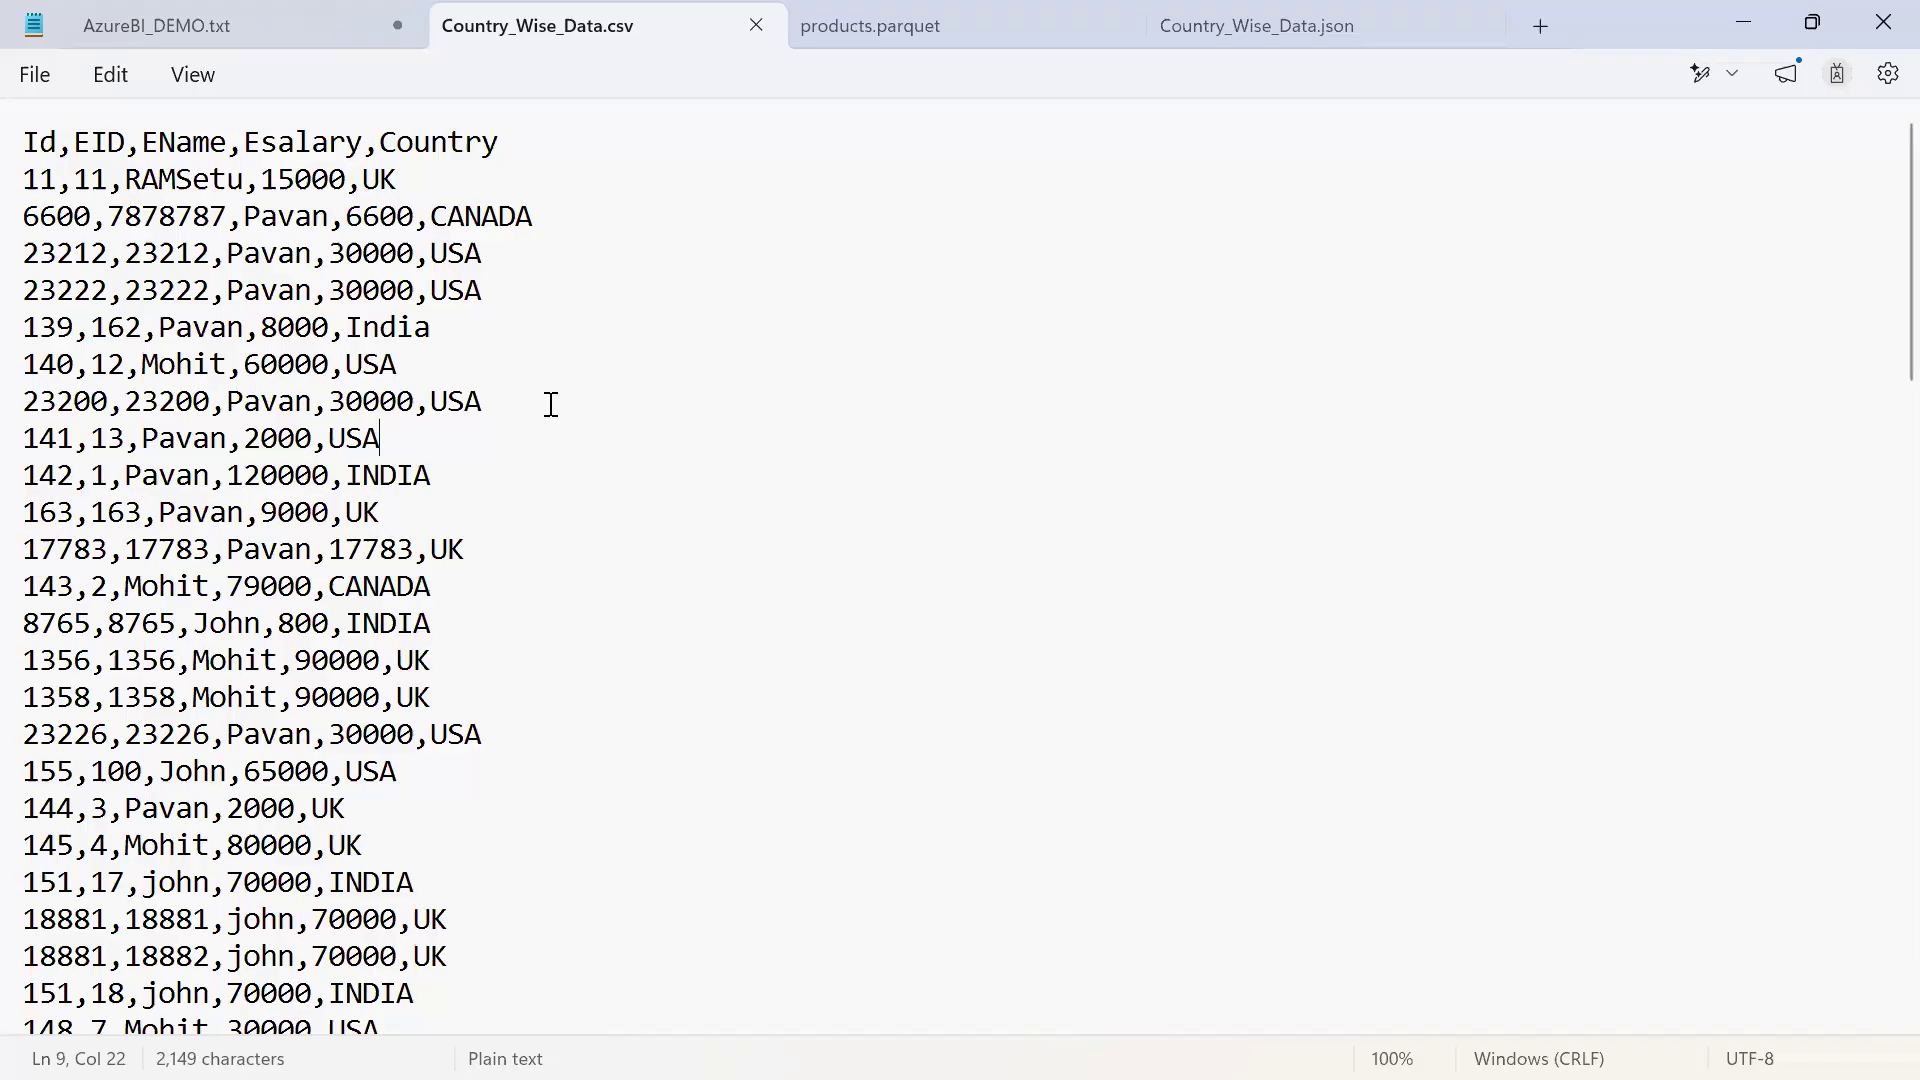
left_click_drag(23, 141, 413, 697)
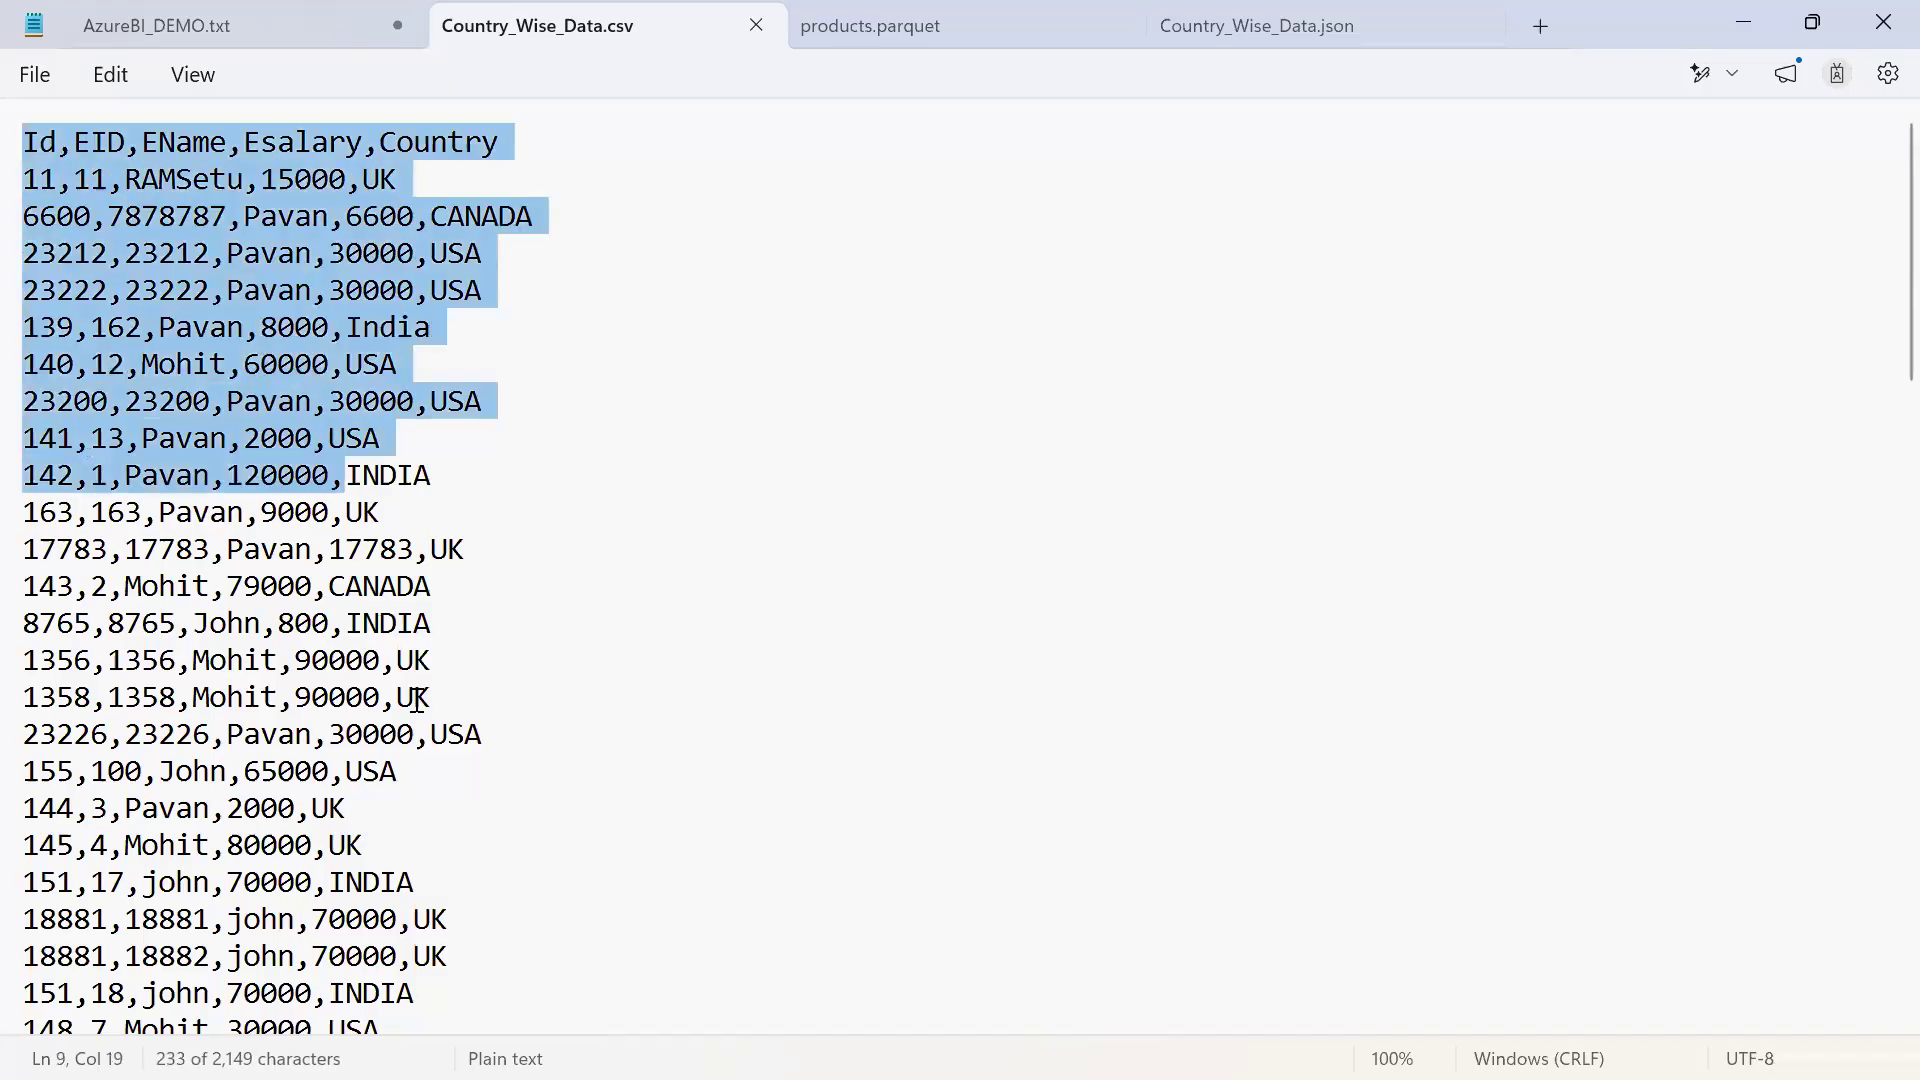
left_click(462, 440)
double_click(456, 226)
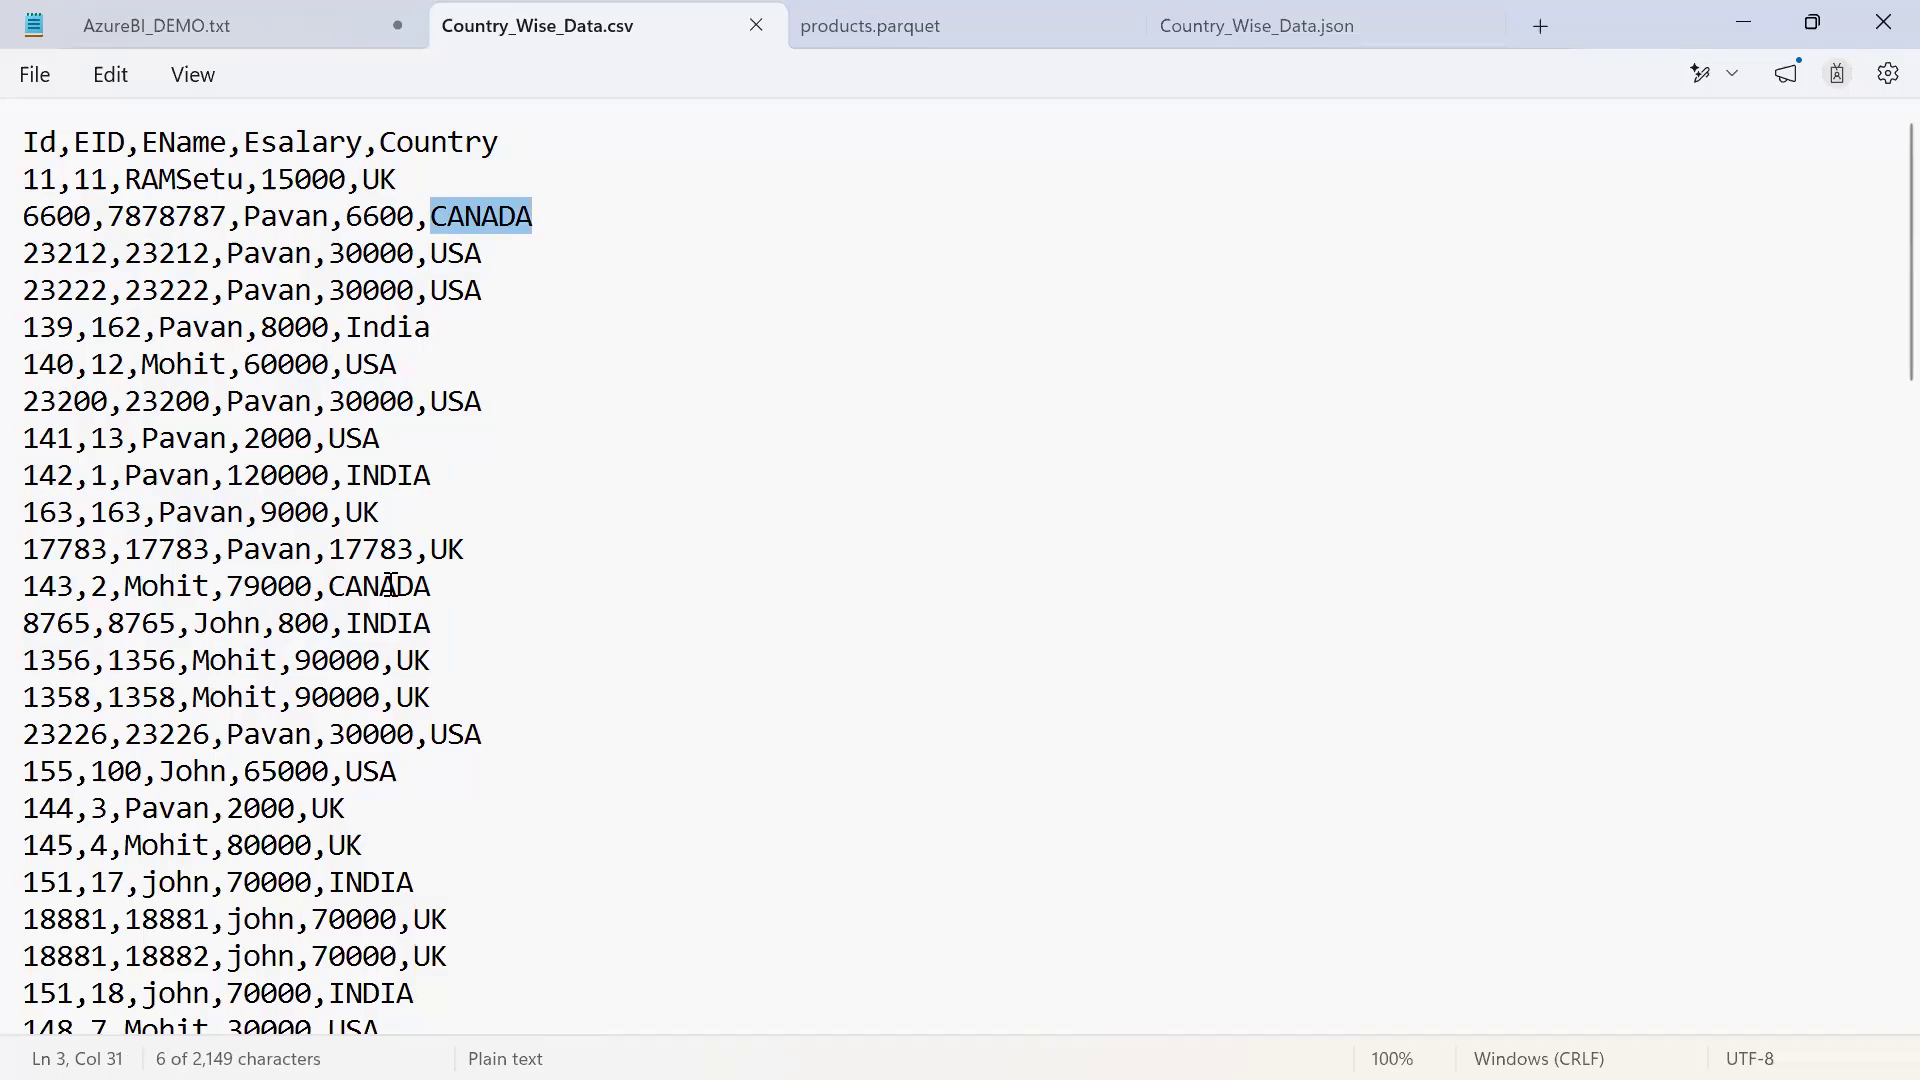
scroll(390, 585, "down", 2)
scroll(390, 584, "up", 2)
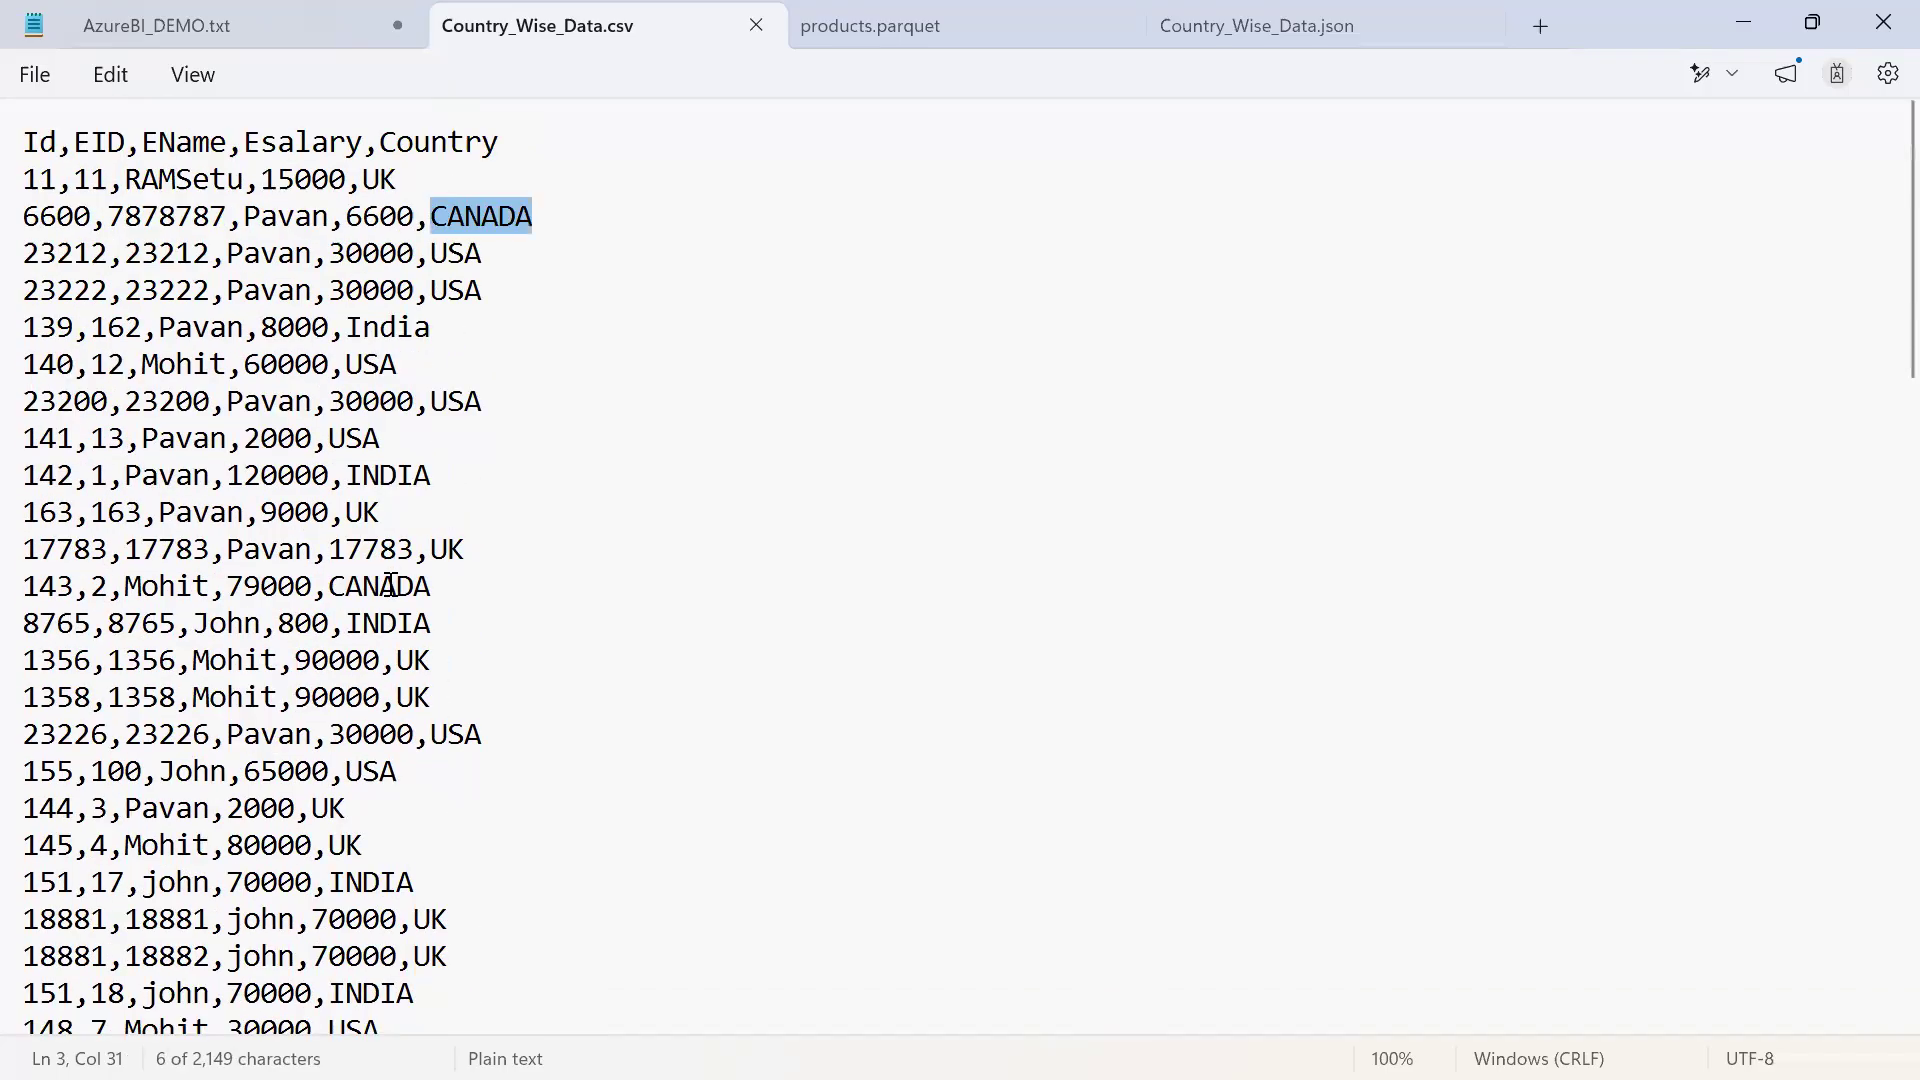
left_click(718, 714)
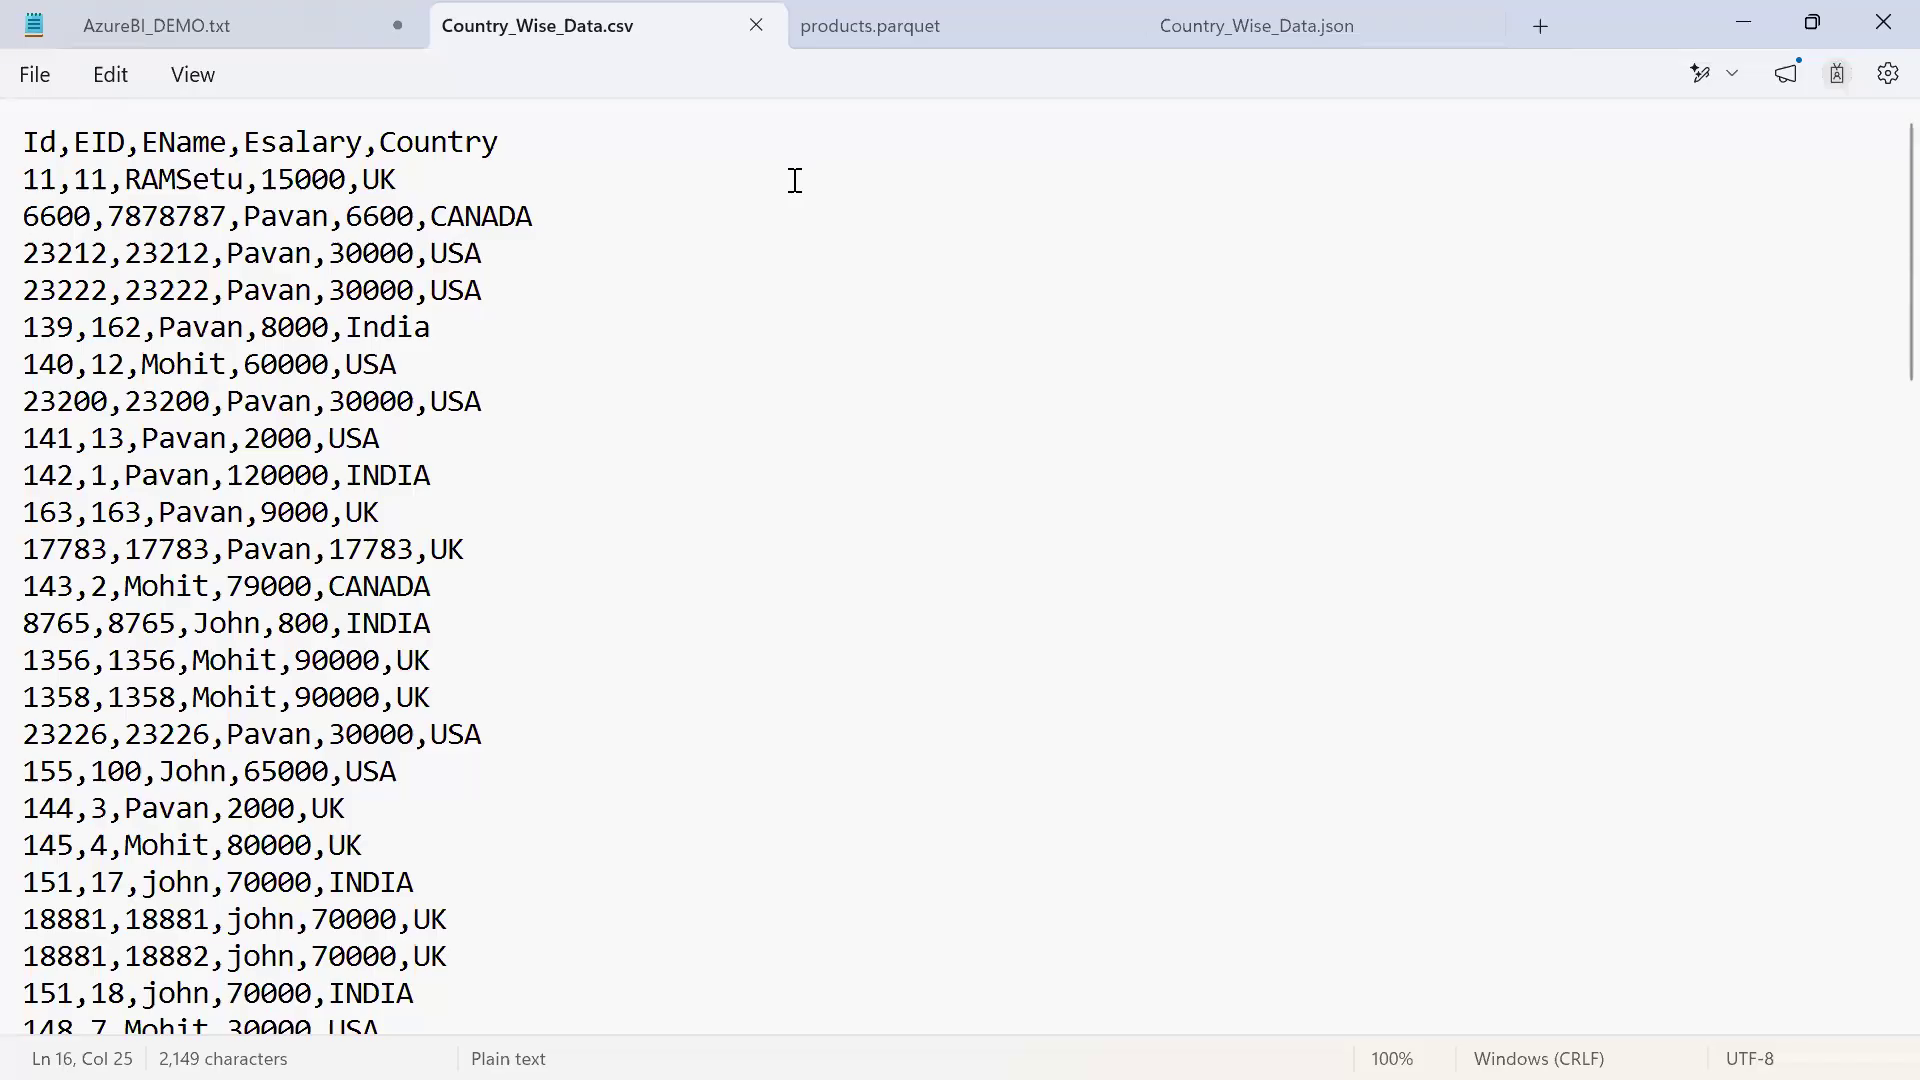
left_click(874, 437)
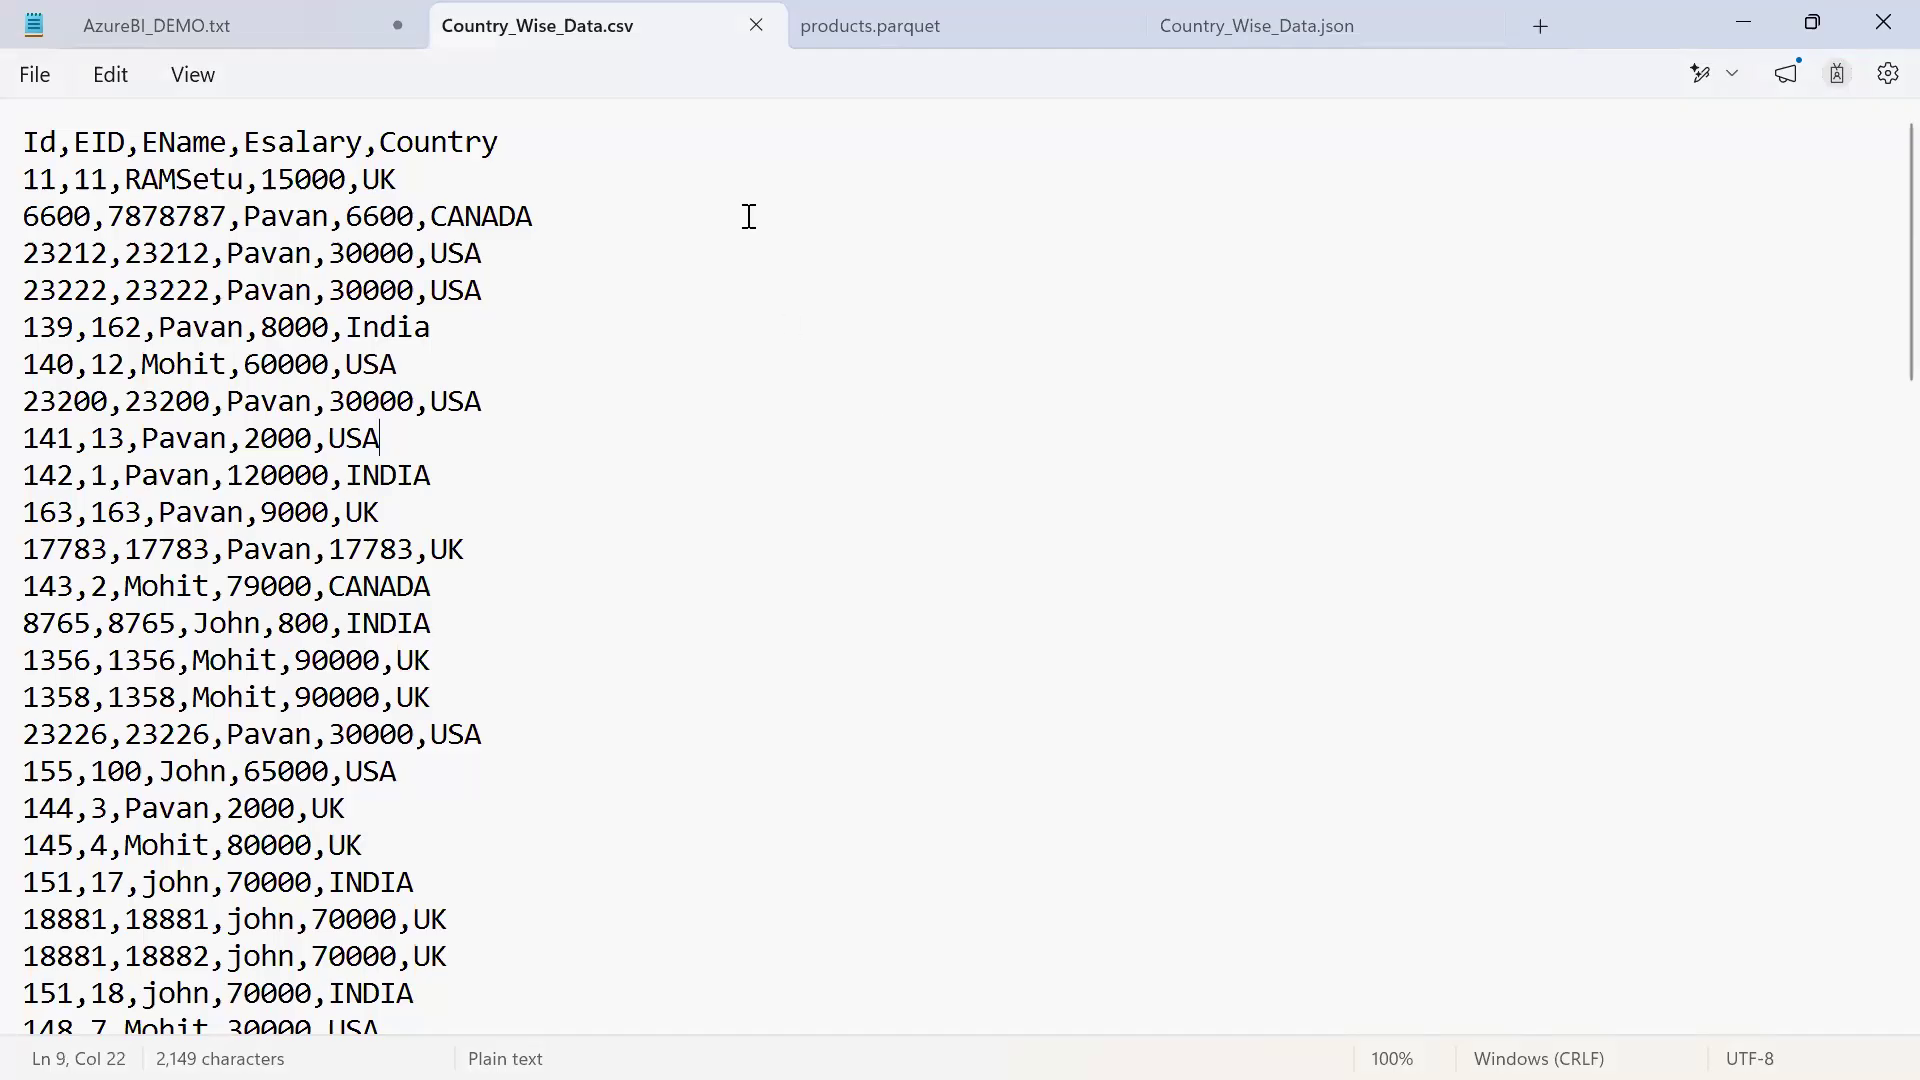
Write the screen annotation "Country Wise salaries Counts" beside the CSV data and clear it
key("alt+Tab")
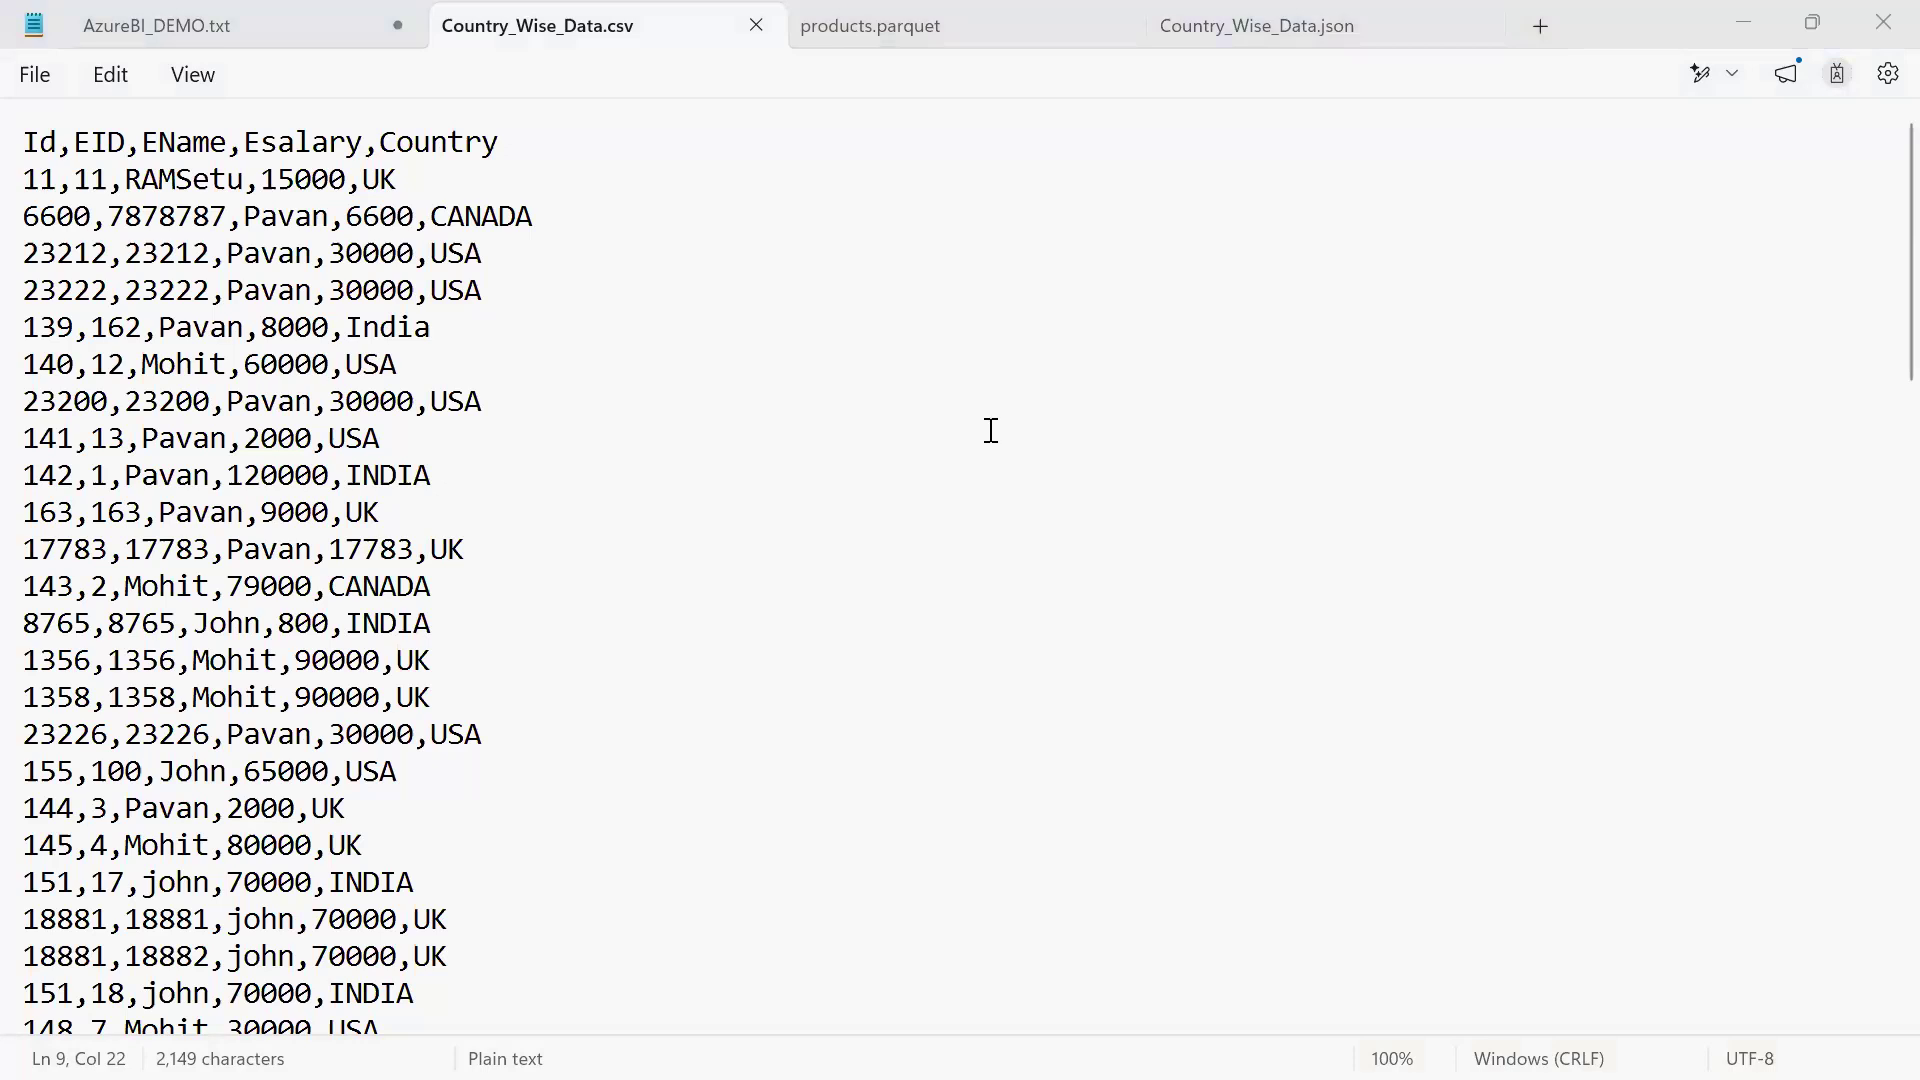
type("Country")
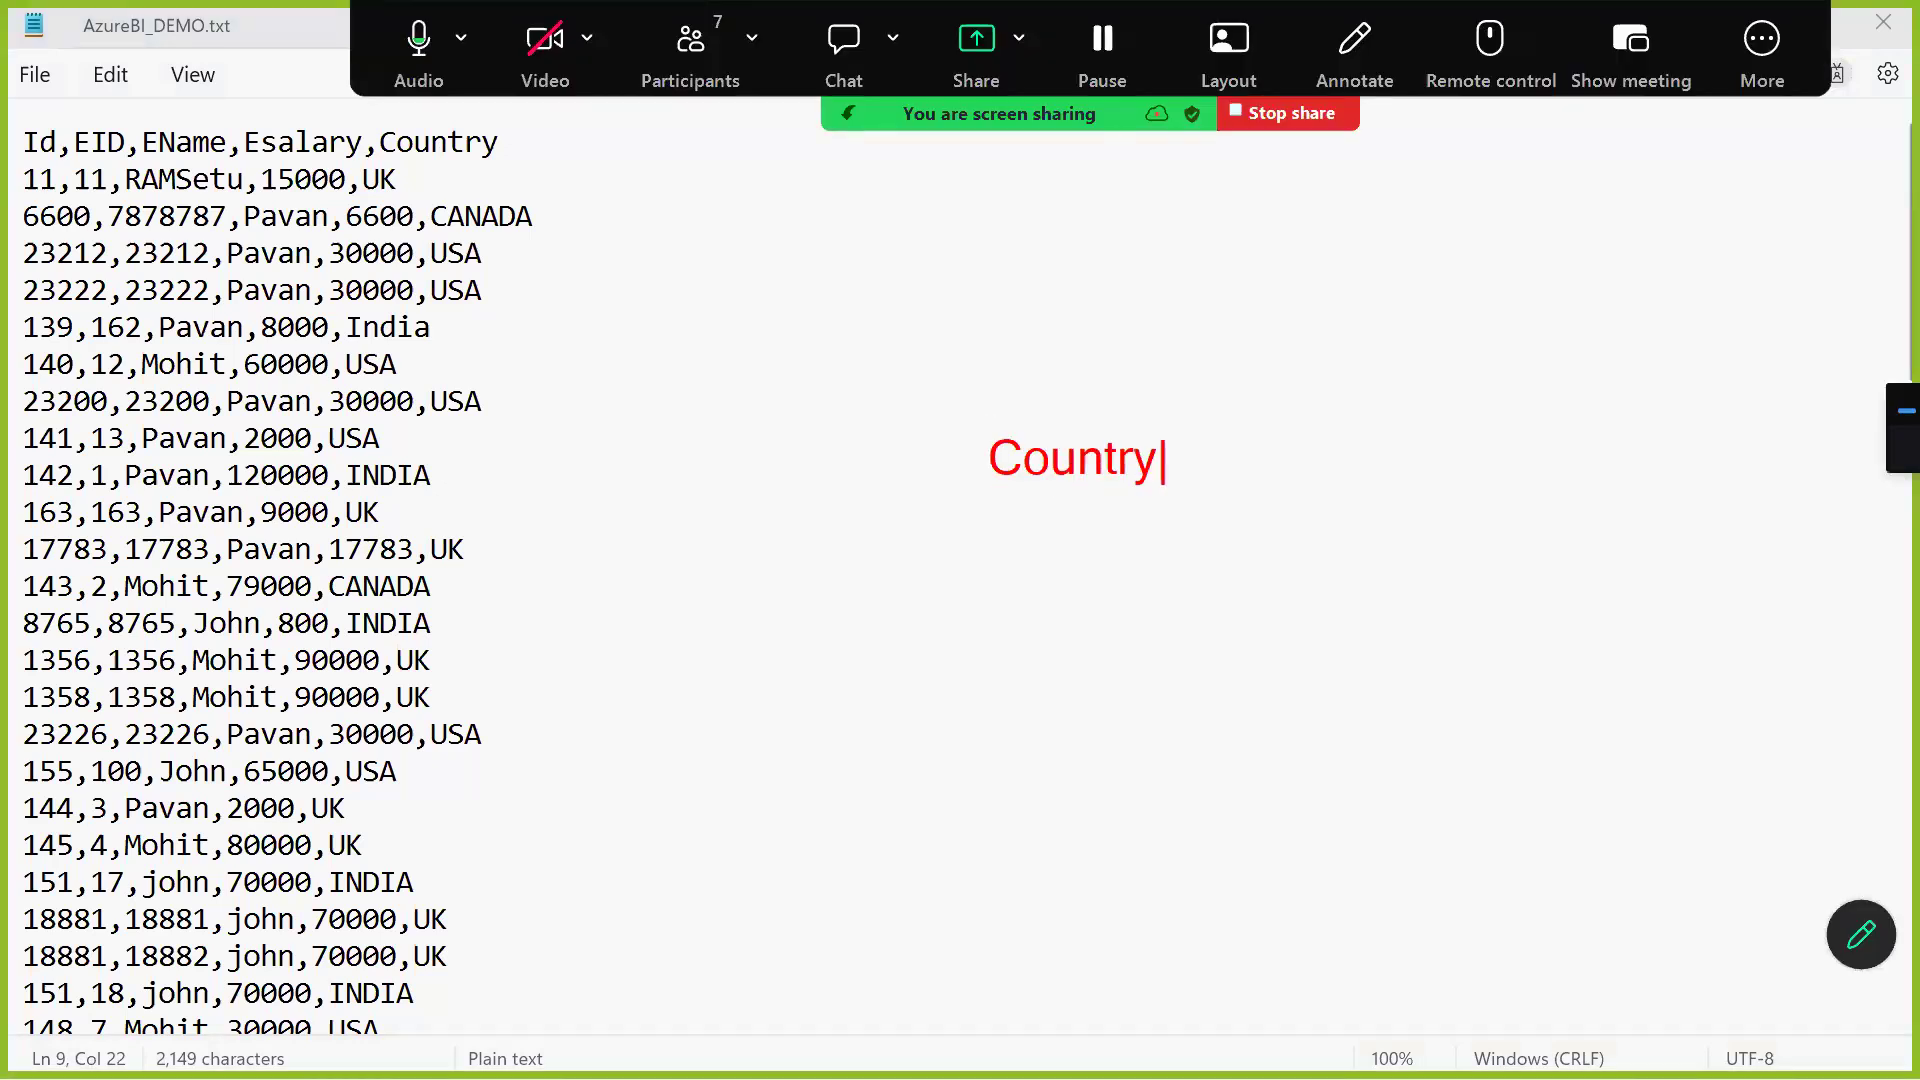
type(" Wise salari")
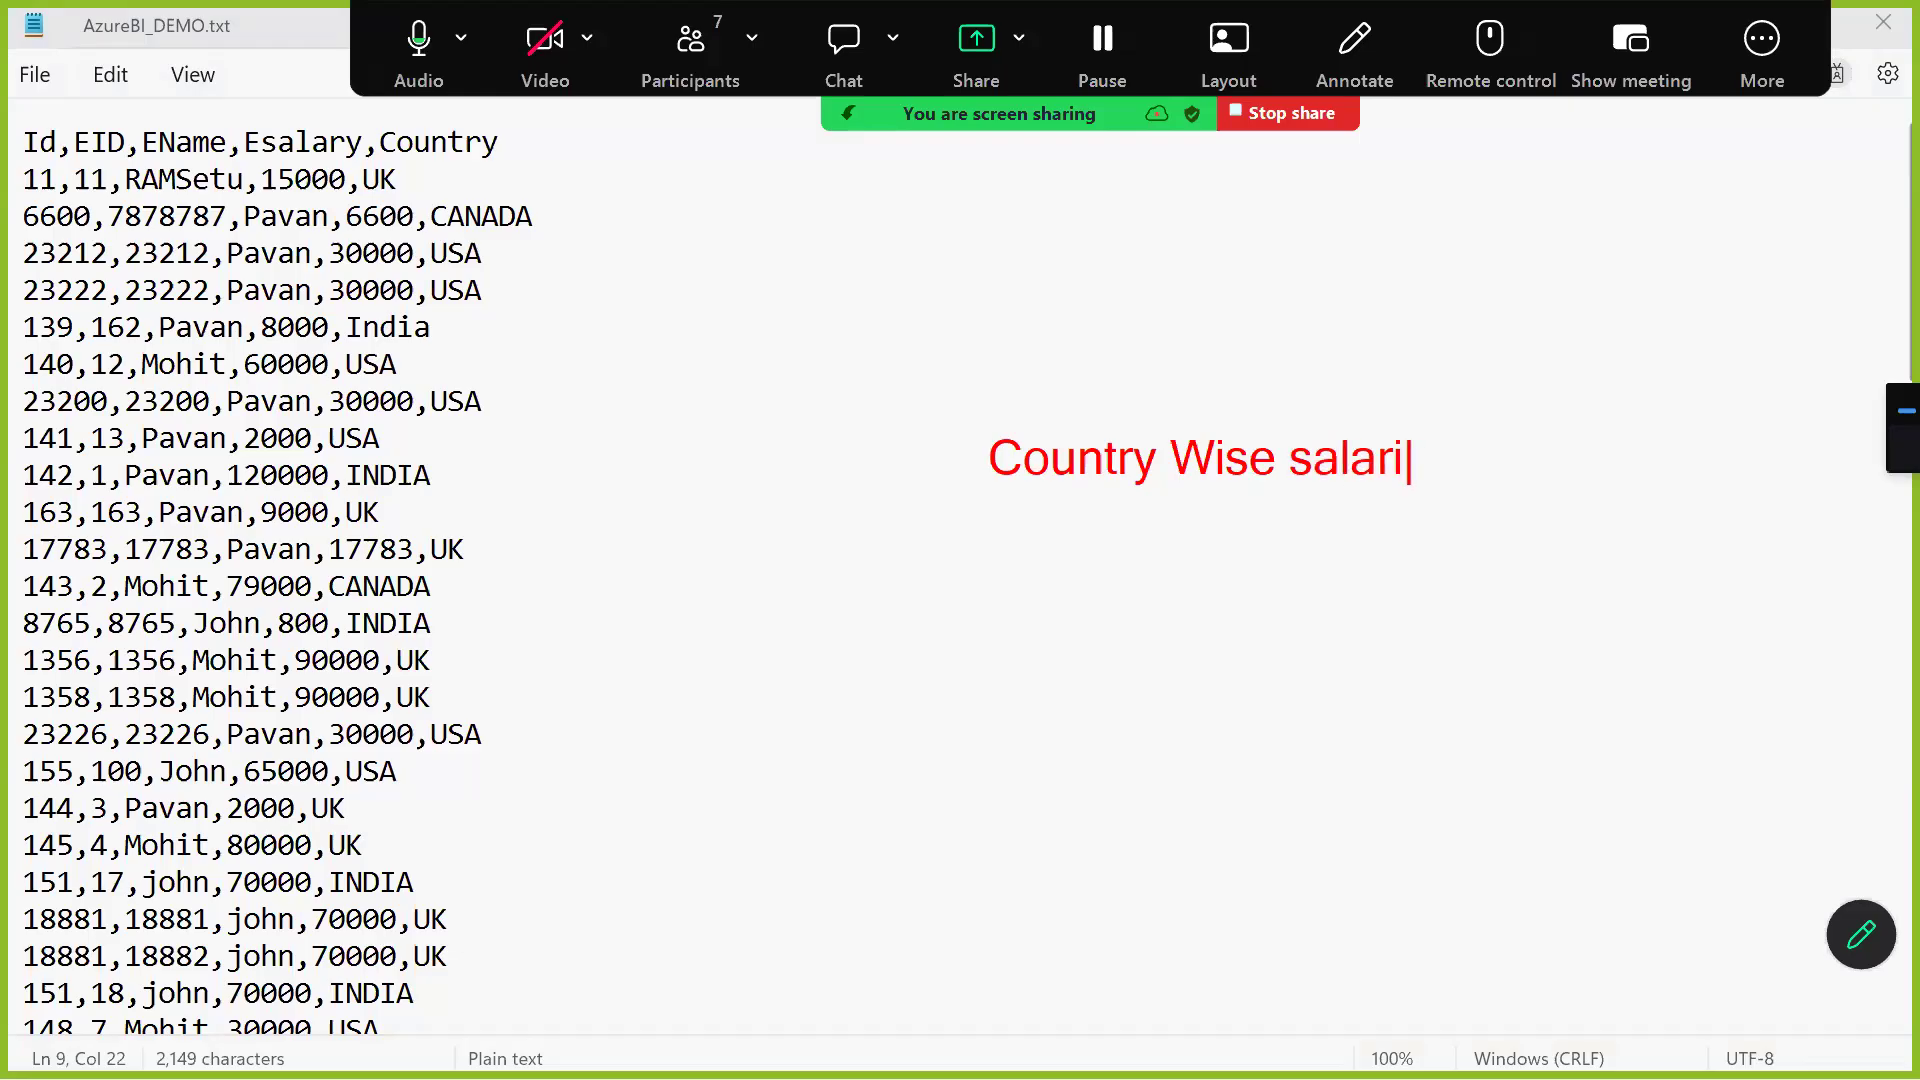
type("es Counts")
key("Return")
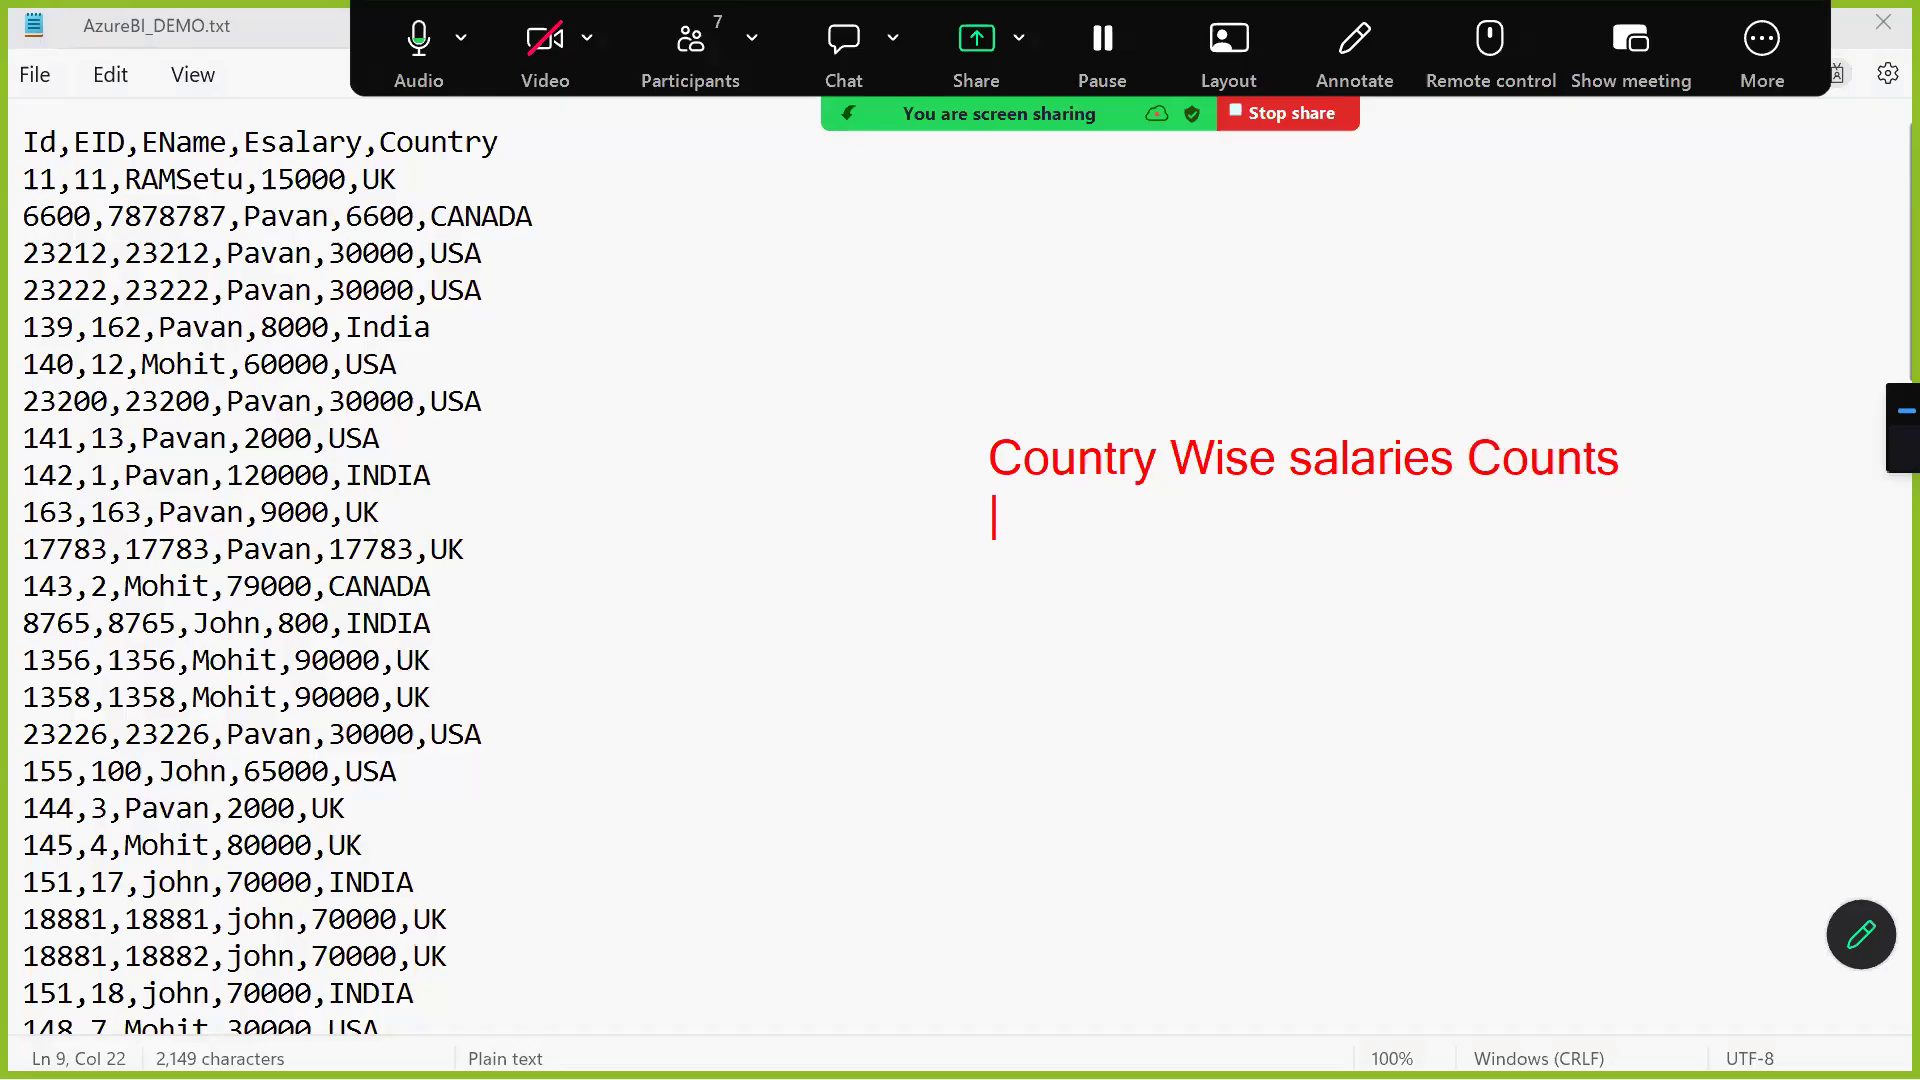
key("Escape")
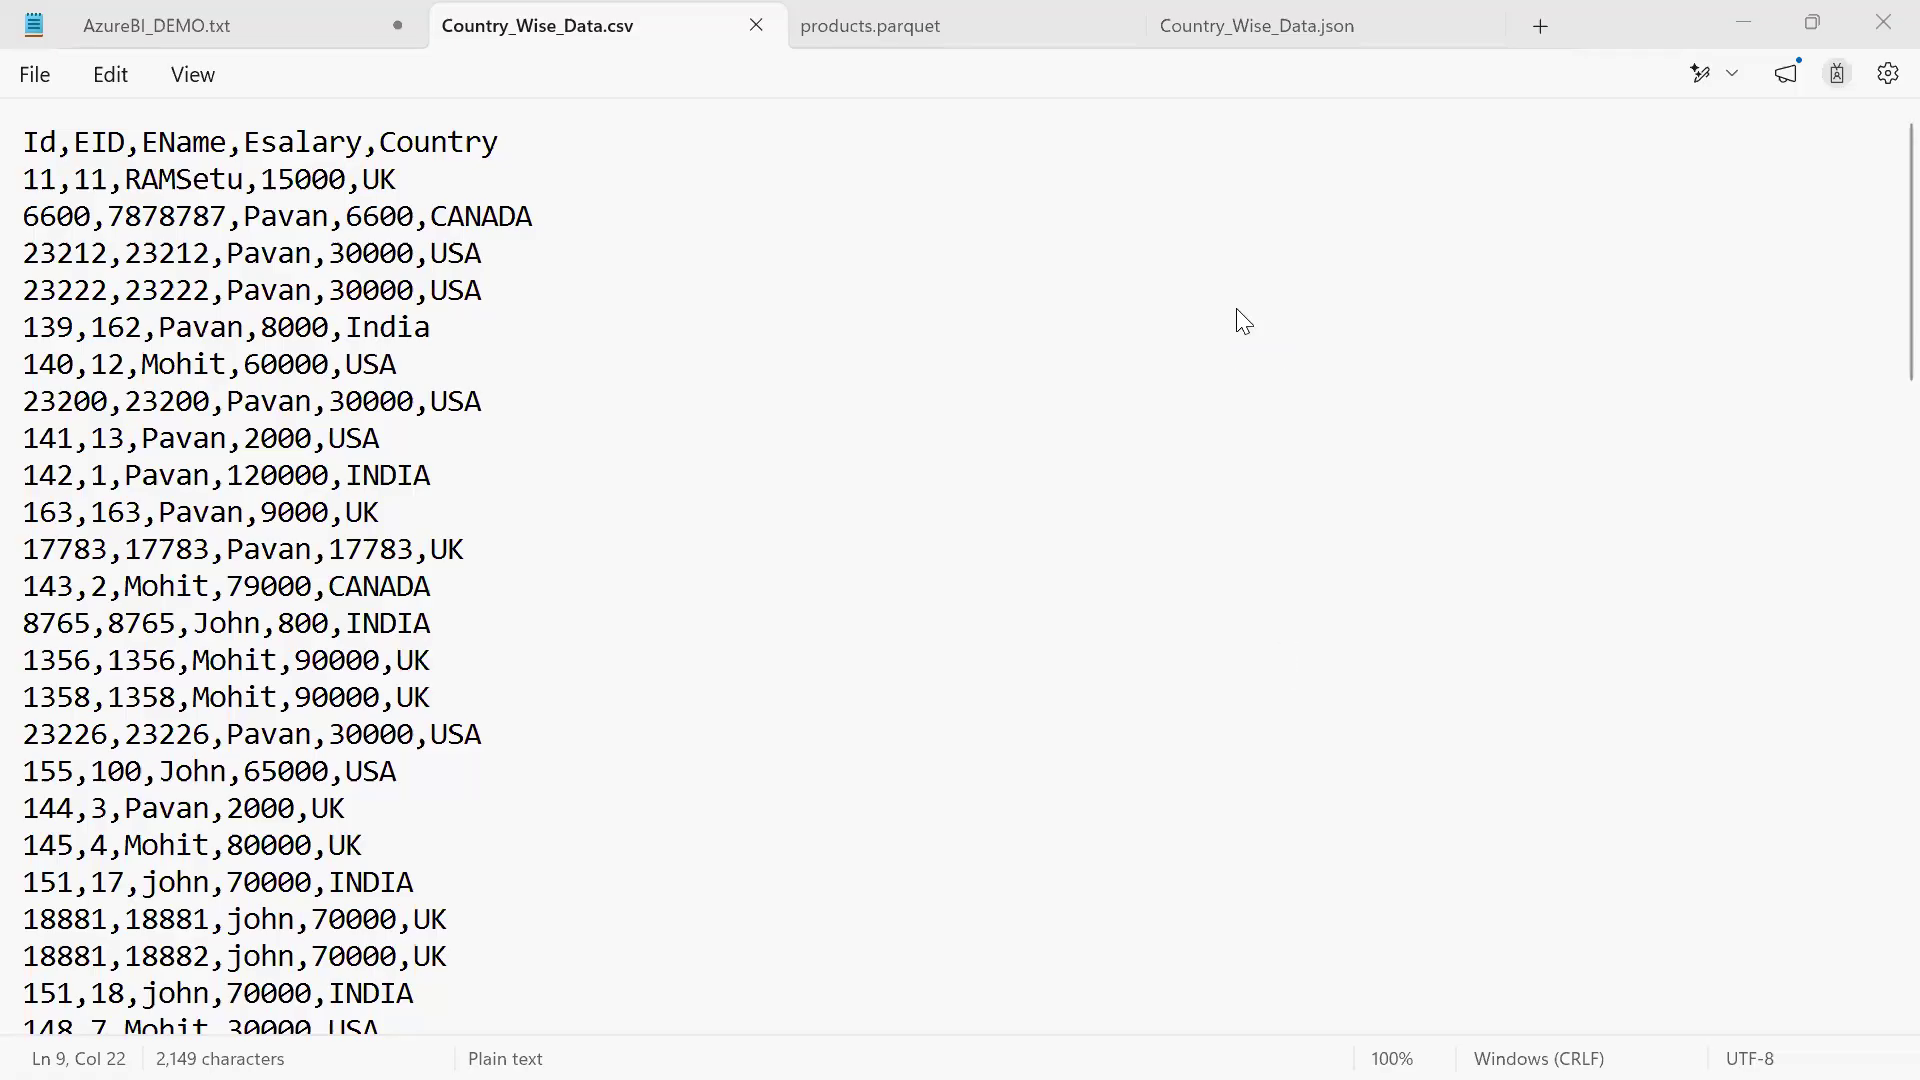
Highlight the block of CSV data rows from Id 11 down past Id 163, and clear the selection
left_click(953, 283)
key("Home")
key("Up")
key("Up")
key("Up")
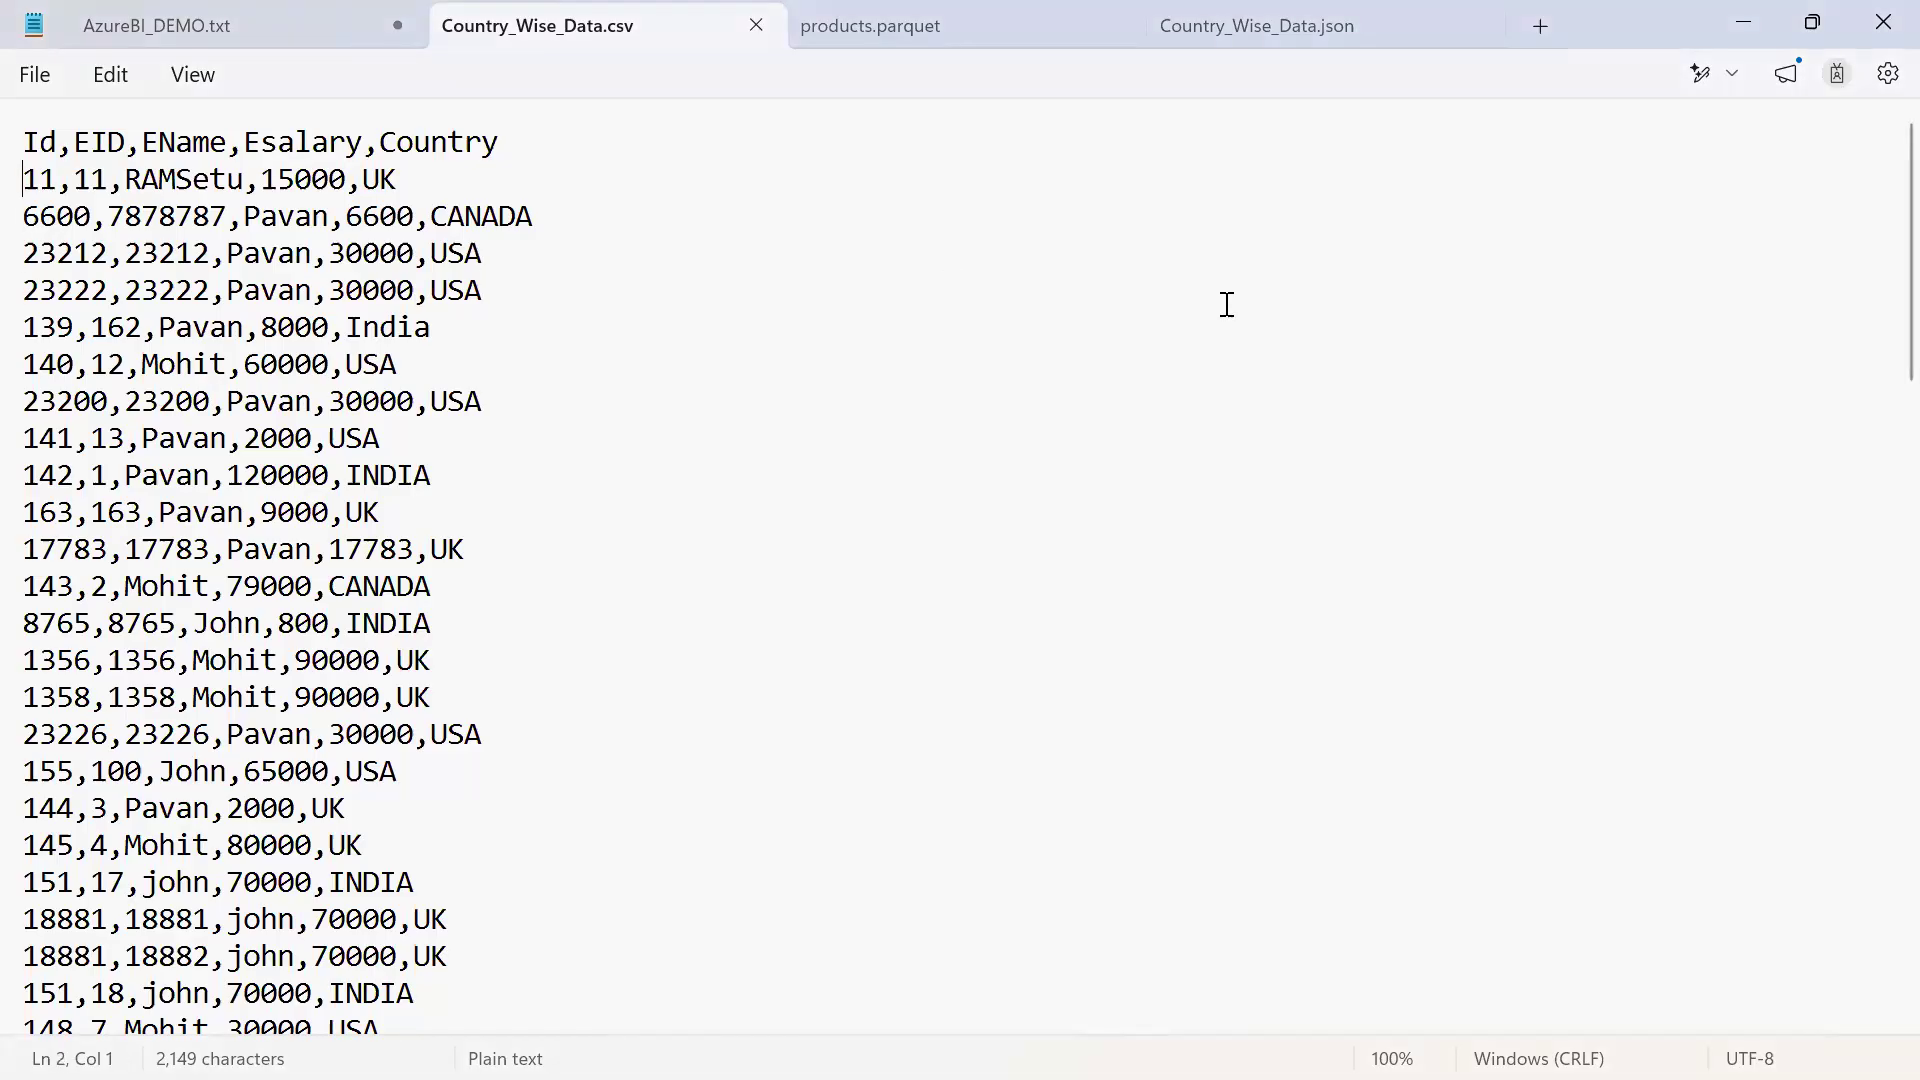
key("shift+Down")
key("shift+Down")
key("shift+Down")
key("shift+Down")
key("shift+Down")
key("shift+Down")
key("shift+Down")
key("shift+Down")
key("shift+Down")
key("shift+Down")
key("shift+Down")
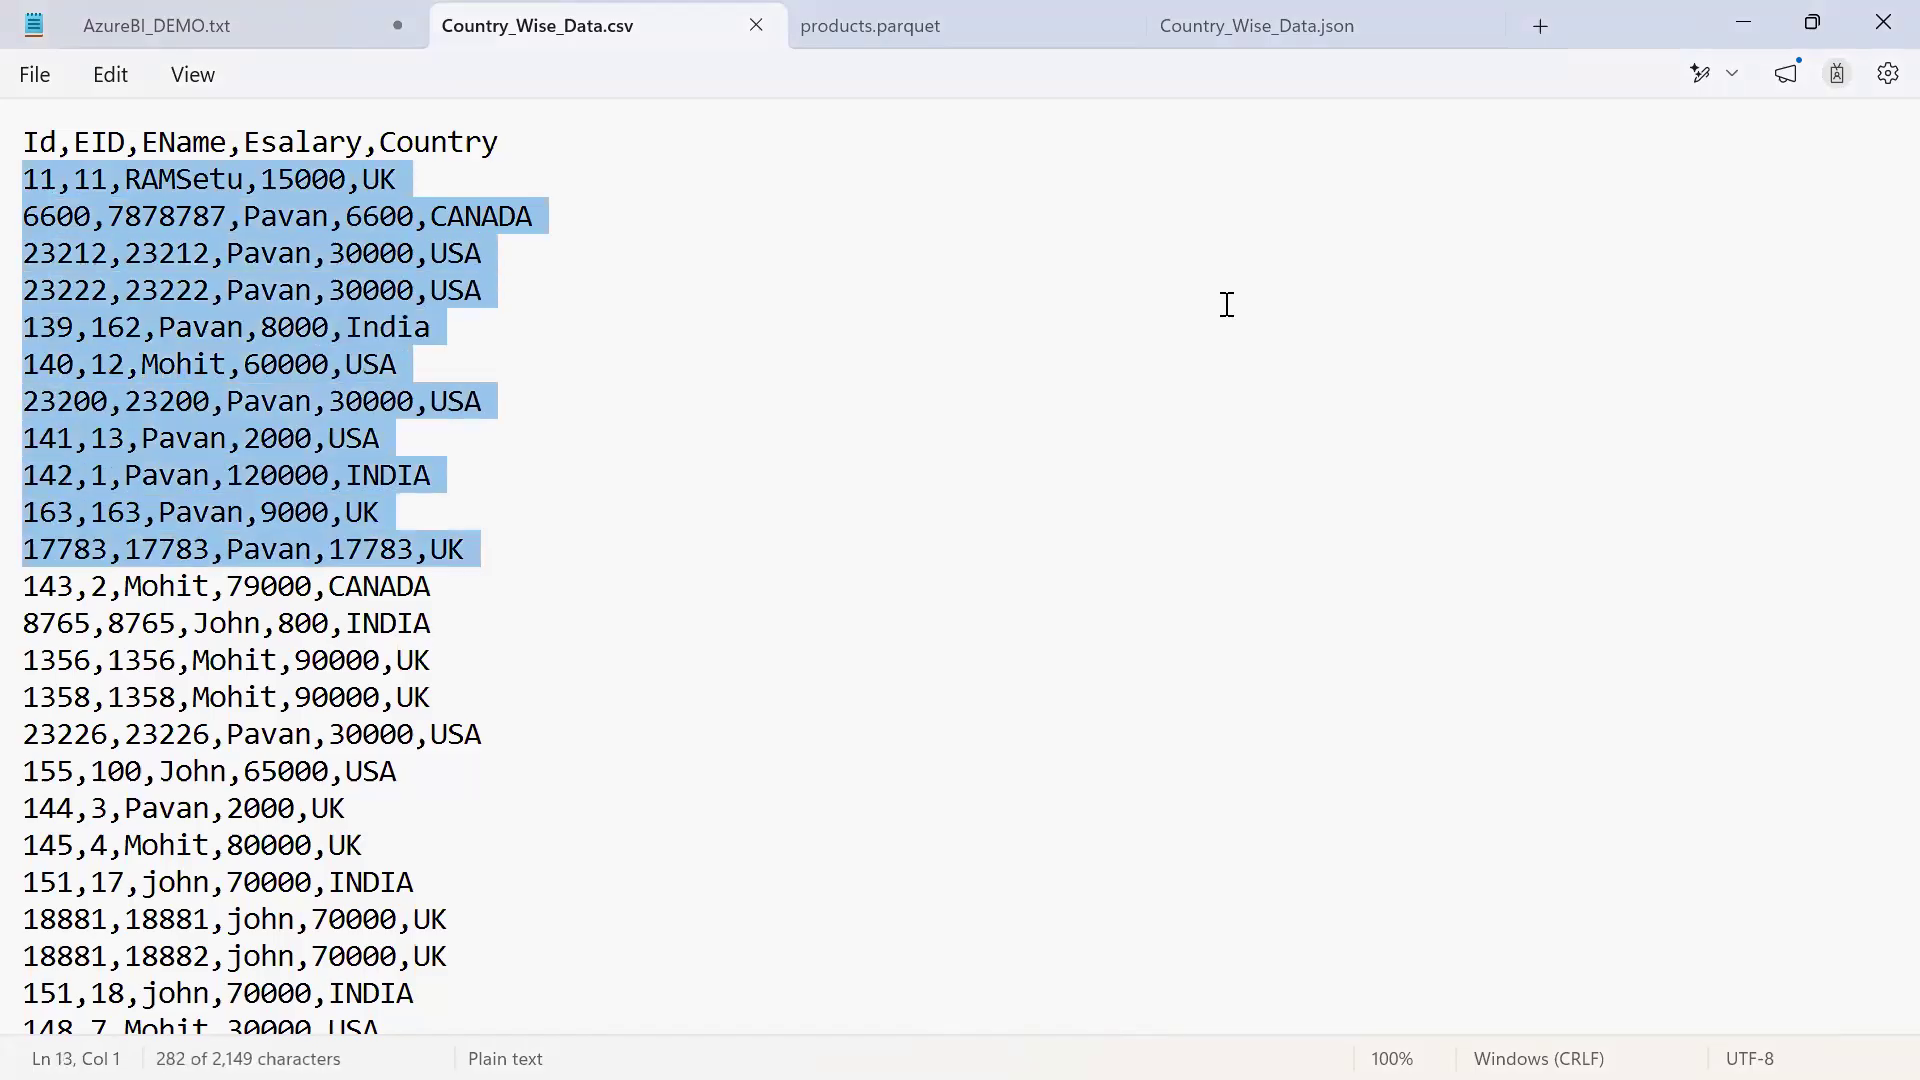
key("shift+Down")
key("shift+Down")
key("shift+Down")
left_click(1227, 304)
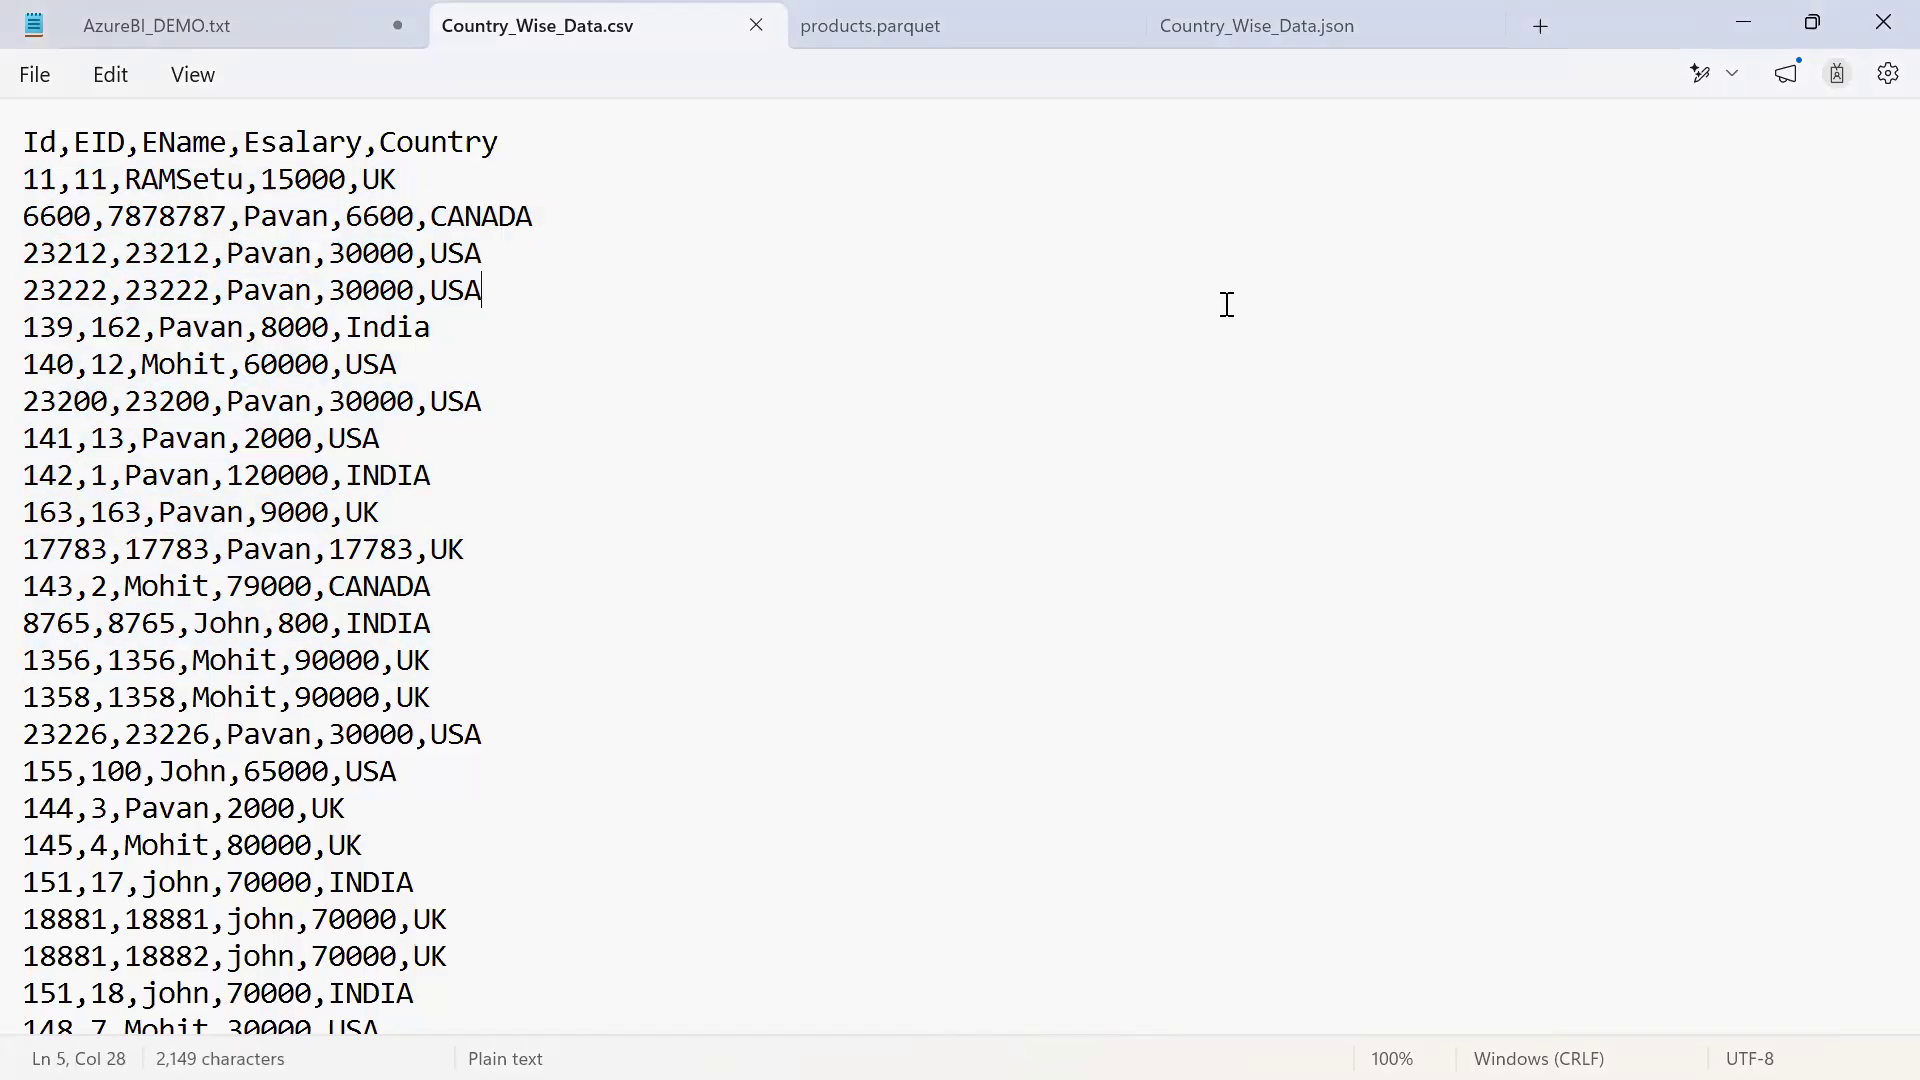
Highlight the CSV data rows from Id 11 through Id 142 again, and deselect them
key("Up")
key("Up")
key("Home")
key("Up")
key("shift+Down")
key("shift+Down")
key("shift+Down")
key("shift+Down")
key("shift+Down")
key("shift+Down")
key("shift+Down")
key("shift+Down")
key("shift+Down")
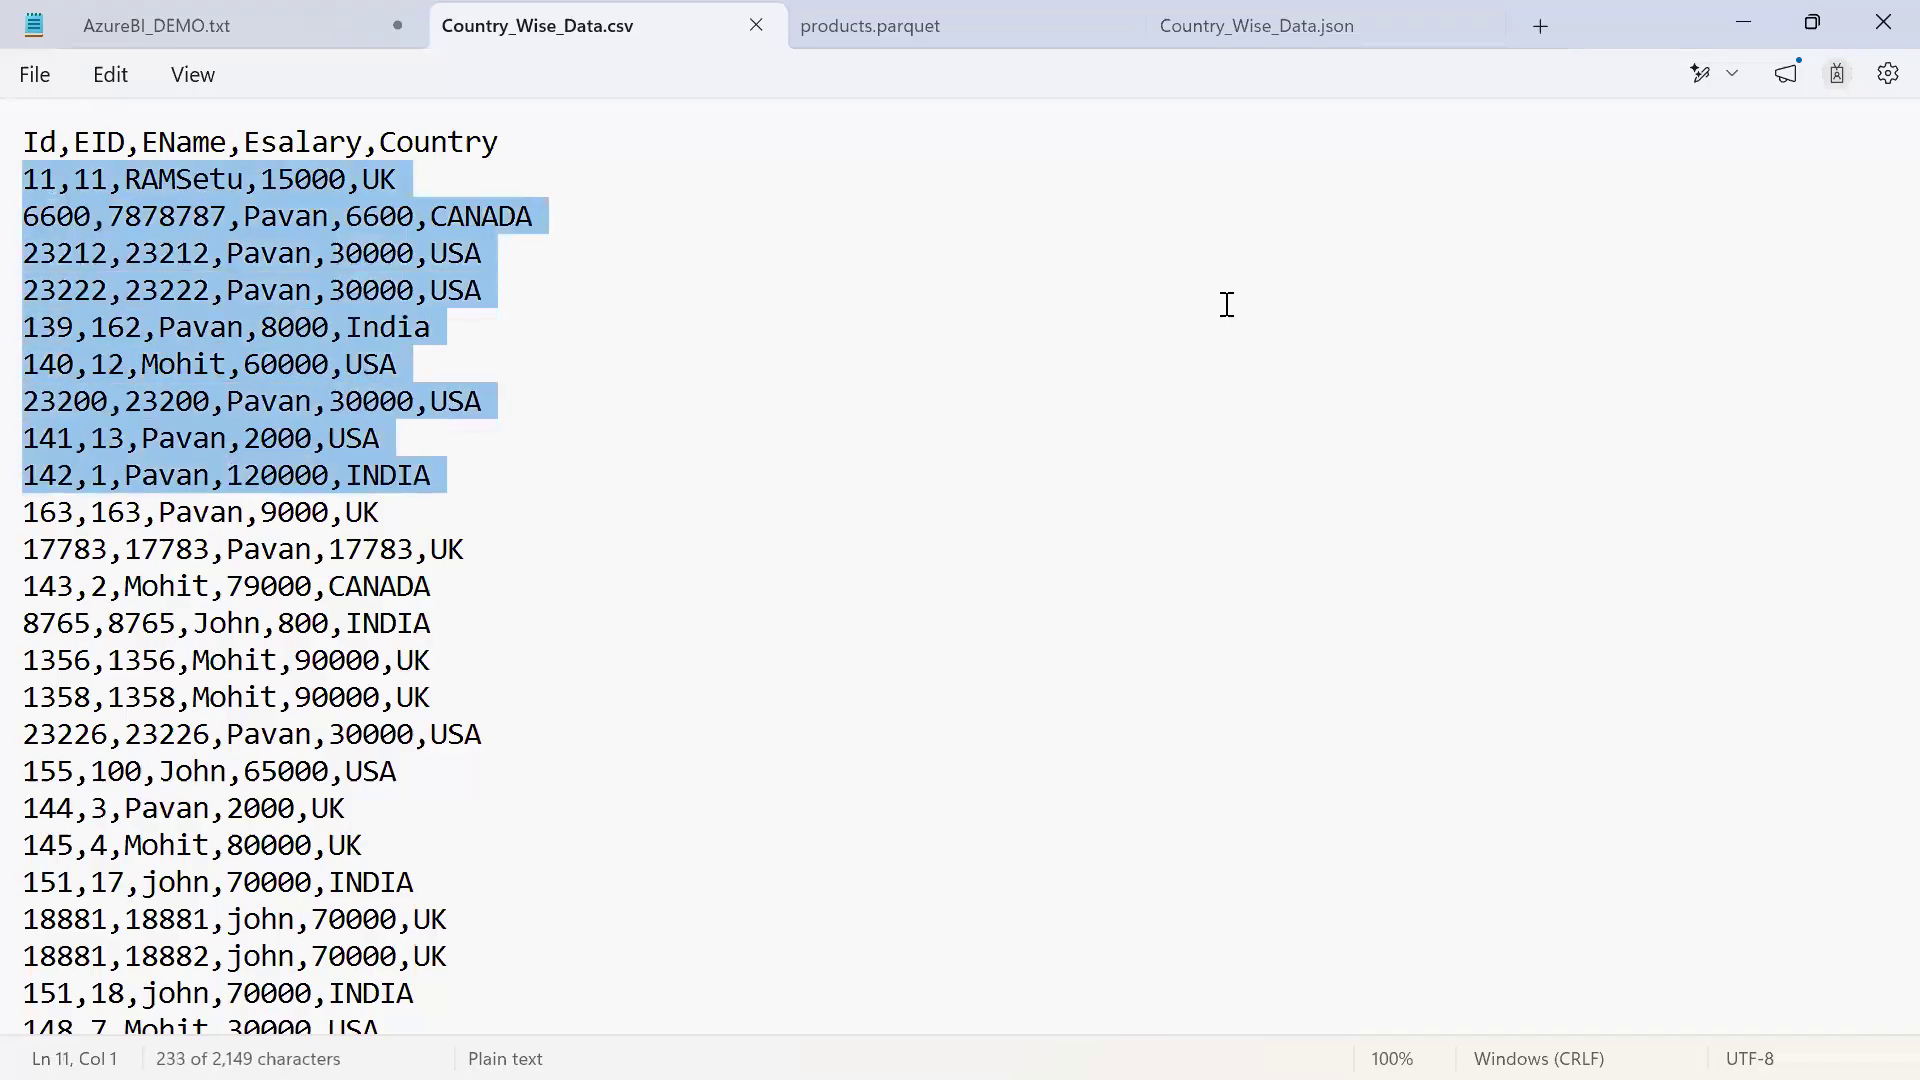
left_click(1227, 304)
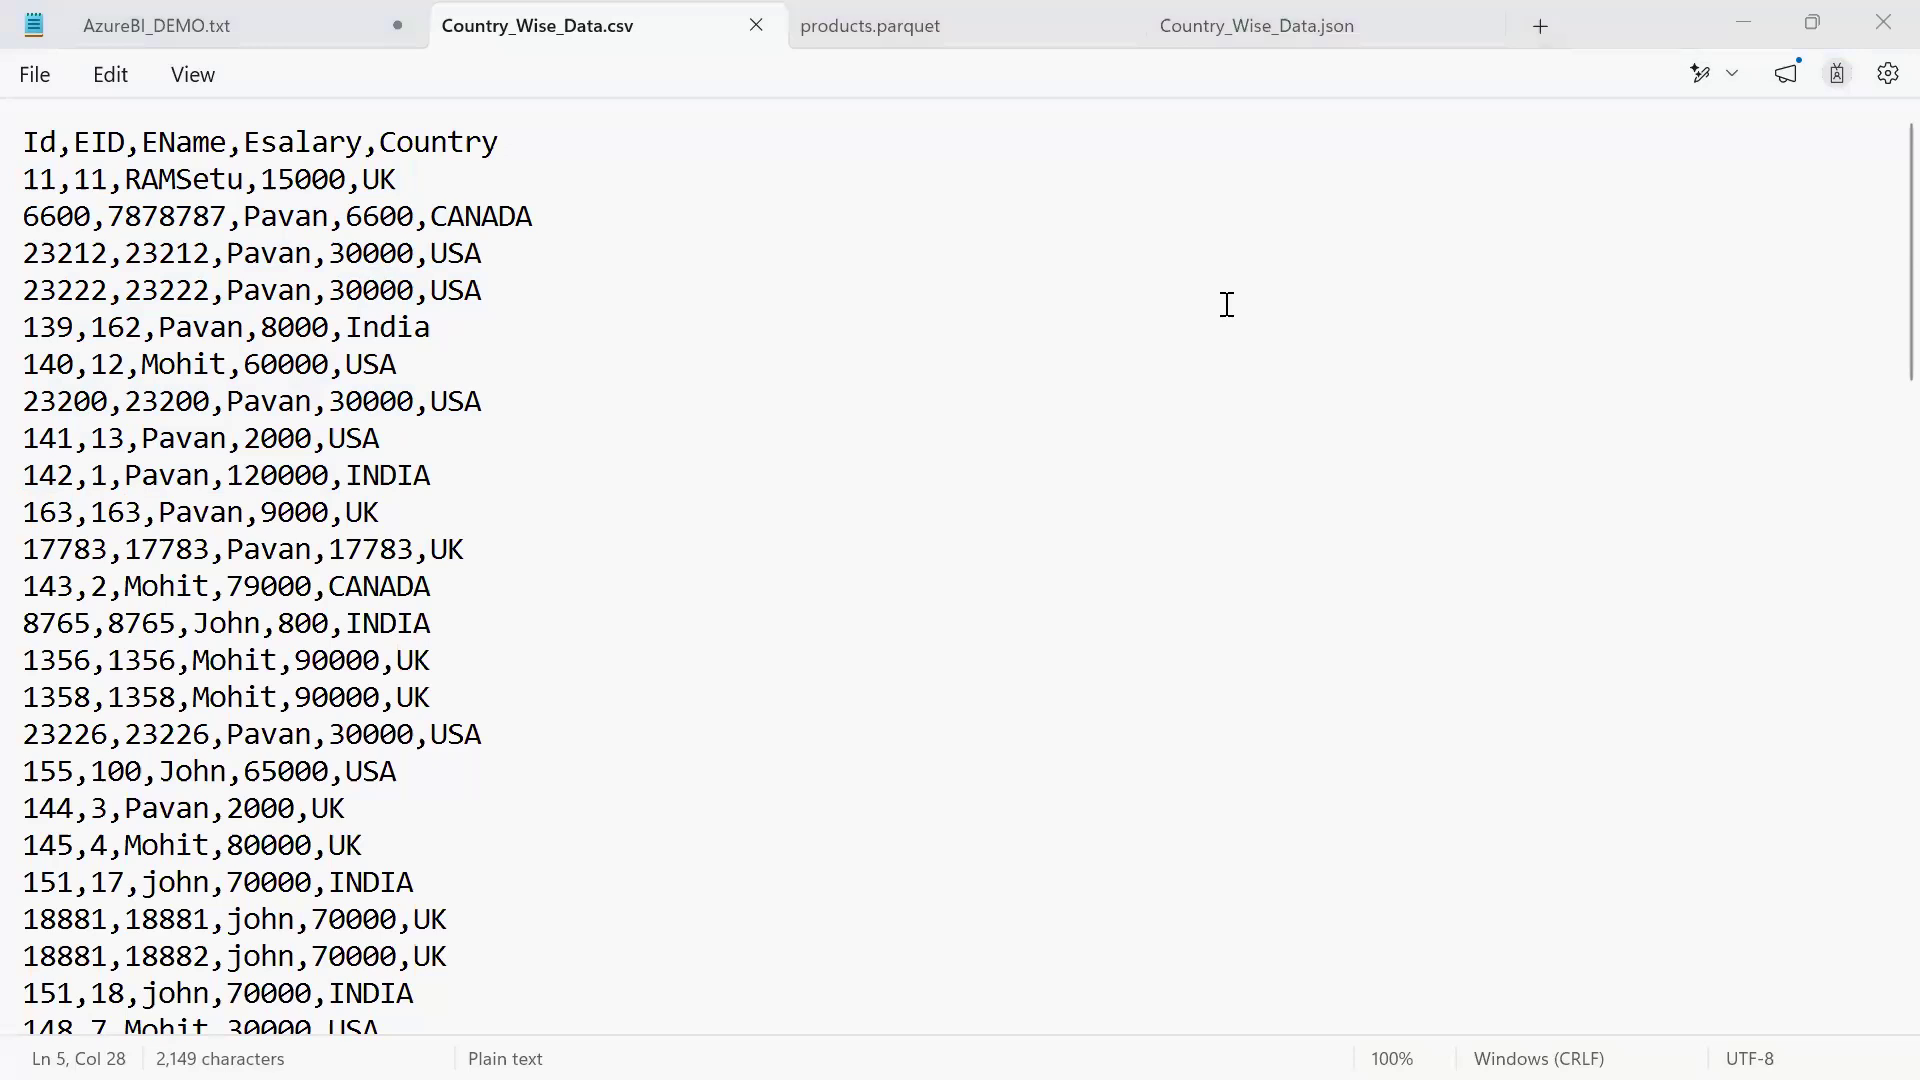
Highlight the first CSV data row, extend the selection through the Id 163 row, and deselect it
triple_click(38, 192)
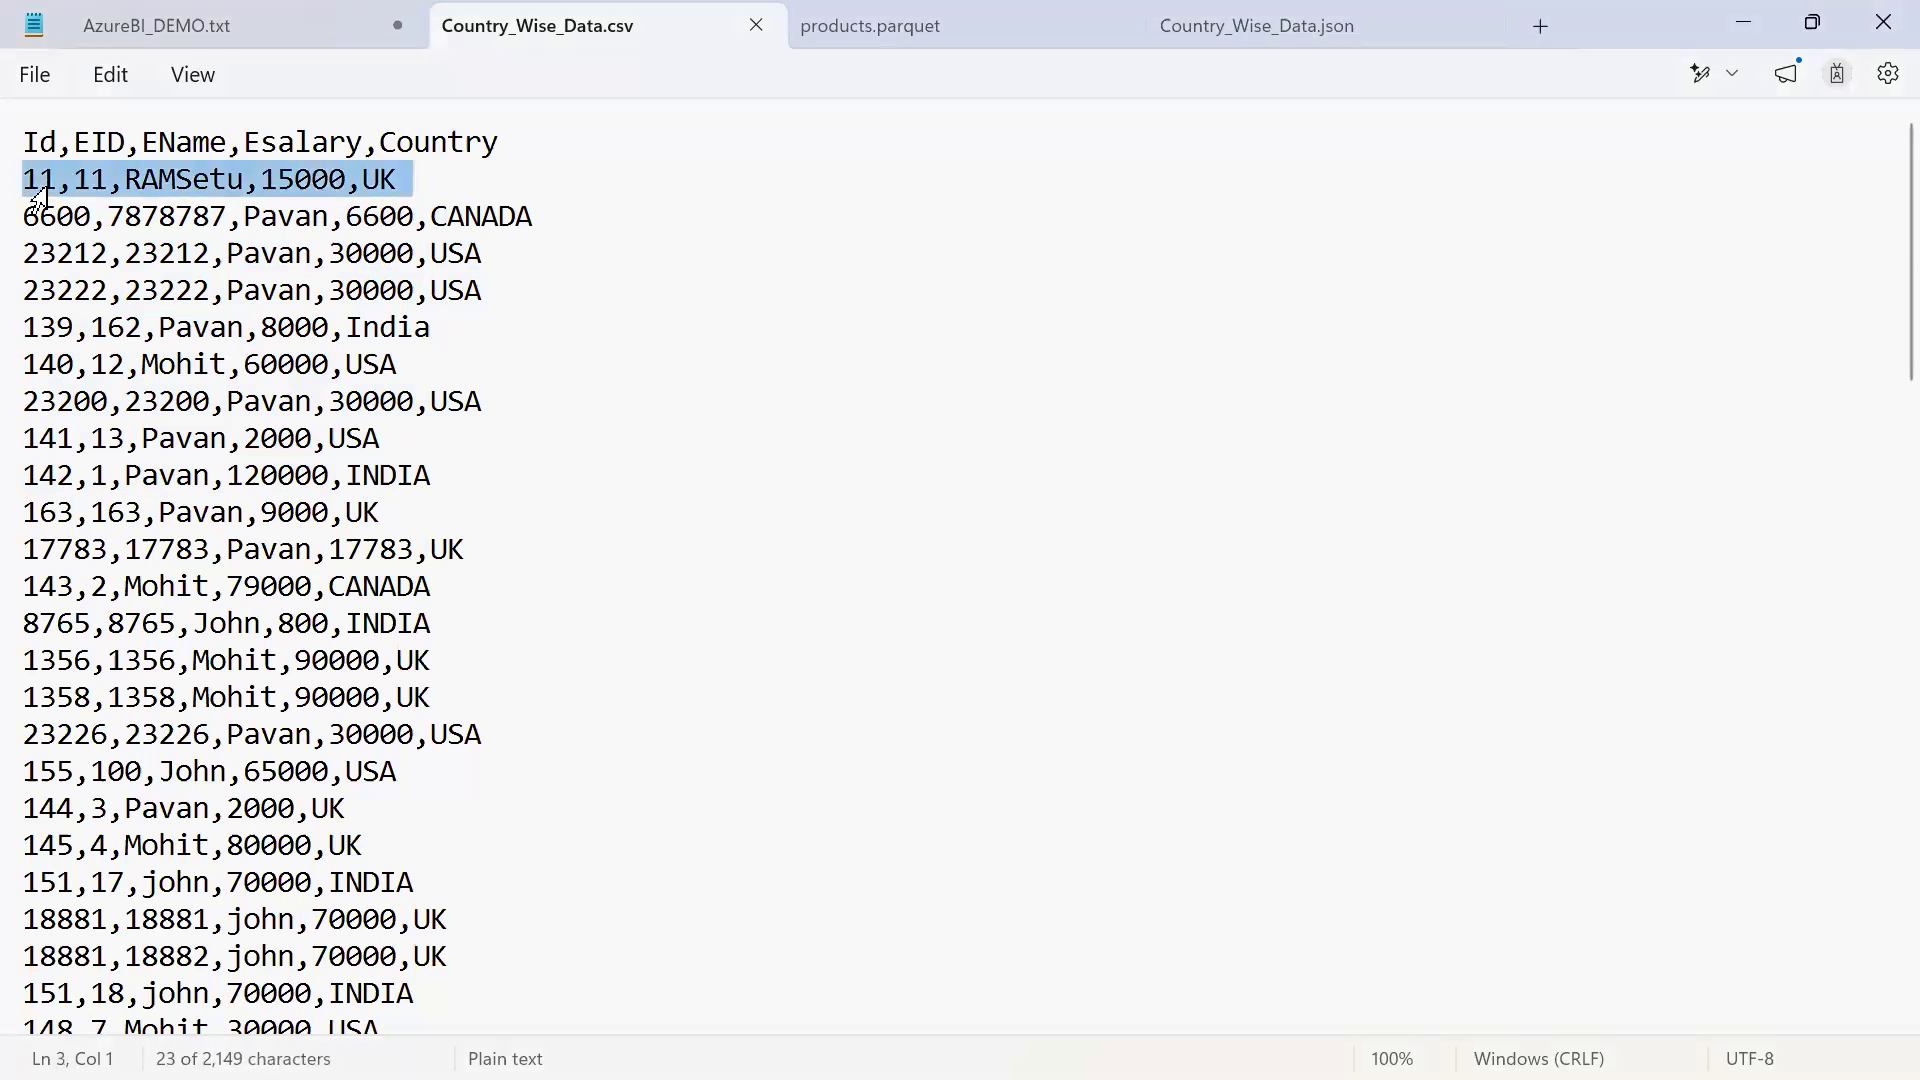
key("shift+Down")
key("shift+Down")
key("shift+Down")
key("shift+Down")
key("shift+Down")
key("shift+Down")
key("shift+Down")
key("shift+Down")
key("shift+Down")
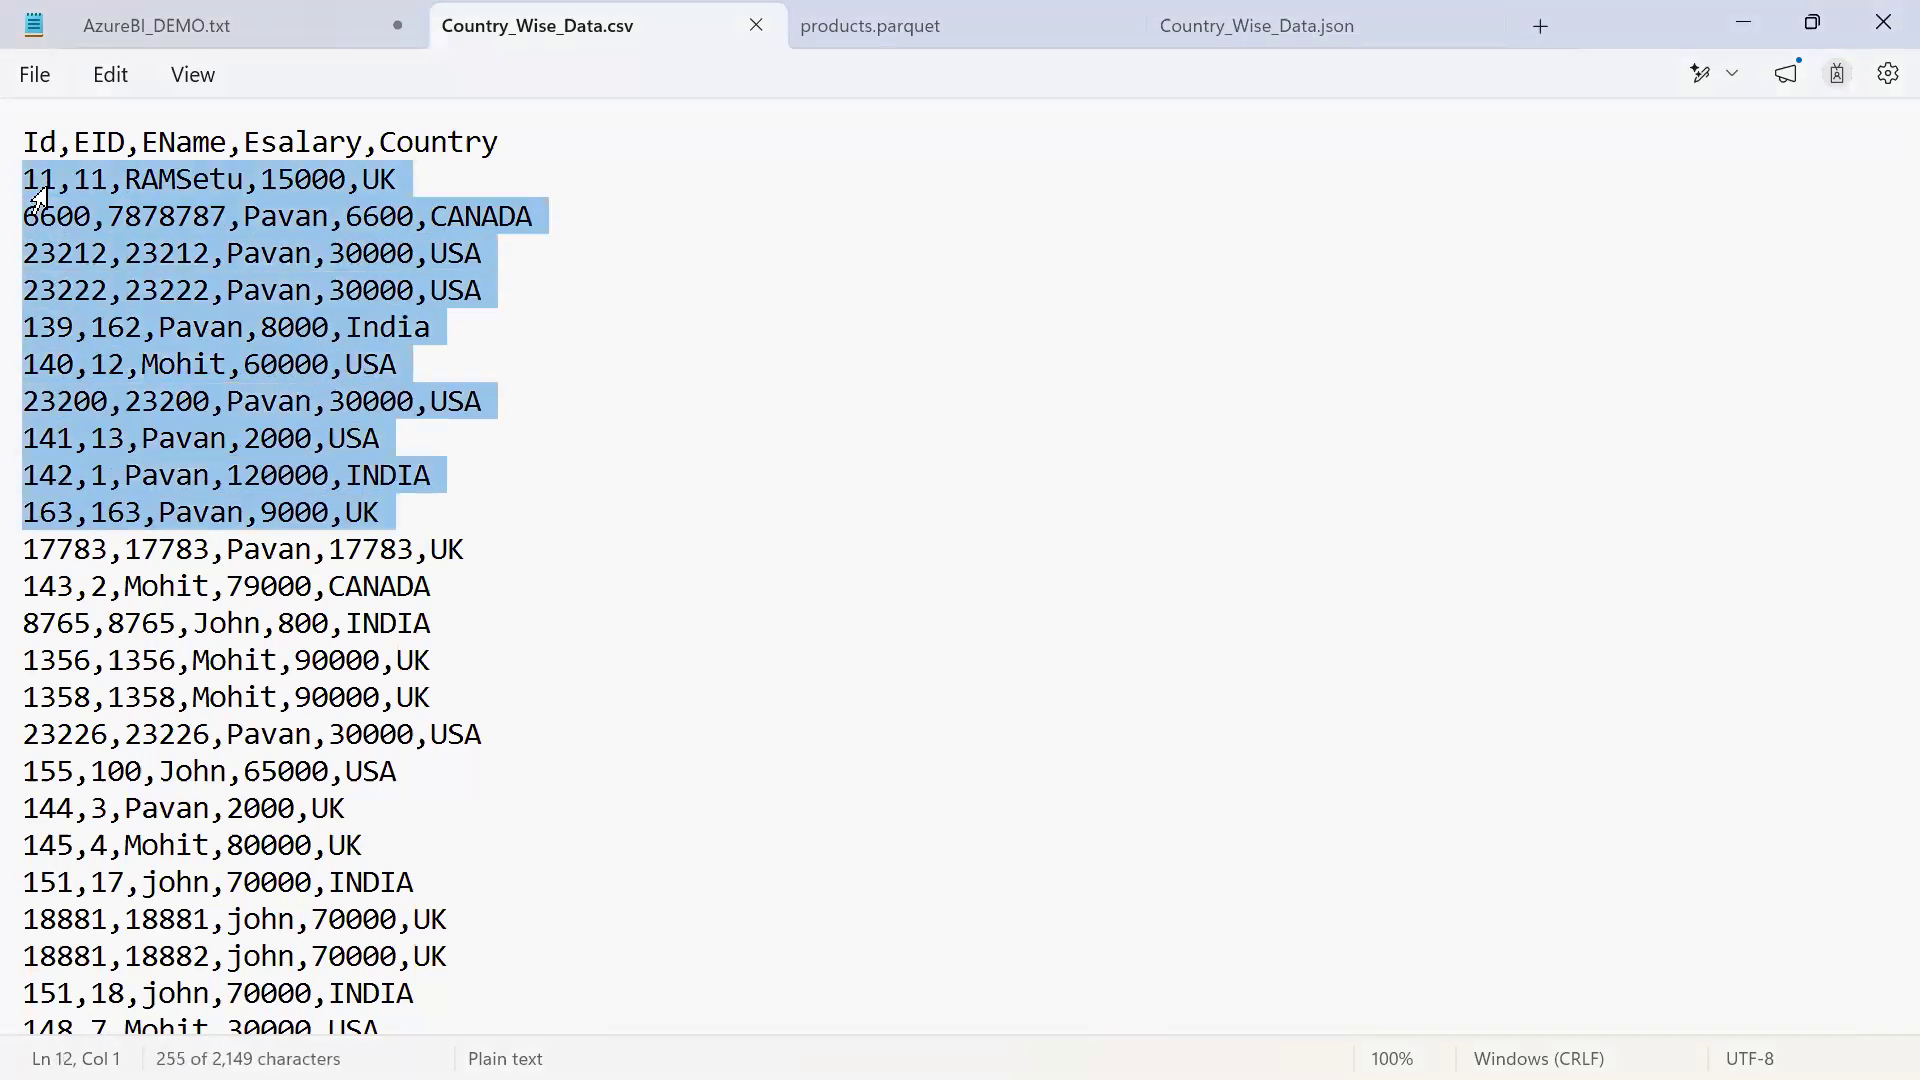
left_click(1049, 557)
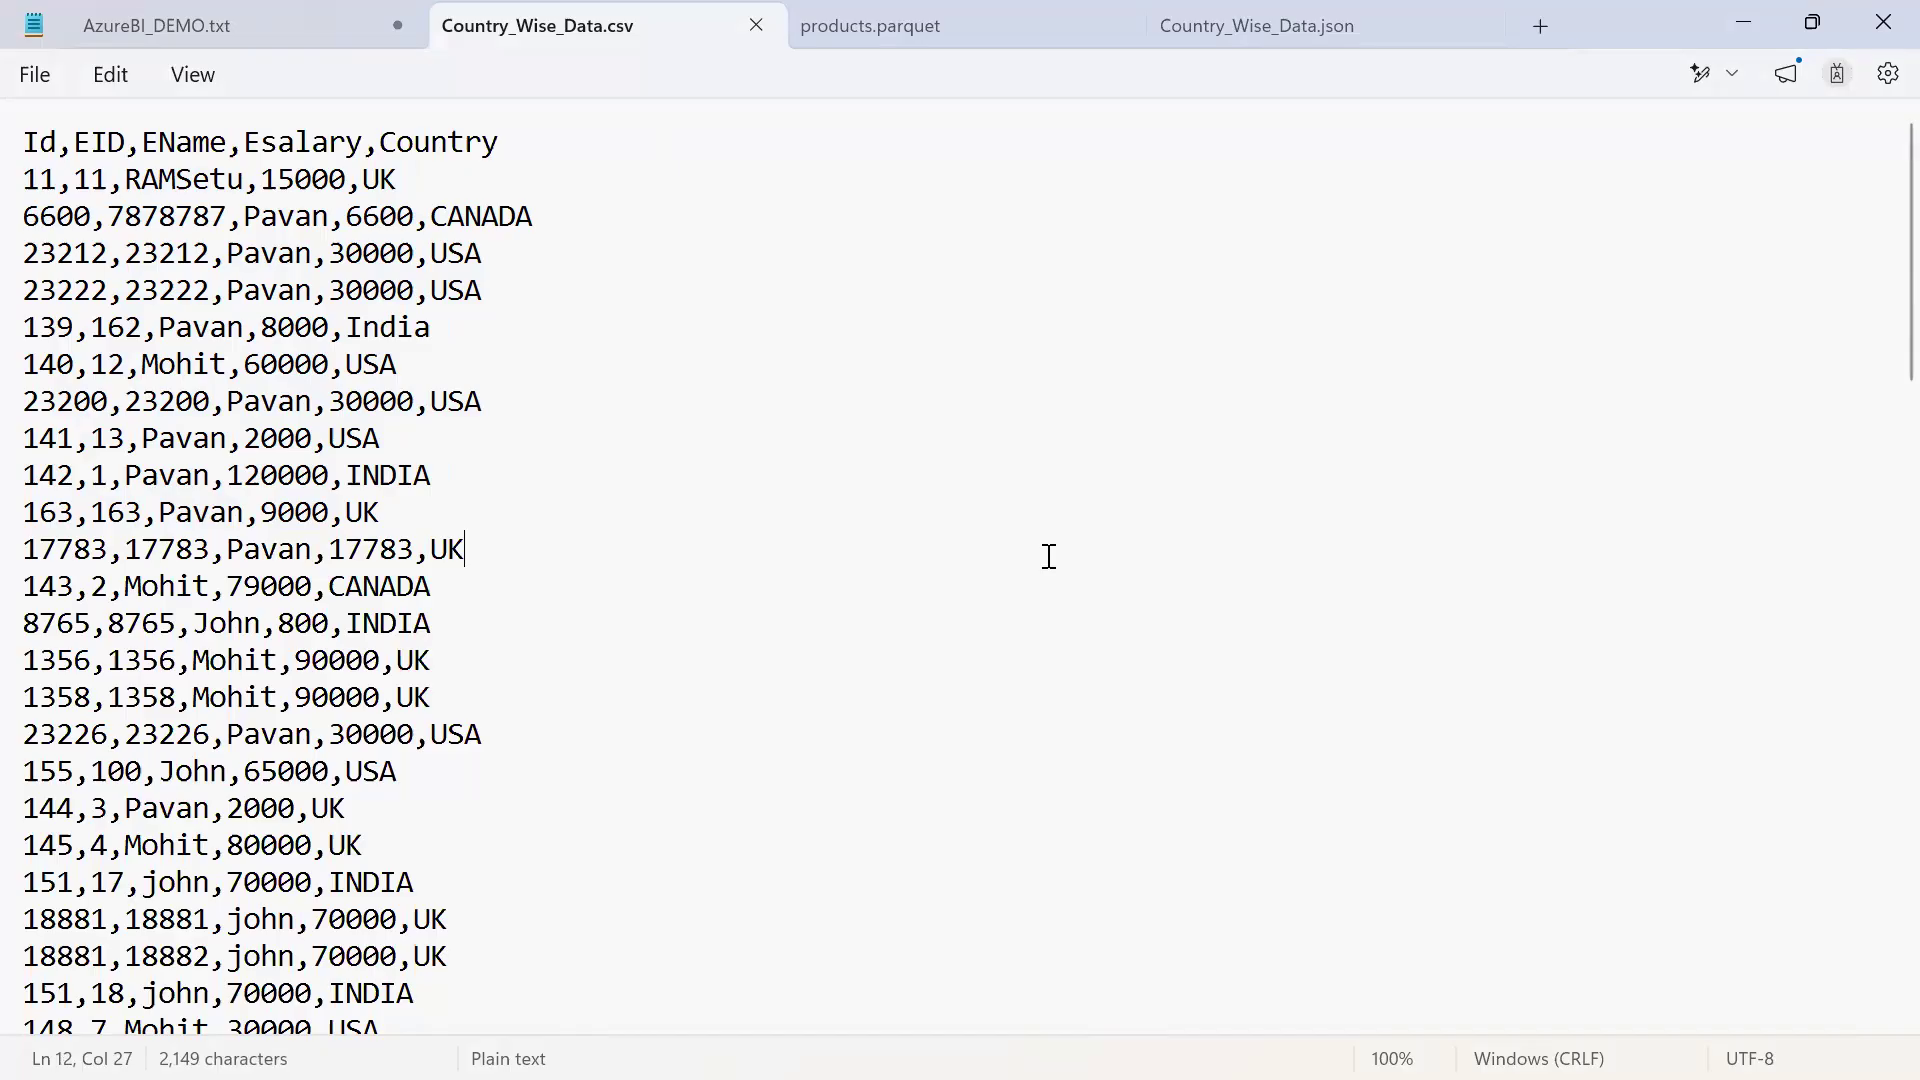
Show the products.parquet contents once more and return to Country_Wise_Data.csv
key("alt+Tab")
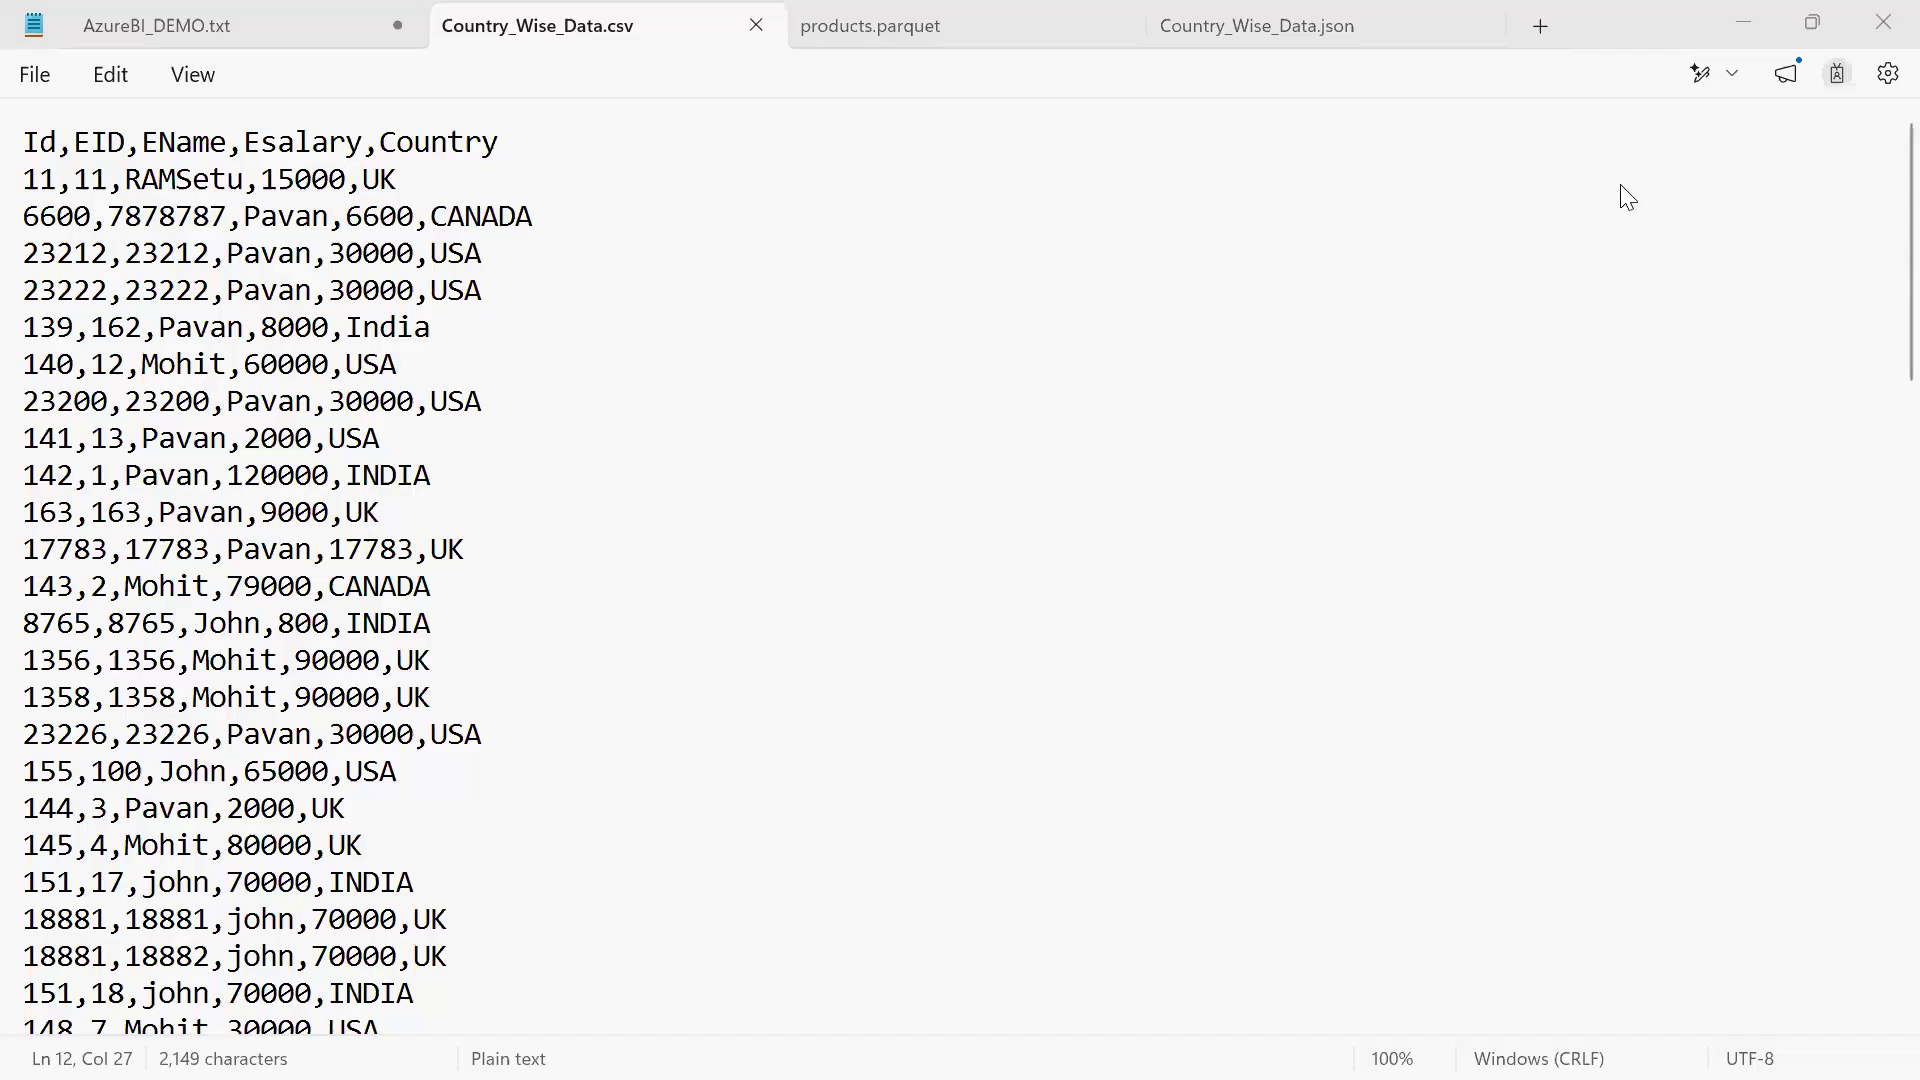
left_click(872, 22)
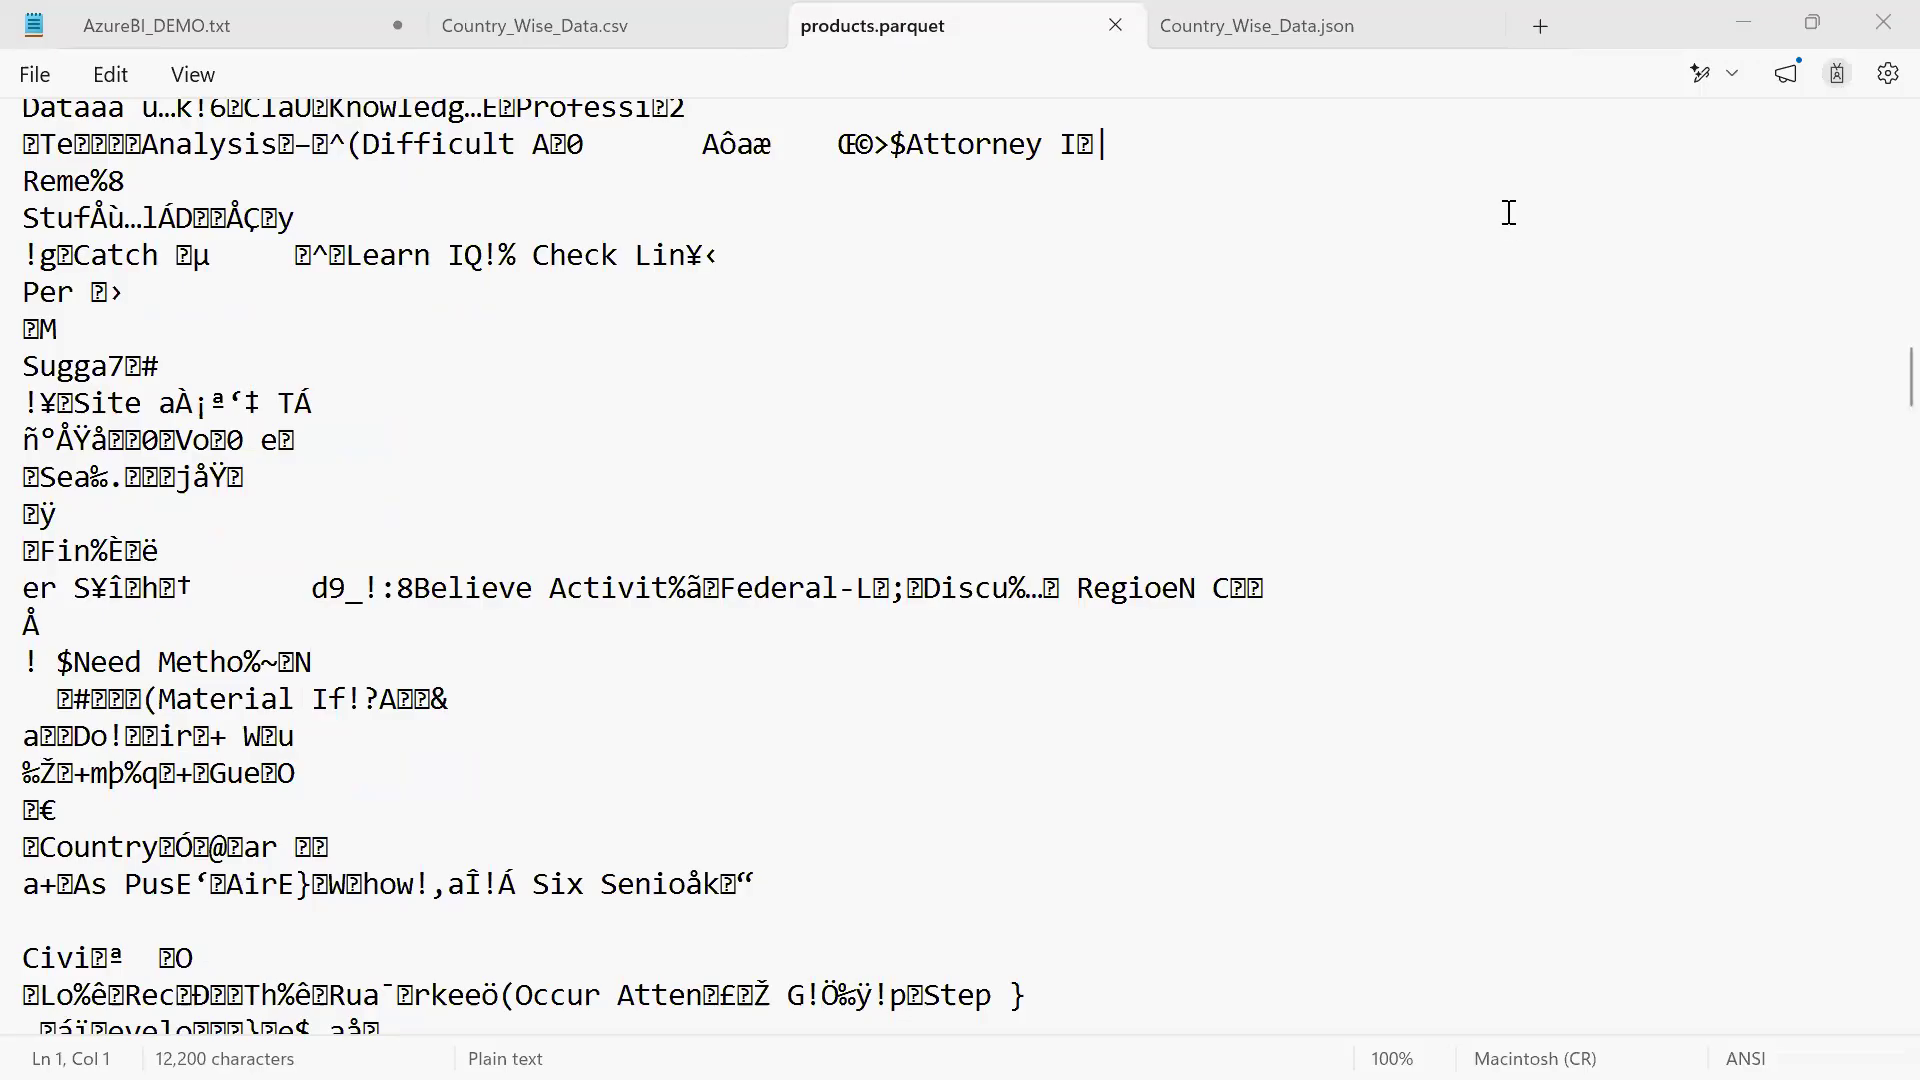
left_click(527, 26)
Copy all of the text in Country_Wise_Data.csv and paste it into a new blank Excel workbook
left_click(463, 259)
key("ctrl+a")
key("super")
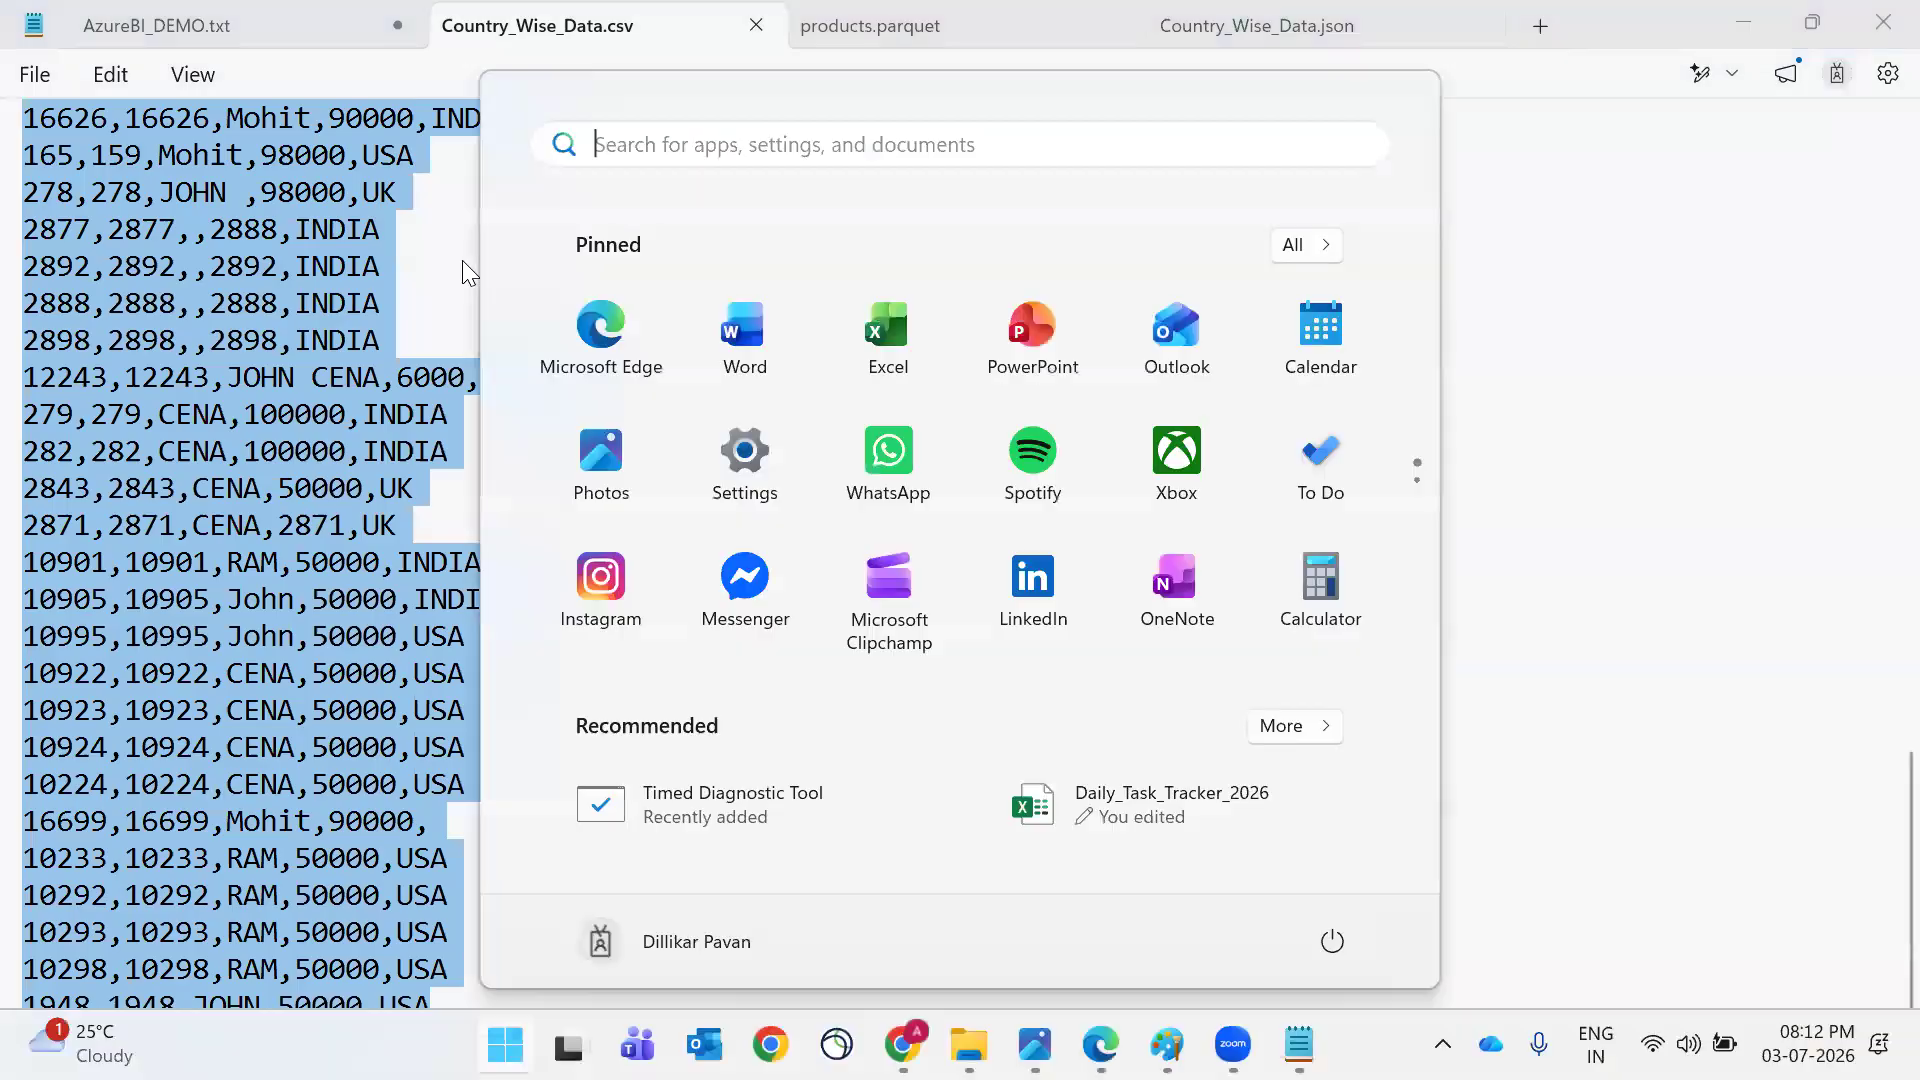
type("excel")
key("Return")
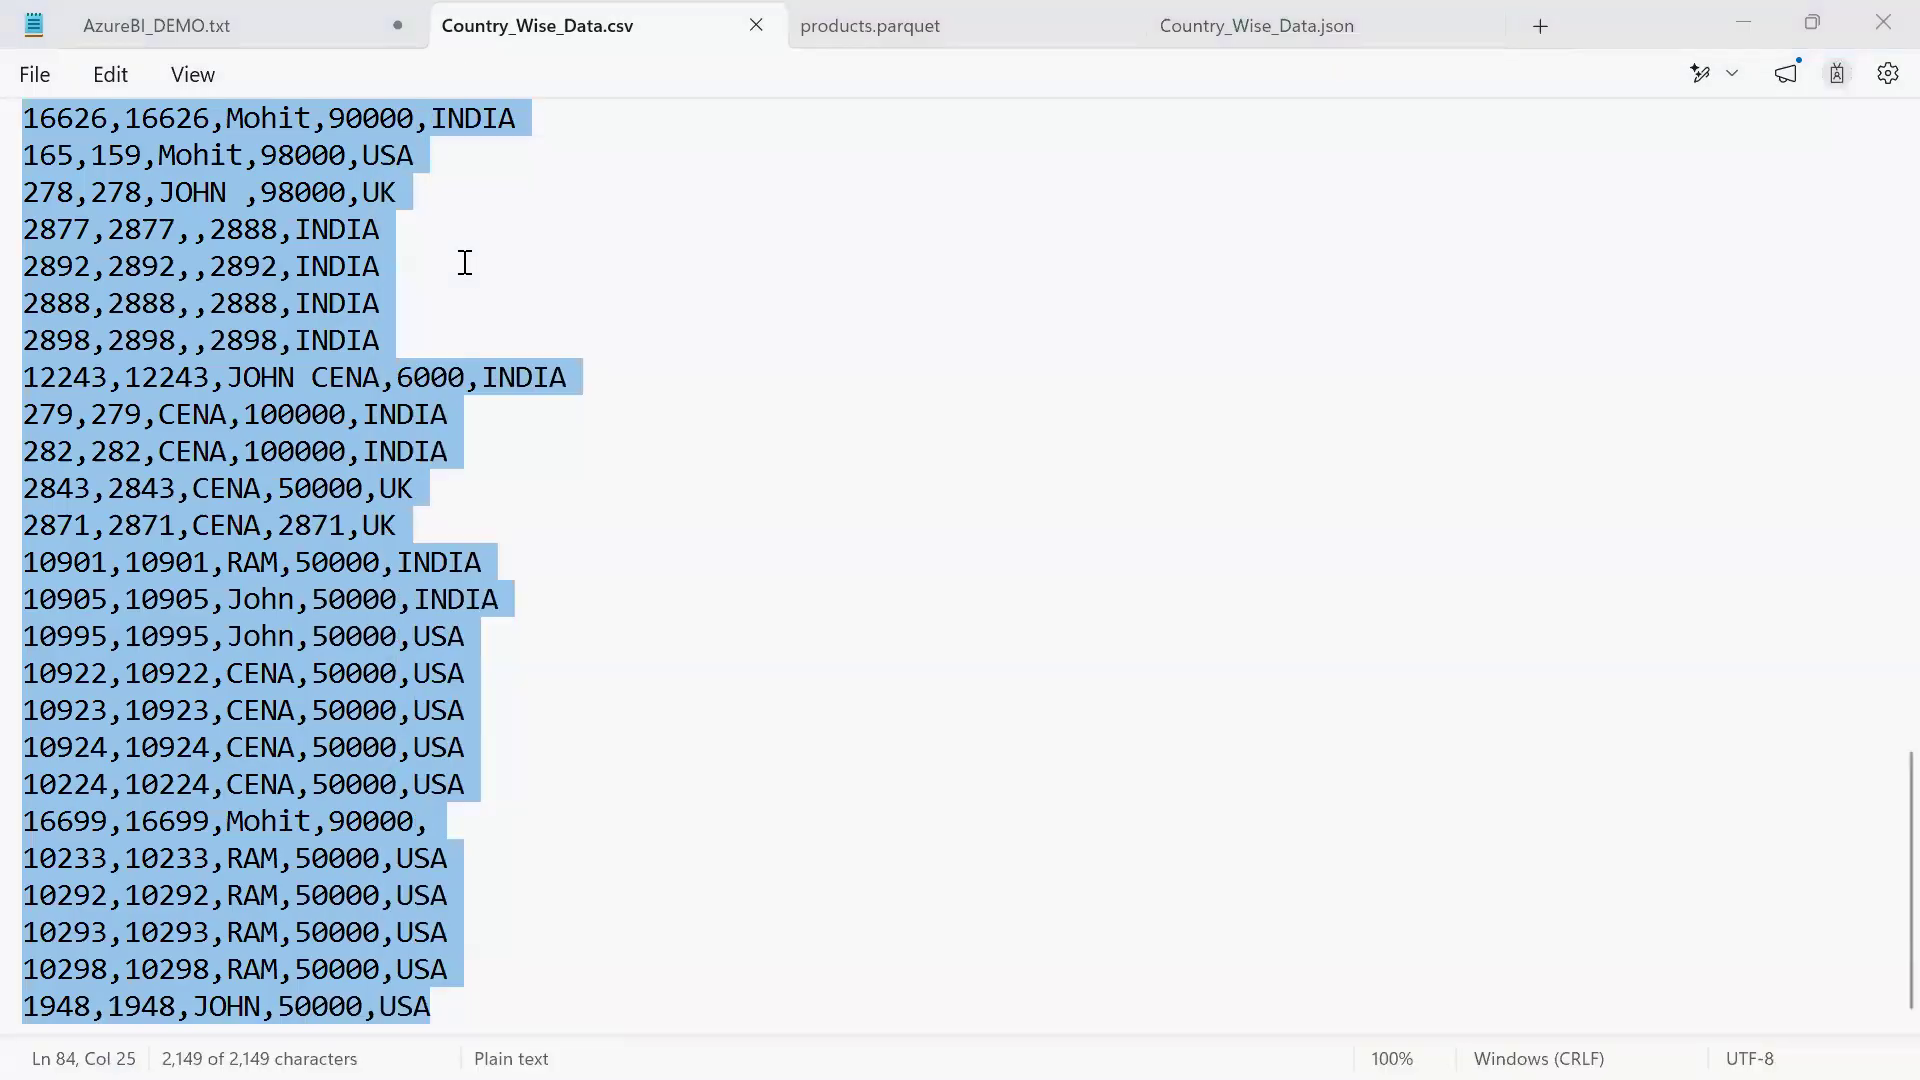
key("Return")
key("ctrl+v")
Split the pasted column A text into separate columns as delimited data with the comma as delimiter
key("alt+d")
key("e")
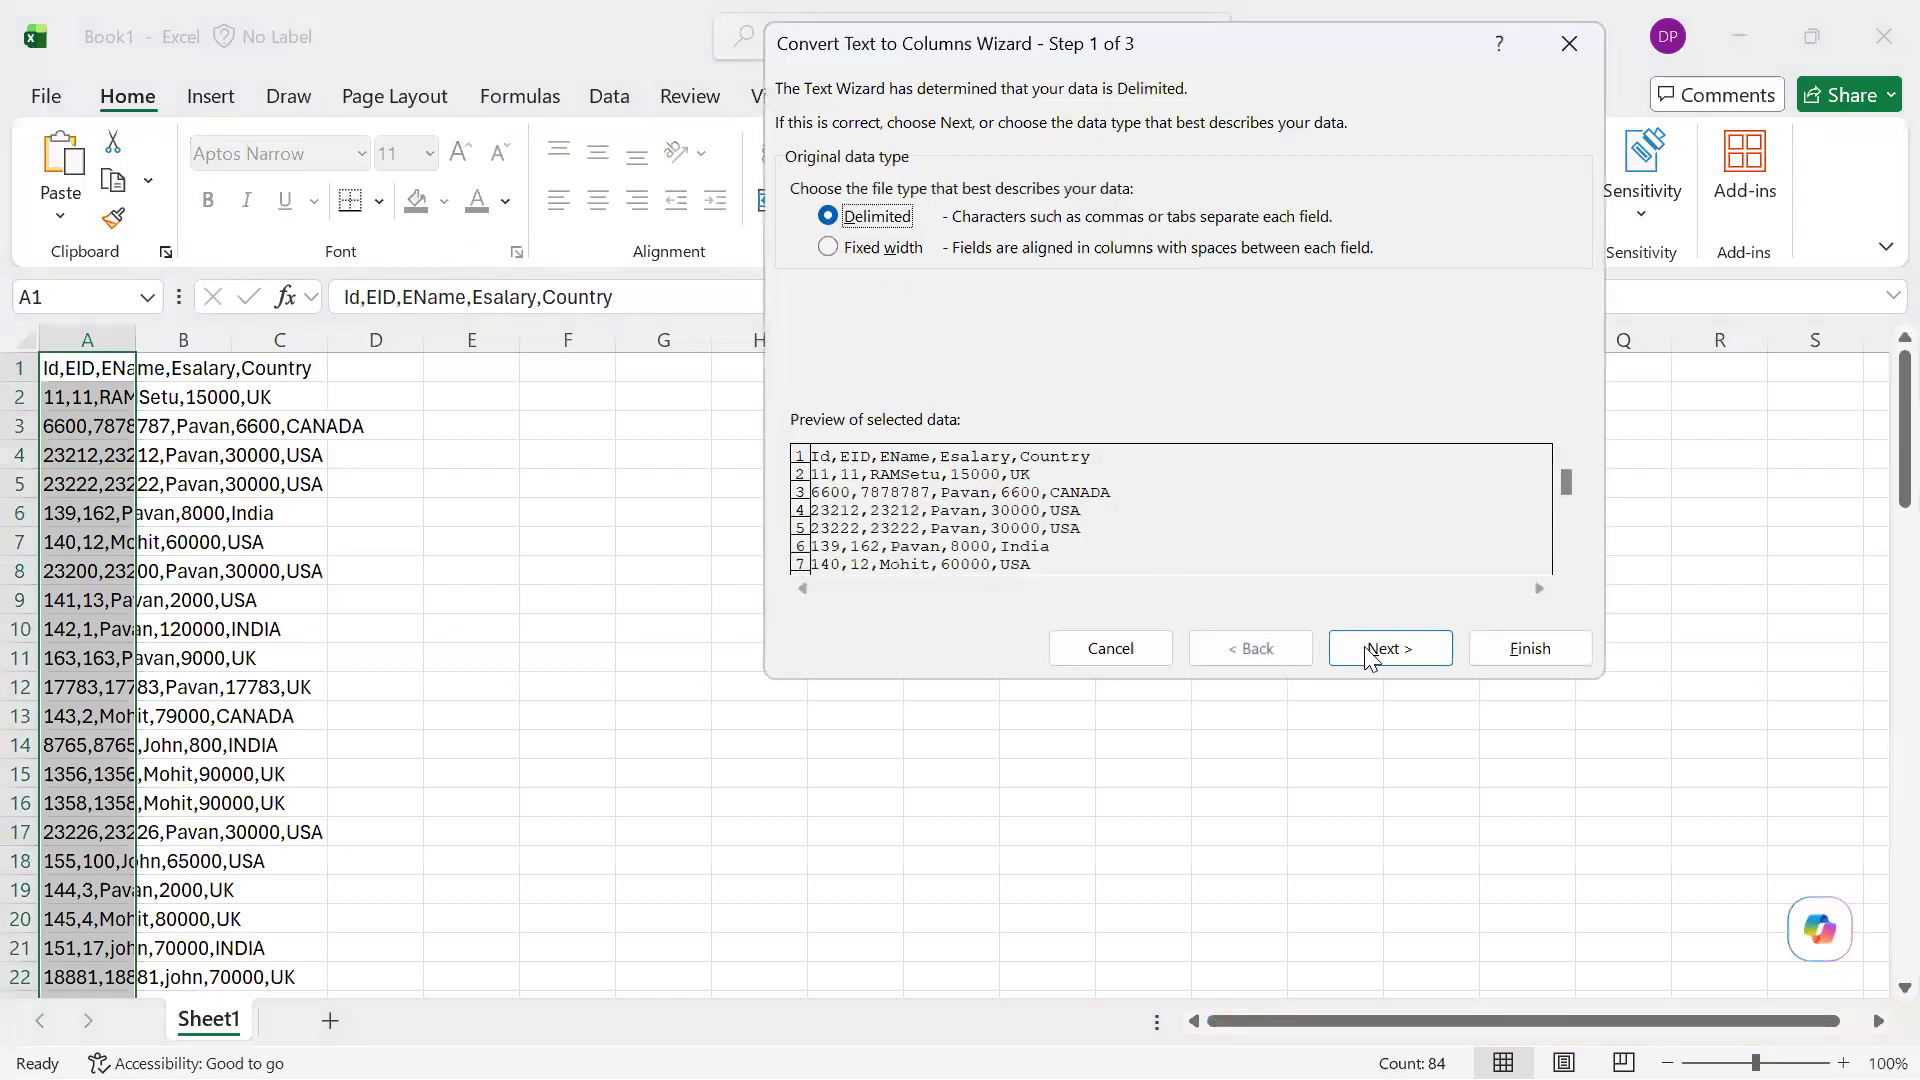
left_click(1370, 652)
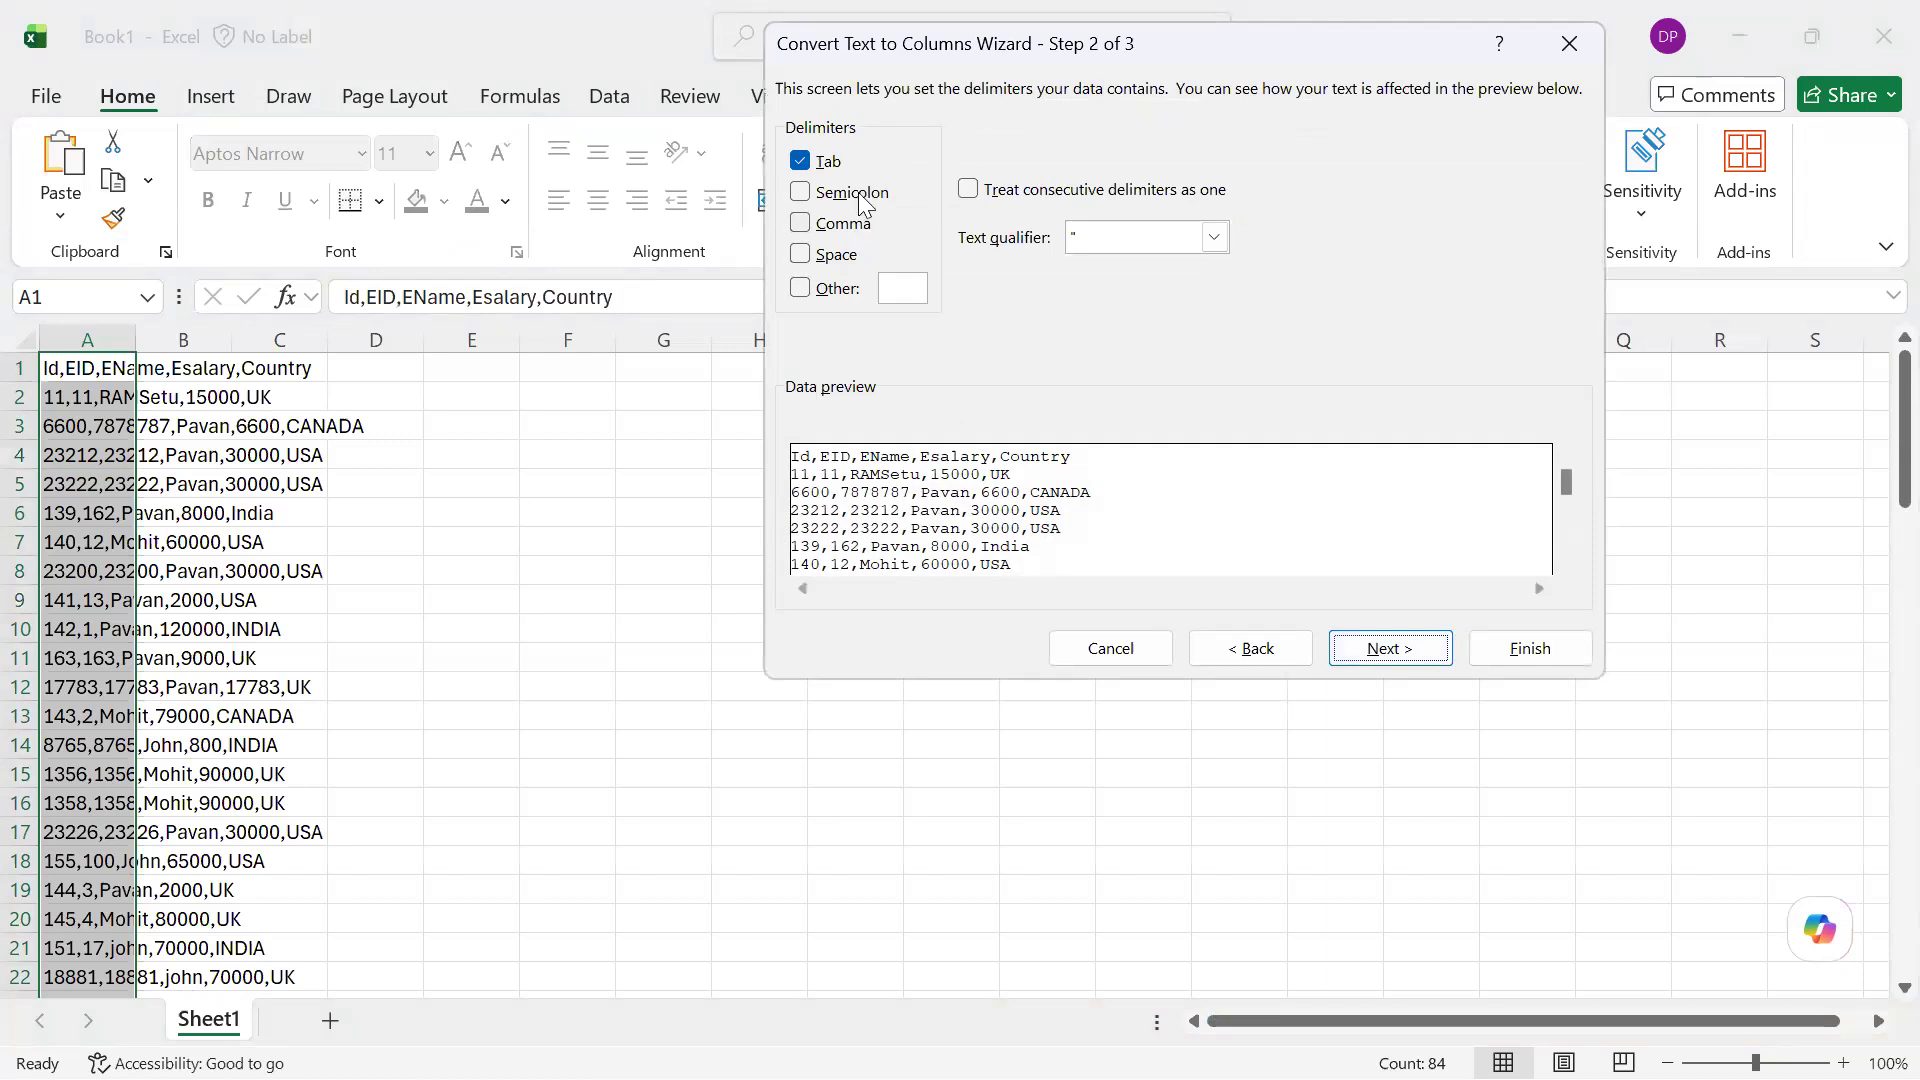
left_click(845, 224)
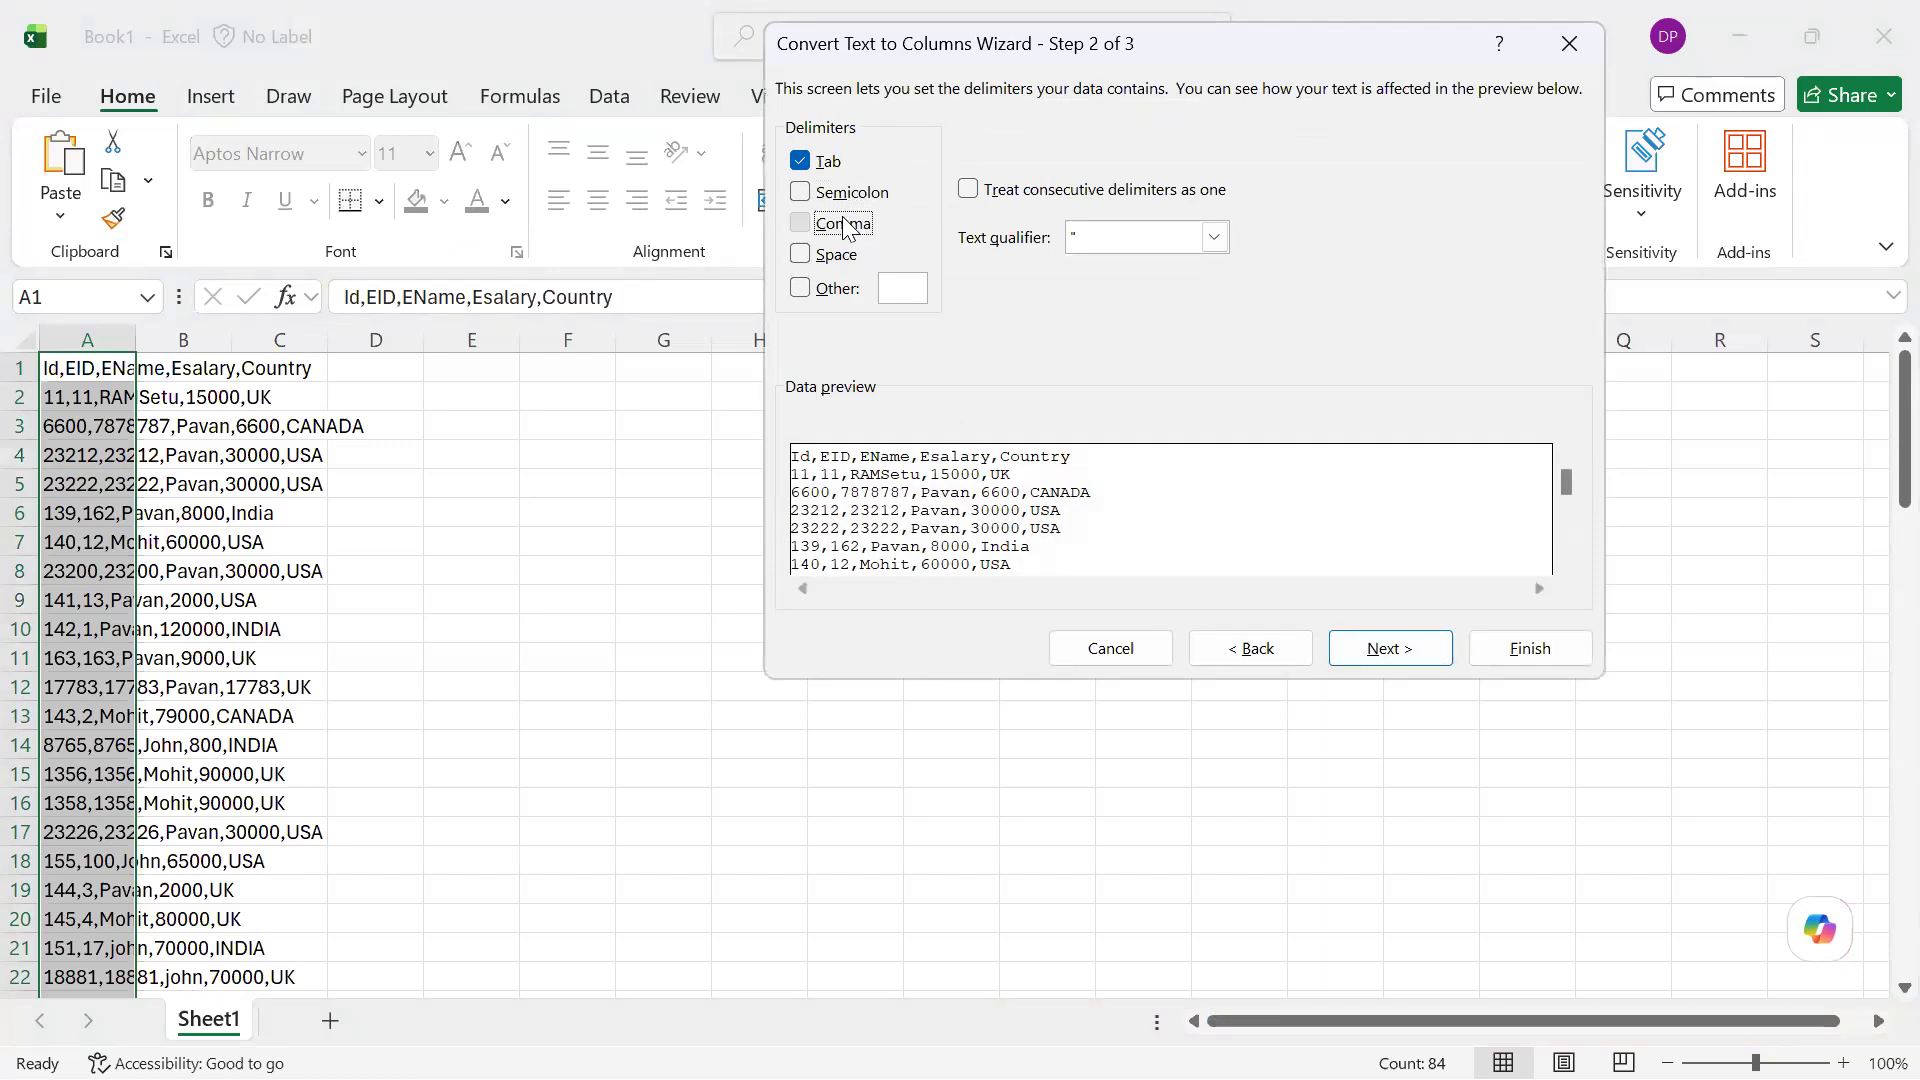
left_click(1529, 648)
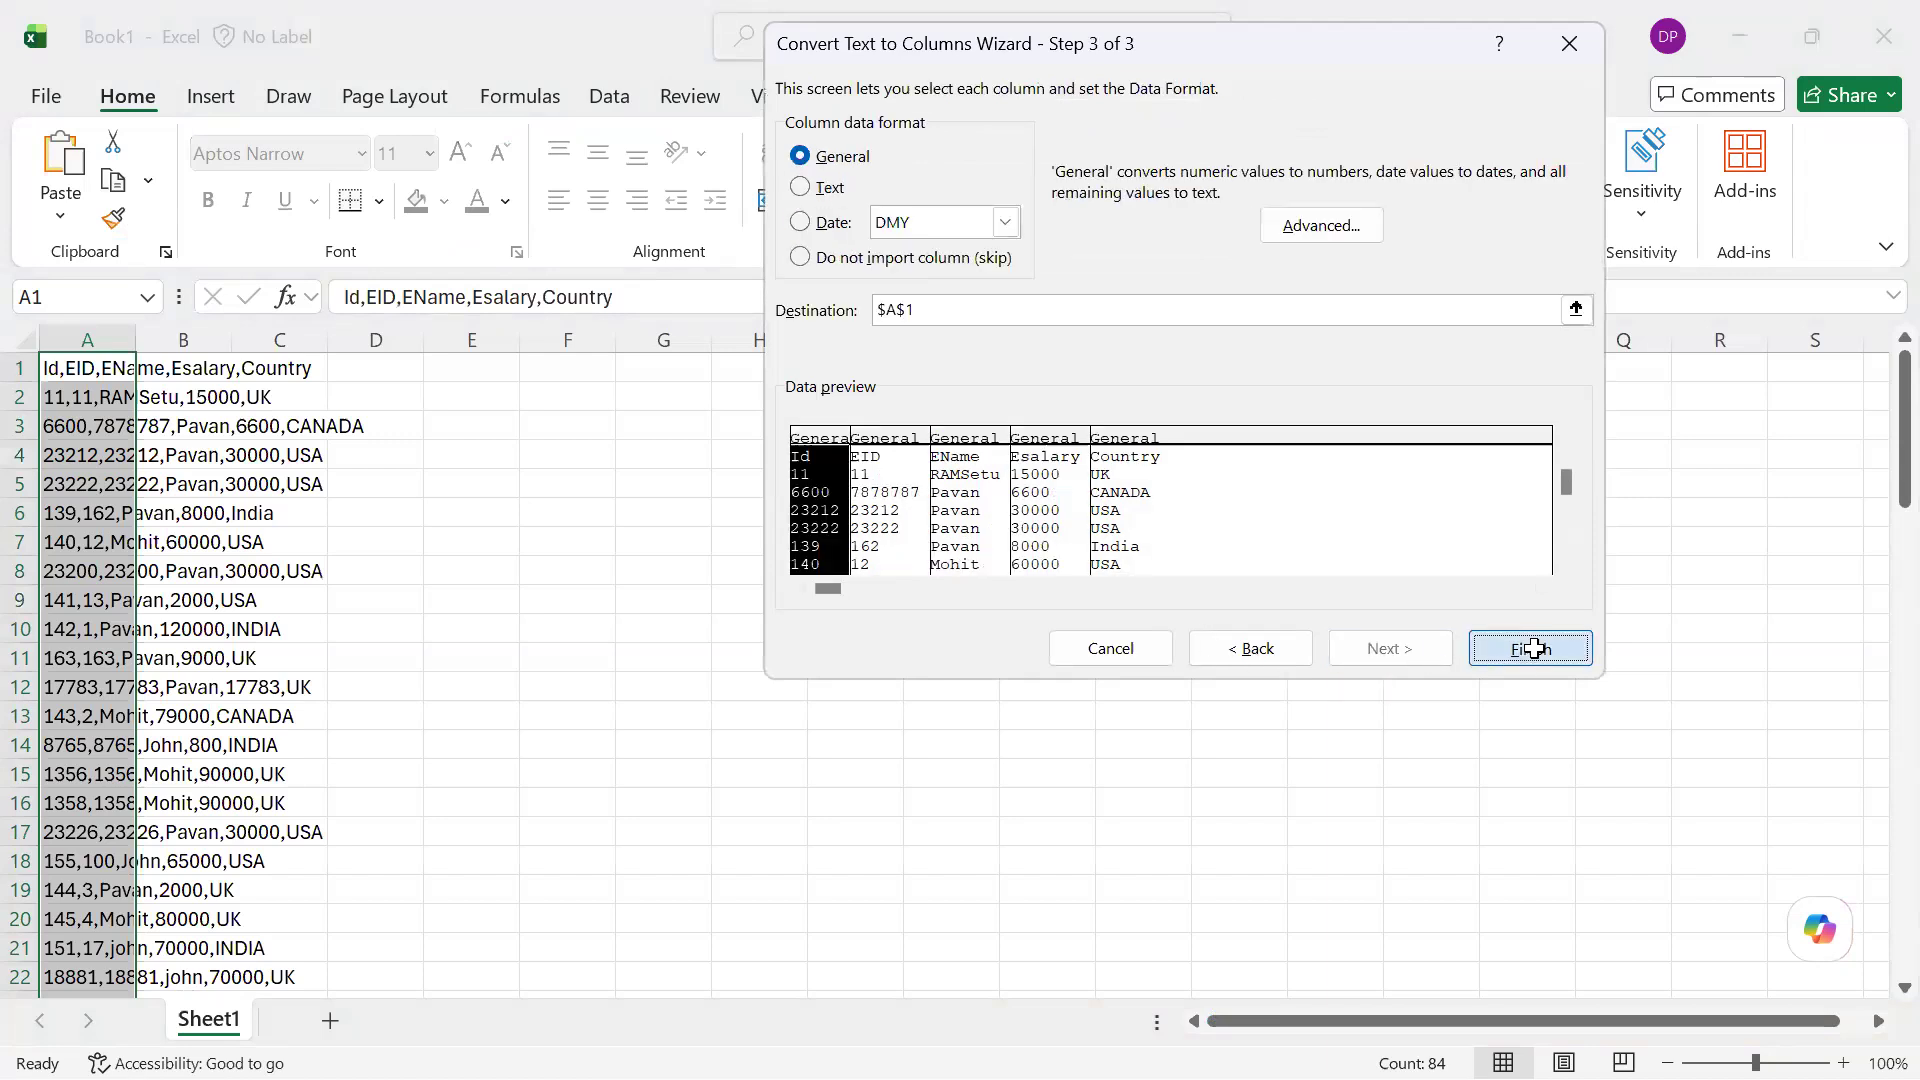
AutoFit the widths of the split data columns A to E
scroll(1533, 647, "down", 17)
key("alt+h")
key("o")
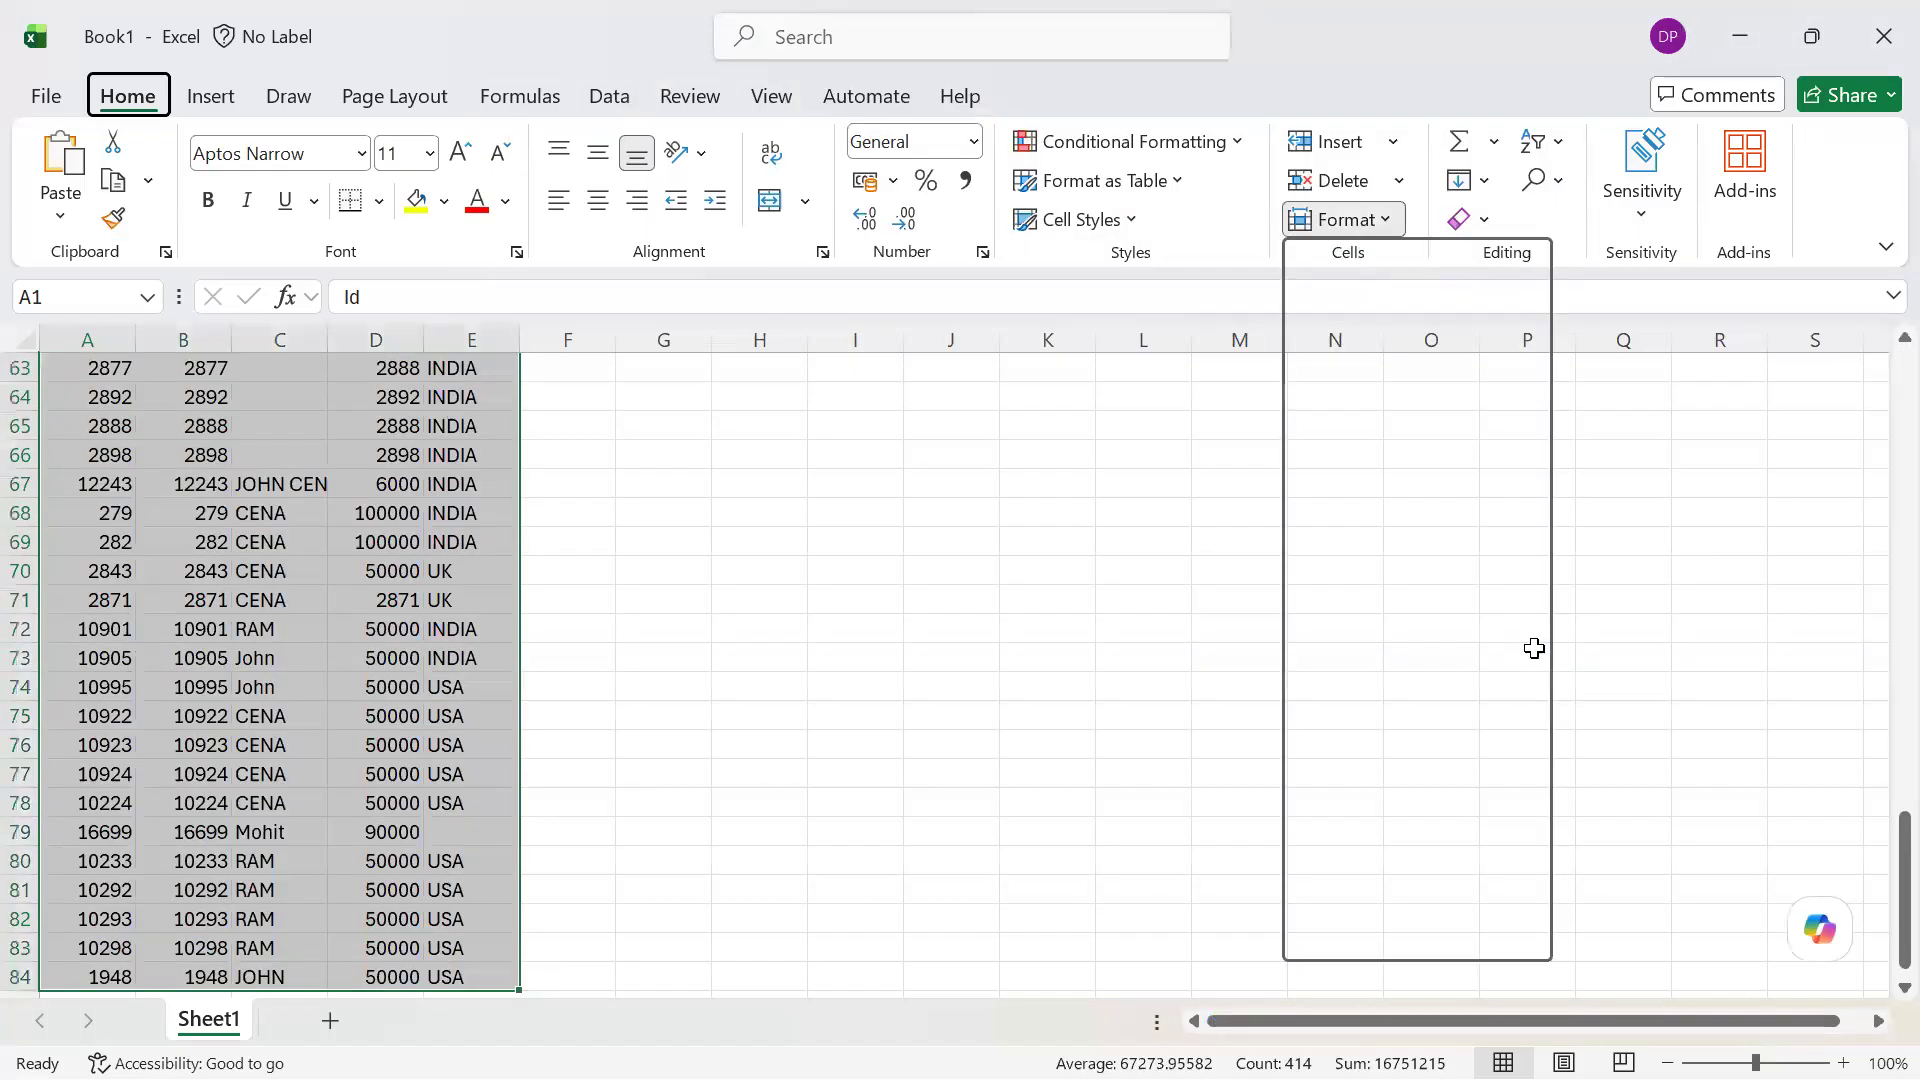
key("i")
Select the whole data range from A1 and insert a PivotTable from it on a new worksheet
key("ctrl+Home")
key("ctrl+shift+Right")
key("ctrl+shift+Down")
key("alt+n")
key("v")
key("t")
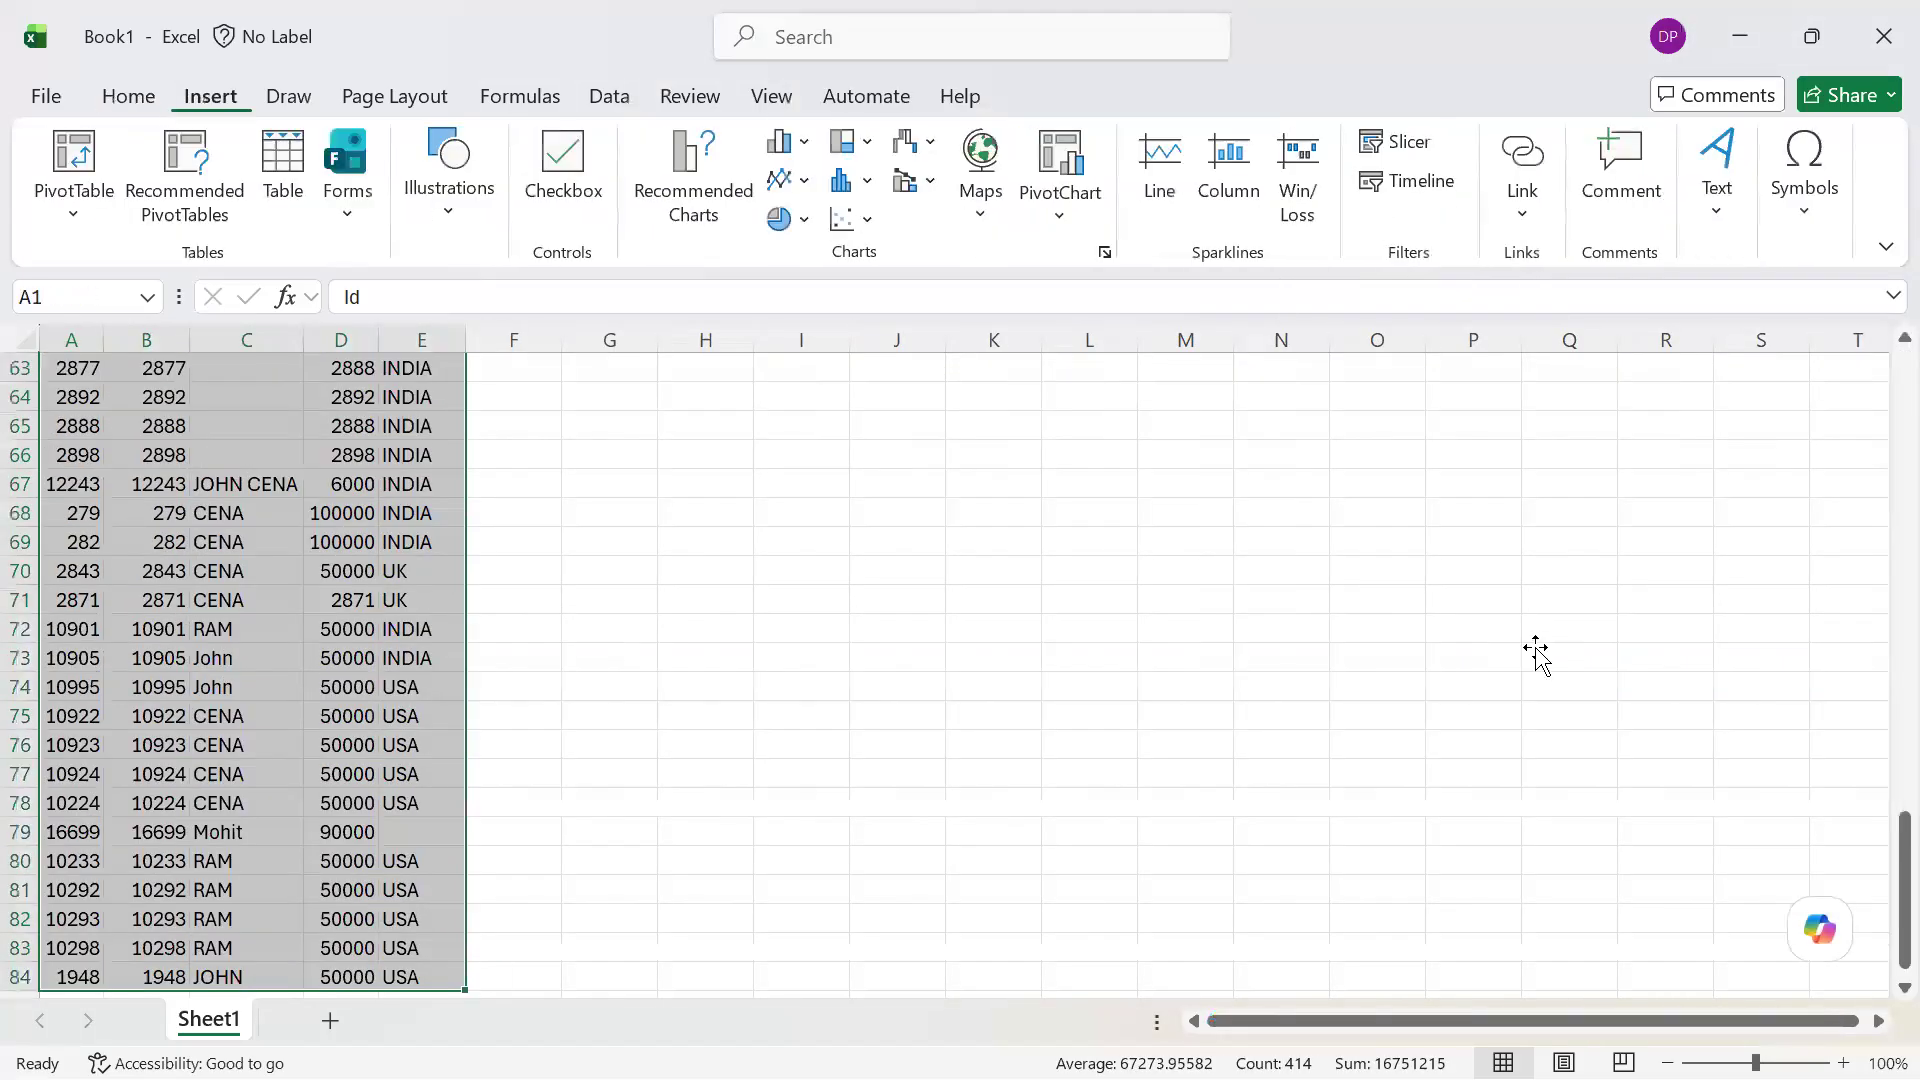
key("Return")
Lay out the PivotTable with Country as rows, and Count of EID and Sum of Esalary as values
left_click_drag(1469, 655, 1496, 915)
left_click_drag(1474, 564, 1764, 930)
left_click(1764, 930)
left_click(1754, 890)
left_click(1092, 403)
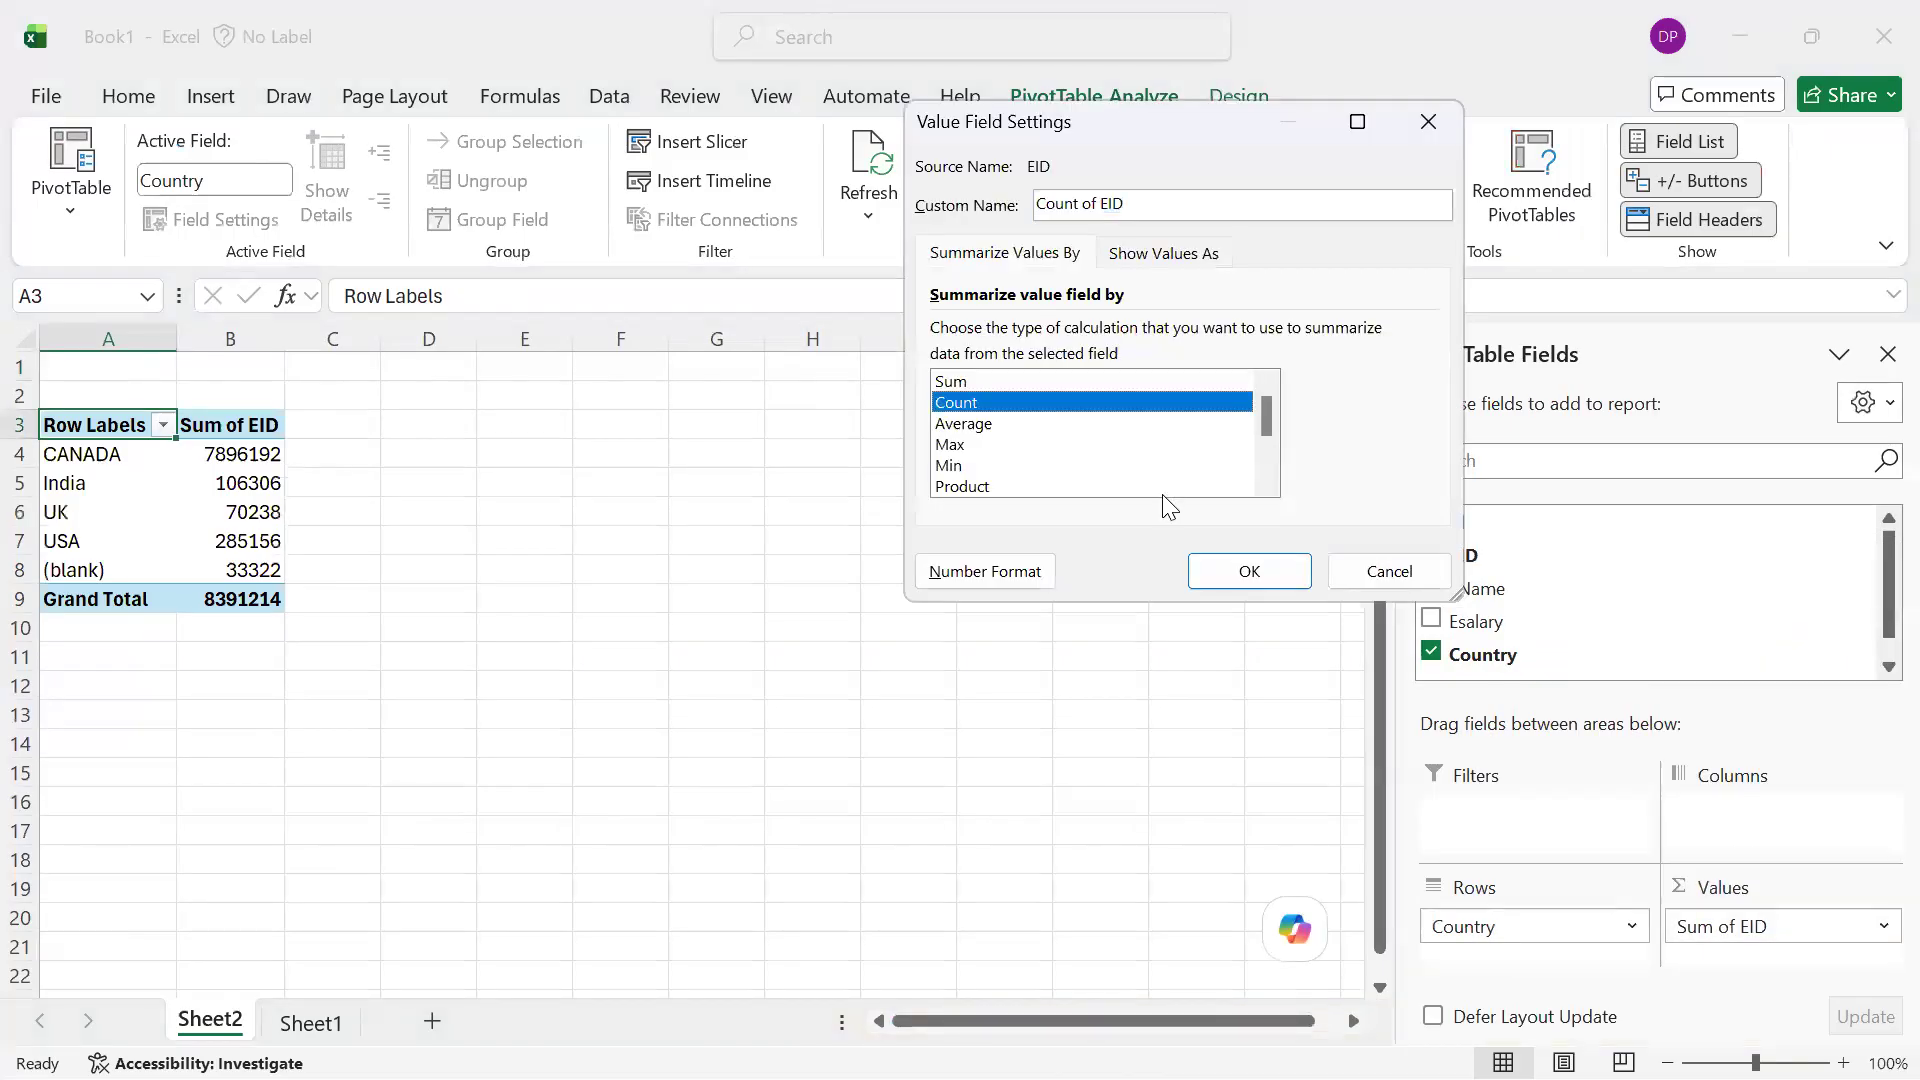
left_click(1224, 584)
left_click_drag(1491, 632, 1764, 954)
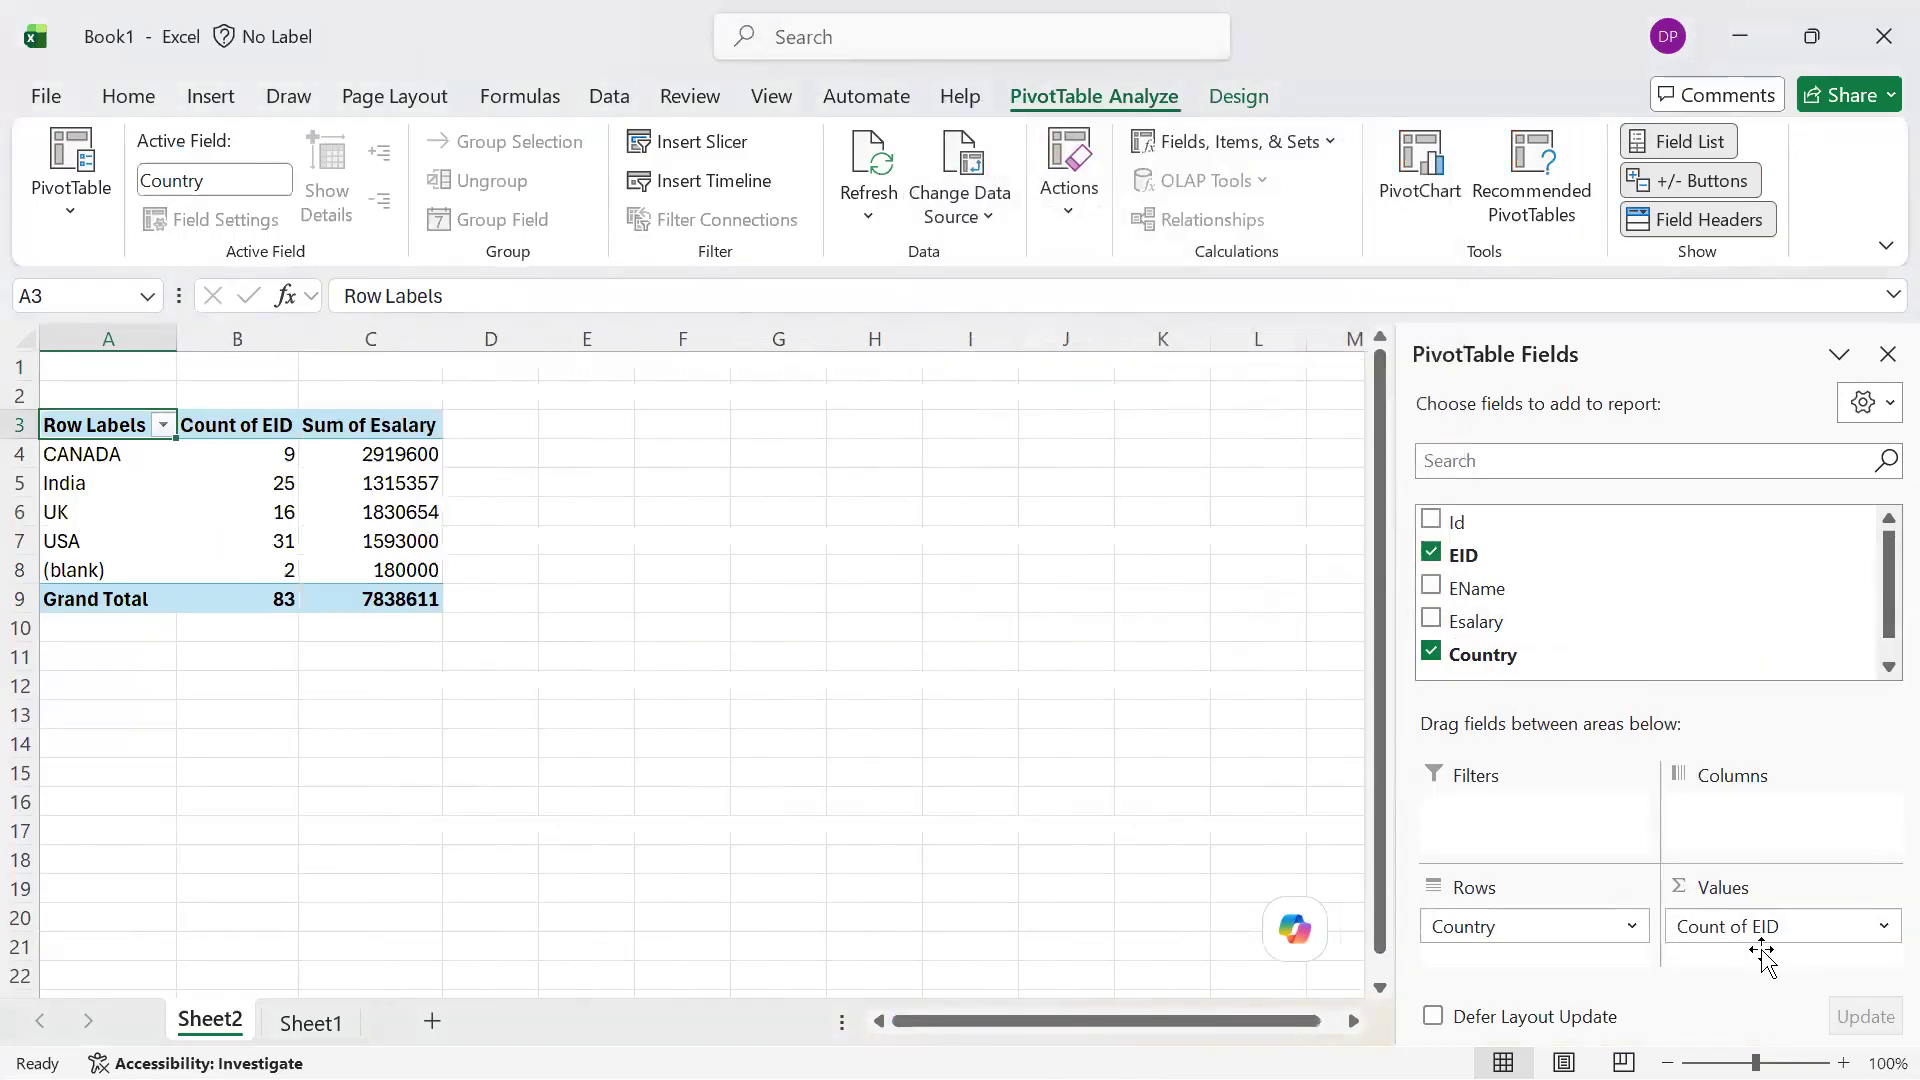
Rename the PivotTable's Row Labels header in cell A3 to Country
left_click(297, 484)
key("Up")
key("Left")
key("Up")
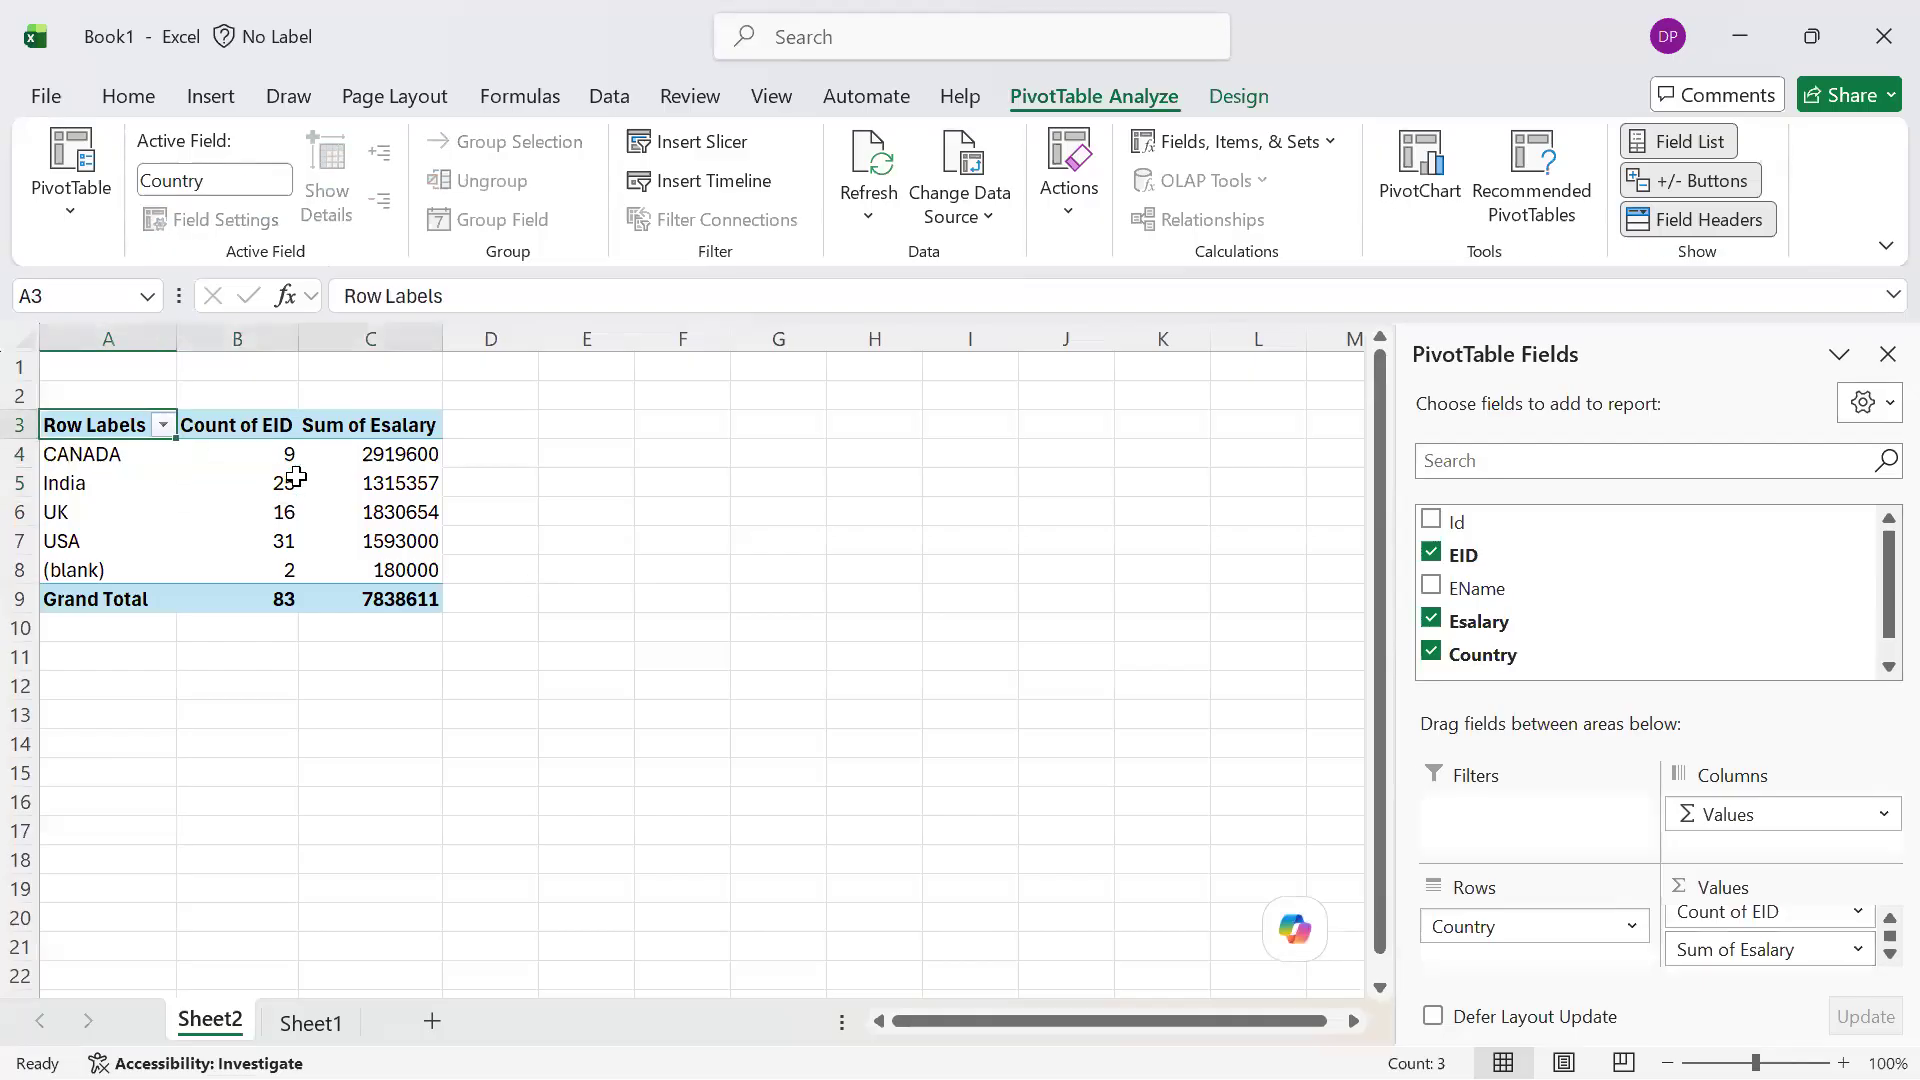
key("ctrl+a")
key("Up")
key("Down")
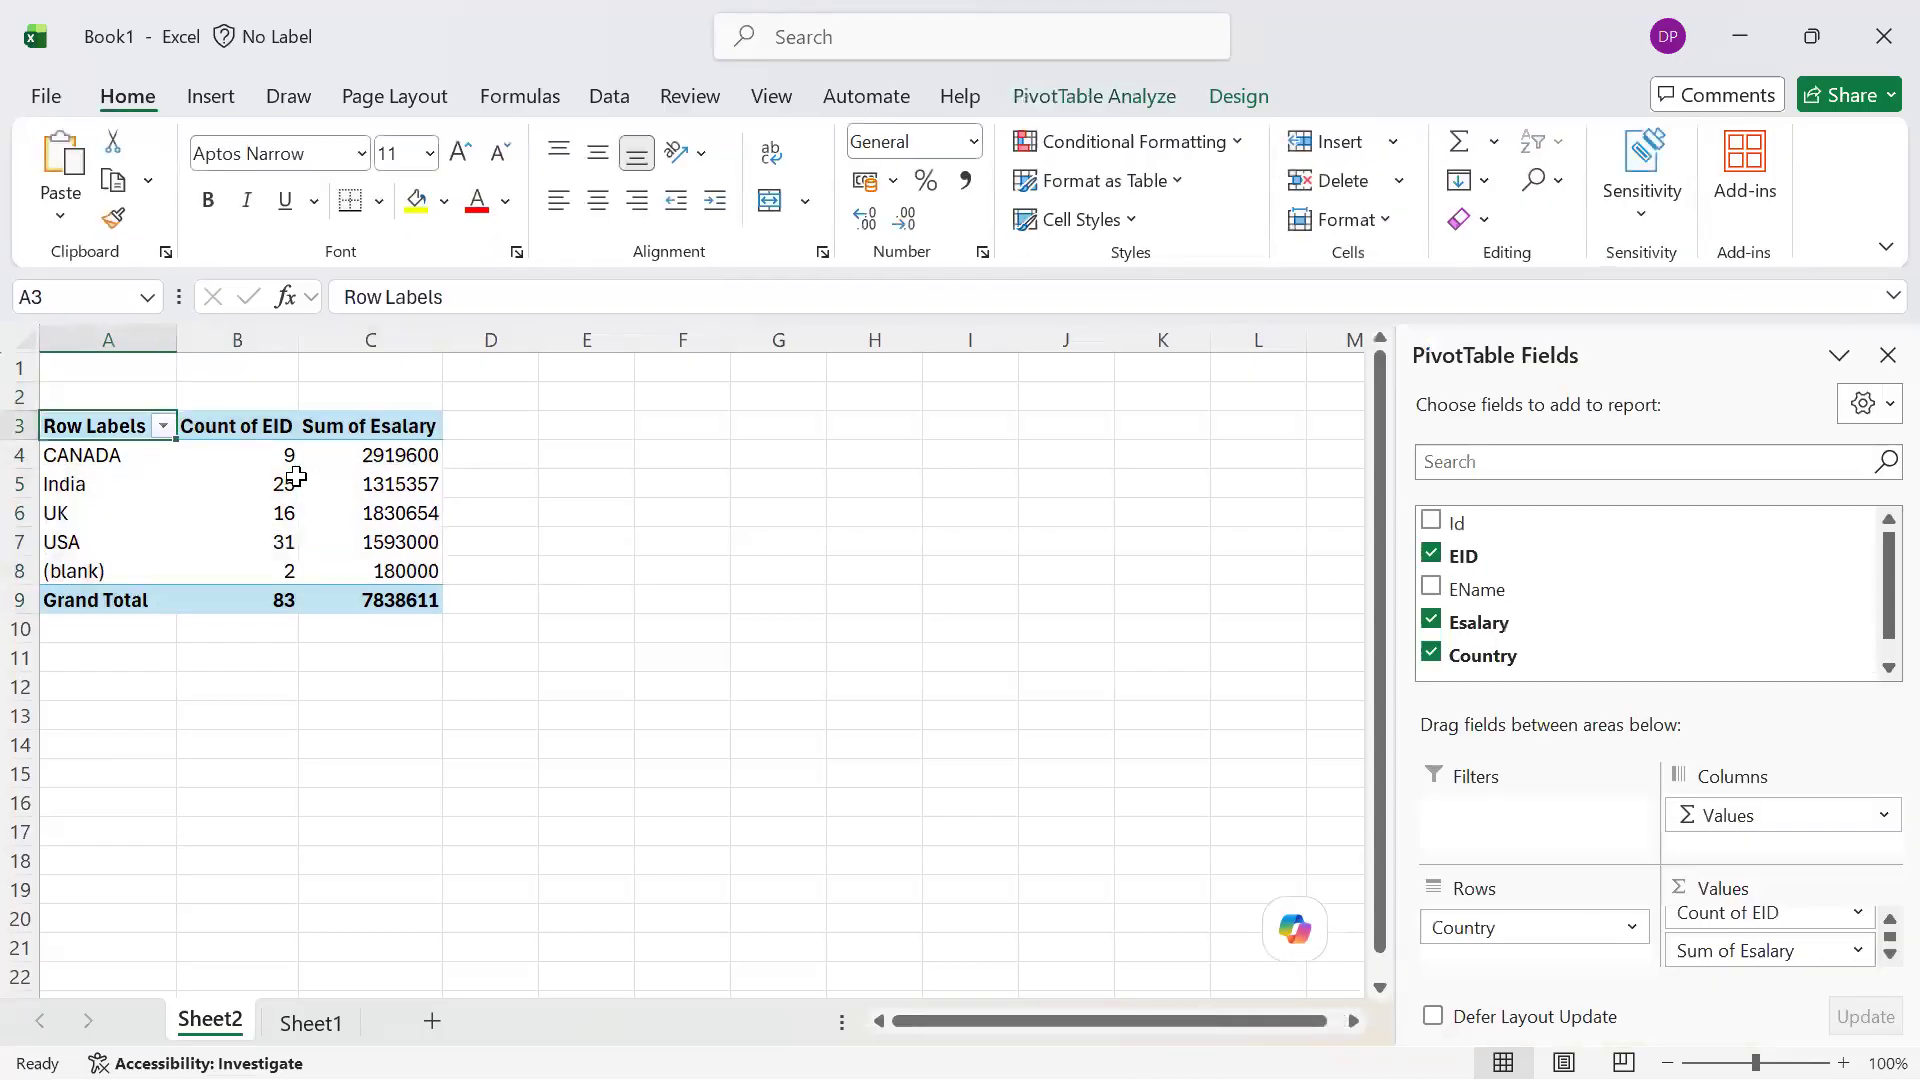
type("Country")
key("Return")
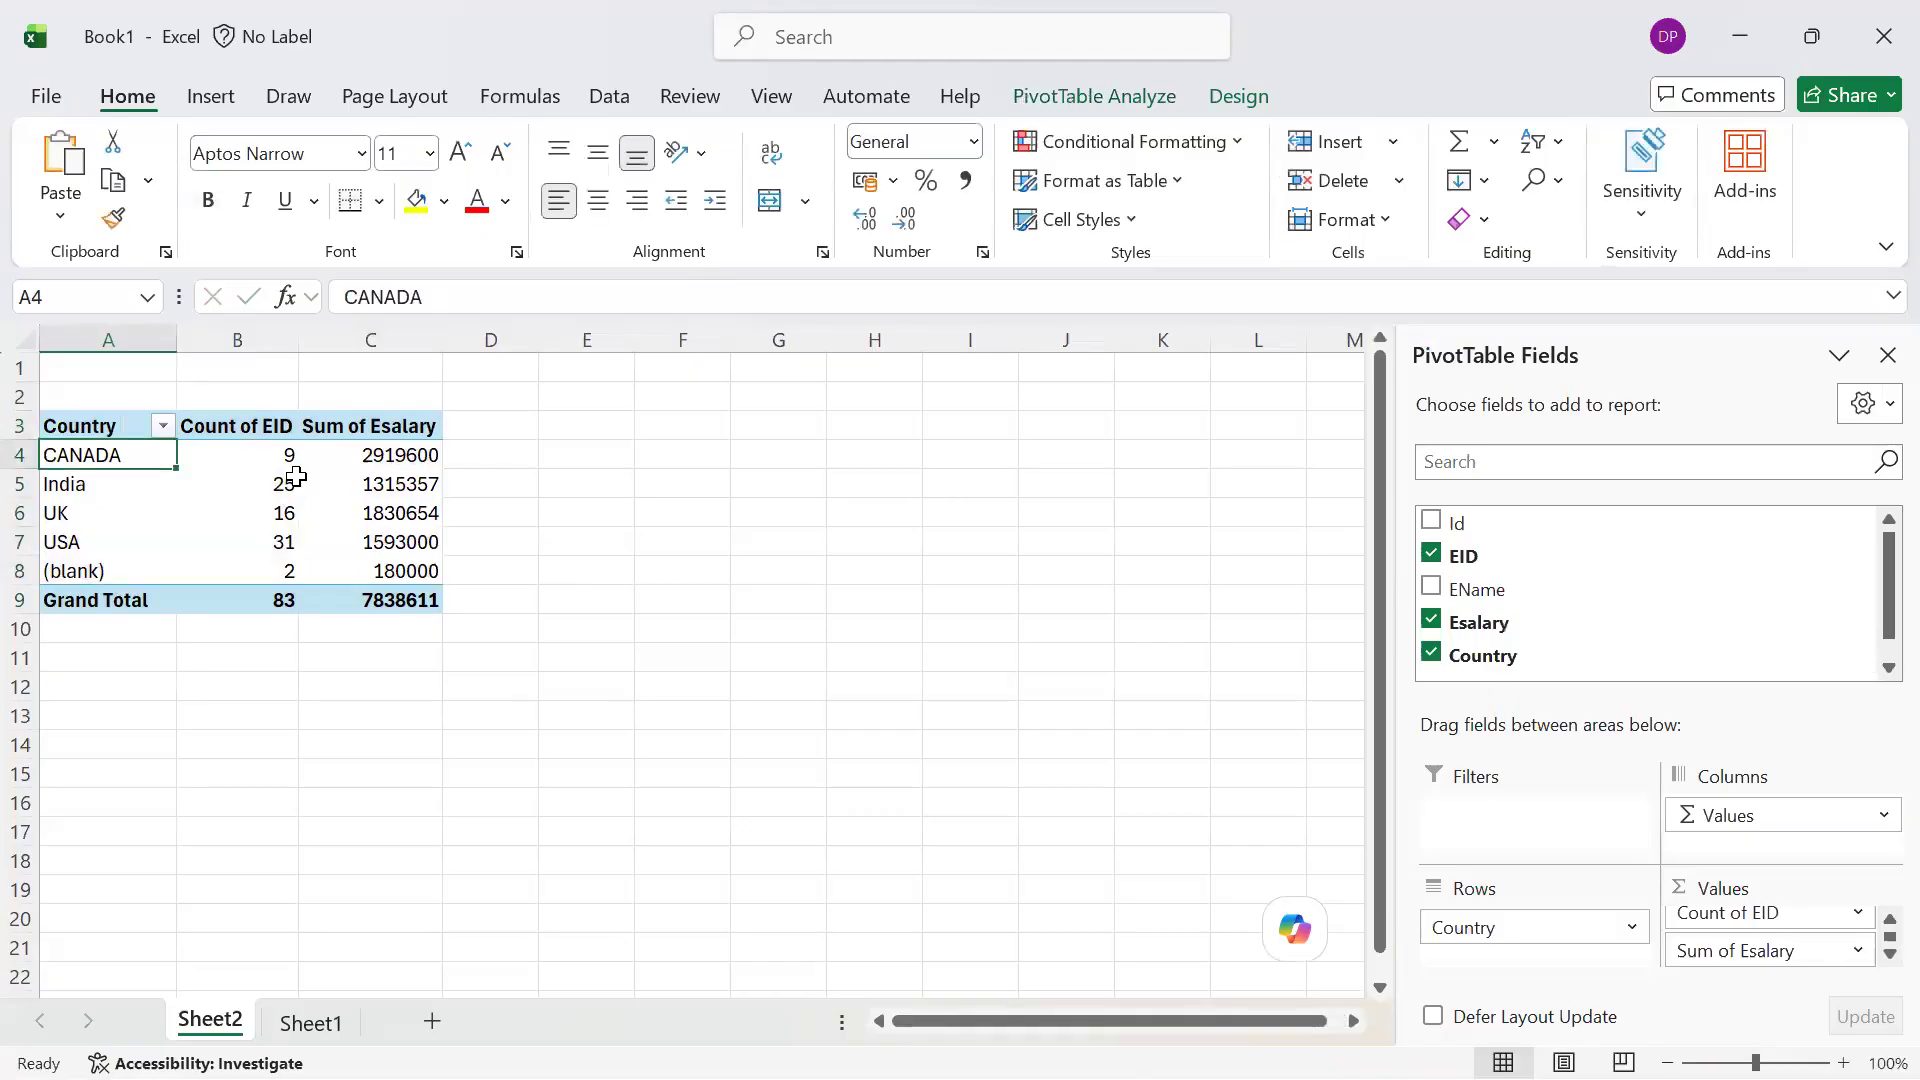
Apply all borders to the entire PivotTable range A3:C9 and collapse the selection to cell A3
key("Up")
key("Right")
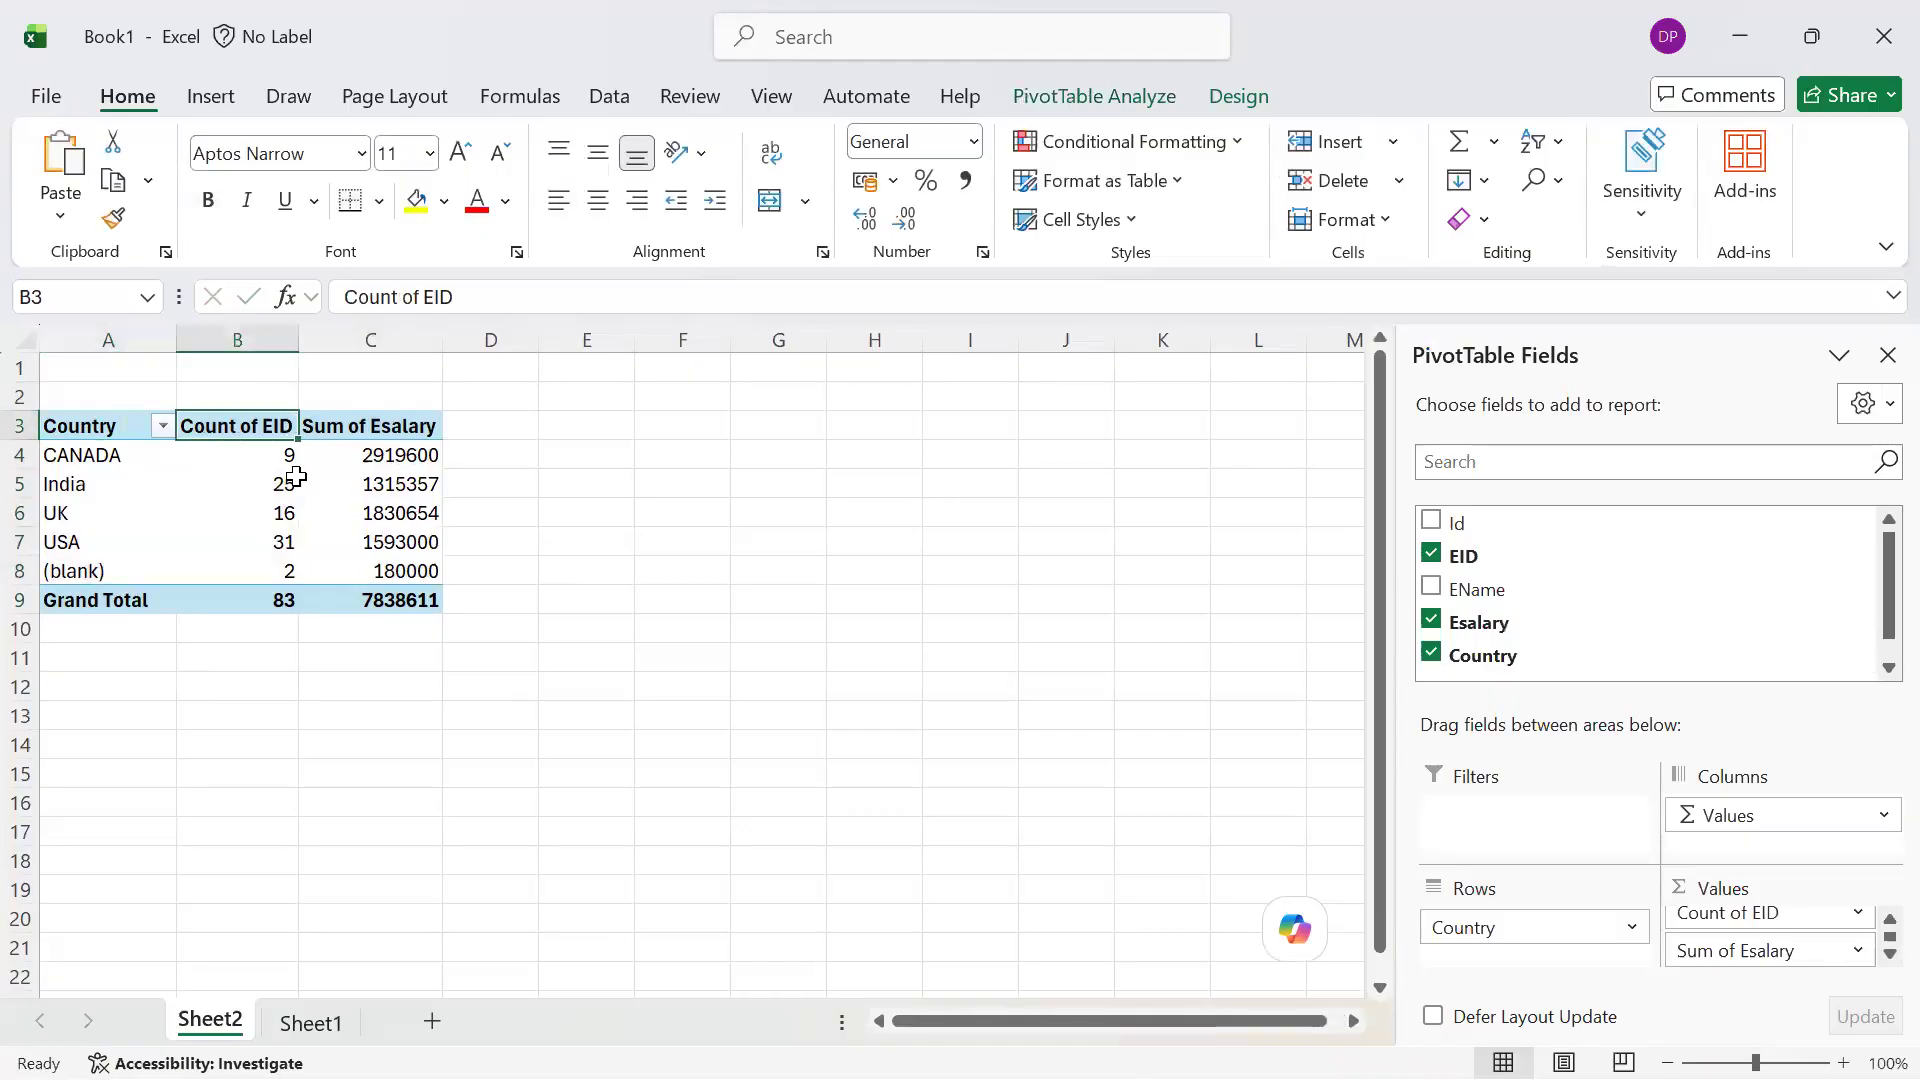
key("Right")
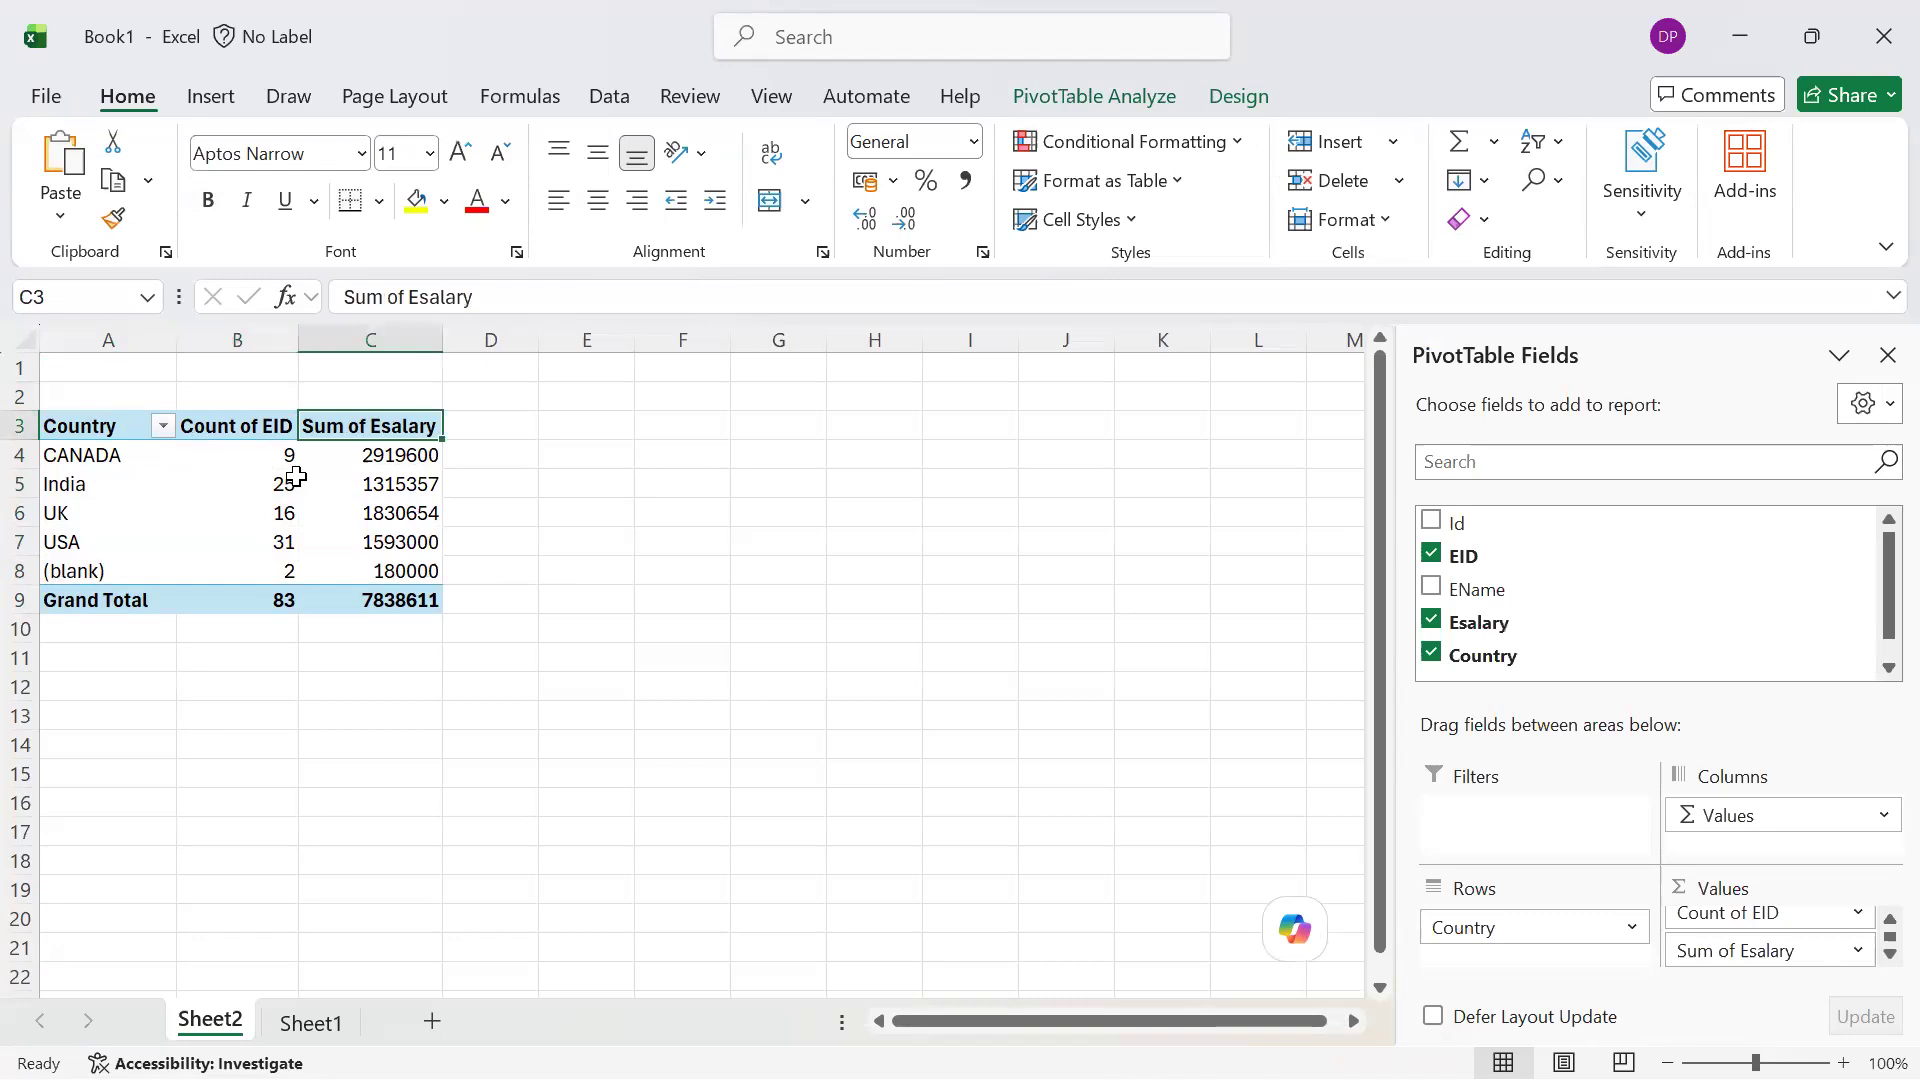
key("Left")
key("Left")
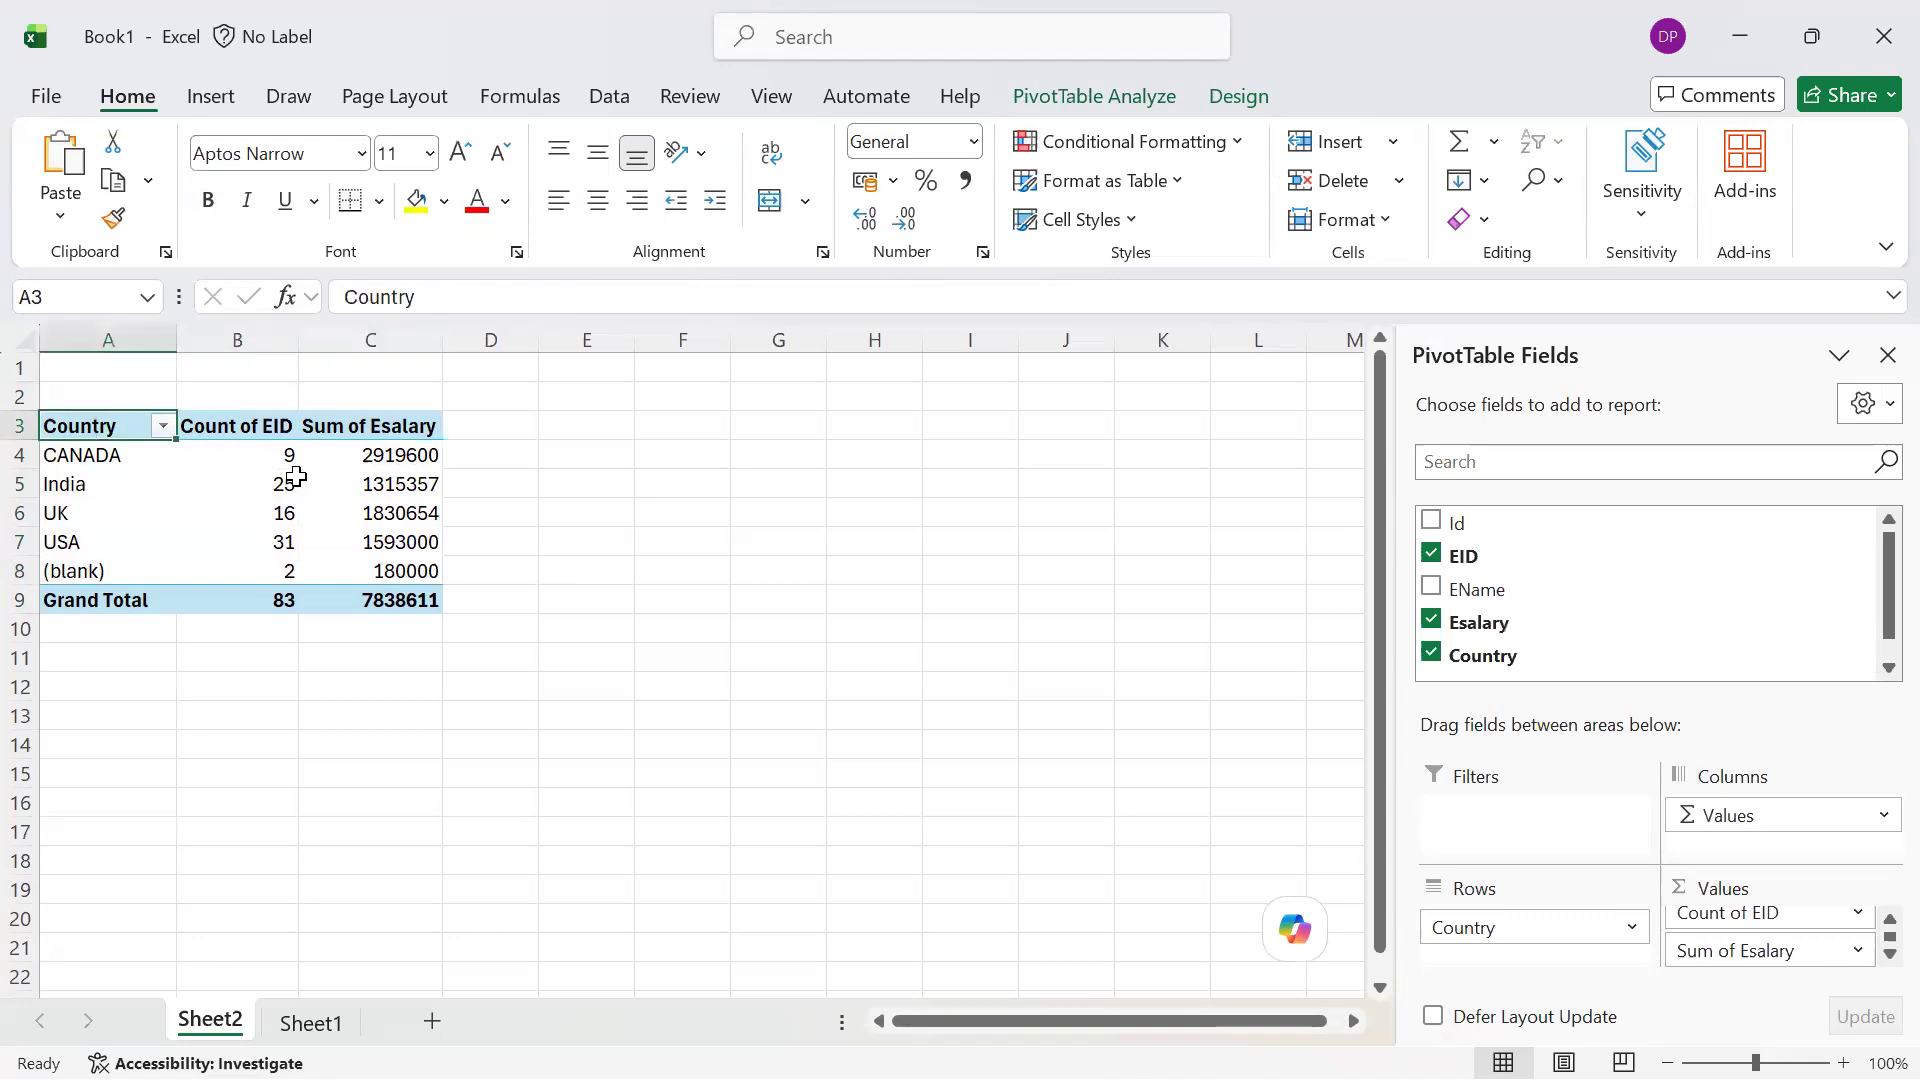
key("ctrl+shift+Right")
key("ctrl+shift+Down")
key("alt+h")
key("b")
key("a")
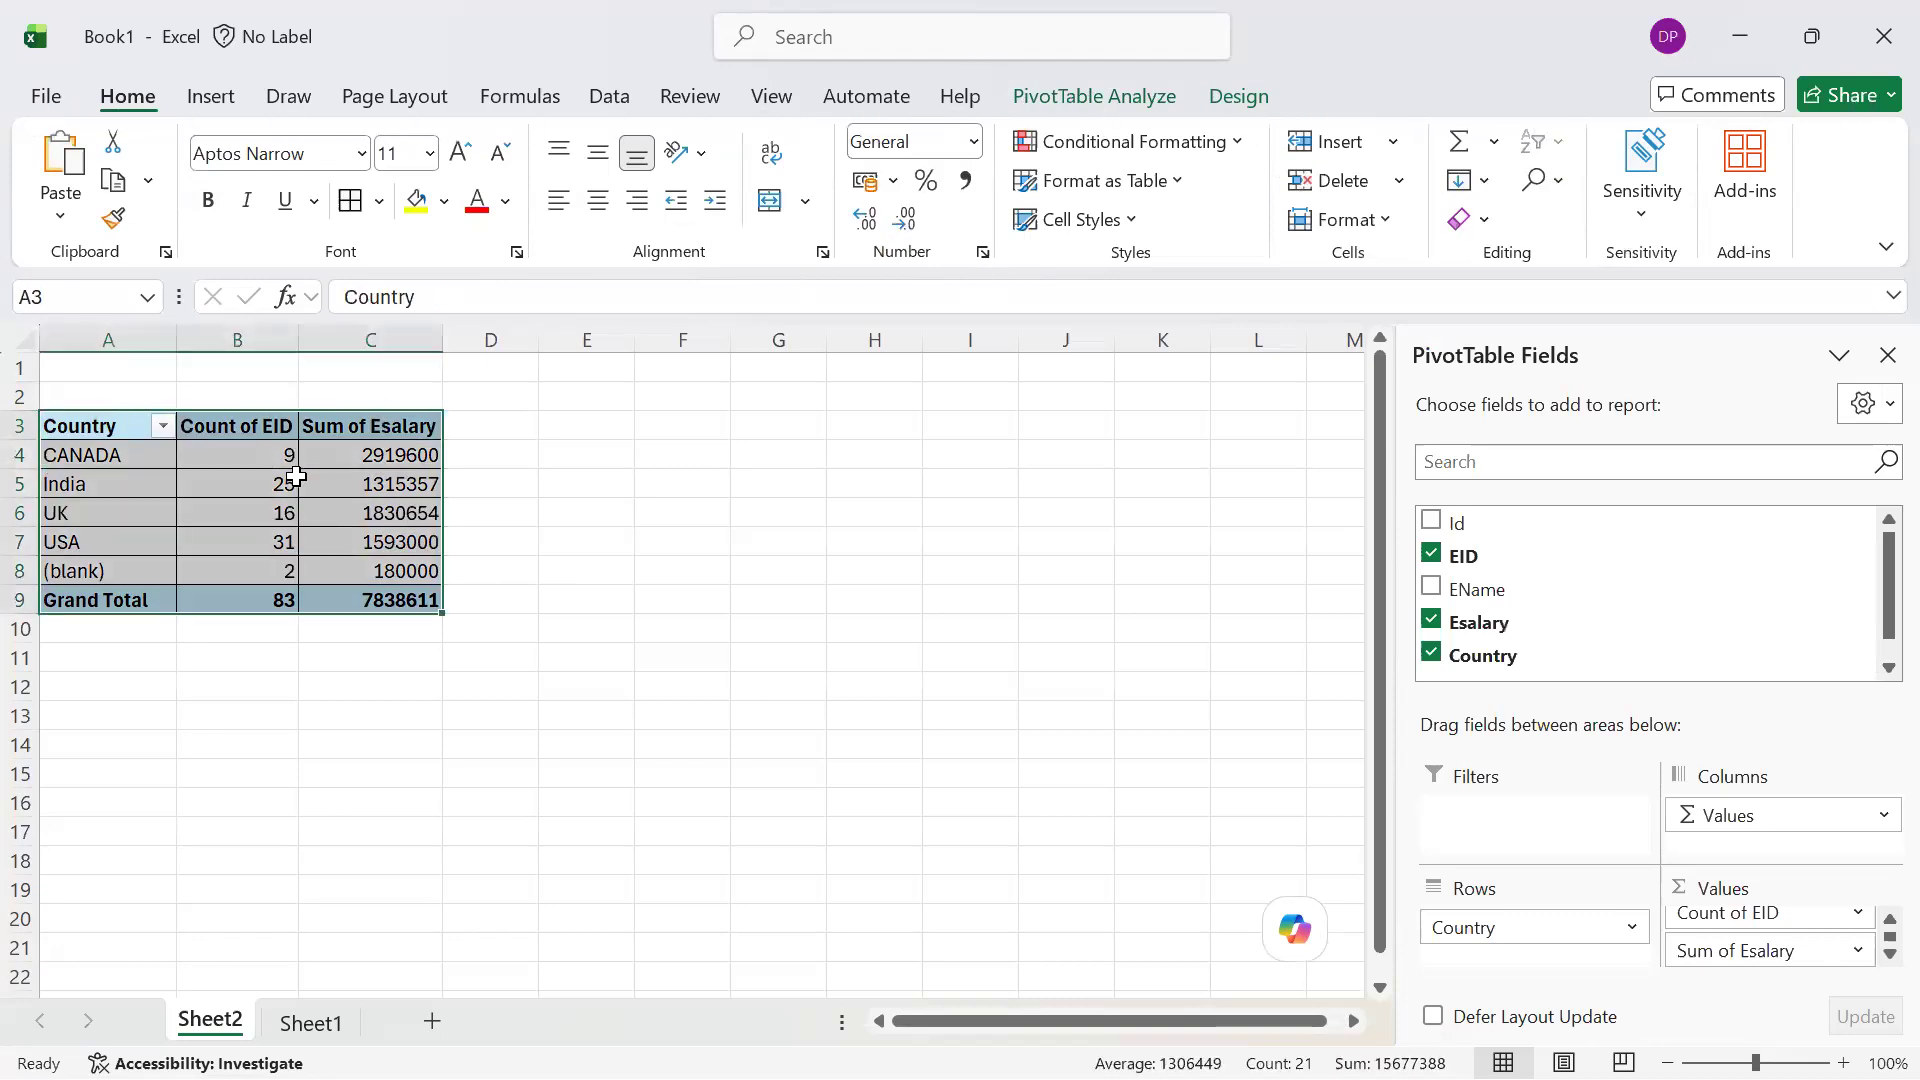
key("shift+BackSpace")
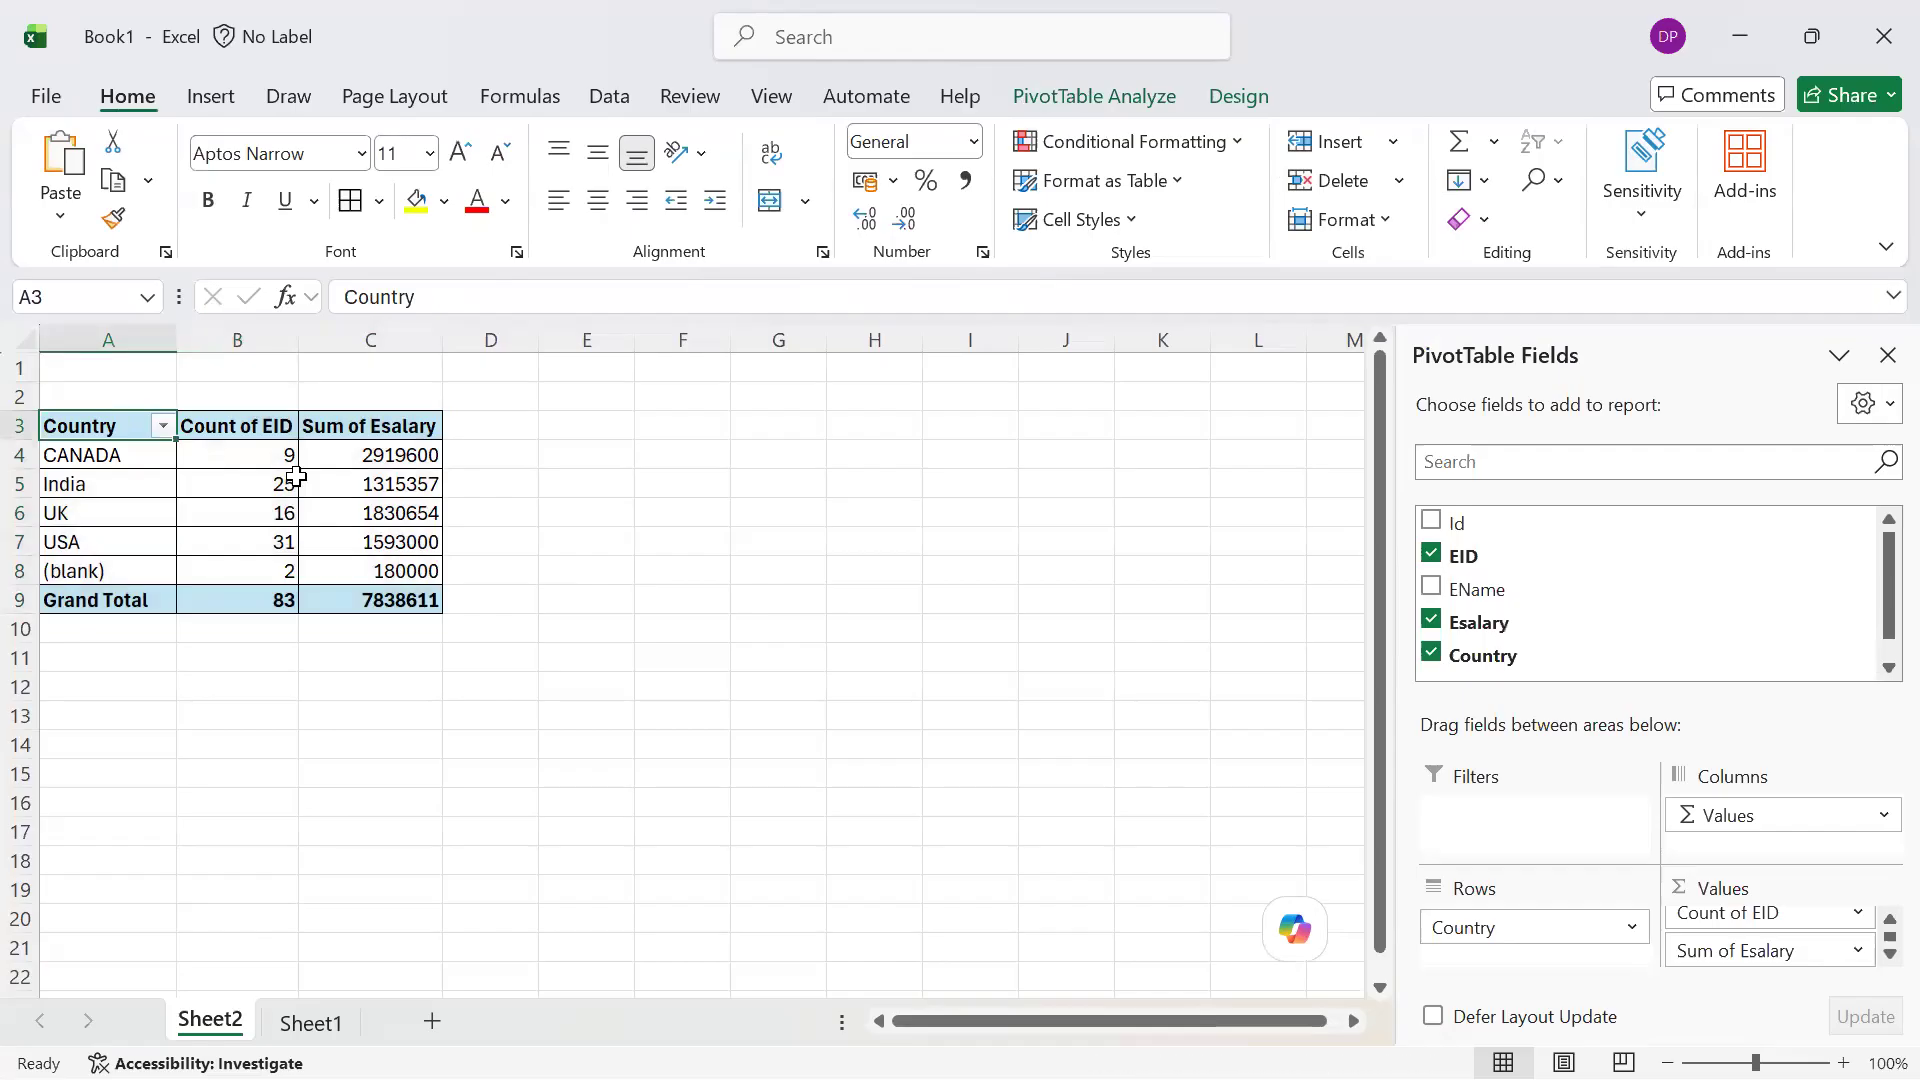
Insert a 2-D pie PivotChart from the whole PivotTable and move it beside the table, clear of its cells
key("ctrl+shift+Right")
key("ctrl+shift+Down")
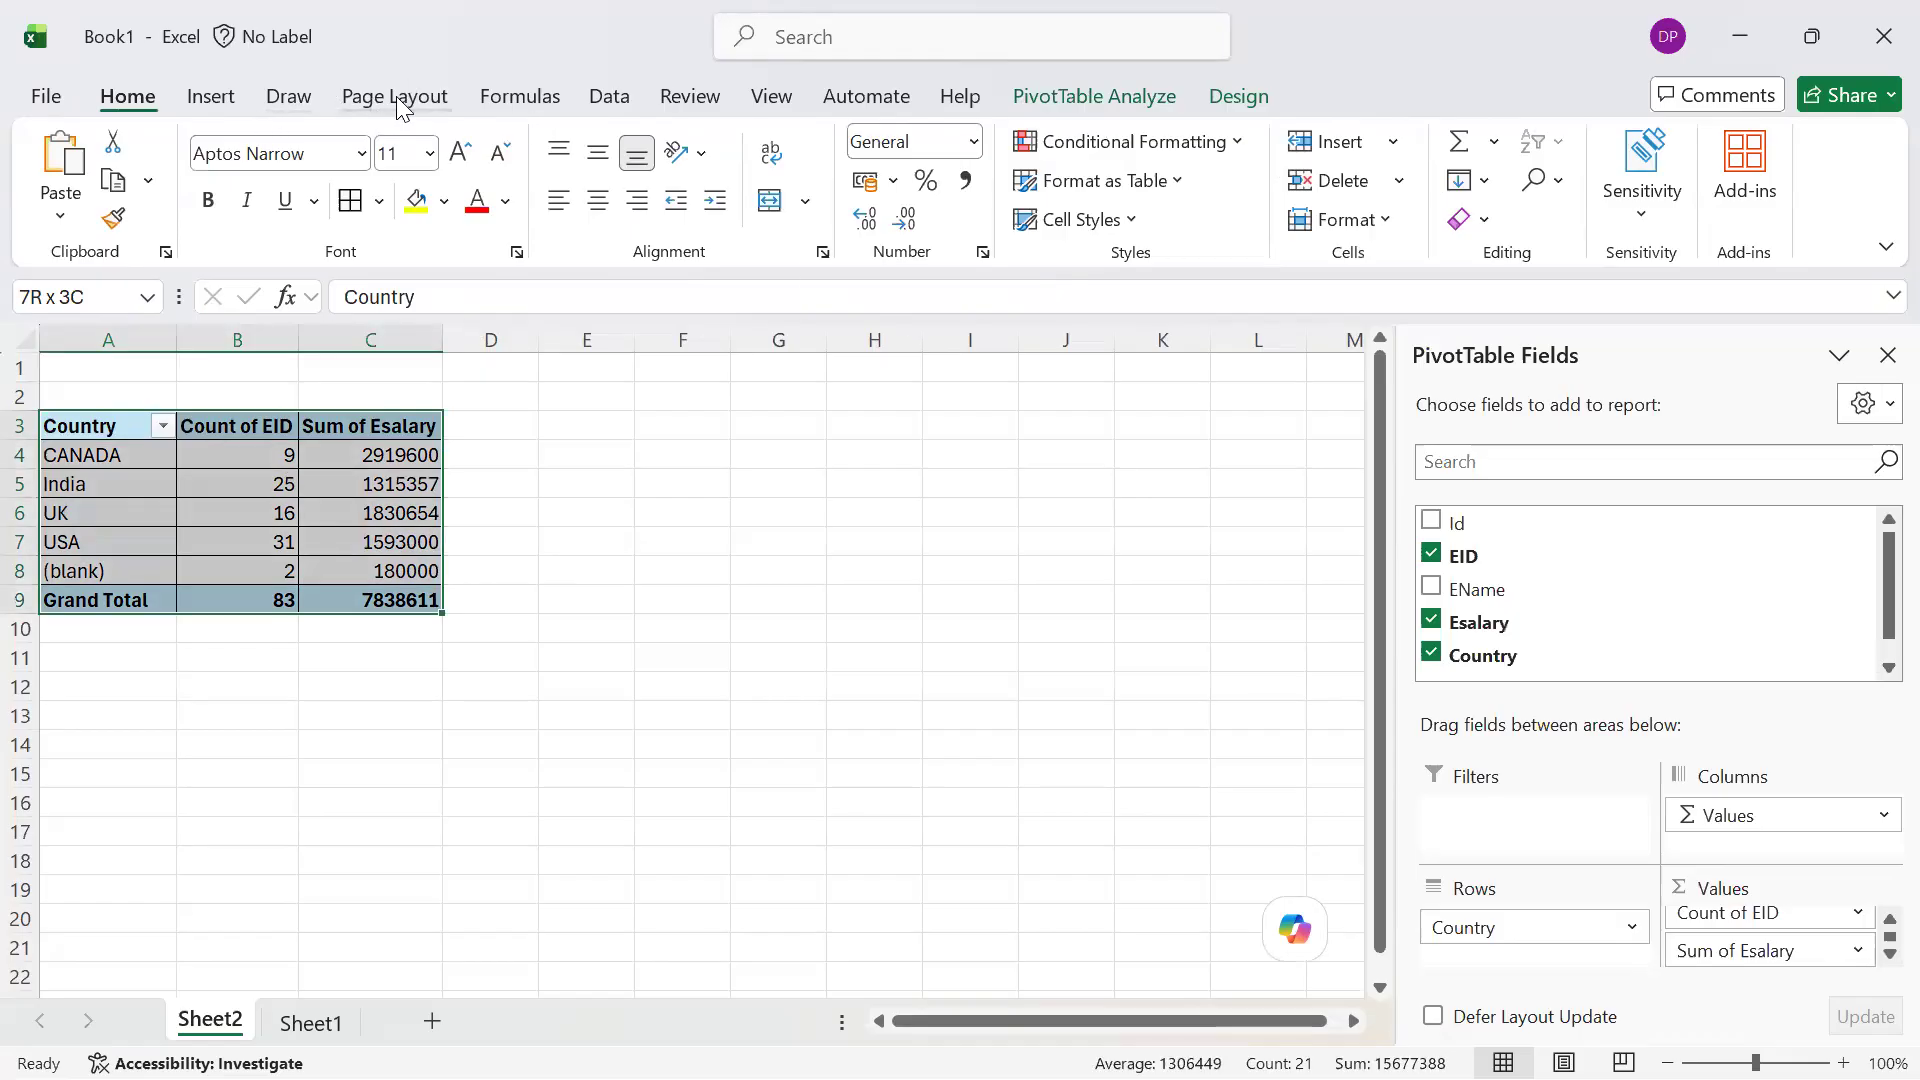
left_click(208, 106)
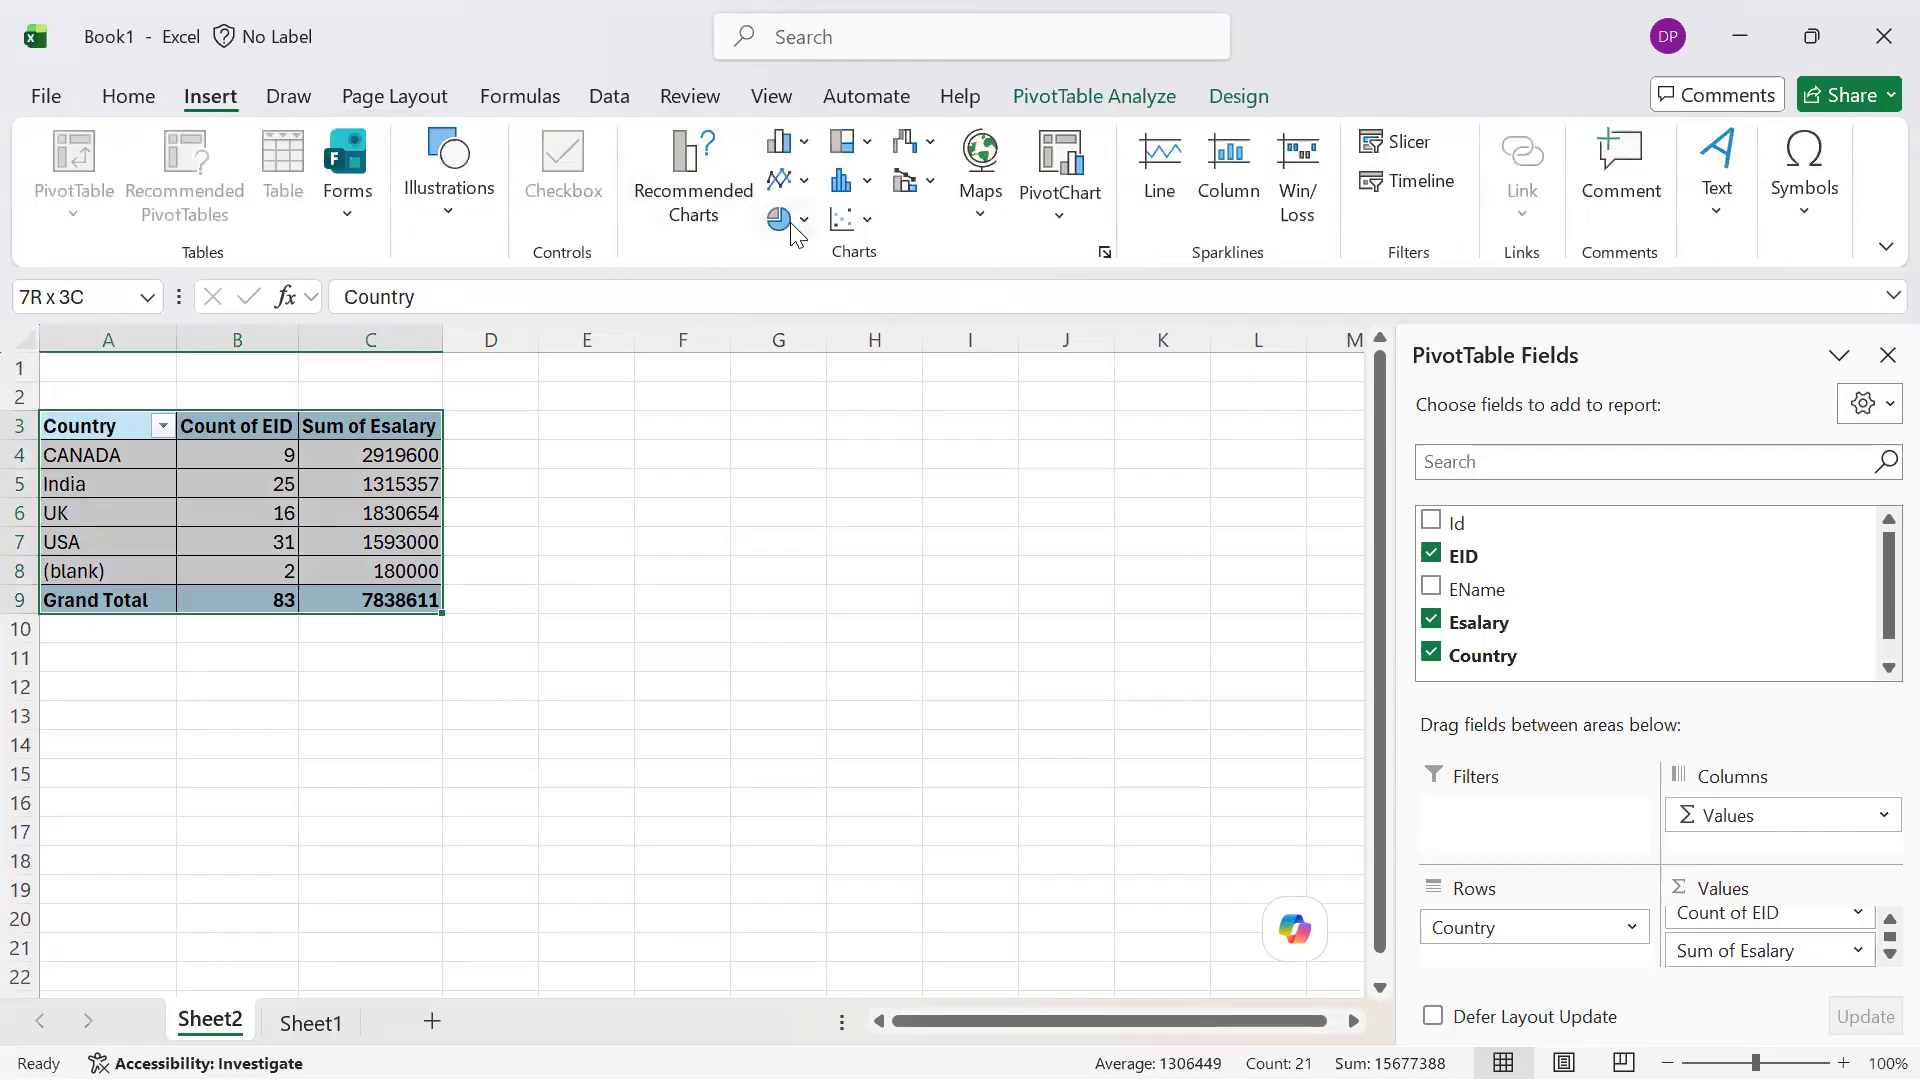
left_click(783, 220)
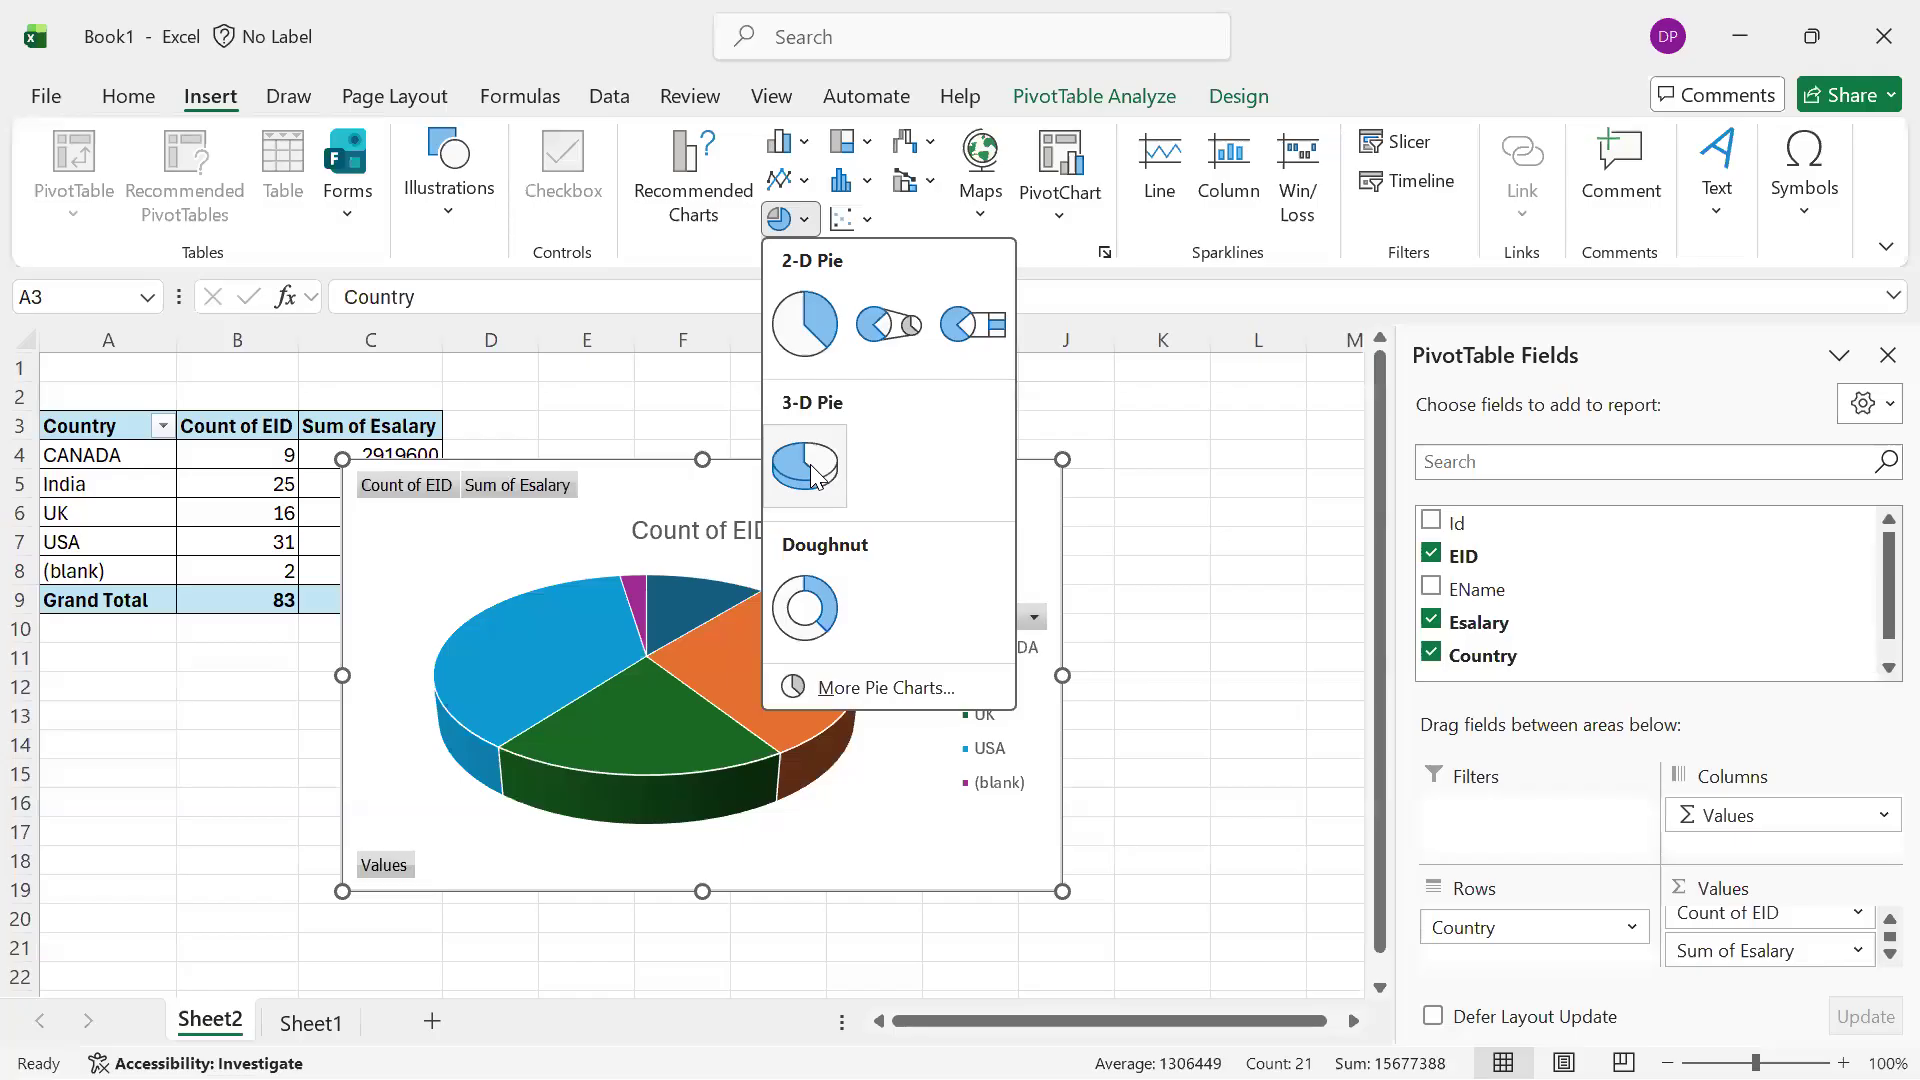
left_click(800, 324)
left_click_drag(1067, 557, 937, 759)
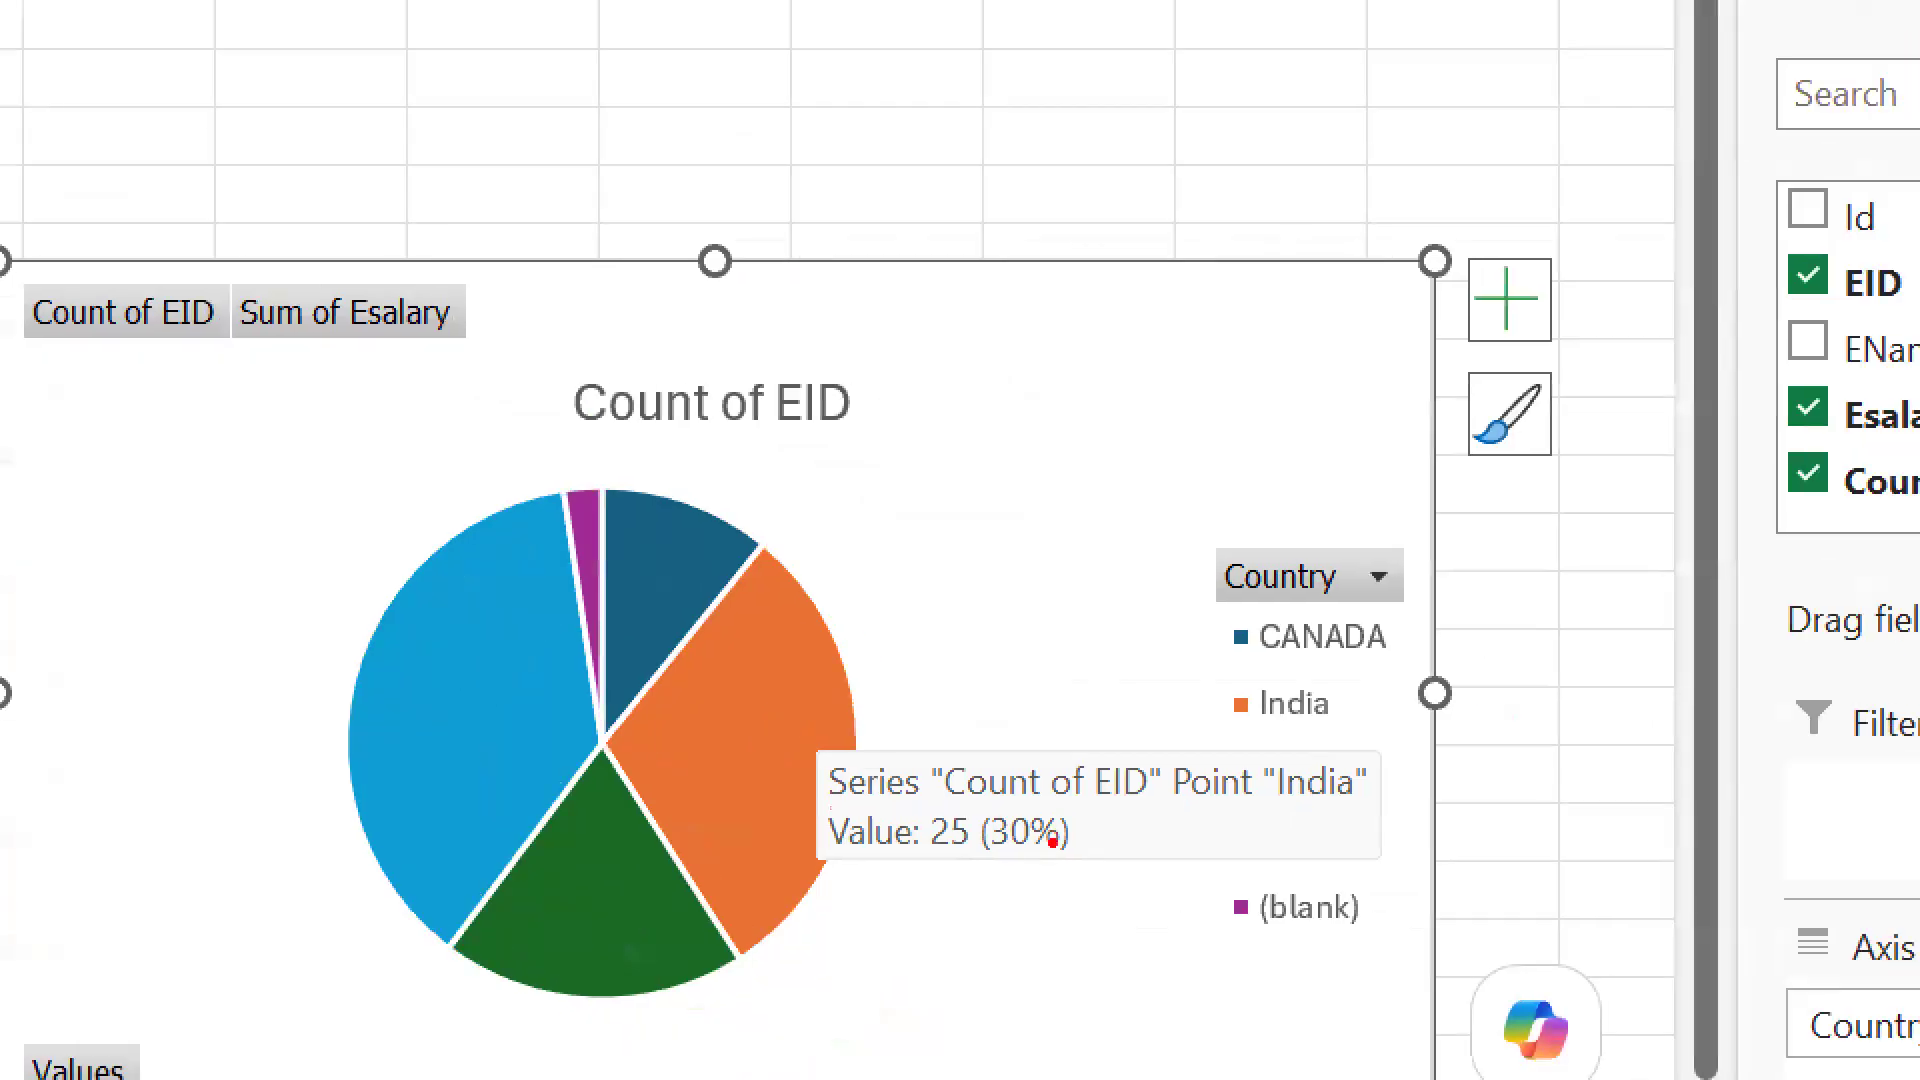
mouse_move(1013, 722)
left_mouse_down()
mouse_move(750, 837)
mouse_move(1125, 665)
mouse_move(937, 685)
left_mouse_up()
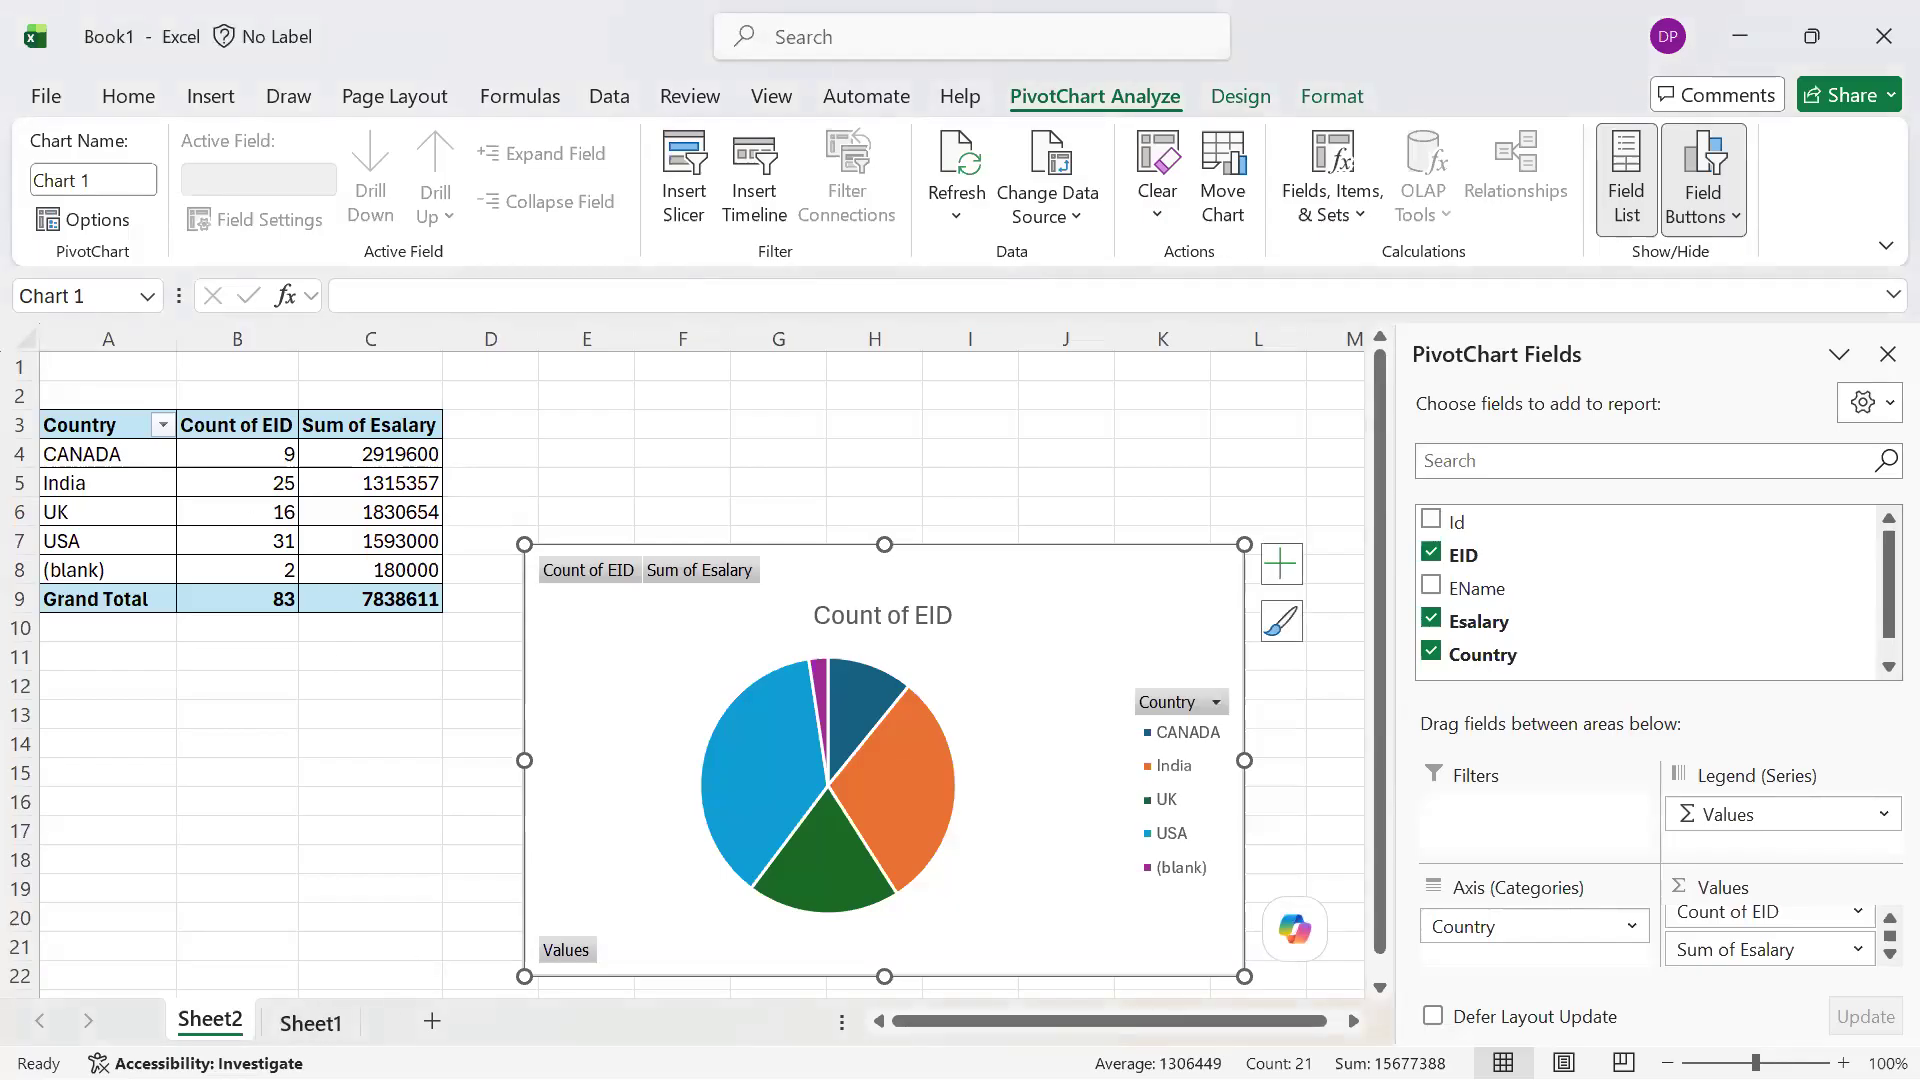
Show the data on Sheet1, switch to Notepad, and highlight the opening lines of products.parquet
left_click(311, 1022)
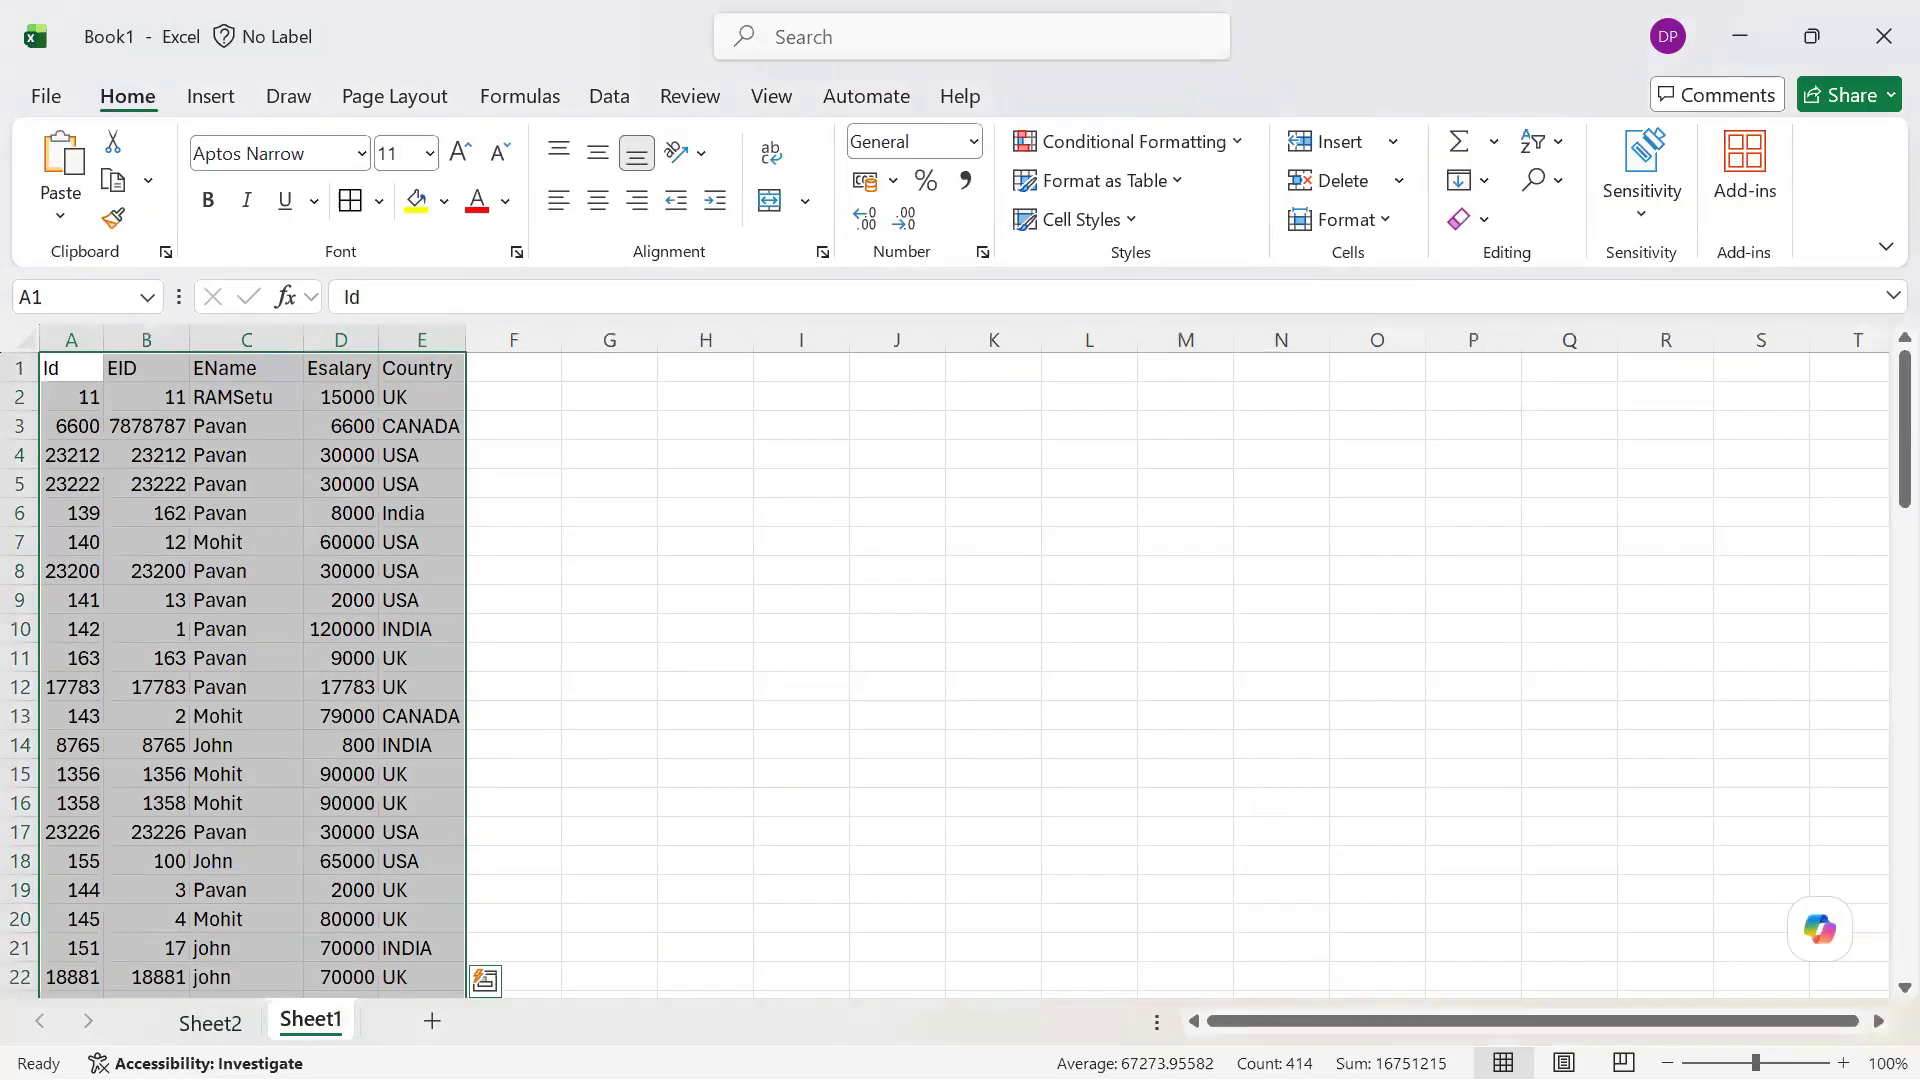
key("alt+Tab")
key("Tab")
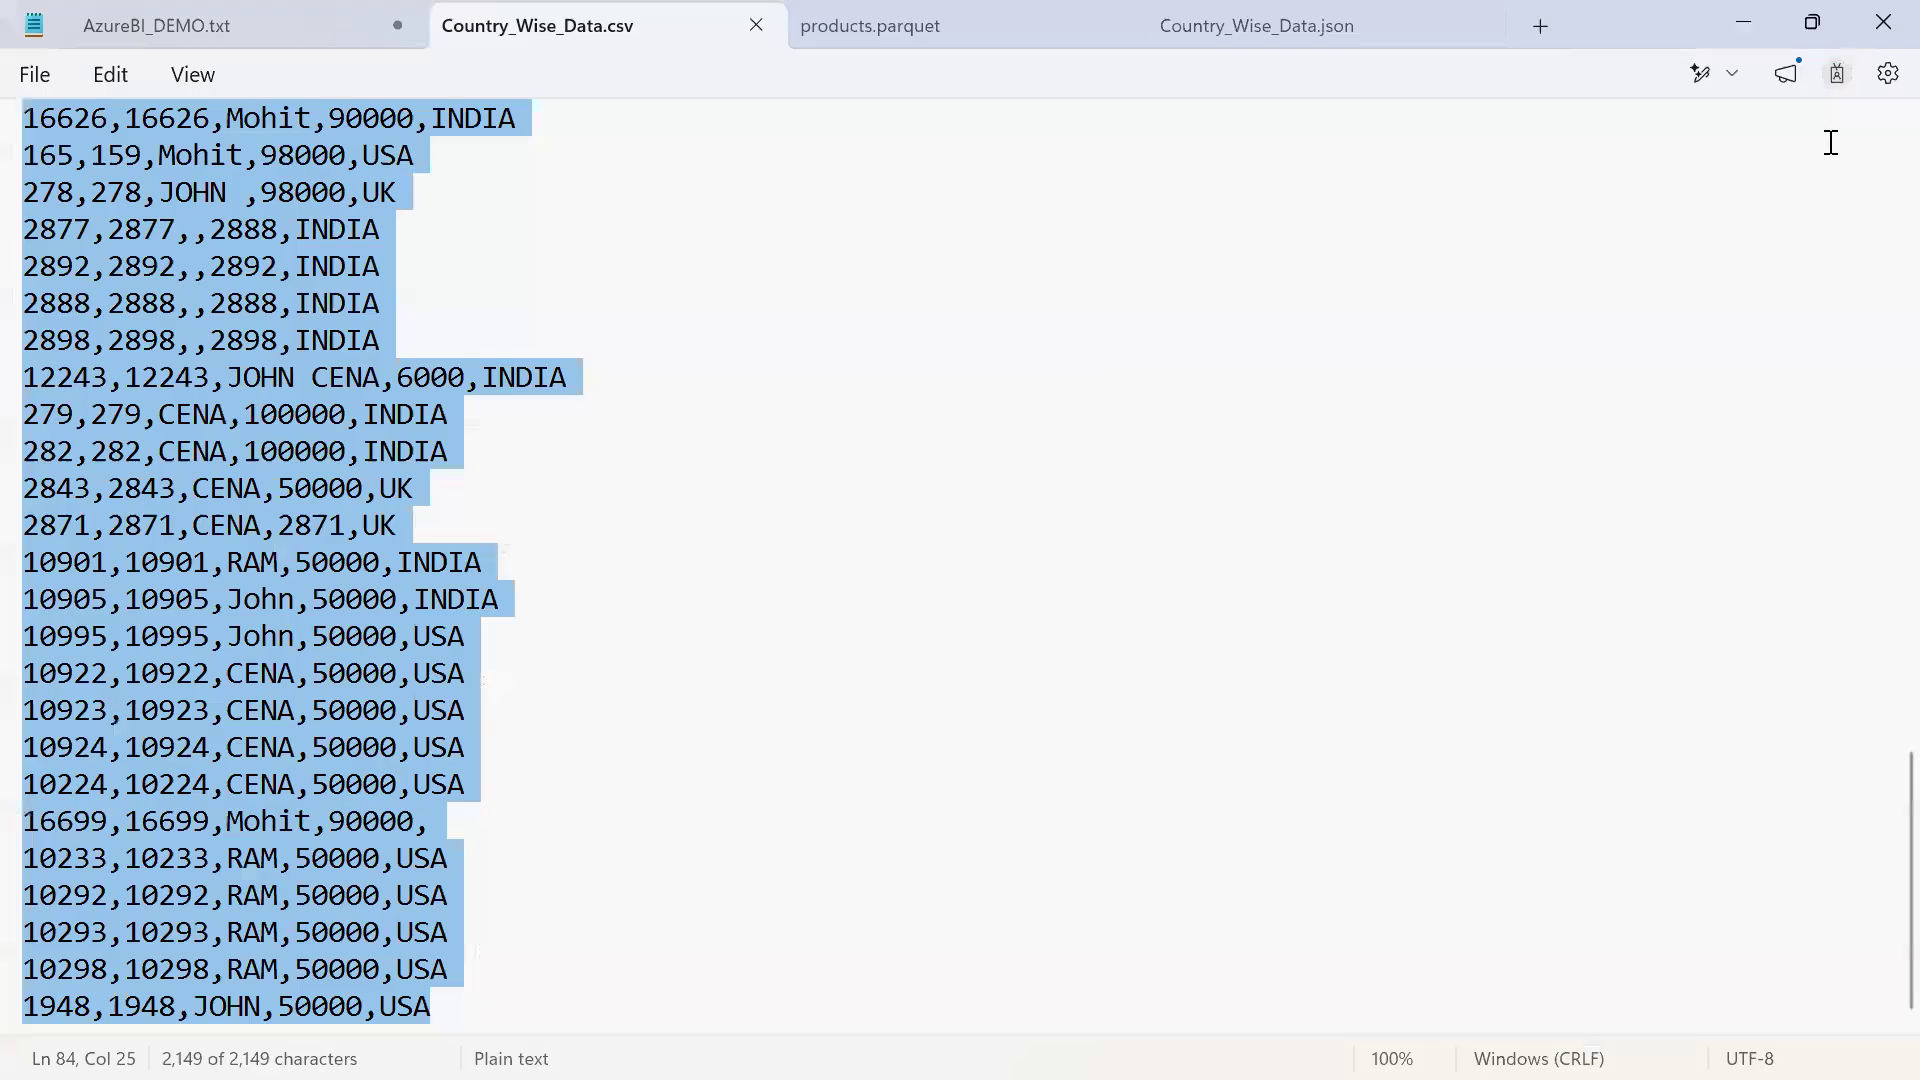
key("ctrl+Tab")
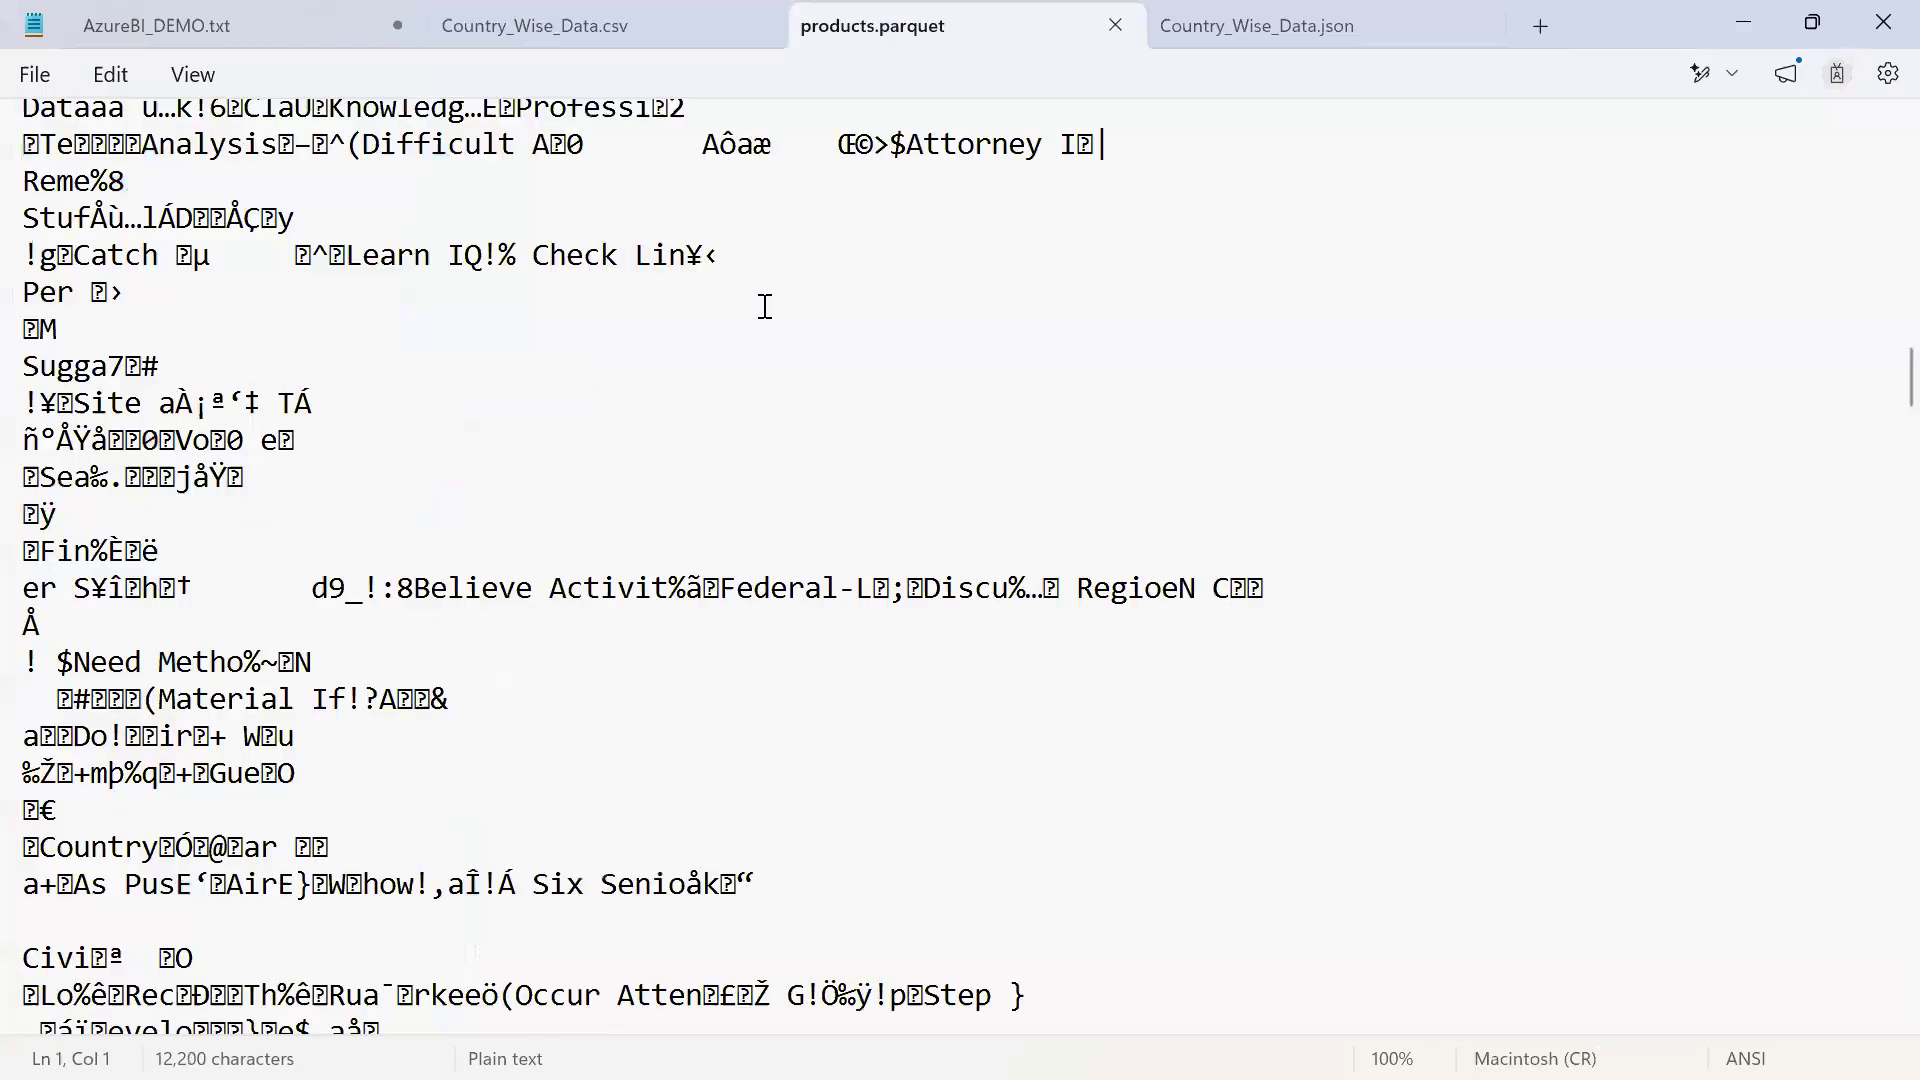
scroll(283, 213, "up", 1)
scroll(283, 213, "up", 20)
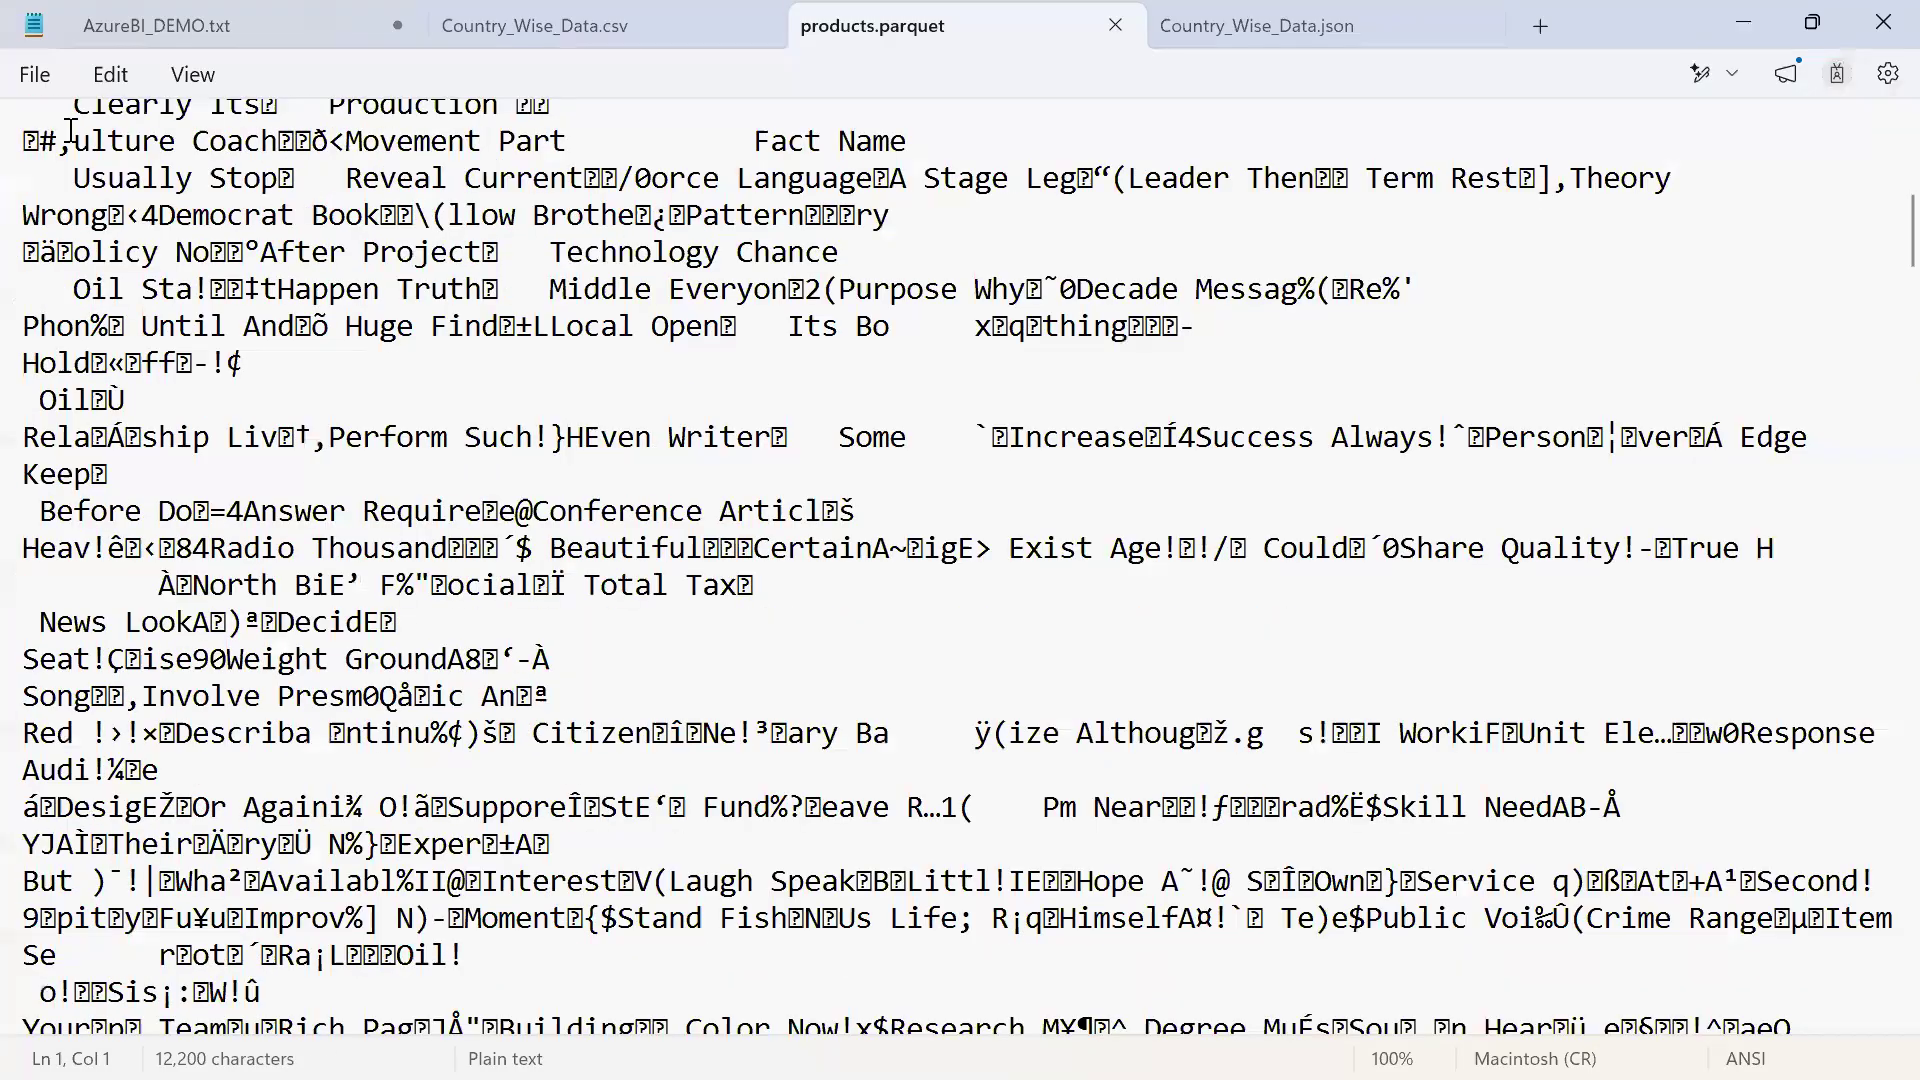
left_click_drag(55, 142, 838, 850)
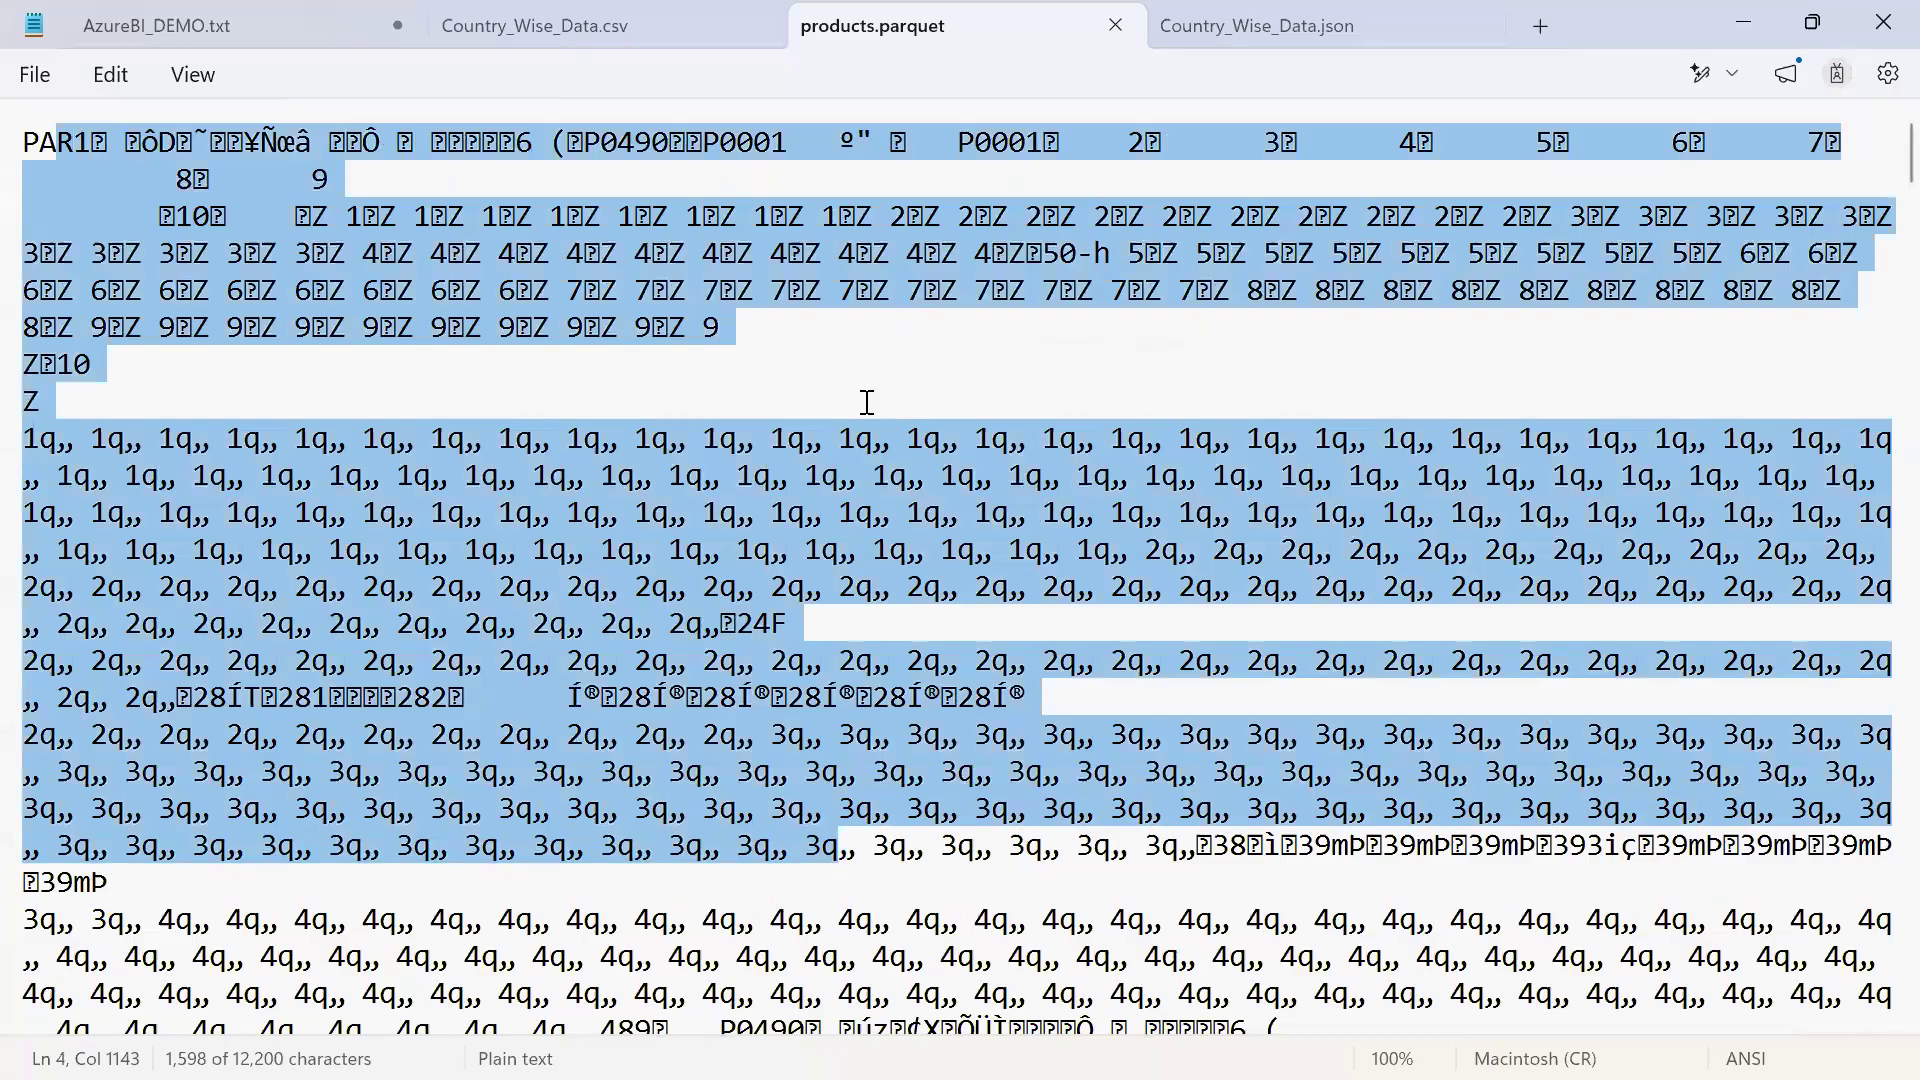
Look through the records in Country_Wise_Data.json and return to Country_Wise_Data.csv
left_click(1244, 28)
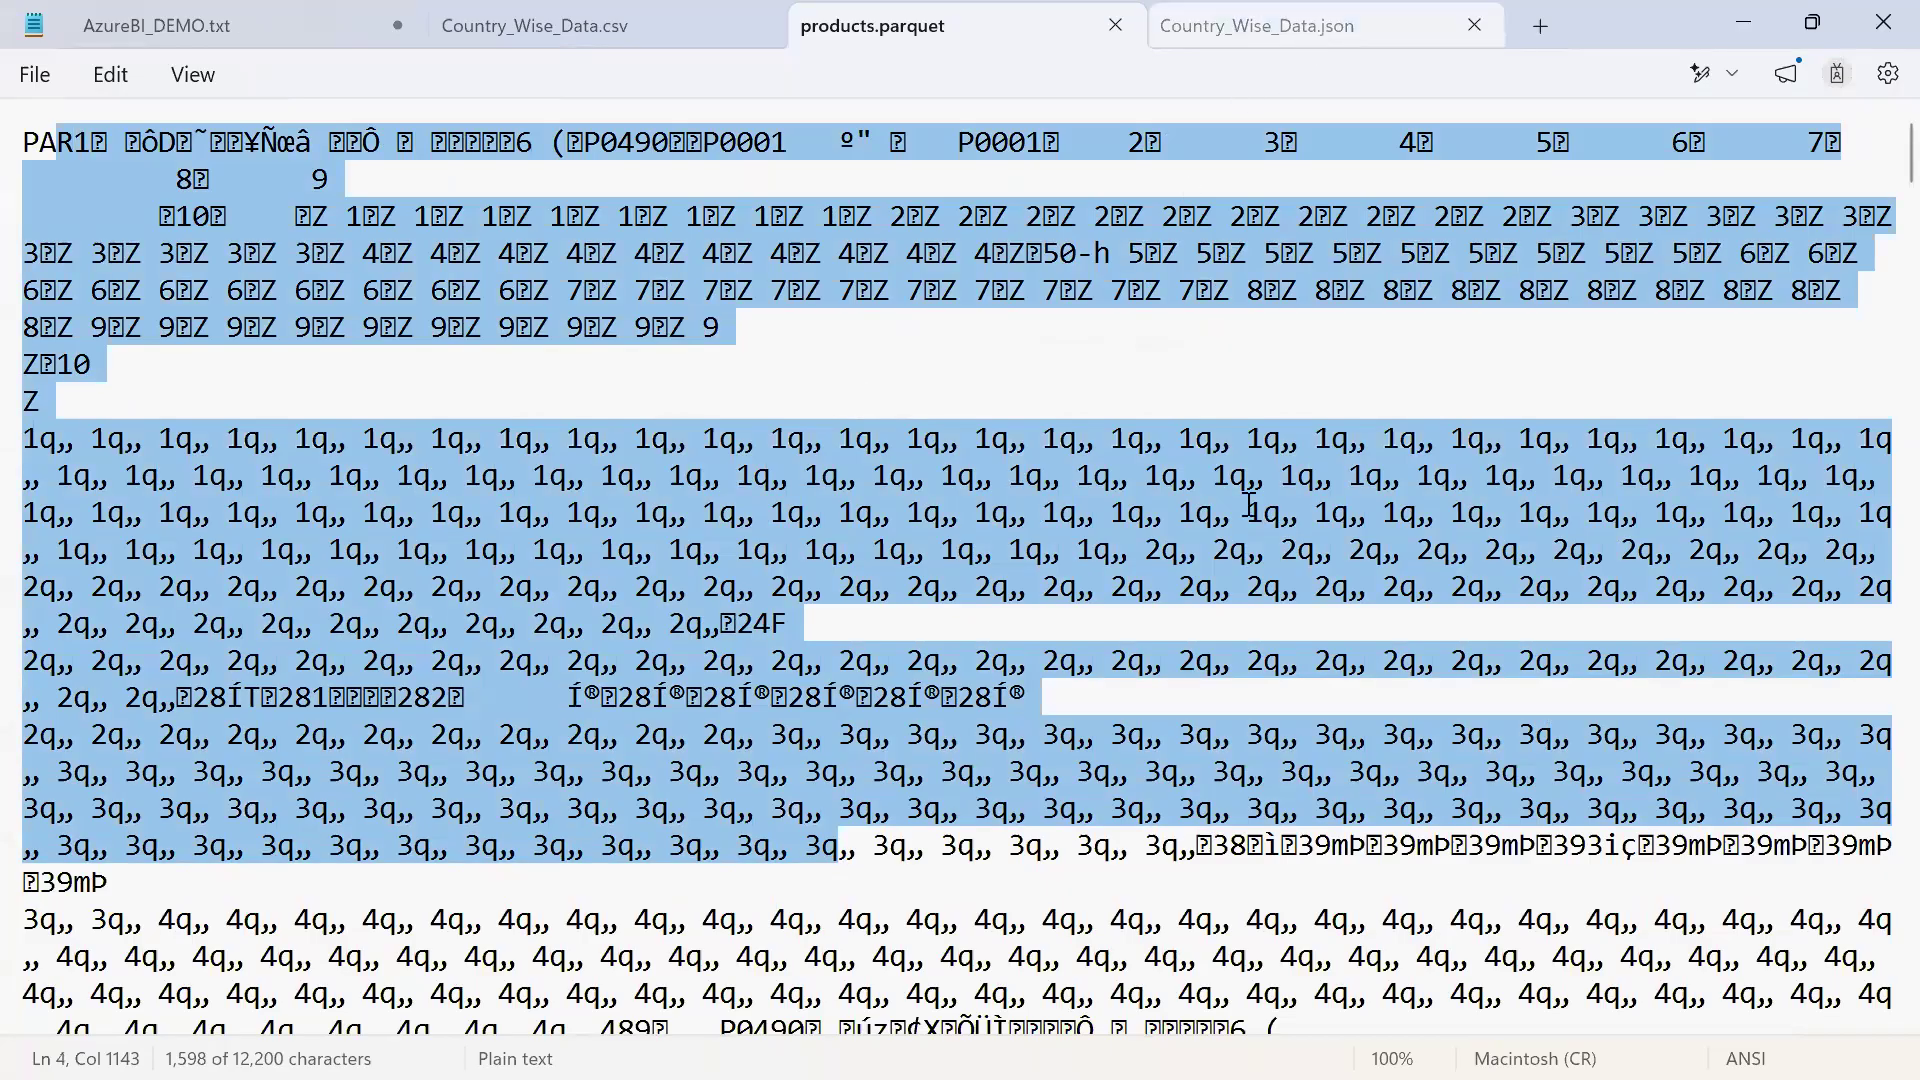
scroll(1248, 505, "down", 5)
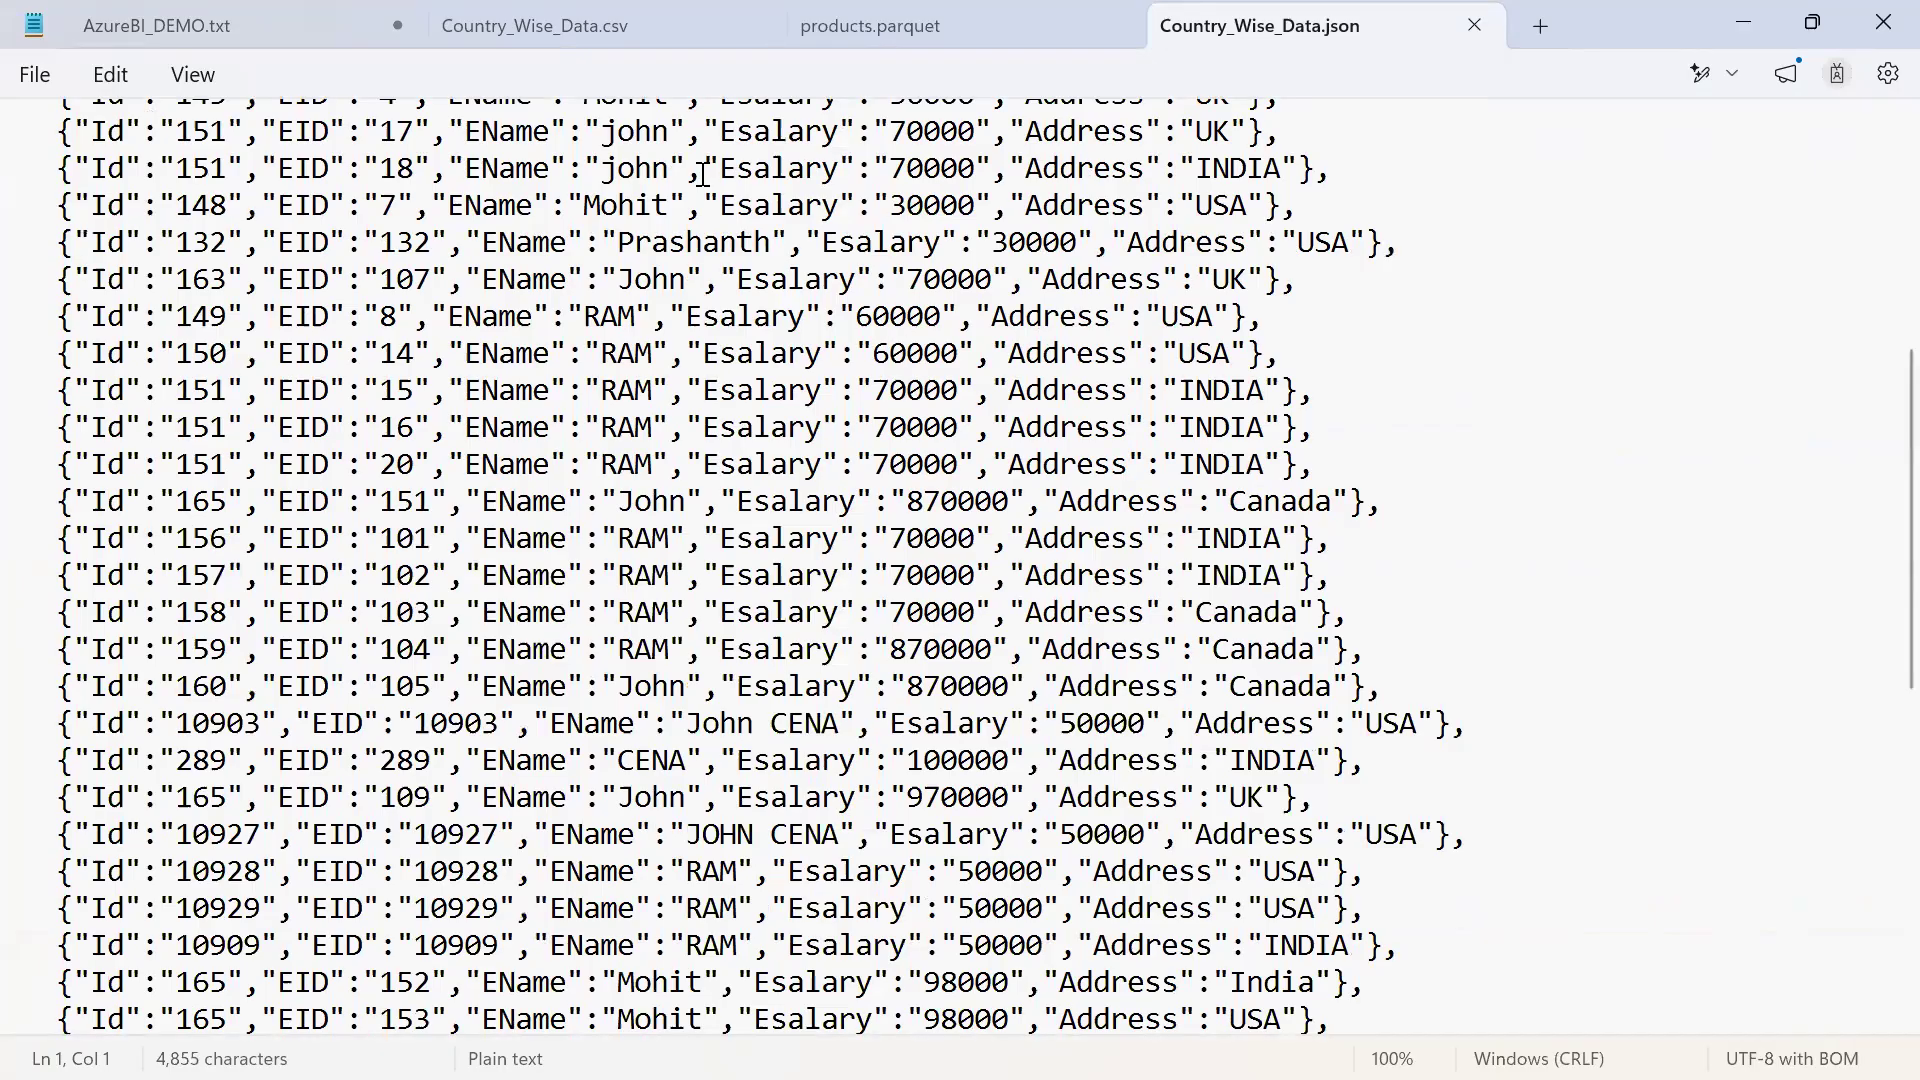
left_click(666, 32)
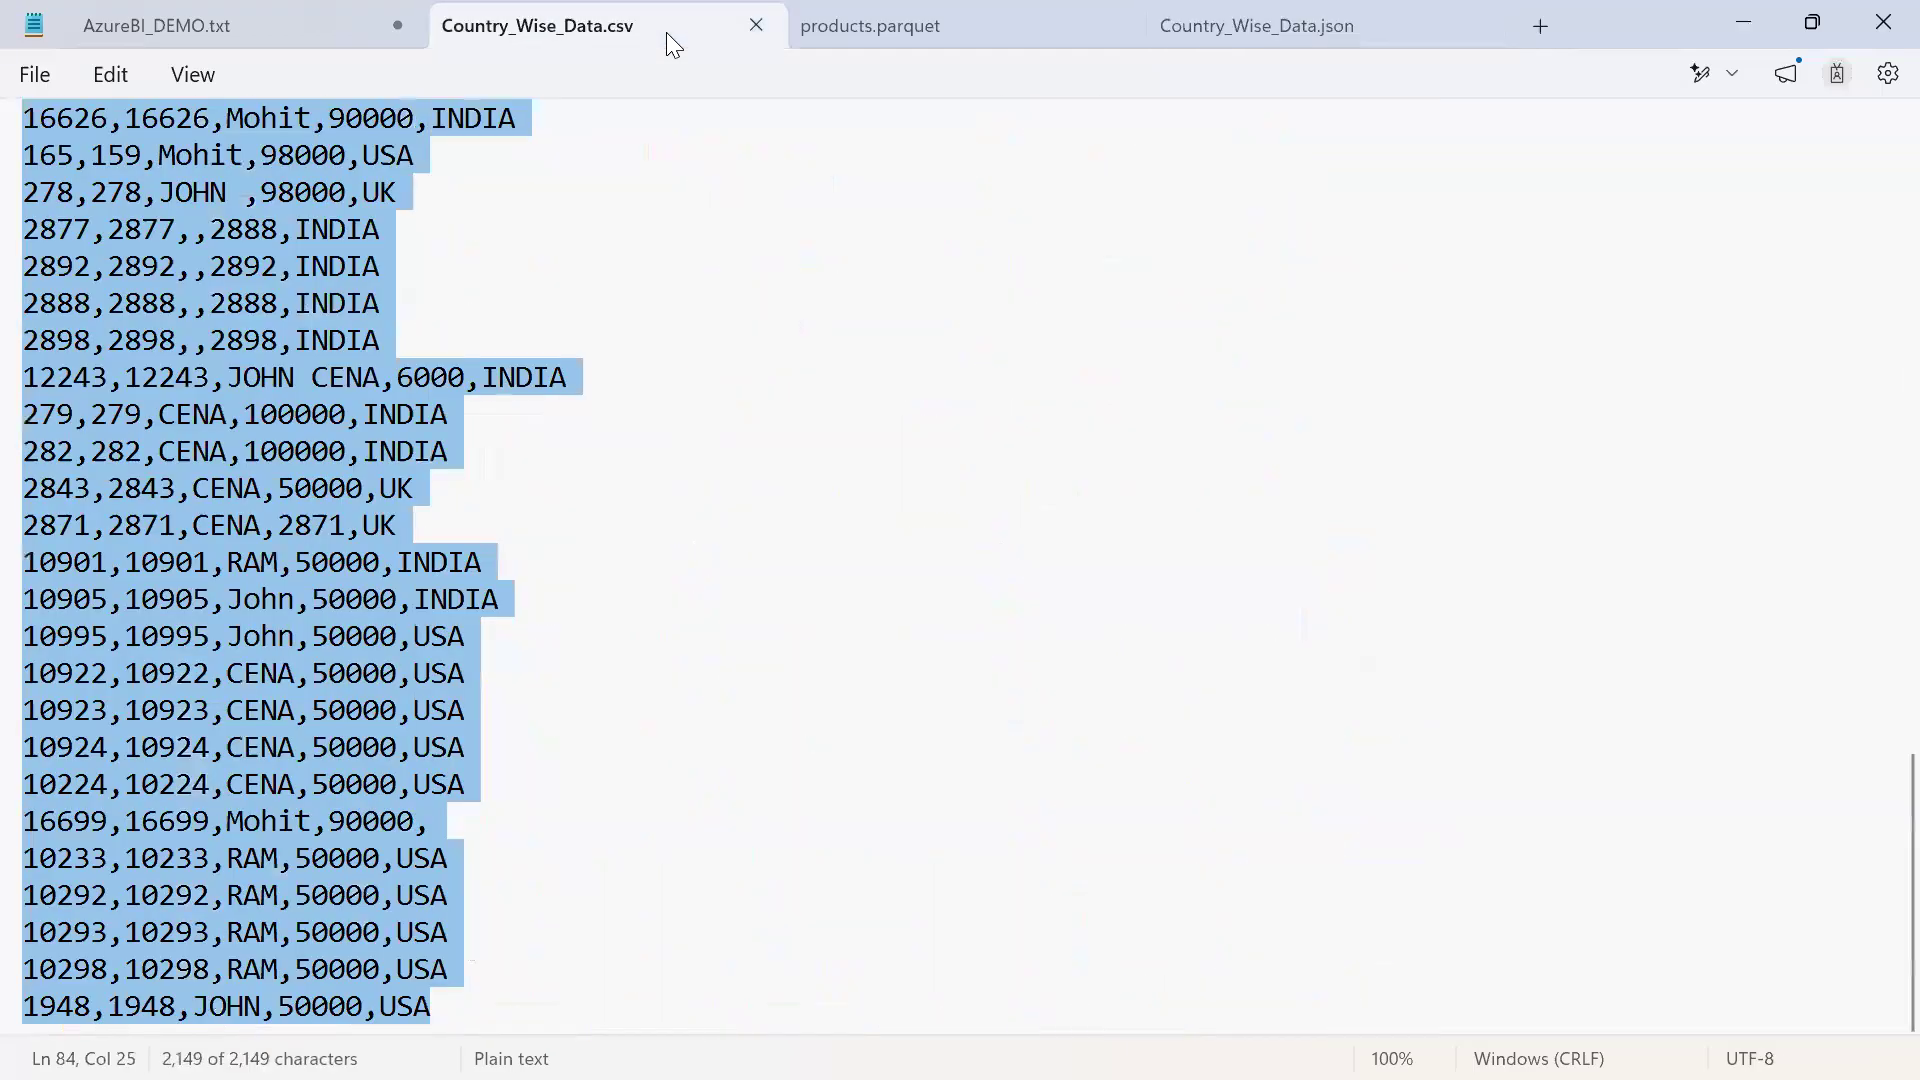
Switch to the Excel workbook and go to the very last worksheet row in column A of Sheet1
key("alt+Tab")
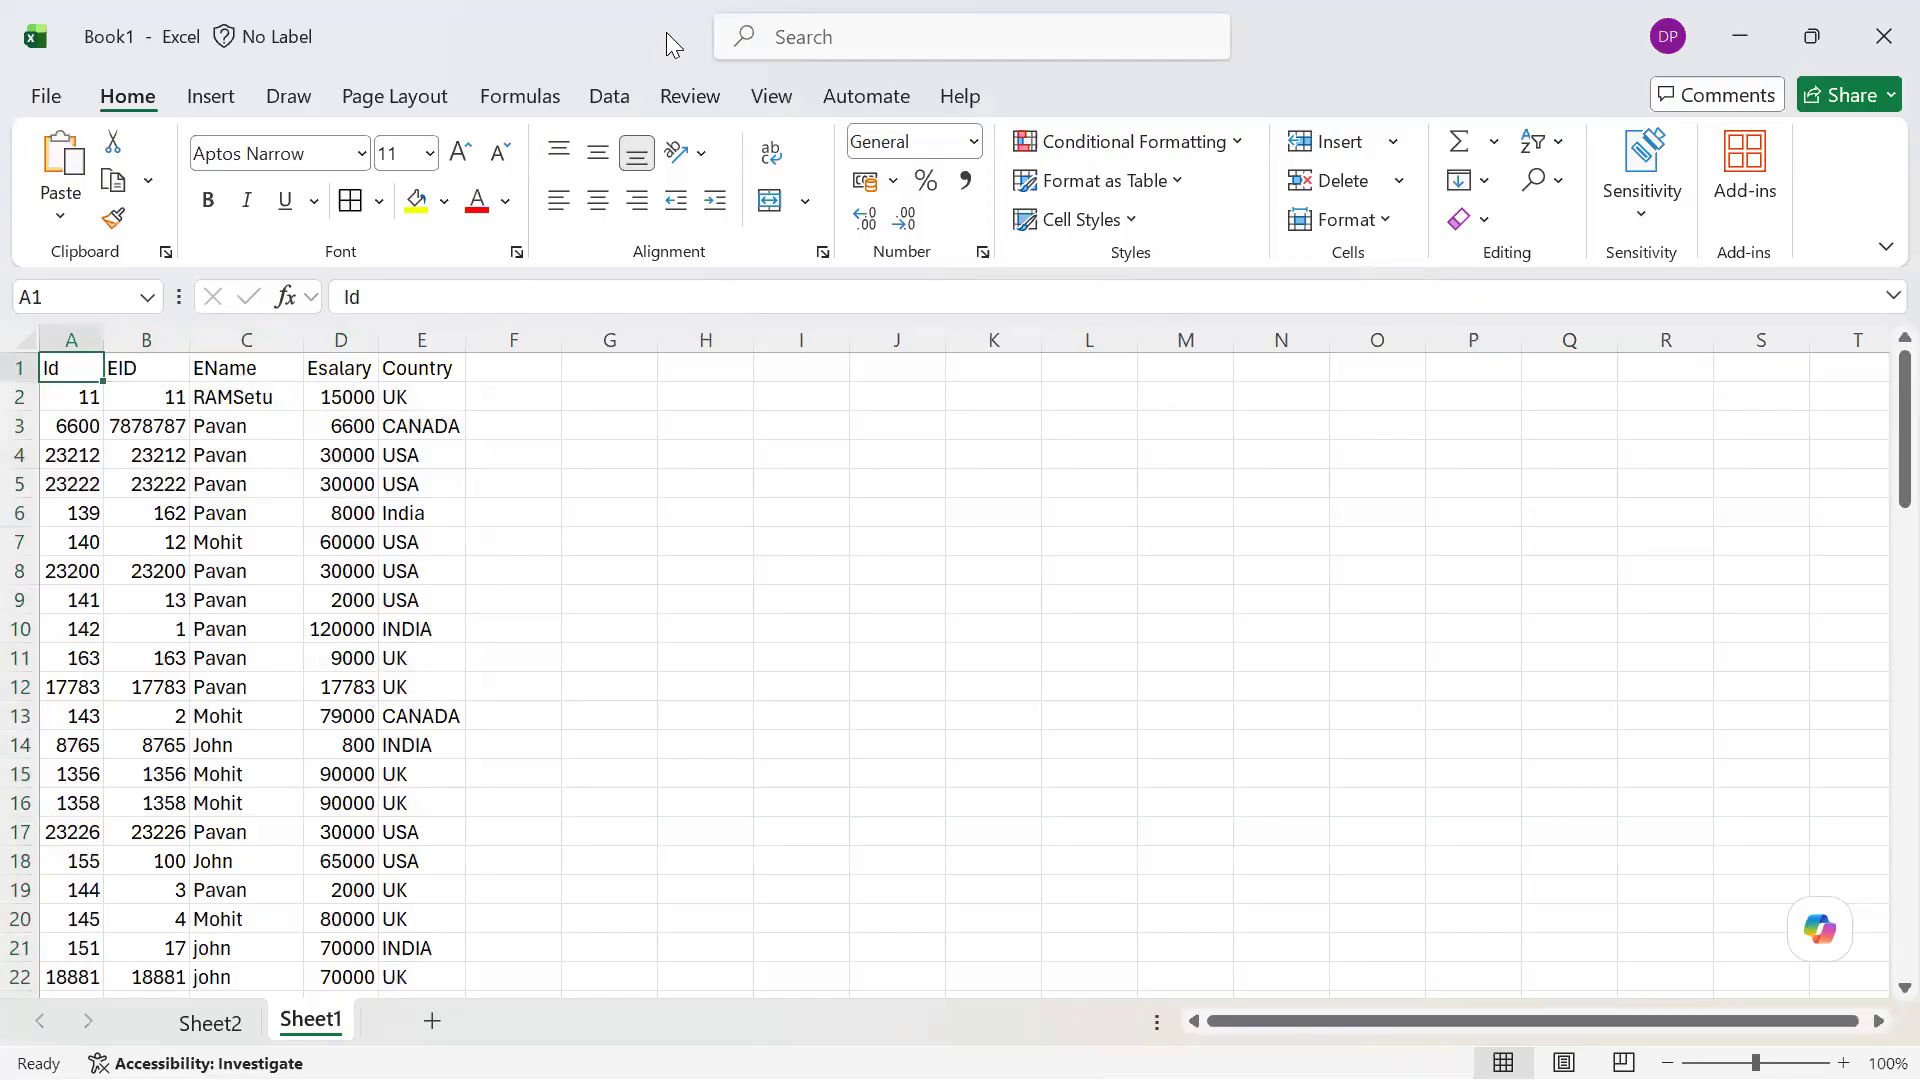
key("ctrl+End")
key("ctrl+Down")
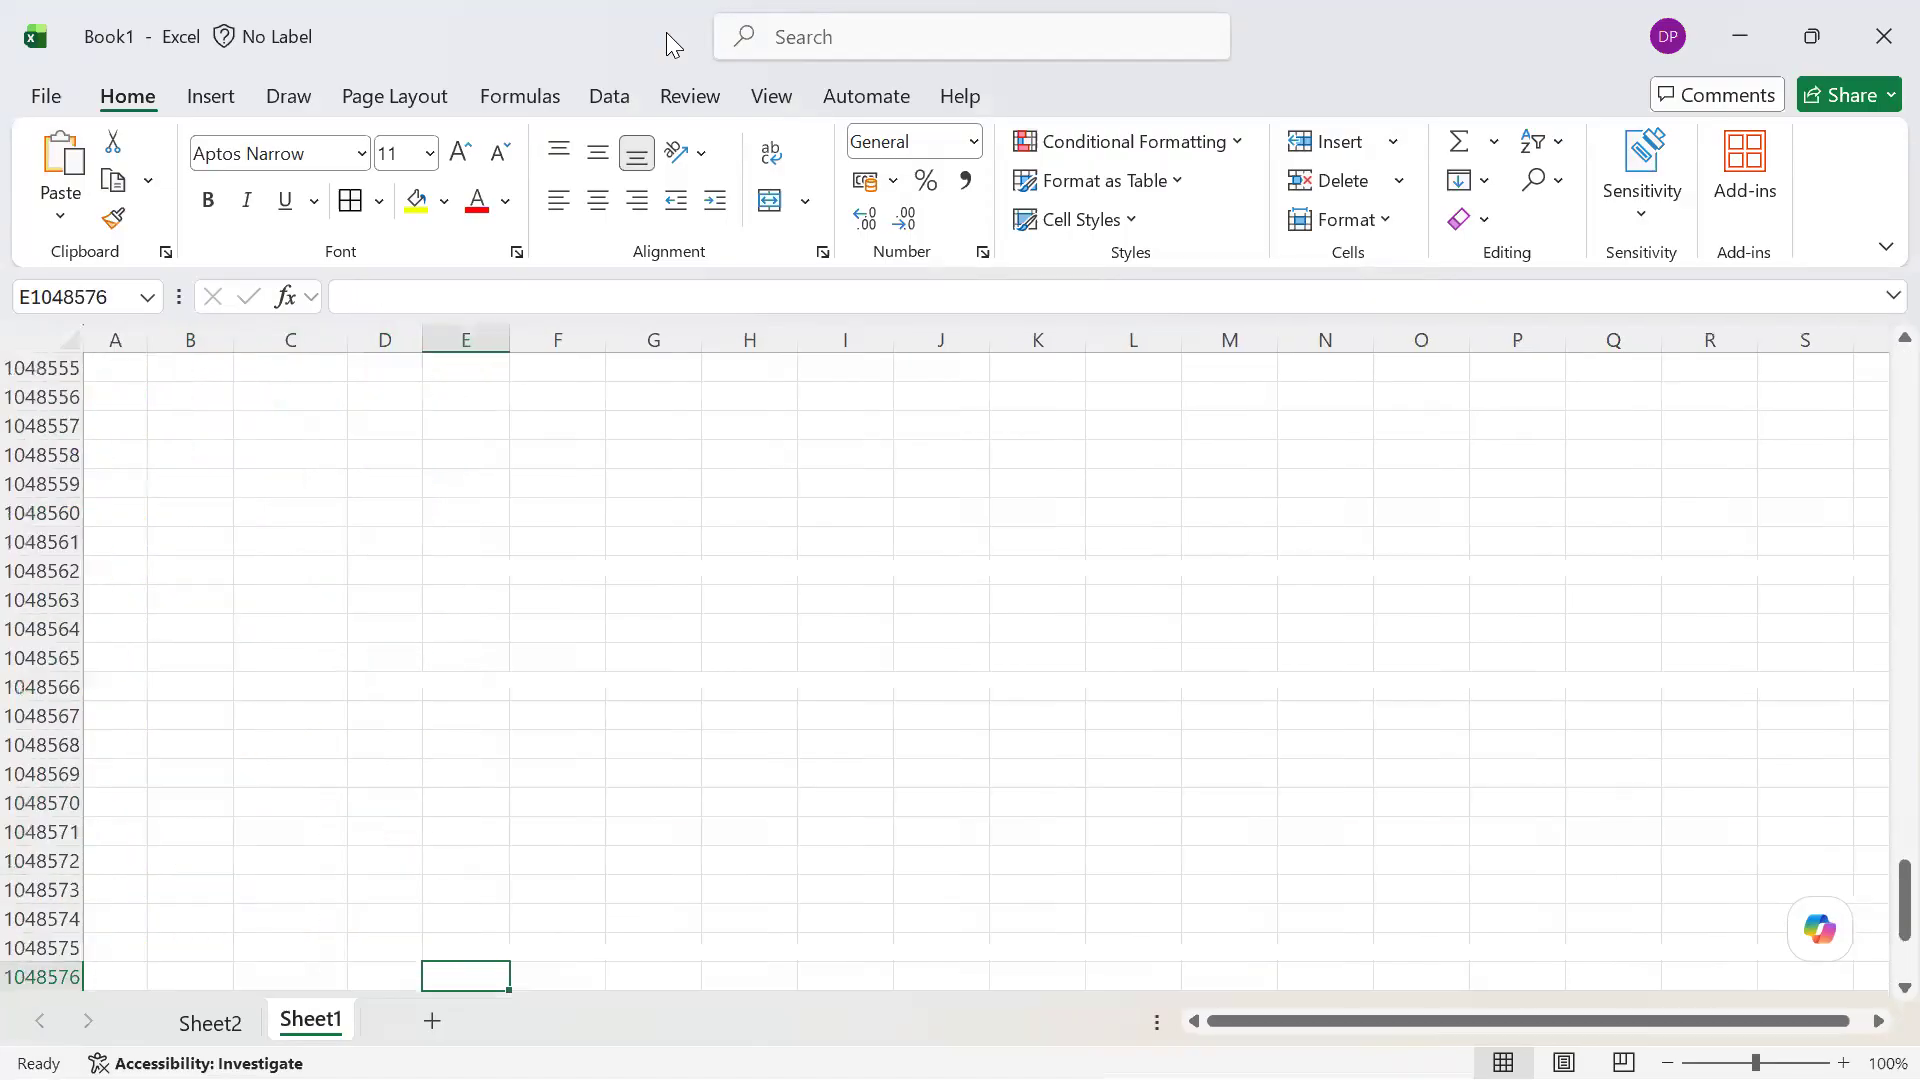
key("ctrl+Left")
Annotate the last row number on screen with a circle, an arrow and the note "5 Lakhs --> Records ->", and close the annotation
key("ctrl+shift+d")
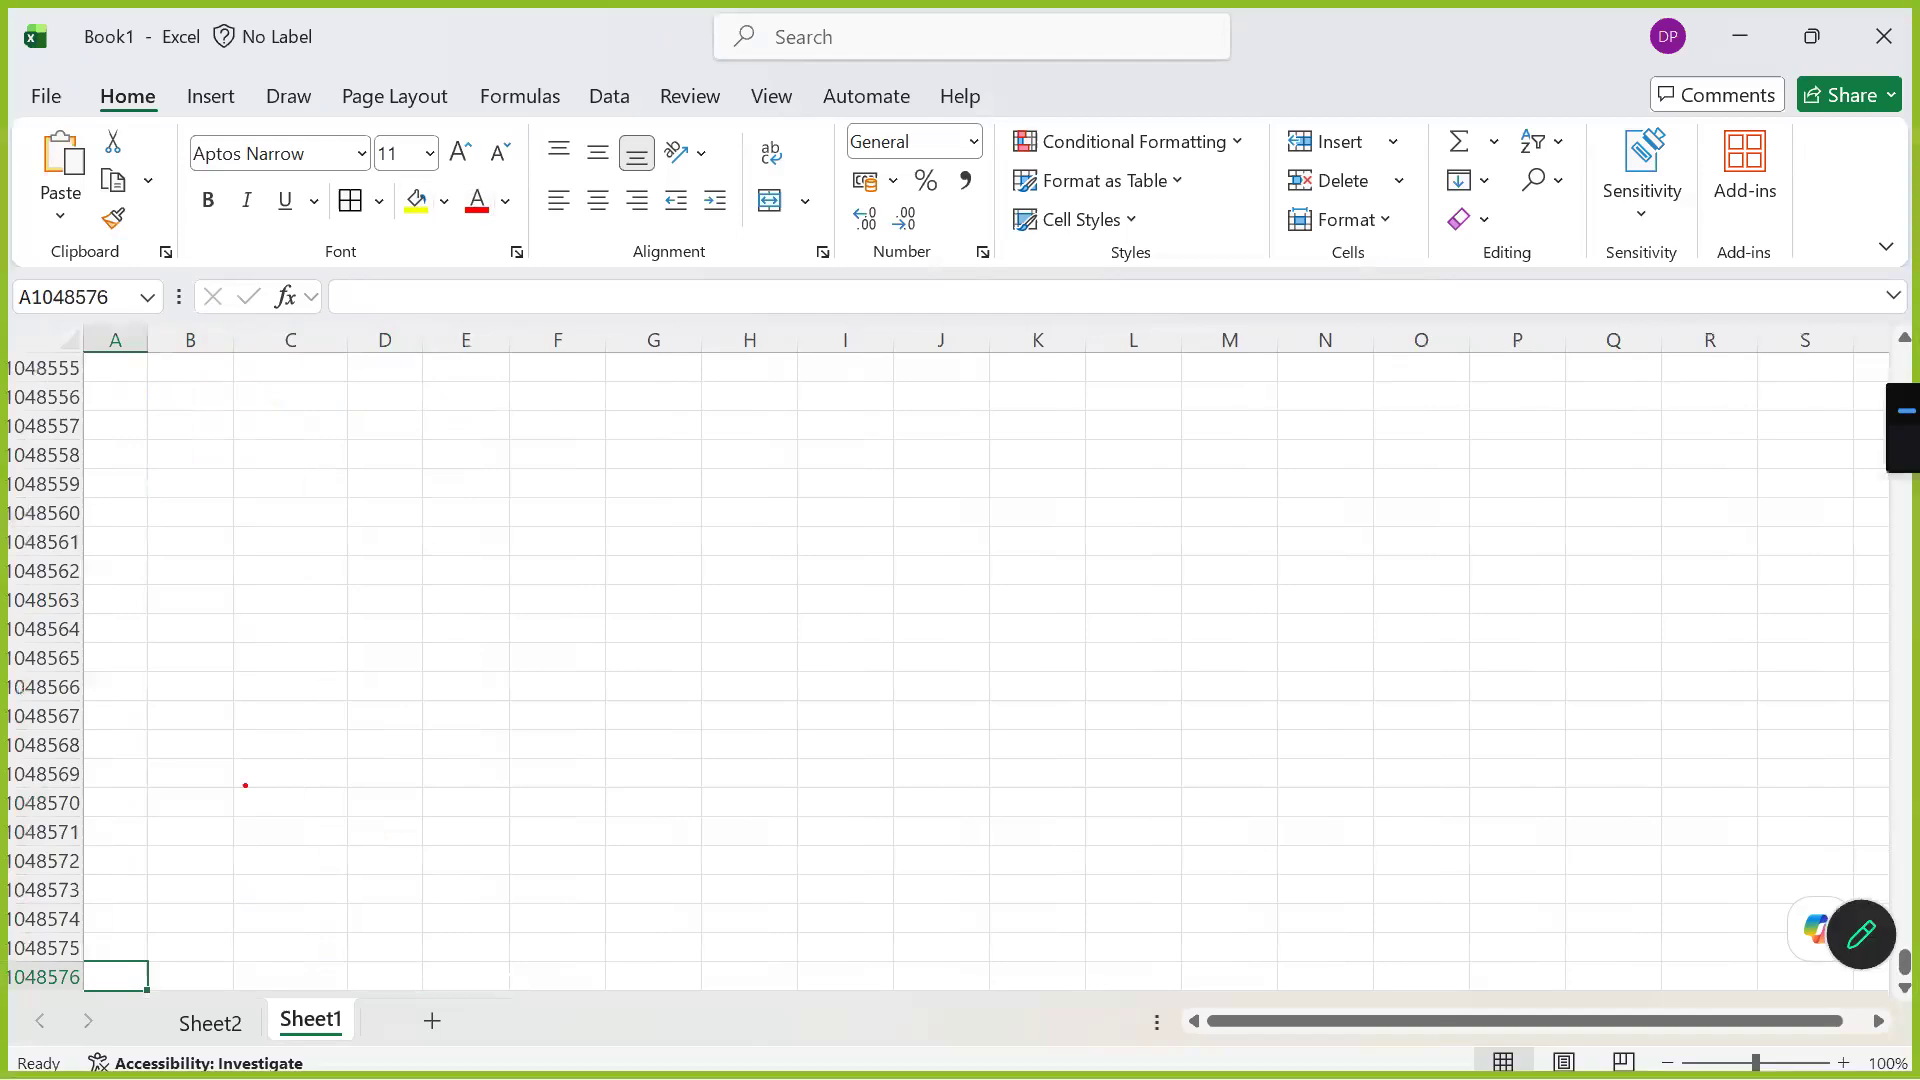
mouse_move(95, 949)
left_mouse_down()
mouse_move(5, 952)
mouse_move(92, 936)
mouse_move(48, 965)
mouse_move(76, 977)
mouse_move(354, 830)
mouse_move(432, 824)
mouse_move(360, 925)
left_mouse_up()
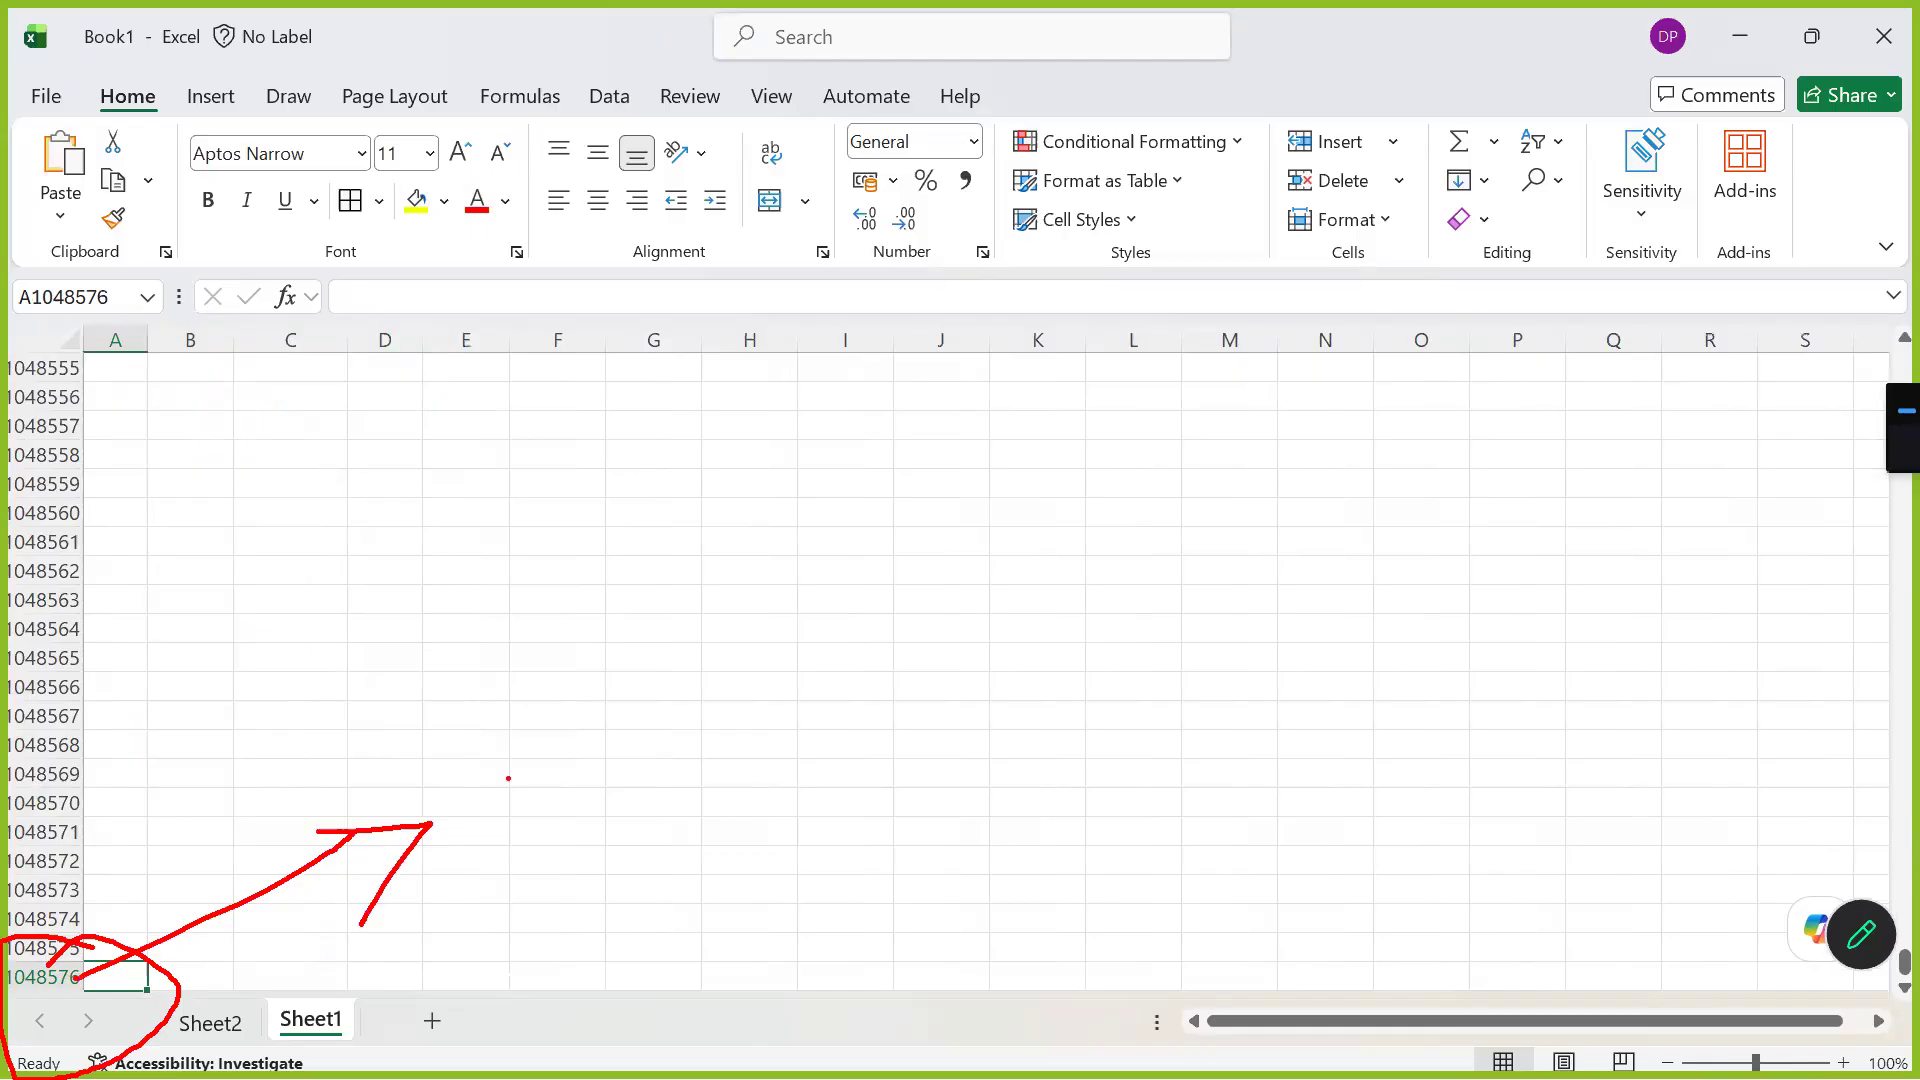
type("t5 ")
type("Lake")
key("BackSpace")
type("hs --> ")
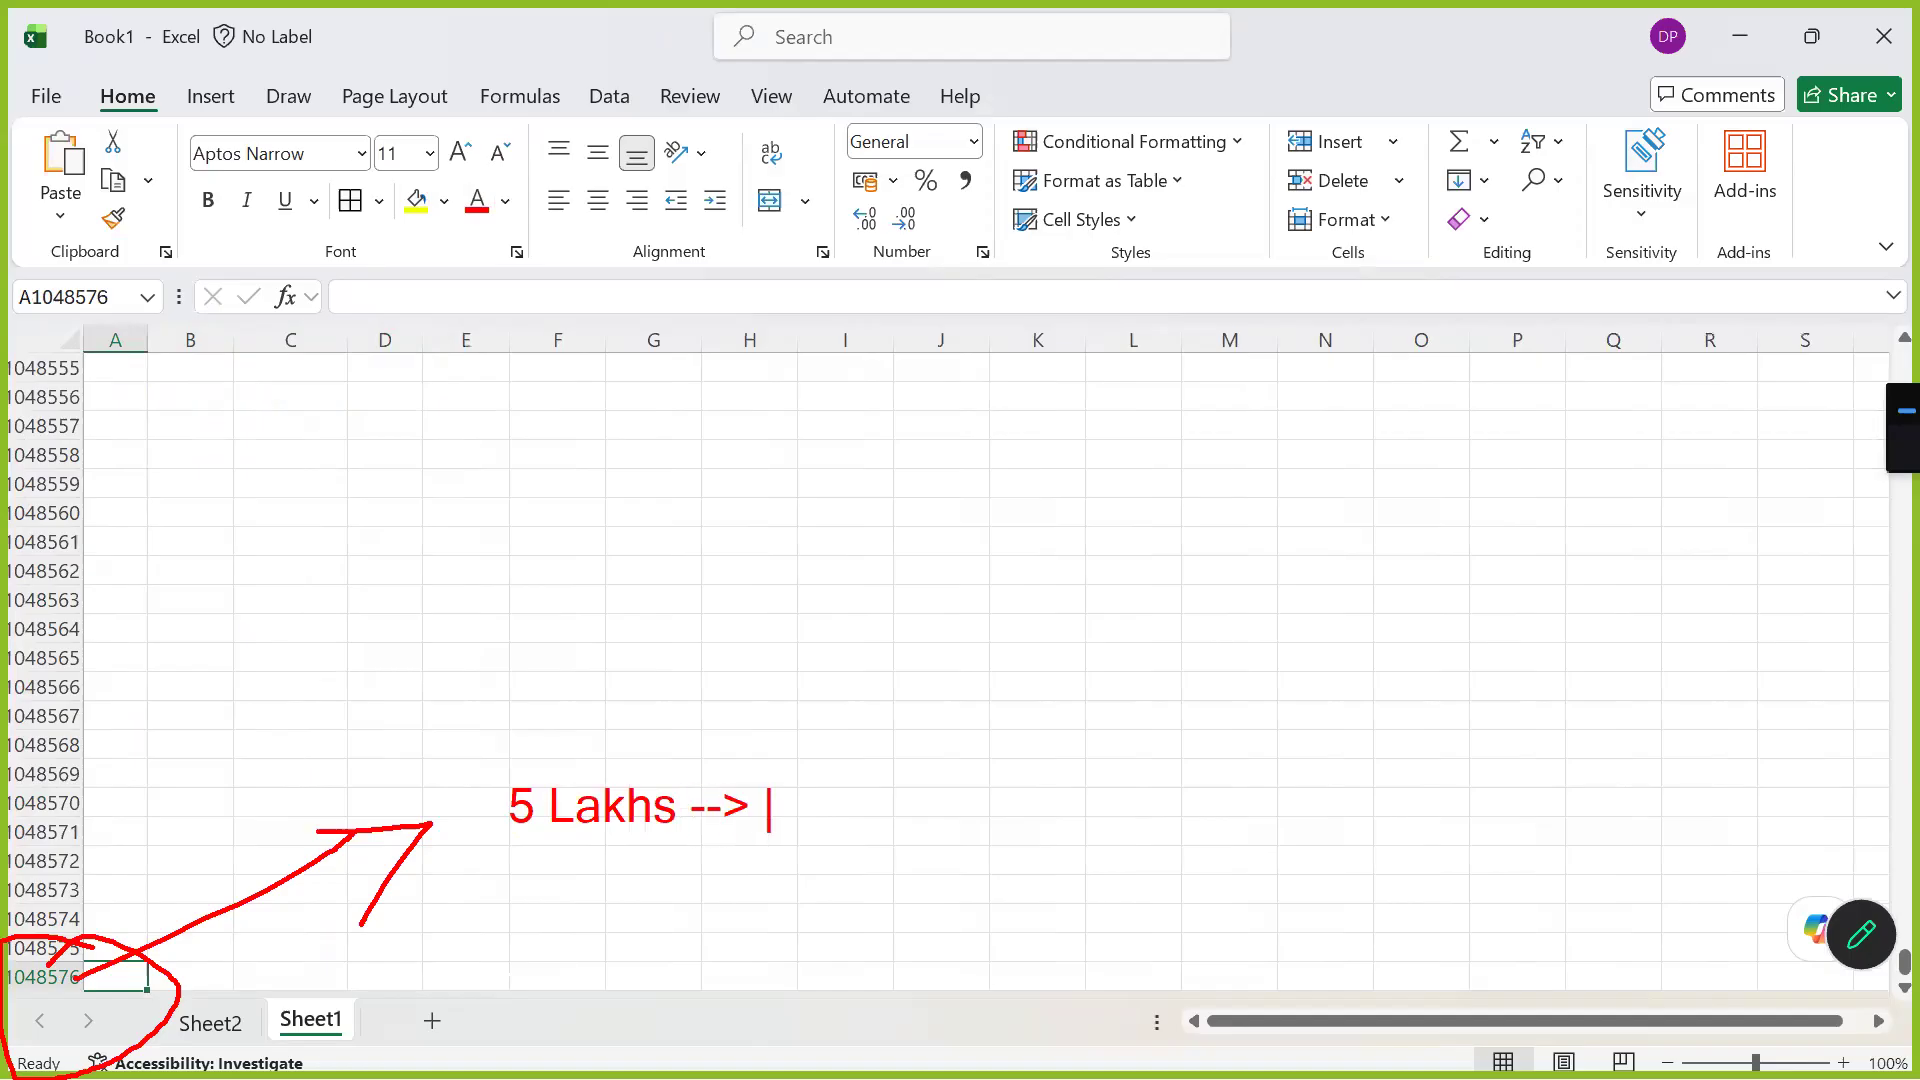
type("Records ->")
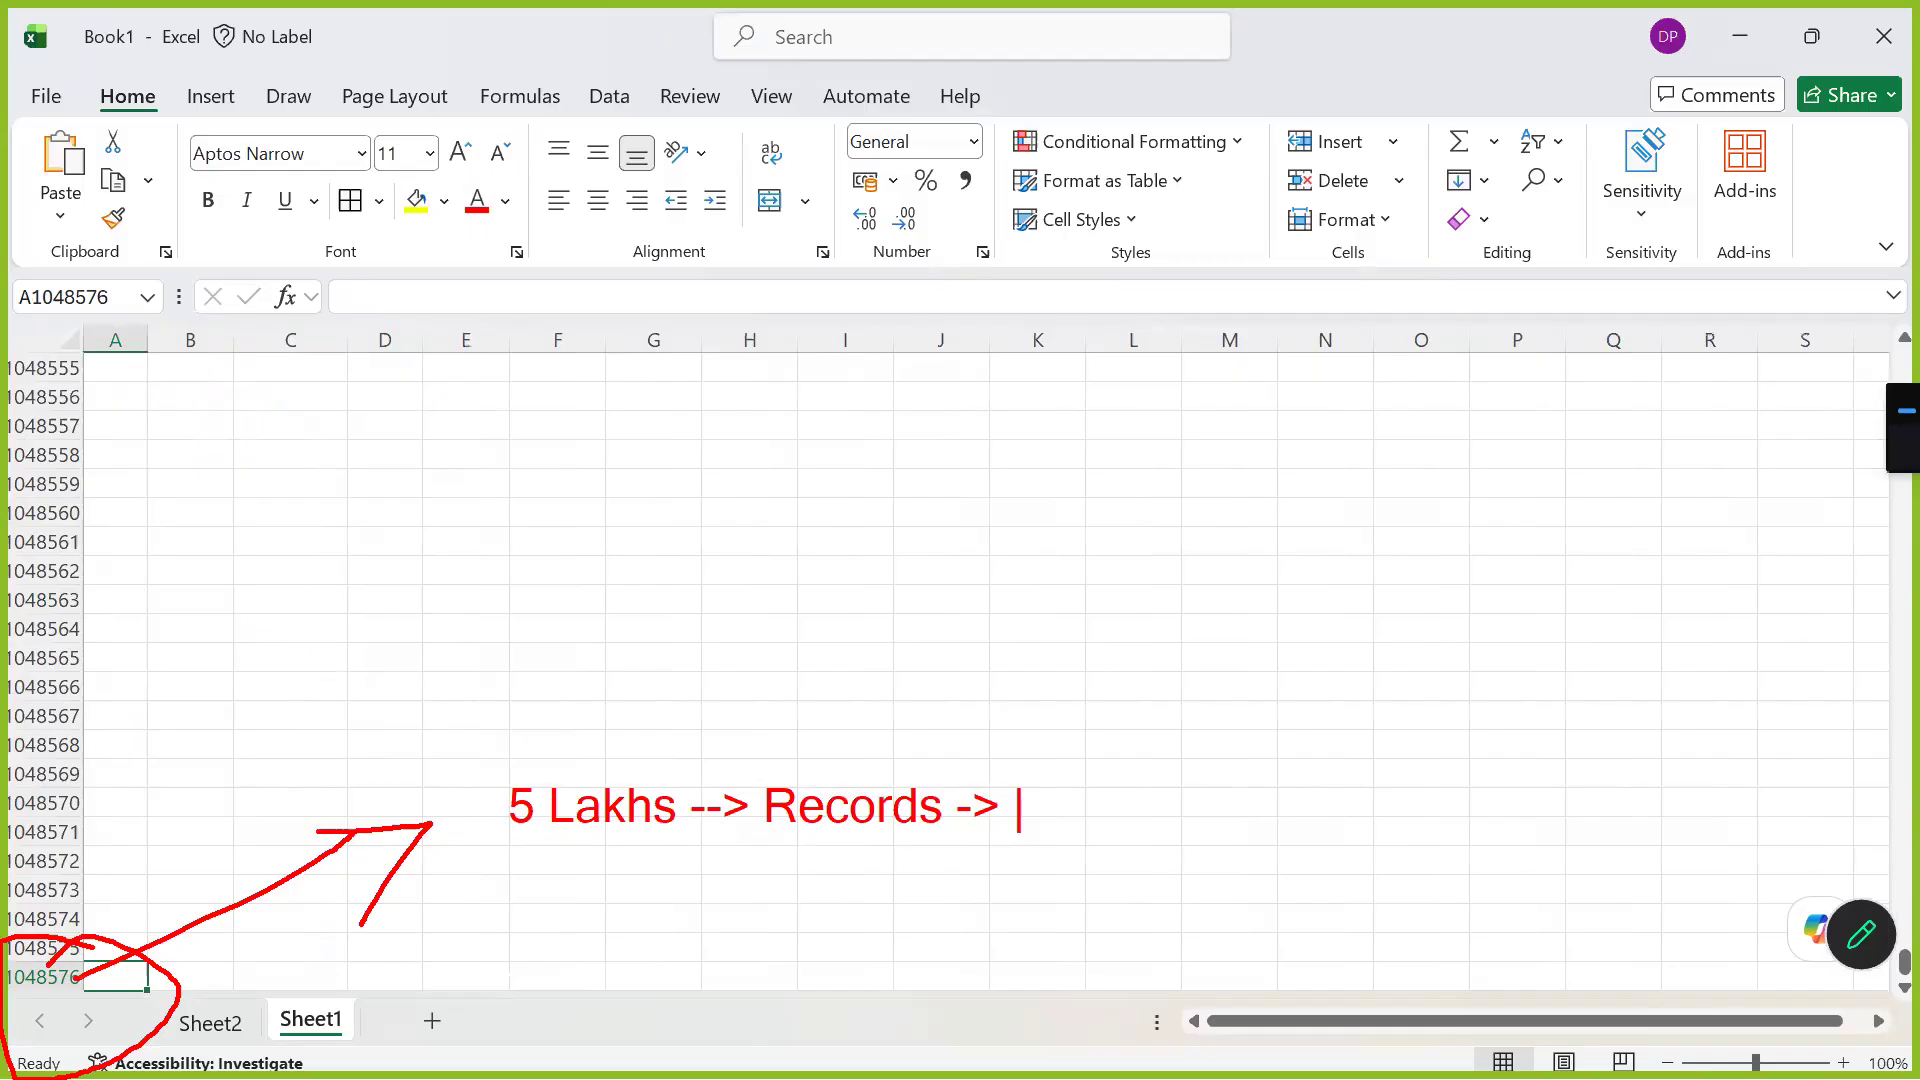
key("Escape")
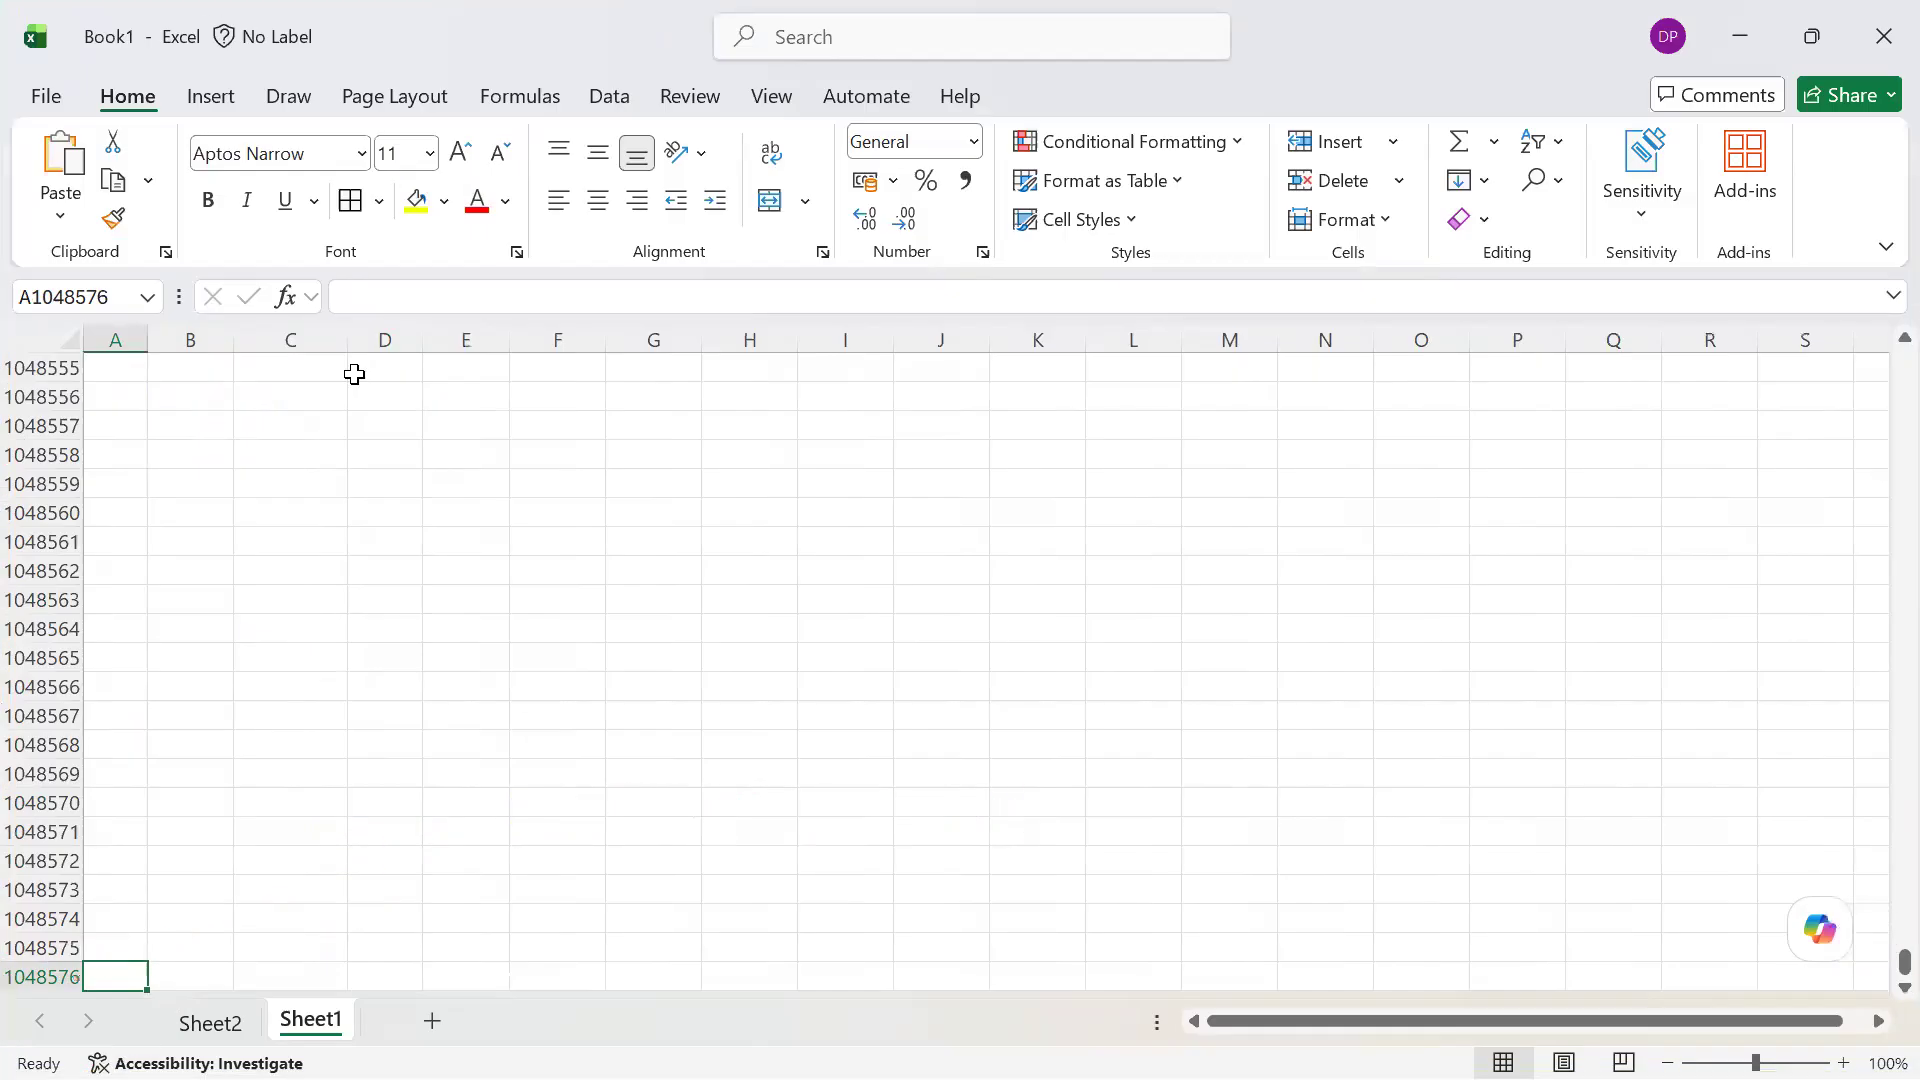
Show the PivotTable and pie chart on Sheet2, and switch to the Jul_BI_Process_2026 diagram in Paint
key("ctrl+Page_Up")
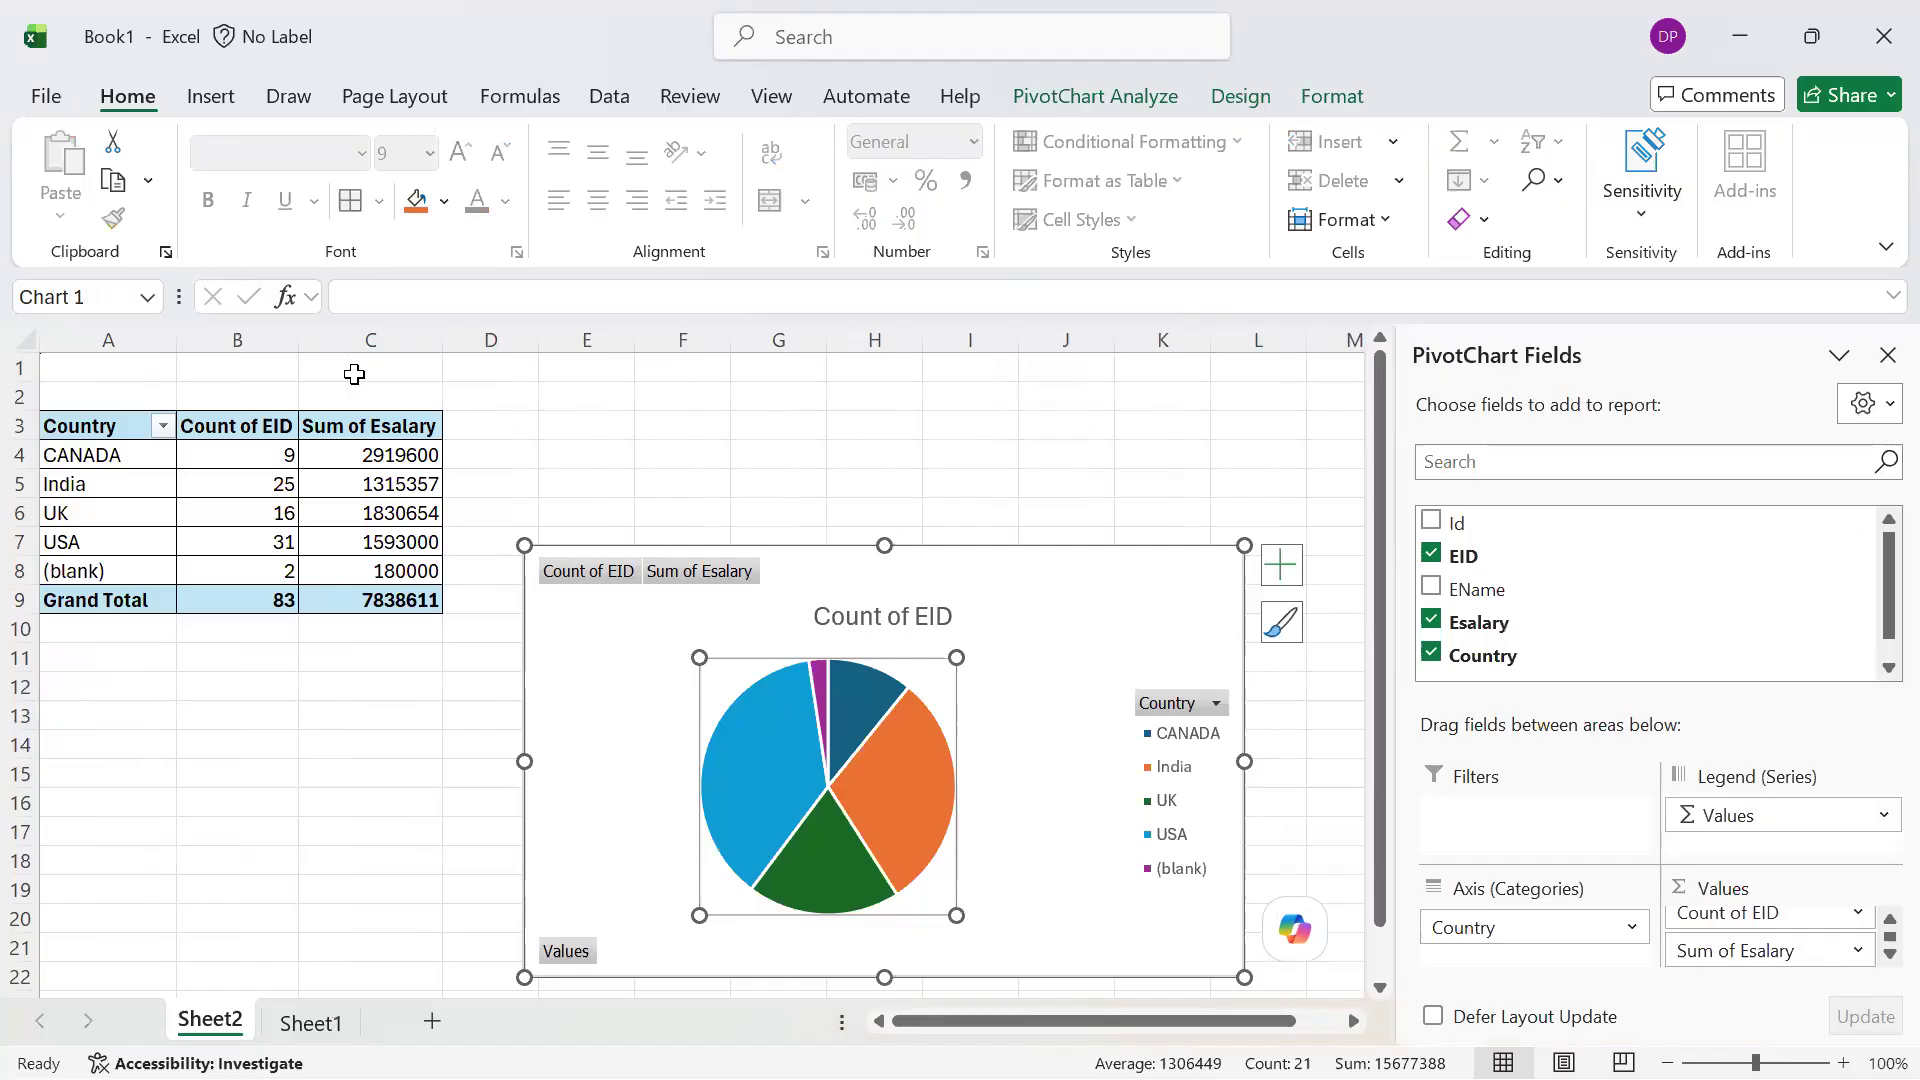
key("alt+Tab")
key("Down")
key("Right")
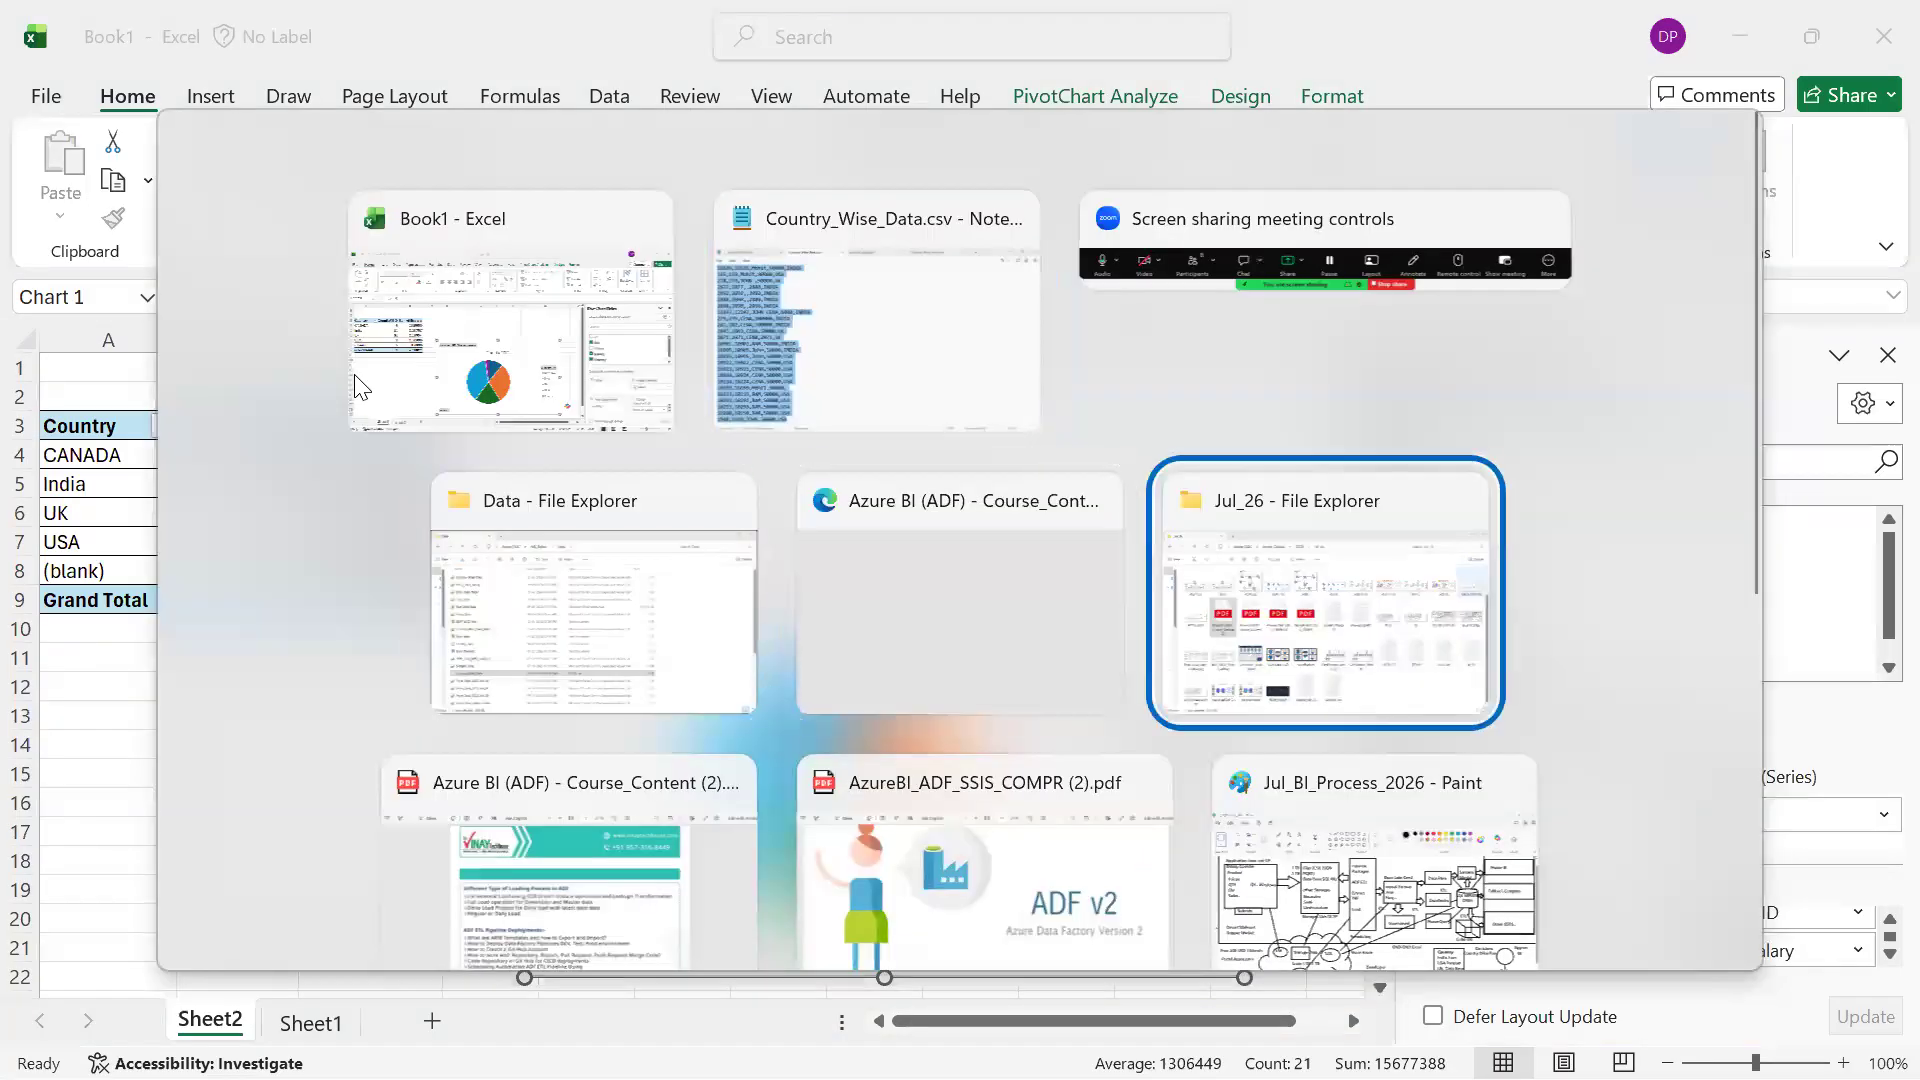
key("Down")
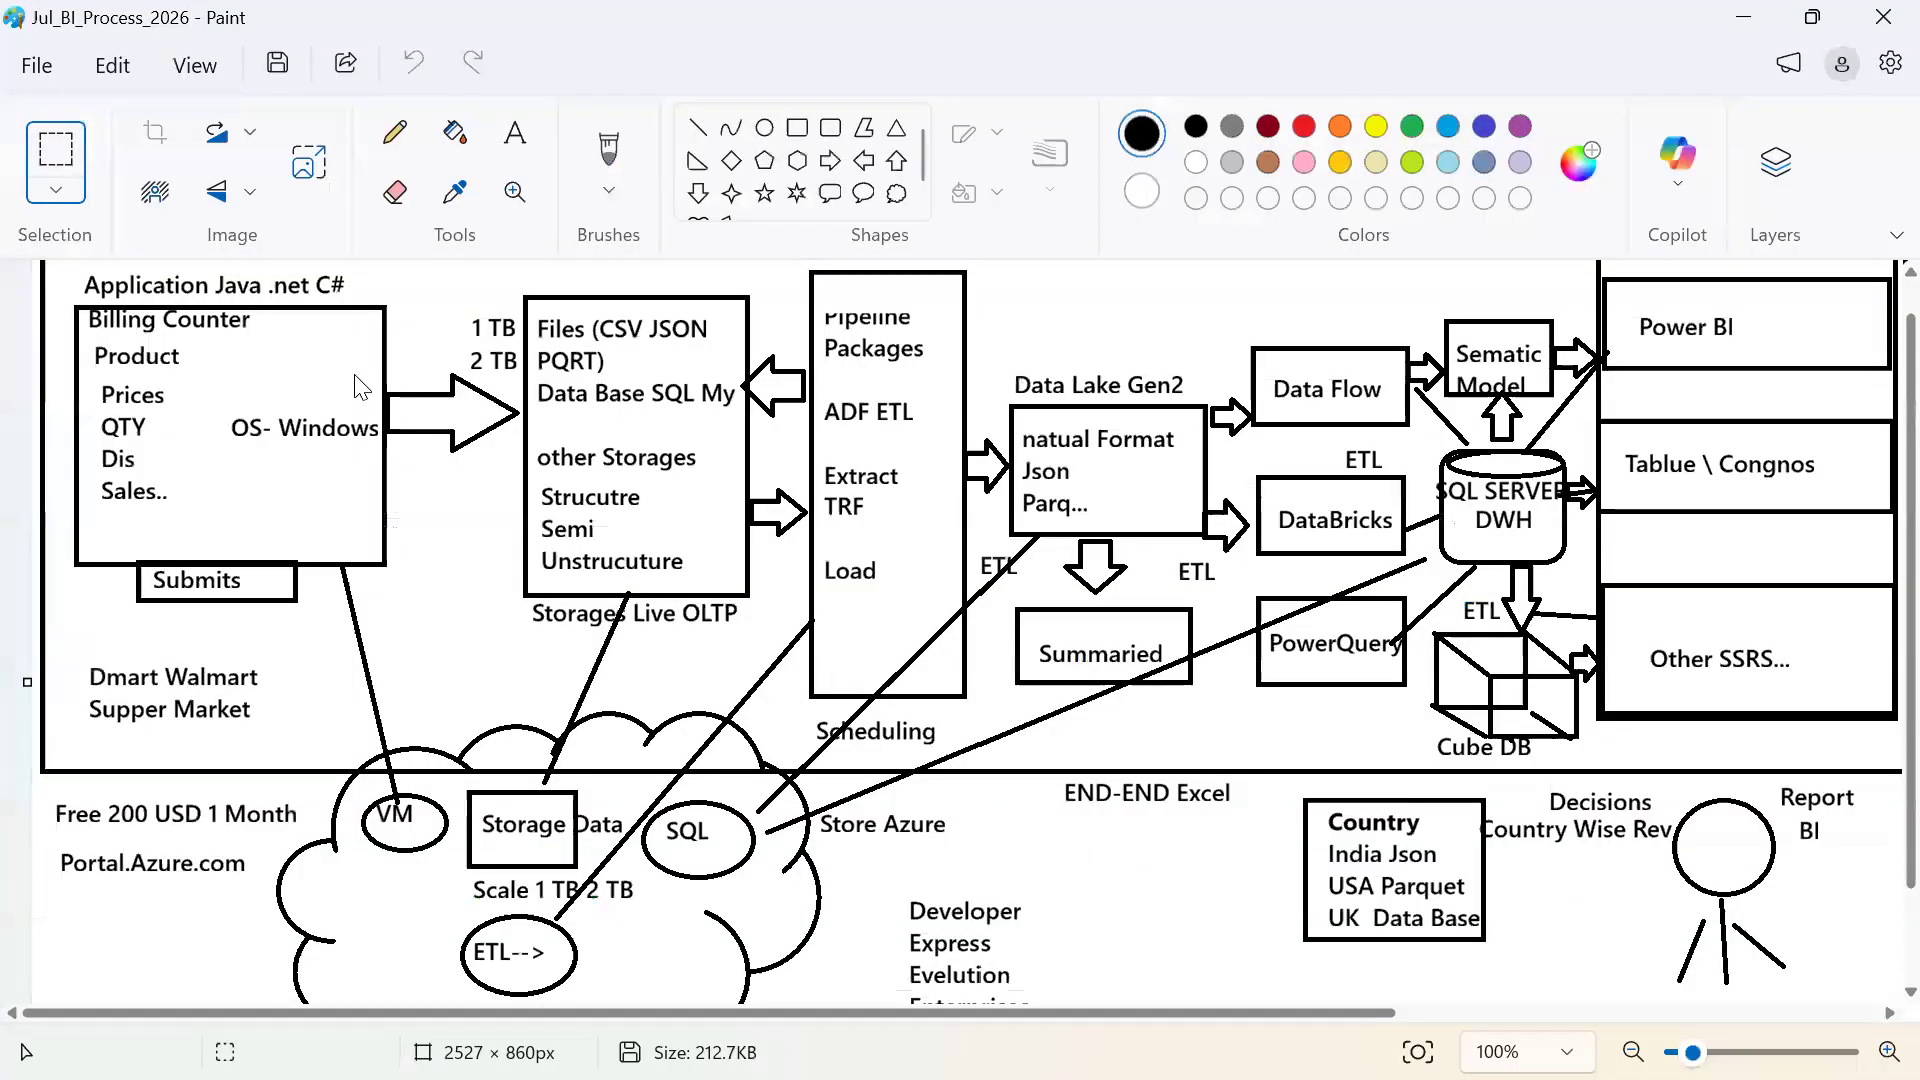
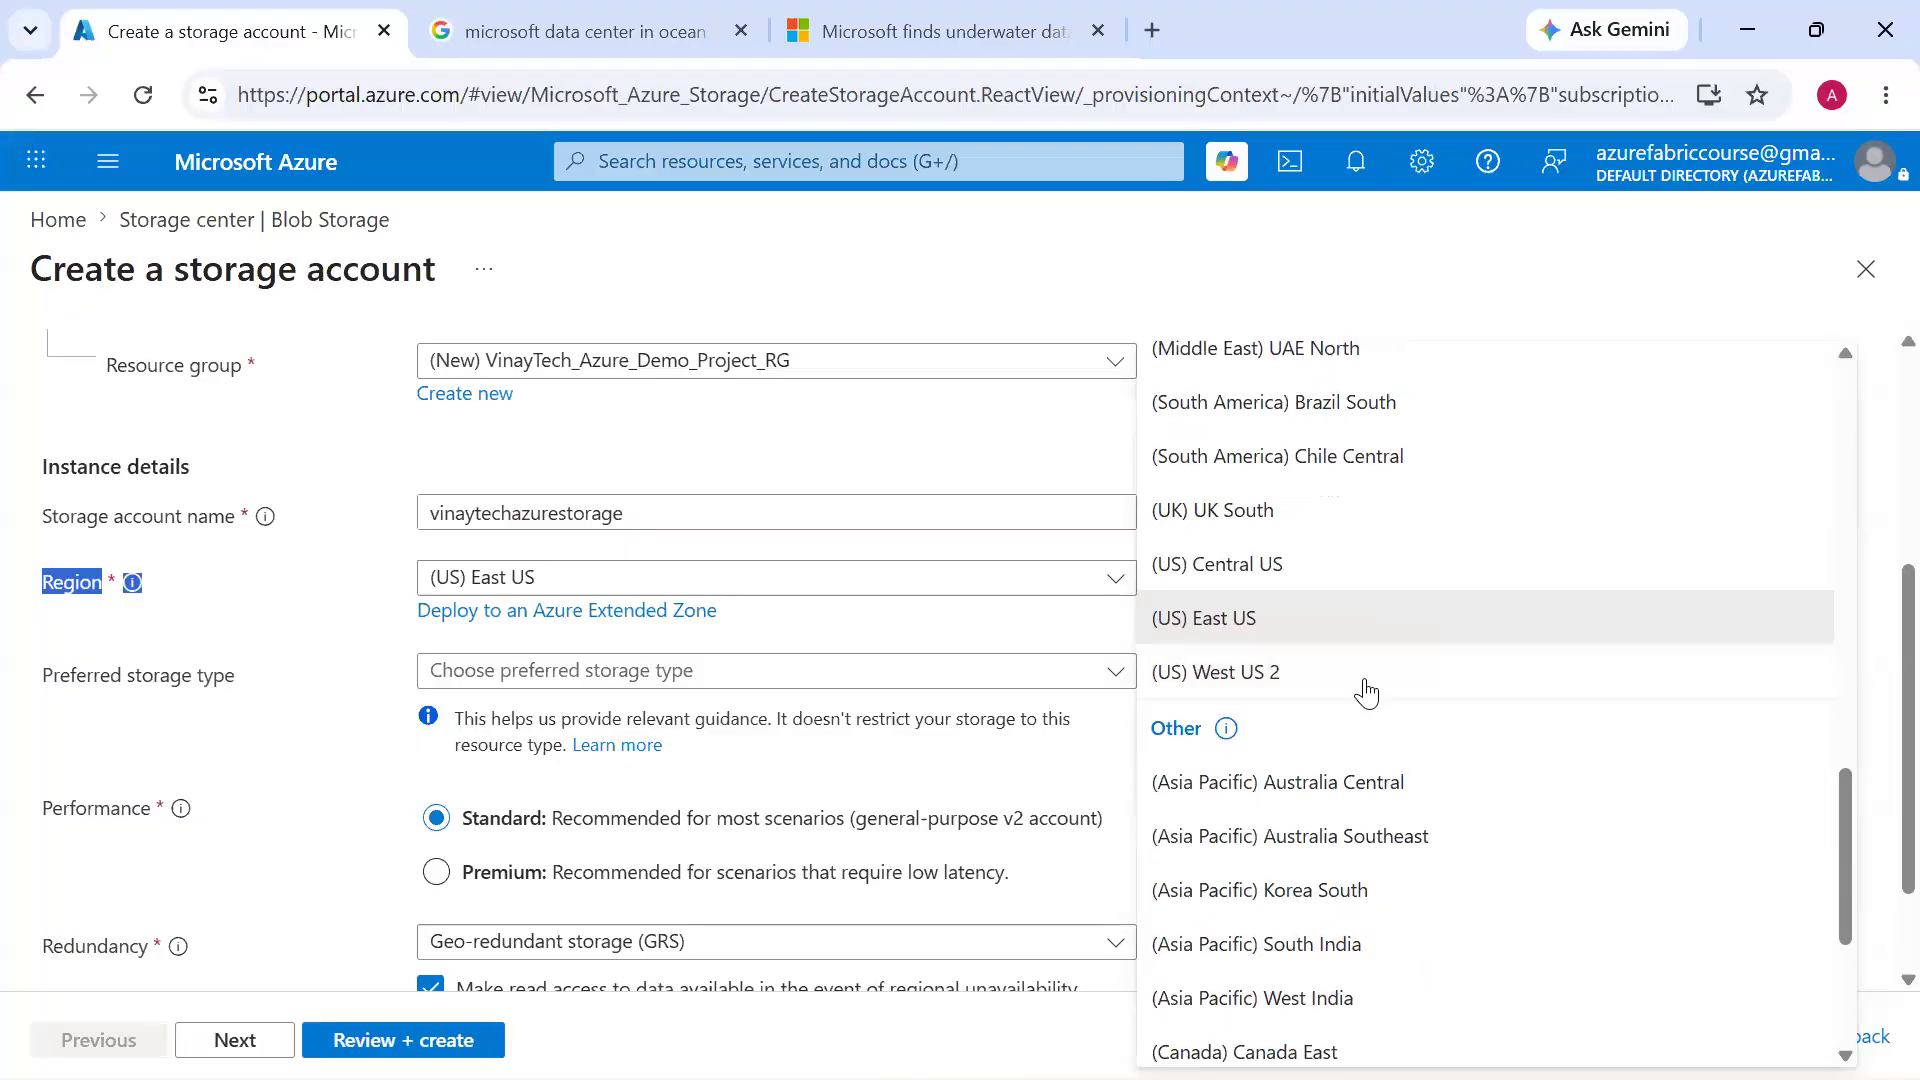
Keep the storage account region as (US) East US and set the preferred storage type to Azure Blob Storage or Azure Data Lake Storage
scroll(1366, 692, "up", 1)
left_click(1240, 648)
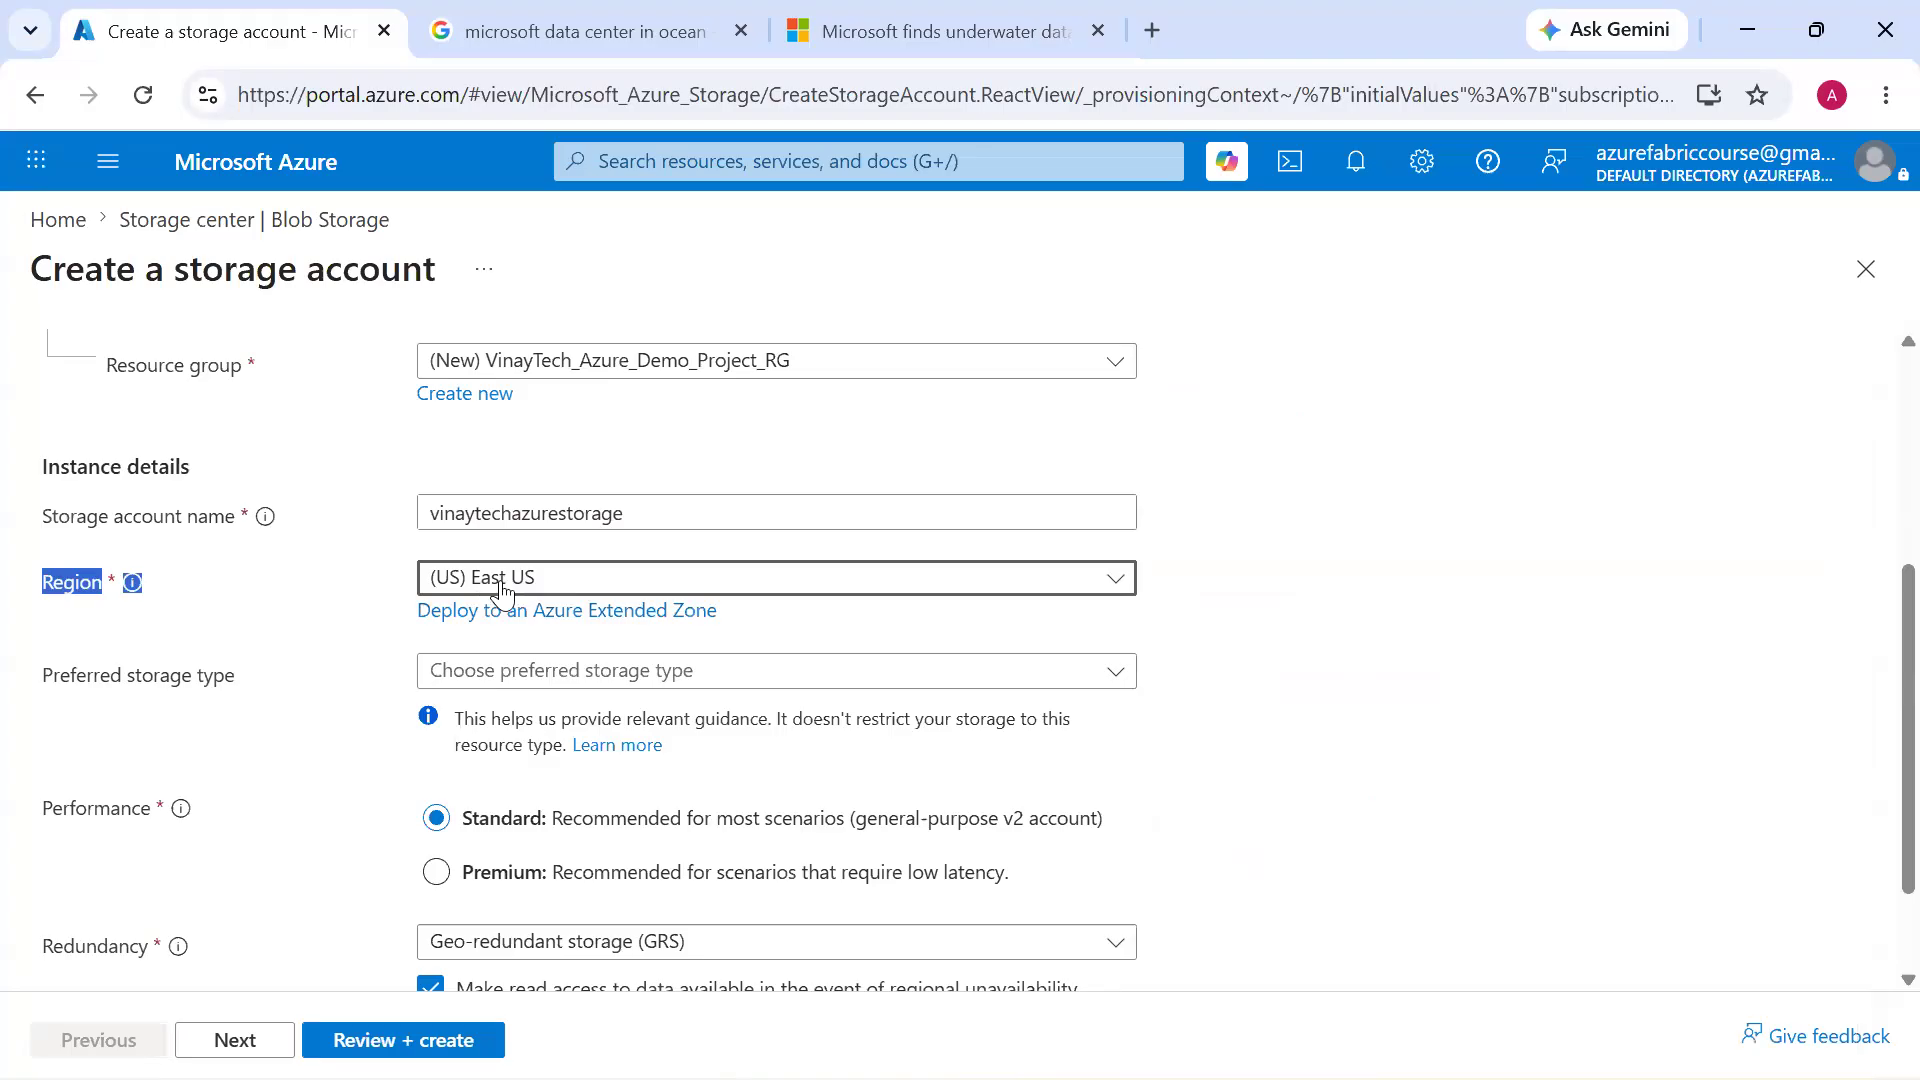
left_click(555, 671)
left_click(569, 720)
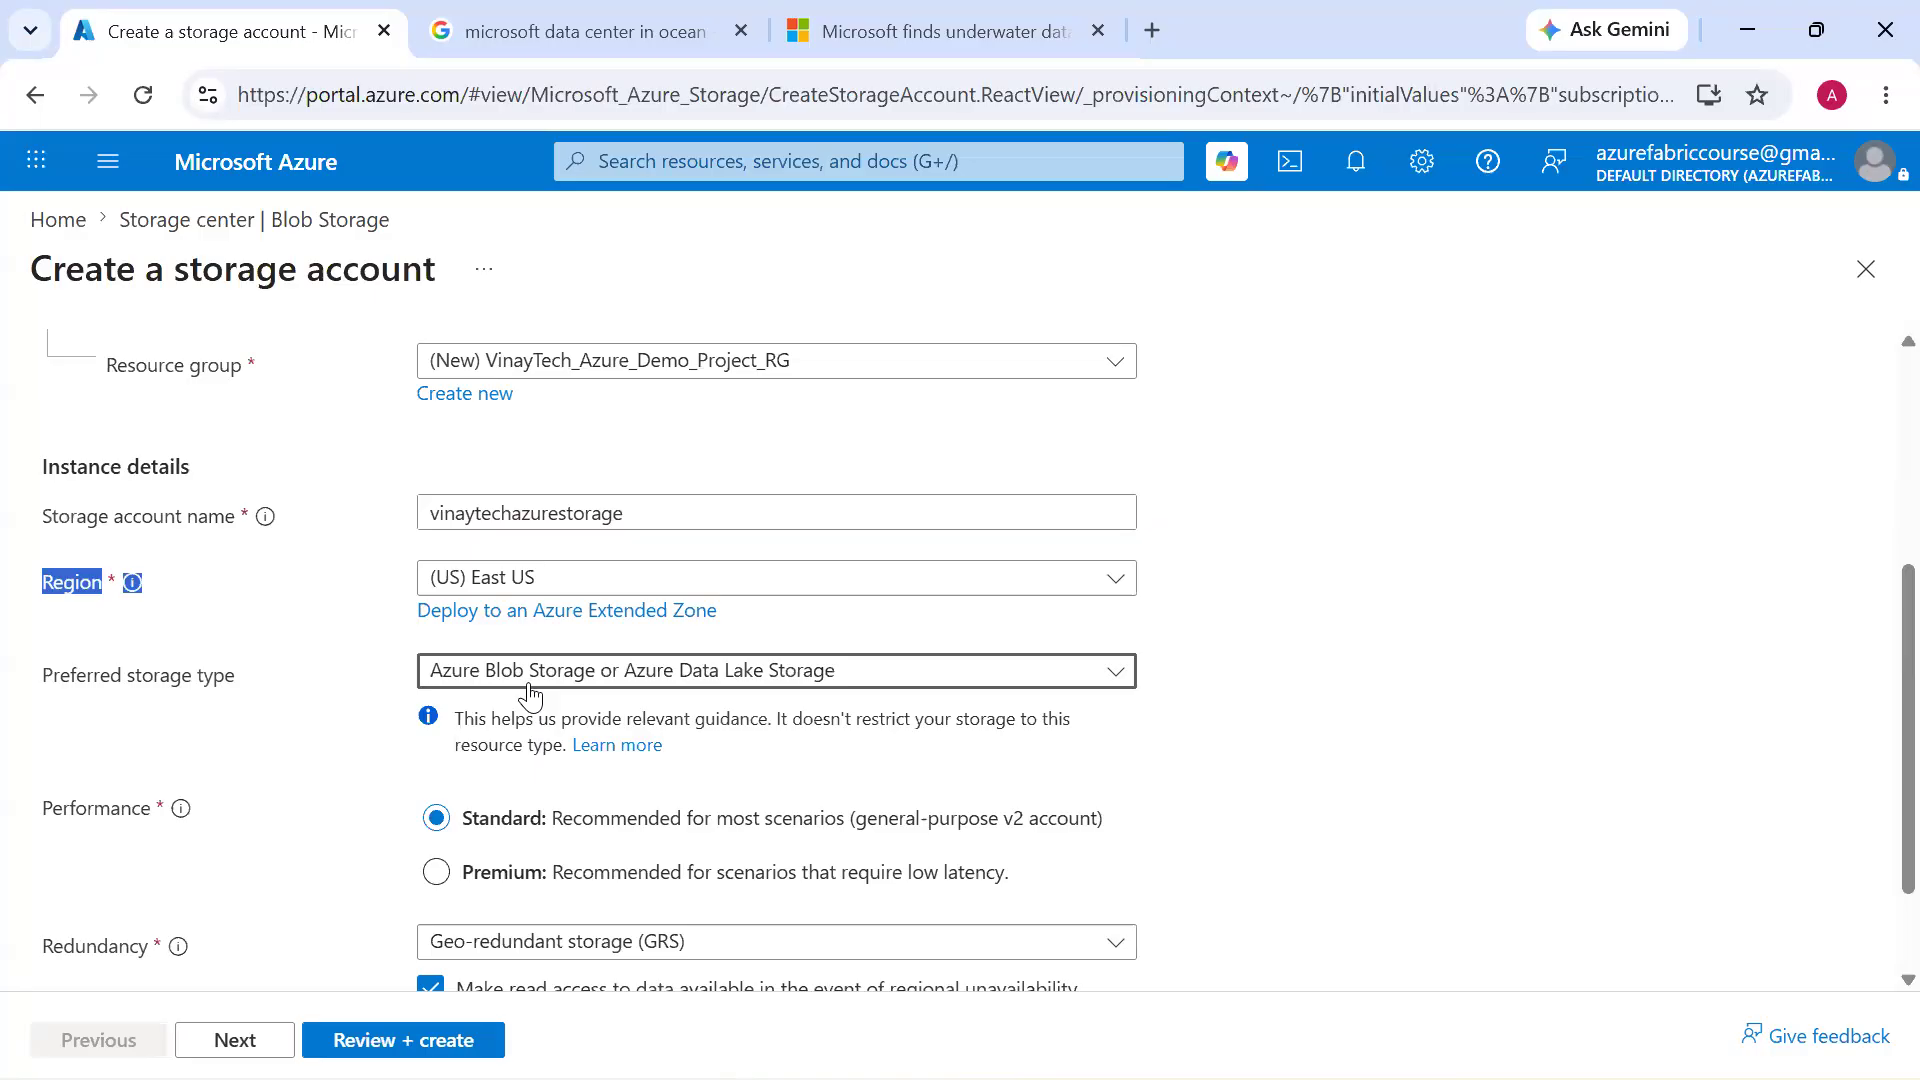
left_click(136, 552)
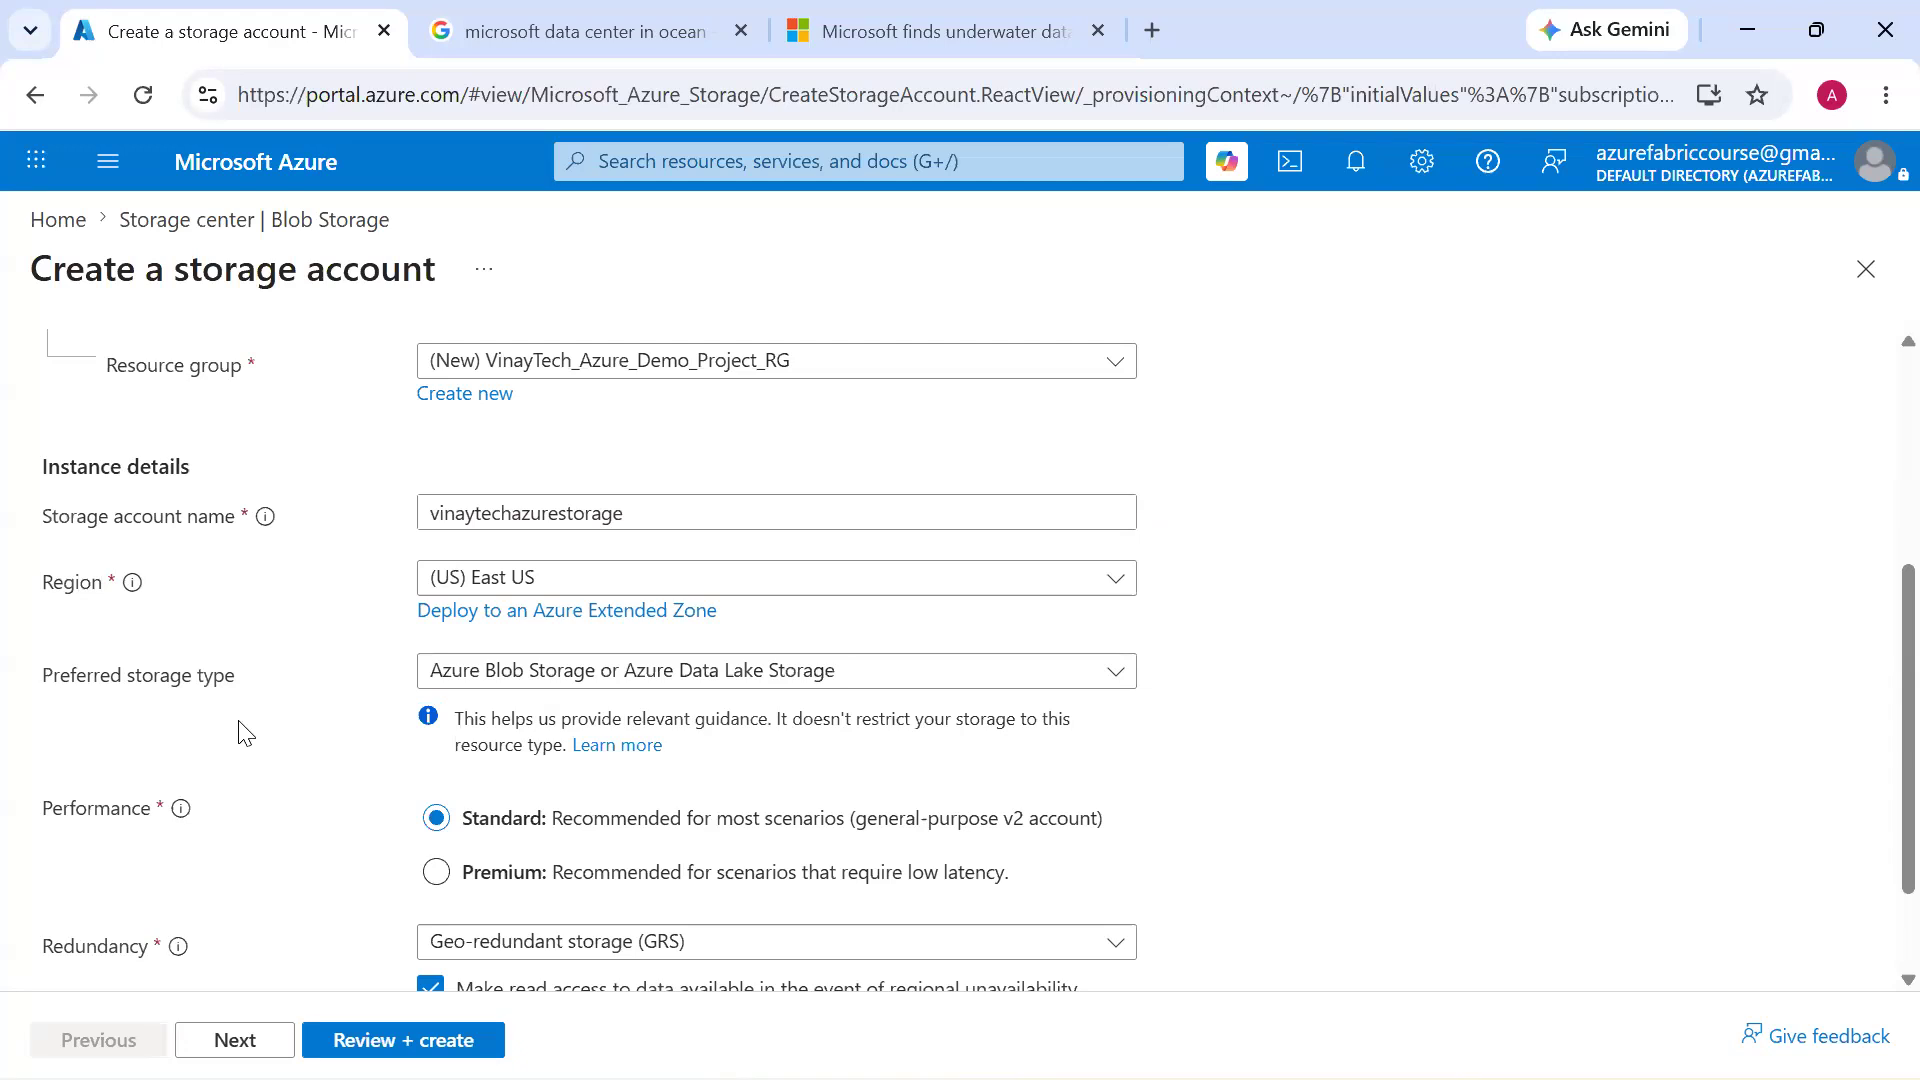
Set the storage account's redundancy to Locally redundant storage (LRS)
scroll(244, 732, "down", 2)
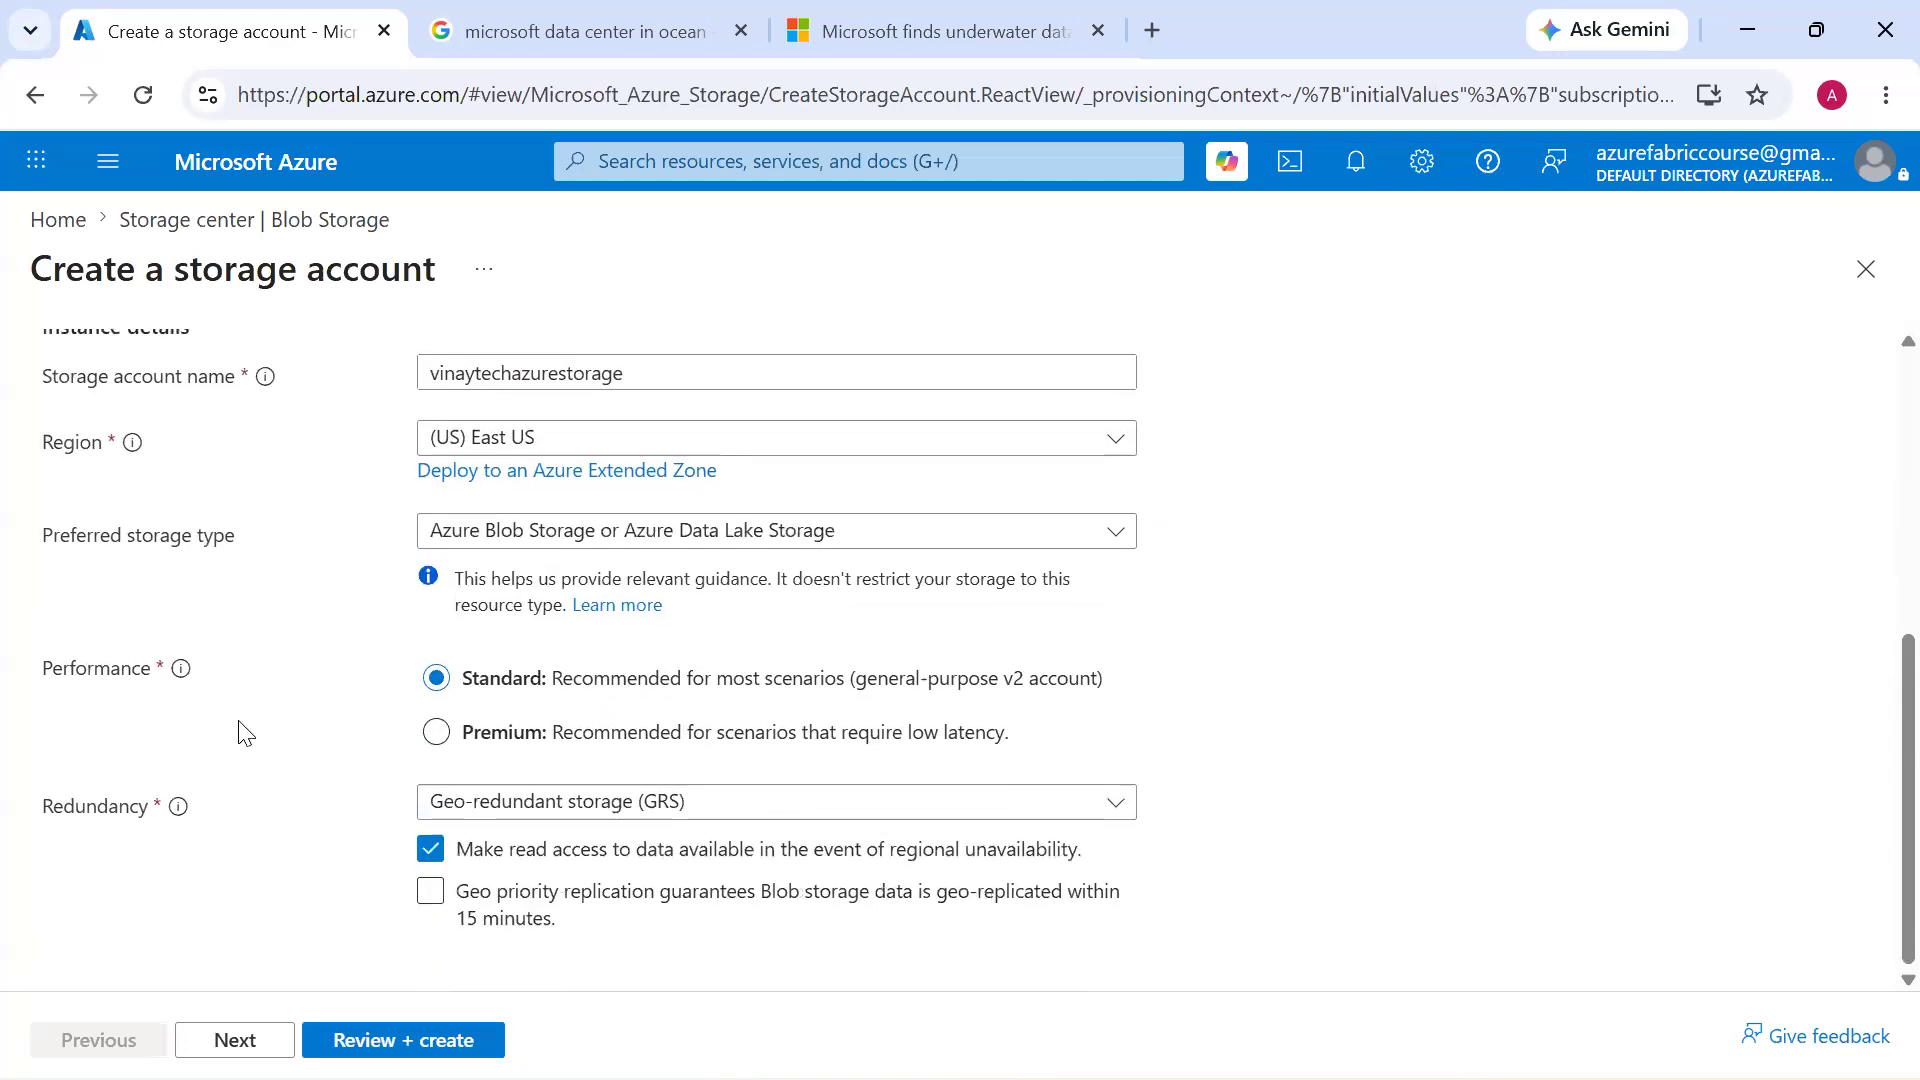
left_click(657, 817)
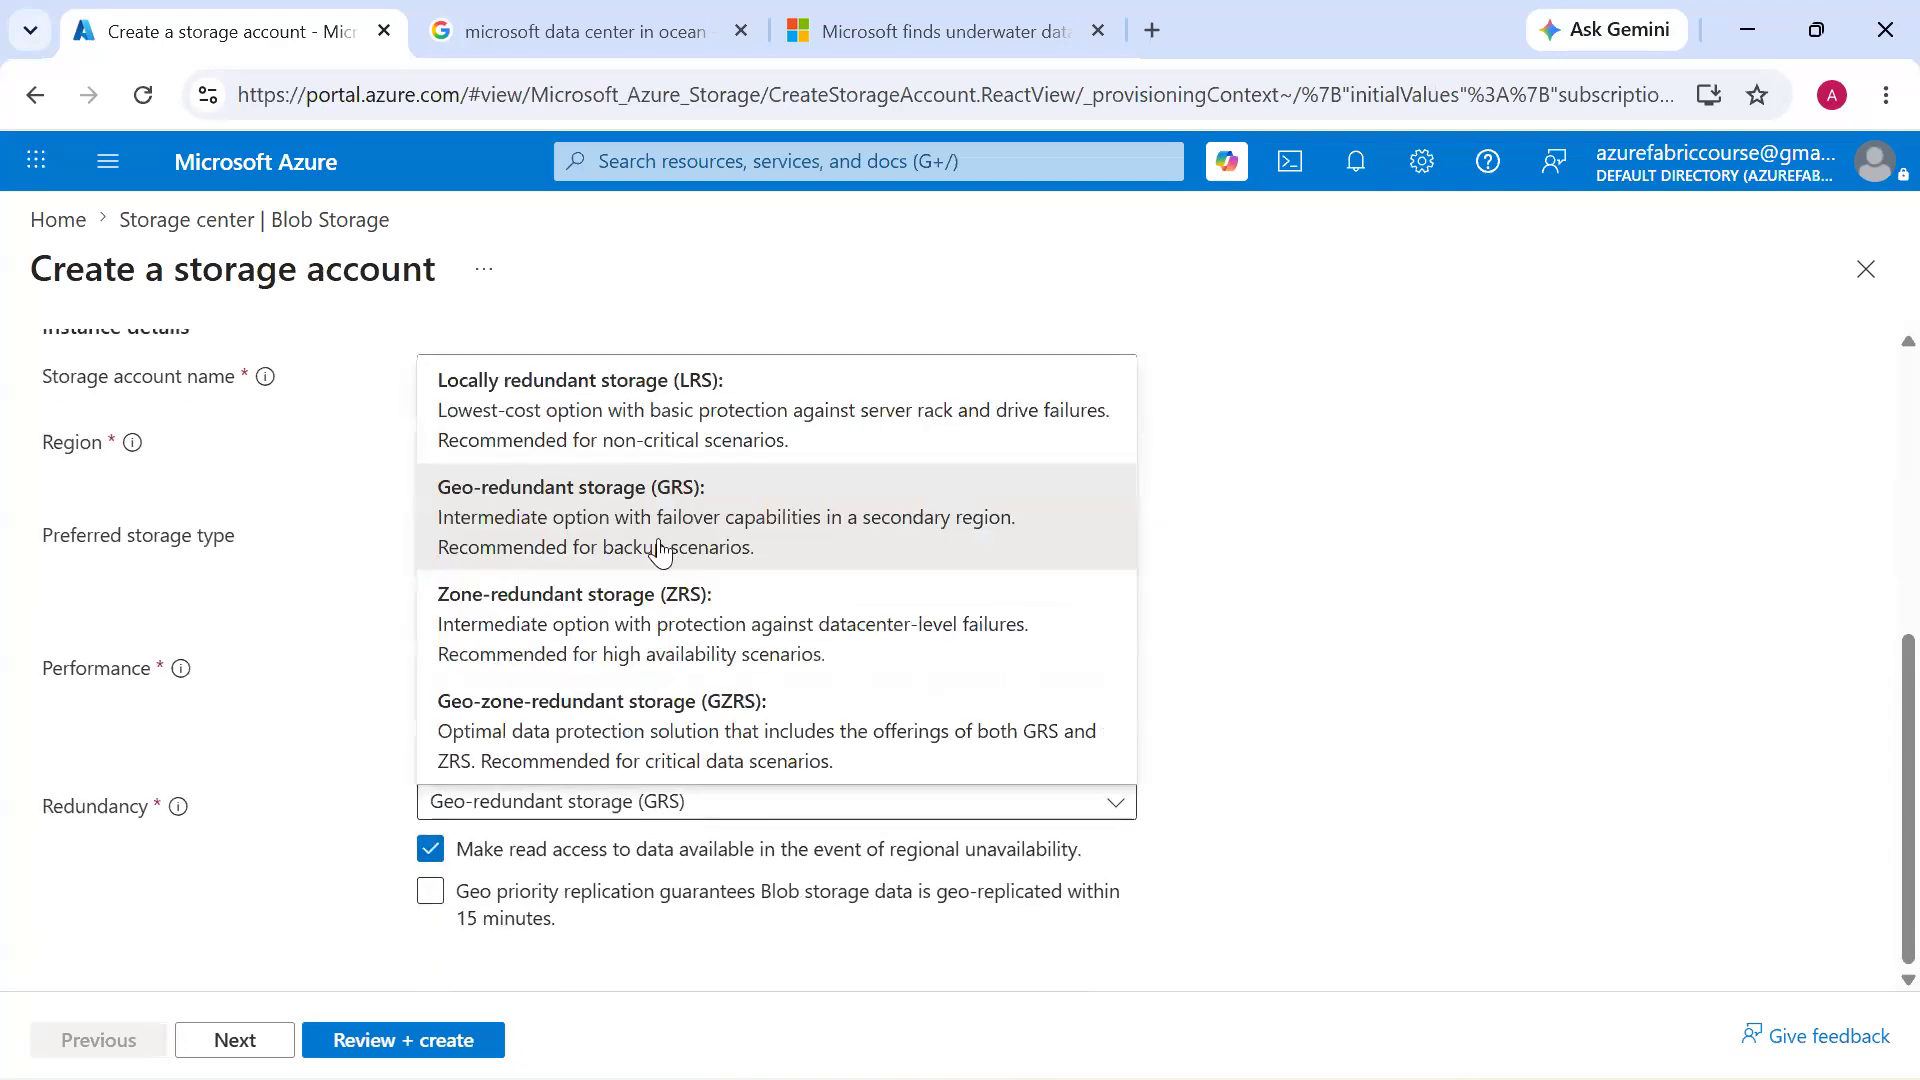
left_click(692, 448)
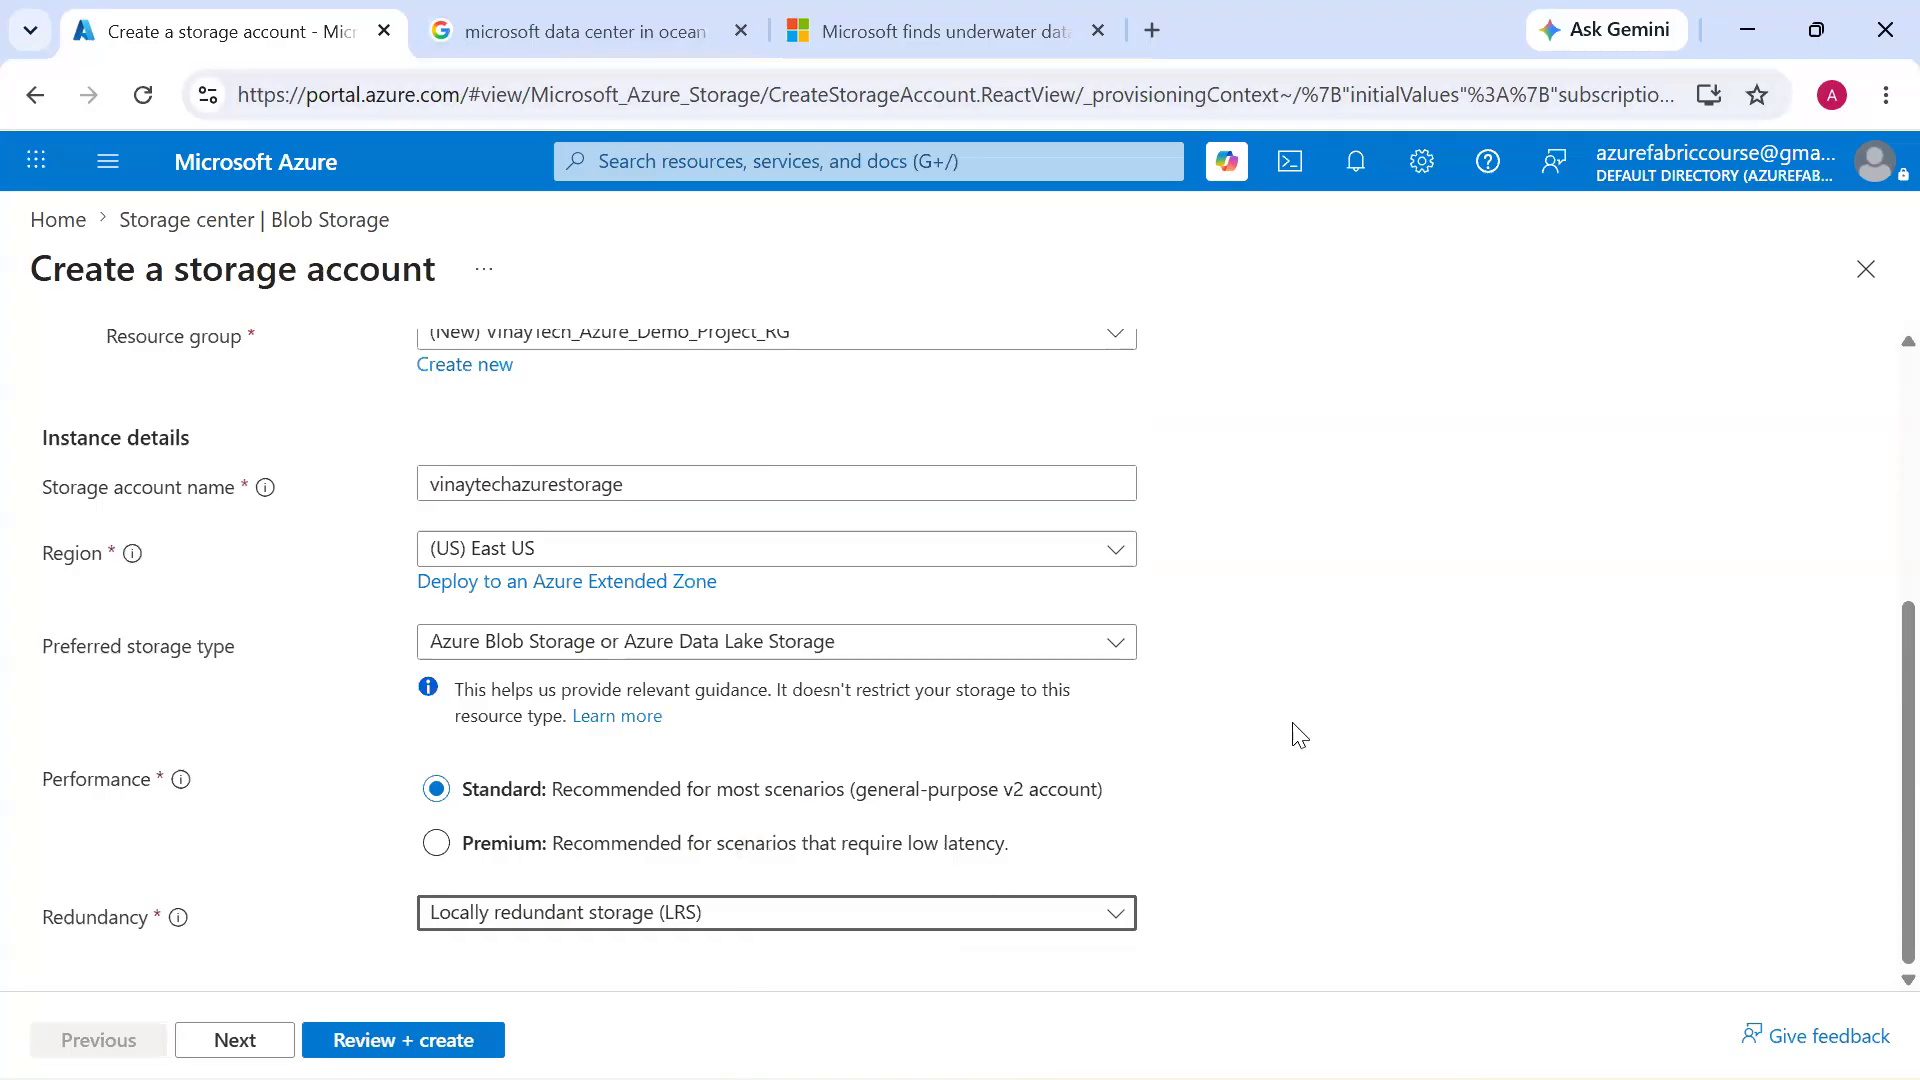
Annotate the screen with a red rectangle labelled "East US" containing three dashed lines, and clear the annotation
left_click_drag(1320, 497, 1839, 921)
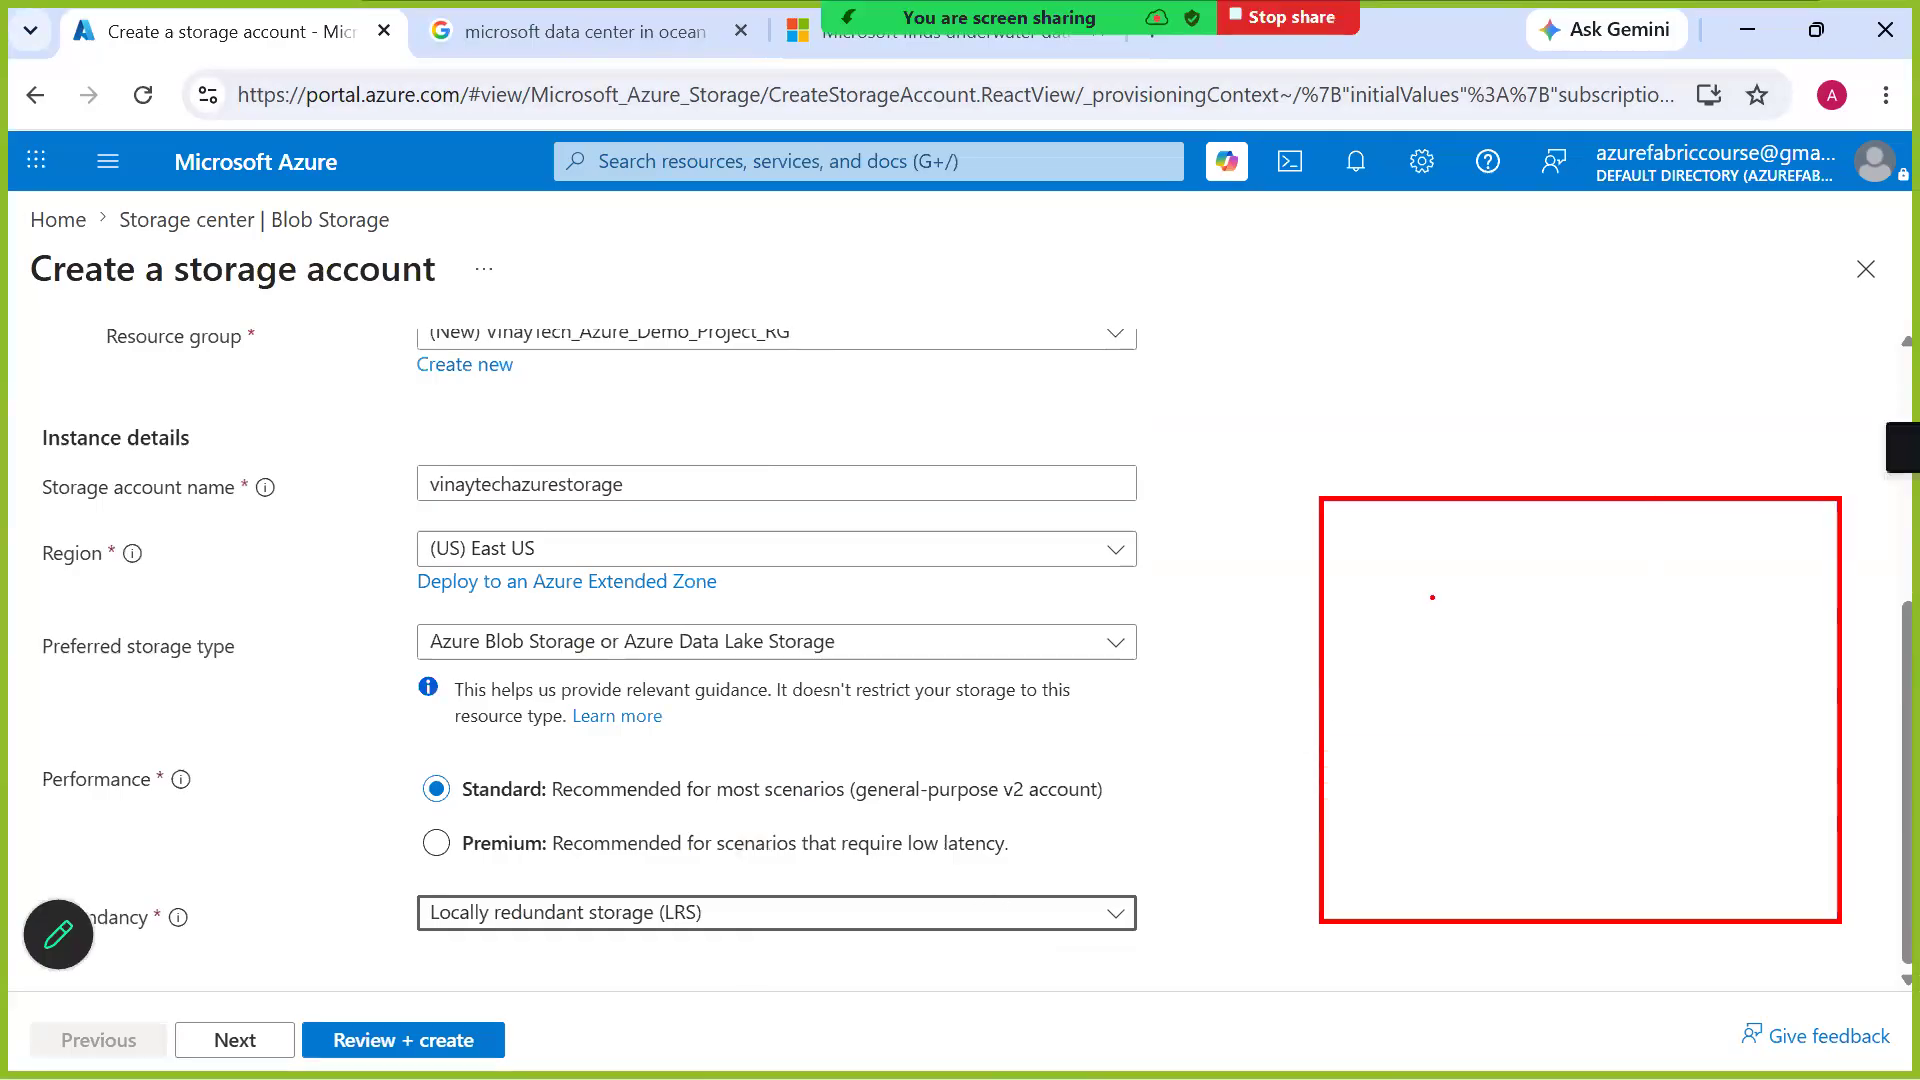
left_click(1408, 405)
type("East S")
key("BackSpace")
type("US")
key("Return")
key("Return")
type("----")
key("Return")
type("---")
key("Return")
type("---")
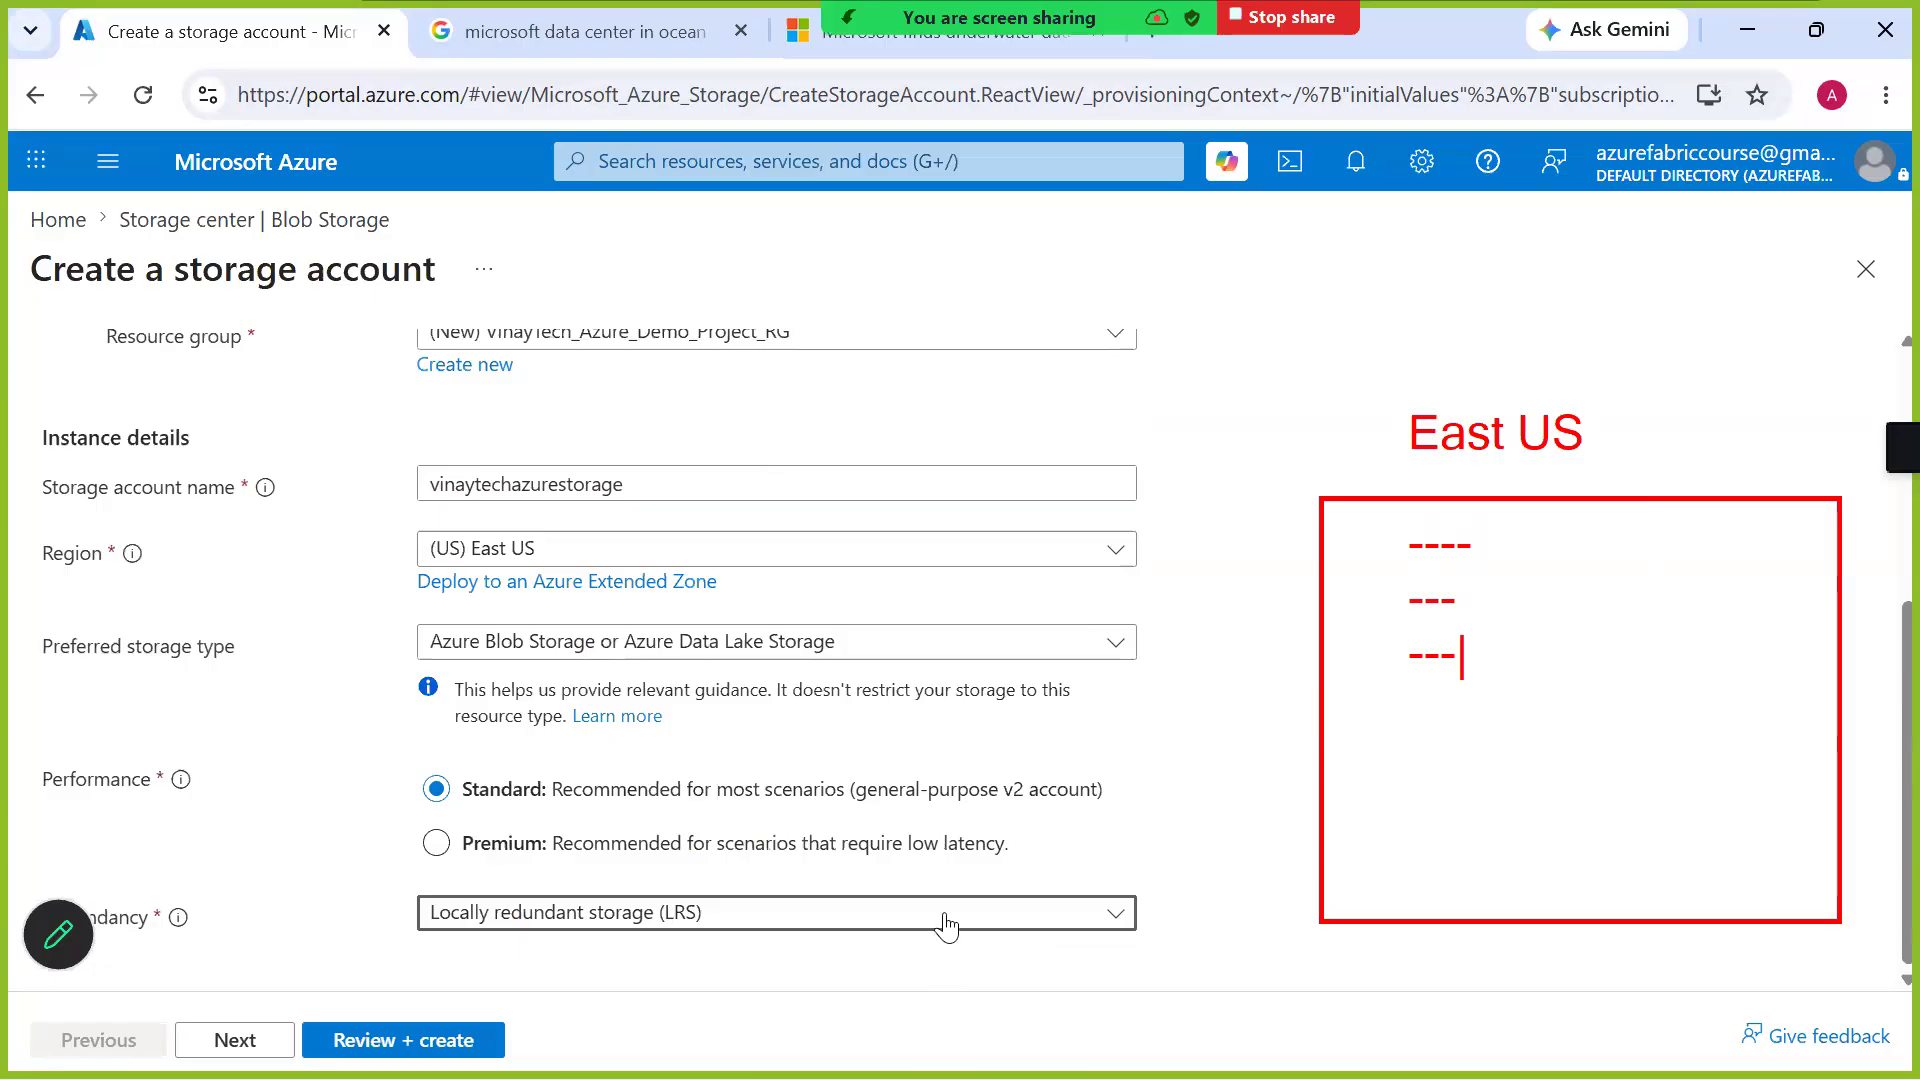
key("Escape")
left_click(1259, 688)
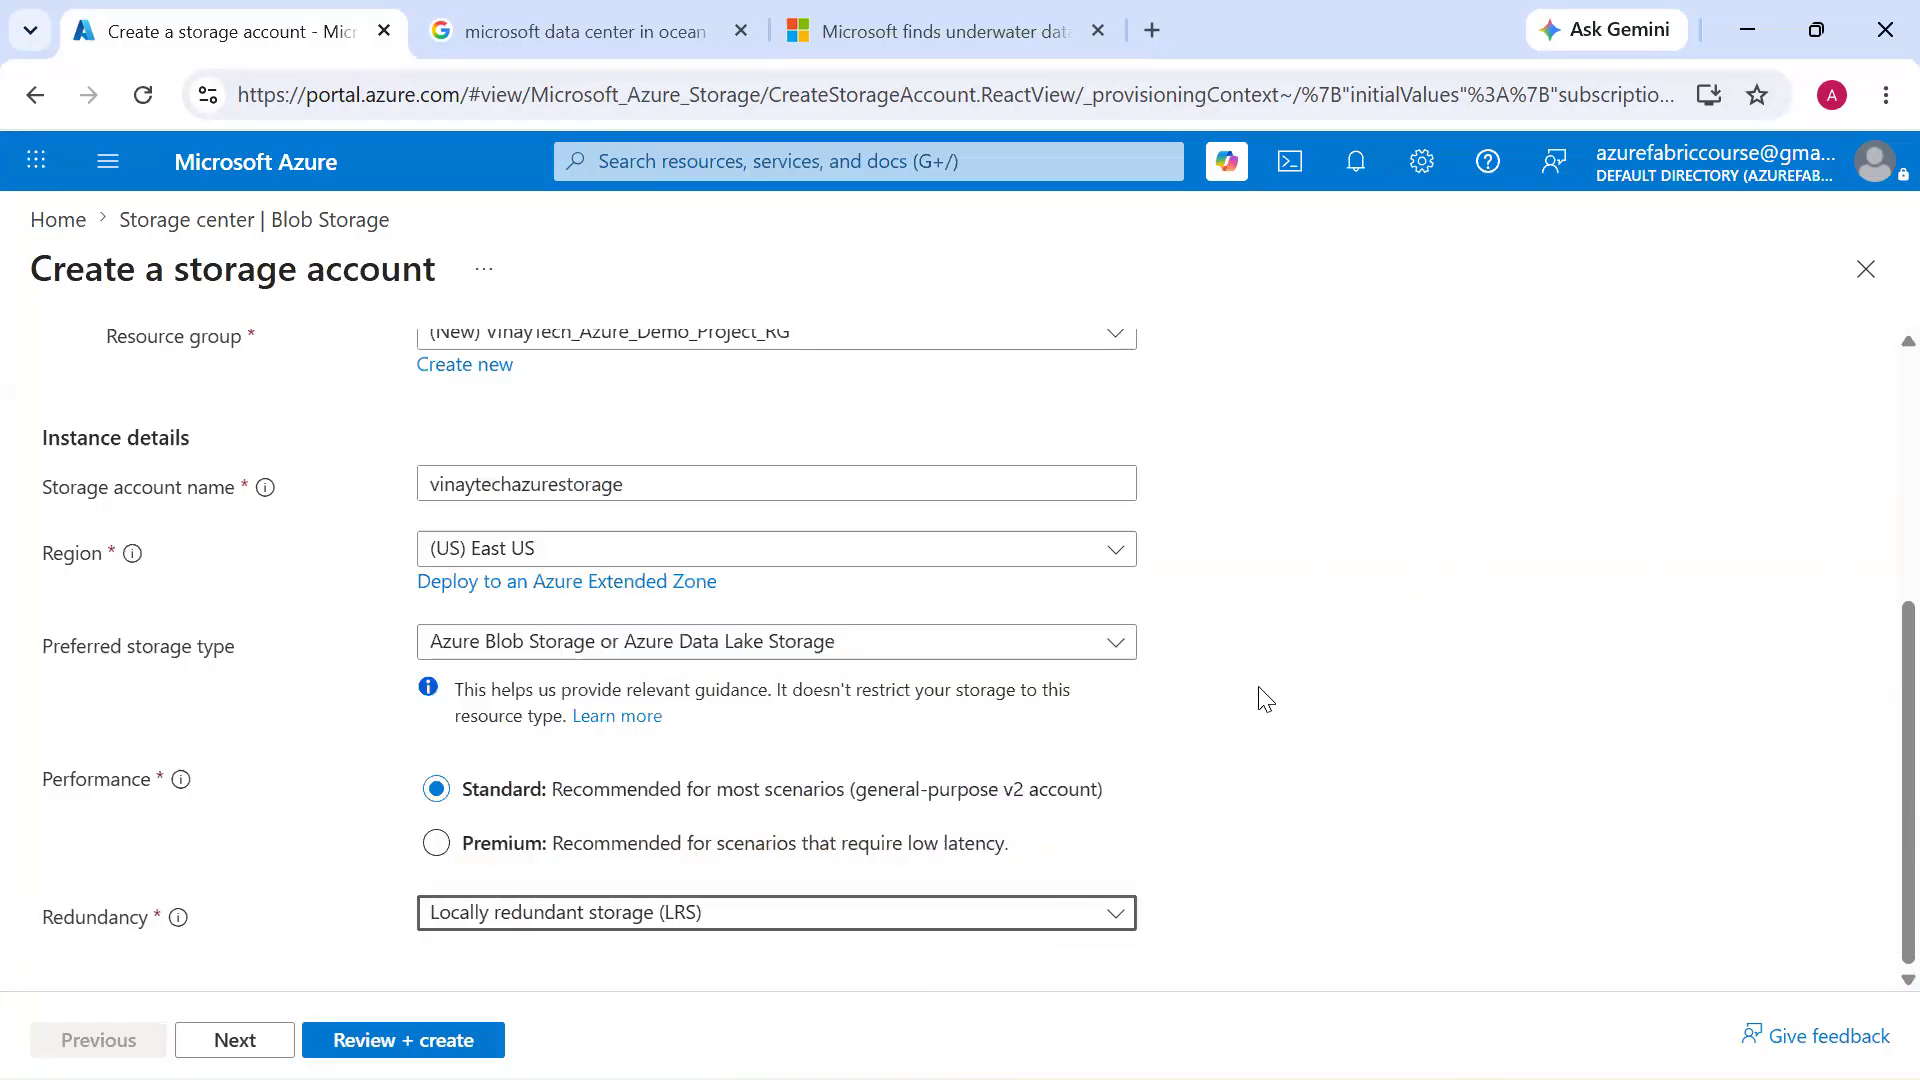
Review the storage account settings and create the vinaytechazurestorage account
scroll(1259, 688, "up", 4)
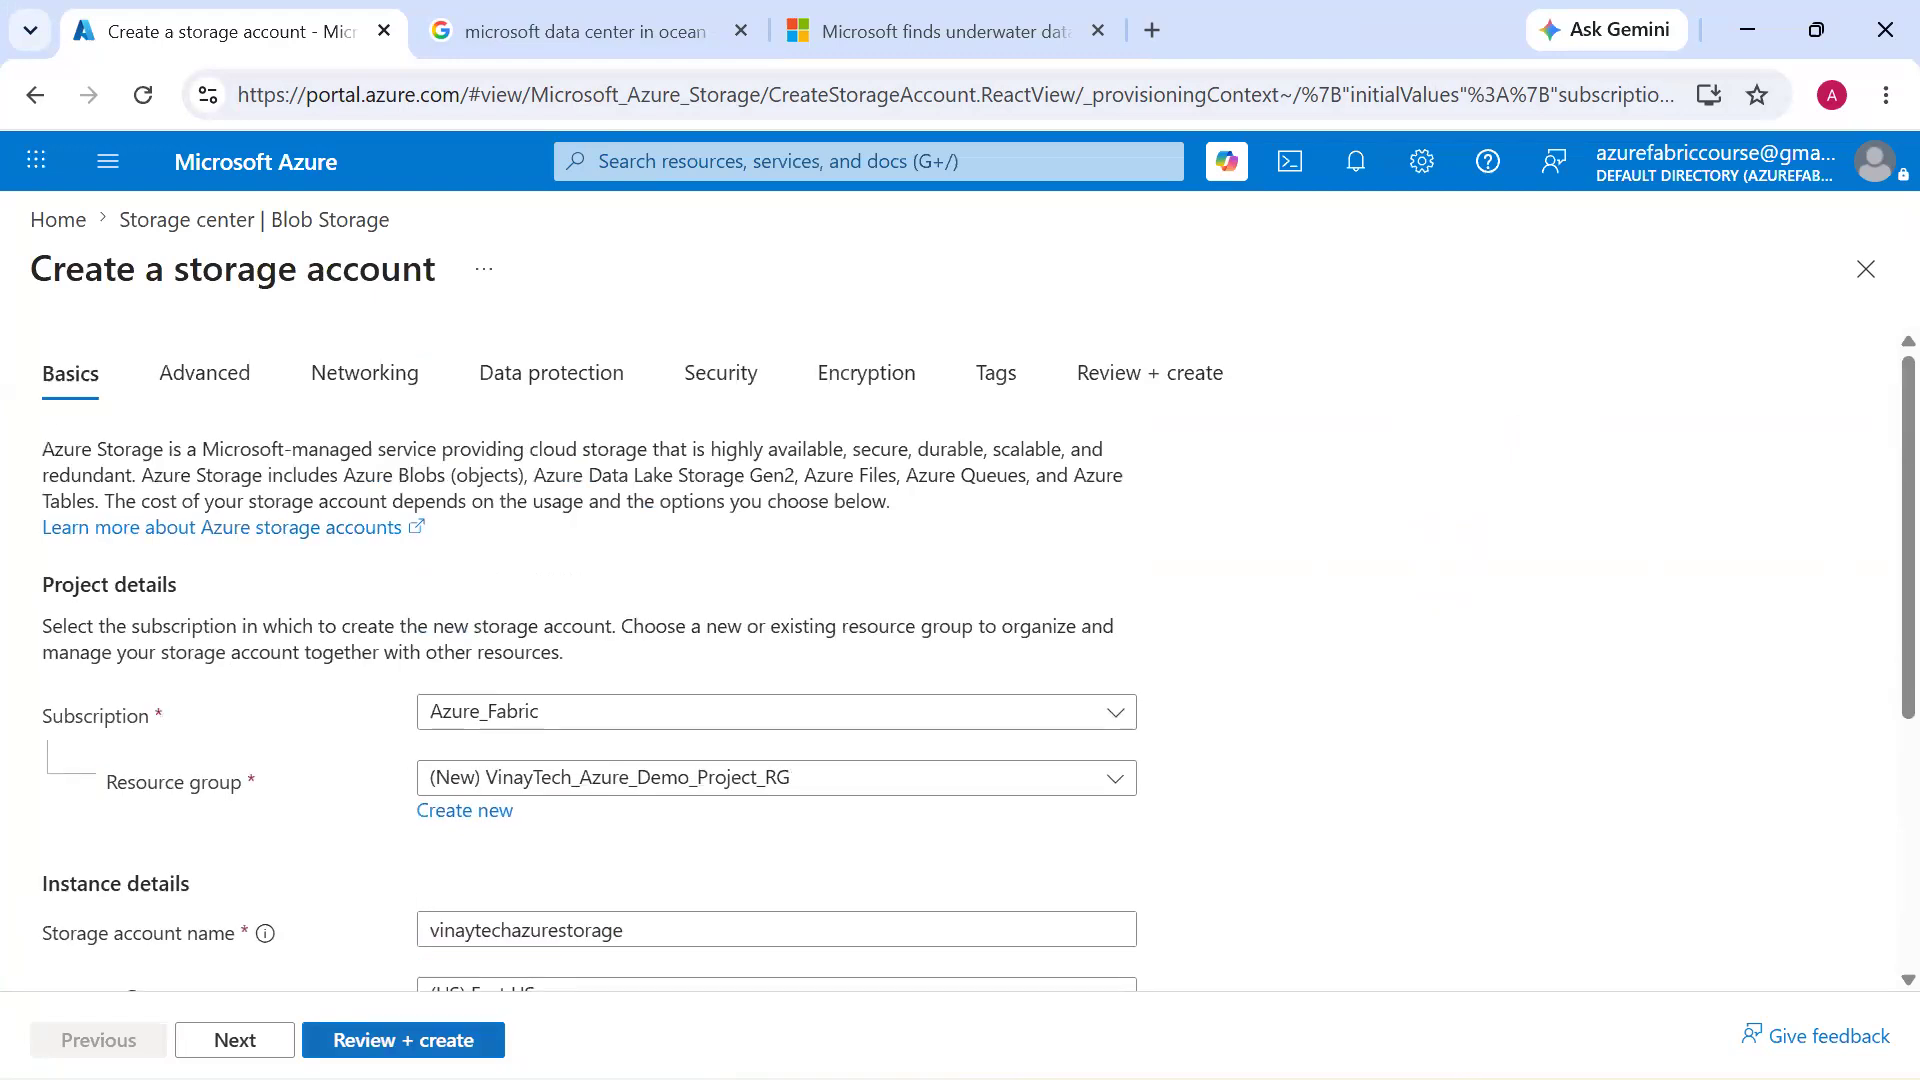
left_click(403, 1040)
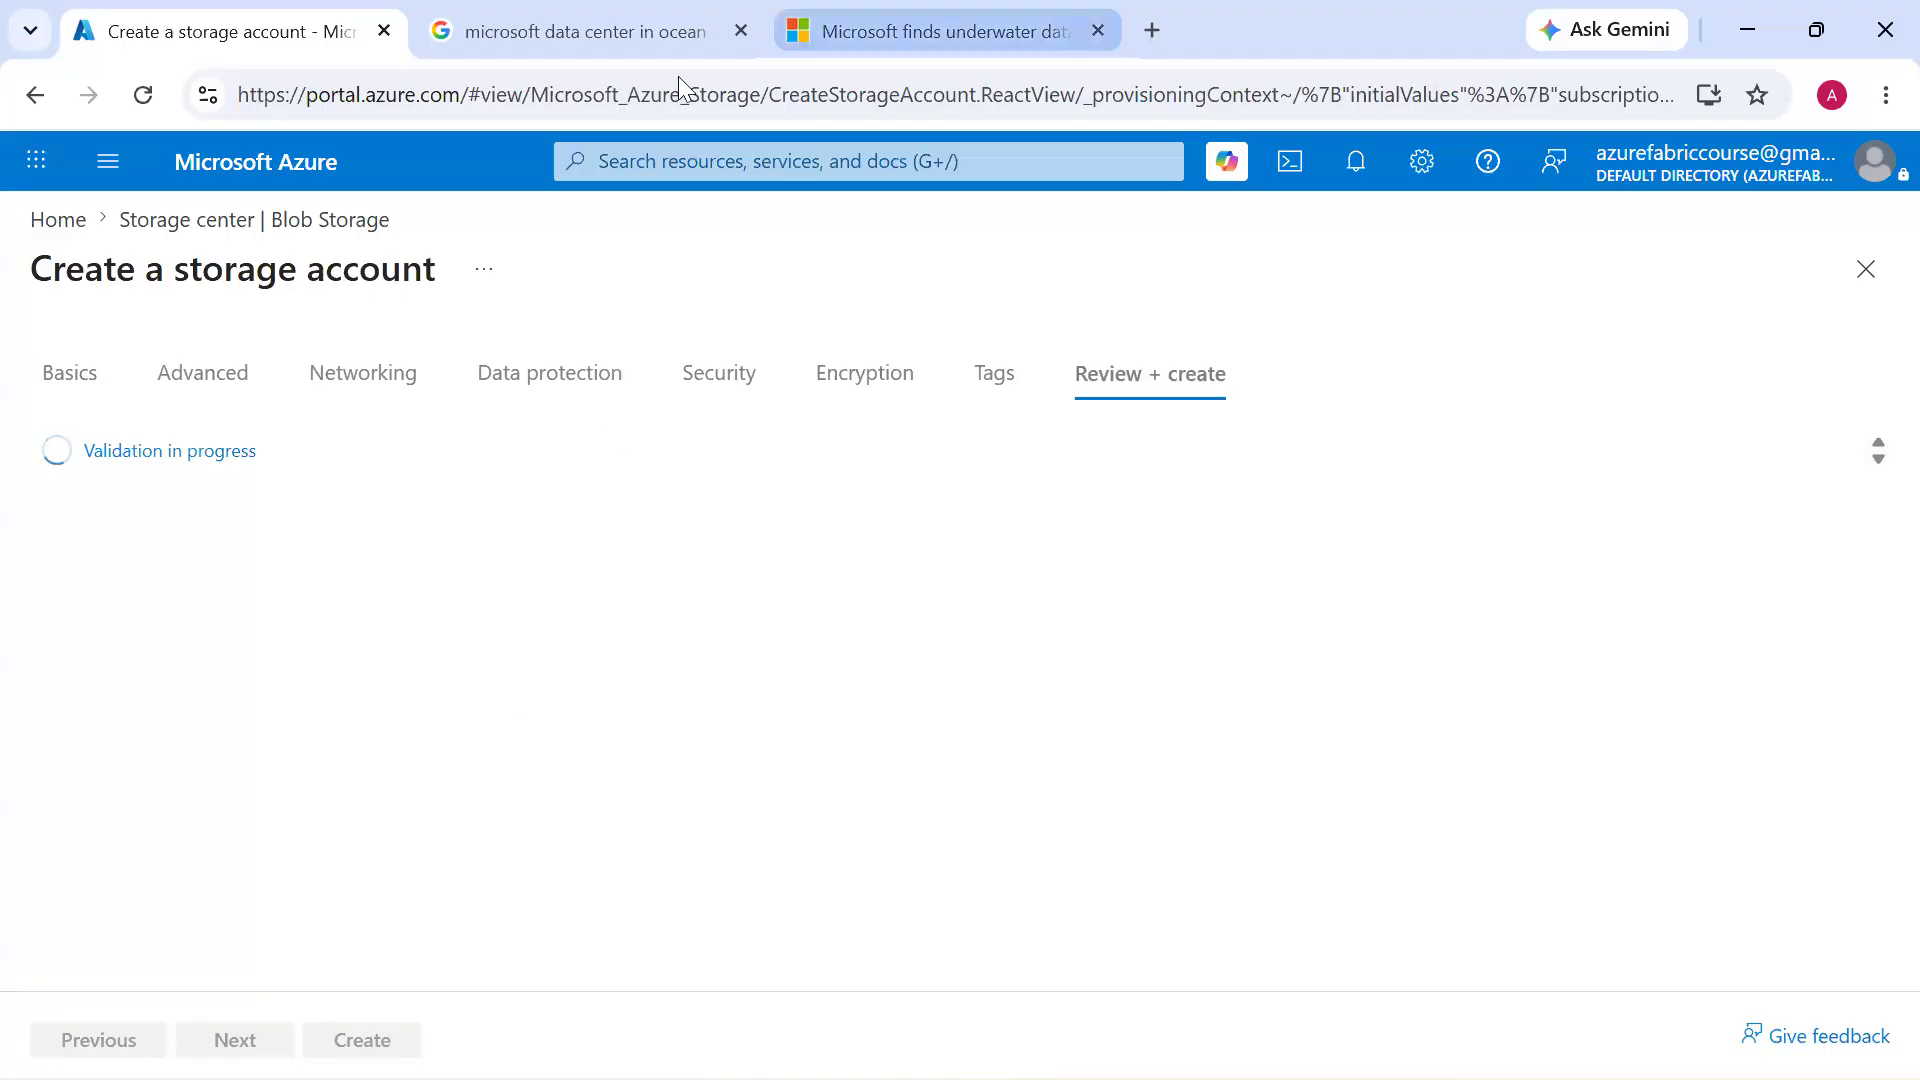
left_click(393, 1026)
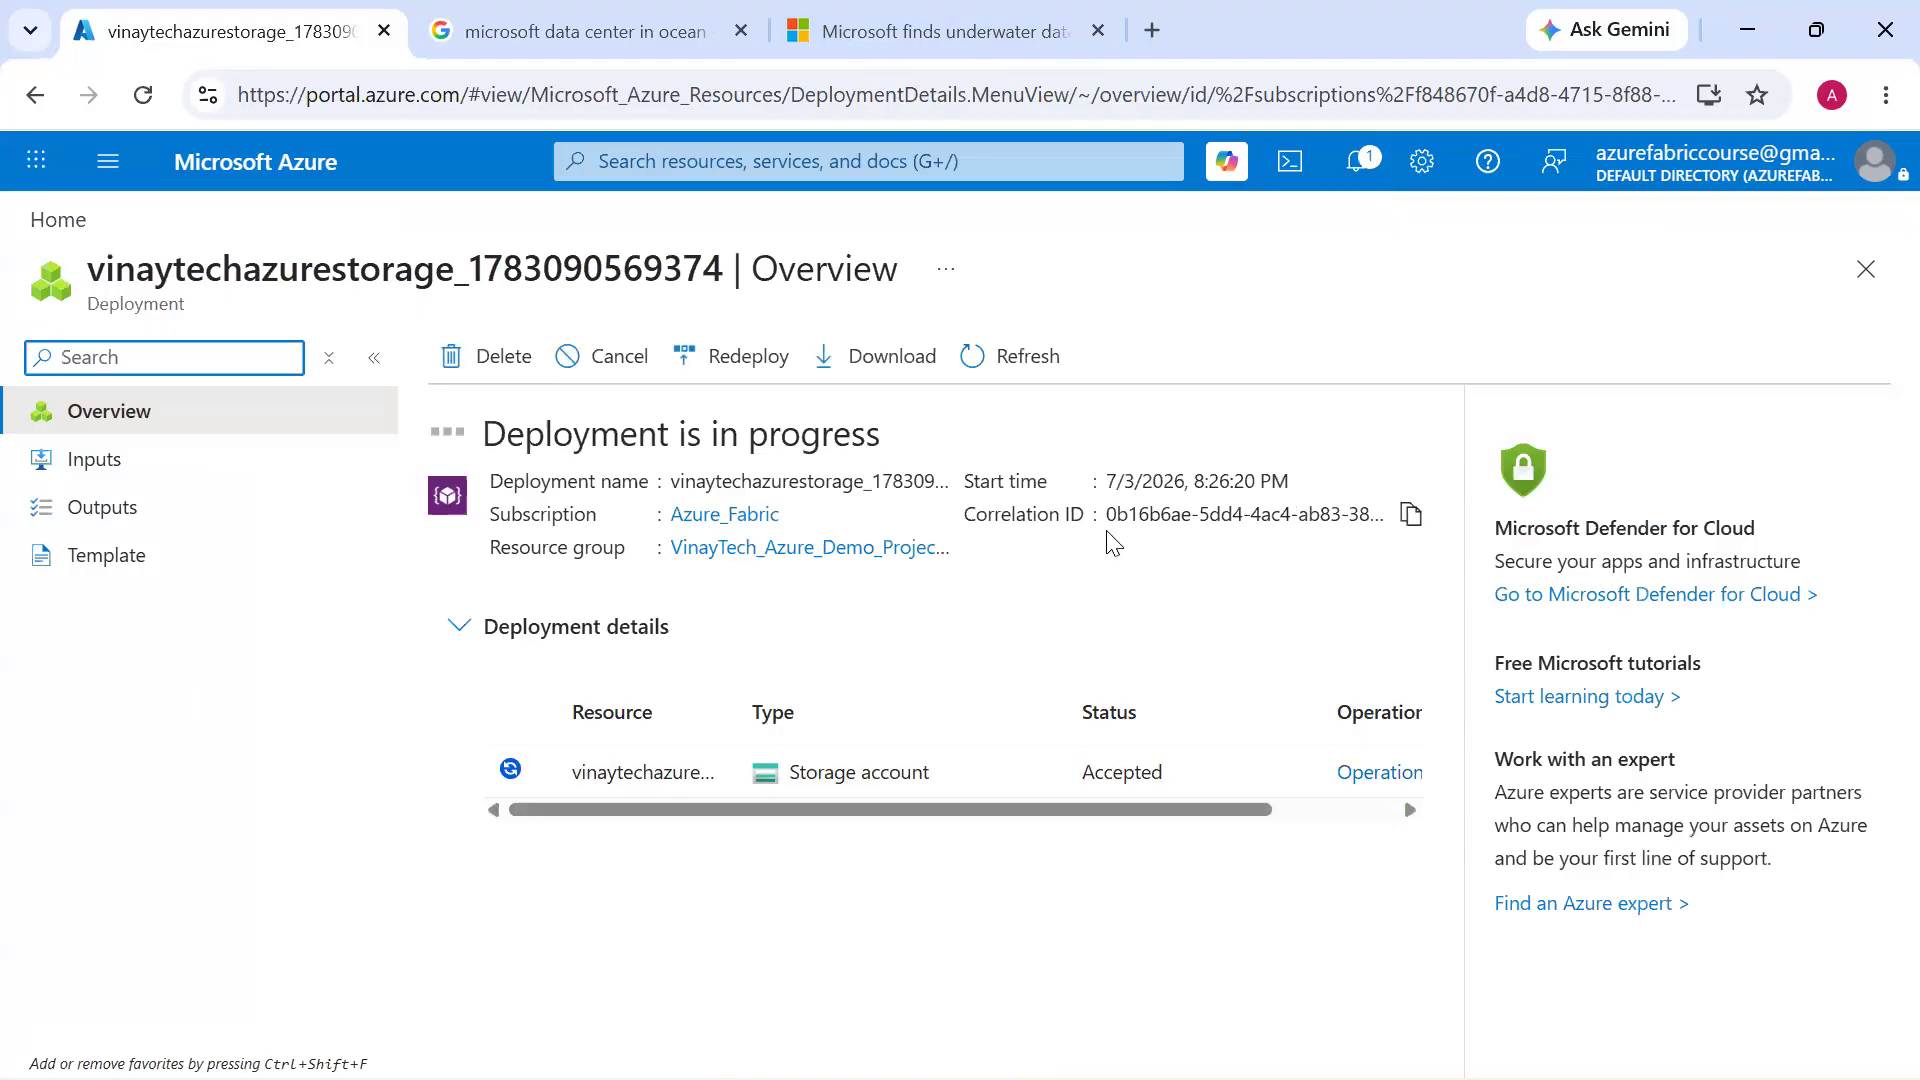
Refresh the storage account's deployment overview and check its progress in the notifications
left_click(1050, 376)
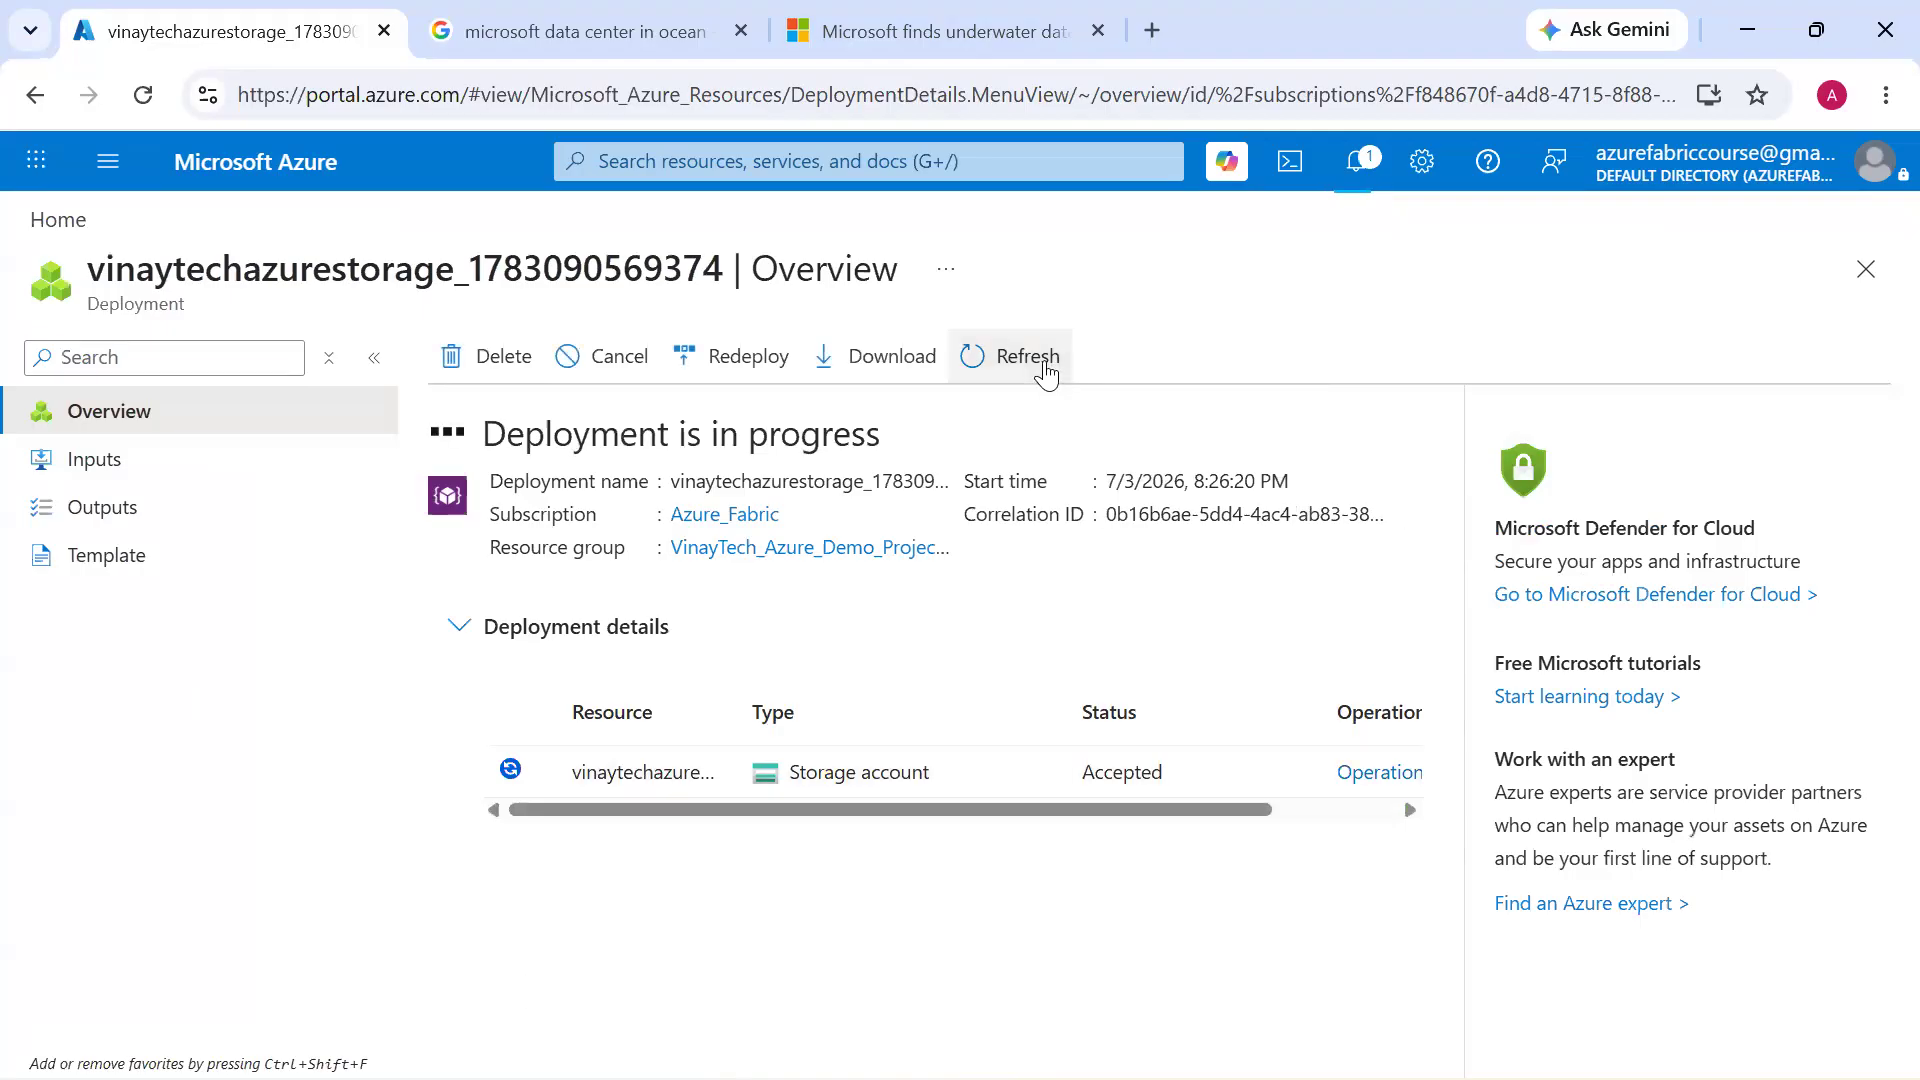
key("alt+Tab")
left_click(1360, 170)
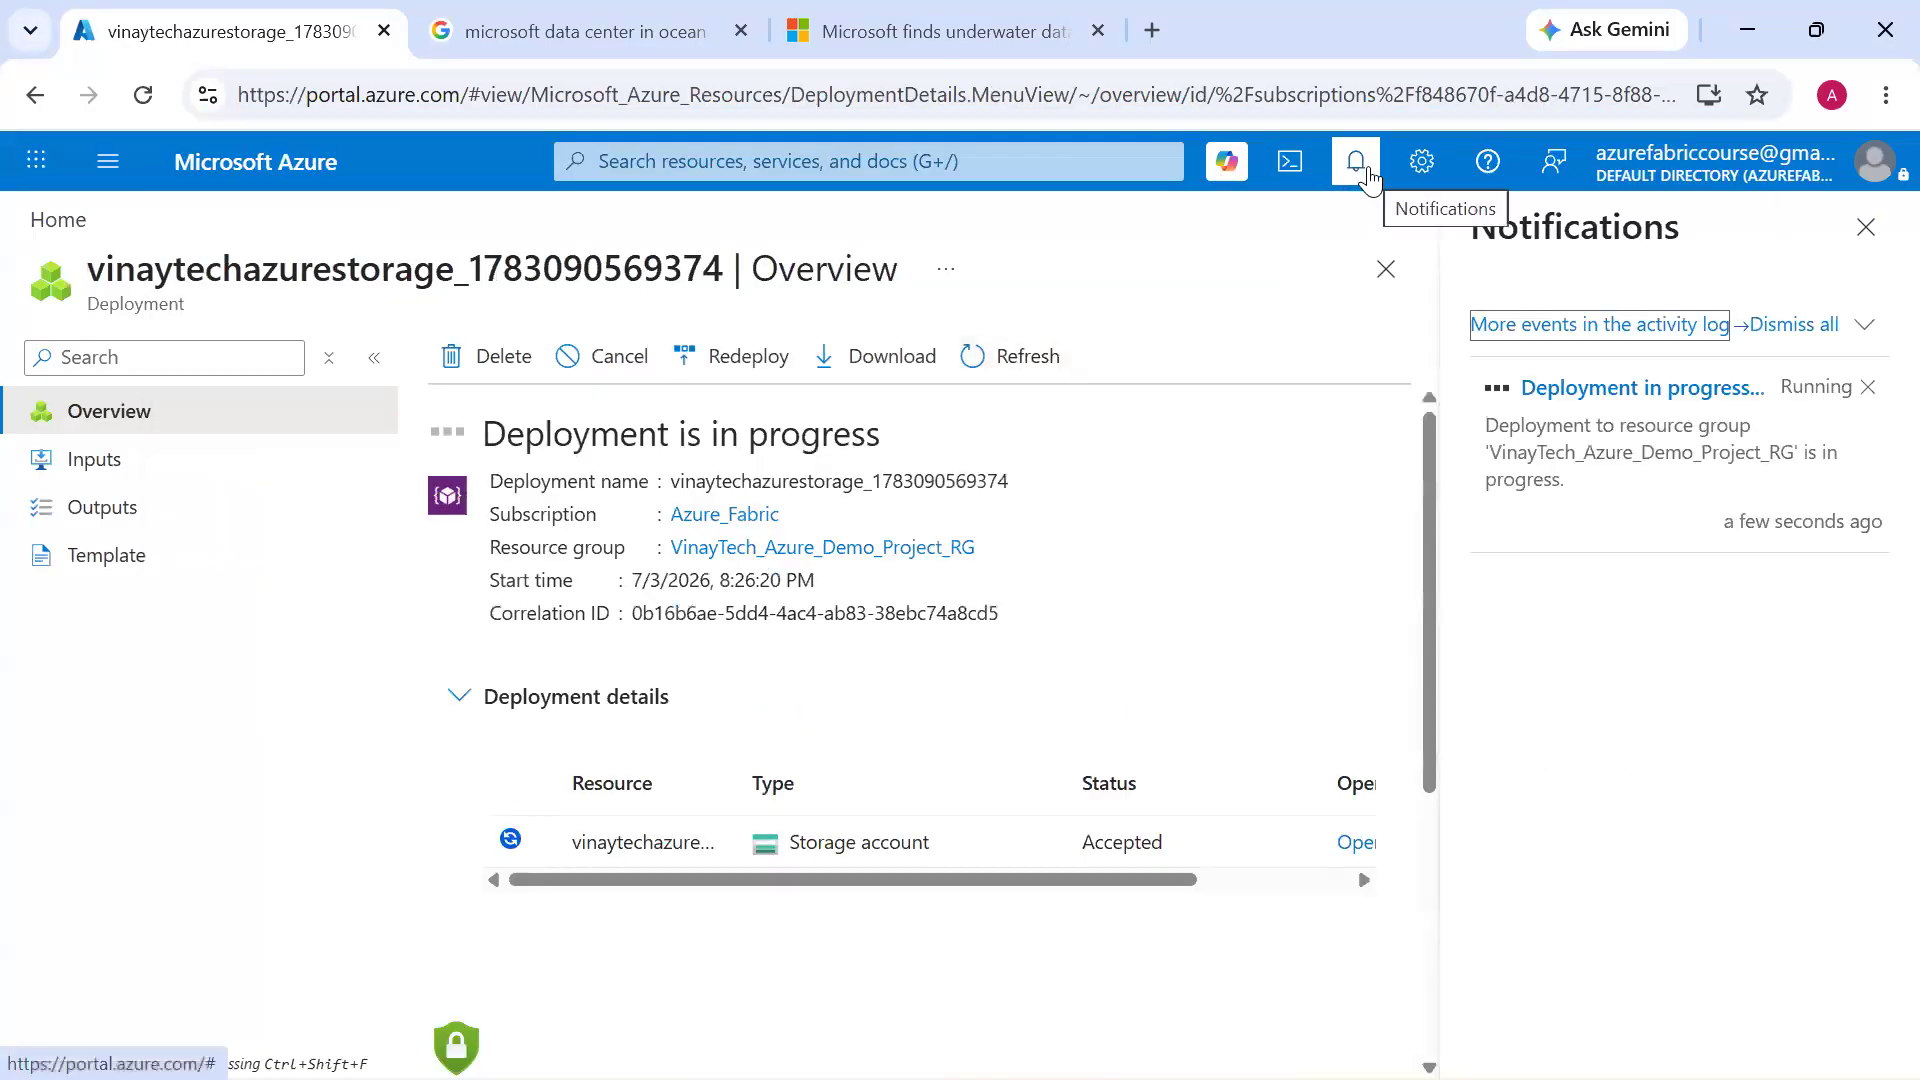
Duplicate the deployment's browser tab and go to the Azure portal home page in the copy
right_click(204, 50)
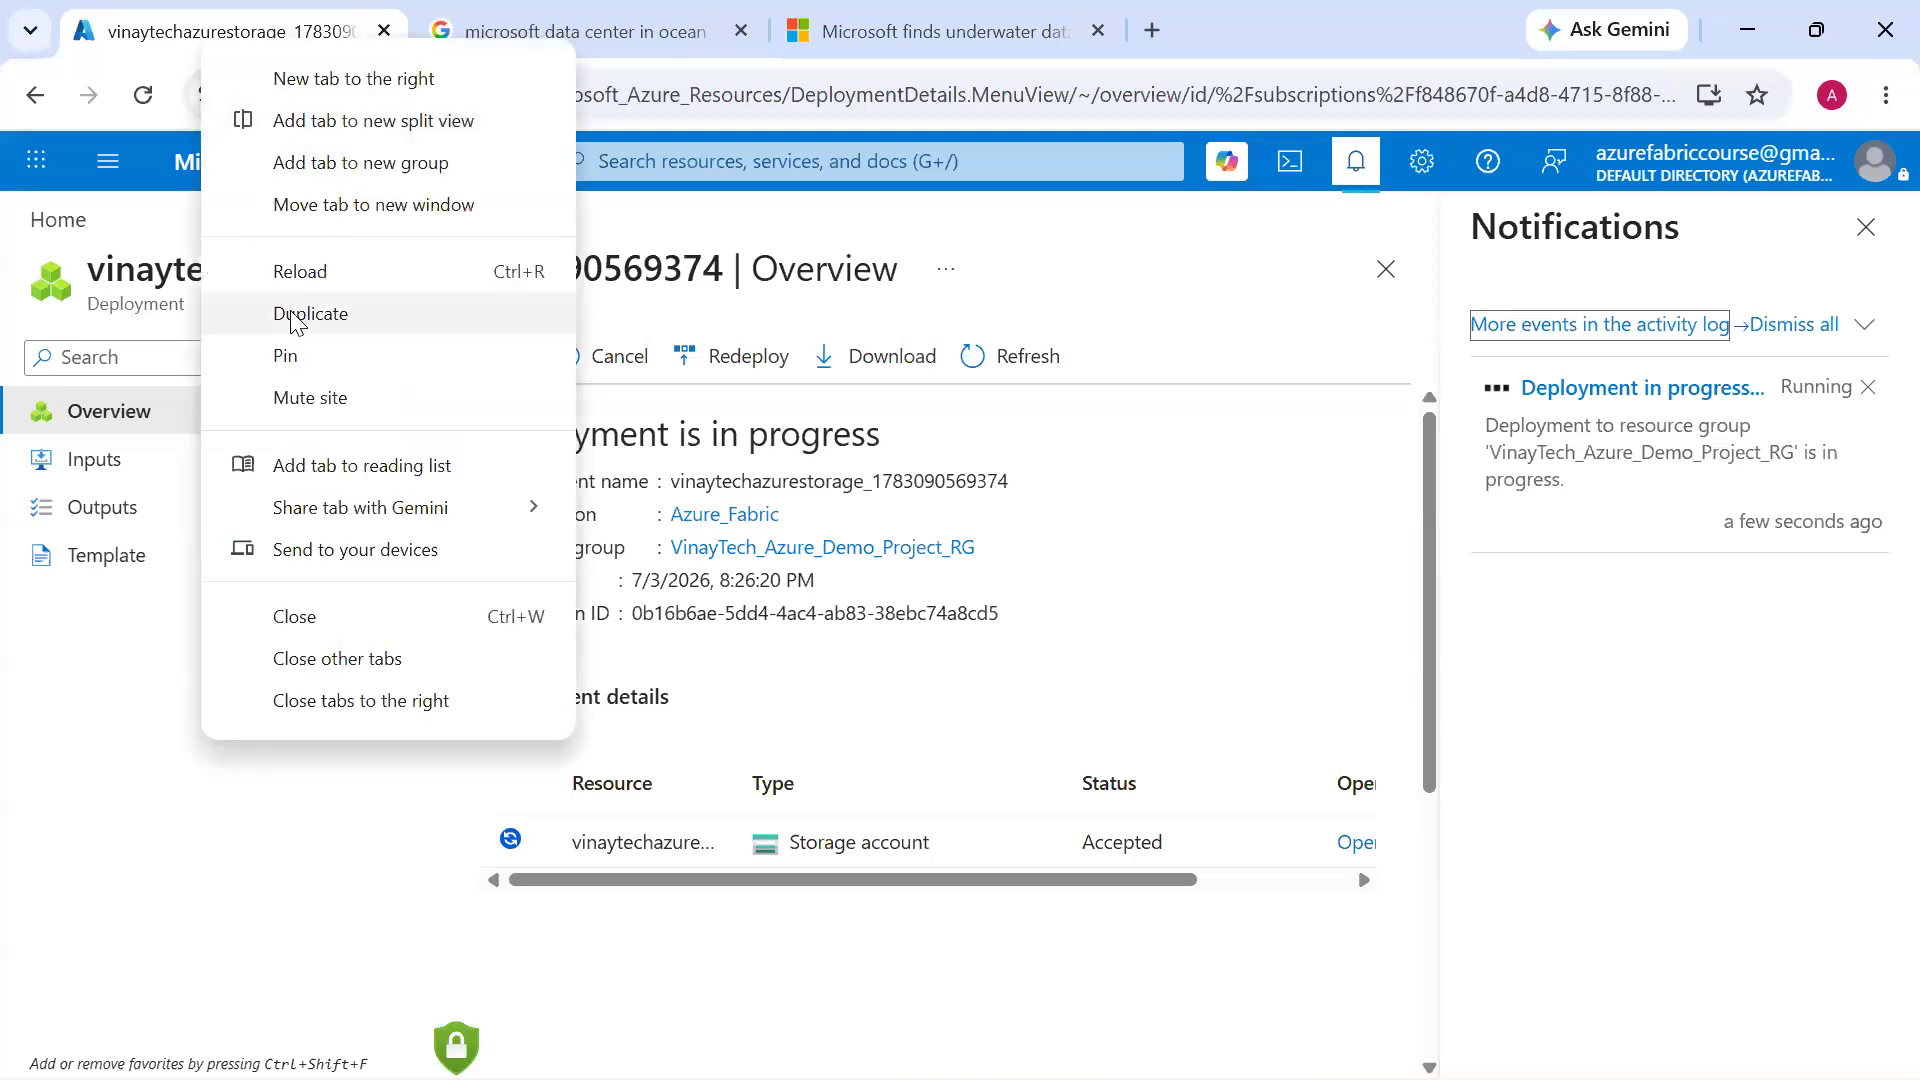
left_click(295, 317)
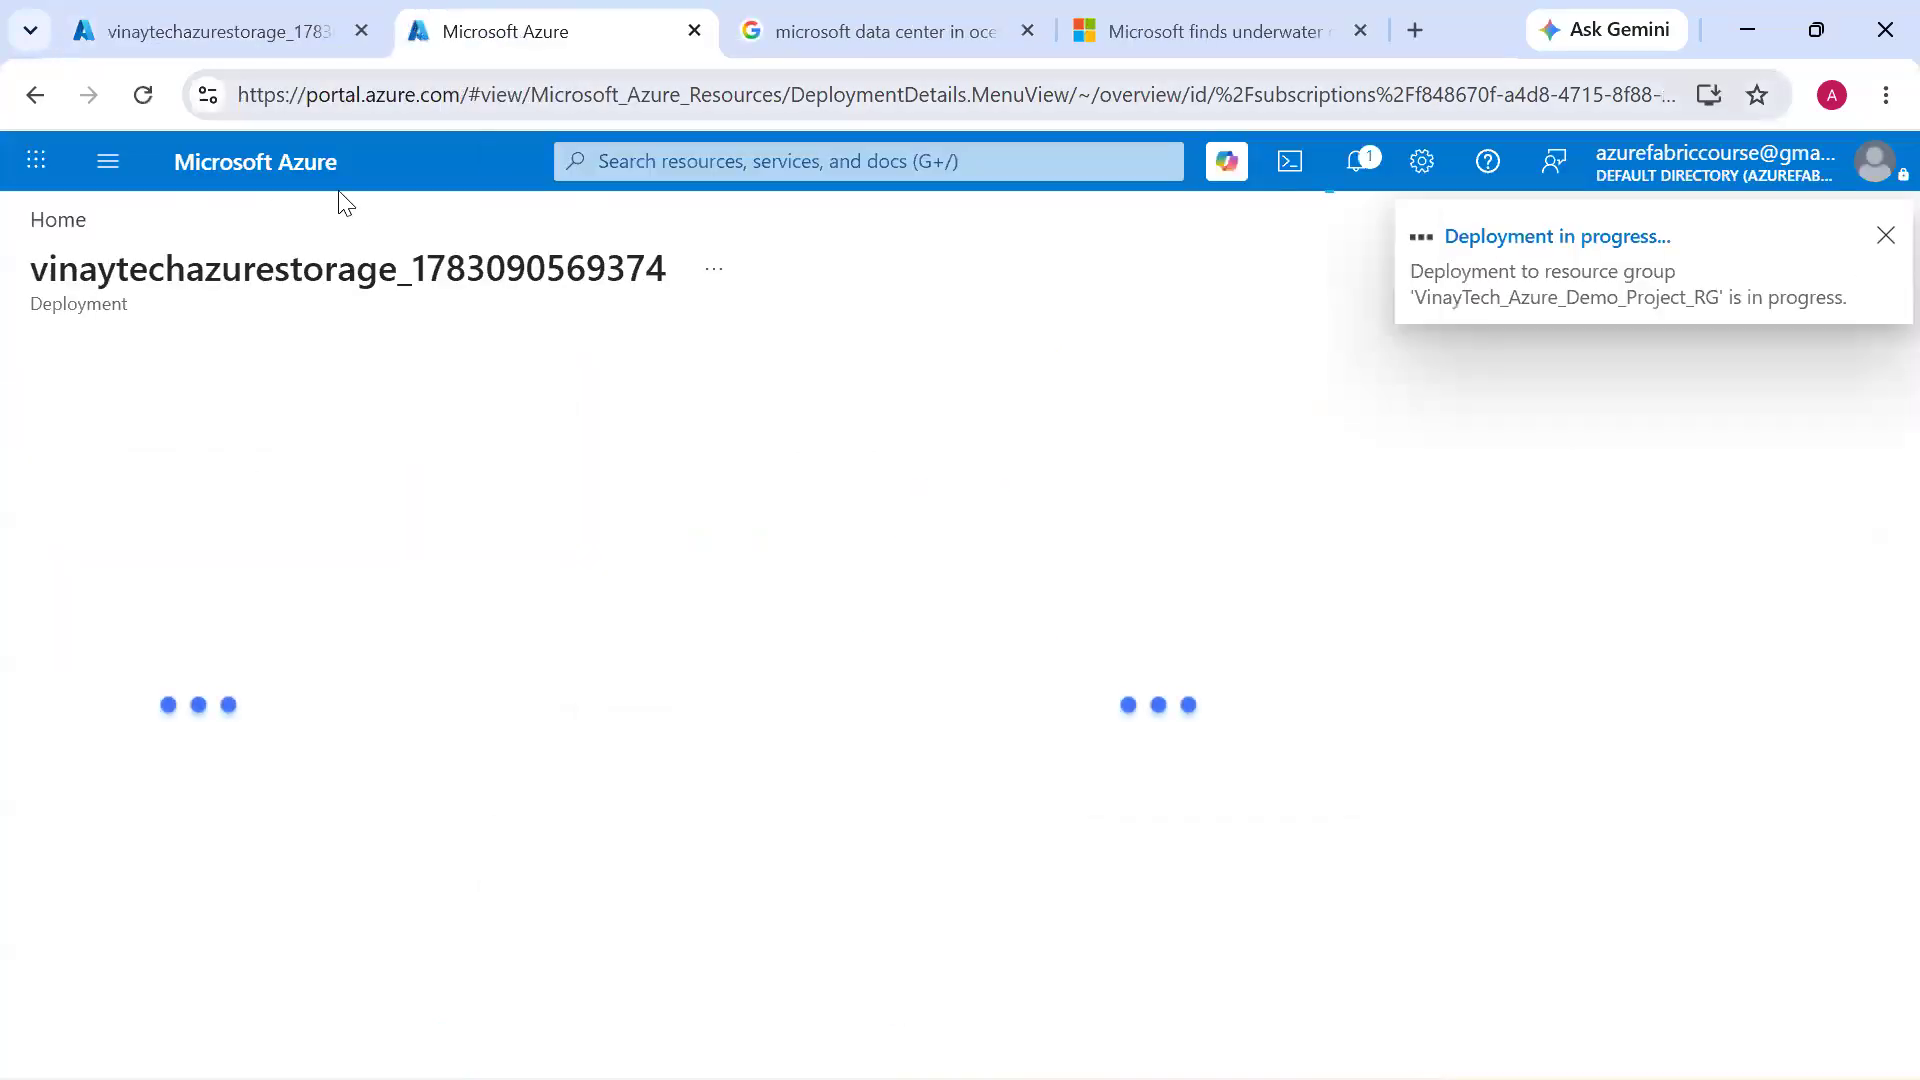
left_click(312, 176)
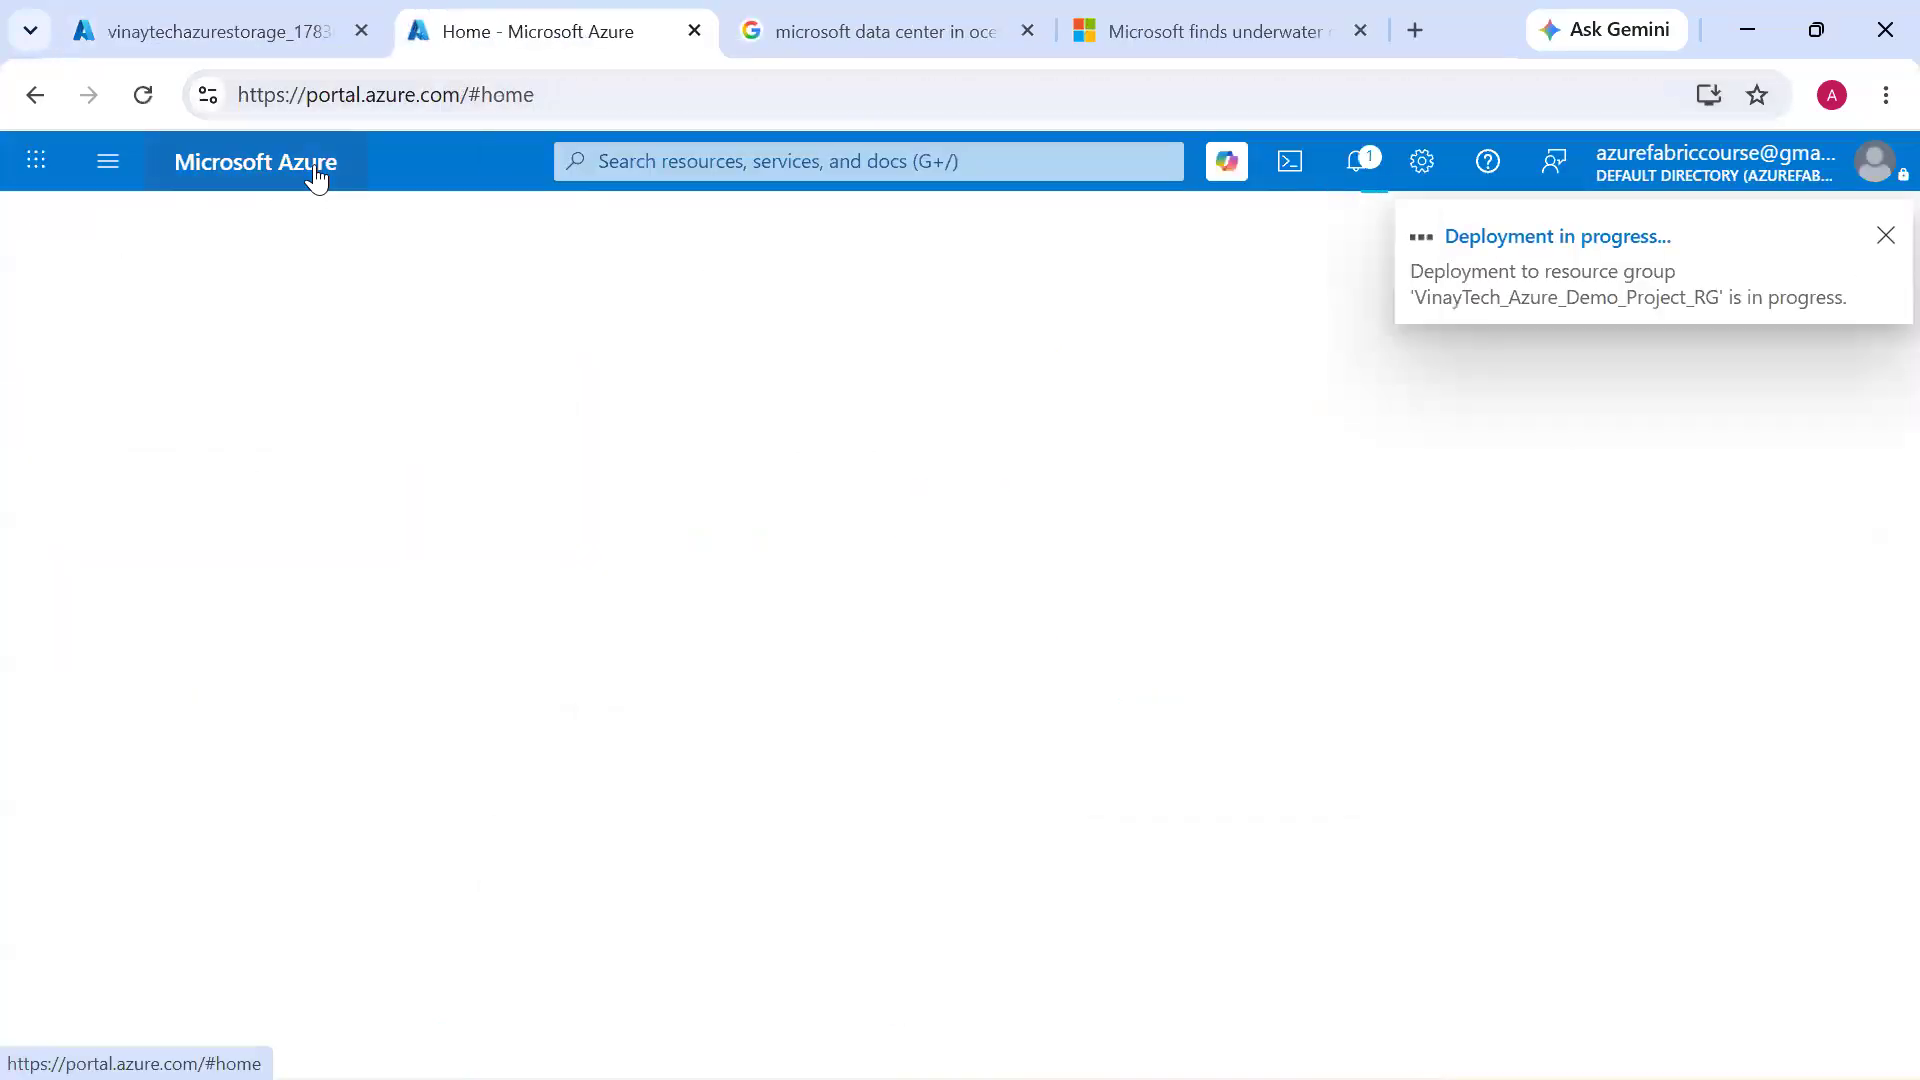
Search the portal for "SQL Data Base" and open the SQL databases service page
left_click(958, 161)
type("Azure SQL DB")
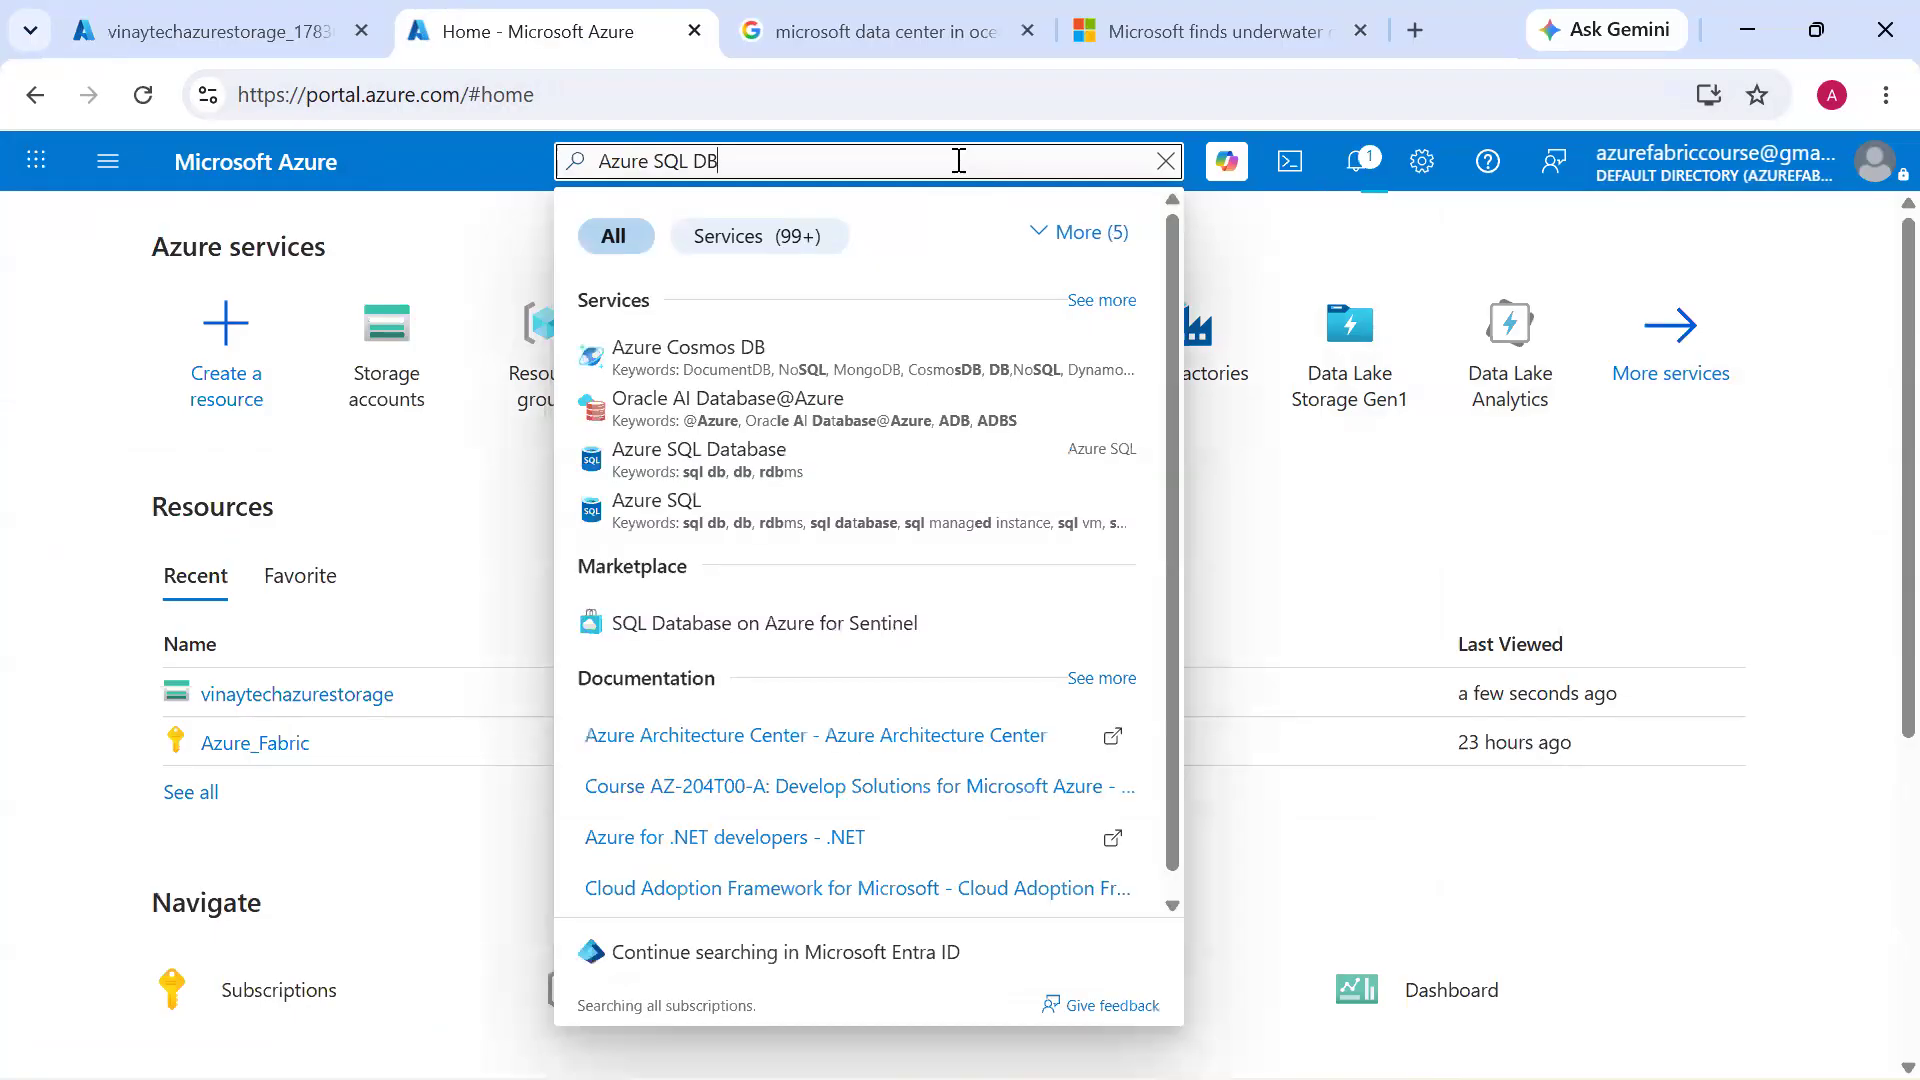
key("ctrl+a")
type("SQL Data Base")
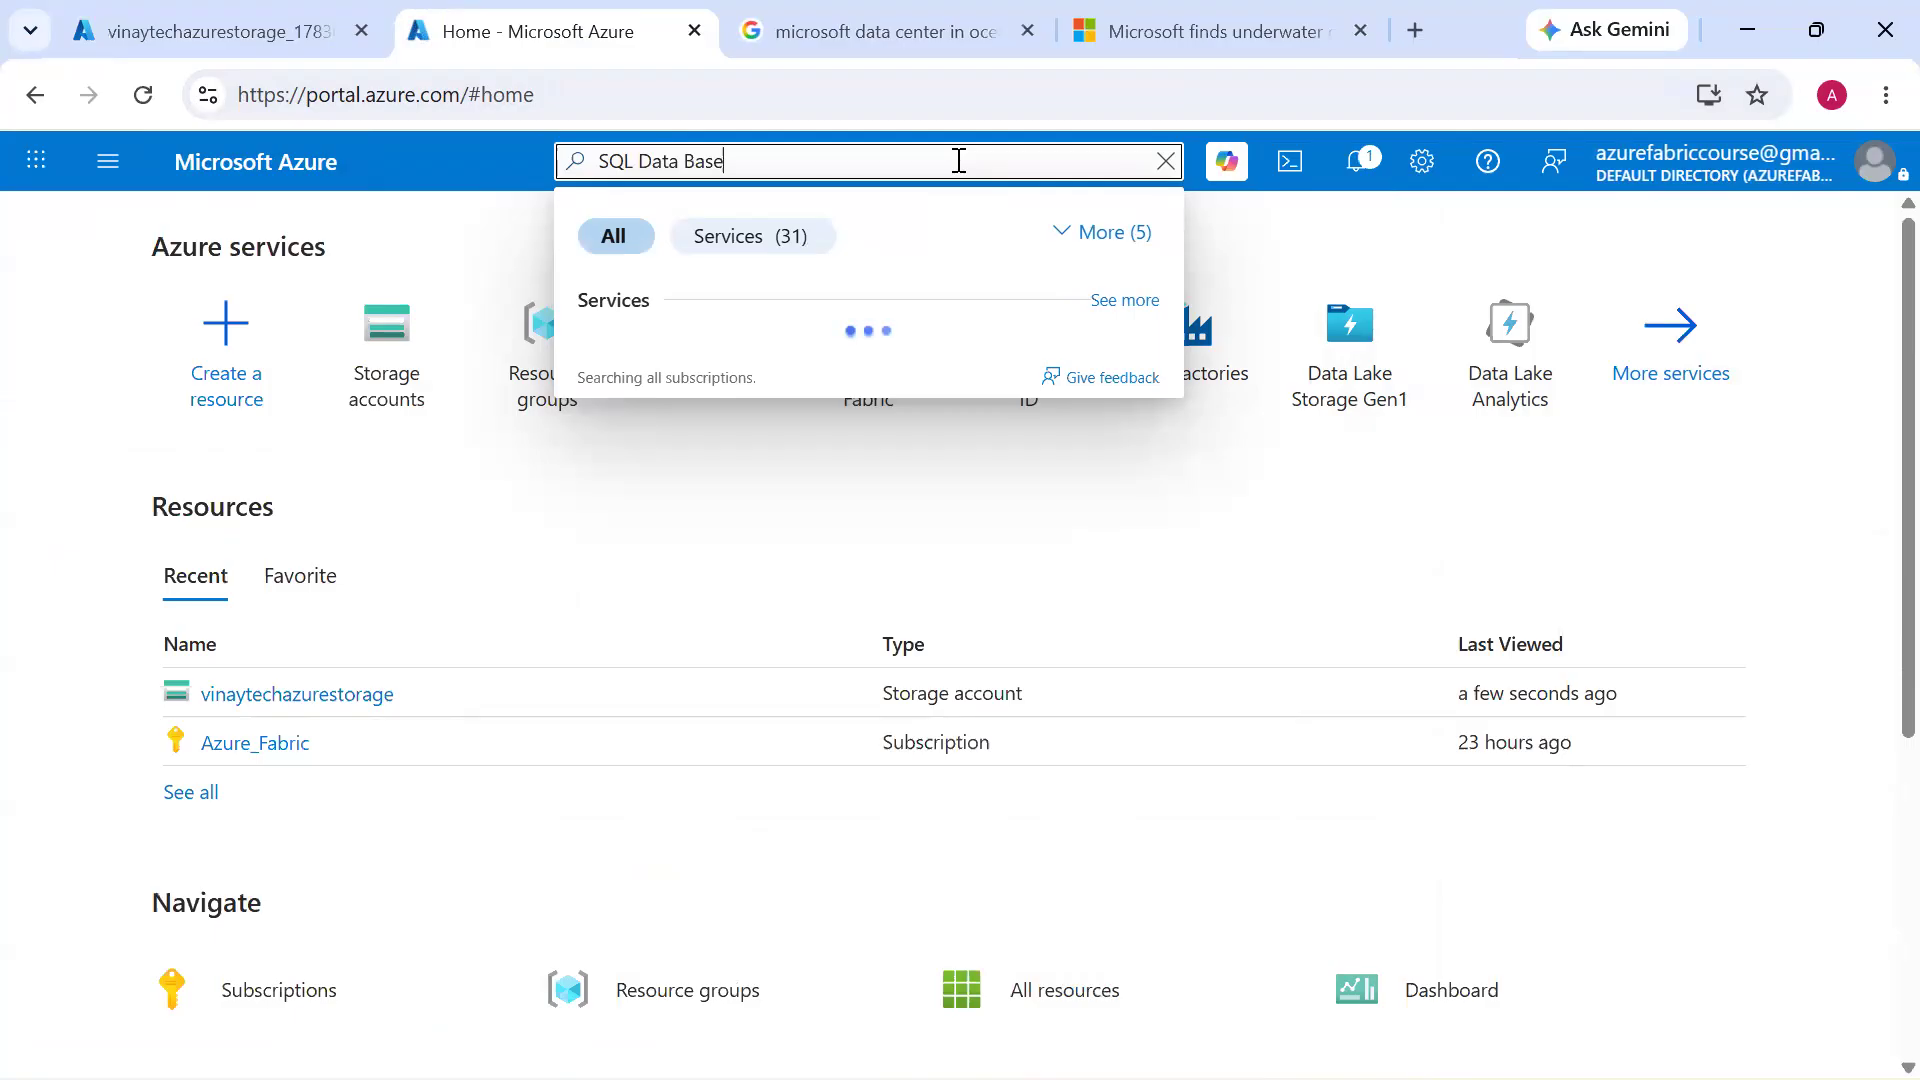
left_click(928, 376)
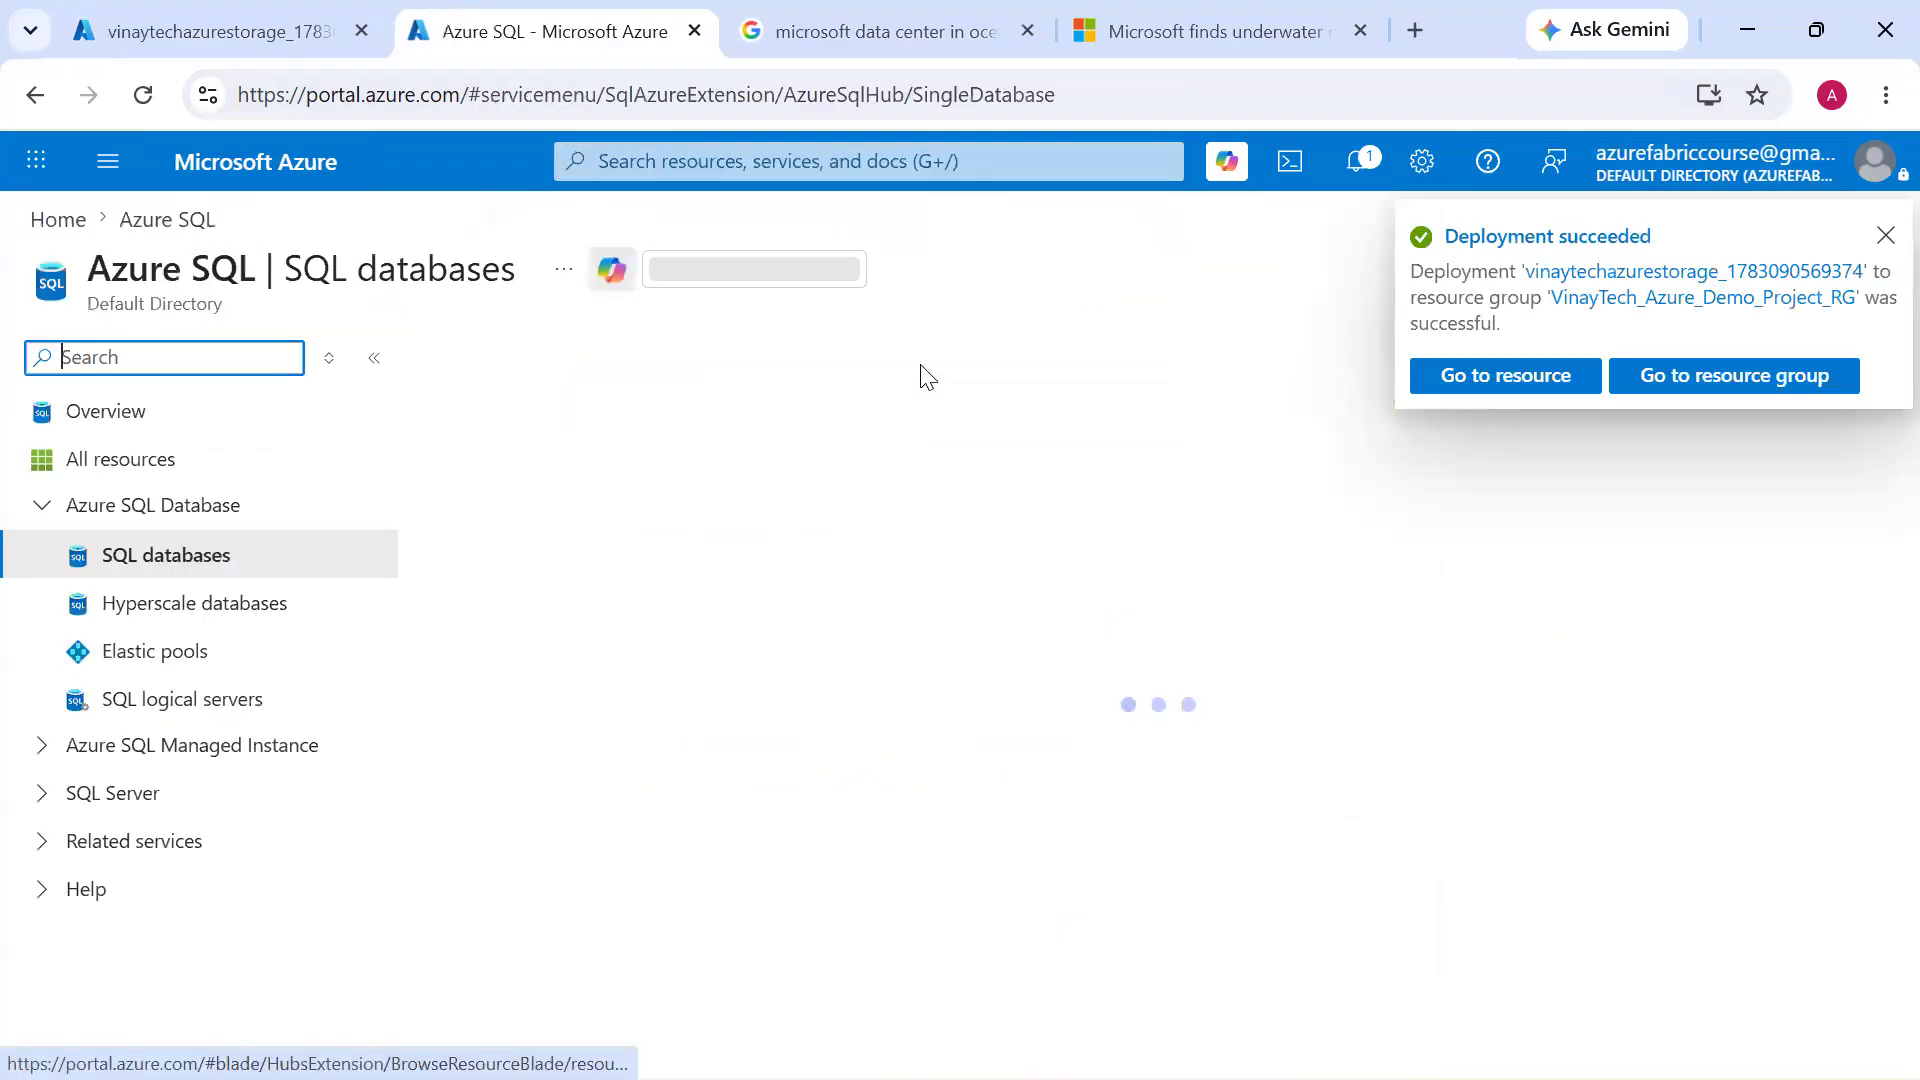
Return to the storage deployment's browser tab, open the deployed storage account resource and close the notifications
left_click(245, 42)
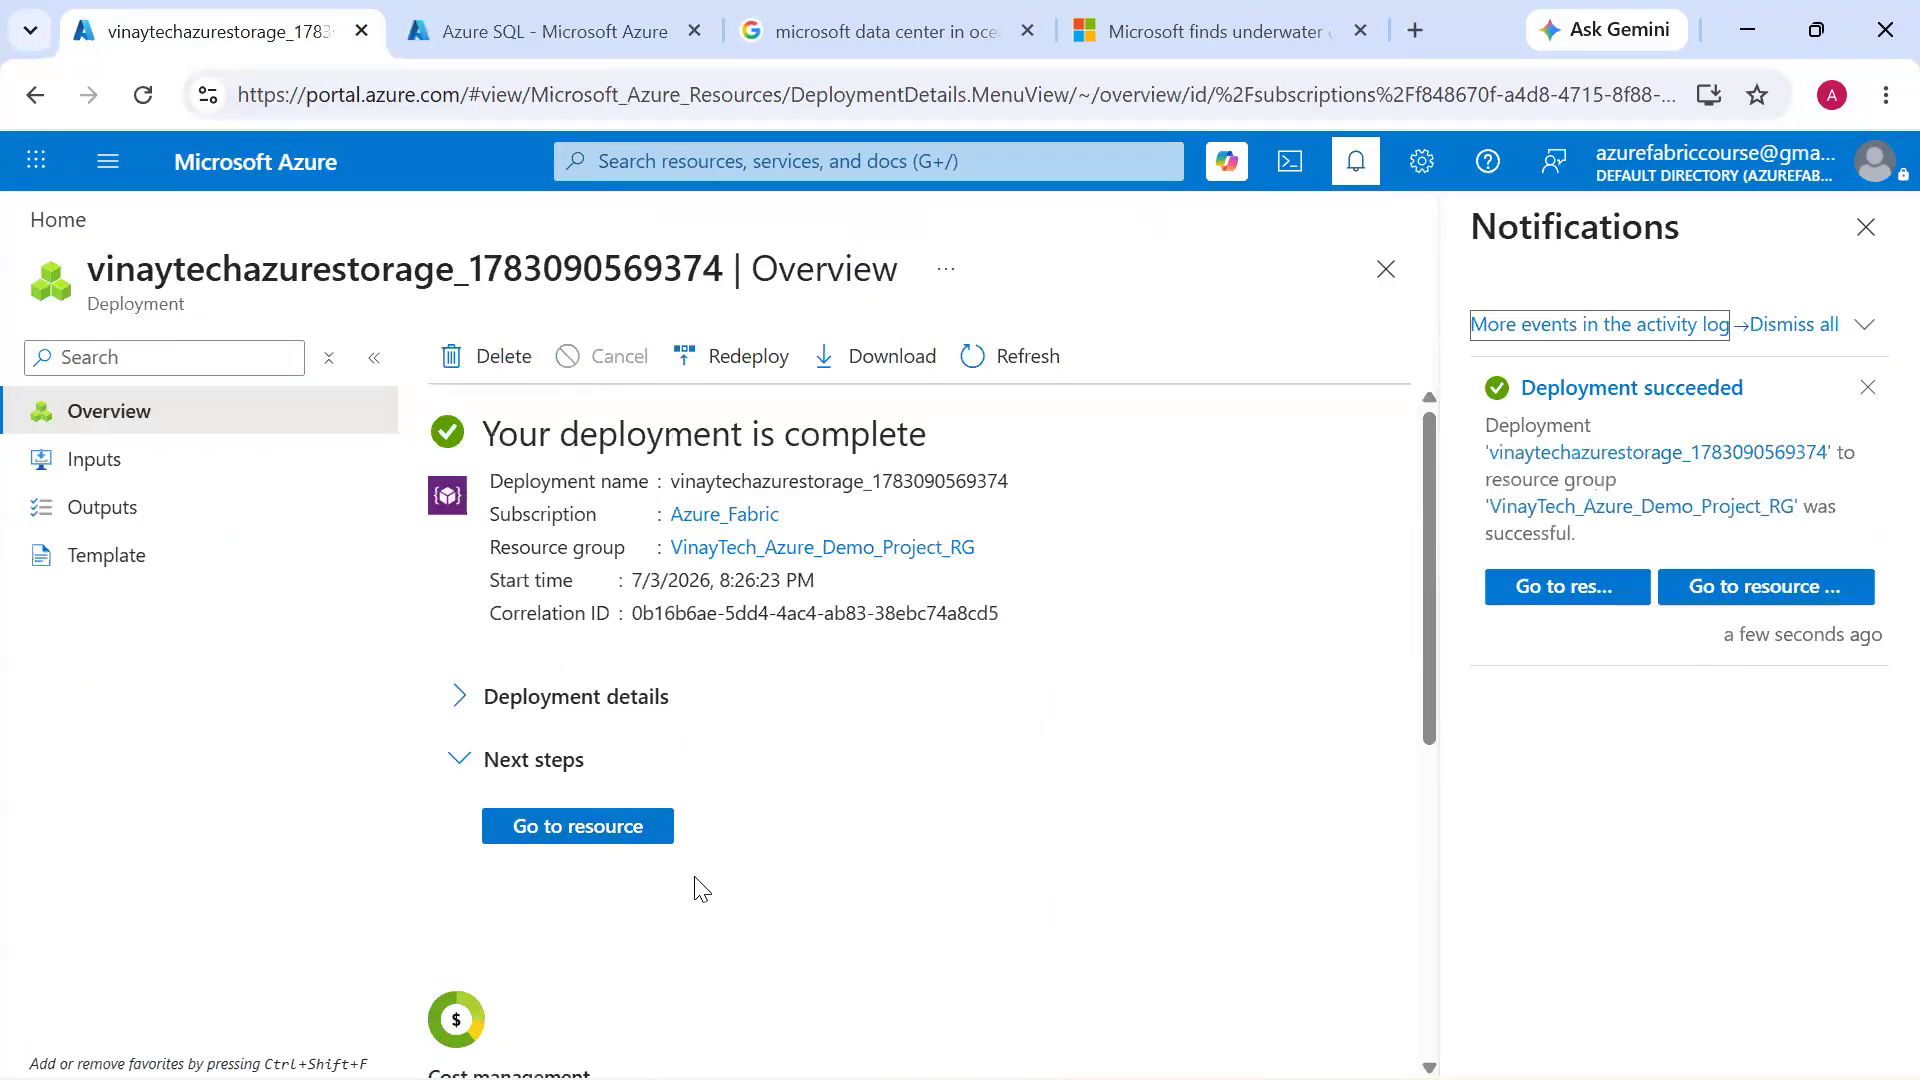
left_click(591, 843)
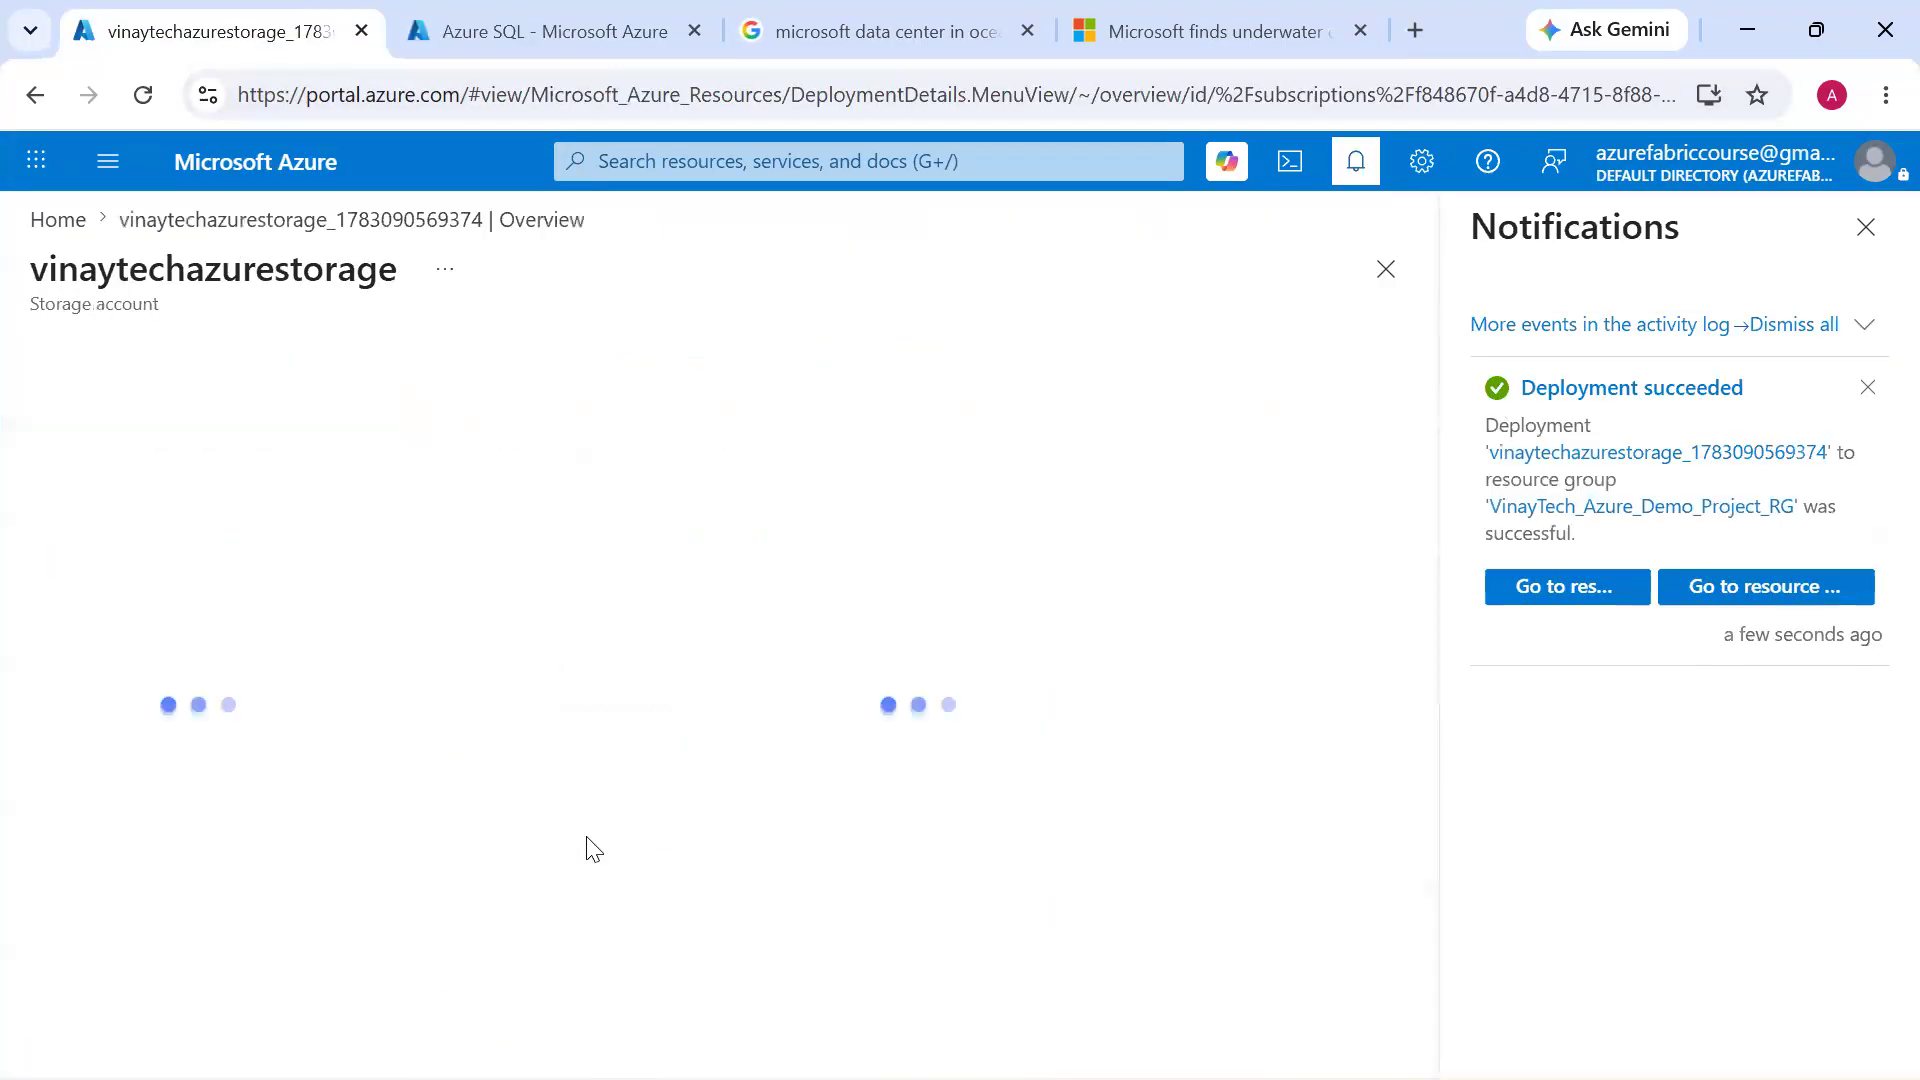
left_click(1865, 228)
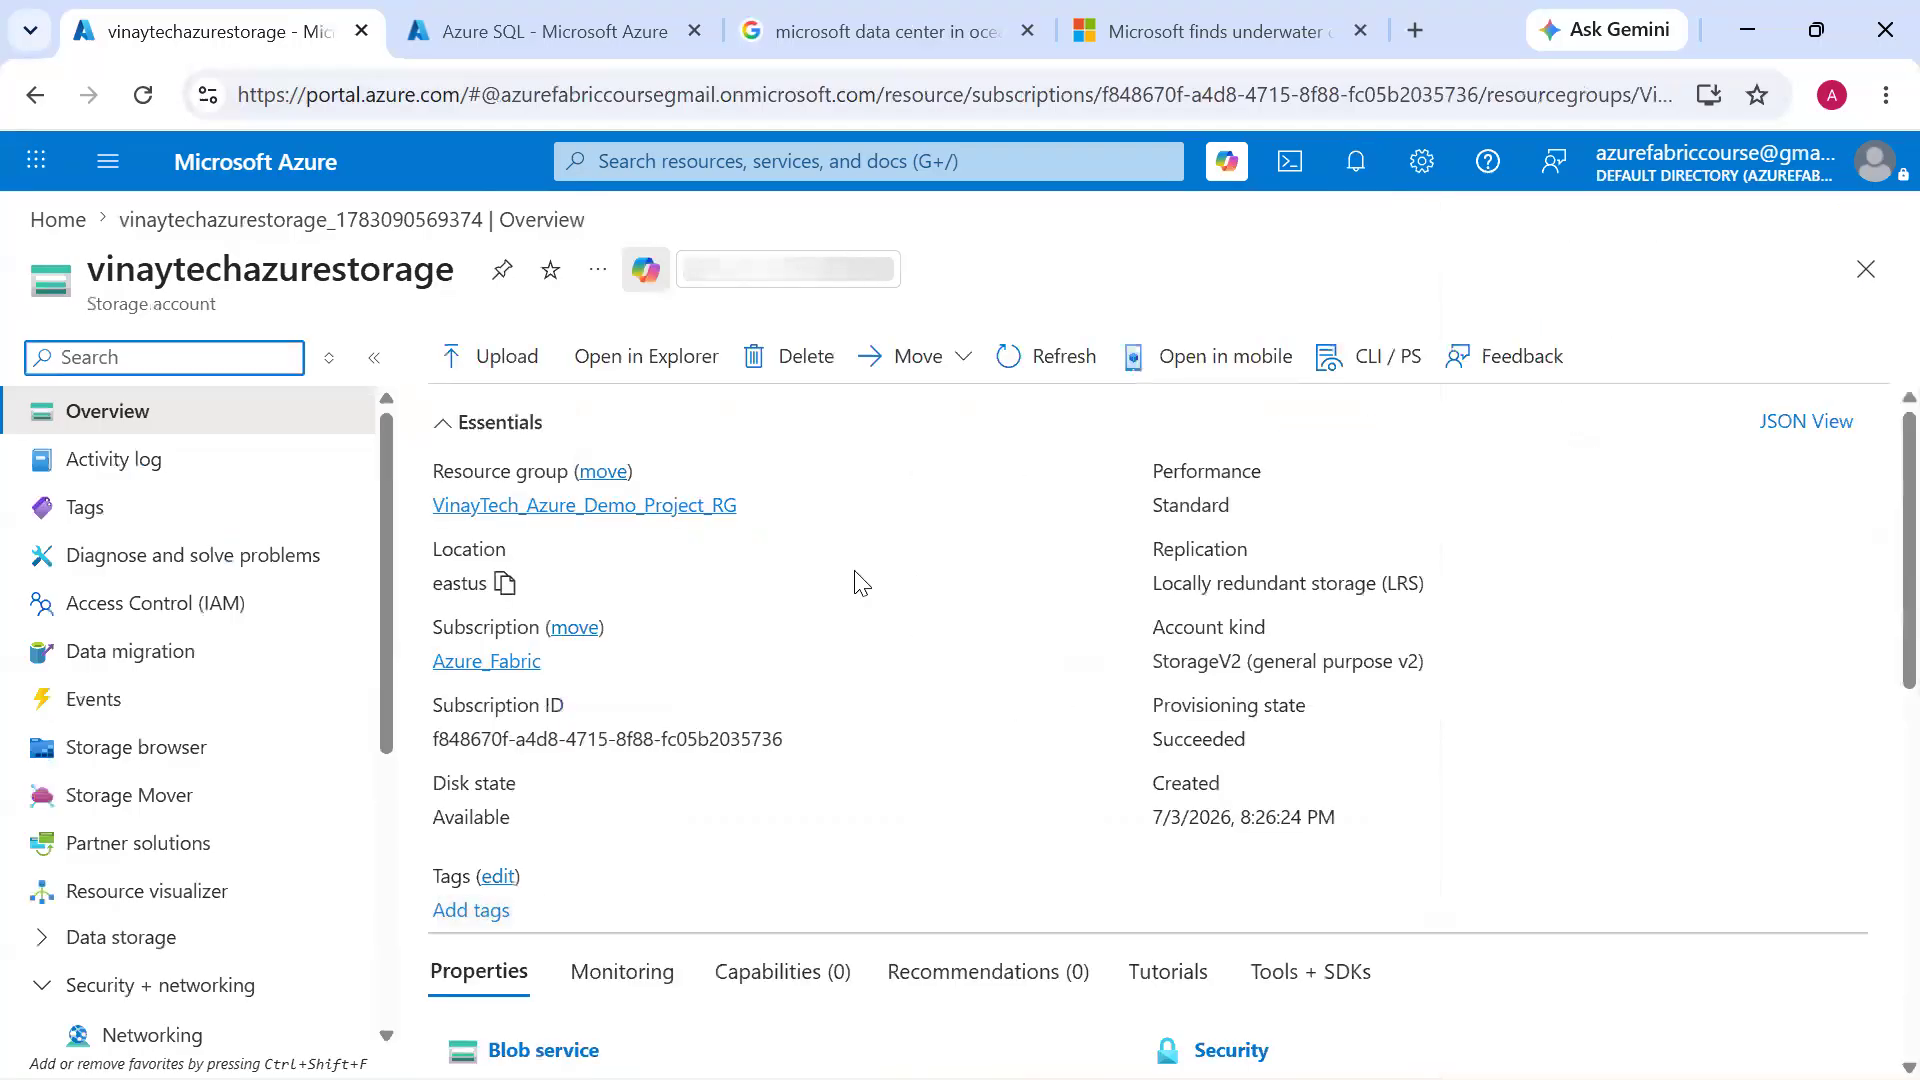
Look over the storage account's services, open its Blob service and create a container named sourcelogs
double_click(115, 283)
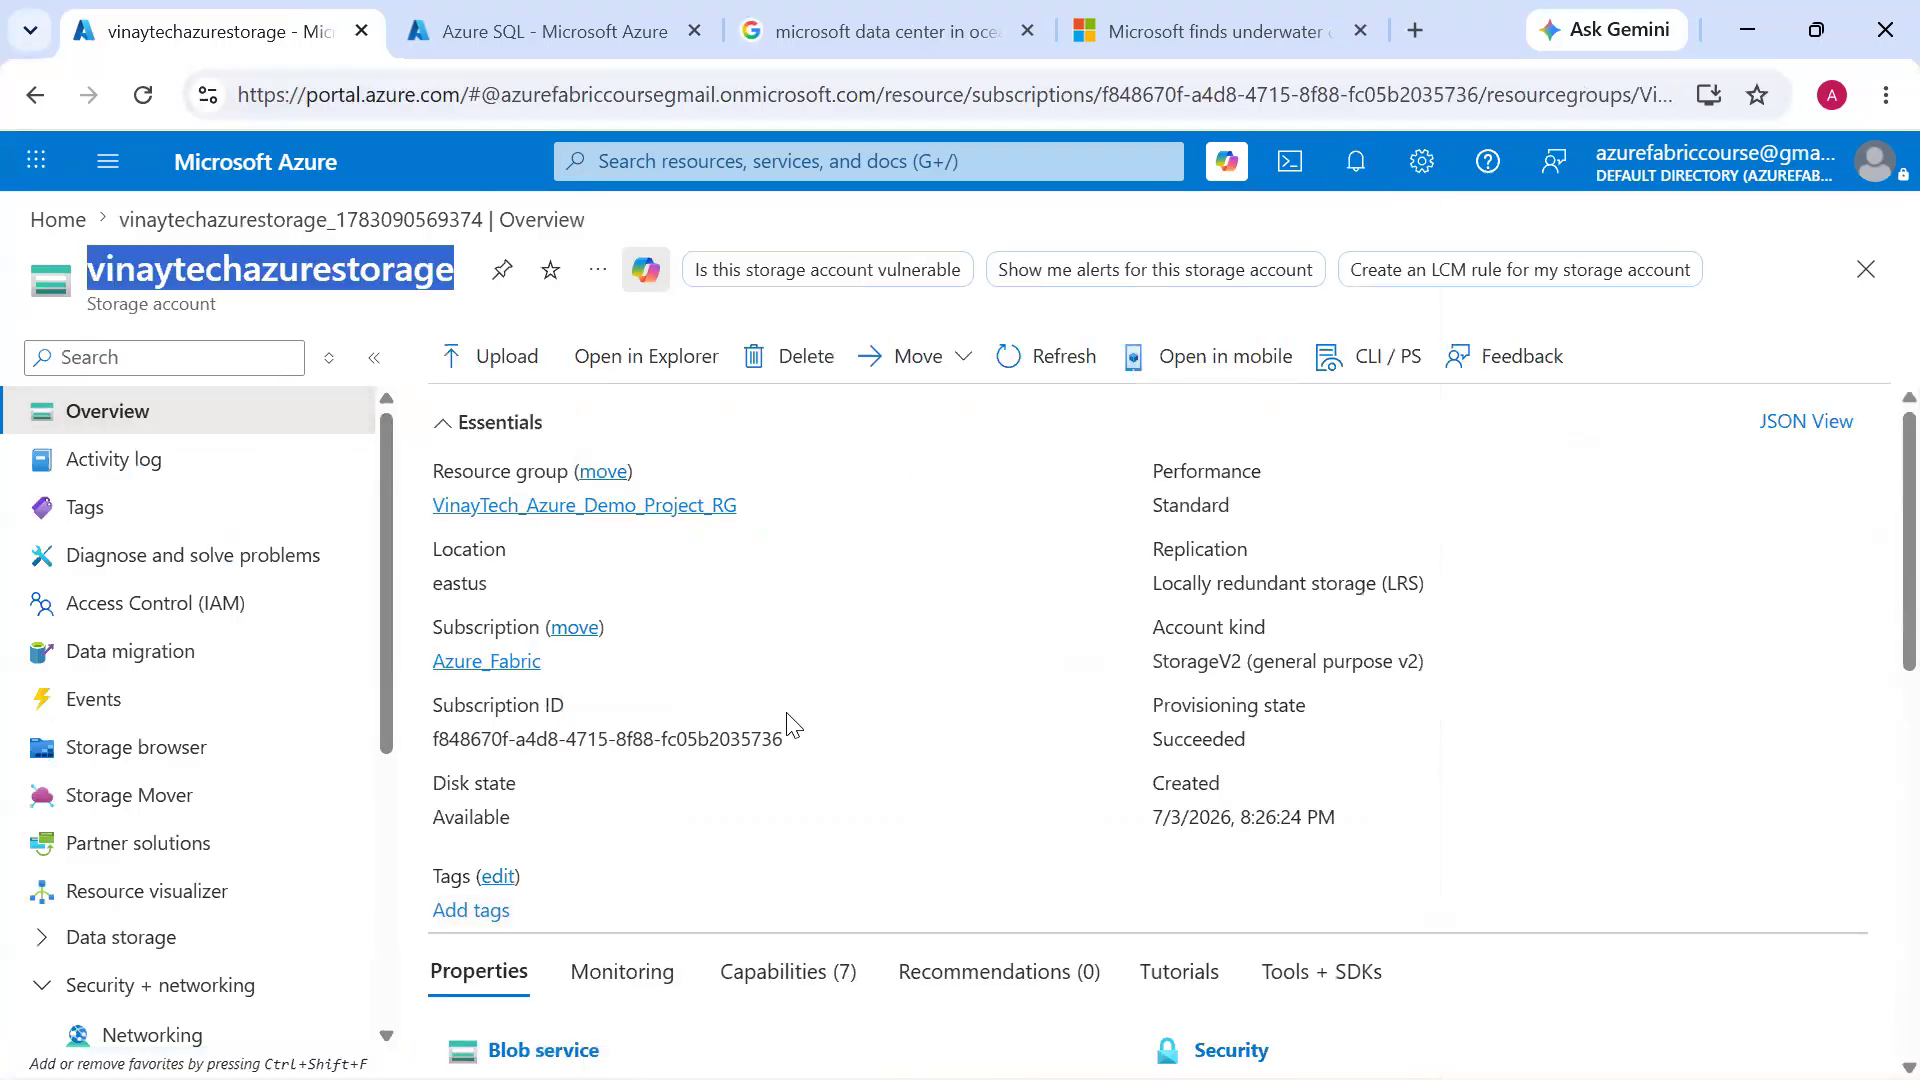
scroll(793, 722, "down", 5)
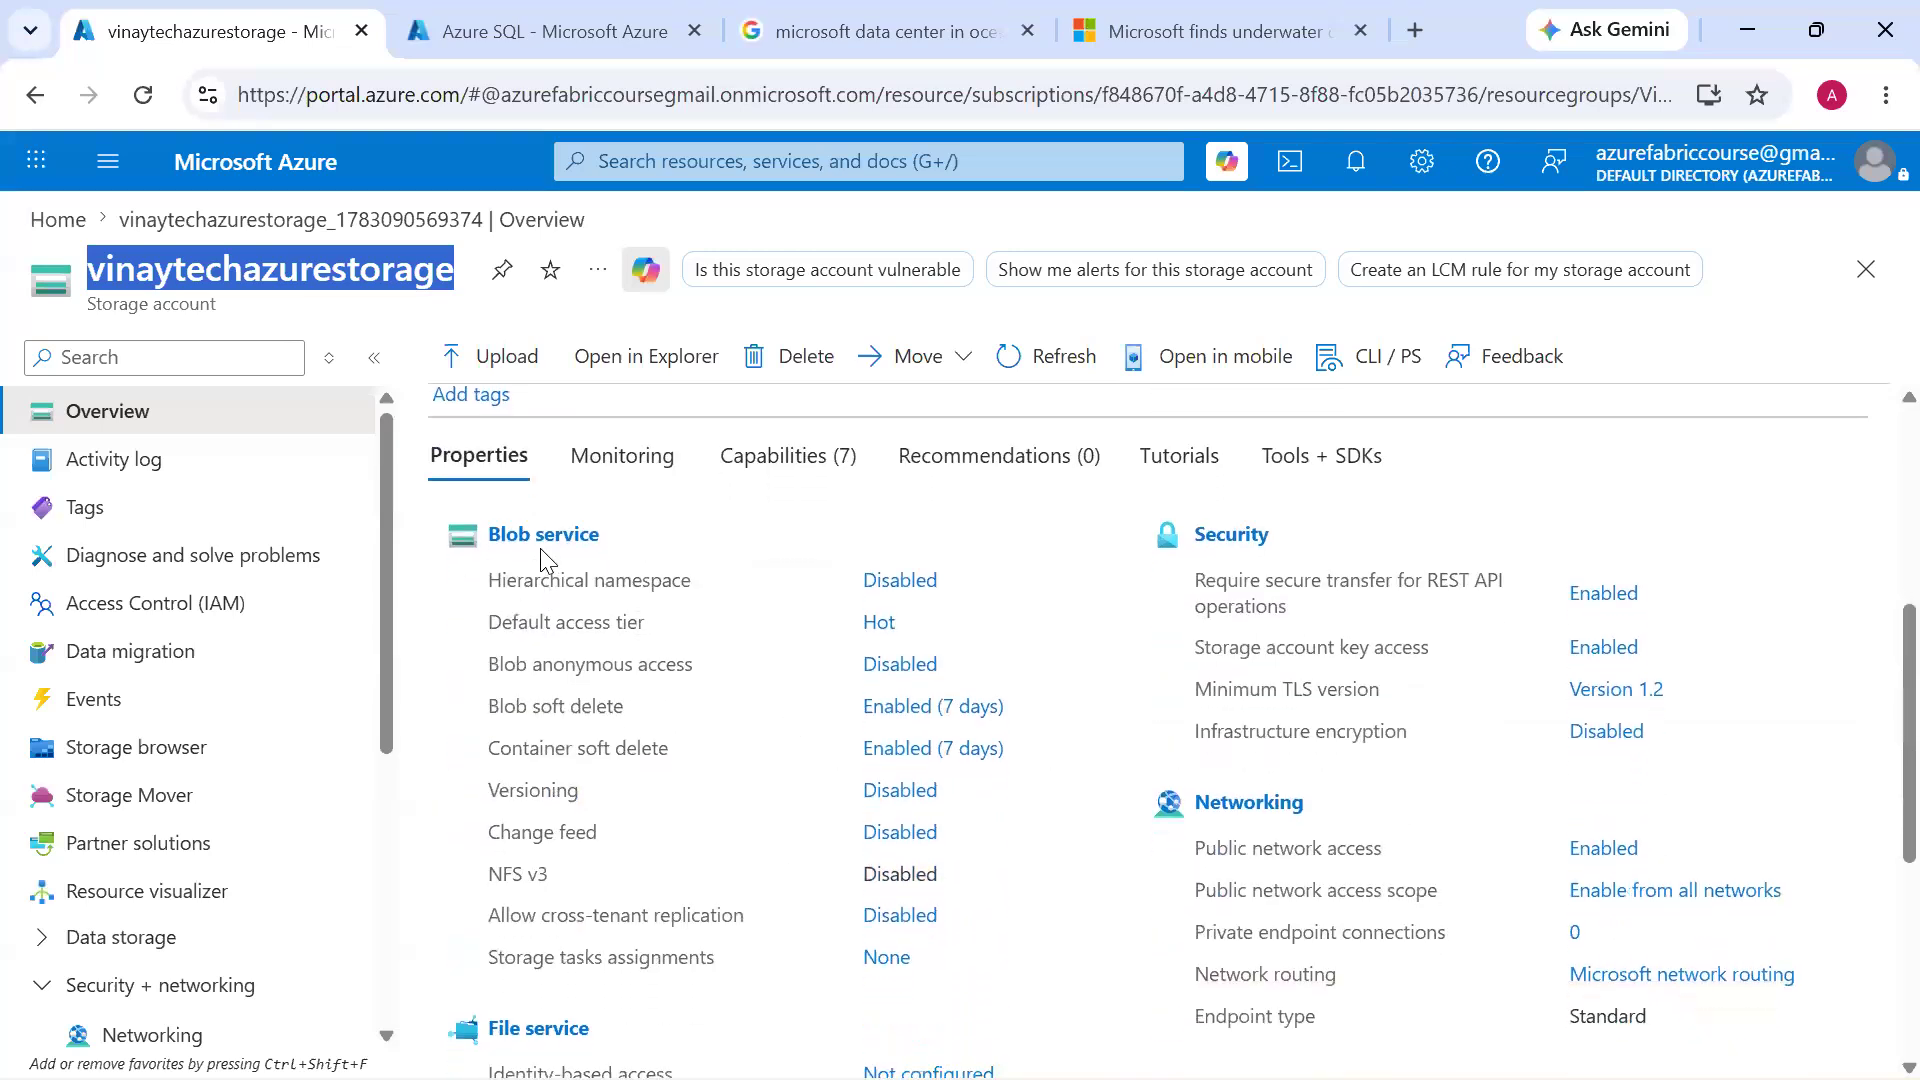
scroll(541, 558, "down", 3)
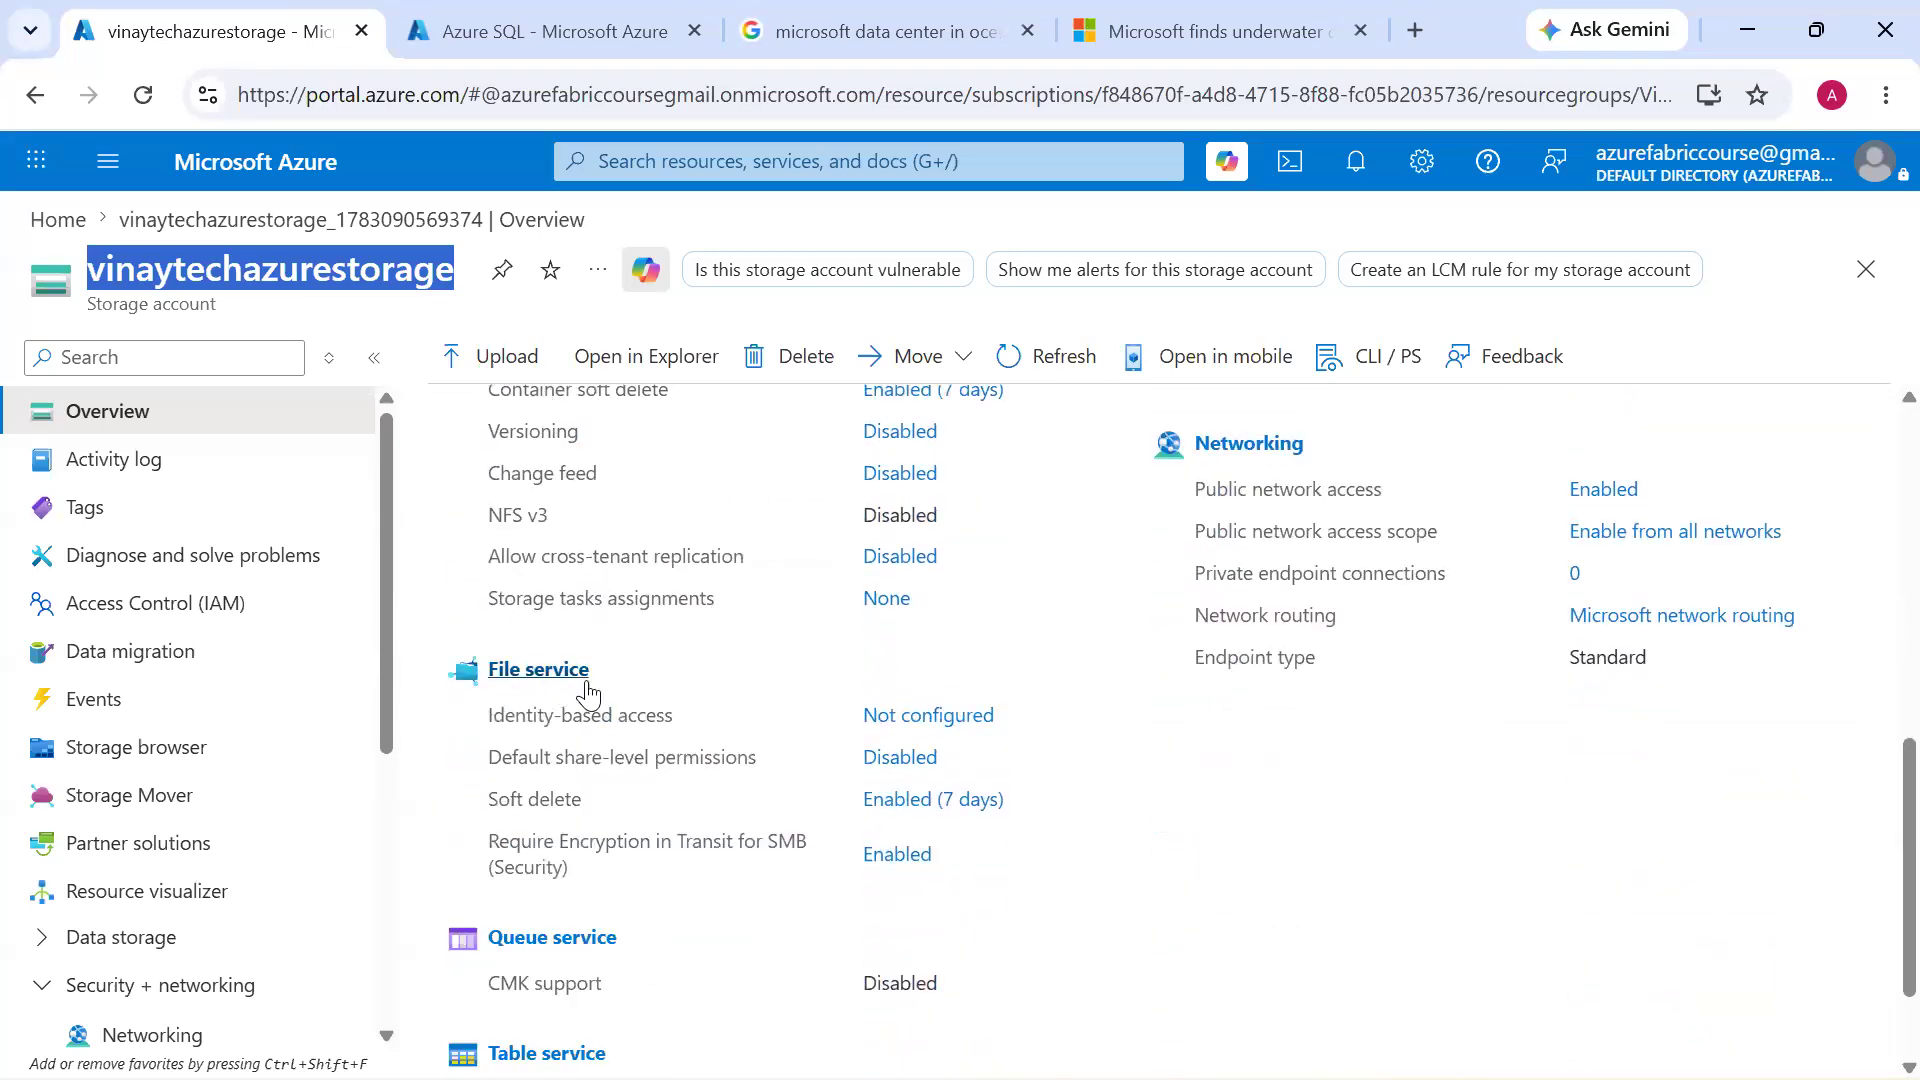
scroll(588, 690, "down", 1)
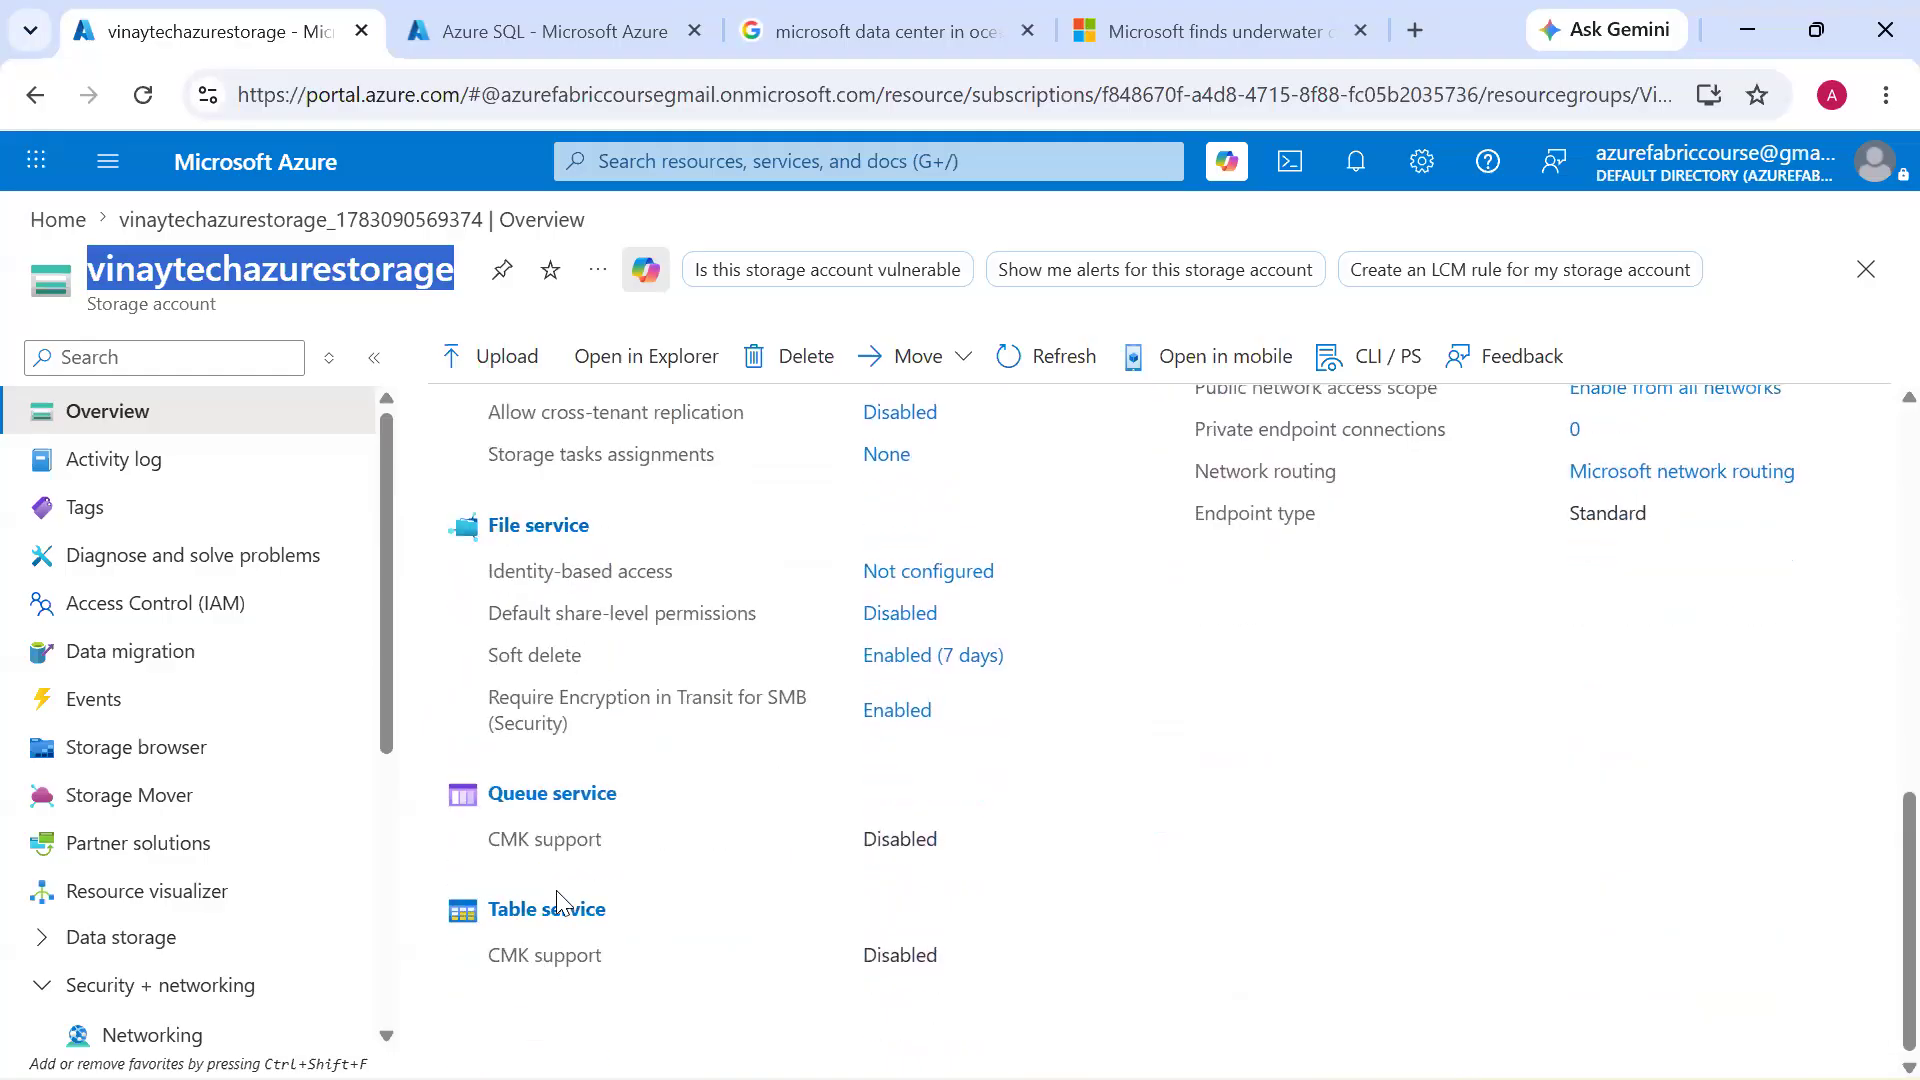
scroll(557, 899, "up", 6)
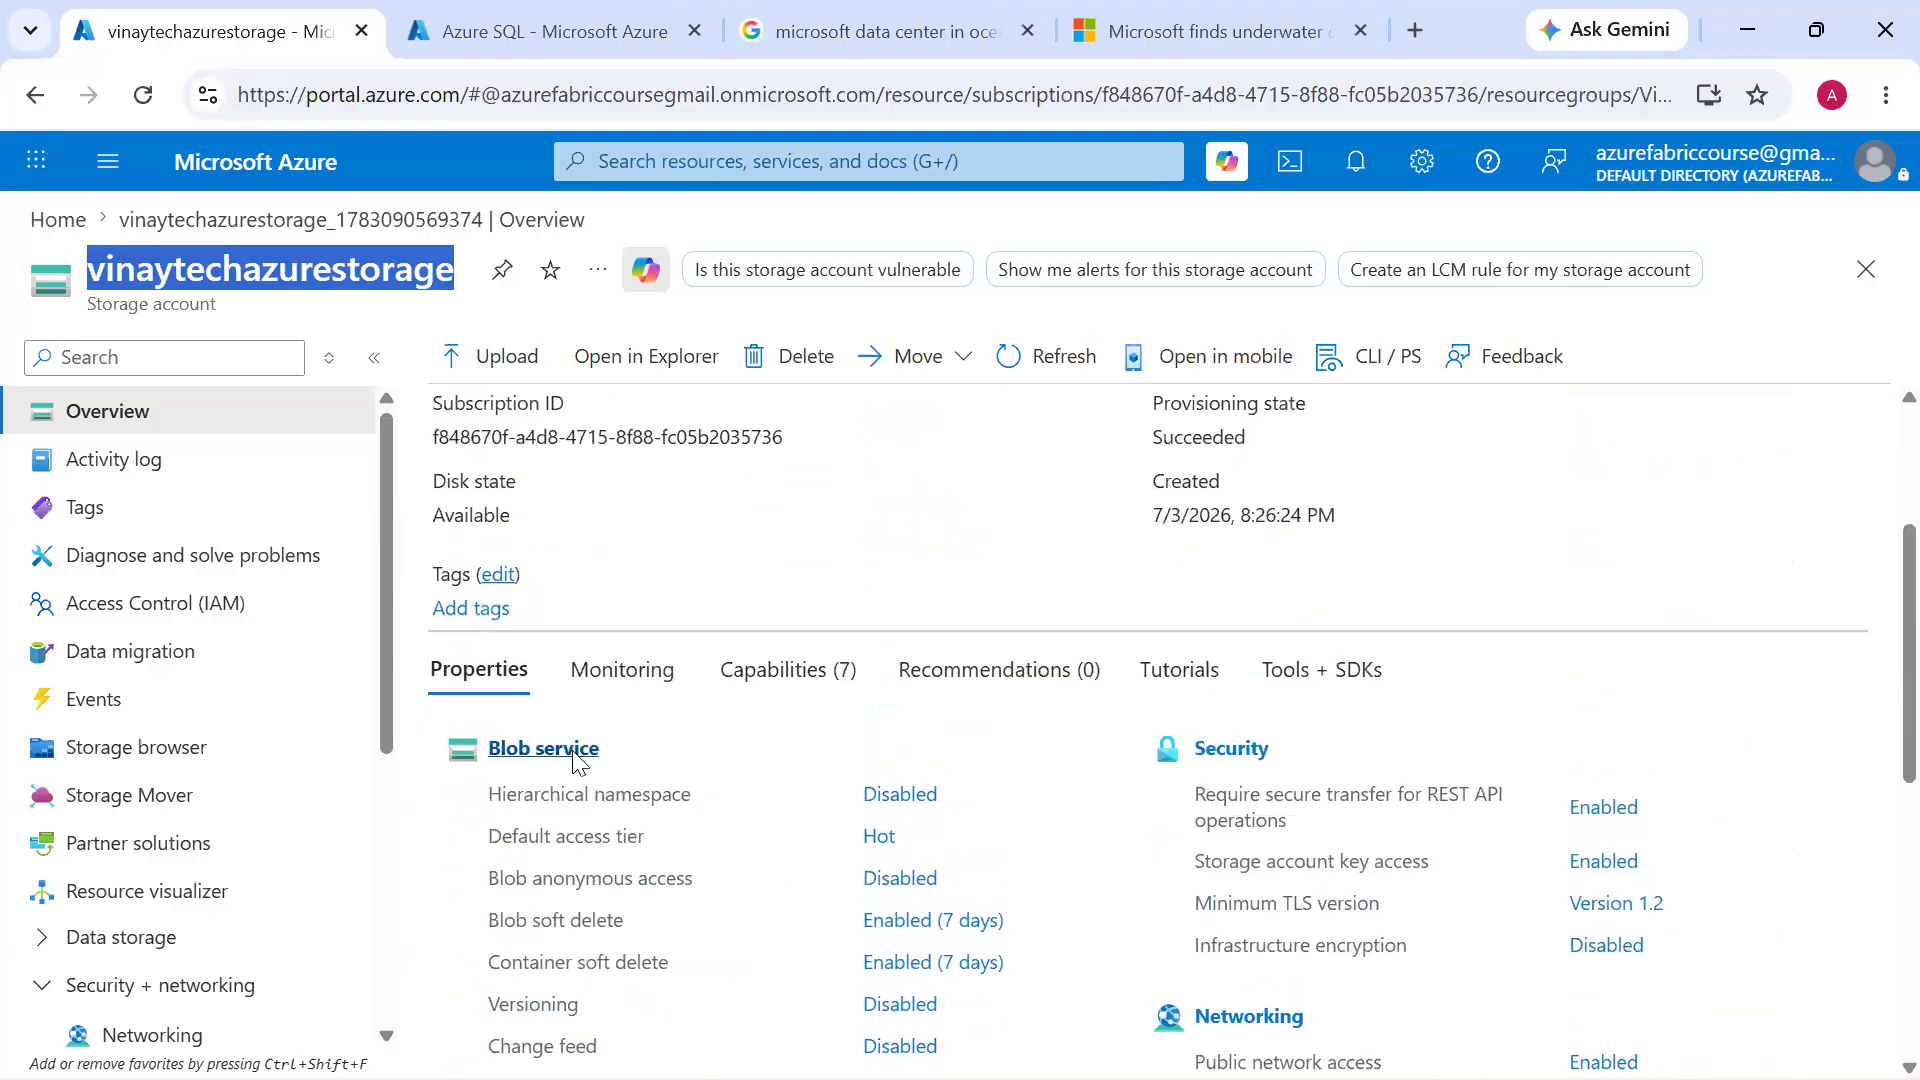
left_click(575, 755)
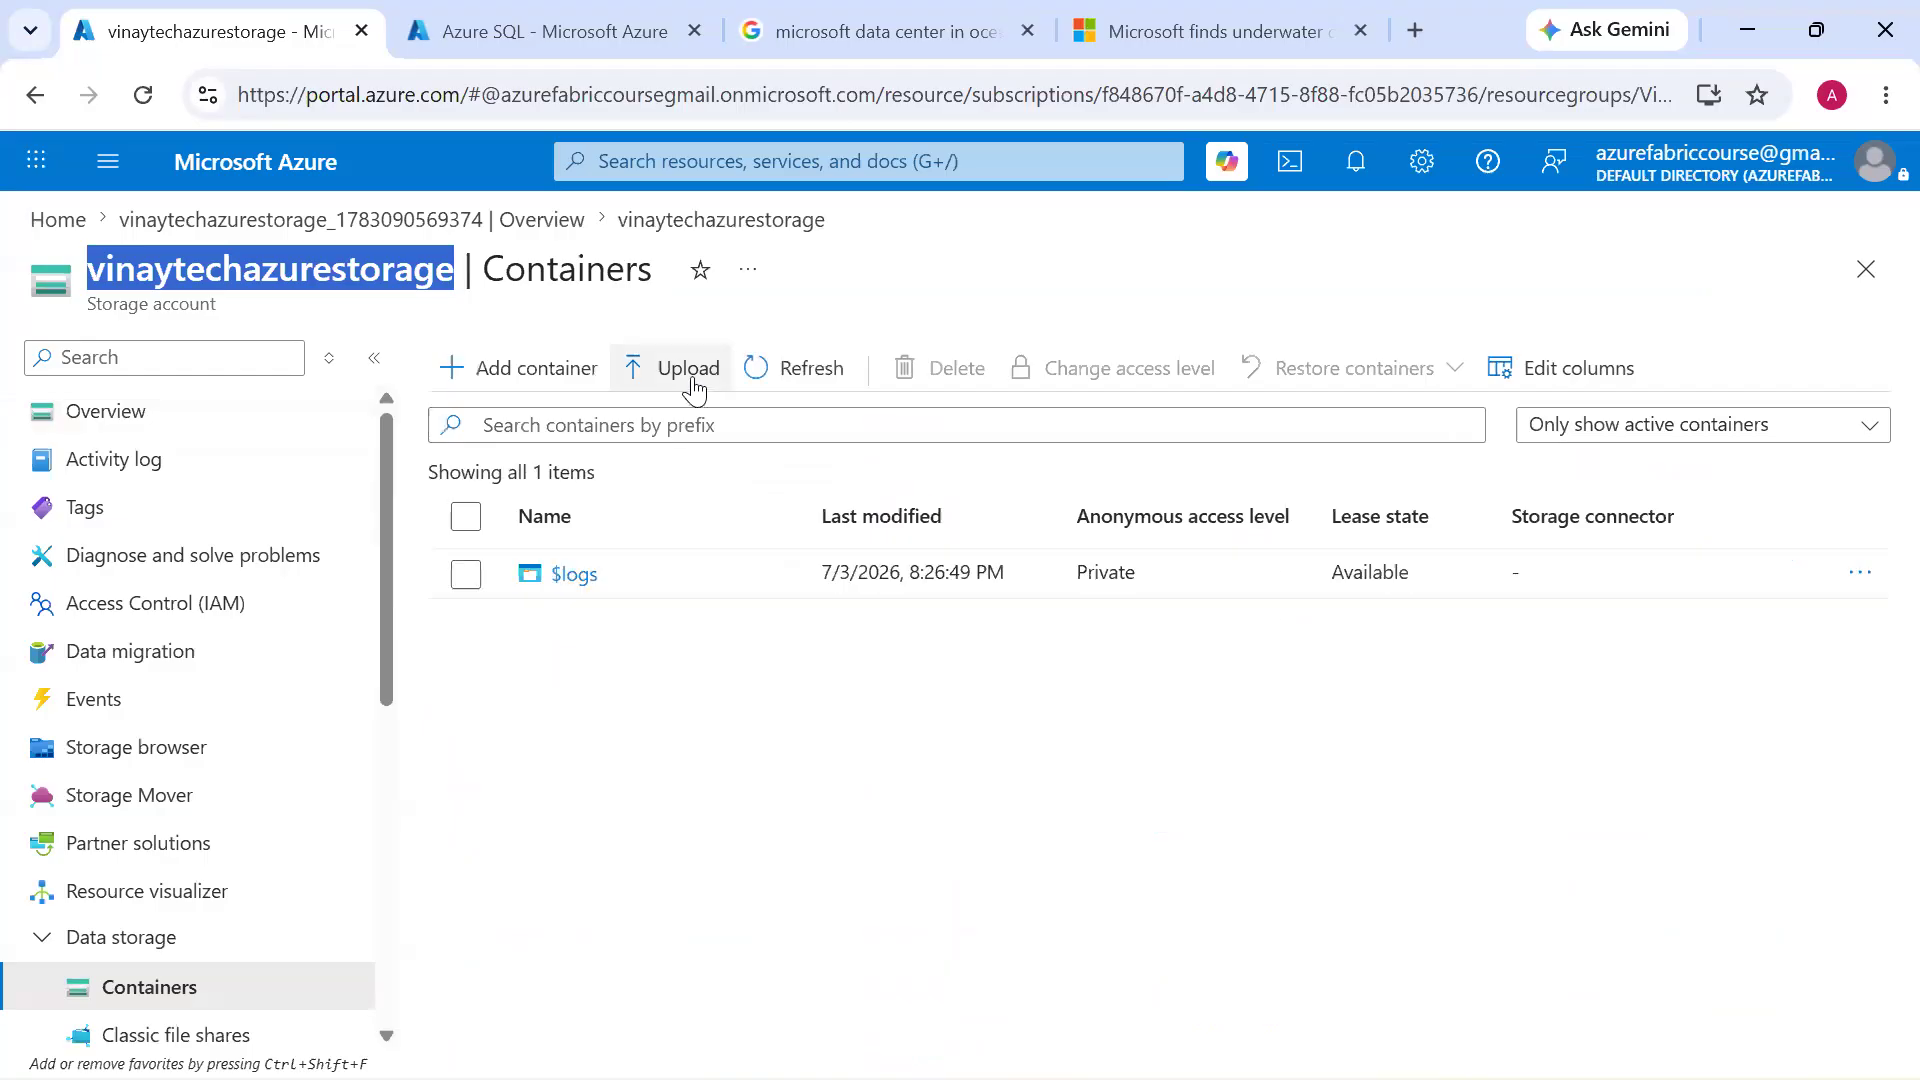
left_click(598, 376)
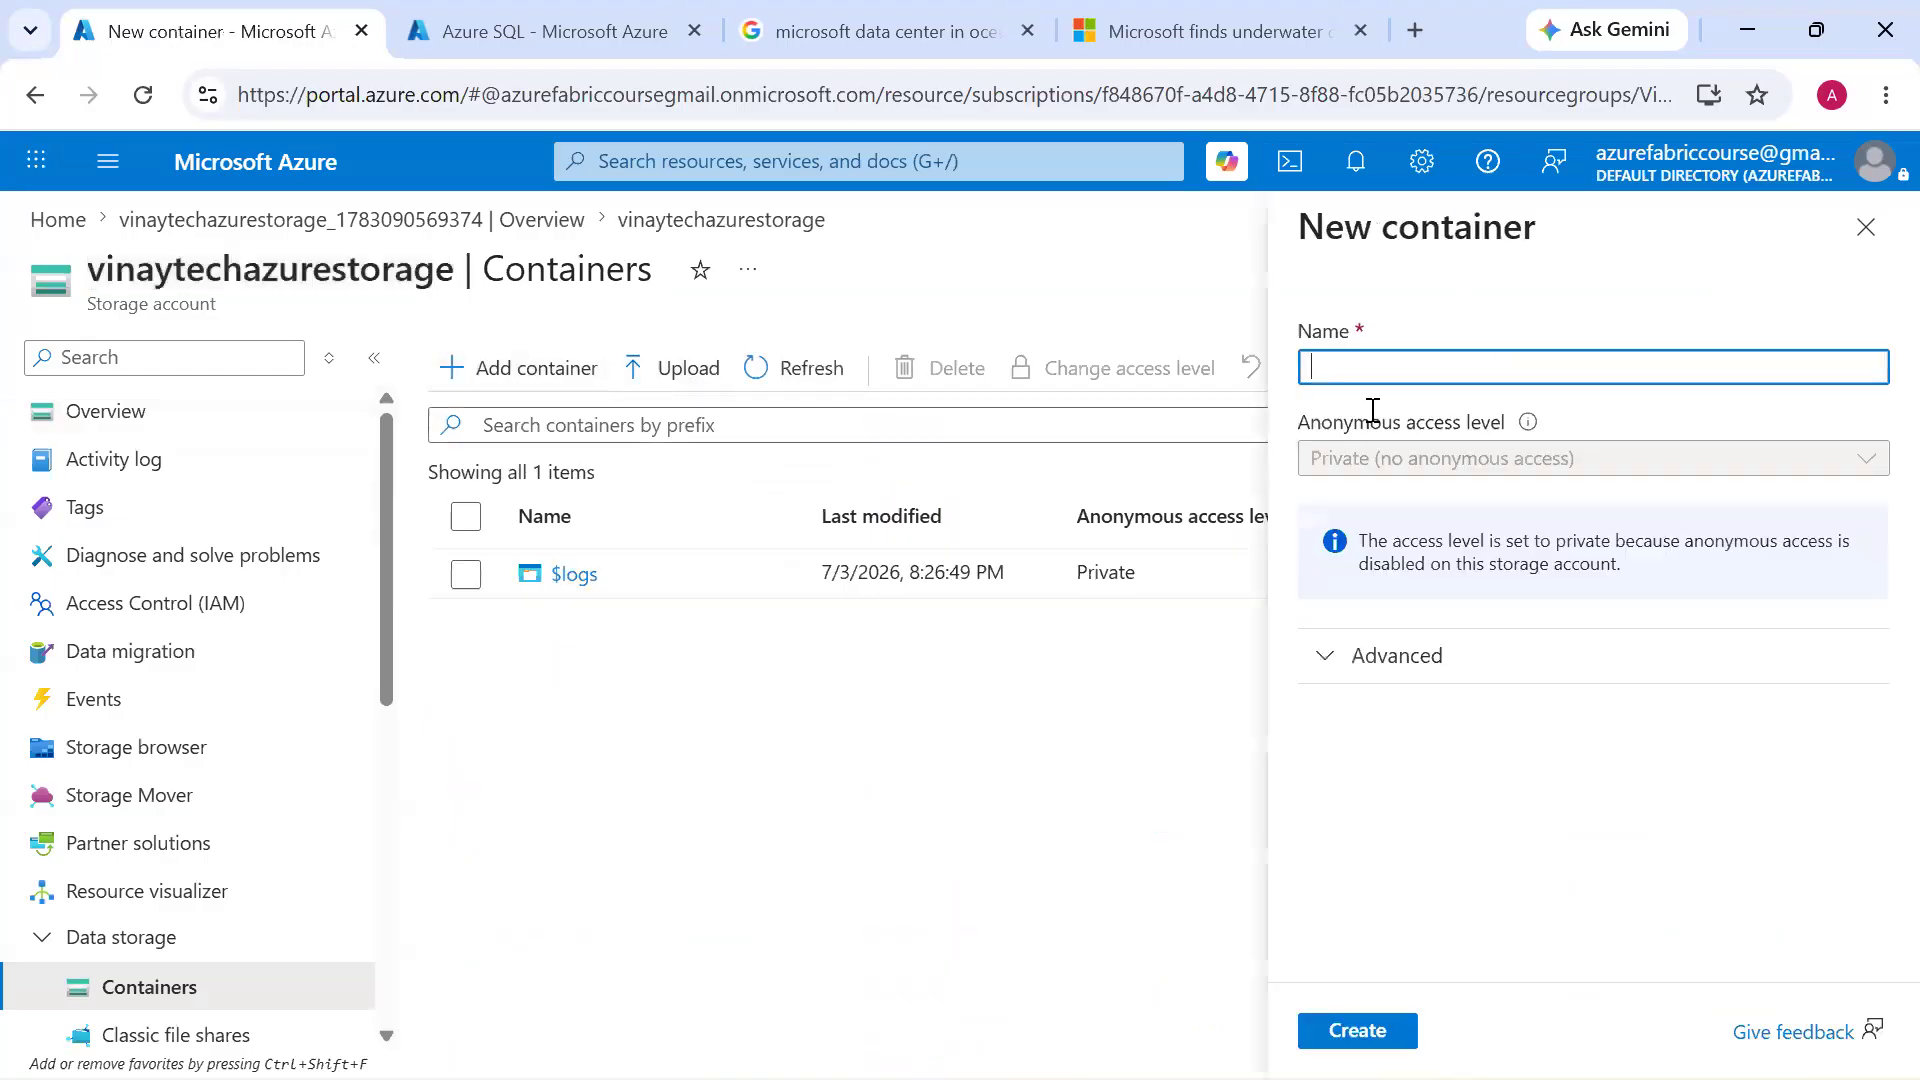
type("sourcelogs")
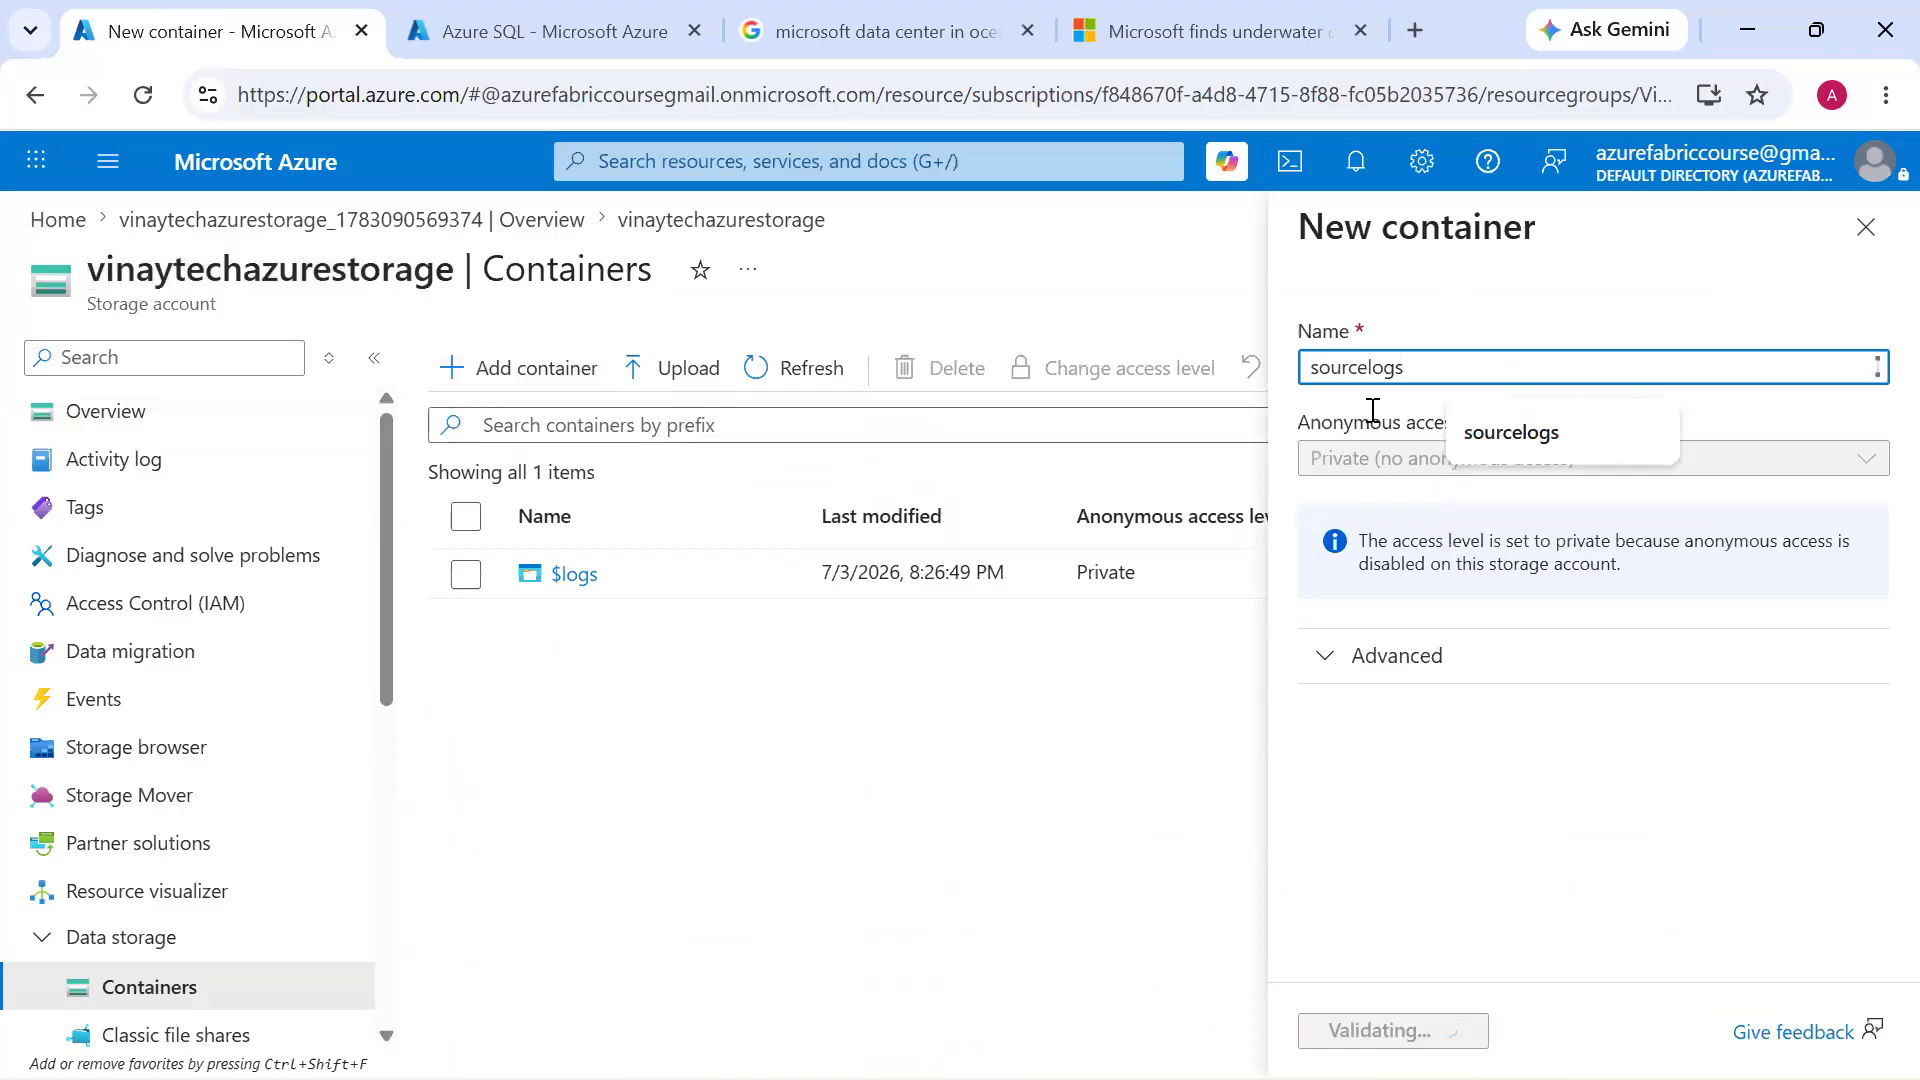
key("Return")
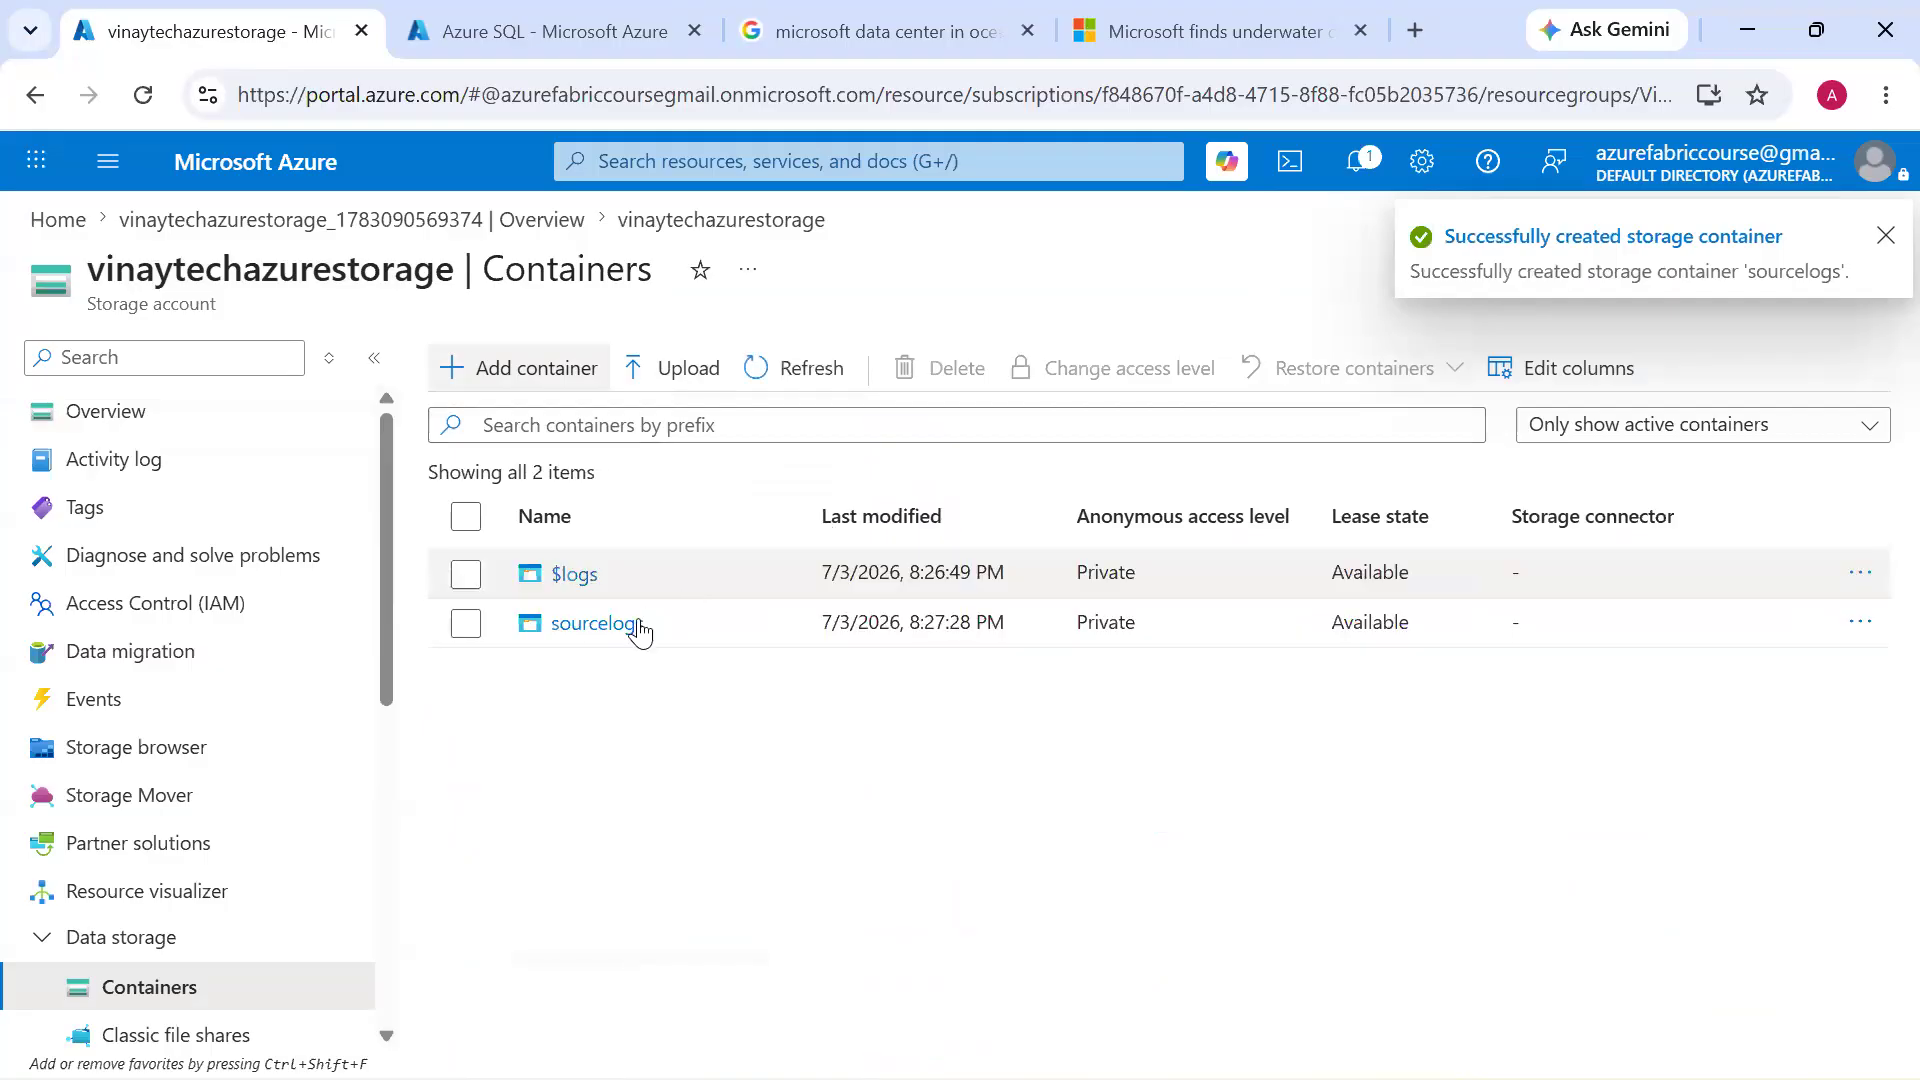
Open the sourcelogs container and upload the Country_Wise_Data.csv file from the Data folder
left_click(632, 622)
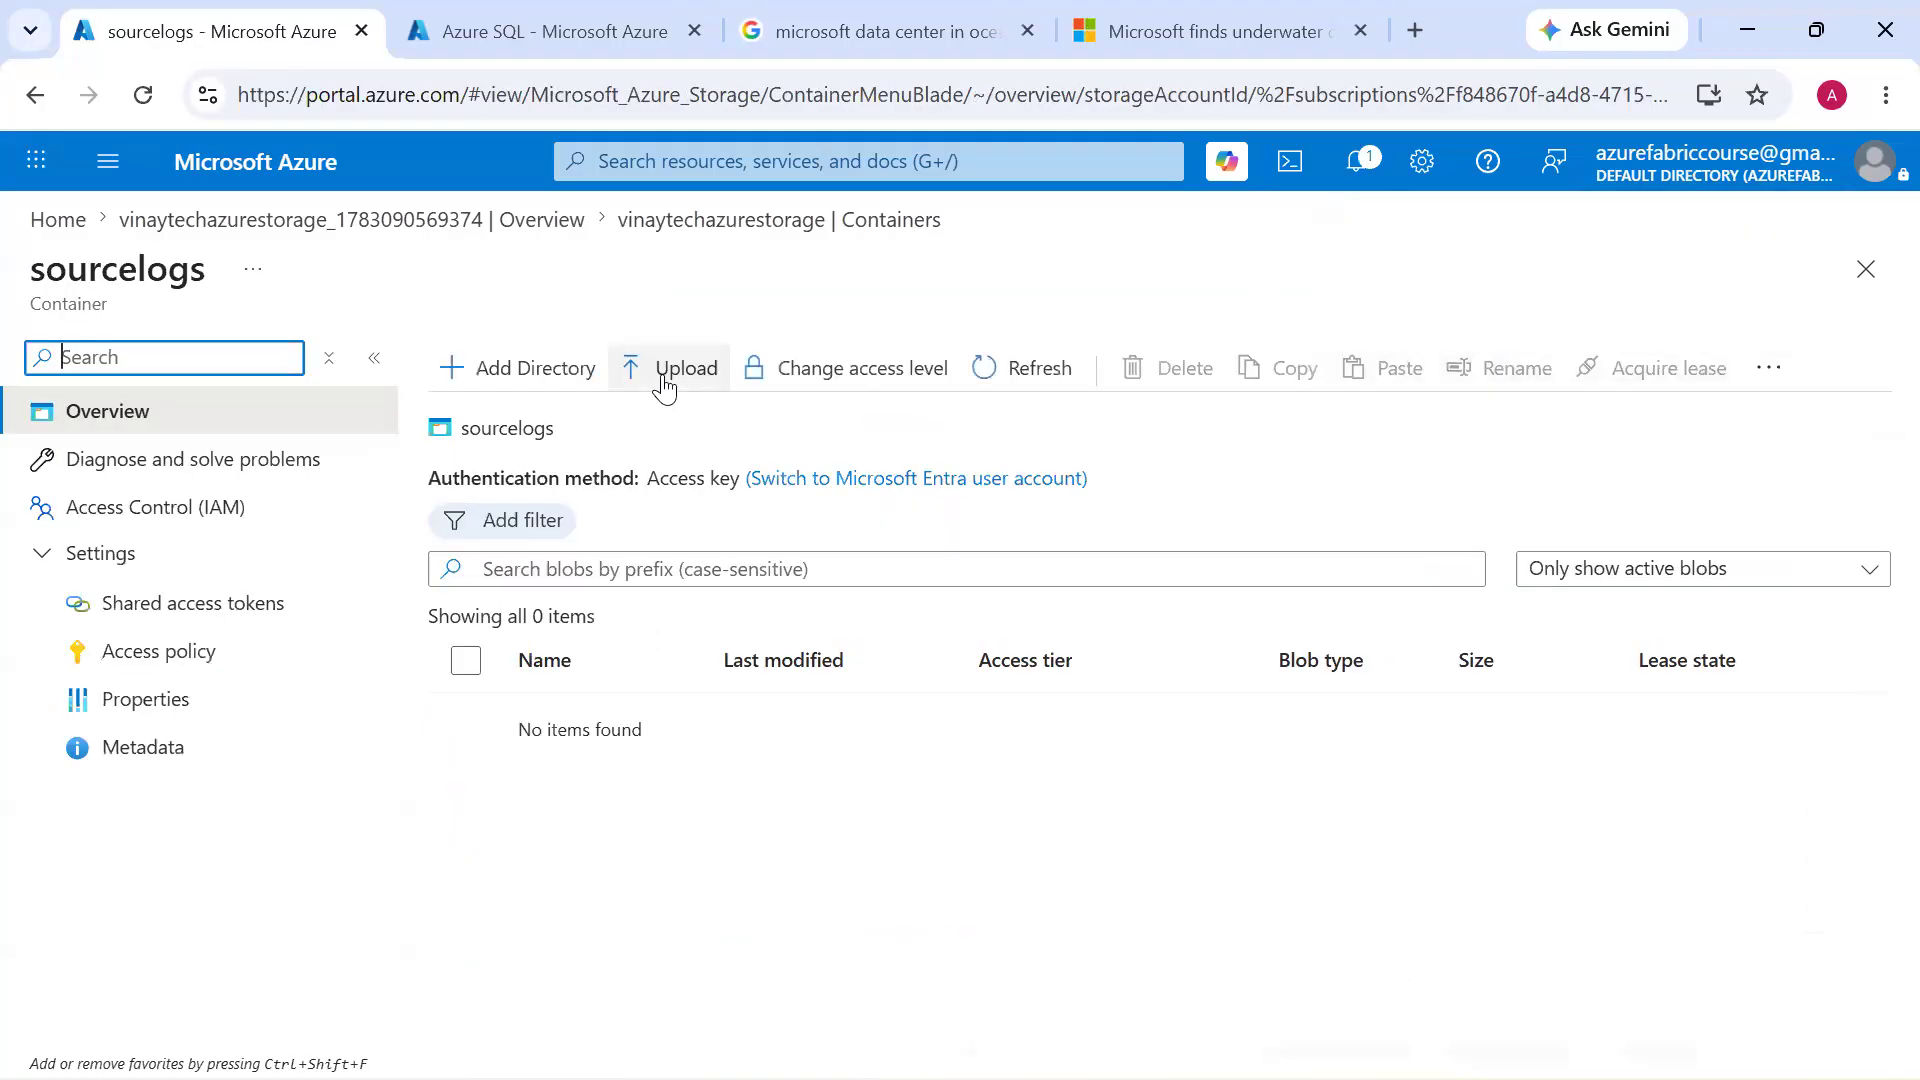
left_click(663, 378)
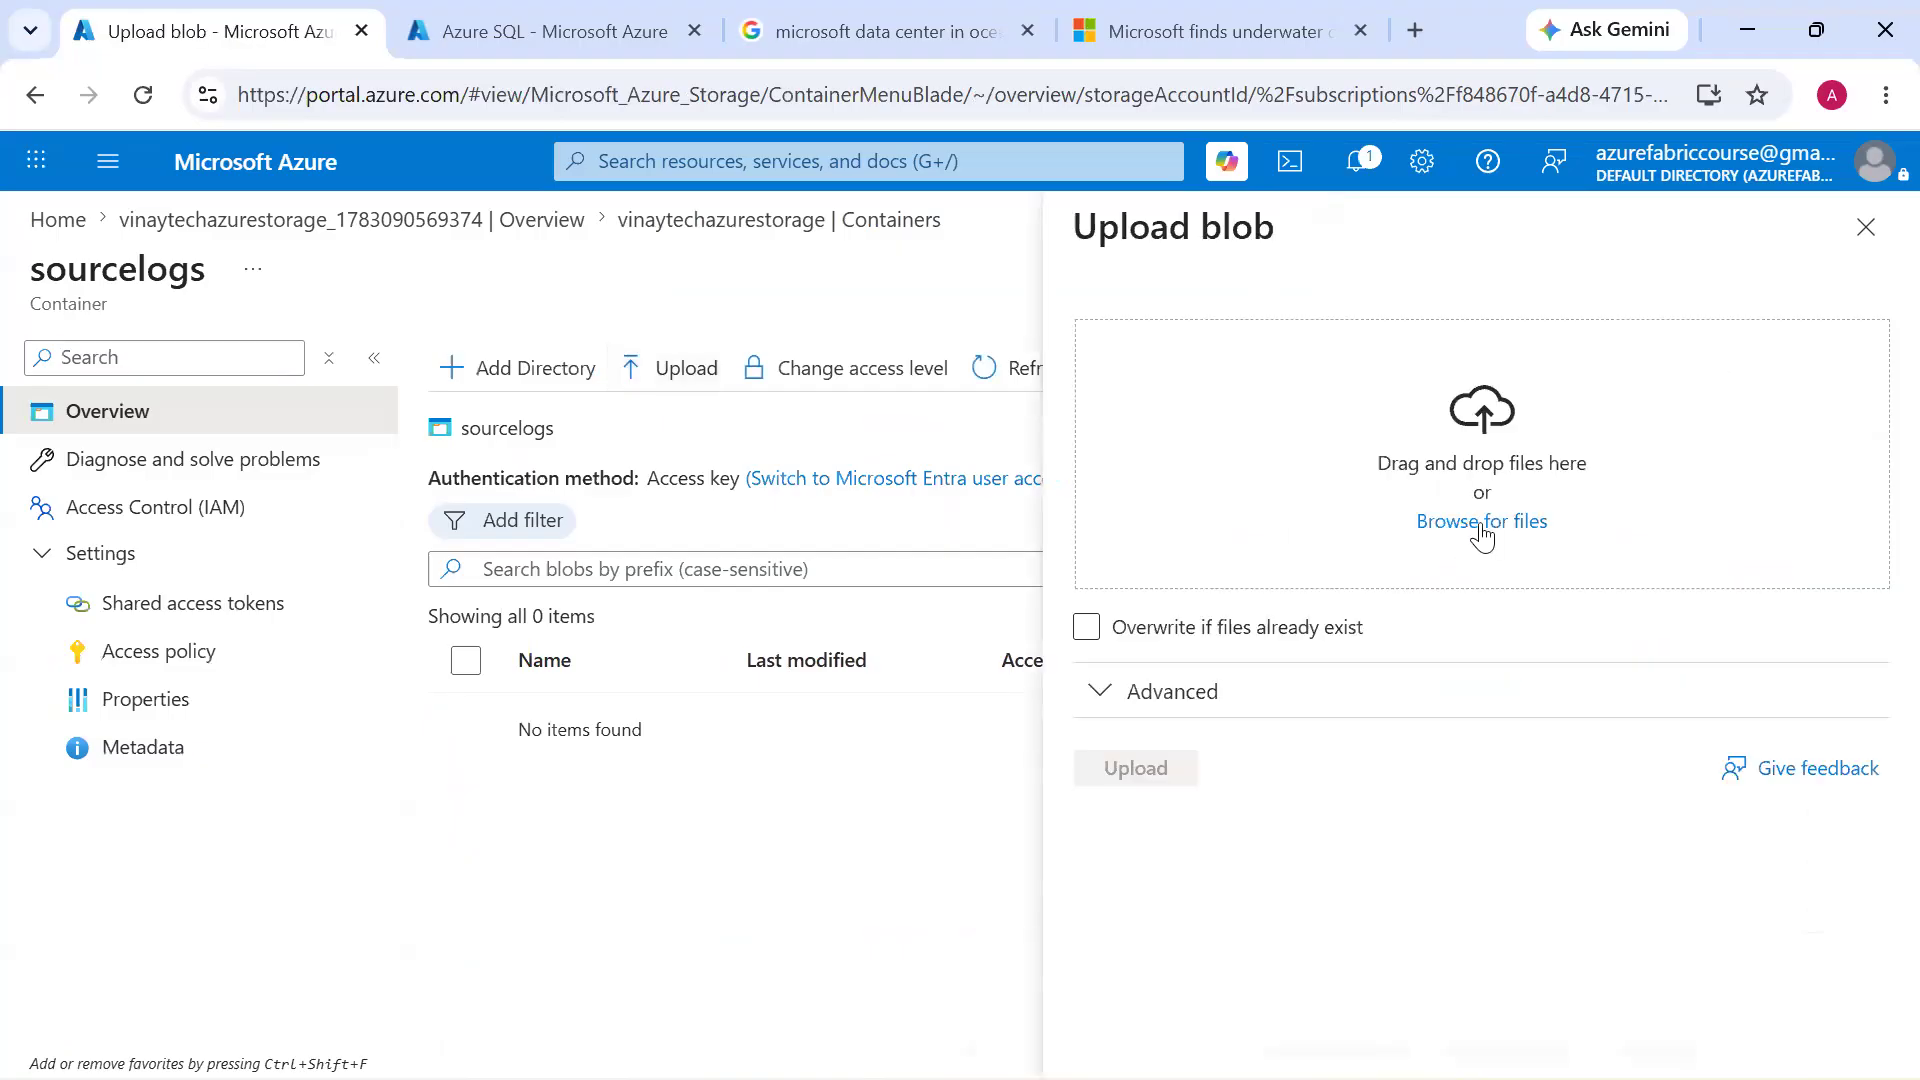
left_click(1484, 524)
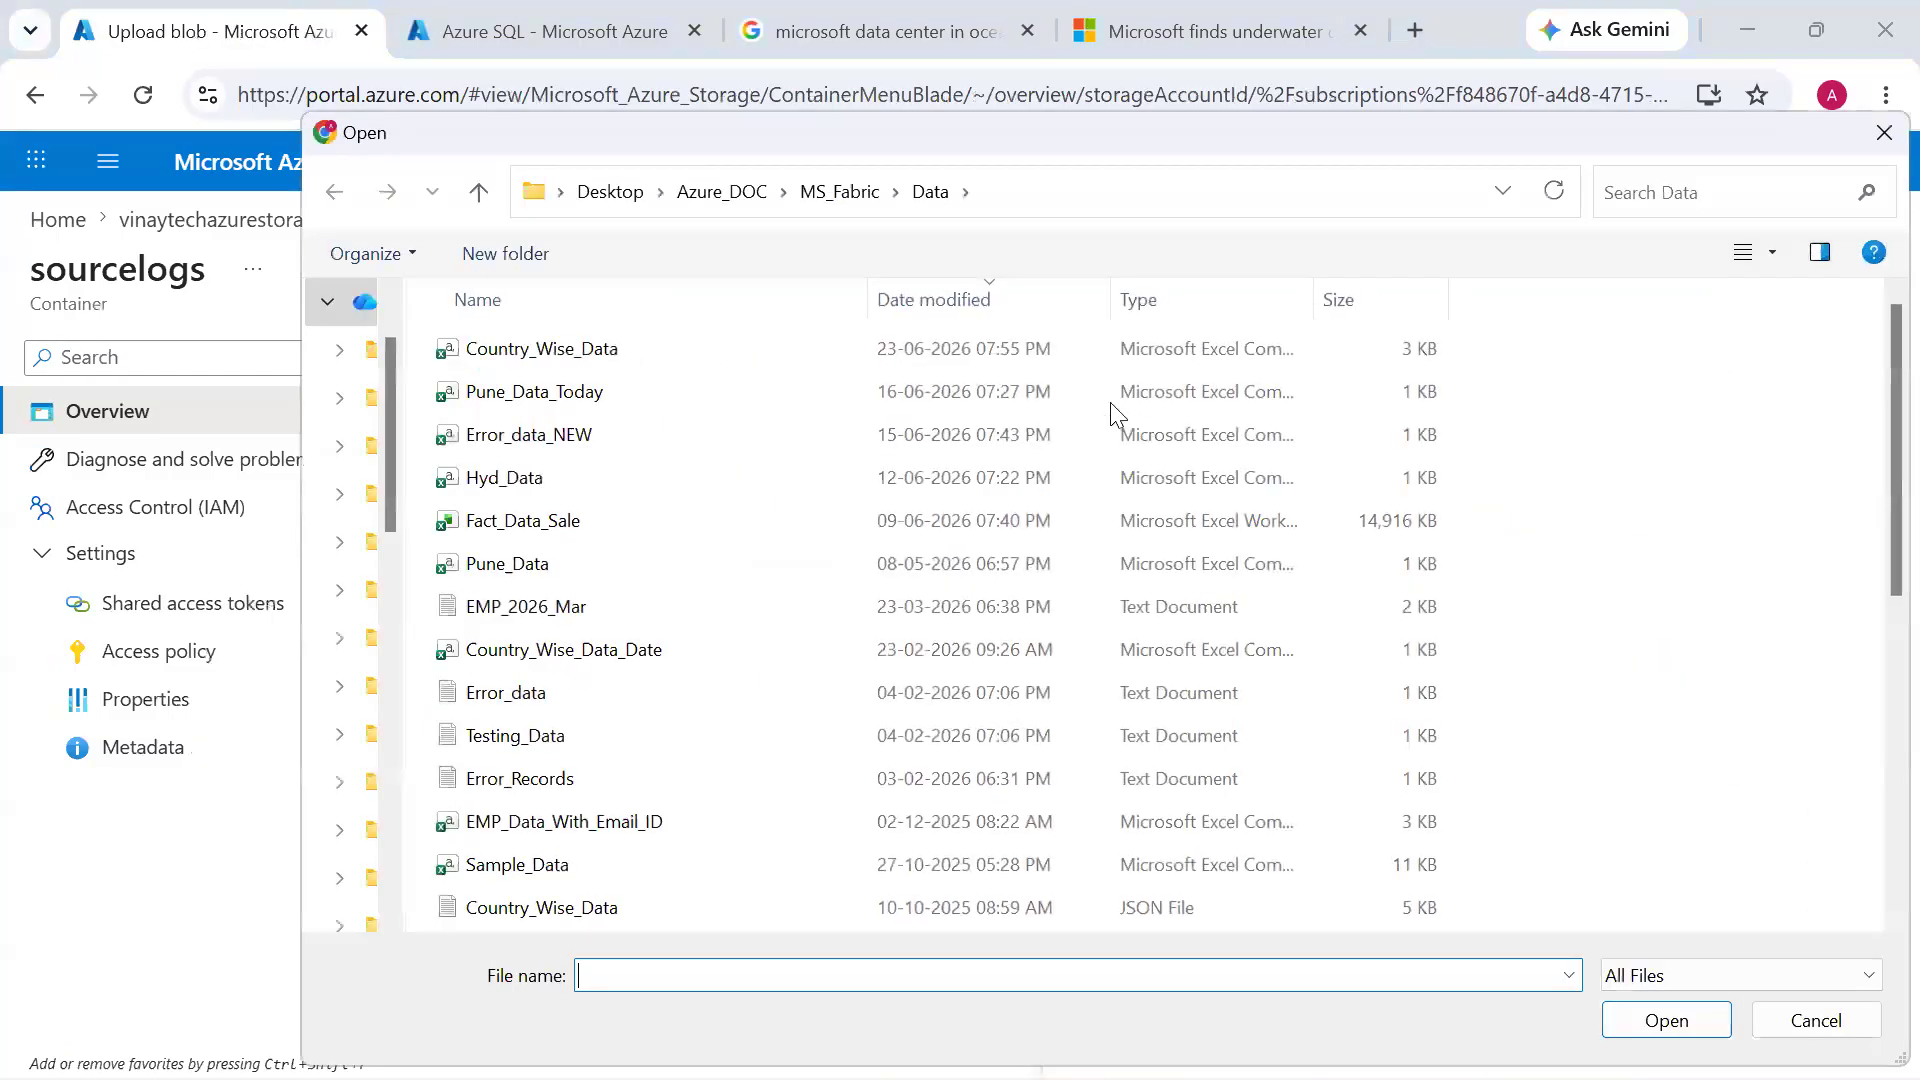
double_click(1072, 350)
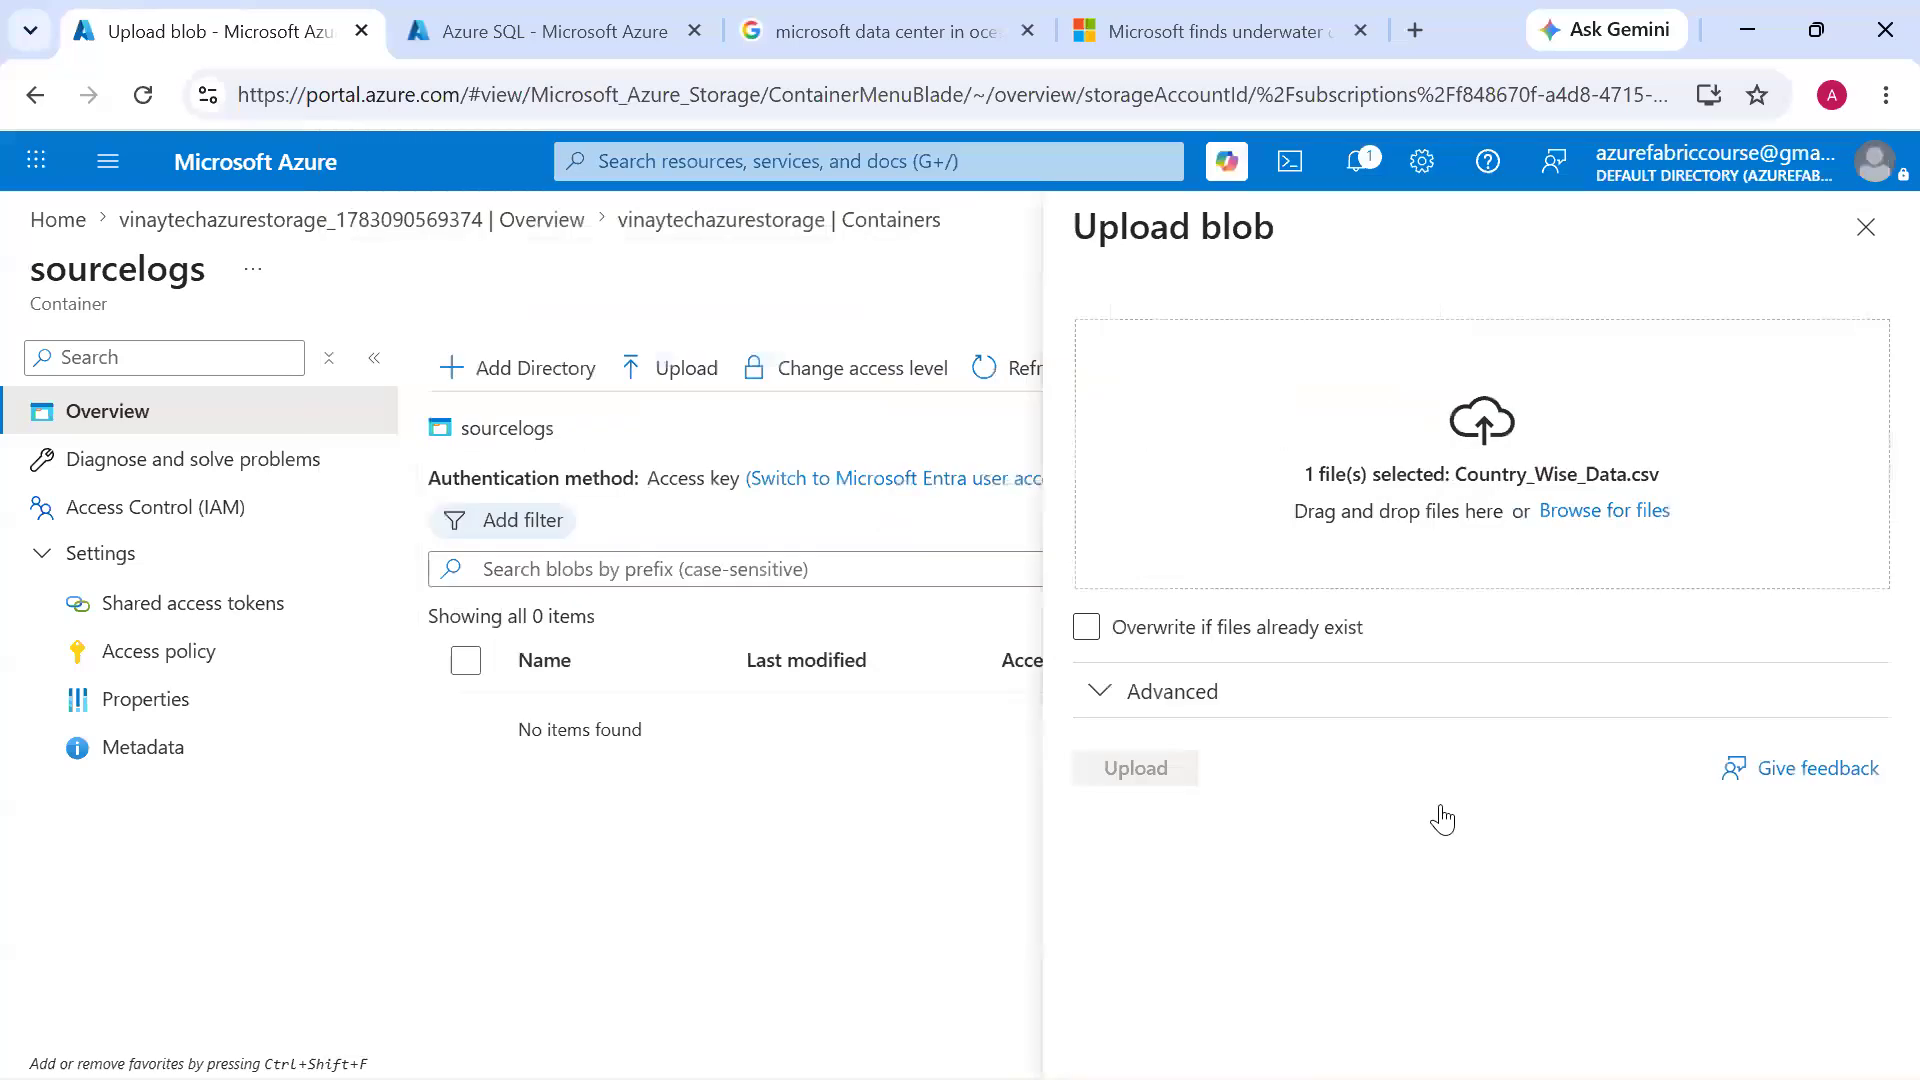
left_click(1135, 770)
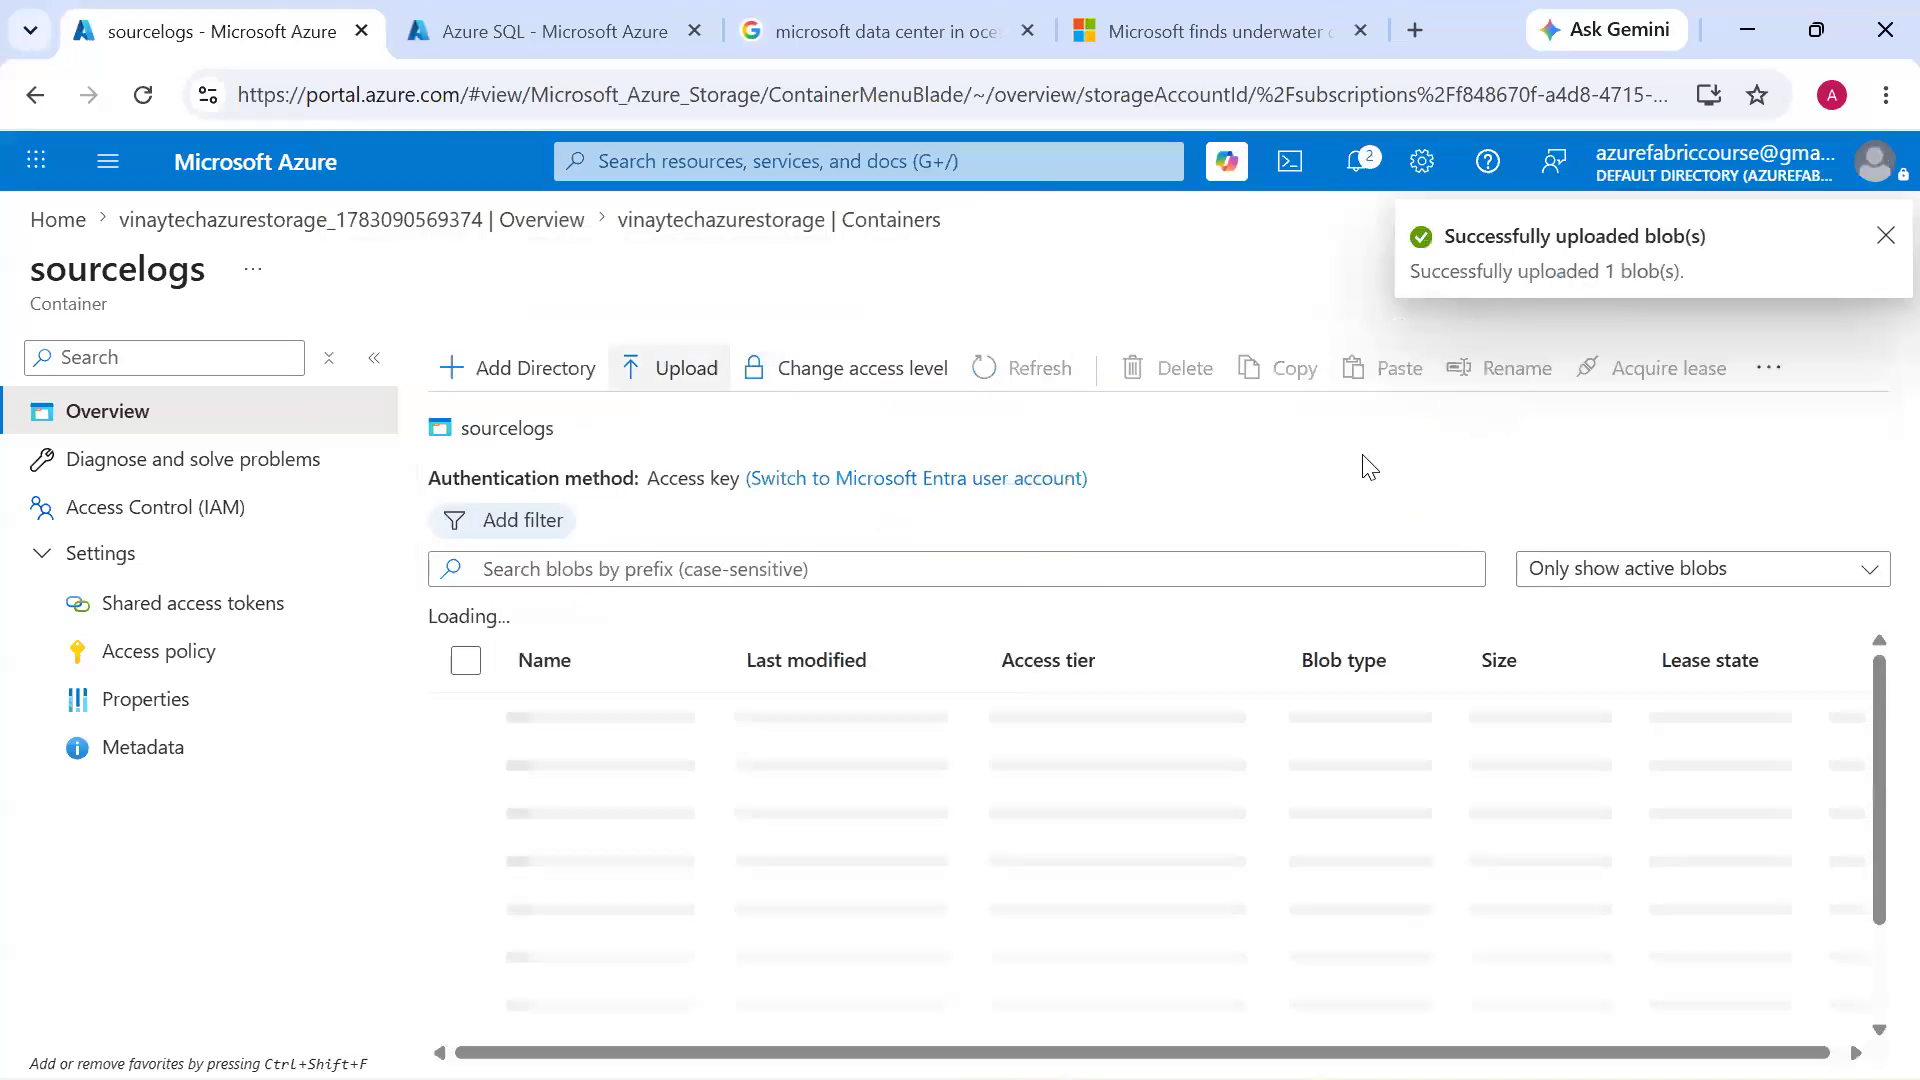
Upload the Country_Wise_Data.json file from the Data folder to the sourcelogs container
left_click(683, 393)
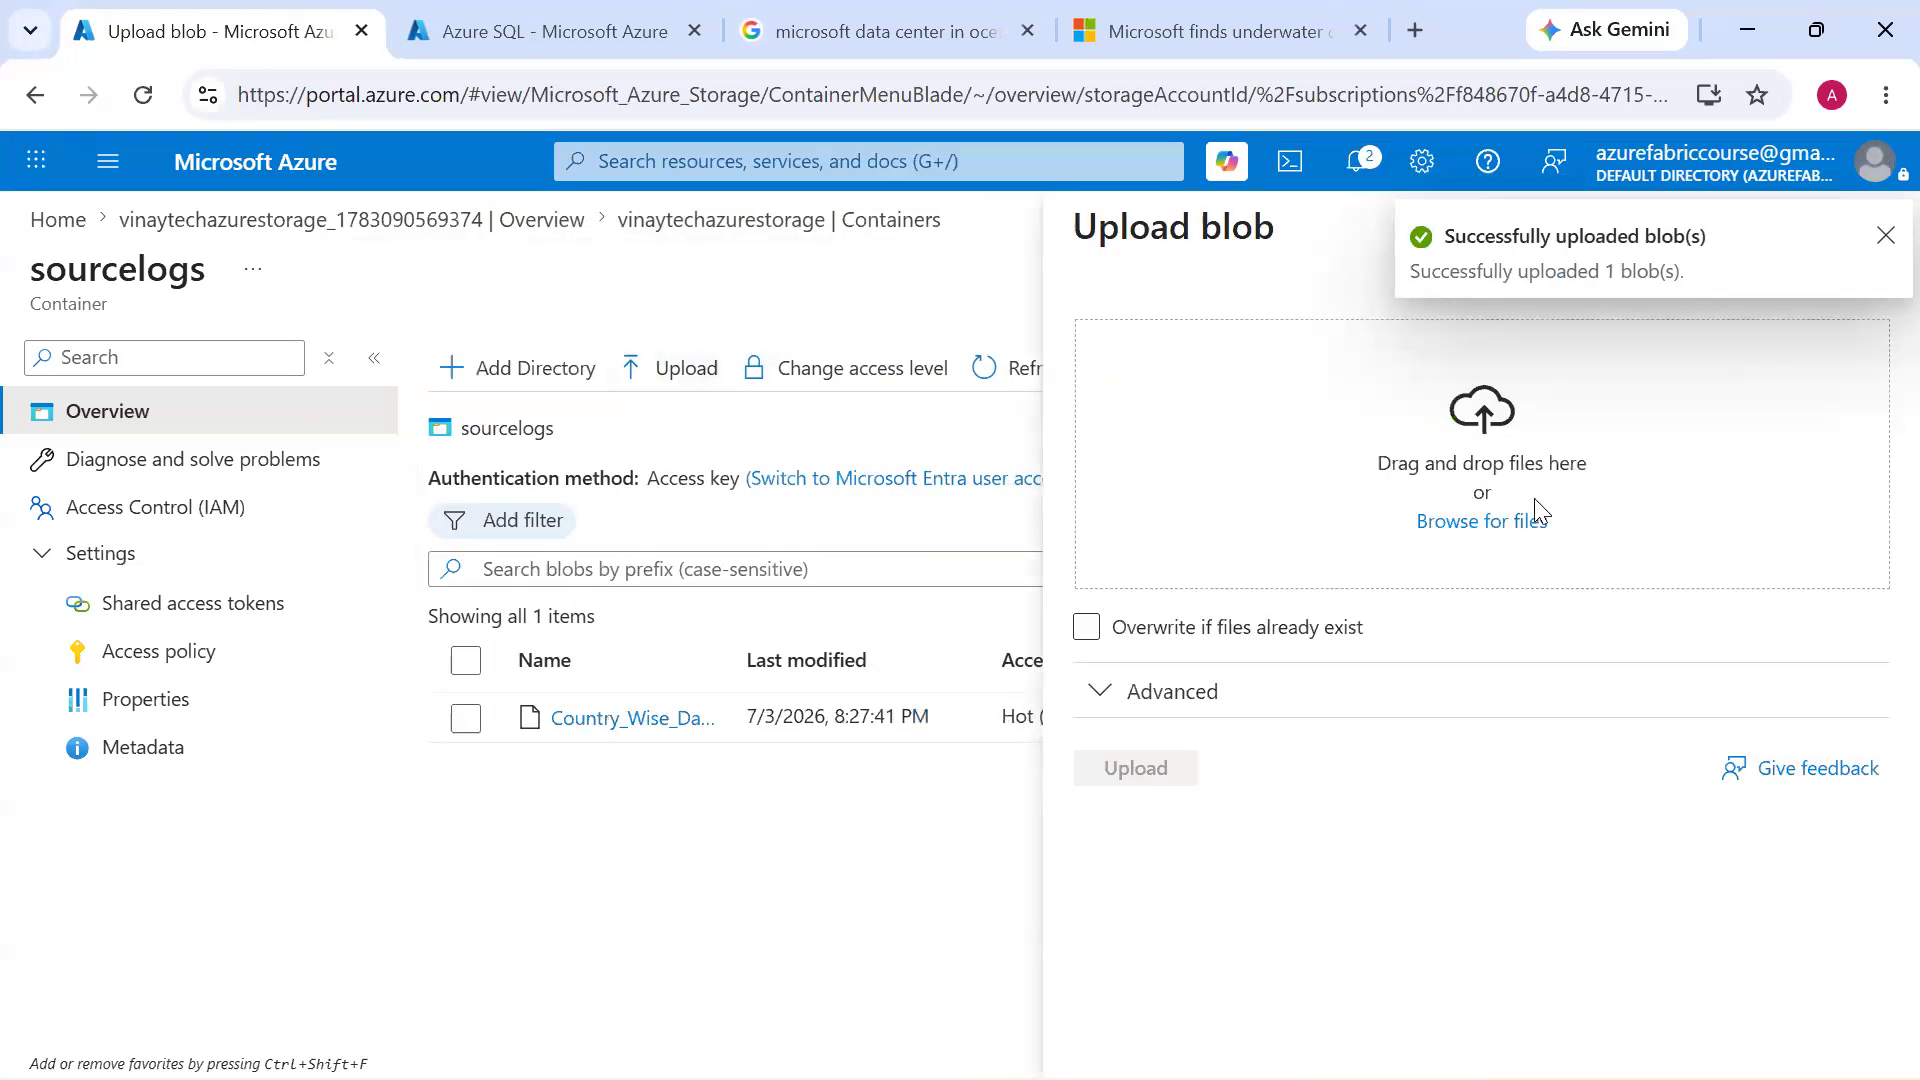
left_click(1517, 523)
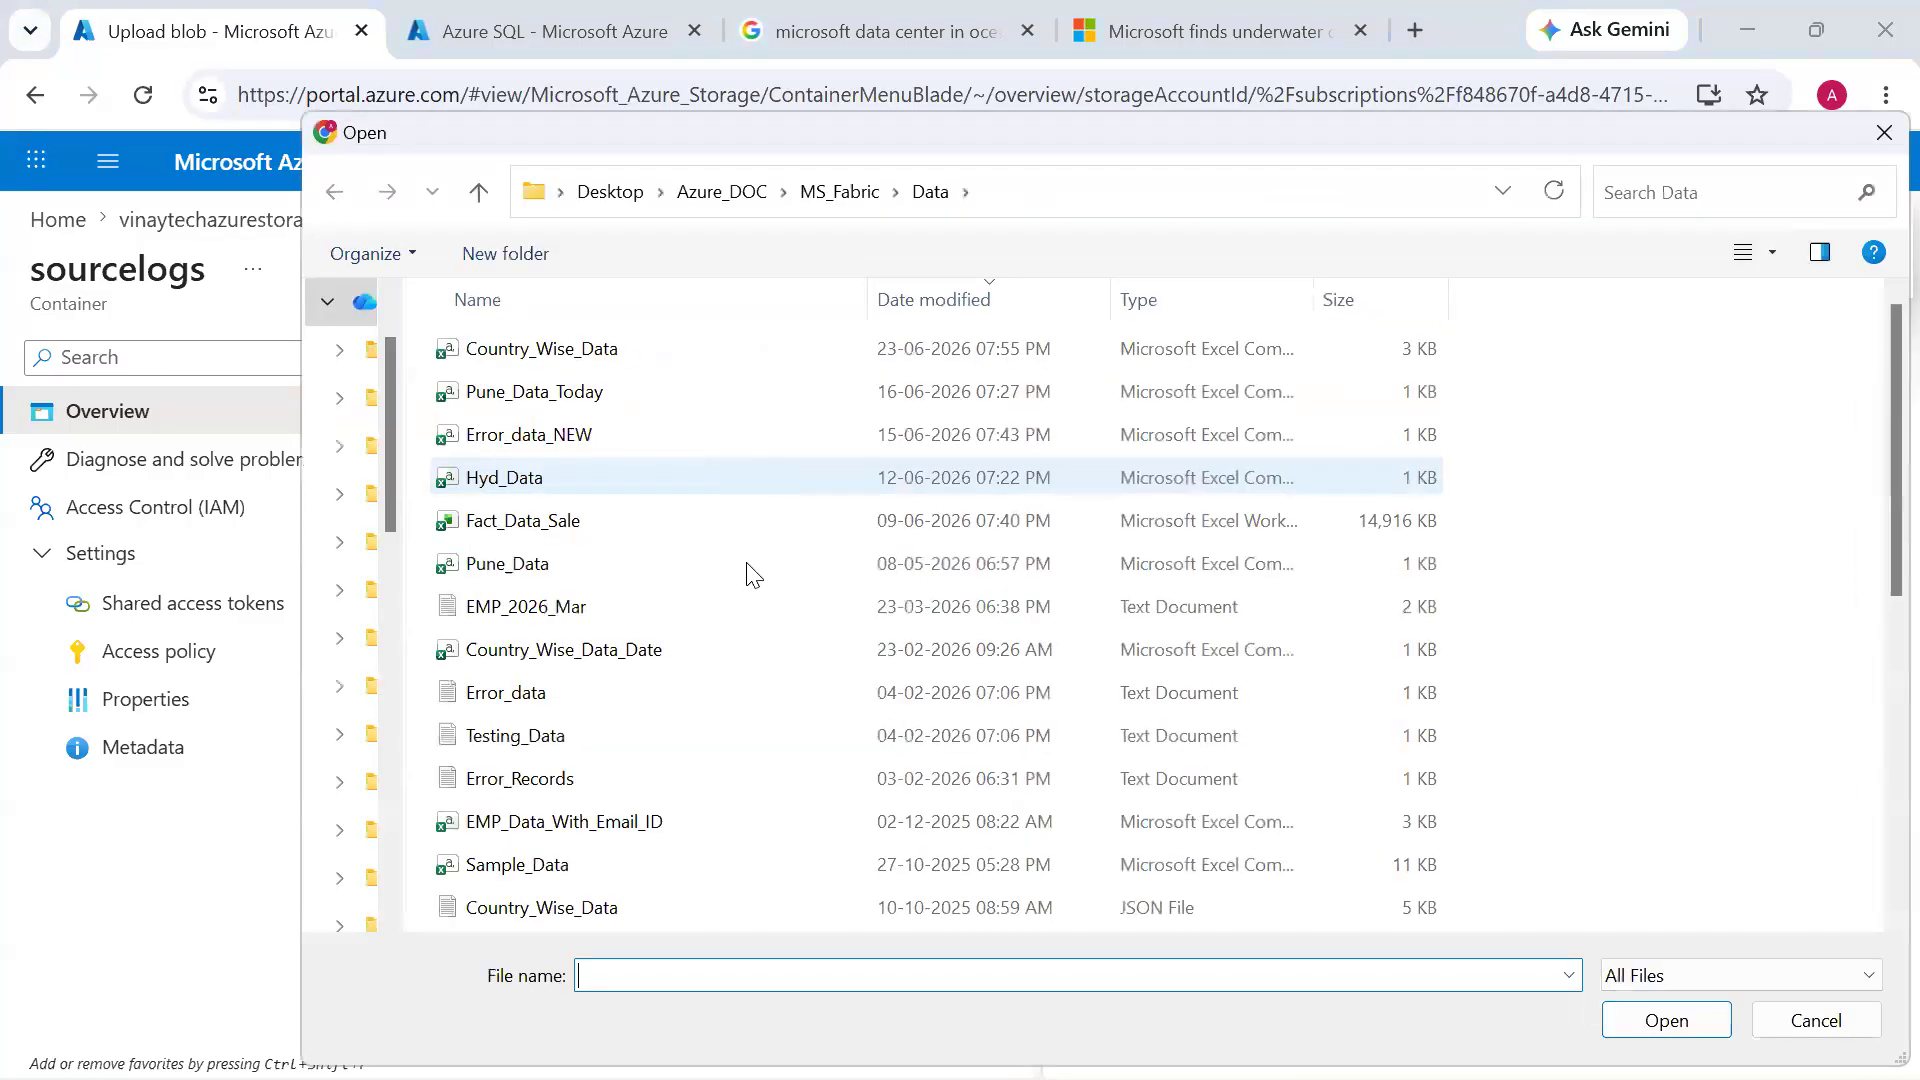
scroll(841, 714, "down", 2)
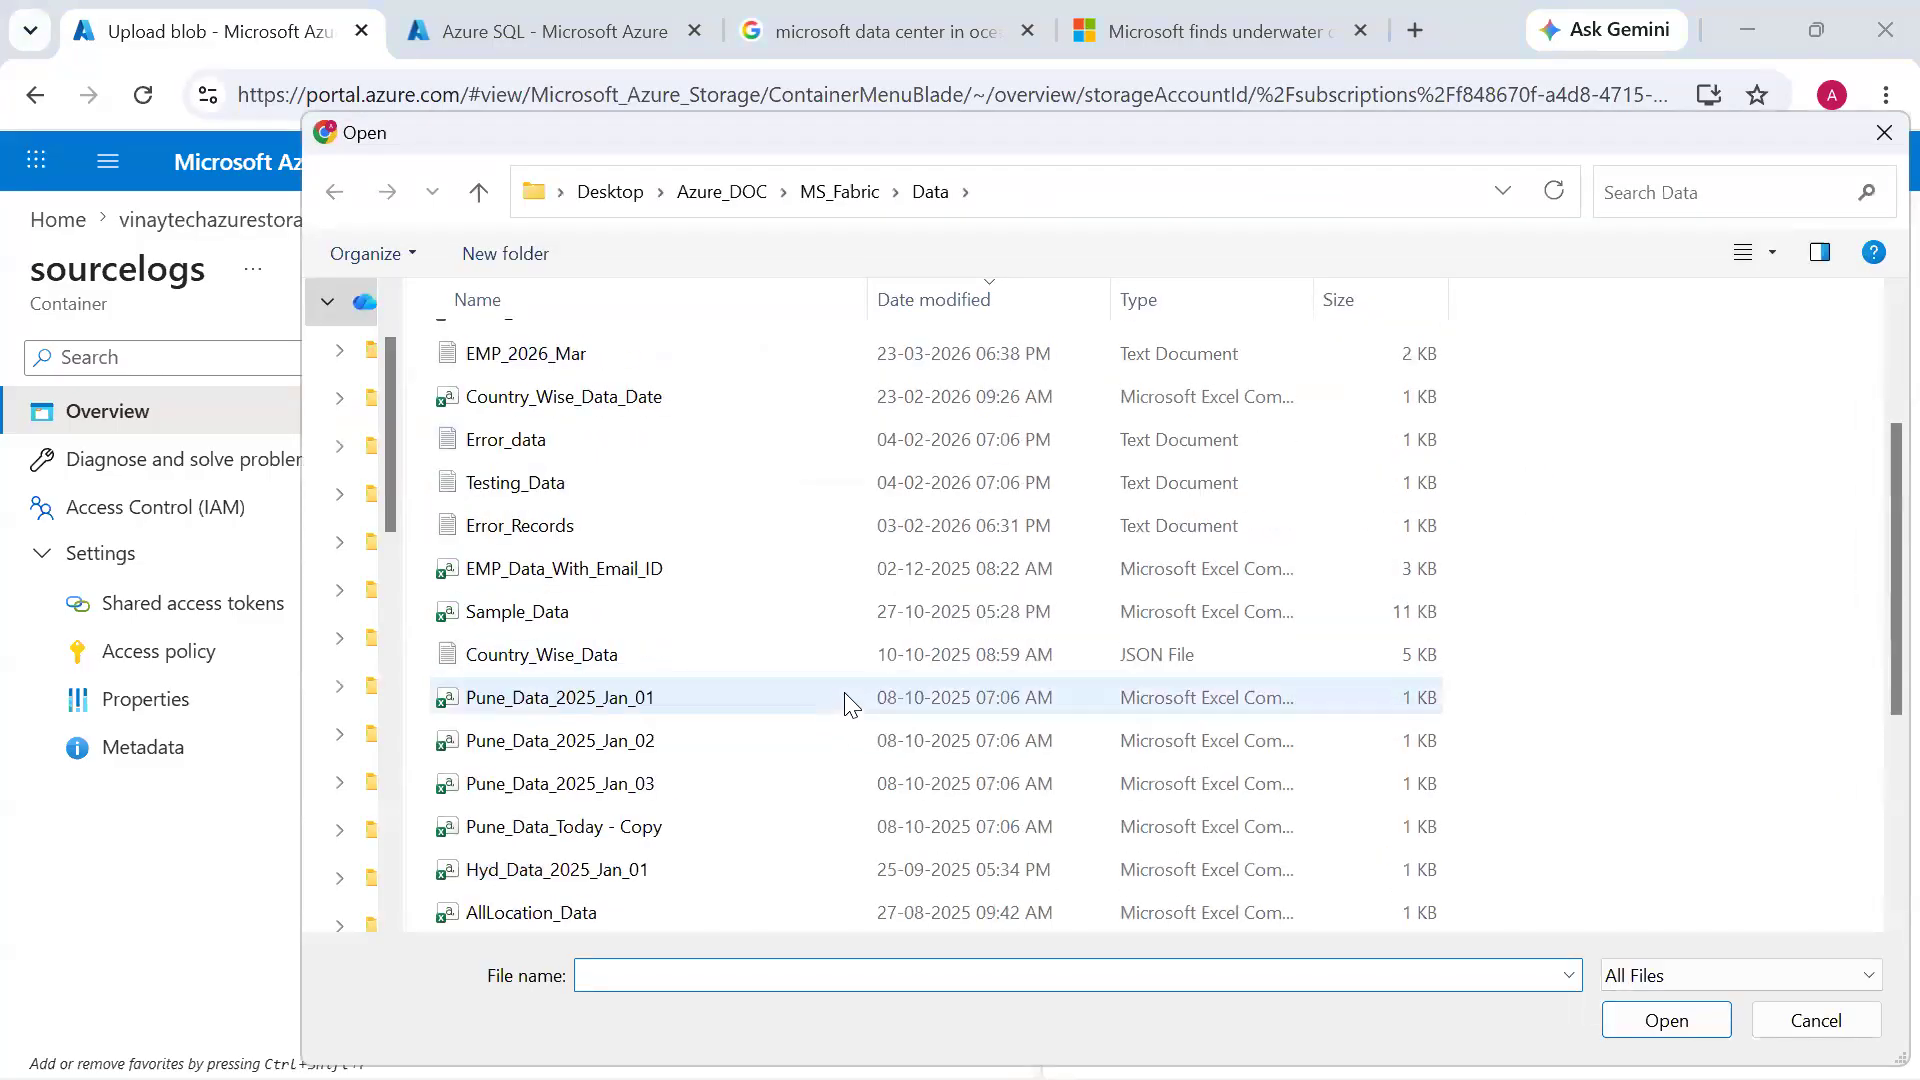
double_click(937, 664)
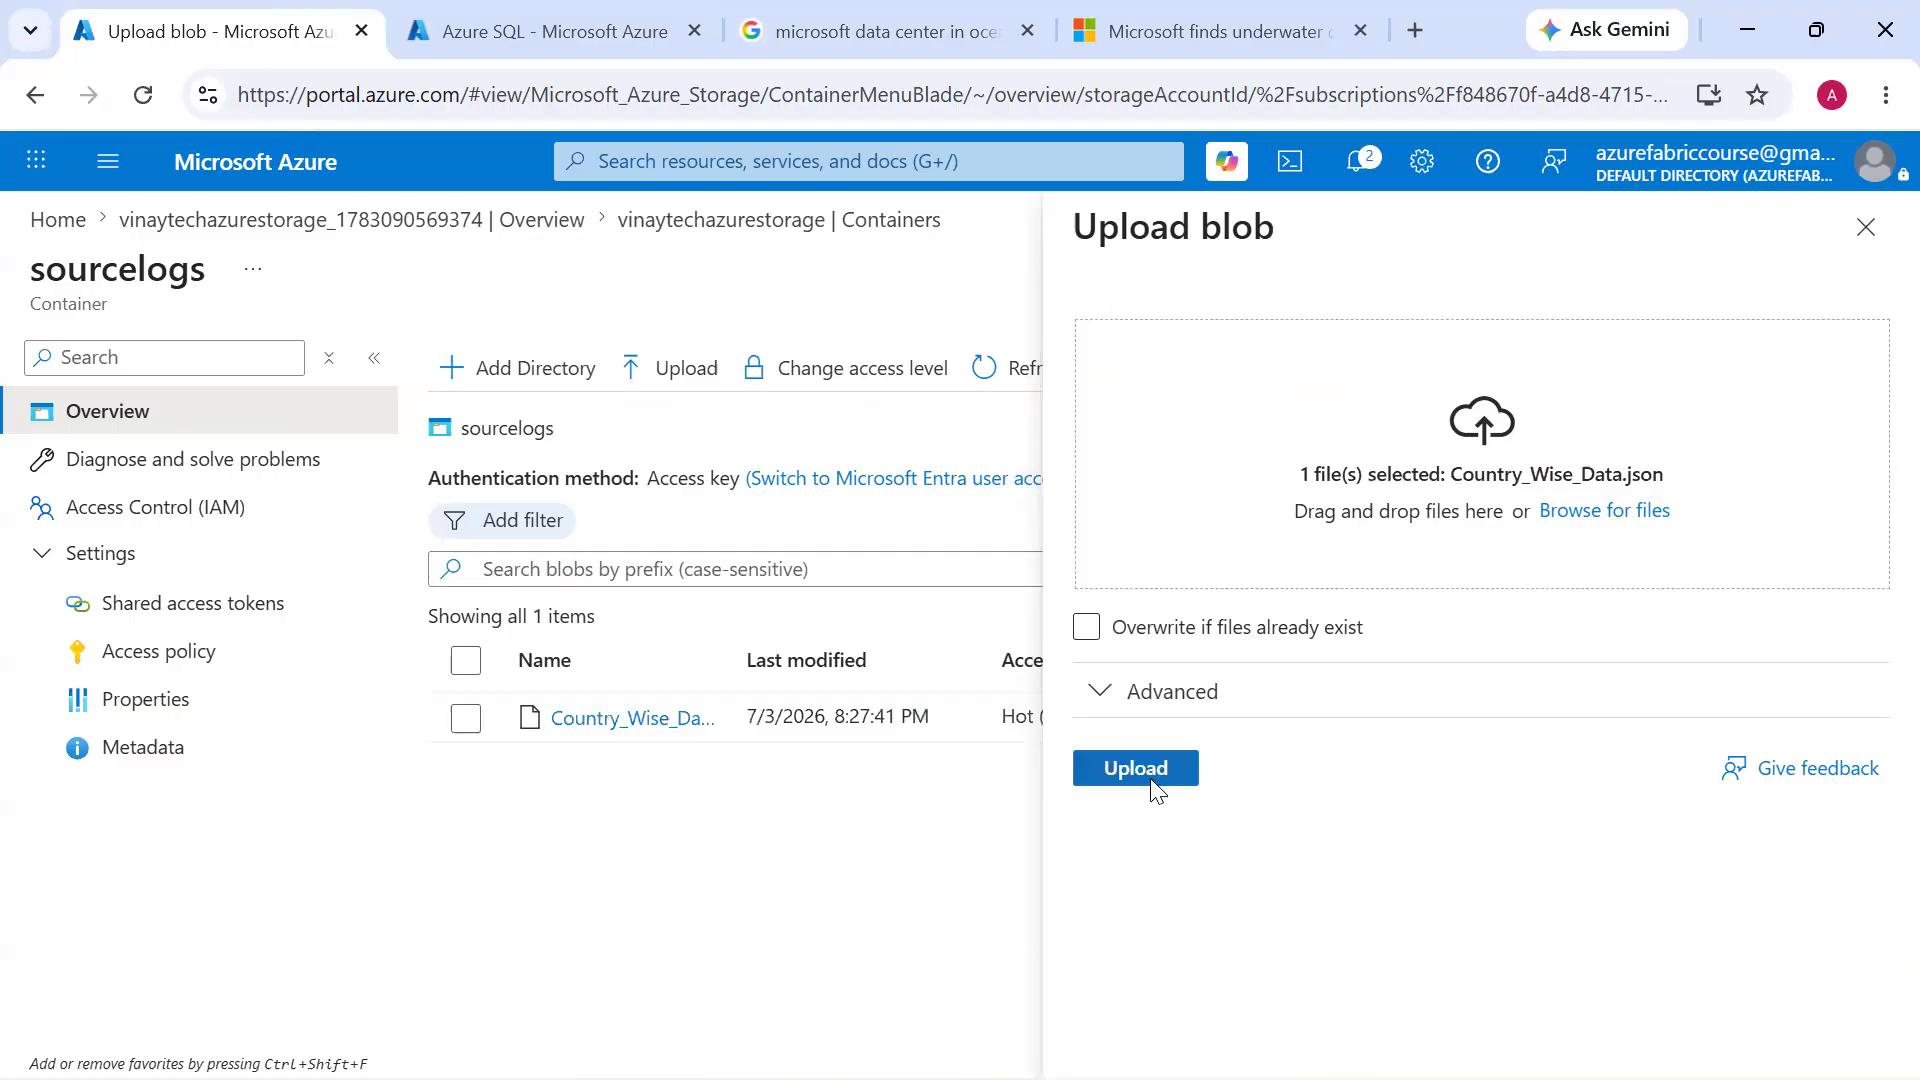
left_click(1146, 778)
Upload the orders.parquet and products.parquet files together to the sourcelogs container
left_click(684, 372)
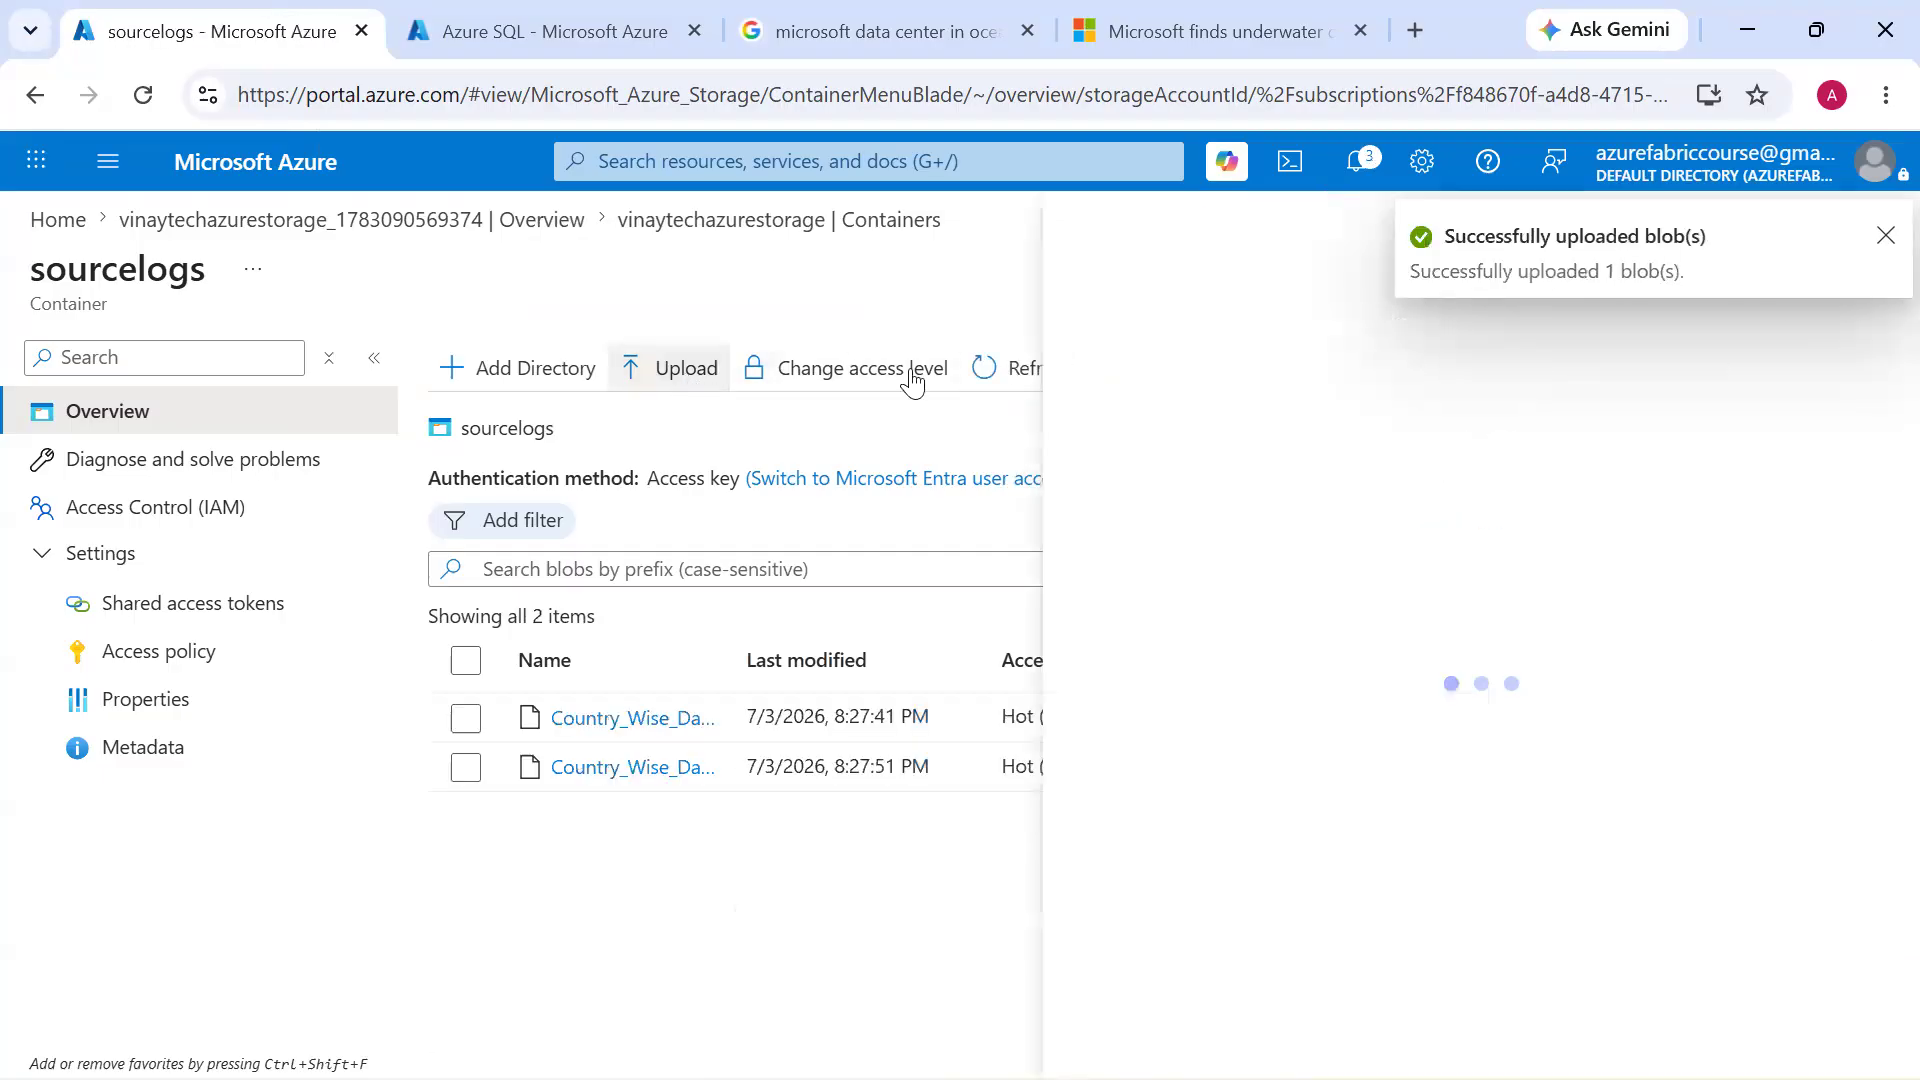
left_click(1511, 527)
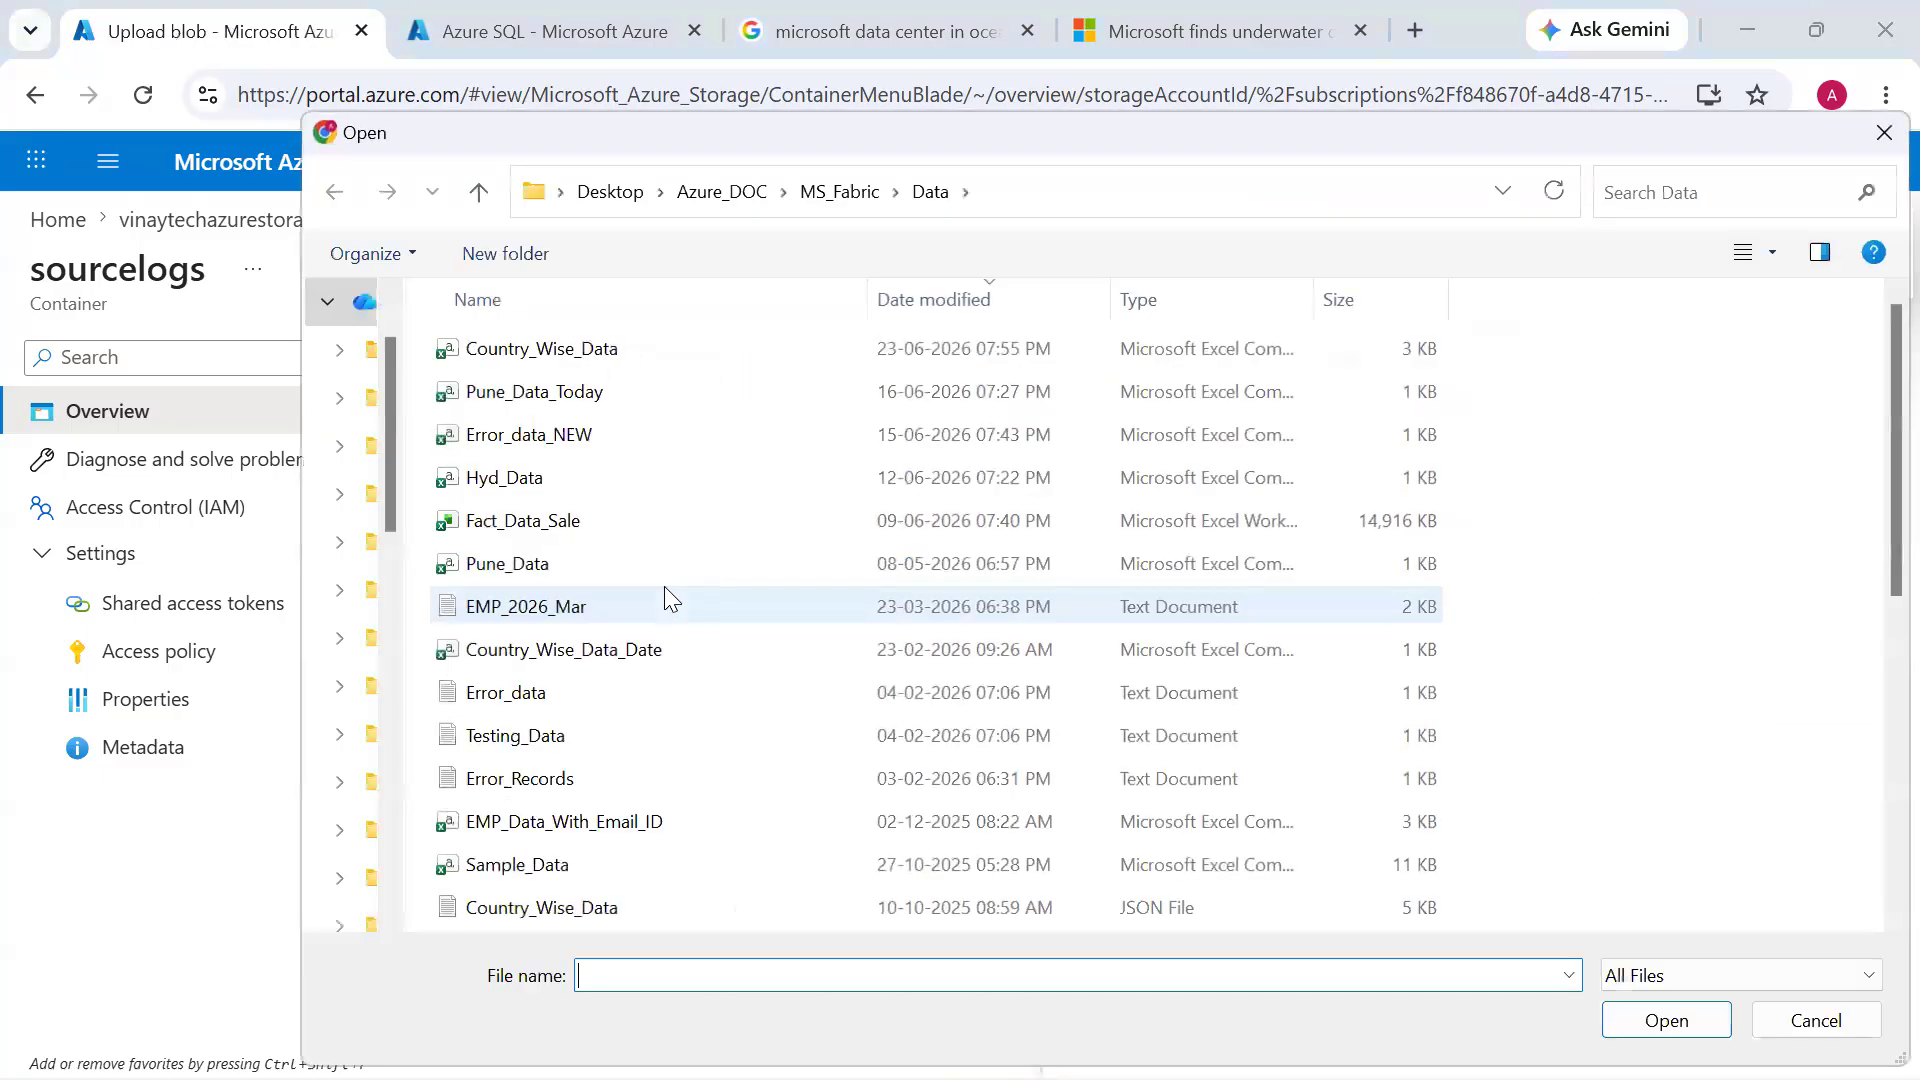
scroll(664, 586, "down", 2)
scroll(656, 620, "down", 3)
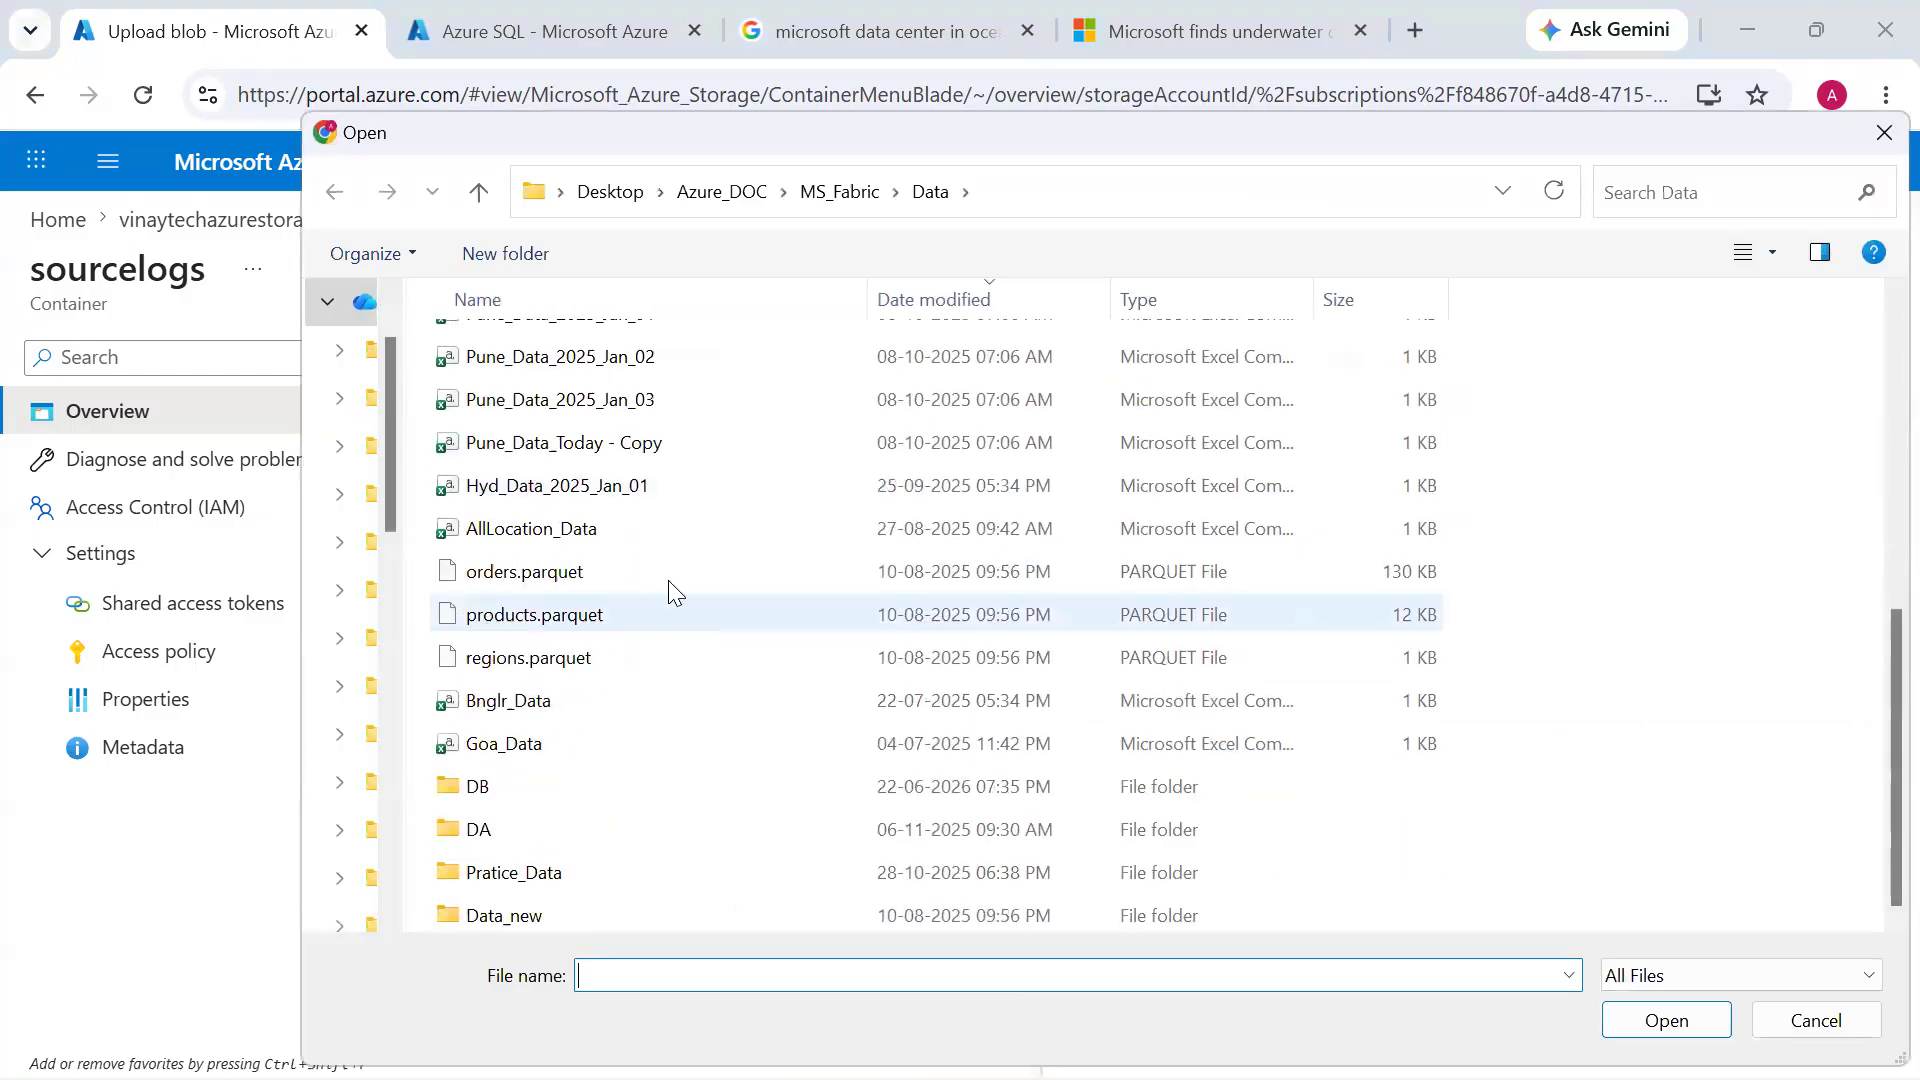
left_click(668, 578)
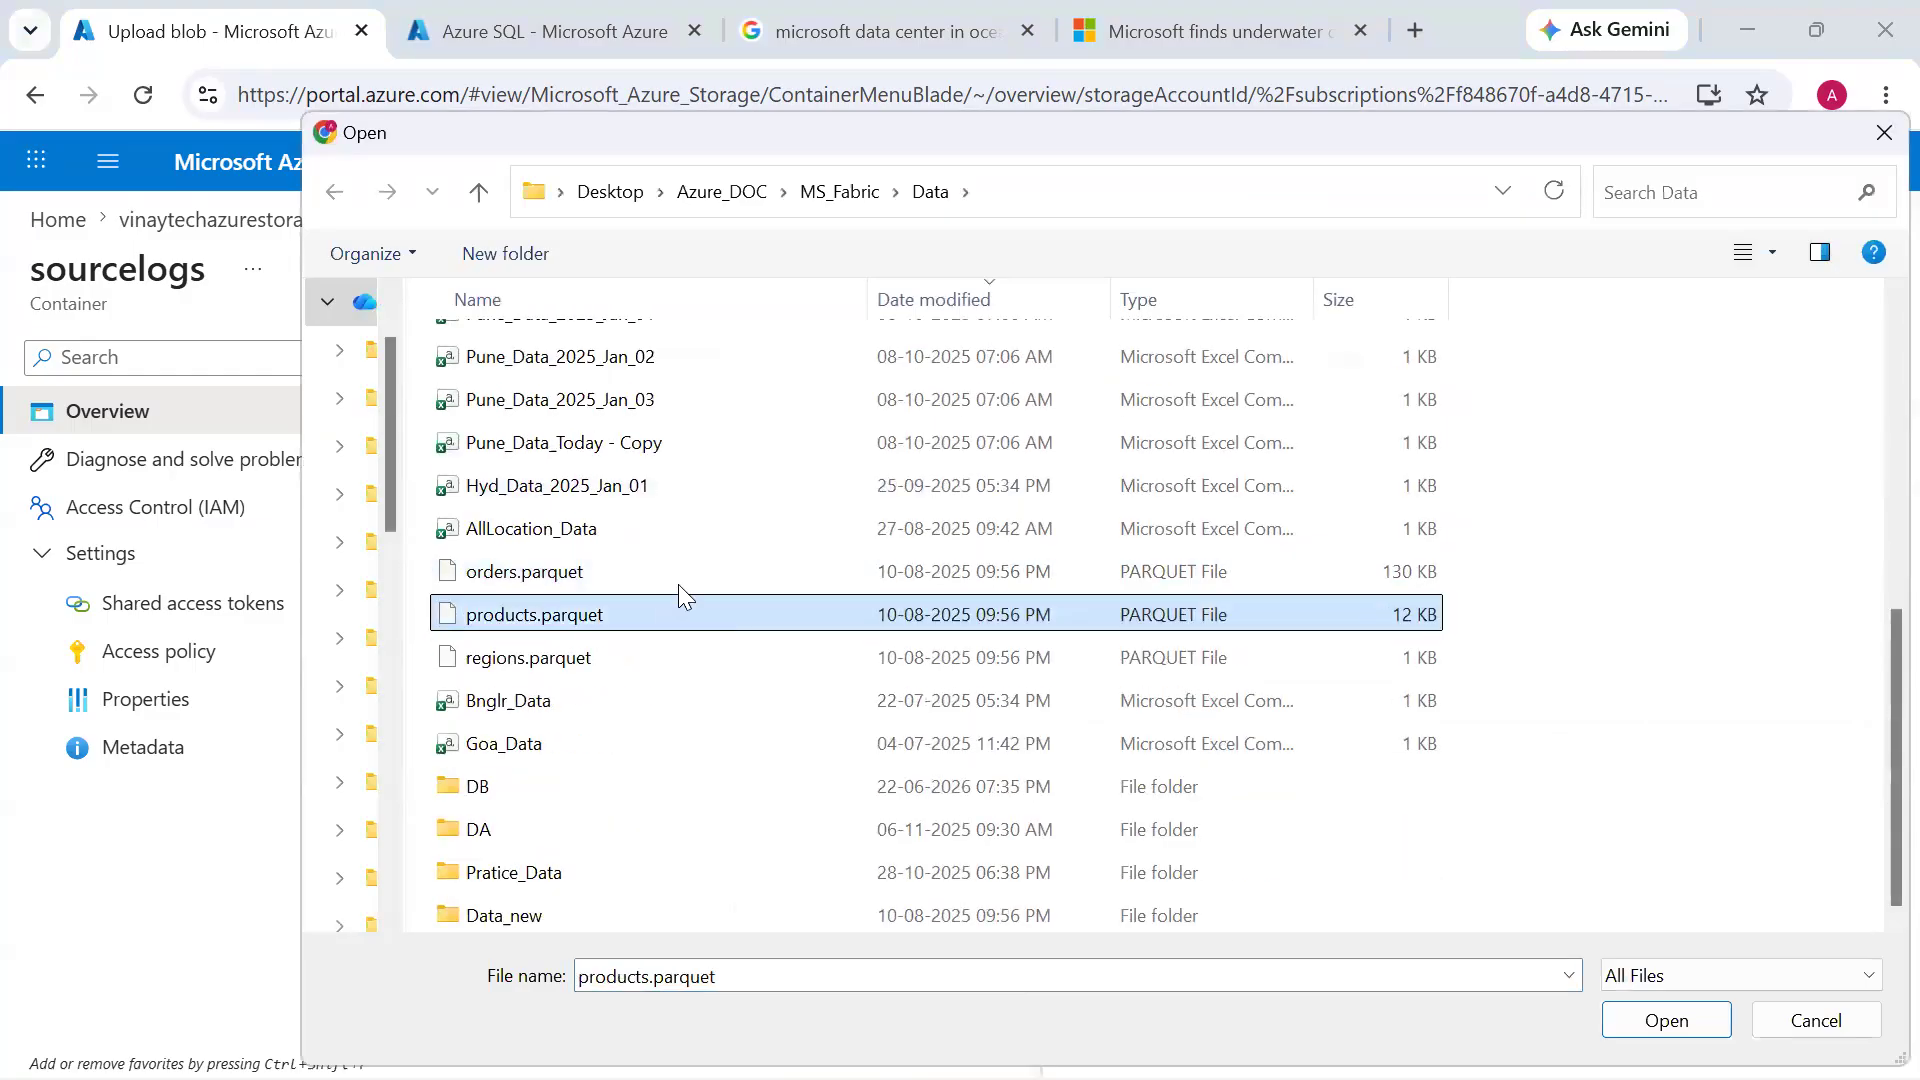
left_click(676, 575, "ctrl")
left_click(1640, 1016)
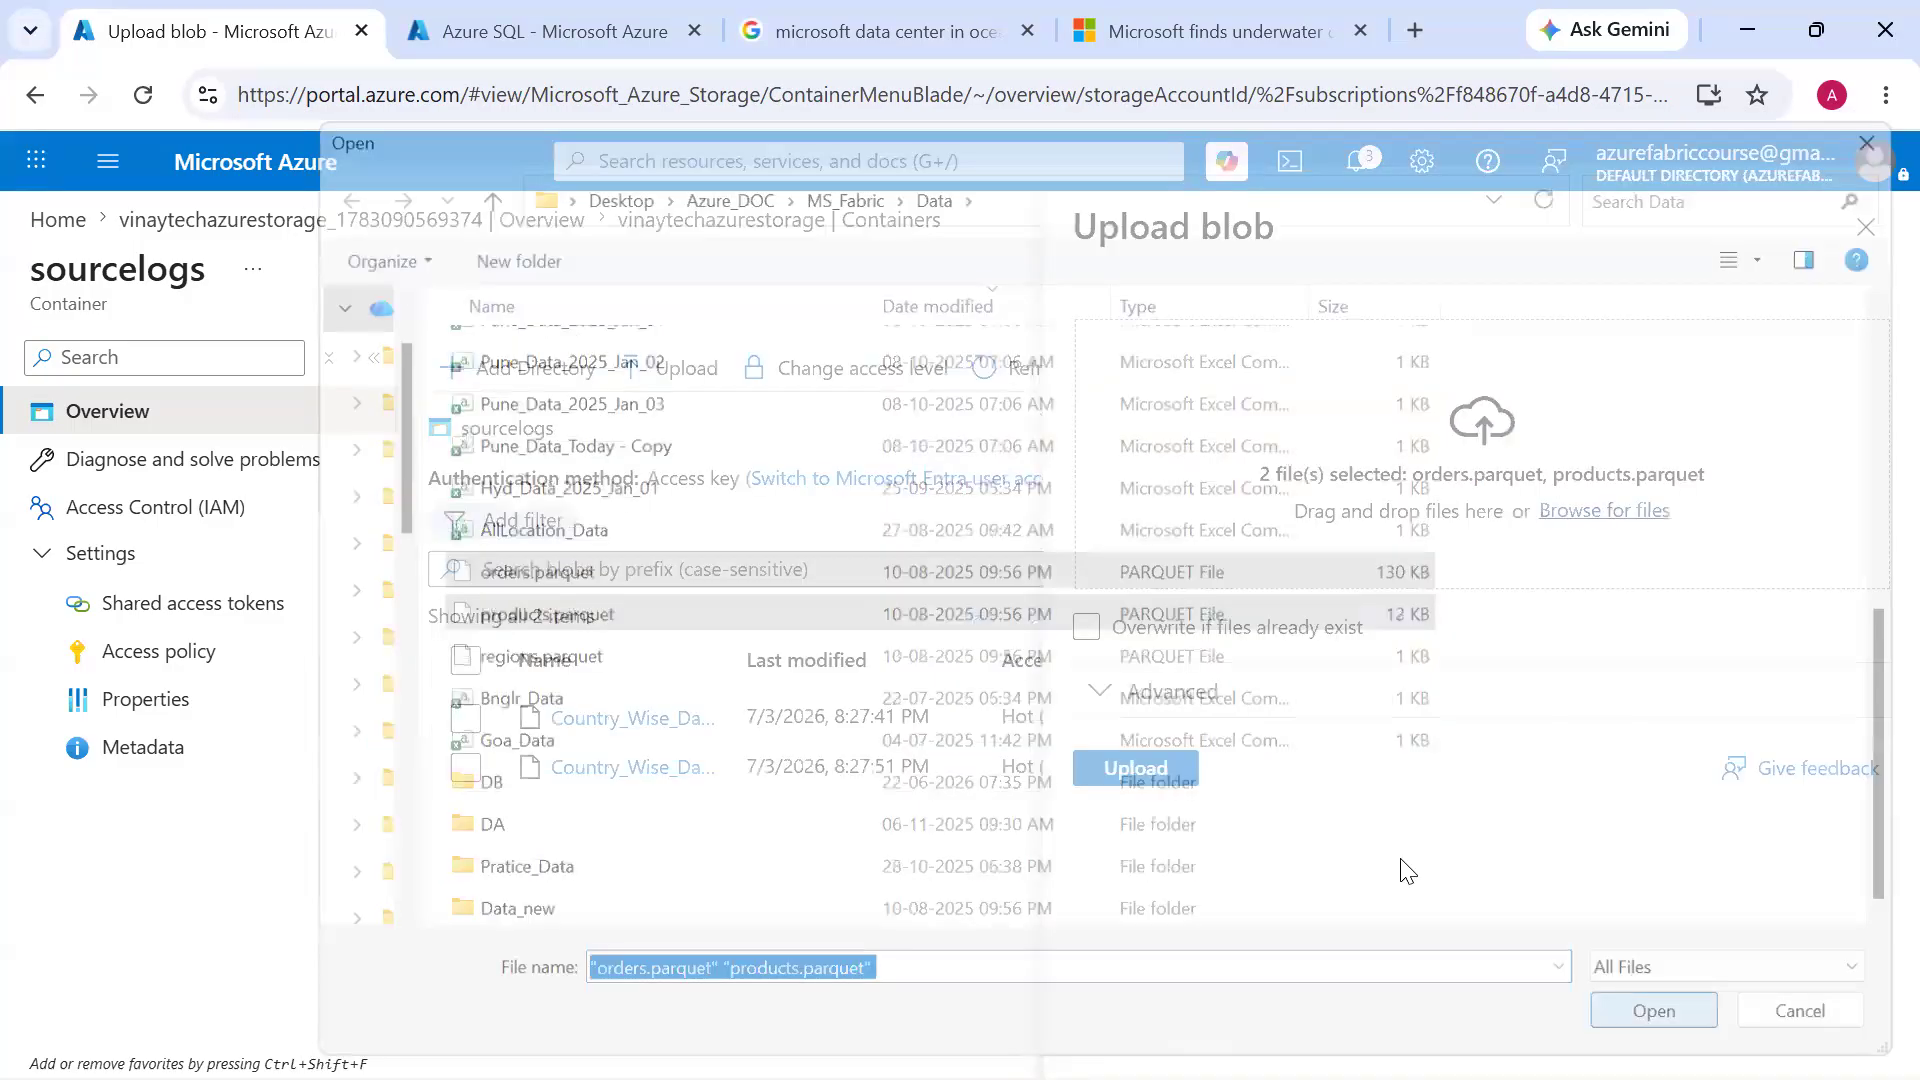
left_click(1179, 767)
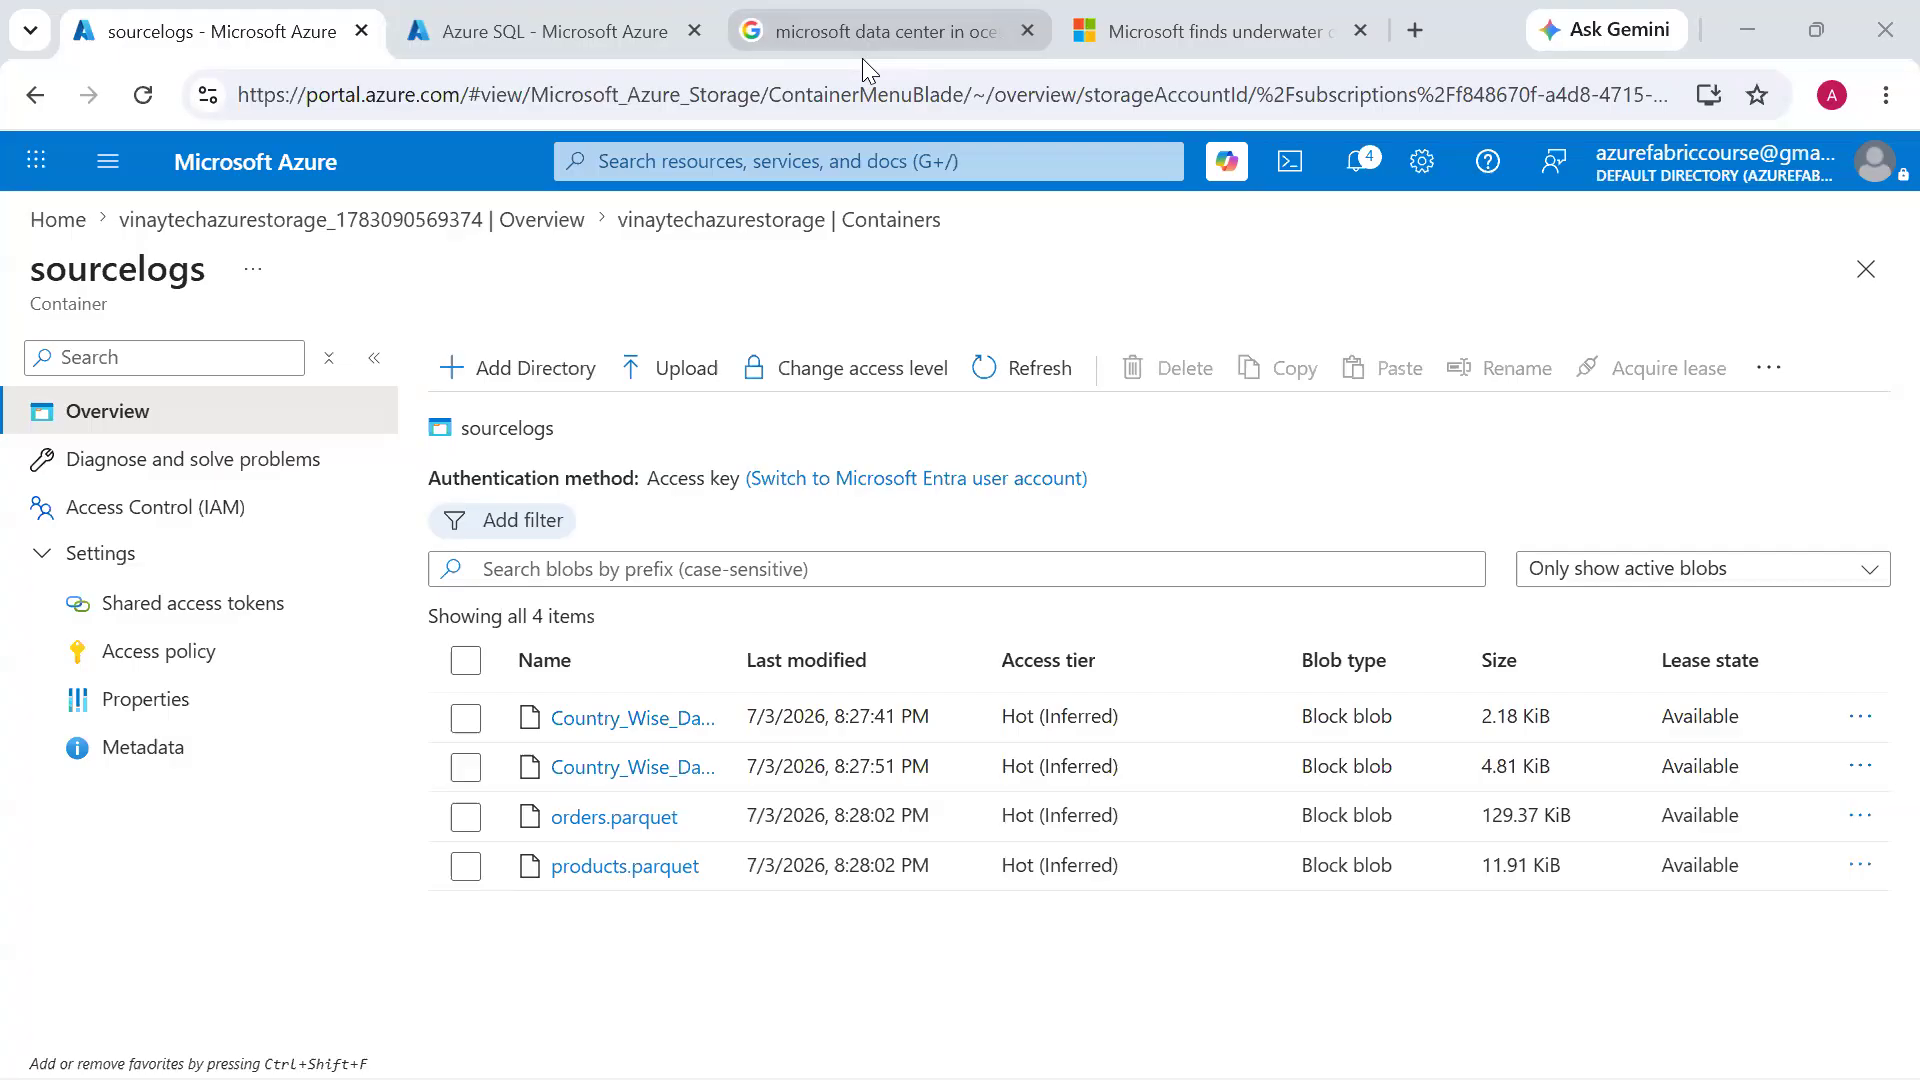
Open the Country_Wise_Data.csv blob, view its contents in the edit view and close the blob
left_click(690, 720)
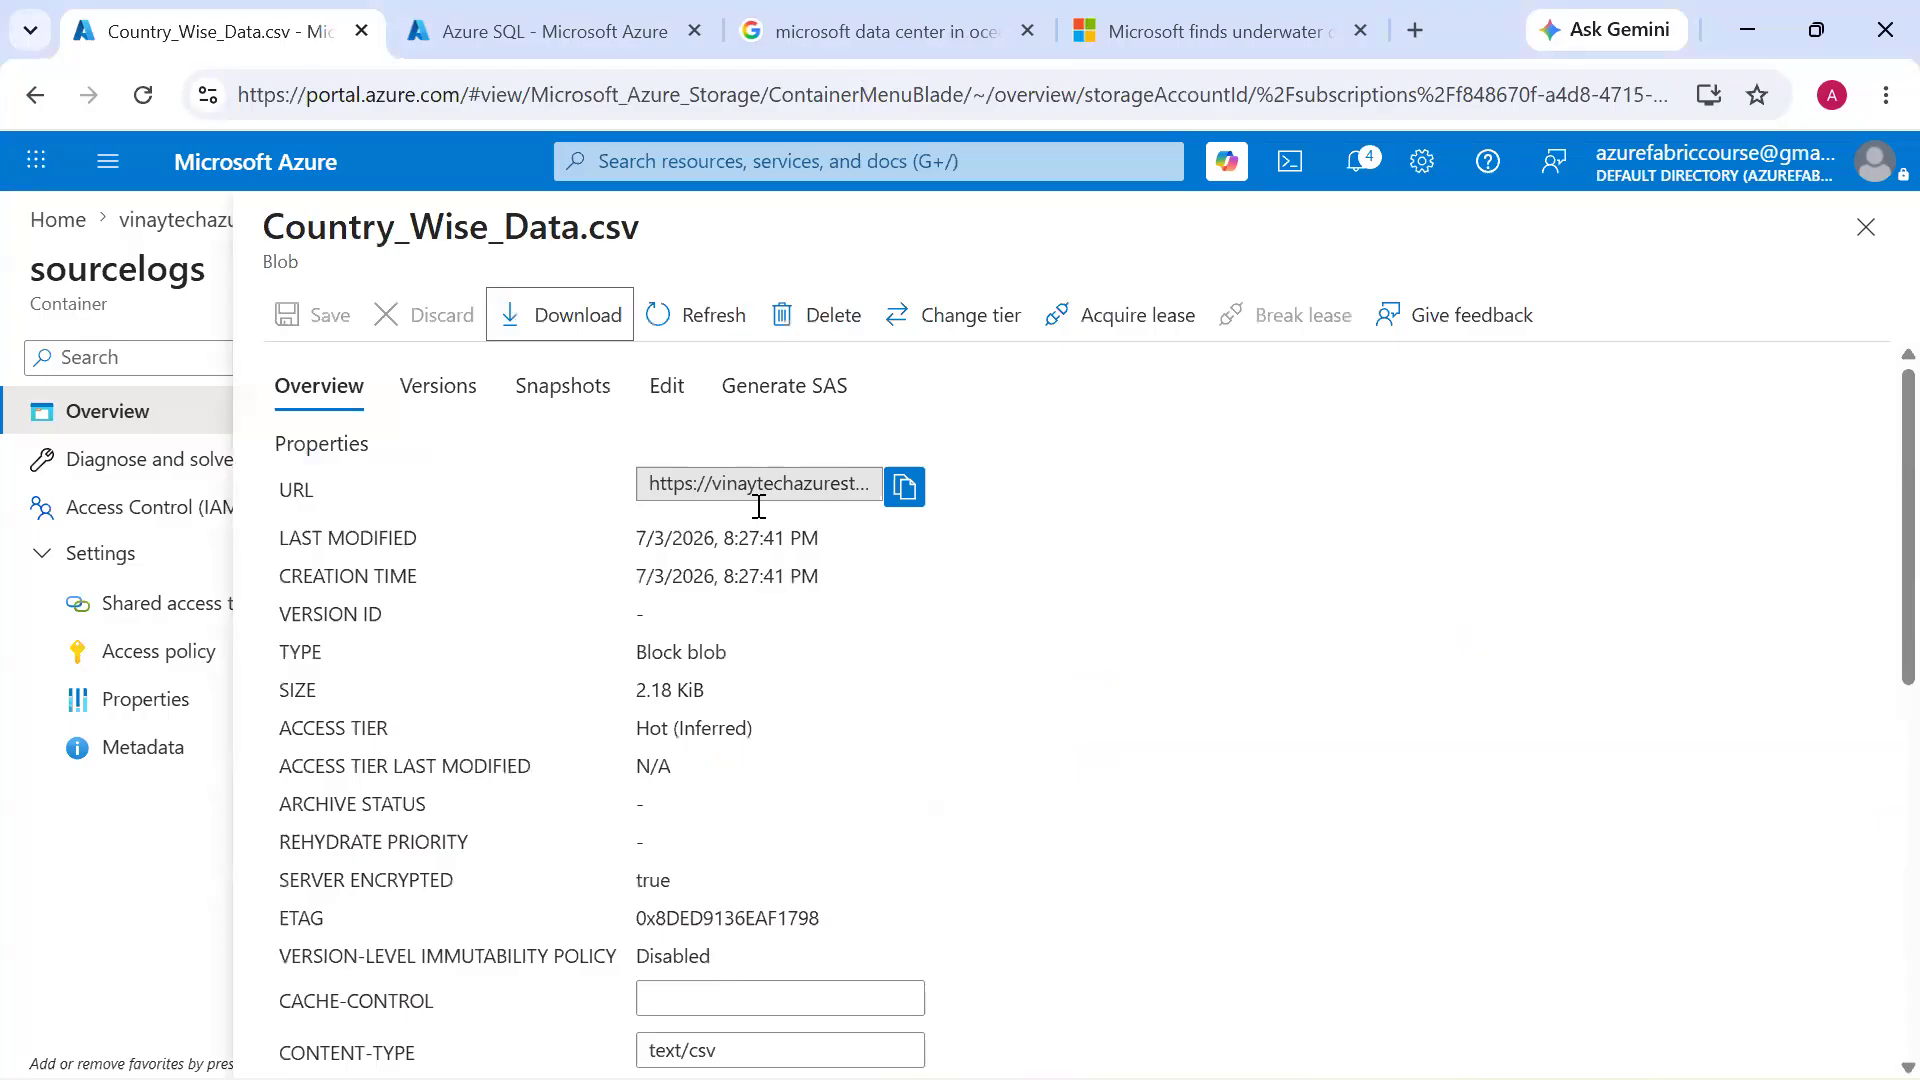
left_click(665, 386)
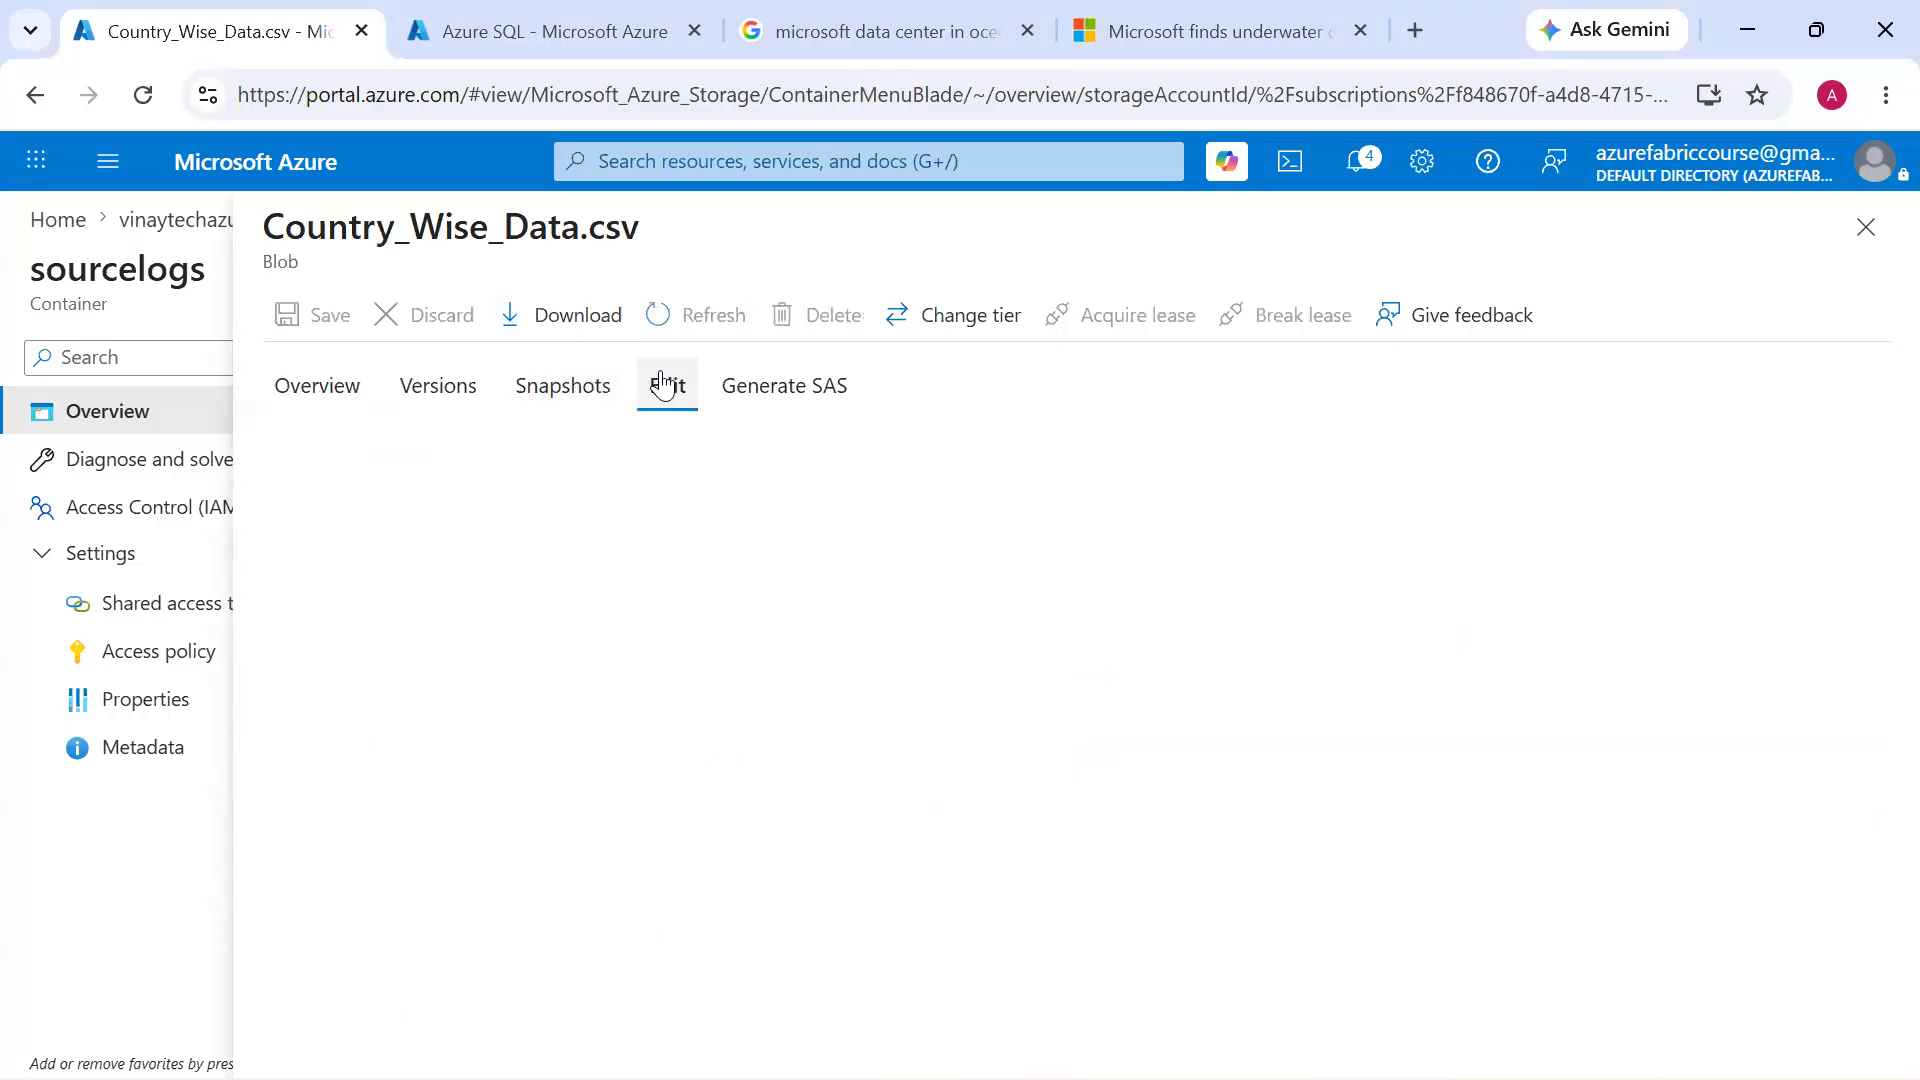
left_click(612, 932)
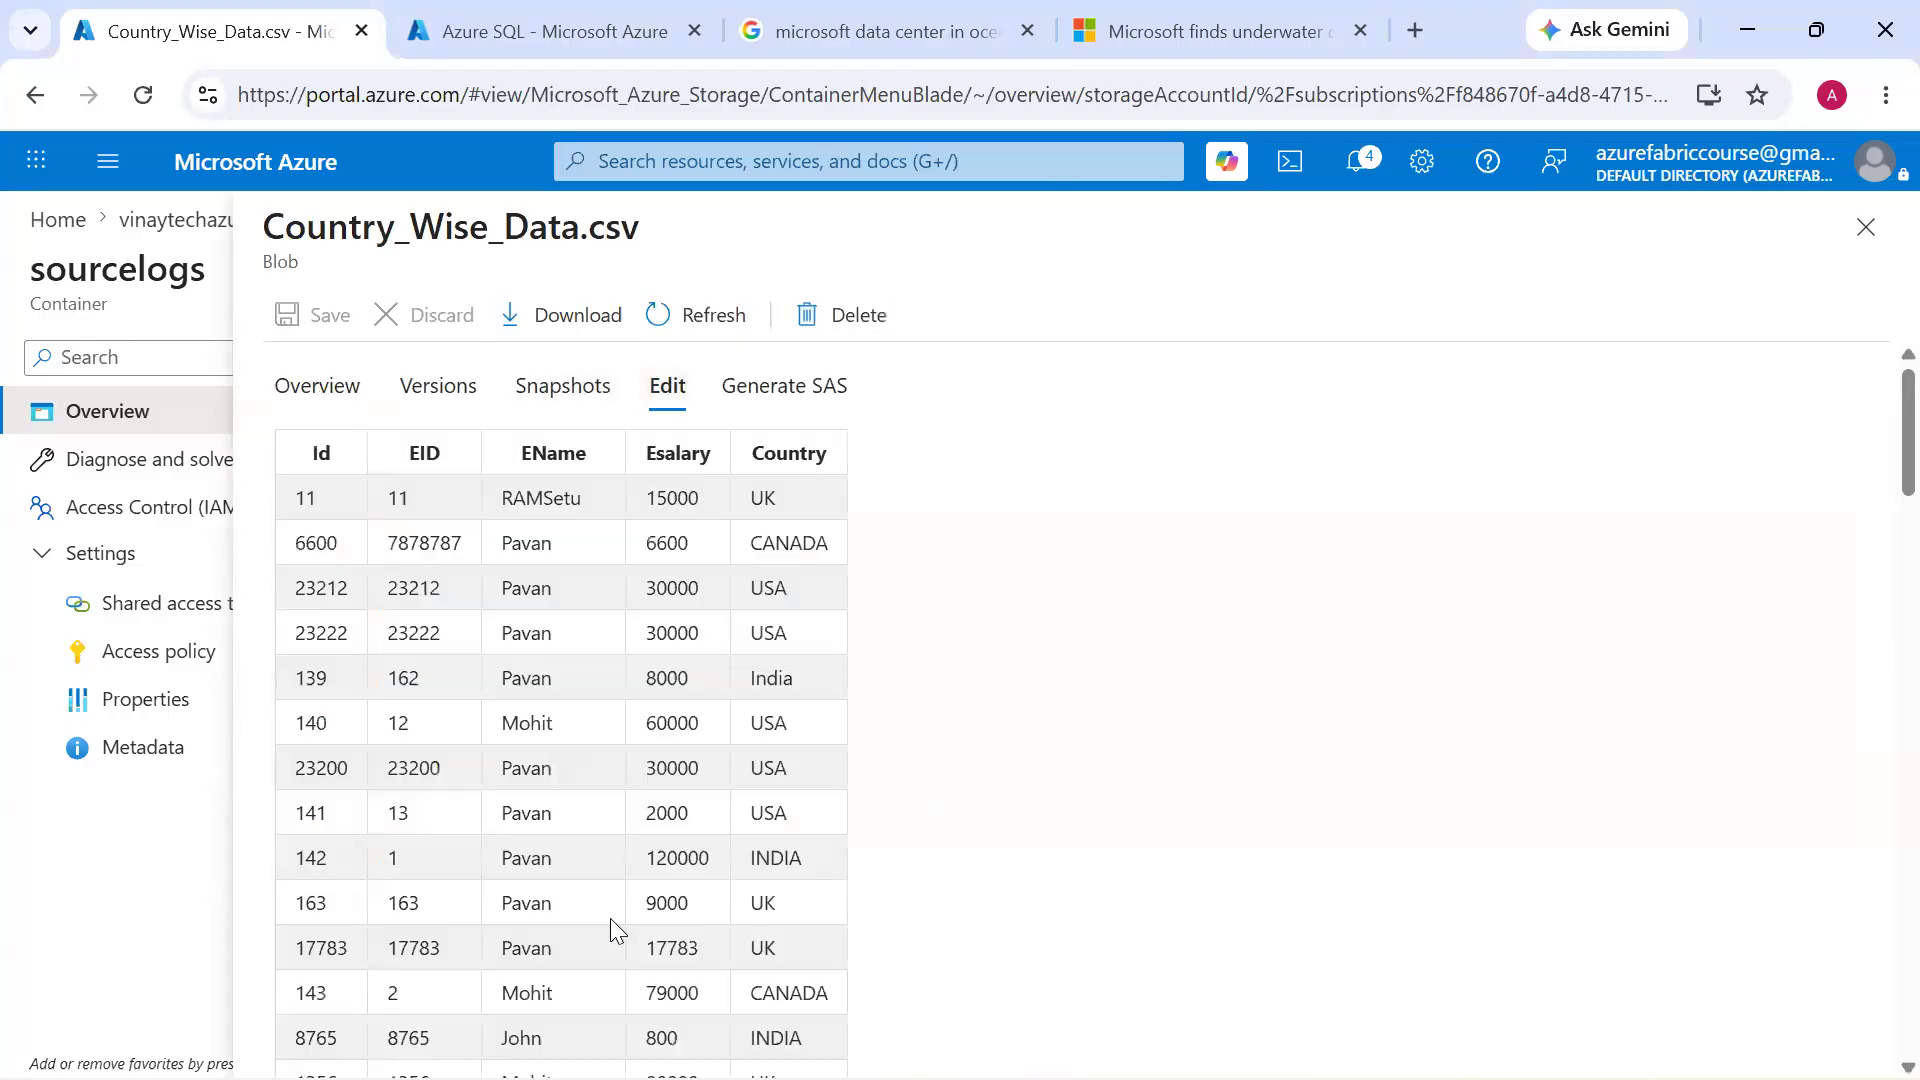
left_click(1864, 228)
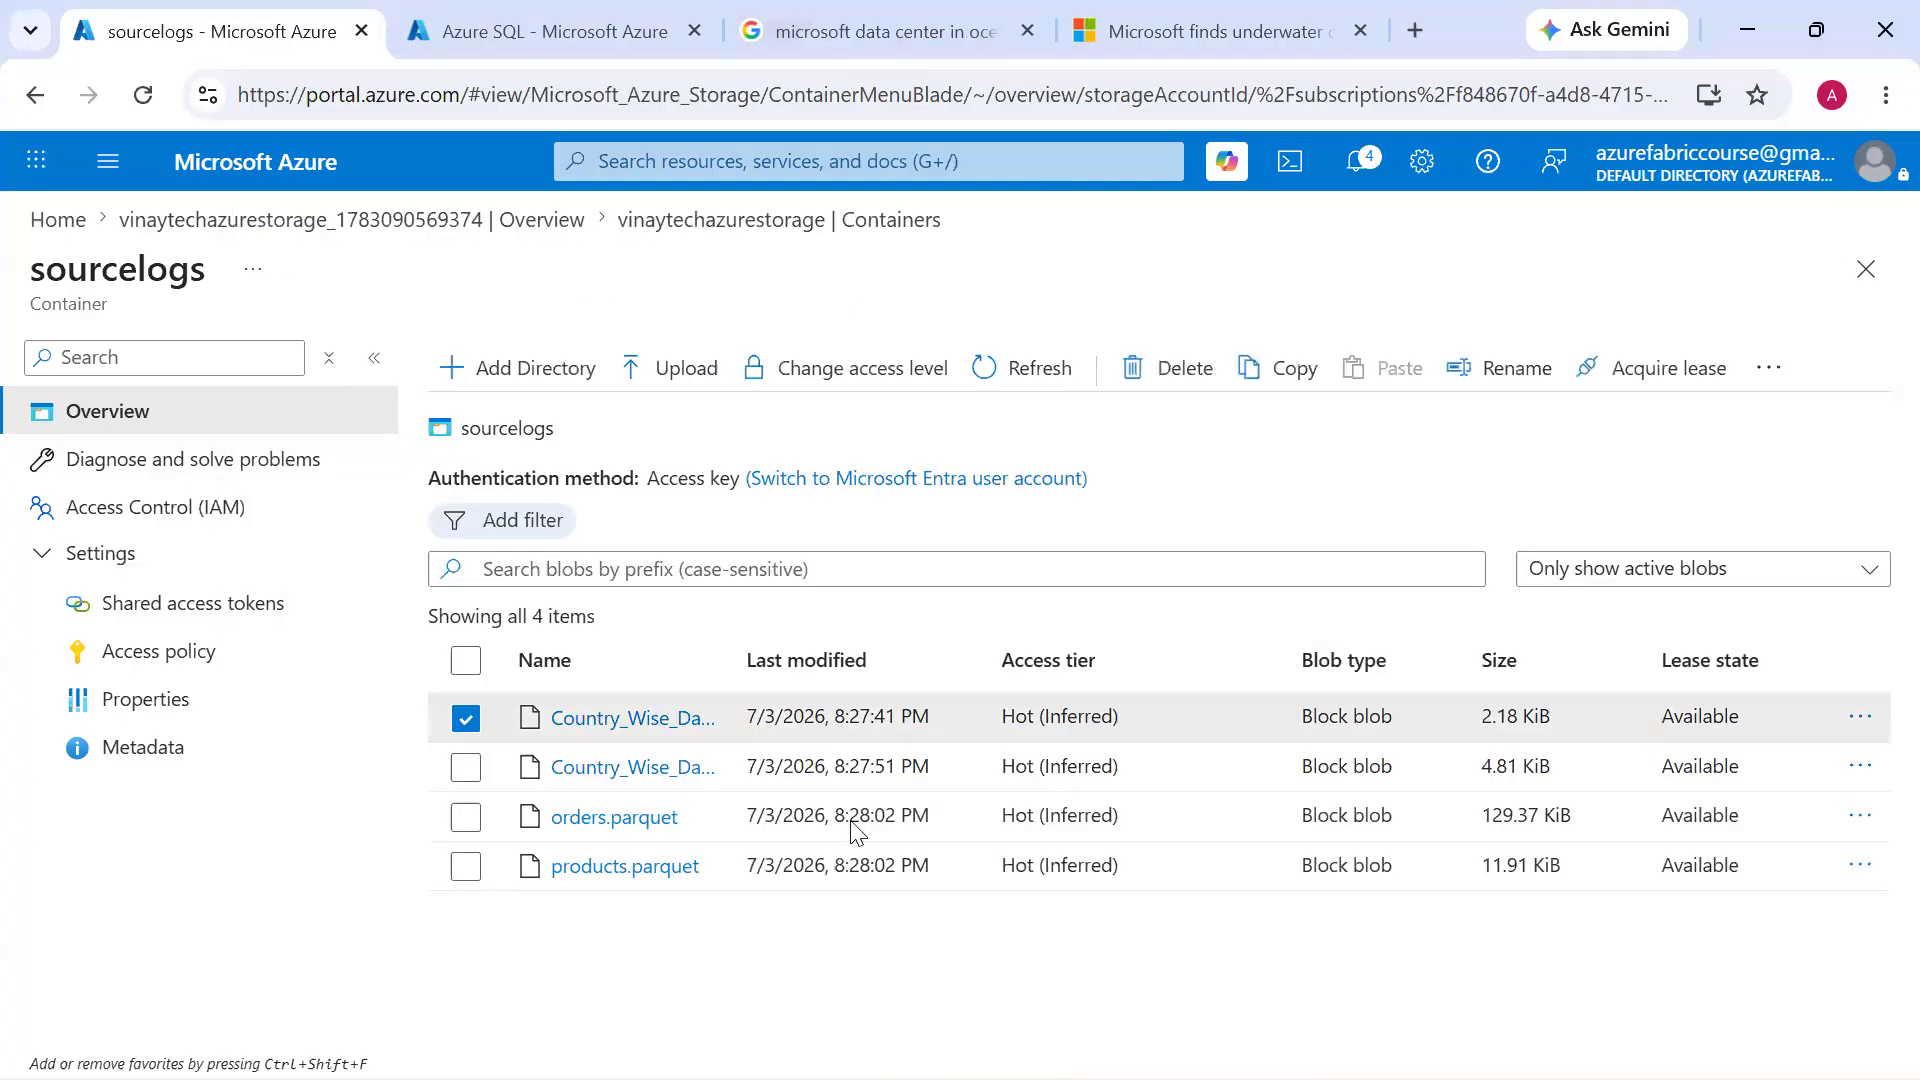
Open the orders.parquet blob, view its contents in the edit view, close it and clear its selection
left_click(654, 836)
left_click(651, 816)
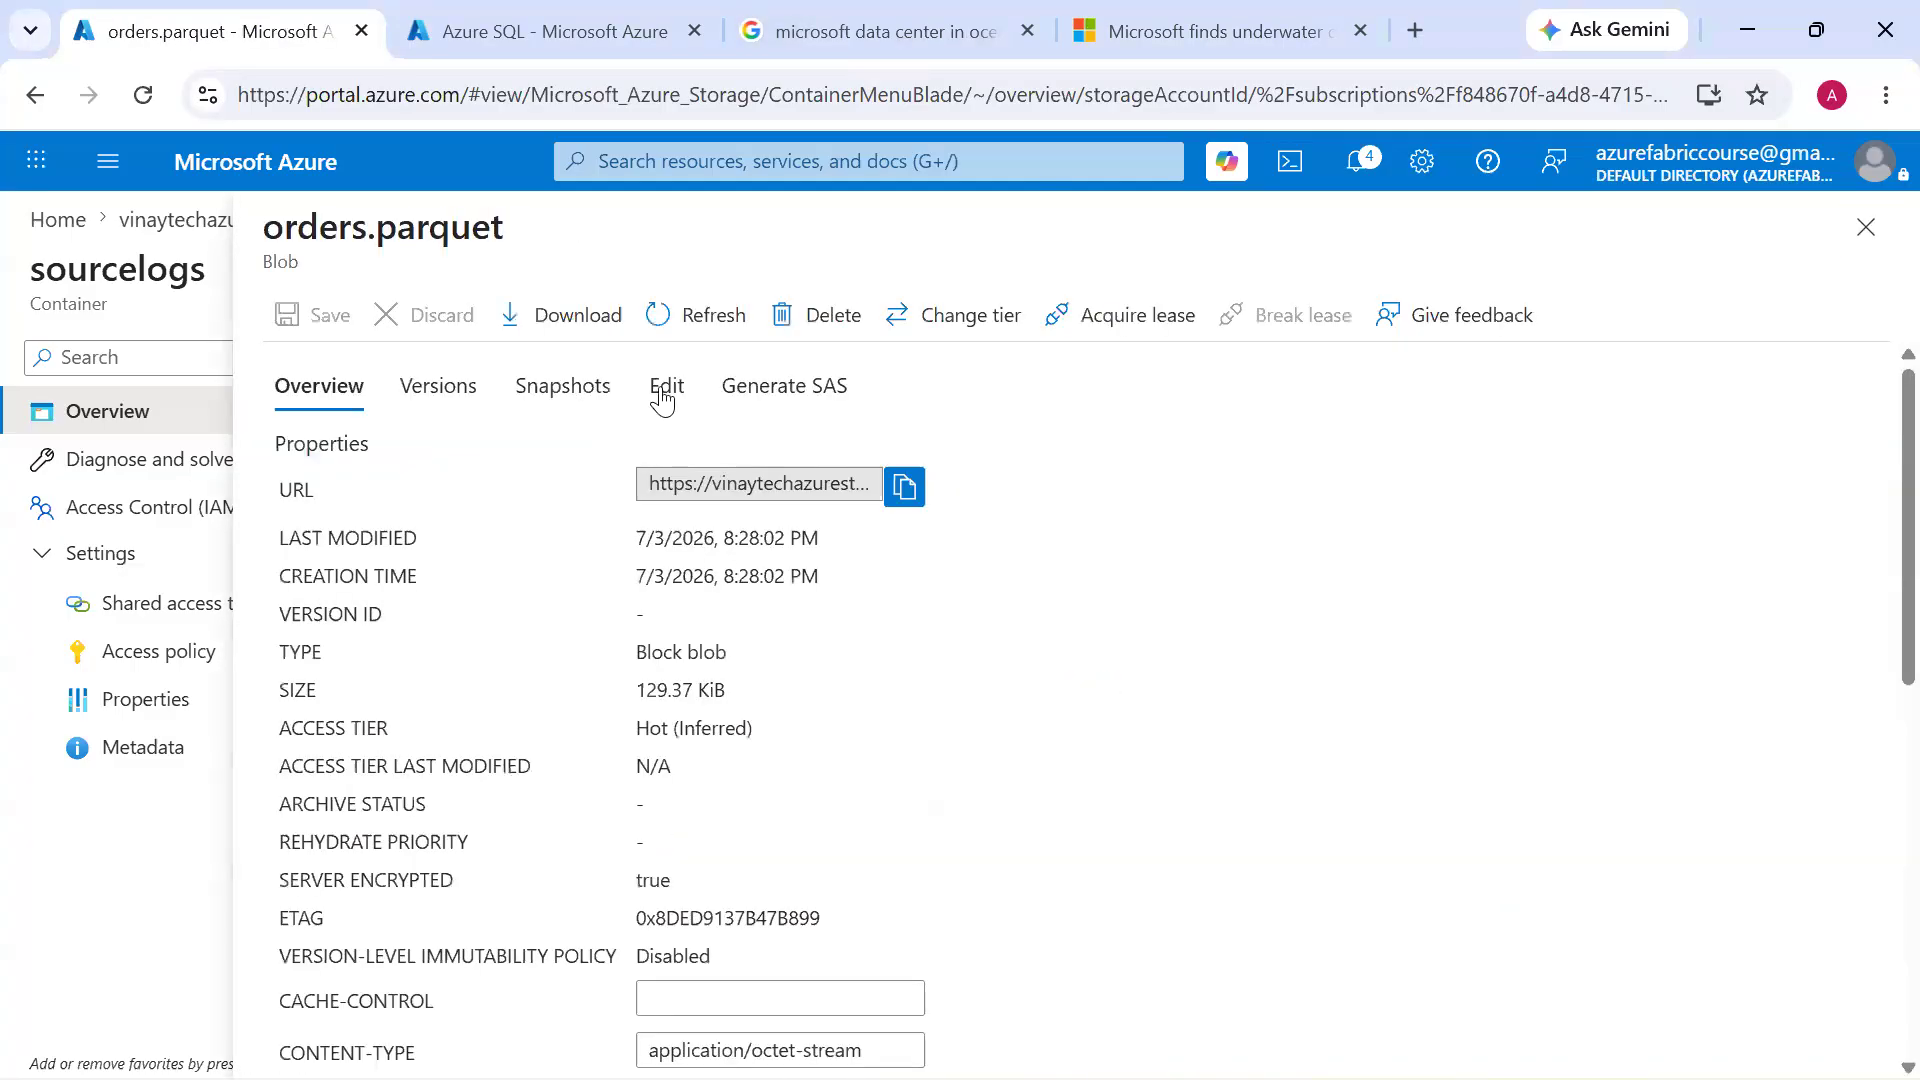
left_click(662, 398)
scroll(667, 674, "down", 10)
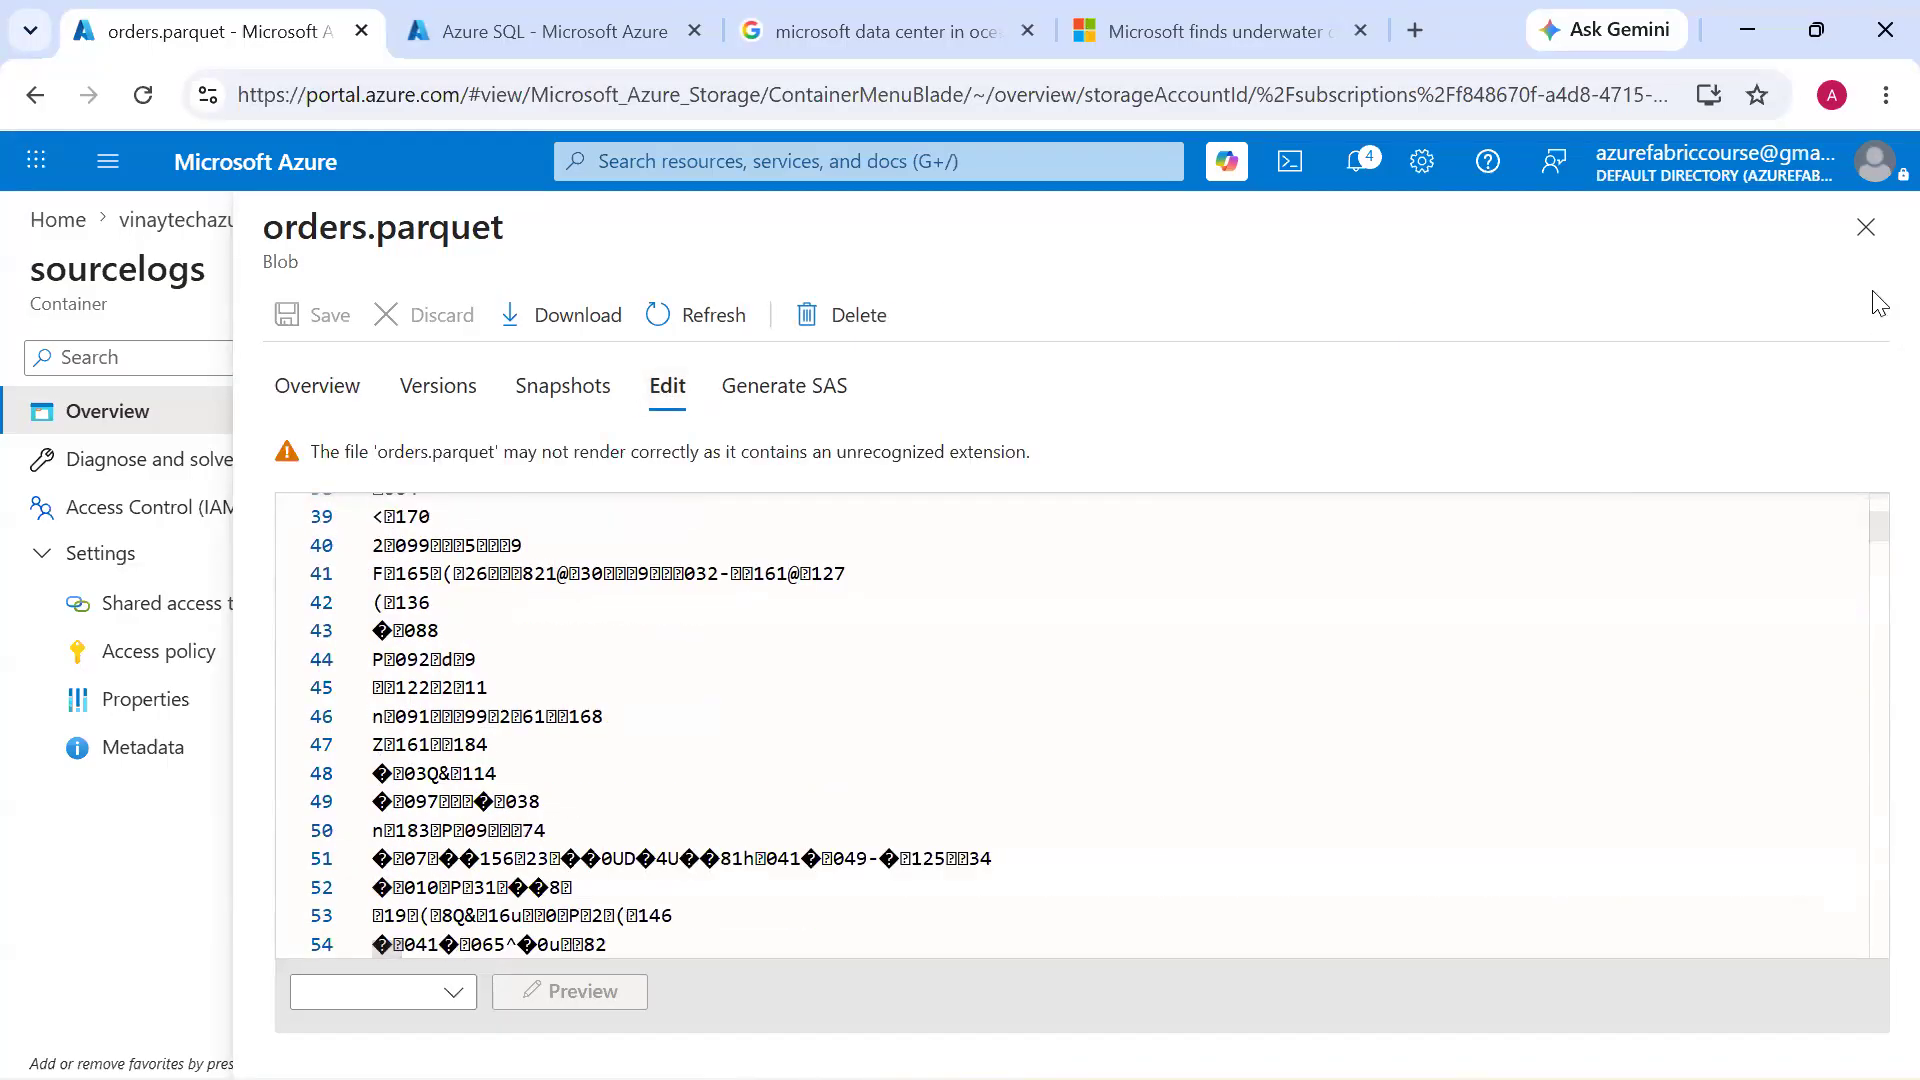
left_click(1866, 227)
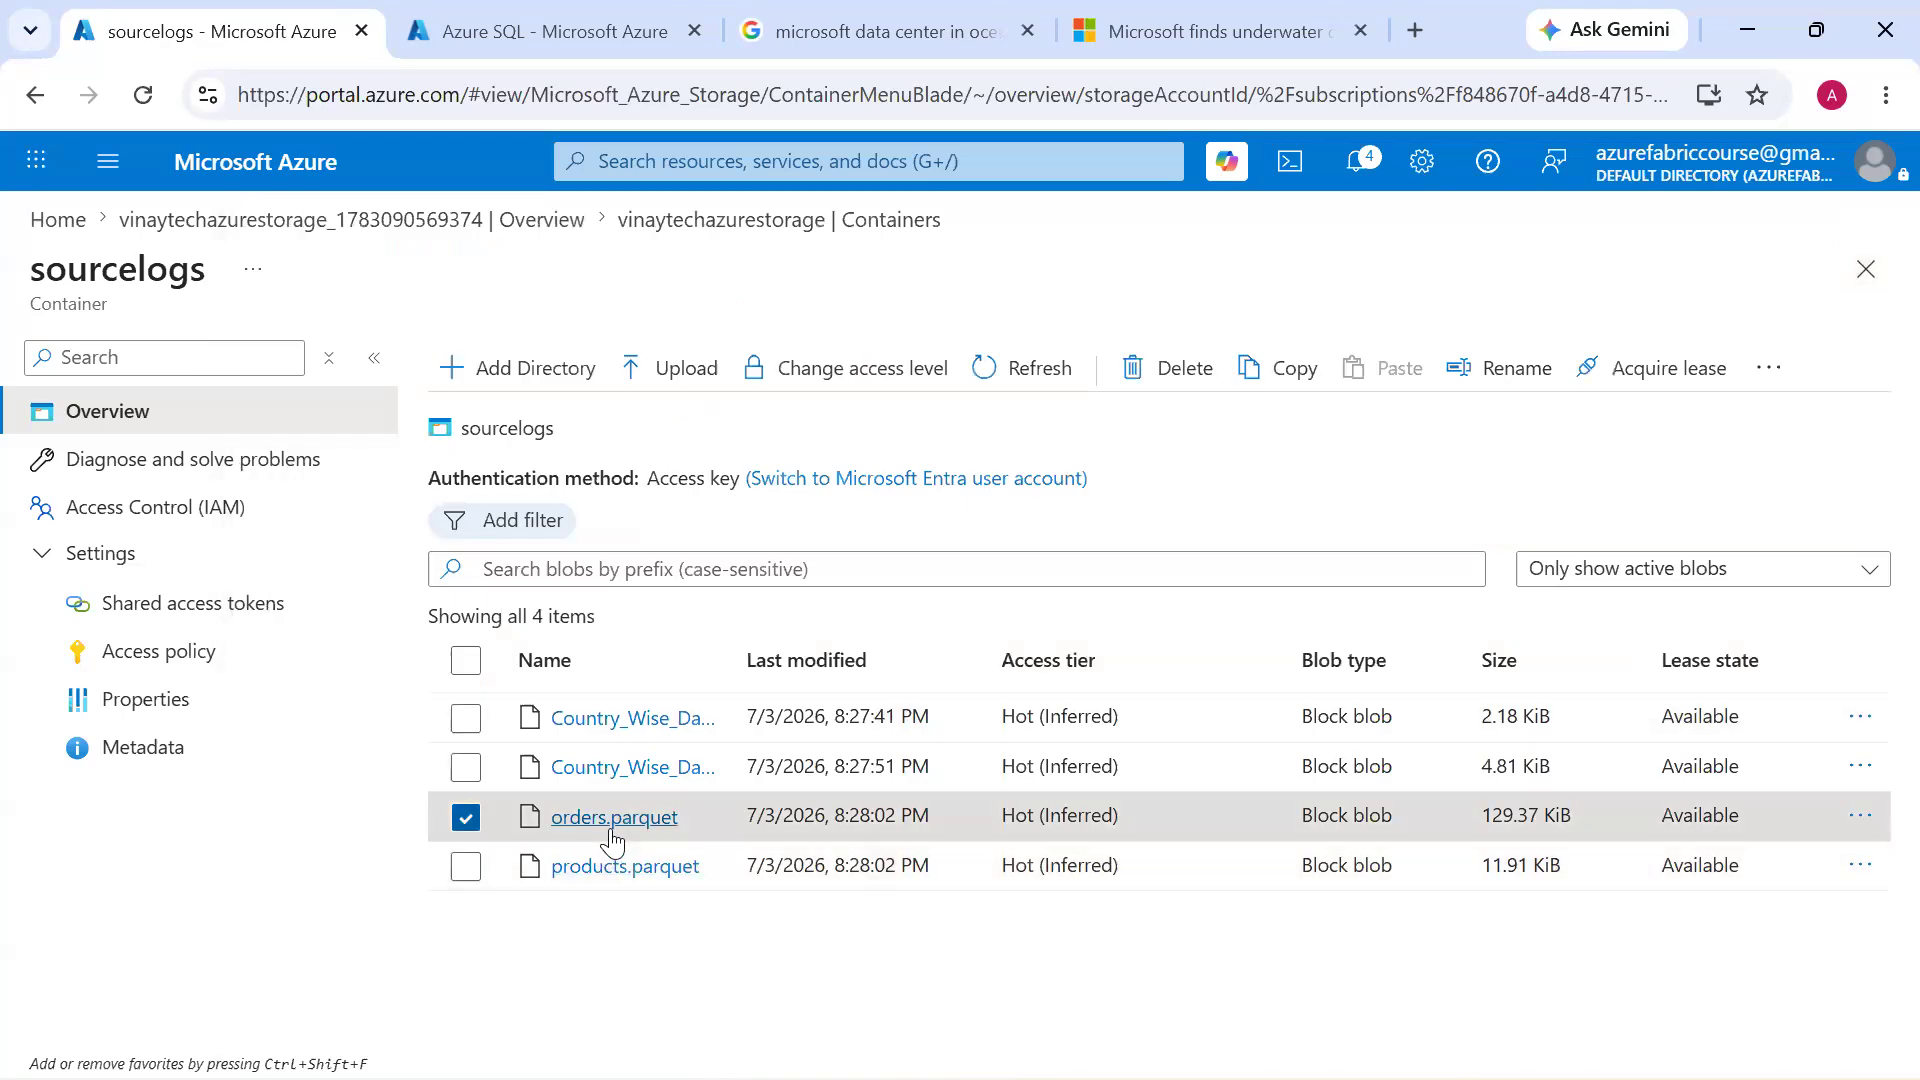
left_click(466, 818)
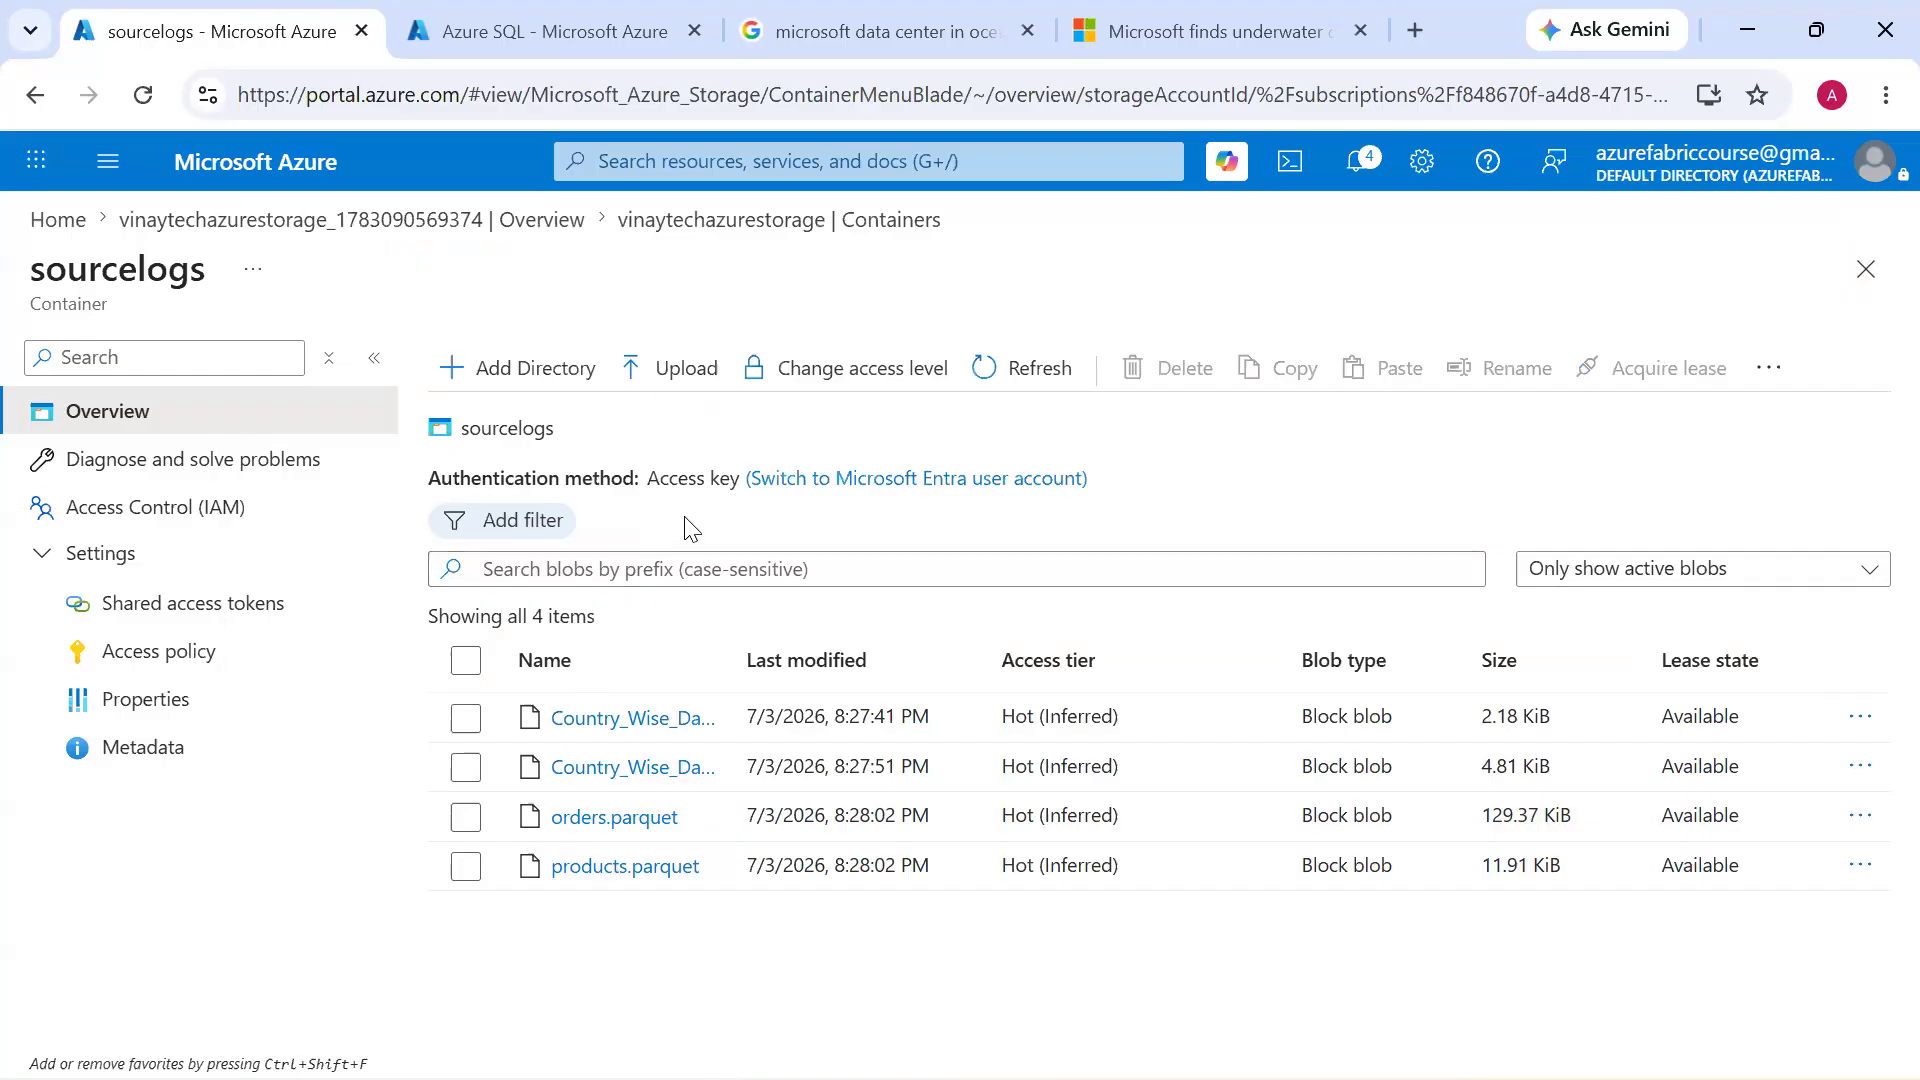
left_click(1199, 220)
left_click(583, 782)
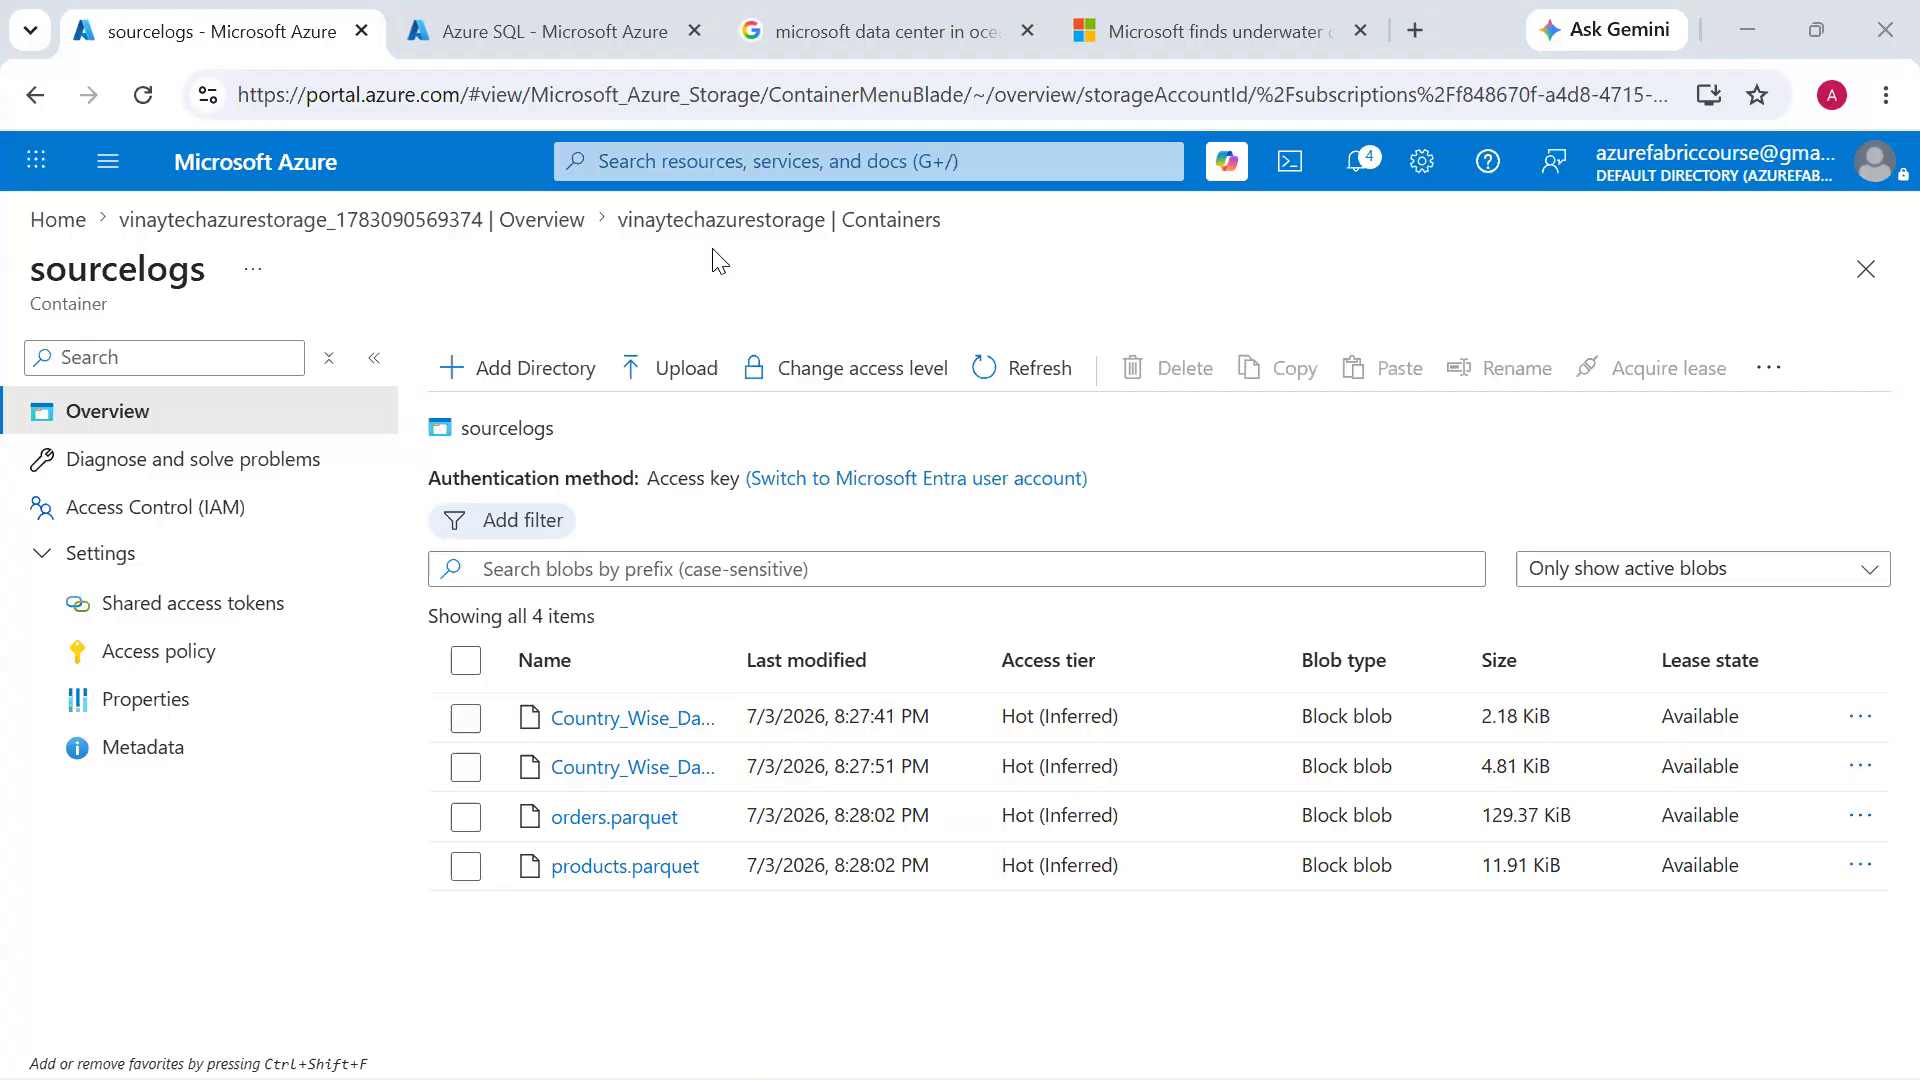
Switch to the NEW_FABRIC.jpeg image and mark the data source icons and their connections with red annotation strokes
key("alt+Tab")
key("alt+Tab")
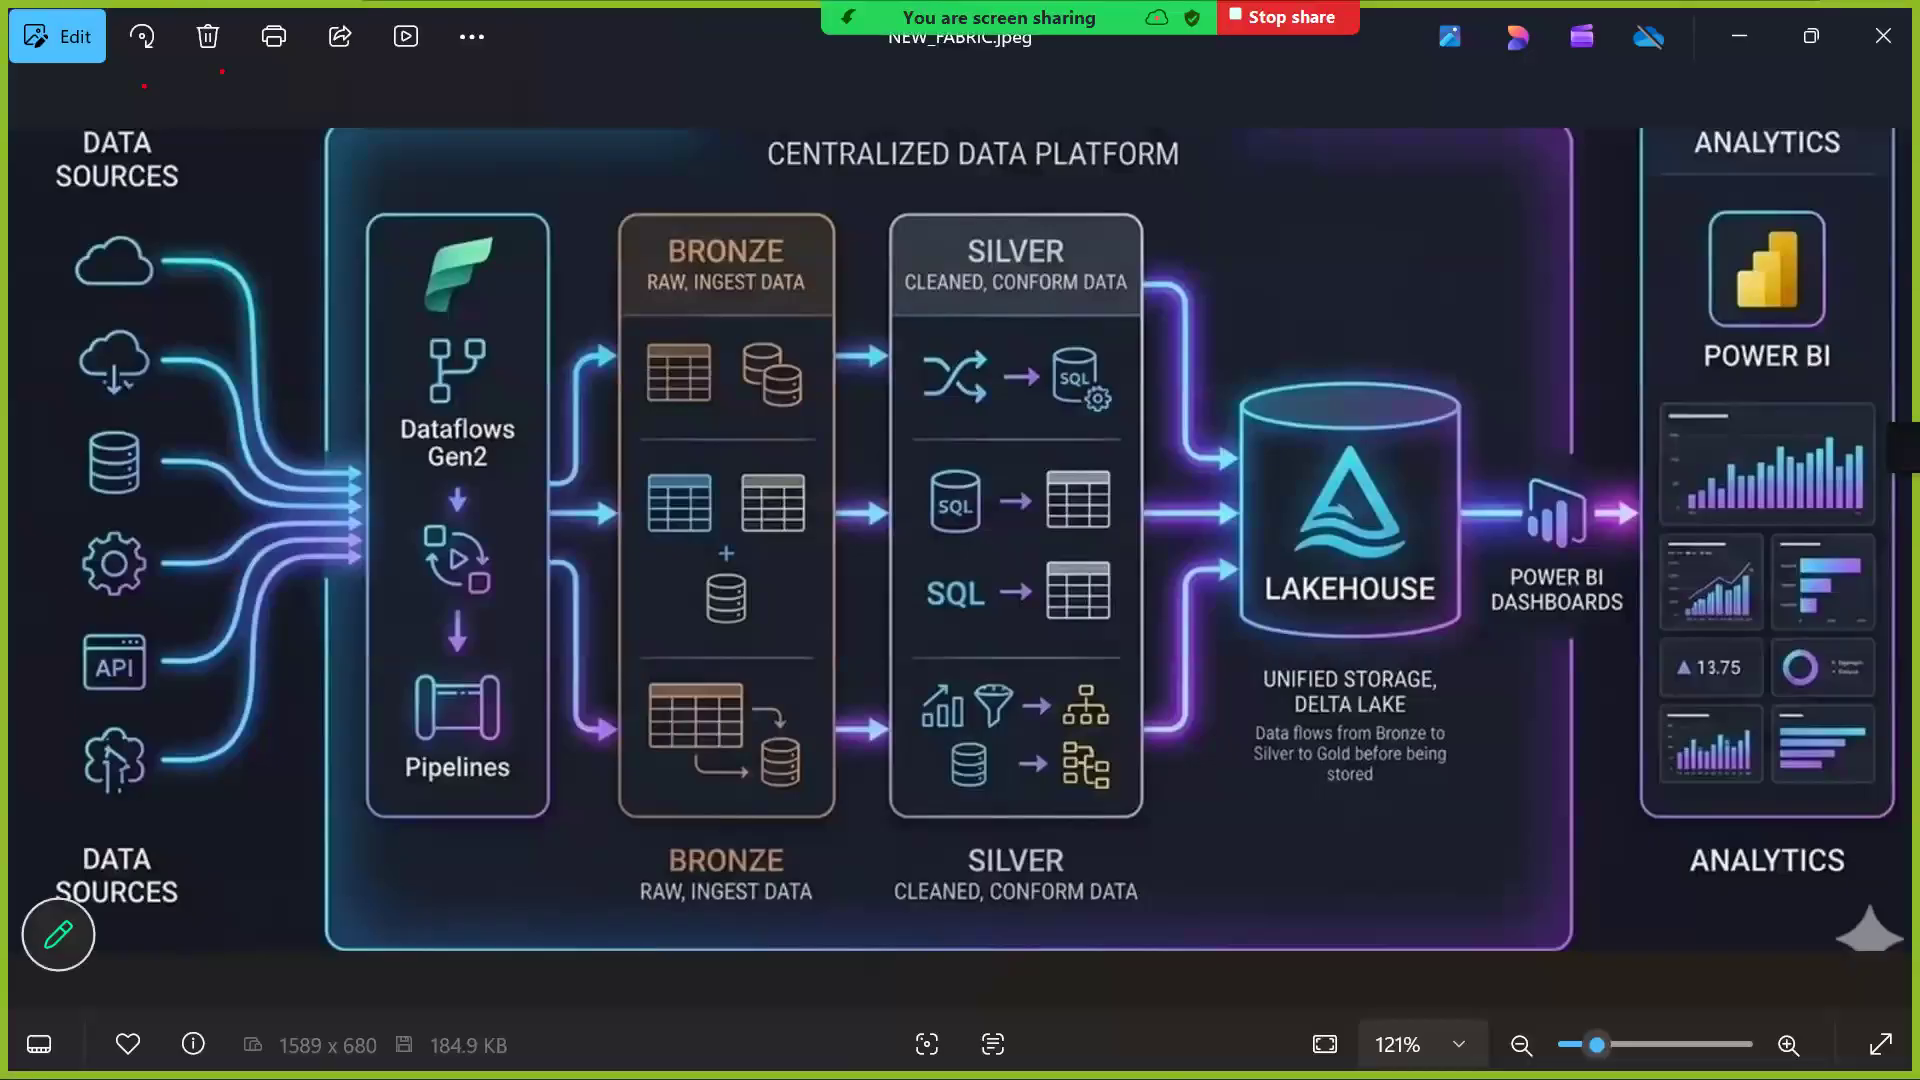
mouse_move(222, 71)
left_mouse_down()
mouse_move(182, 190)
mouse_move(224, 226)
left_mouse_up()
left_click_drag(150, 368, 322, 396)
left_click_drag(212, 459, 338, 453)
left_click_drag(193, 596, 312, 582)
left_click_drag(193, 690, 336, 680)
left_click_drag(172, 786, 303, 740)
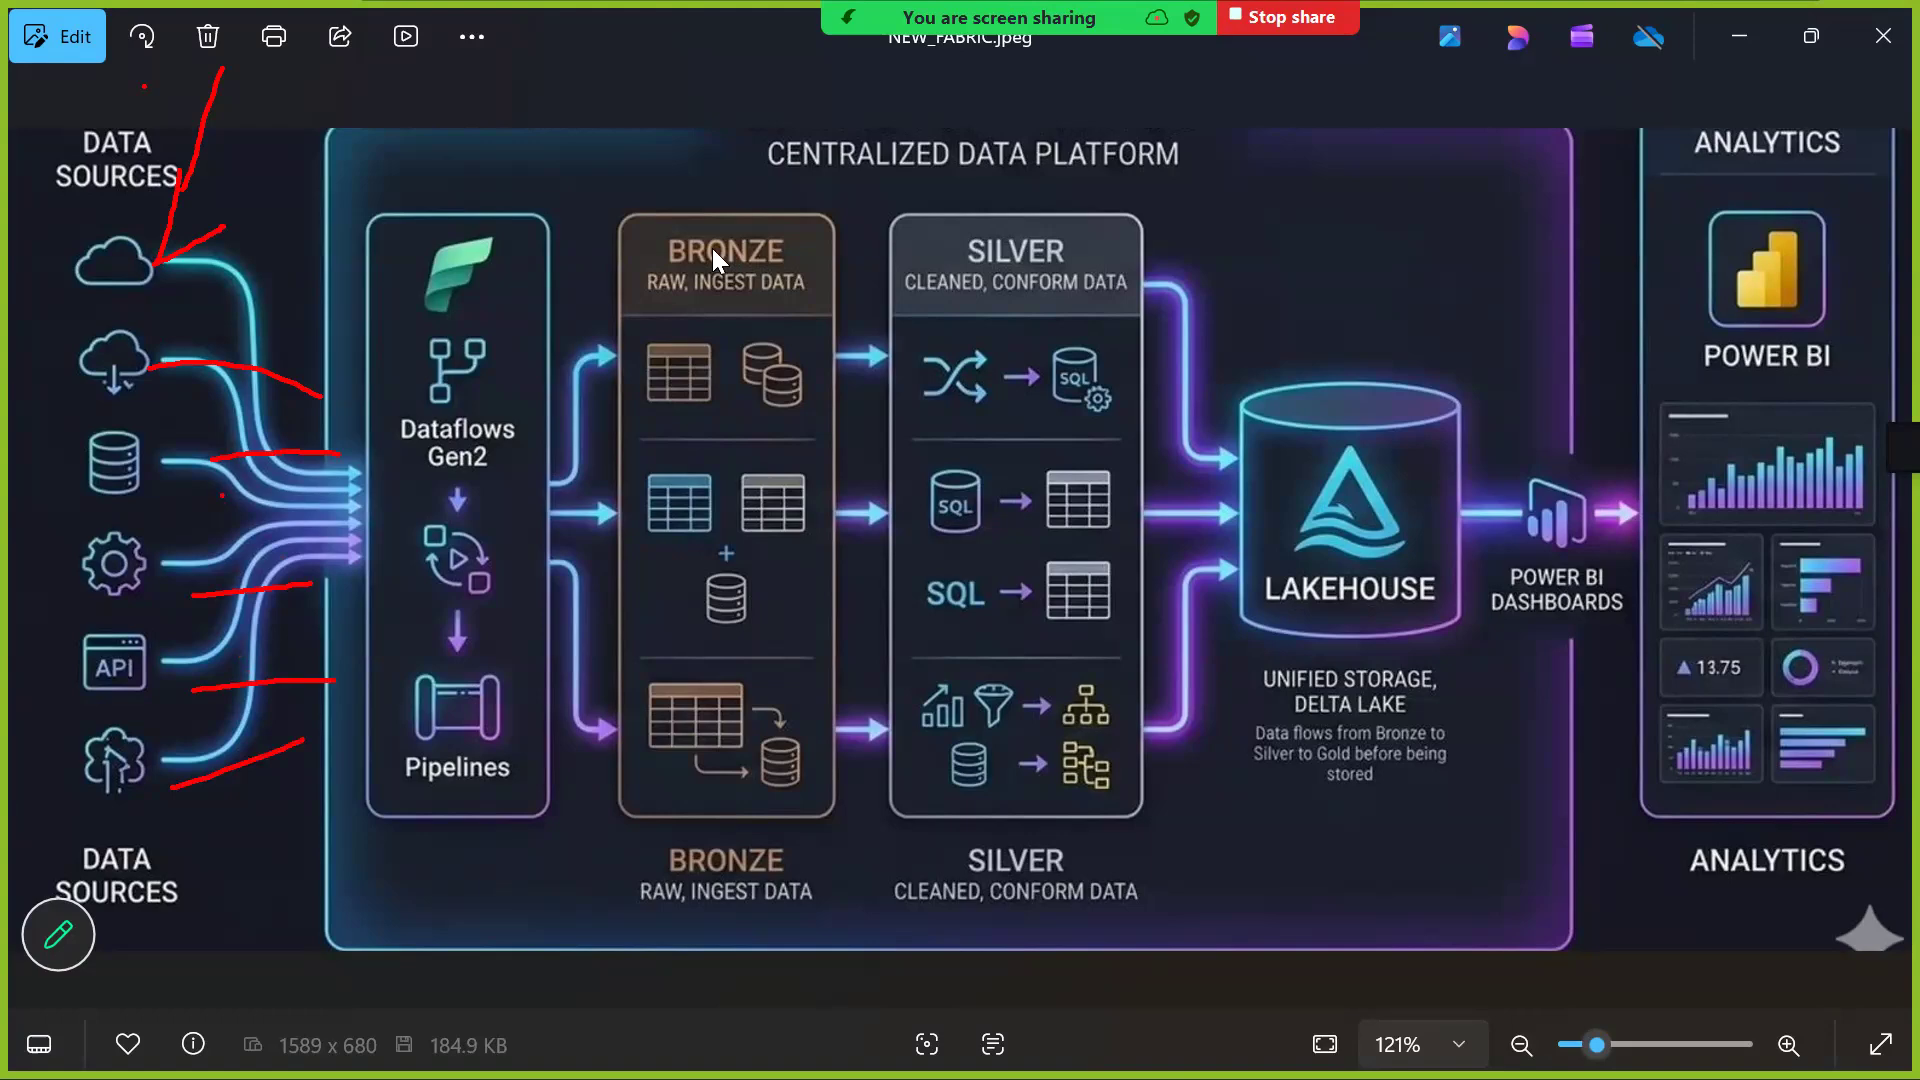
Switch back to the Azure portal in the browser and highlight the sourcelogs container title
key("alt+Tab")
key("Tab")
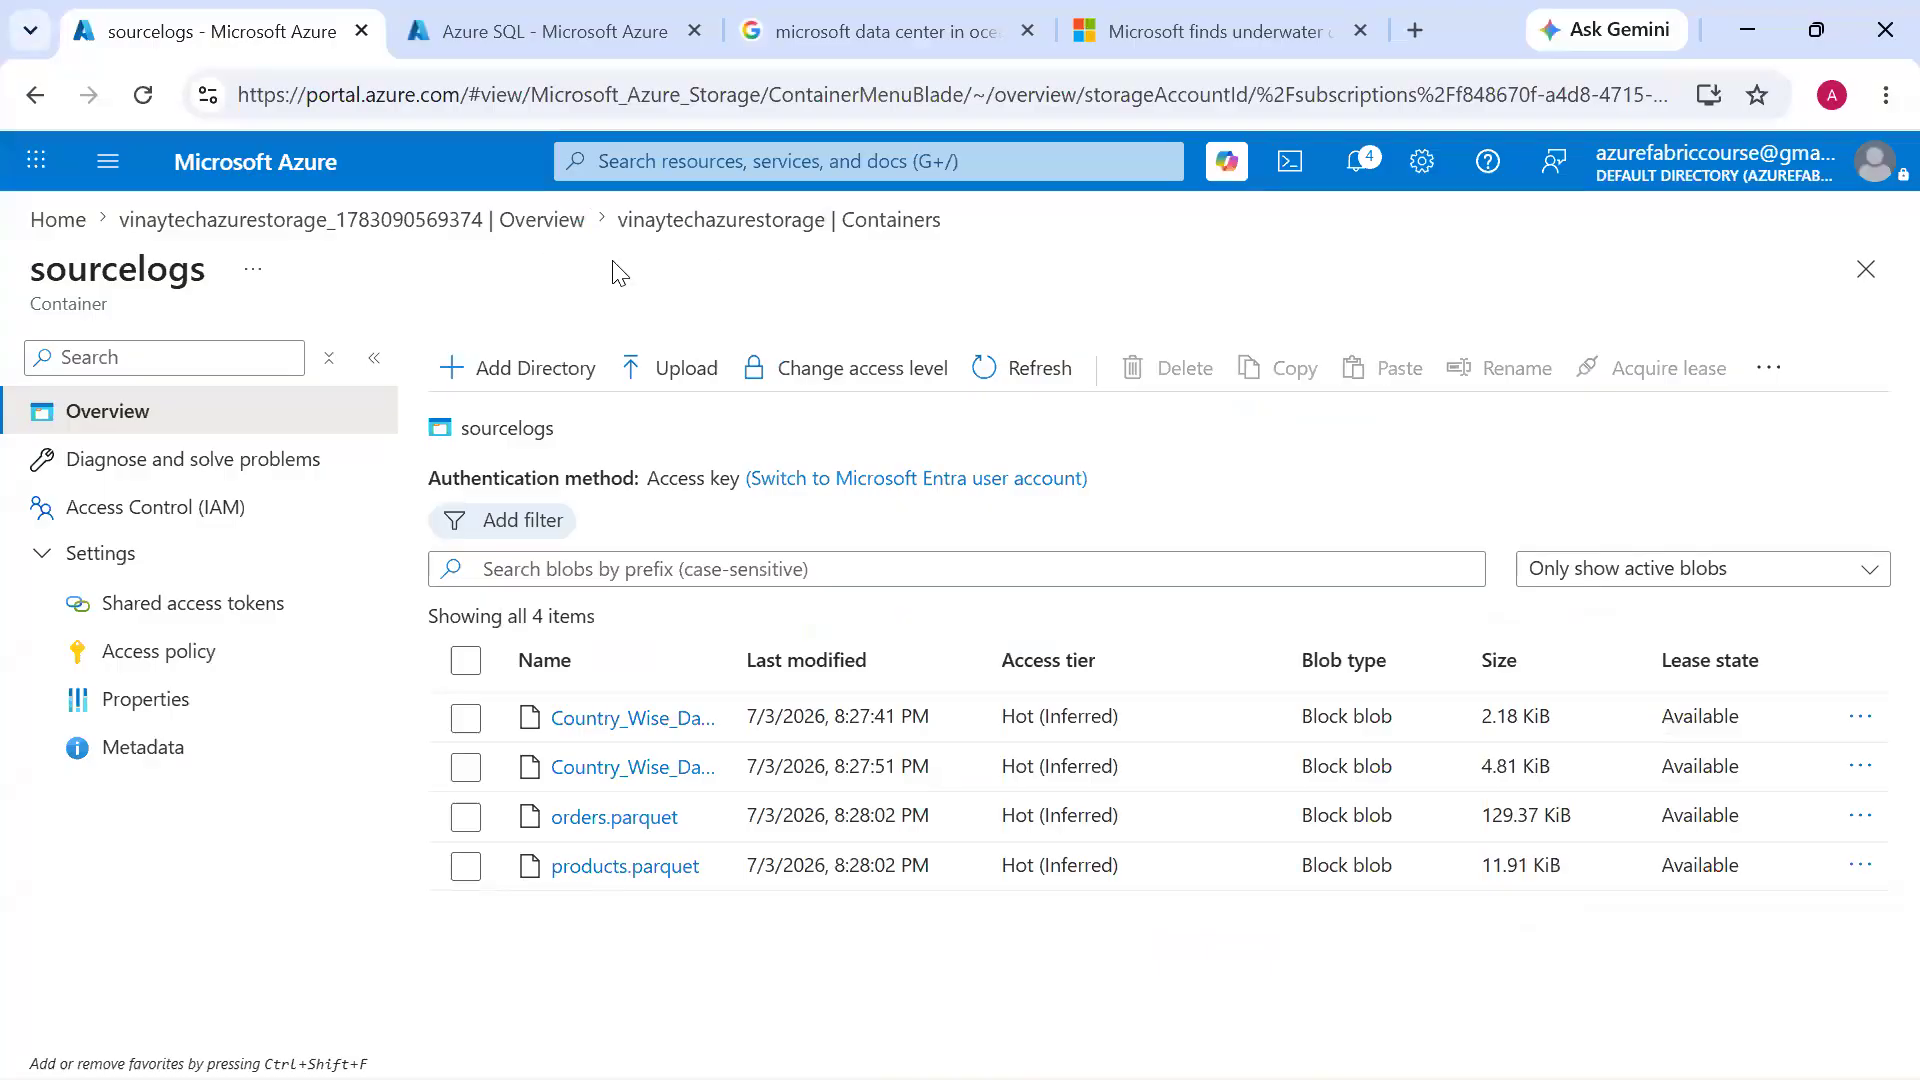
left_click_drag(30, 278, 212, 280)
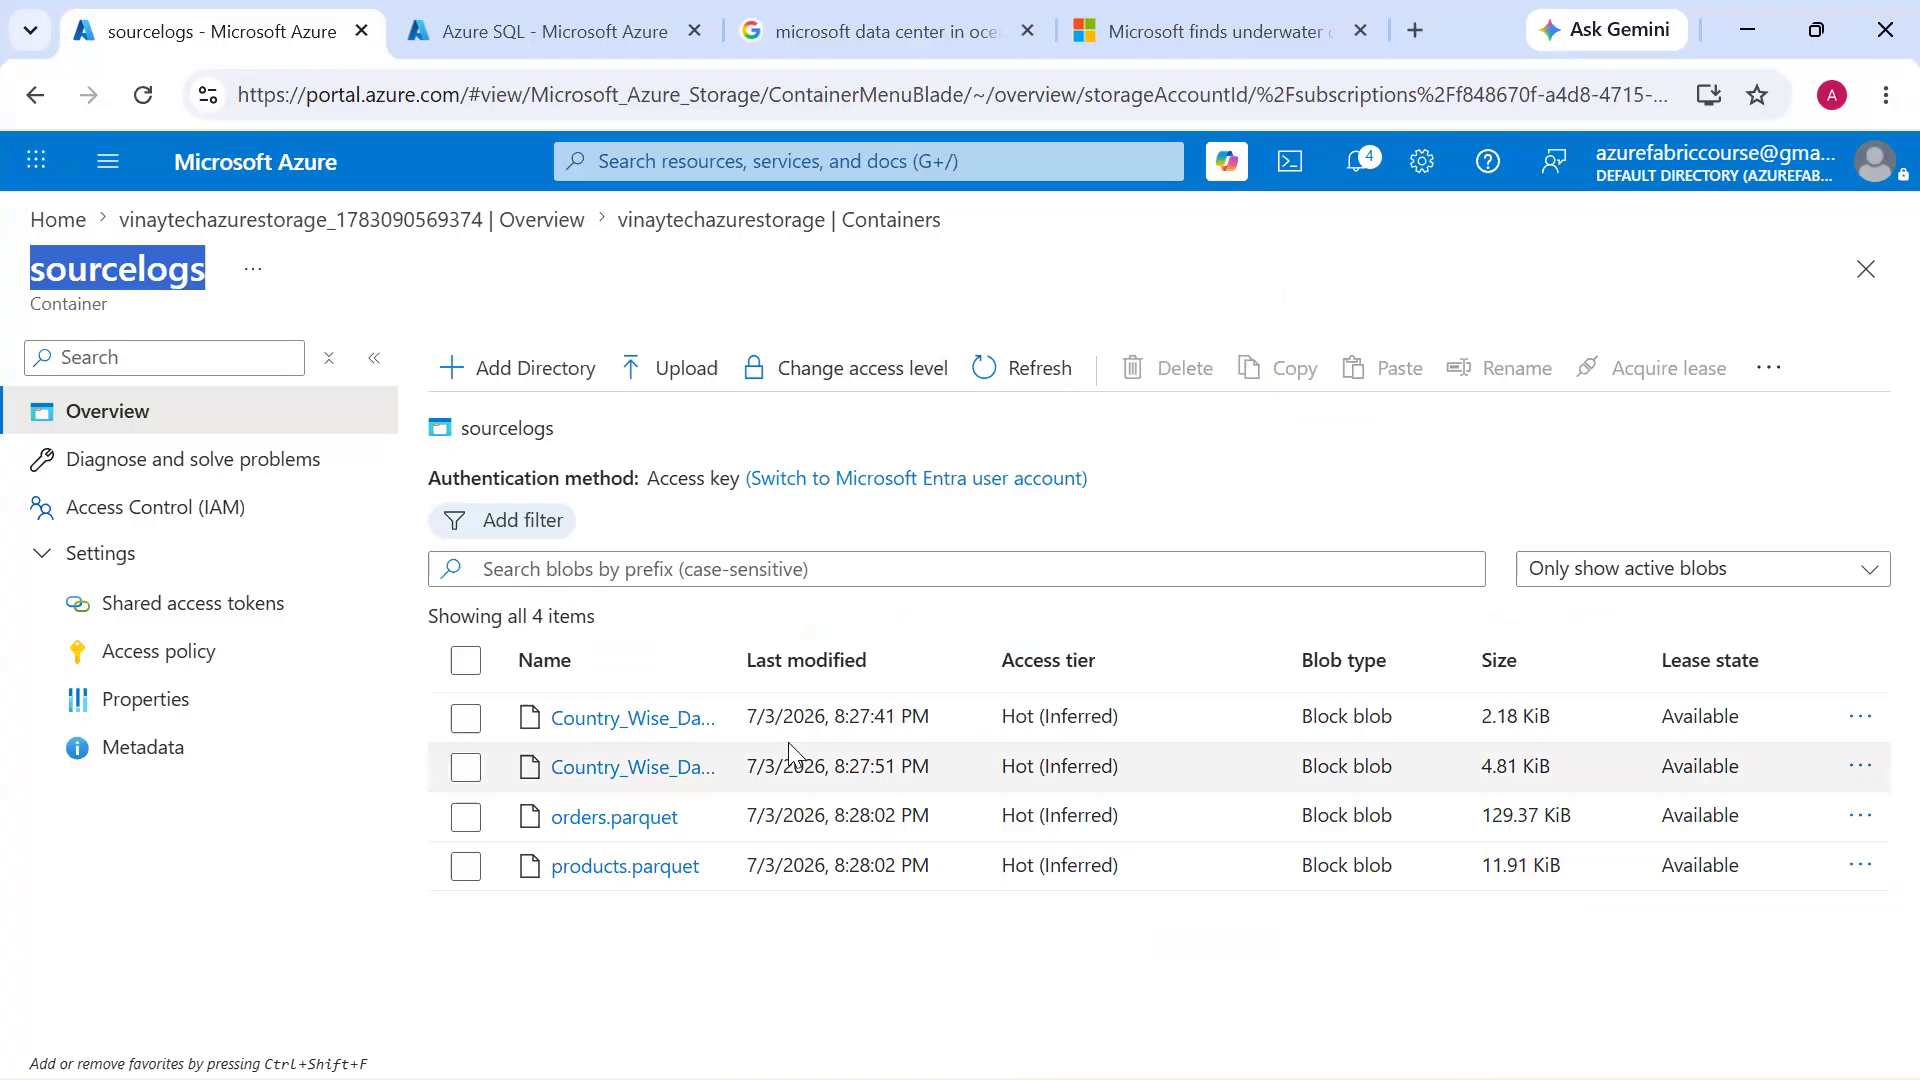
Switch to the ADF.pdf architecture diagram and draw a red check mark beside the storage blob
key("alt+Tab")
key("alt+Tab")
key("alt+Tab")
mouse_move(176, 766)
left_mouse_down()
mouse_move(230, 790)
mouse_move(303, 654)
left_mouse_up()
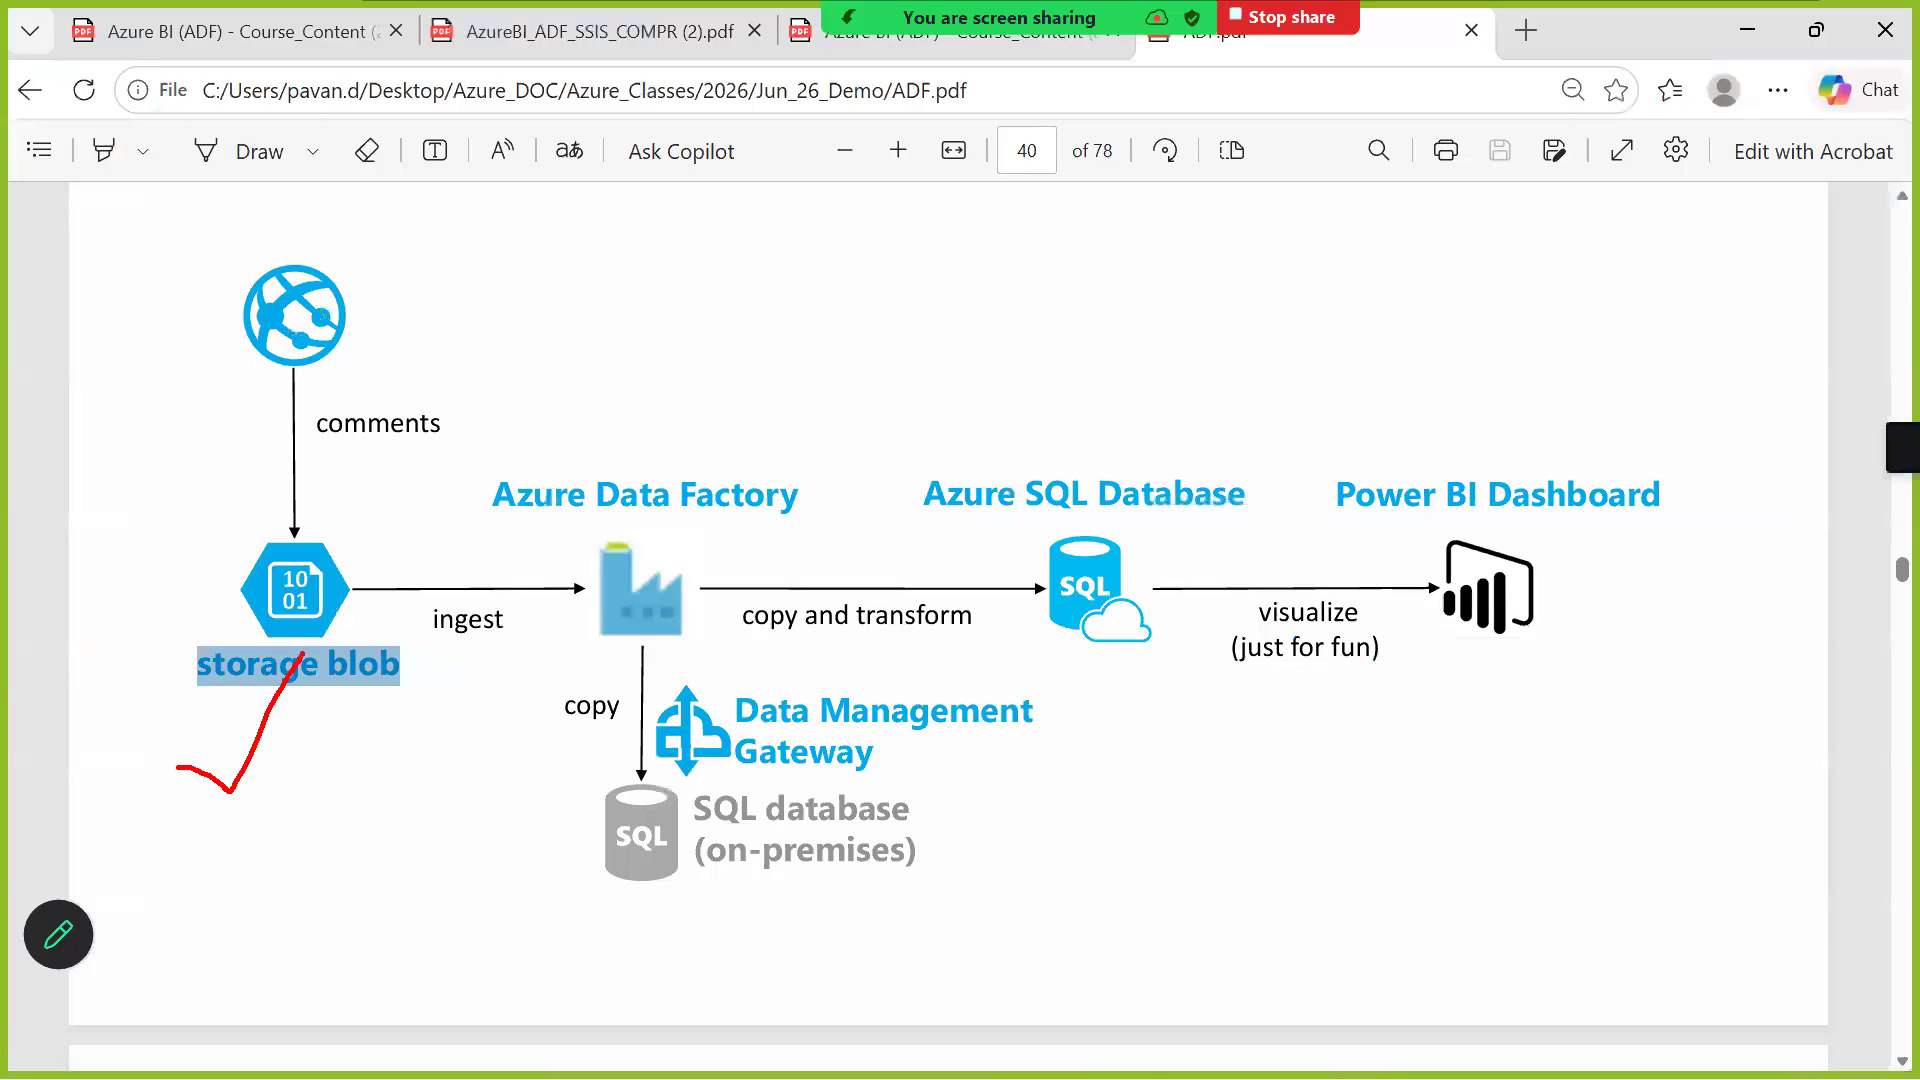
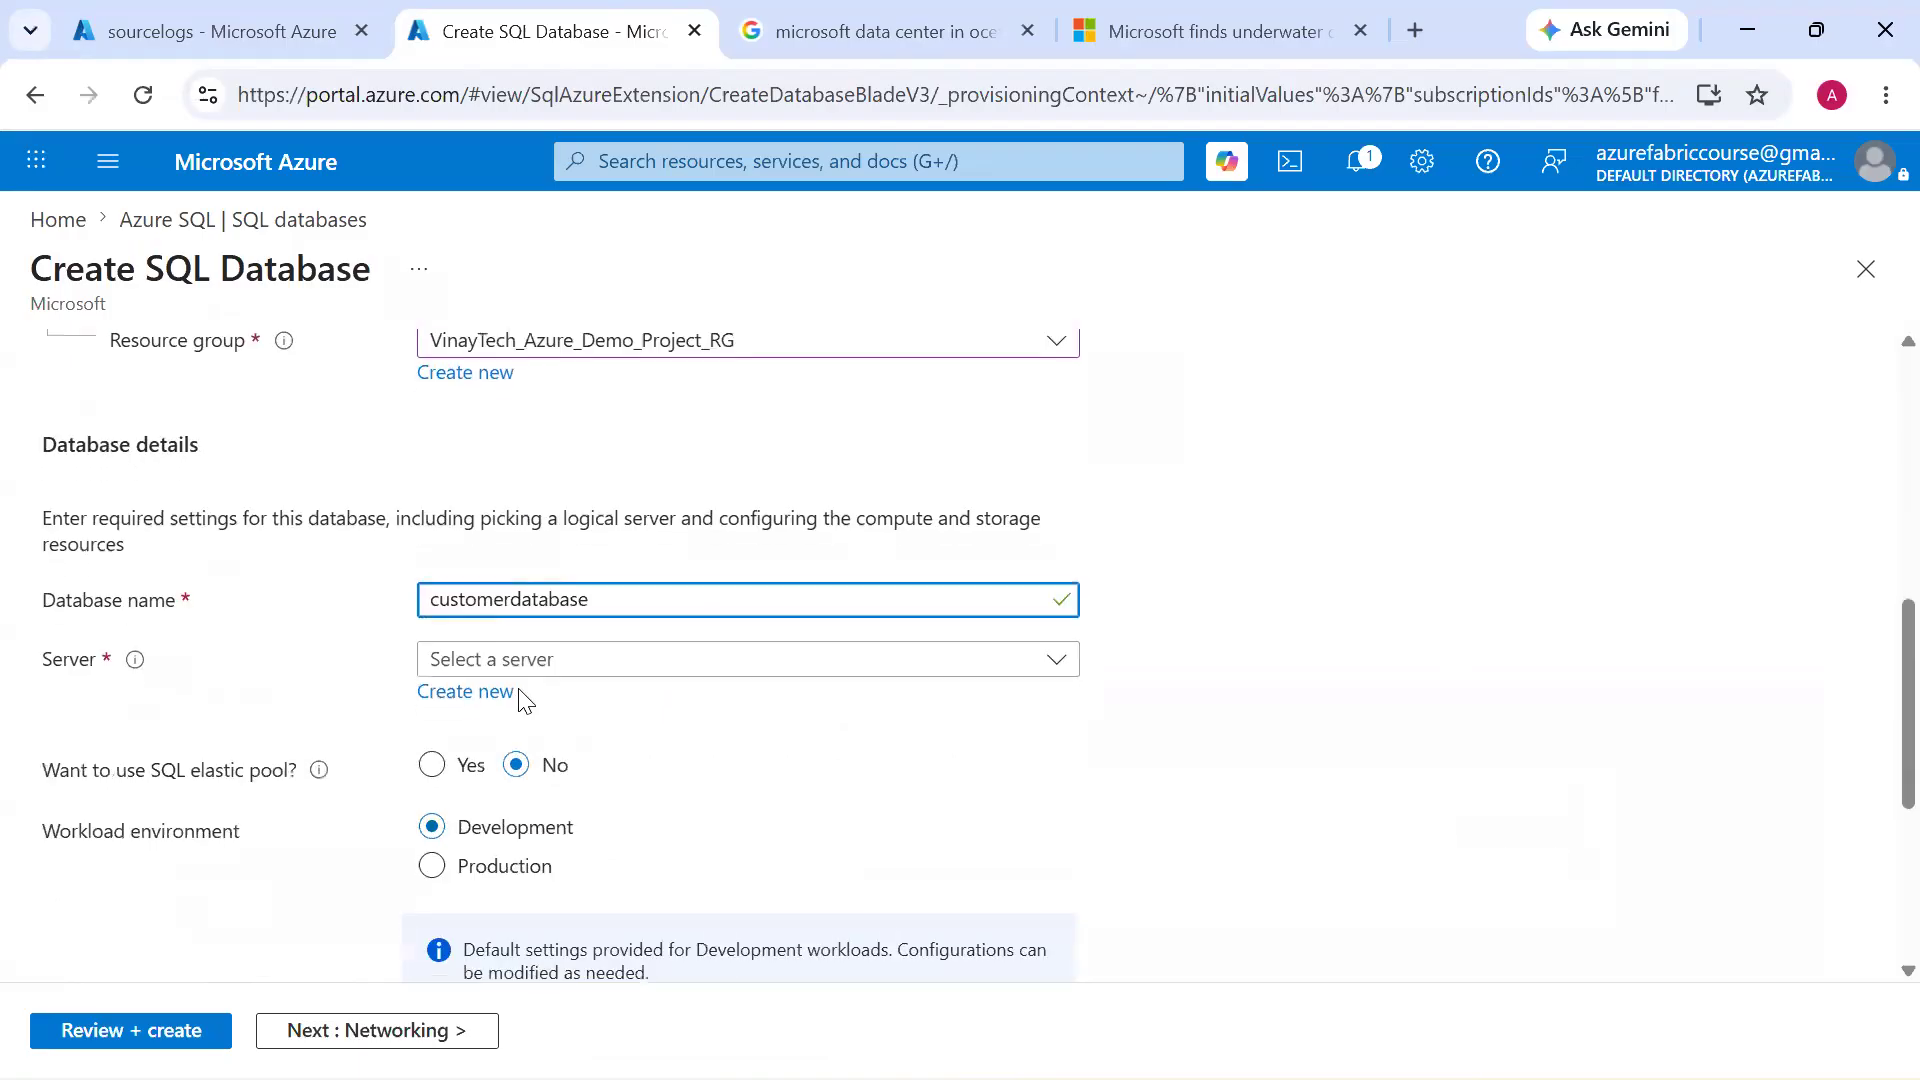
scroll(502, 570, "down", 2)
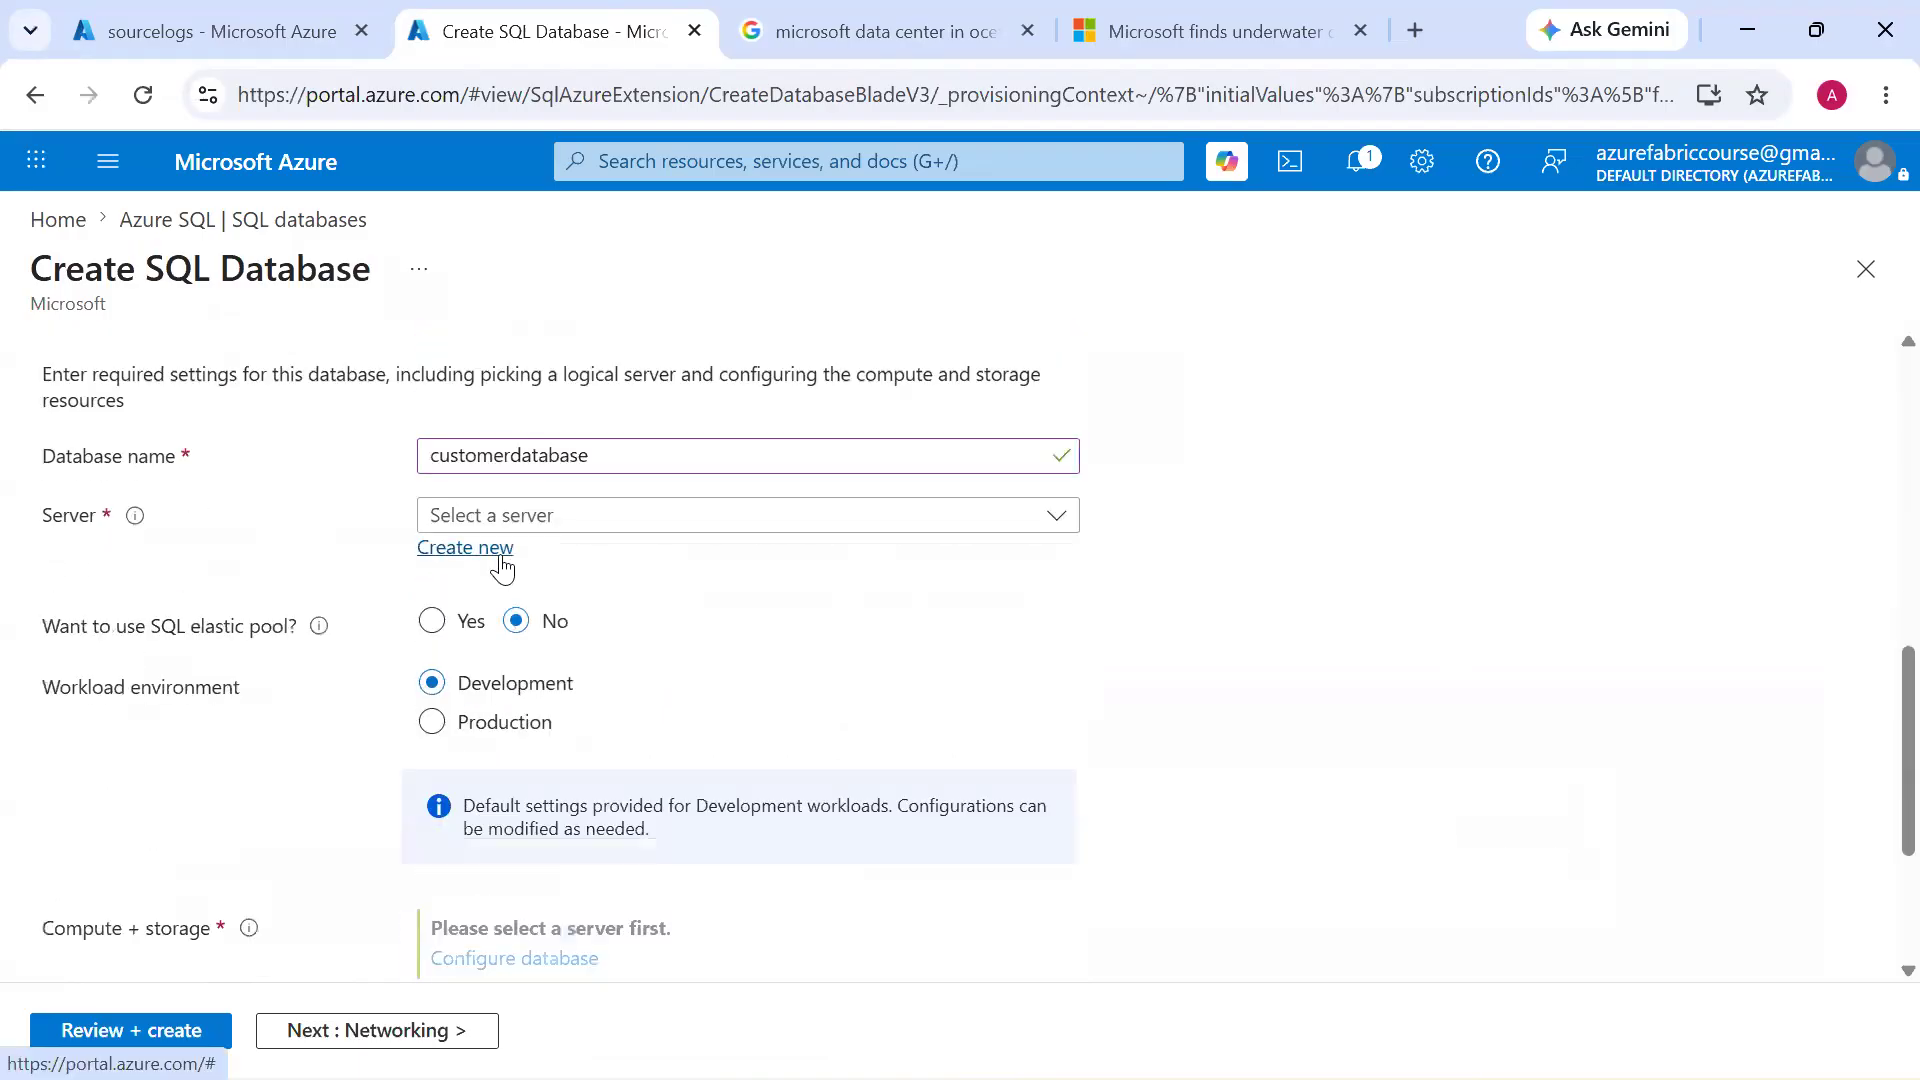
Start creating a new server for customerdatabase and name it vinaytechsqlserver
left_click(499, 552)
type("via")
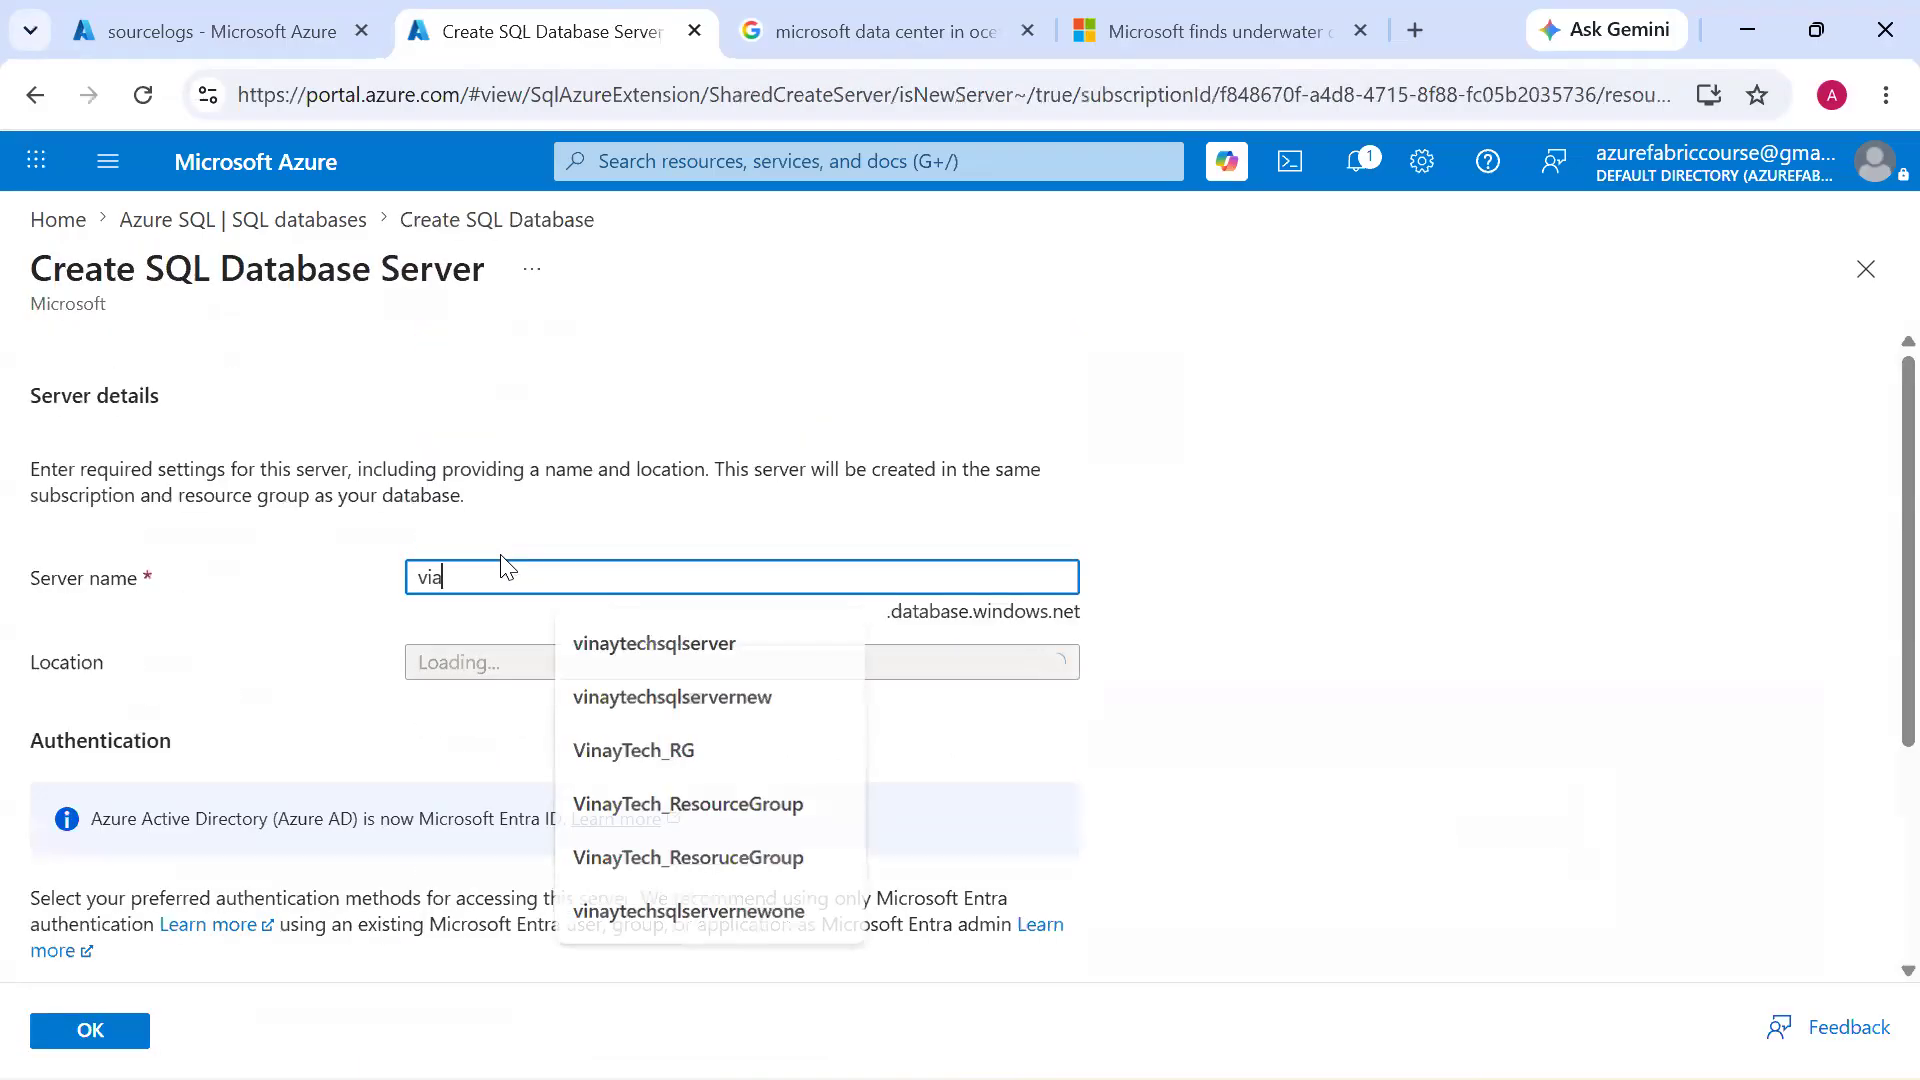
type("n")
key("BackSpace")
key("BackSpace")
type("nay")
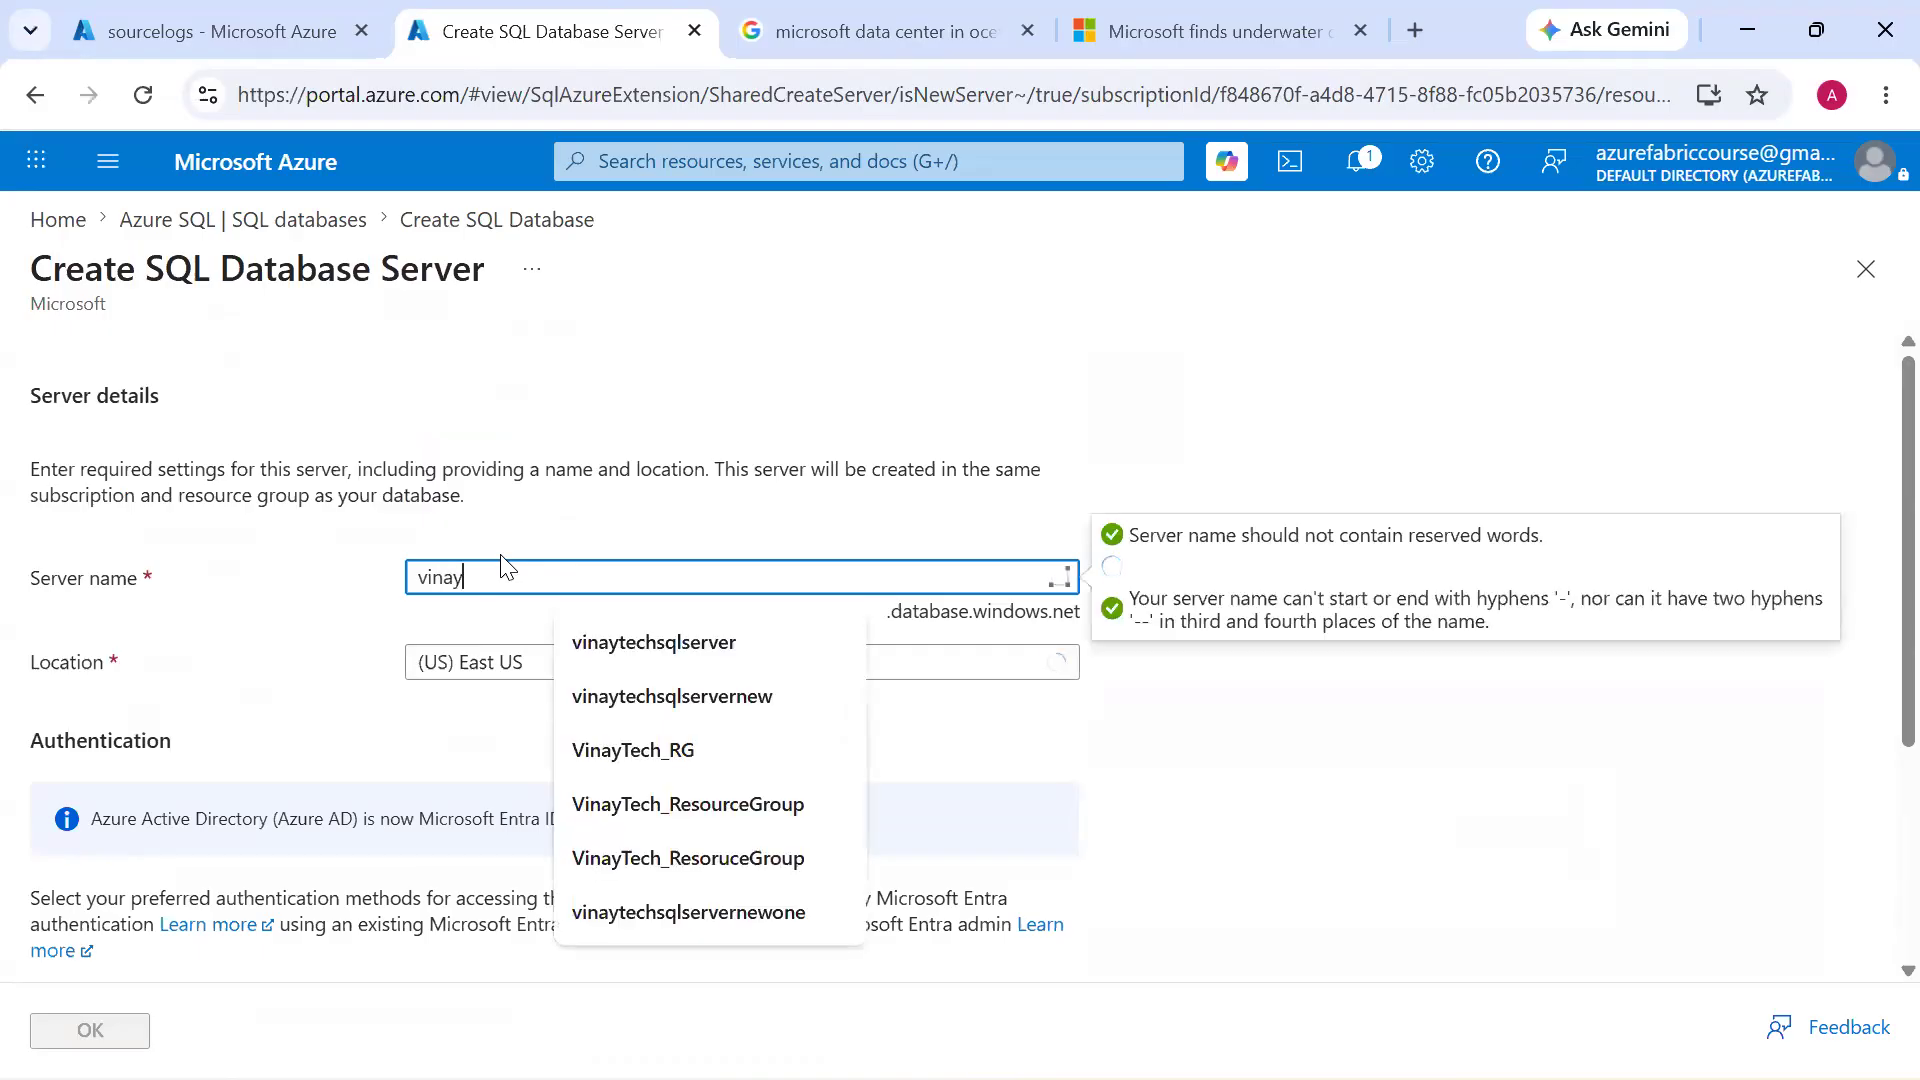
type("techsqlserver")
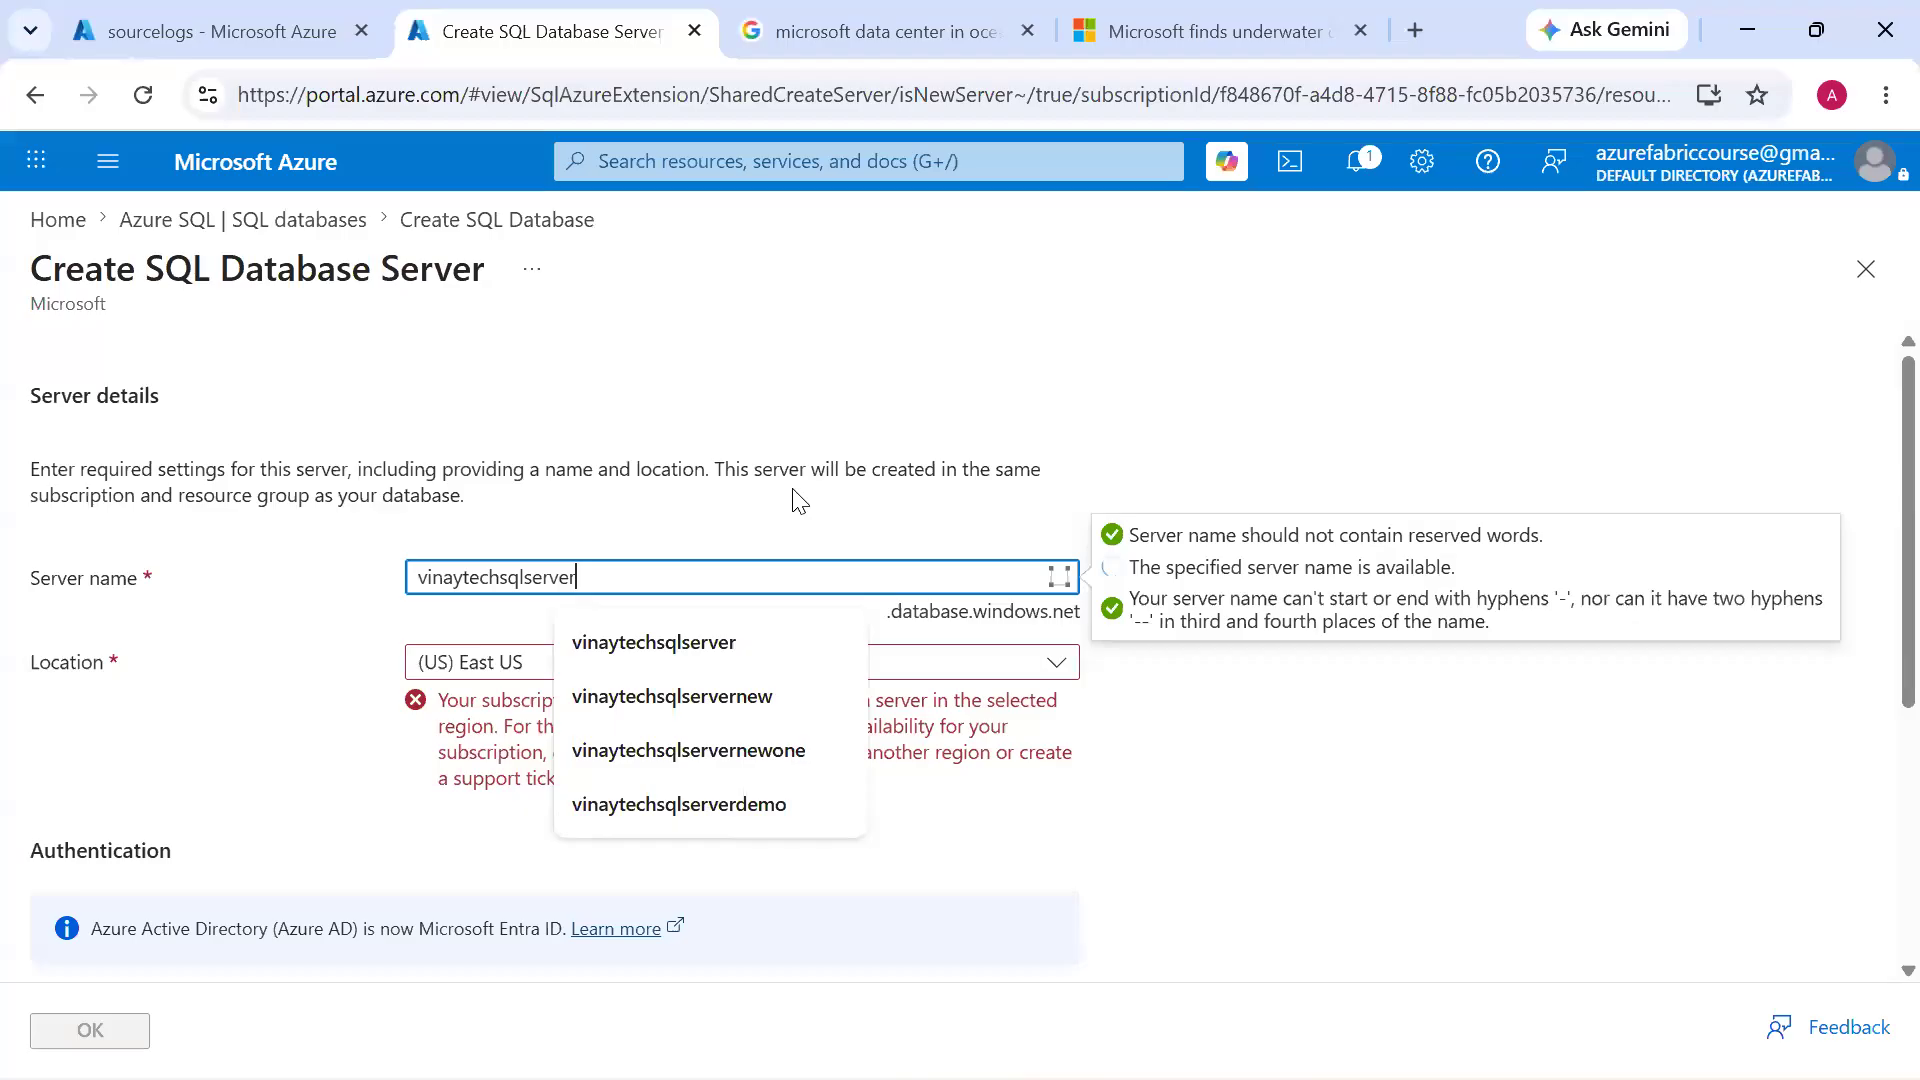
left_click(799, 501)
left_click(645, 588)
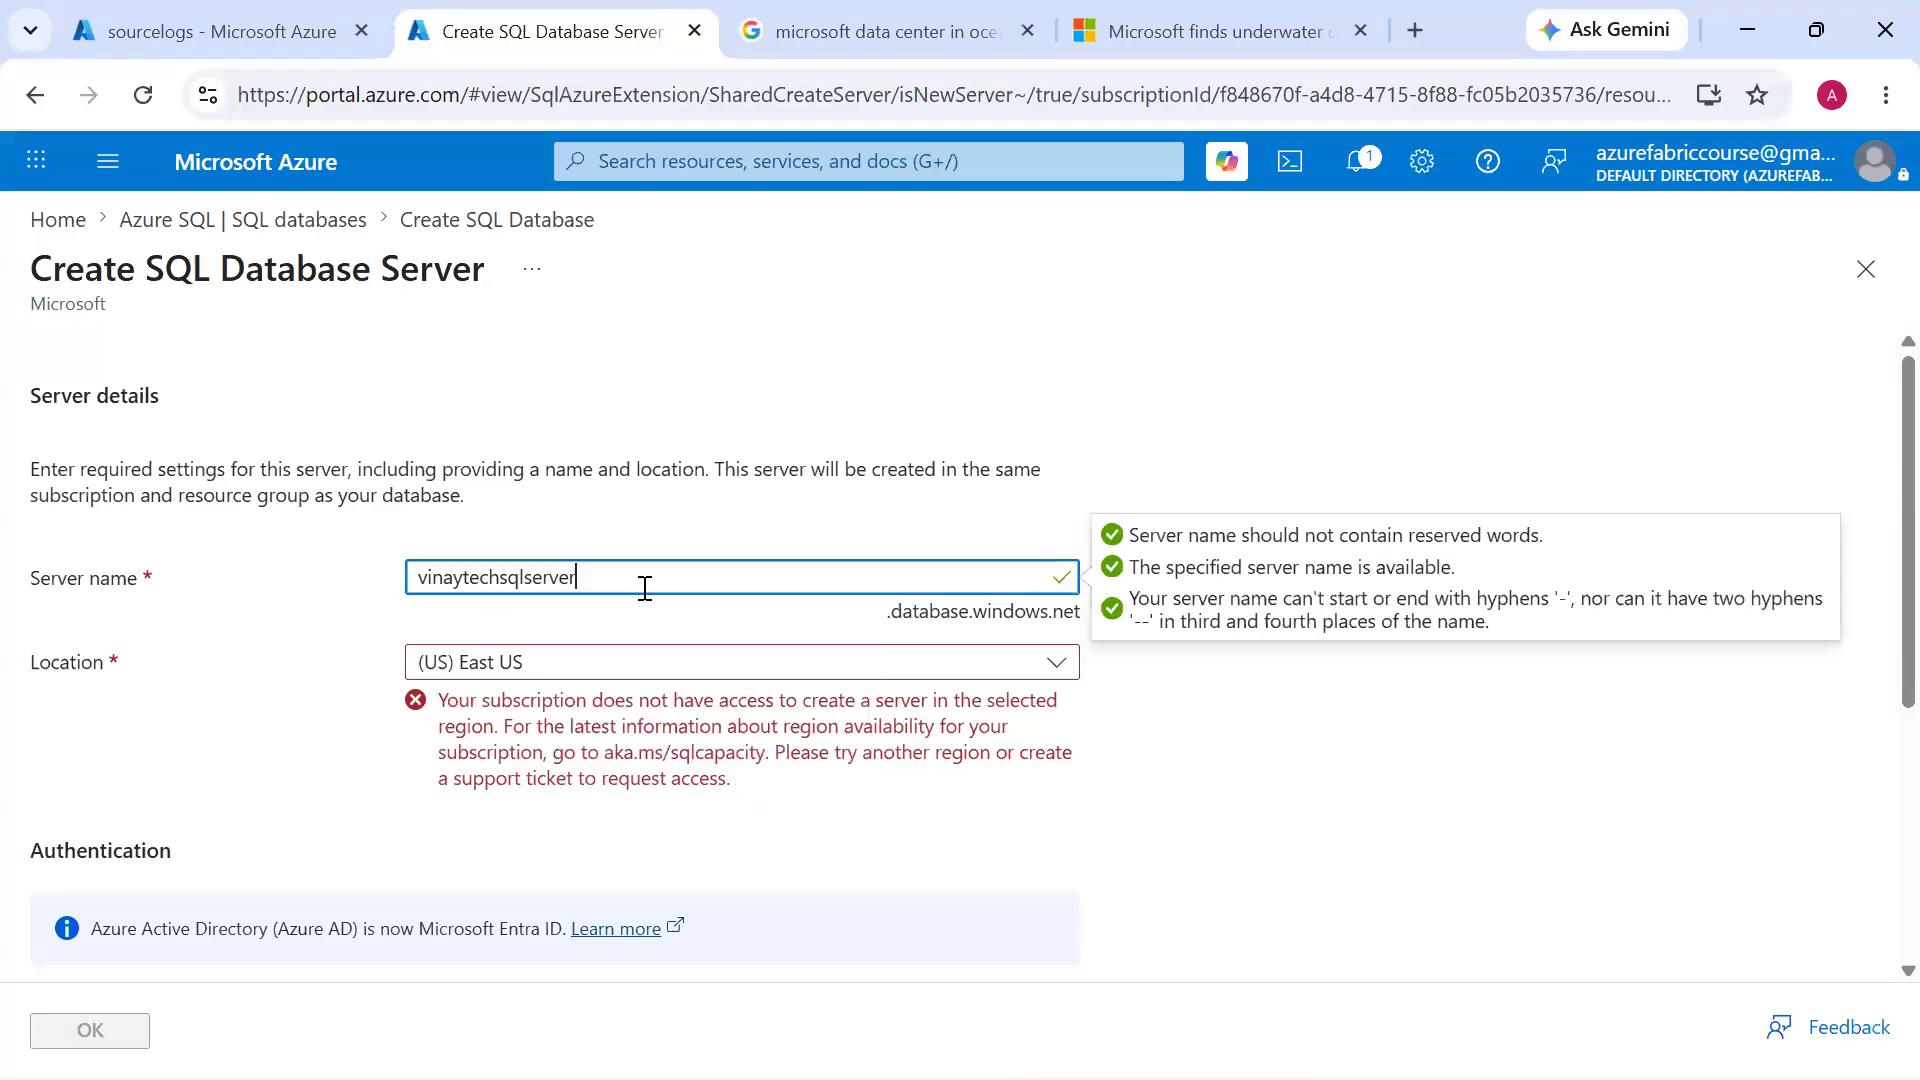
double_click(645, 590)
key("ctrl+c")
left_click(1248, 392)
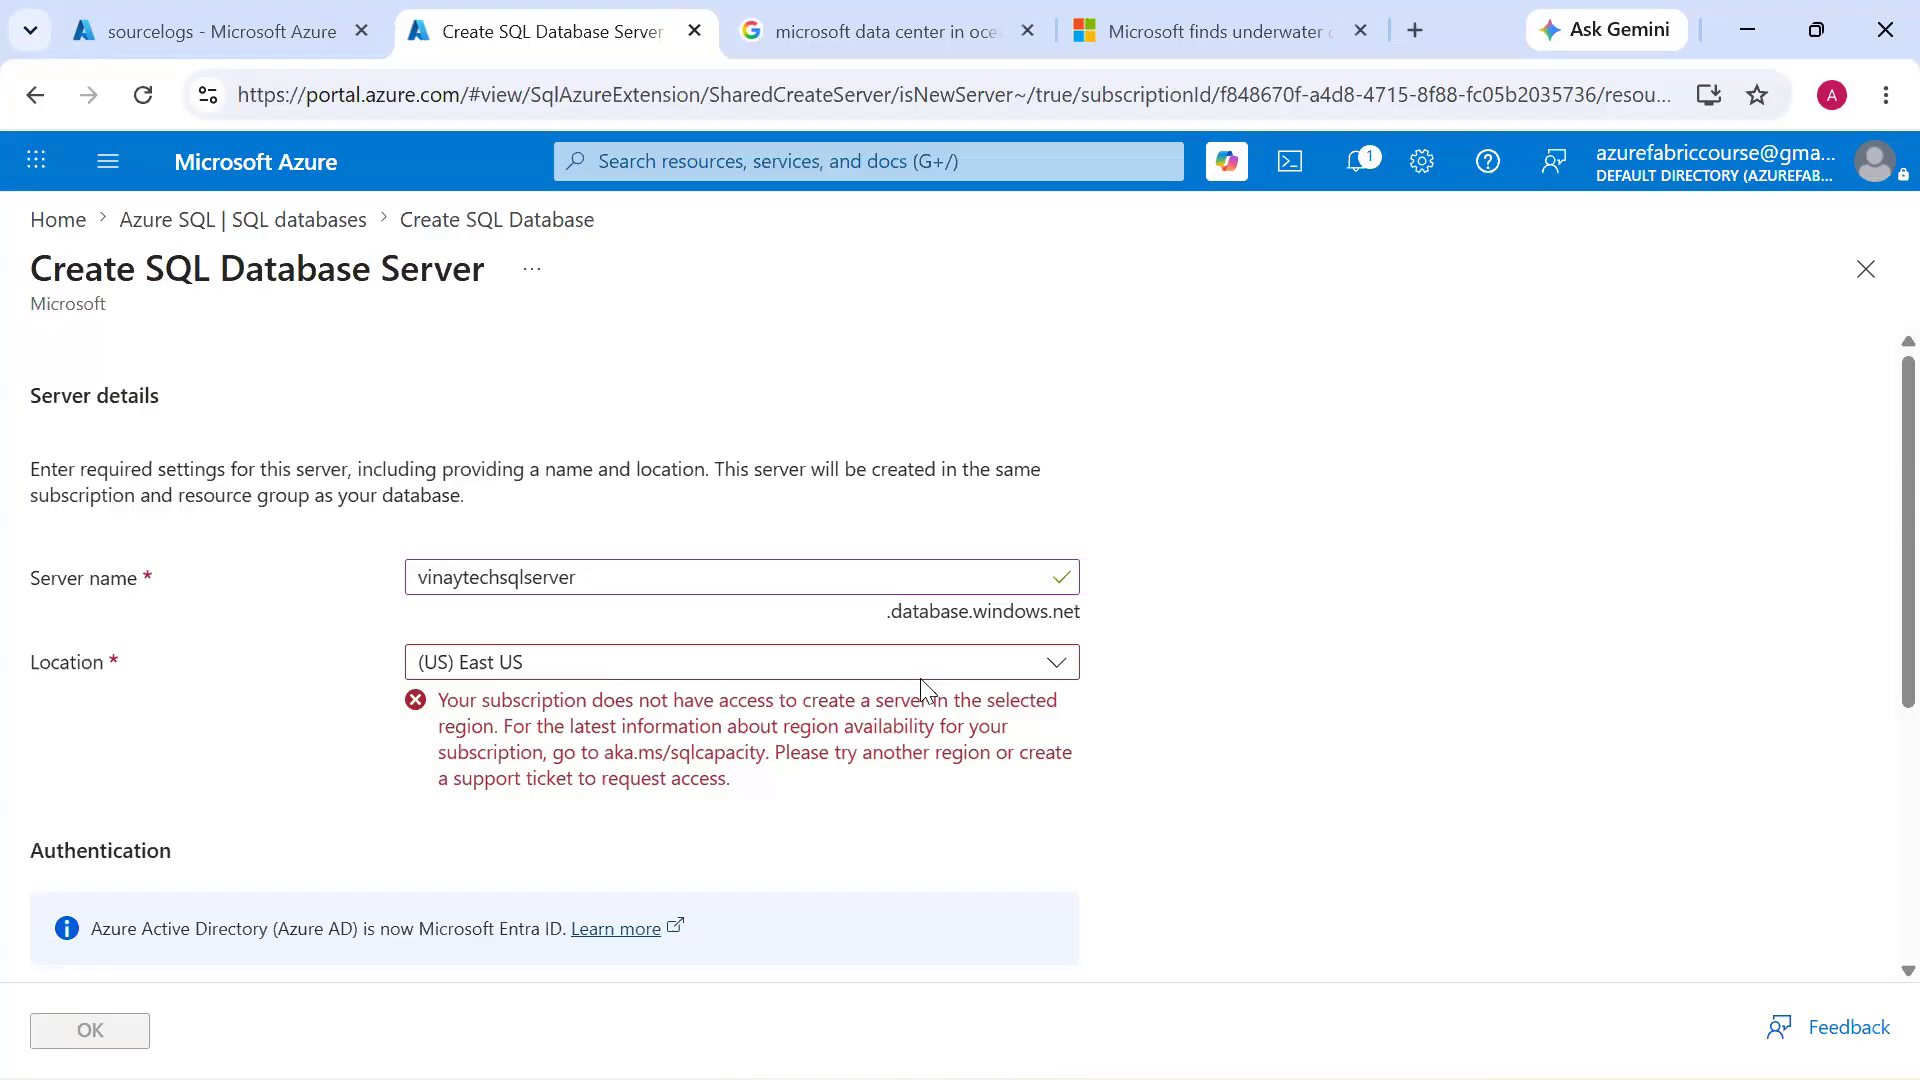
Set the server's location to (US) West US 2 and its authentication method to Use SQL authentication
left_click(943, 668)
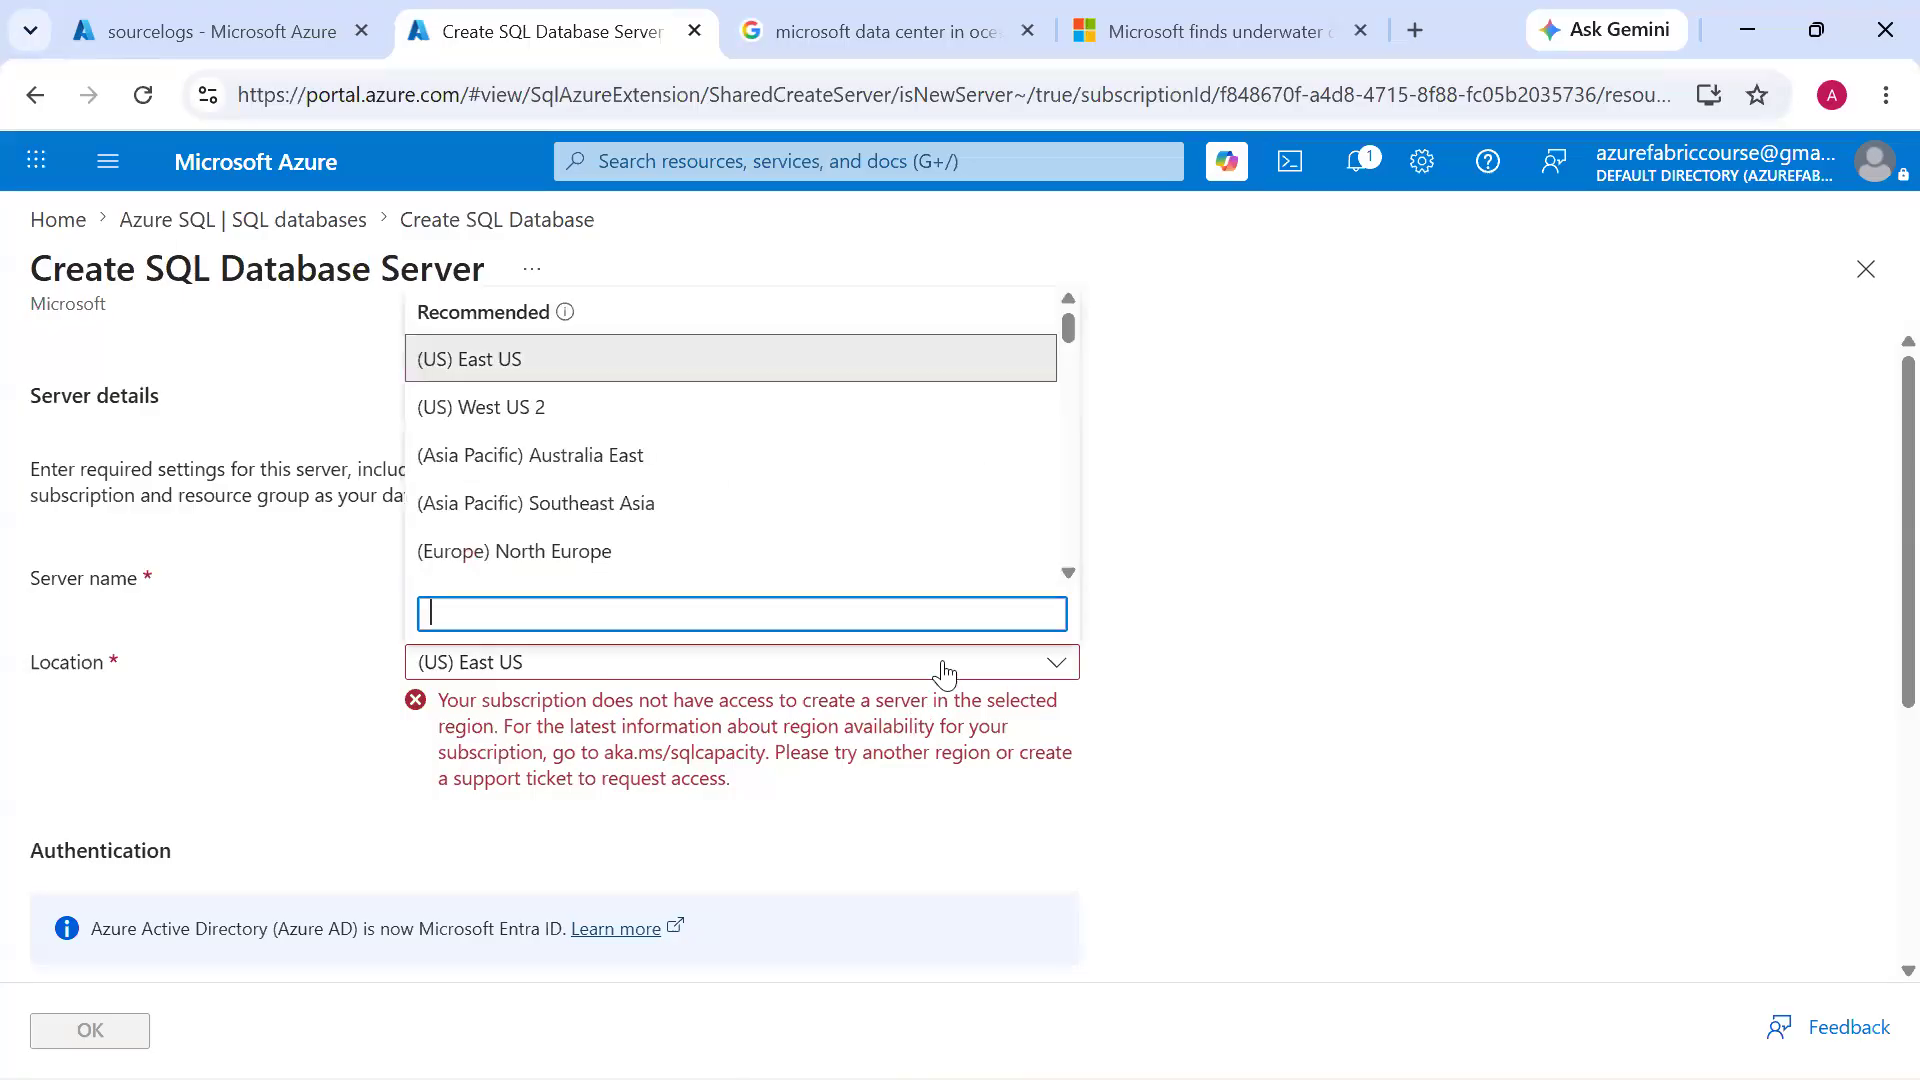
left_click(970, 410)
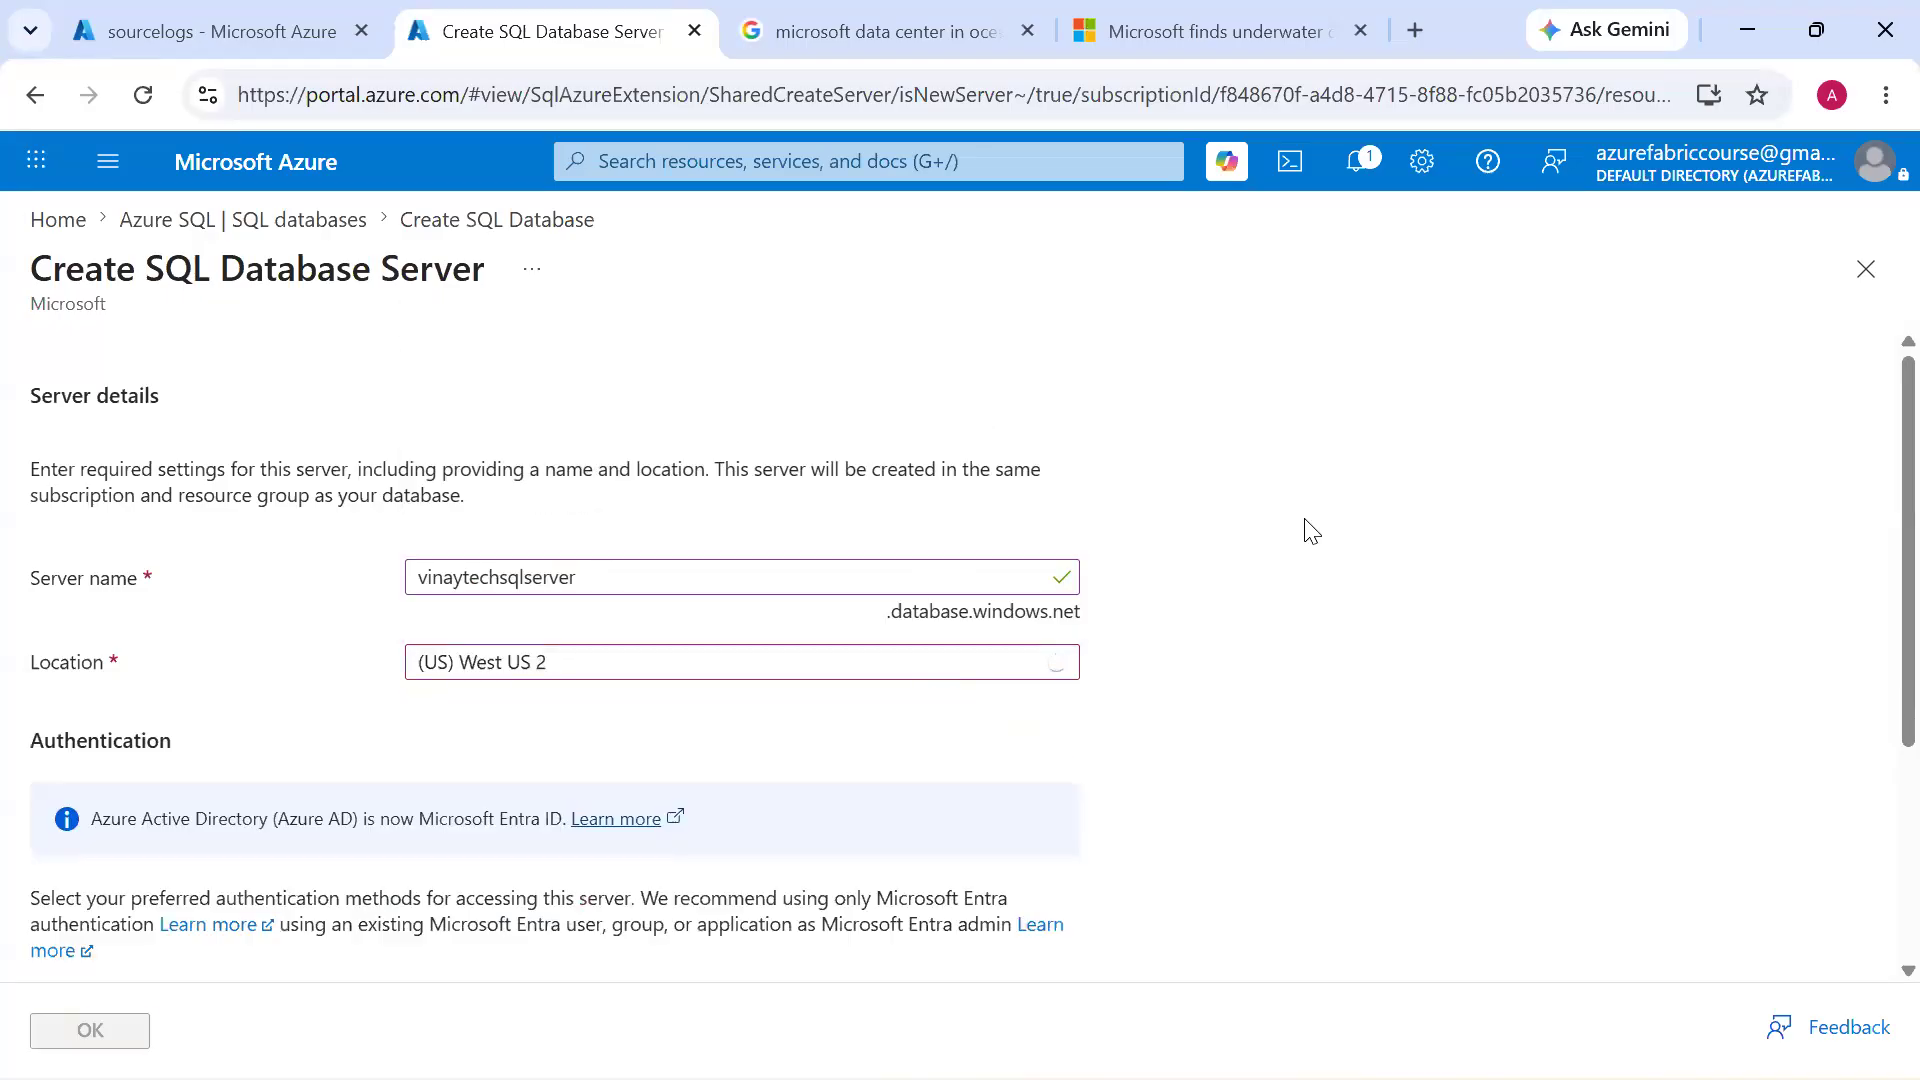
scroll(1311, 529, "down", 3)
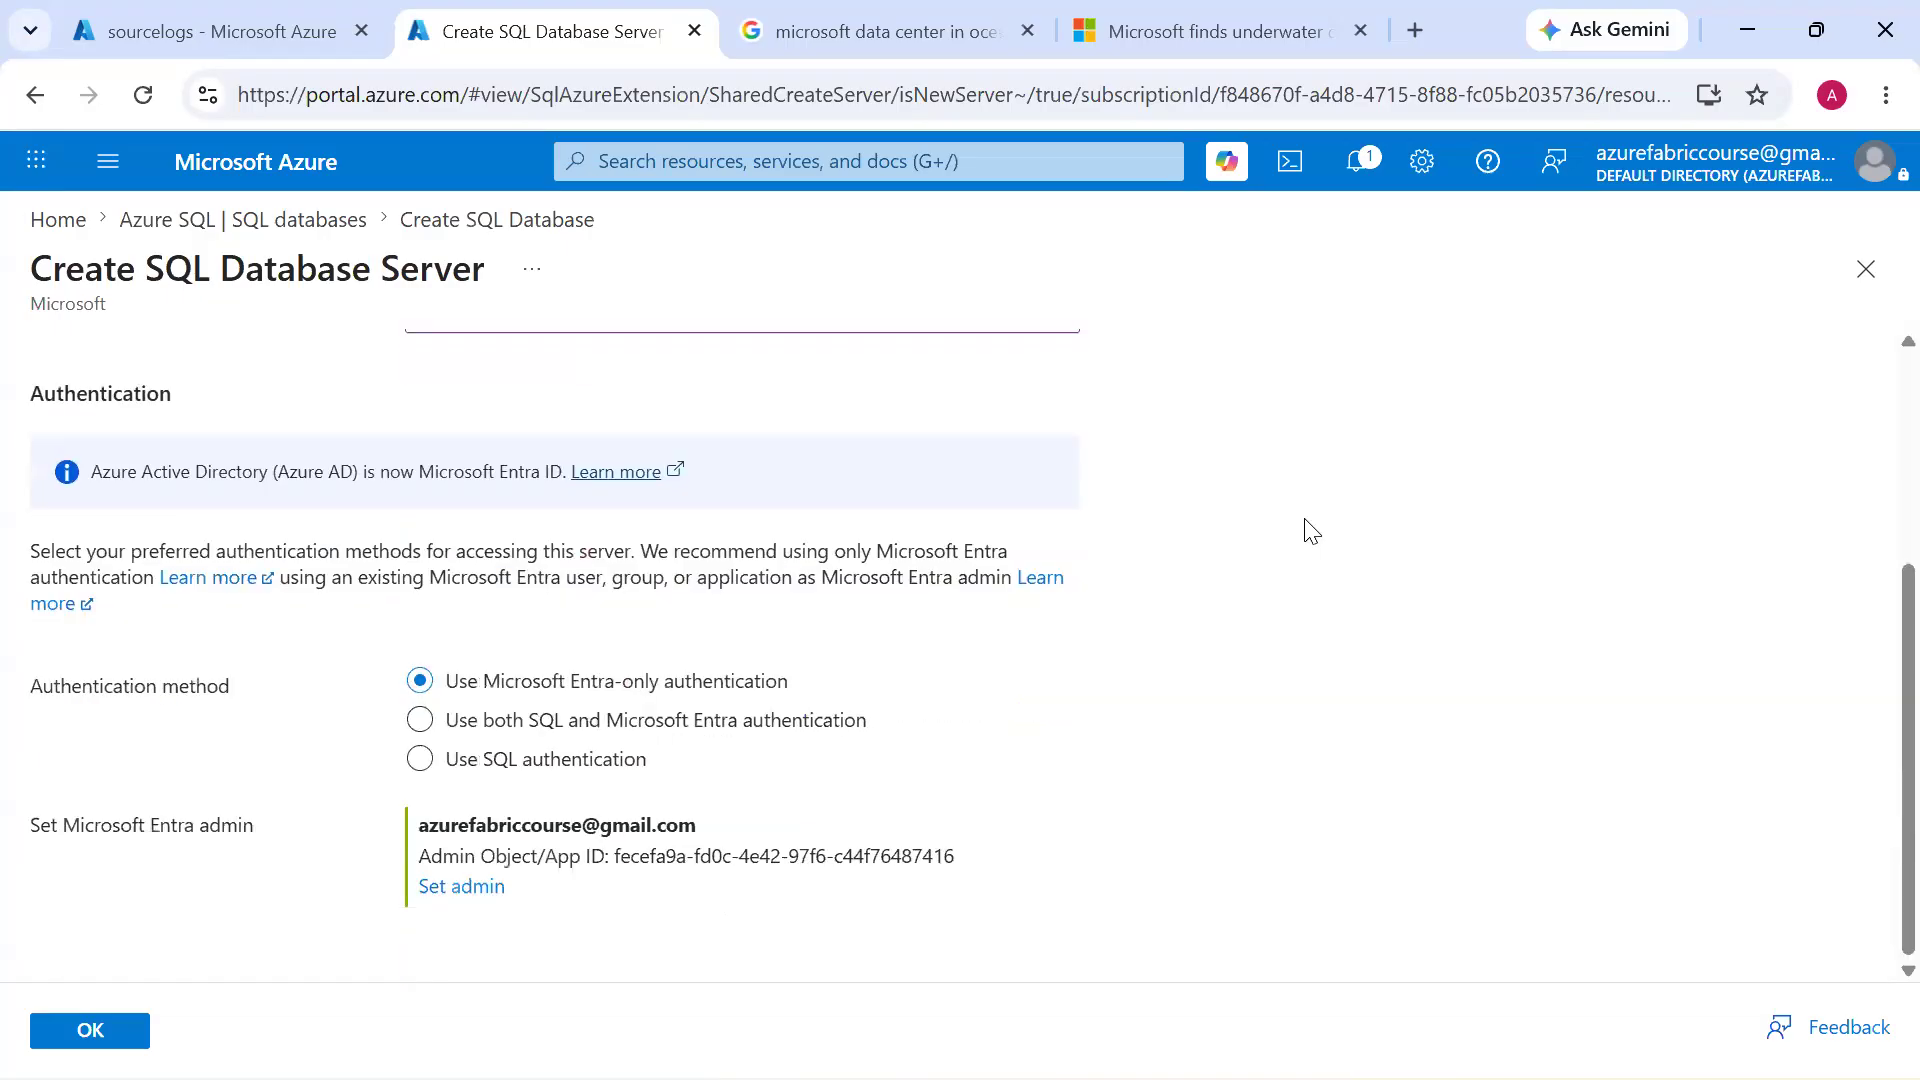
left_click(614, 767)
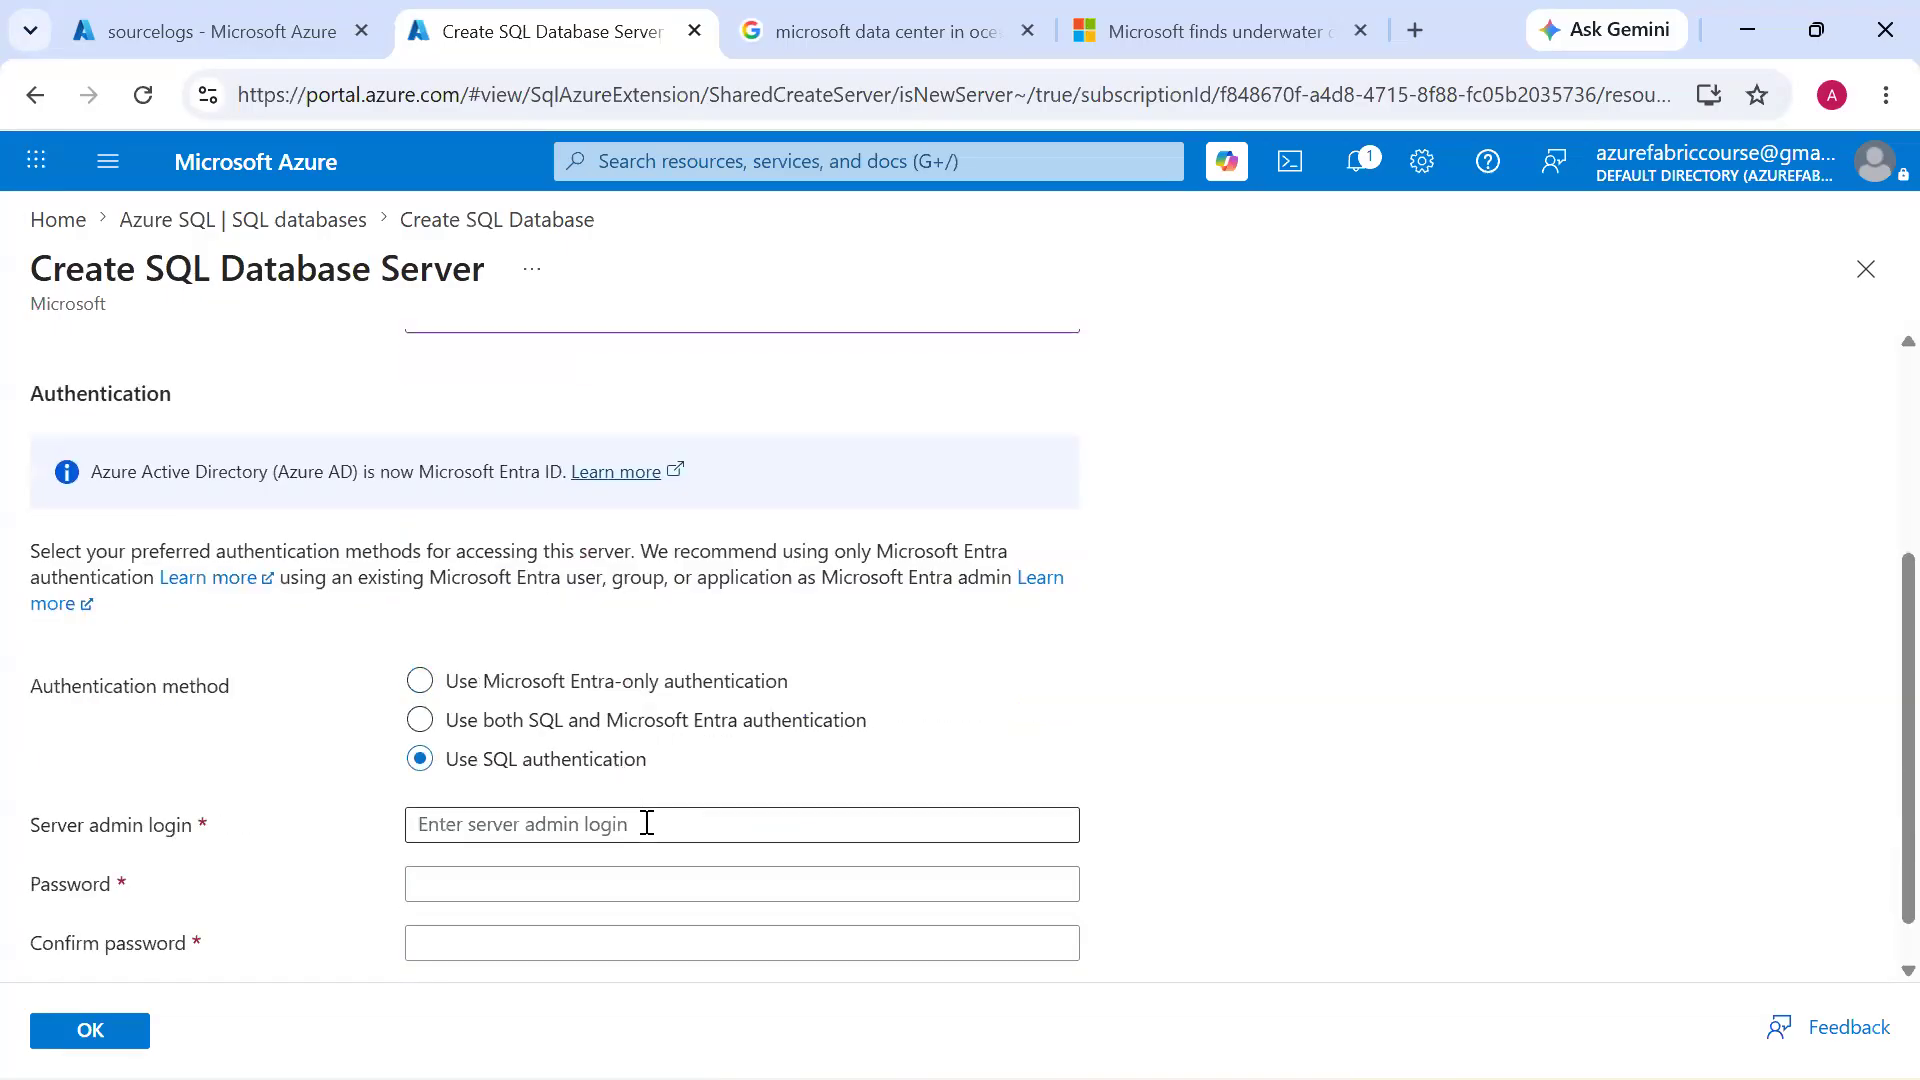
Enter vinaytechsqlserver as the server admin login
left_click(647, 823)
key("ctrl+v")
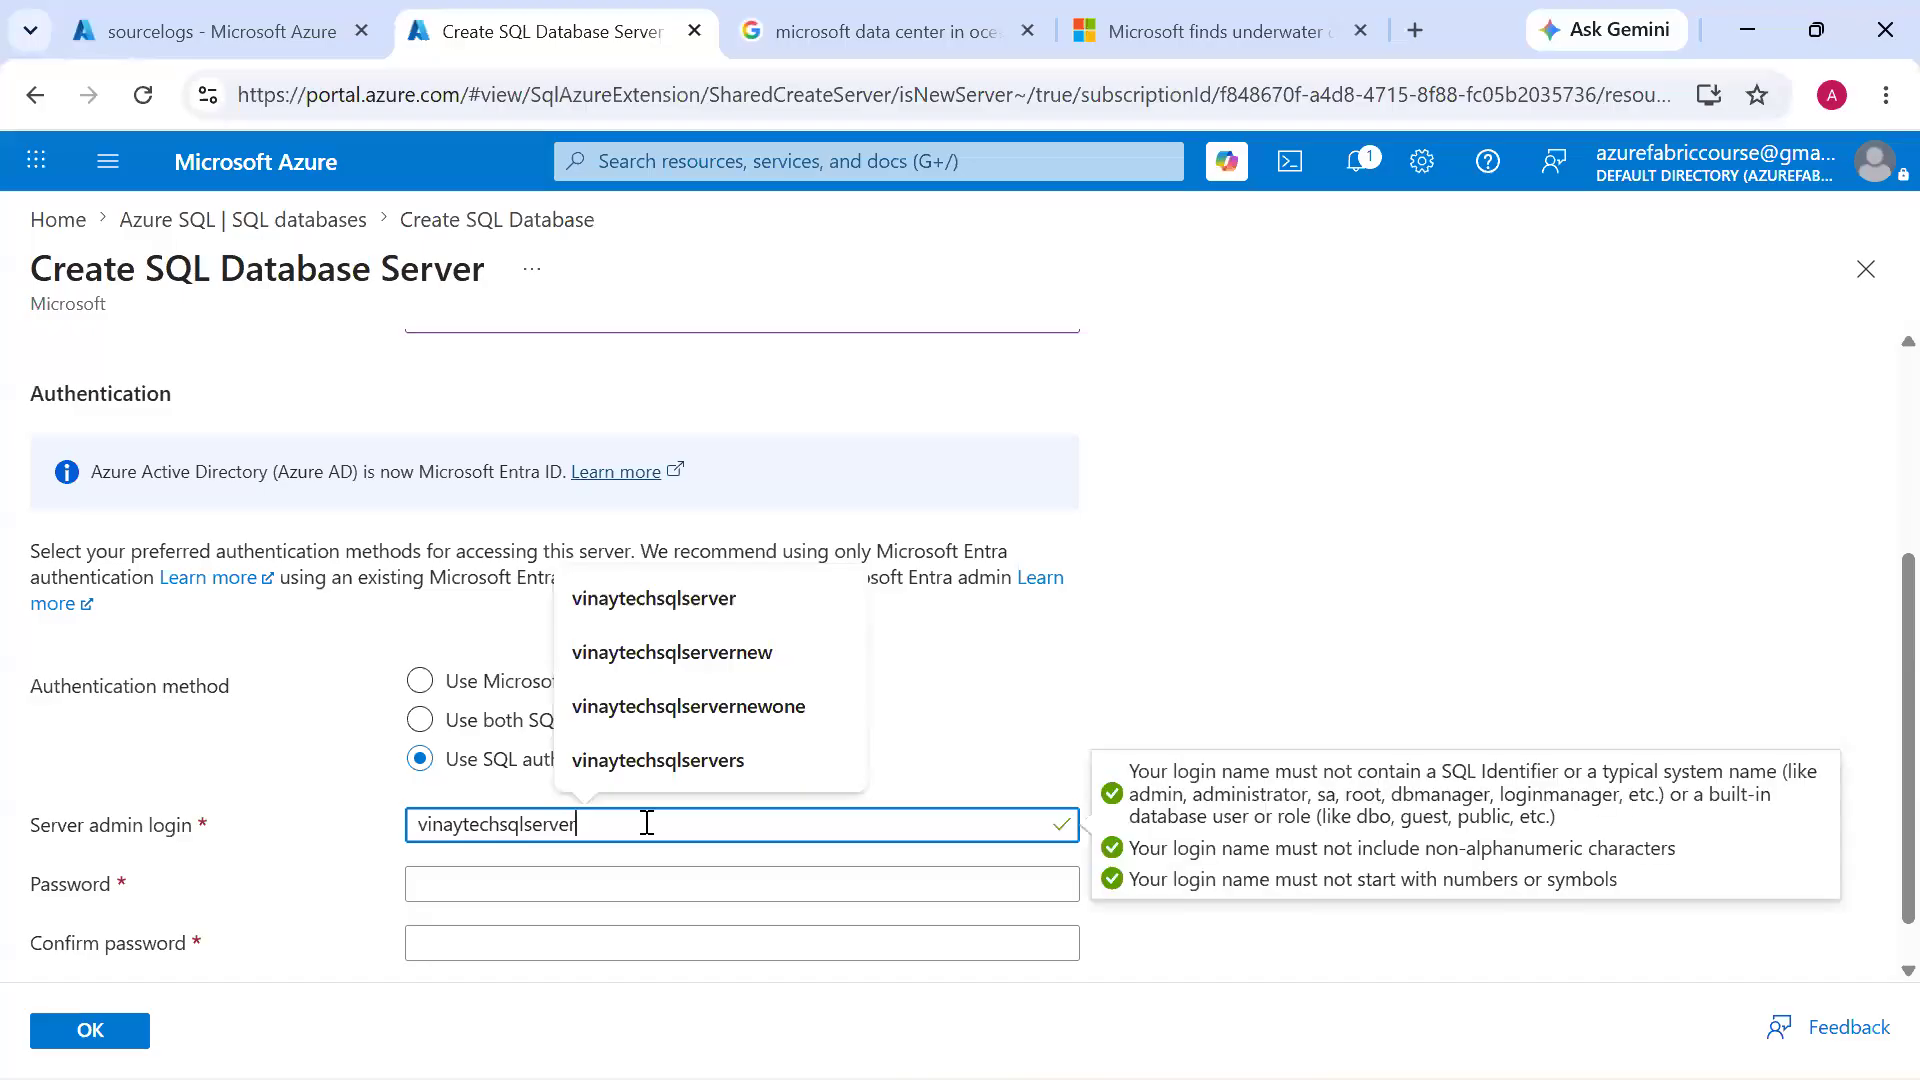
key("ctrl+a")
type("v")
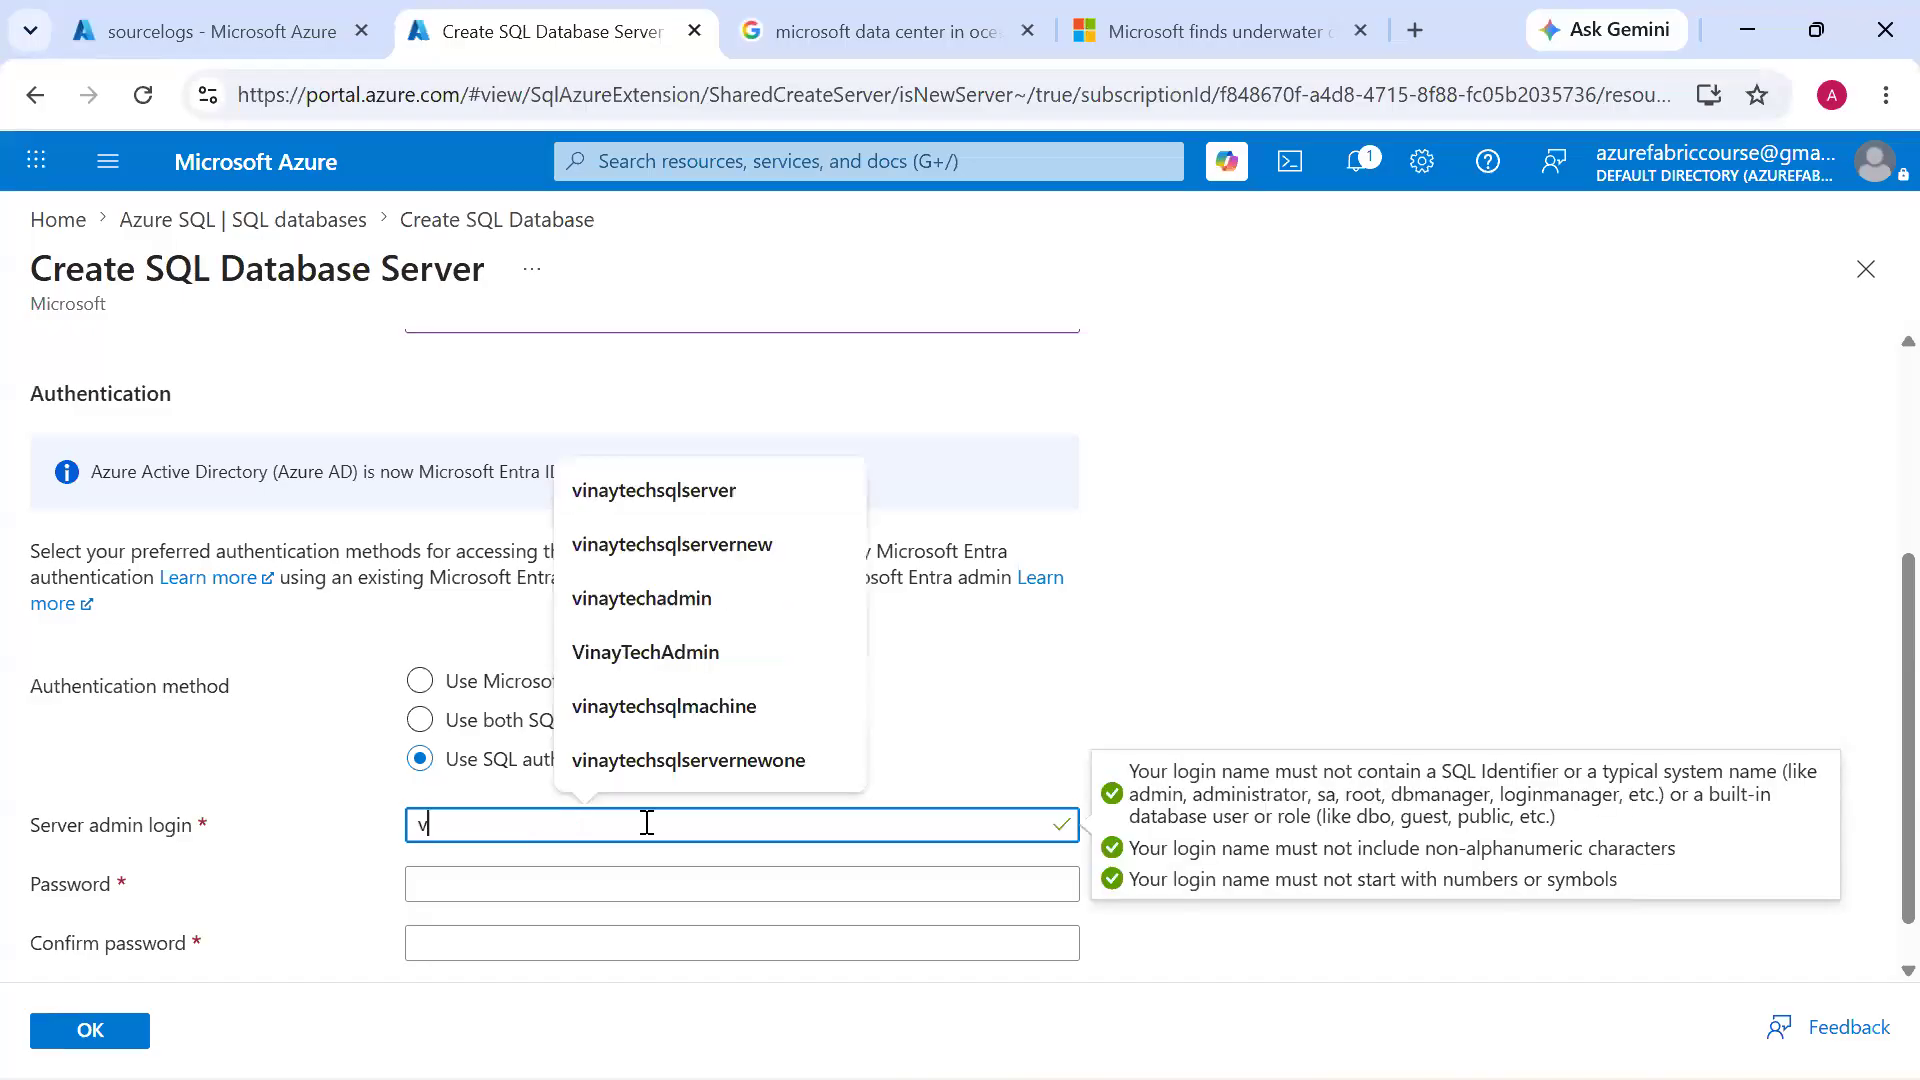
key("BackSpace")
key("ctrl+v")
Enter the server admin password, repeat it in the confirm password field and accept the new server's settings
left_click(591, 868)
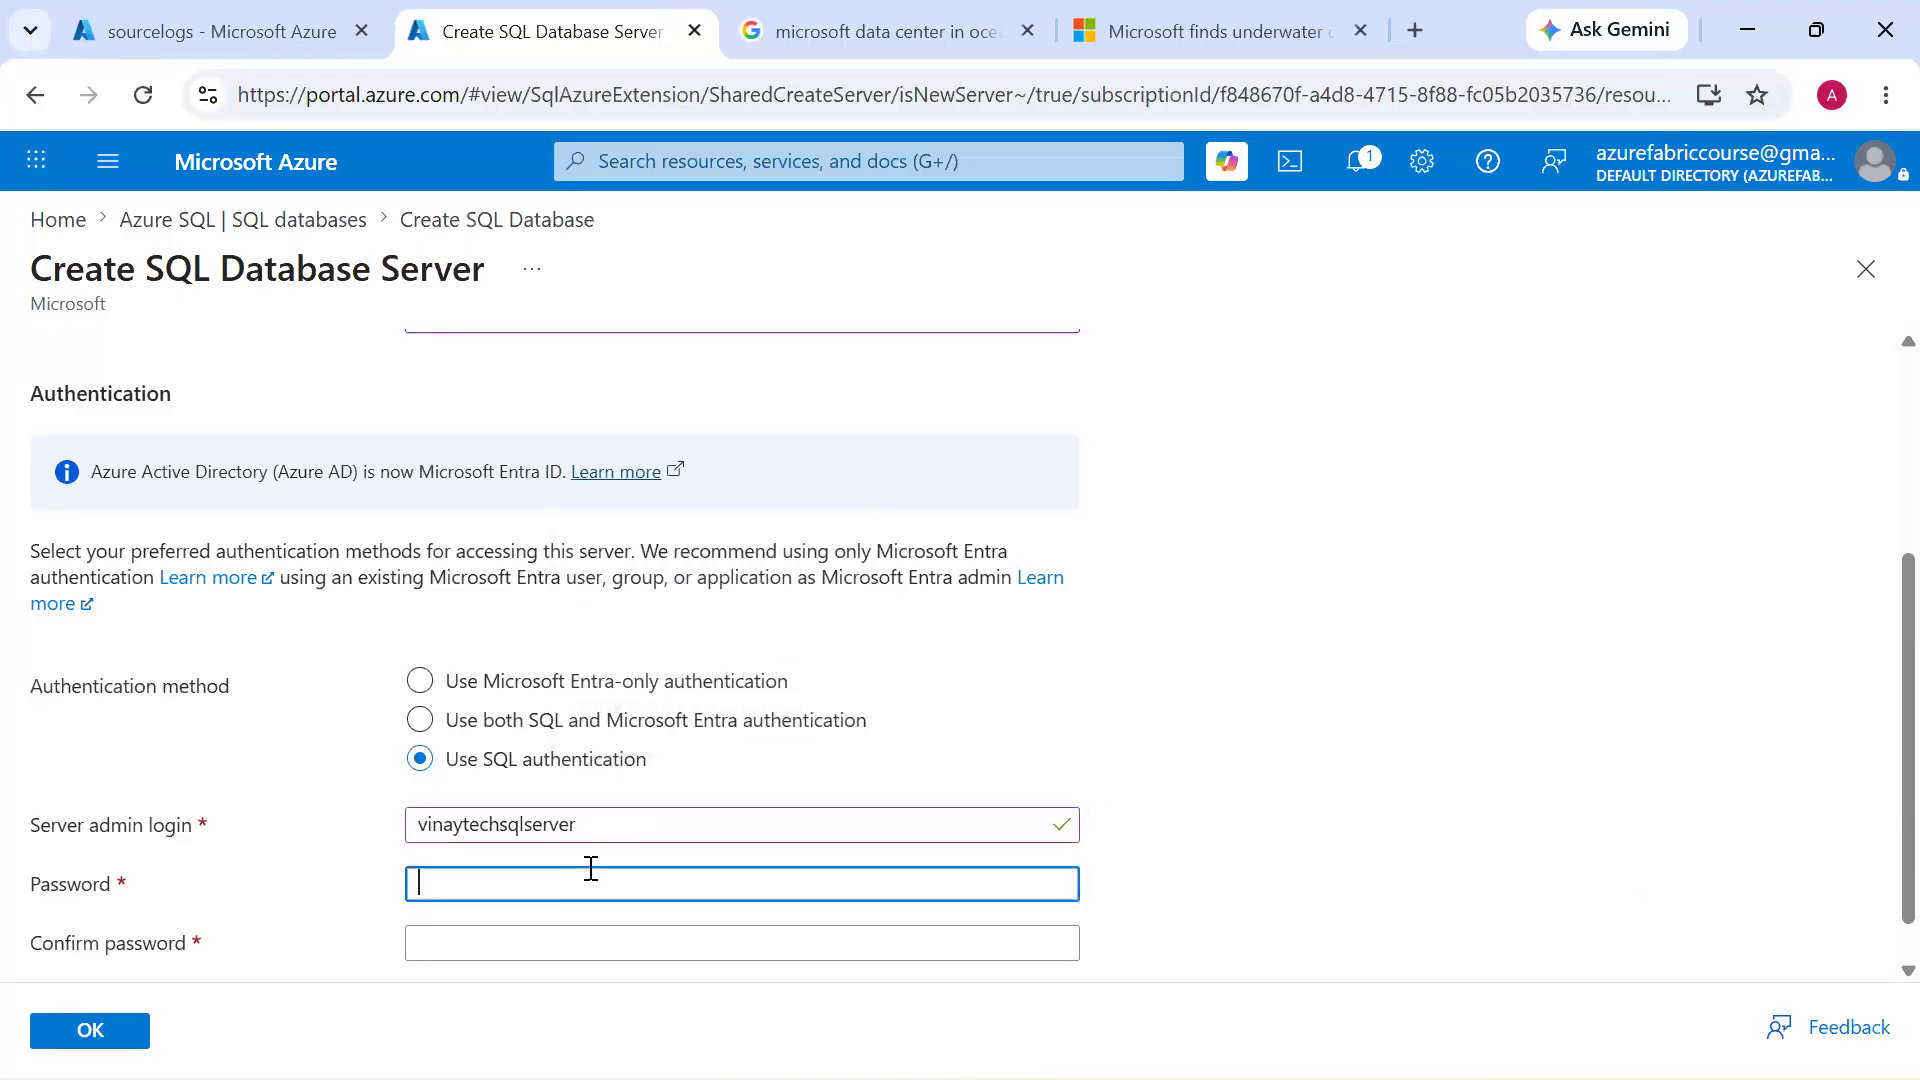
type("•••••••••")
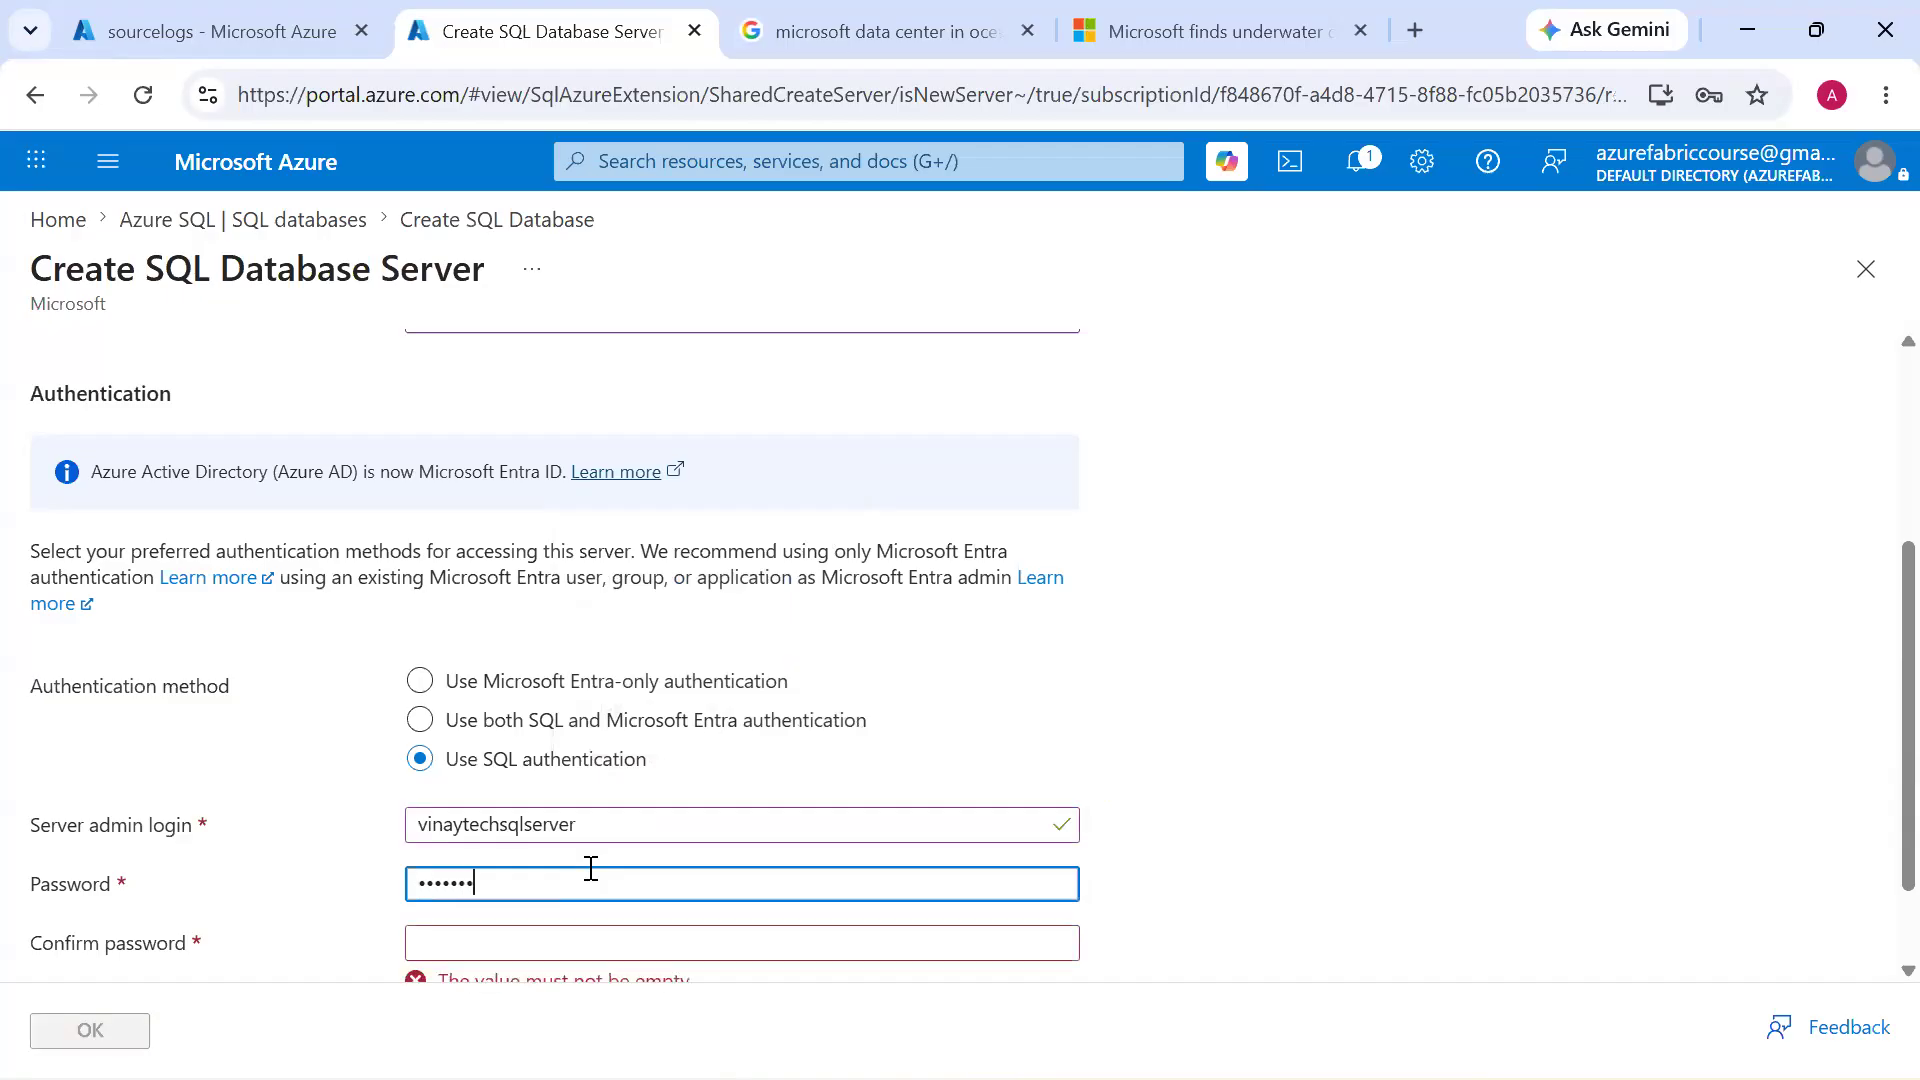
key("Tab")
type("•••••••••")
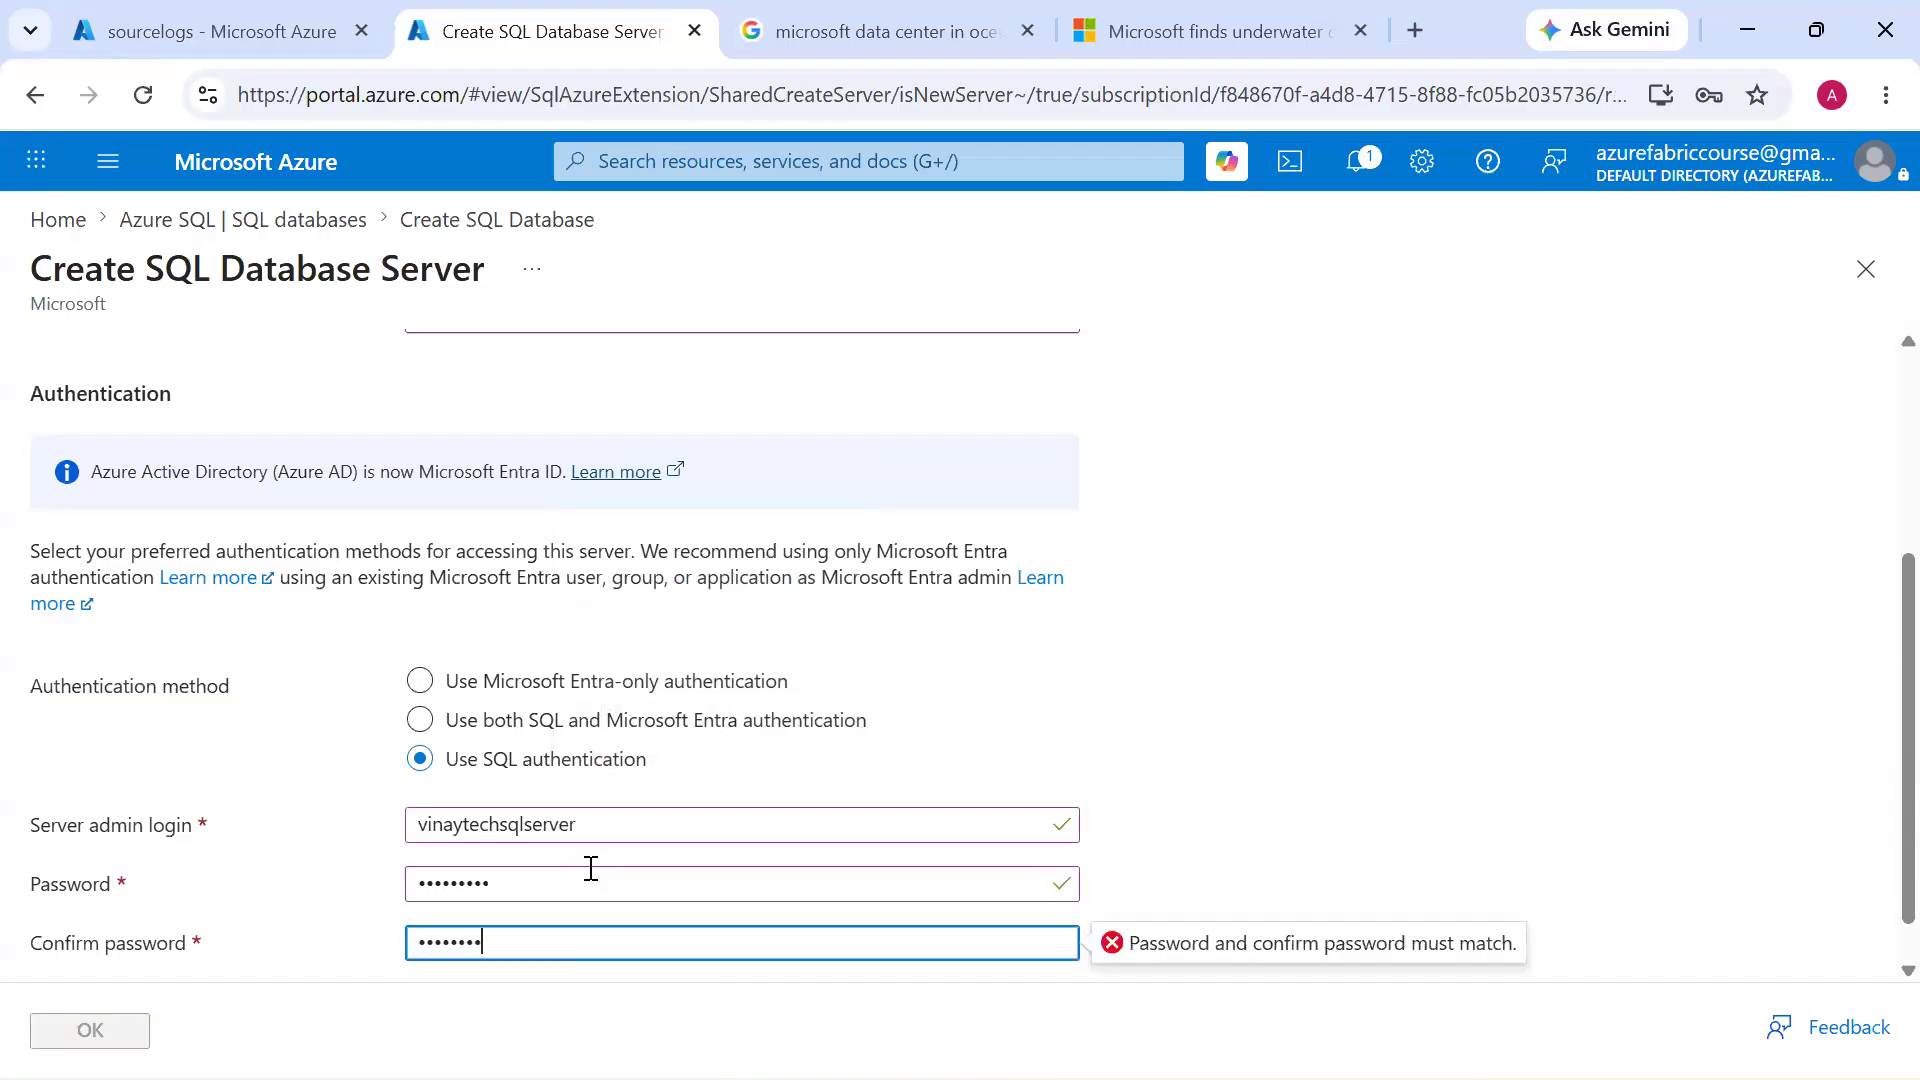
double_click(541, 891)
type("•••")
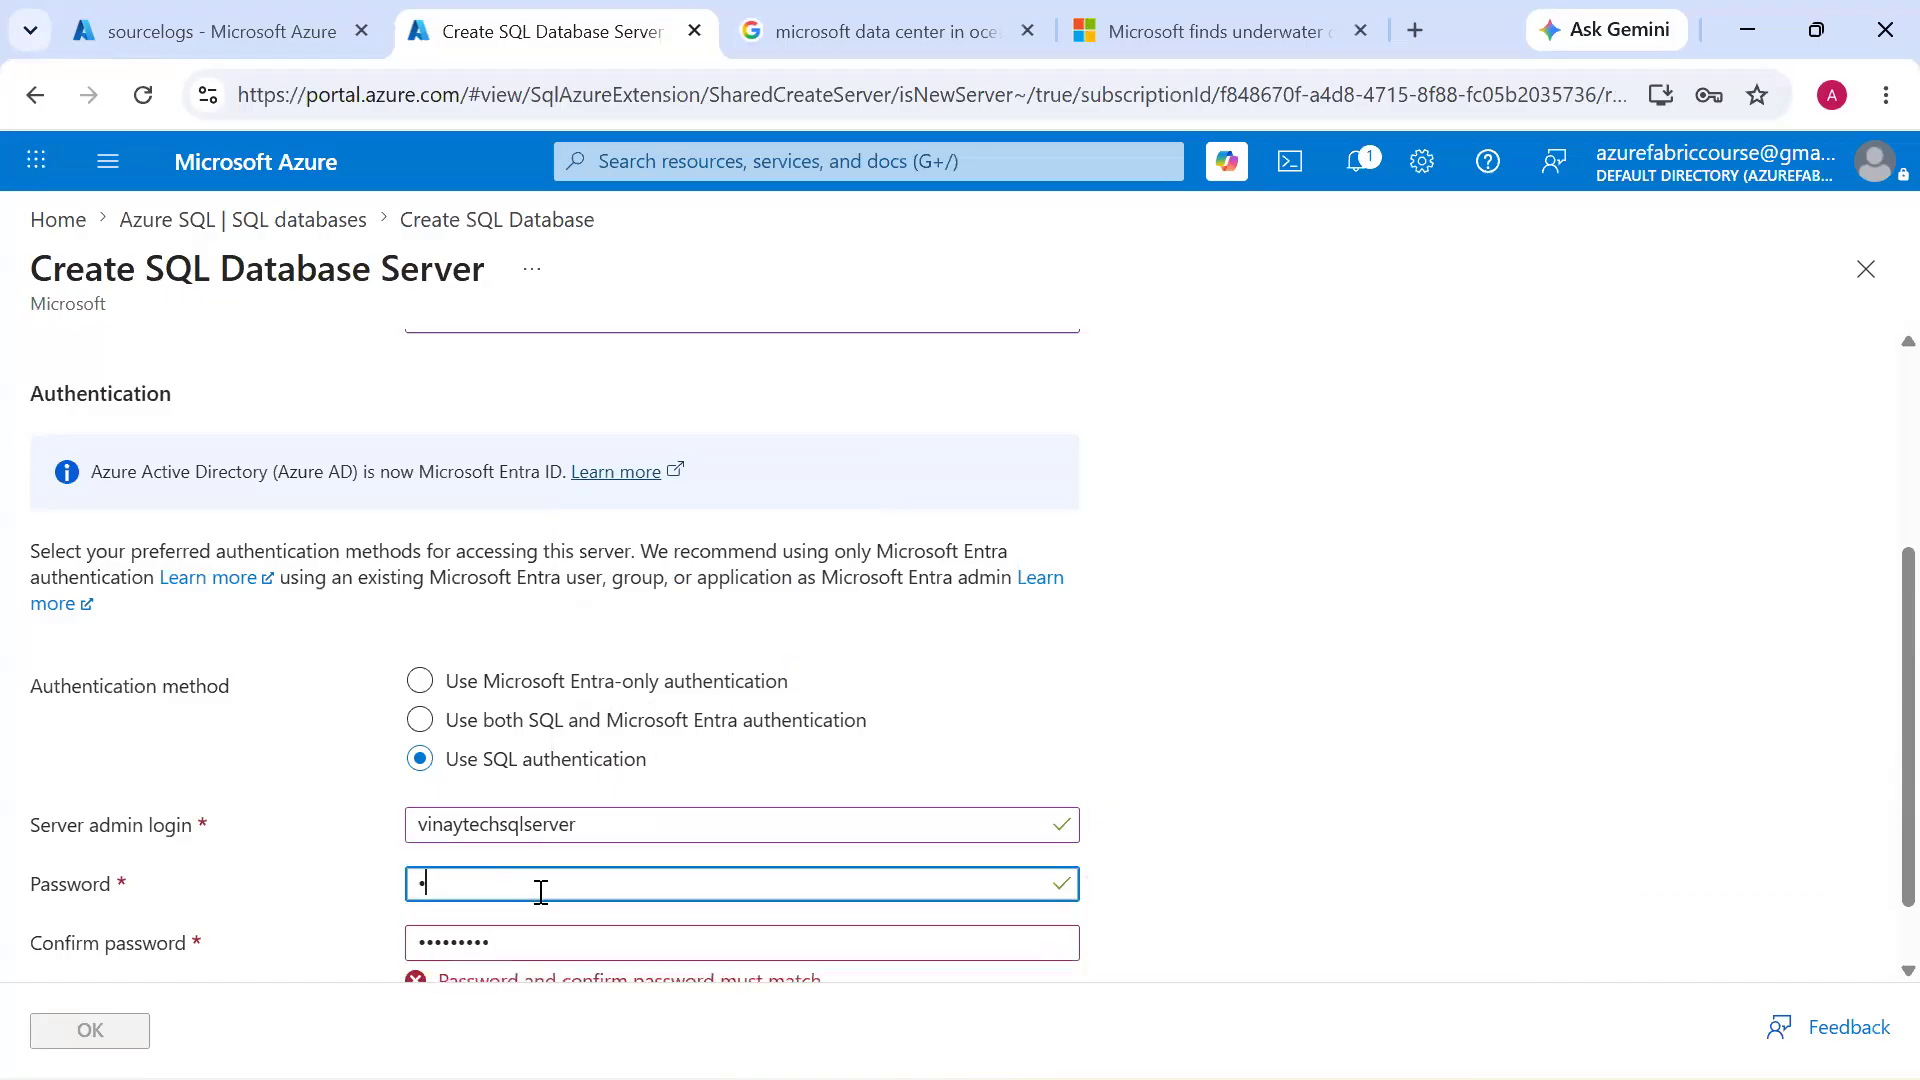
type("••••••")
key("Tab")
key("ctrl+a")
key("BackSpace")
type("•••••••••")
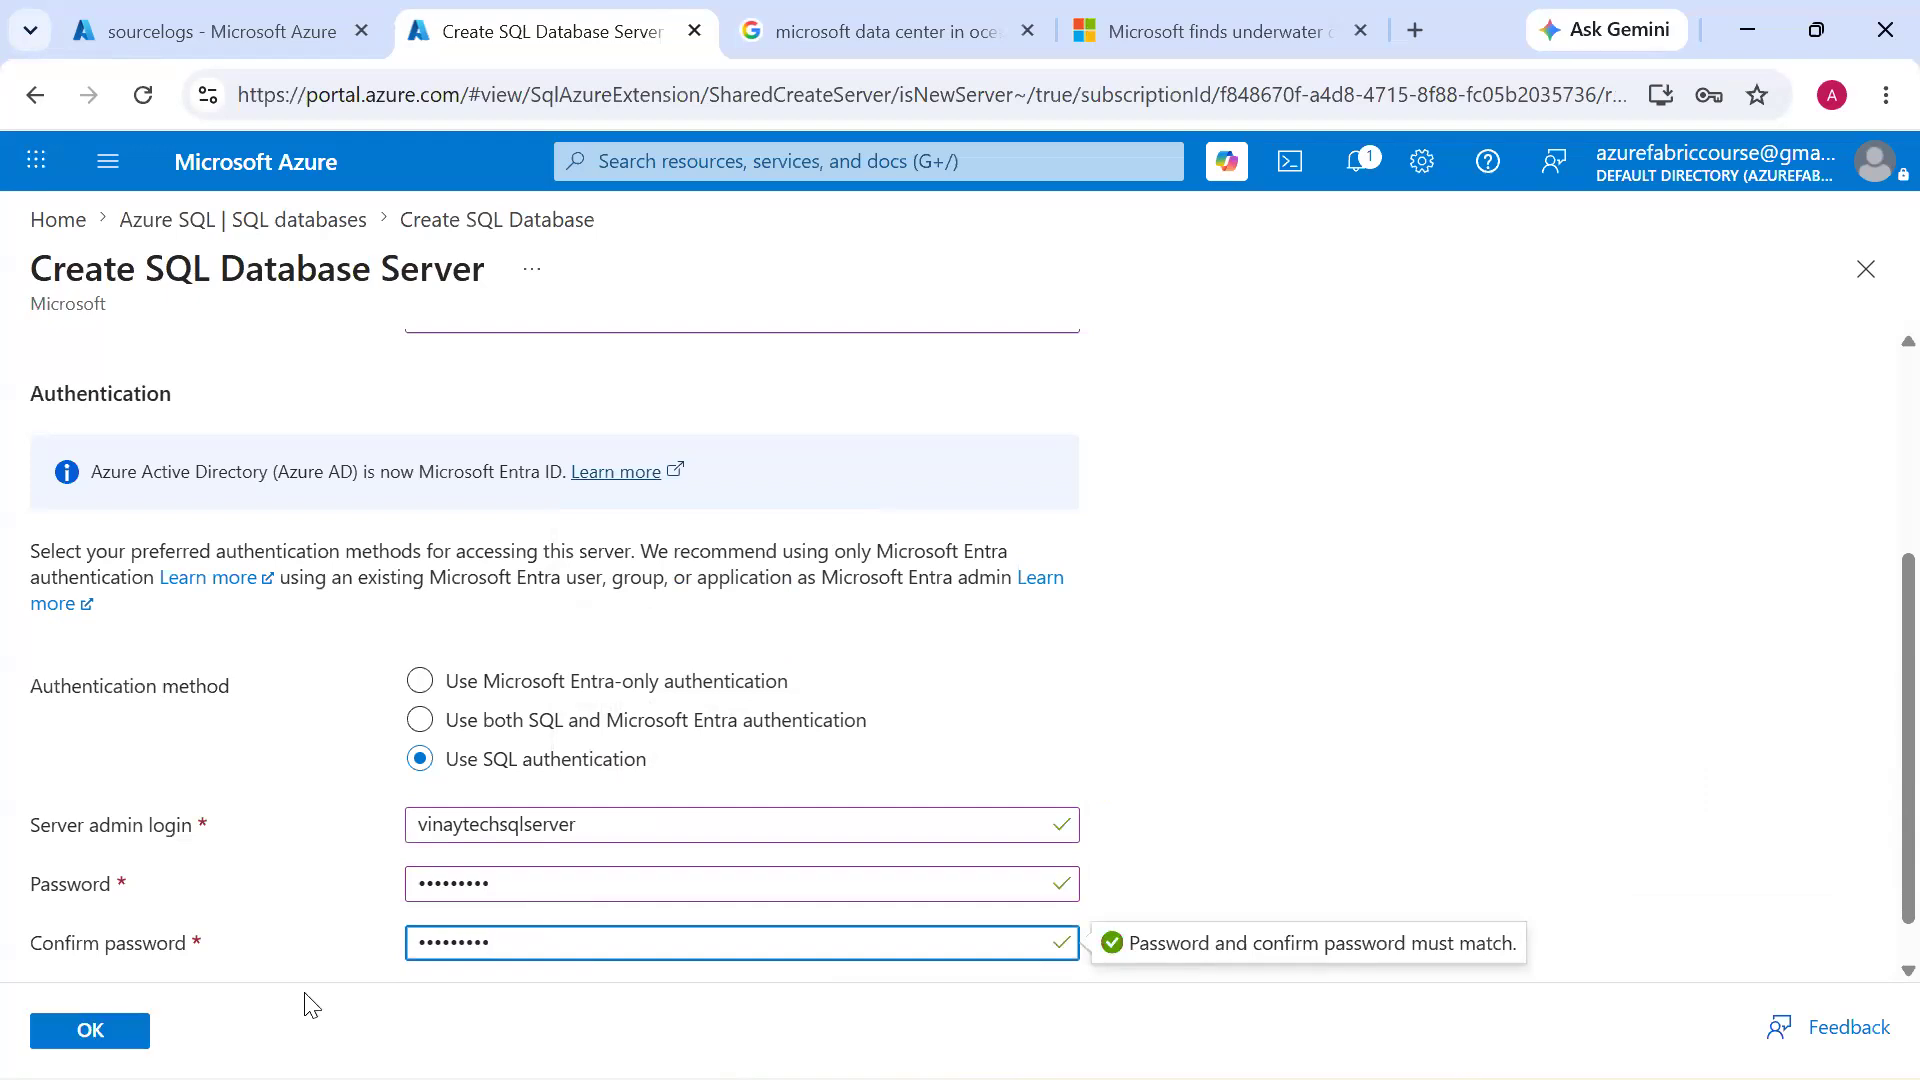
left_click(121, 1031)
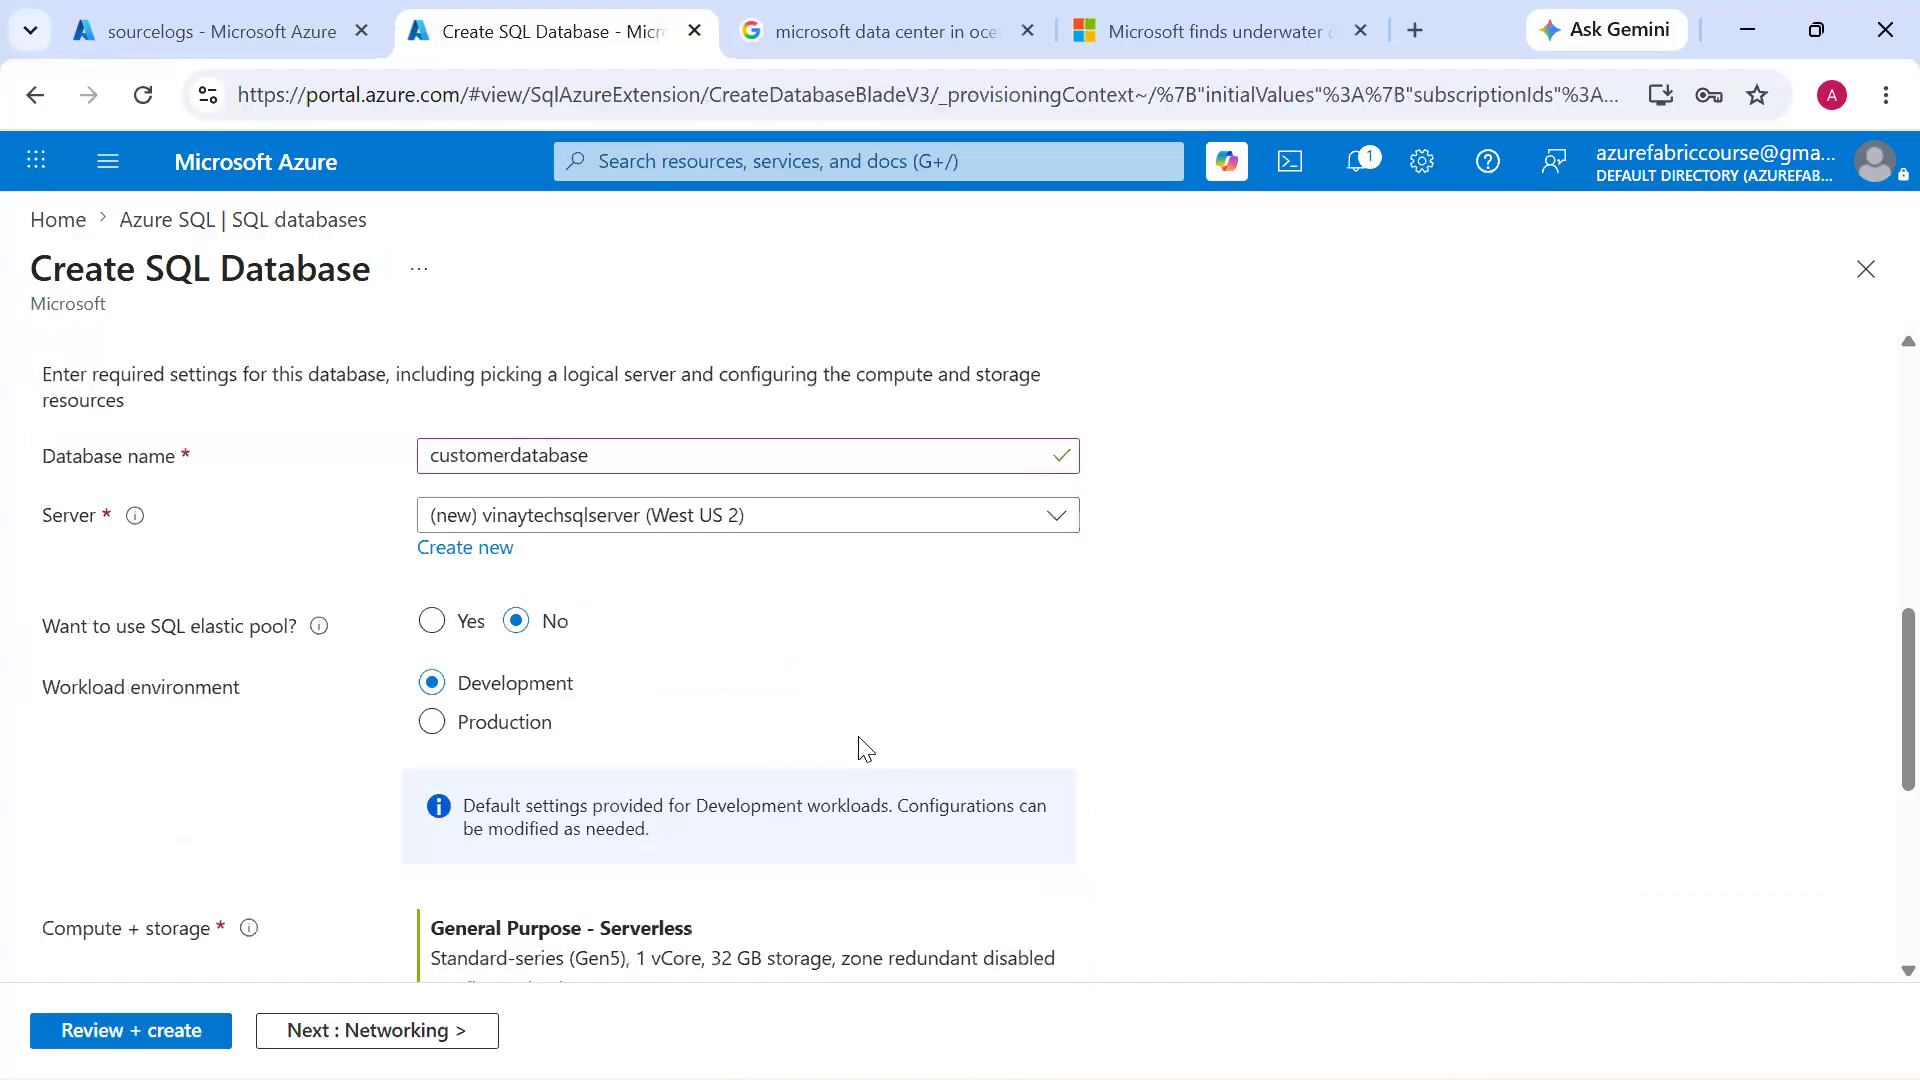
Review the database's server, workload and backup redundancy settings and open its compute and storage configuration
scroll(866, 747, "down", 2)
scroll(613, 525, "down", 4)
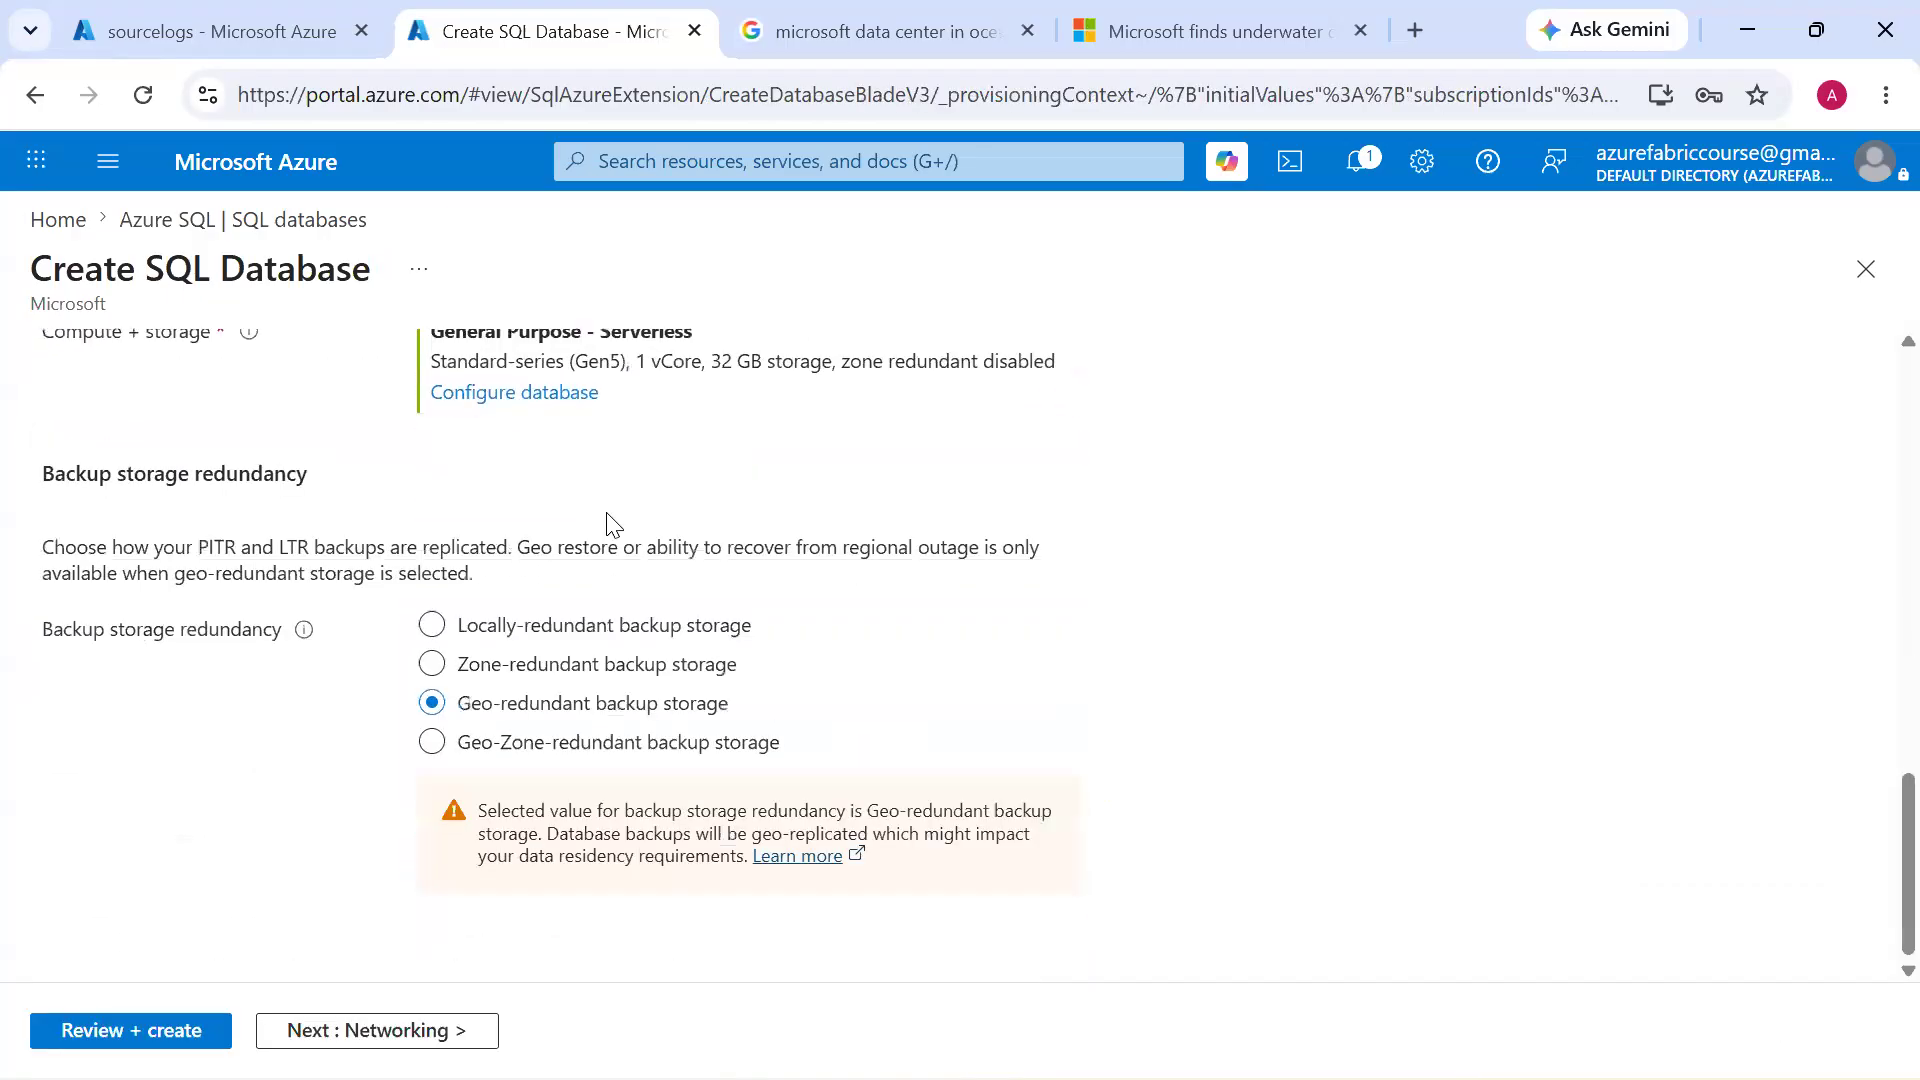
scroll(612, 525, "up", 6)
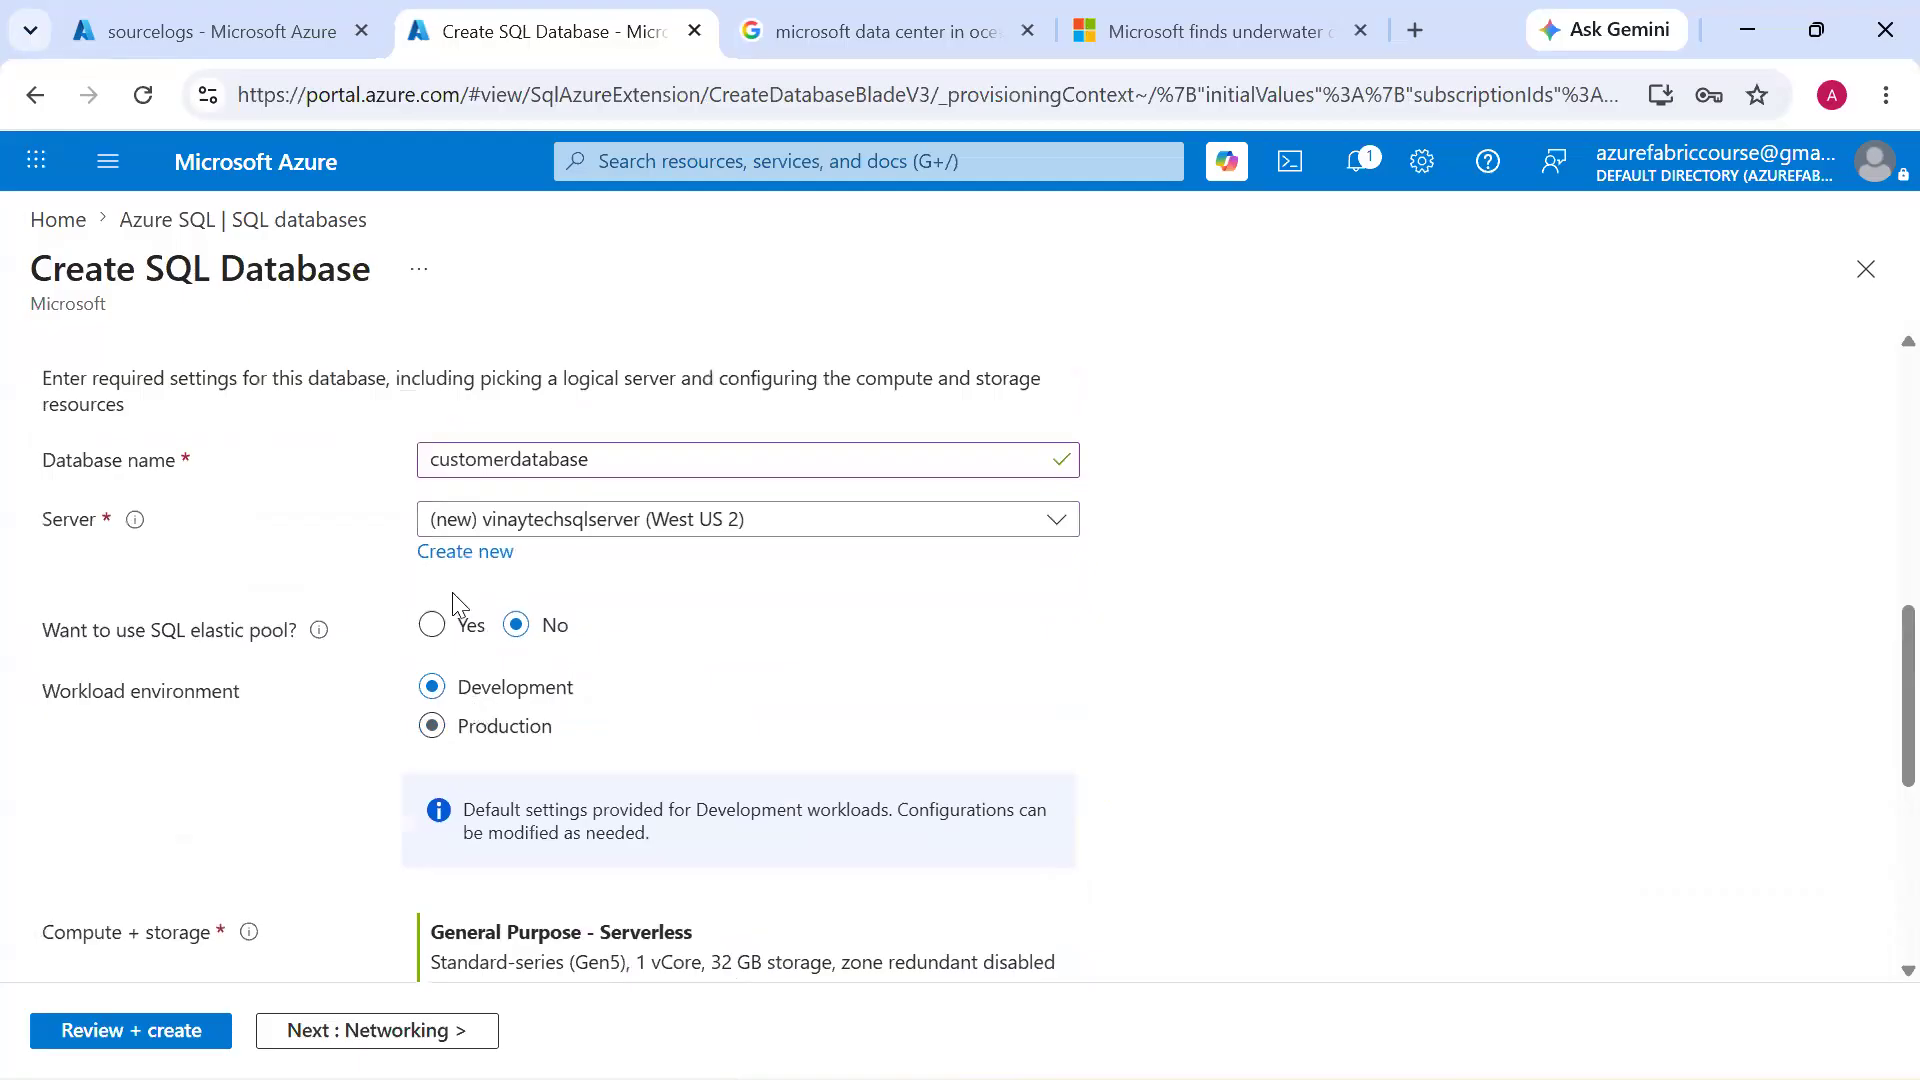
scroll(626, 895, "down", 3)
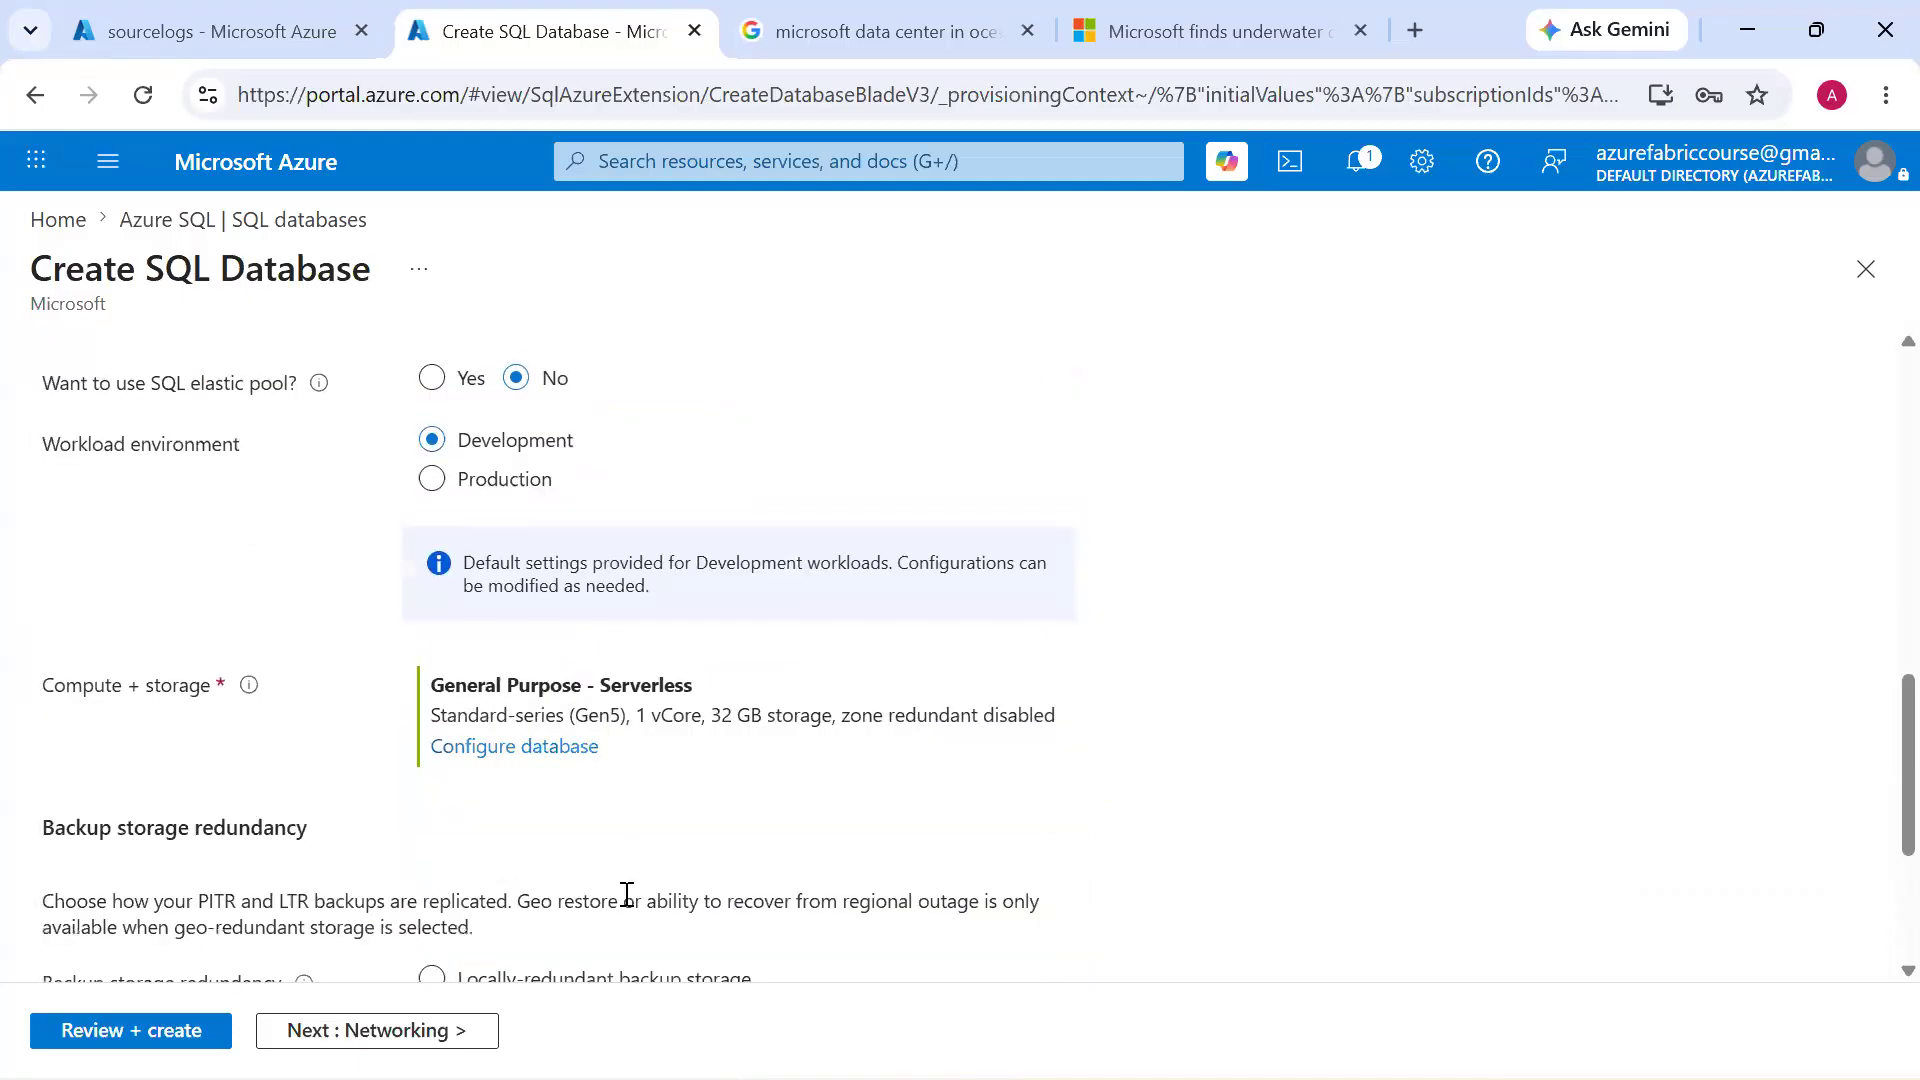
left_click(538, 751)
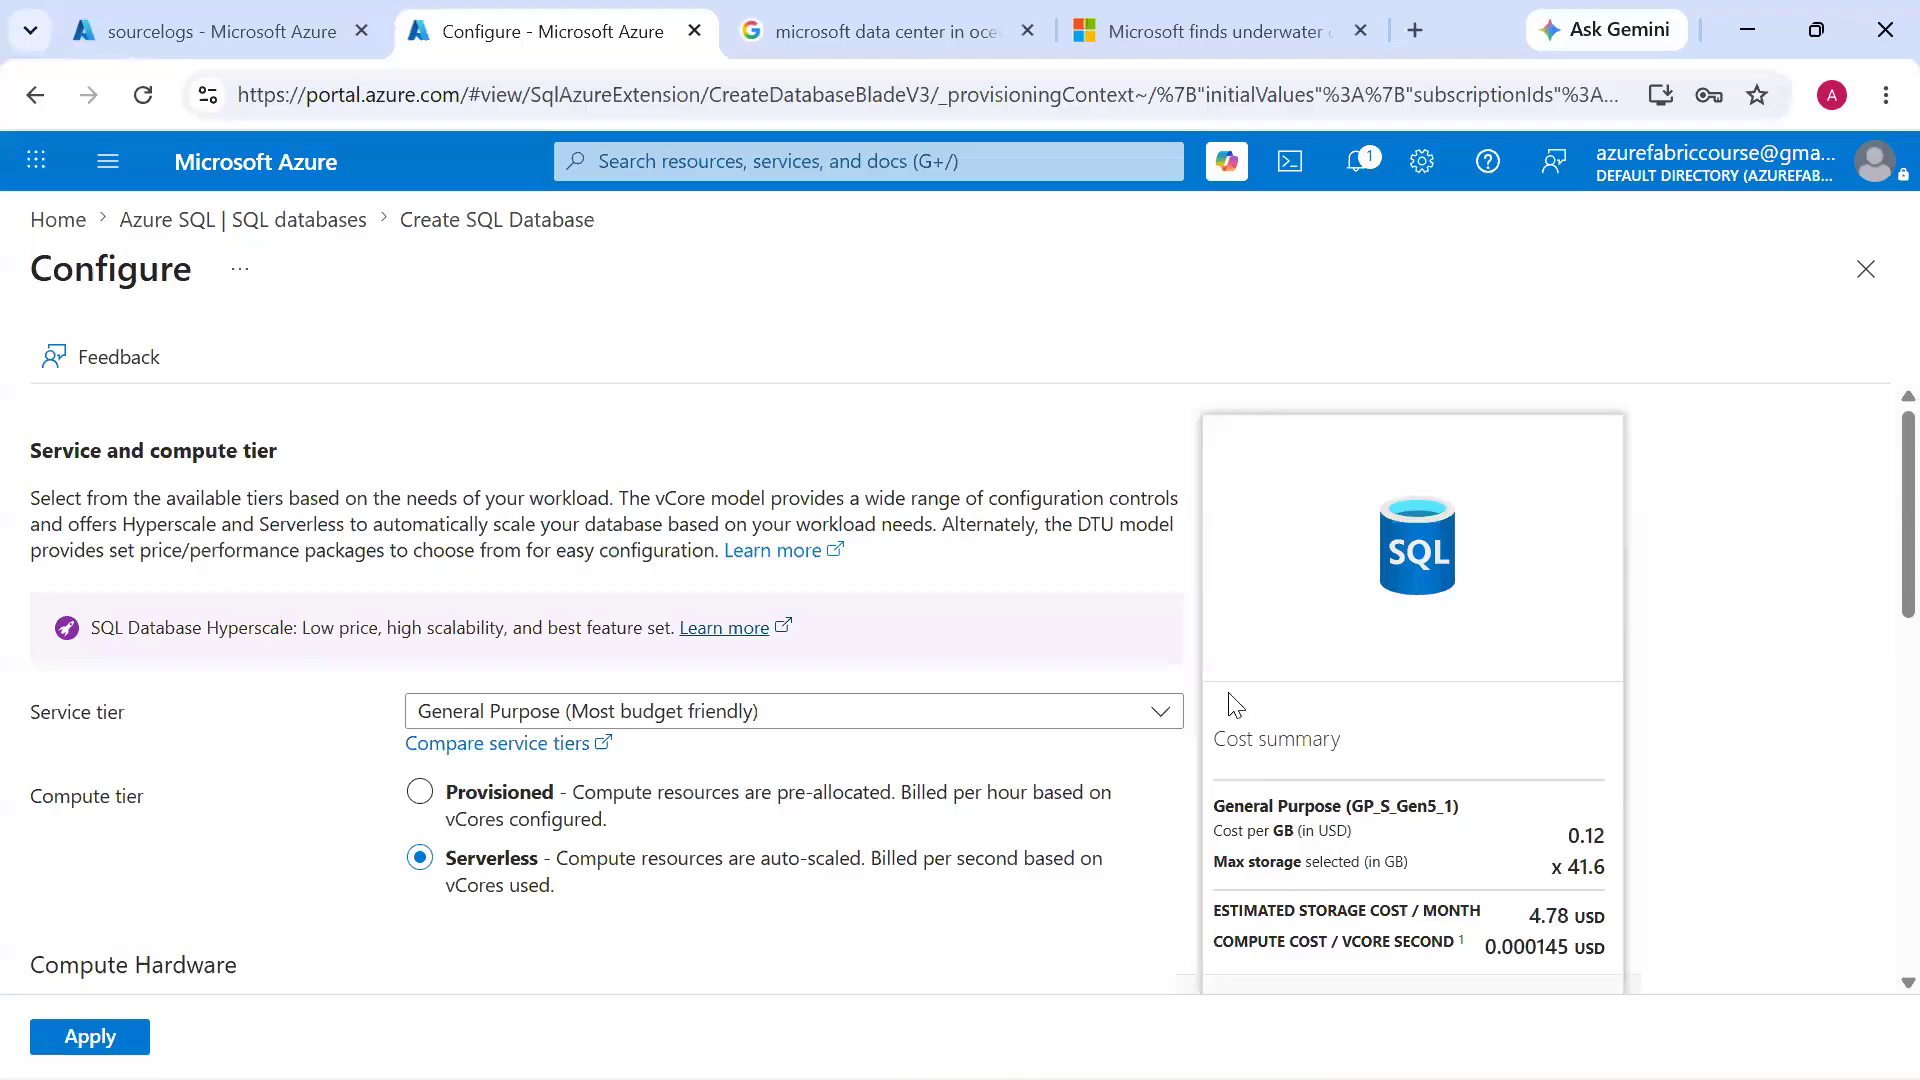
Choose the Standard (Budget friendly) service tier and set the data max size to 200 GB
left_click(850, 711)
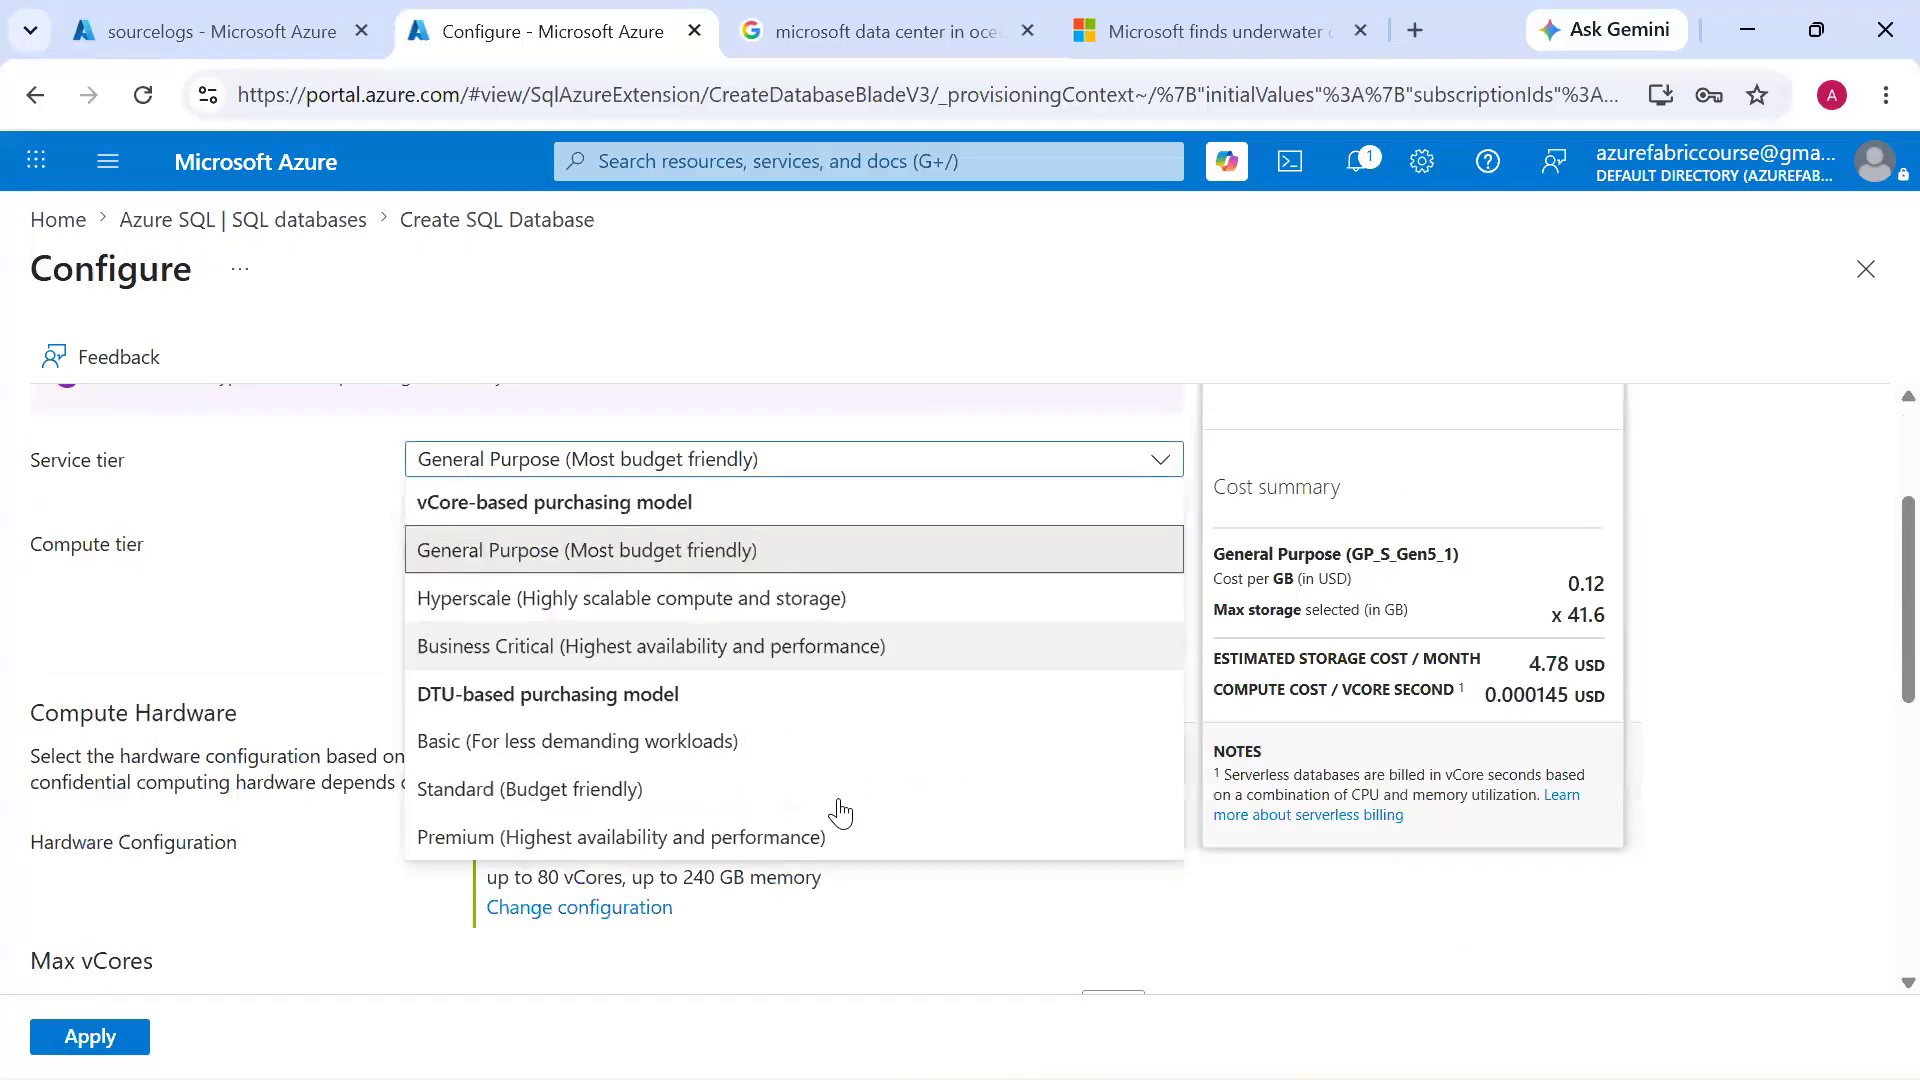
left_click(836, 800)
left_click(549, 918)
left_click(822, 917)
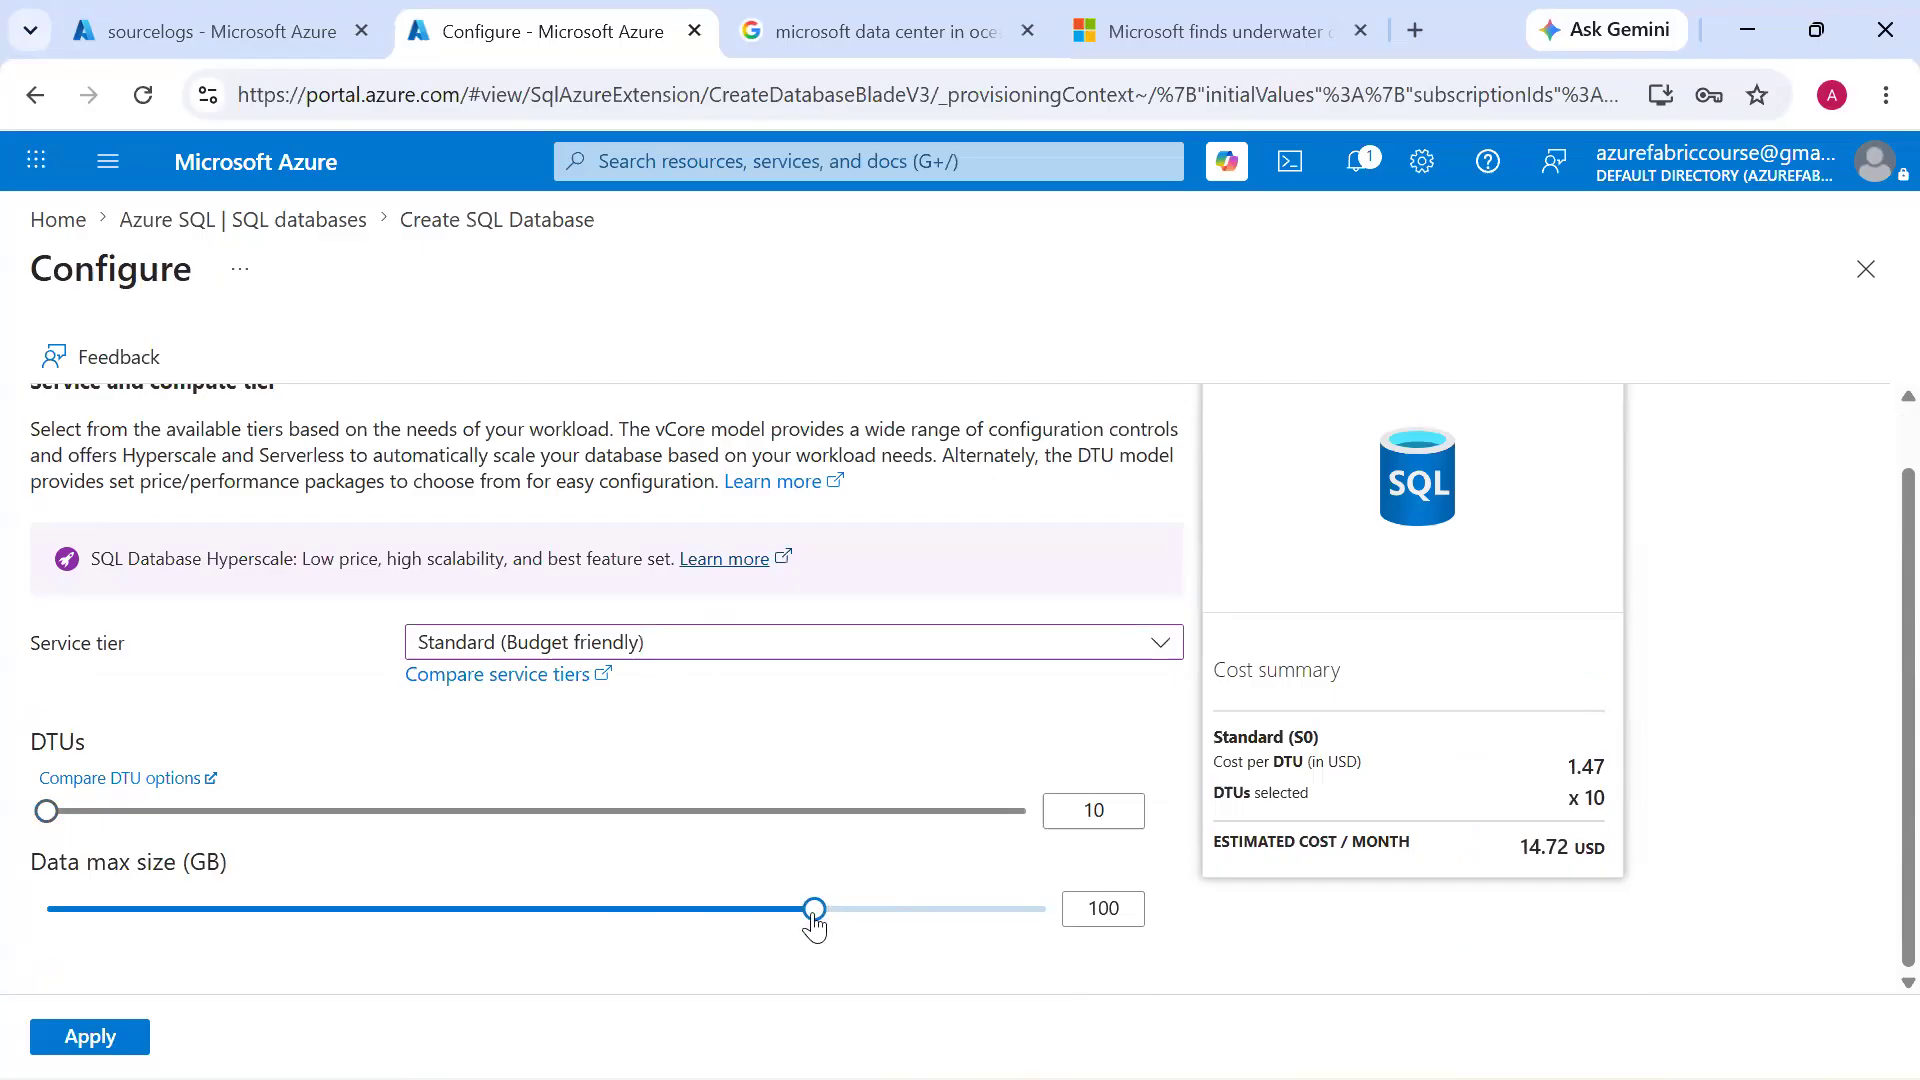
left_click(995, 918)
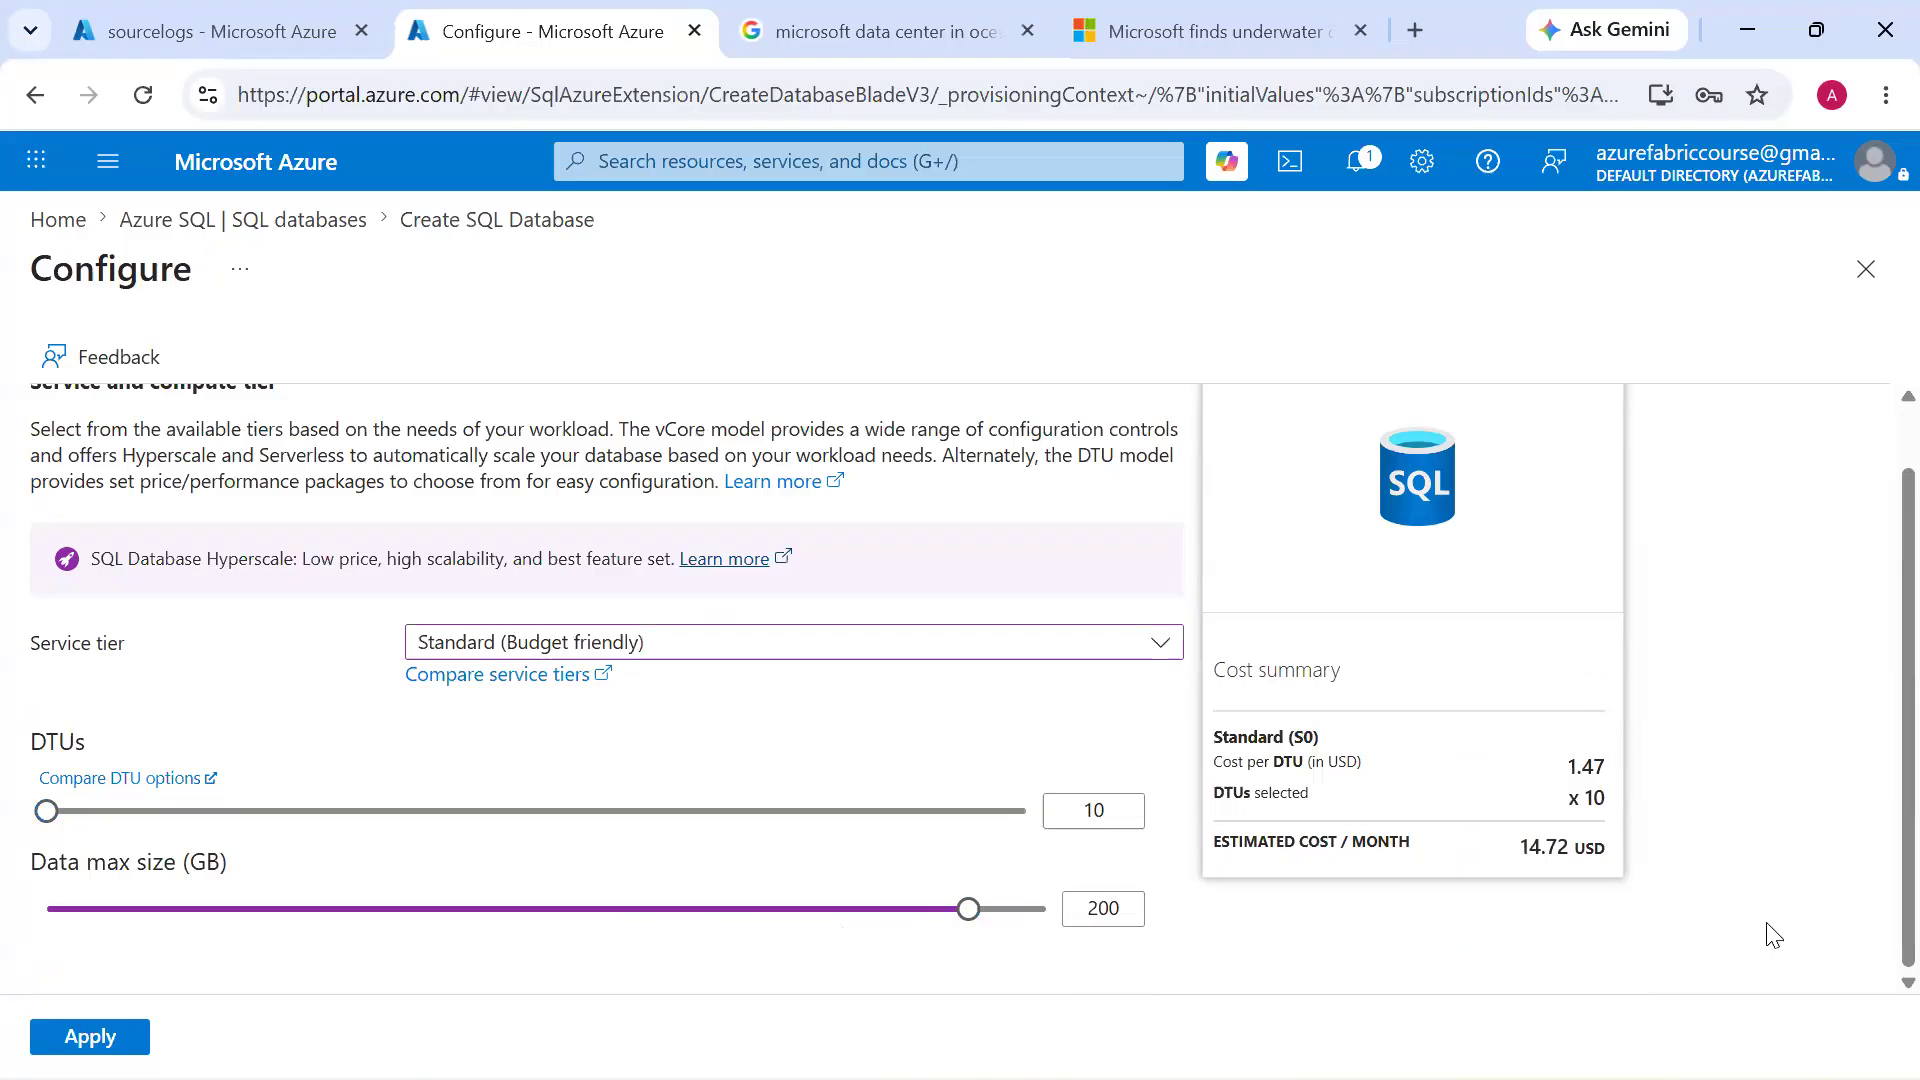
Choose the Premium (Highest availability and performance) service tier, set the data max size to 20 GB and highlight the estimated monthly cost
left_click(968, 652)
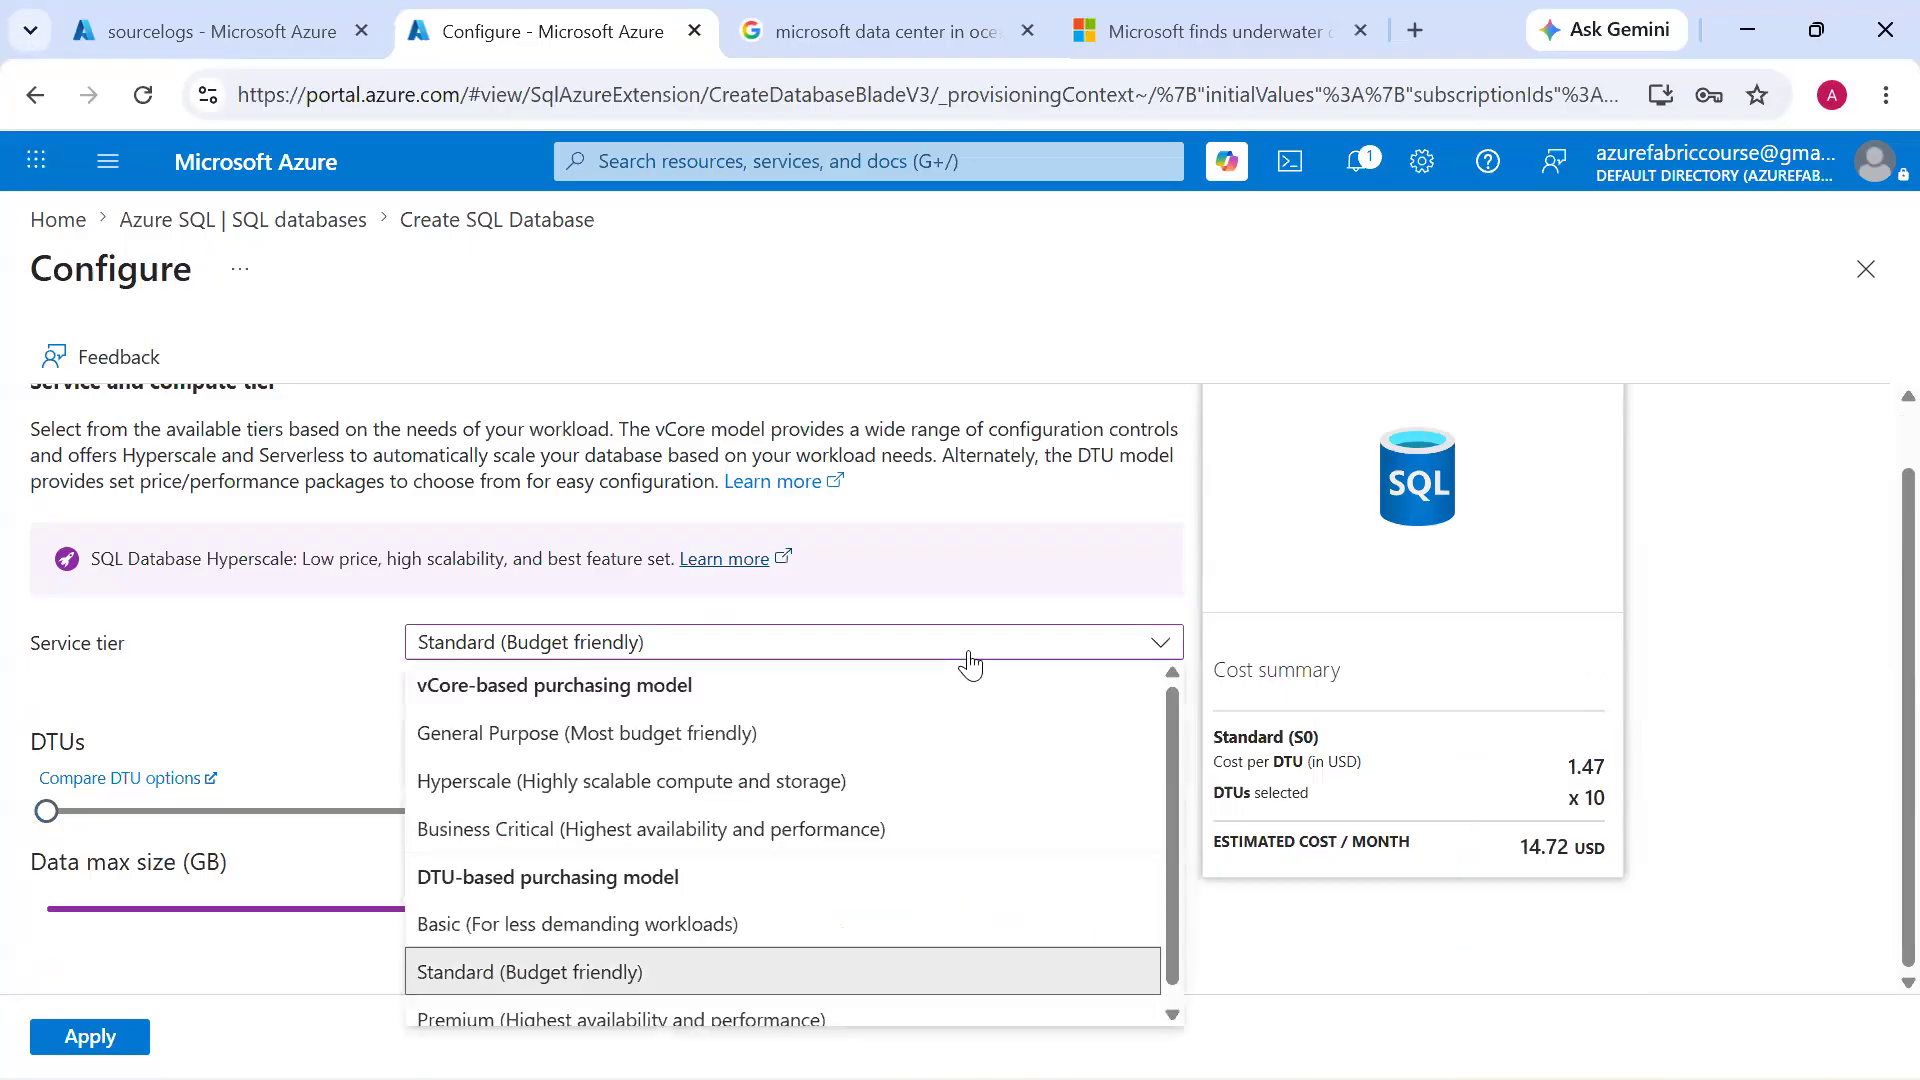
scroll(771, 917, "down", 1)
left_click(722, 1000)
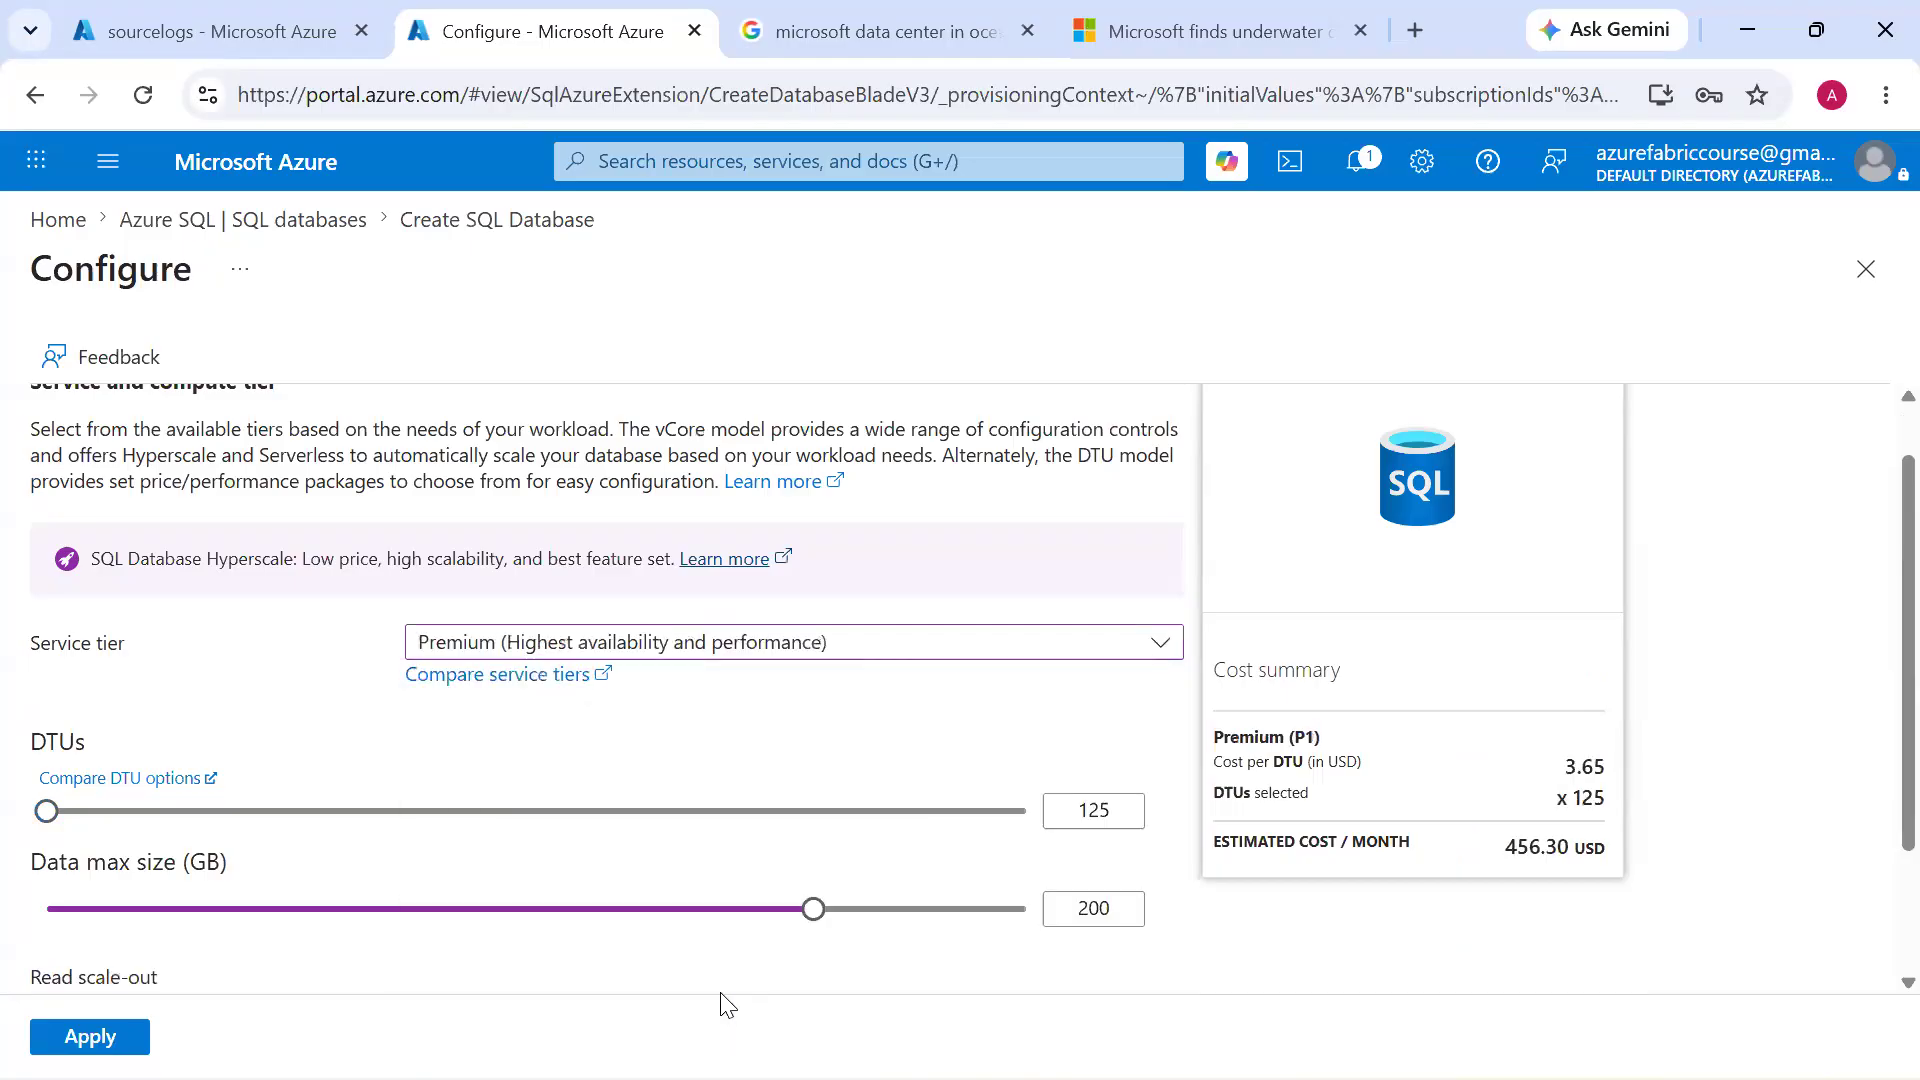
left_click_drag(703, 912, 372, 918)
left_click_drag(1512, 850, 1613, 857)
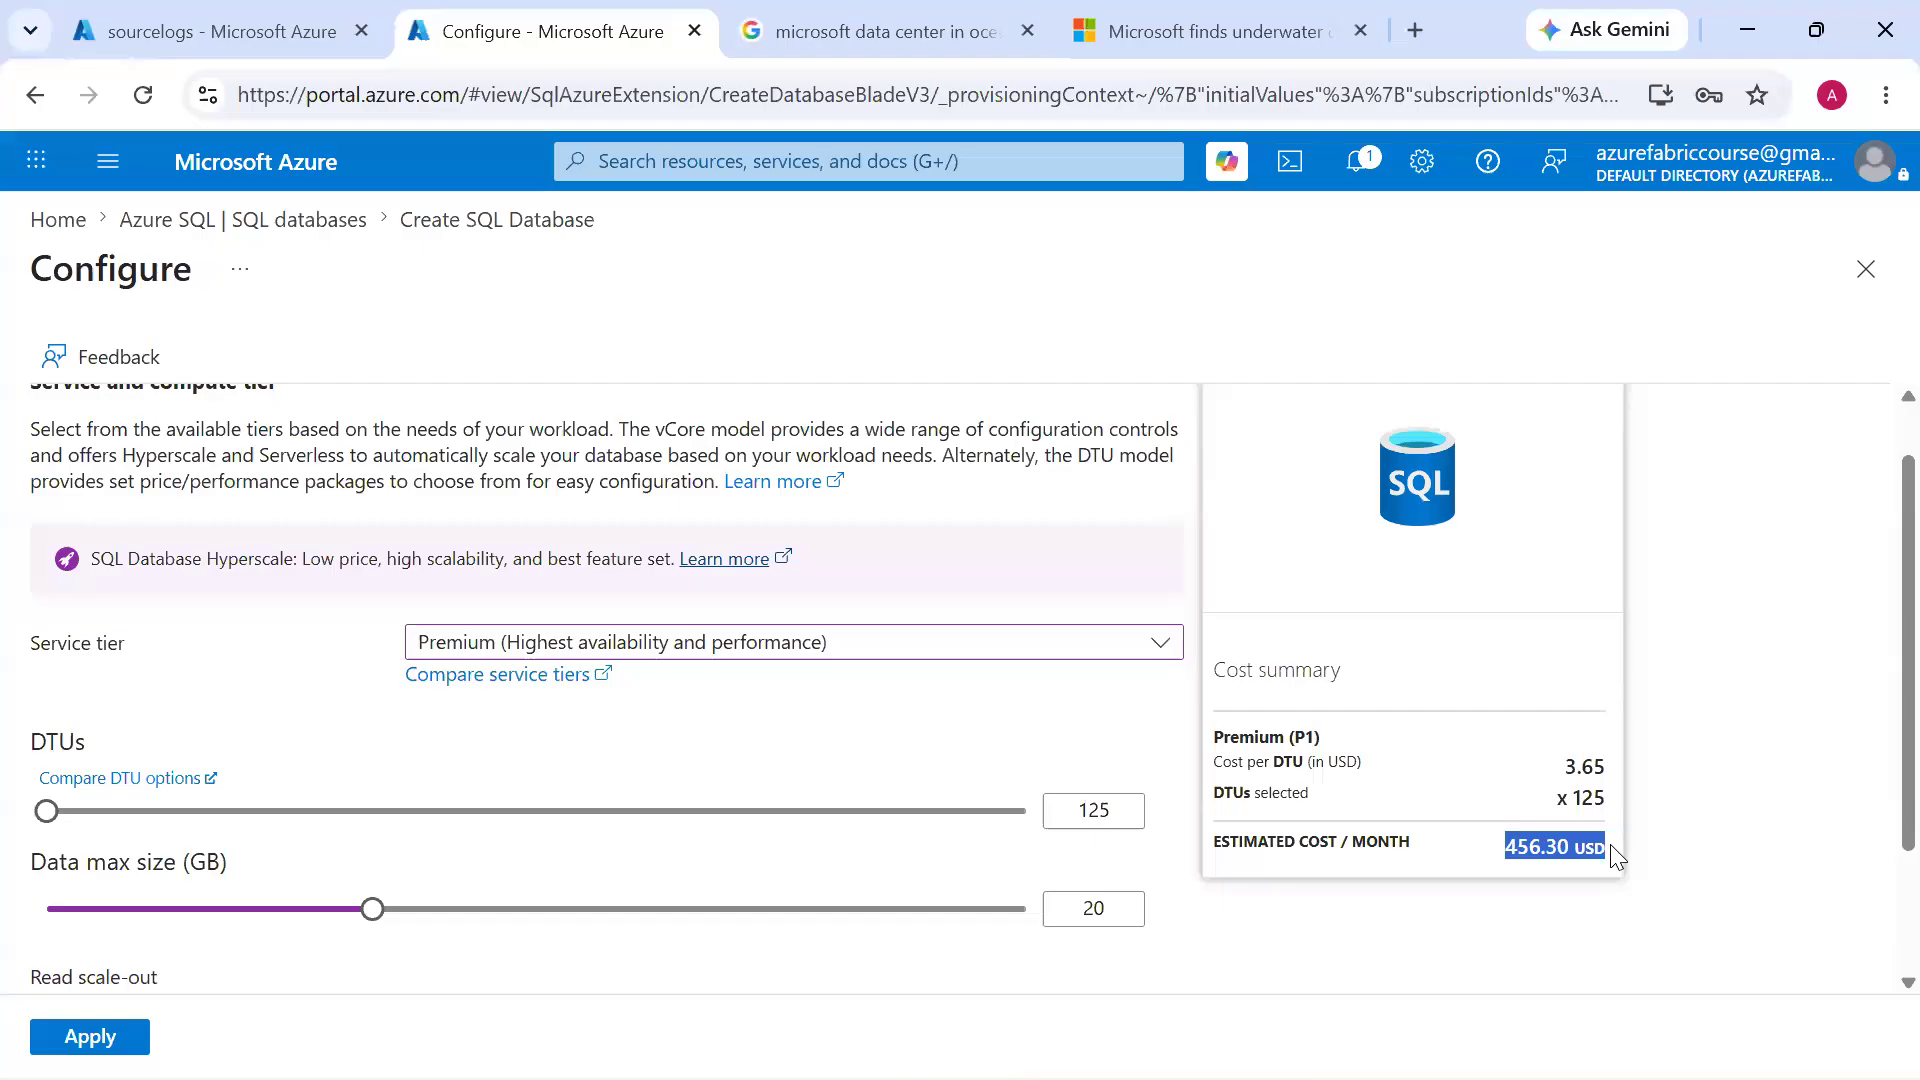
Raise the data max size through 250 and 400 to 500 GB and check the estimated monthly cost
left_click_drag(373, 908, 762, 909)
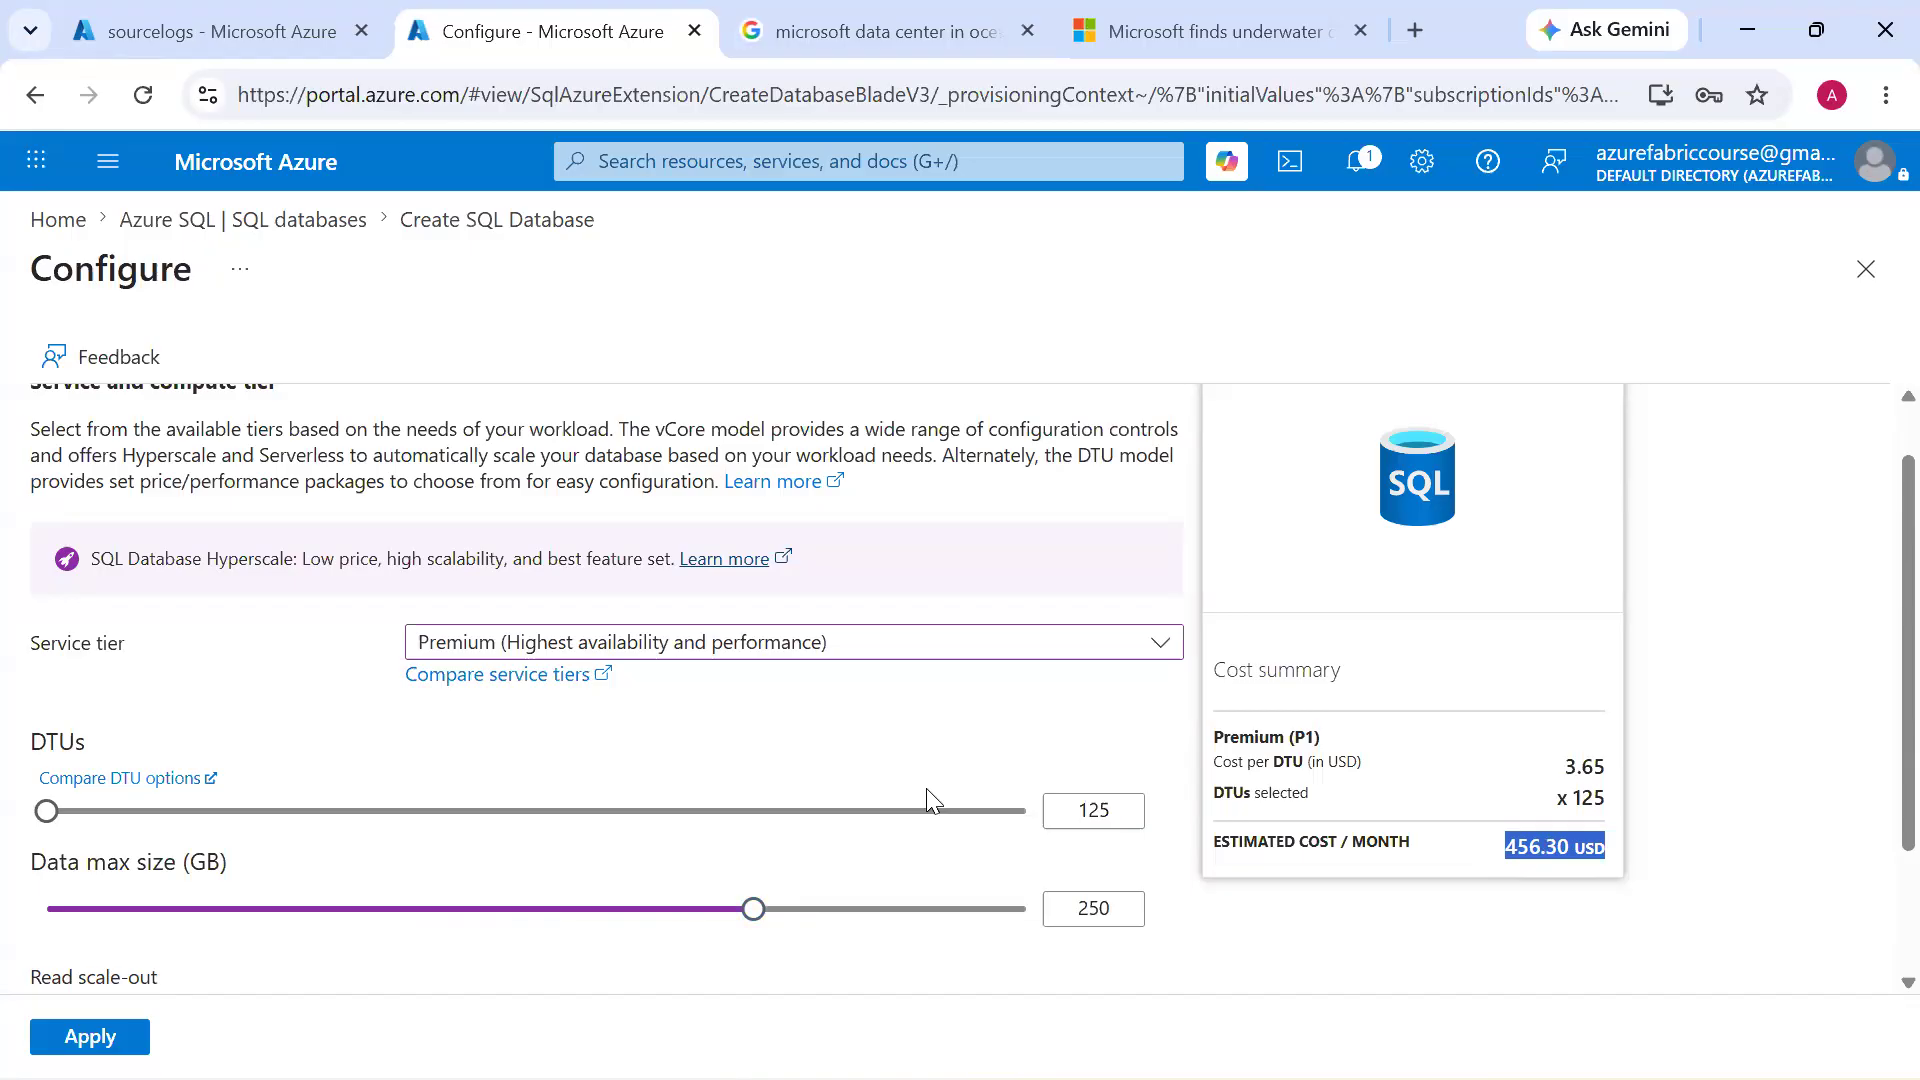
left_click_drag(754, 908, 887, 926)
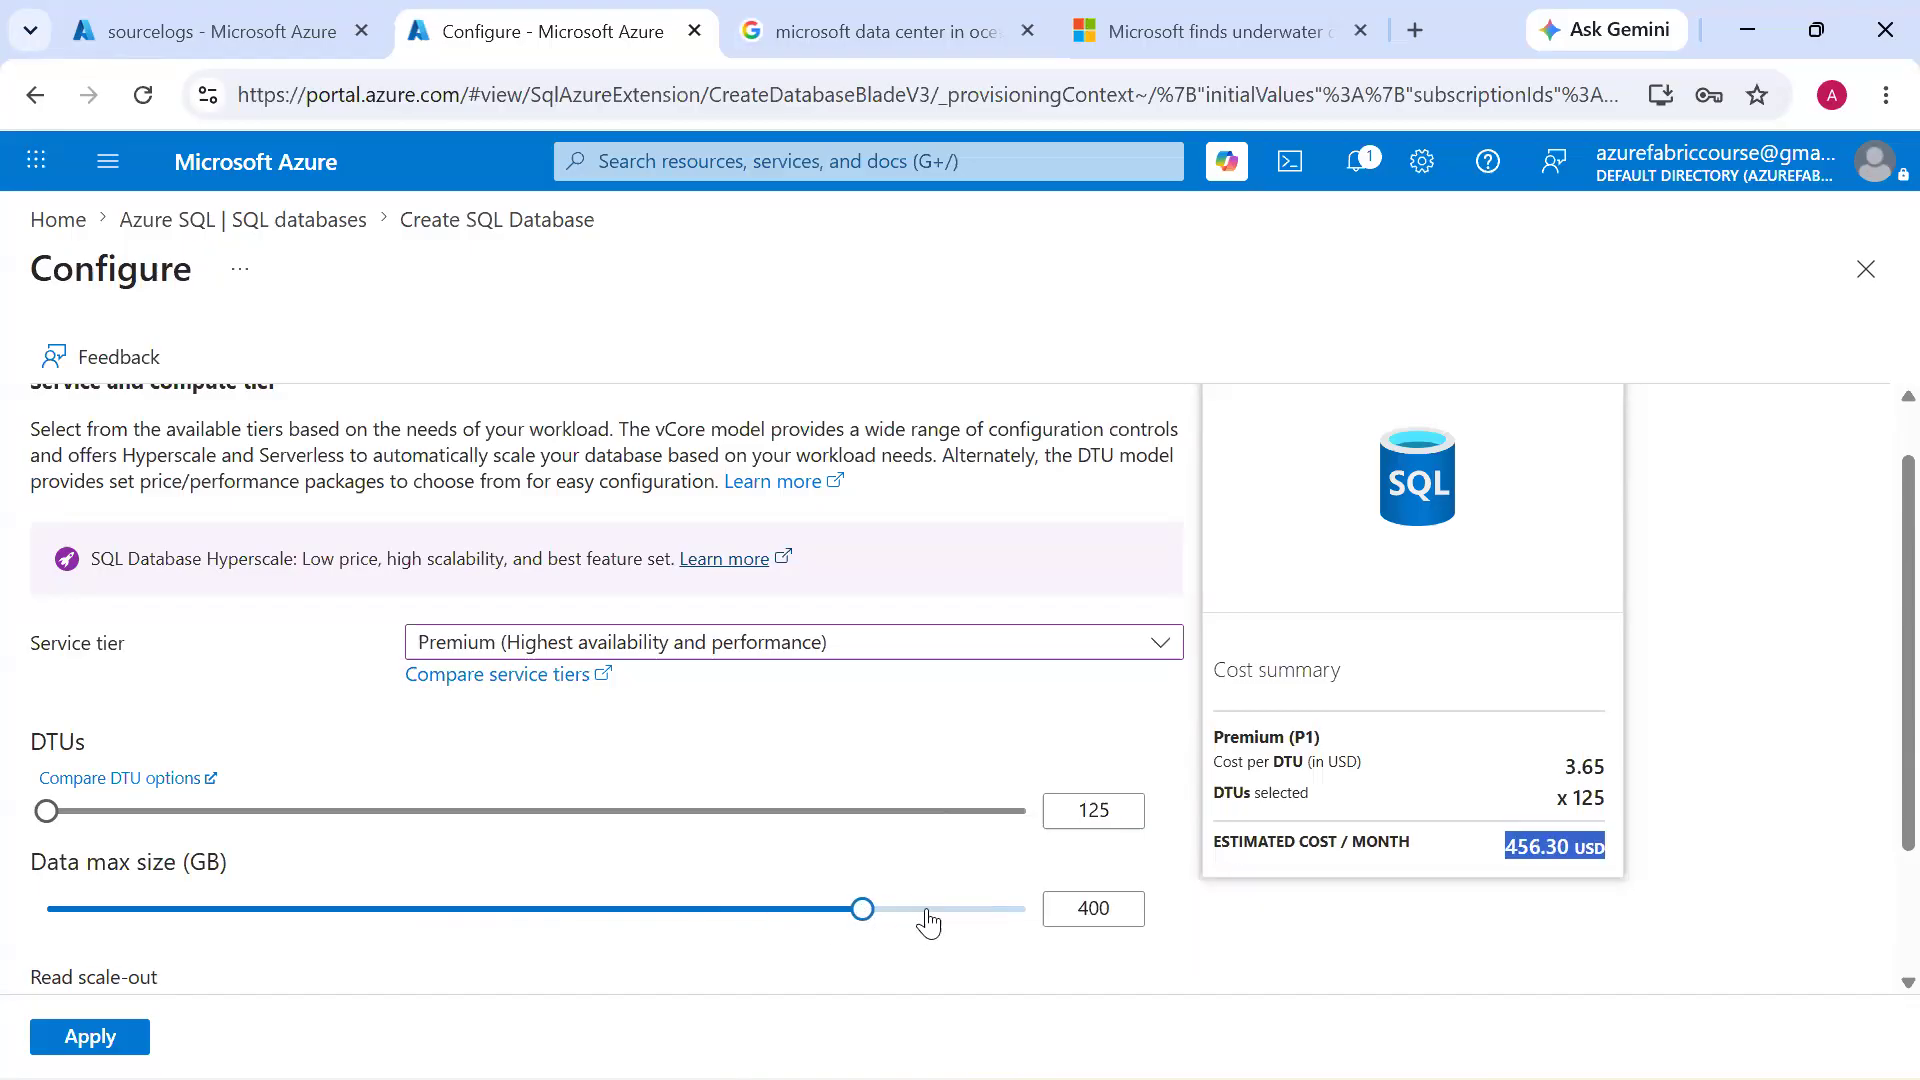
left_click(903, 910)
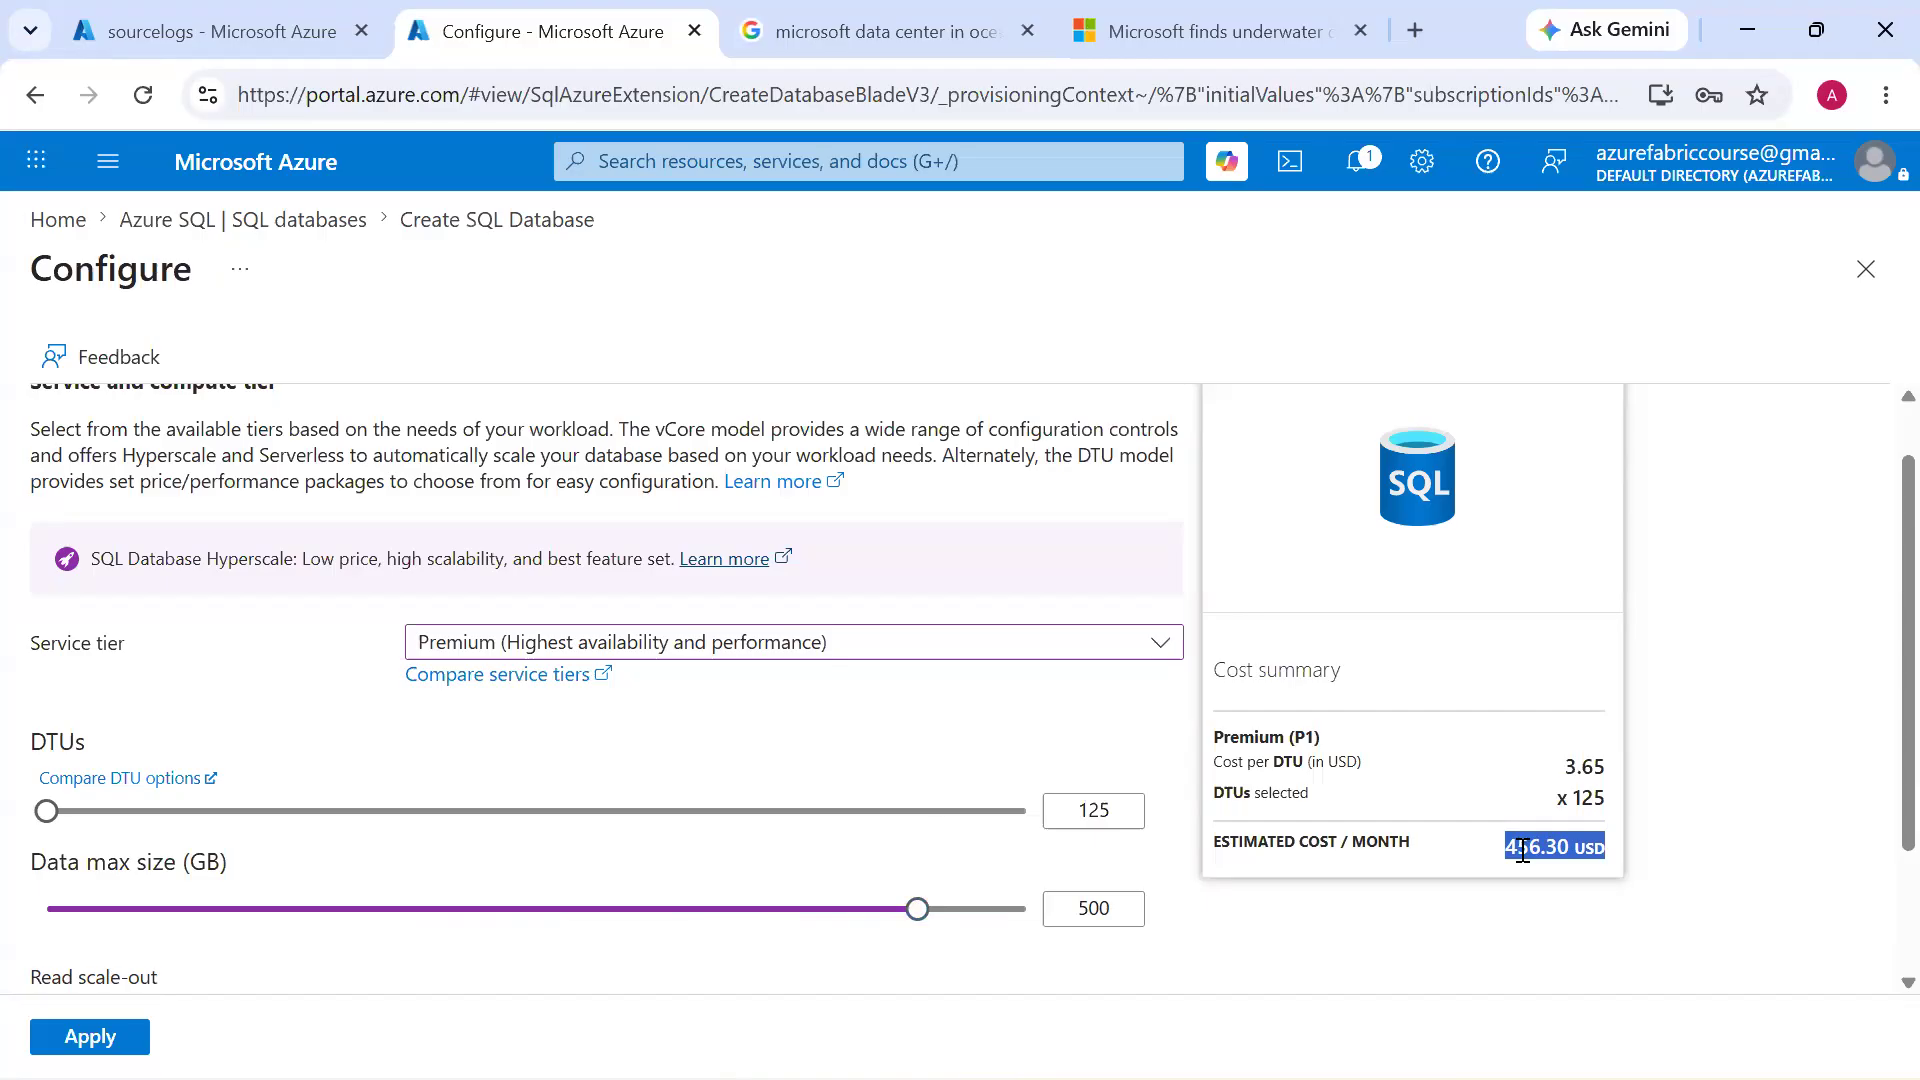
left_click_drag(1521, 851, 1522, 850)
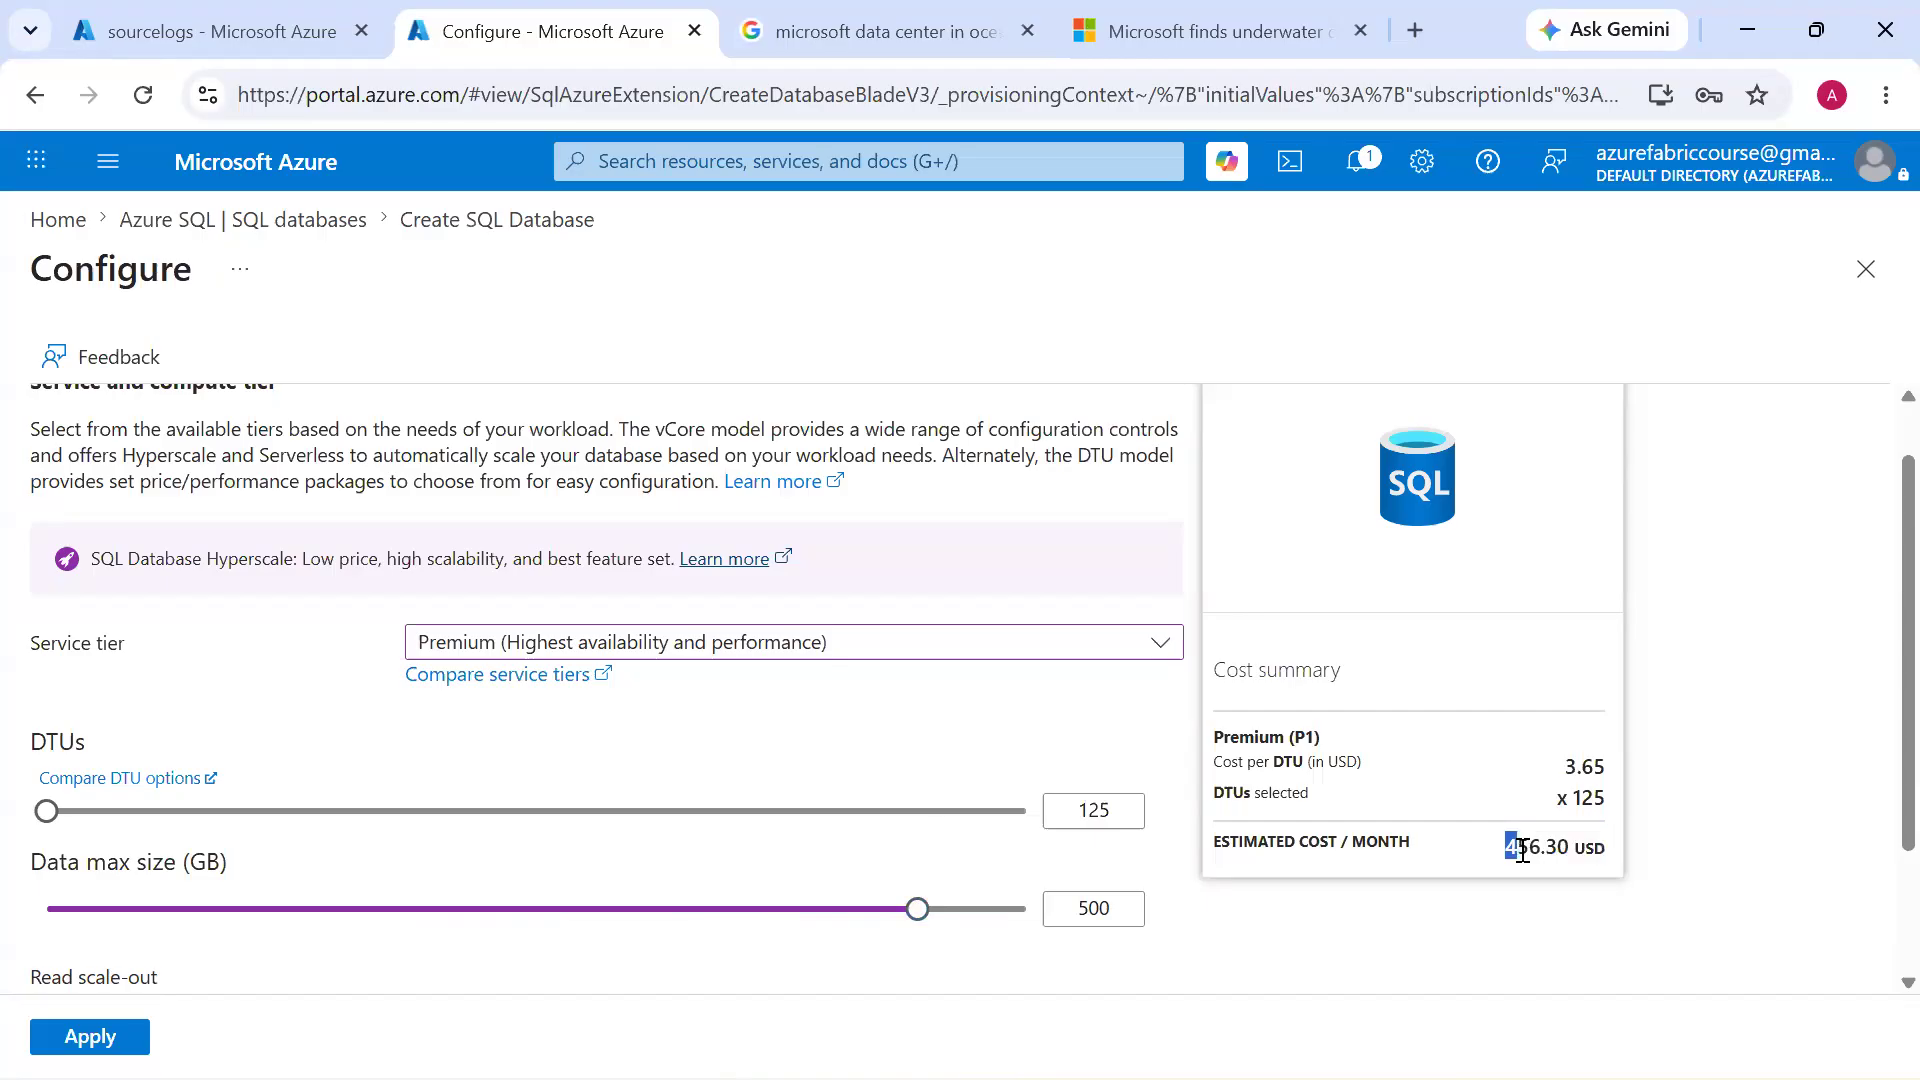
left_click(1520, 848)
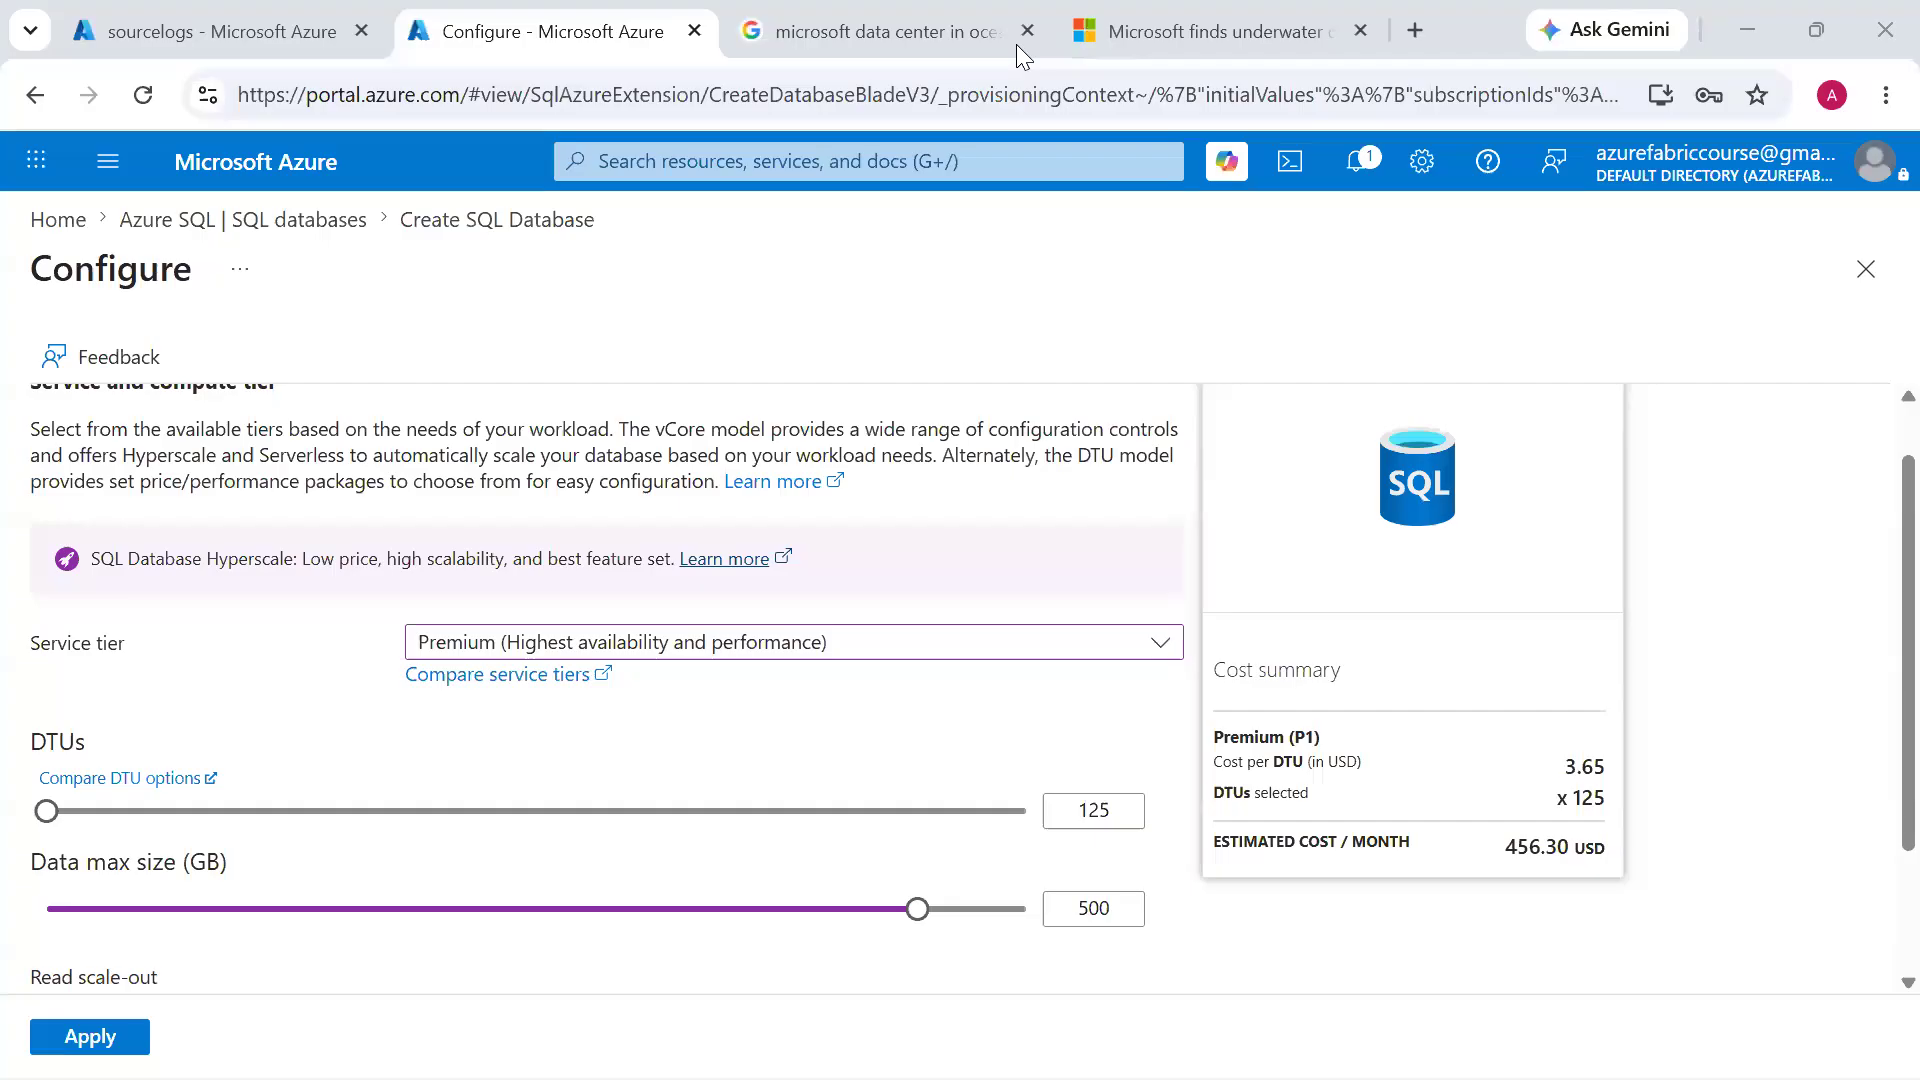
Raise the DTUs to 250 and on to the maximum of 4000, highlighting the estimated monthly cost for comparison
left_click_drag(52, 820, 248, 824)
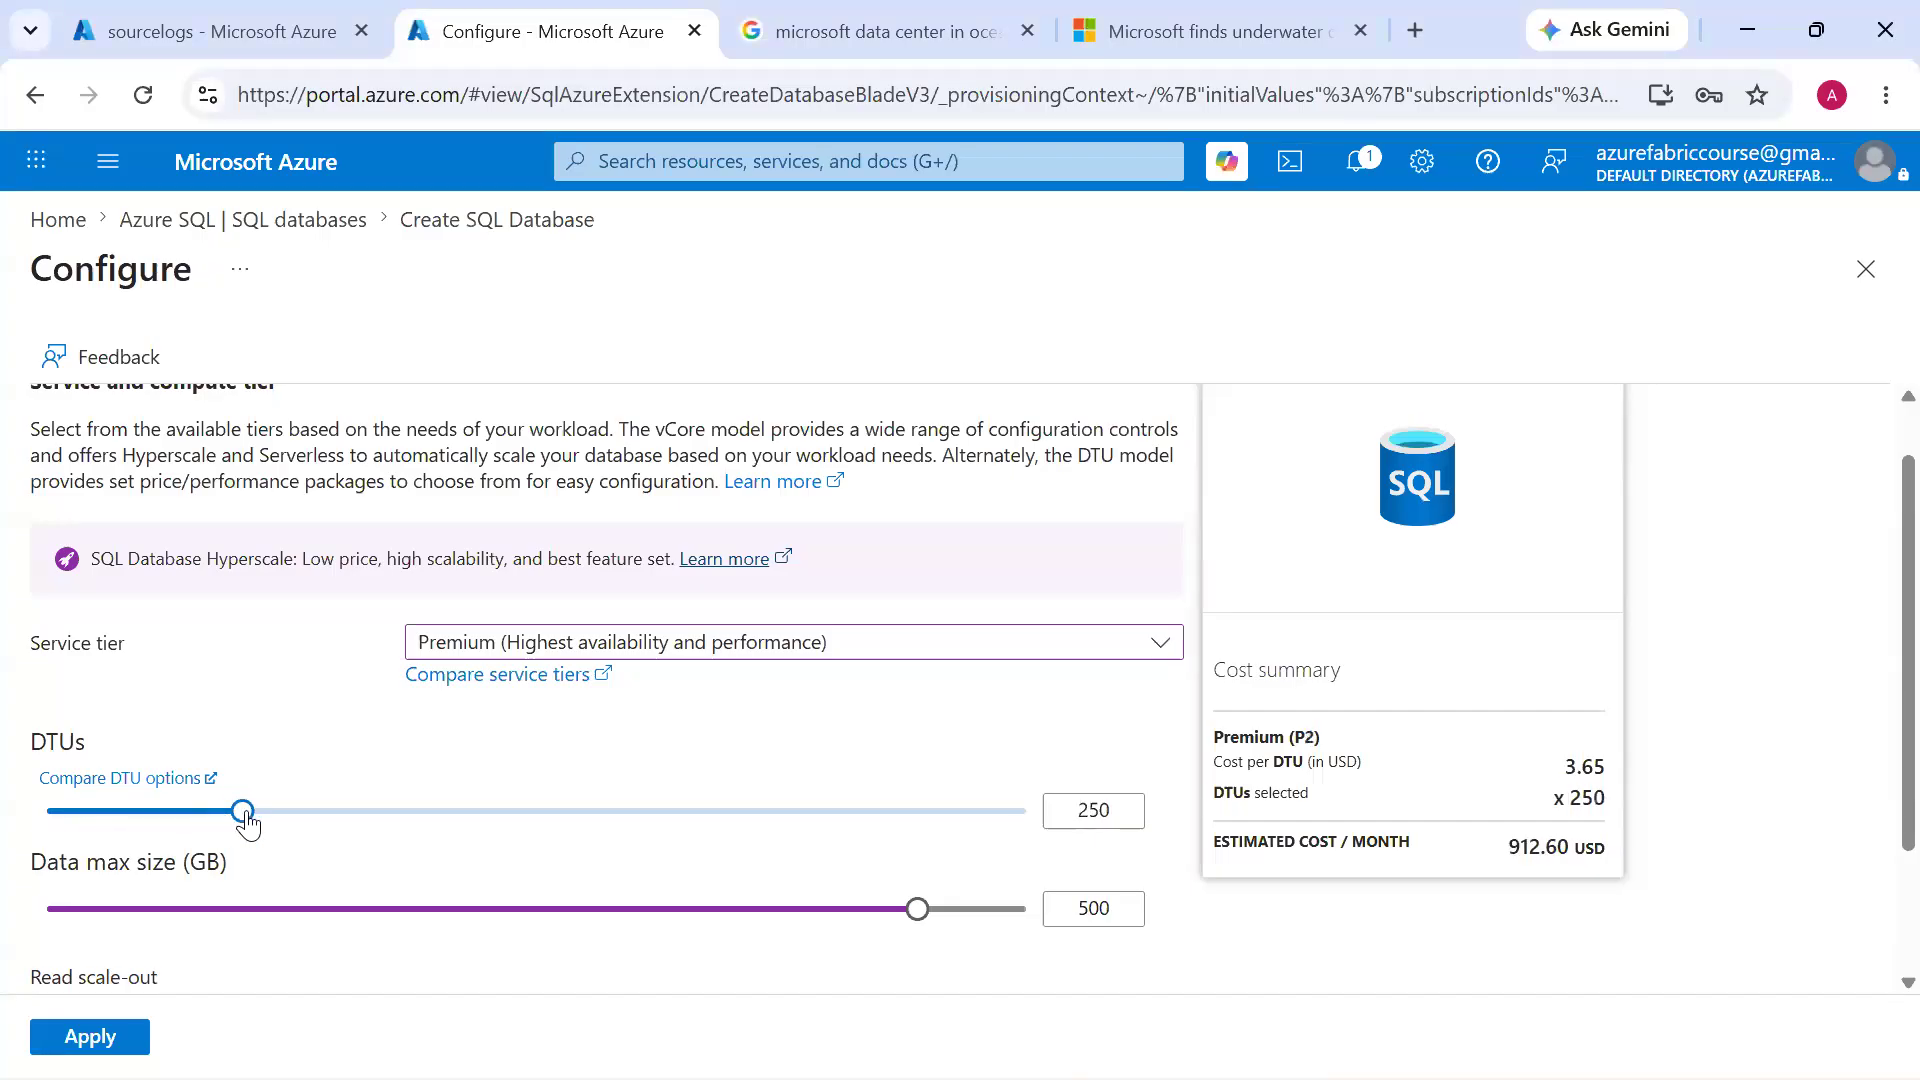
left_click_drag(1507, 848, 1606, 847)
left_click_drag(244, 810, 437, 810)
left_click_drag(620, 814, 1048, 790)
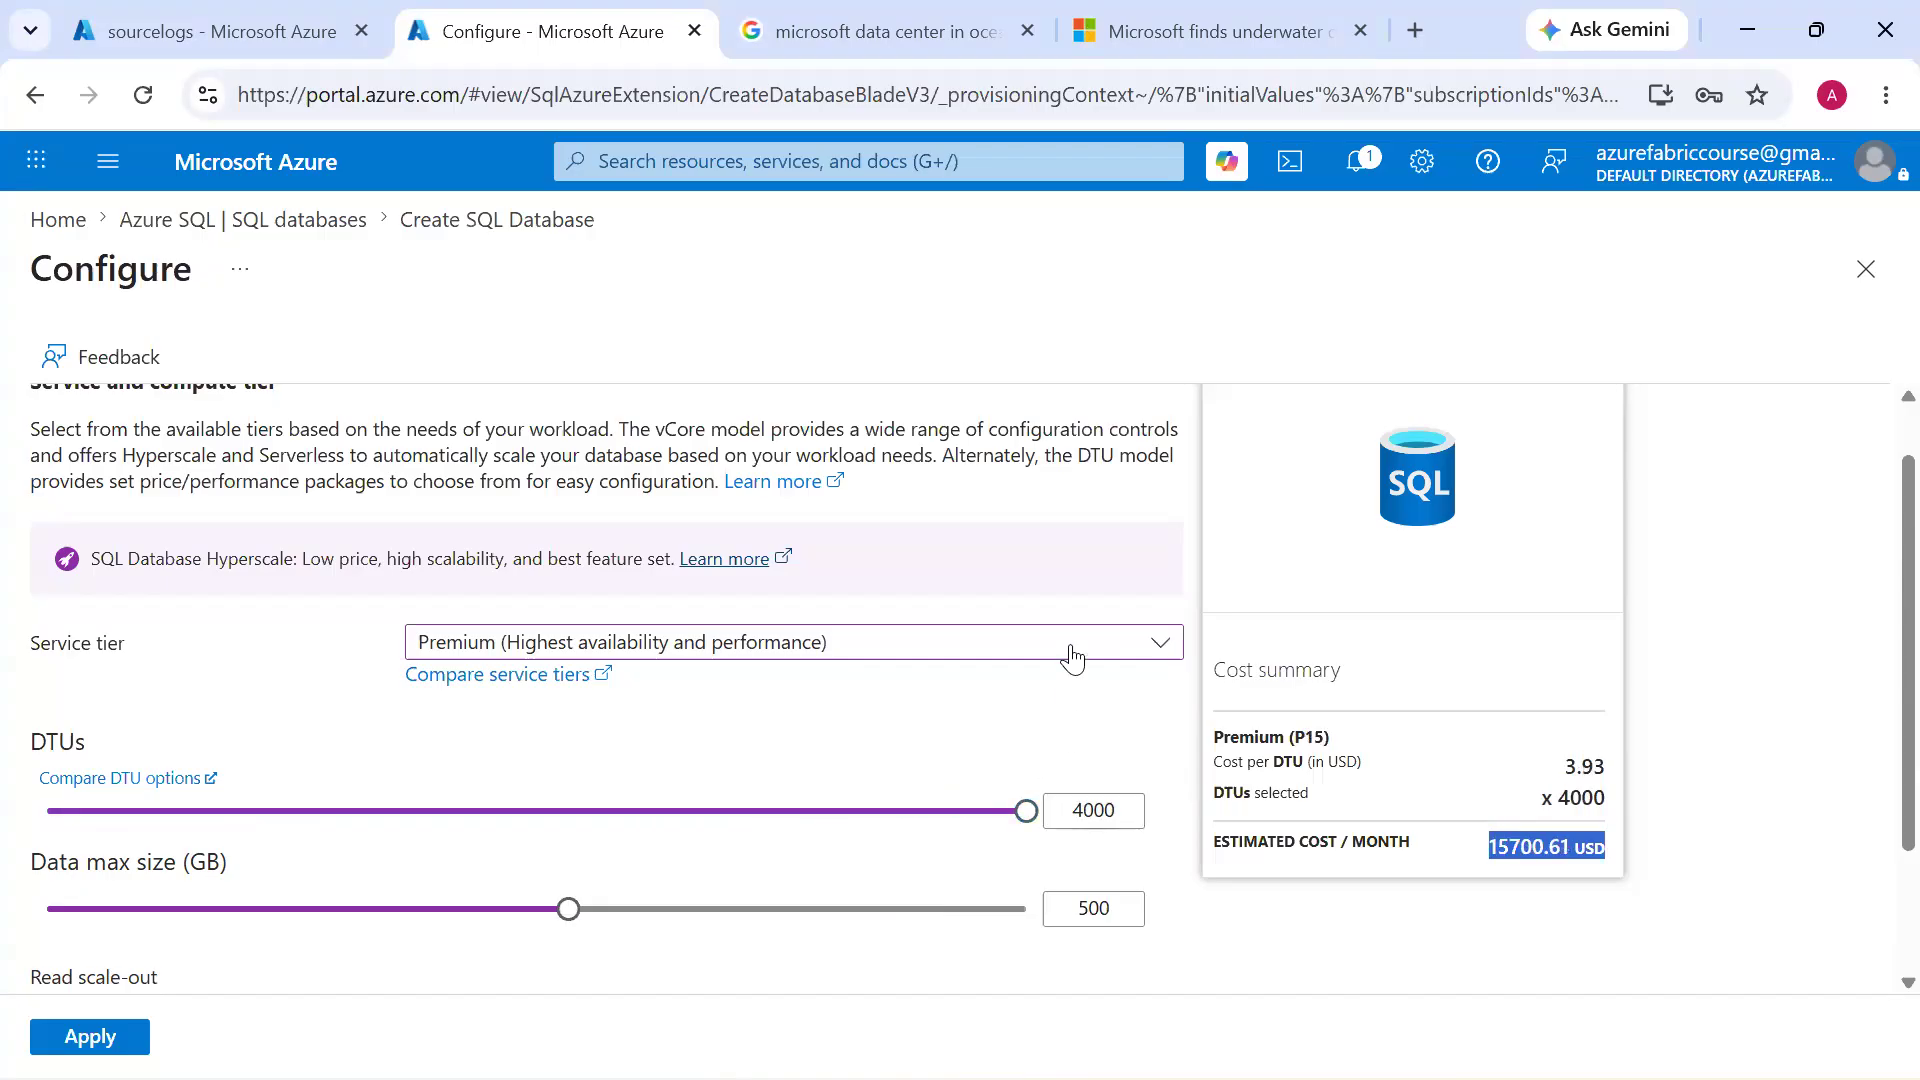
Choose the Standard (Budget friendly) service tier for cost comparison and highlight the DTUs heading
left_click(1072, 660)
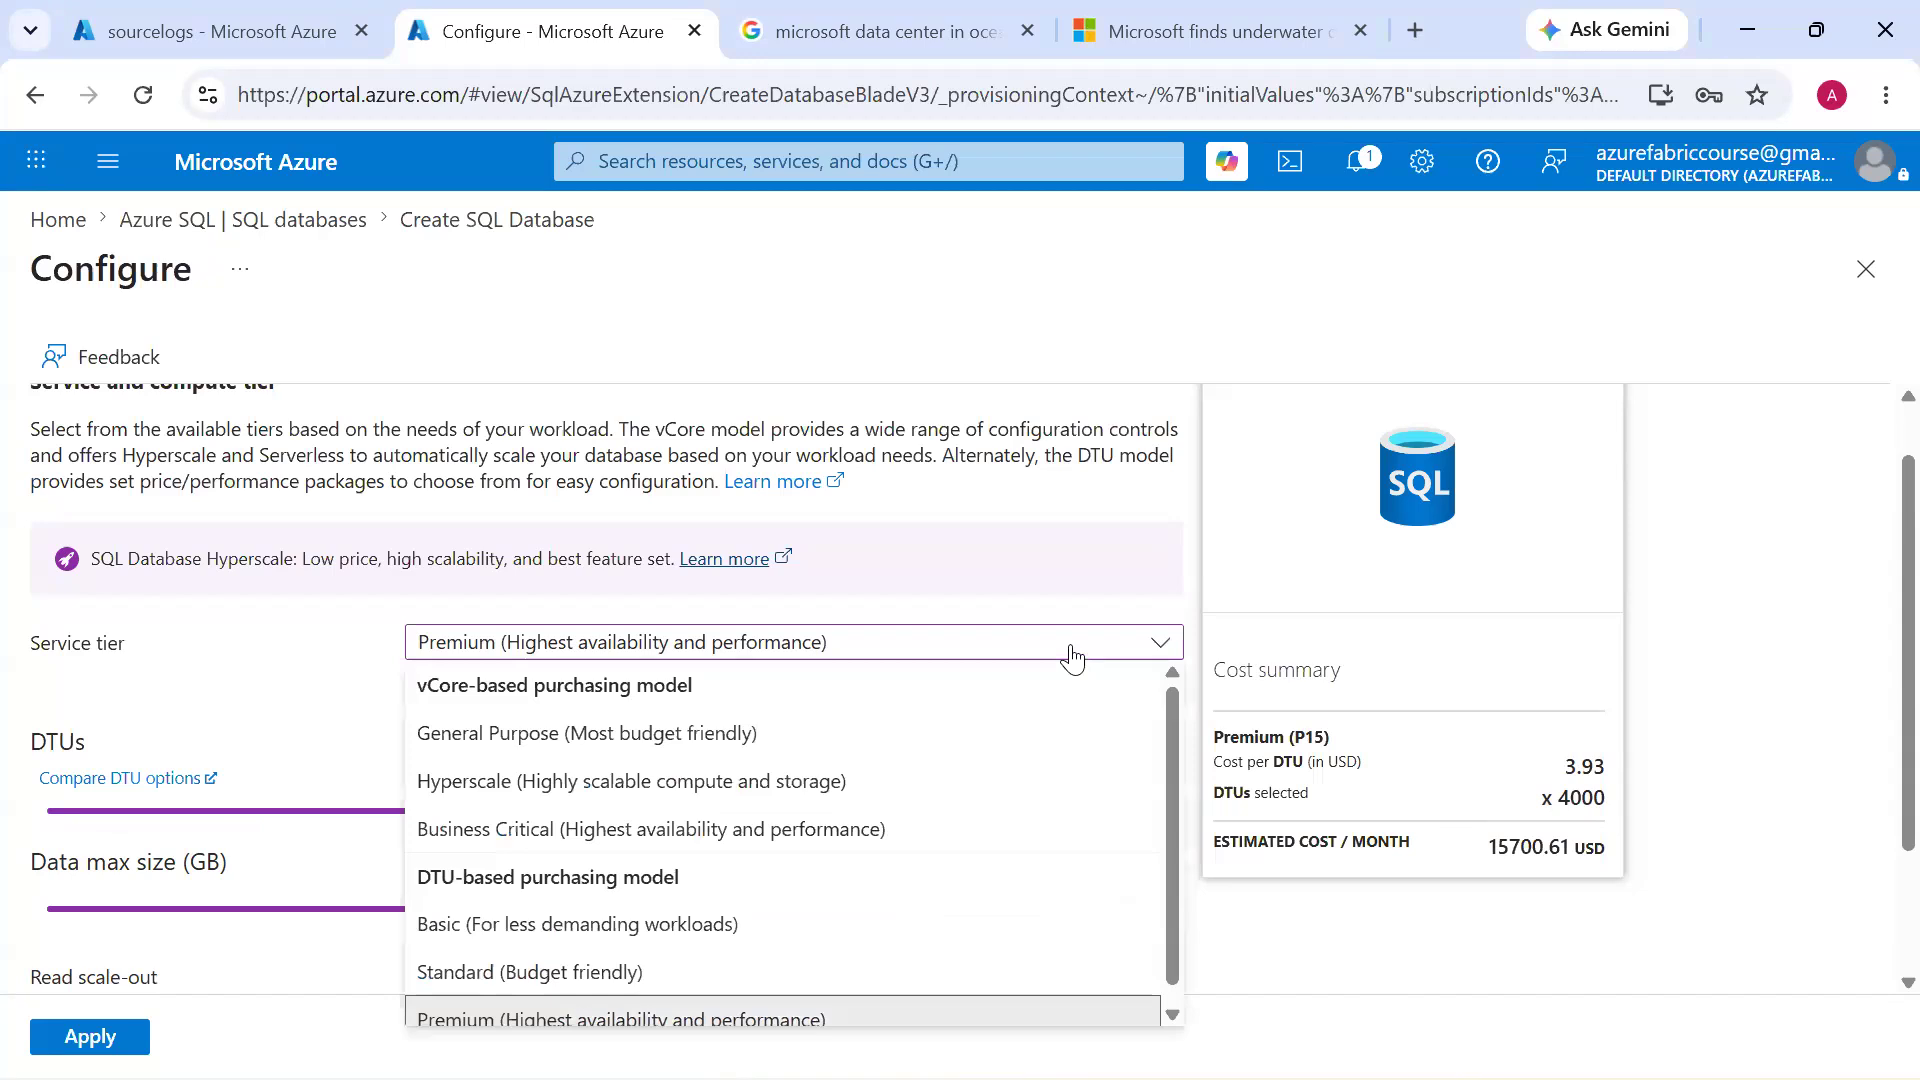
left_click(988, 969)
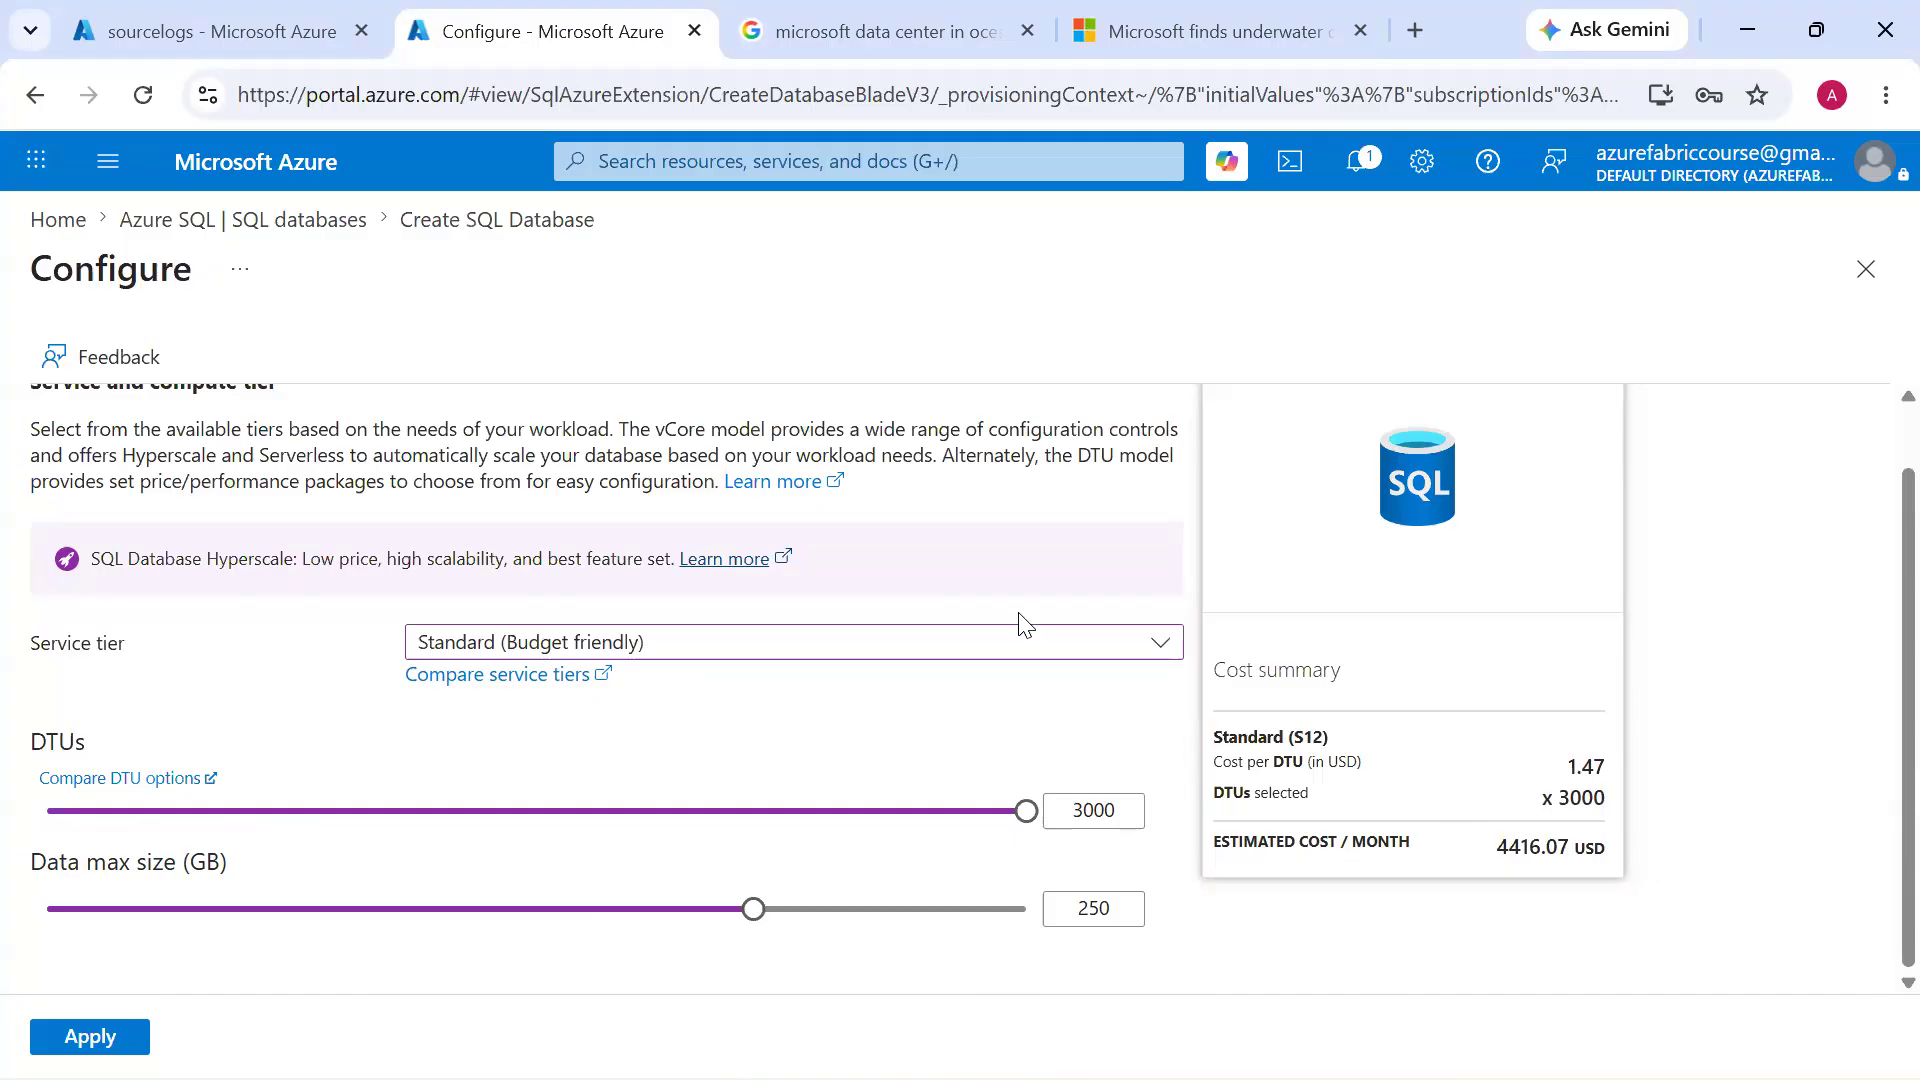
double_click(73, 741)
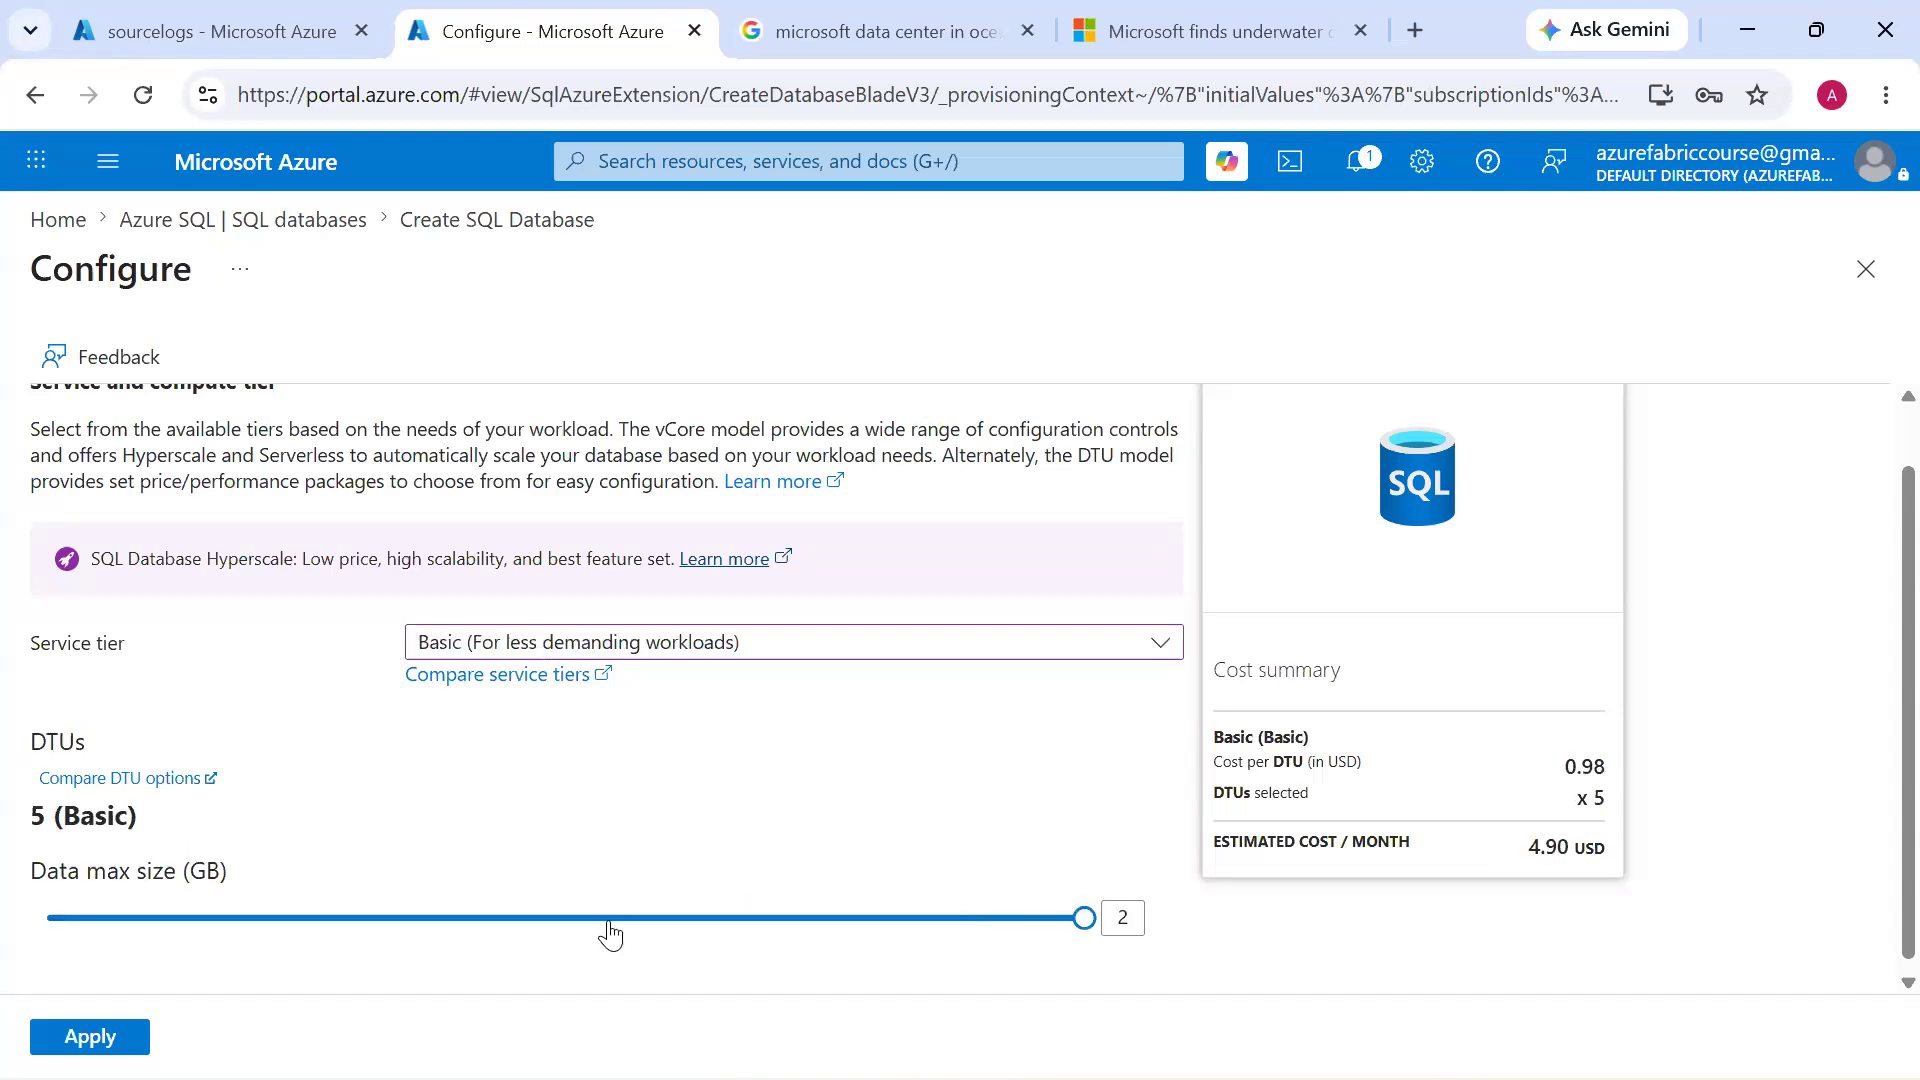
Choose the Basic (For less demanding workloads) service tier with a 1 GB data max size, highlight the estimated monthly cost and apply the configuration
left_click(609, 921)
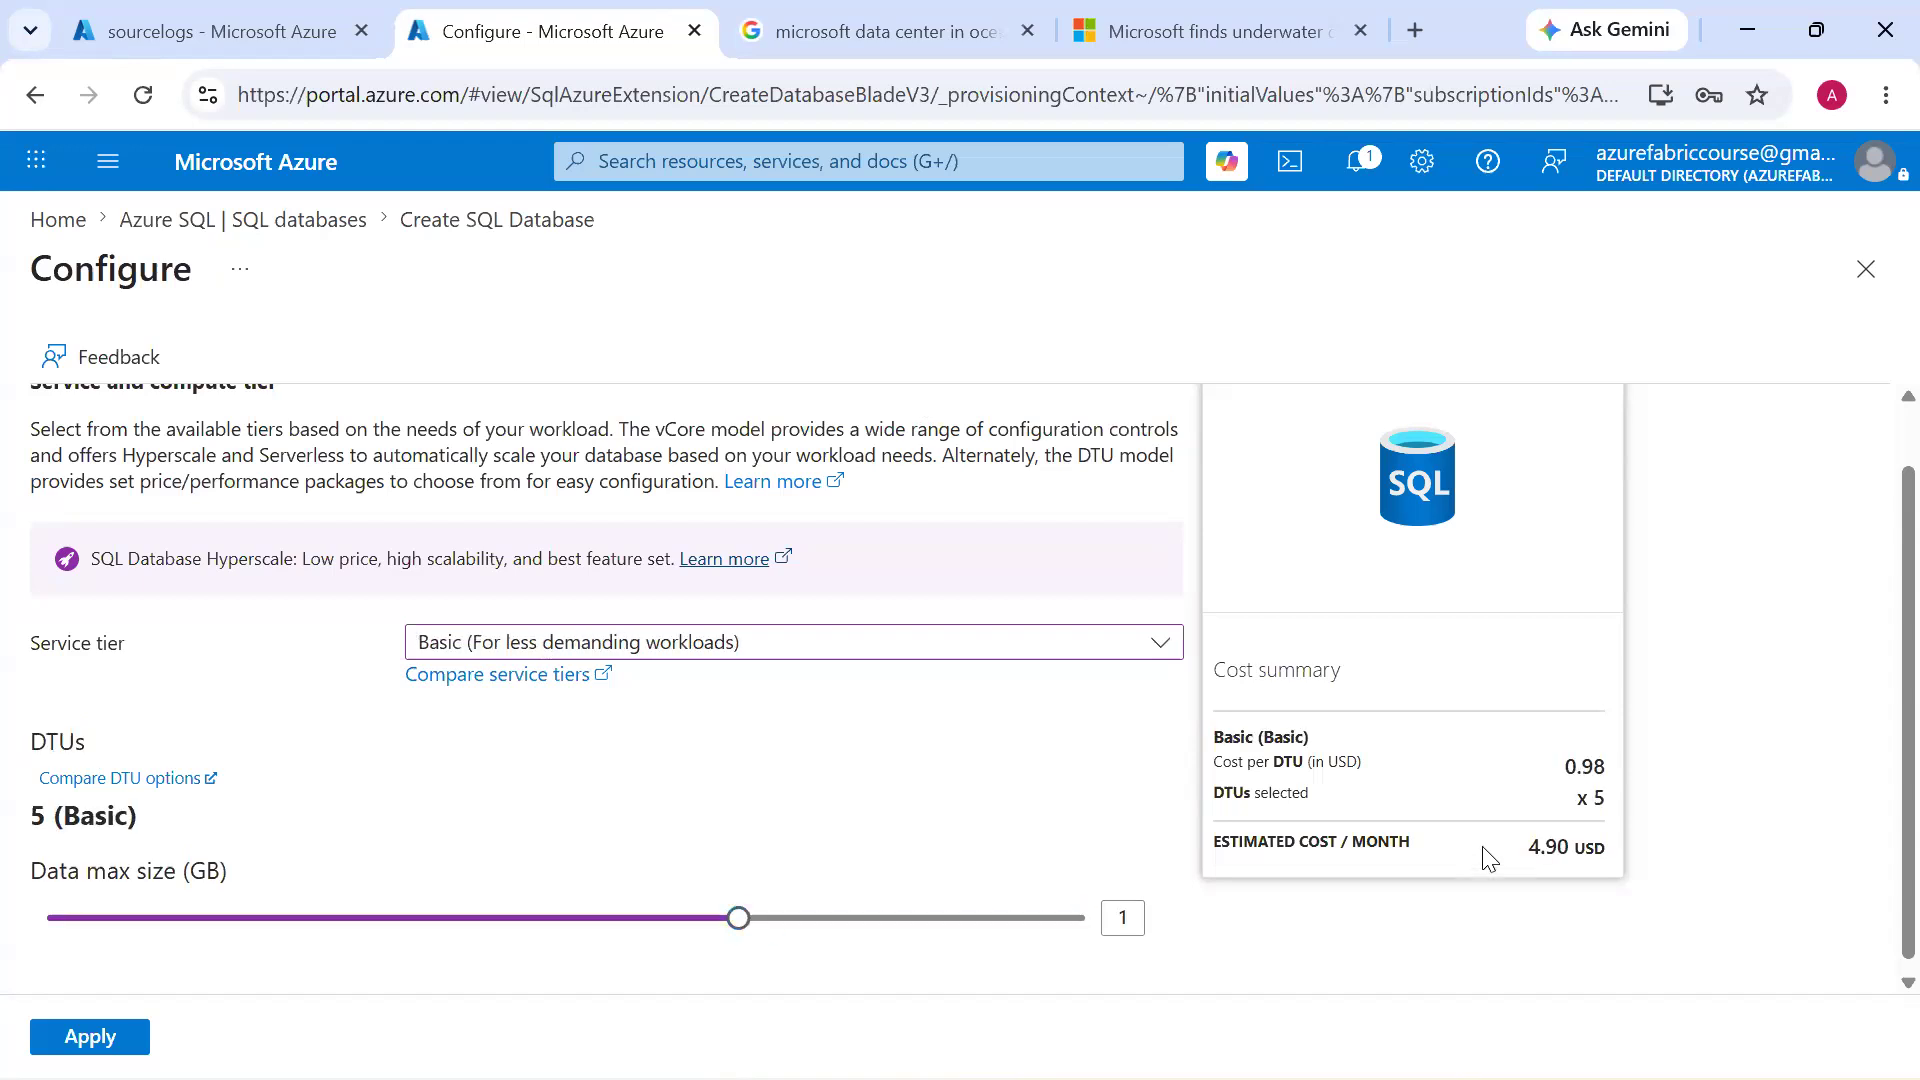
left_click_drag(1526, 850, 1571, 845)
scroll(1527, 892, "up", 1)
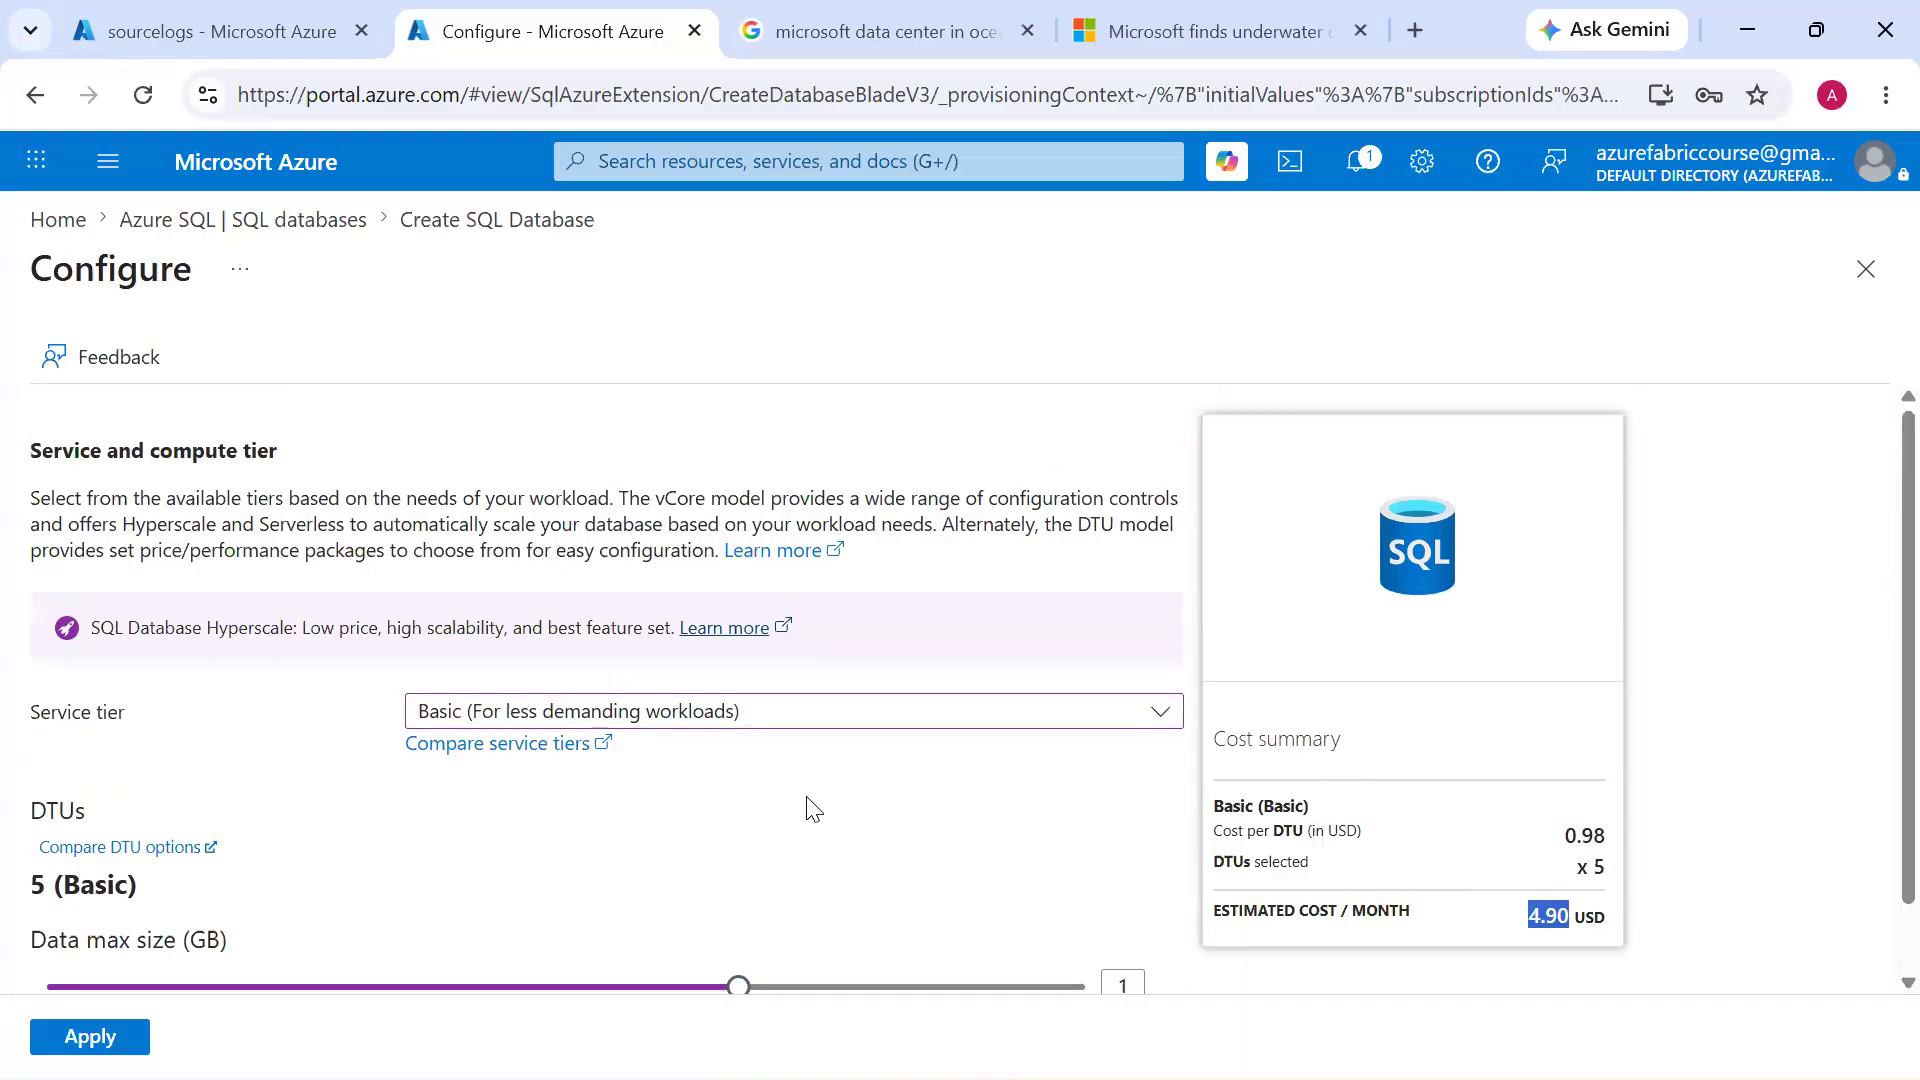
scroll(808, 827, "down", 1)
left_click(1375, 866)
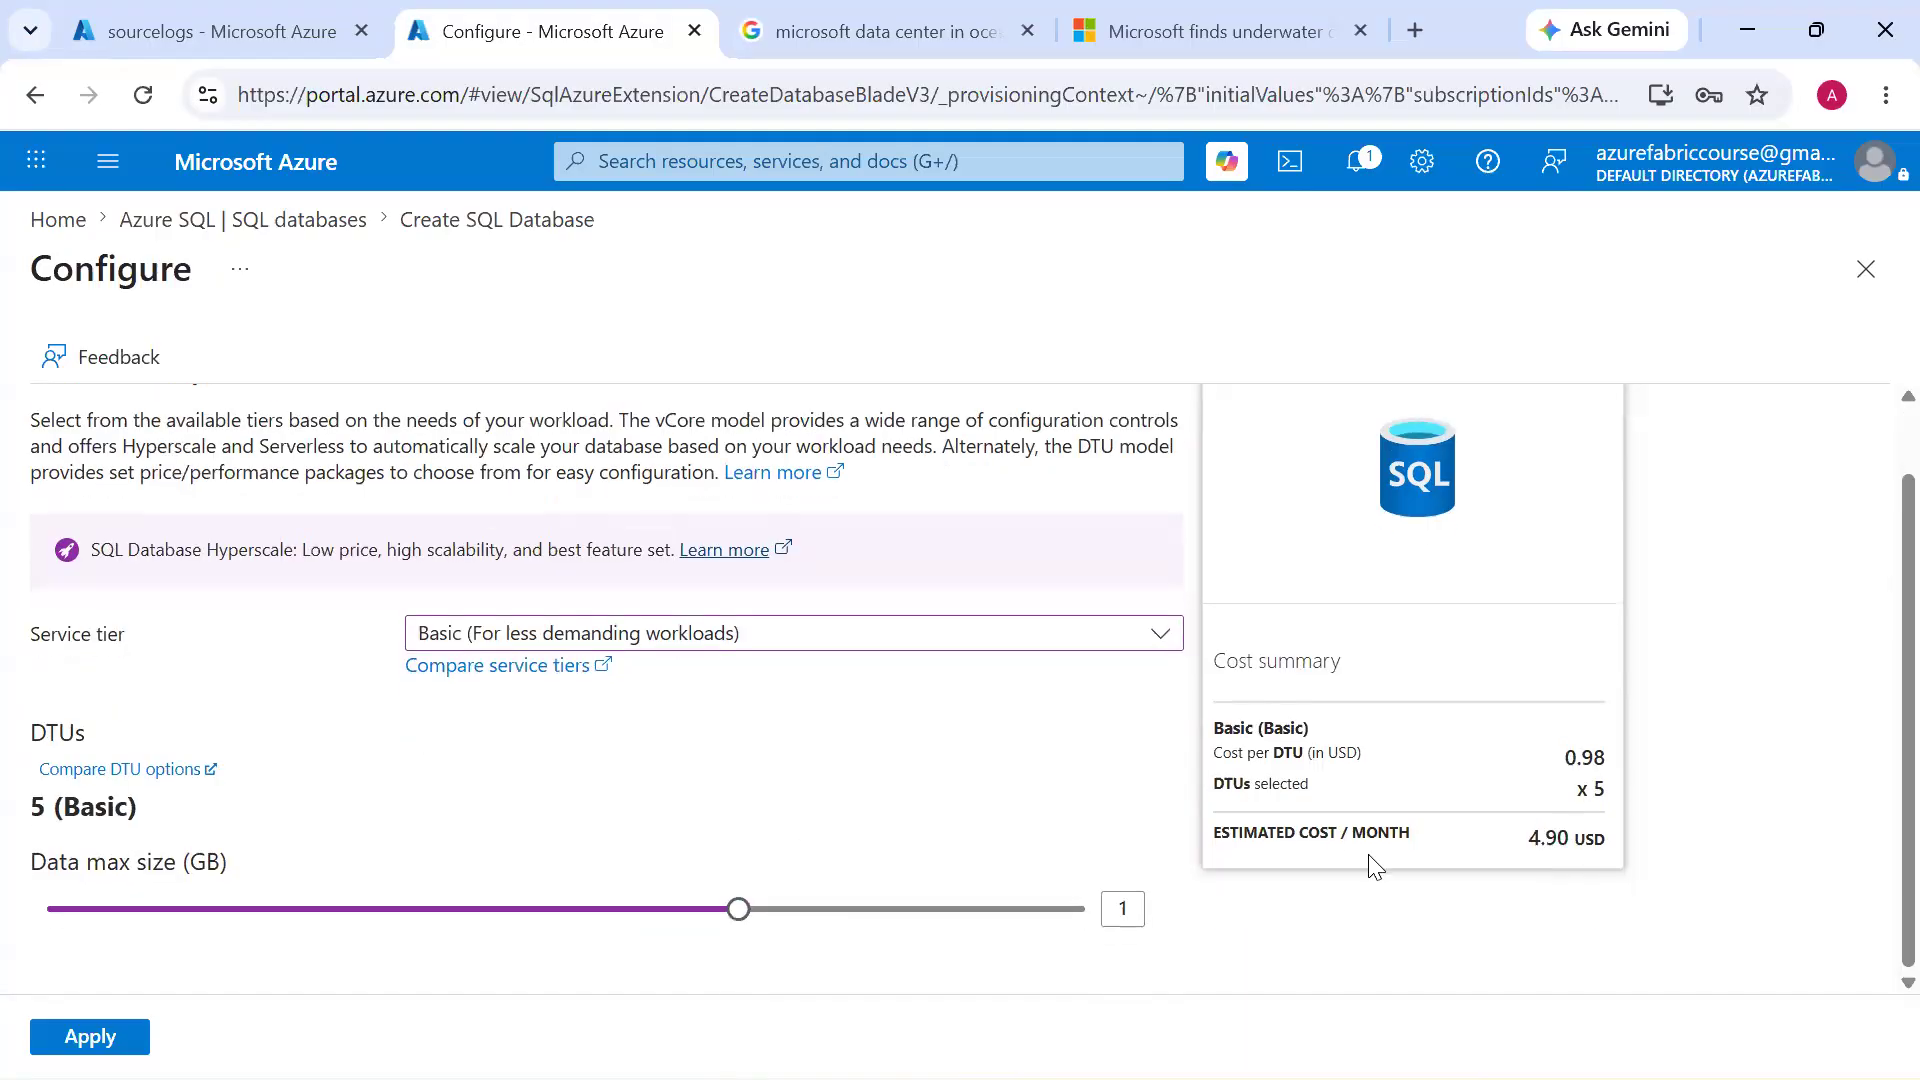
left_click_drag(1214, 836, 1339, 836)
left_click(98, 1032)
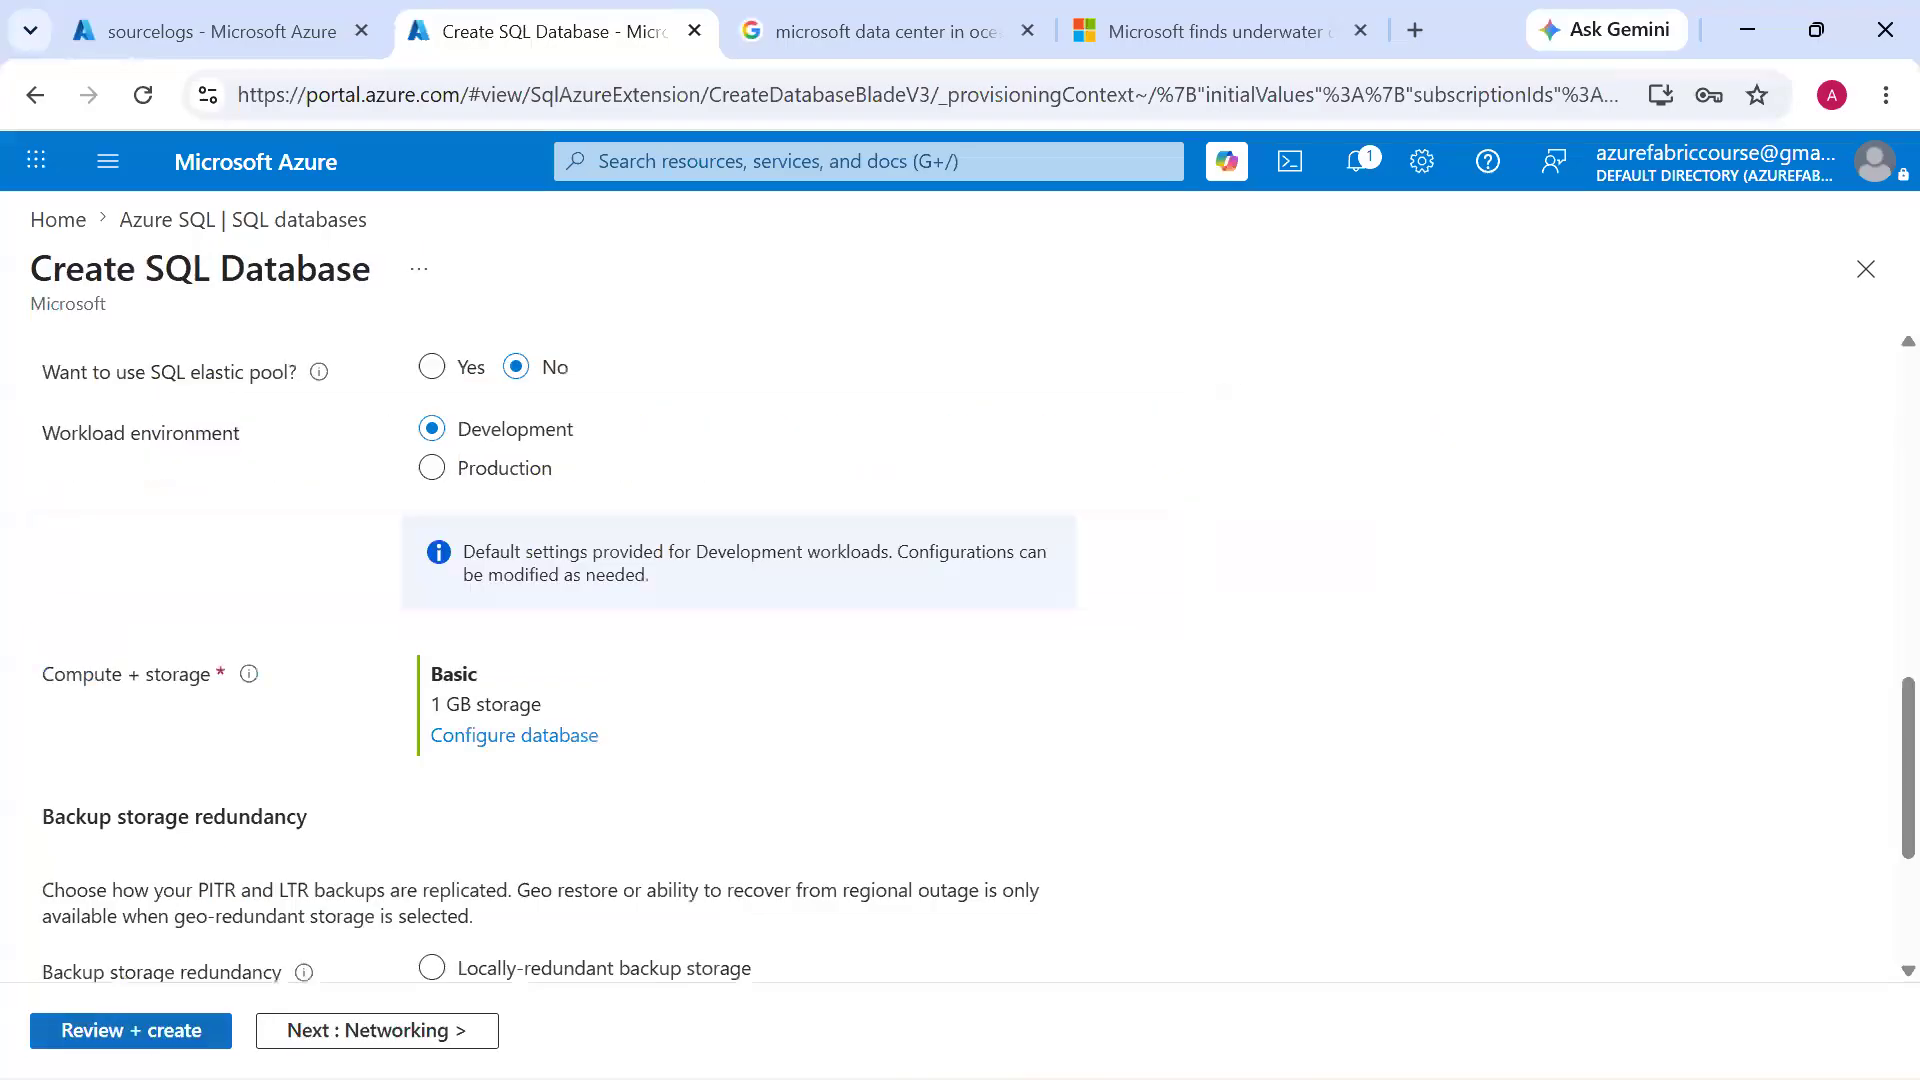
Select locally-redundant backup storage, then review the SQL database settings and submit its creation
scroll(237, 888, "down", 3)
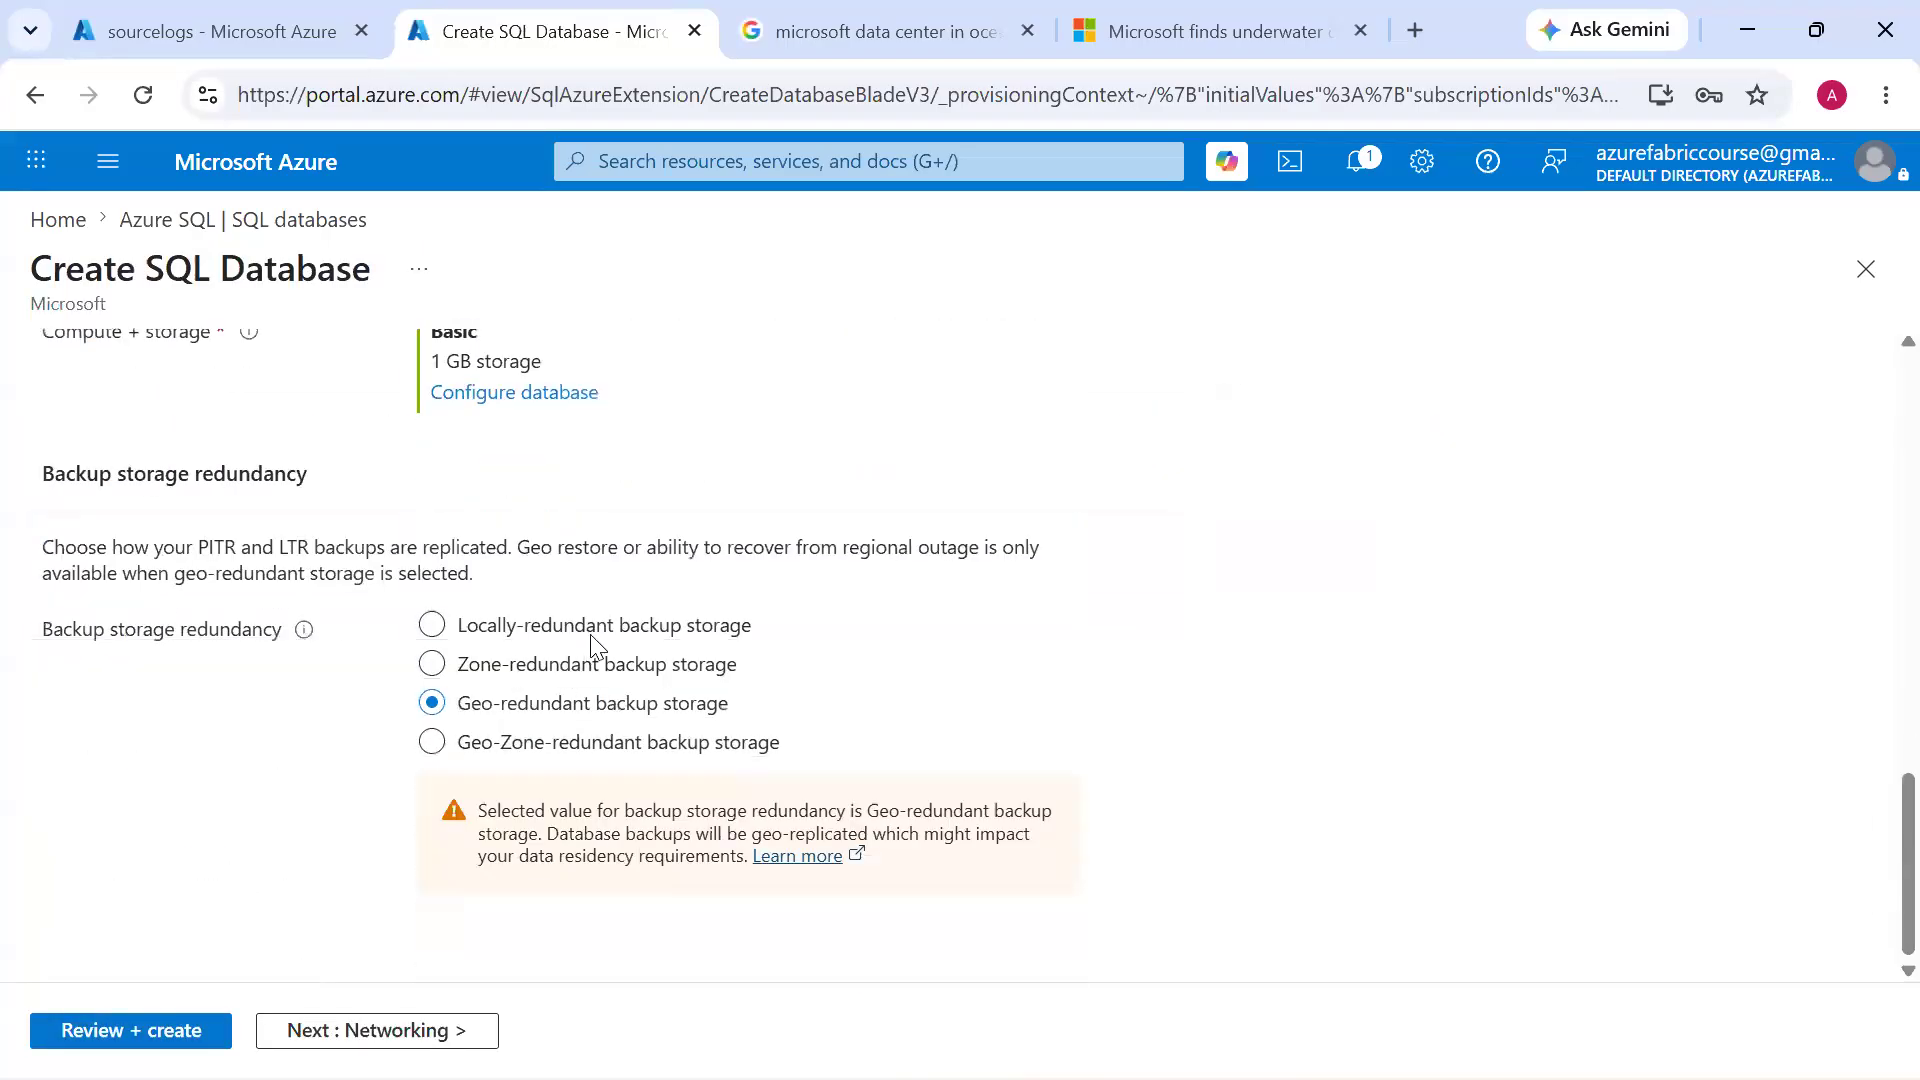
left_click(572, 625)
left_click(180, 1030)
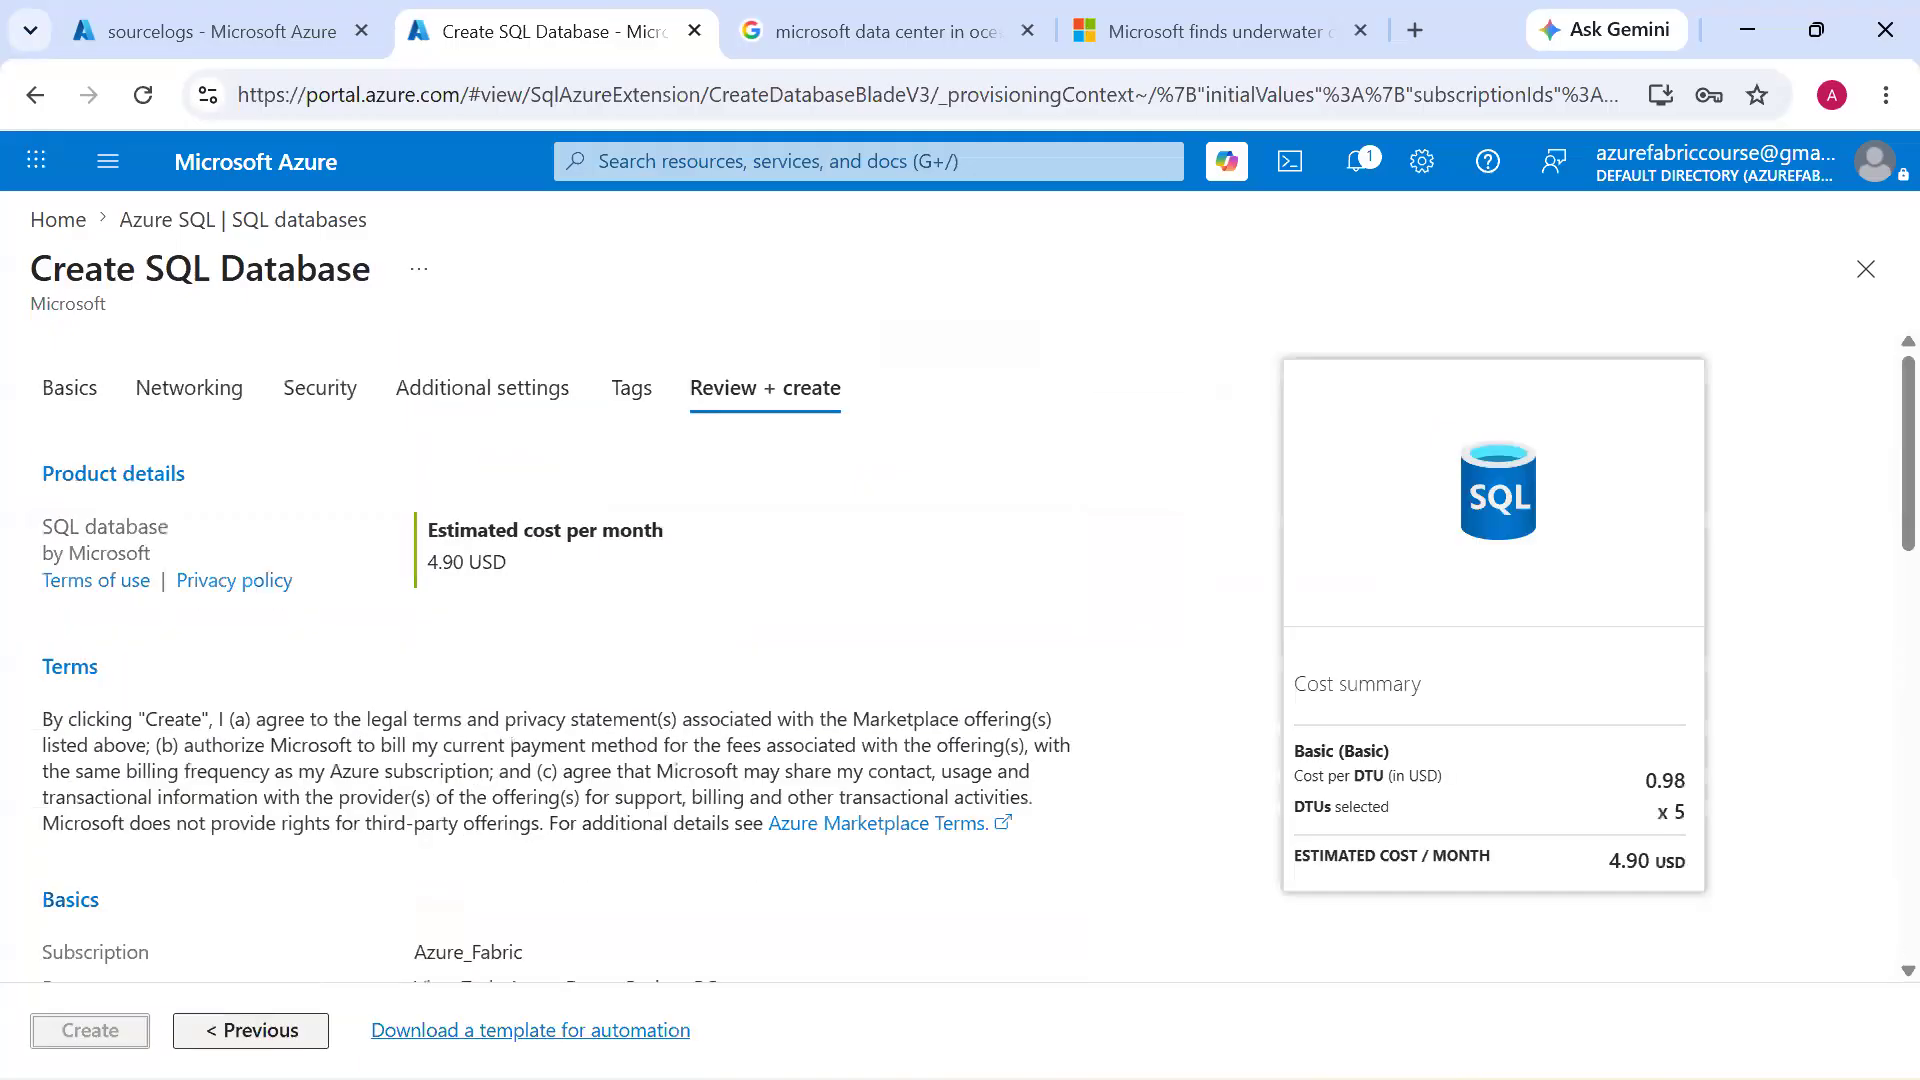
left_click(136, 1032)
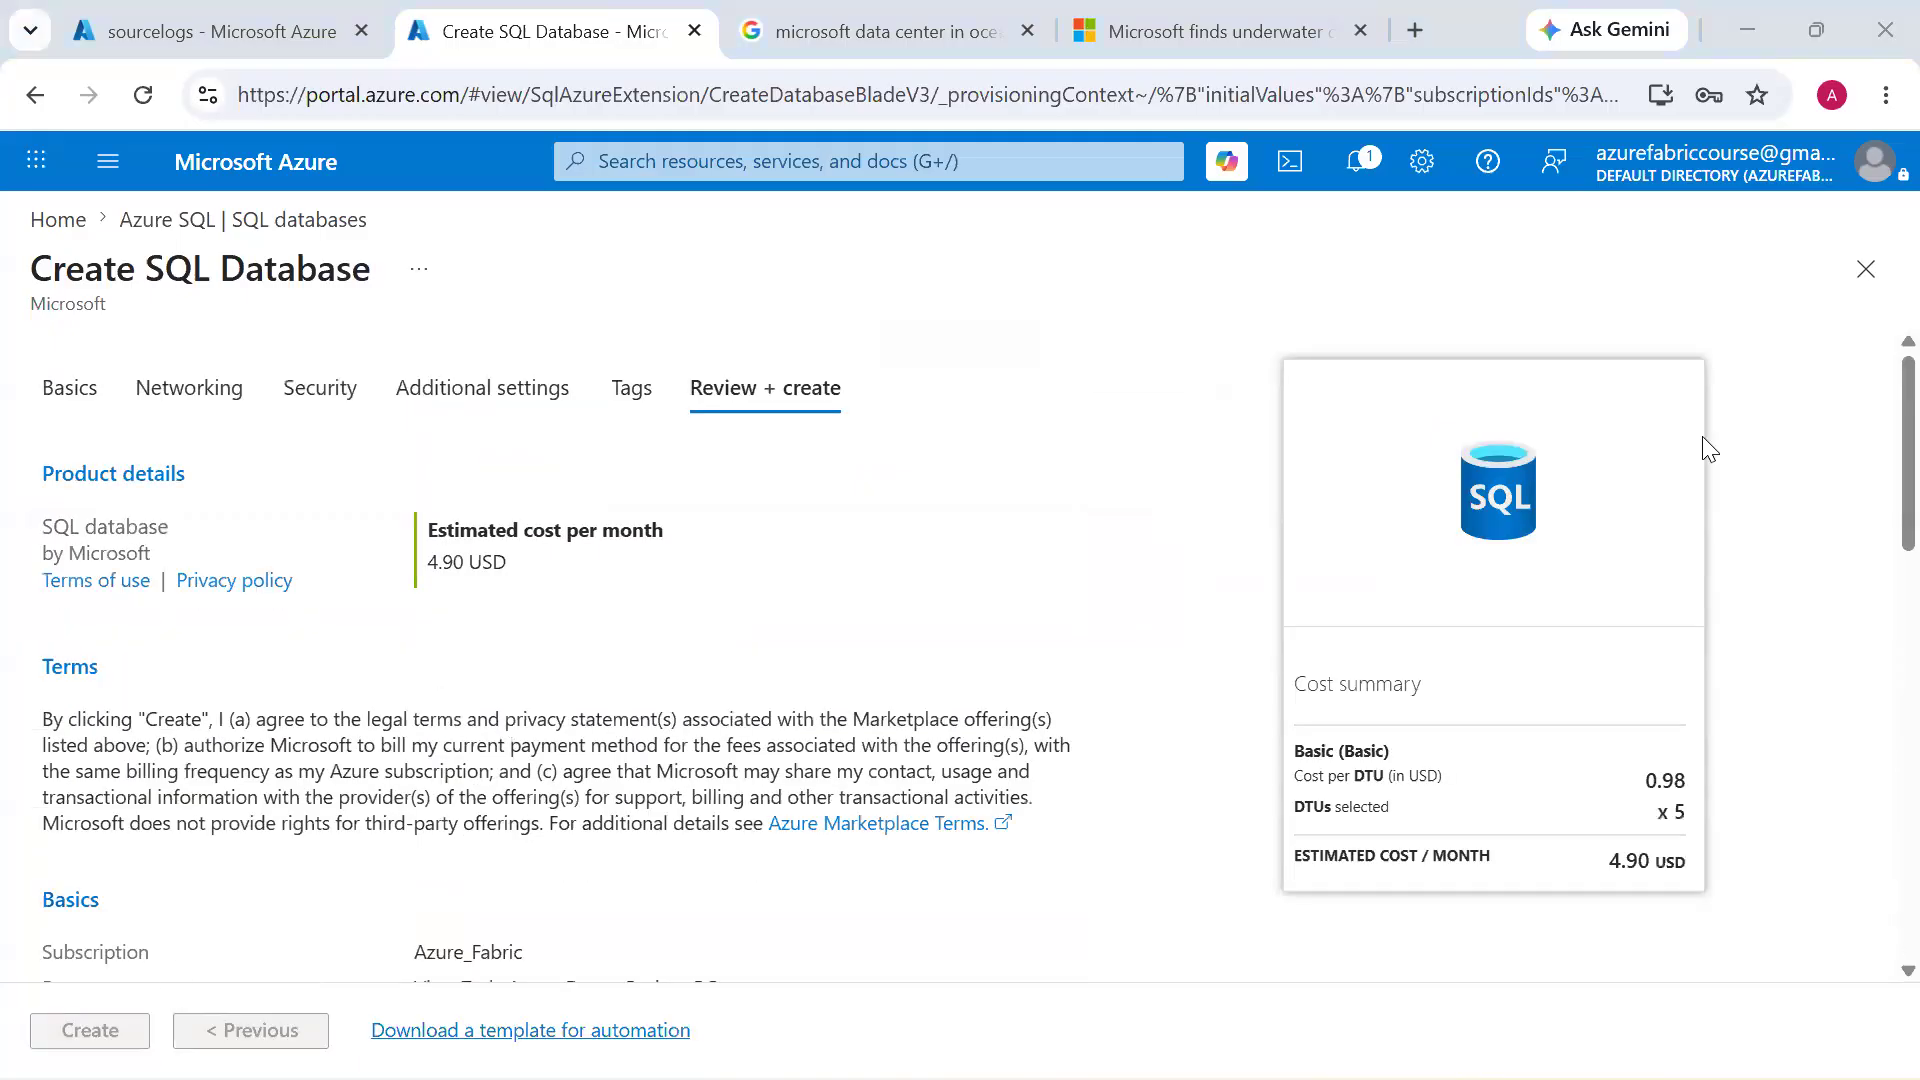
Look at the files in the sourcelogs container and return to the SQL database deployment
key("super")
key("super")
left_click(186, 44)
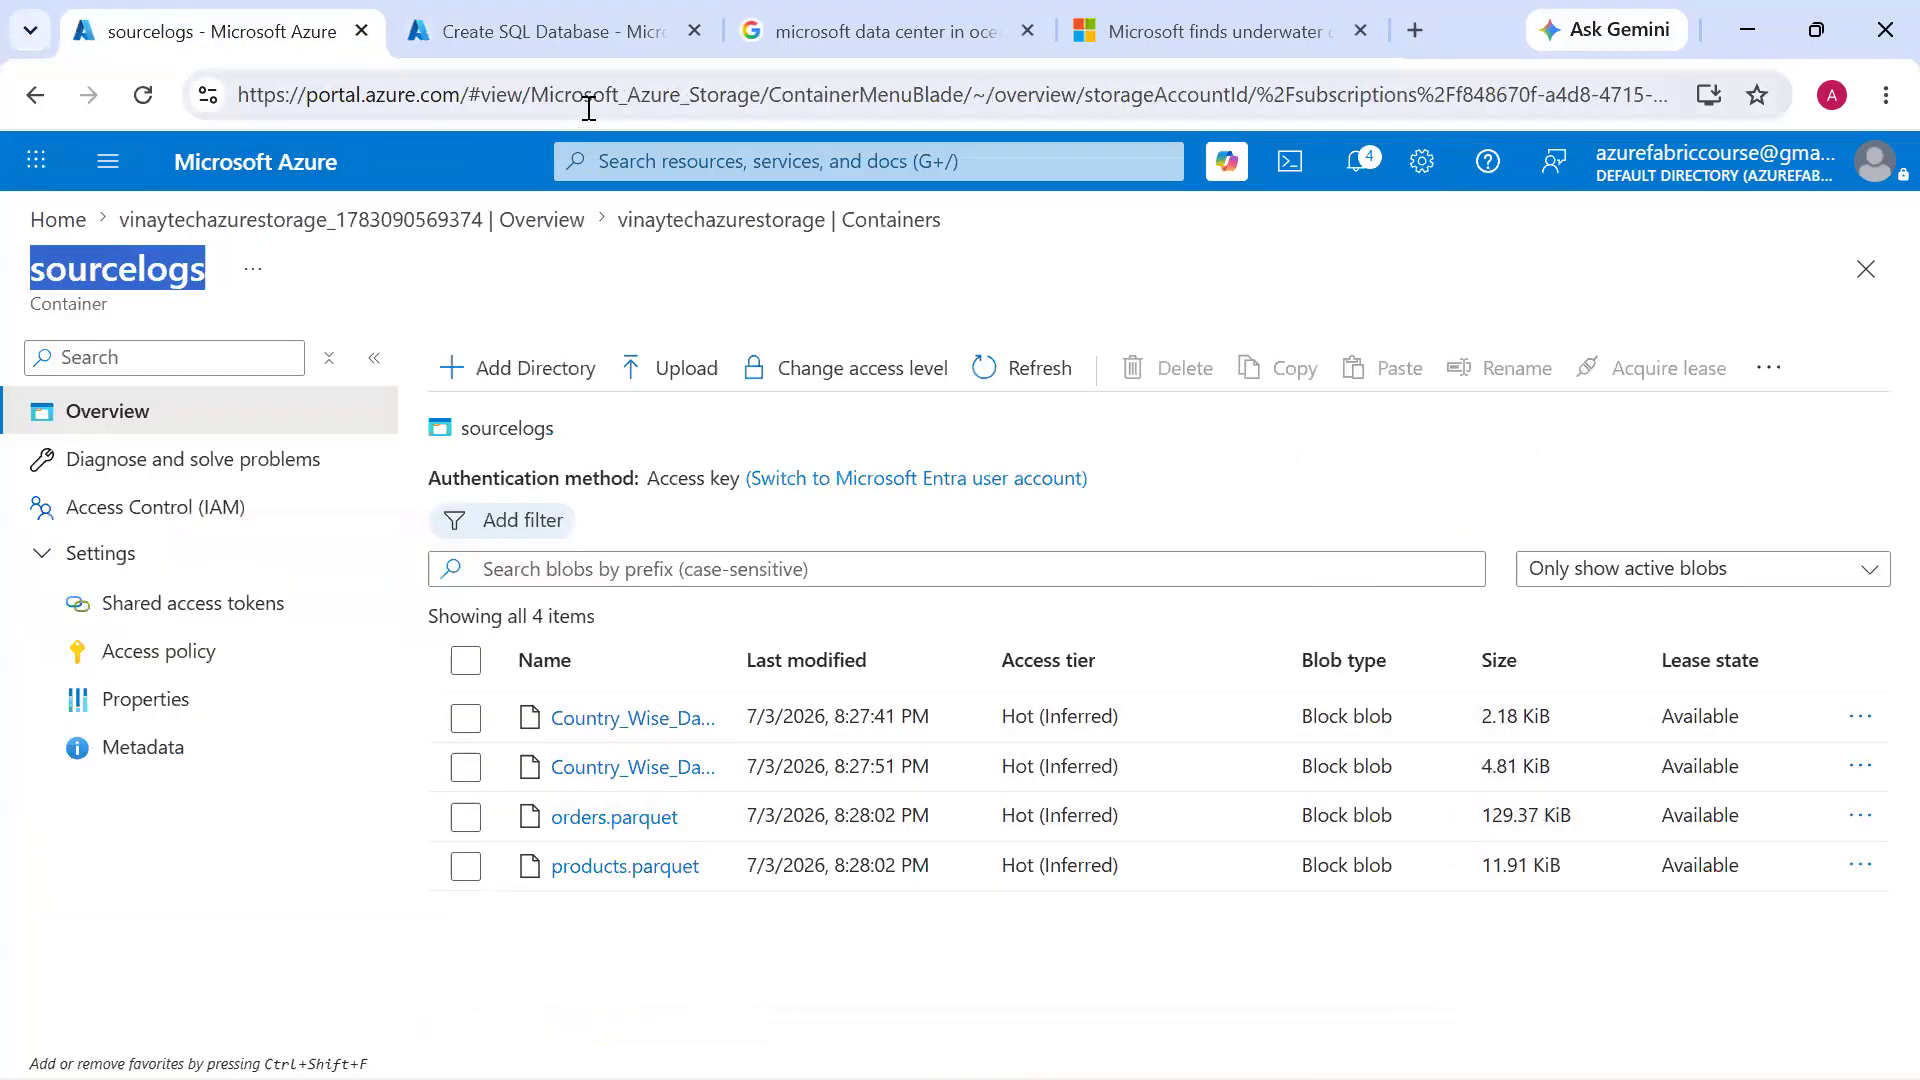
left_click(545, 31)
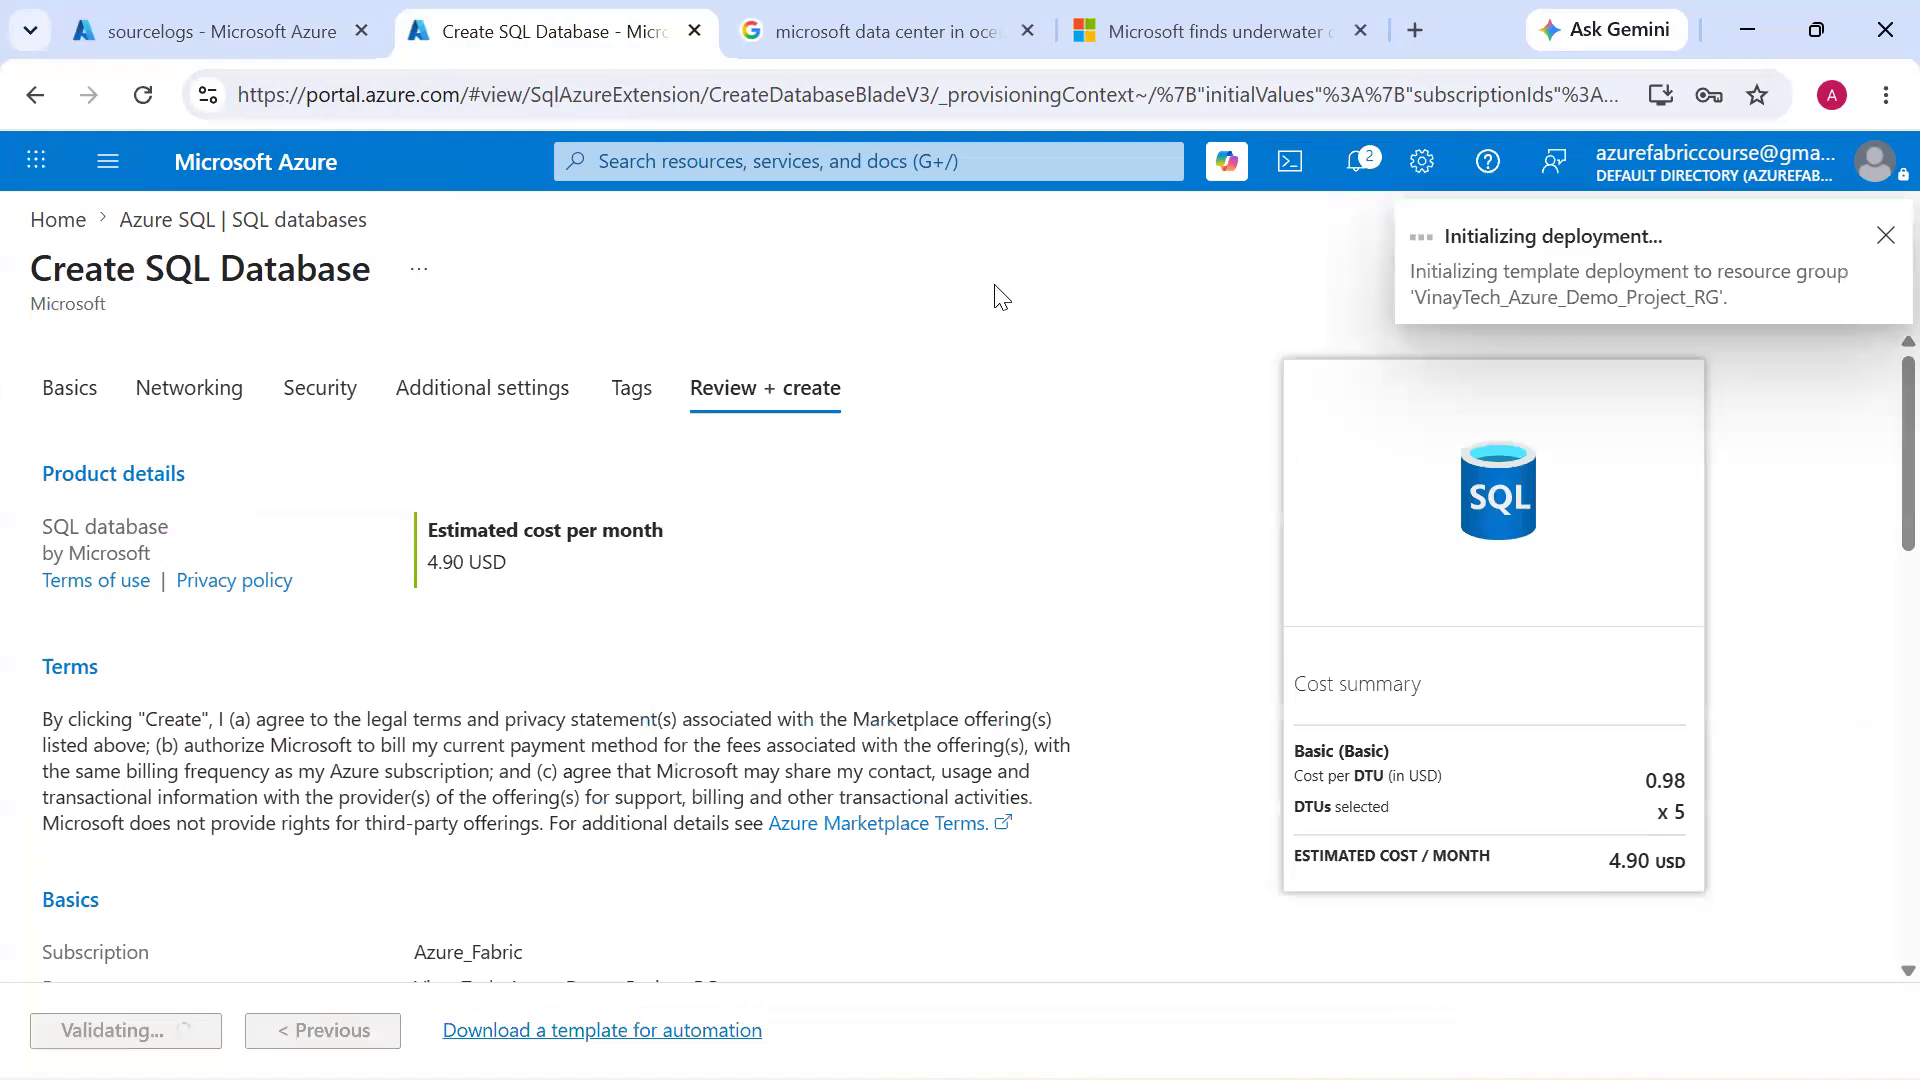
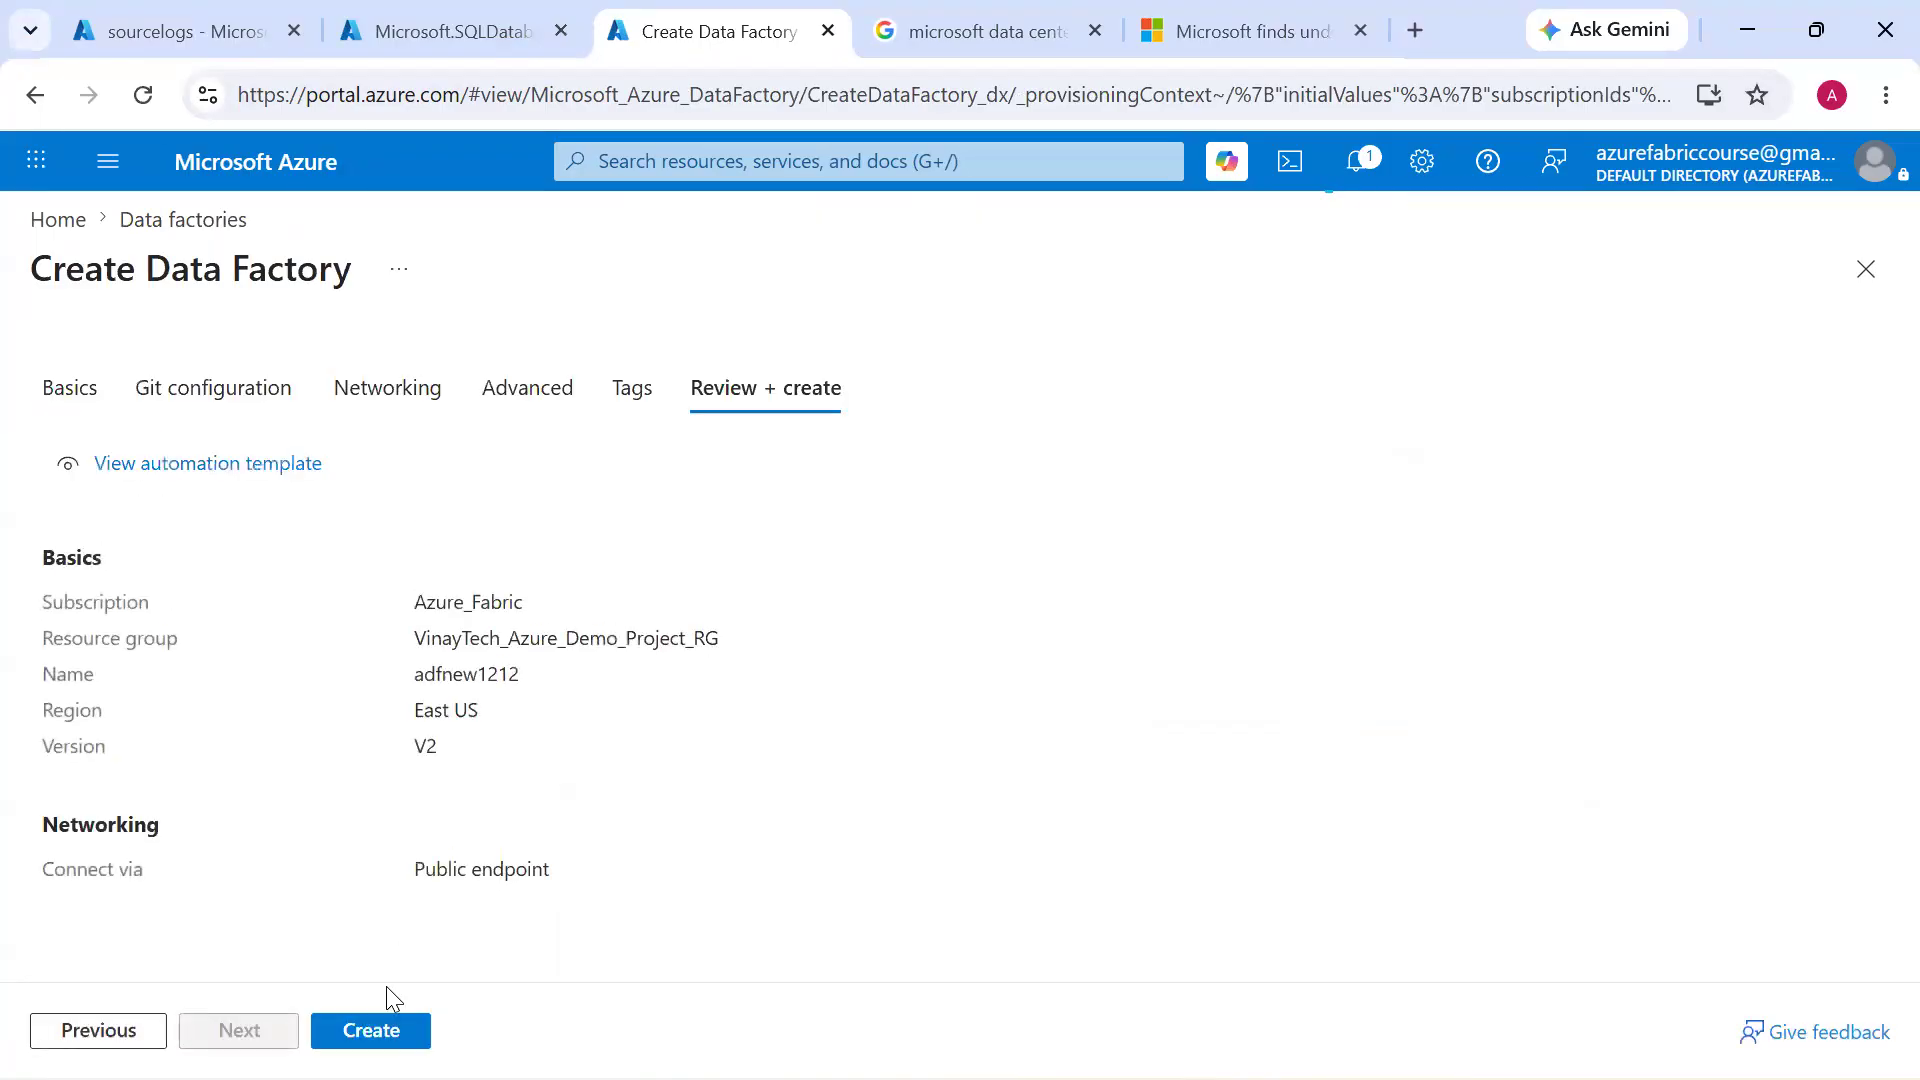
Create the adfnew1212 data factory and check the progress of the SQL database and data factory deployments
left_click(385, 1020)
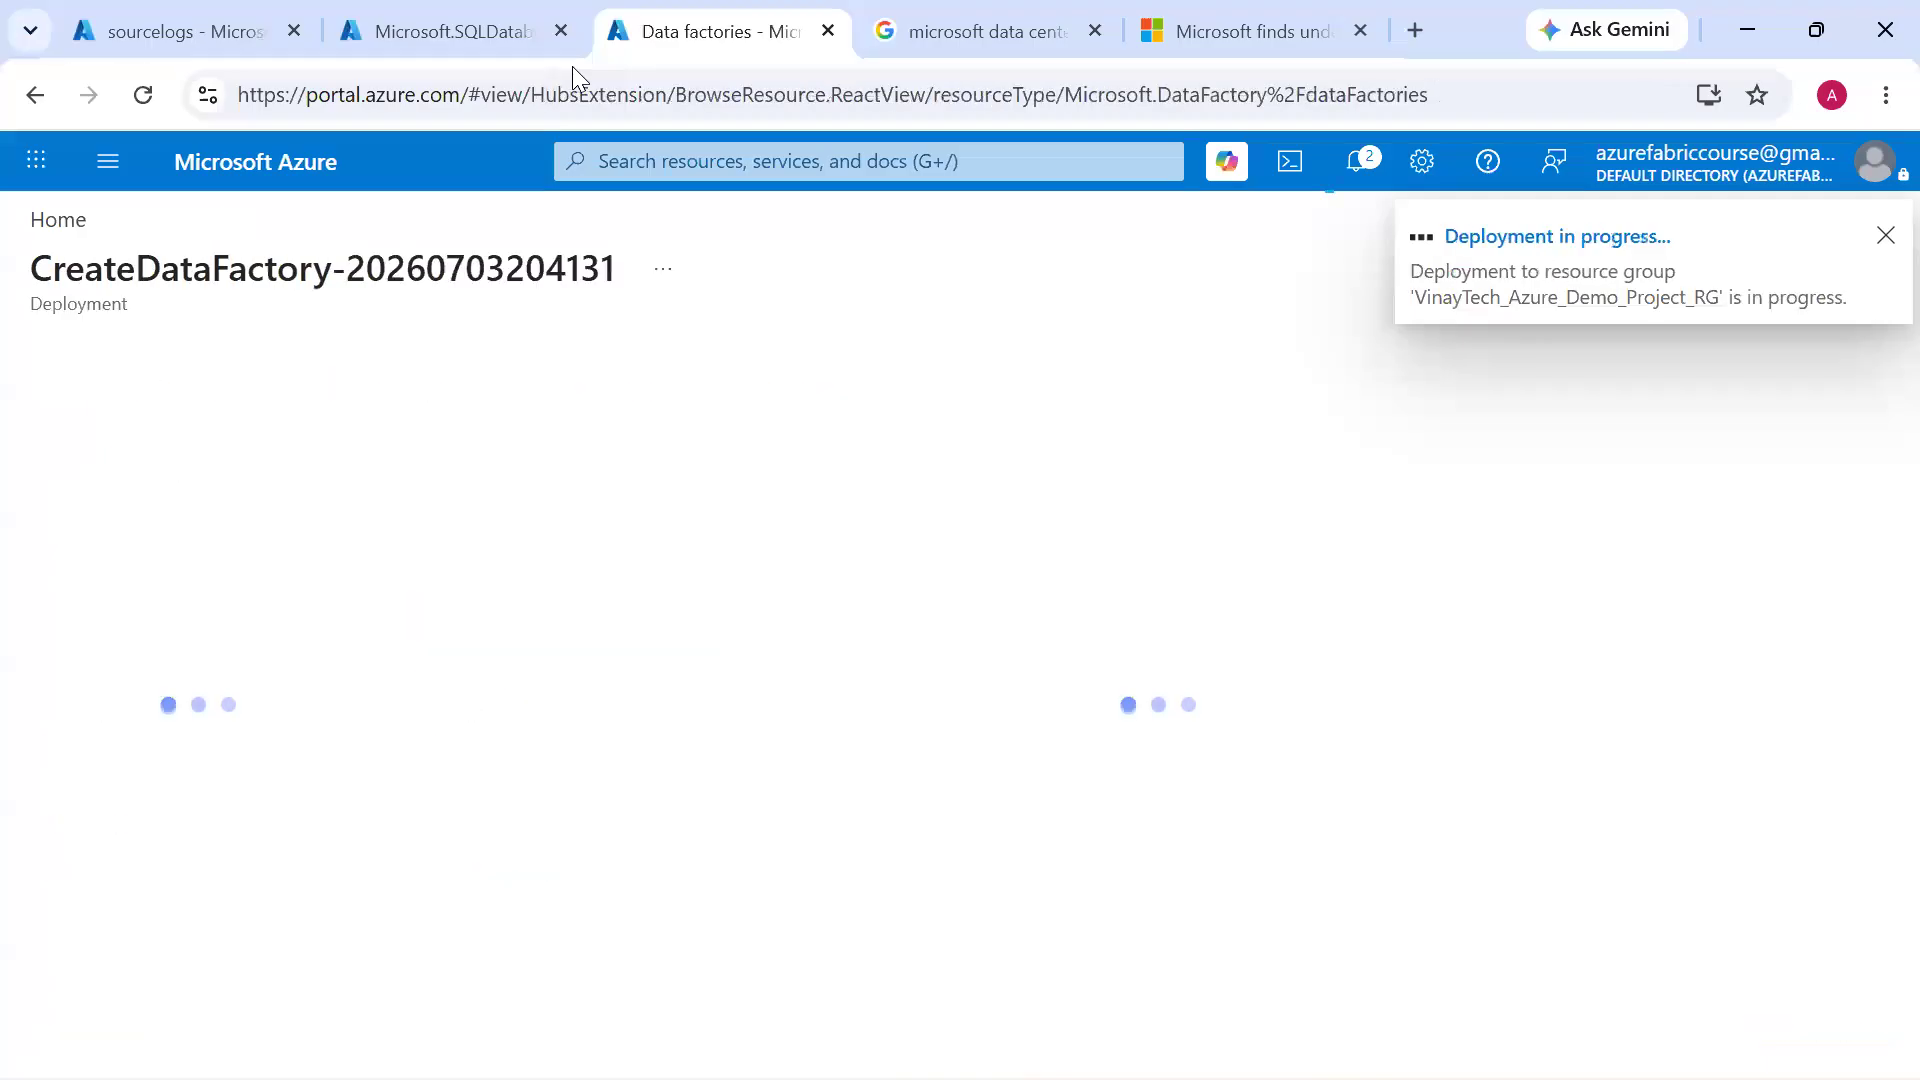
left_click(467, 32)
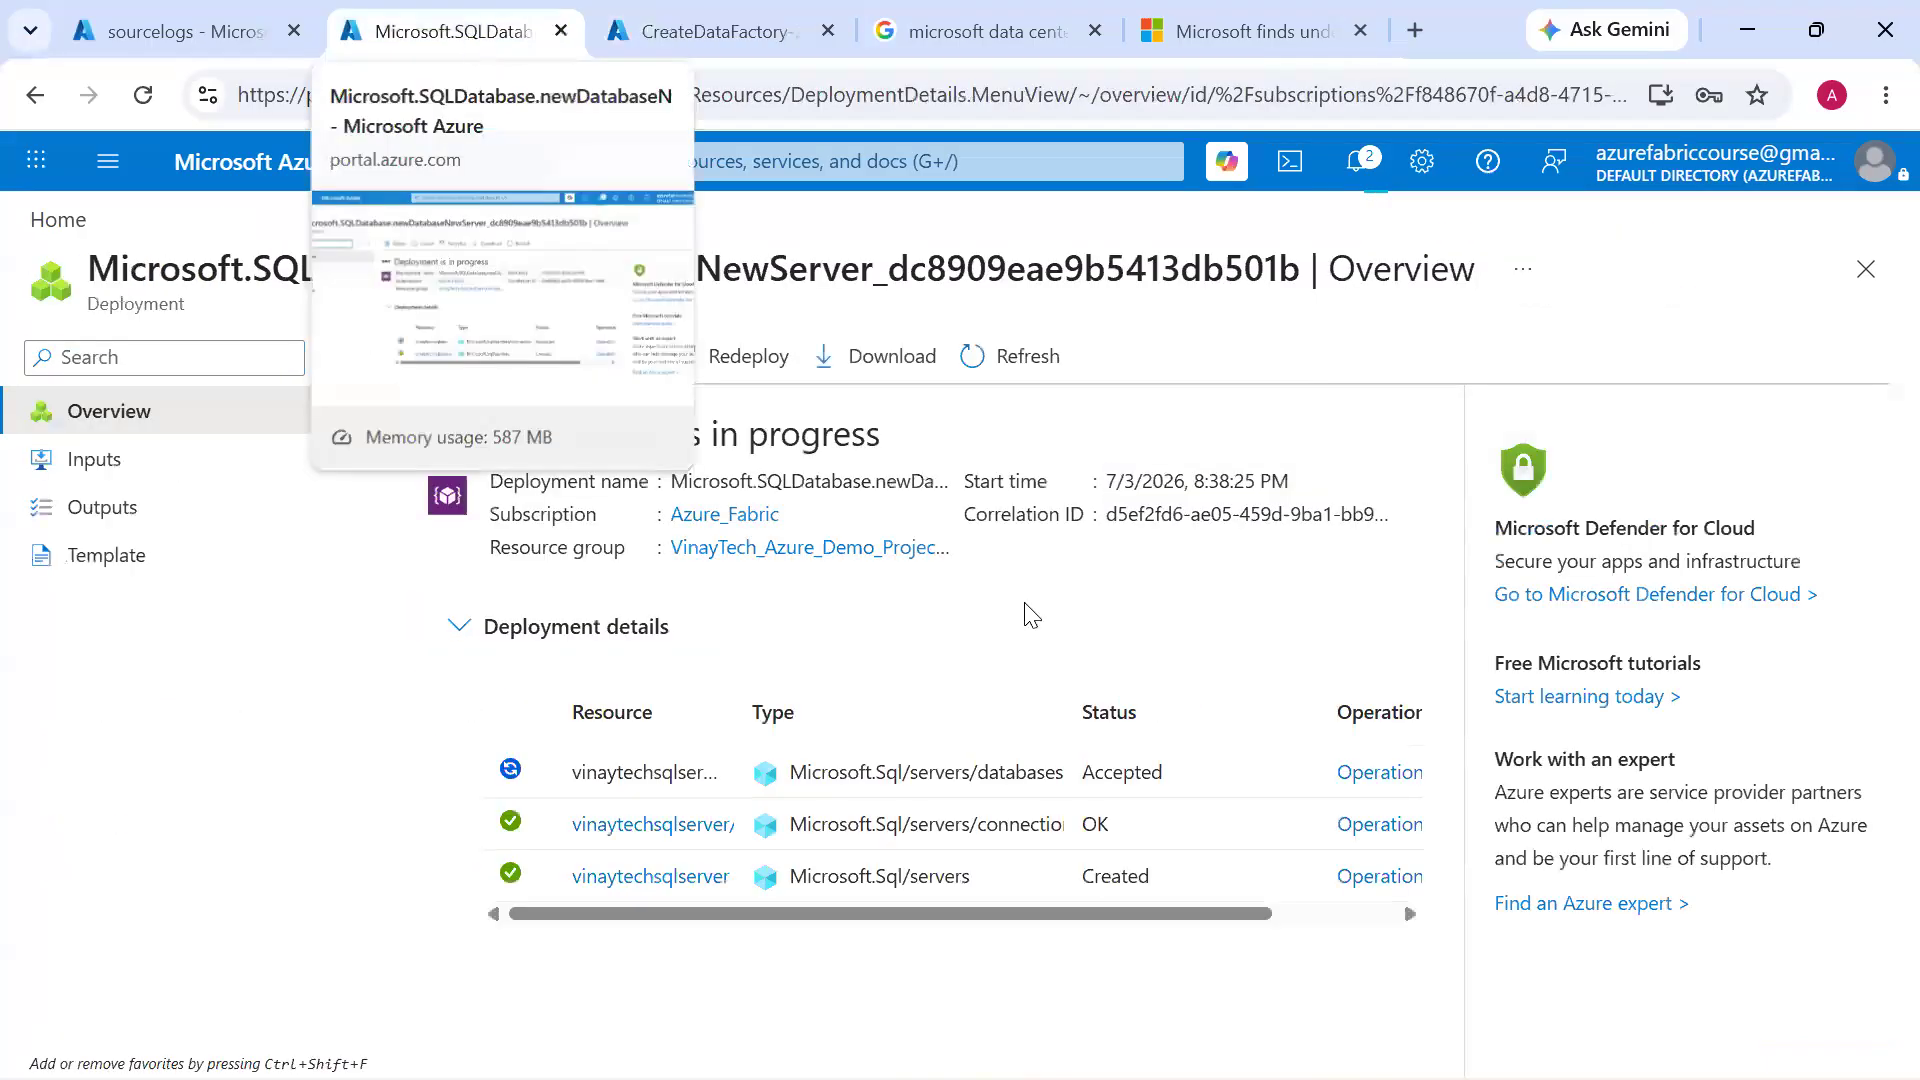
left_click(759, 42)
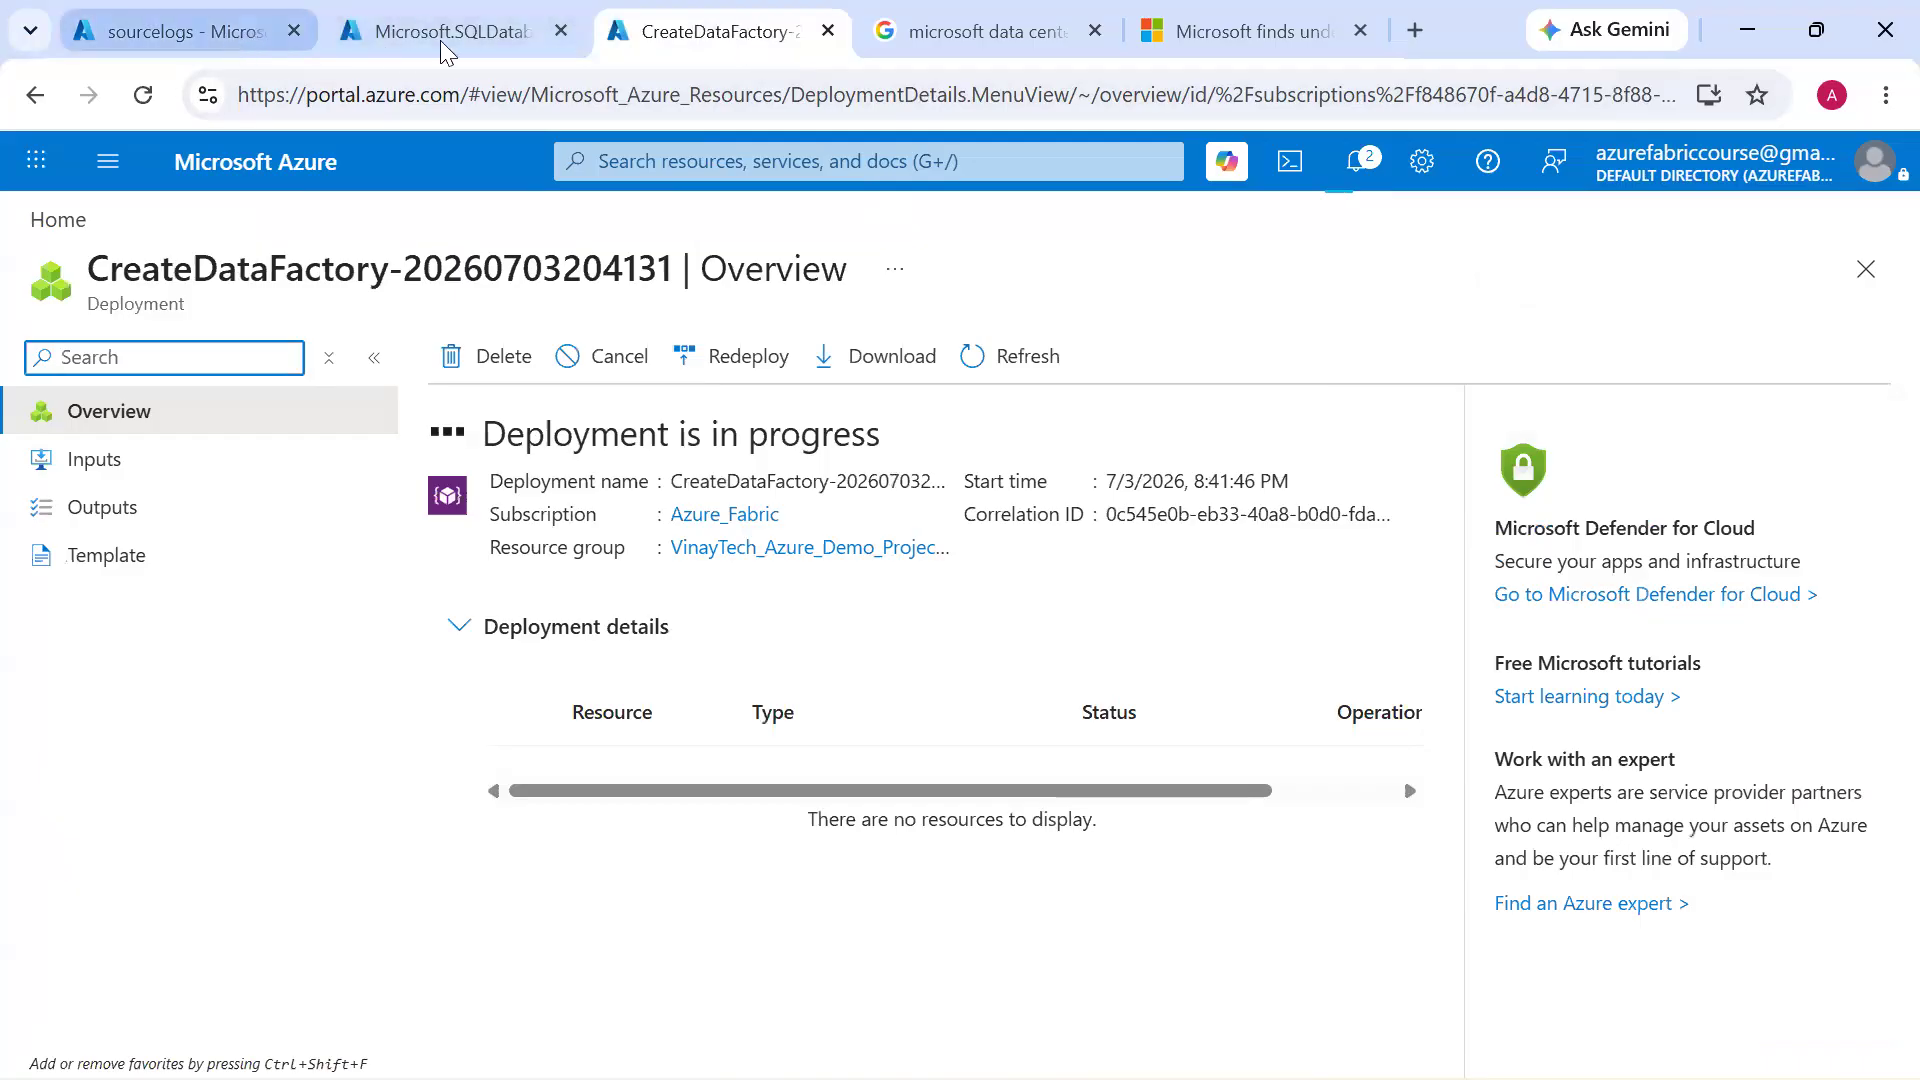
left_click(494, 38)
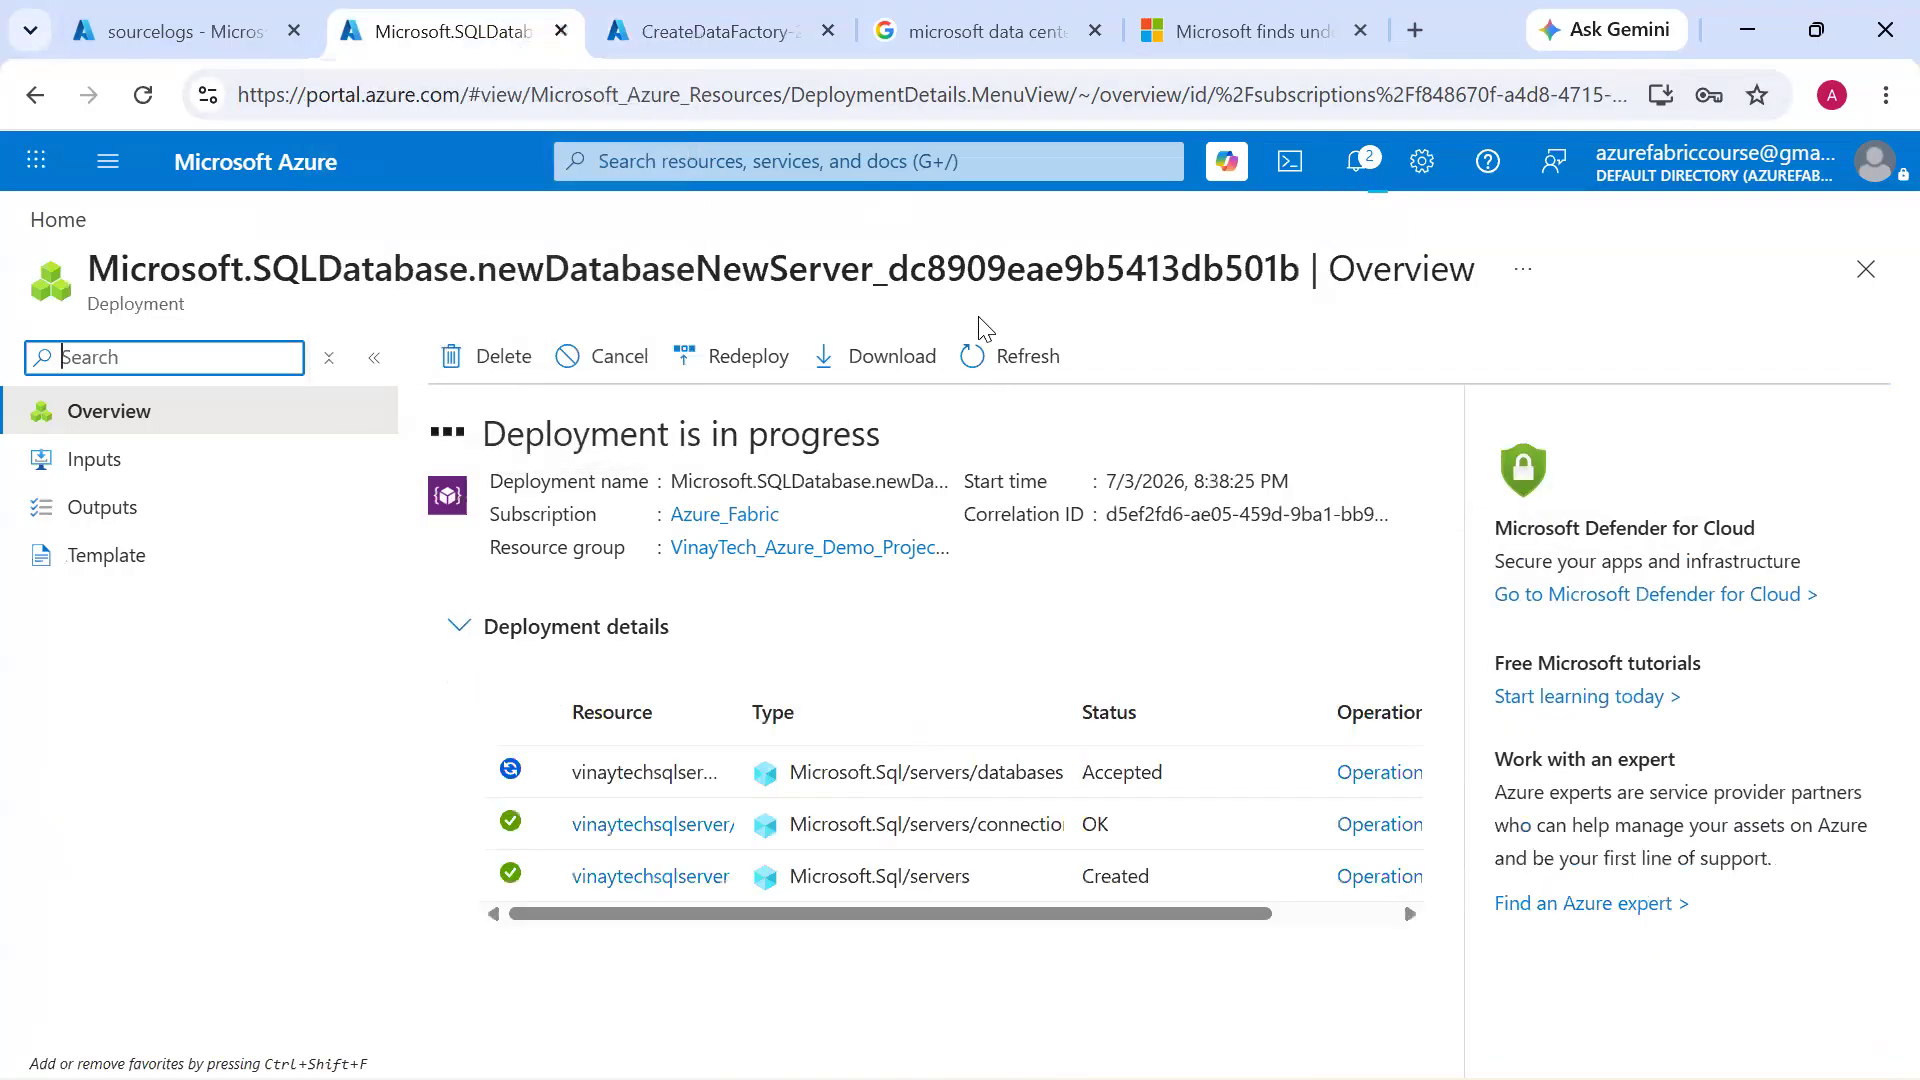
left_click(740, 30)
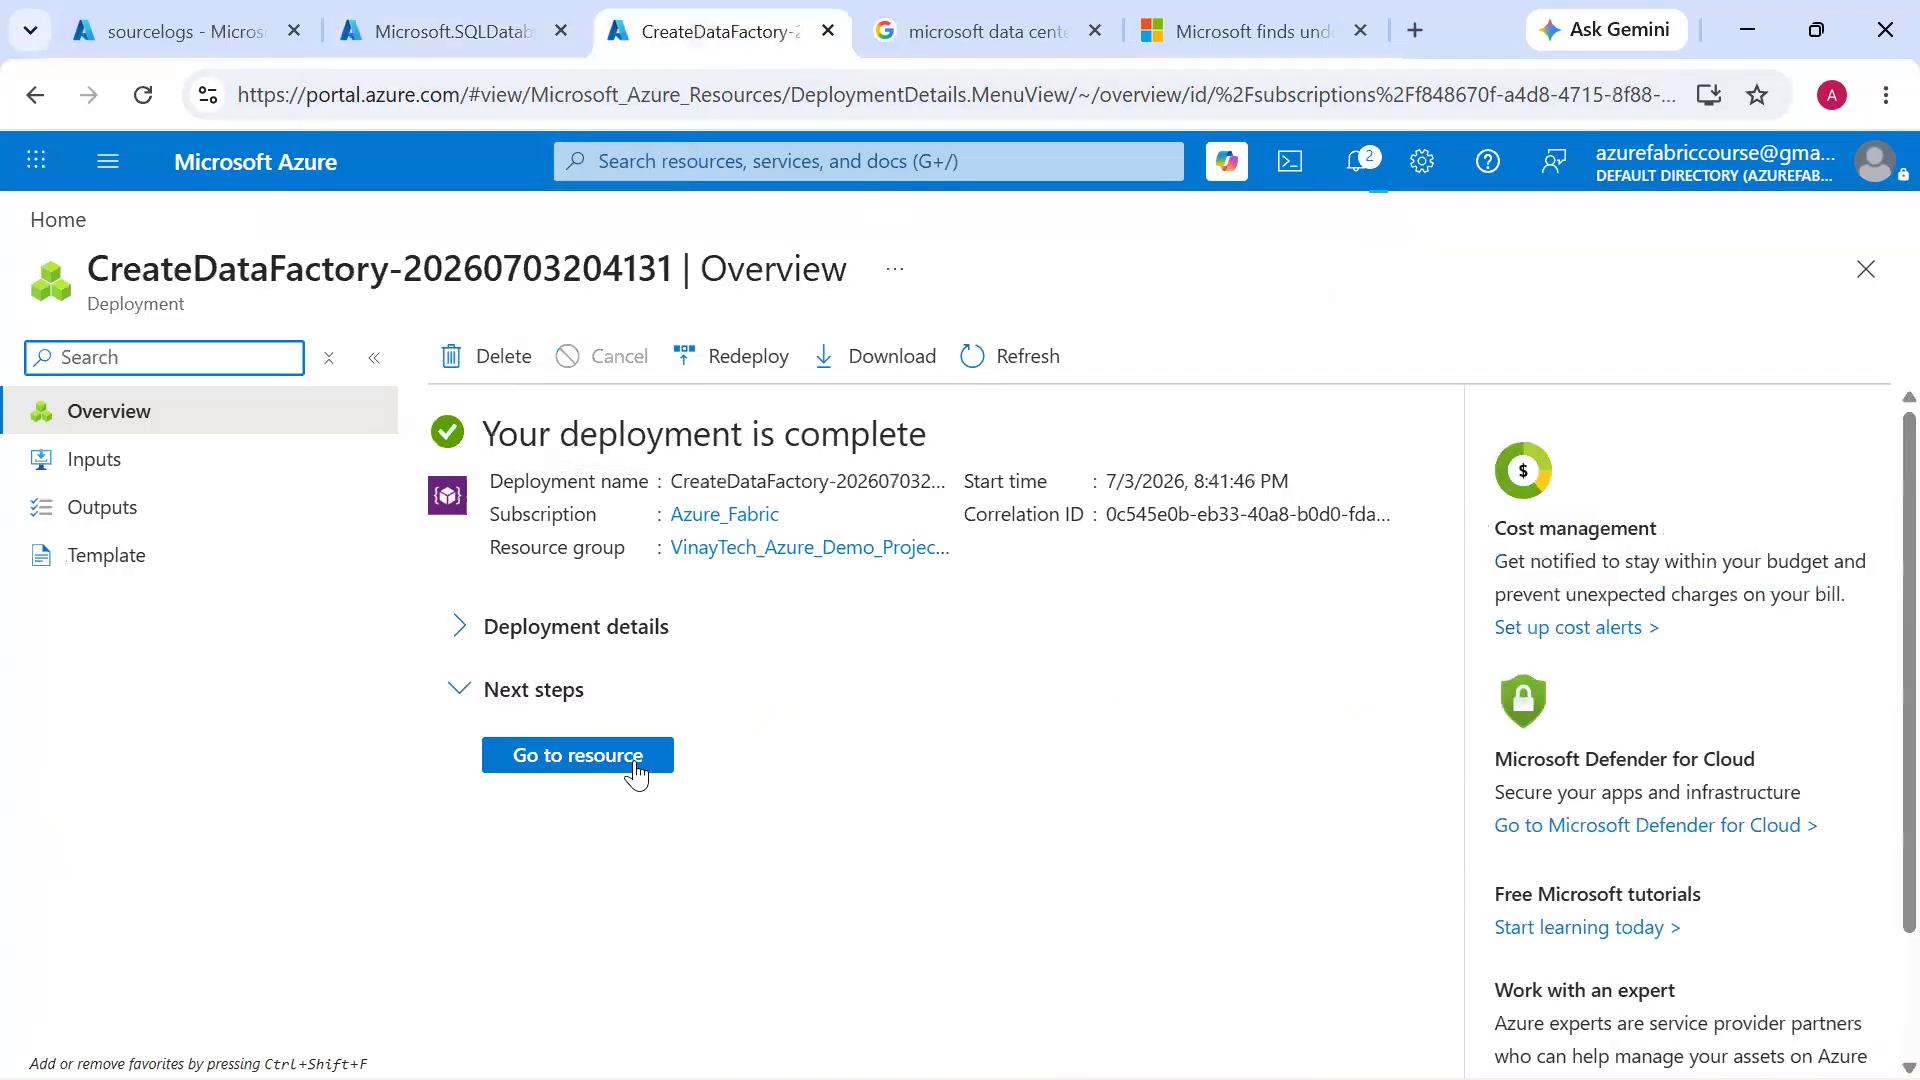
Open the data factory deployment's resource group, tick off its data factory, storage account and SQL server, and highlight the group name
left_click(636, 770)
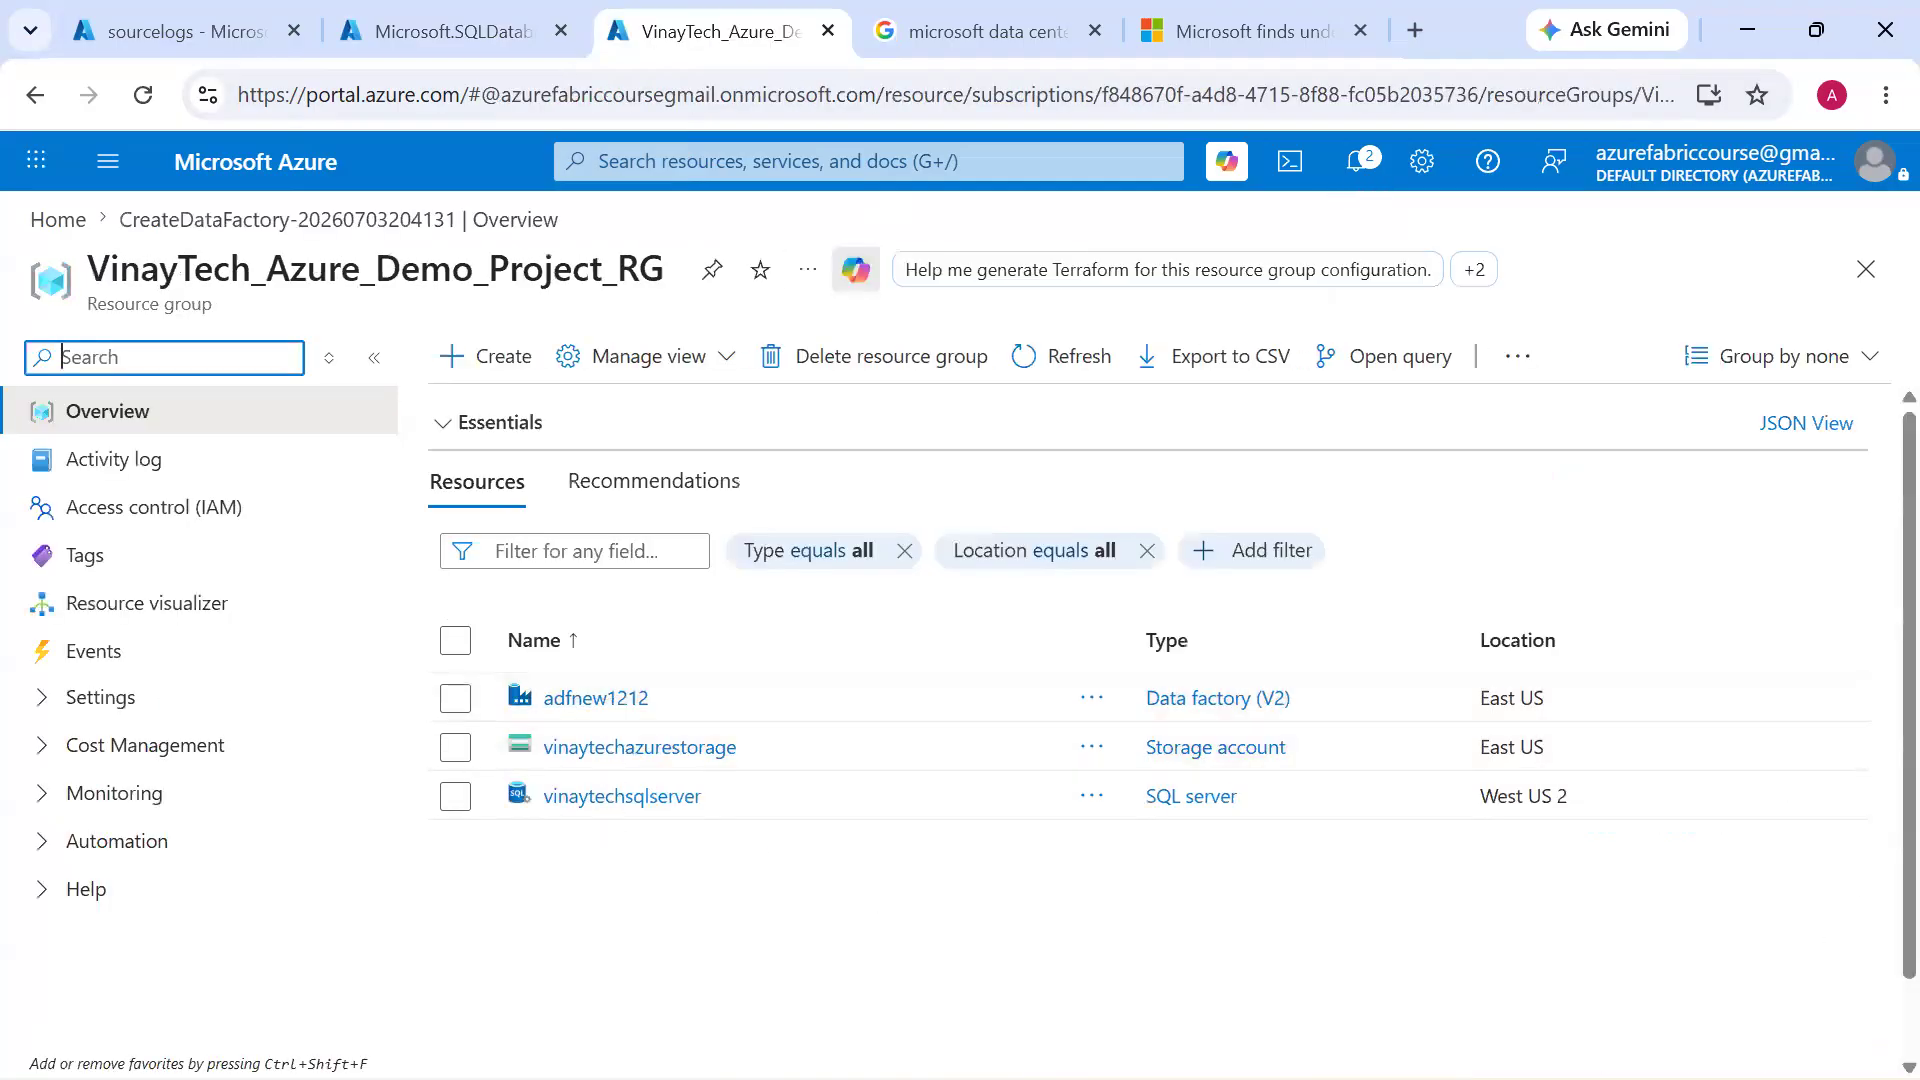
mouse_move(730, 812)
left_mouse_down()
mouse_move(836, 741)
mouse_move(855, 673)
left_mouse_up()
left_click_drag(686, 699, 794, 567)
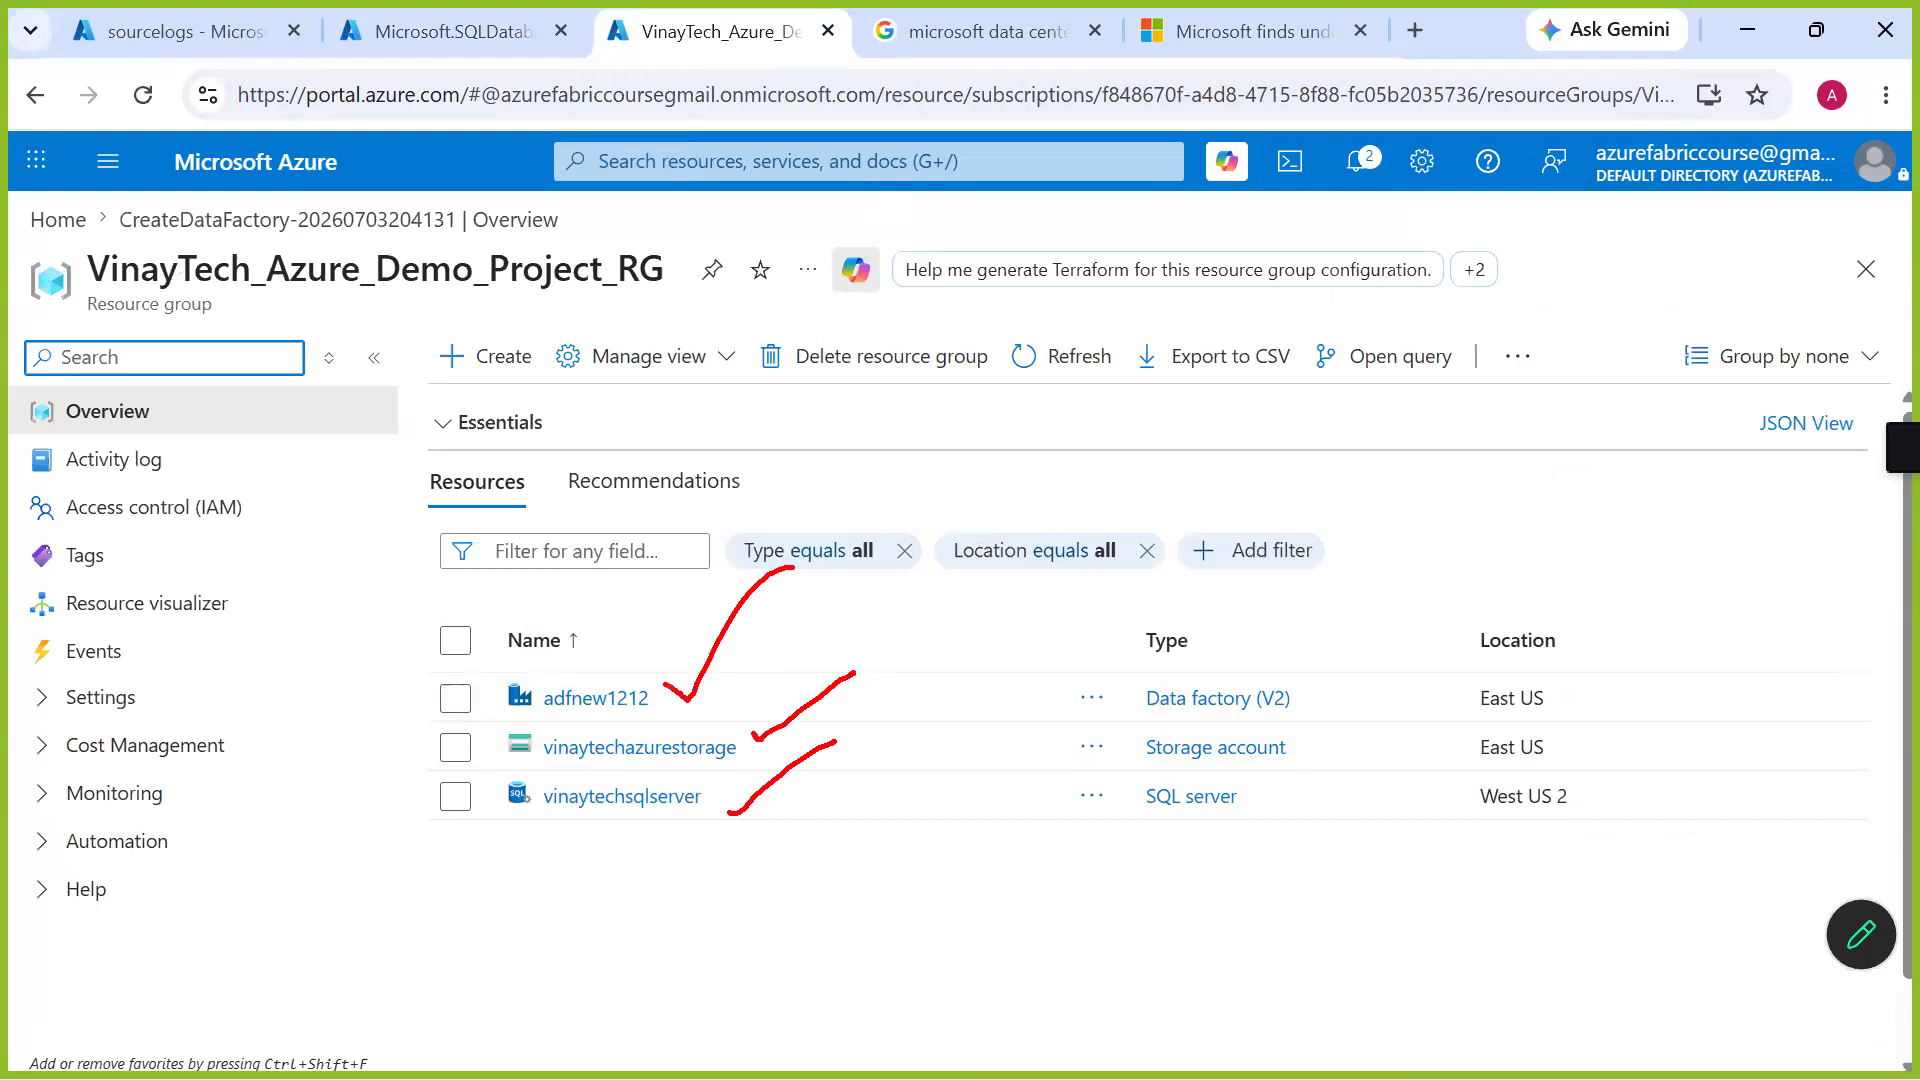
key("Escape")
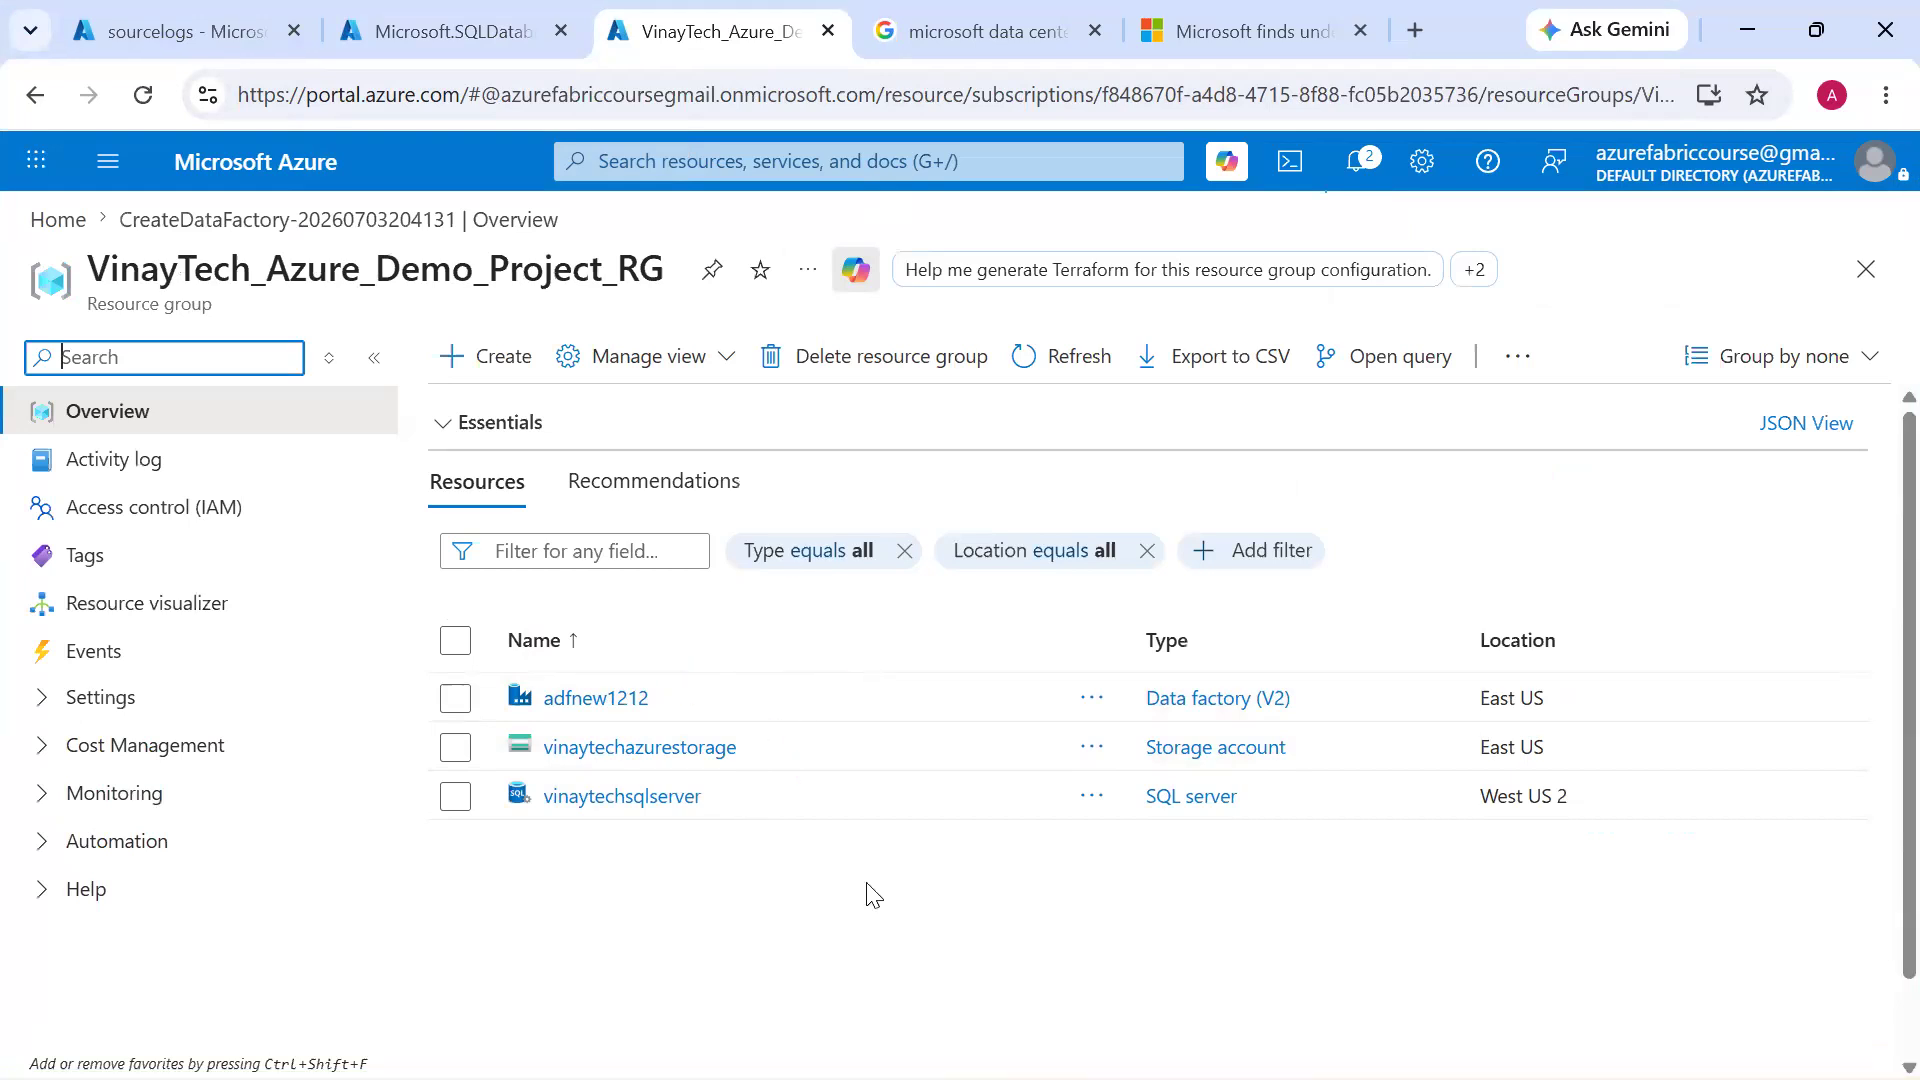
double_click(477, 296)
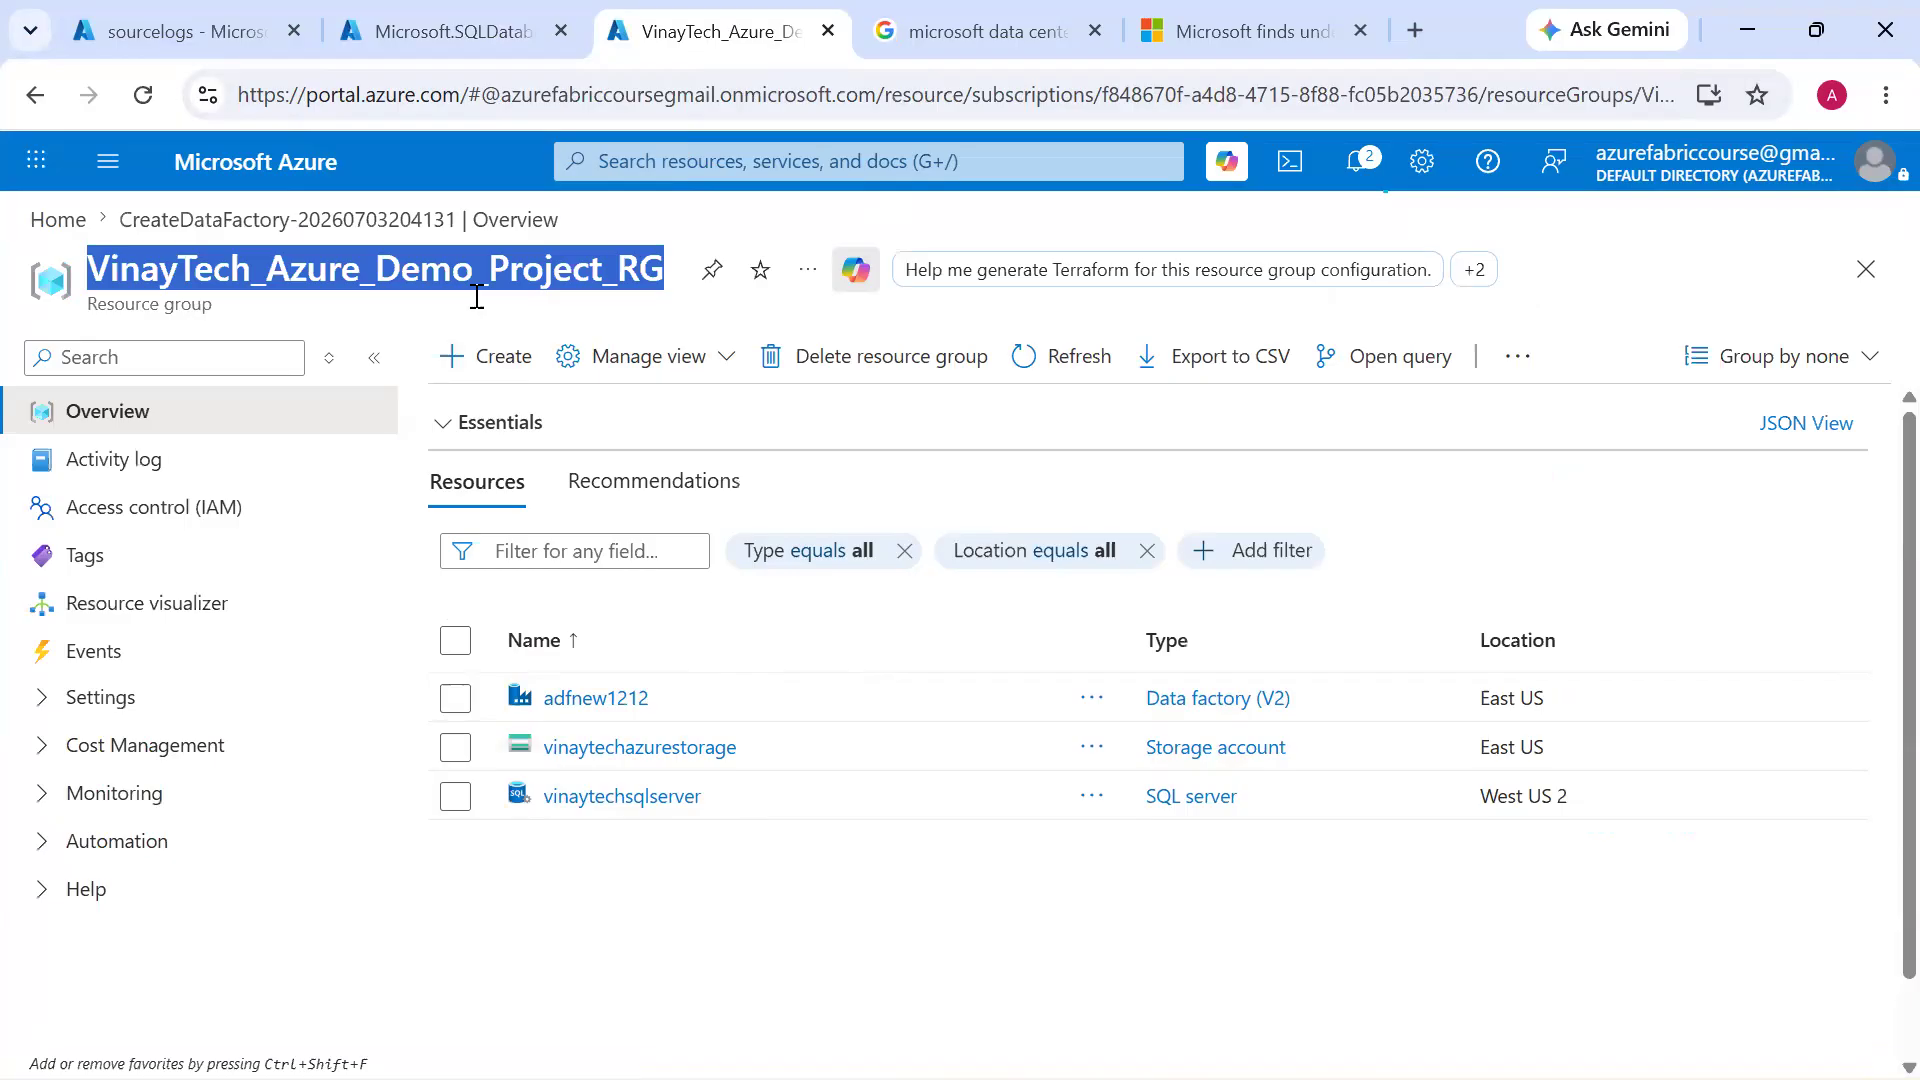
Open the adfnew1212 data factory and launch Azure Data Factory Studio for it
left_click(596, 699)
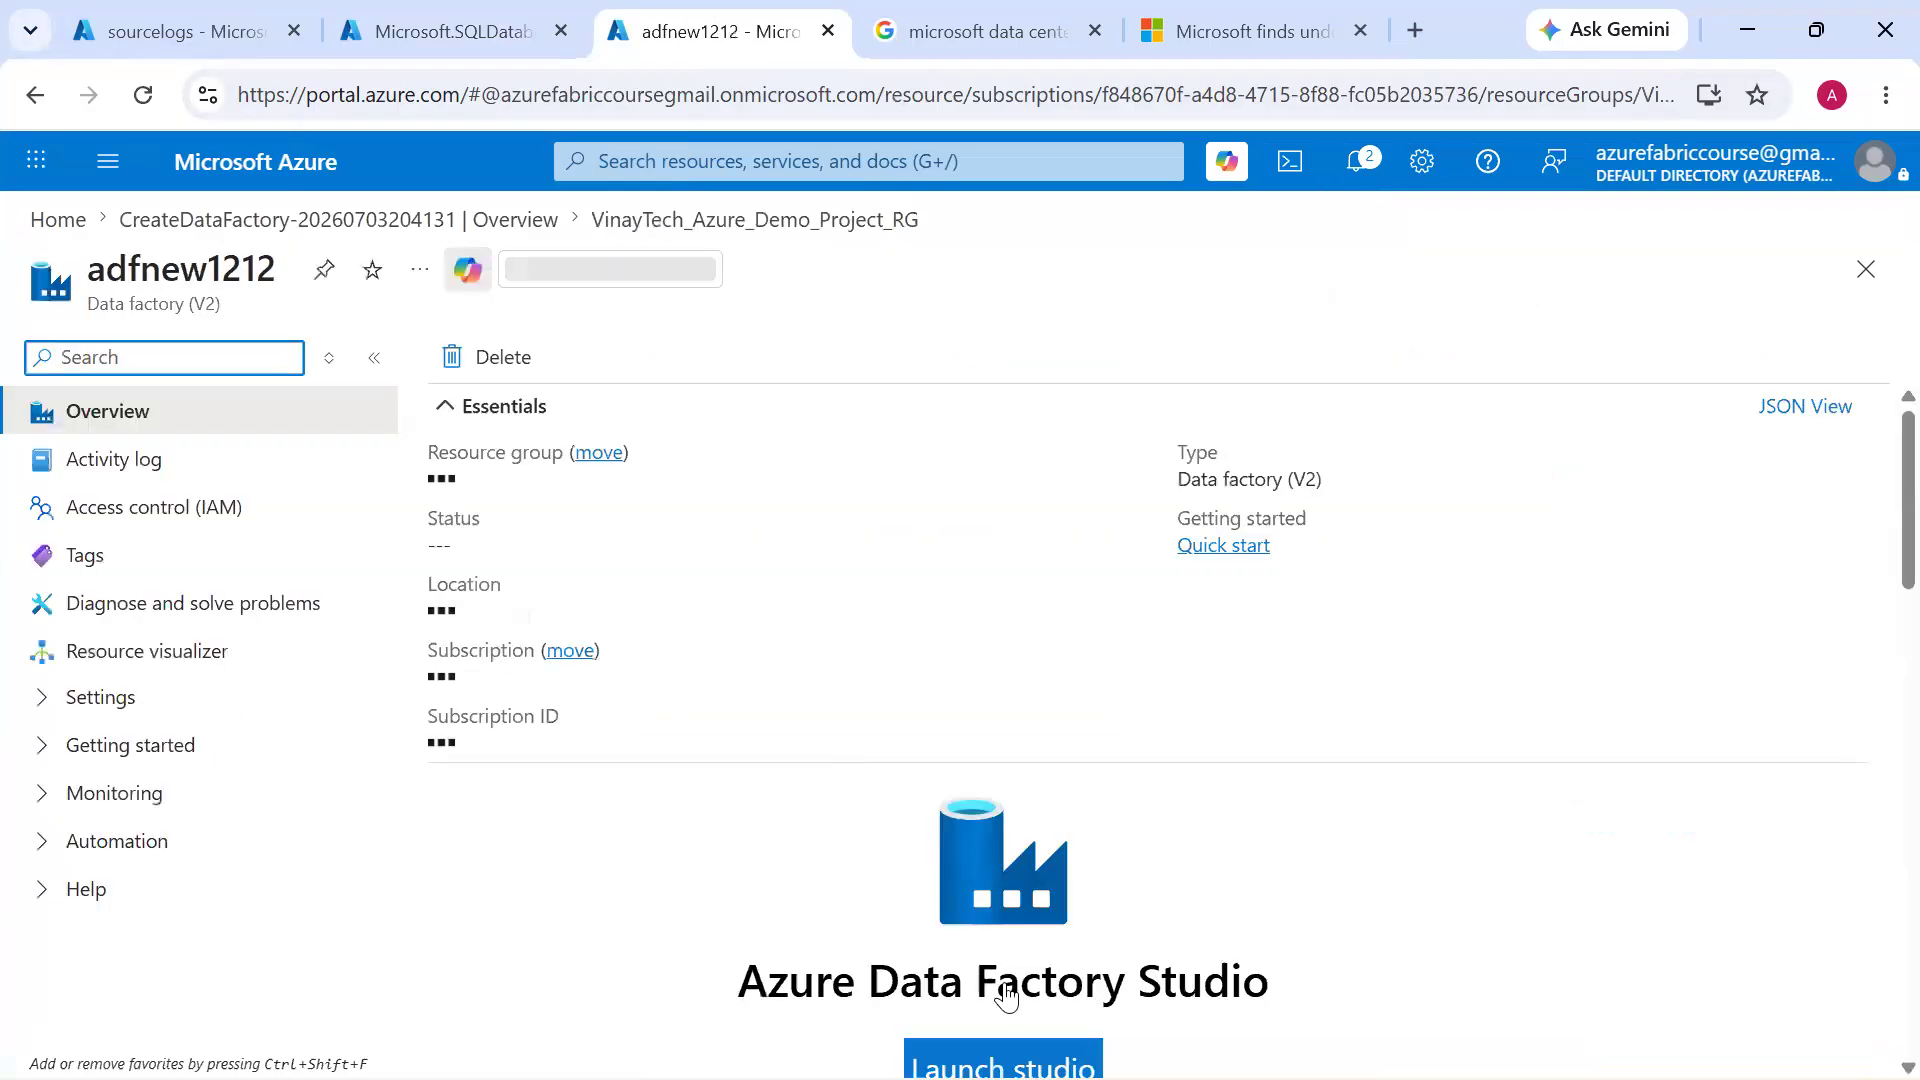
left_click(1005, 997)
left_click_drag(864, 104, 923, 112)
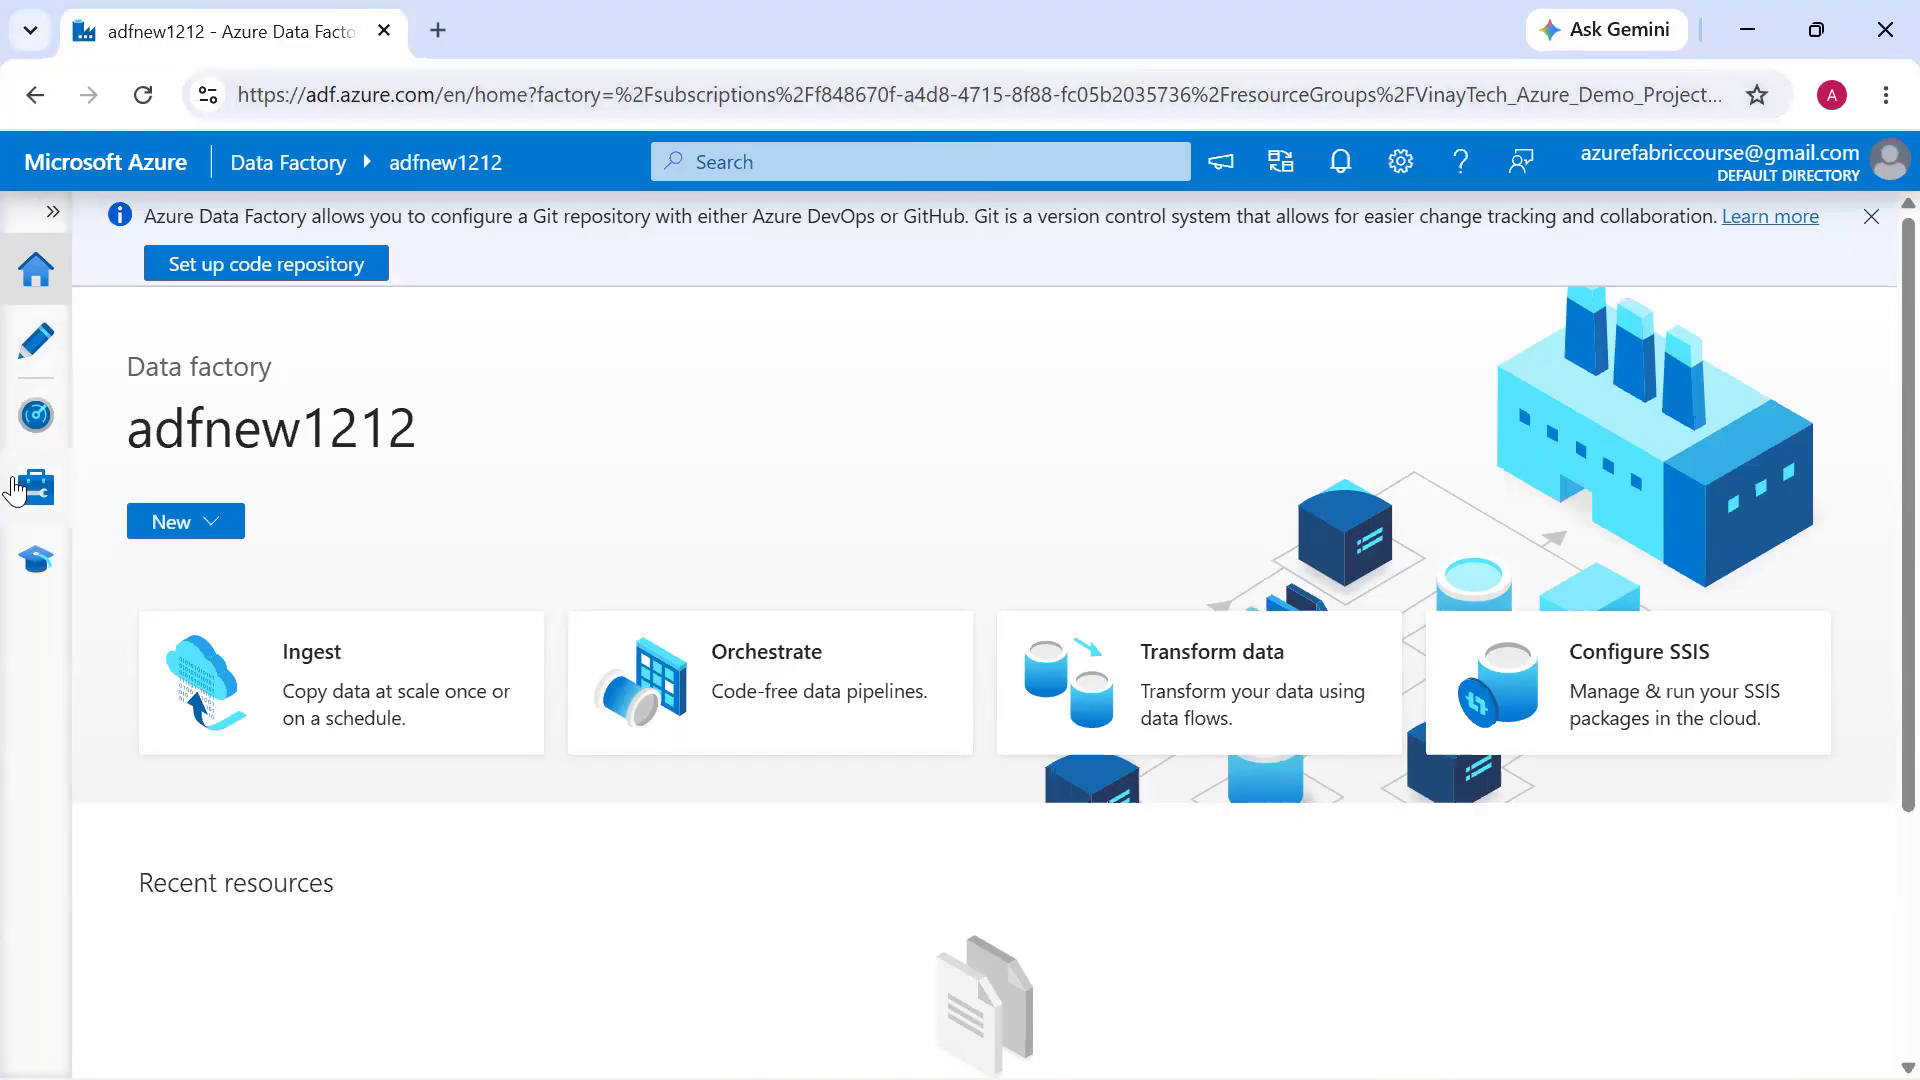
Look through the Author, Monitor and Manage sections of the data factory studio
left_click(35, 366)
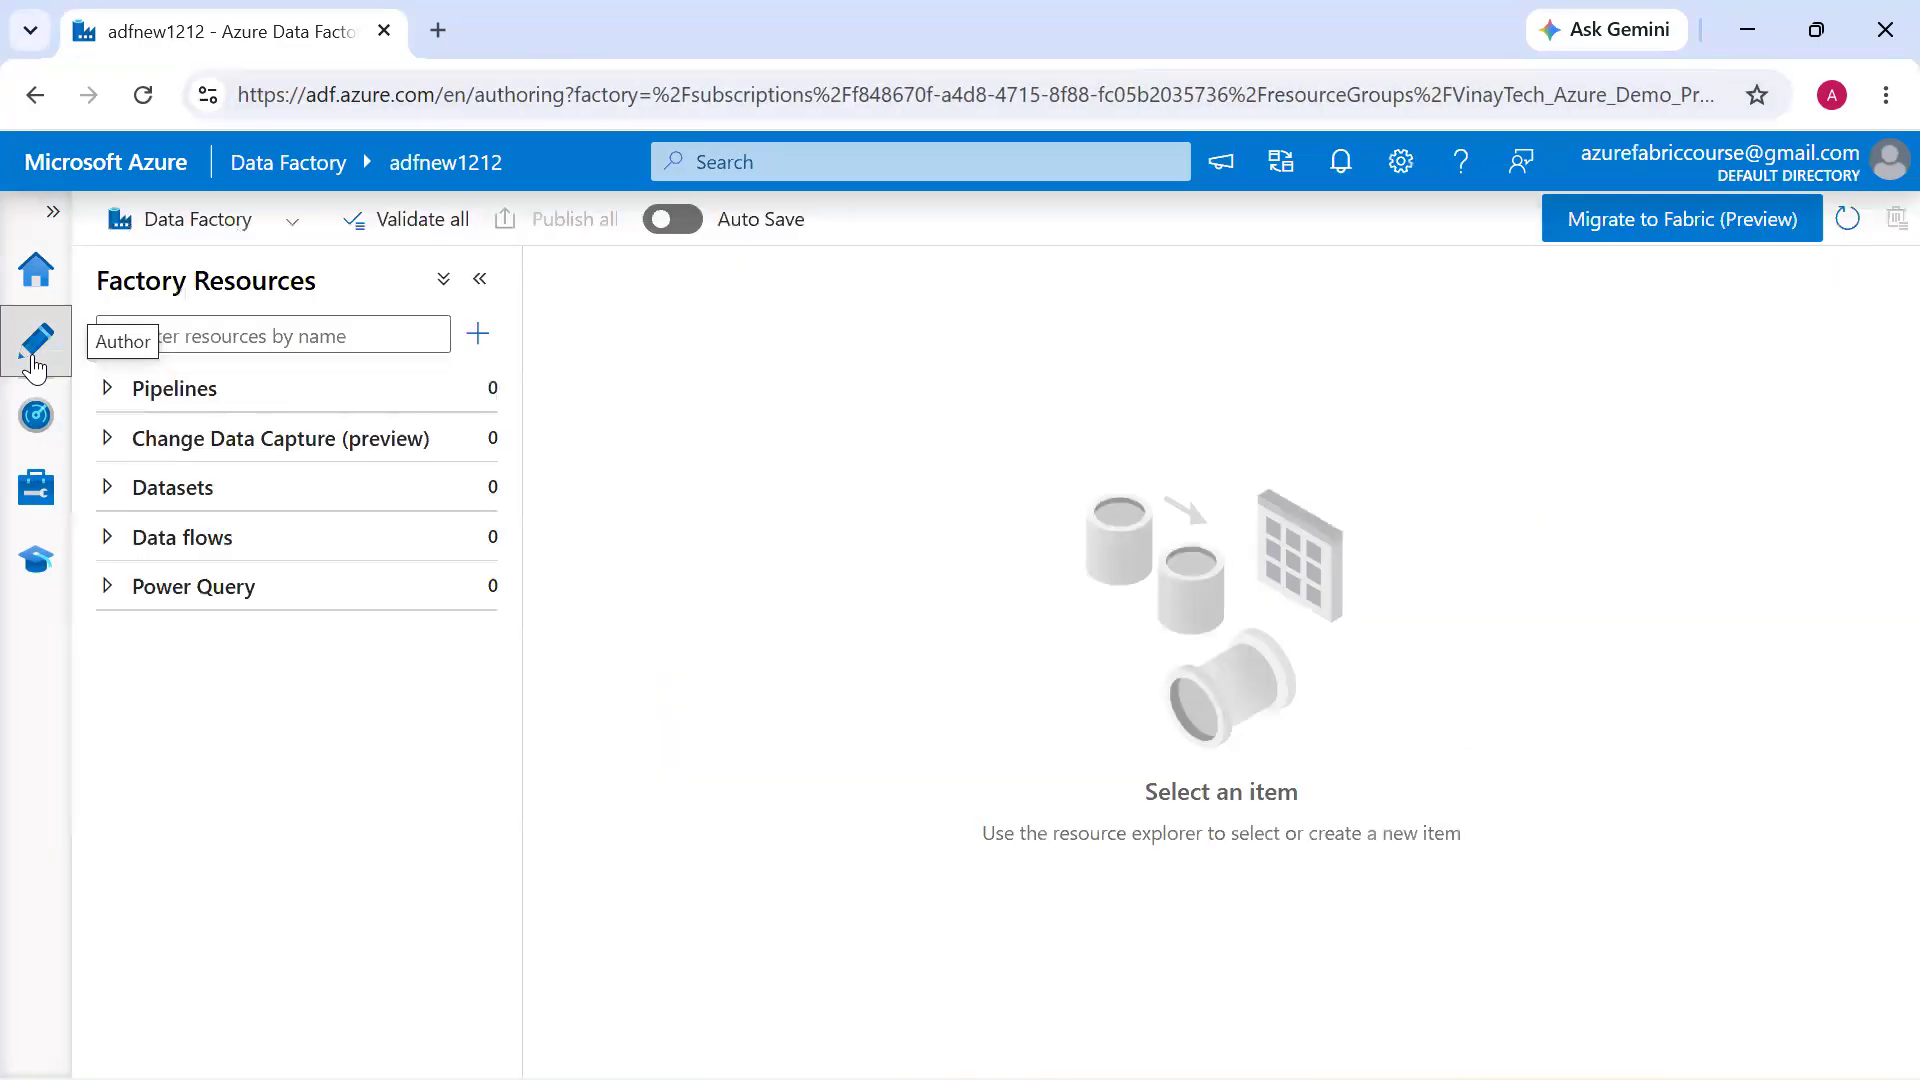
left_click(44, 430)
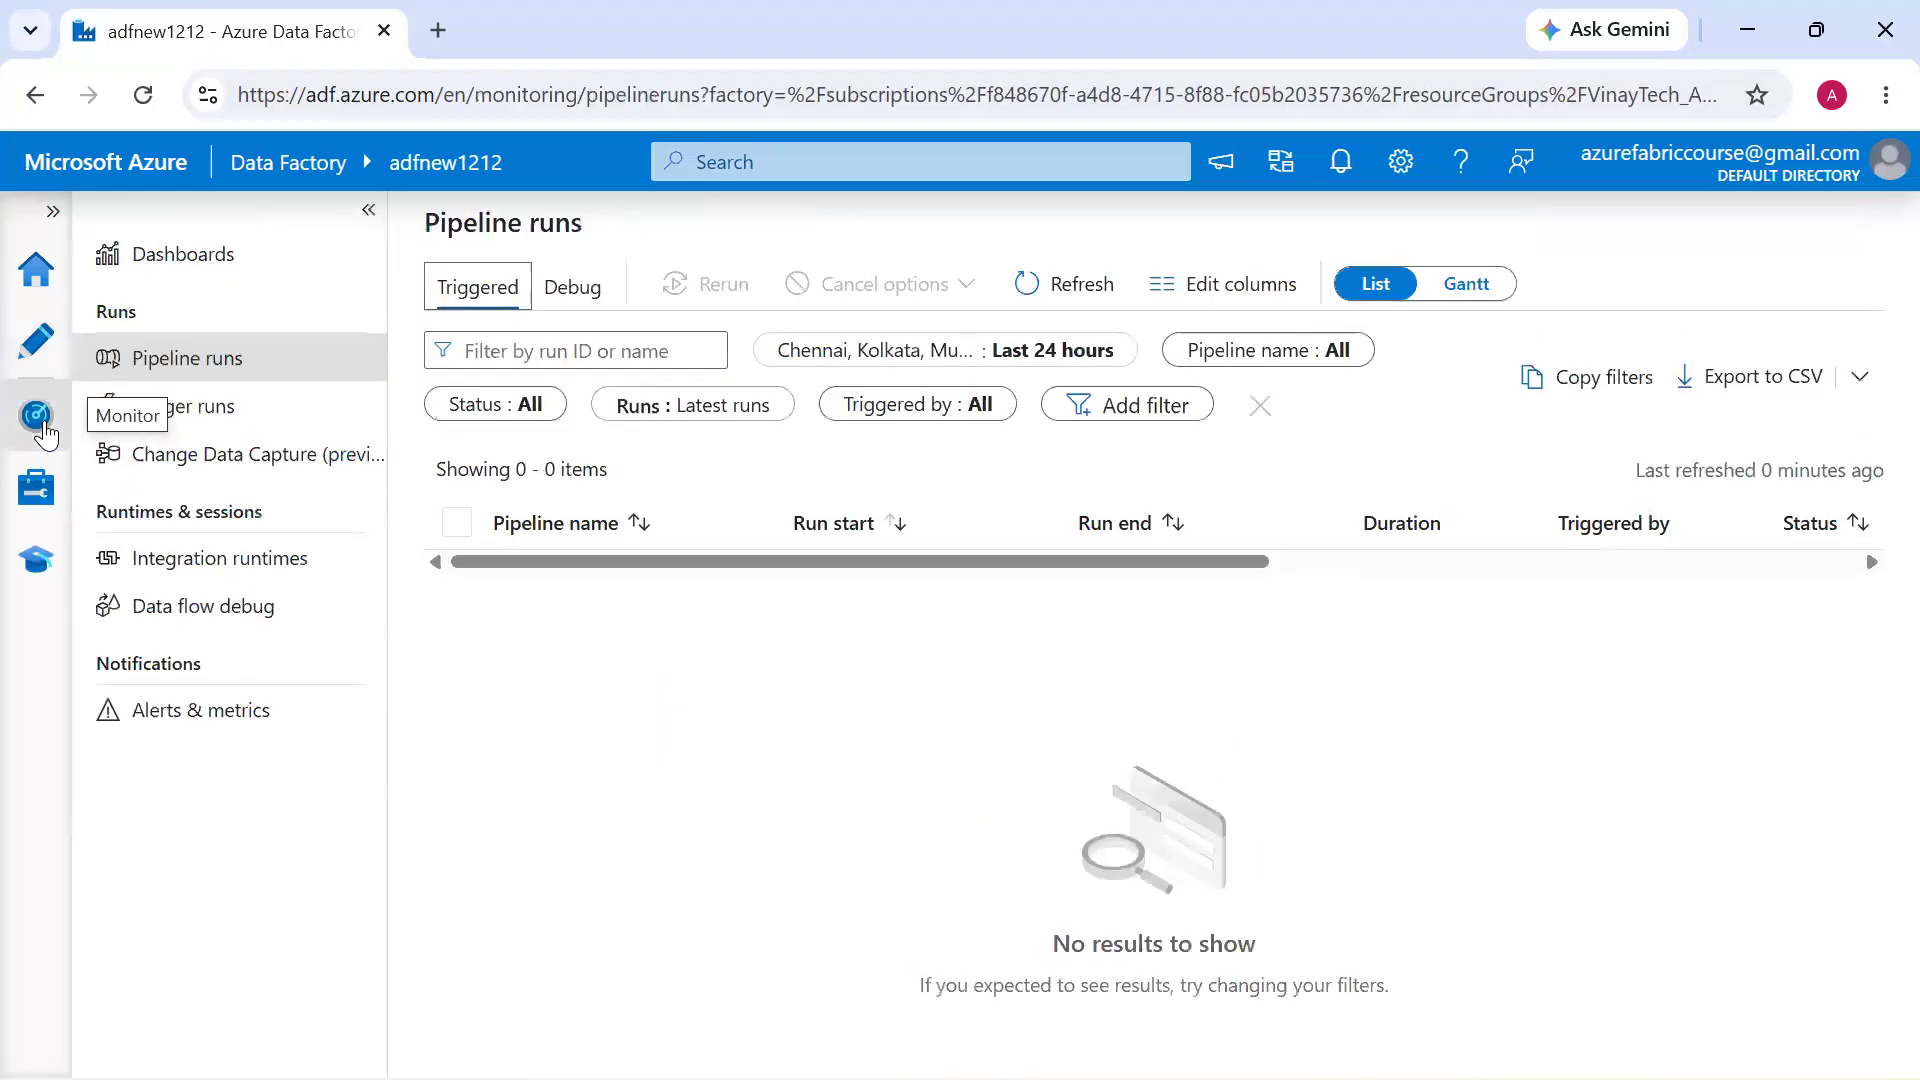
left_click(48, 368)
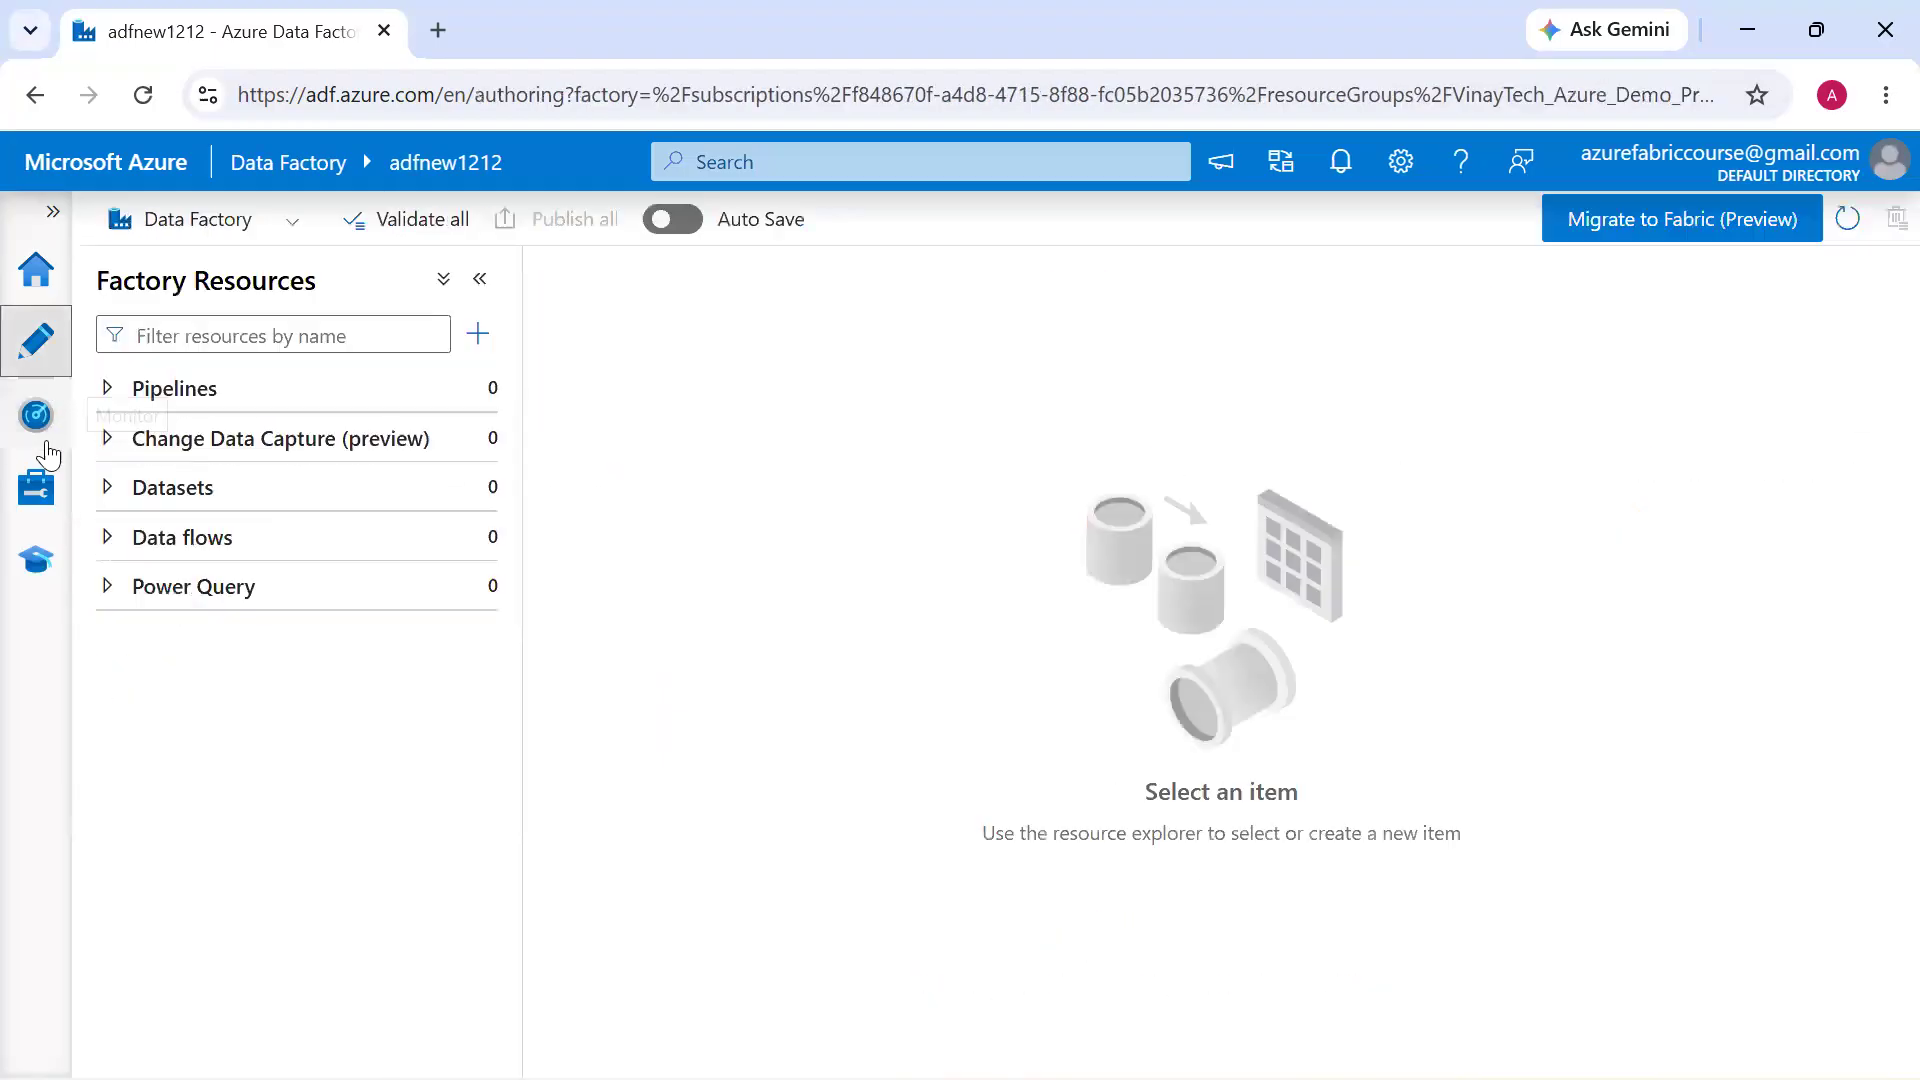
left_click(53, 510)
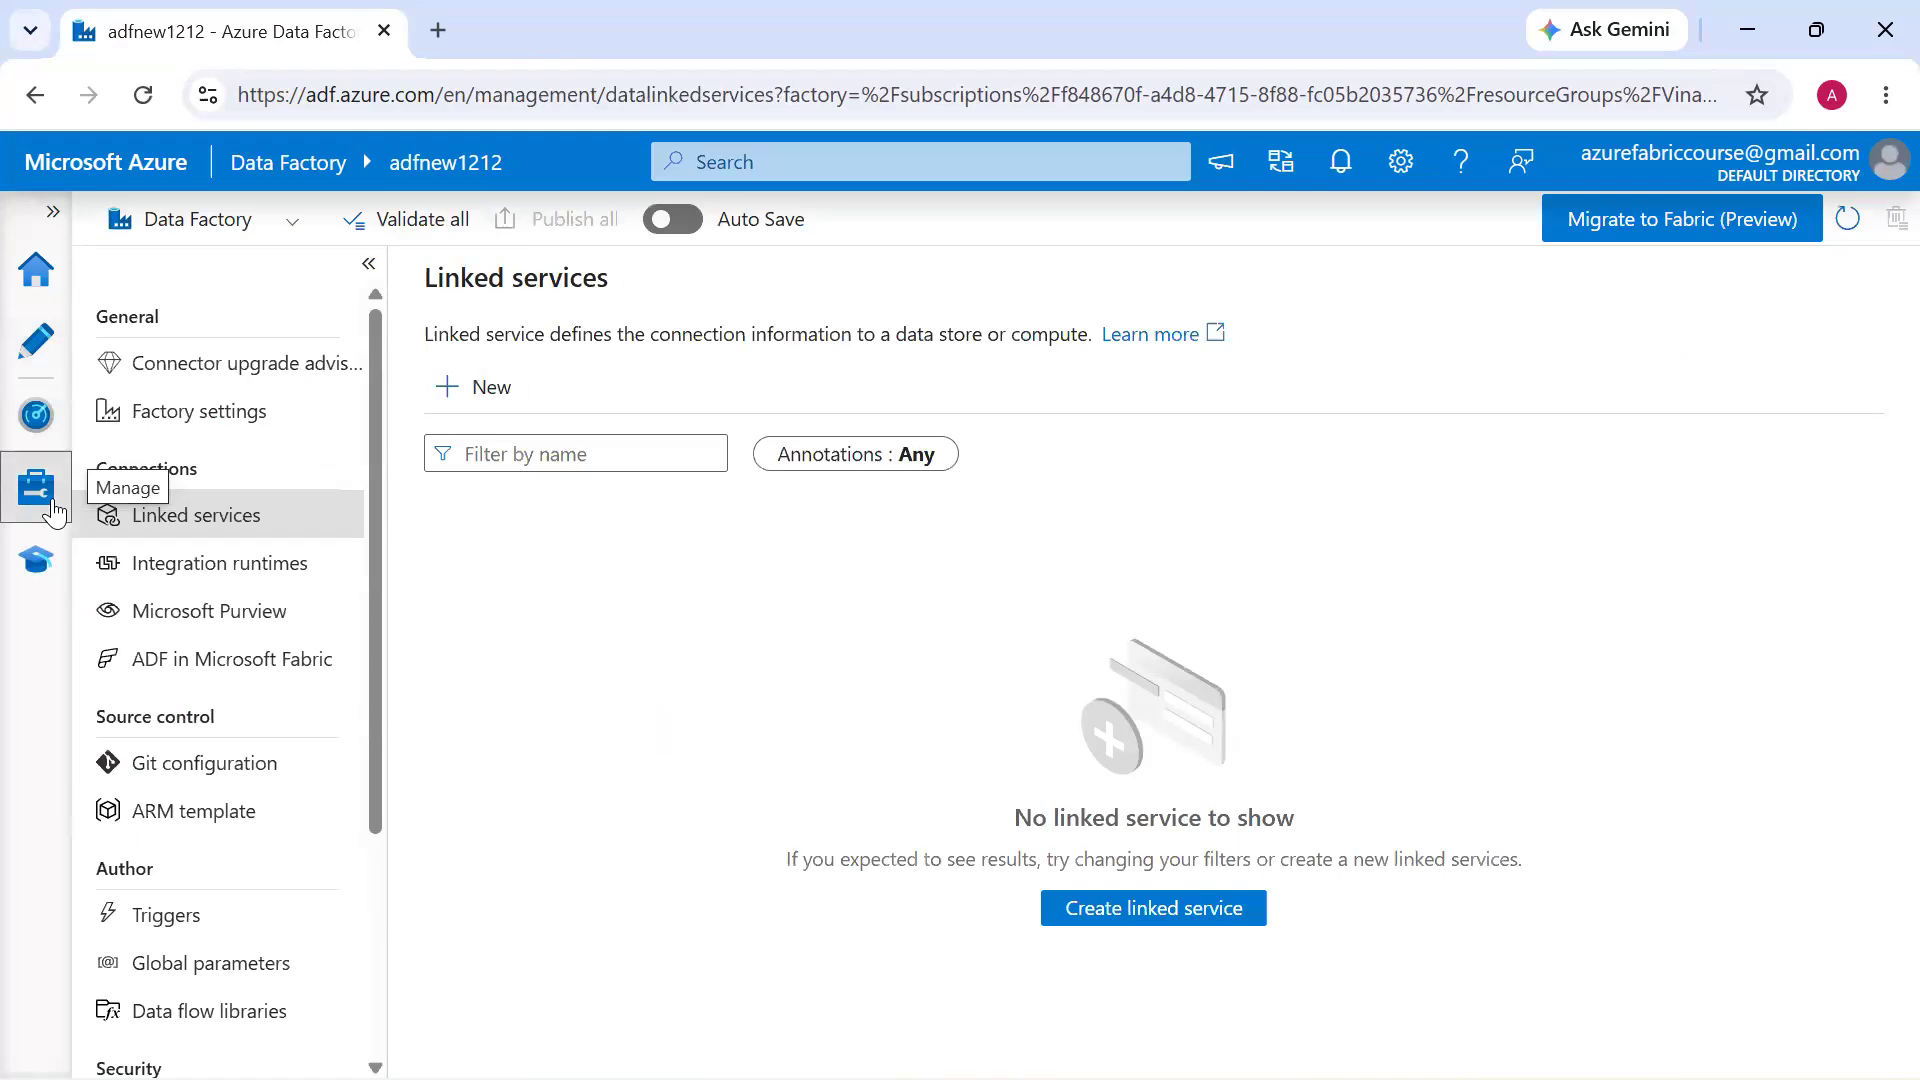
Create a new pipeline in the Author section and name it Load_Data_Blob_ASQL_DB_Pipeline
left_click(36, 343)
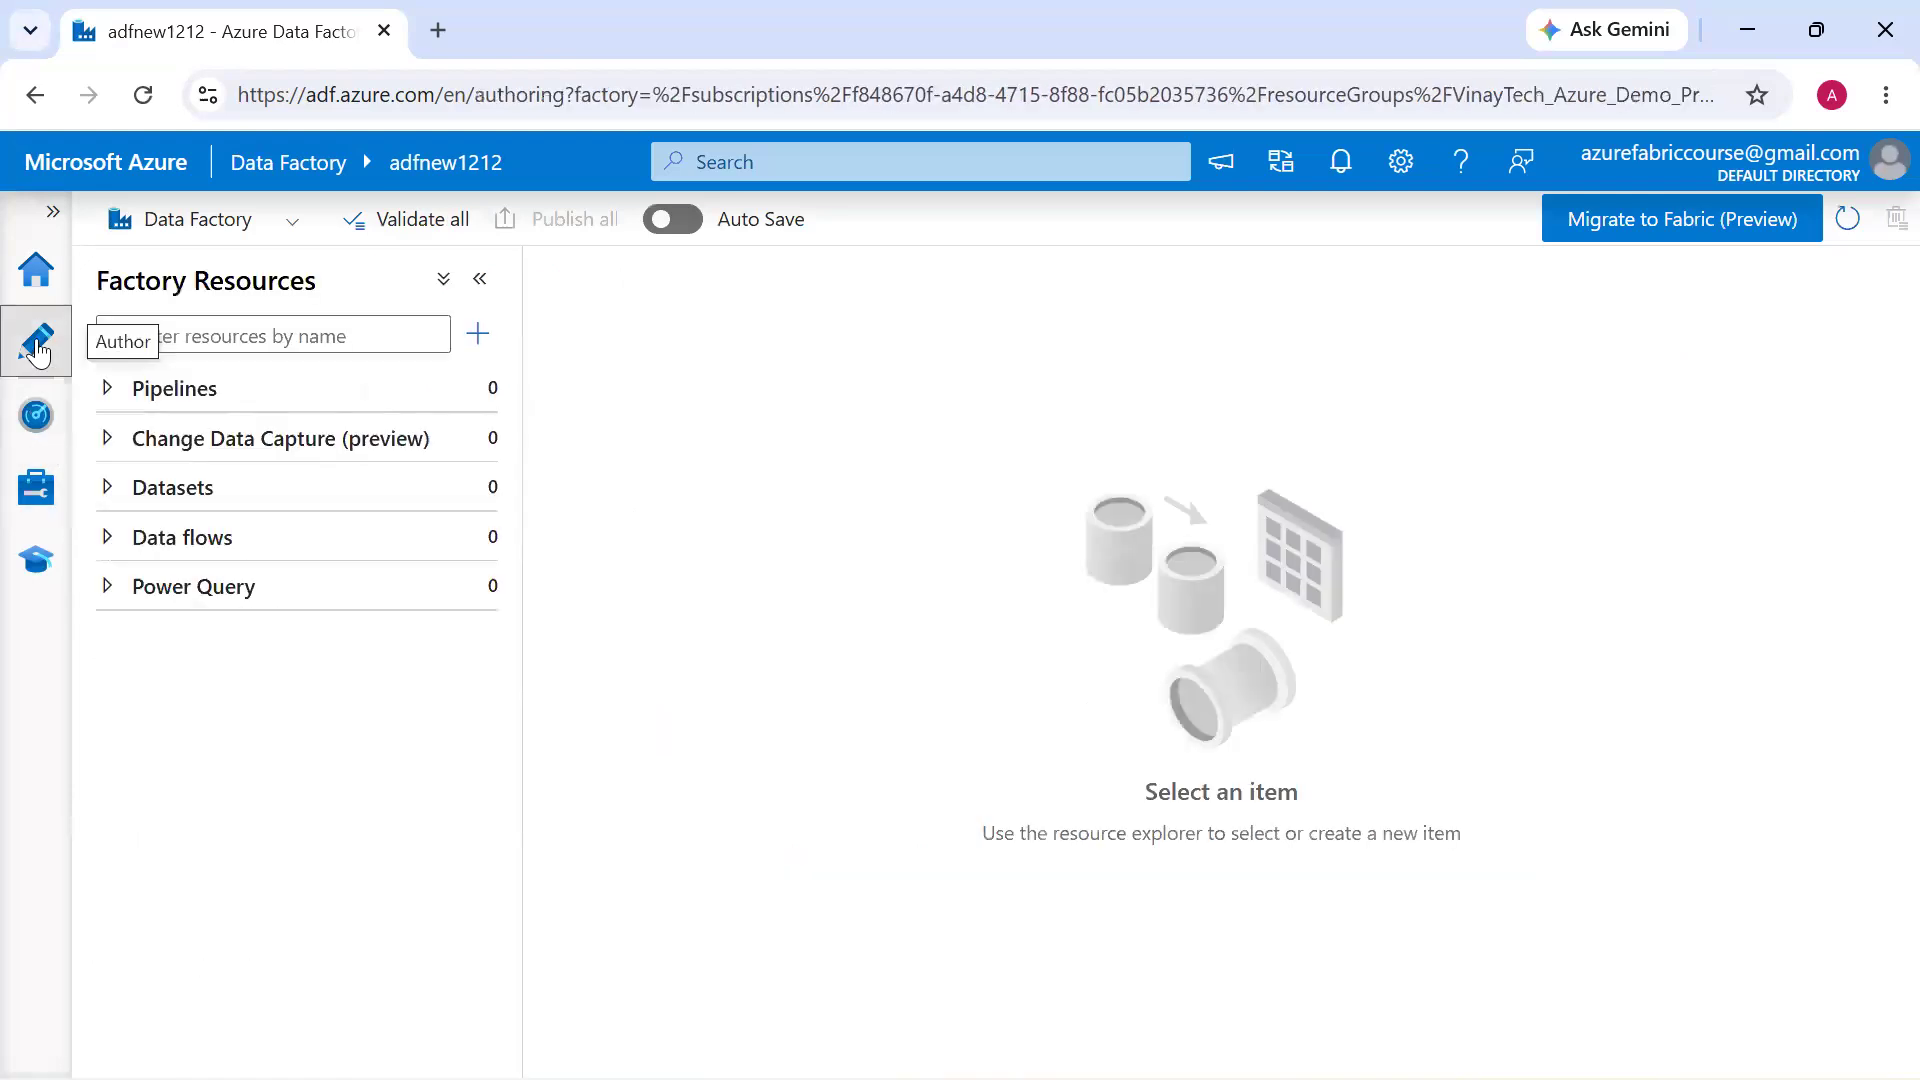
left_click(472, 392)
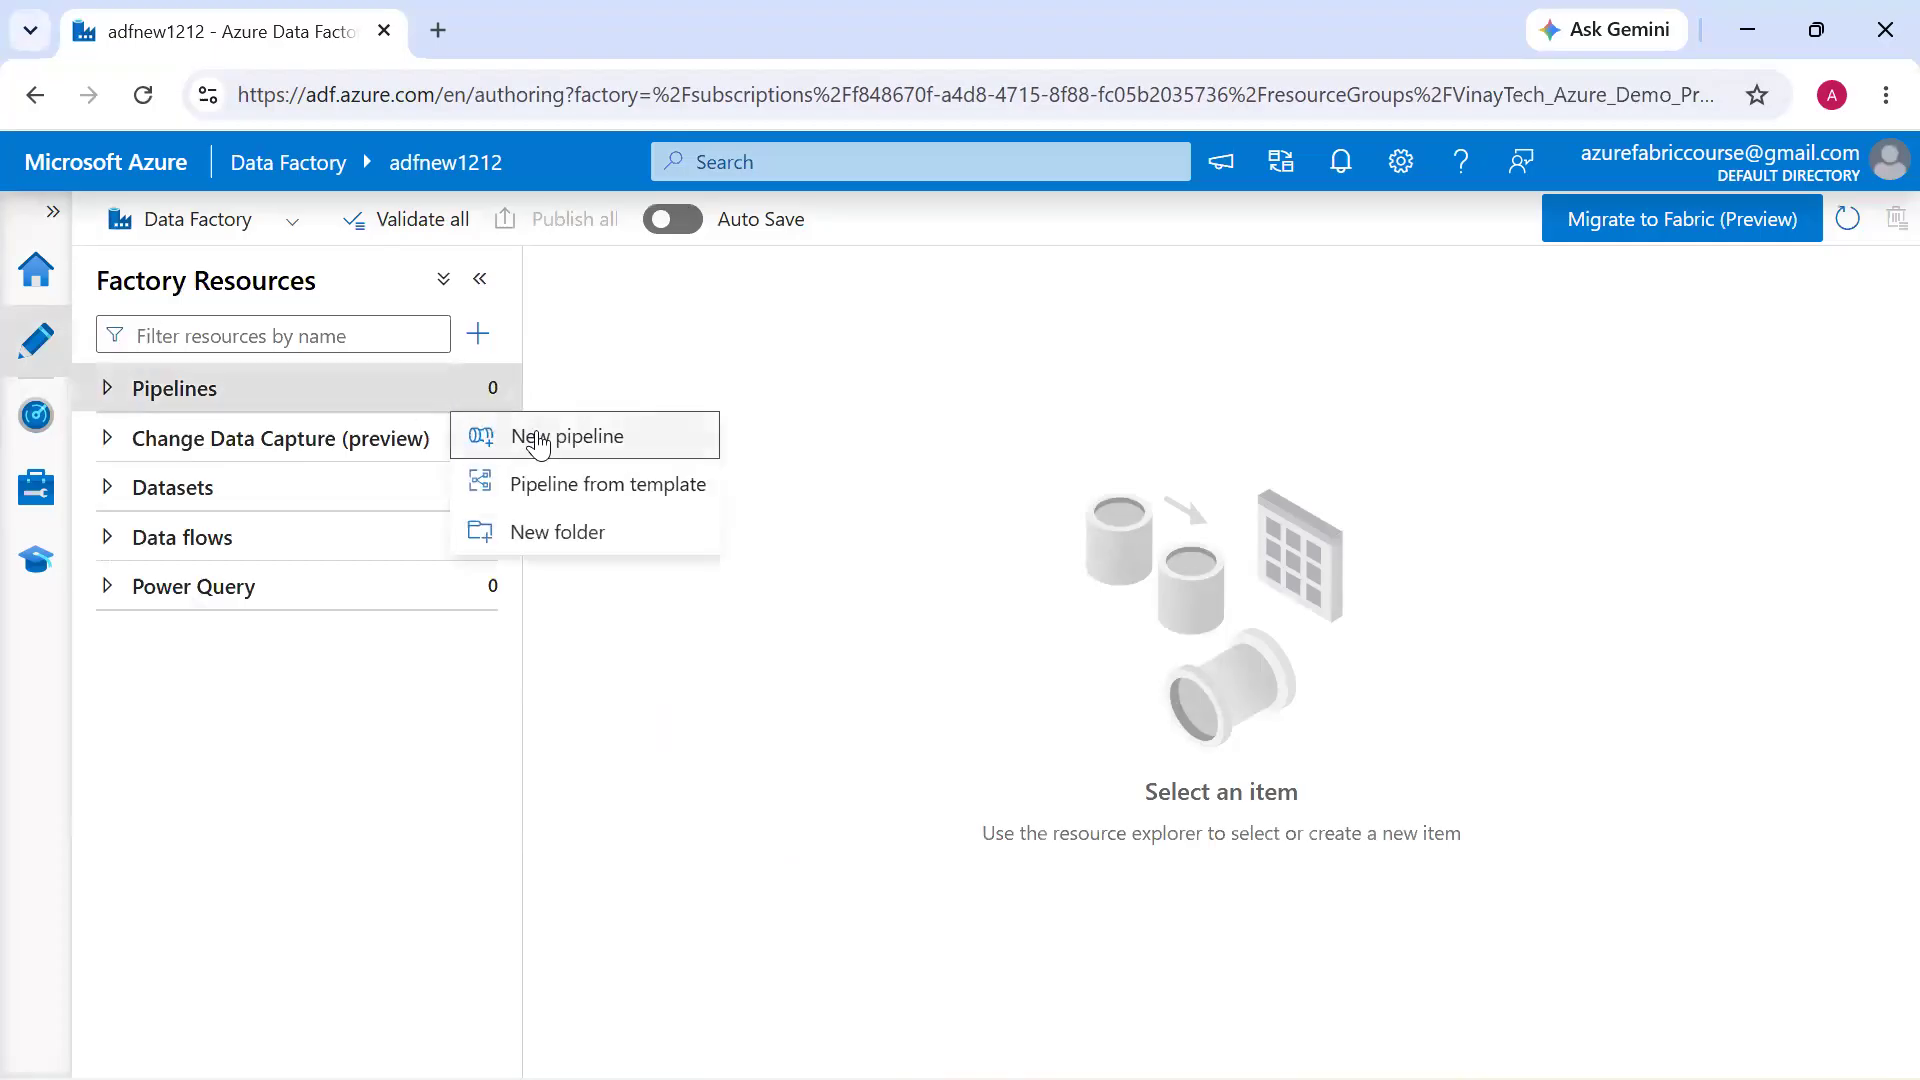
left_click(476, 433)
left_click(1654, 540)
key("BackSpace")
key("Home")
type("Load_Data_Blob_ASQL_DB_")
key("Delete")
type("P")
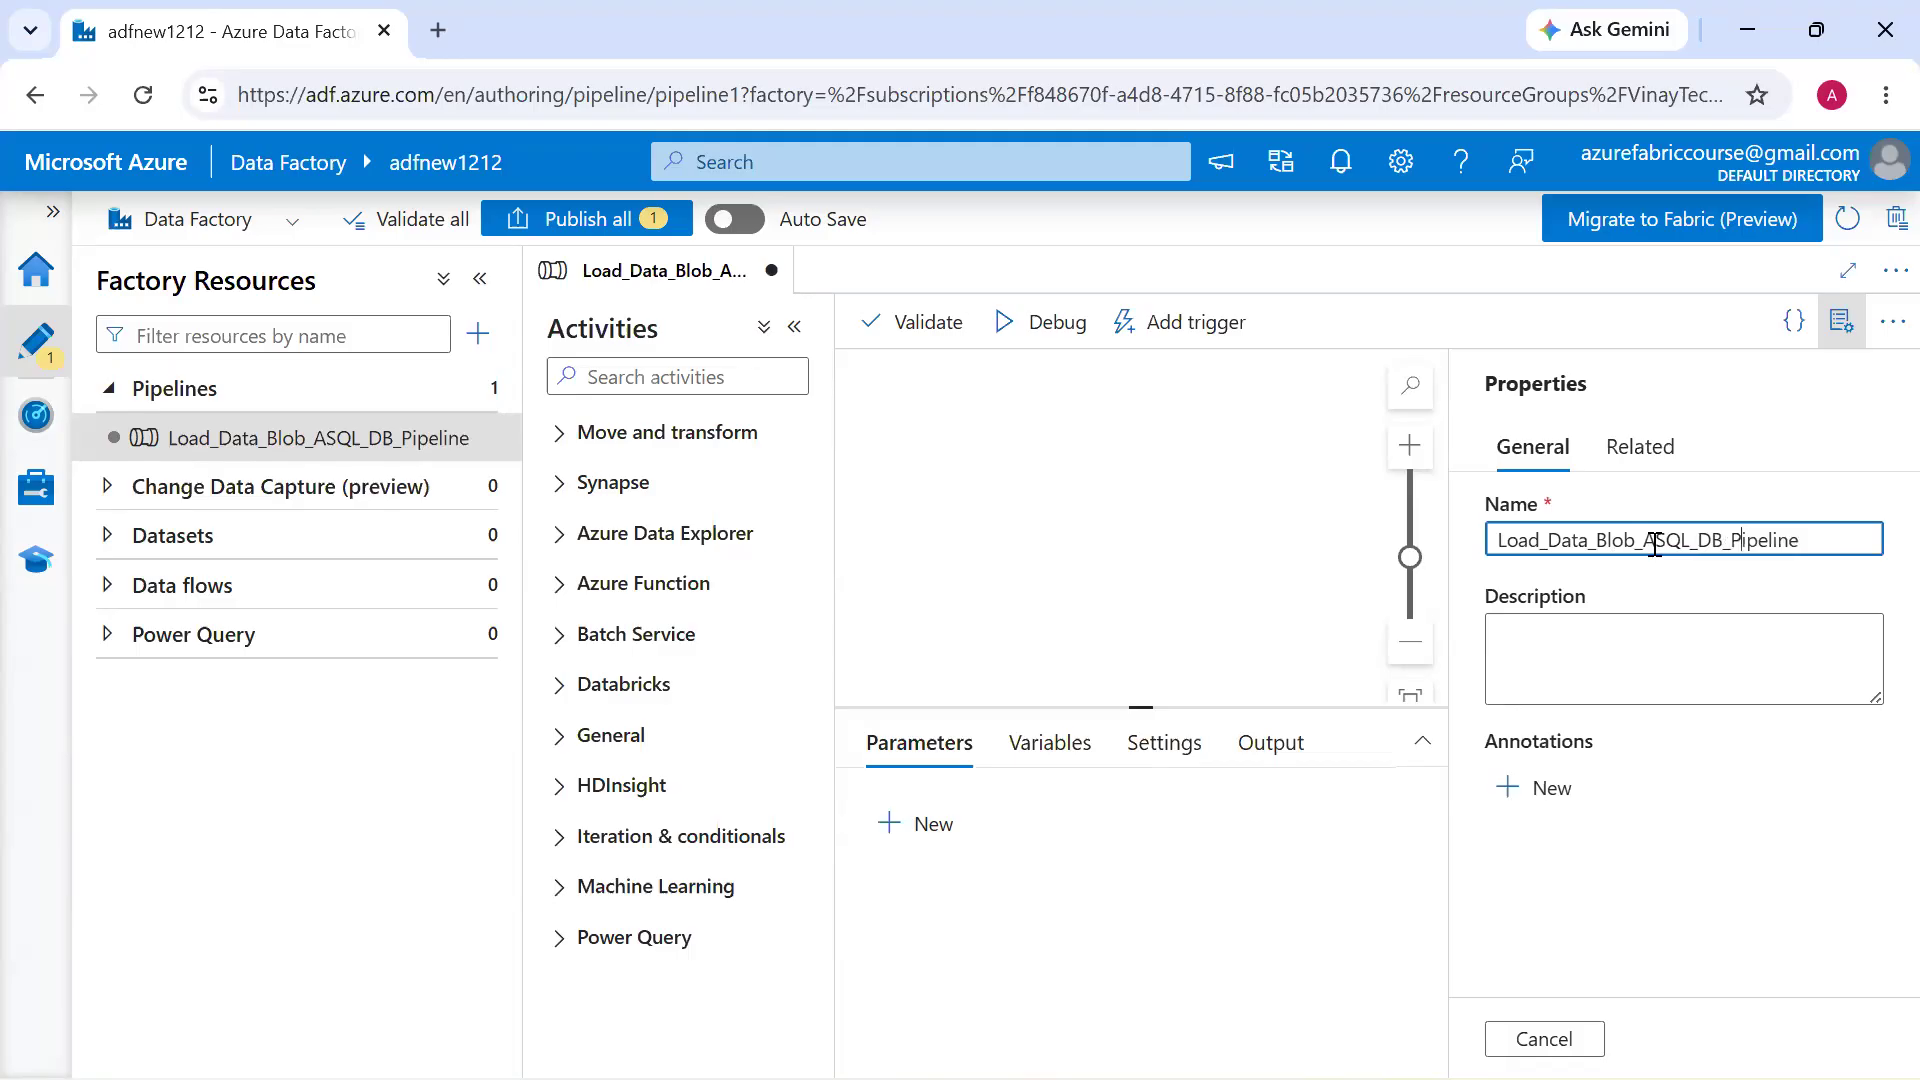
Add a Copy data activity to the pipeline and rename it "Blob Copy data ASQL DB TABLES"
left_click(735, 440)
left_click_drag(703, 488, 1115, 462)
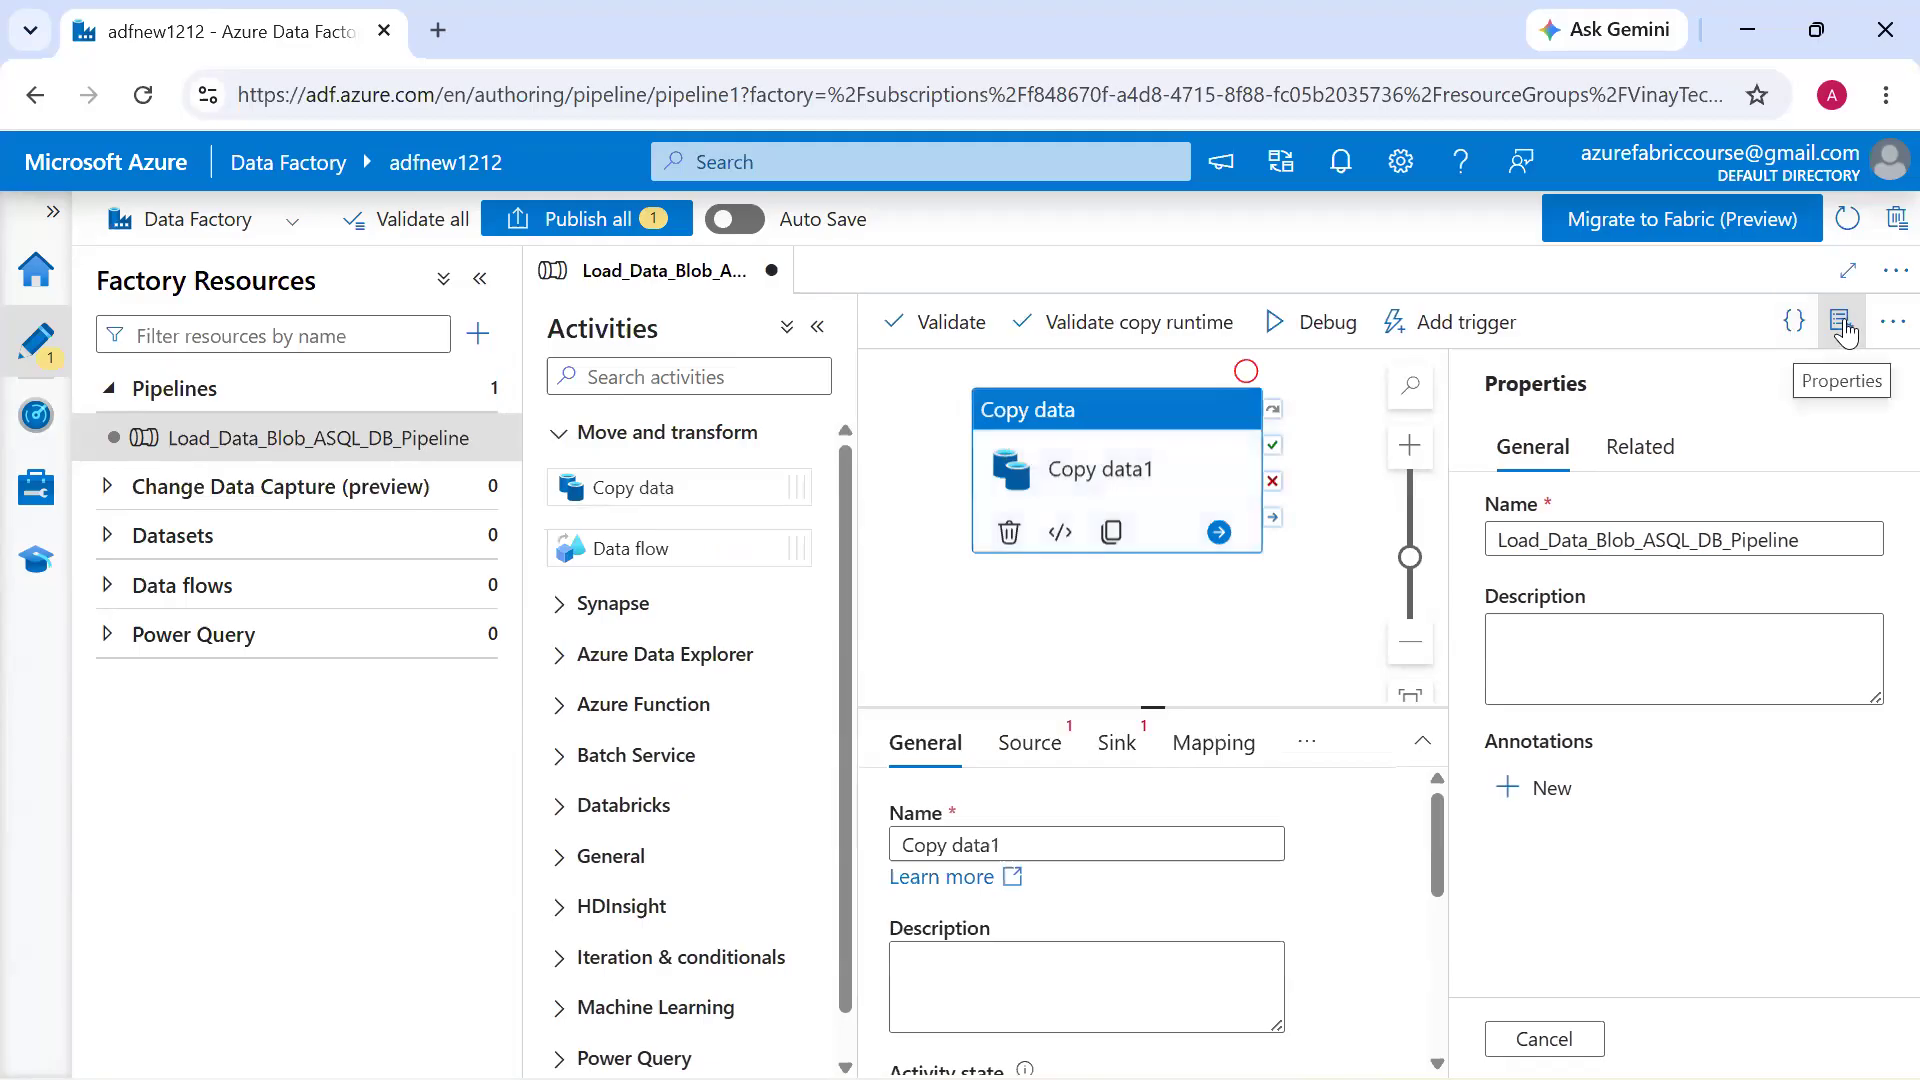
left_click(1837, 323)
left_click(1347, 726)
type("Blob")
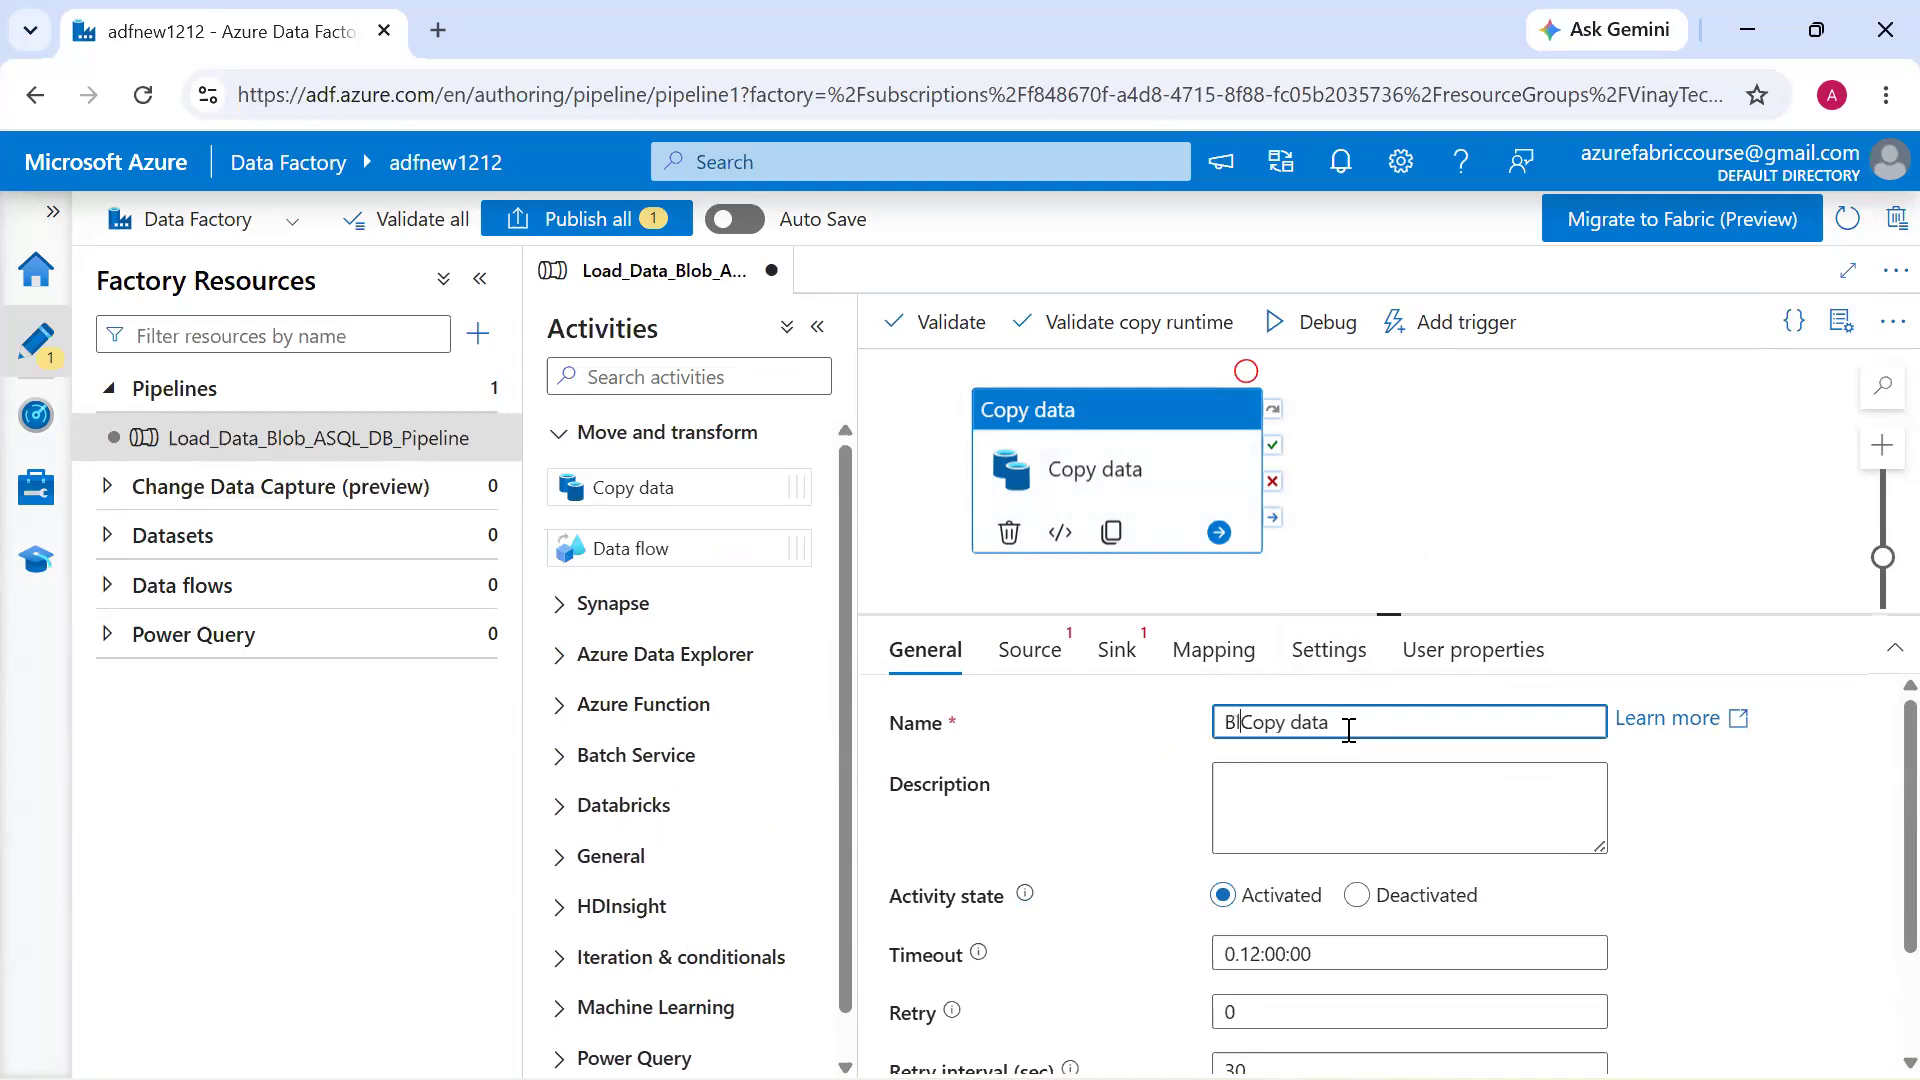
key("End")
type("ASQL DB")
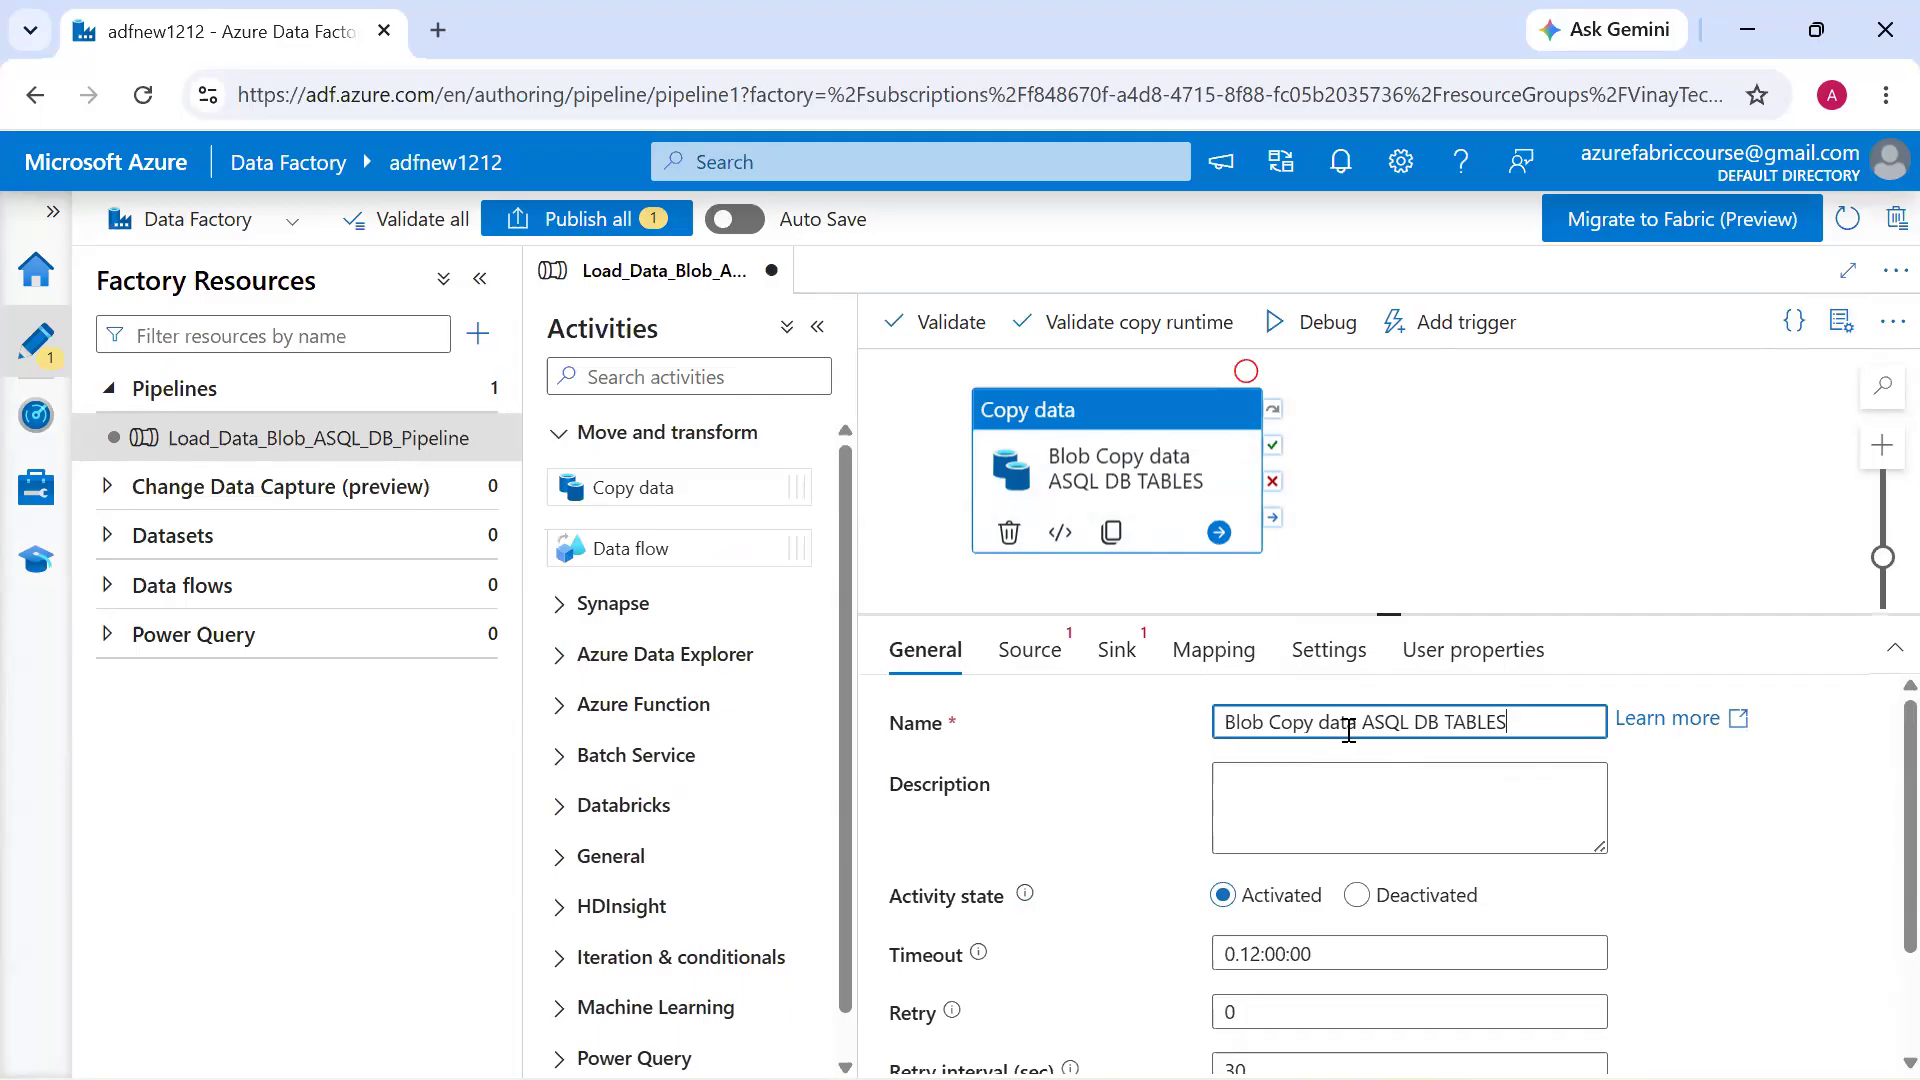
Switch to the Azure portal, open customerdatabase from its completed deployment and highlight the database name
key("alt+Tab")
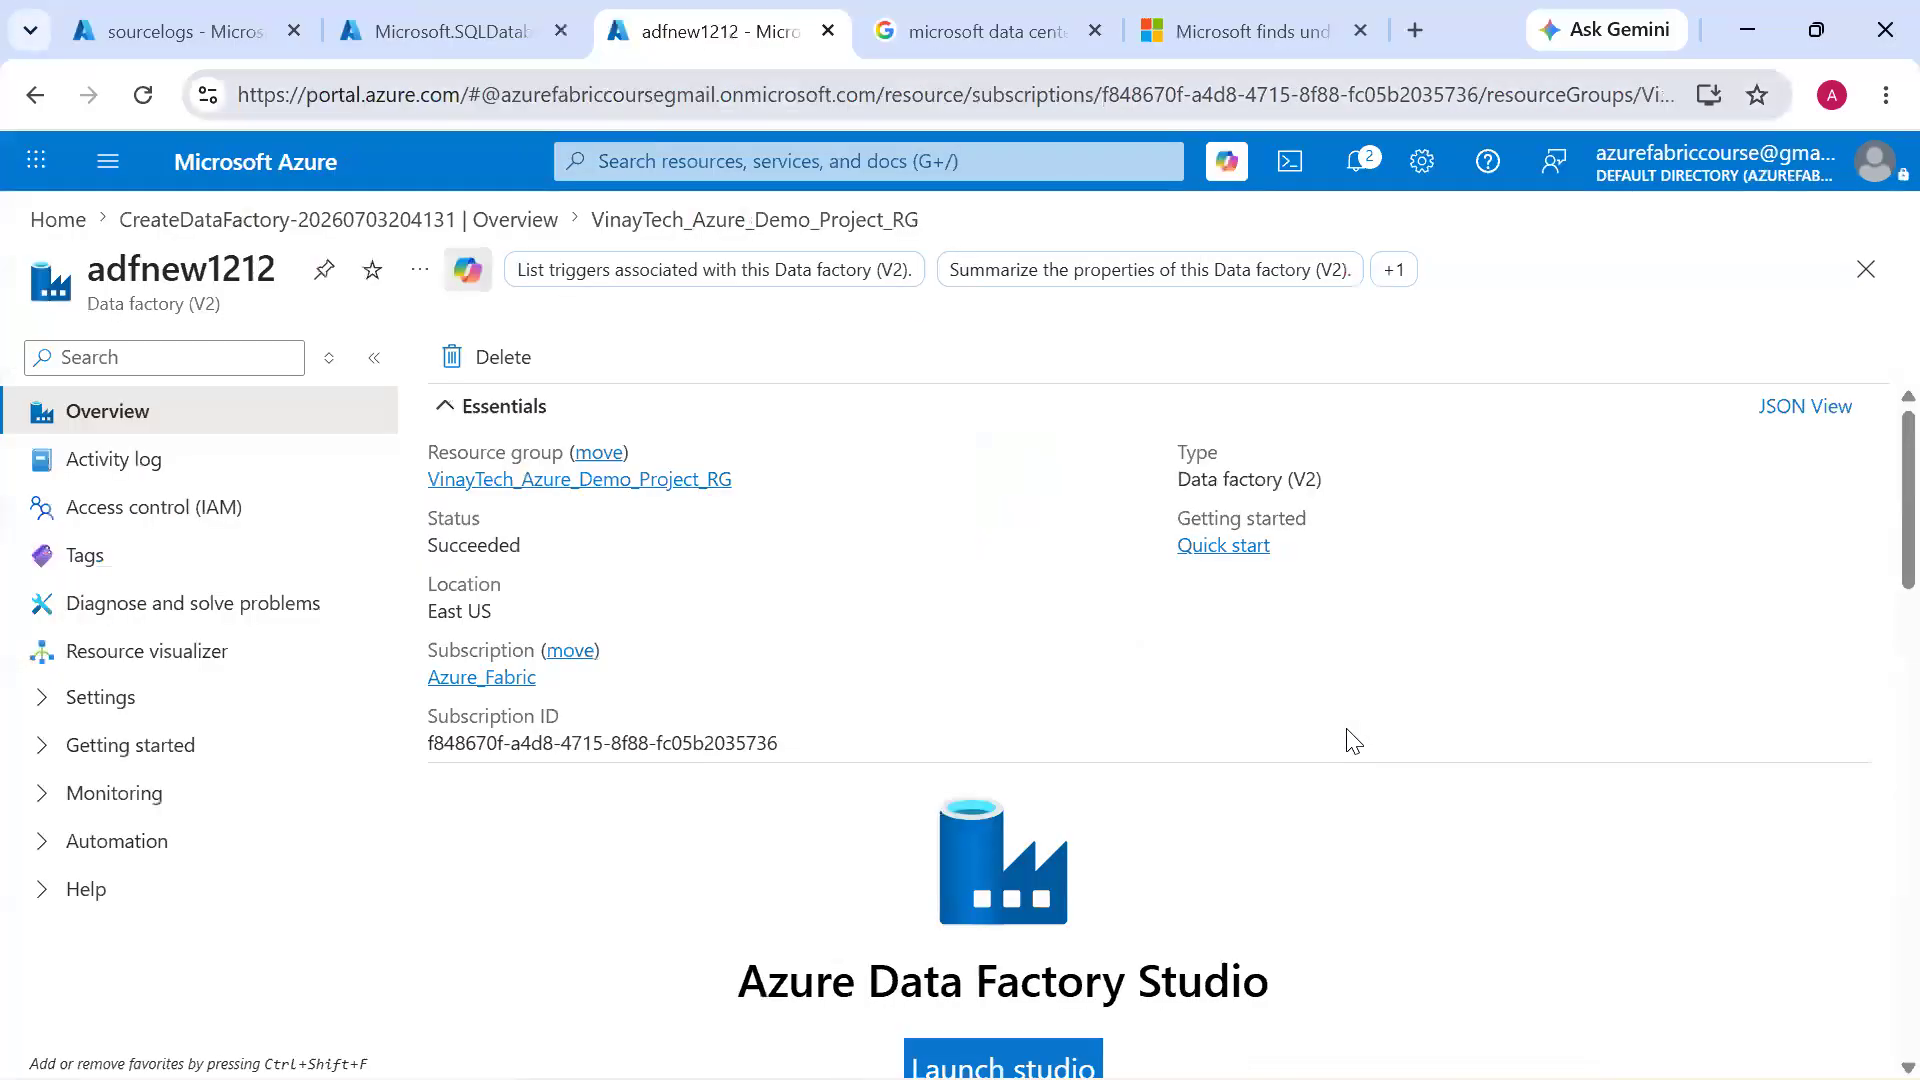
left_click(480, 32)
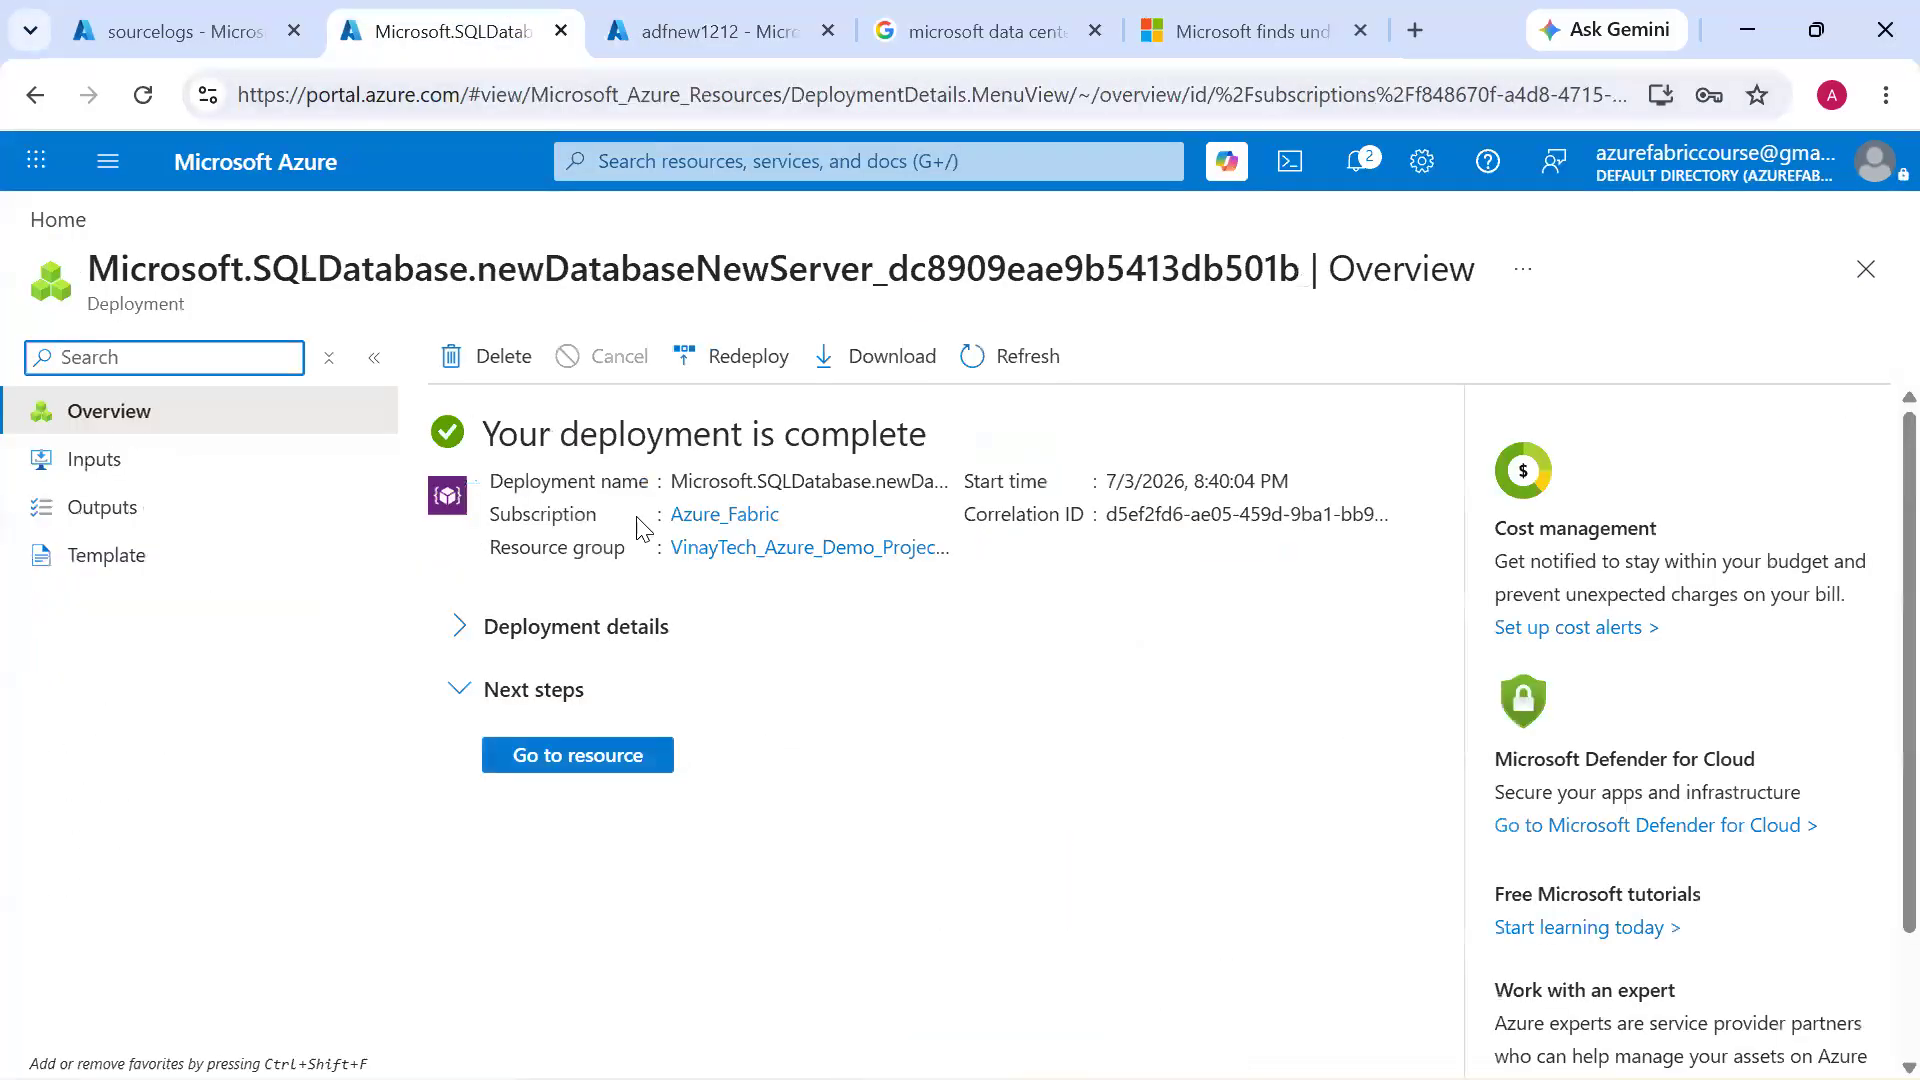
left_click(627, 765)
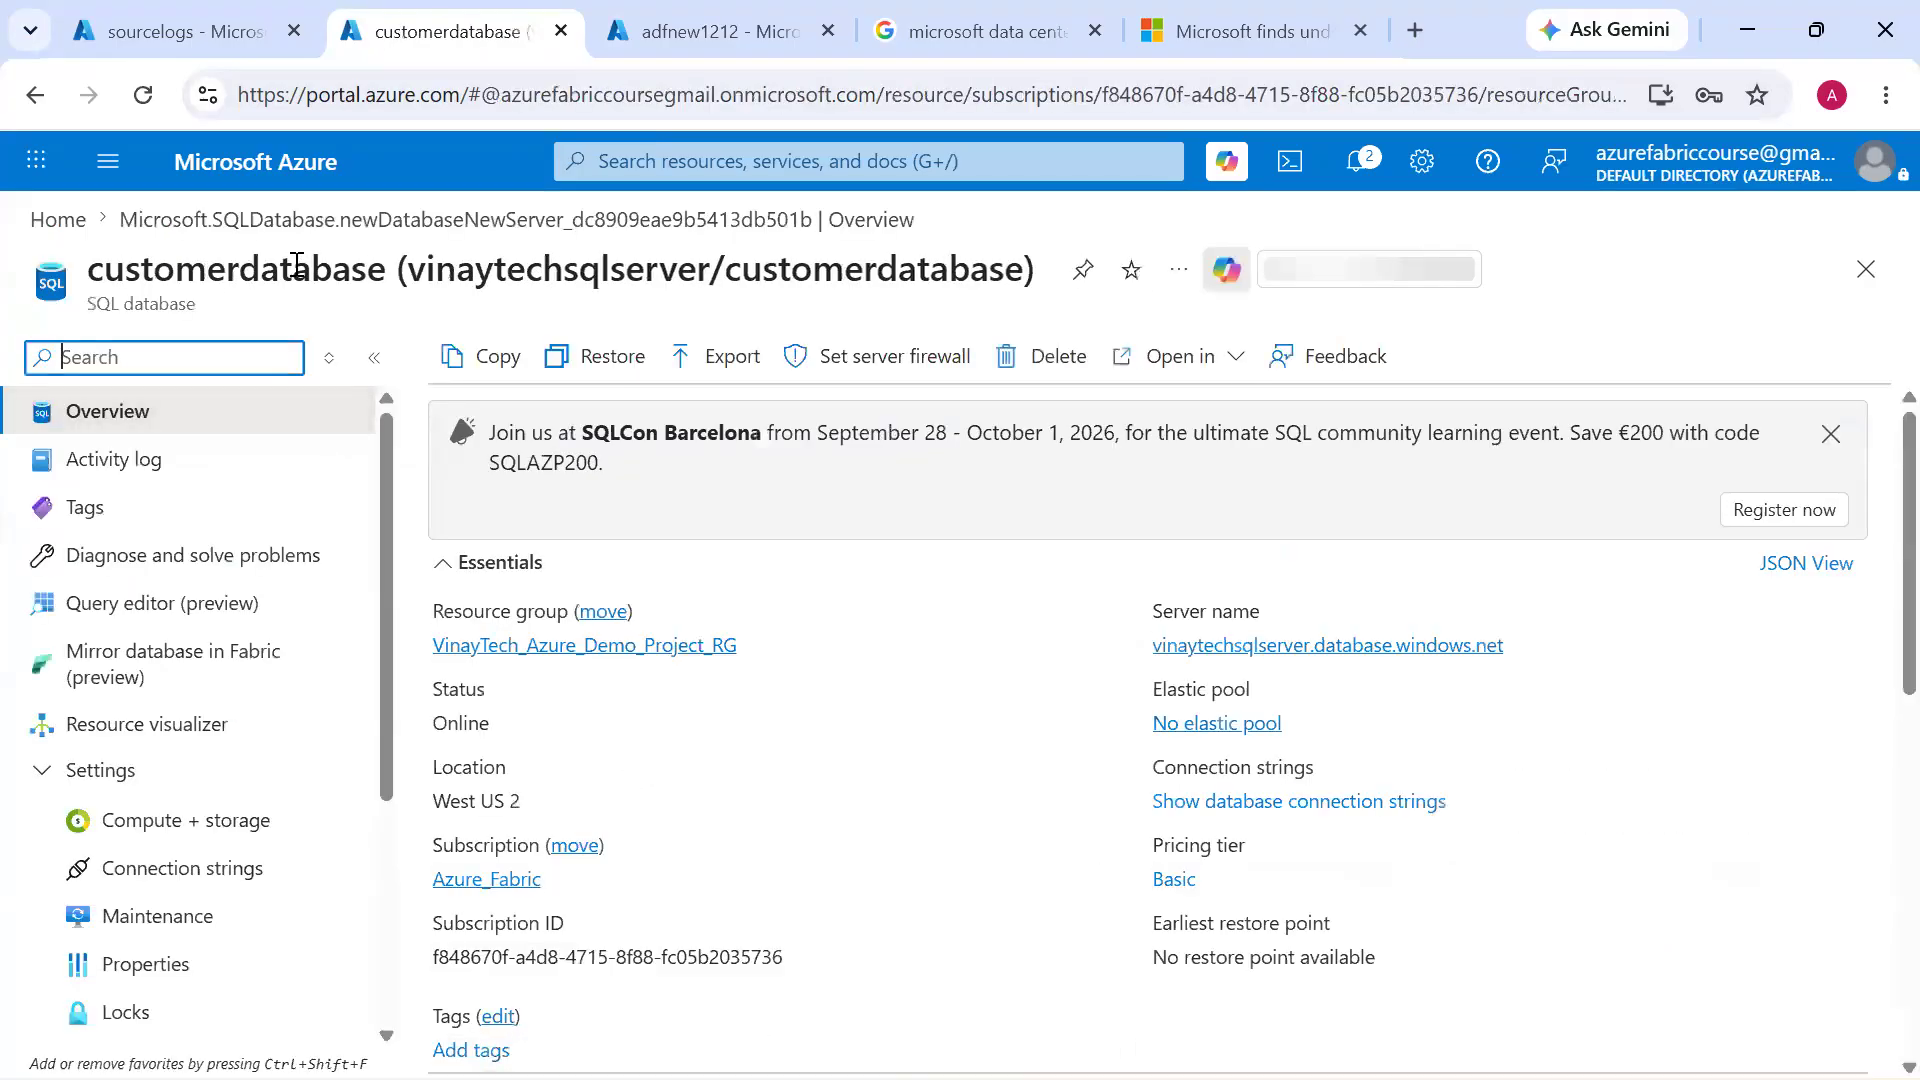
double_click(297, 264)
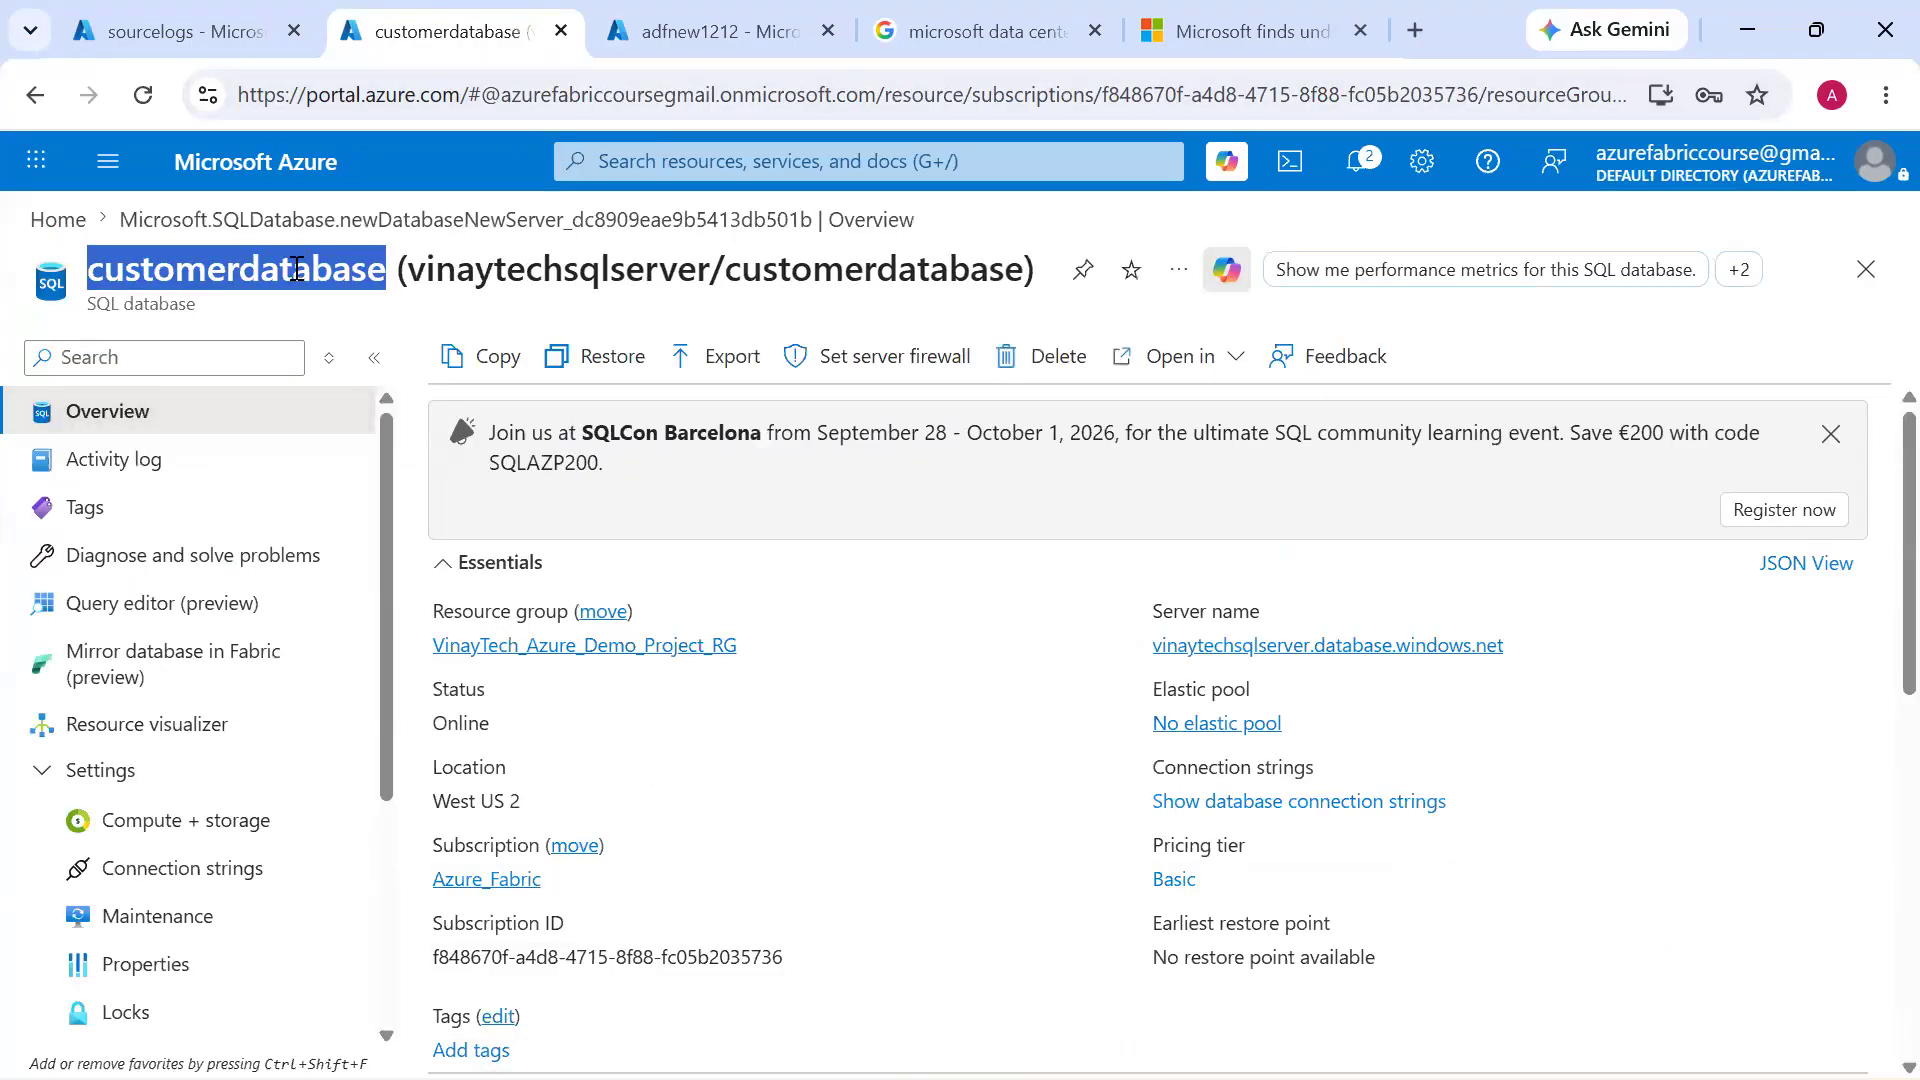
double_click(802, 266)
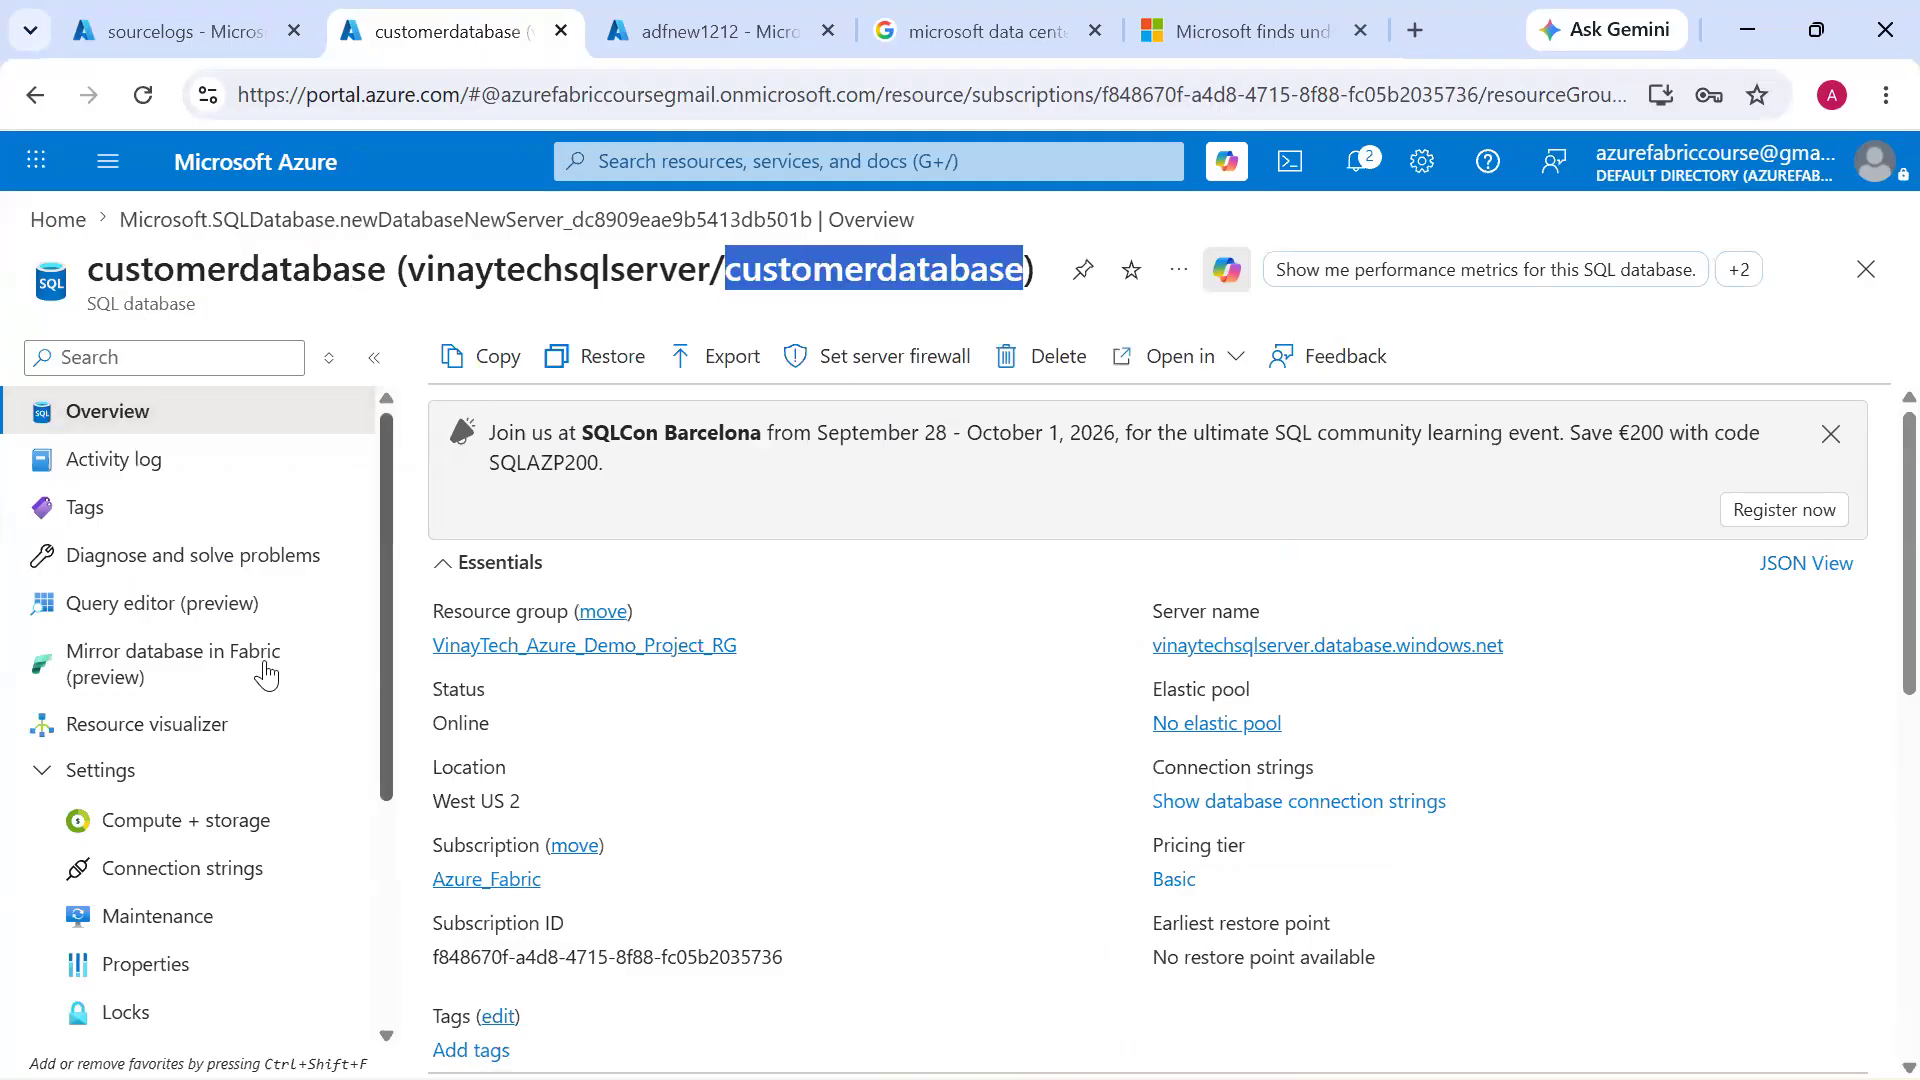
Review the service tier and data max size in customerdatabase's Compute + storage settings
scroll(265, 676, "down", 1)
scroll(265, 676, "down", 1)
left_click(246, 757)
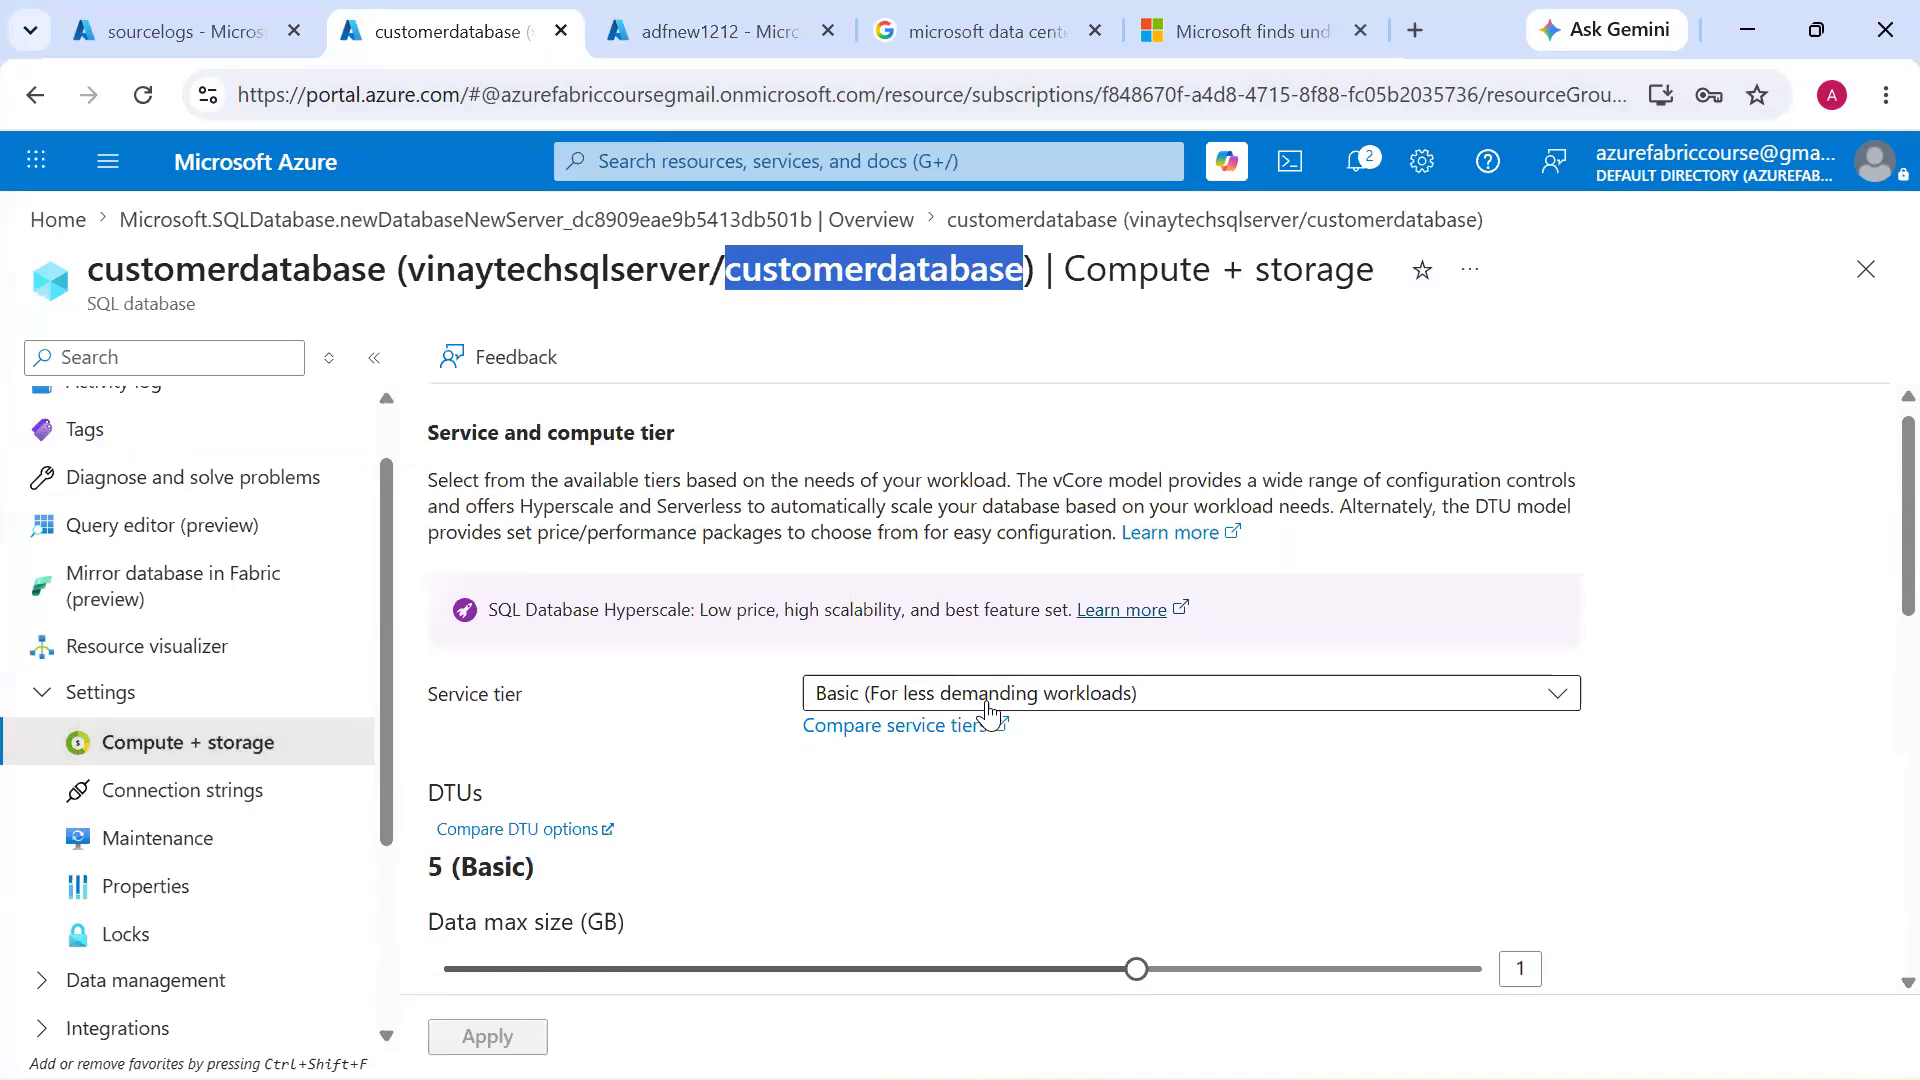
scroll(986, 711, "down", 2)
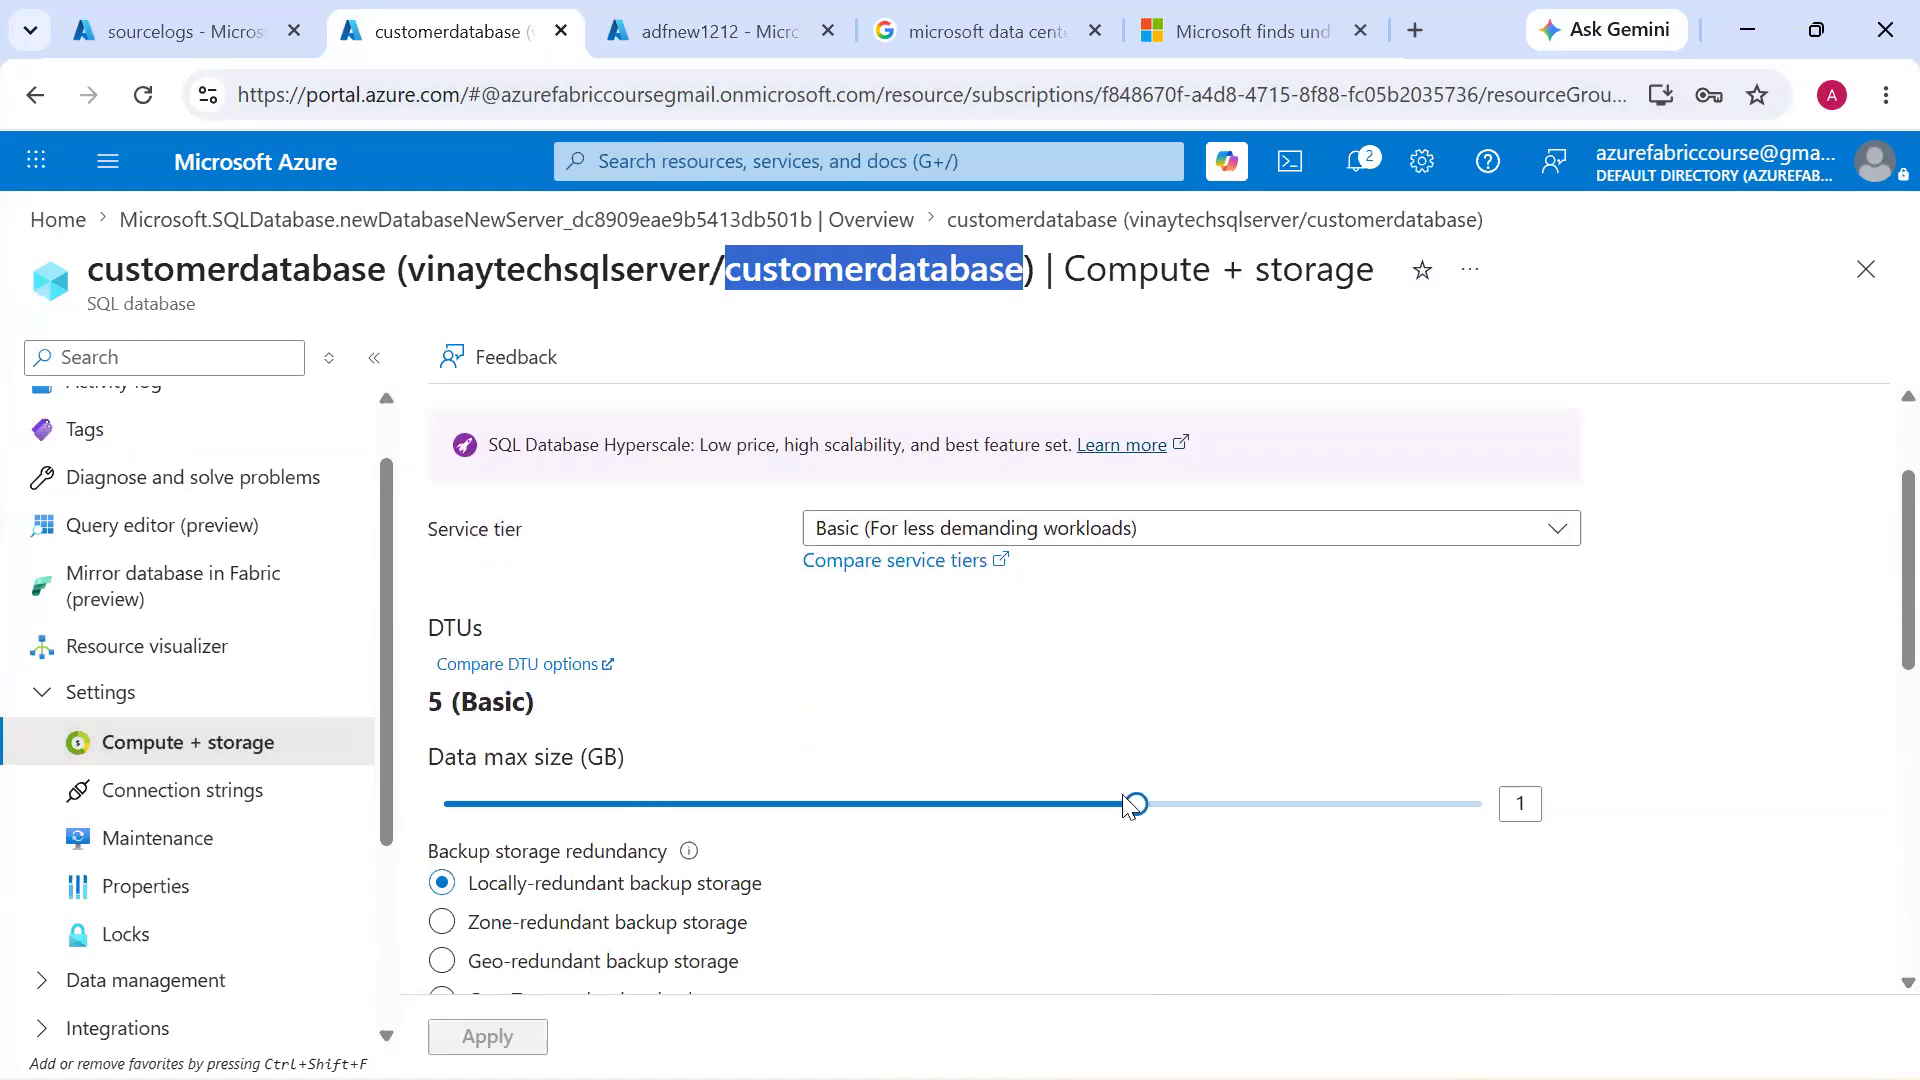
scroll(220, 610, "up", 1)
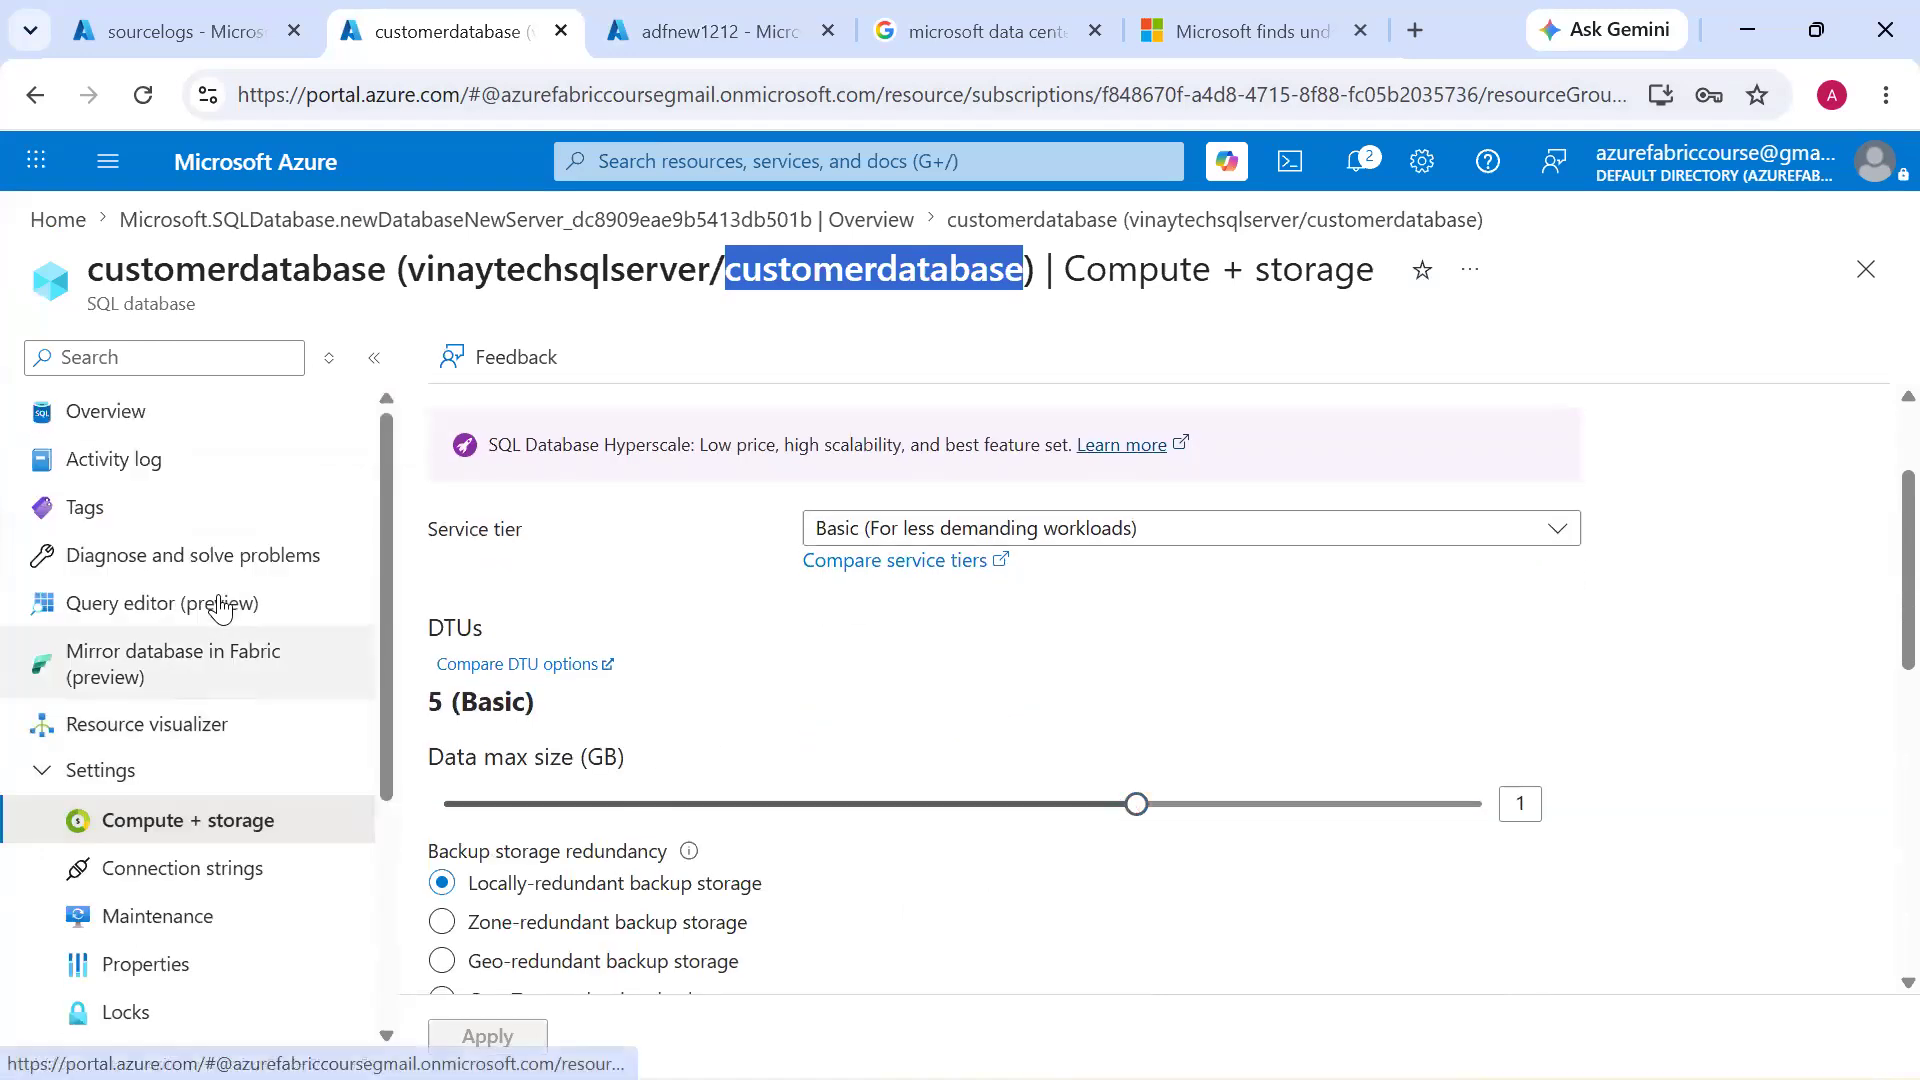
Examine the data storage usage in the Monitoring section of customerdatabase's overview
left_click(190, 420)
scroll(441, 394, "down", 6)
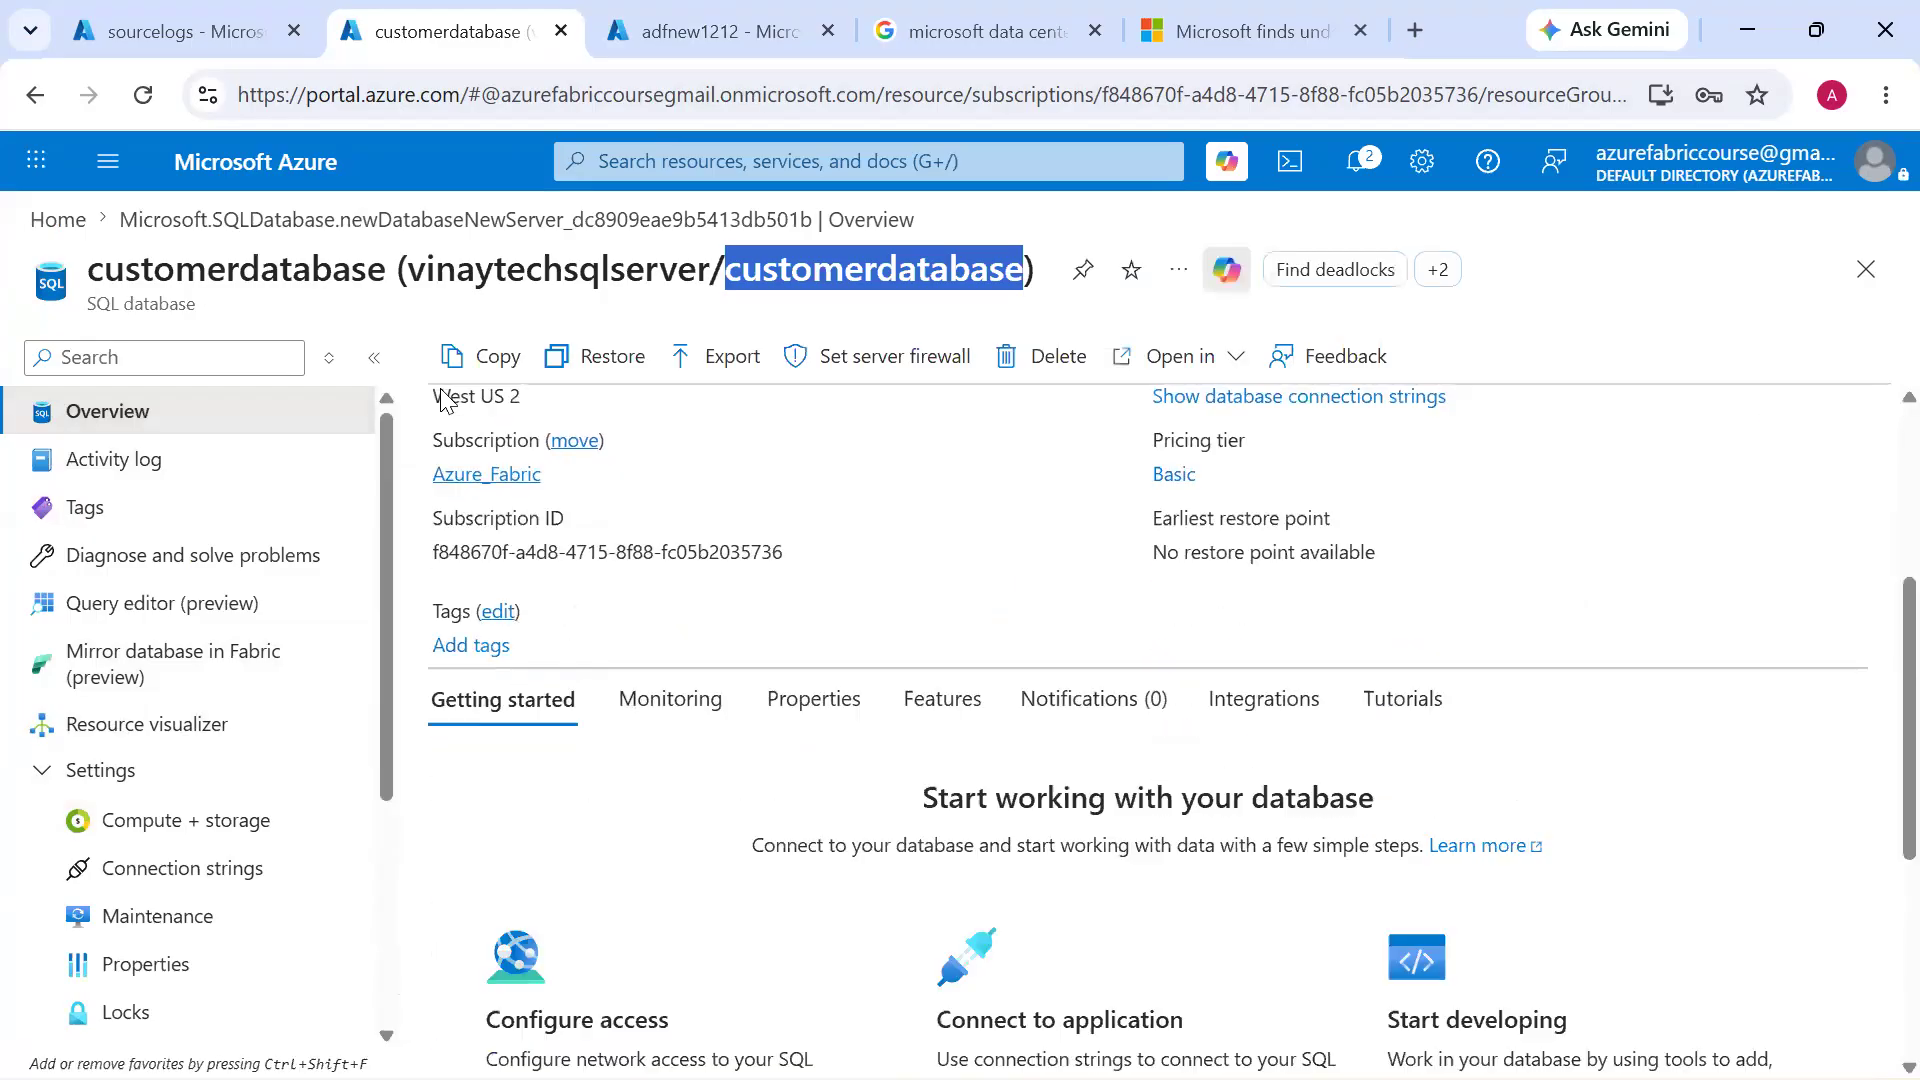
left_click(690, 494)
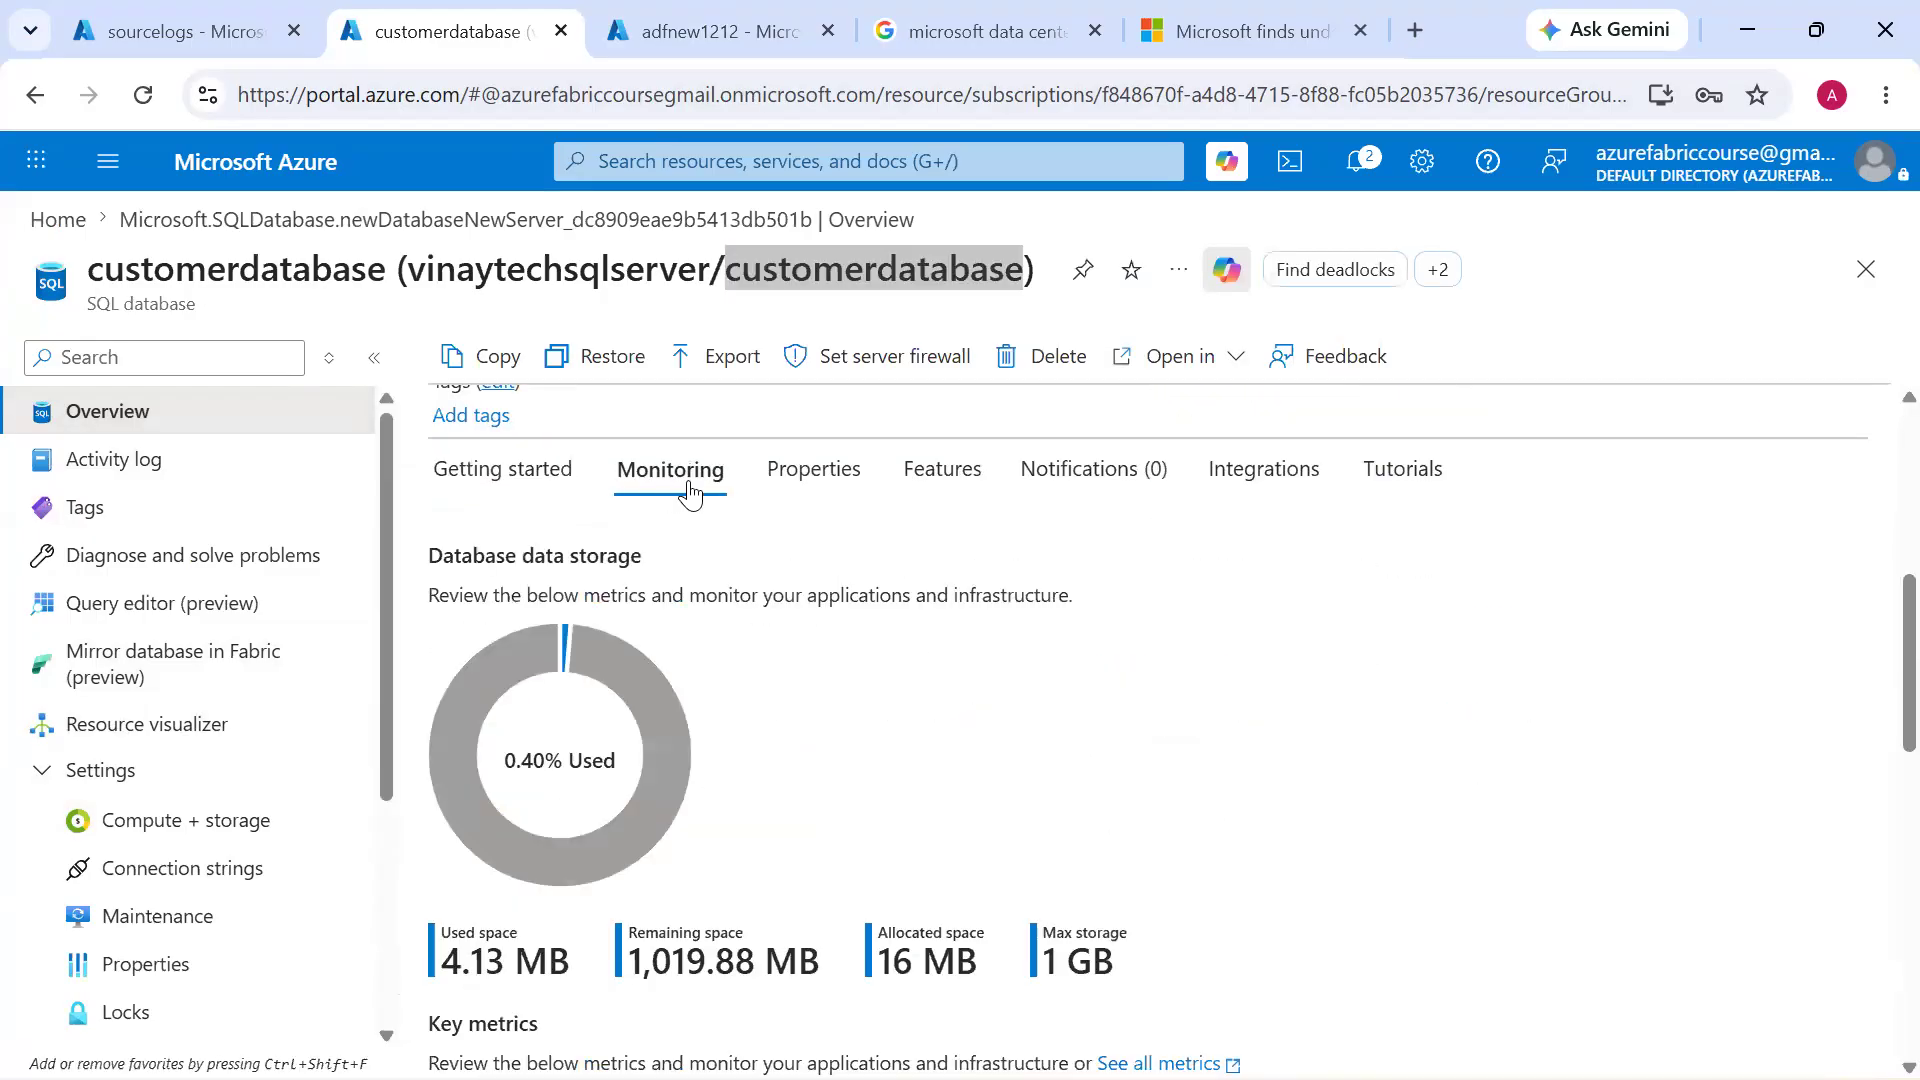
scroll(849, 752, "down", 2)
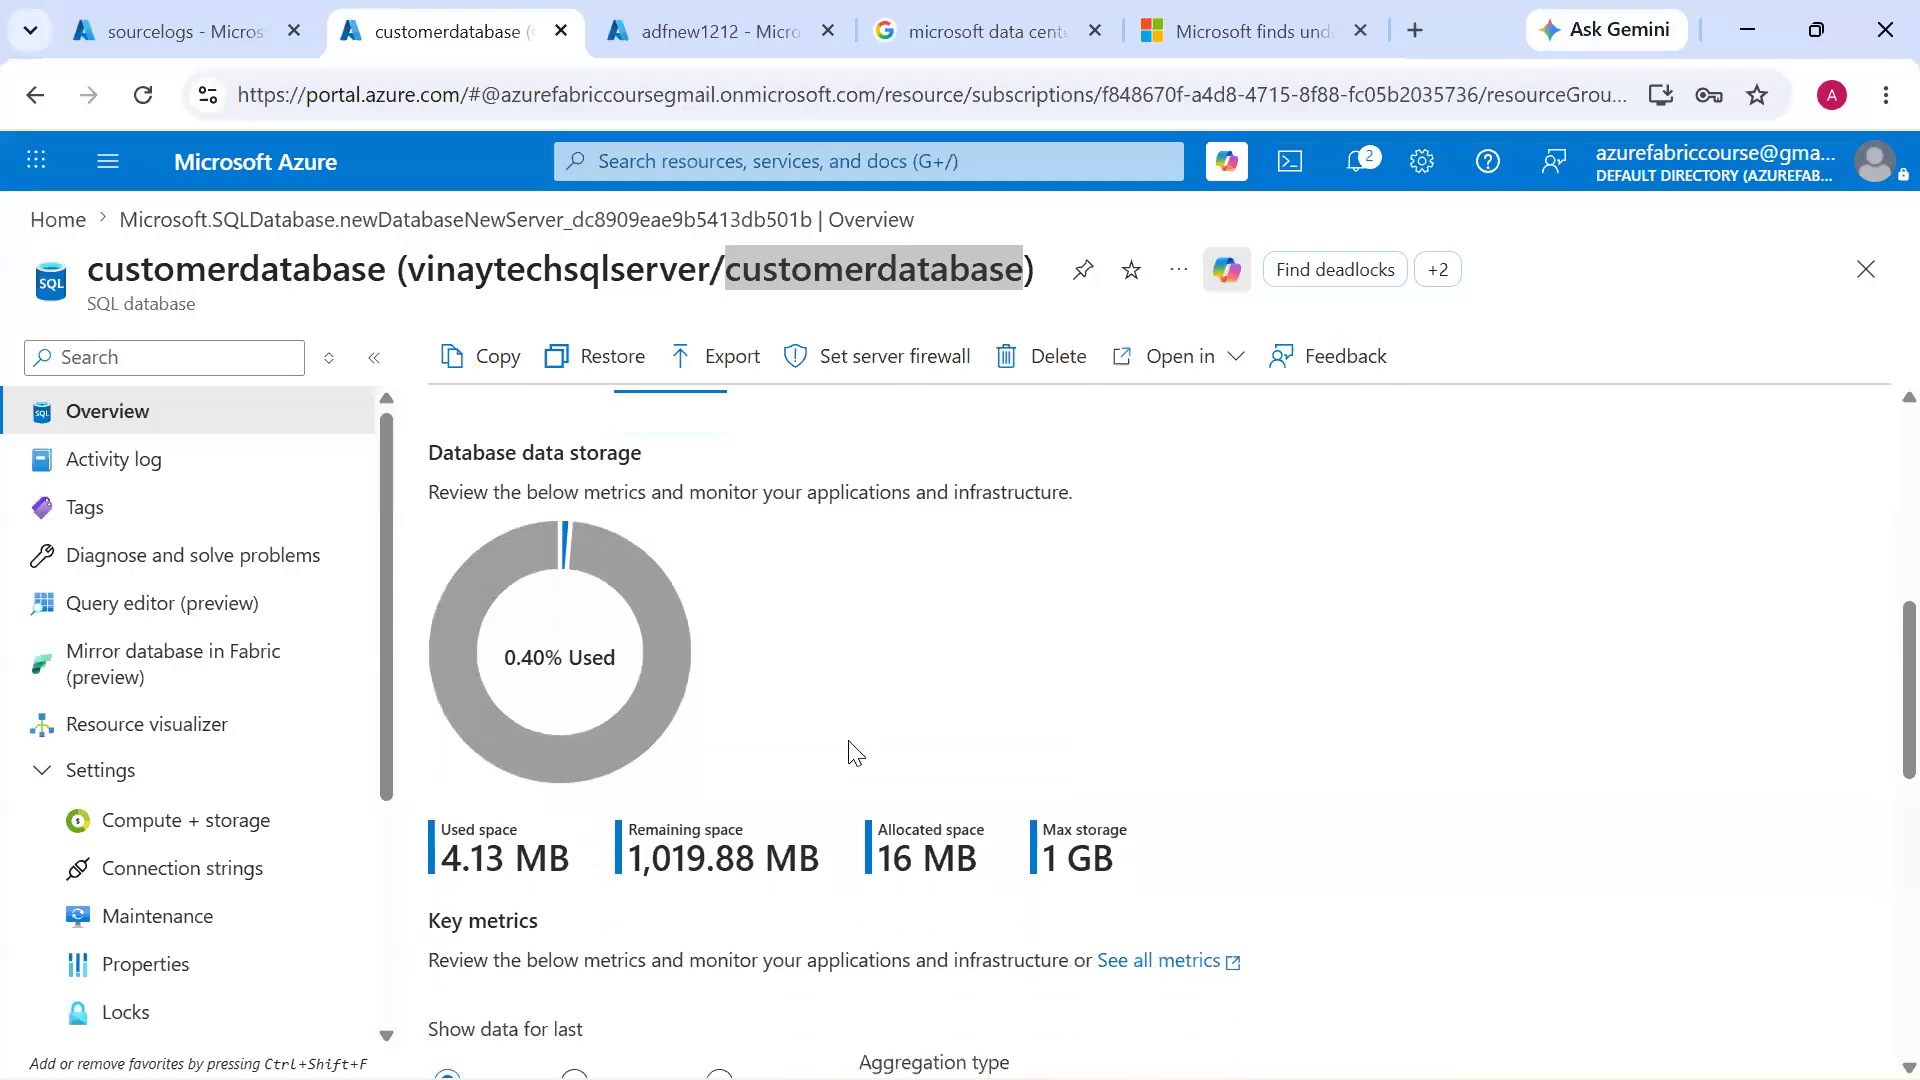
scroll(848, 752, "down", 1)
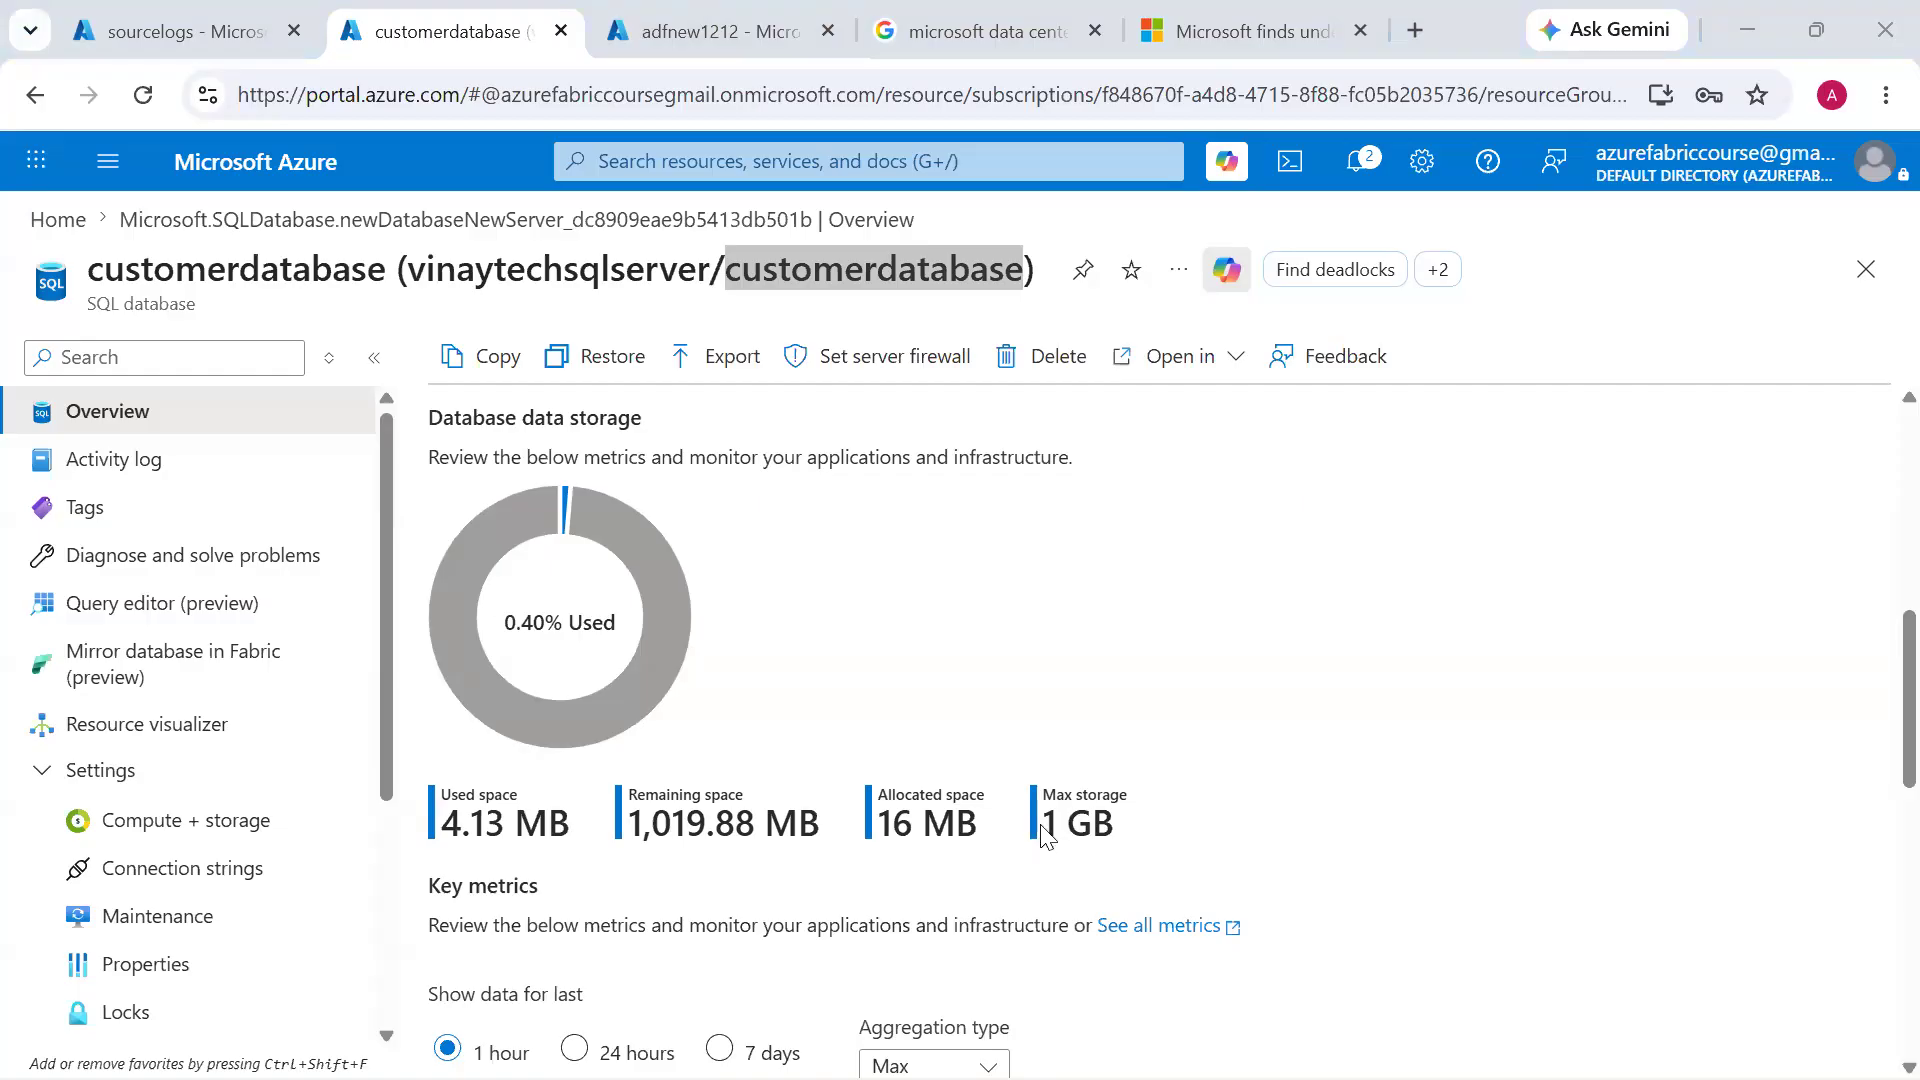
Set customerdatabase's data max size to 2 GB in its compute and storage settings and apply the change
left_click(178, 829)
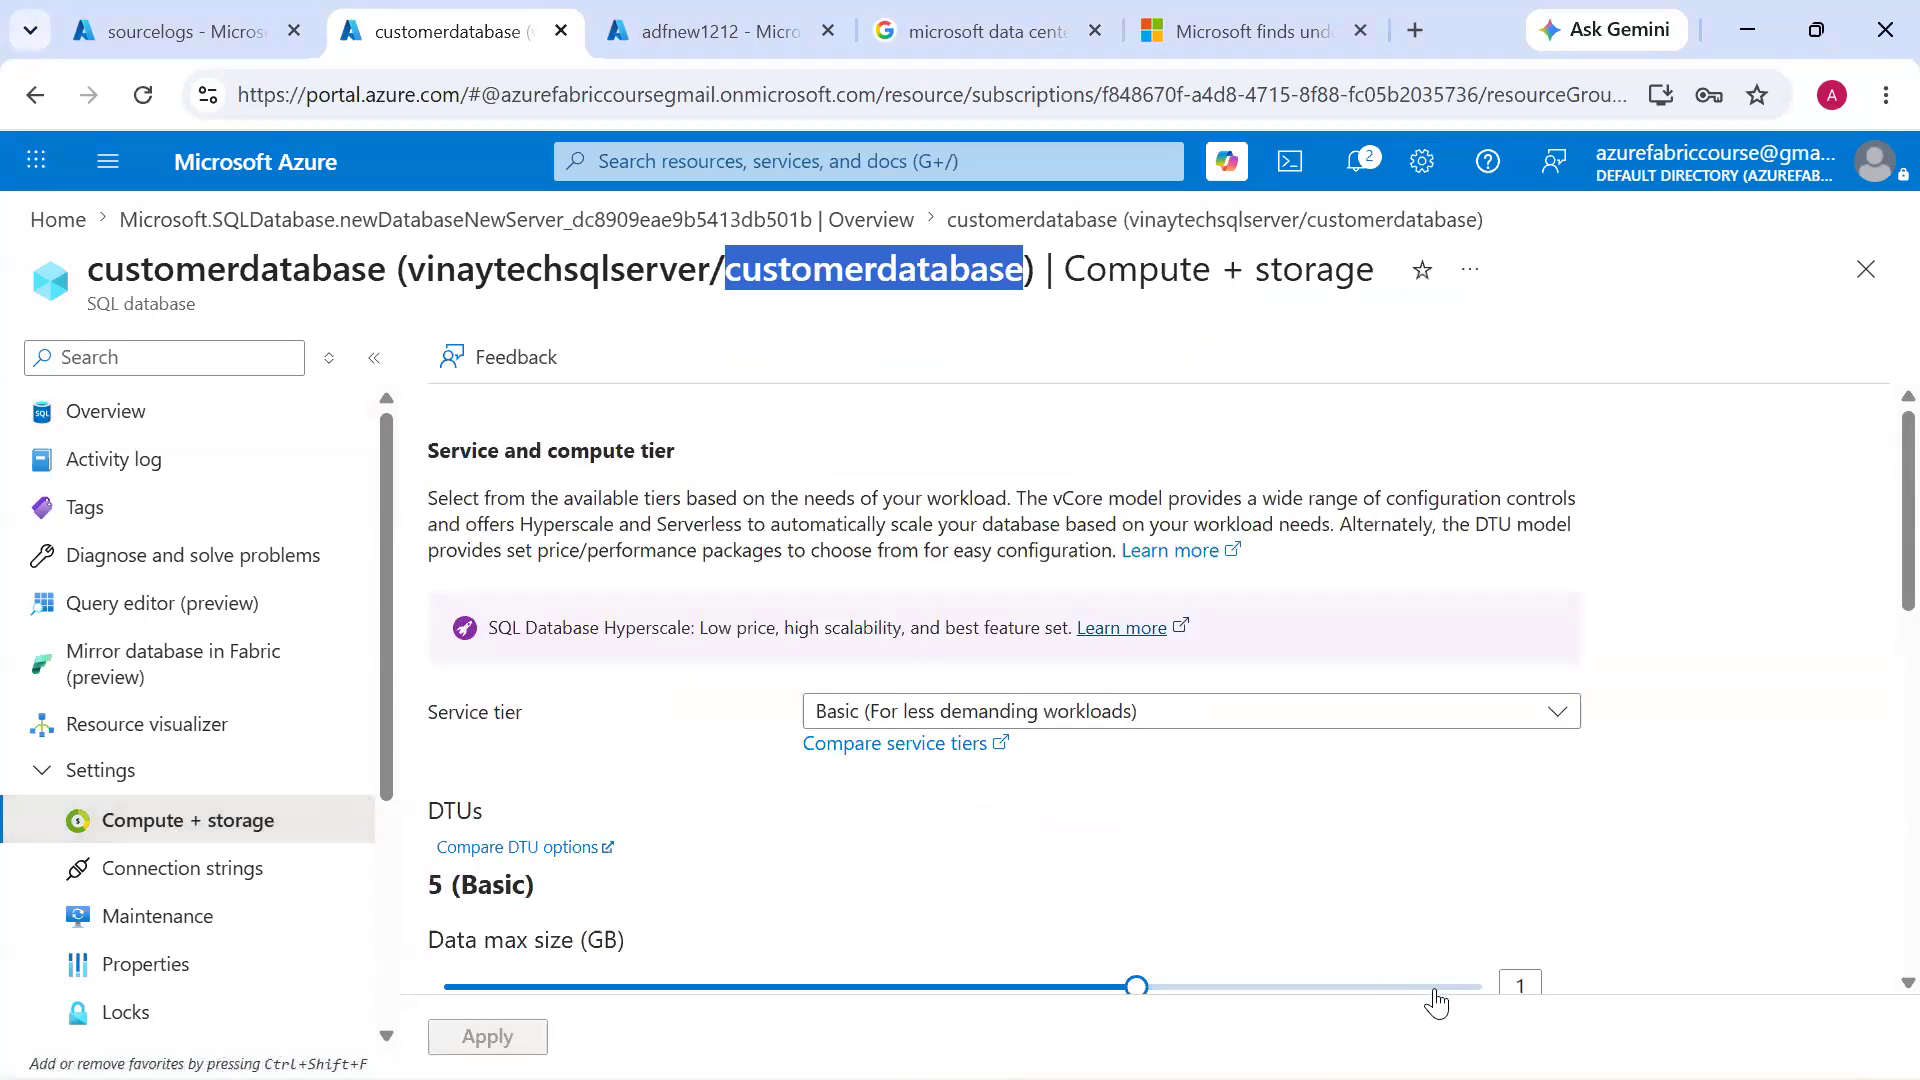
left_click(1435, 989)
scroll(596, 921, "down", 5)
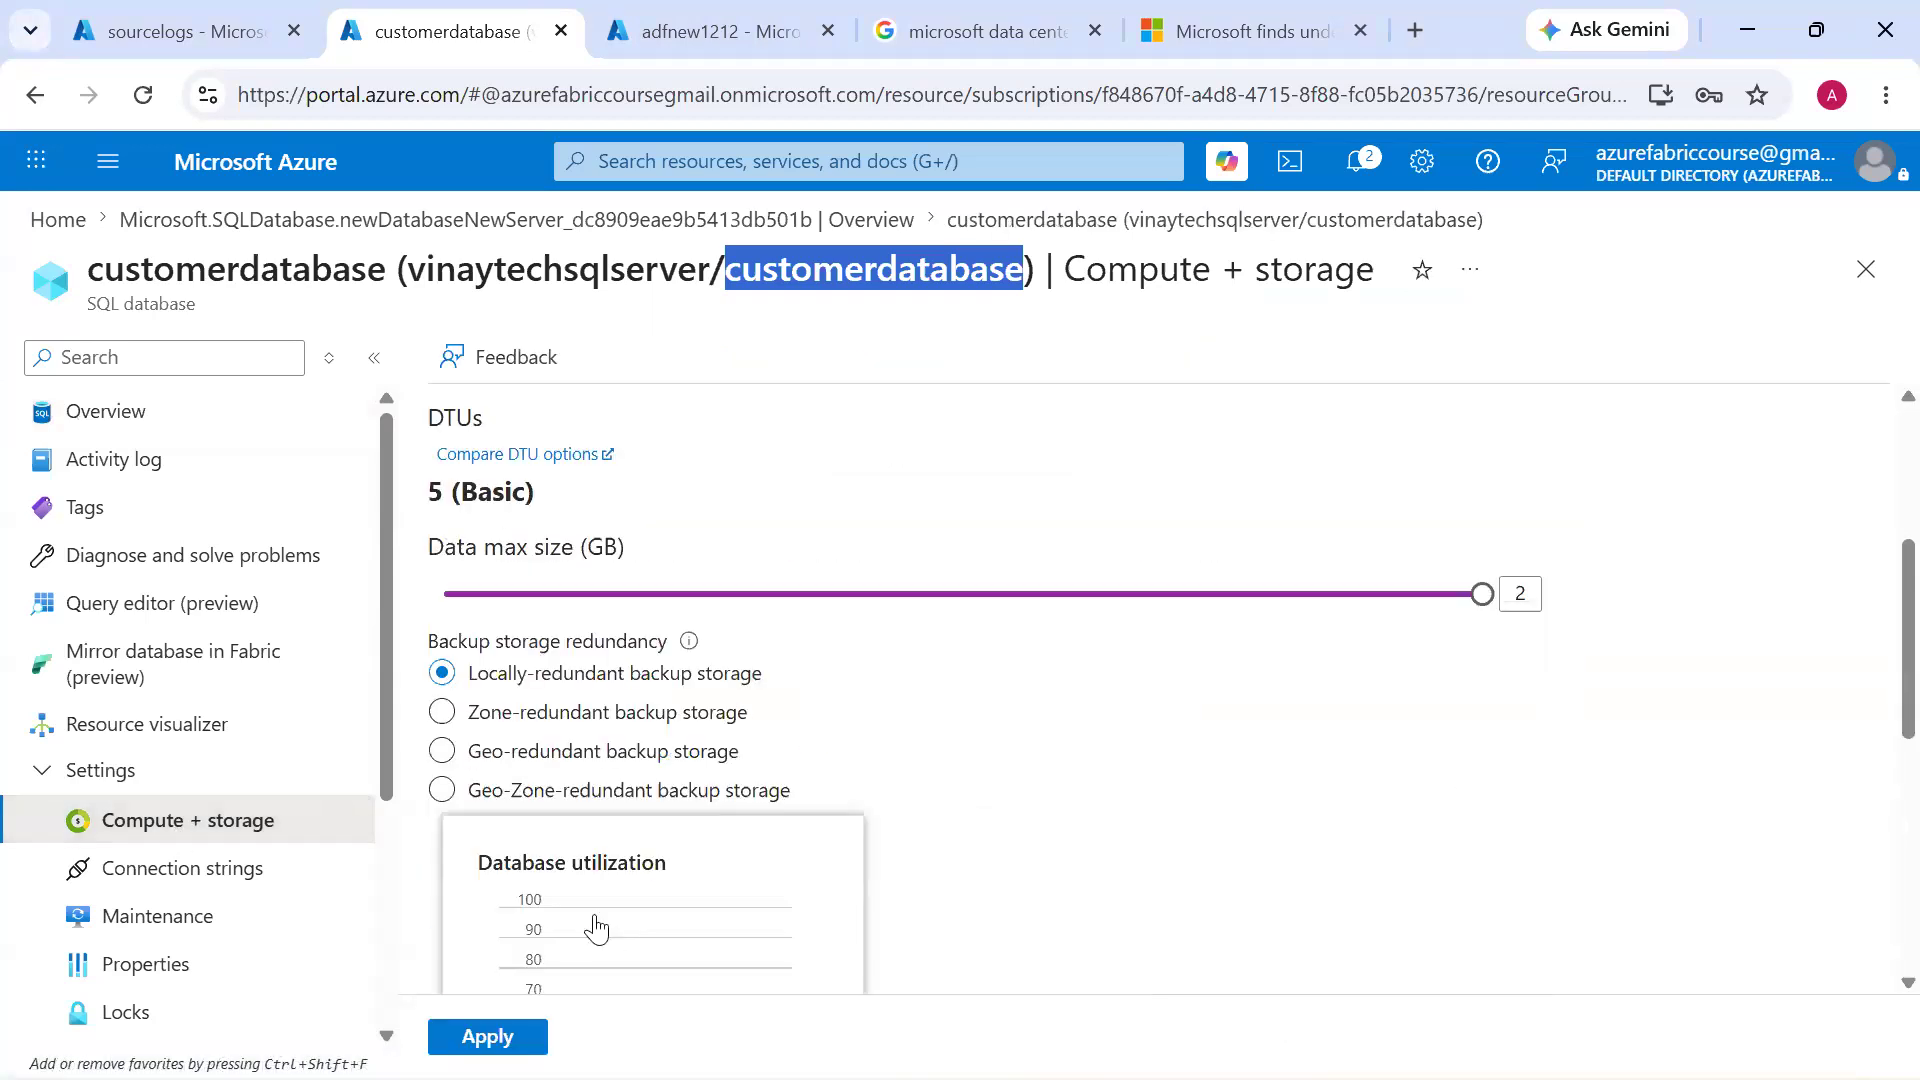
left_click(487, 1036)
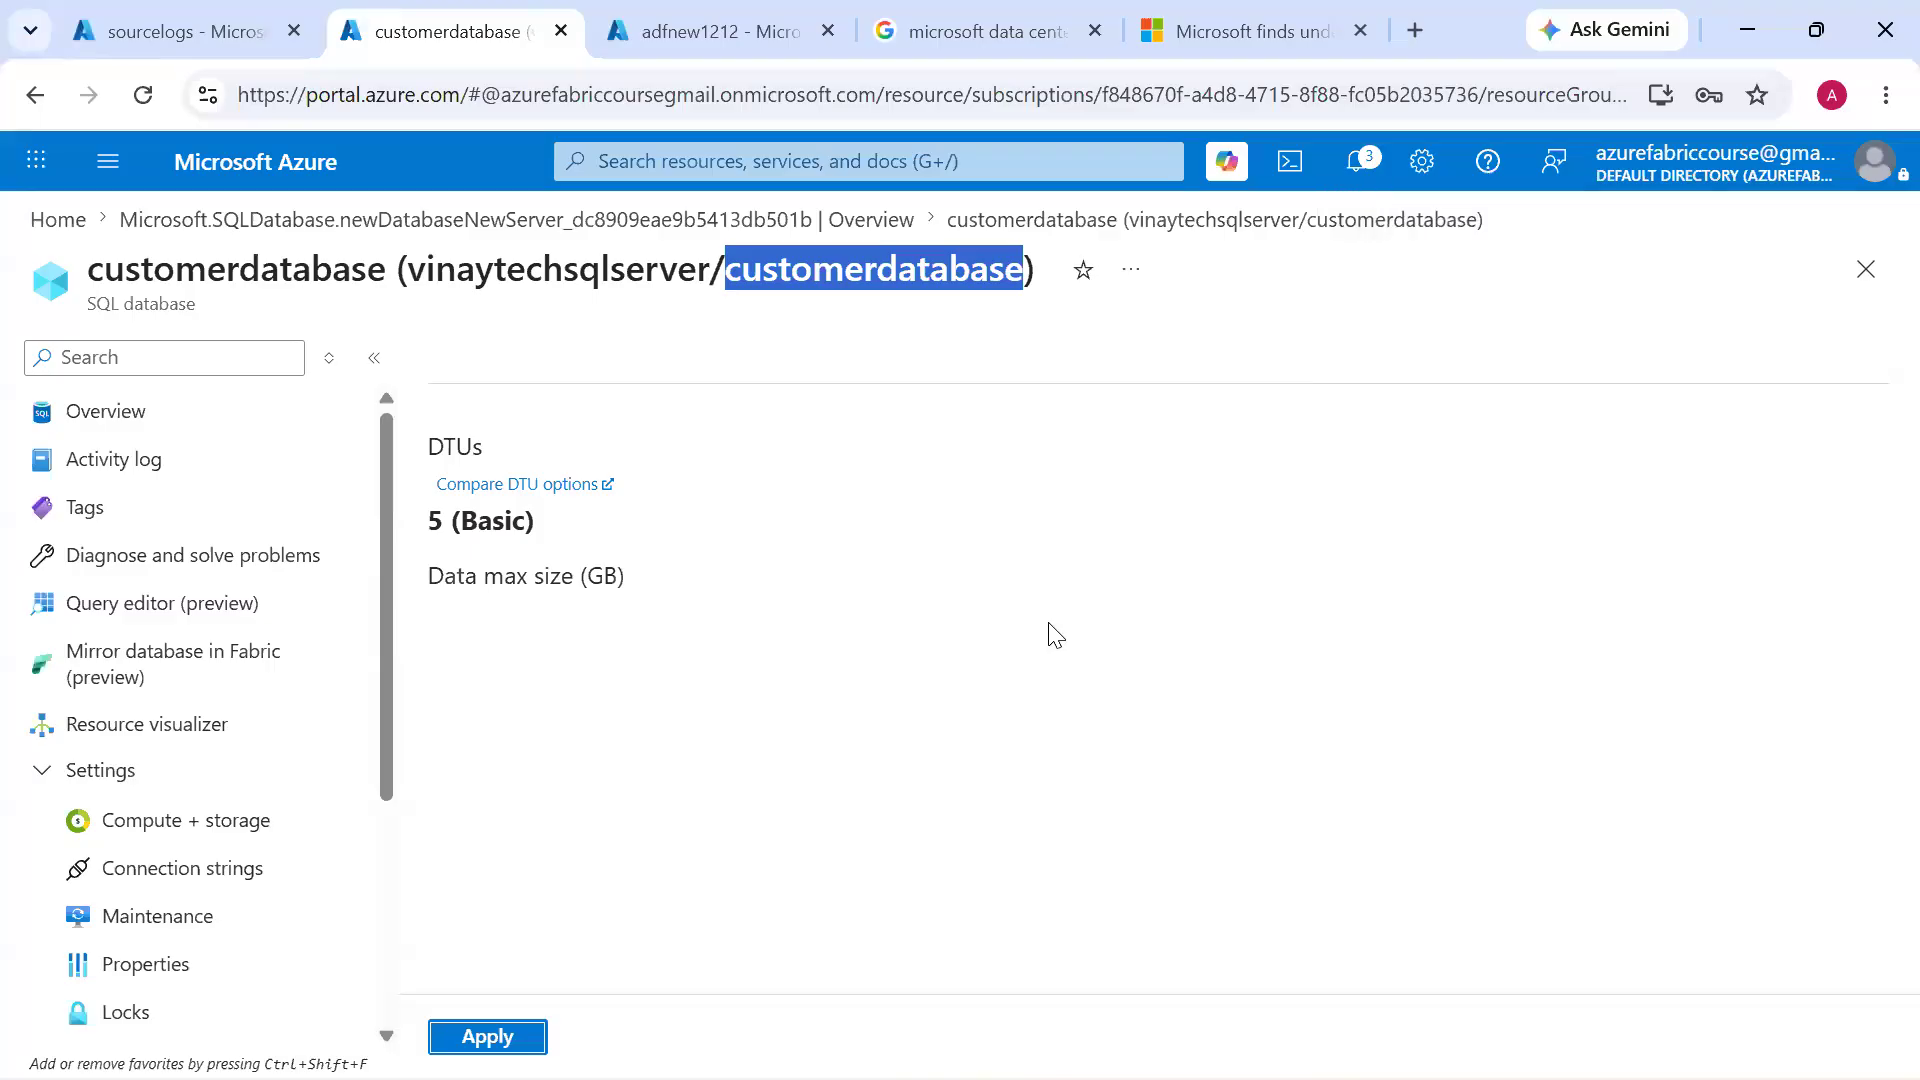
Check the database data storage and max storage in the Monitoring section of customerdatabase's overview
left_click(189, 414)
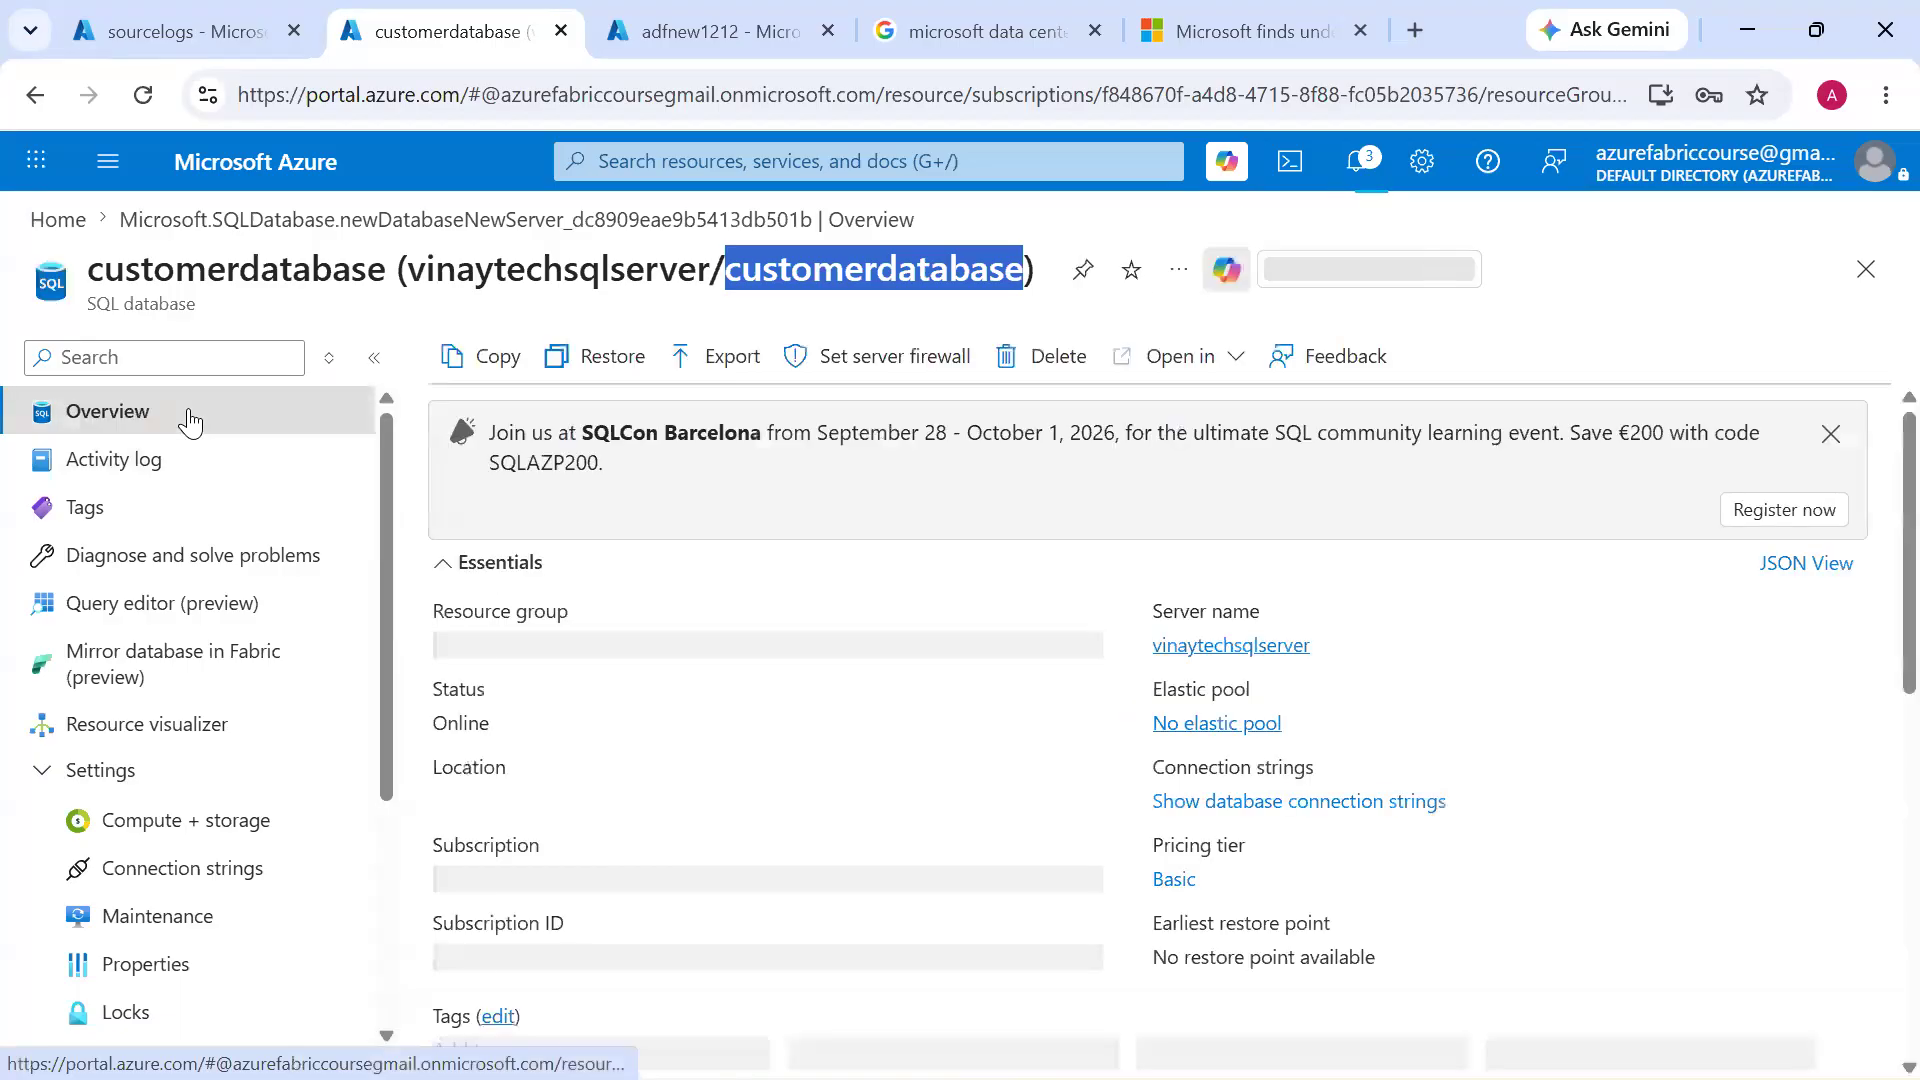
scroll(690, 740, "down", 2)
scroll(690, 740, "down", 4)
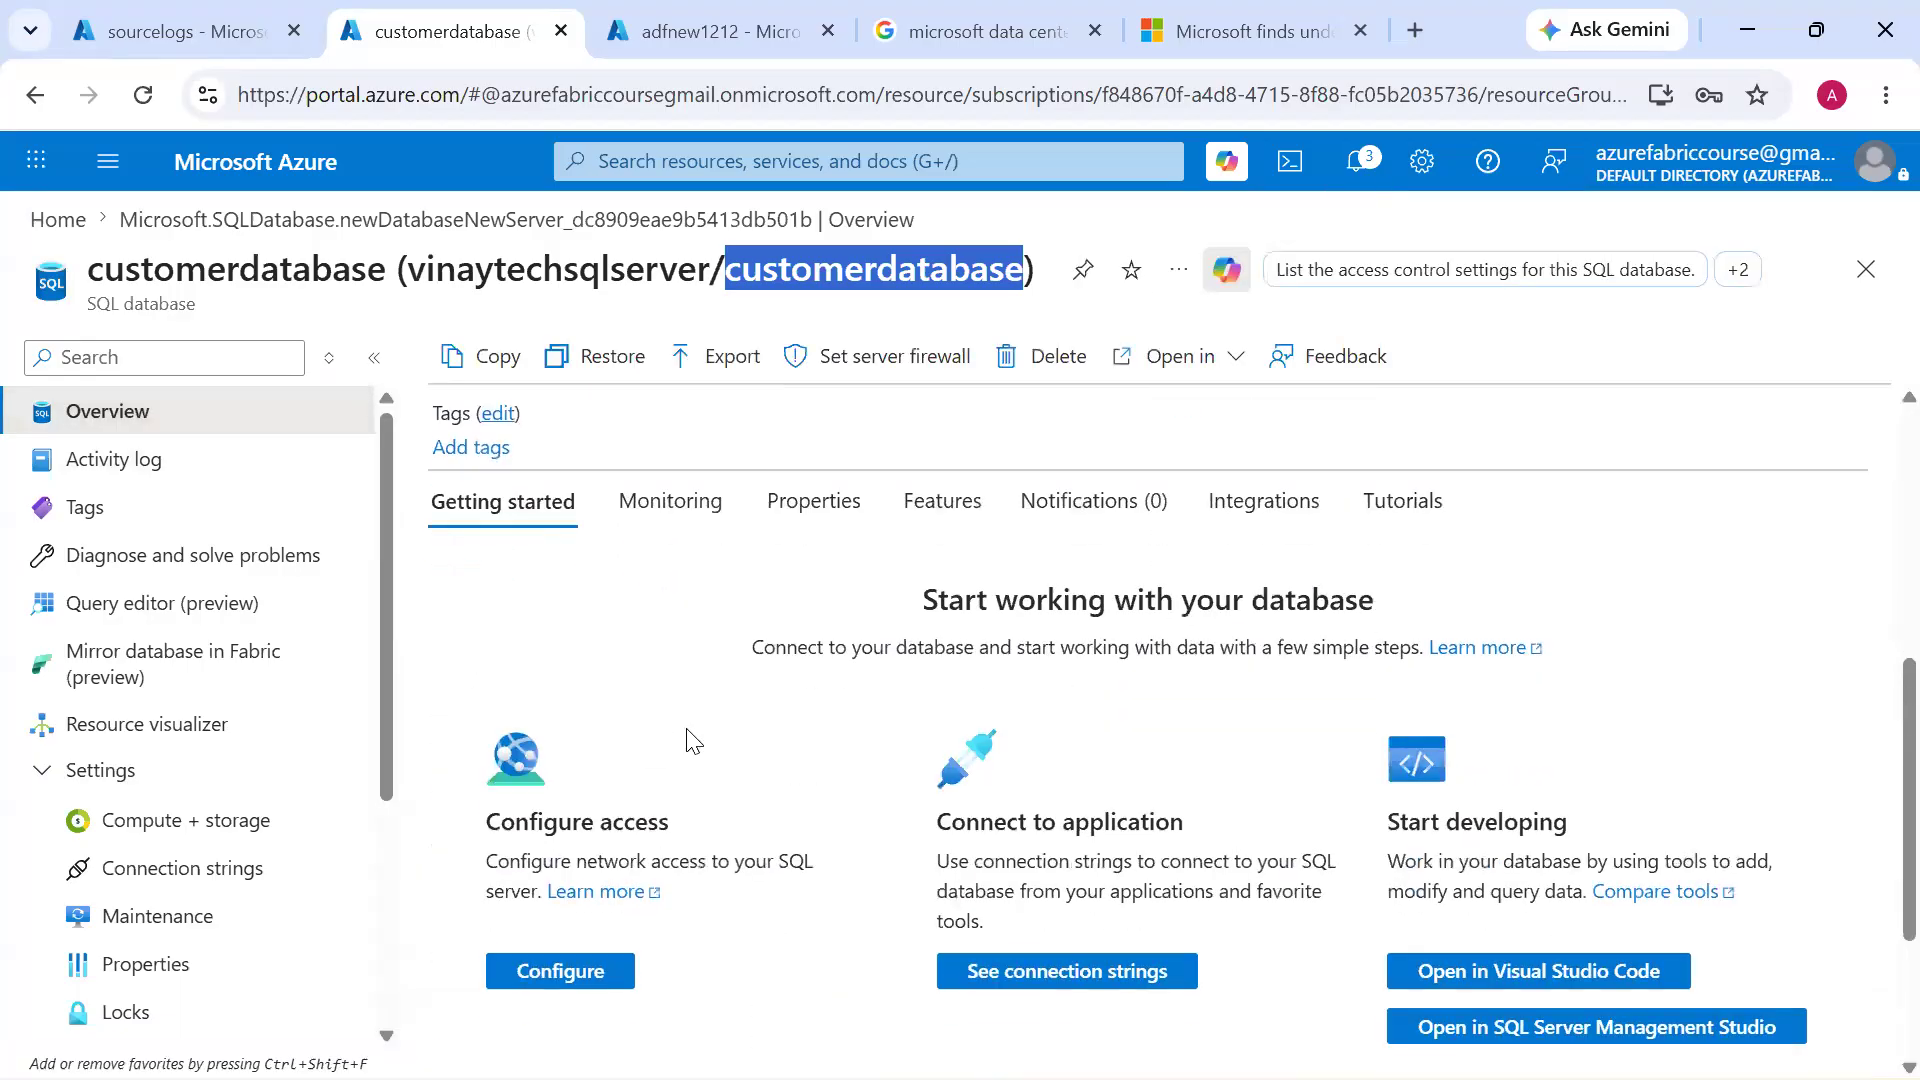
left_click(697, 511)
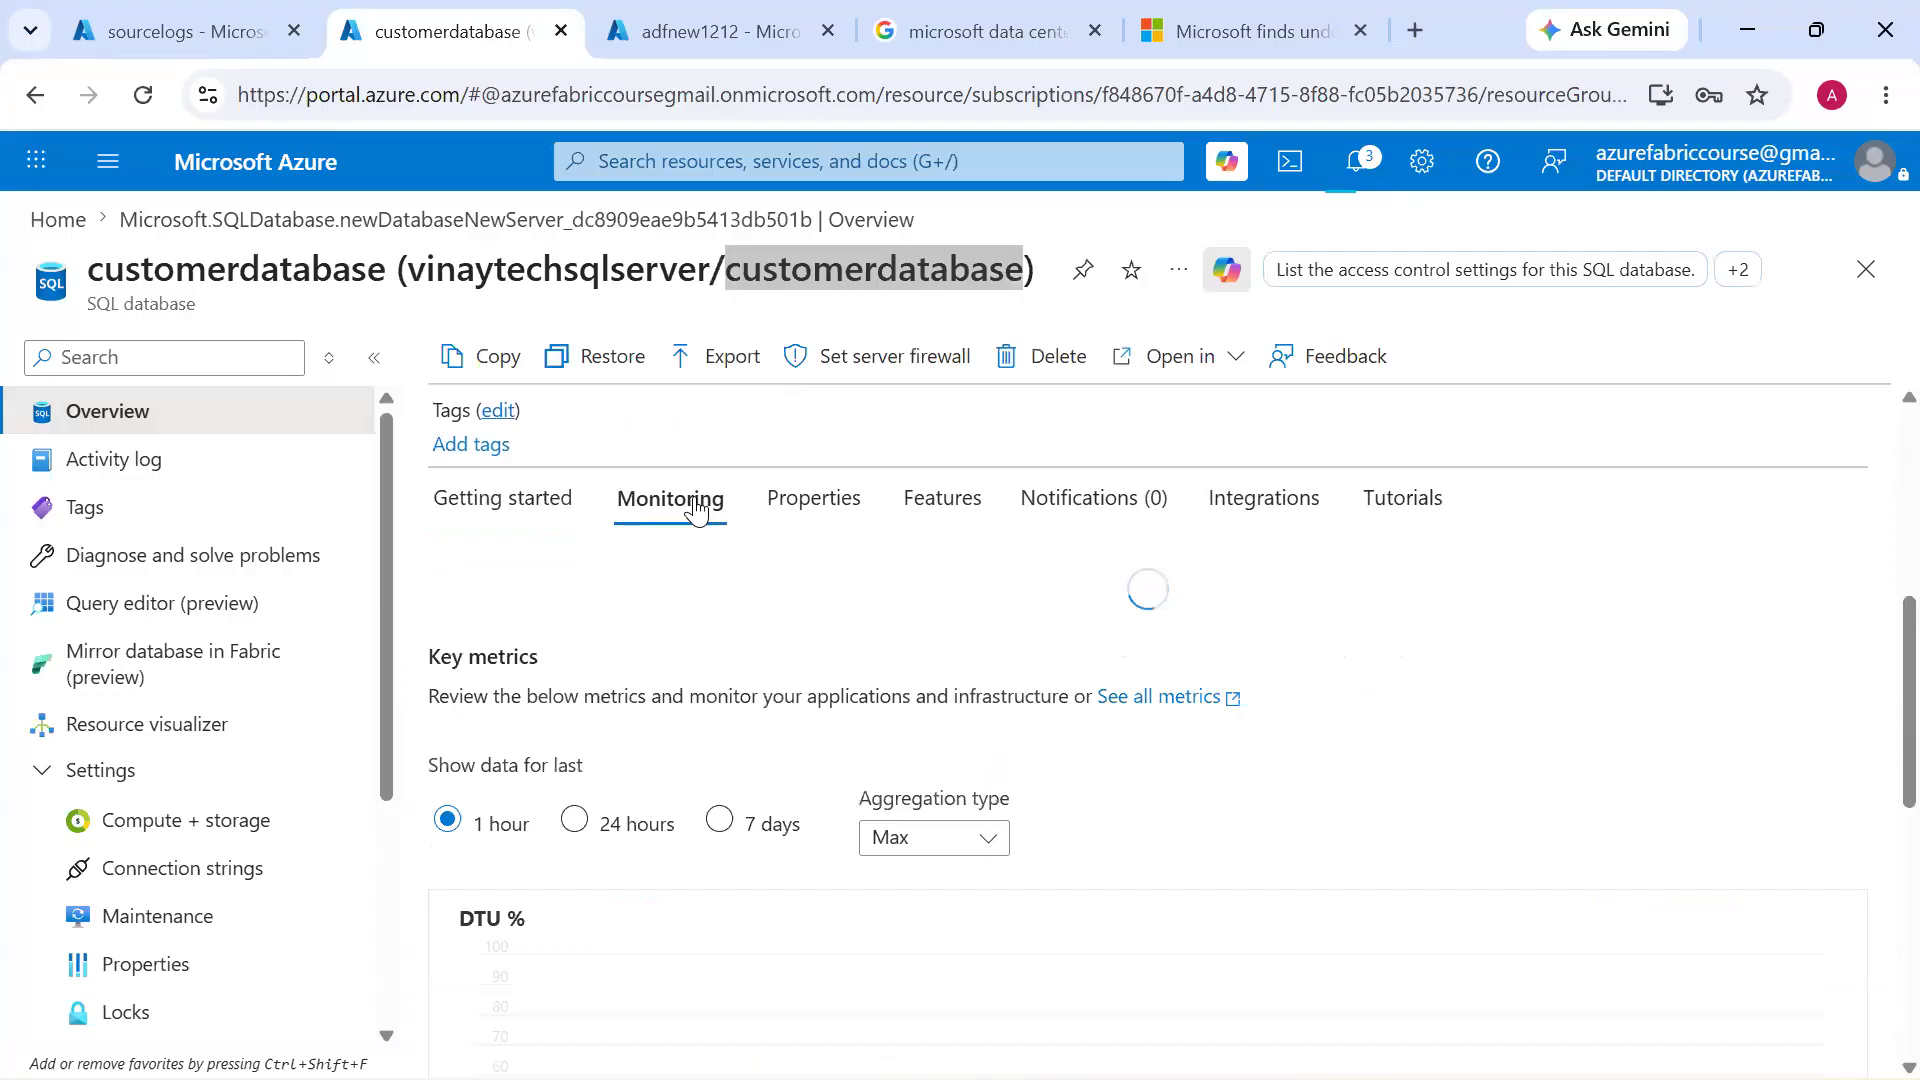
scroll(1053, 925, "down", 2)
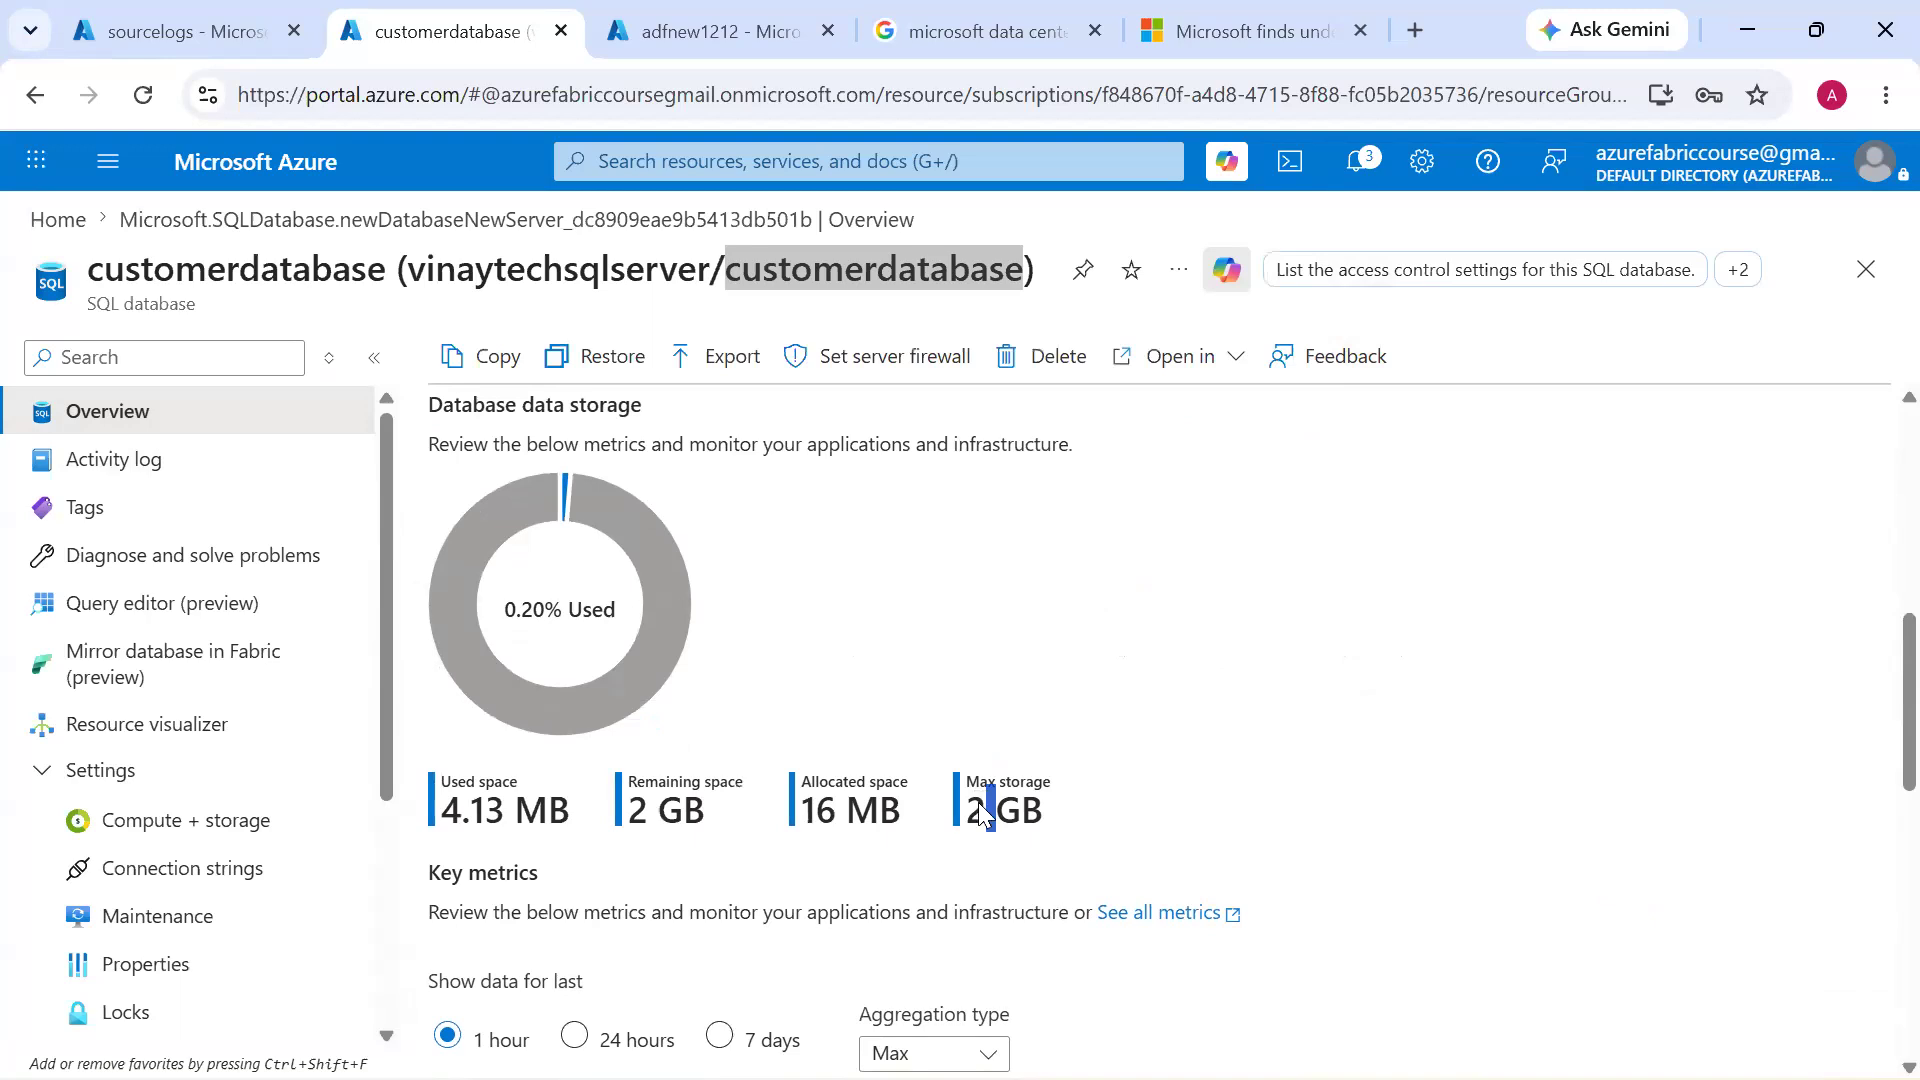
Set the SQL server firewall to selected networks, add the client IPv4 address, allow Azure services and resources, and save
left_click(882, 379)
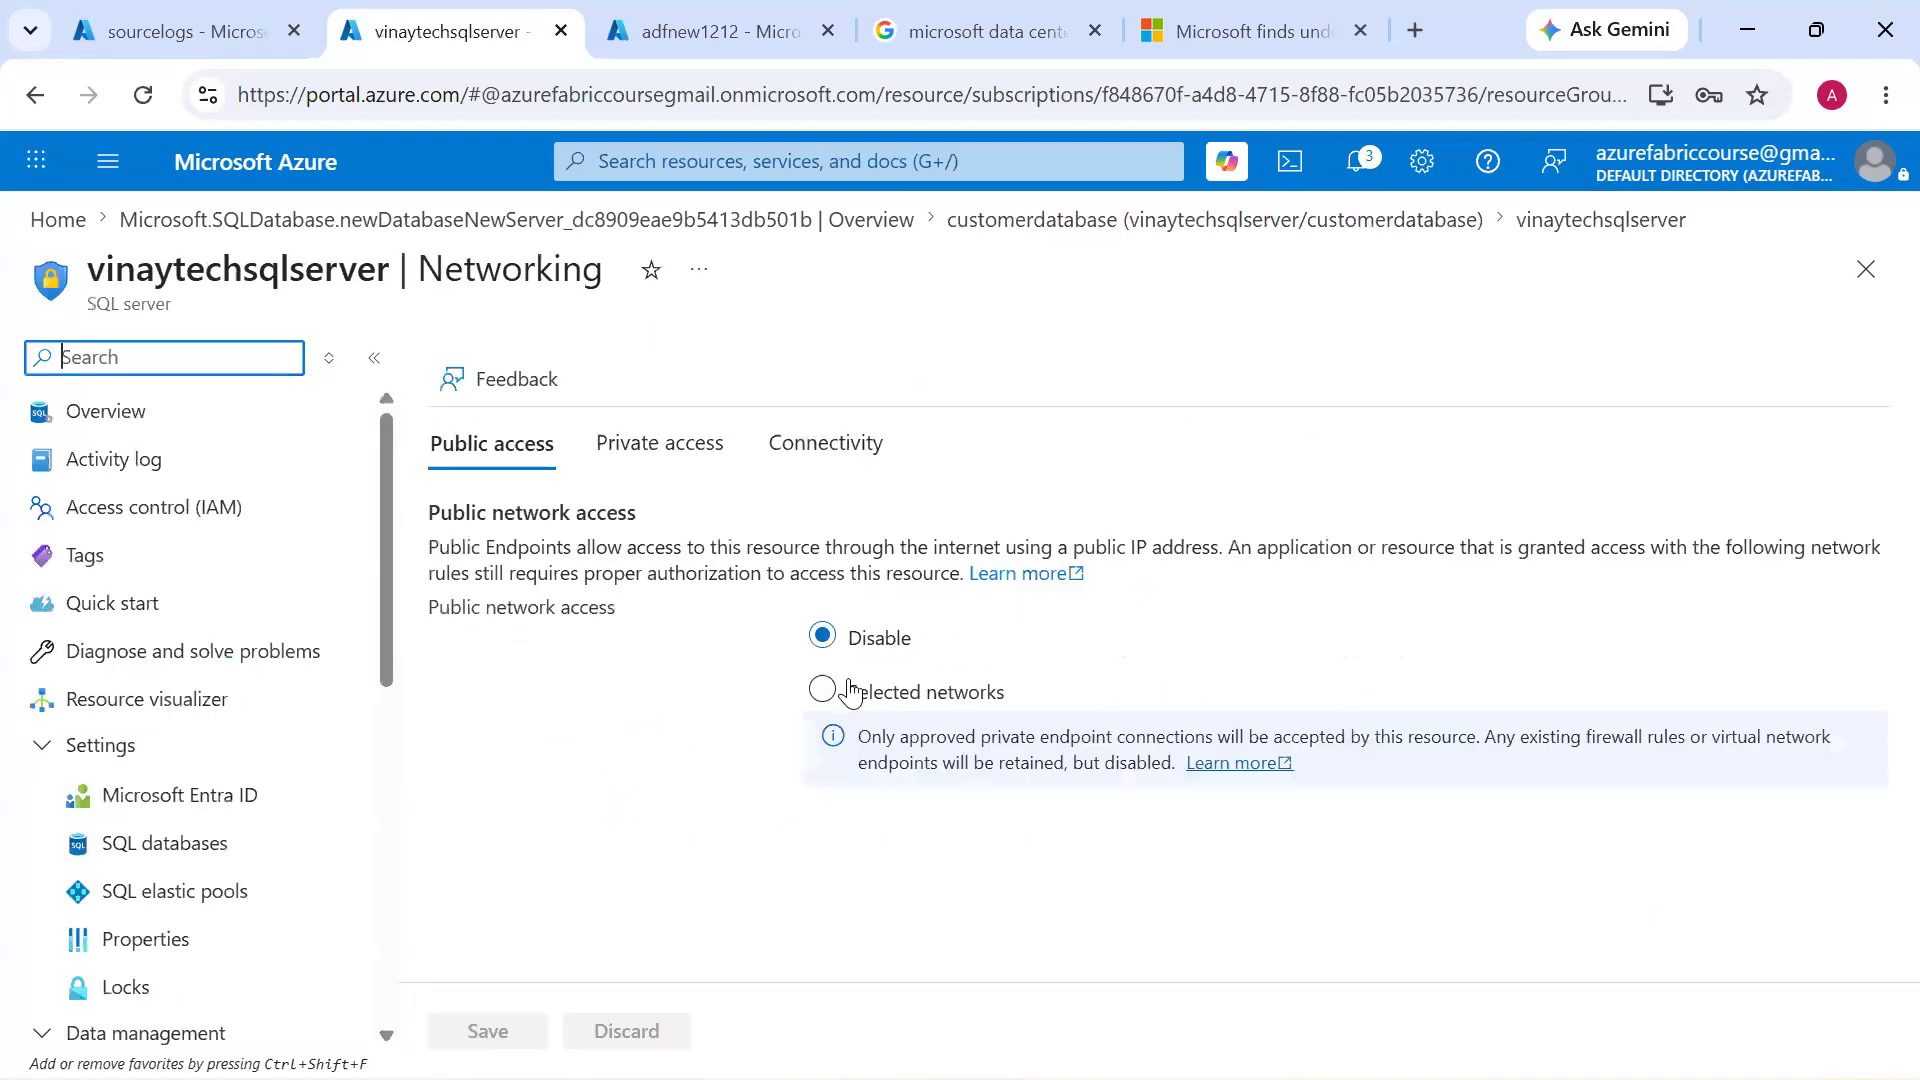
left_click(825, 689)
scroll(814, 690, "down", 5)
left_click(705, 686)
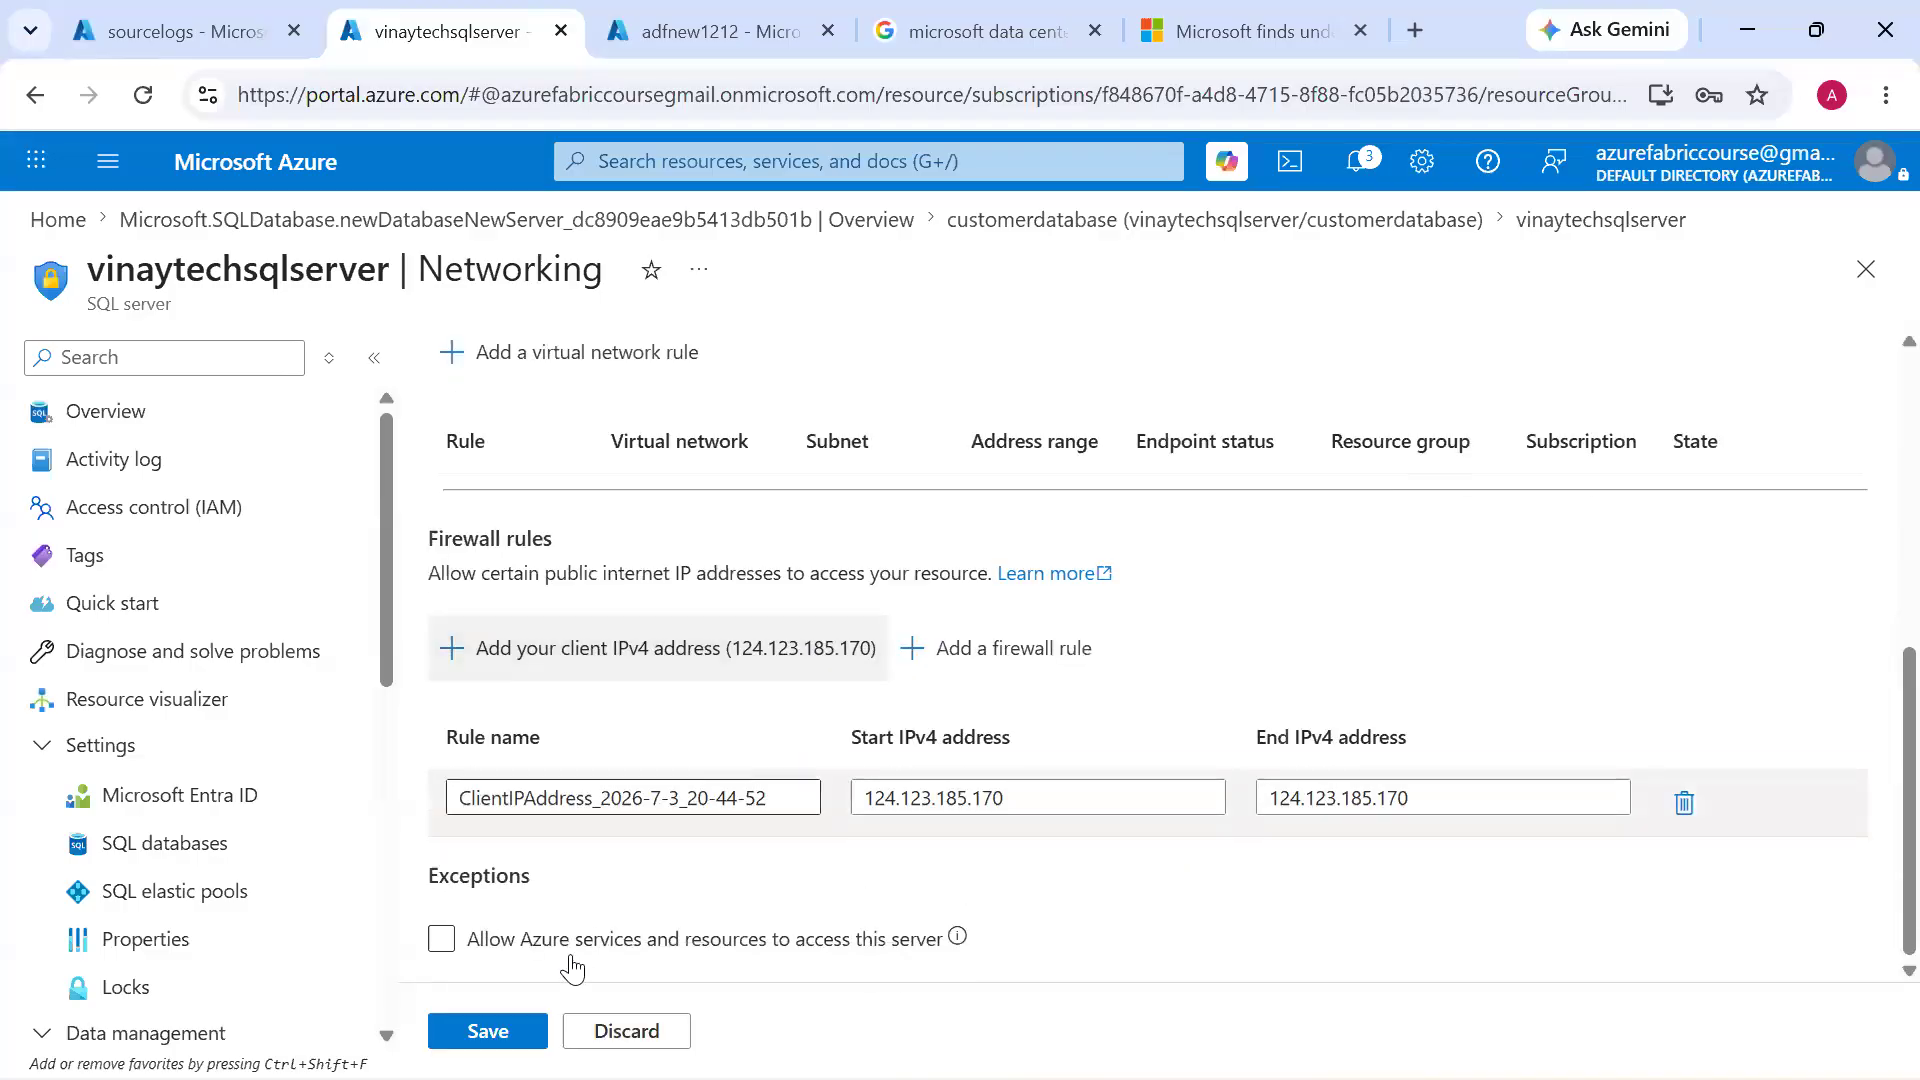
left_click(440, 939)
left_click(487, 1031)
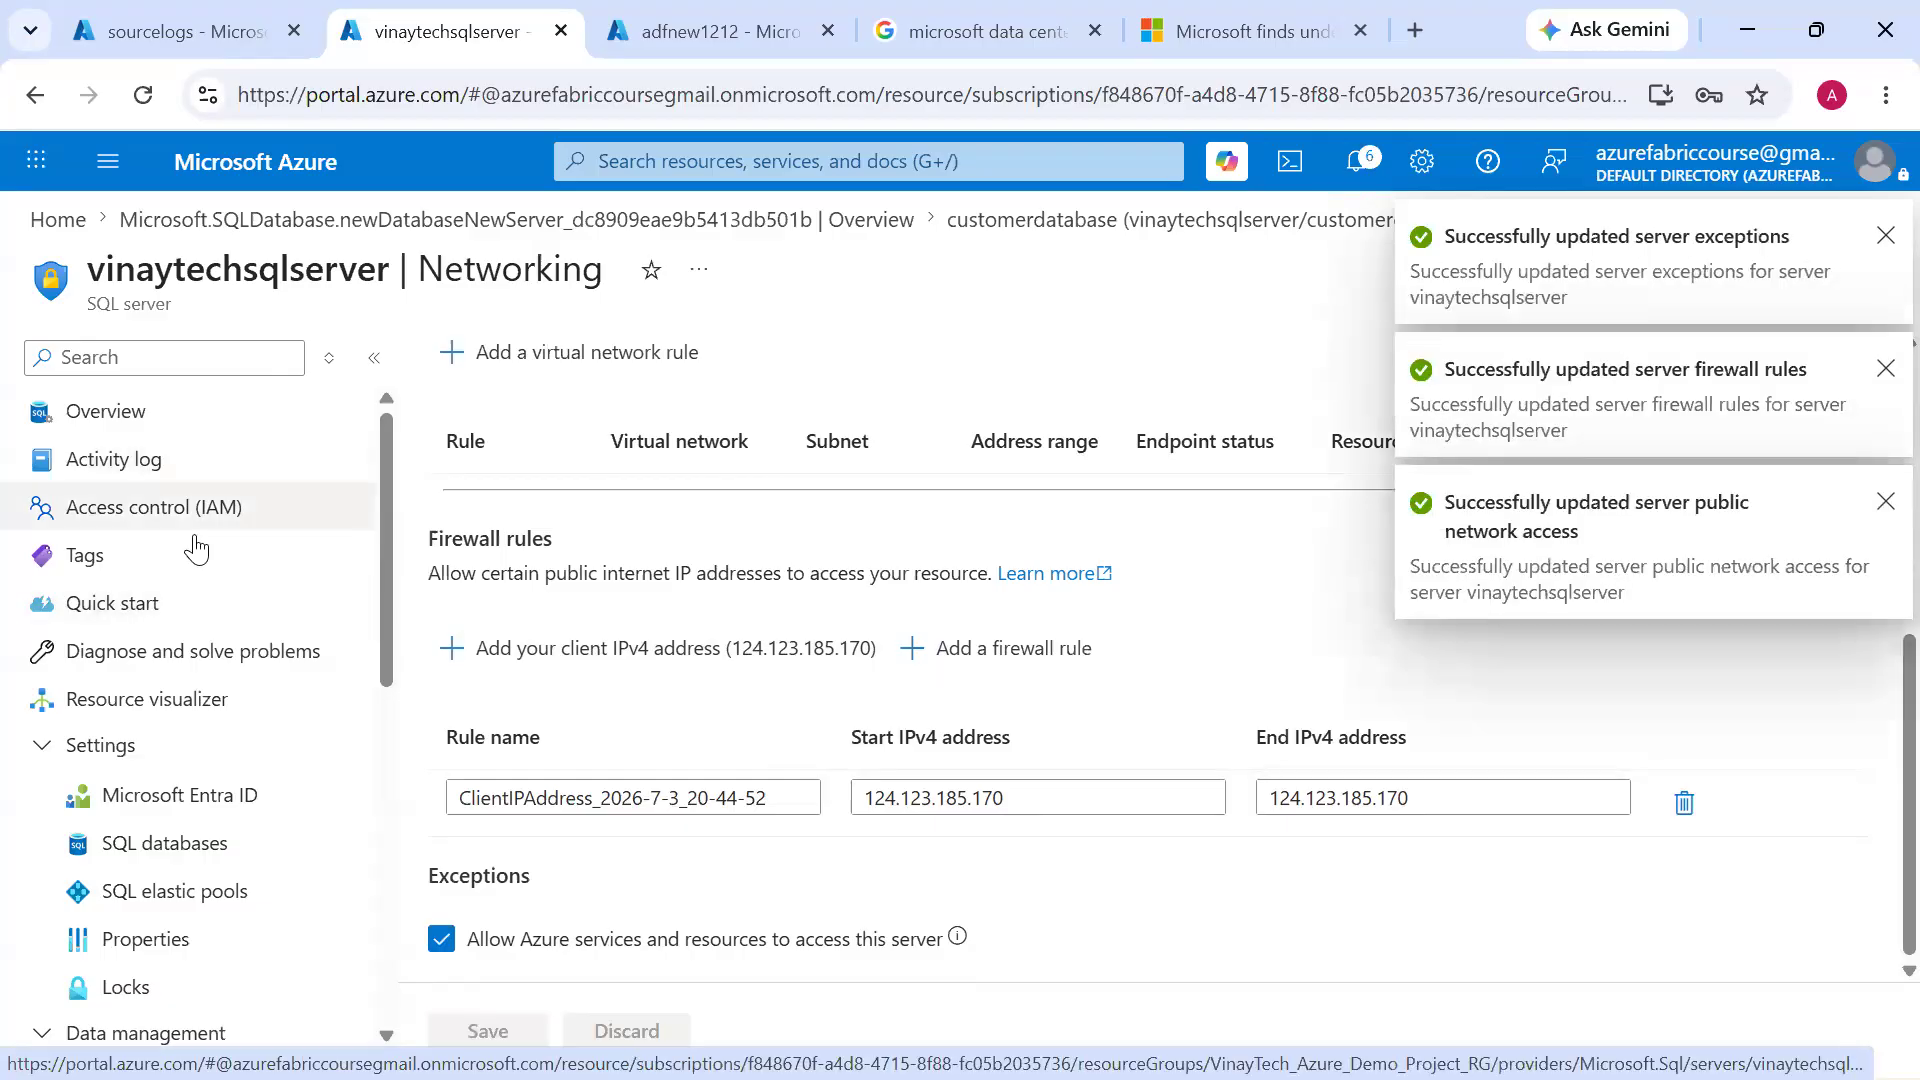
Open customerdatabase from the server's SQL databases list and choose SQL authentication in its query editor
left_click(227, 418)
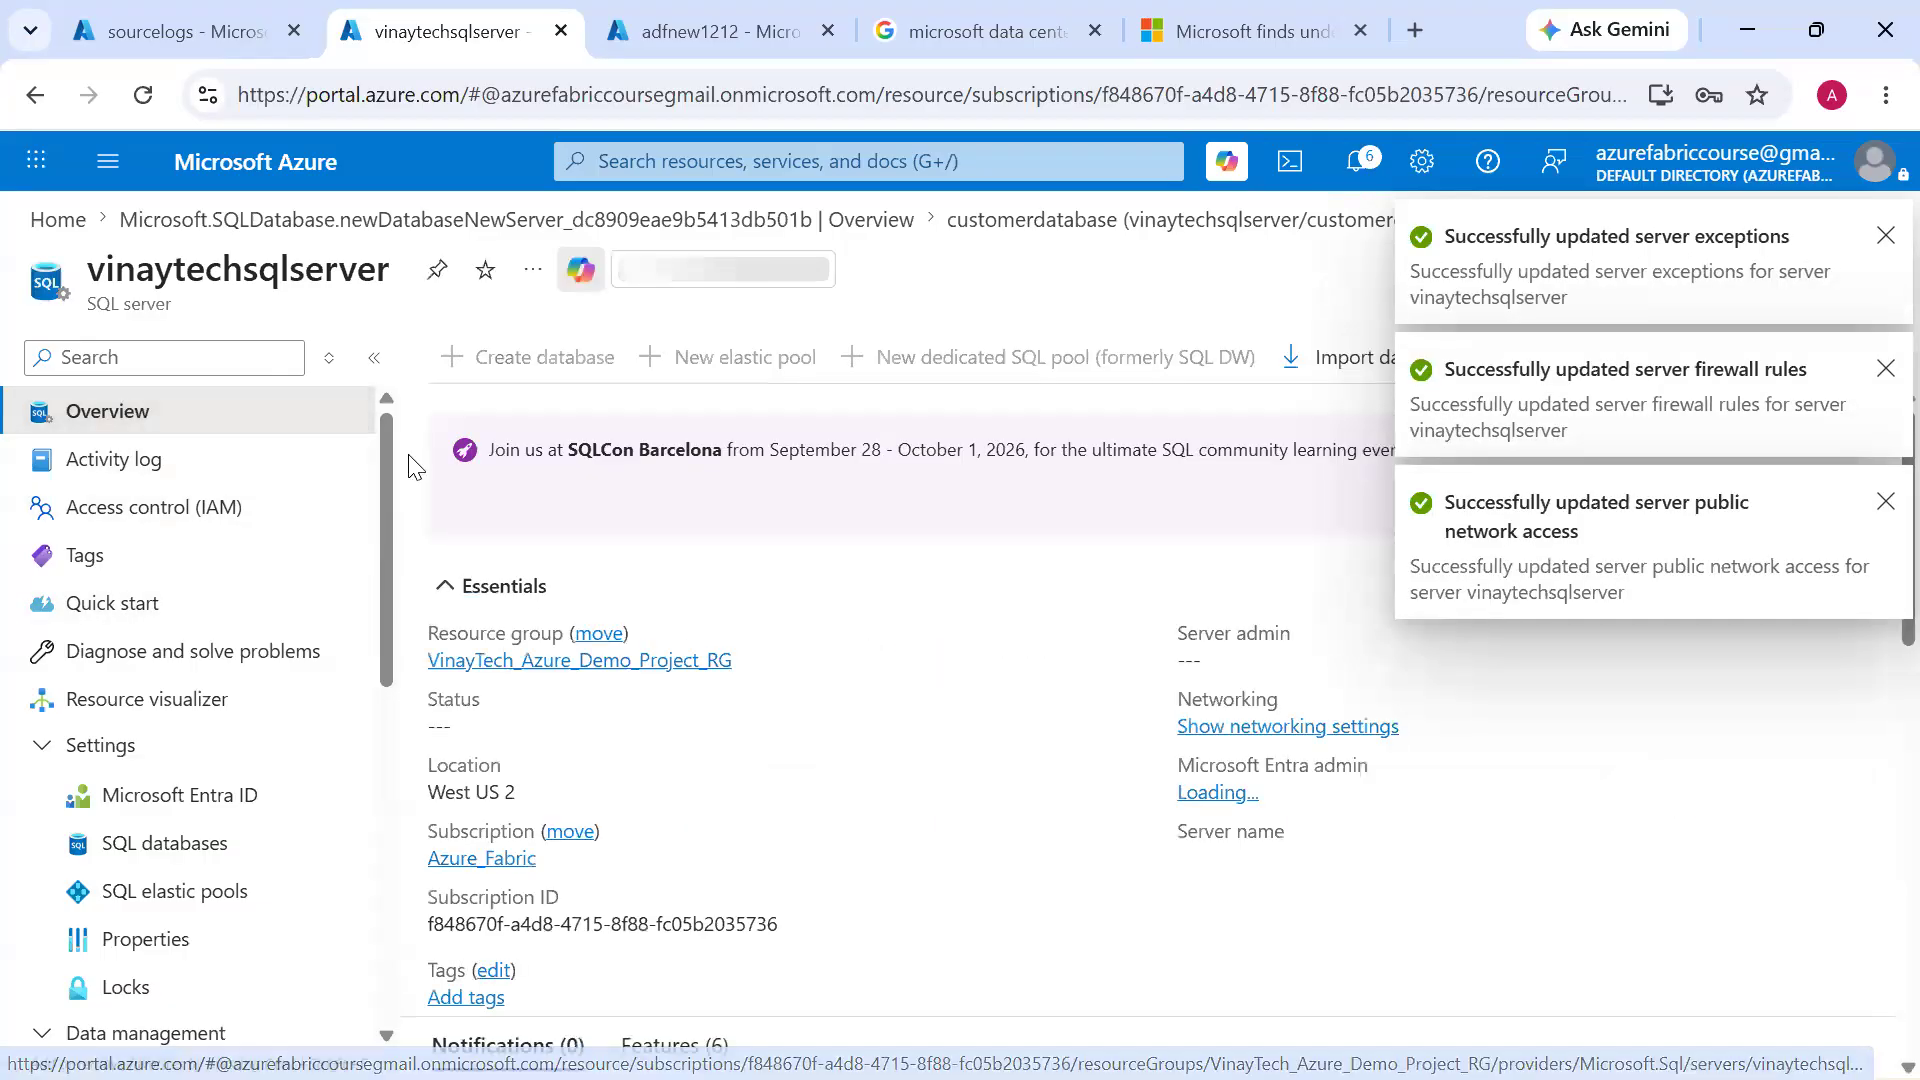
left_click(217, 846)
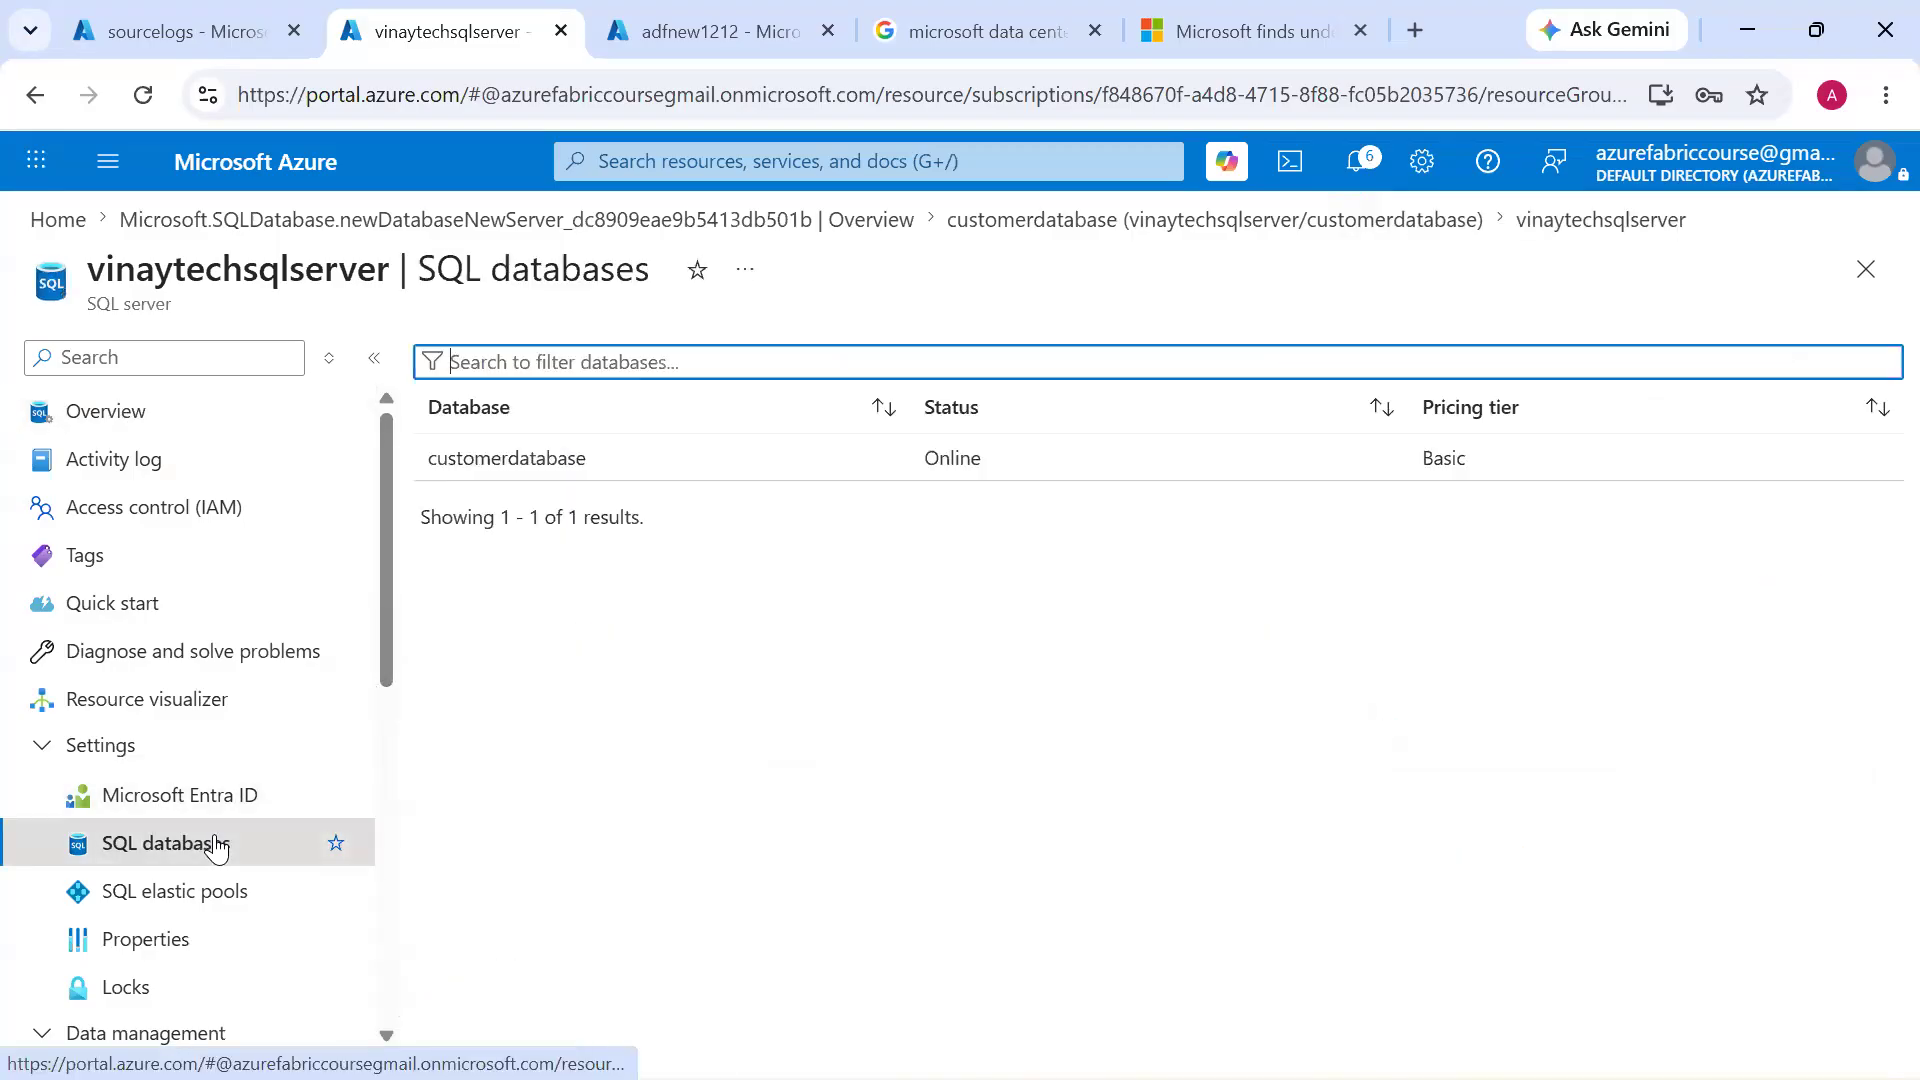
left_click(631, 455)
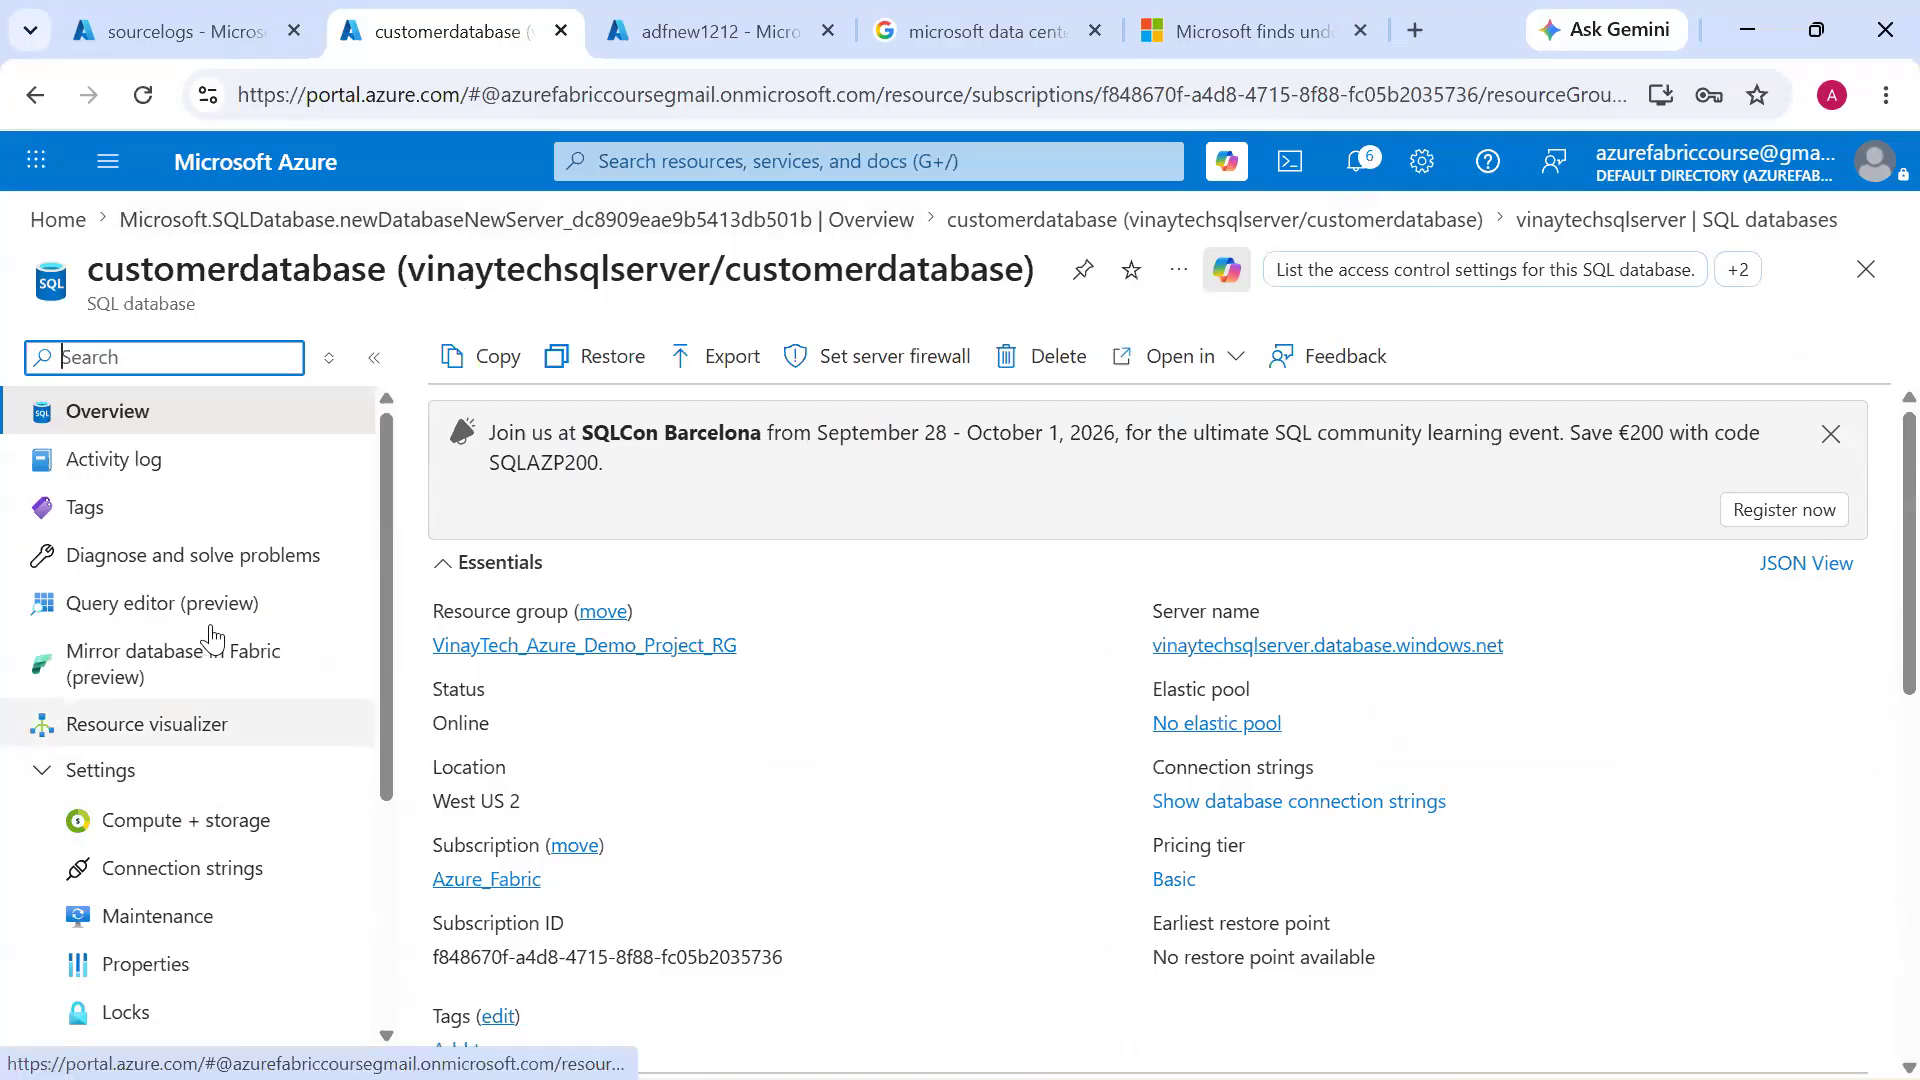
left_click(219, 610)
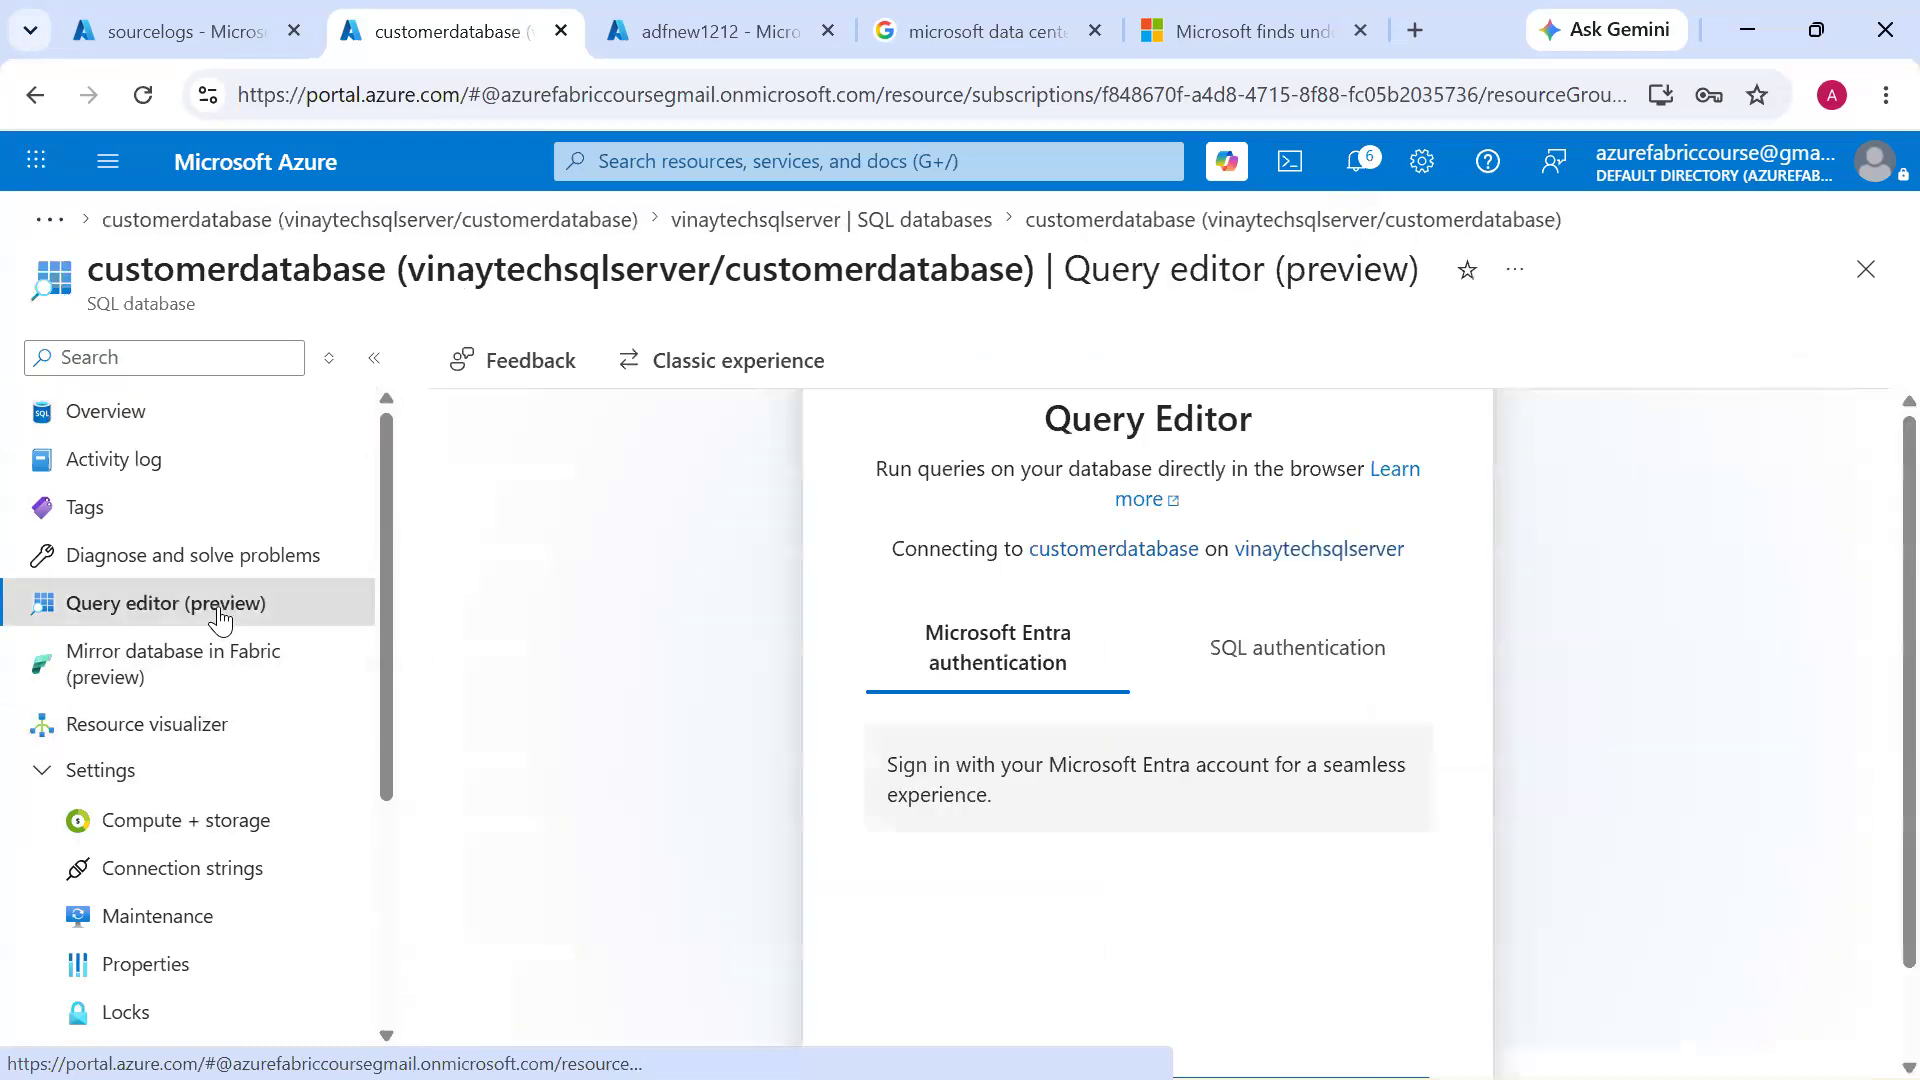
left_click(1296, 700)
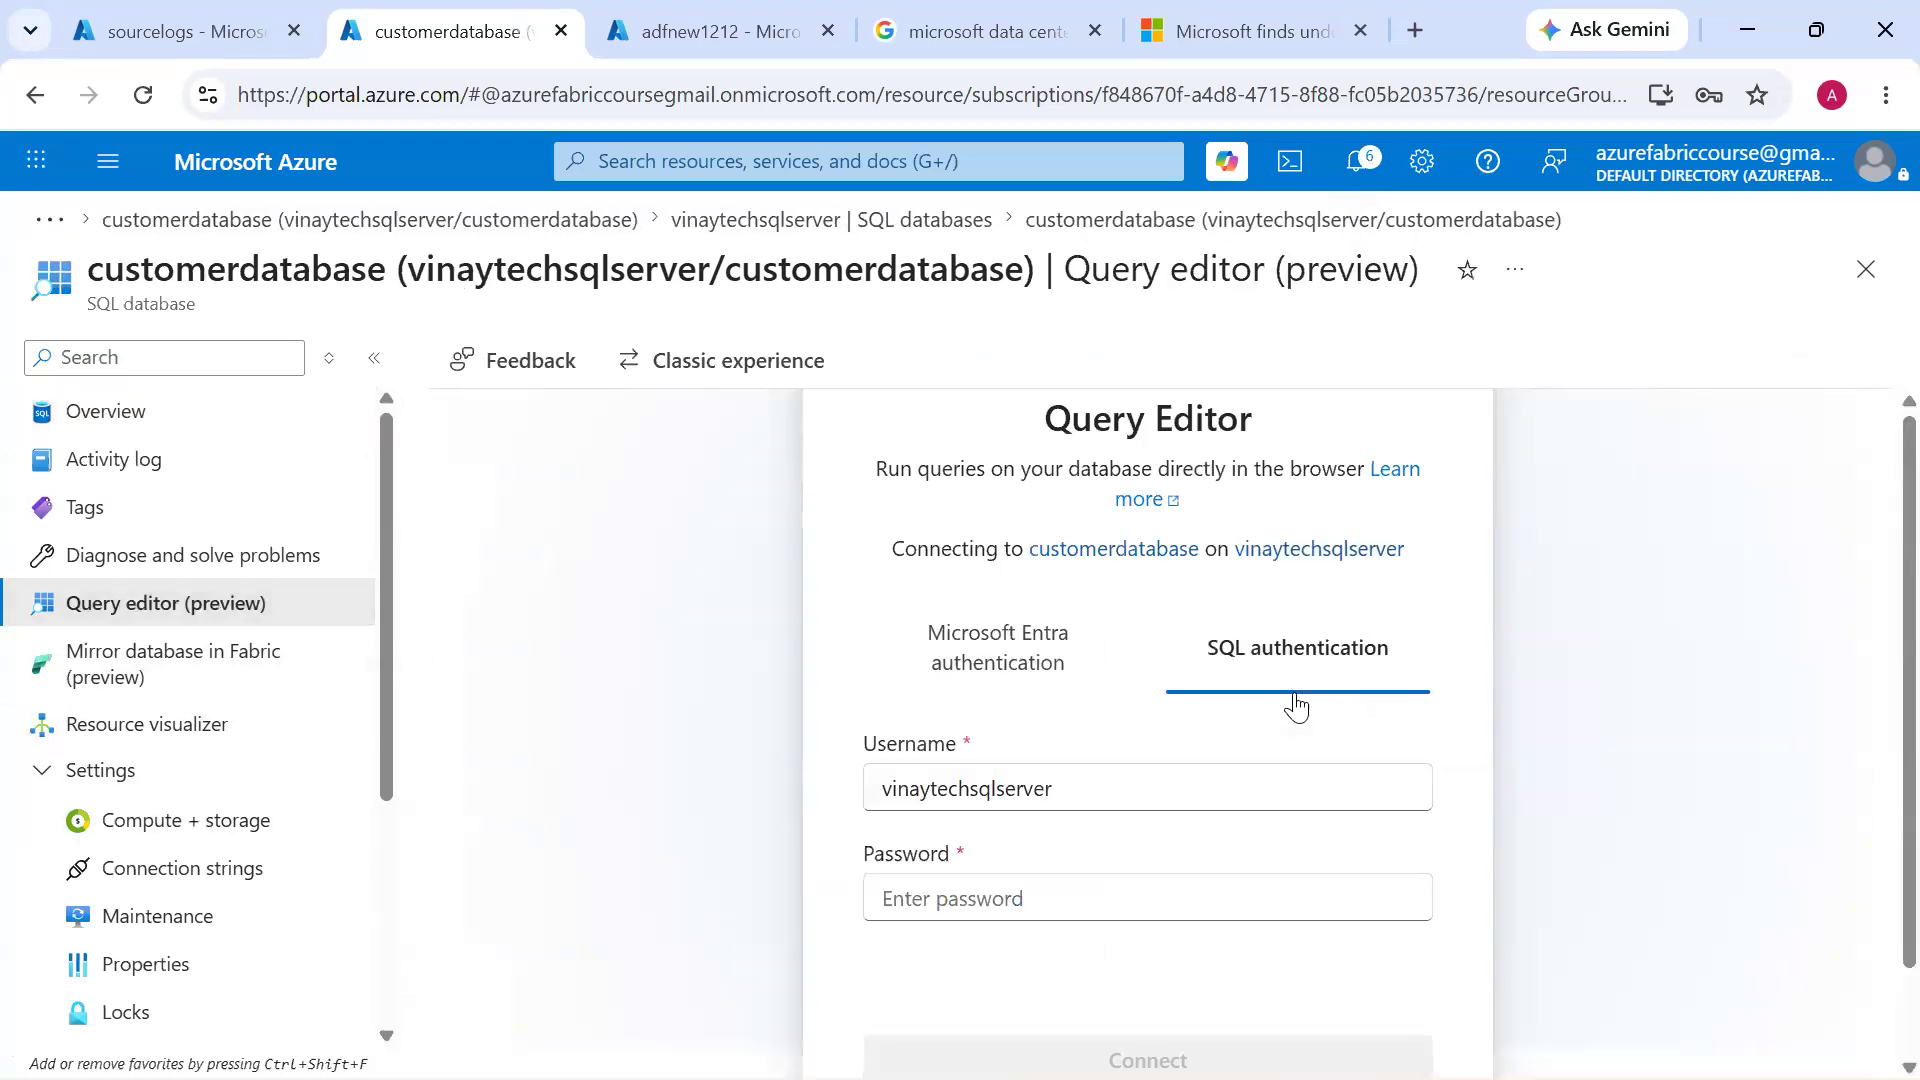
Try to connect to customerdatabase in the query editor with the SQL server account password
scroll(1210, 802, "down", 1)
left_click(1209, 803)
type("••••••••••")
left_click(1159, 960)
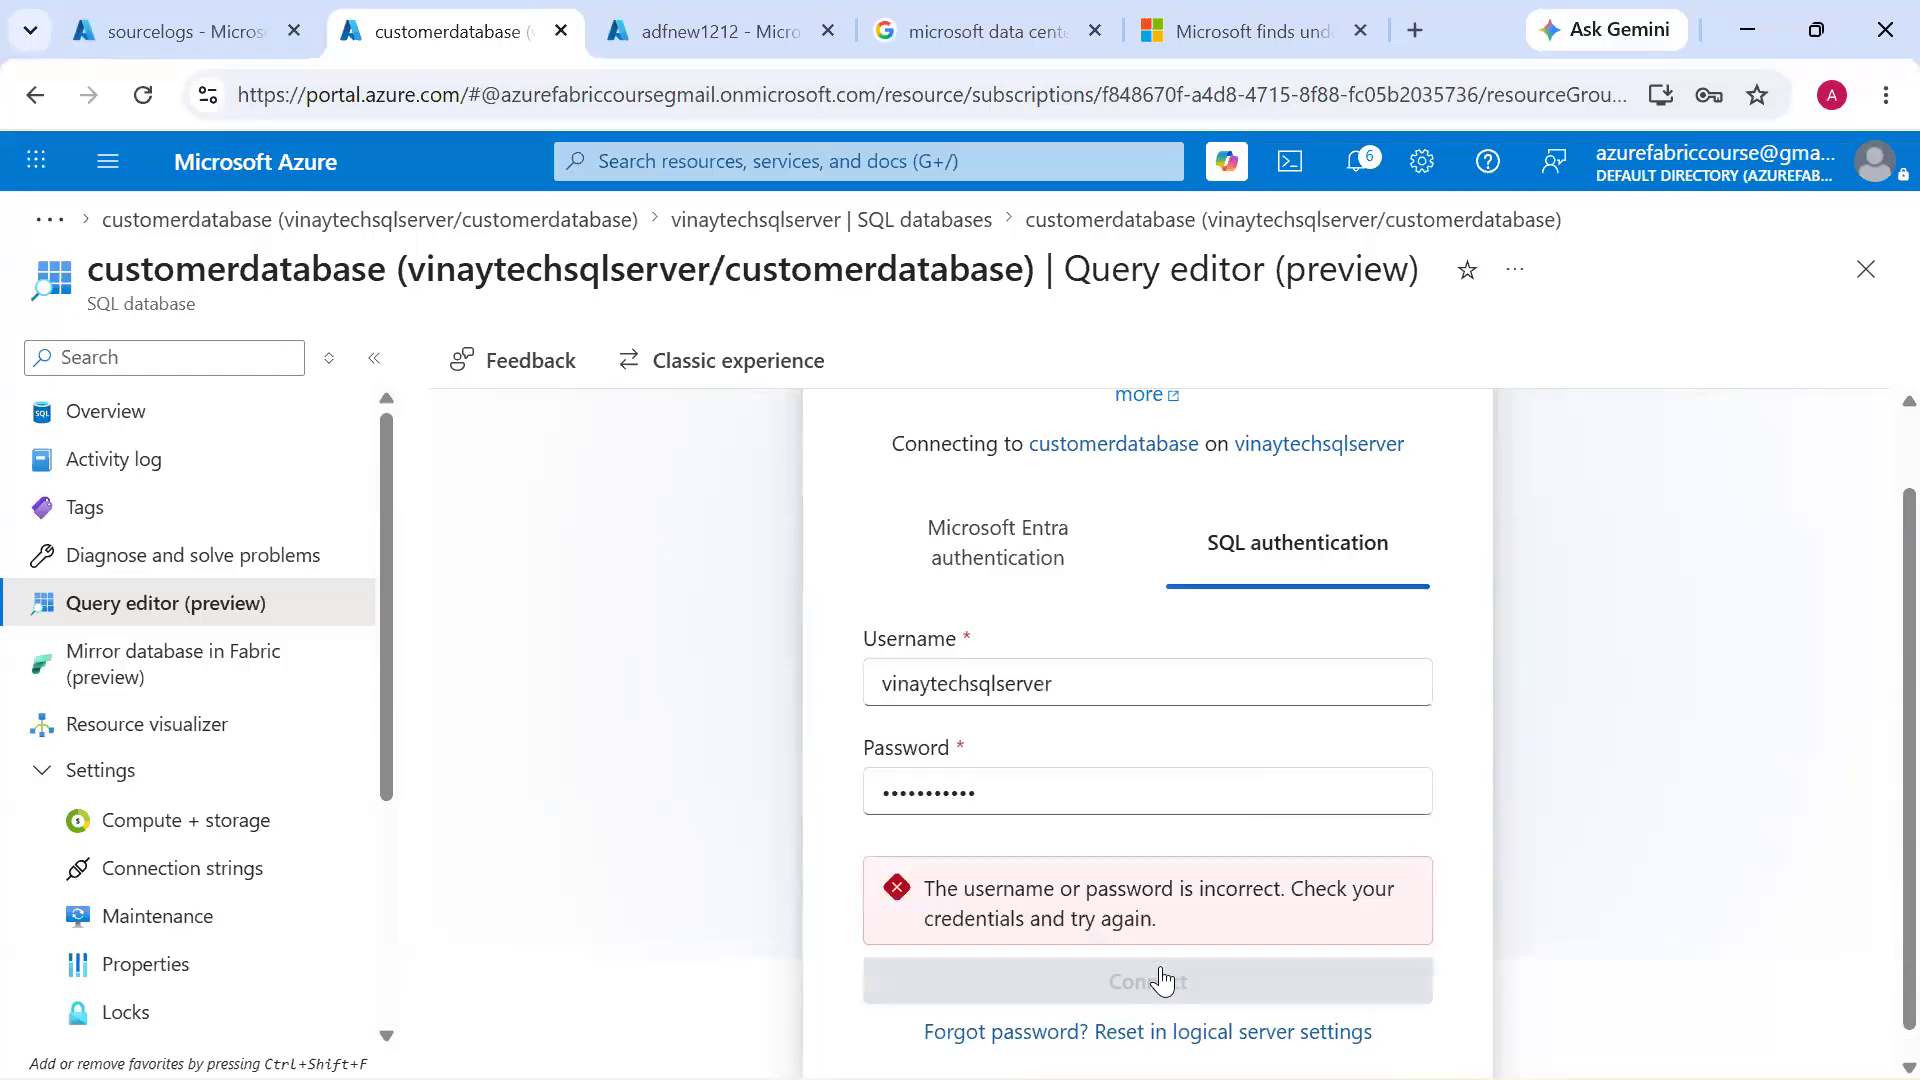
Re-enter the SQL account password, connect to customerdatabase and expand its dbo schema
left_click(1064, 794)
key("ctrl+a")
key("BackSpace")
type("••••")
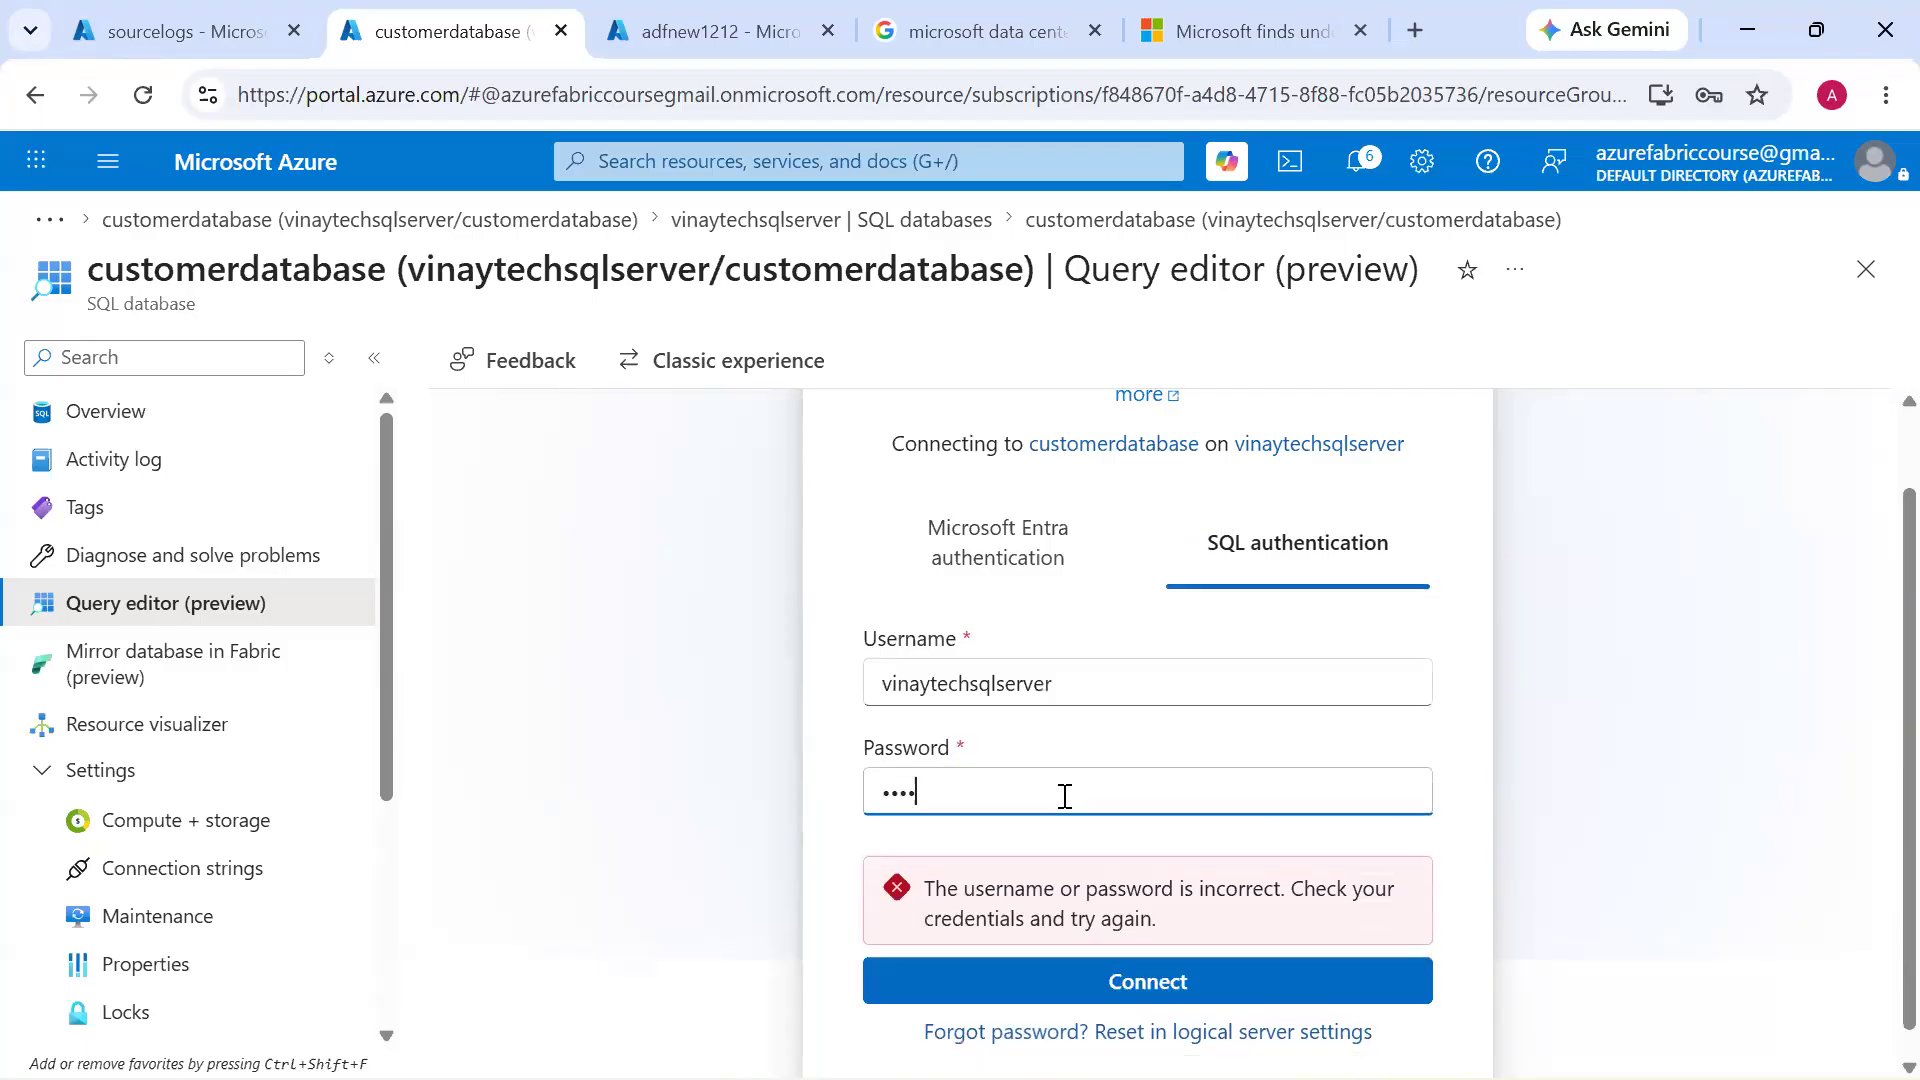
left_click(1099, 978)
left_click(1686, 607)
left_click(505, 624)
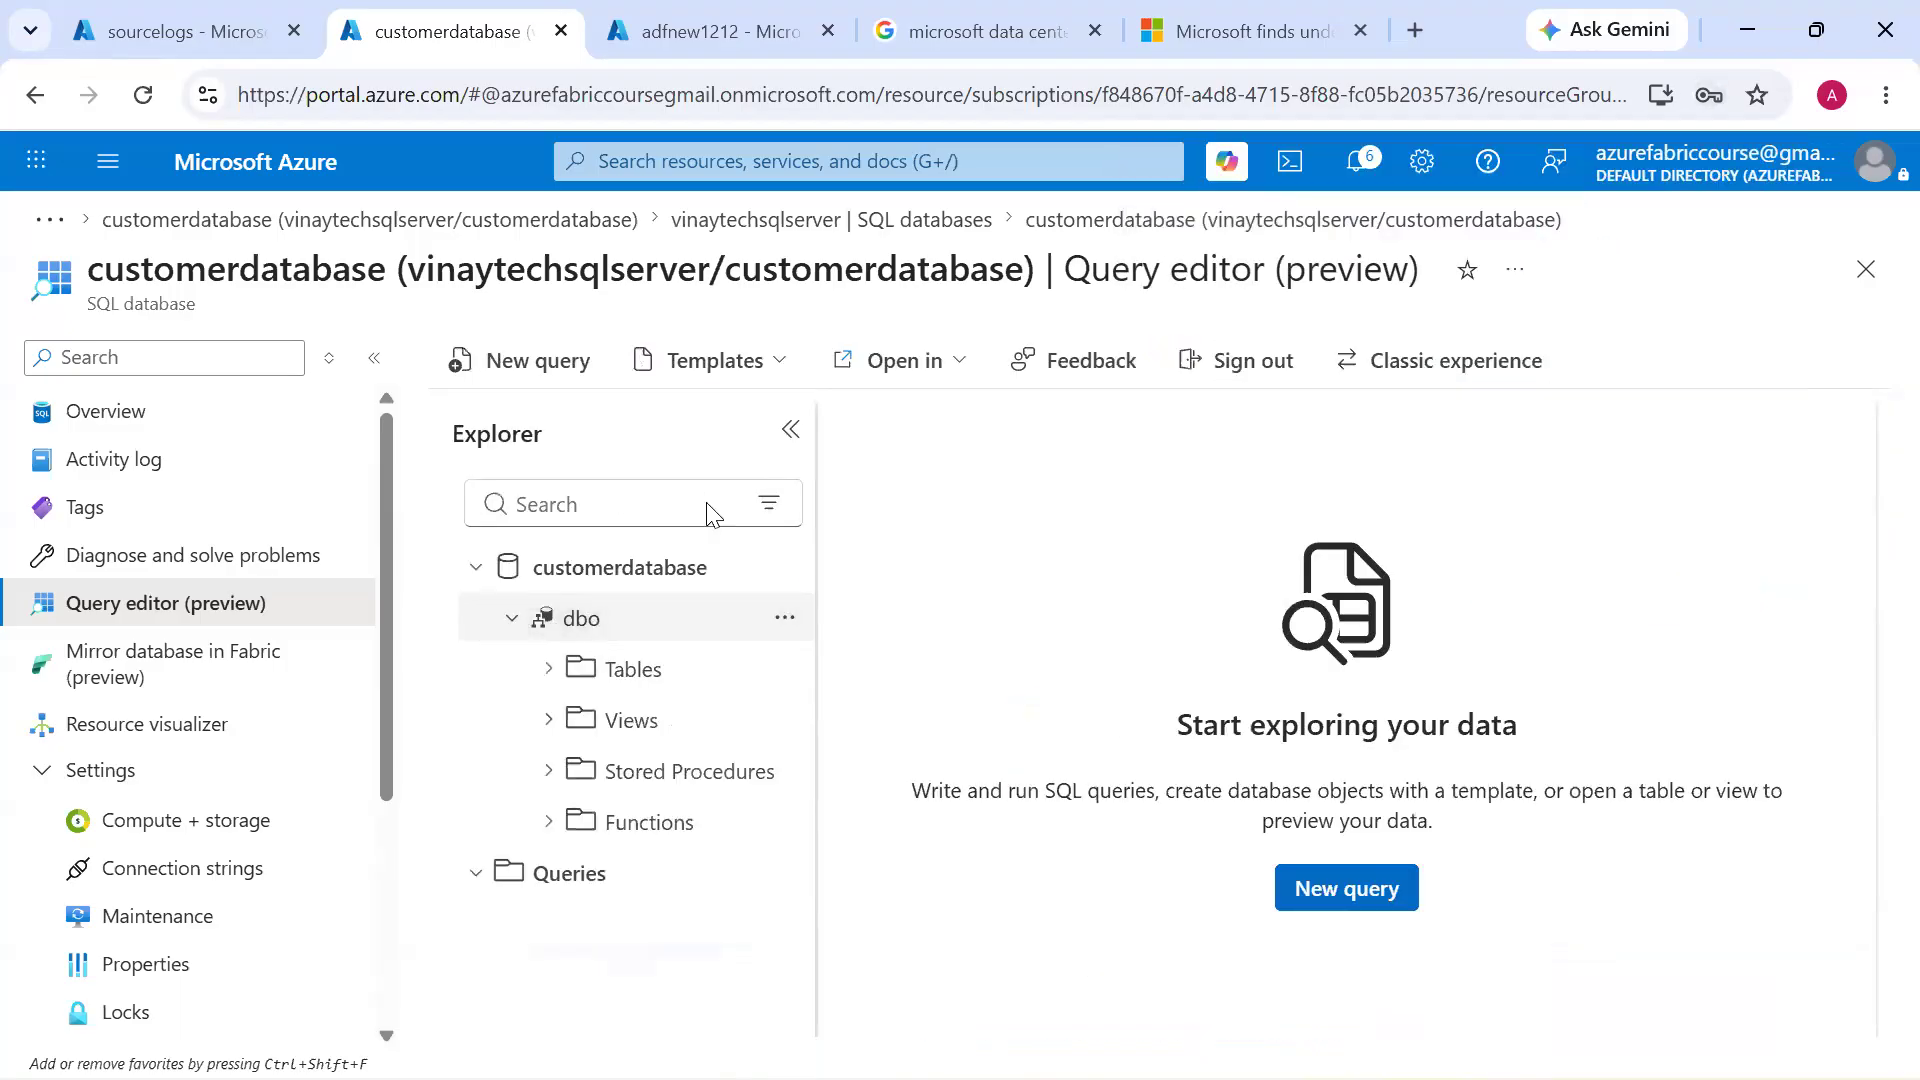
Start a new query with the statement CREATE TABLE Customer_Revenue_Details
left_click(545, 366)
type("CREATE ATBL")
key("BackSpace")
key("BackSpace")
key("BackSpace")
key("BackSpace")
type("TABN")
key("BackSpace")
type("LE ")
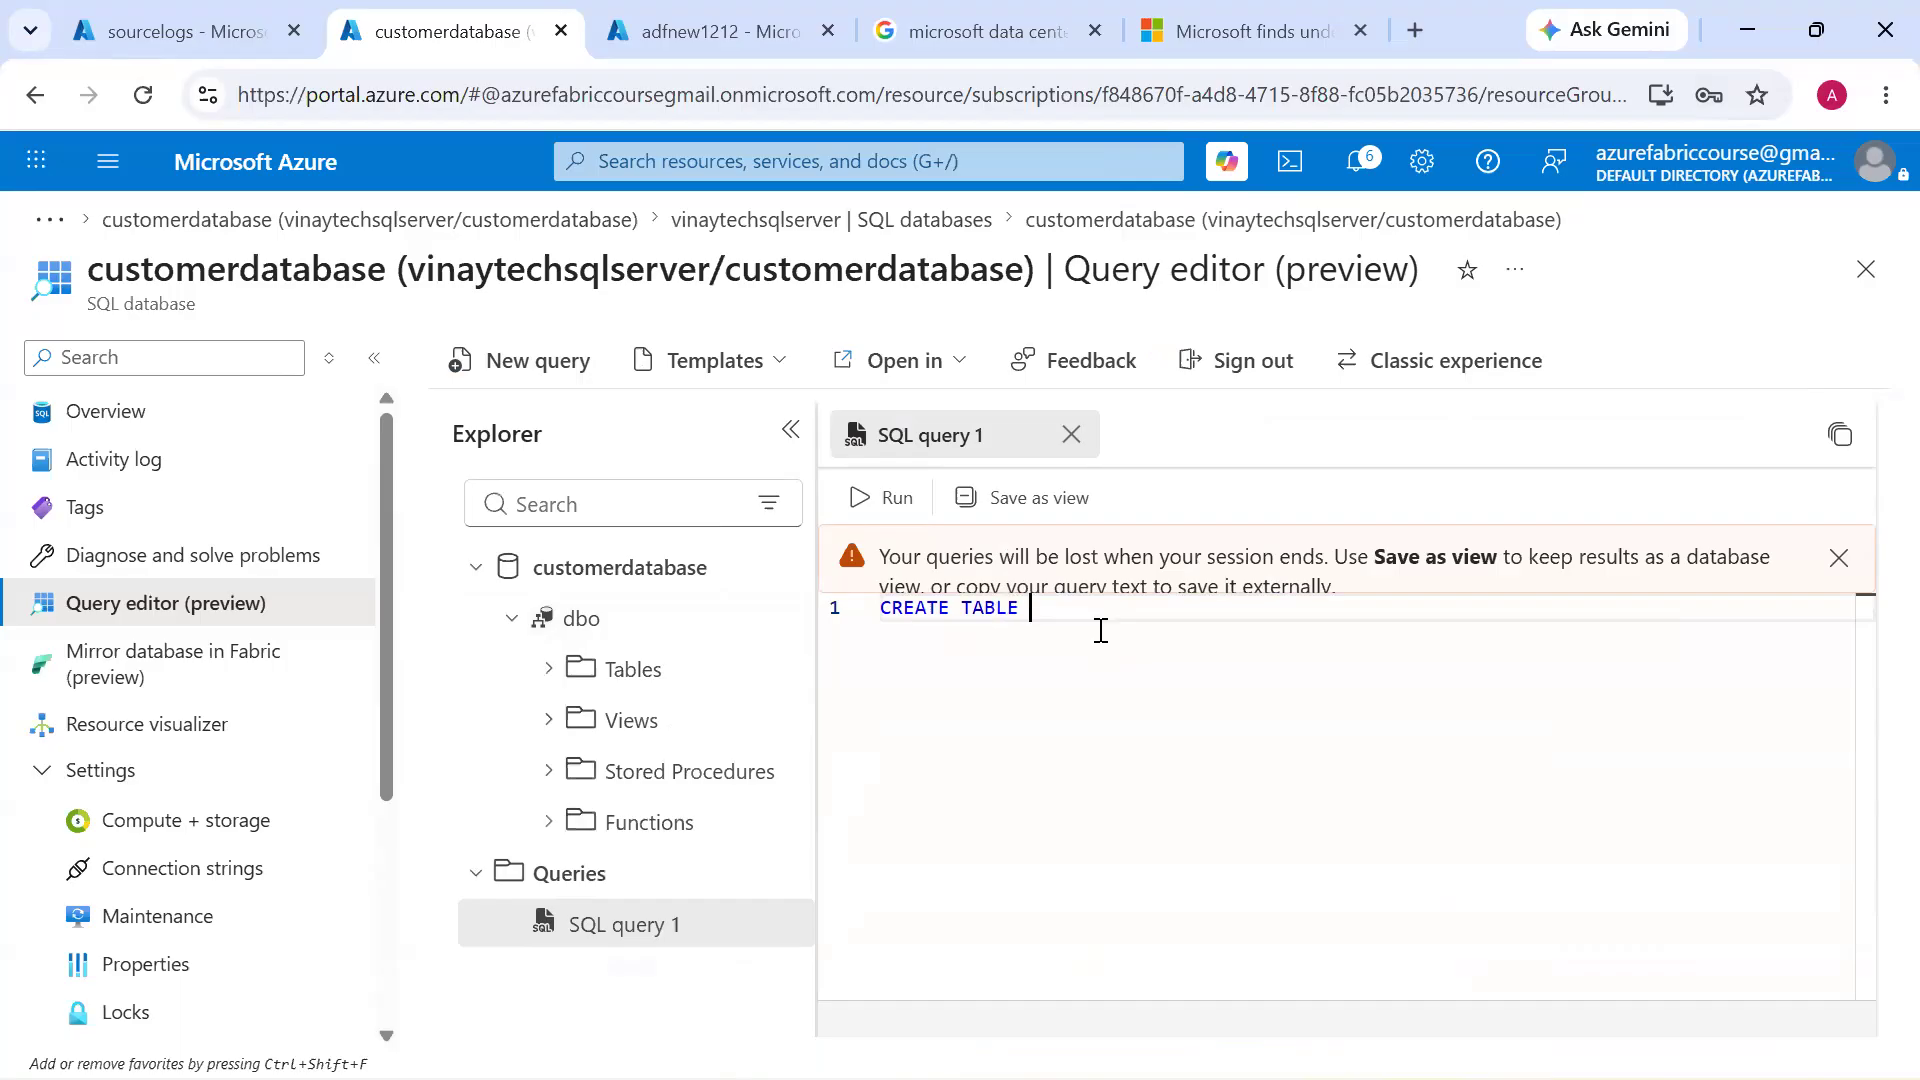
type("REVEN")
key("BackSpace")
key("BackSpace")
key("BackSpace")
key("BackSpace")
key("BackSpace")
type("Customer_DA")
key("BackSpace")
key("BackSpace")
type("Revenue_D")
type("ea")
type("ails")
Add the parenthesised column list to the CREATE TABLE statement with CID int and Ename VARCHAR(20)
key("Return")
key("Return")
type("(")
key("Return")
key("Return")
key("Return")
key("Up")
key("Up")
type("CID int,")
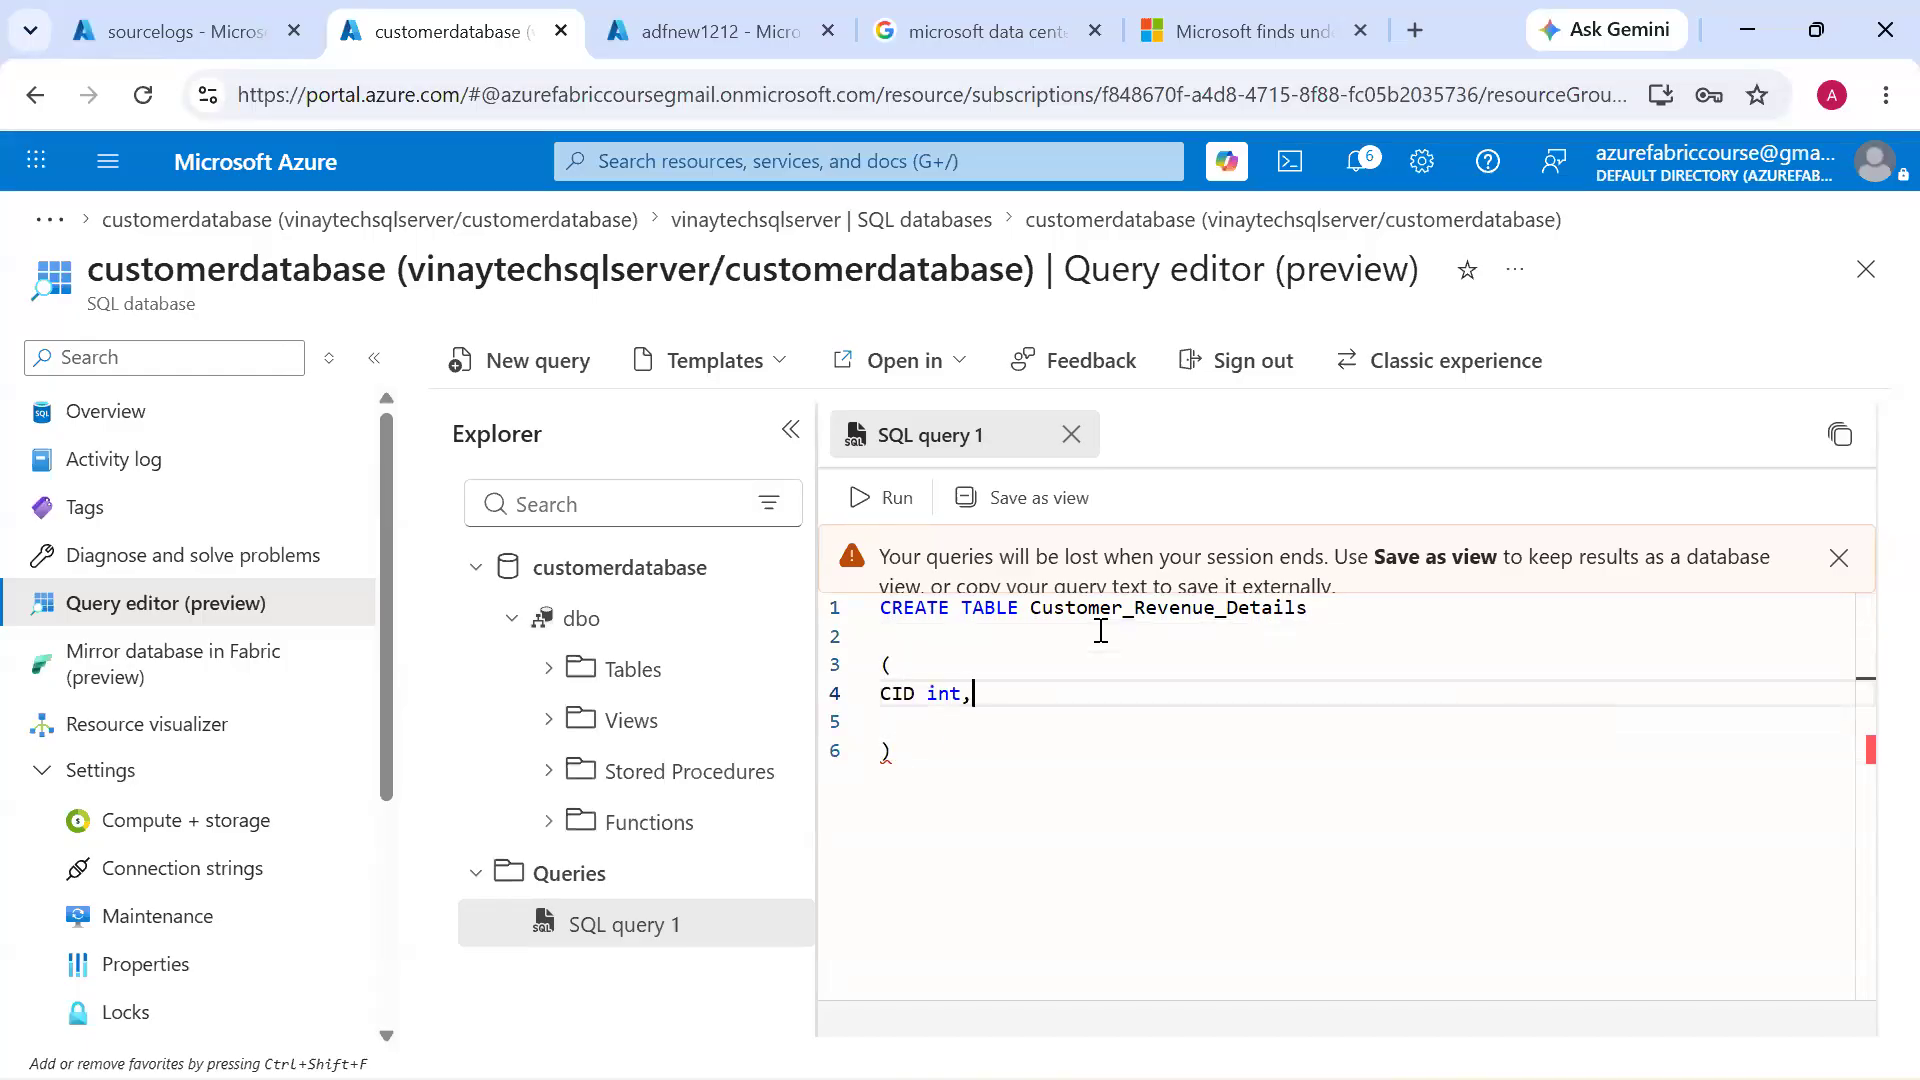
key("Return")
type("EN")
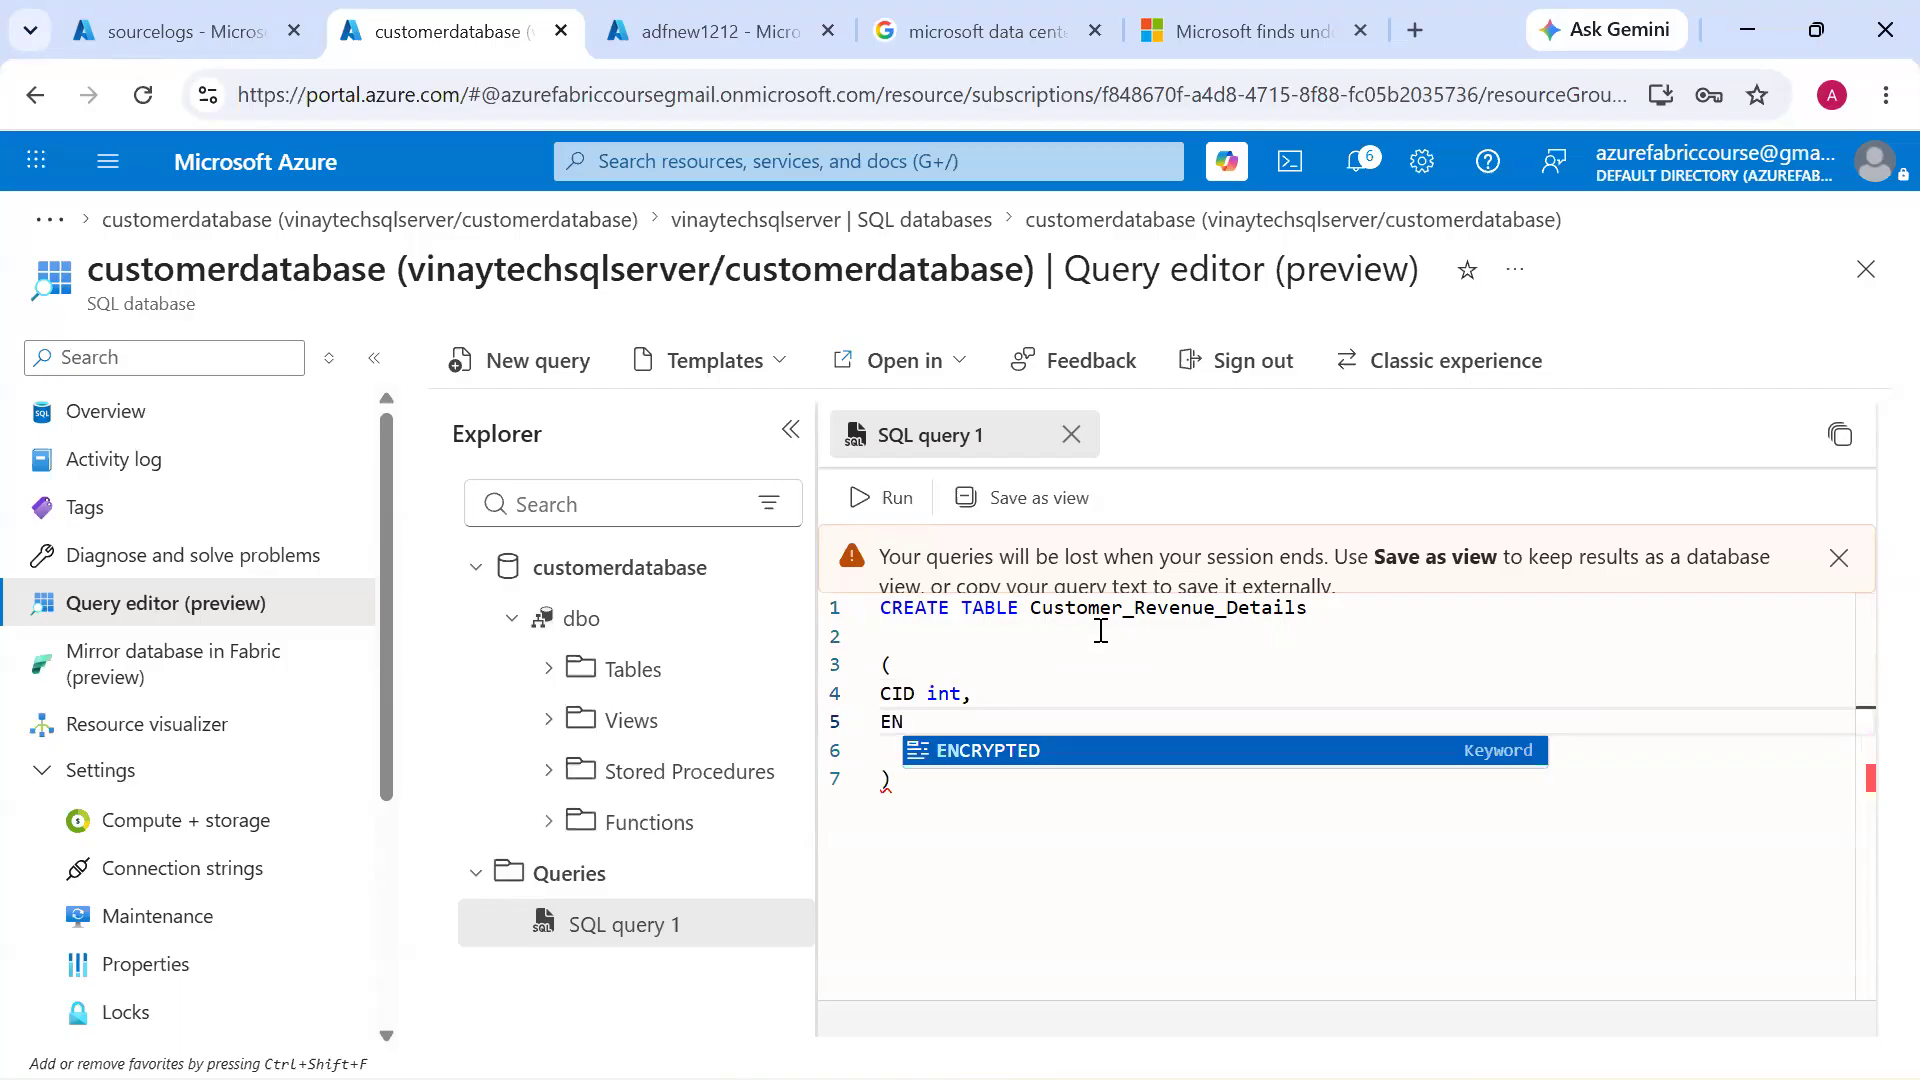
key("BackSpace")
type("name Varc")
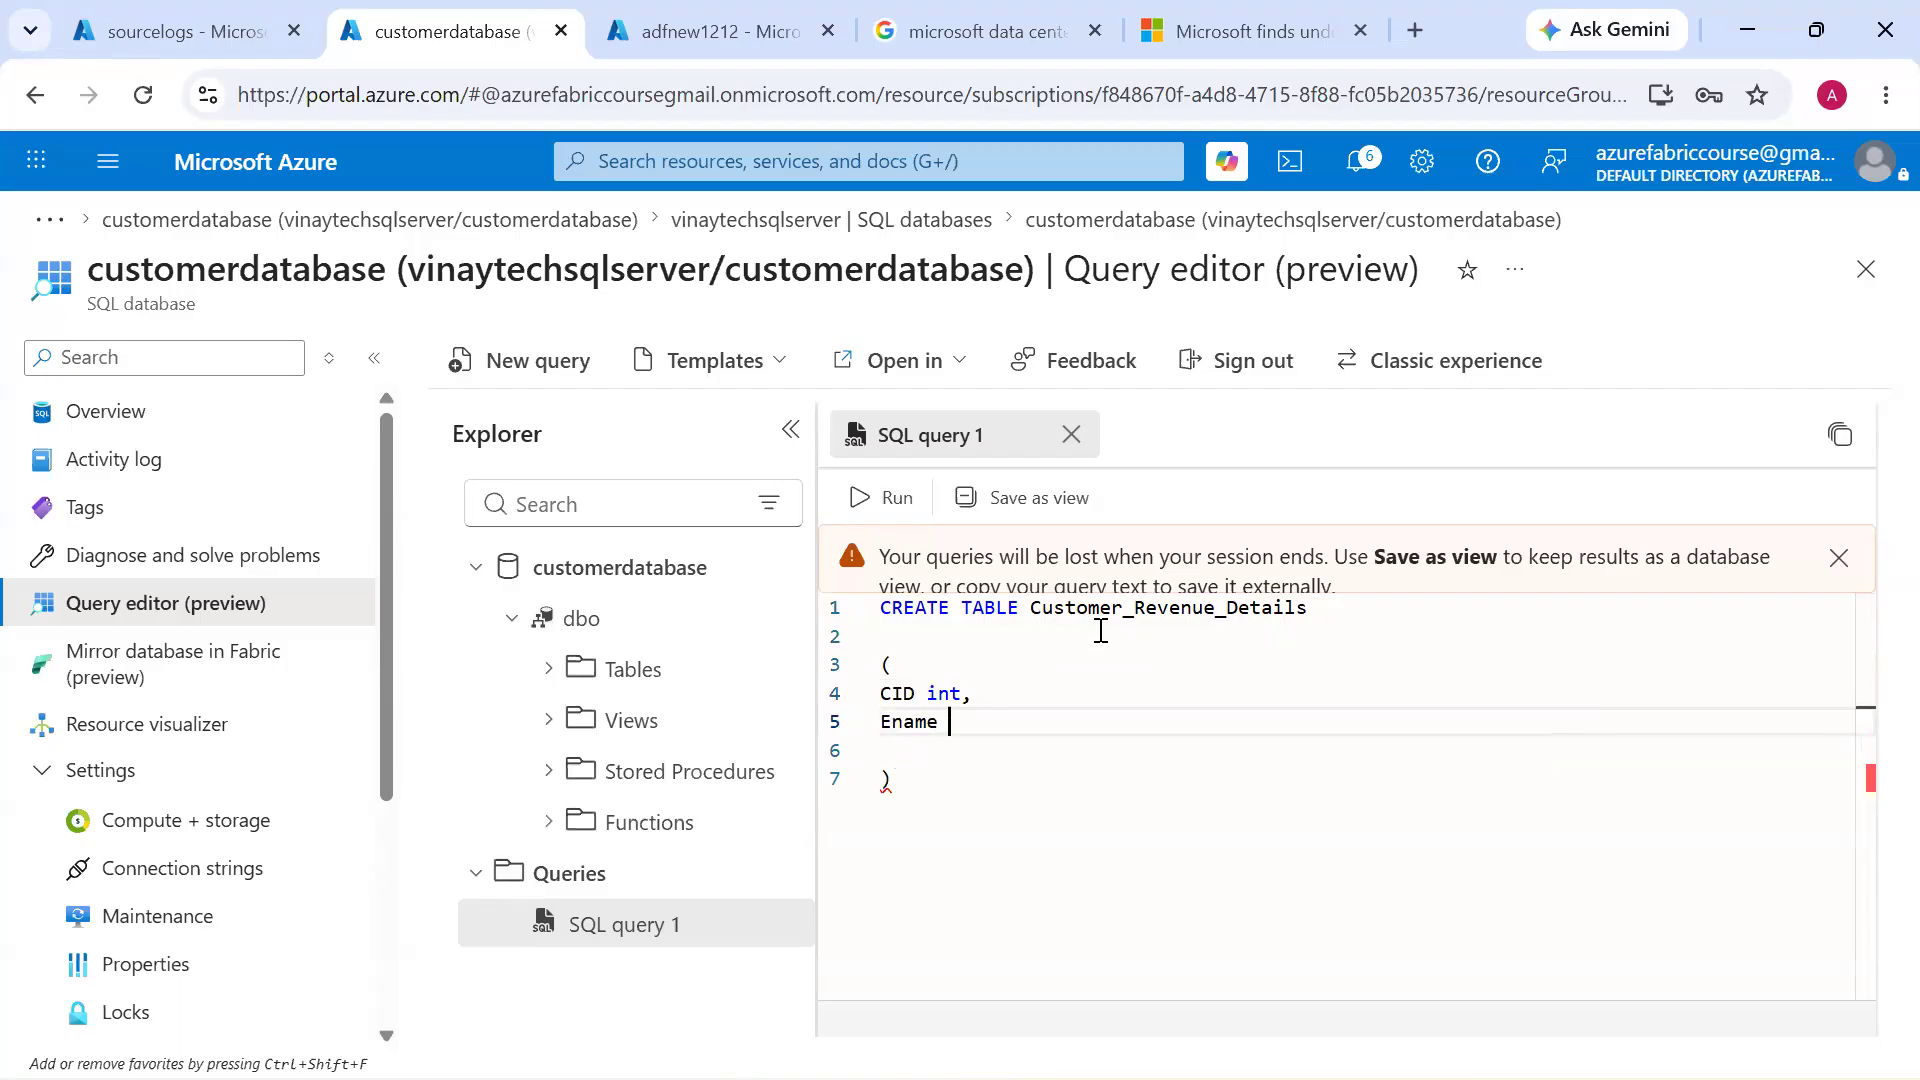
key("Tab")
type("(20),")
Add the columns Revenue Int and Country VARCHAR(20) to the CREATE TABLE statement and run it
key("Return")
type("Salar")
key("BackSpace")
key("BackSpace")
key("BackSpace")
key("BackSpace")
type("Revenue Int,")
key("Return")
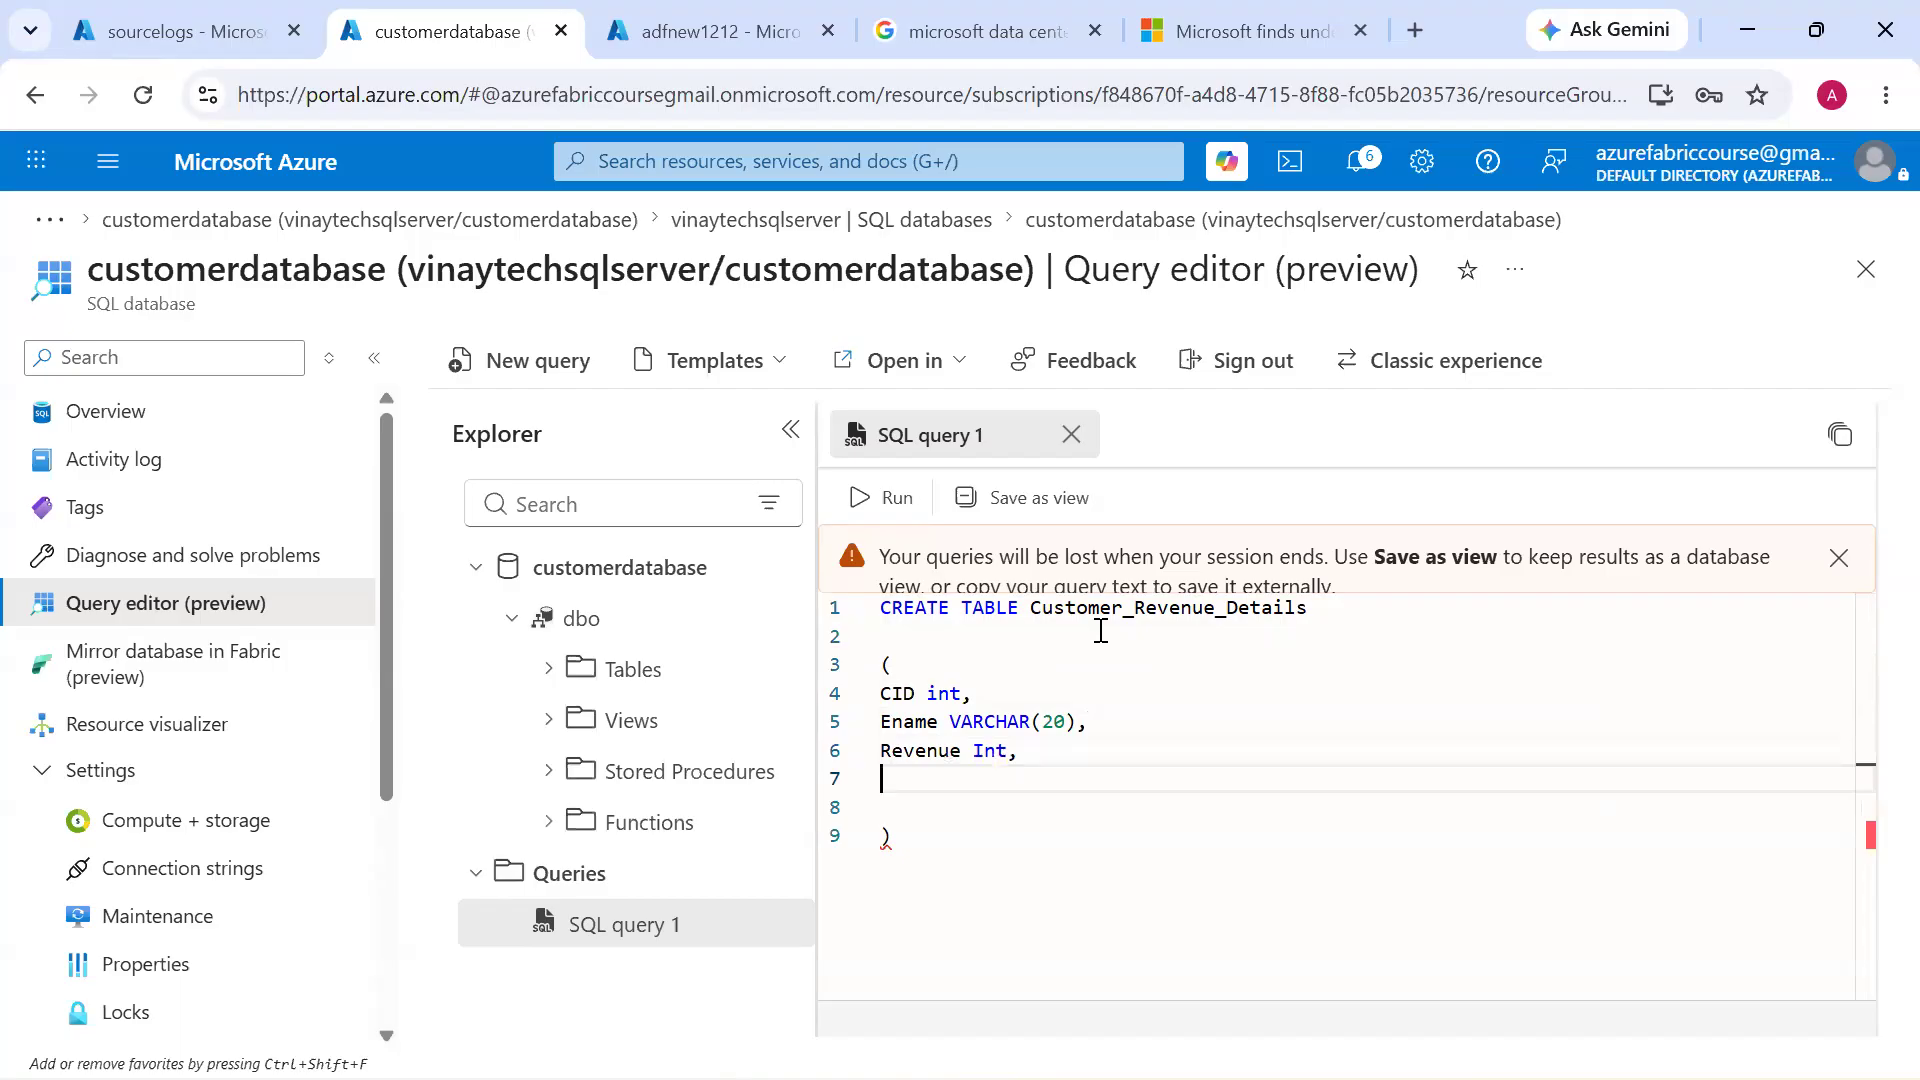
type("Coungtr")
key("BackSpace")
key("BackSpace")
type("try v")
key("Down")
key("Return")
type("(20)")
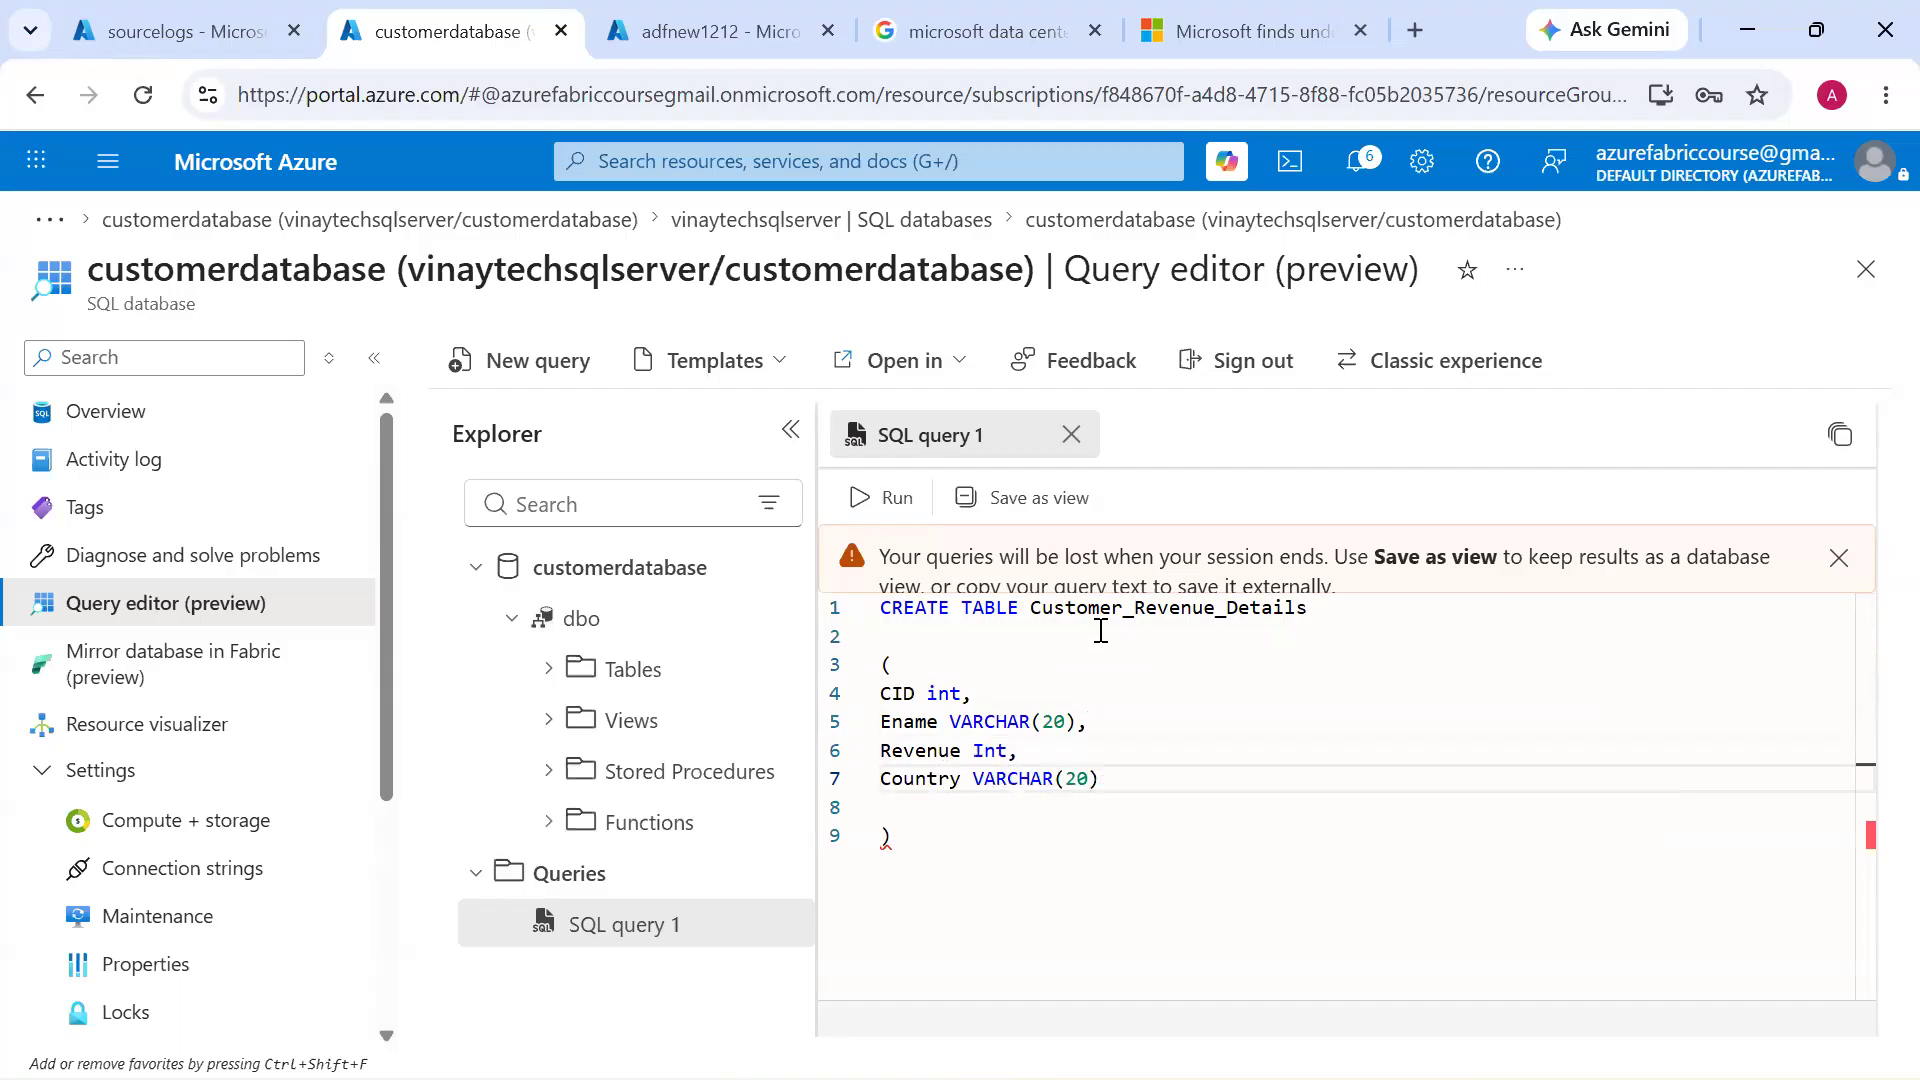
key("ctrl+Return")
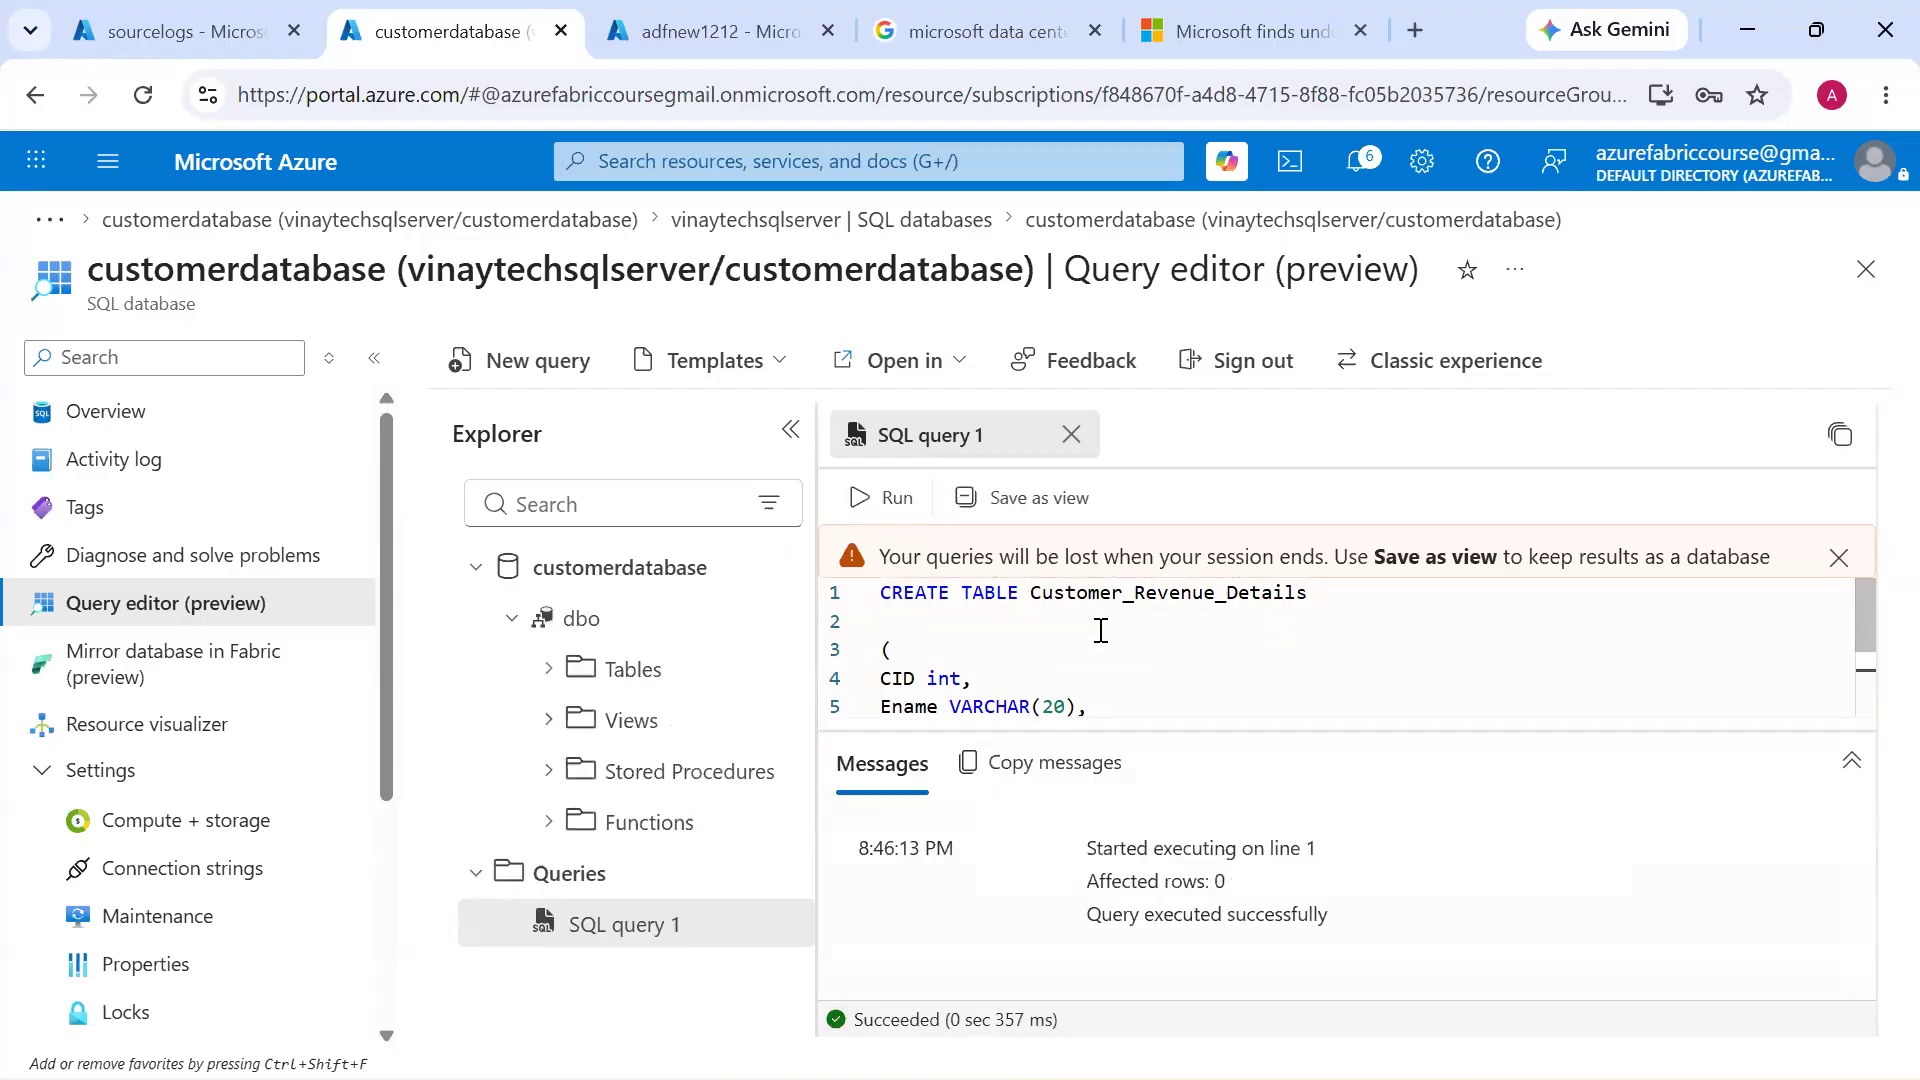
Write "select * from Customer_Revenue_Details" in a new query, reusing the table name from the first one, and run it
double_click(1176, 590)
key("ctrl+c")
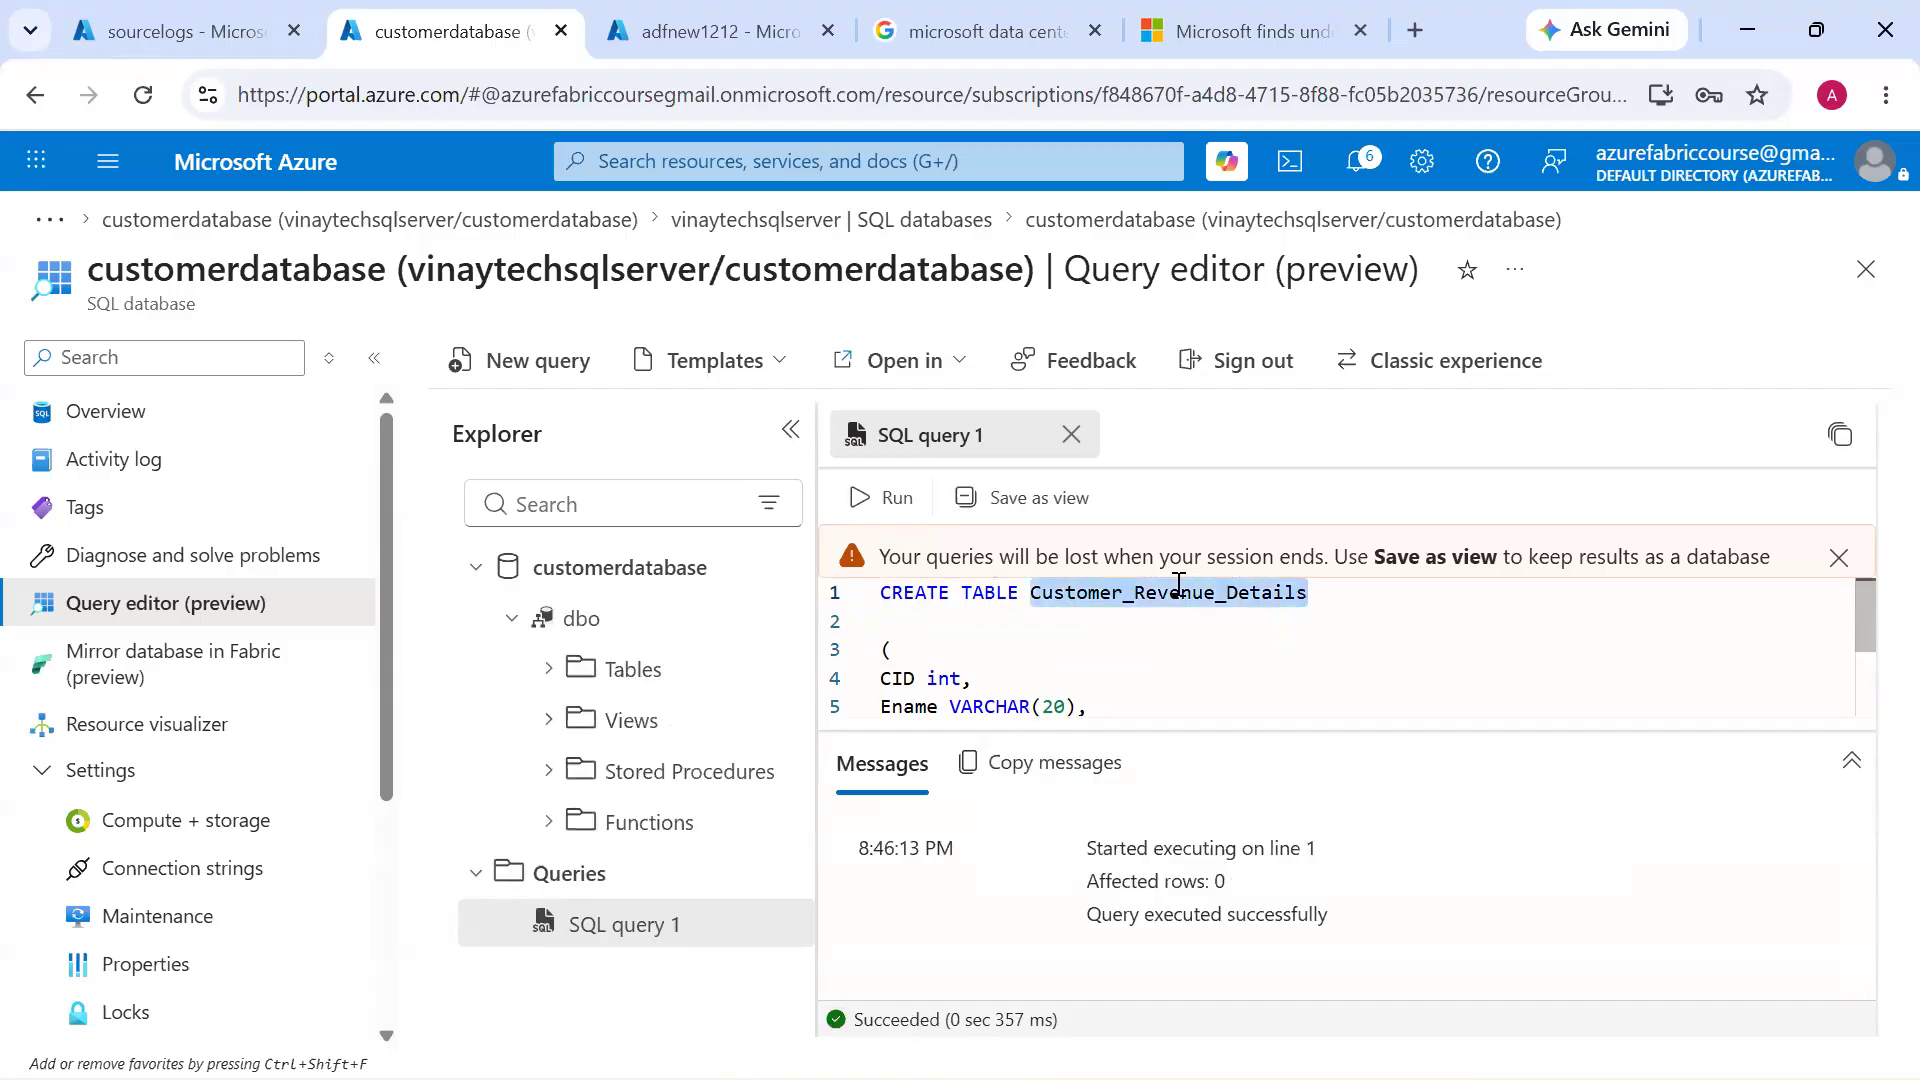
left_click(536, 372)
type("select * from")
key("ctrl+v")
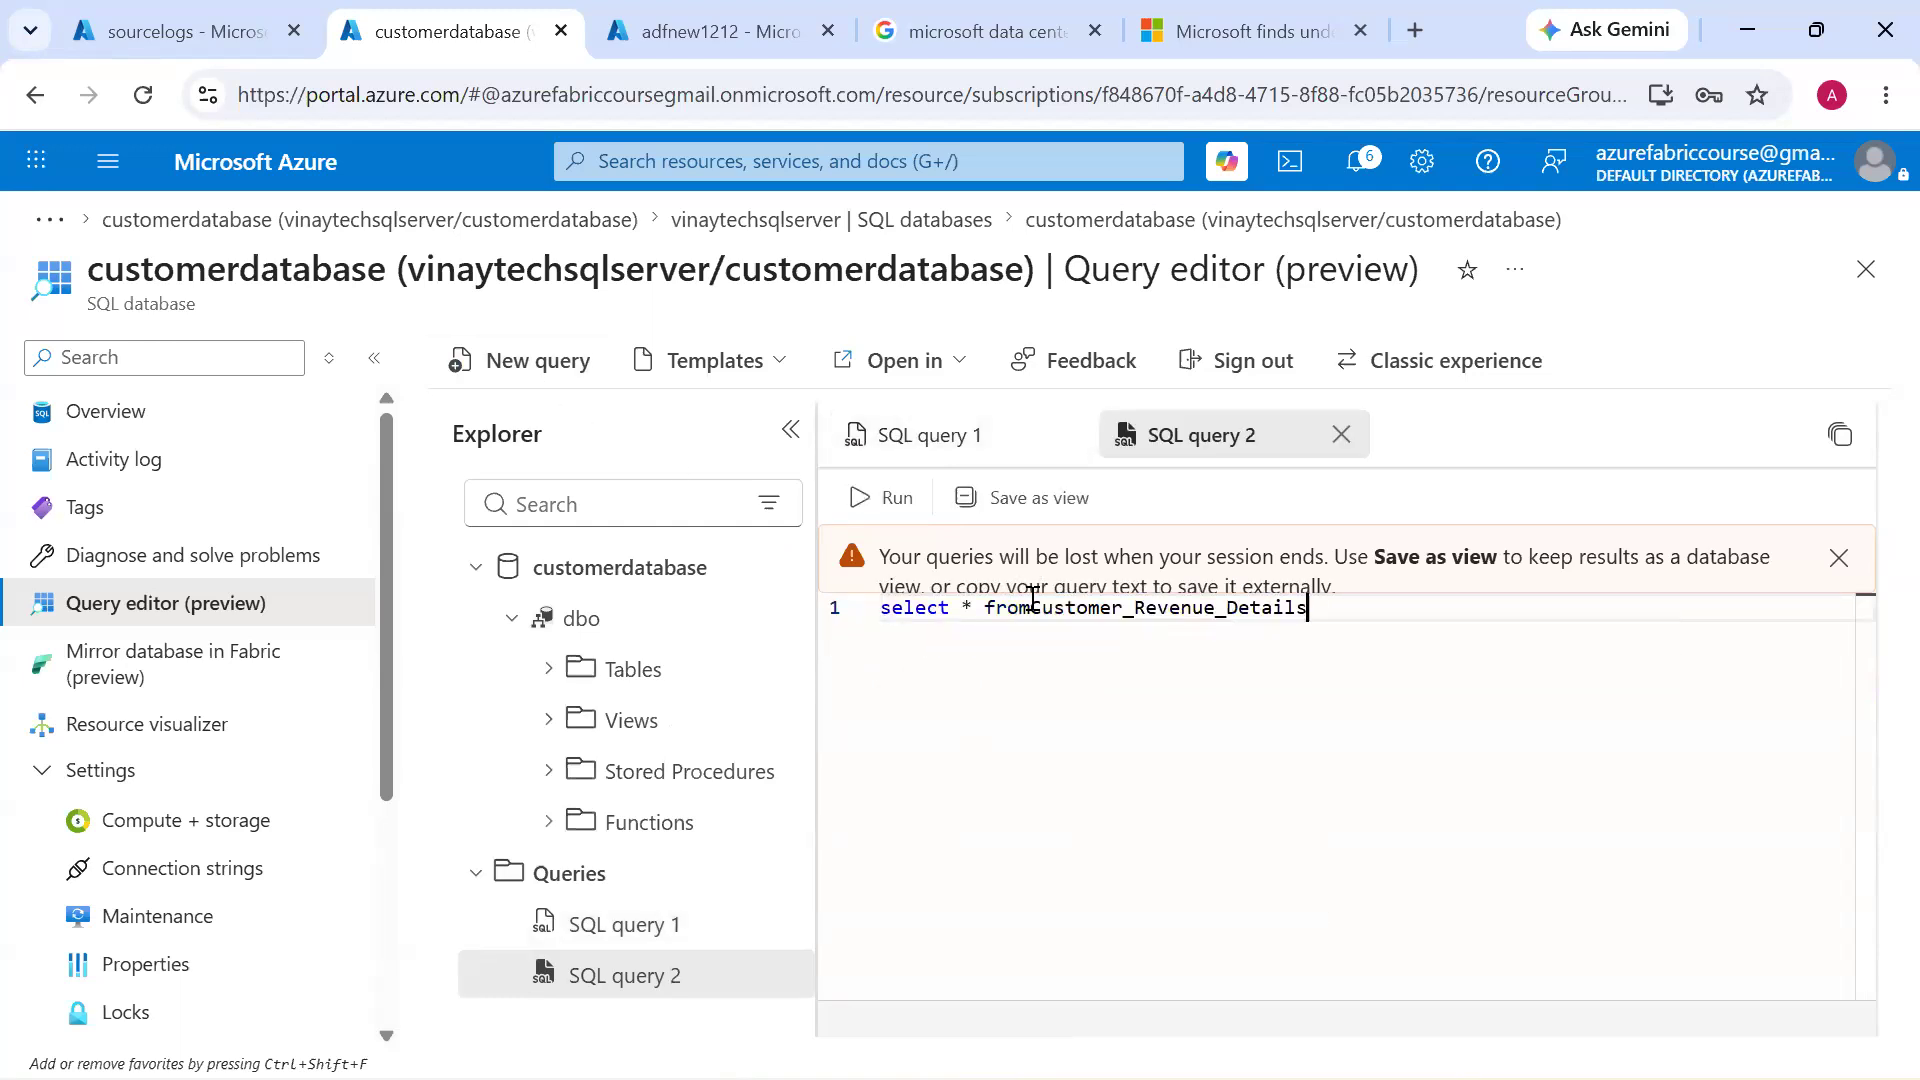
key("ctrl+z")
key("ctrl+v")
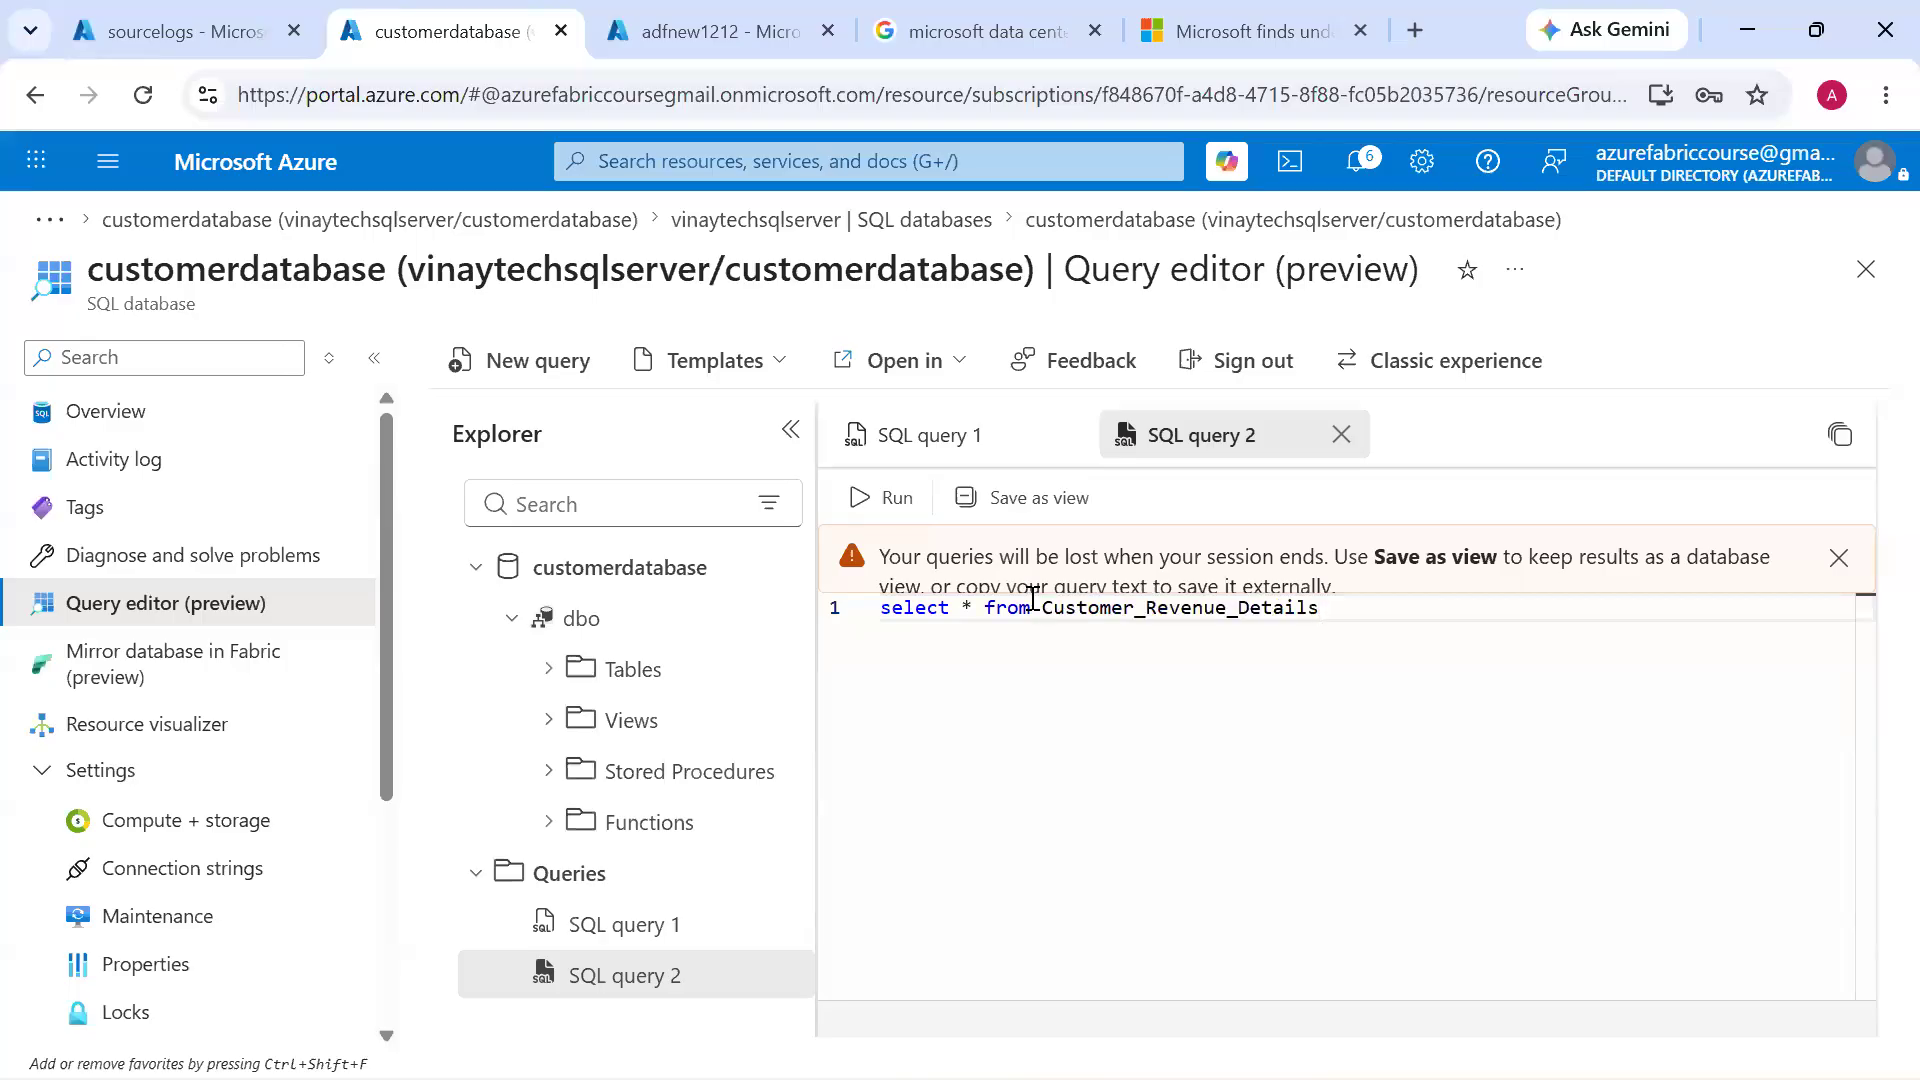
key("ctrl+Return")
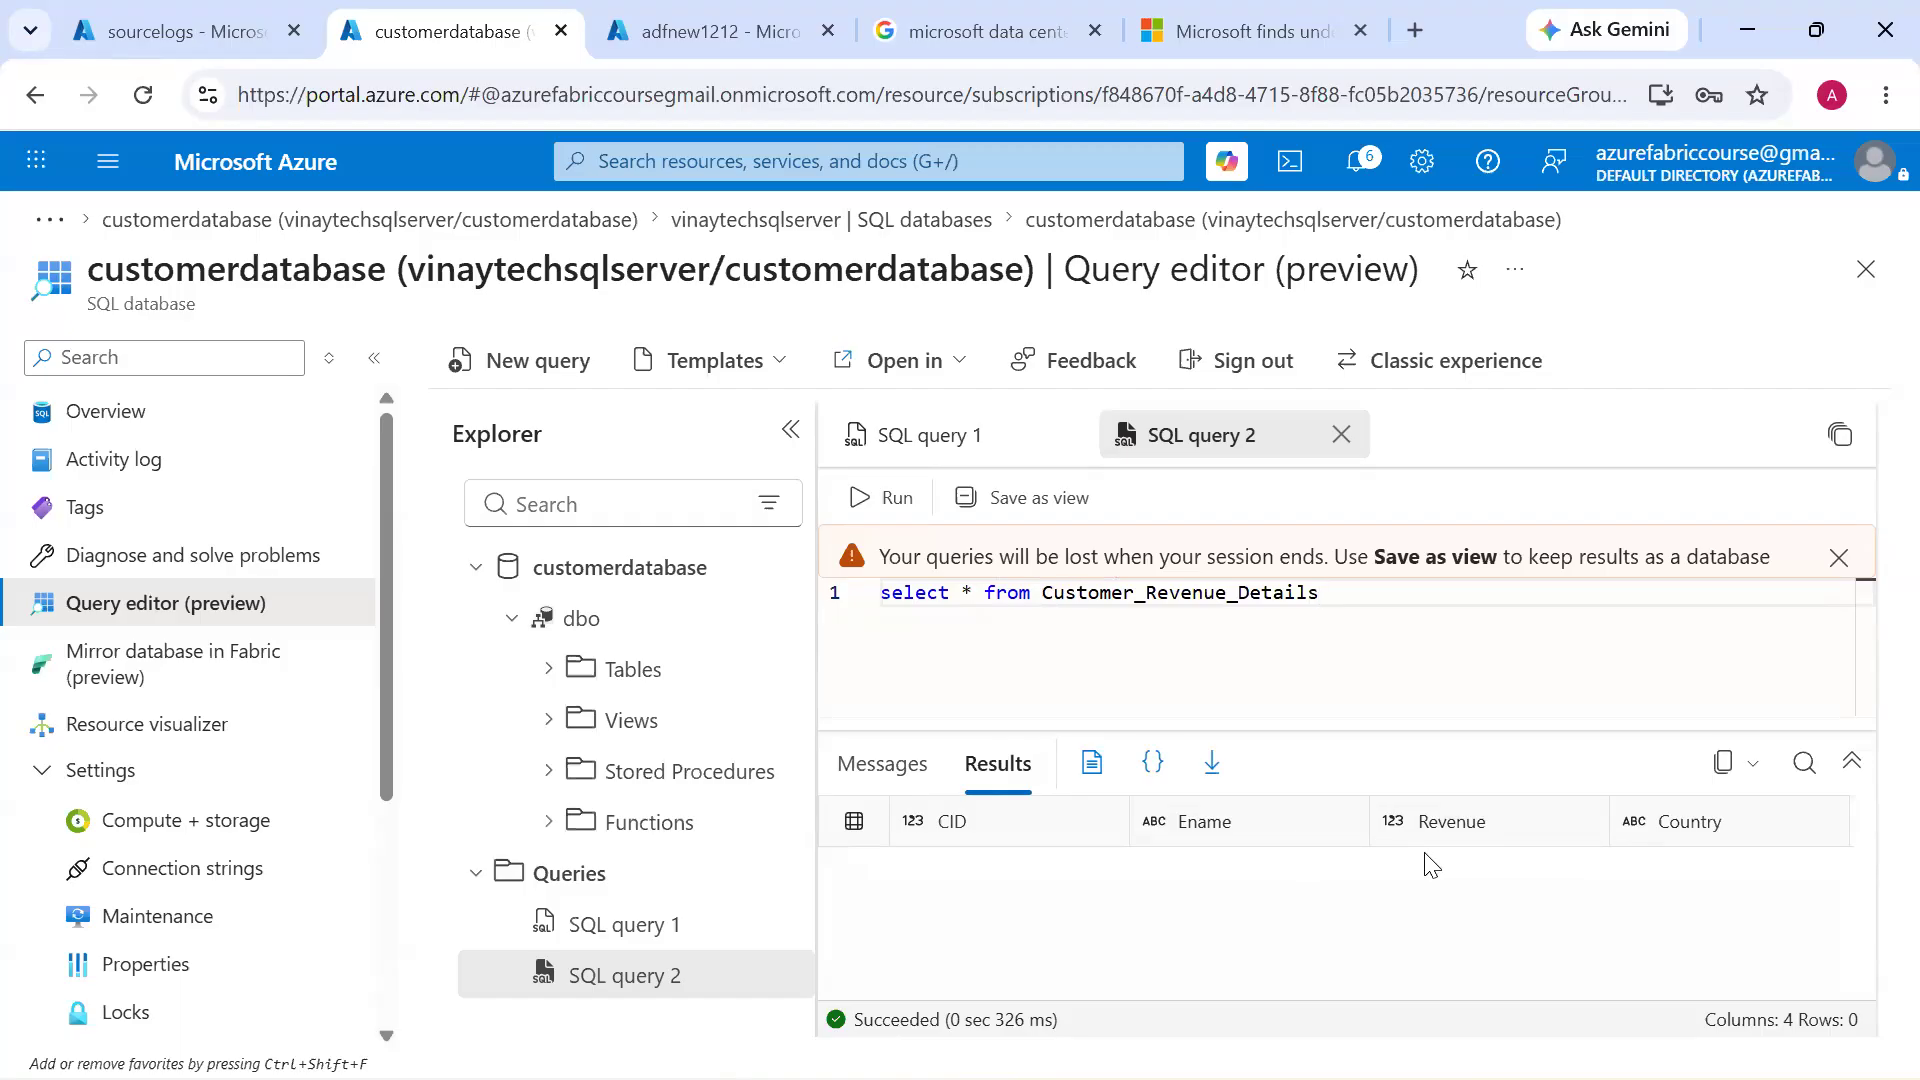
Switch to Azure Data Factory and open the source settings of the "Blob Copy data ASQL DB TABLES" activity
key("alt+Tab")
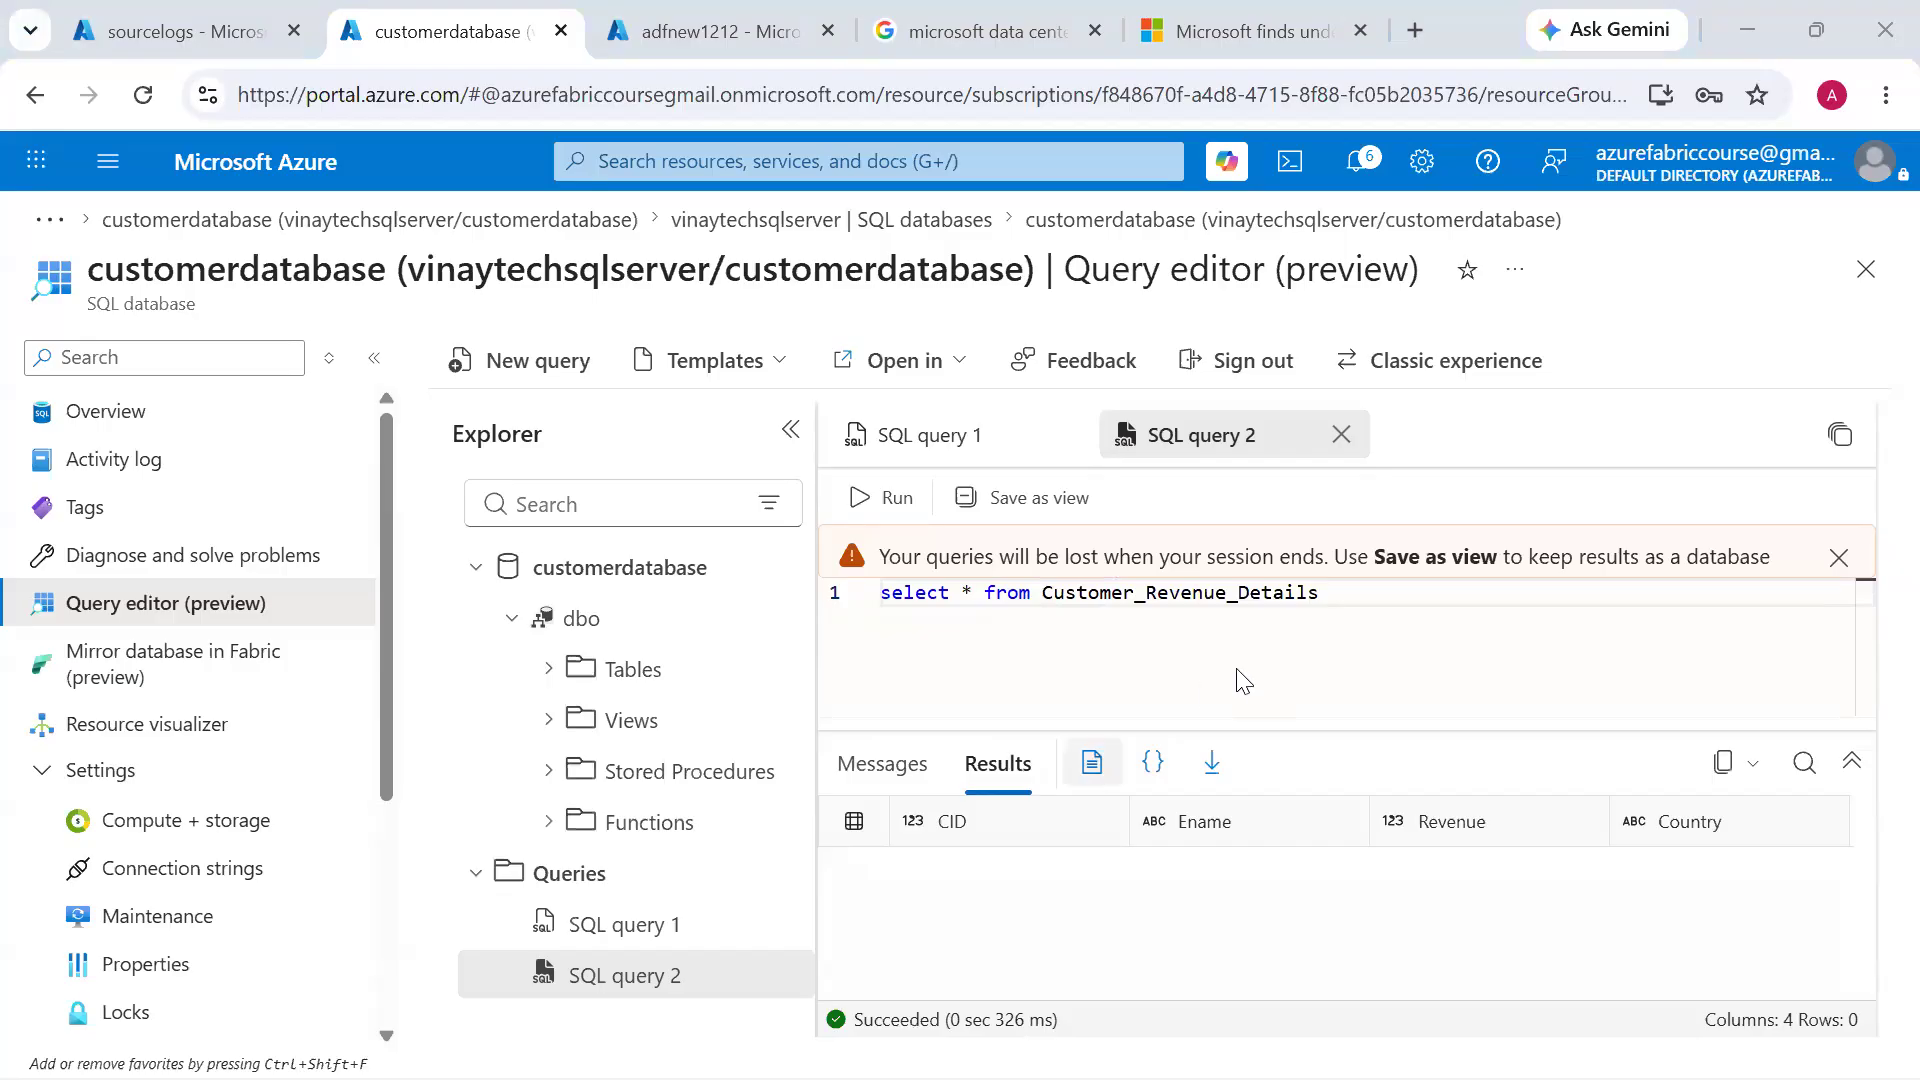
left_click(1261, 665)
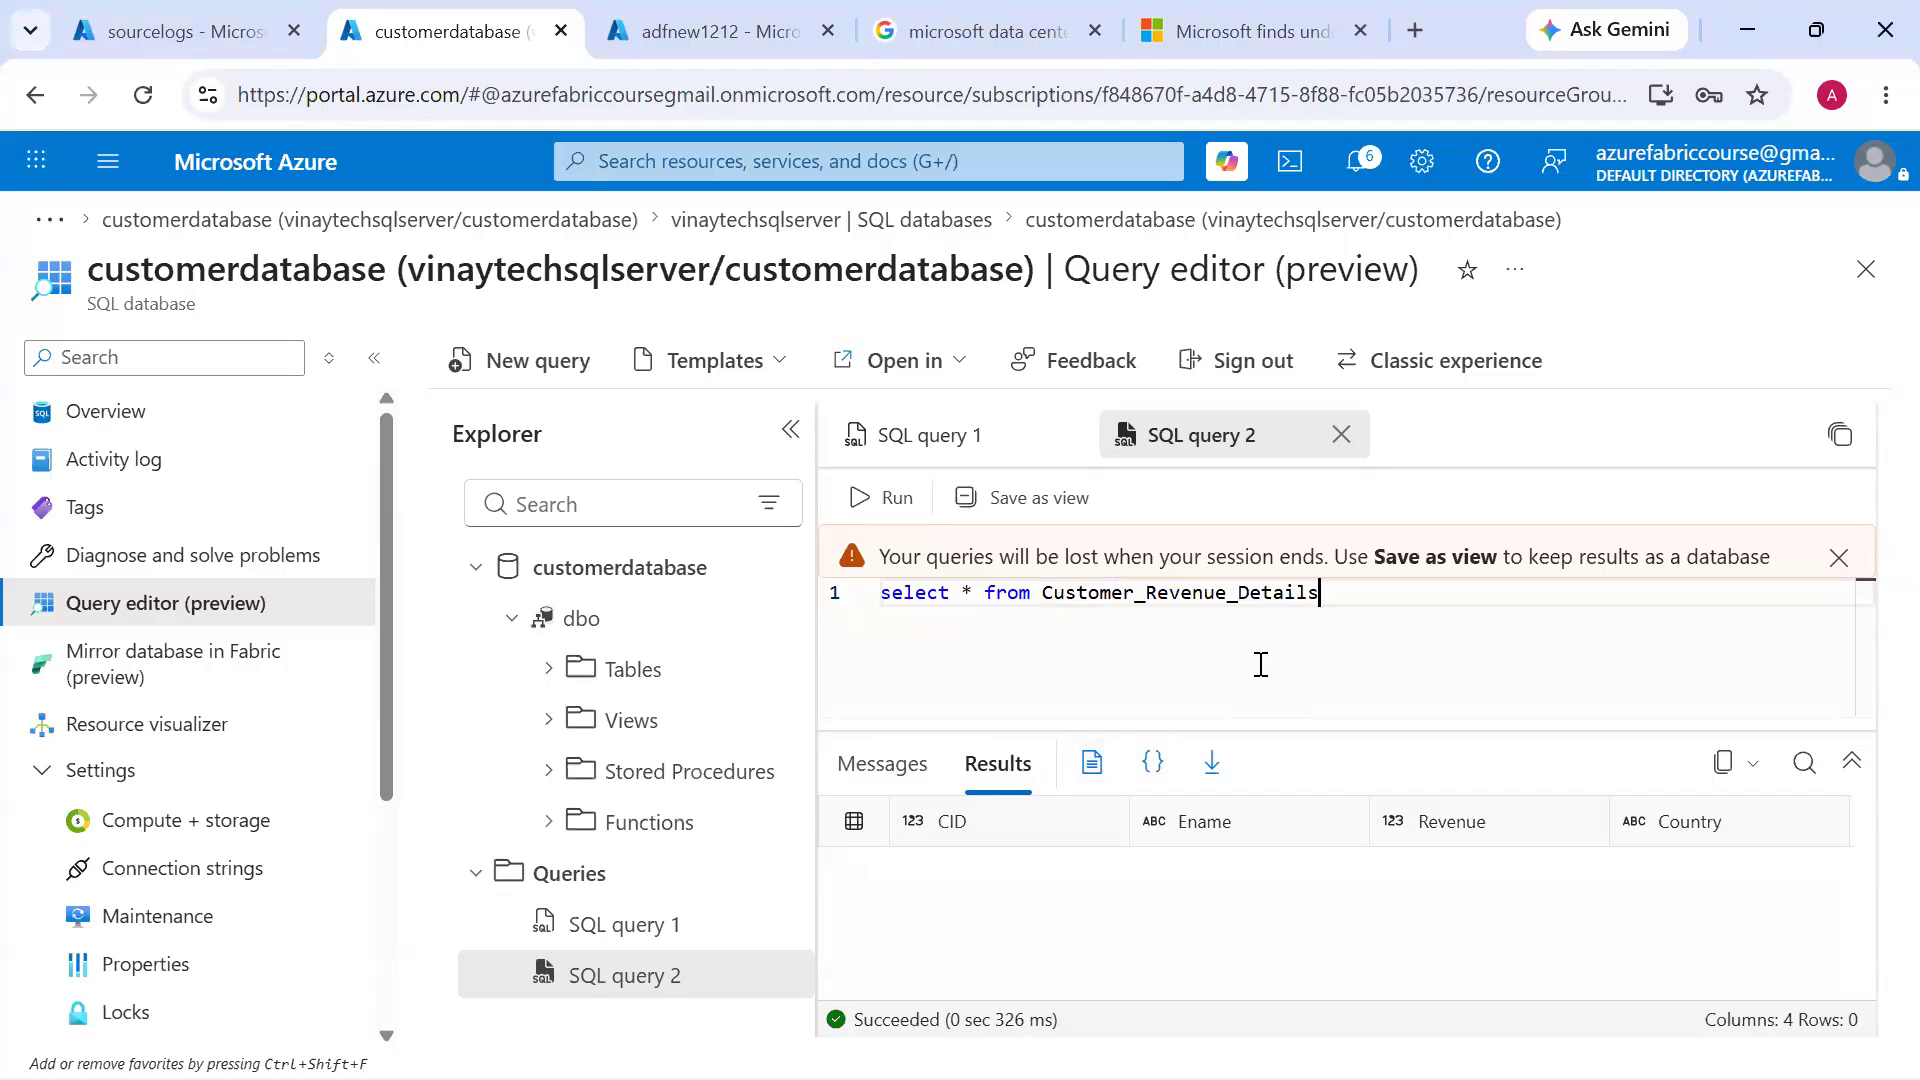
key("alt+Tab")
key("alt+Tab")
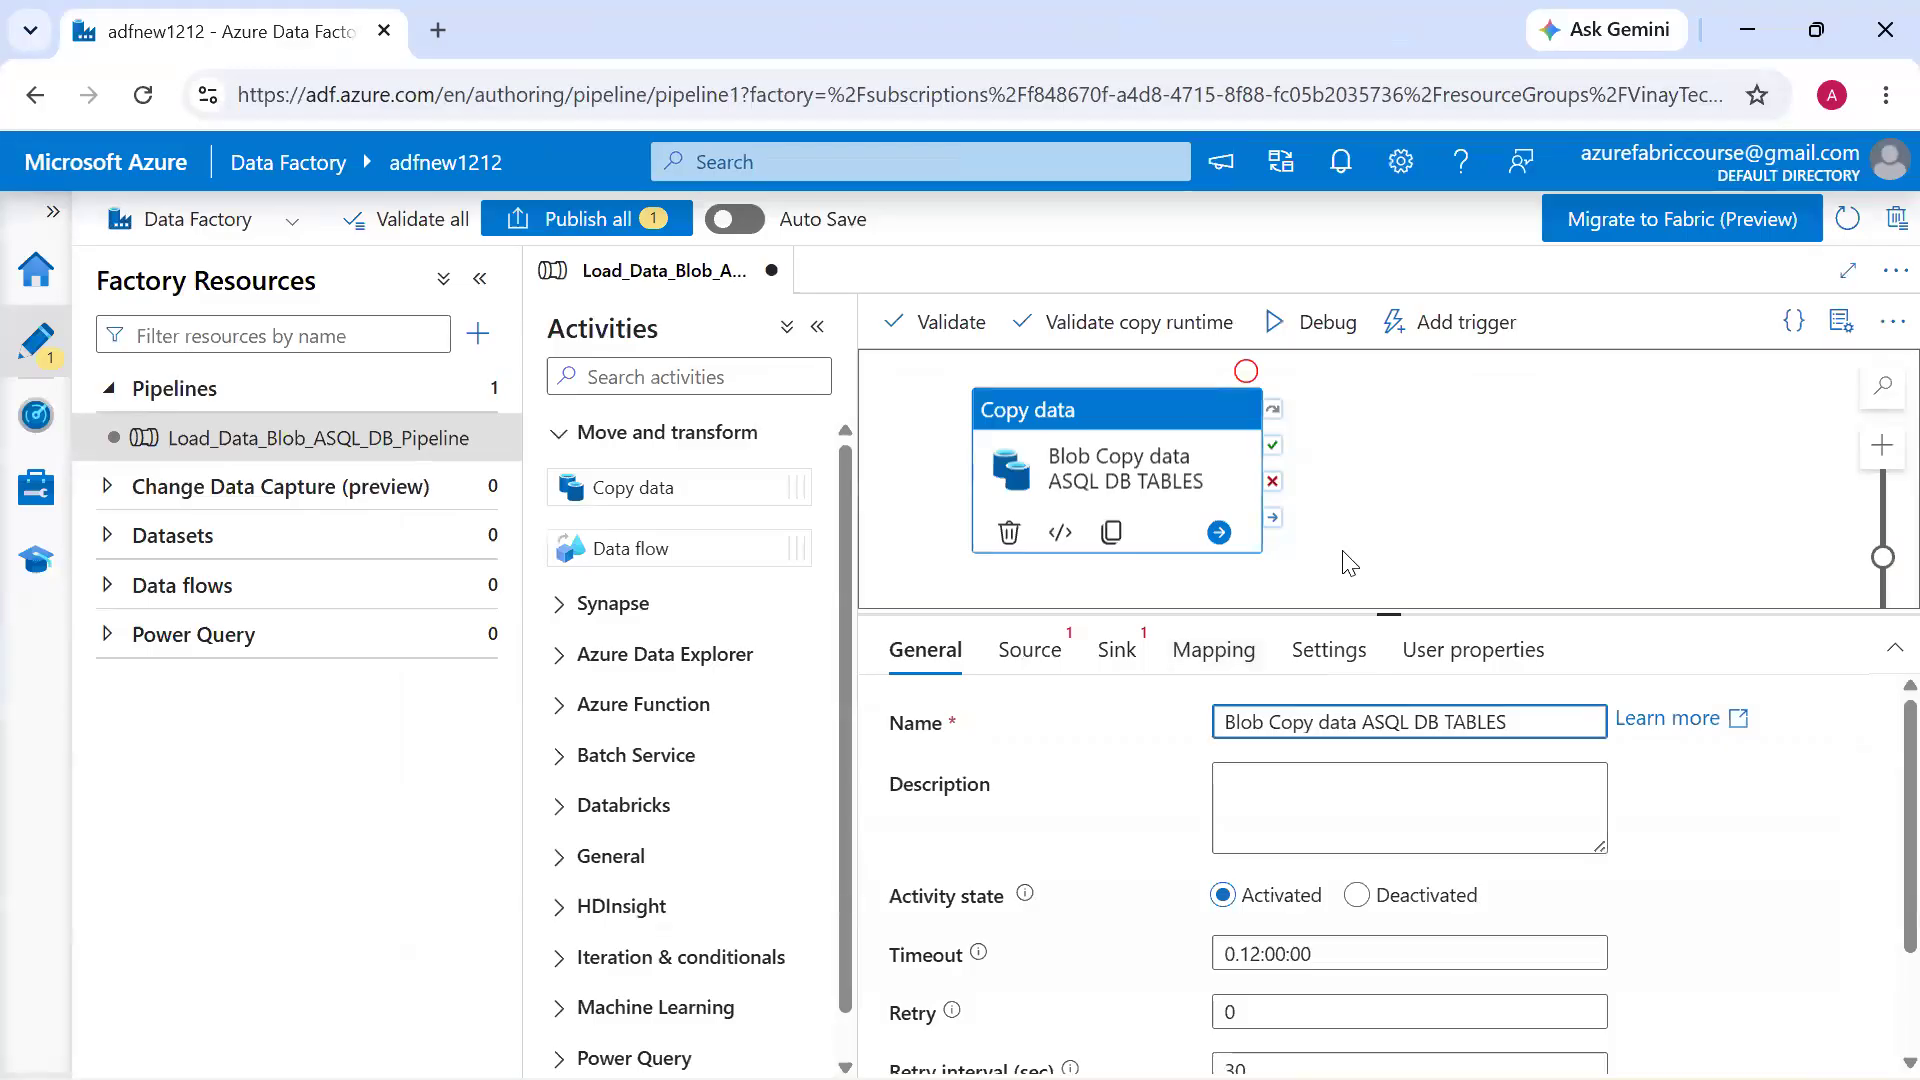
left_click(1350, 563)
left_click(1080, 498)
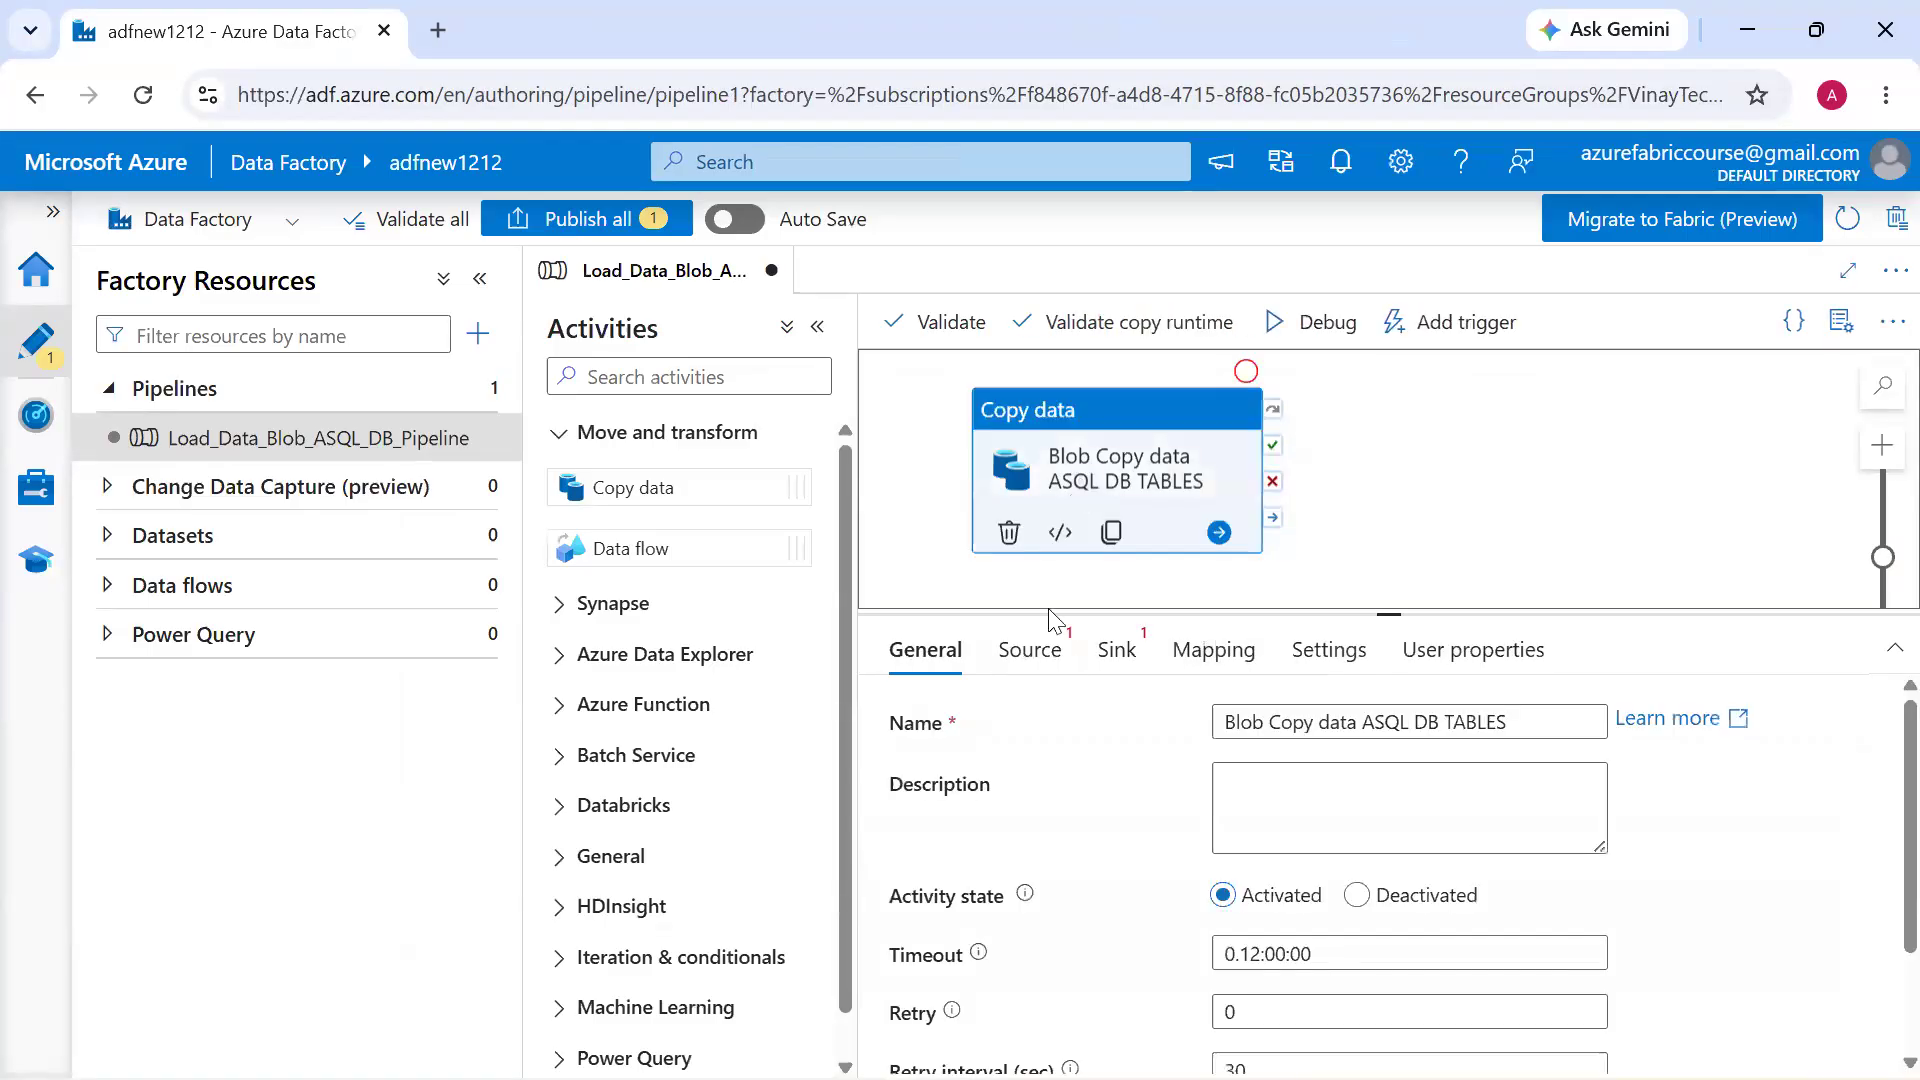
left_click(1036, 668)
Switch to the ADF.pdf architecture diagram and circle the storage blob label with a freehand annotation
key("alt+Tab")
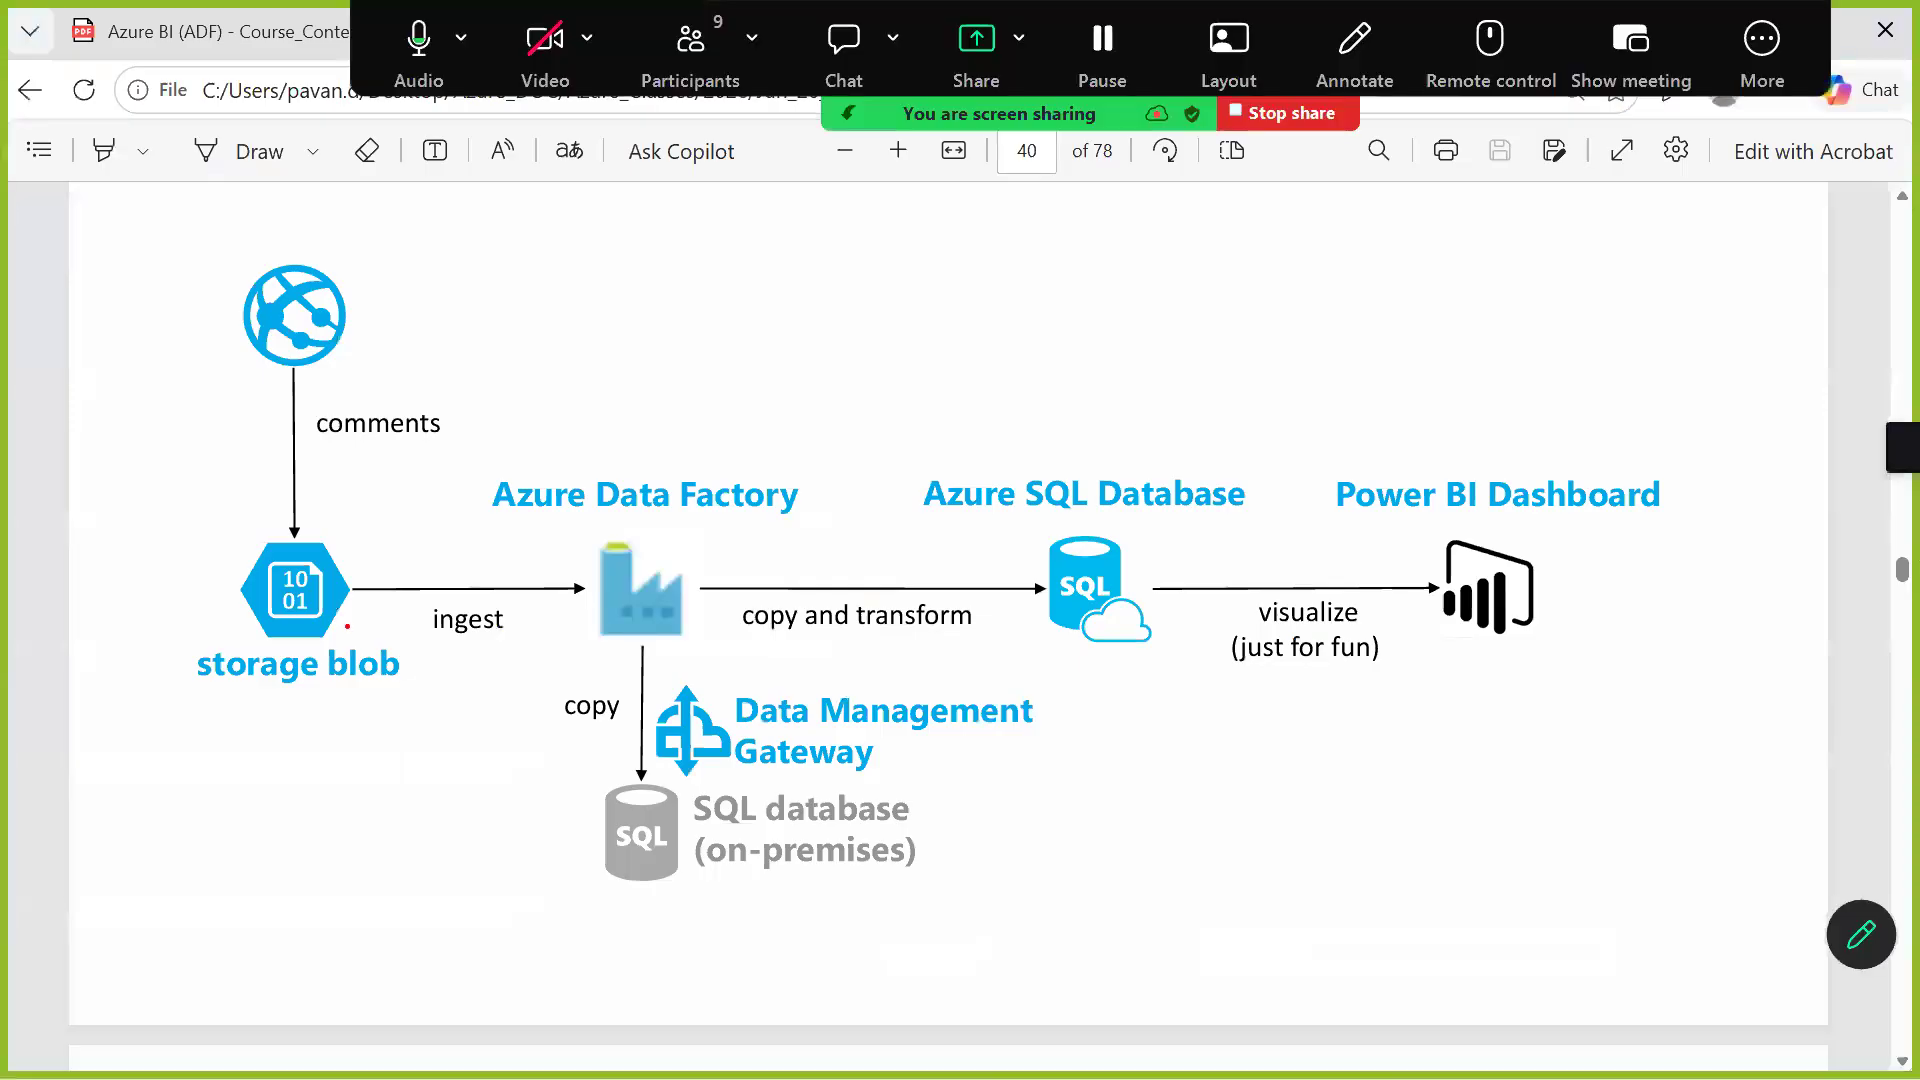
mouse_move(348, 627)
left_mouse_down()
mouse_move(172, 754)
mouse_move(413, 662)
mouse_move(260, 640)
left_mouse_up()
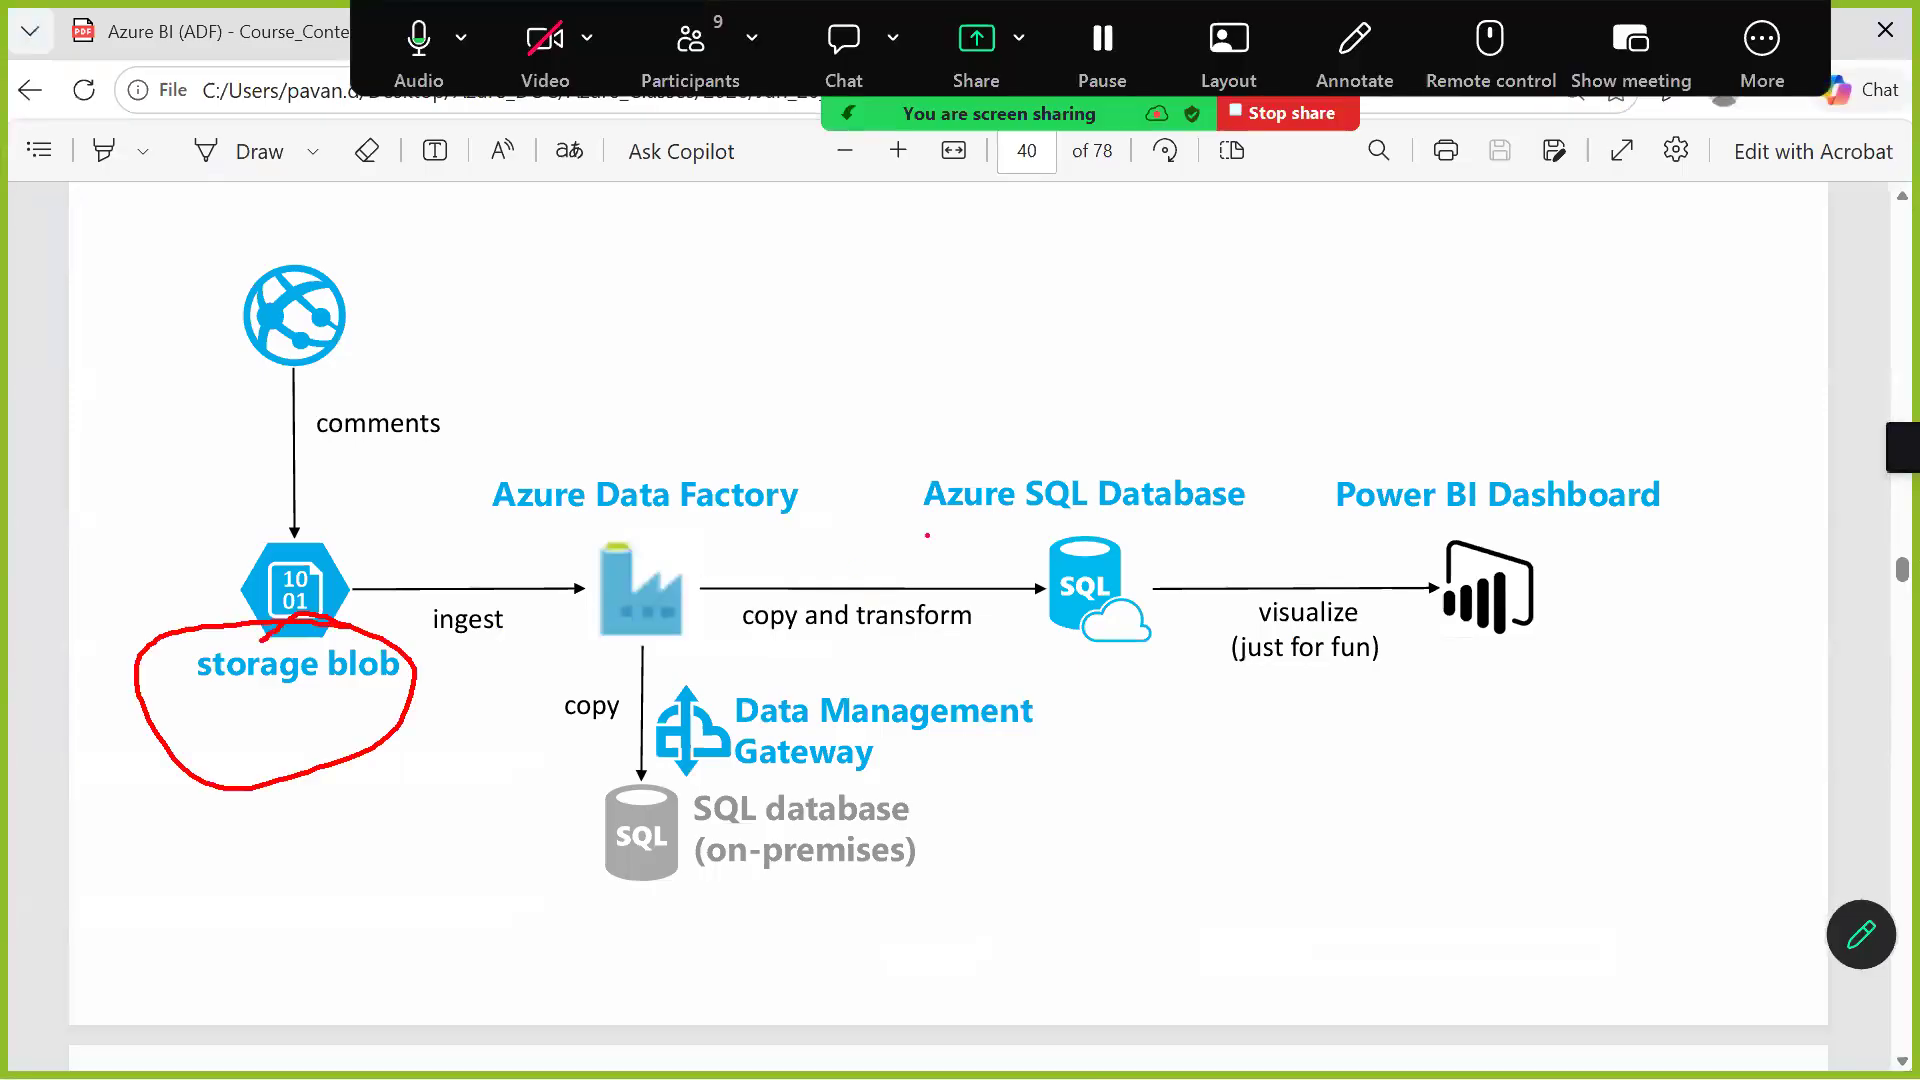
Circle Azure SQL Database and draw freehand curves linking Azure Data Factory to the storage blob and to the SQL database
mouse_move(1161, 444)
left_mouse_down()
mouse_move(836, 562)
mouse_move(1201, 454)
left_mouse_up()
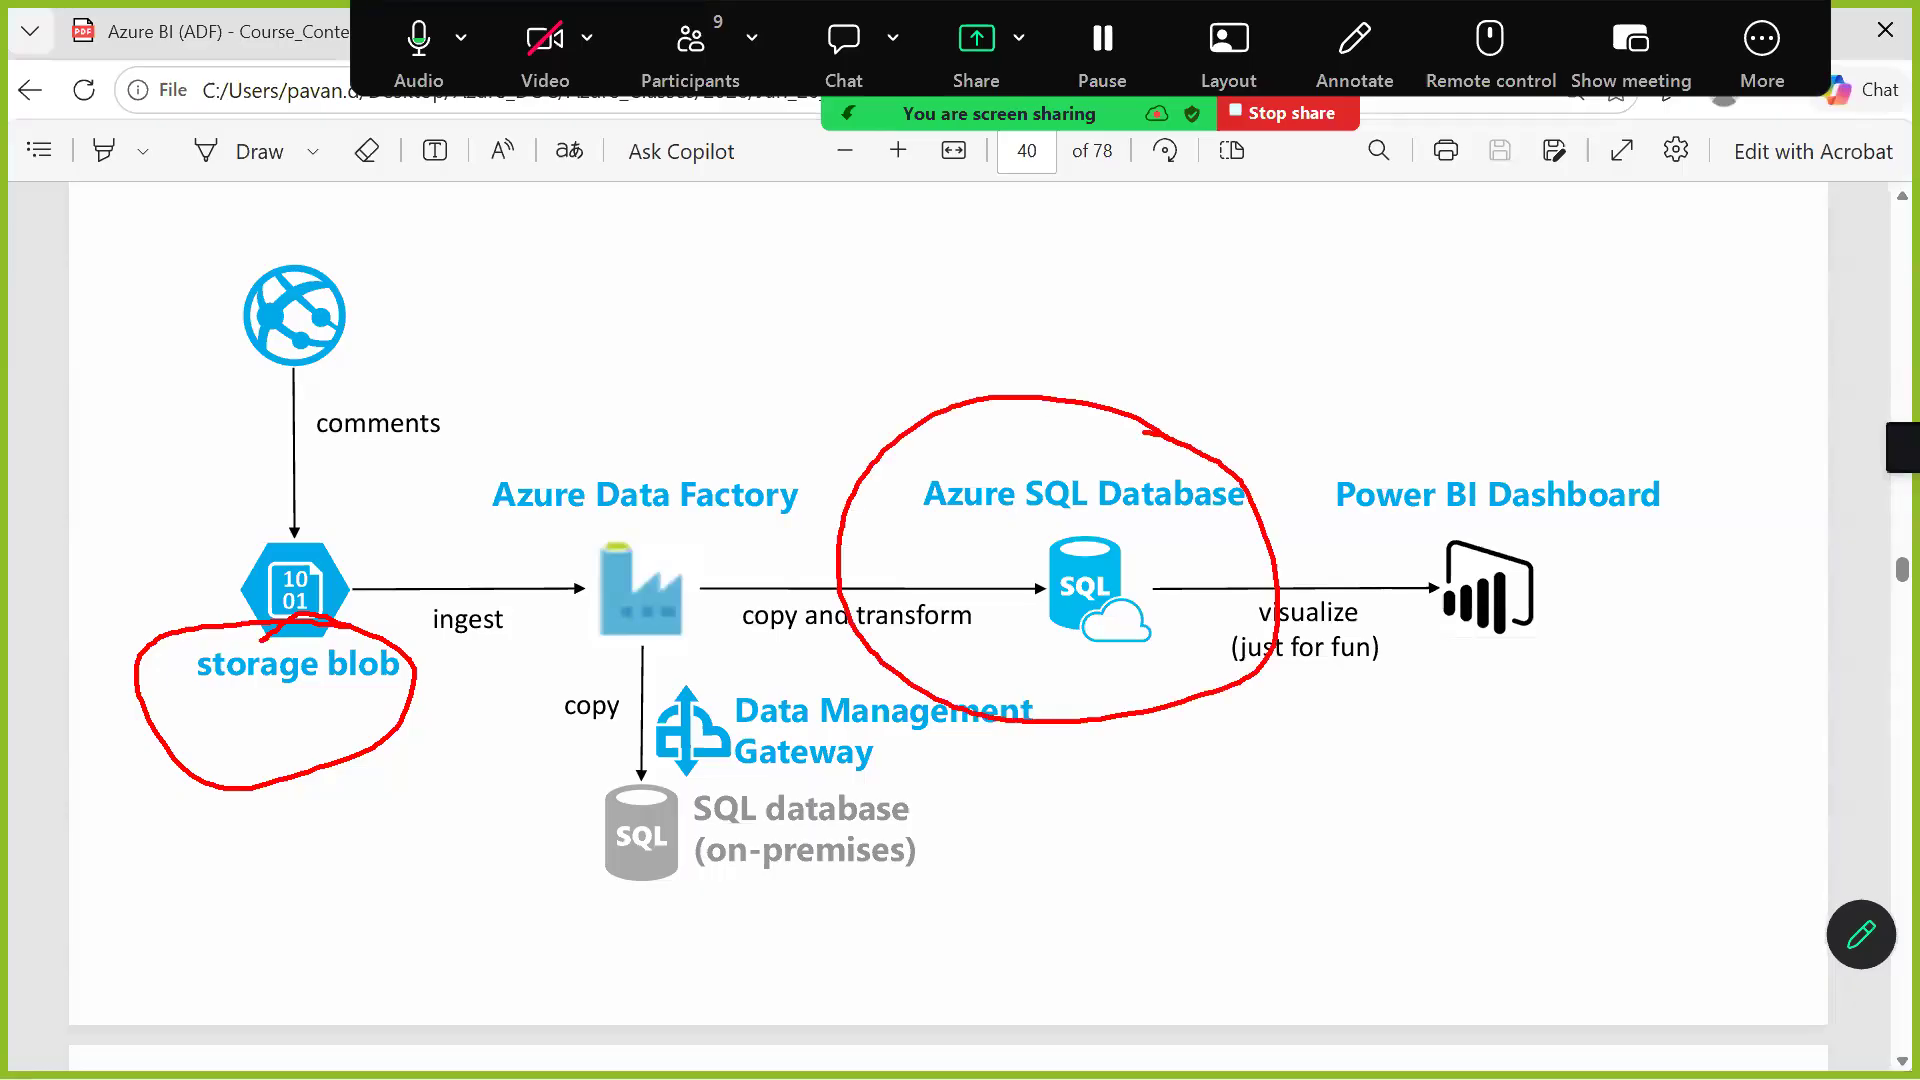
mouse_move(700, 459)
left_mouse_down()
mouse_move(478, 378)
mouse_move(296, 580)
left_mouse_up()
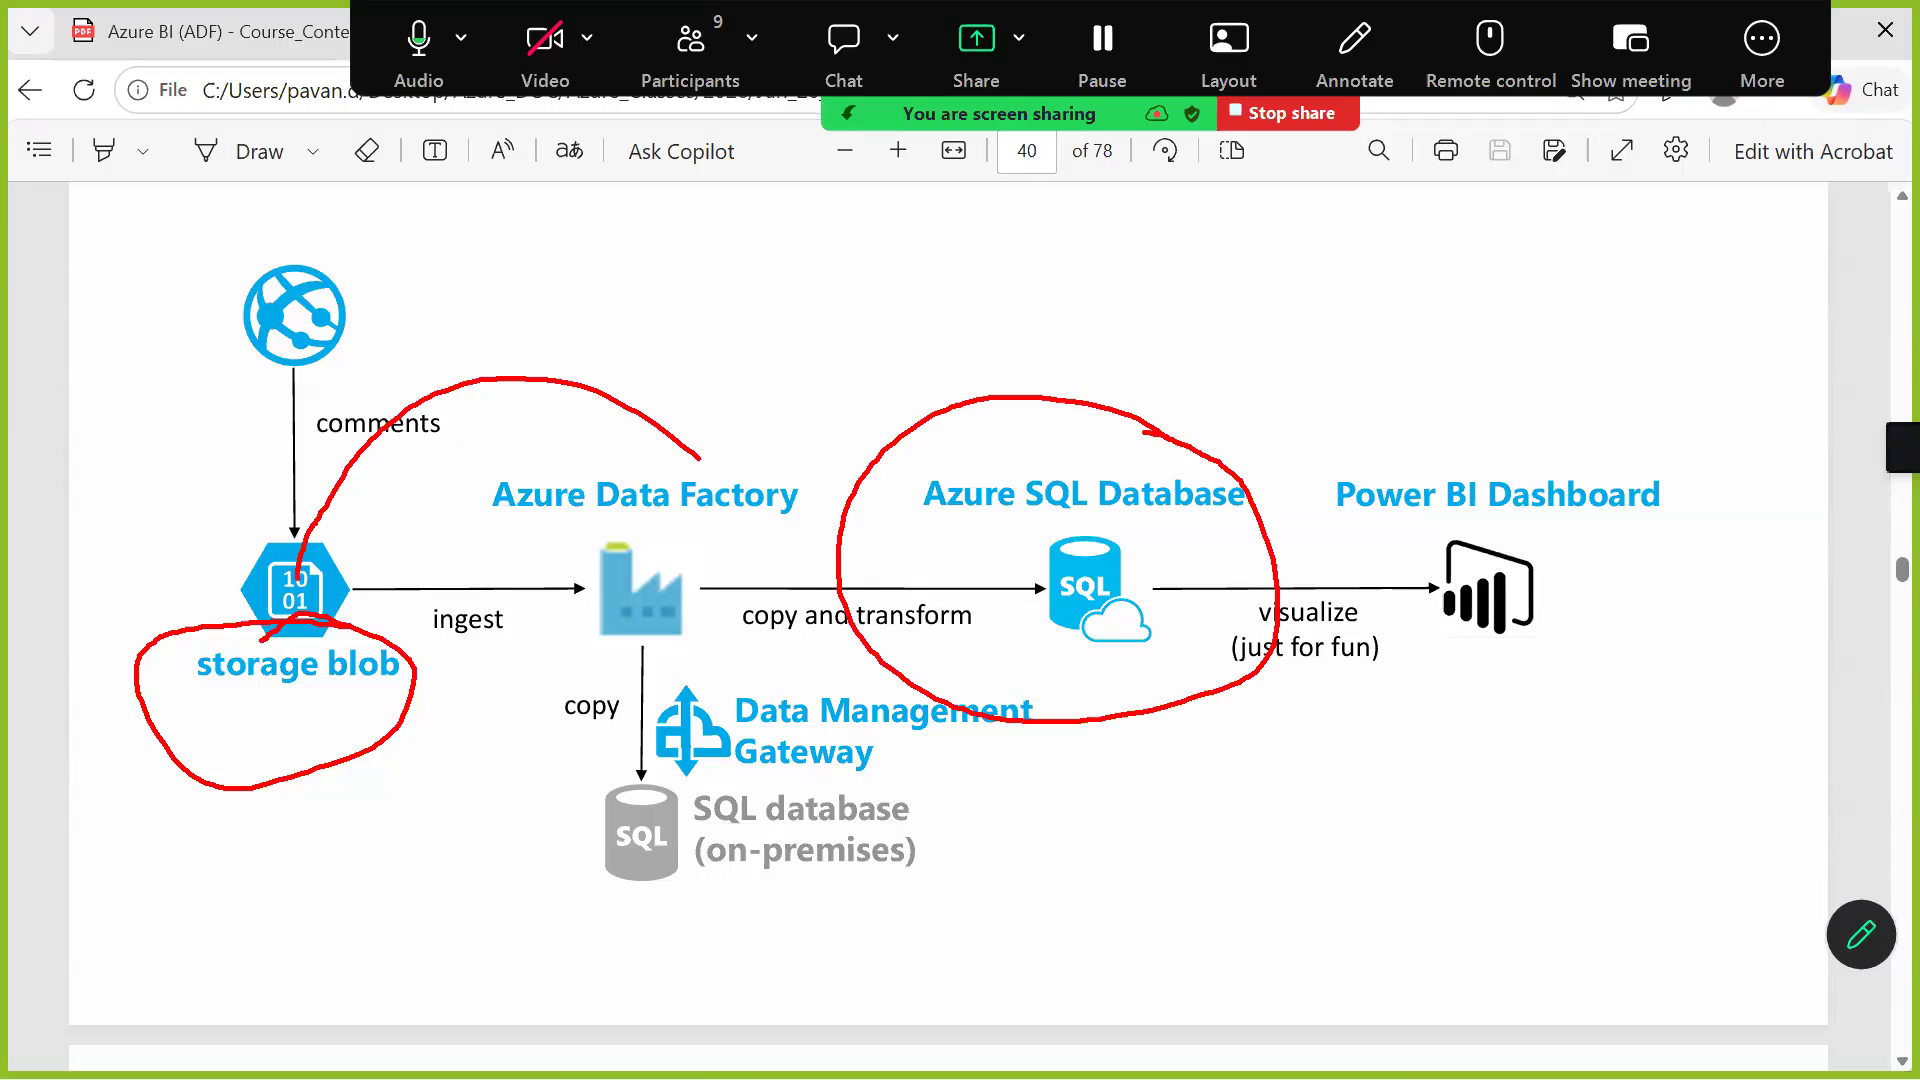
mouse_move(576, 547)
left_mouse_down()
mouse_move(968, 664)
mouse_move(1048, 604)
left_mouse_up()
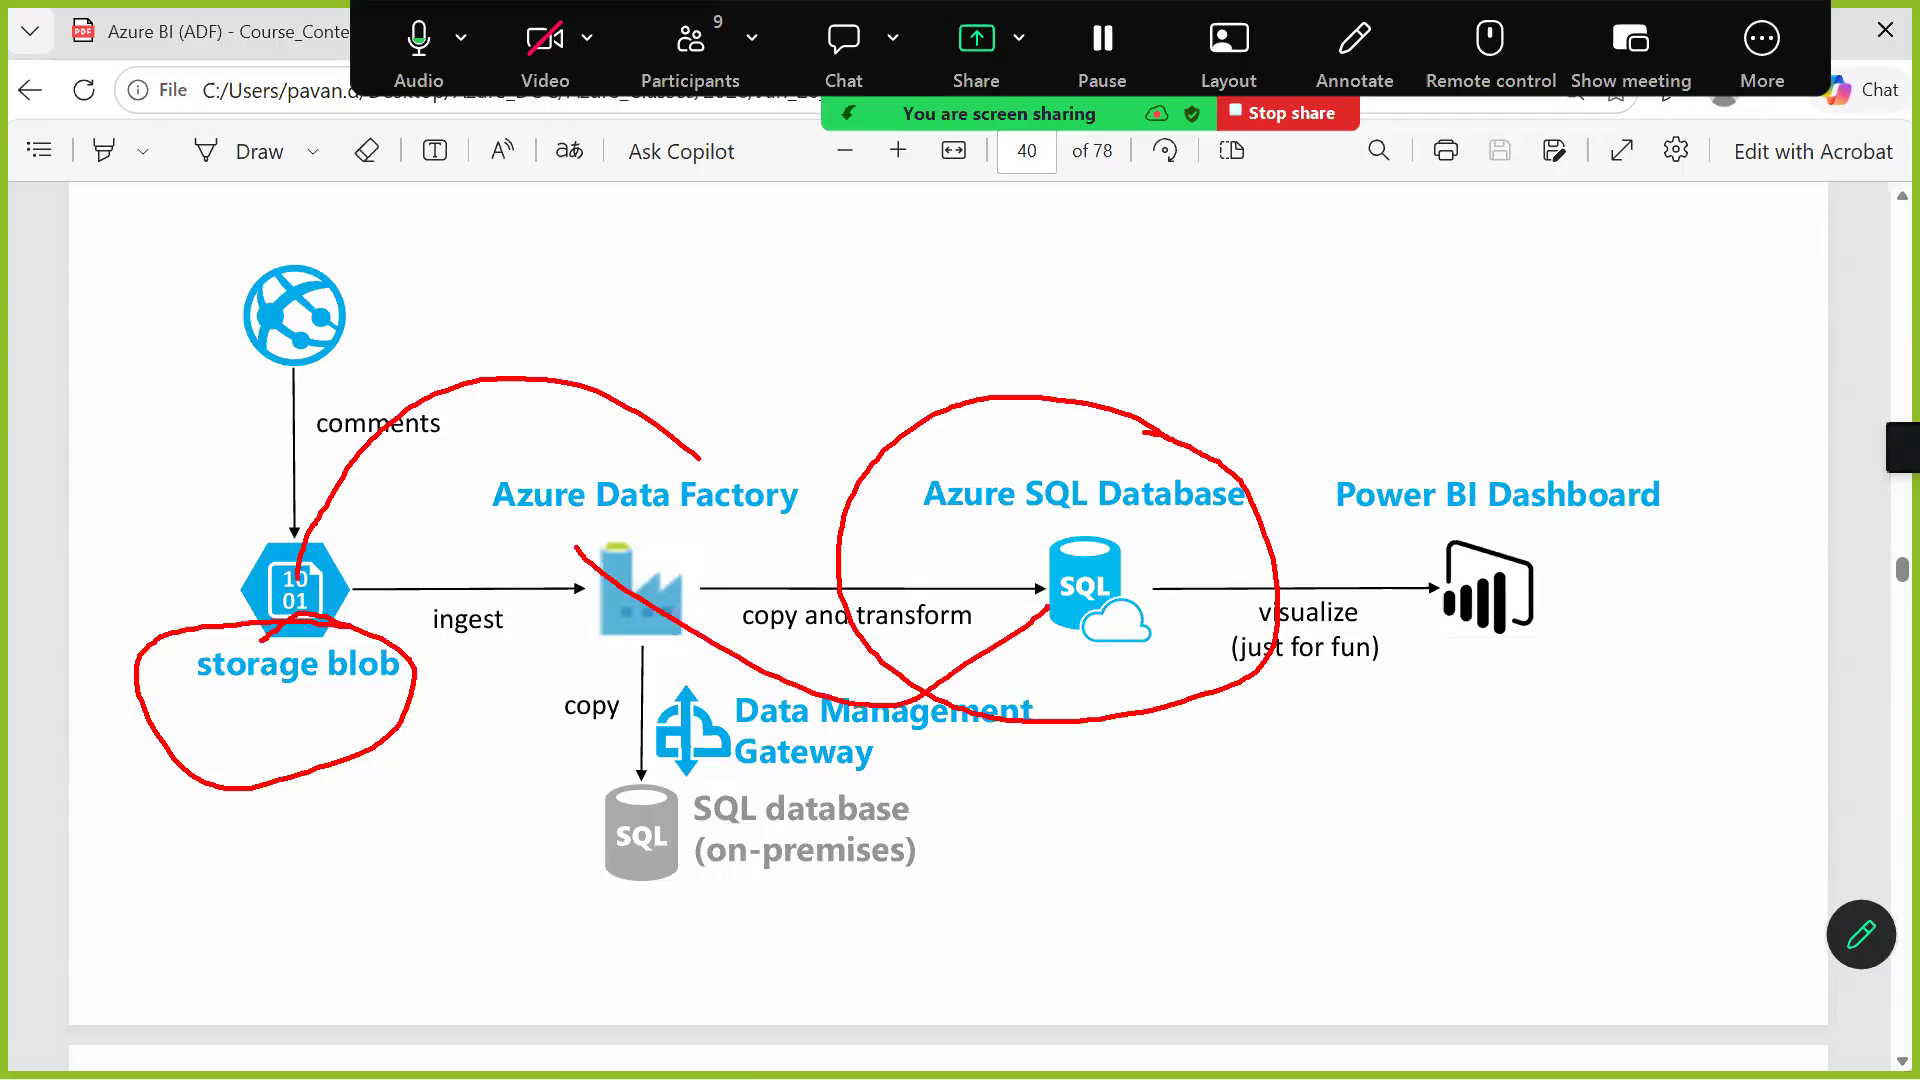
Switch back to Azure Data Factory and start a new source dataset for the copy activity
key("alt+Tab")
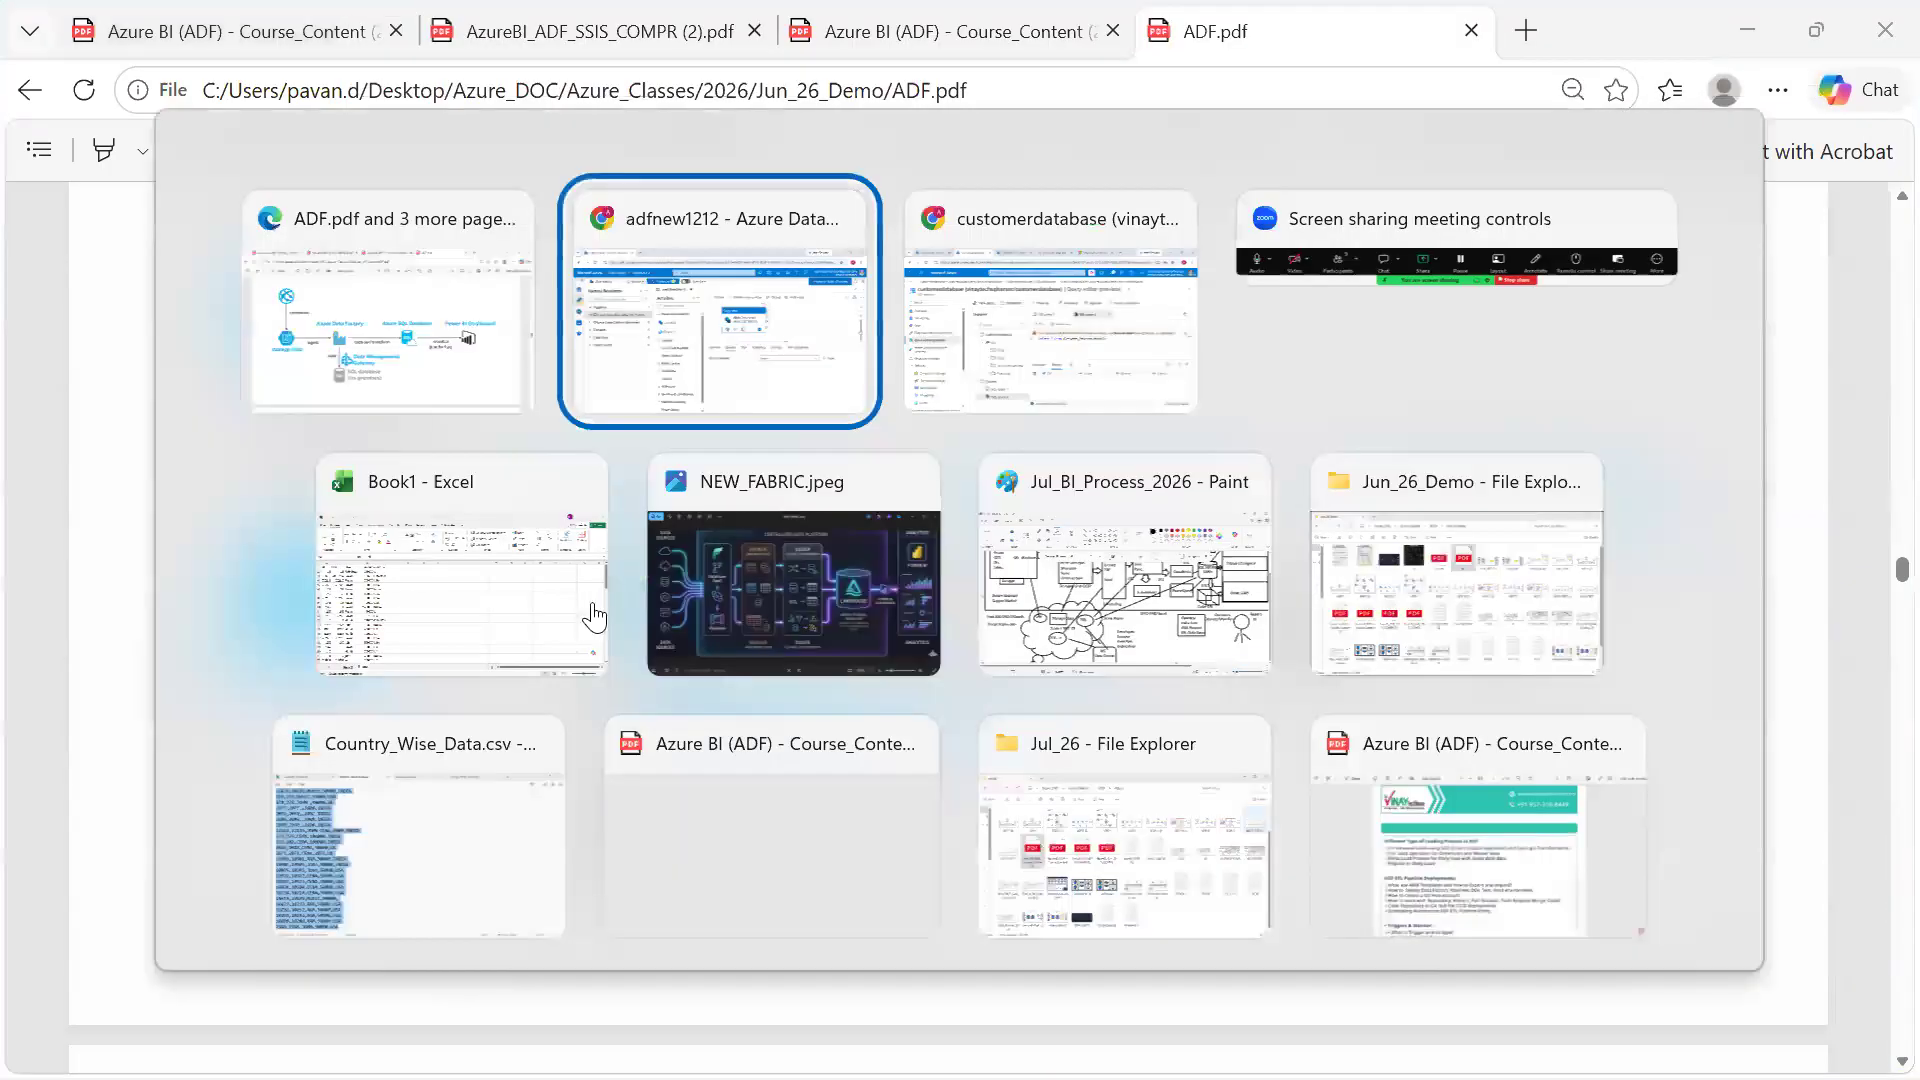
left_click(817, 326)
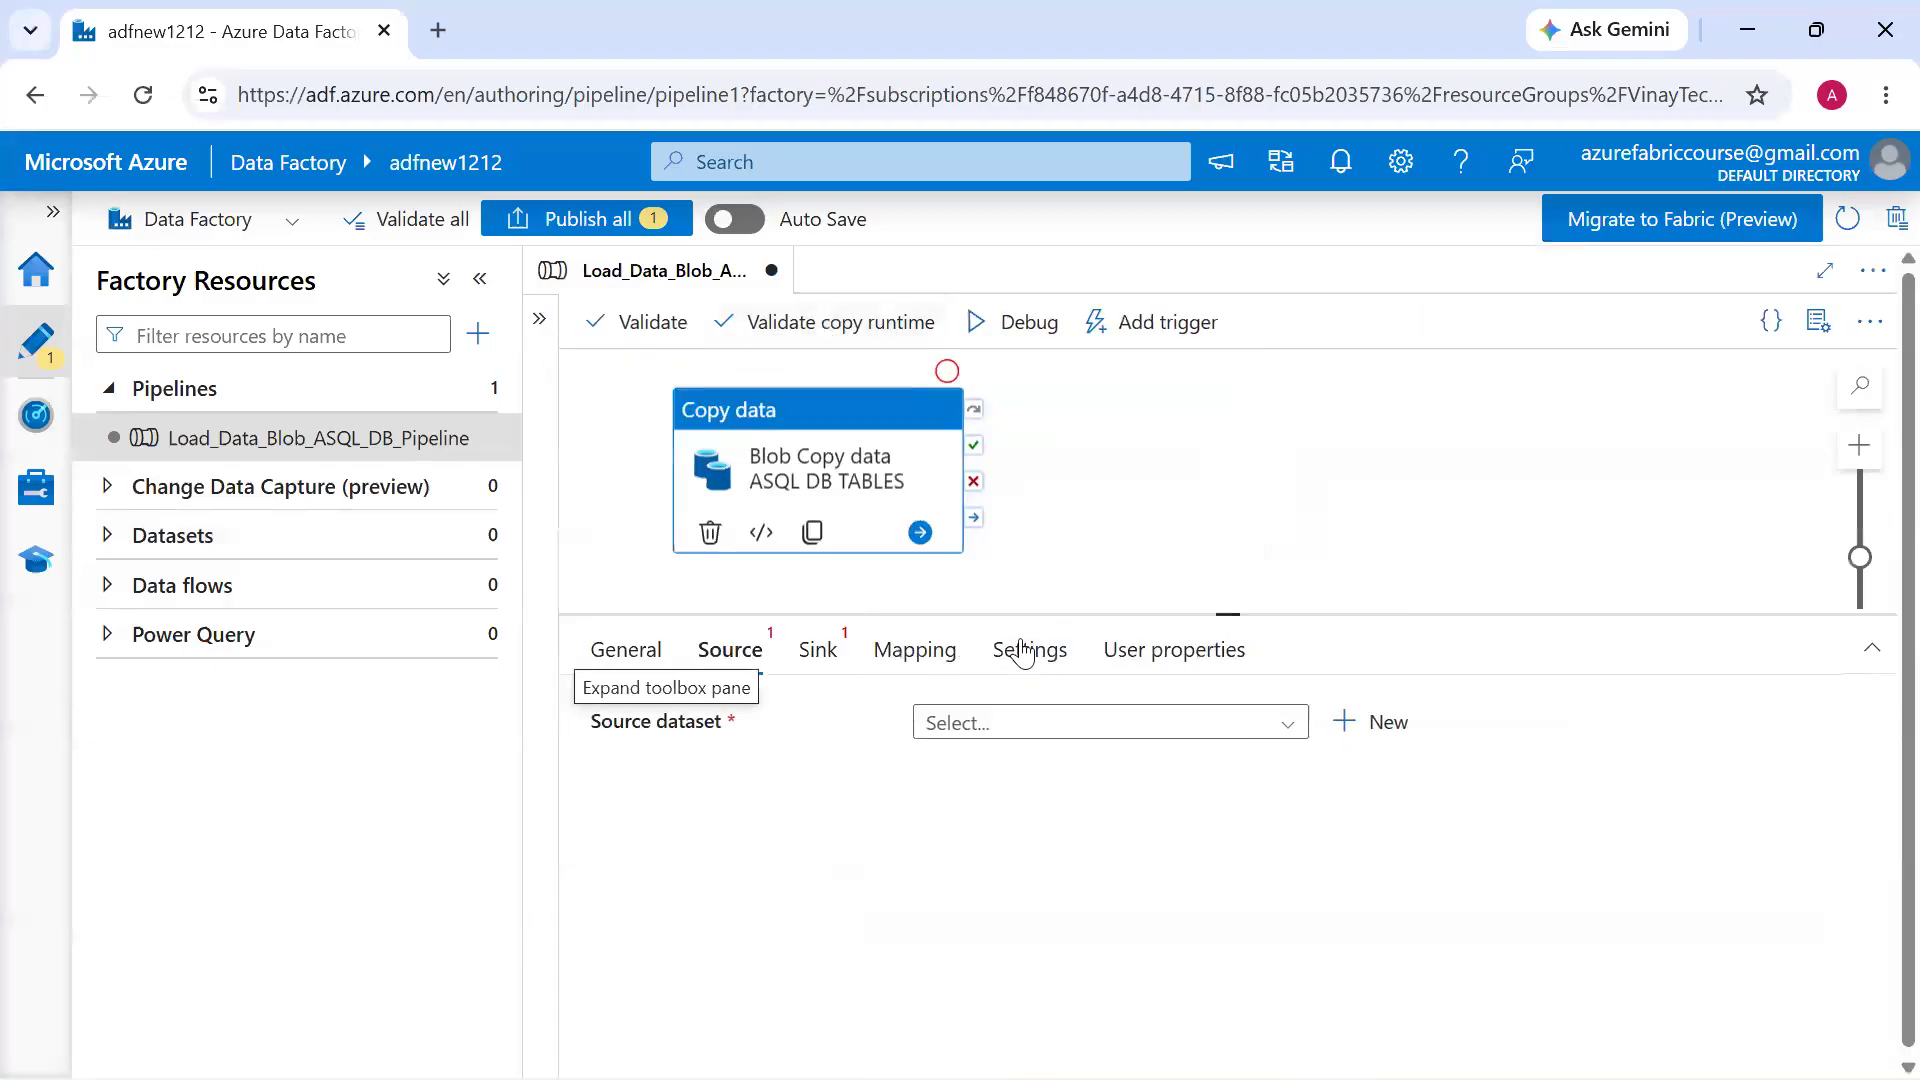
left_click(1055, 745)
left_click(1398, 724)
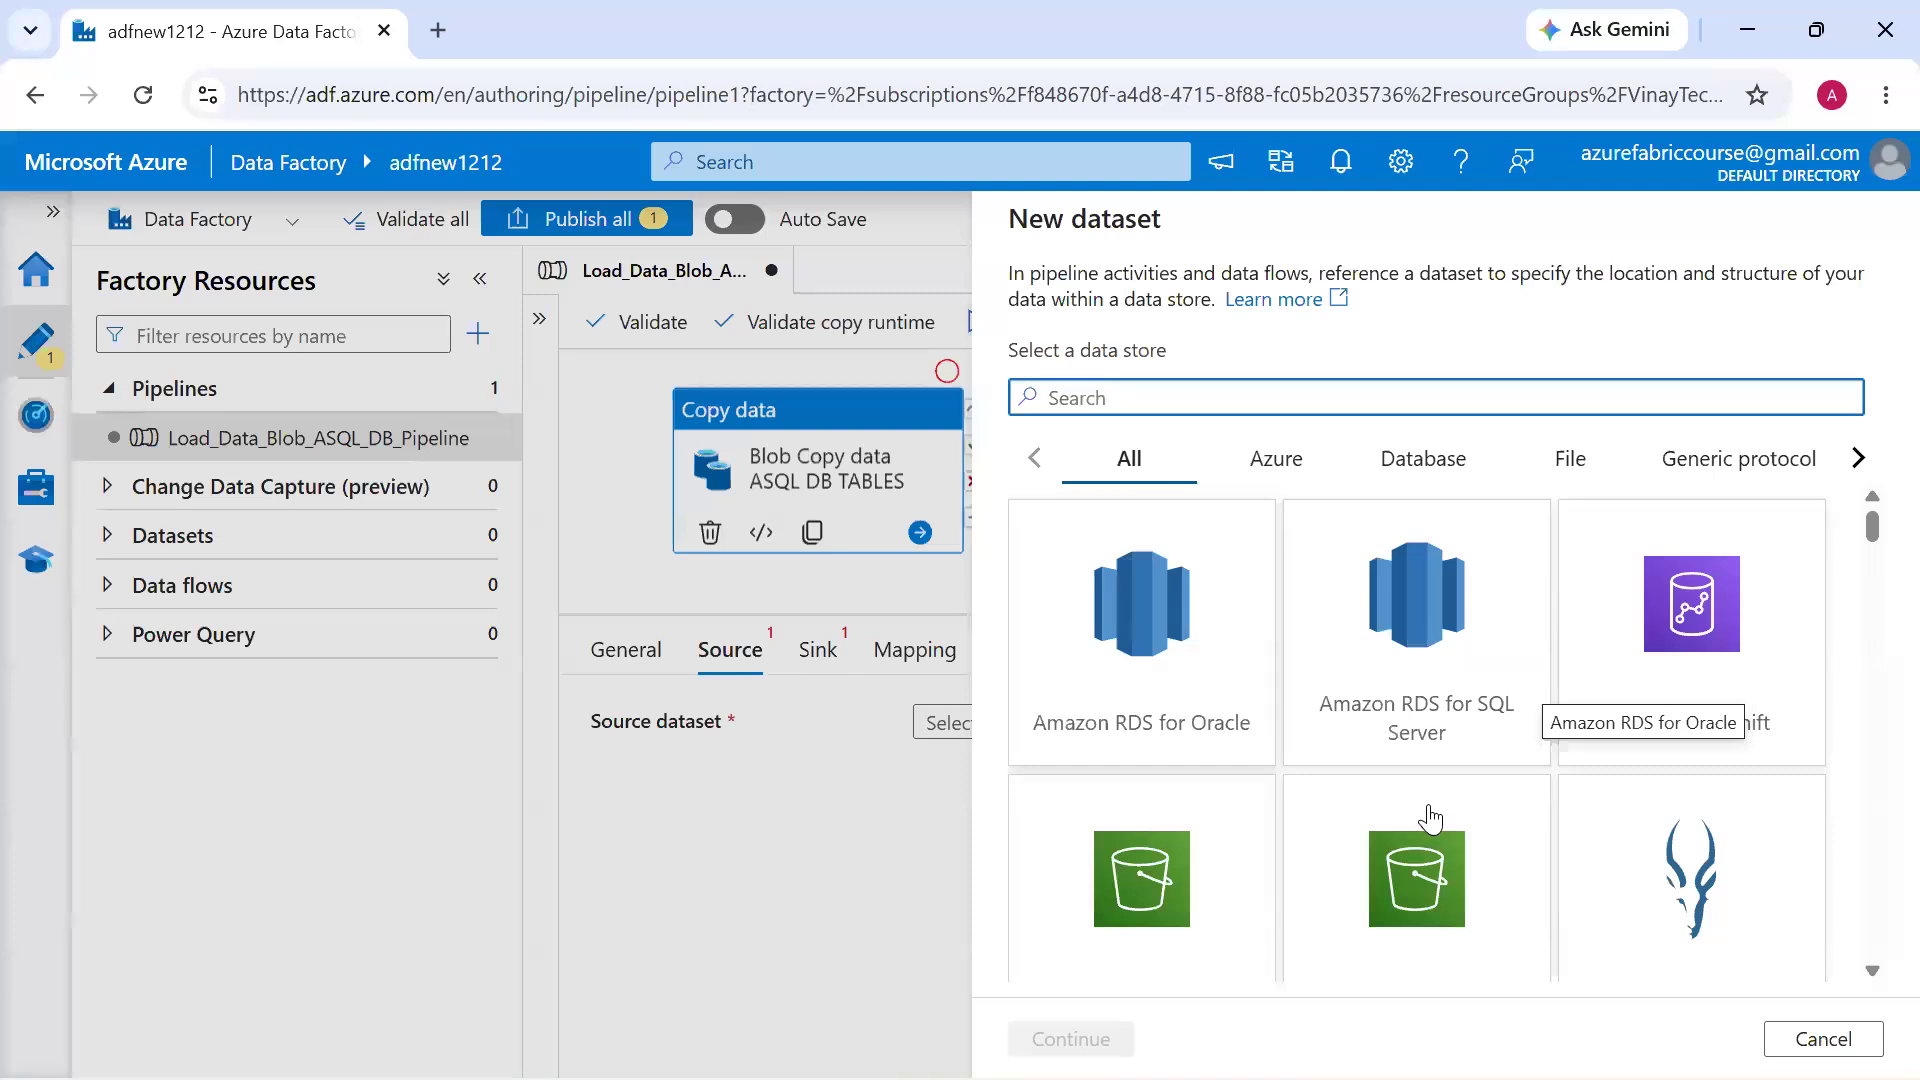
Look through the data store connectors available for a new dataset
scroll(1460, 948, "down", 3)
scroll(1462, 948, "down", 6)
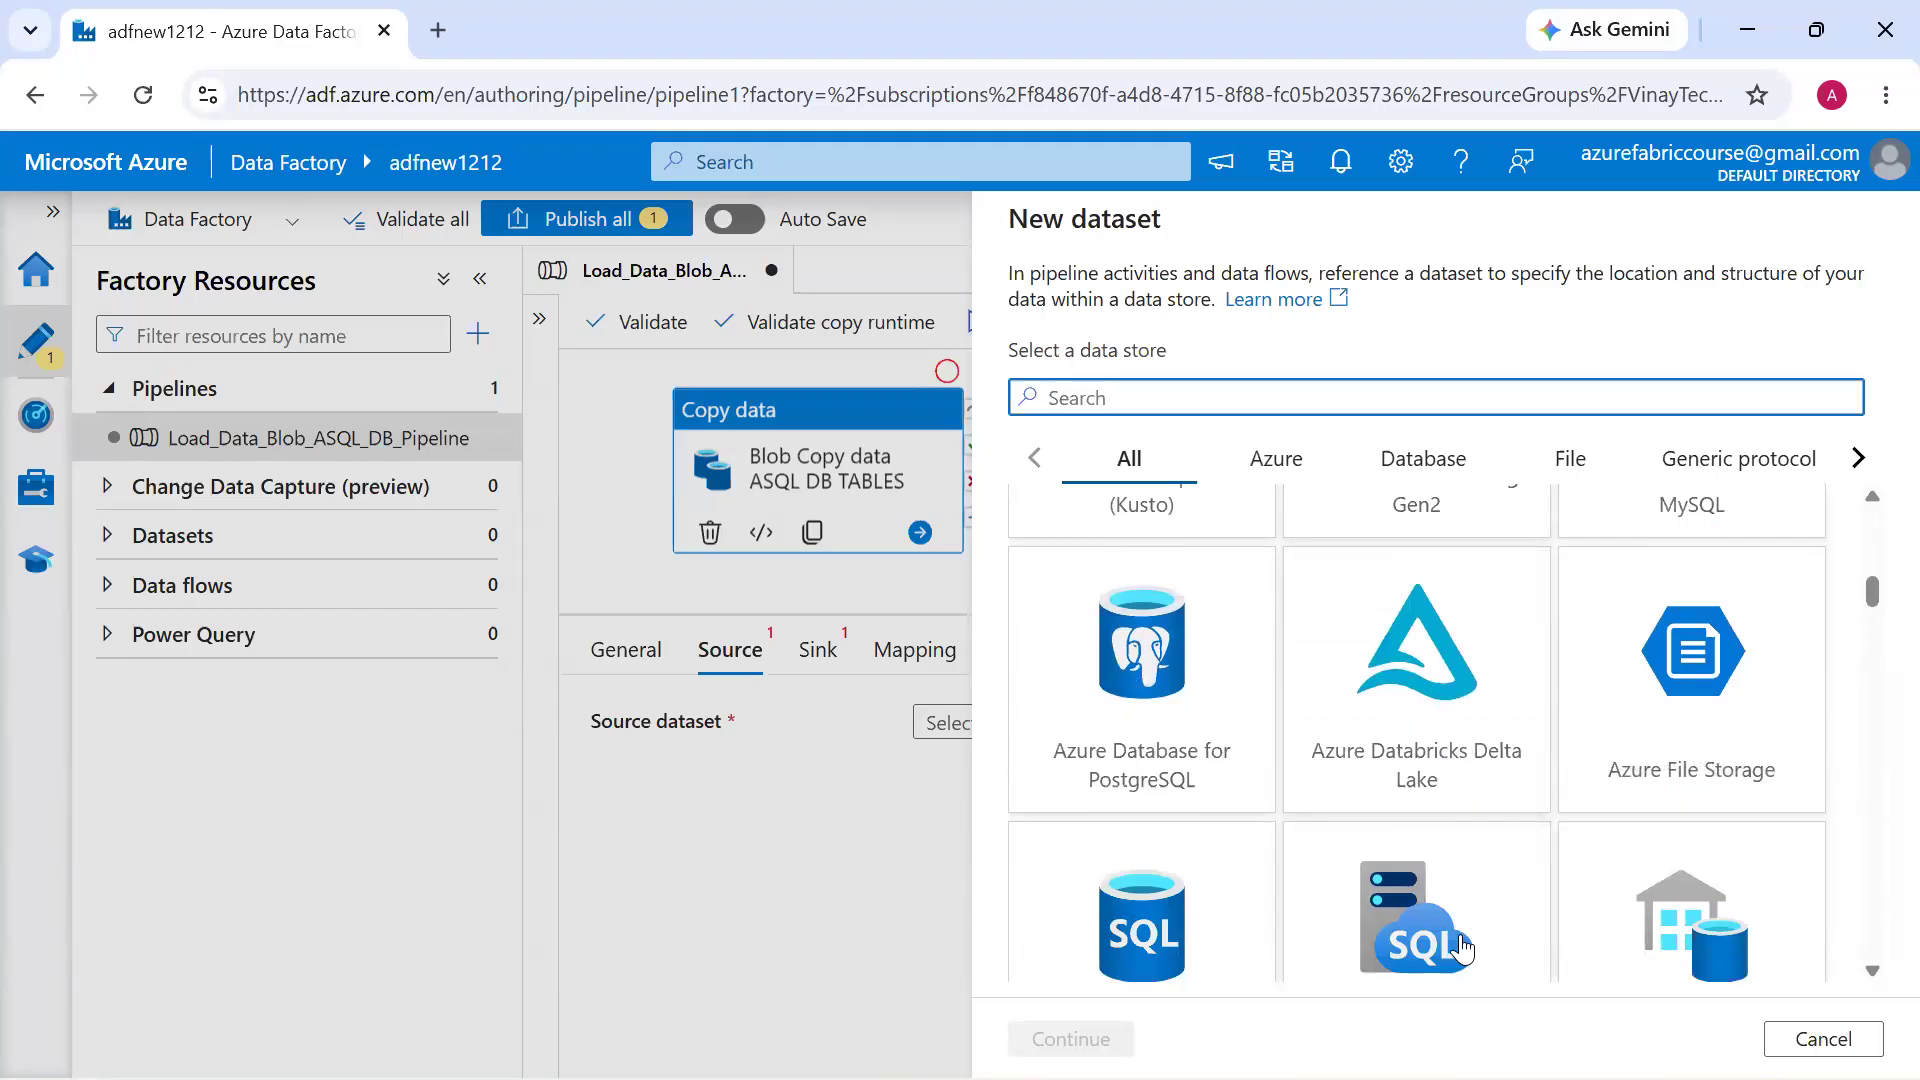
scroll(1460, 948, "down", 4)
scroll(1462, 948, "down", 4)
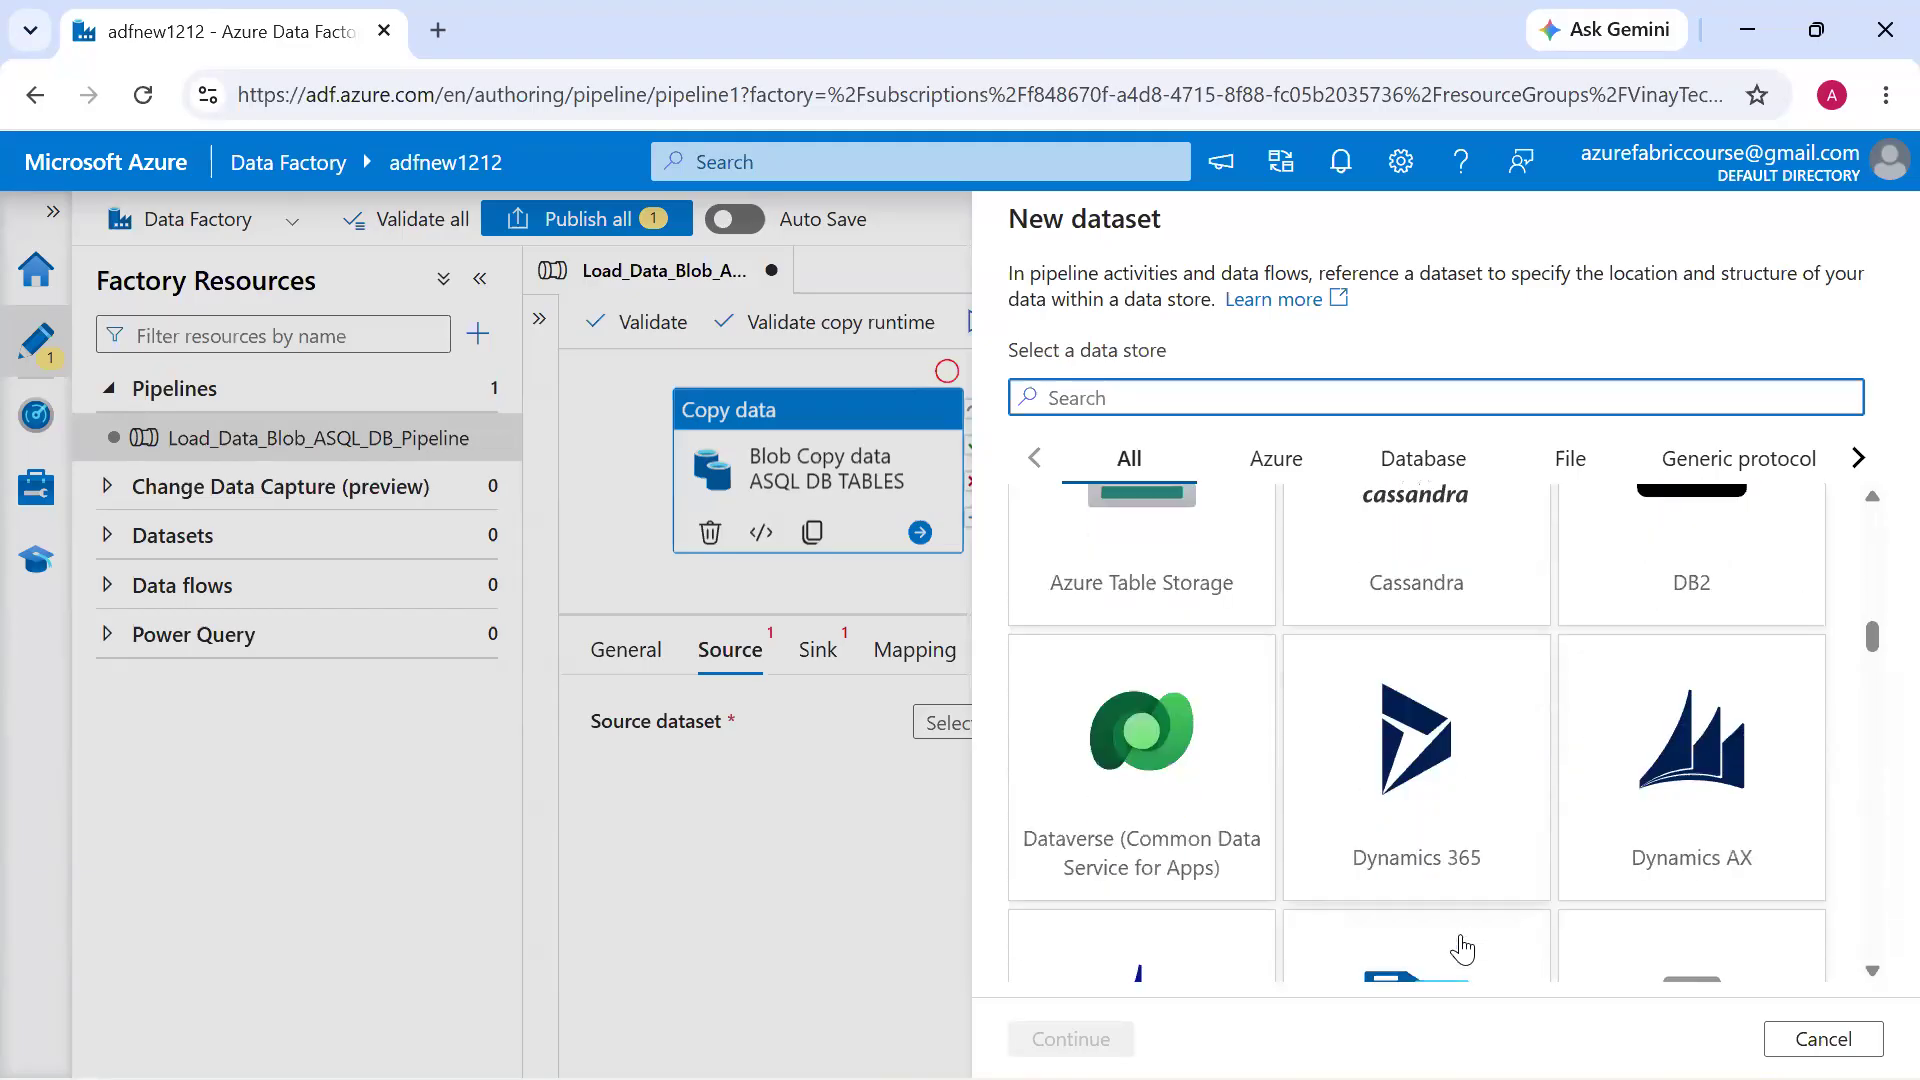
scroll(1462, 948, "down", 5)
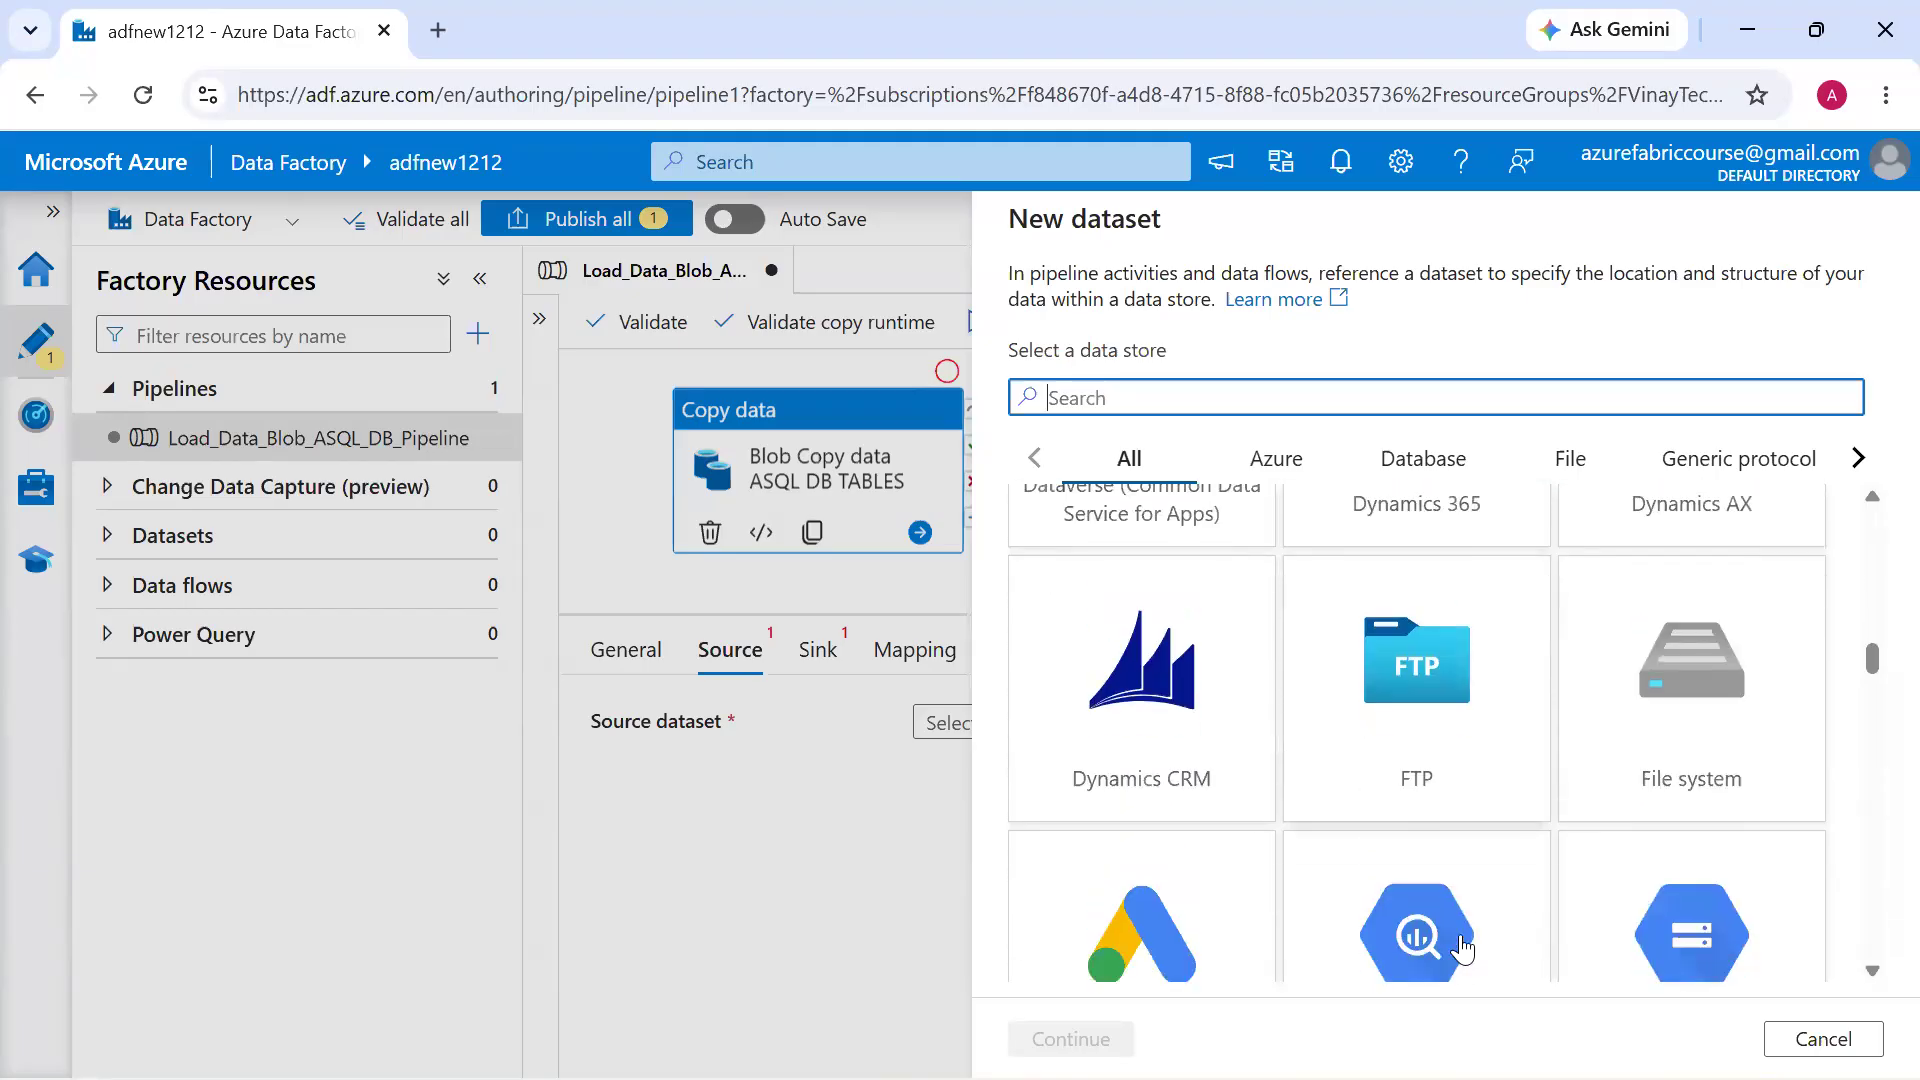
scroll(1461, 948, "down", 5)
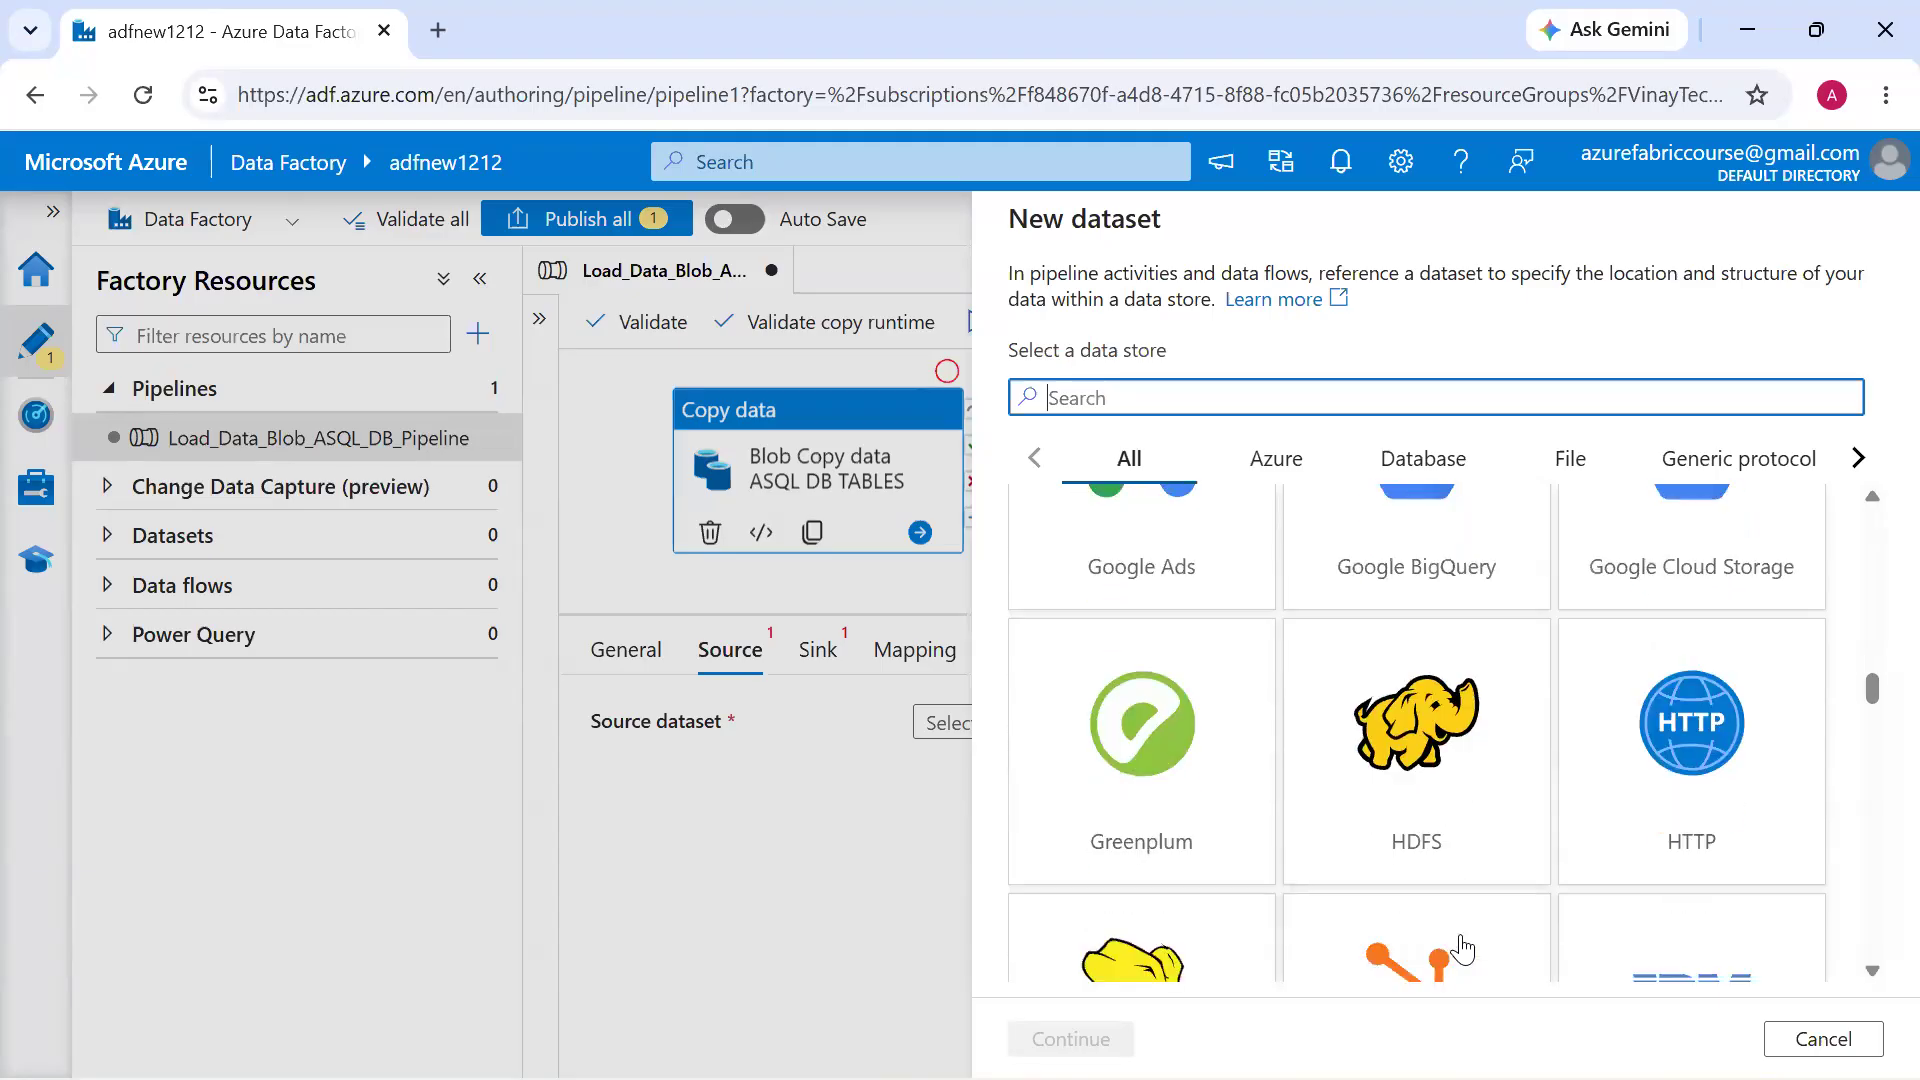
scroll(1462, 948, "down", 6)
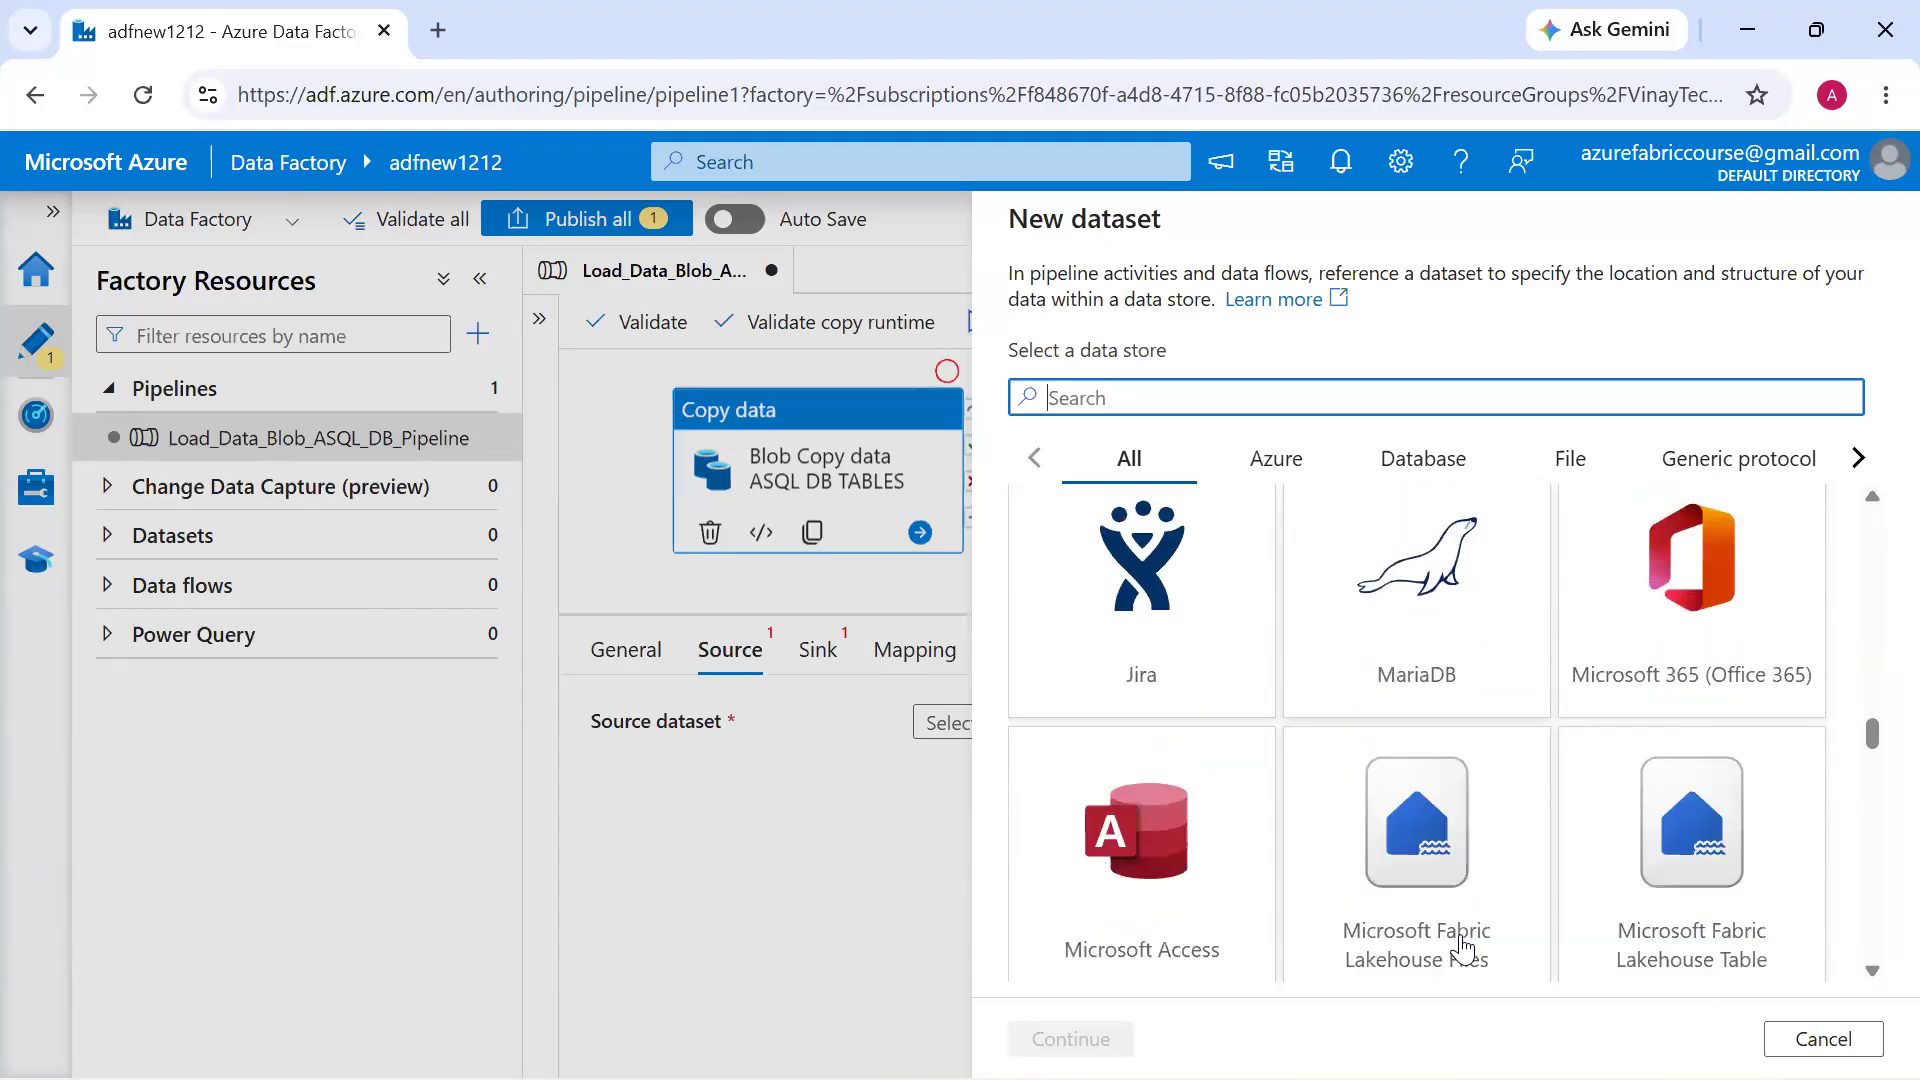
scroll(1461, 947, "down", 6)
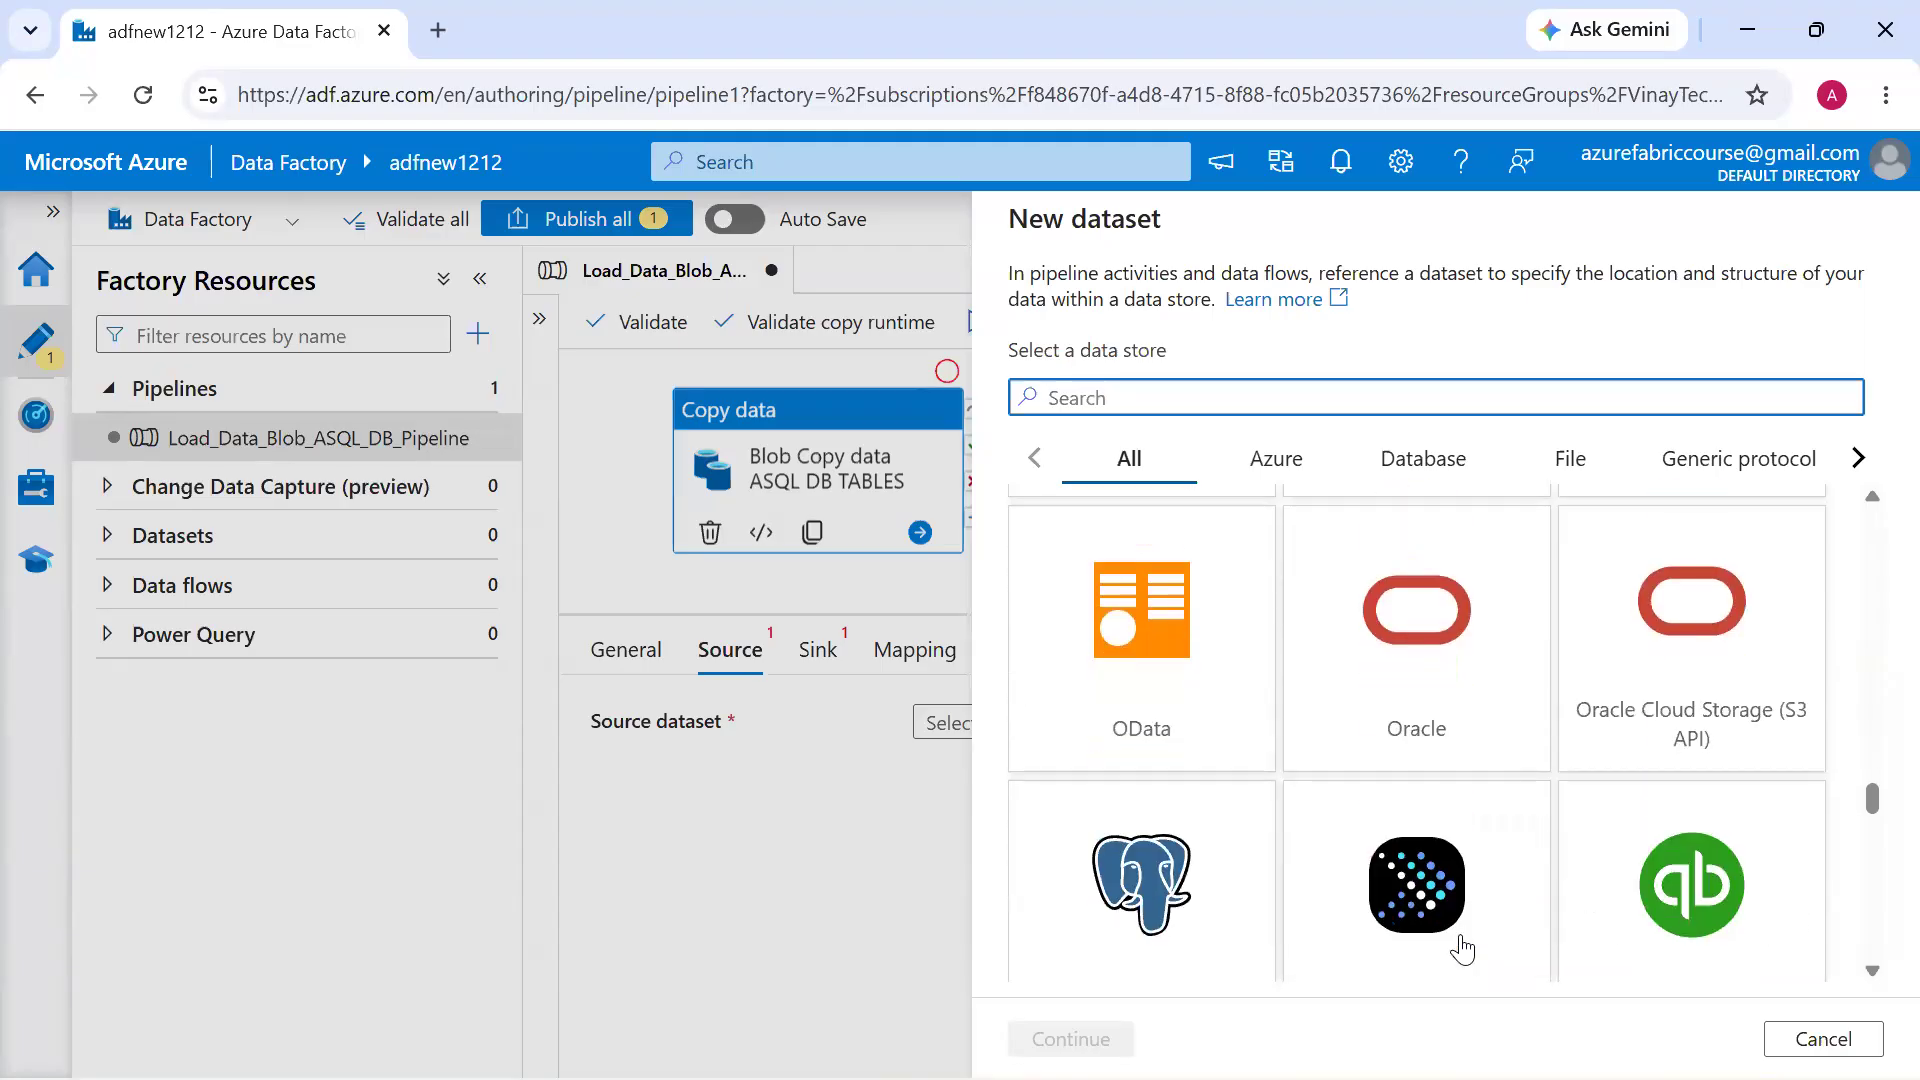
scroll(1462, 948, "down", 3)
scroll(1462, 948, "down", 8)
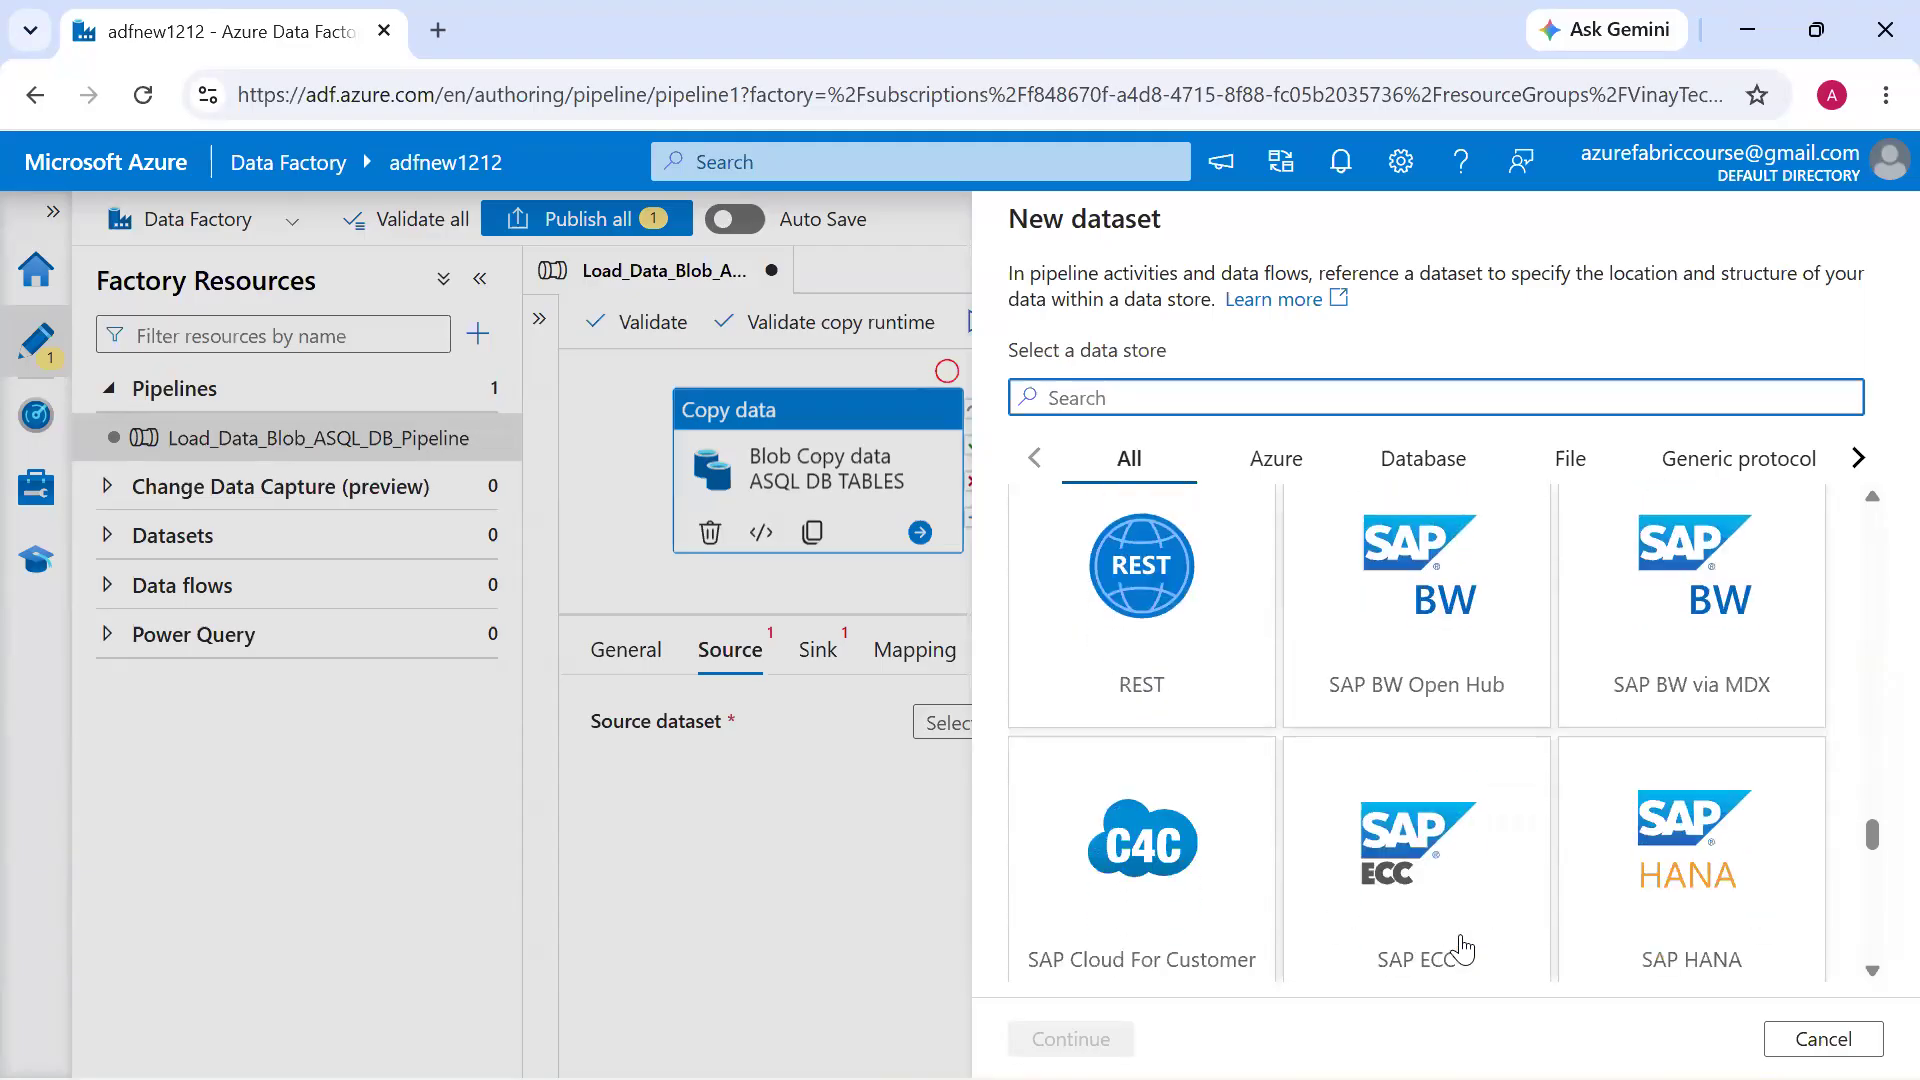
scroll(1462, 948, "down", 5)
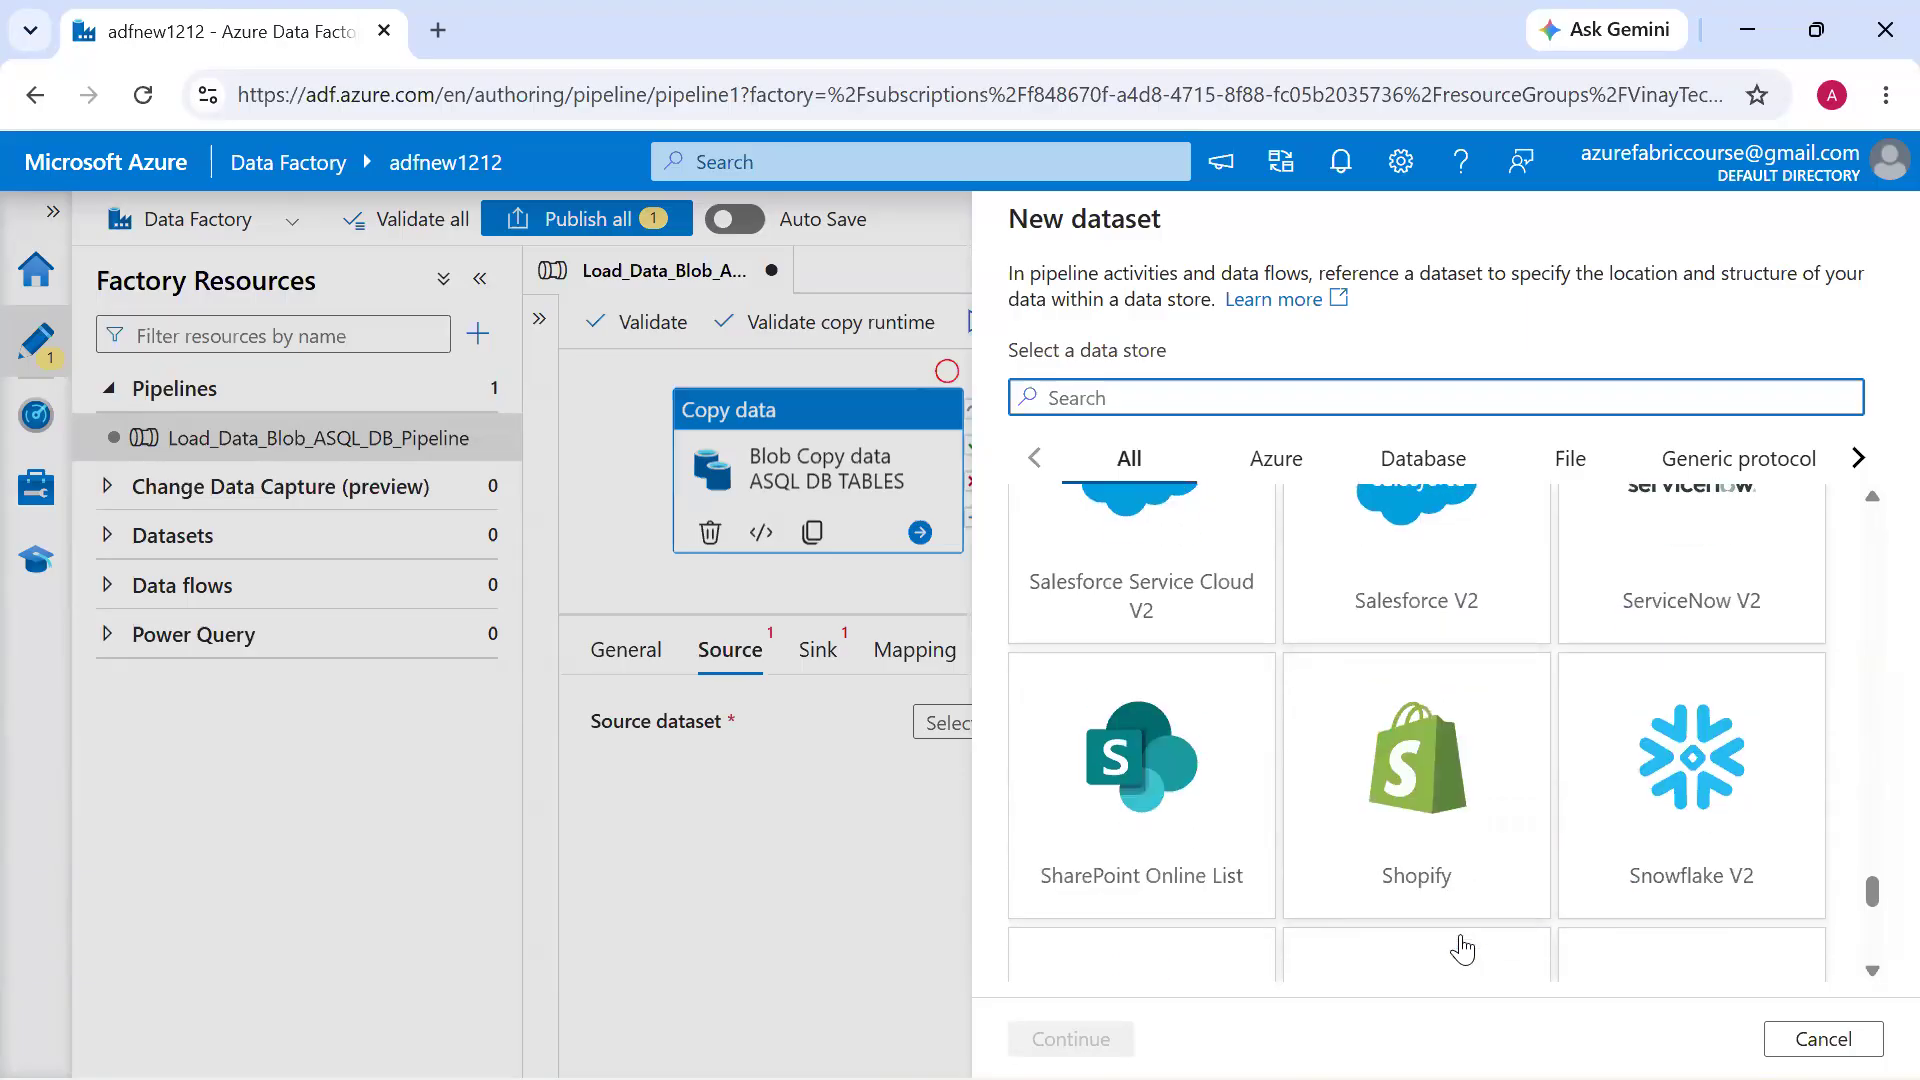
scroll(1462, 948, "up", 20)
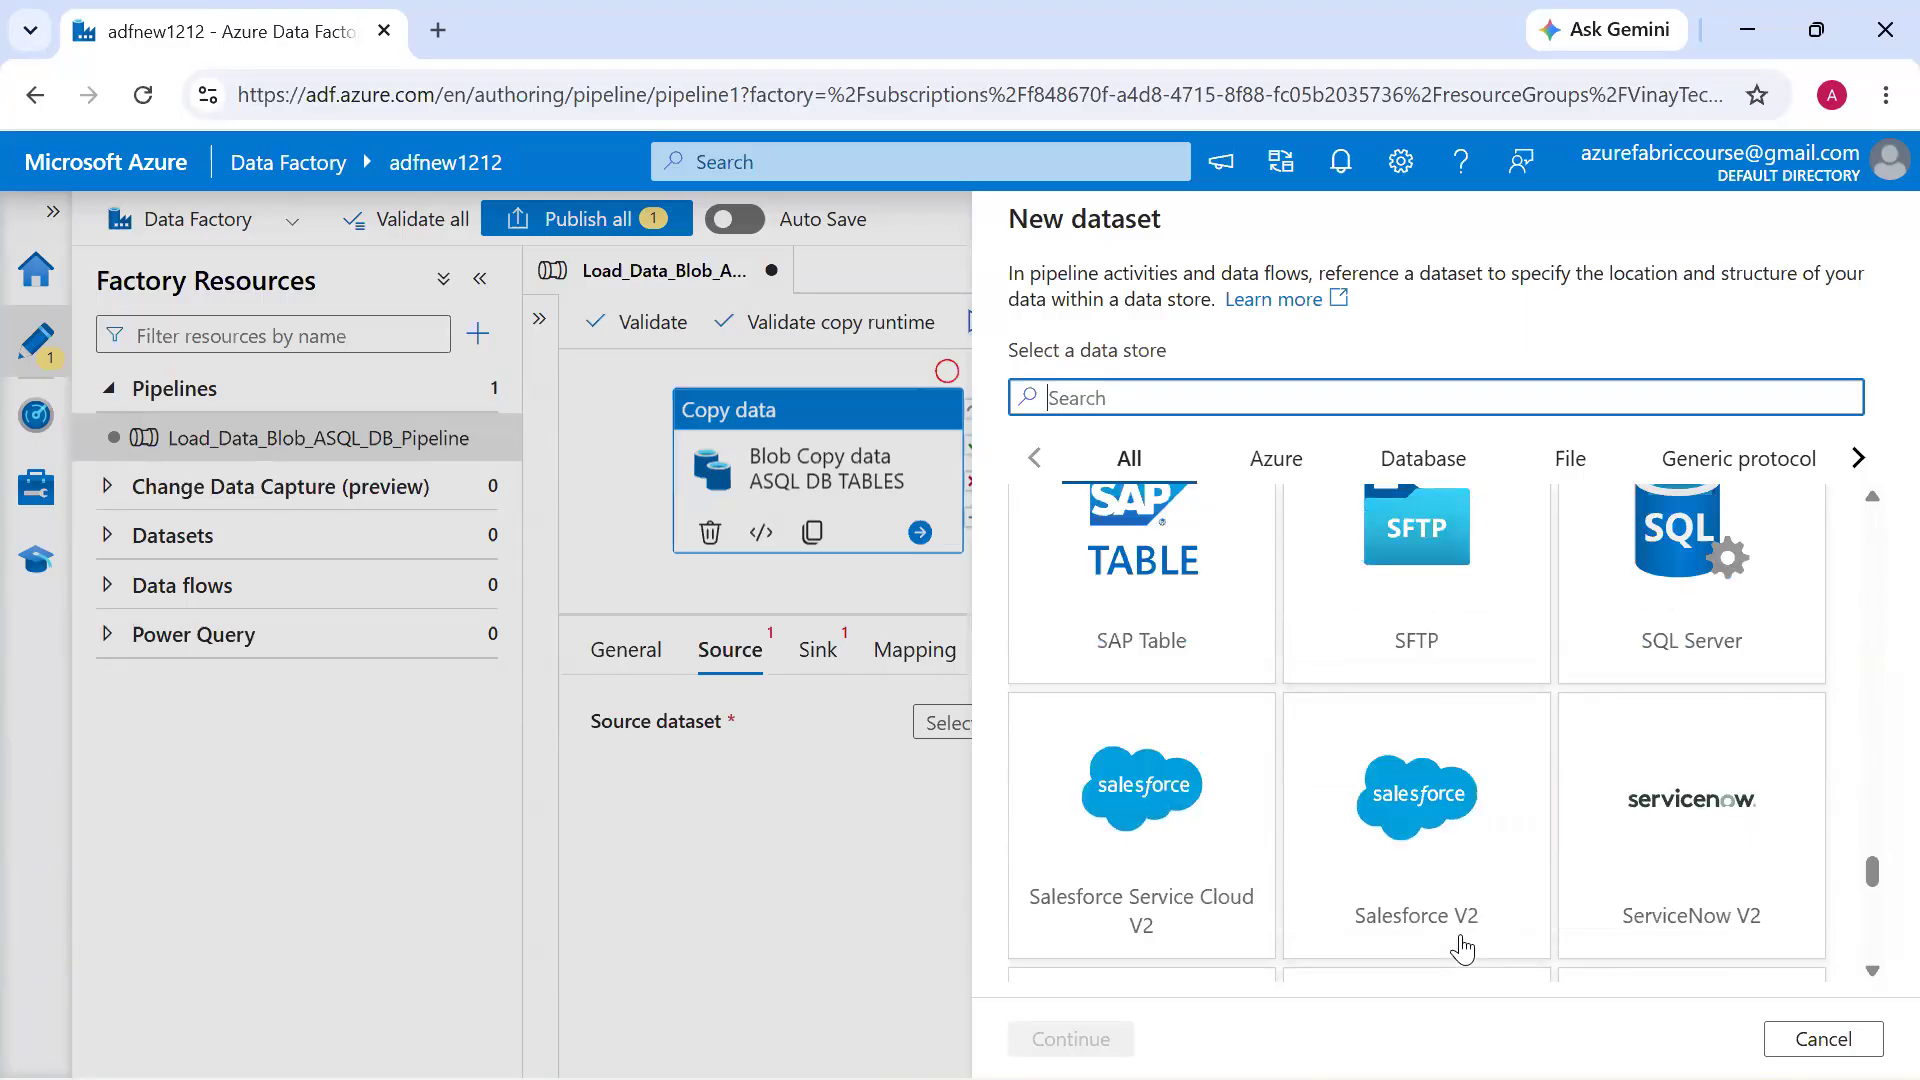
Find the data store with "Blo", choose Azure Blob Storage and pick DelimitedText as the data format
left_click(1232, 397)
type("Blo")
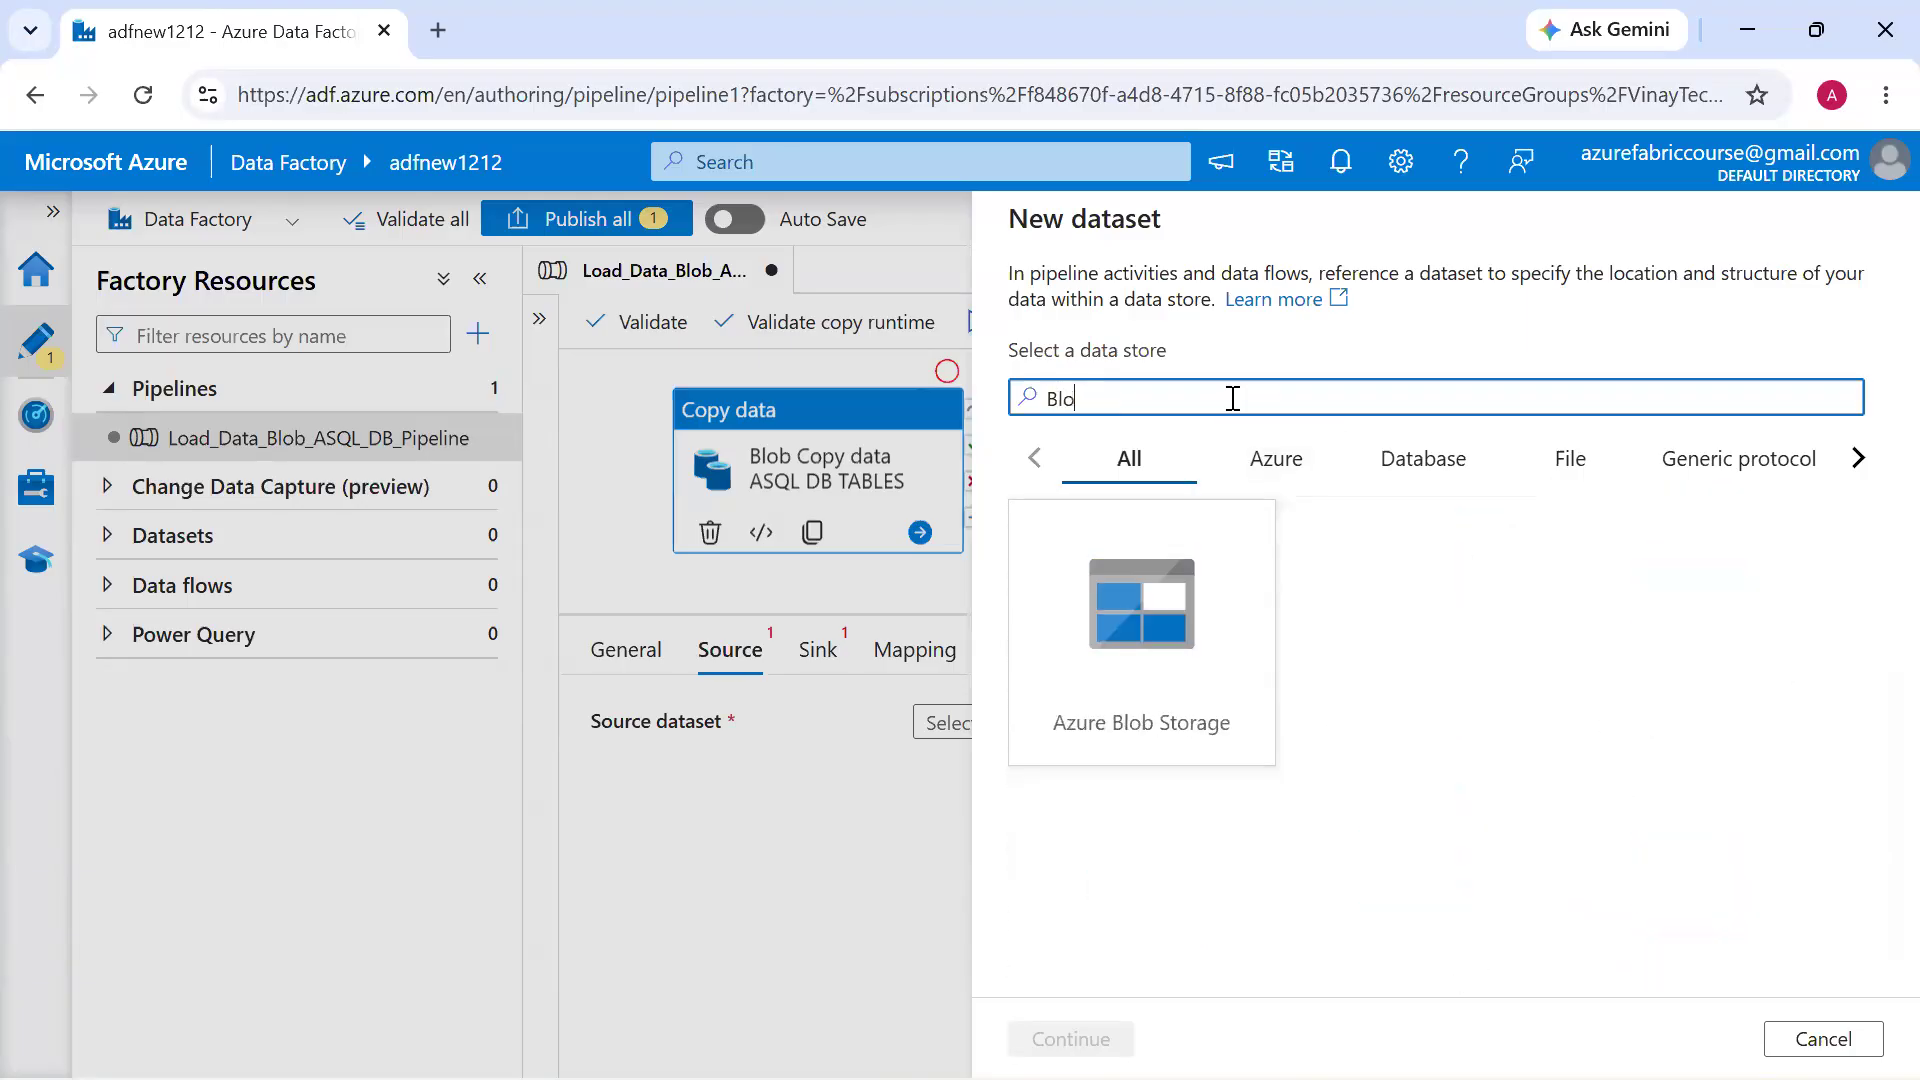
double_click(1168, 668)
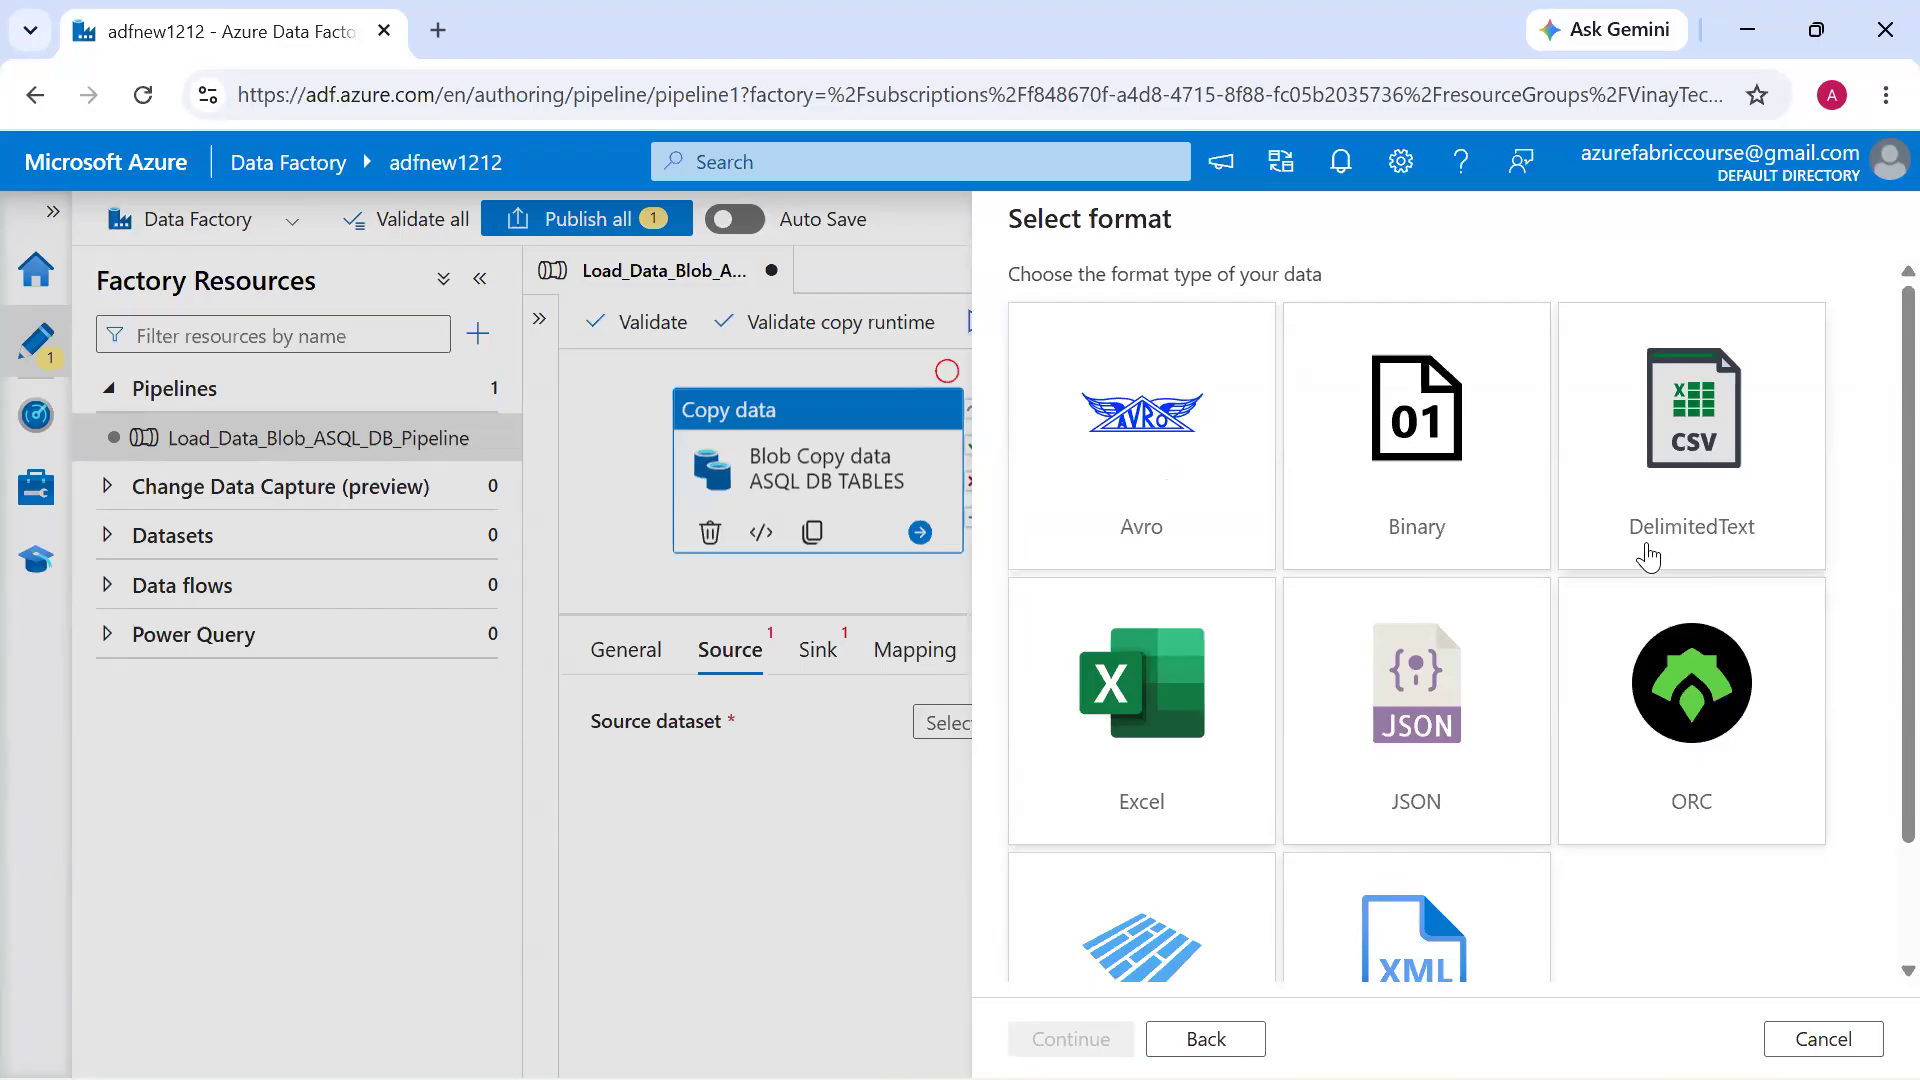
double_click(1648, 556)
Name the source dataset Source_Country_DS
left_click(1243, 309)
double_click(1243, 309)
type("Source_C")
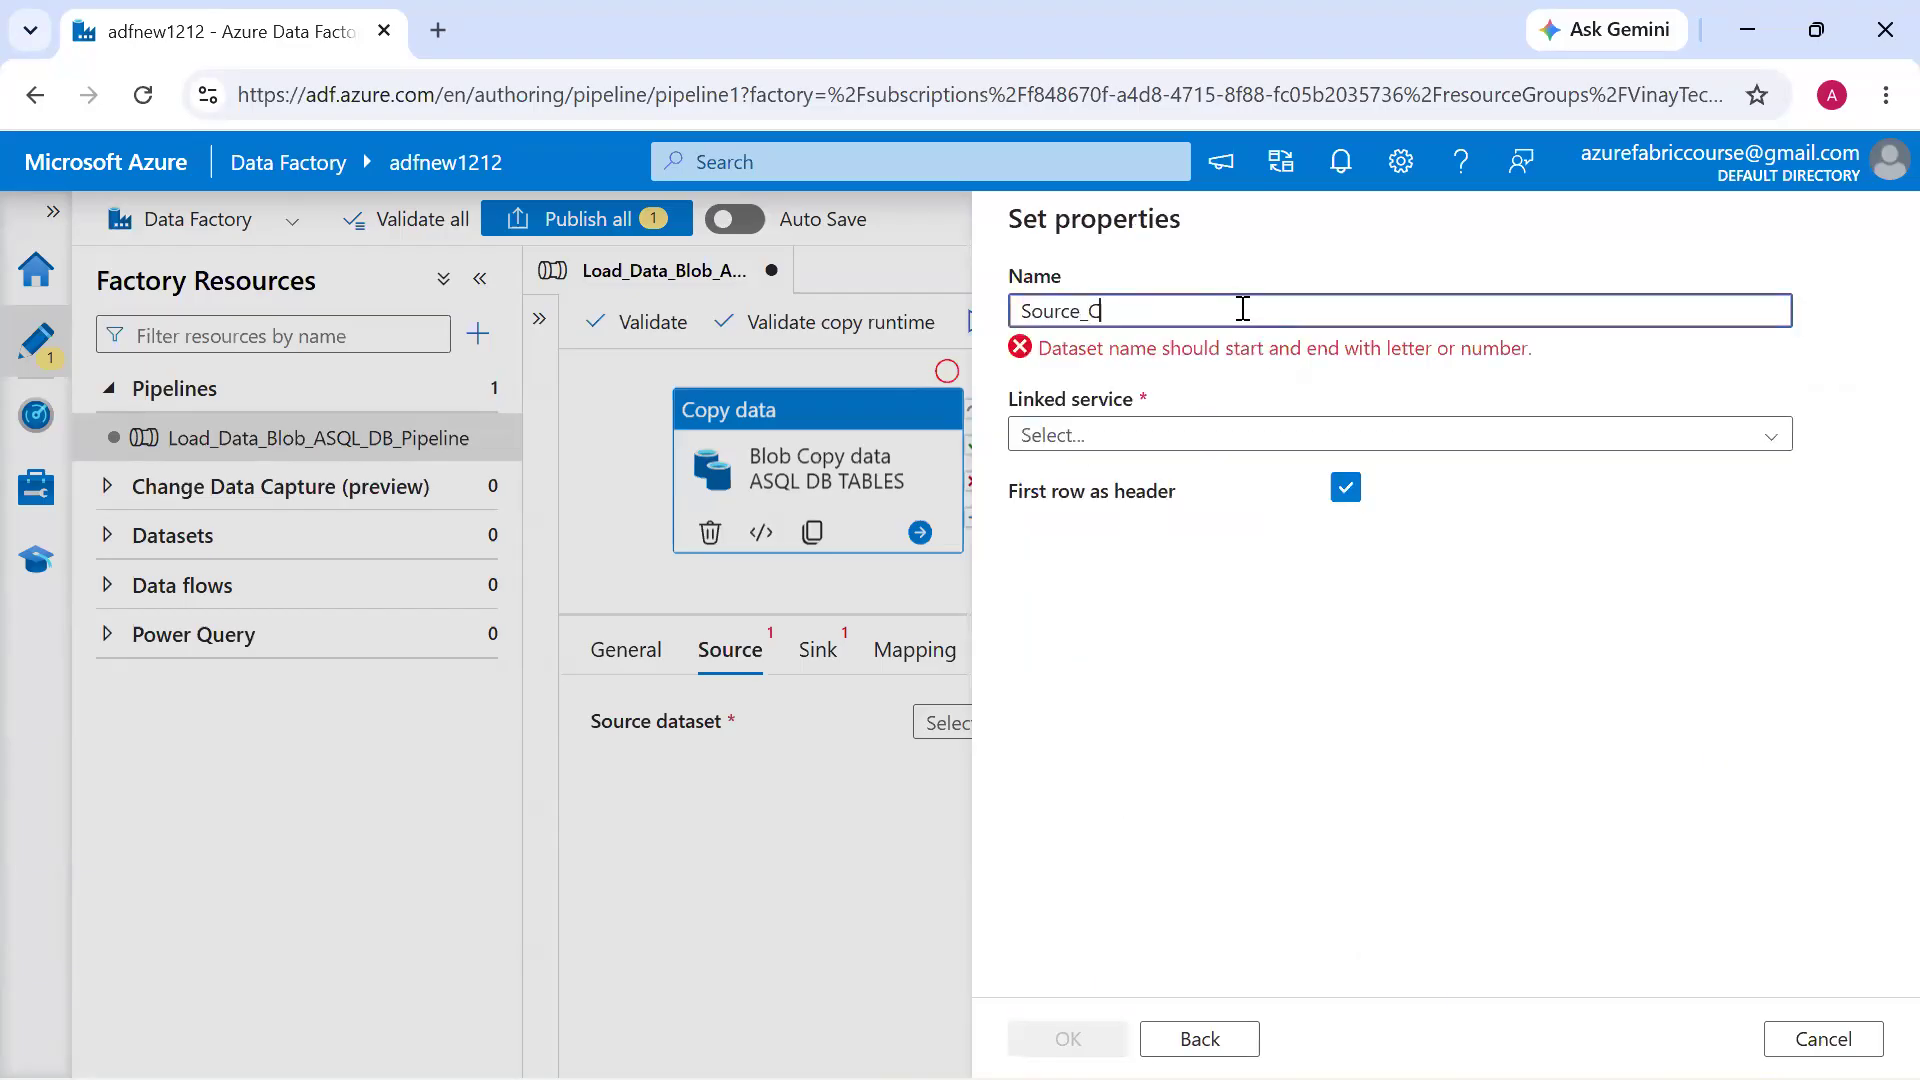
type("ountru")
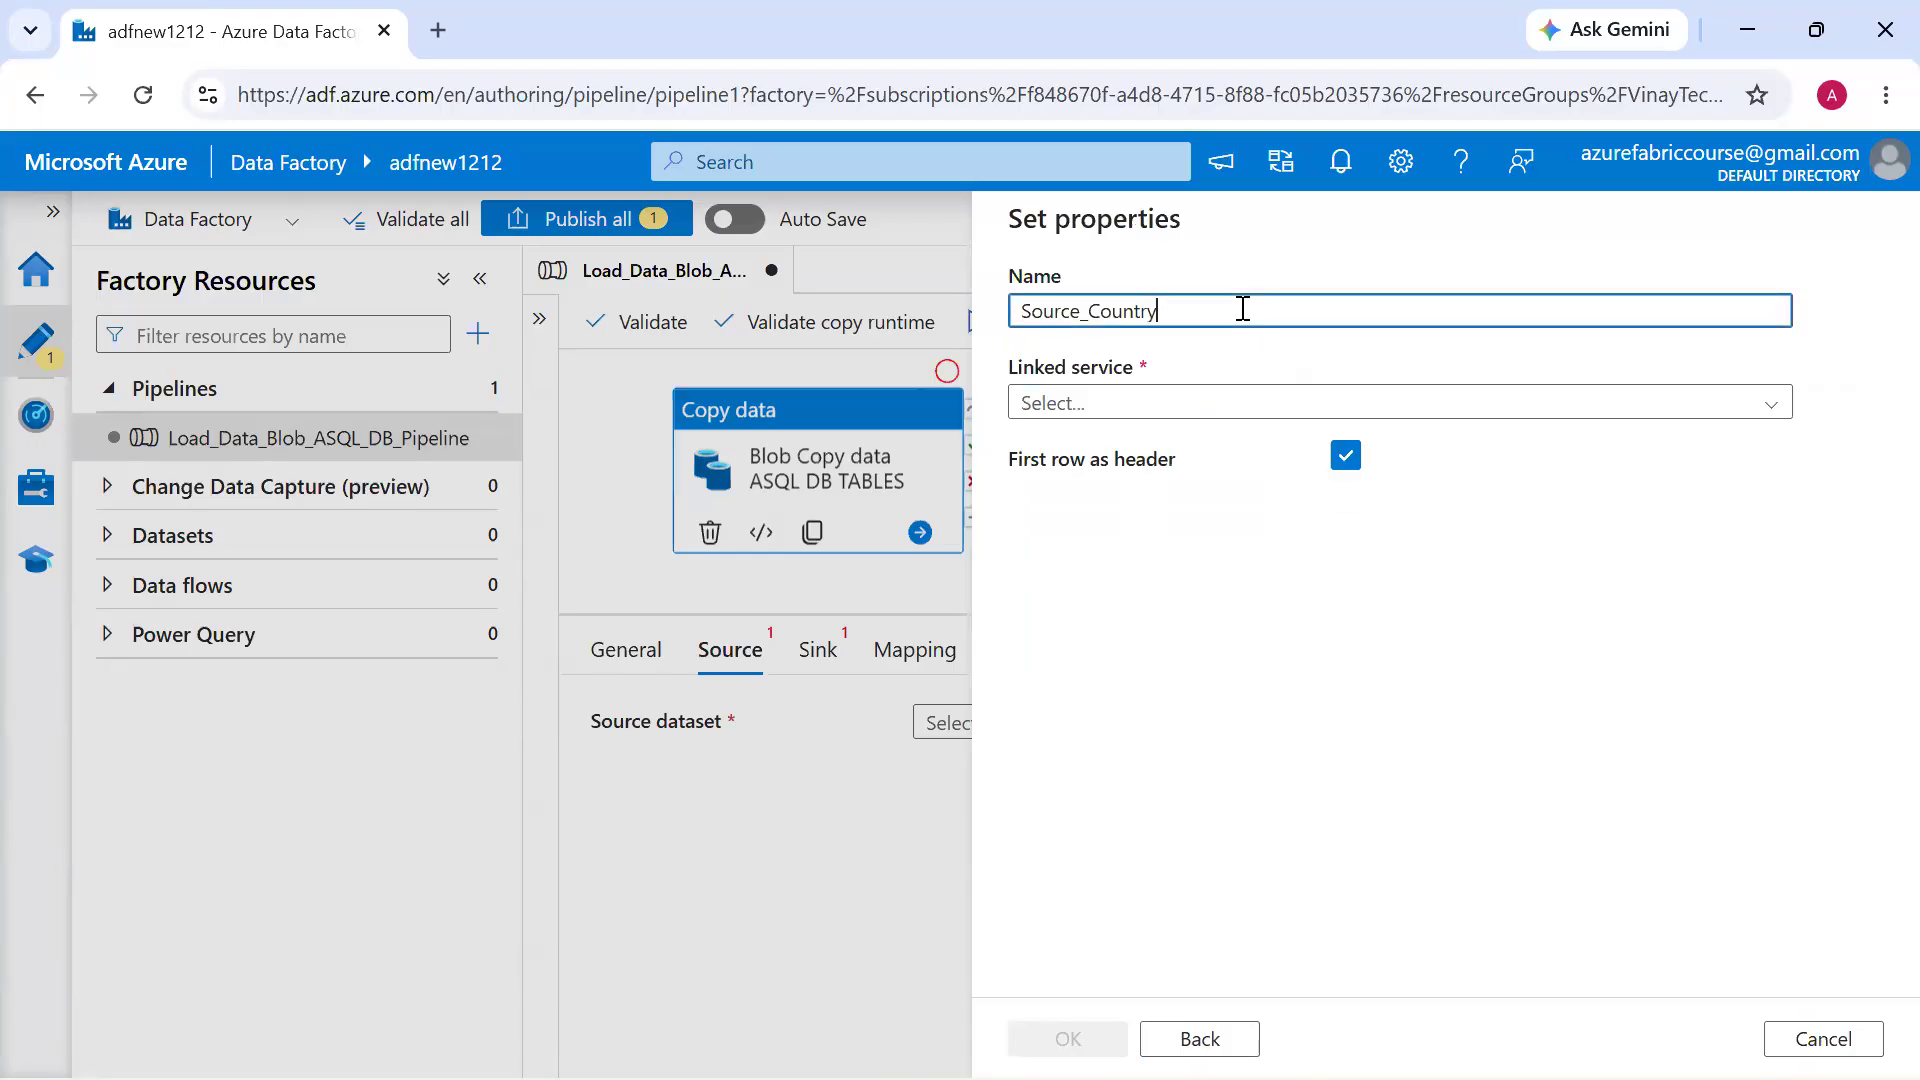
type(")")
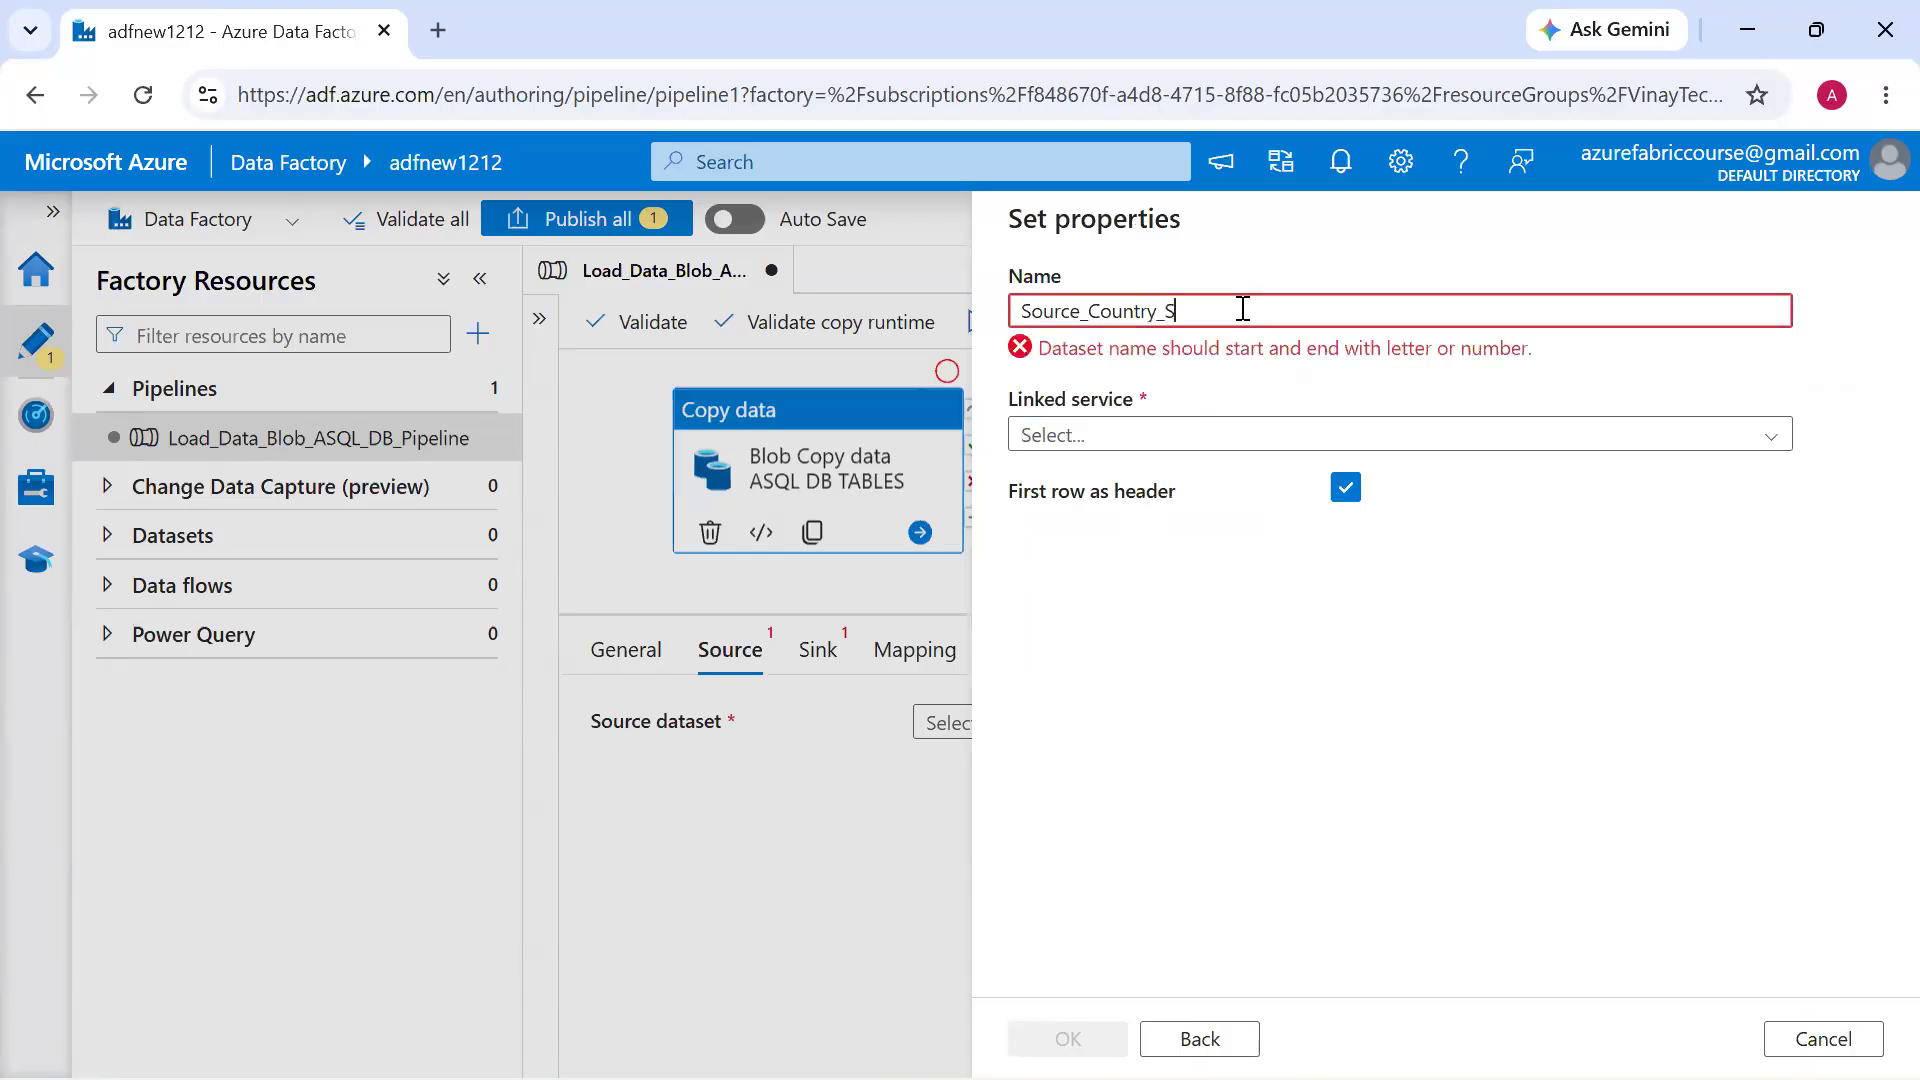
Start a new linked service for the source dataset and name it AzureBlobStorageLinkedServices
left_click(1200, 405)
left_click(1200, 496)
left_click(1243, 342)
key("BackSpace")
type("LinkedService")
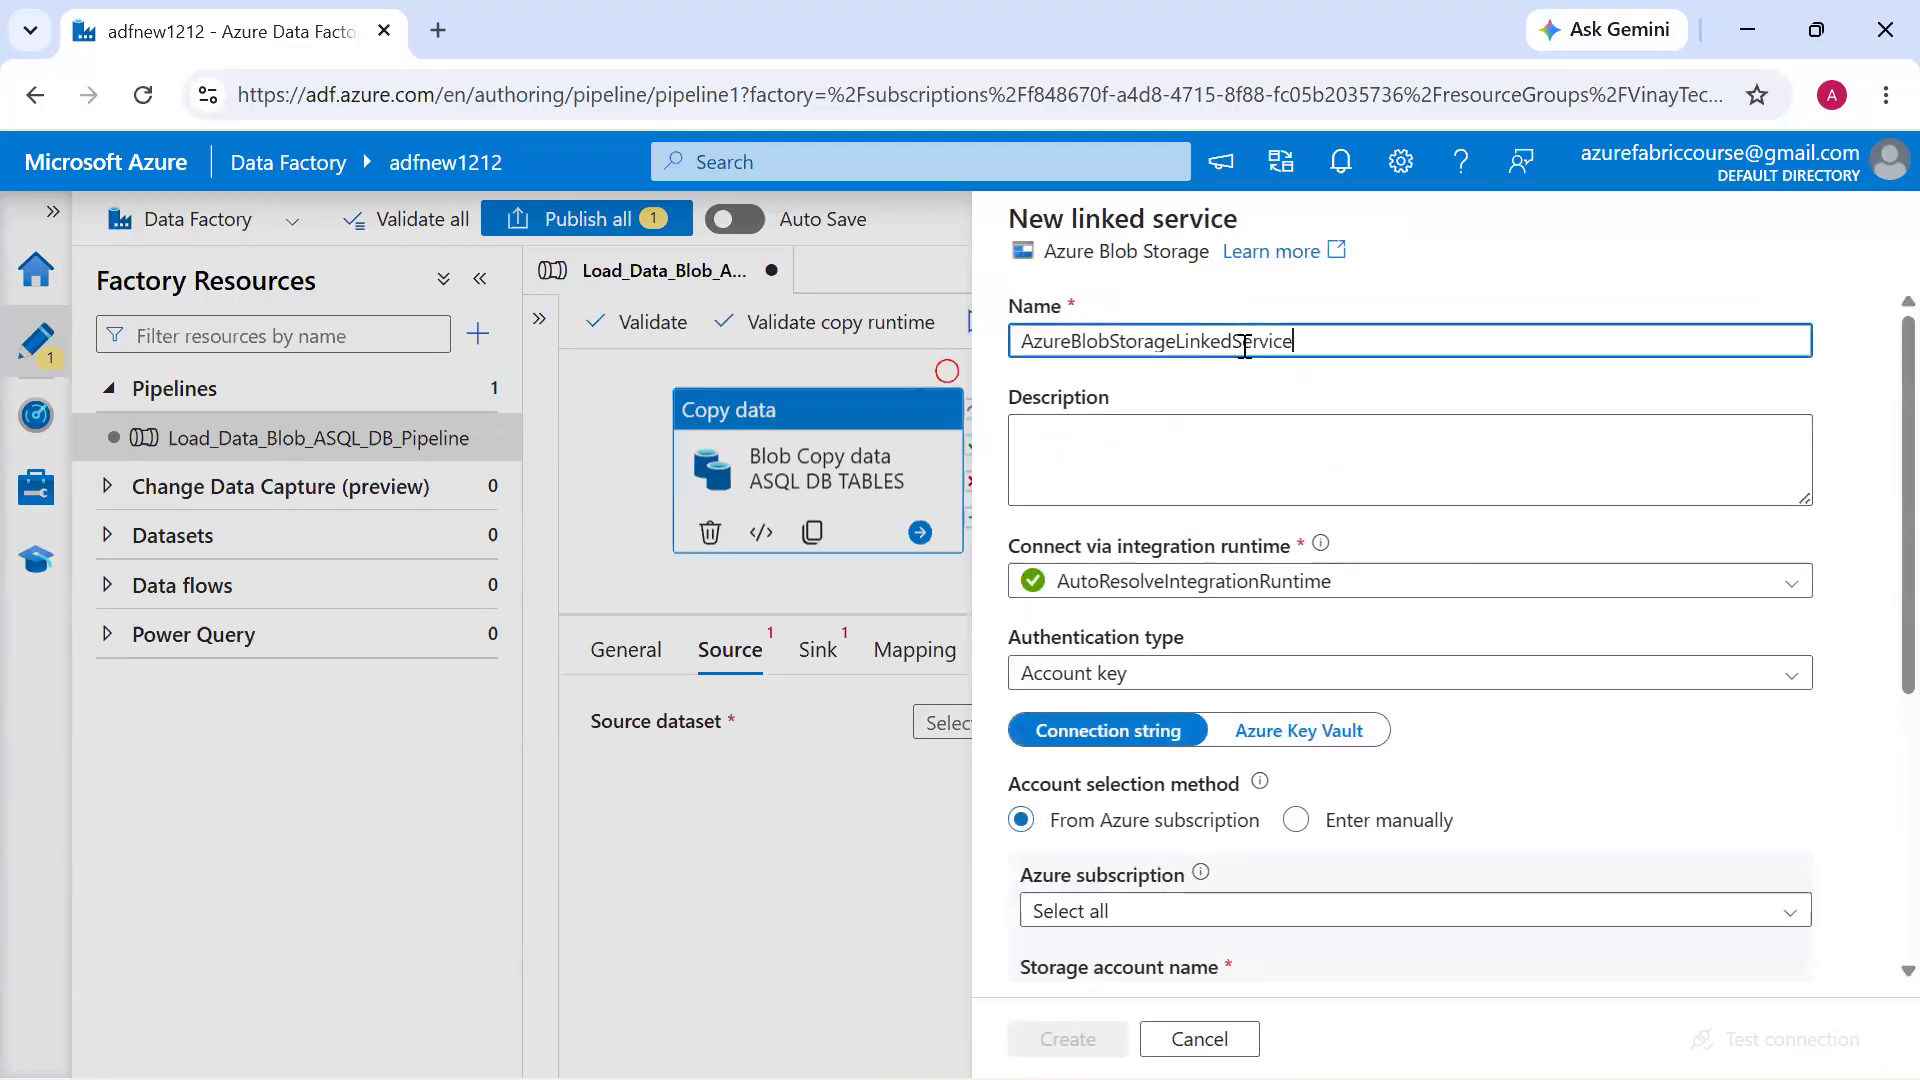
Select the Azure_Fabric subscription and the vinaytechazurestorage storage account, and create the linked service
scroll(1243, 604, "down", 3)
left_click(1245, 606)
left_click(1237, 693)
left_click(1234, 700)
left_click(1234, 737)
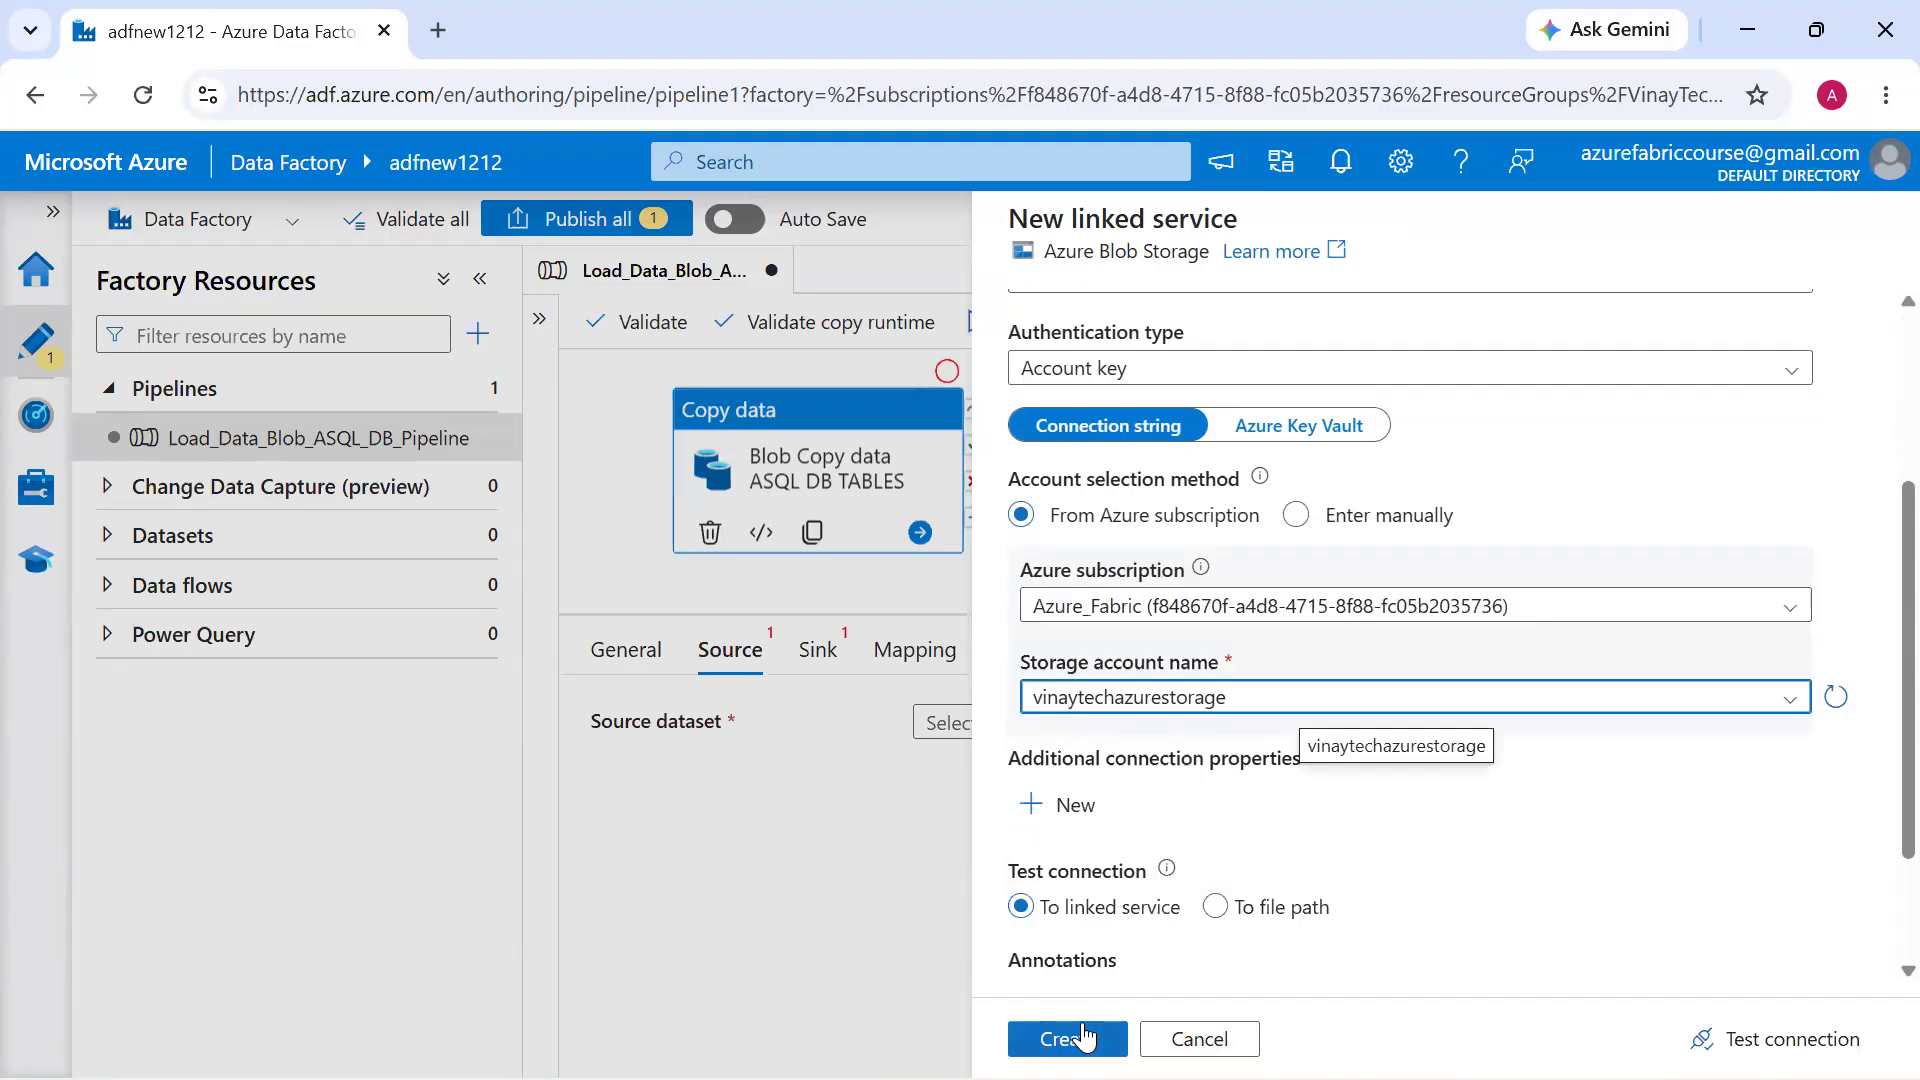
left_click(1070, 1038)
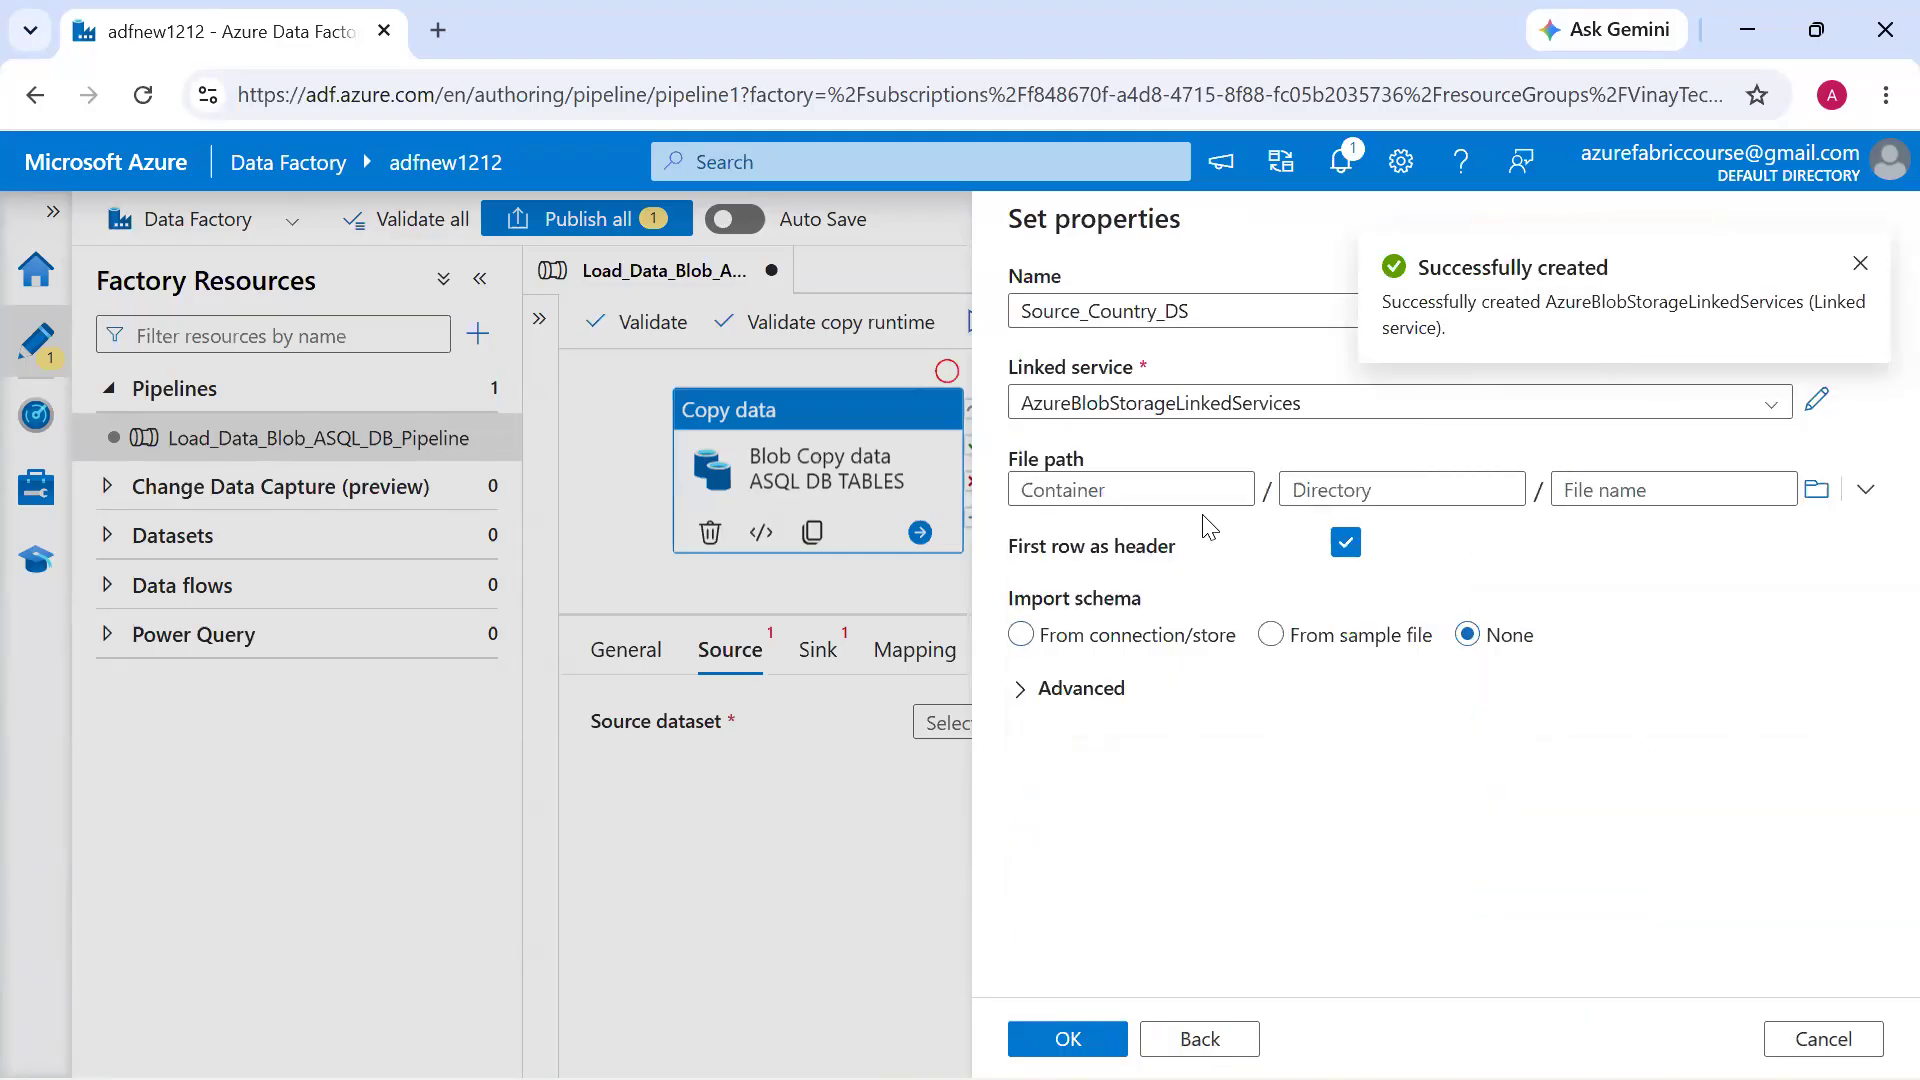
Switch to the Azure portal to check the sourcelogs container, and return to the dataset's file path in Azure Data Factory
key("alt+Tab")
key("alt+Tab")
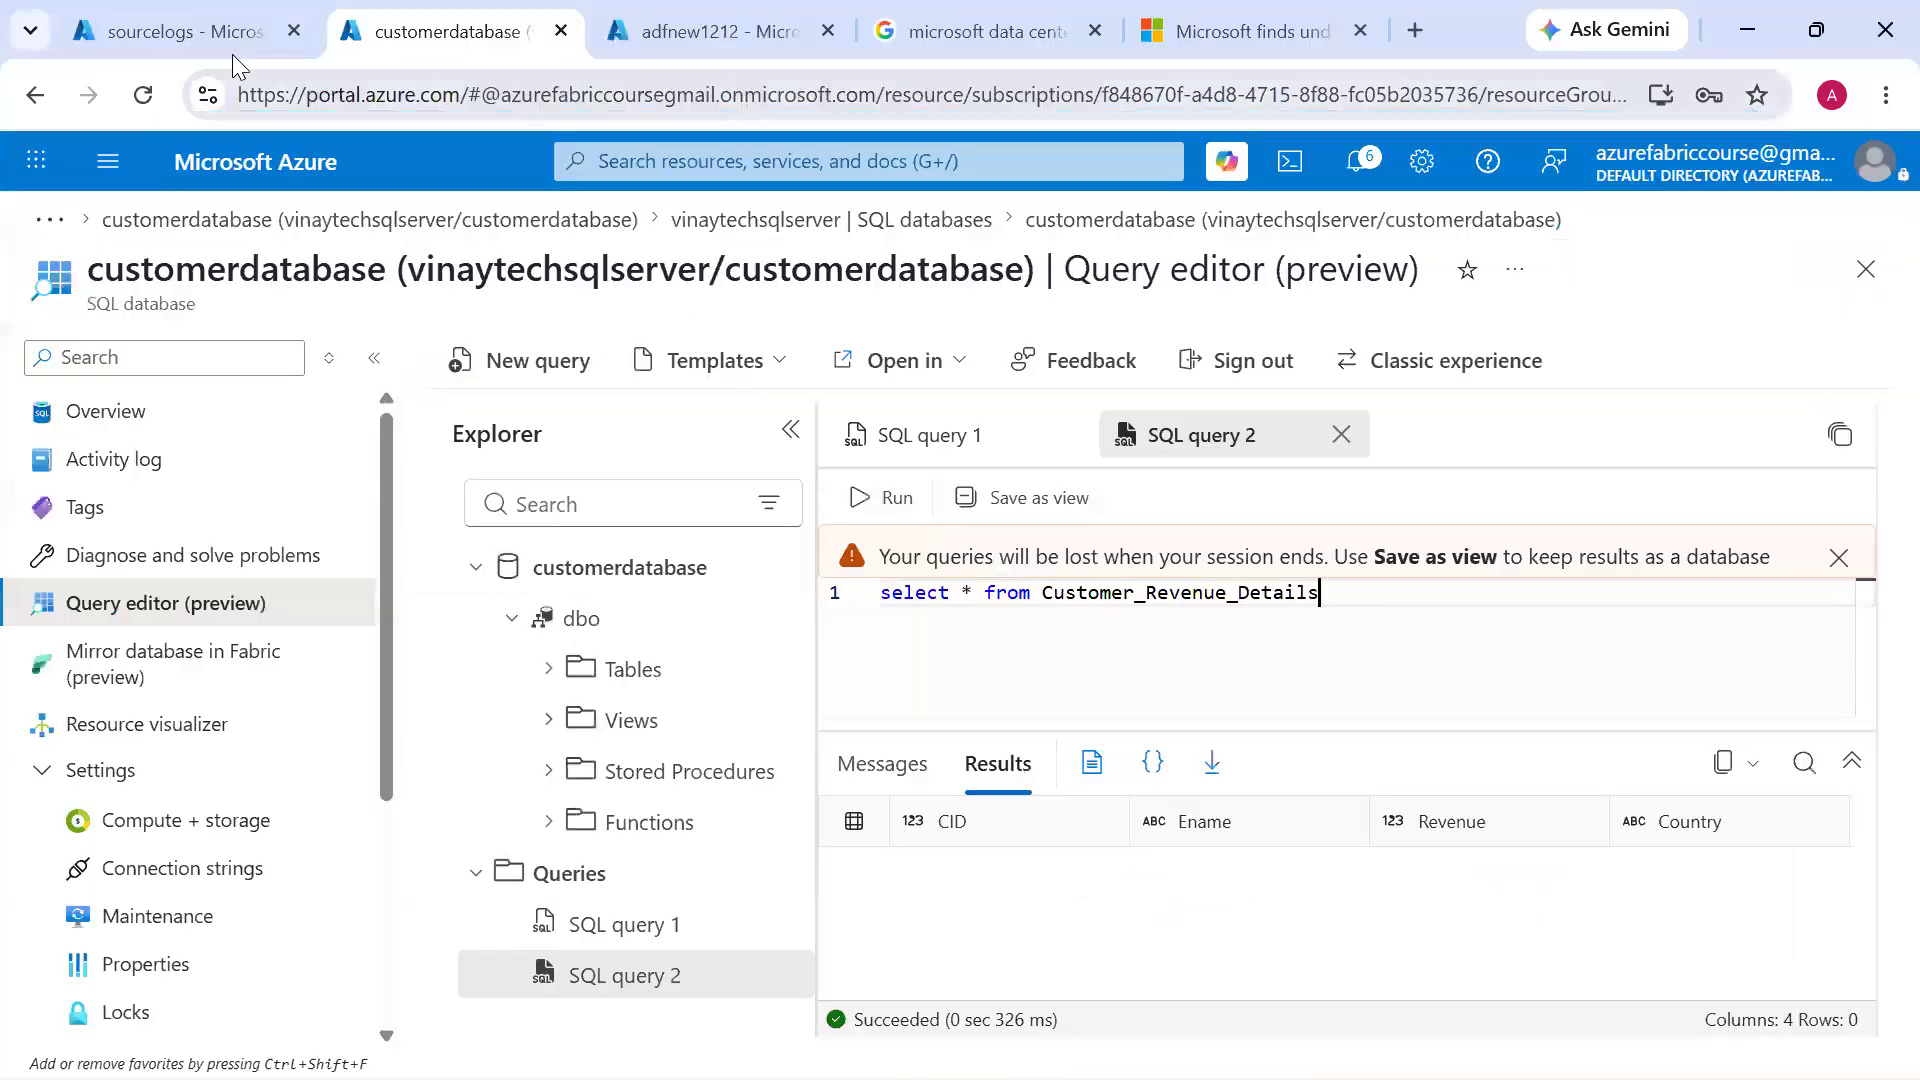
left_click(200, 32)
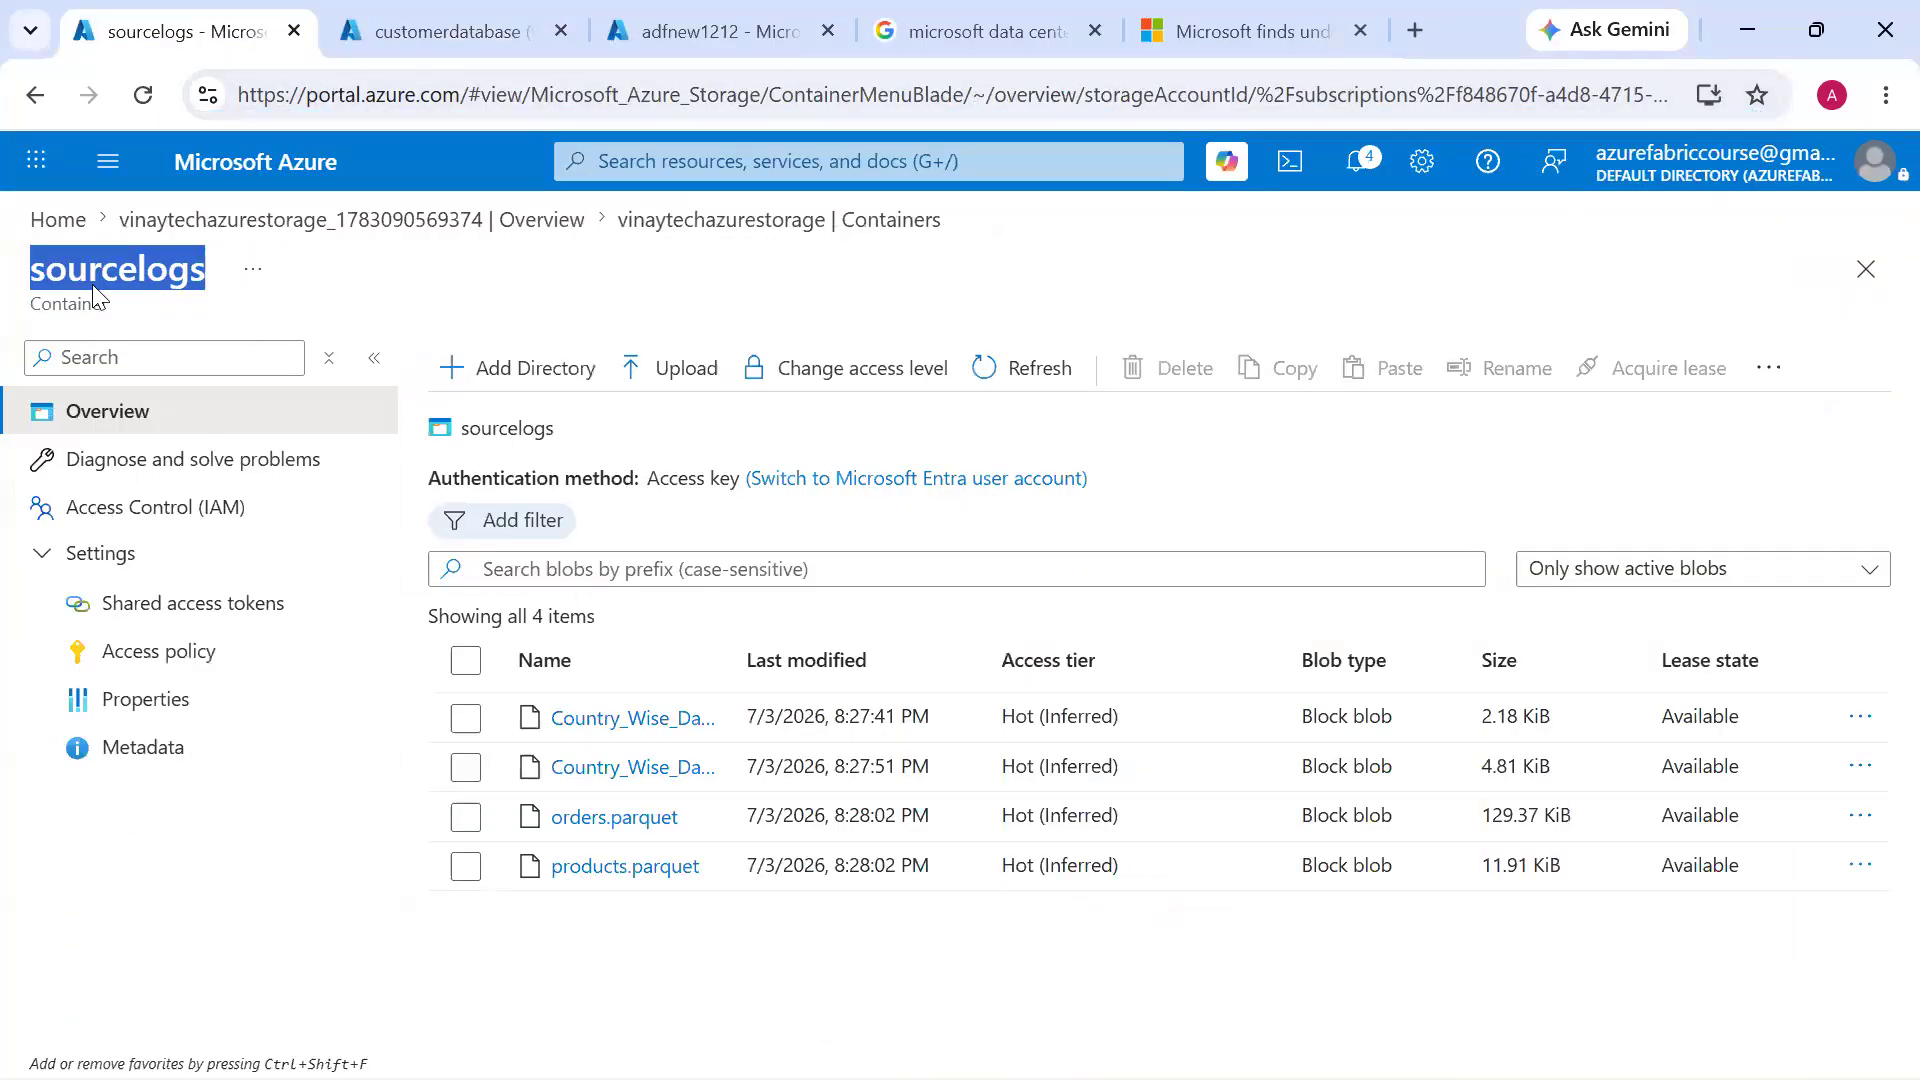
key("alt+Tab")
left_click(1176, 490)
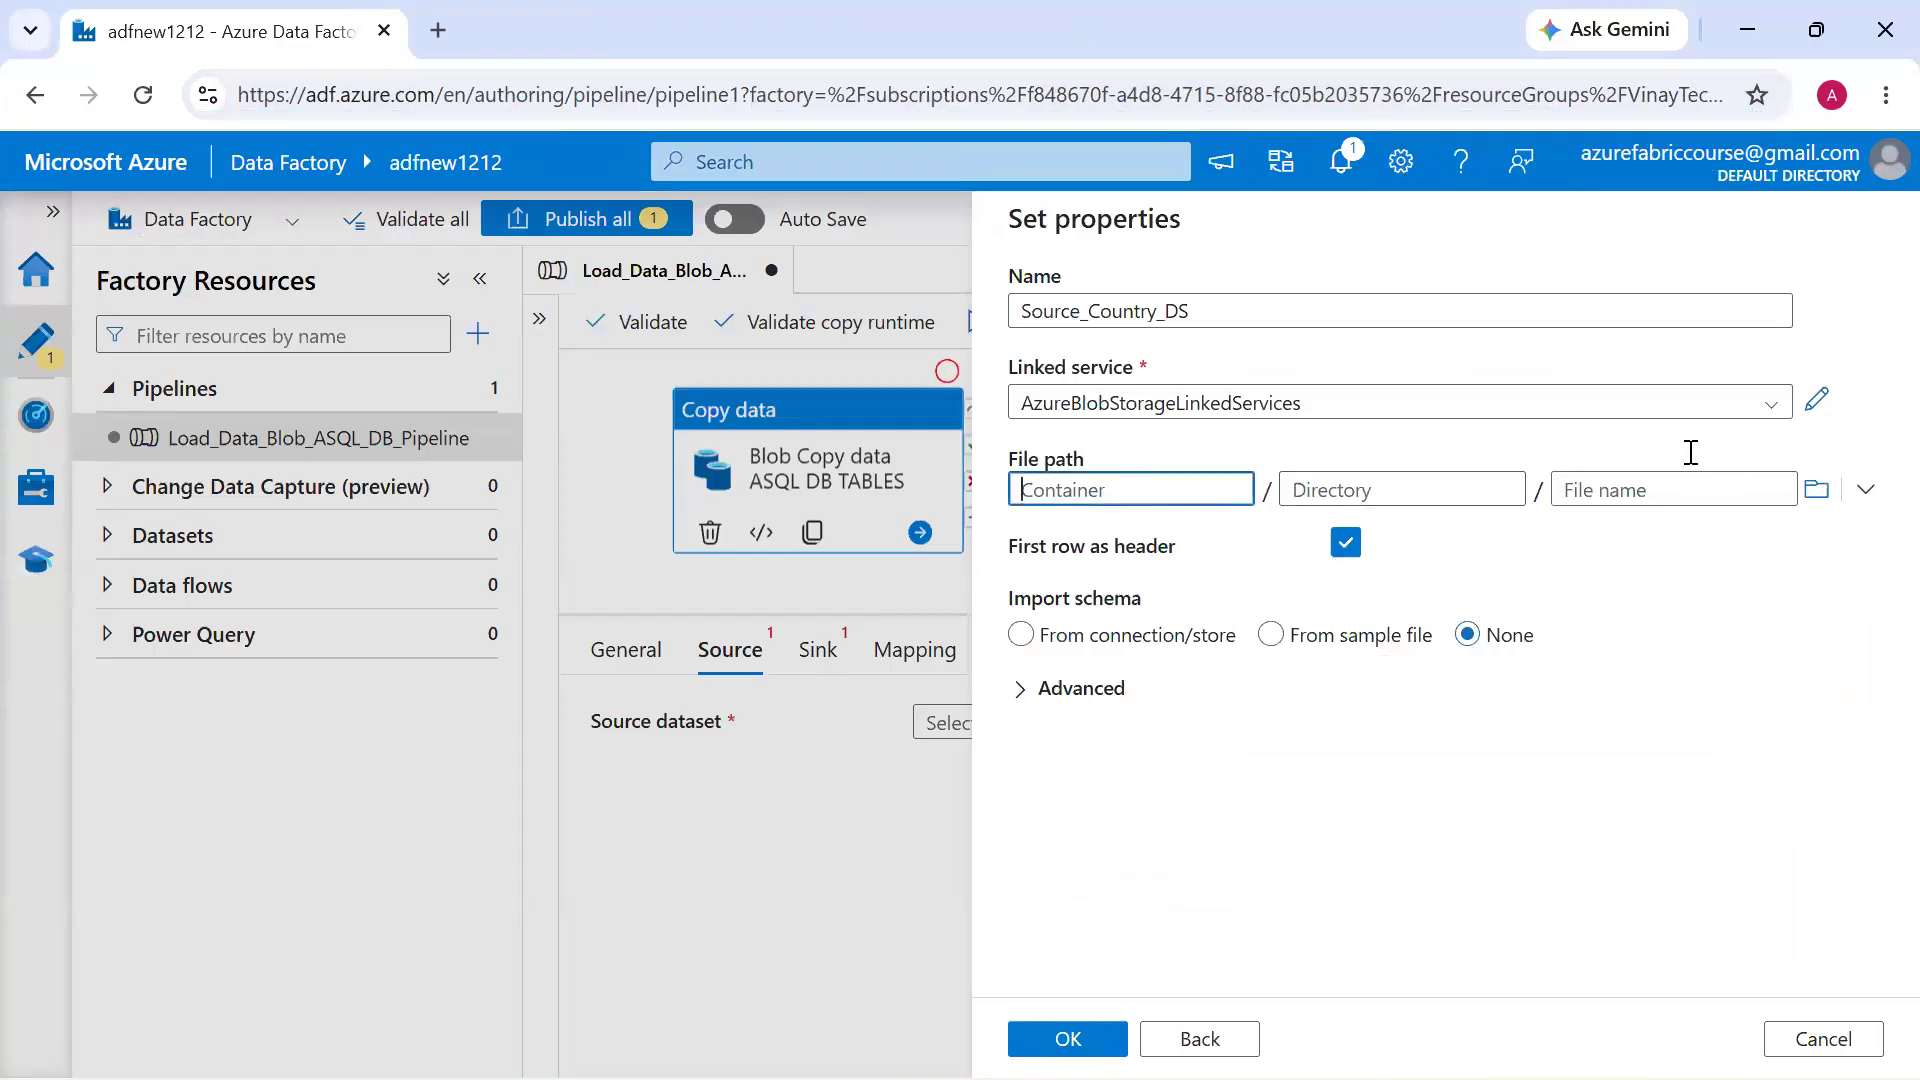
Browse to Country_Wise_Data.csv in sourcelogs as the dataset's file, confirm the dataset and preview its data
left_click(1815, 489)
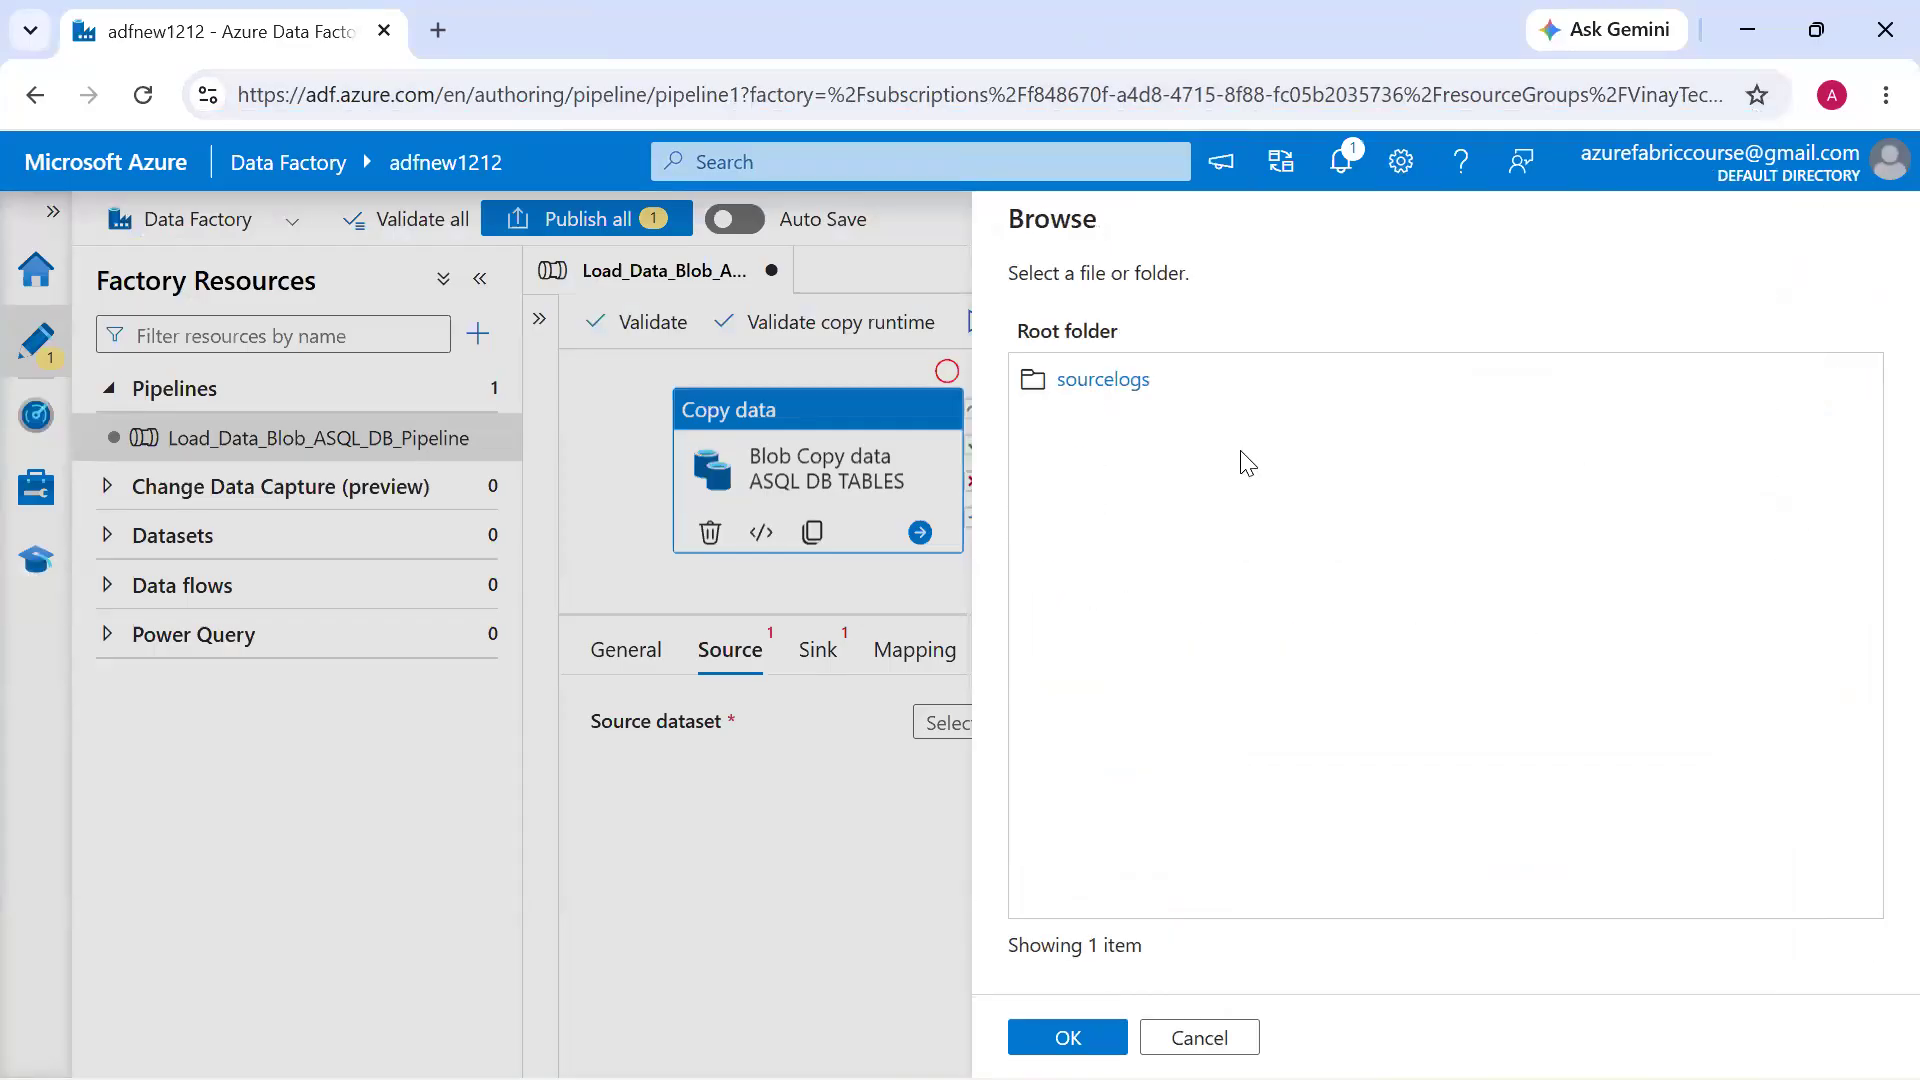
left_click(1114, 393)
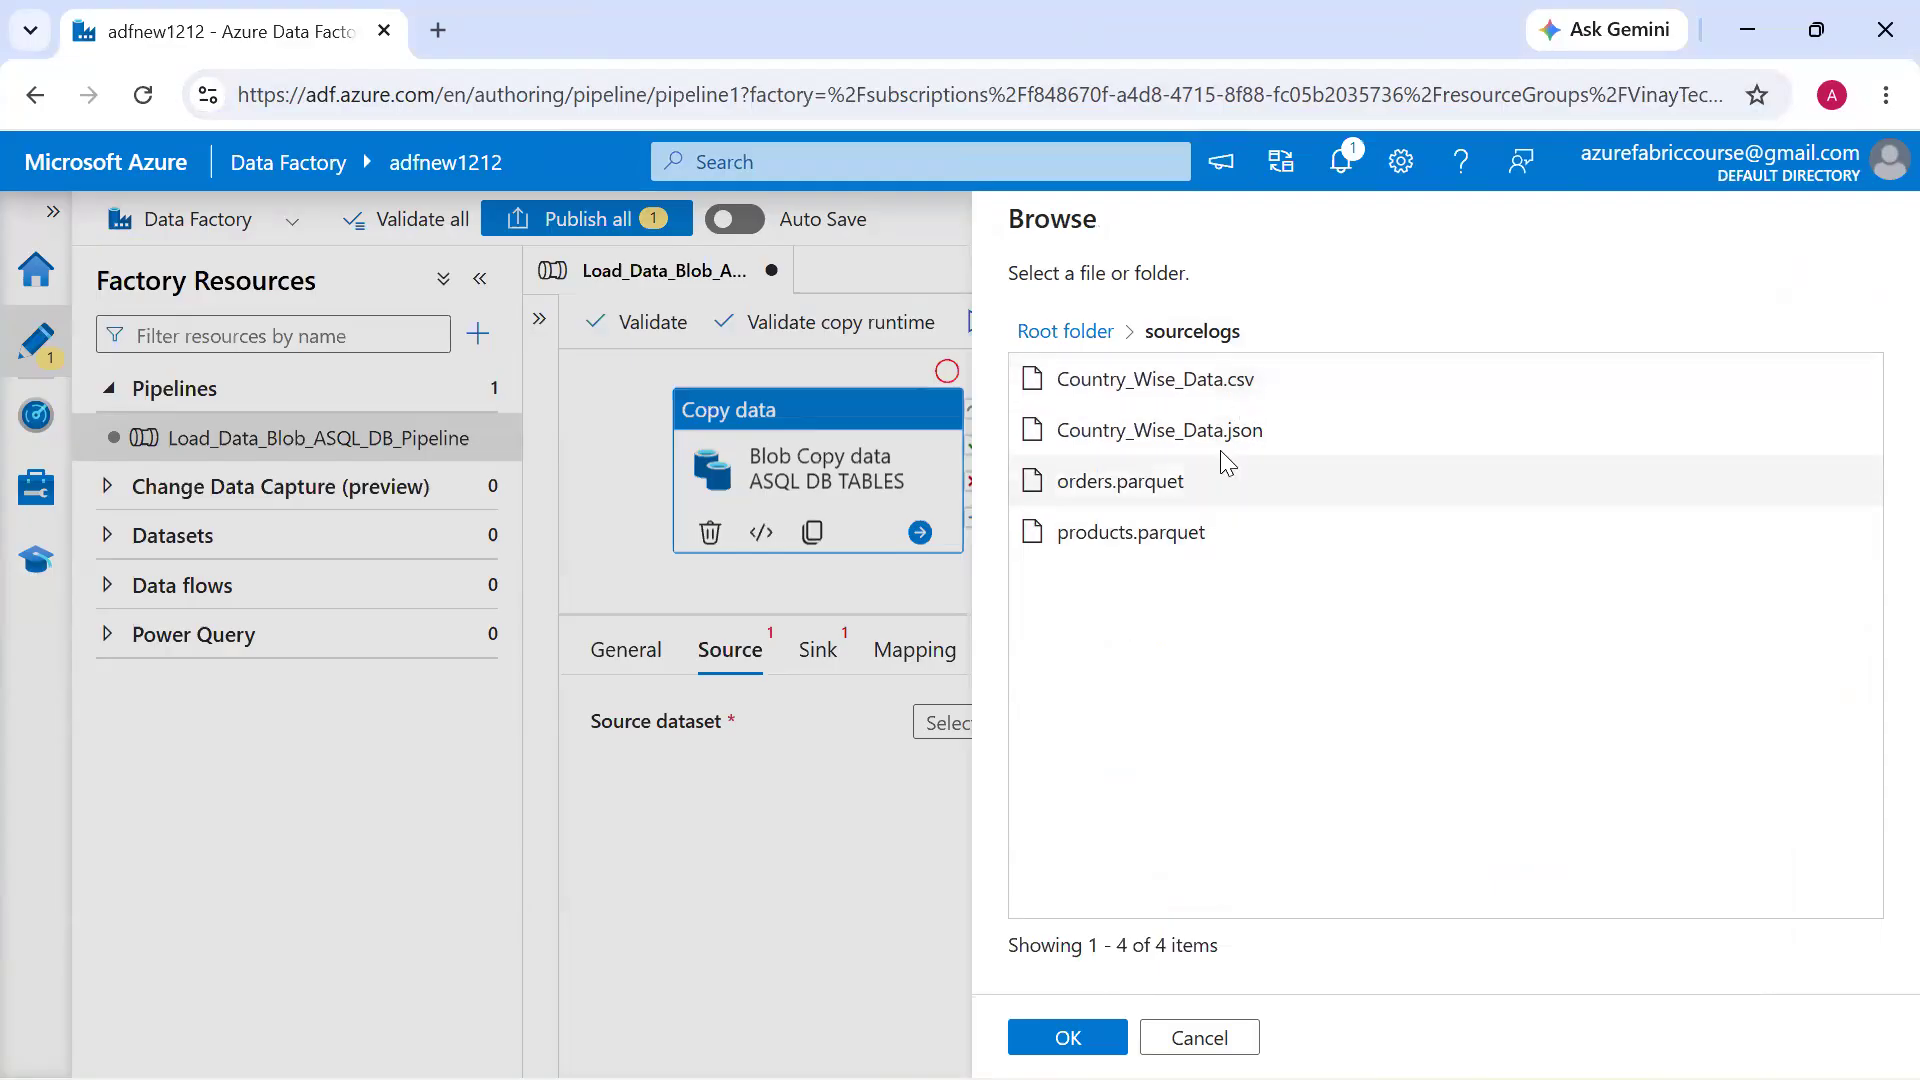
left_click(1150, 390)
left_click(1098, 1035)
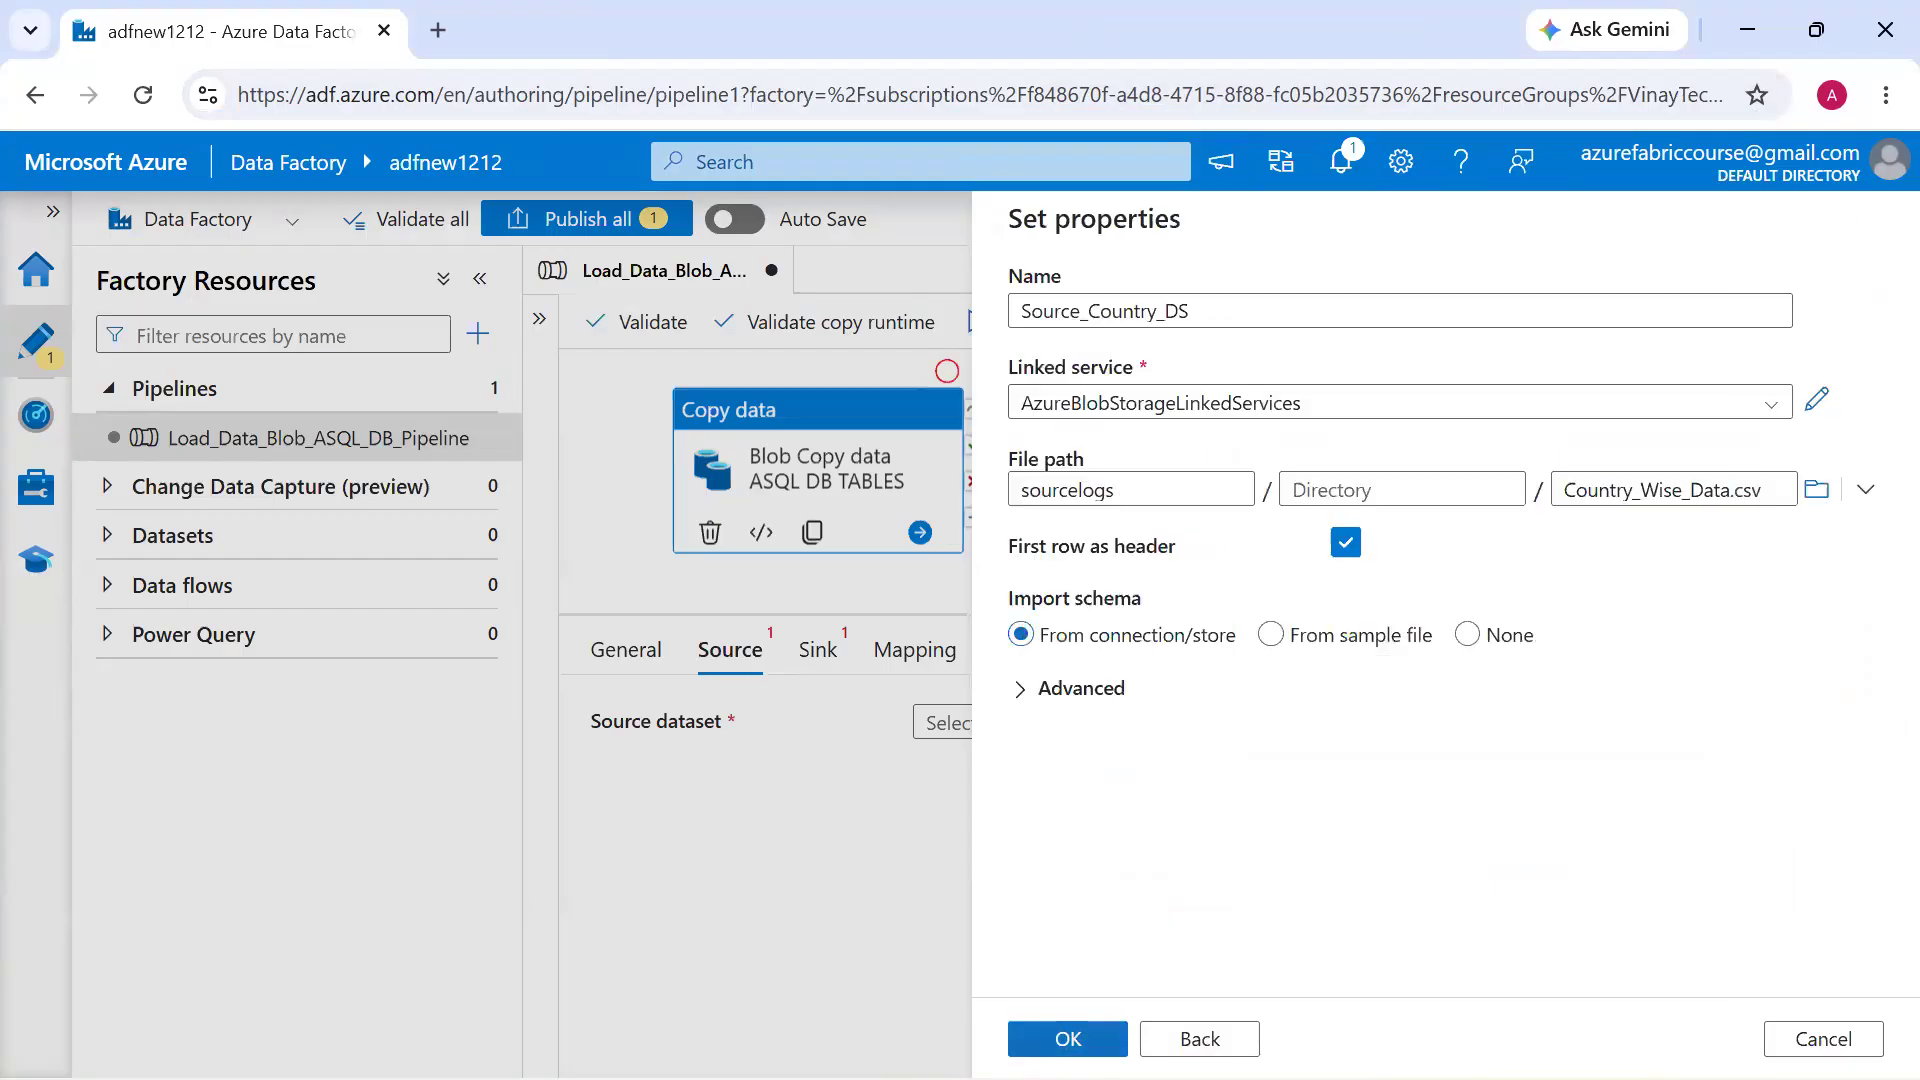
left_click(1085, 1038)
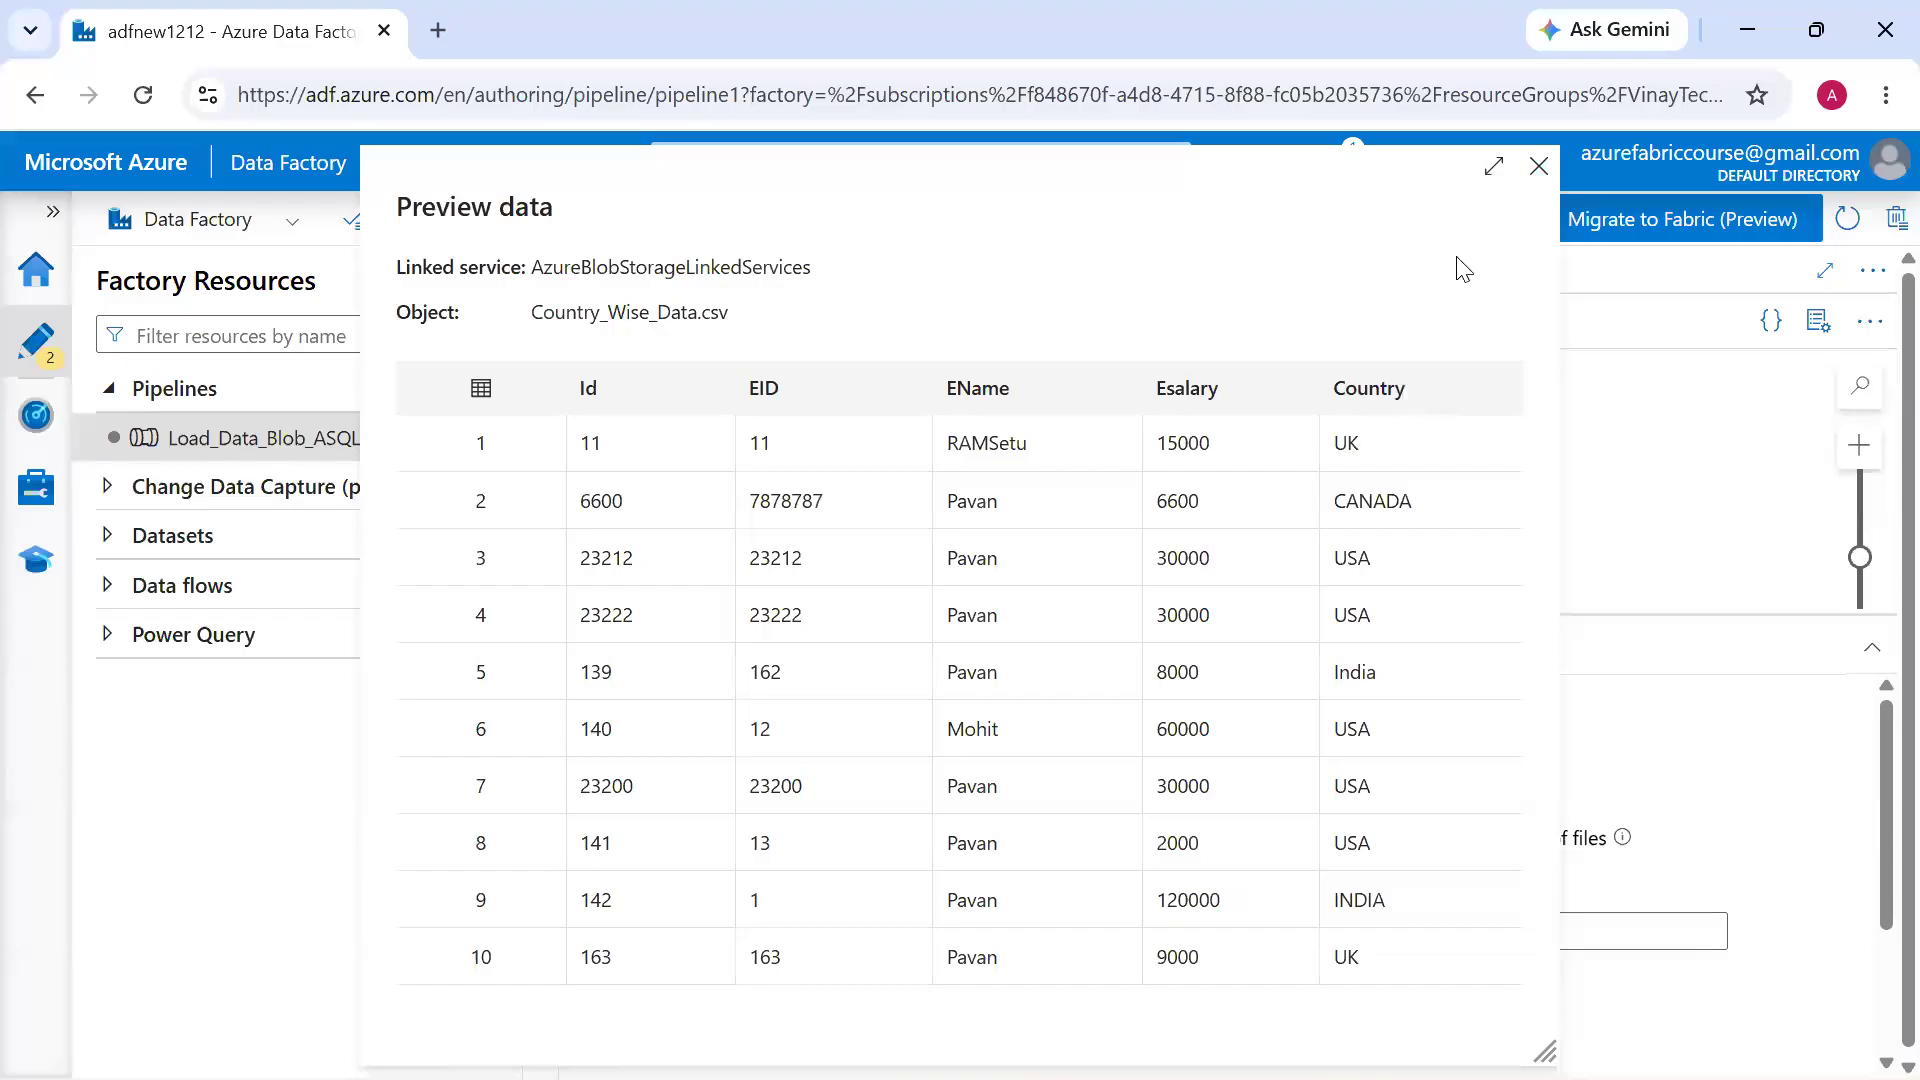
left_click(1539, 166)
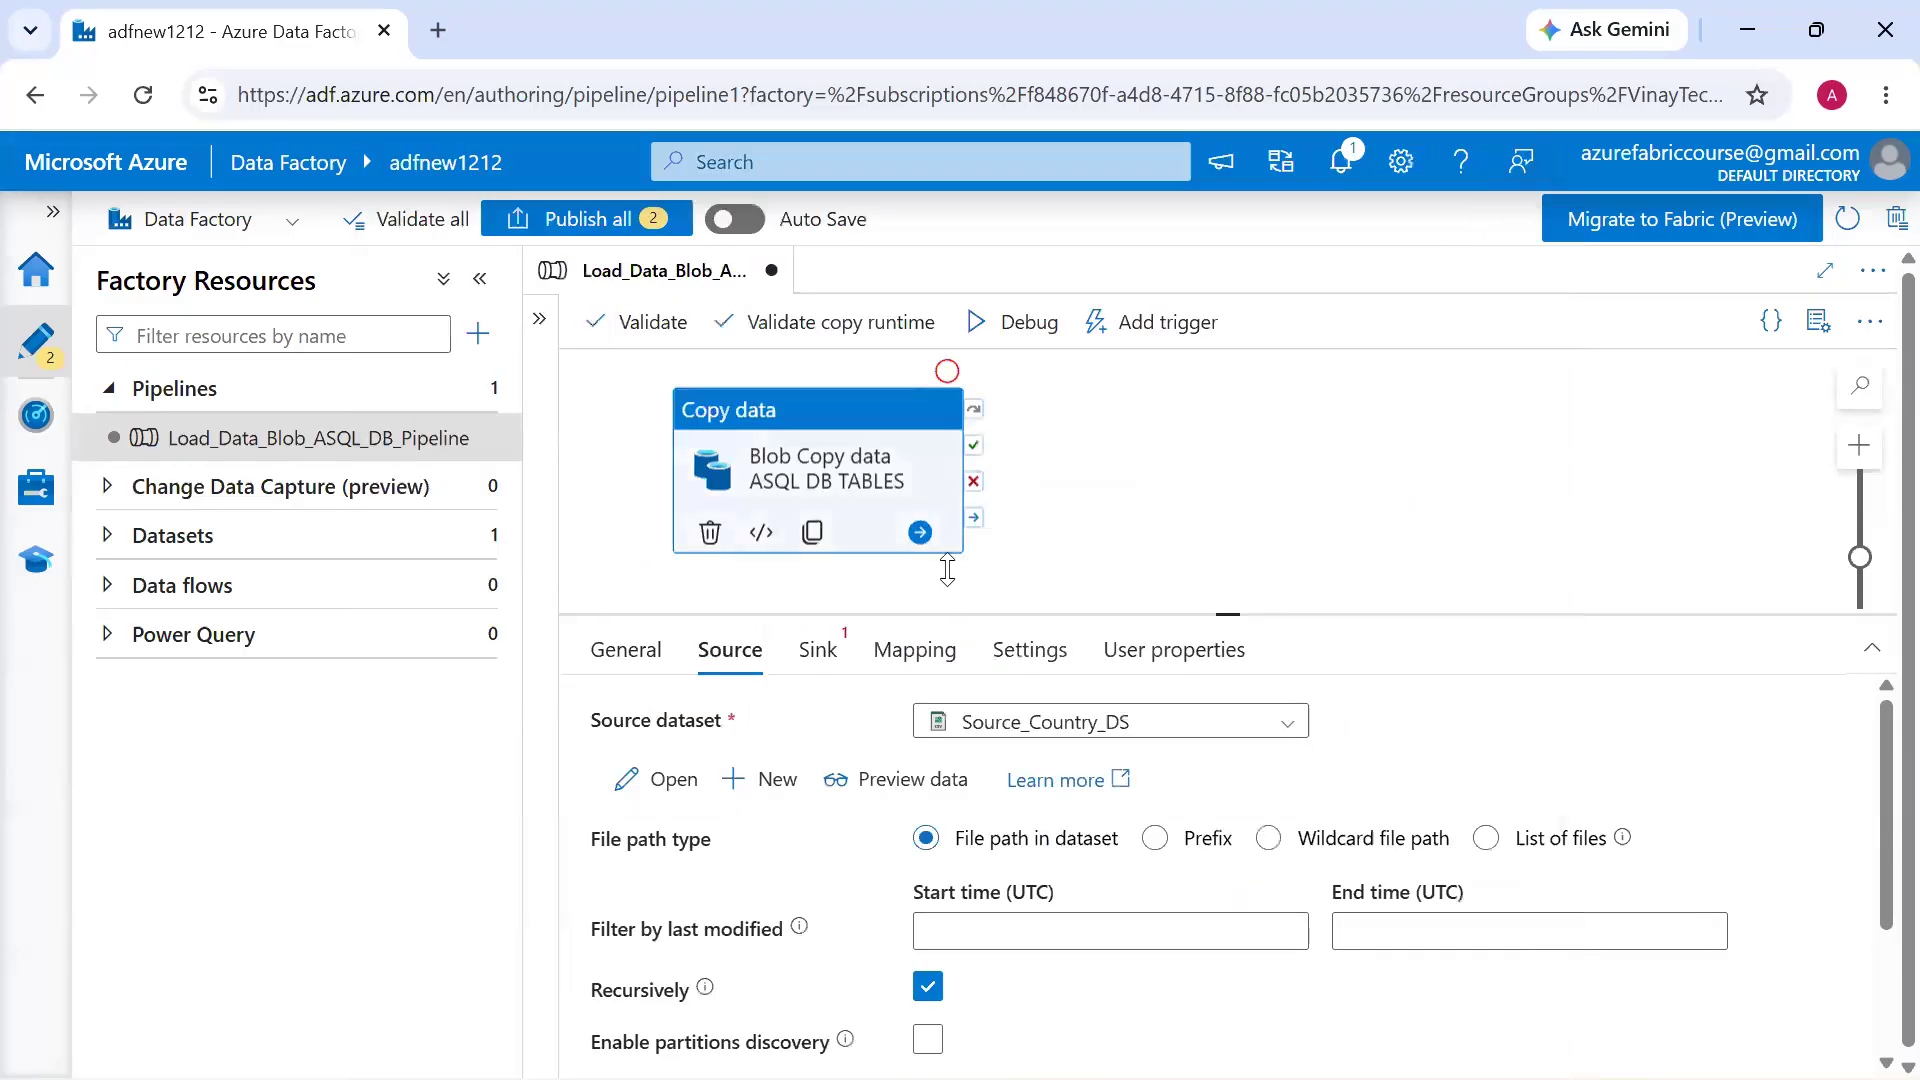
Start a new sink dataset for the copy activity, using Azure SQL Database as the data store
left_click(830, 664)
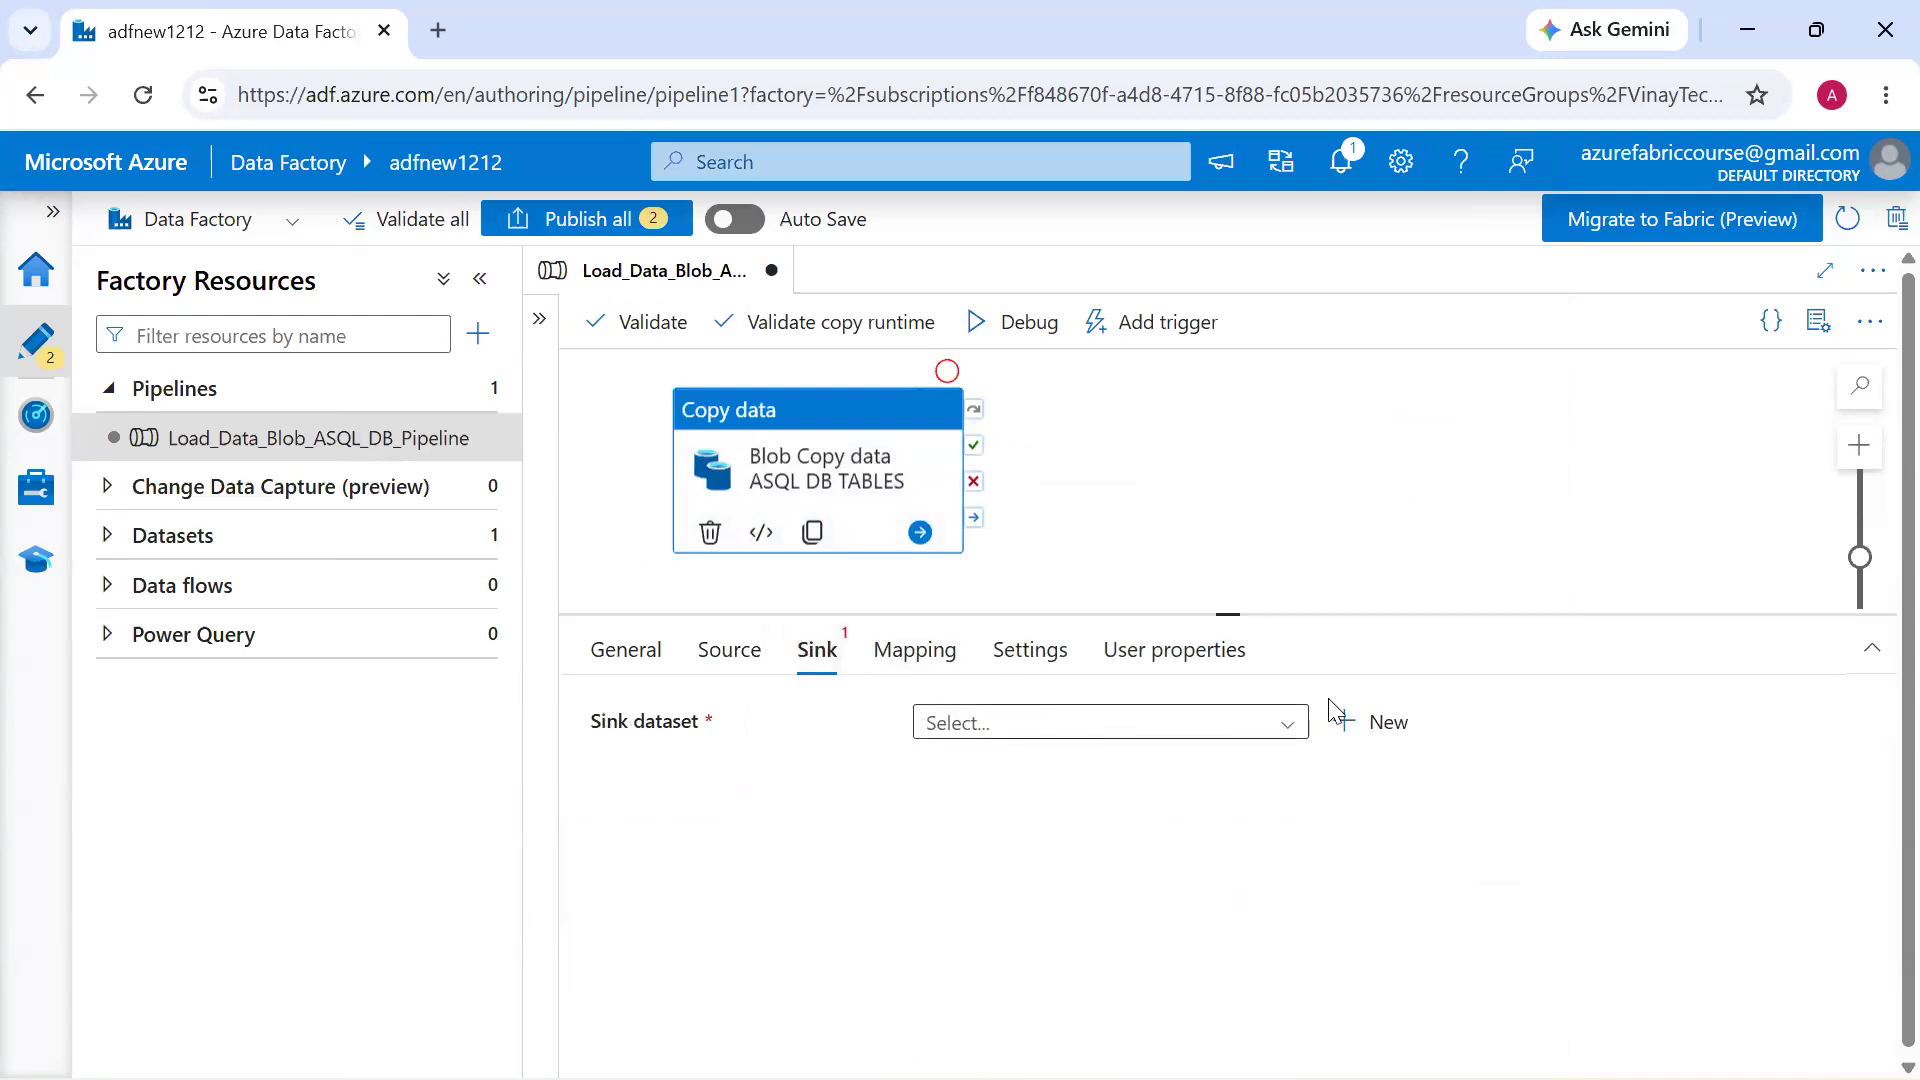
left_click(1365, 723)
type("sql")
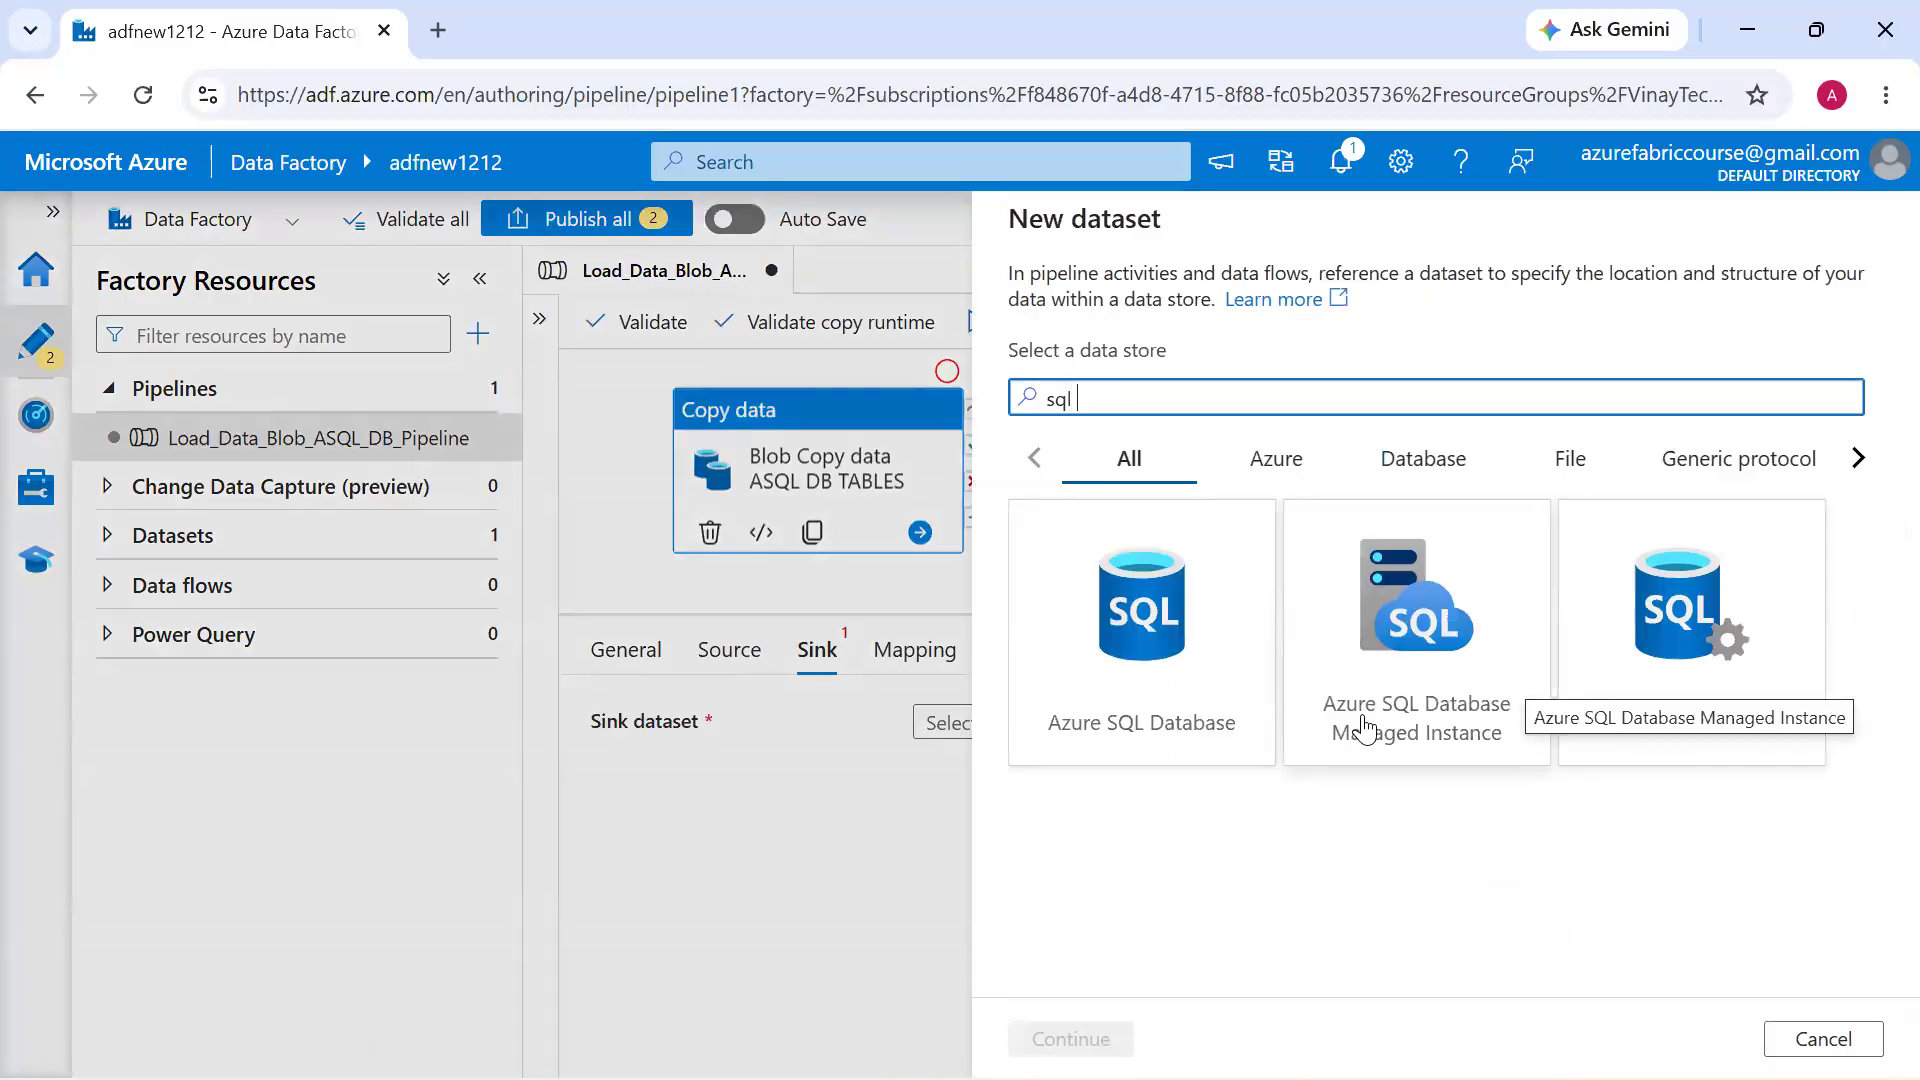
double_click(1182, 766)
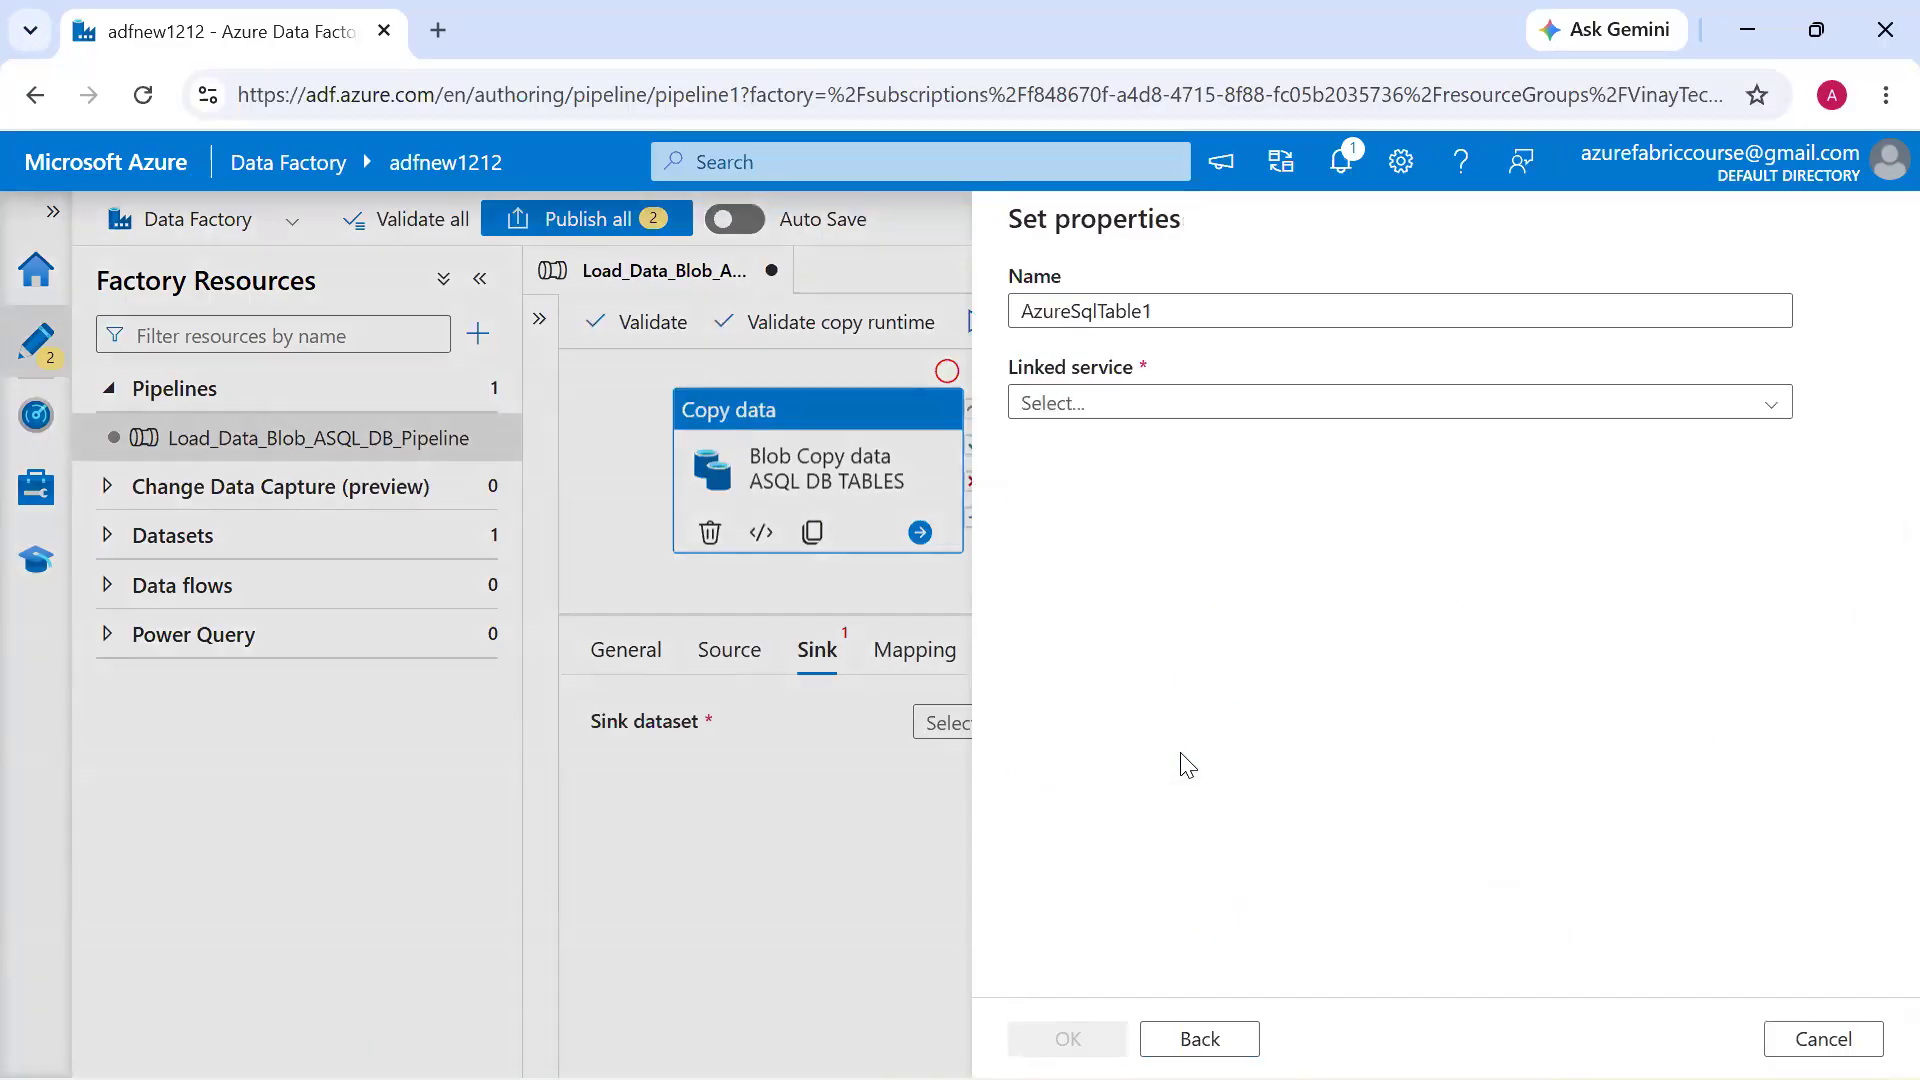
Start a new linked service for the sink dataset with subscription Azure_Fabric, server vinaytechsqlserver and database customerdatabase
left_click(1361, 417)
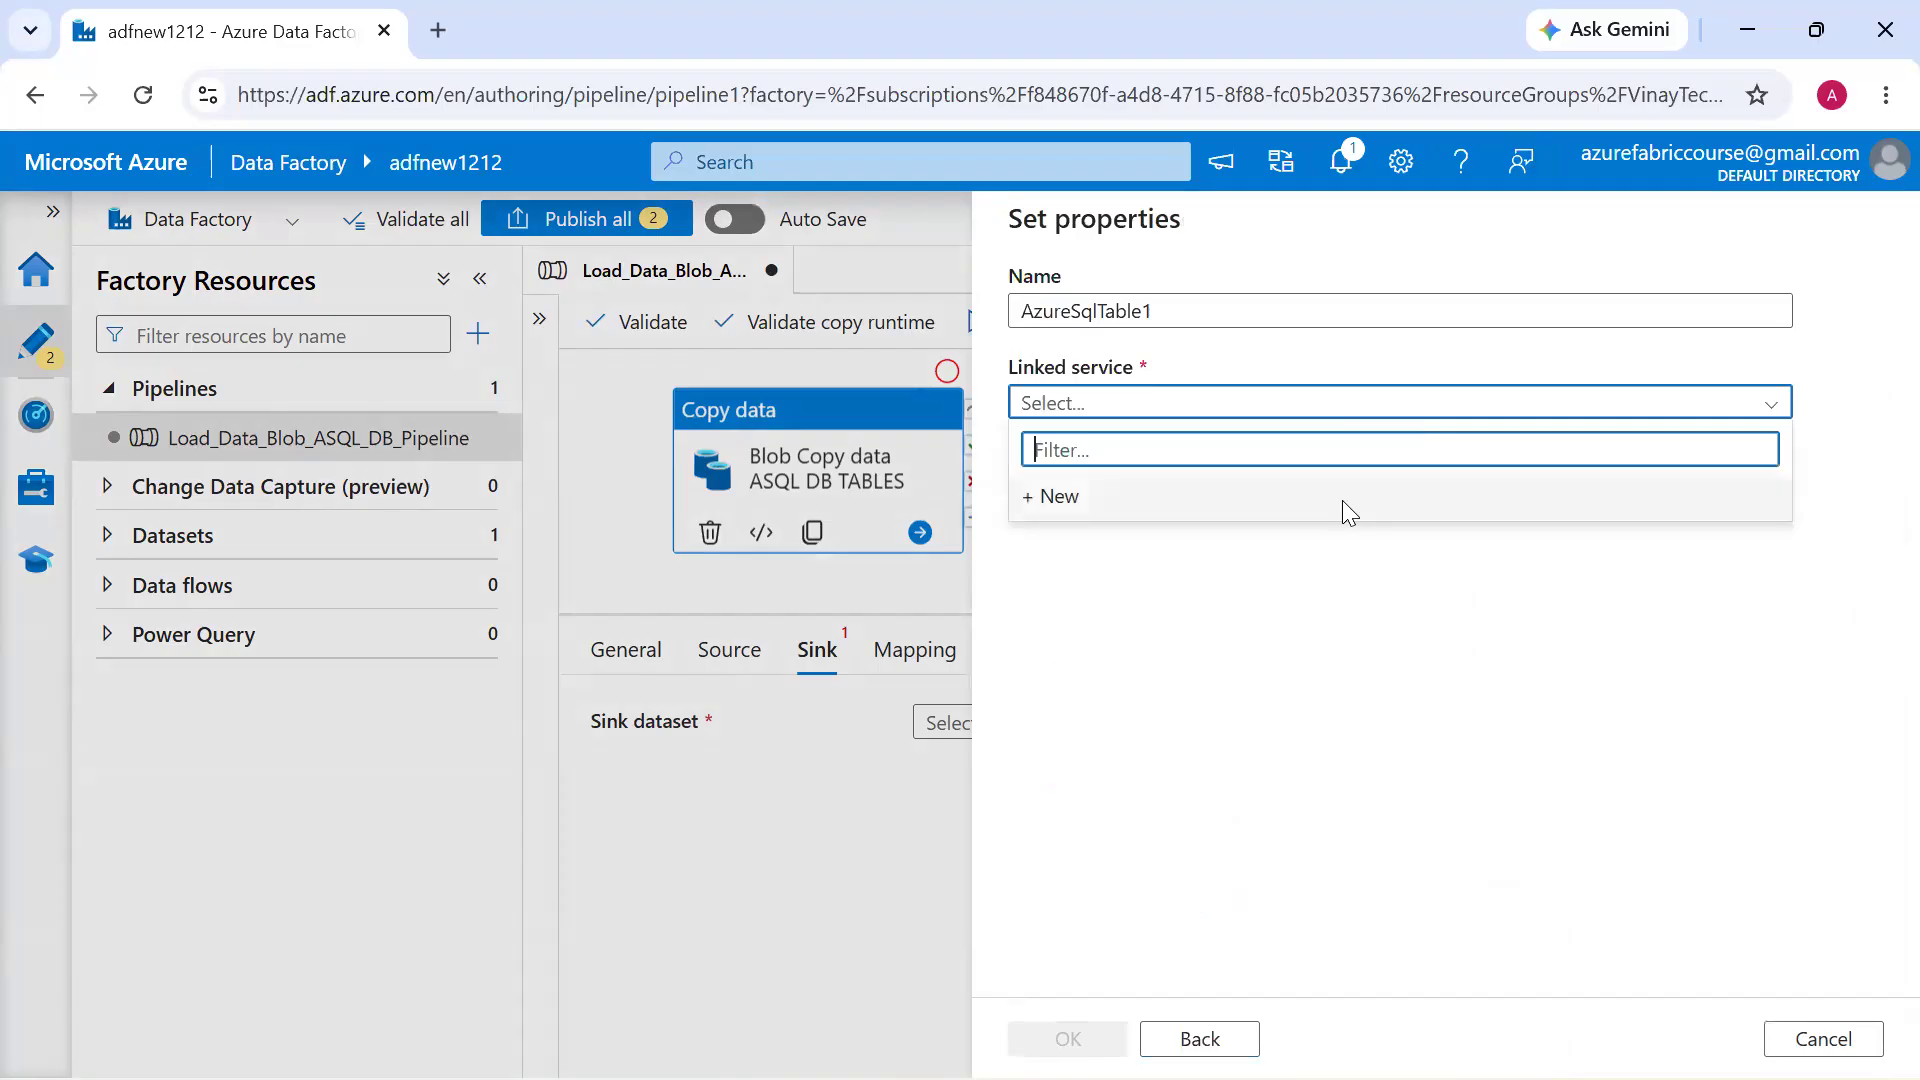
left_click(1342, 500)
scroll(1345, 499, "down", 3)
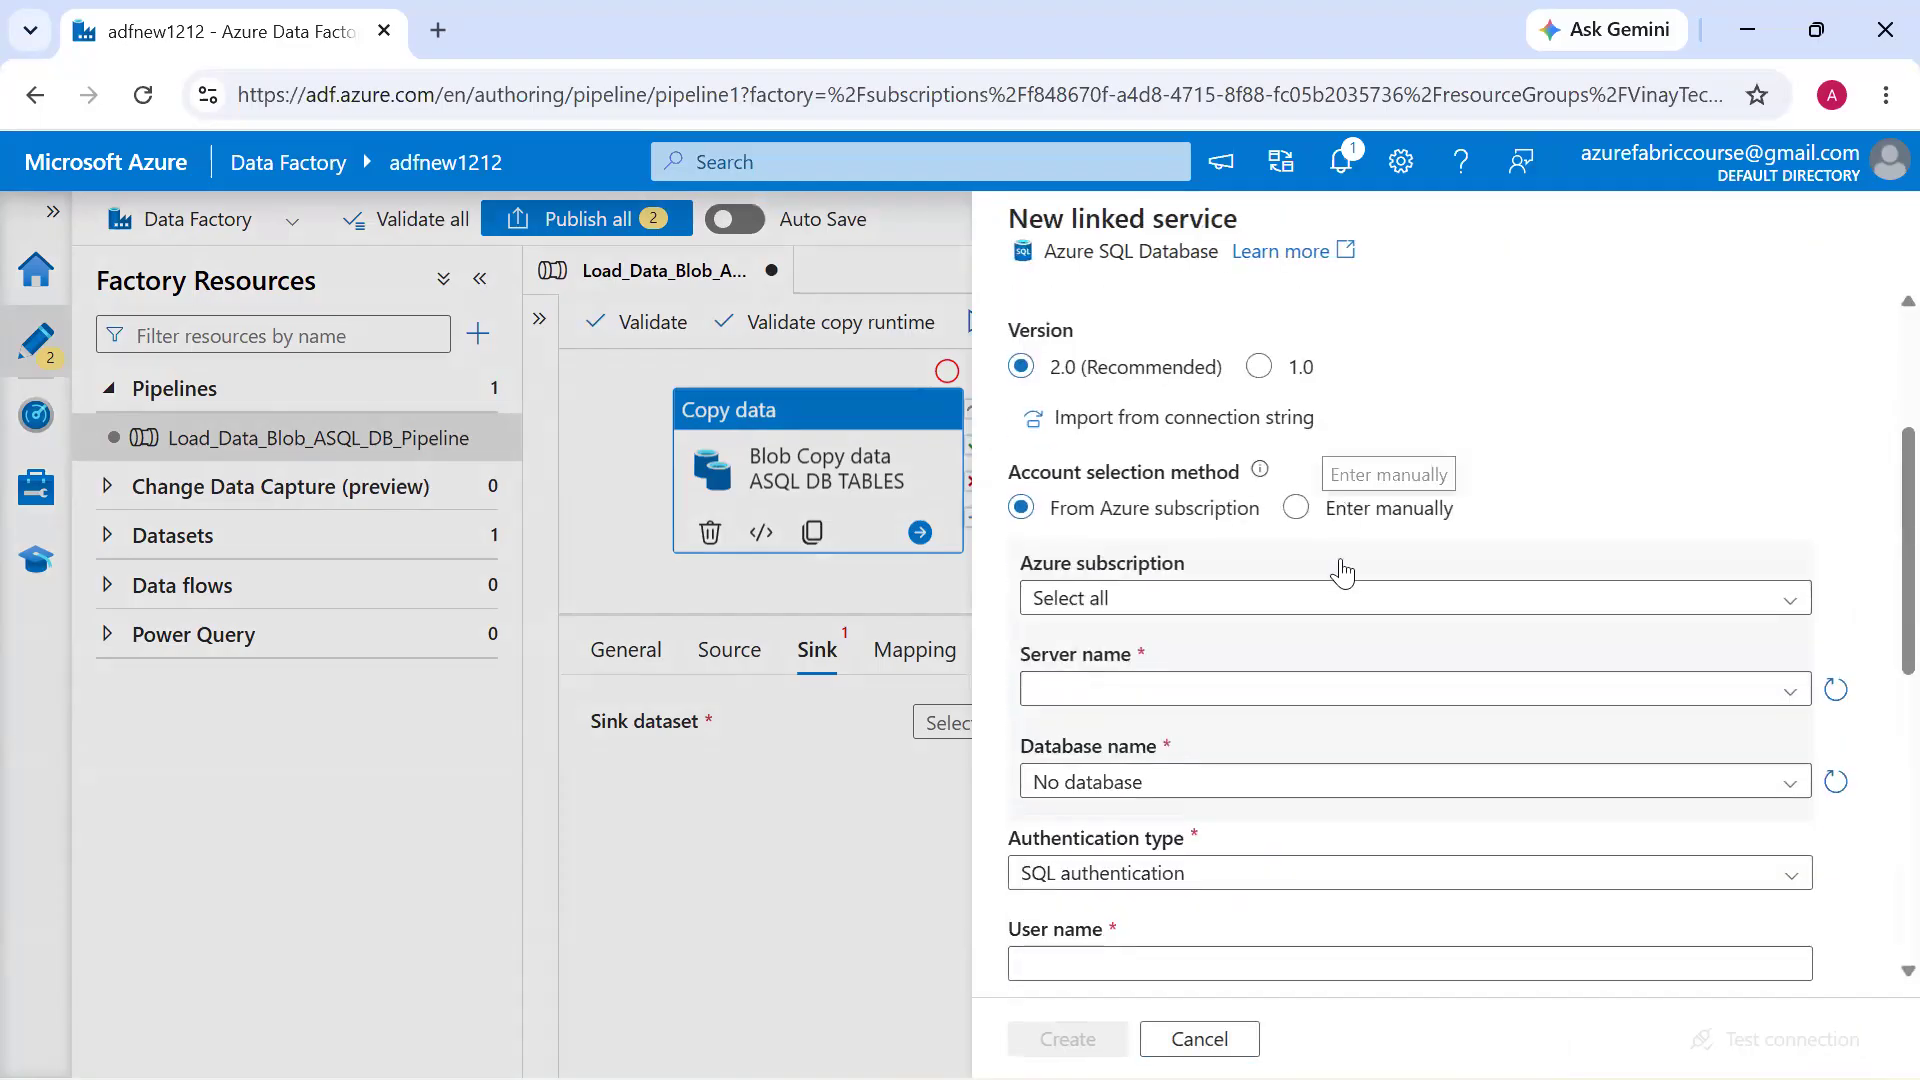
left_click(1329, 598)
left_click(1330, 687)
scroll(1330, 690, "down", 2)
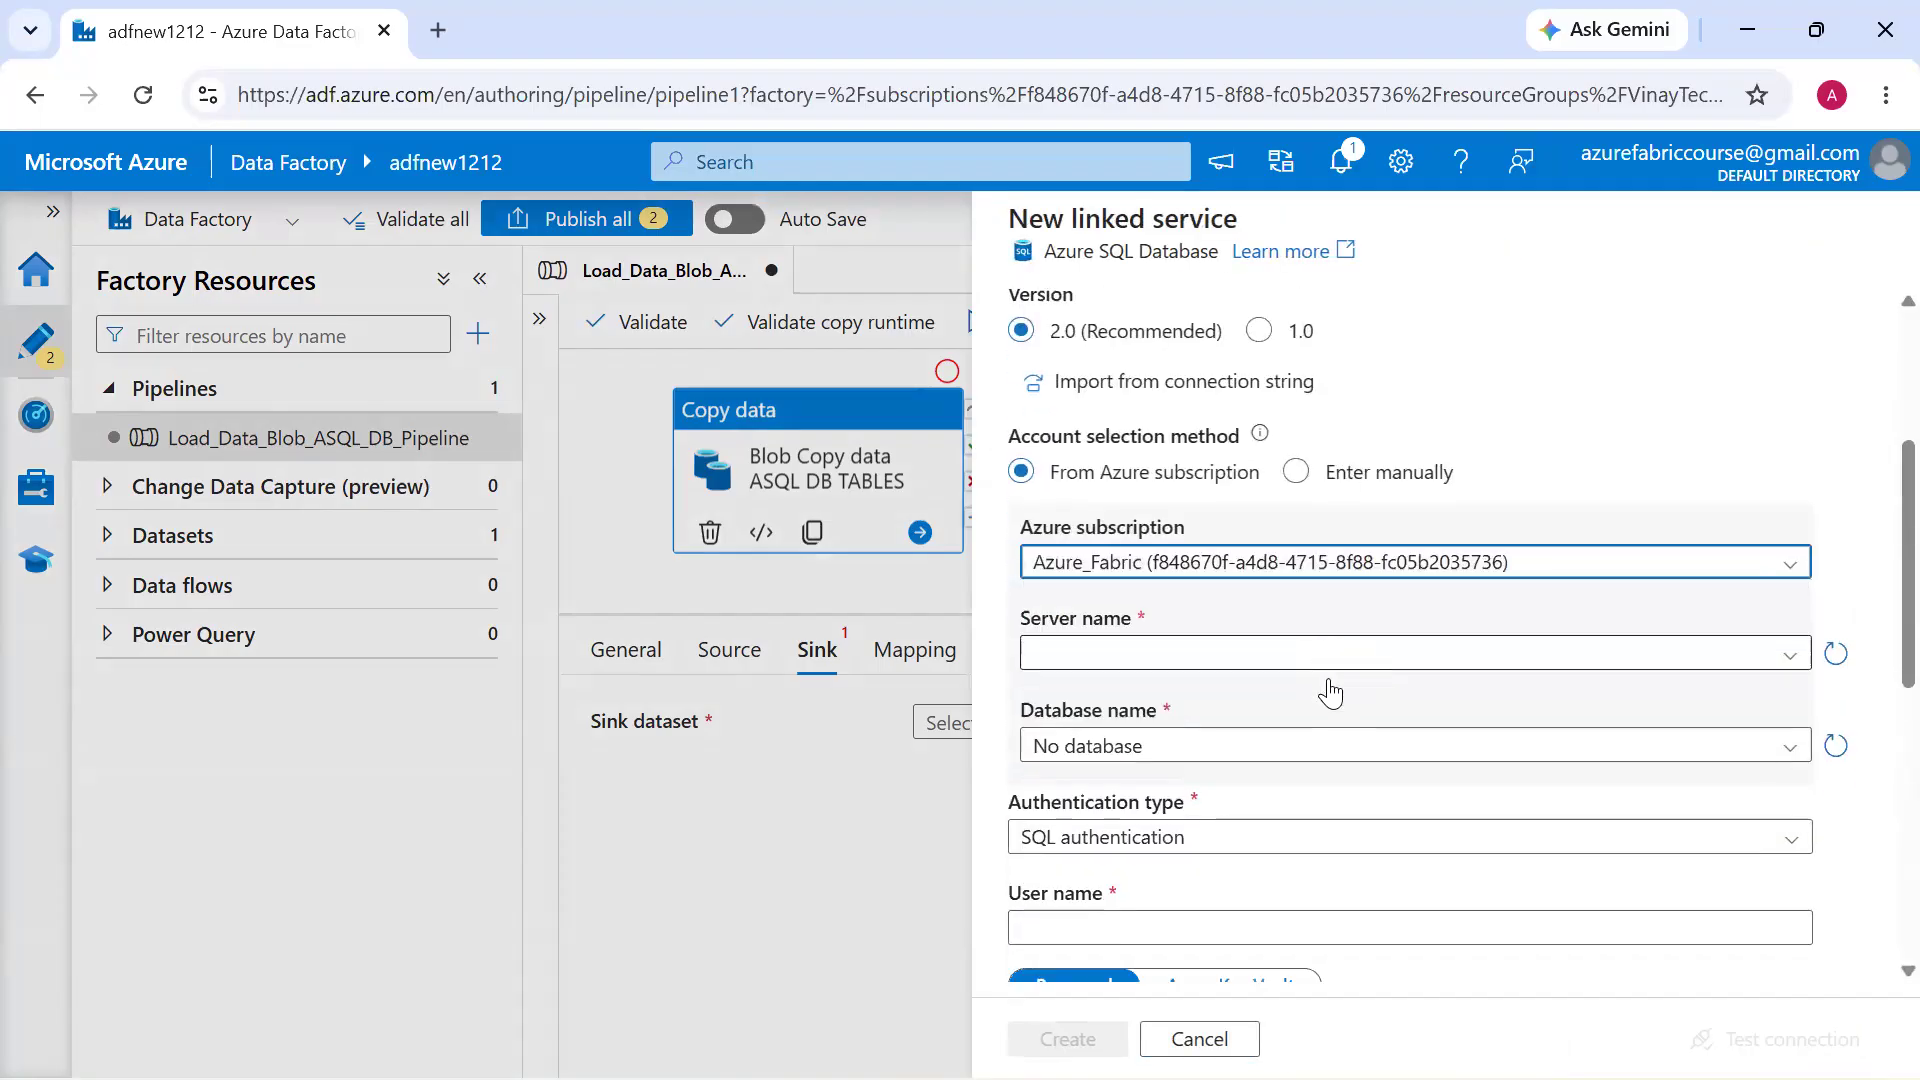
left_click(1223, 556)
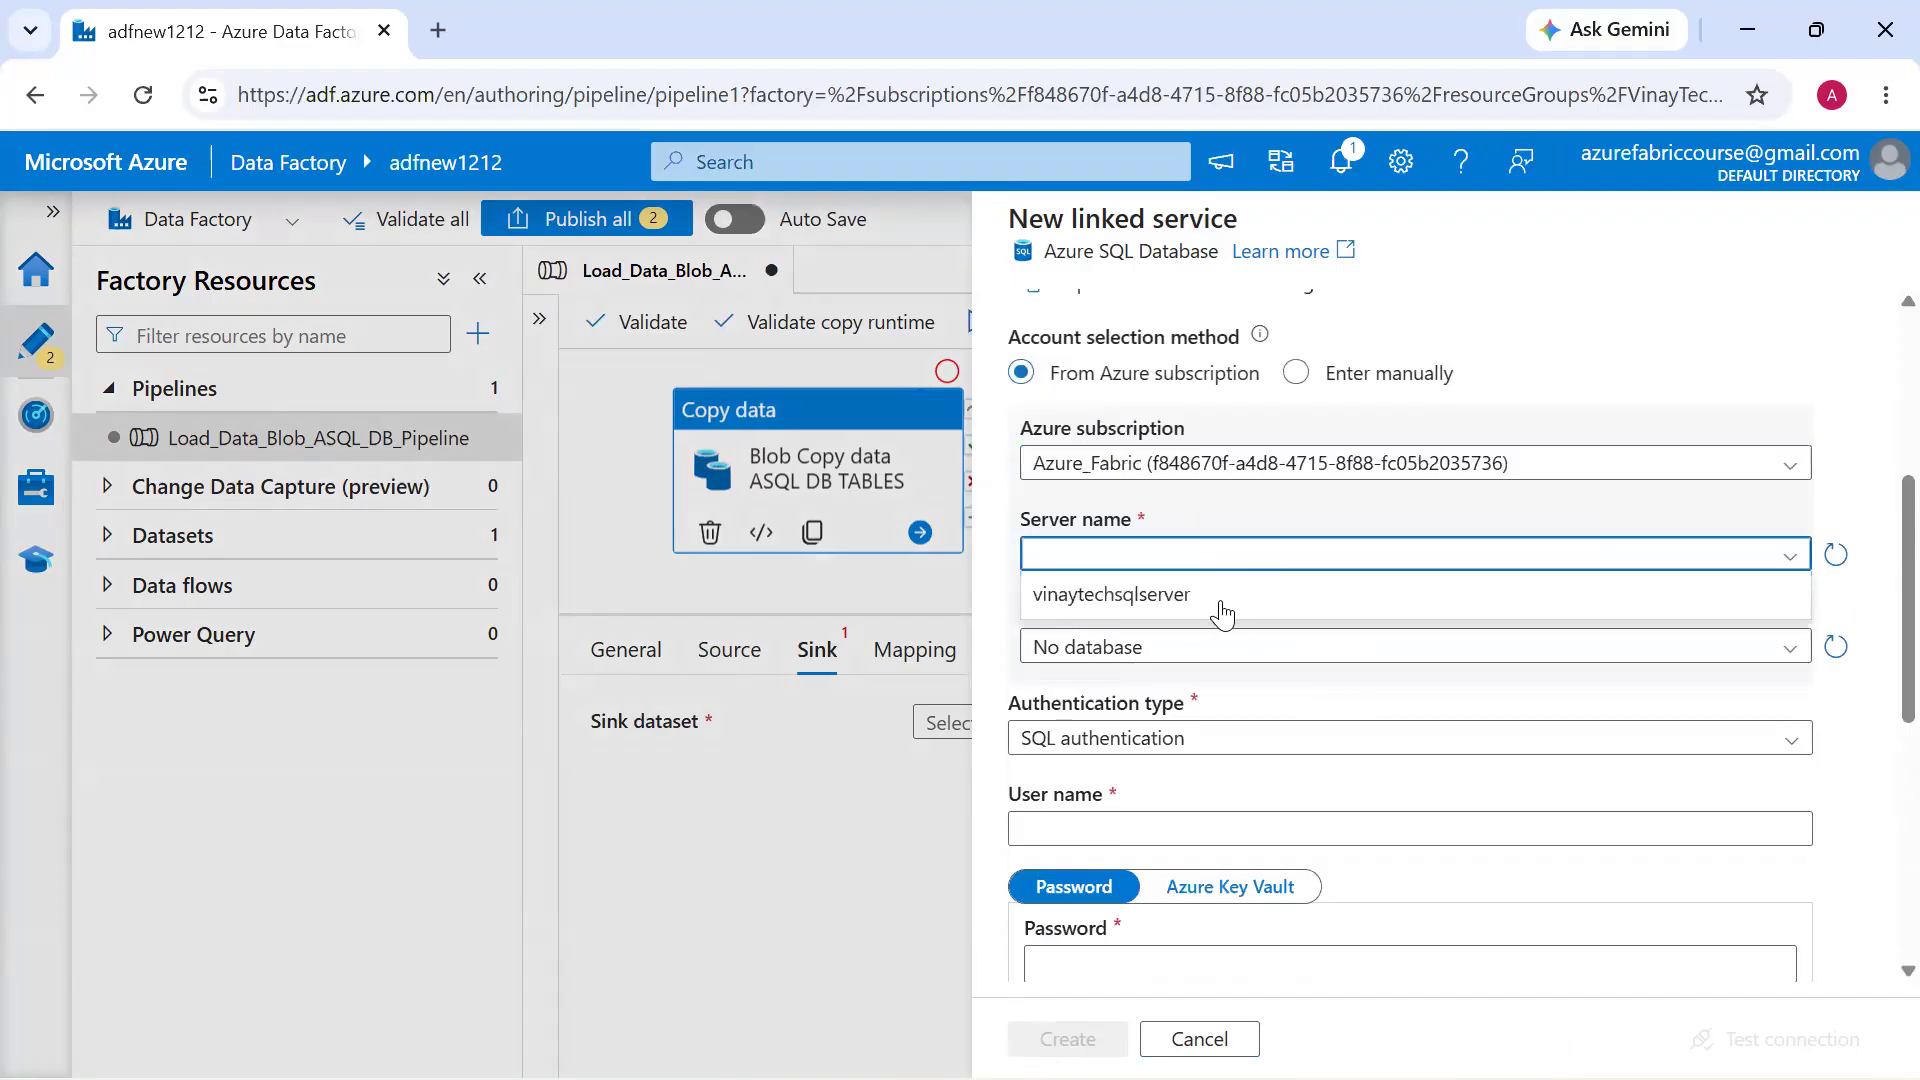
left_click(1220, 598)
left_click(1216, 650)
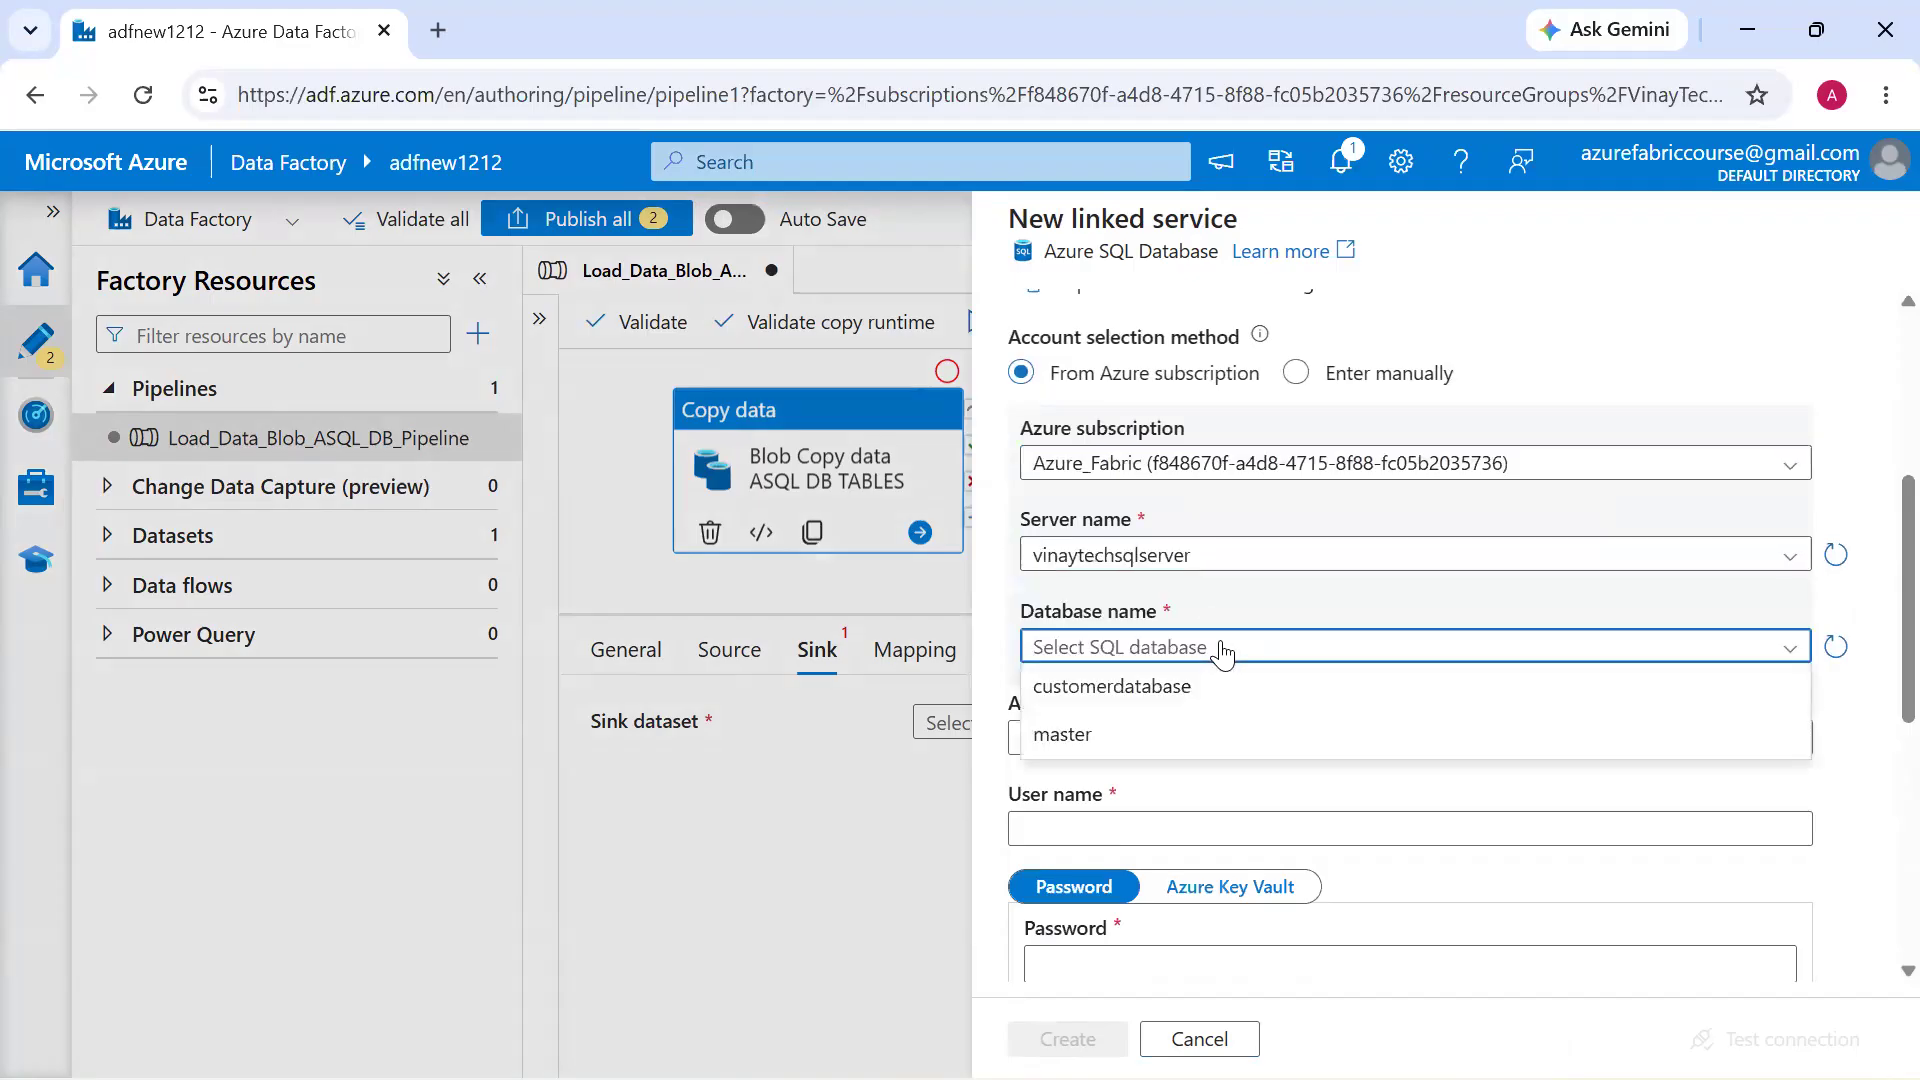
left_click(1220, 697)
Enter the SQL authentication user name vinaytechsqlserver and the account password, test the connection and create the linked service
scroll(1238, 664, "down", 2)
left_click(1237, 656)
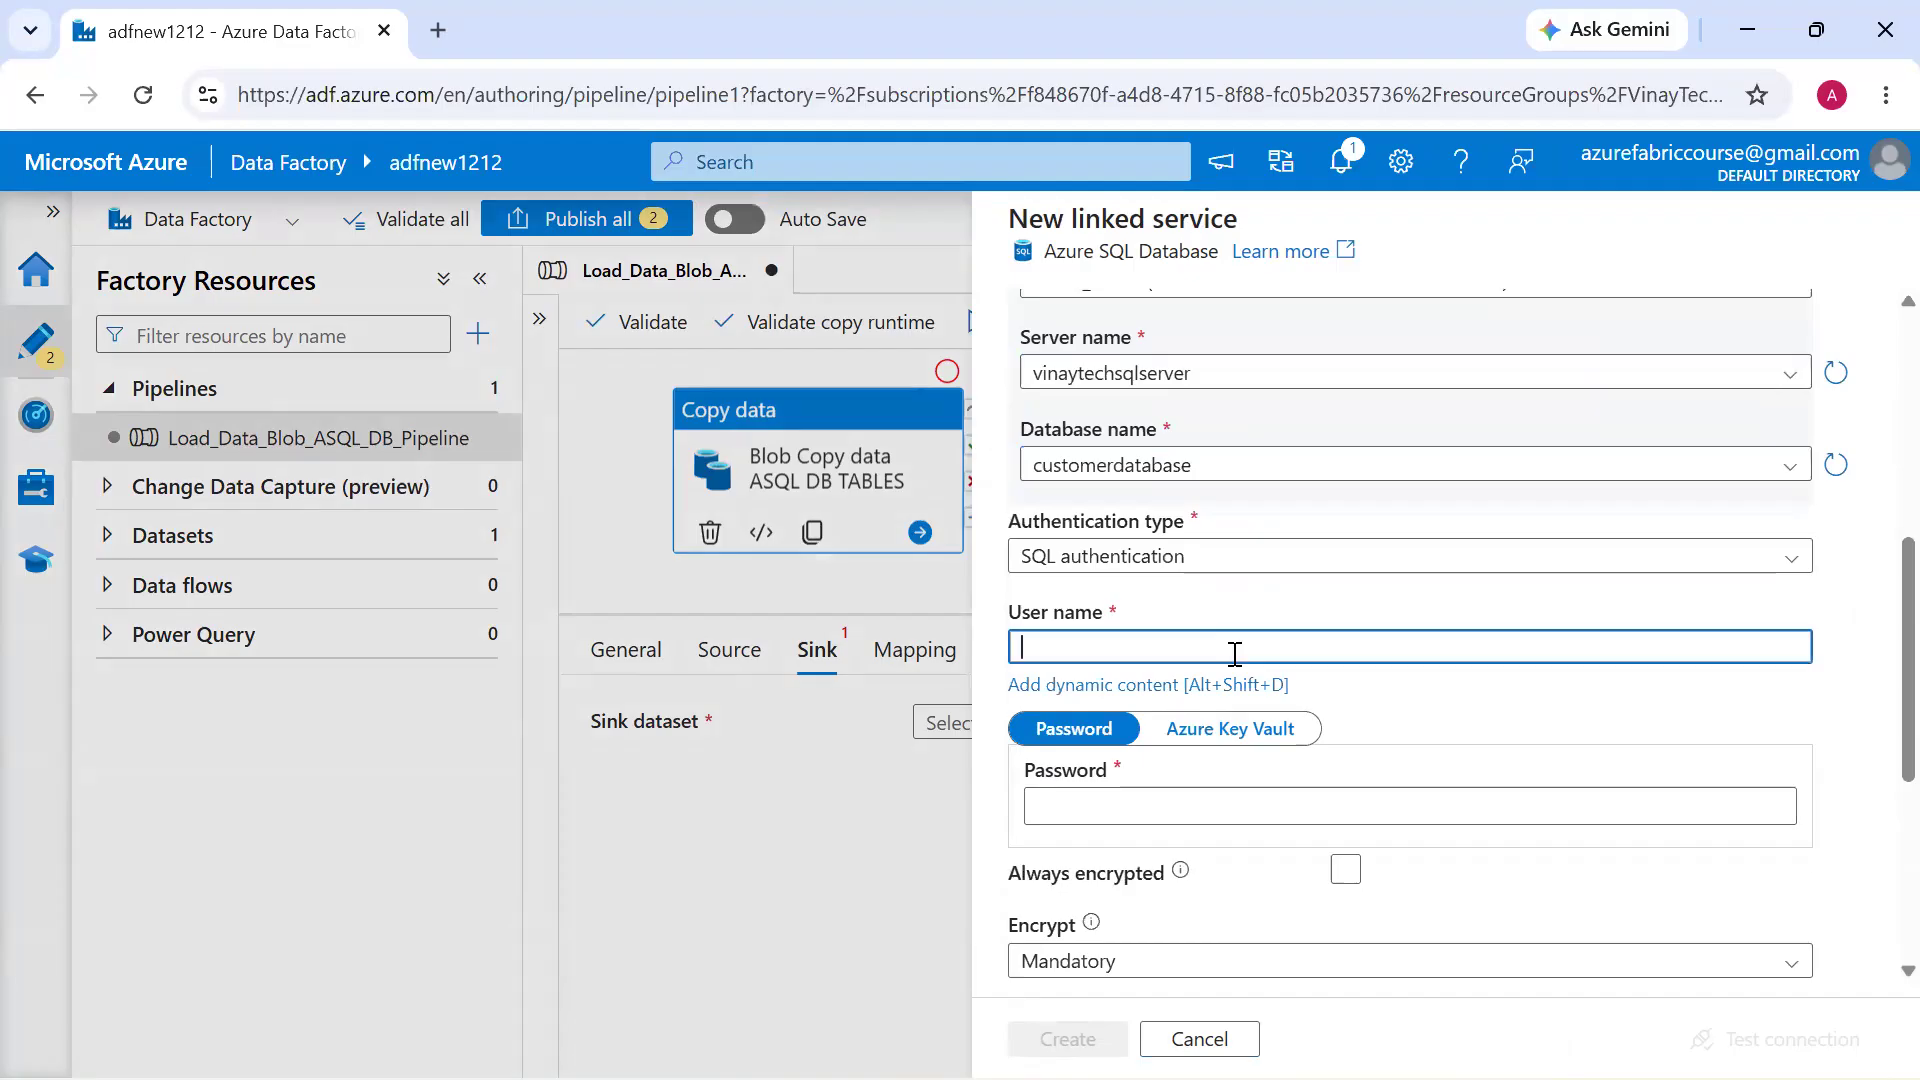
type("Customer_Revenue_Details")
key("ctrl+a")
type("vinaytechsqlserver")
key("Tab")
type("•")
key("BackSpace")
type("•••••••••")
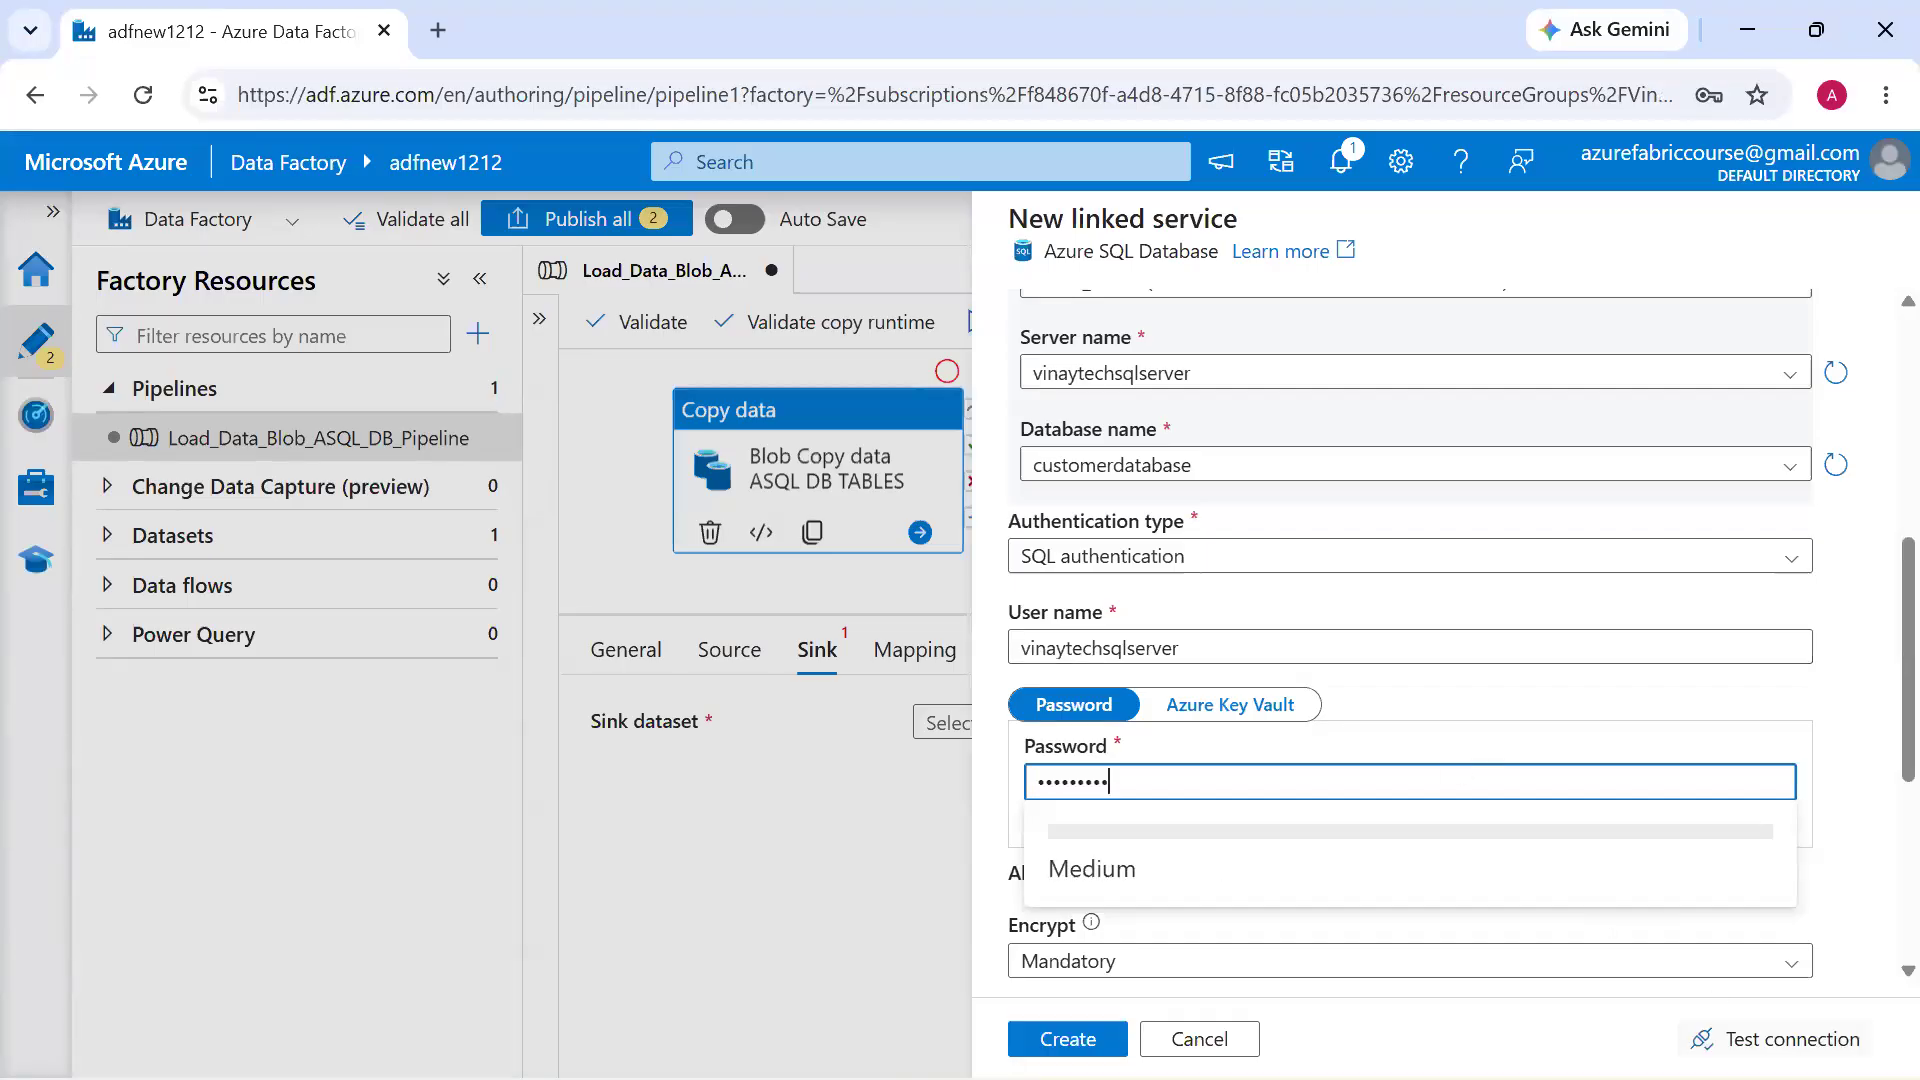
left_click(1774, 1039)
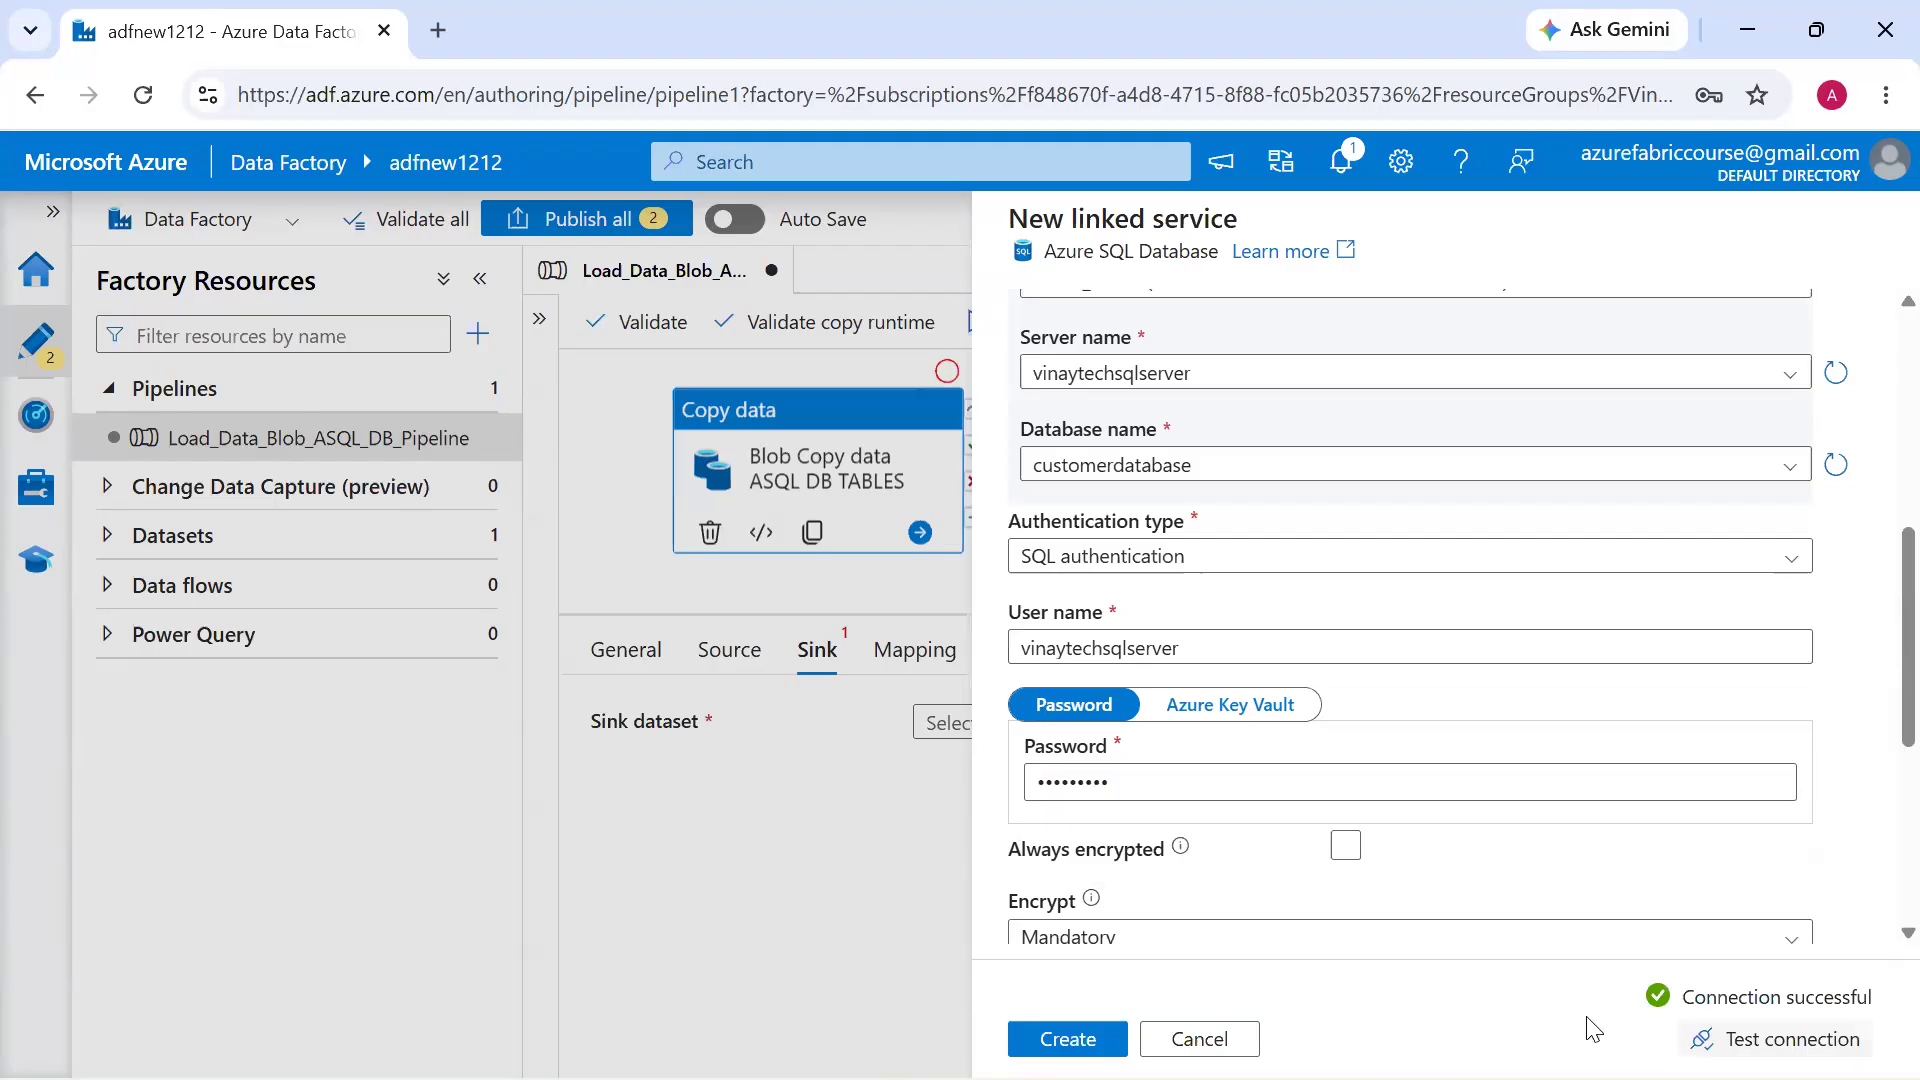
left_click(1068, 1038)
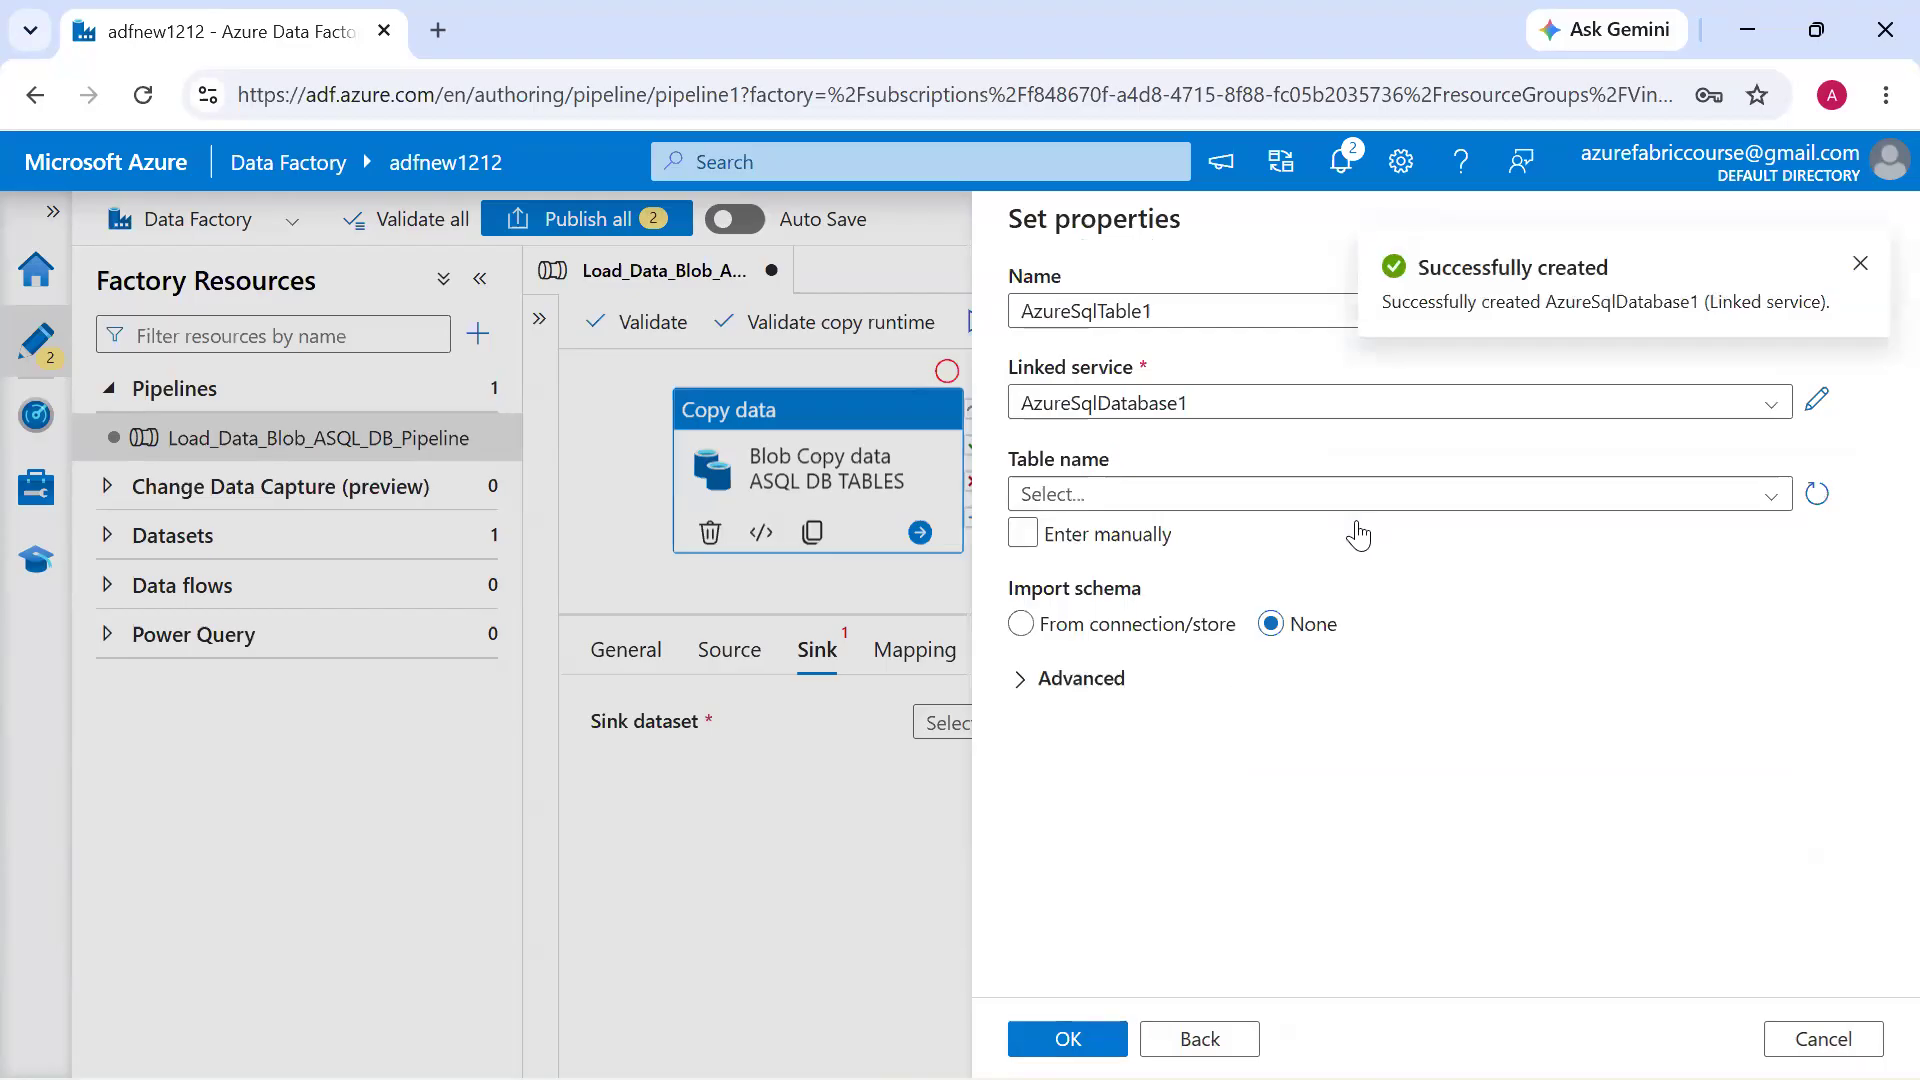
Choose dbo.Customer_Revenue_Details as the sink dataset's table, confirm the dataset and keep Insert as the write behavior
left_click(1392, 492)
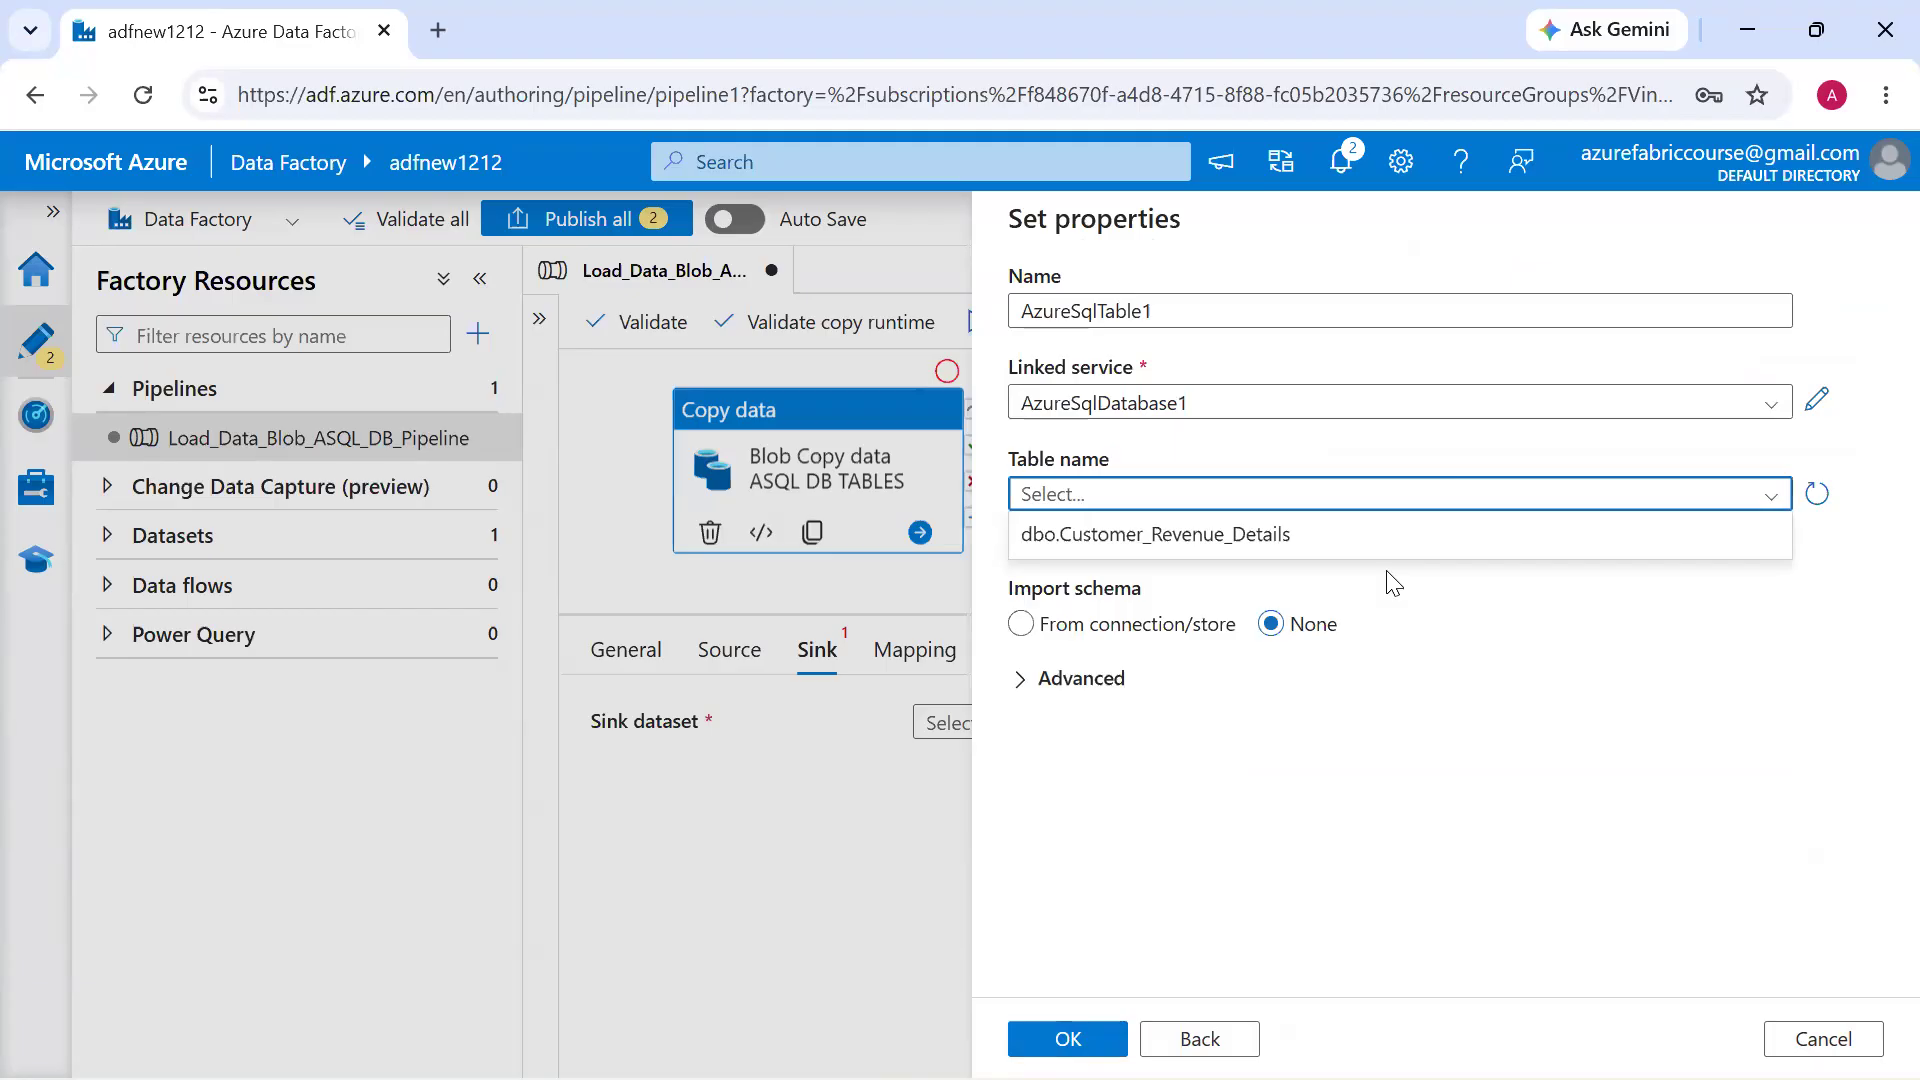
left_click(1267, 535)
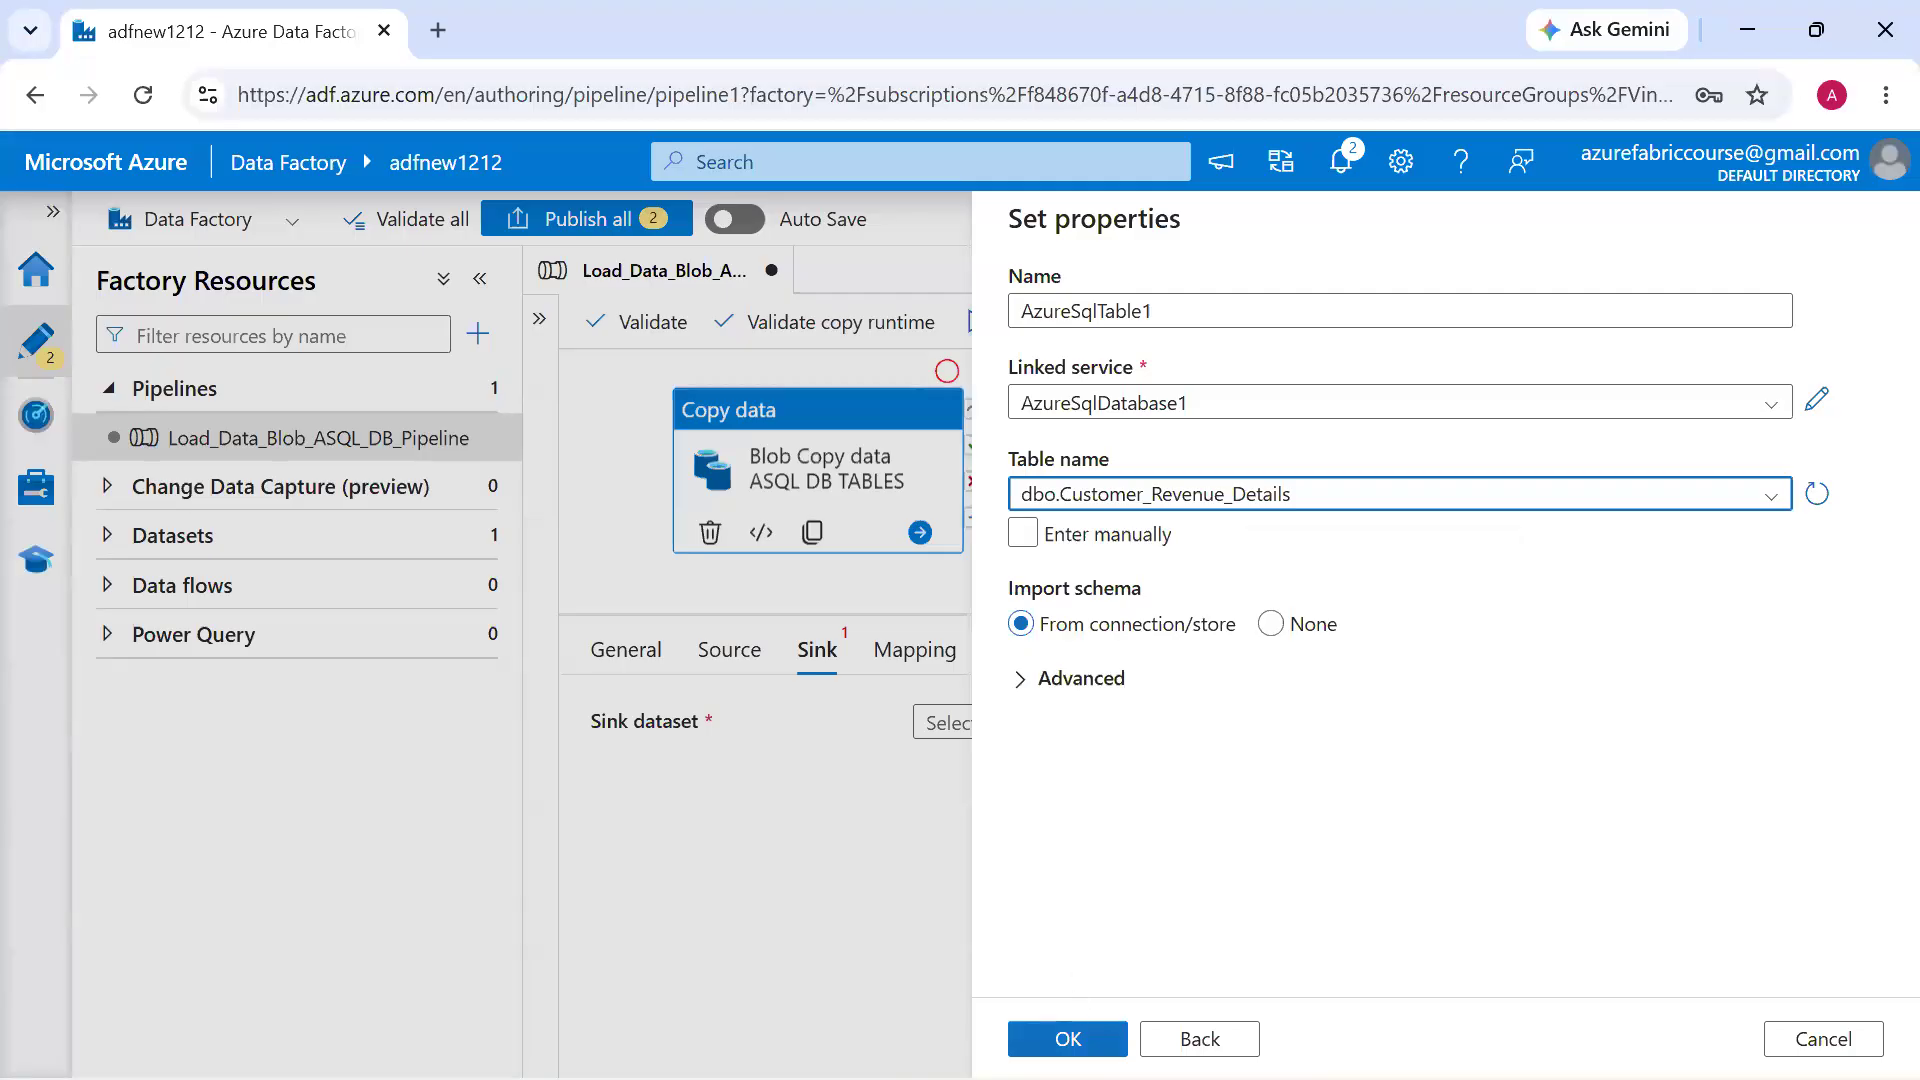
left_click(1067, 1038)
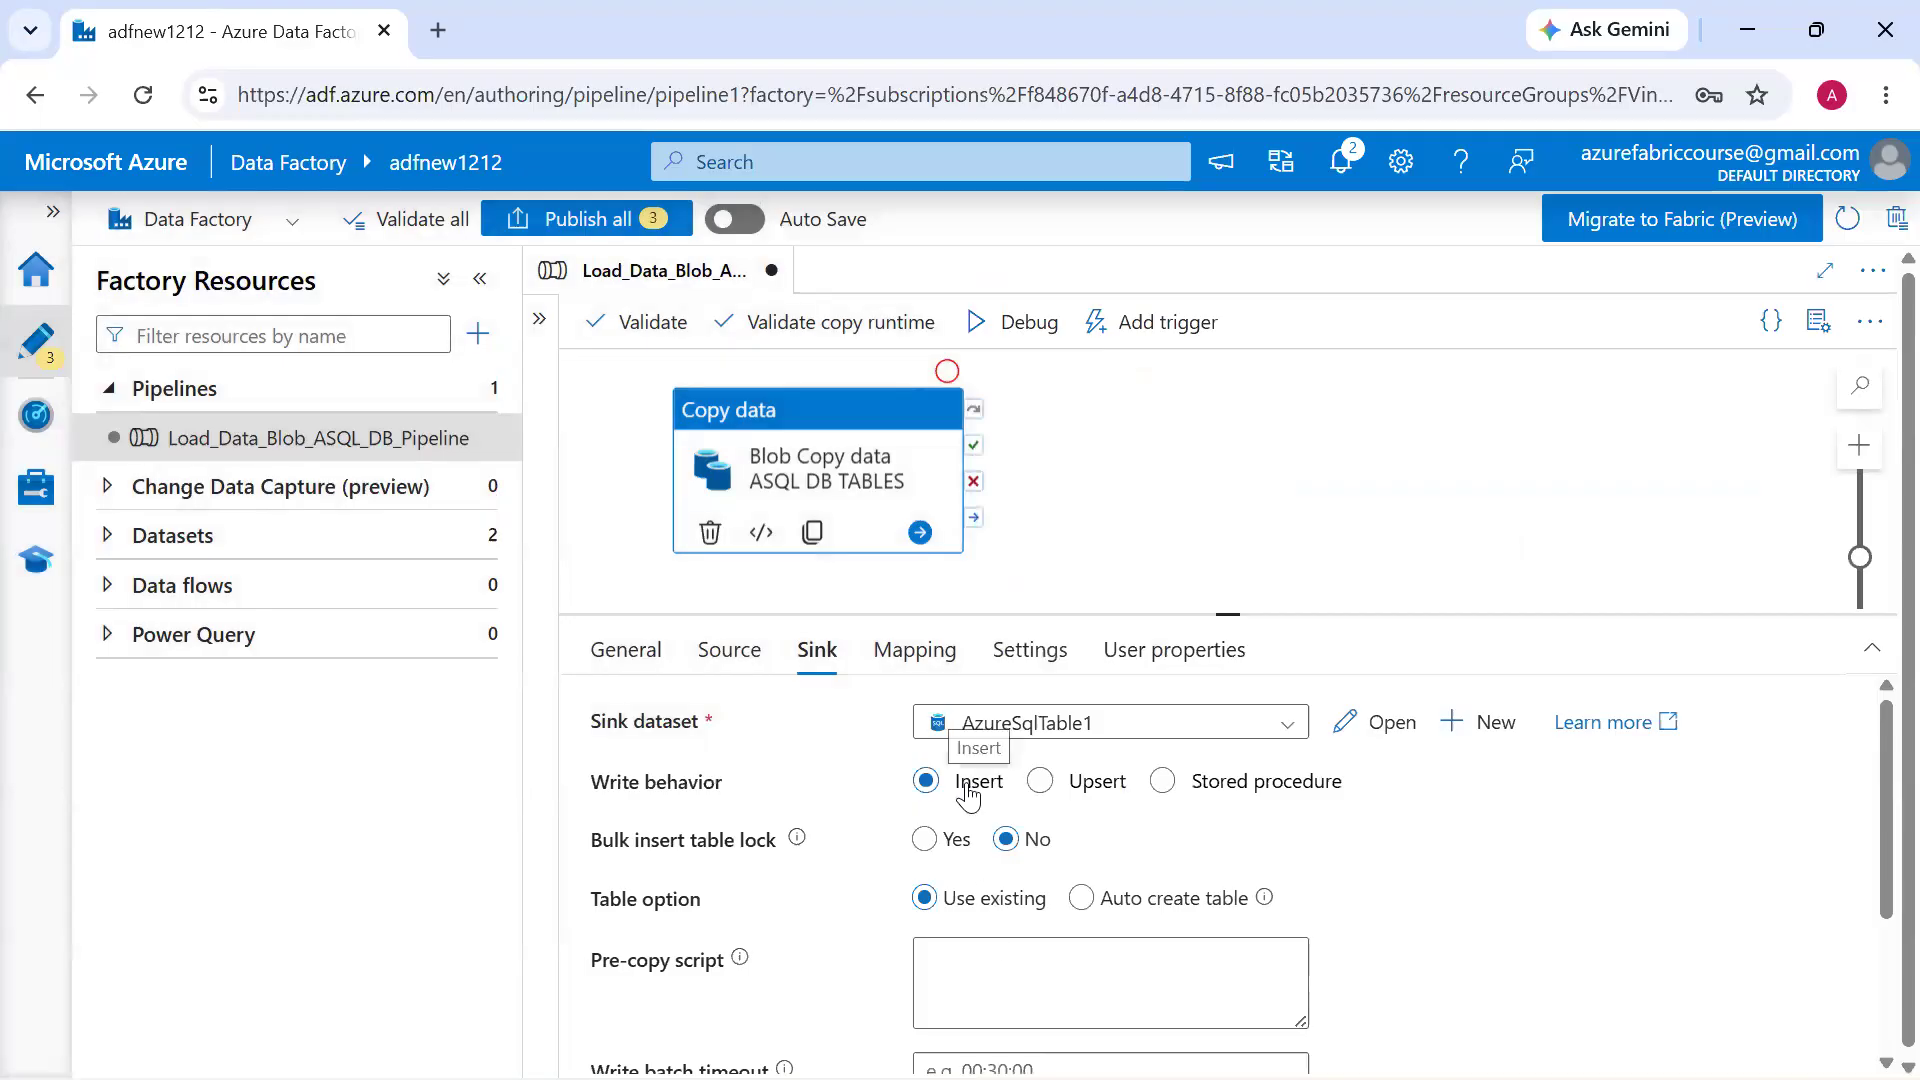
left_click(968, 787)
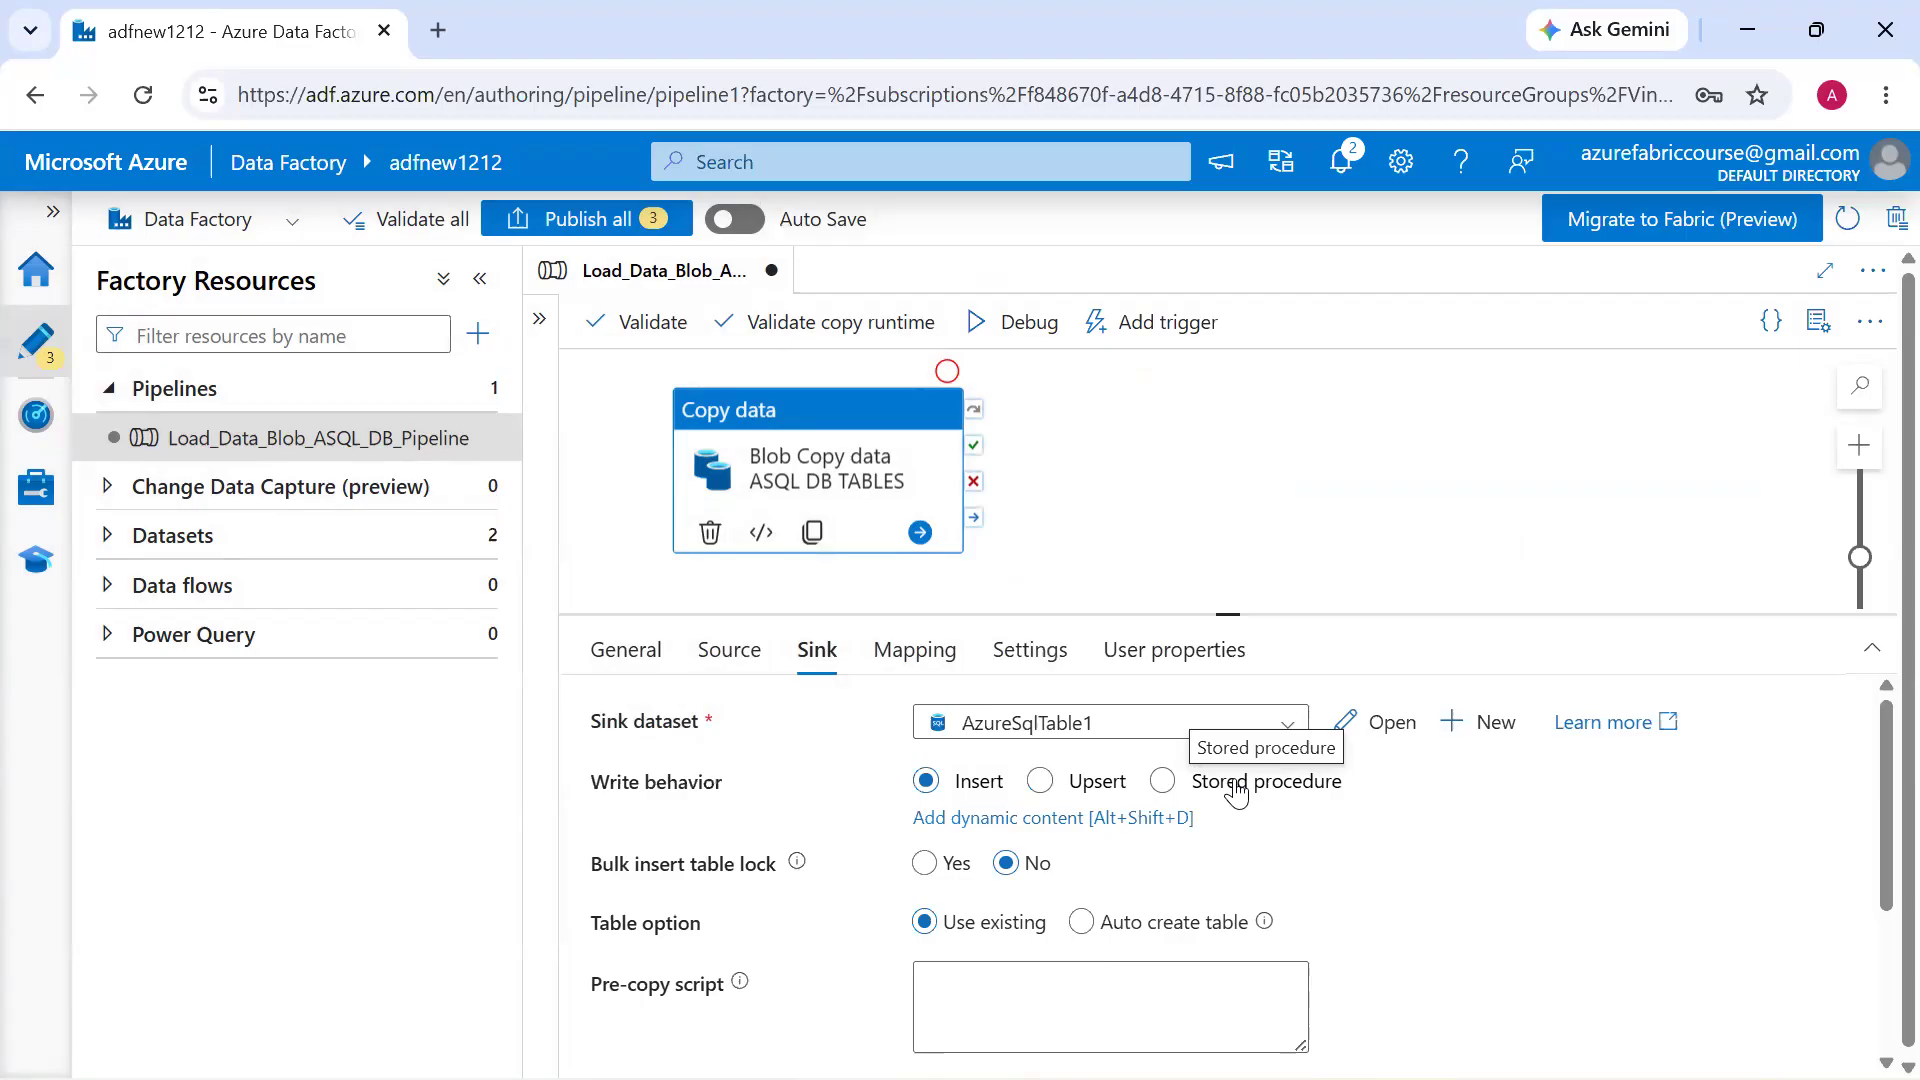
Import the source and destination schemas into the copy activity's column mapping
left_click(913, 655)
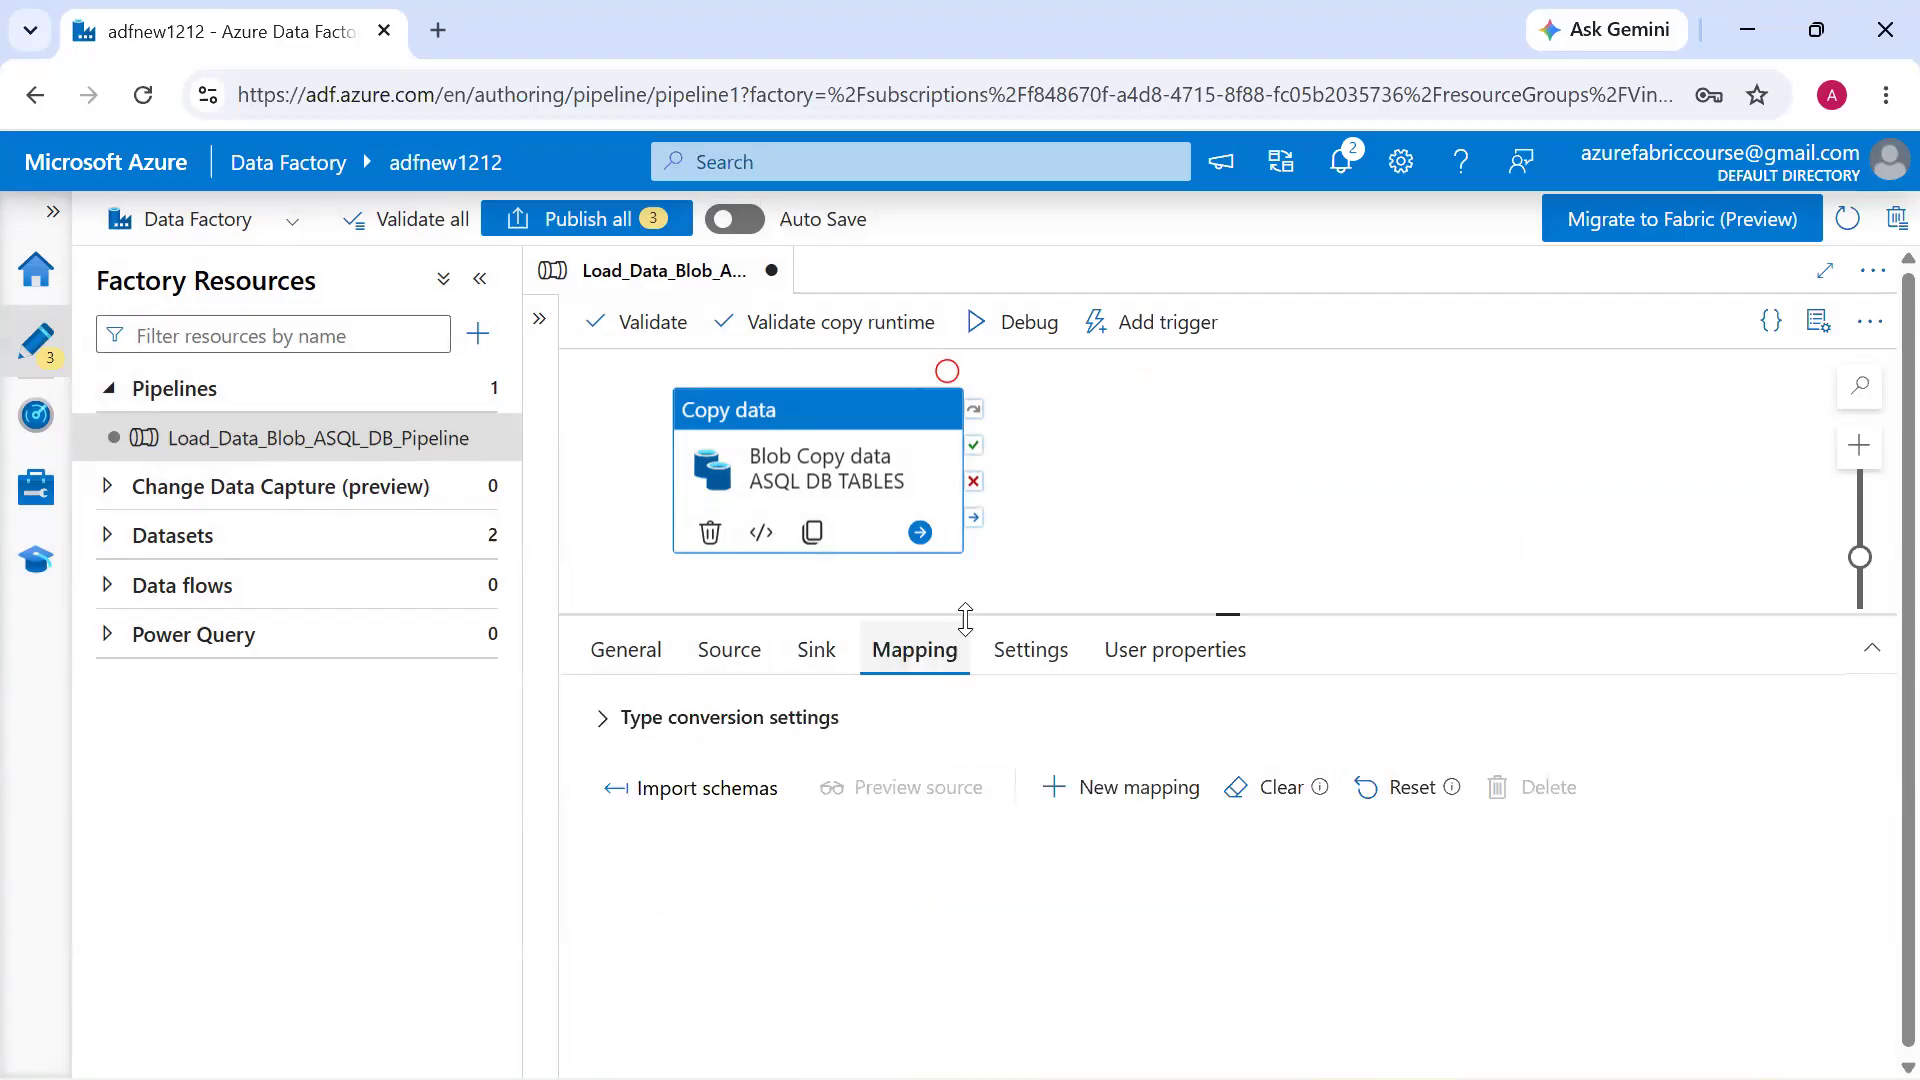
left_click_drag(965, 619, 965, 487)
left_click(720, 655)
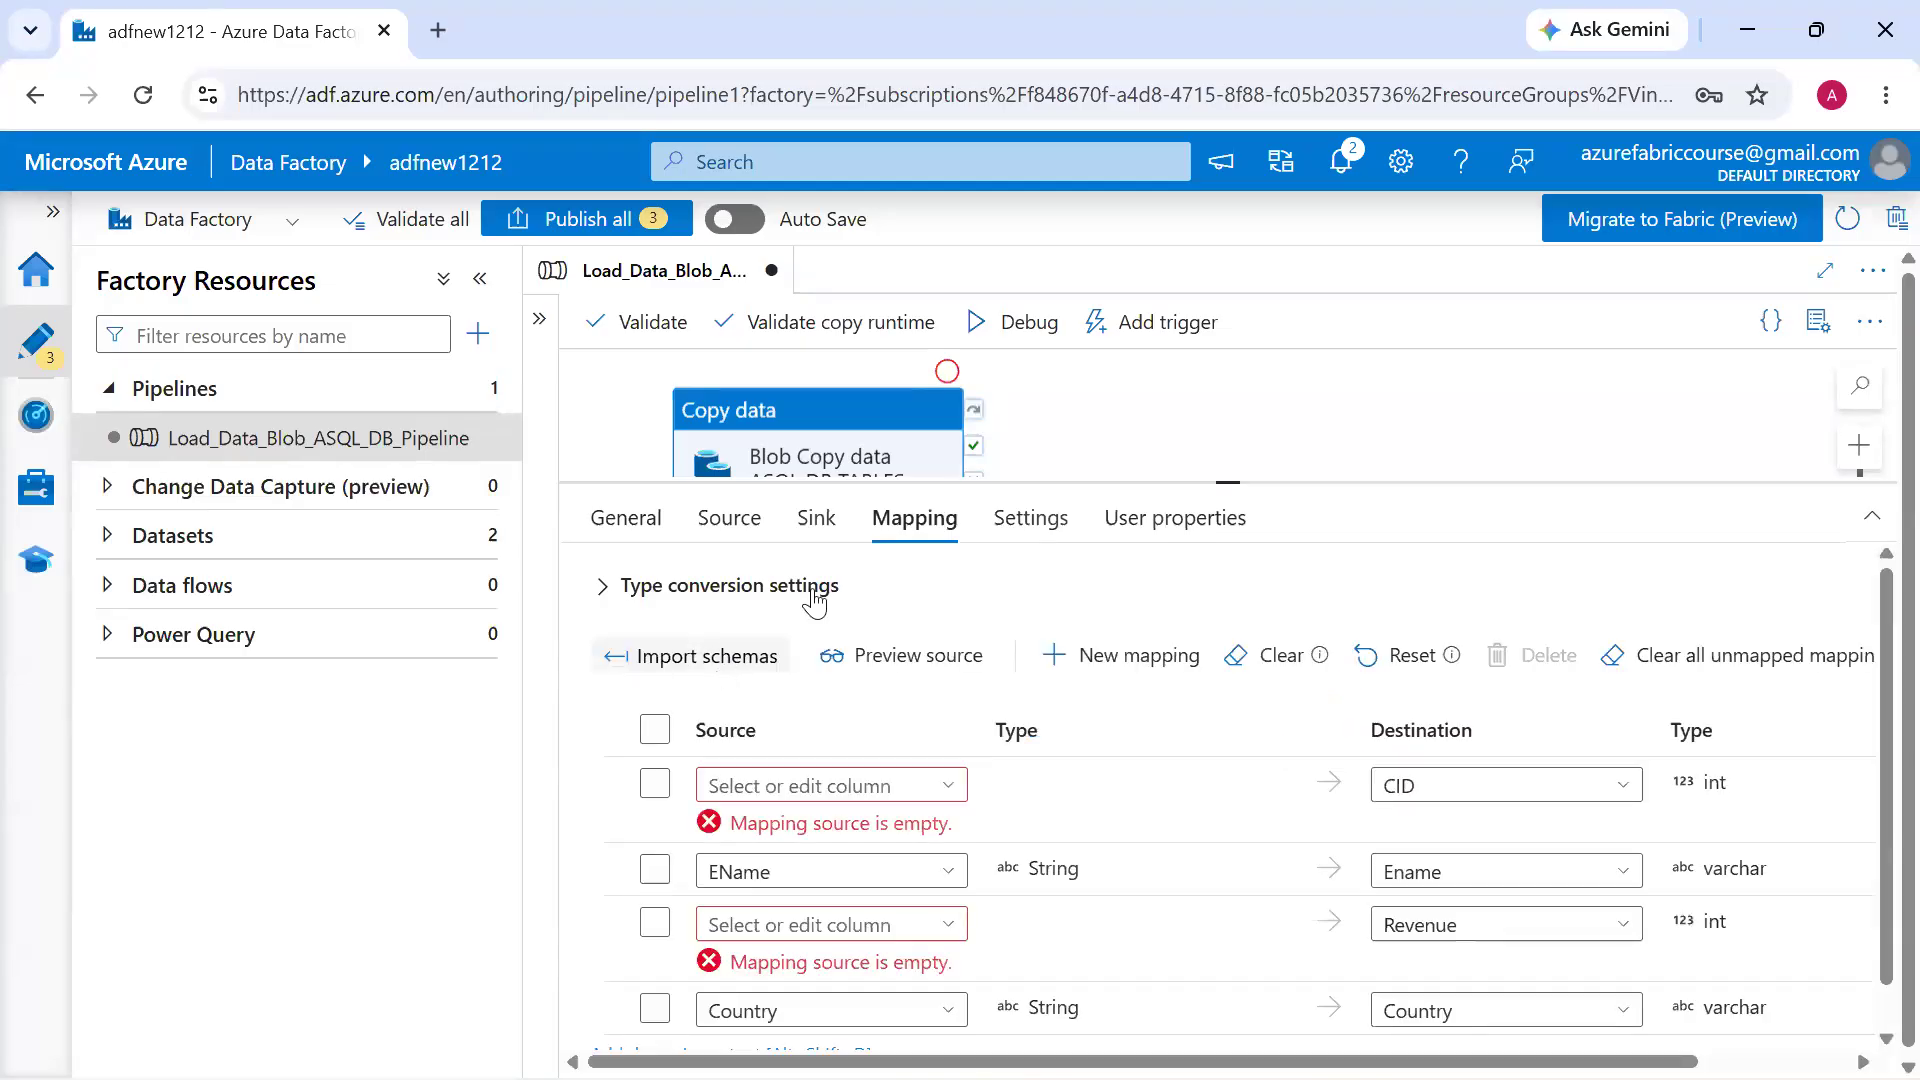
left_click_drag(968, 483, 1020, 352)
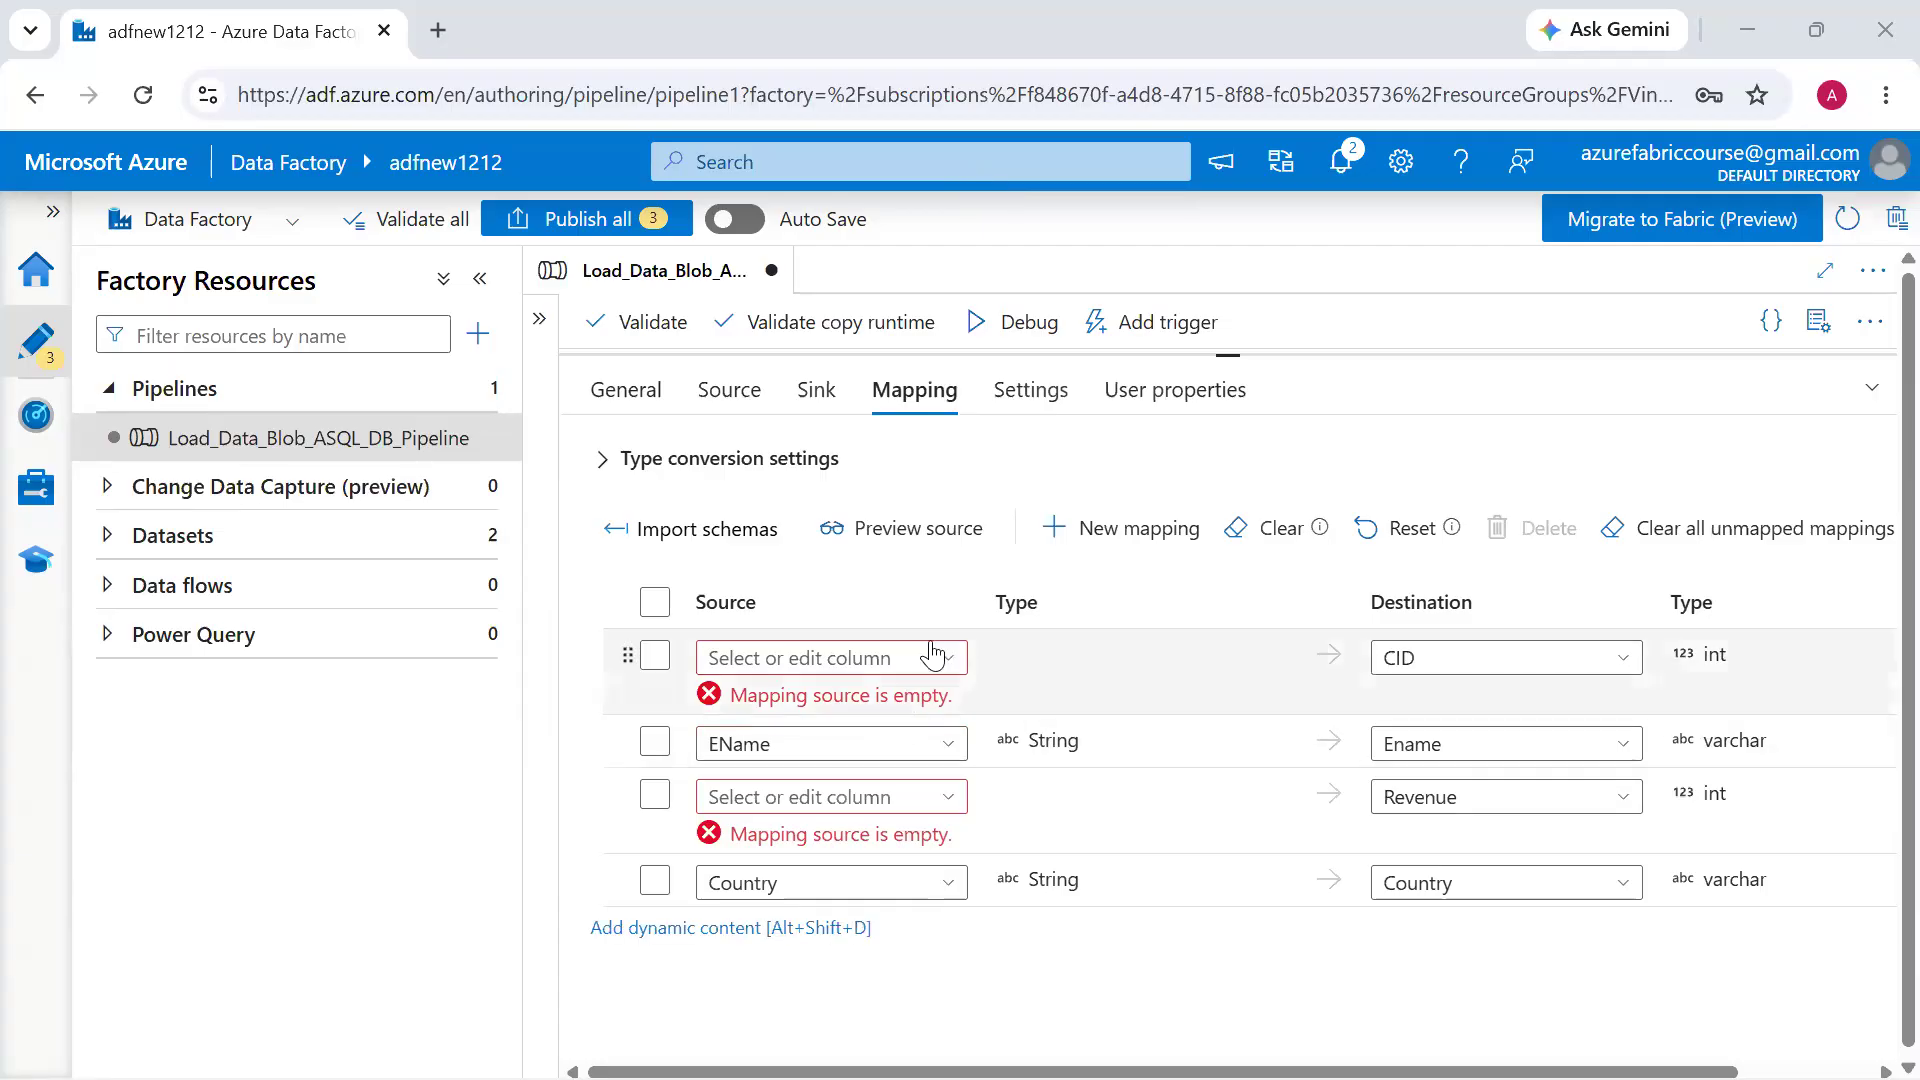
Map source column EID to CID and Esalary to Revenue in the copy activity's column mapping
left_click(955, 669)
left_click(908, 747)
left_click(949, 720)
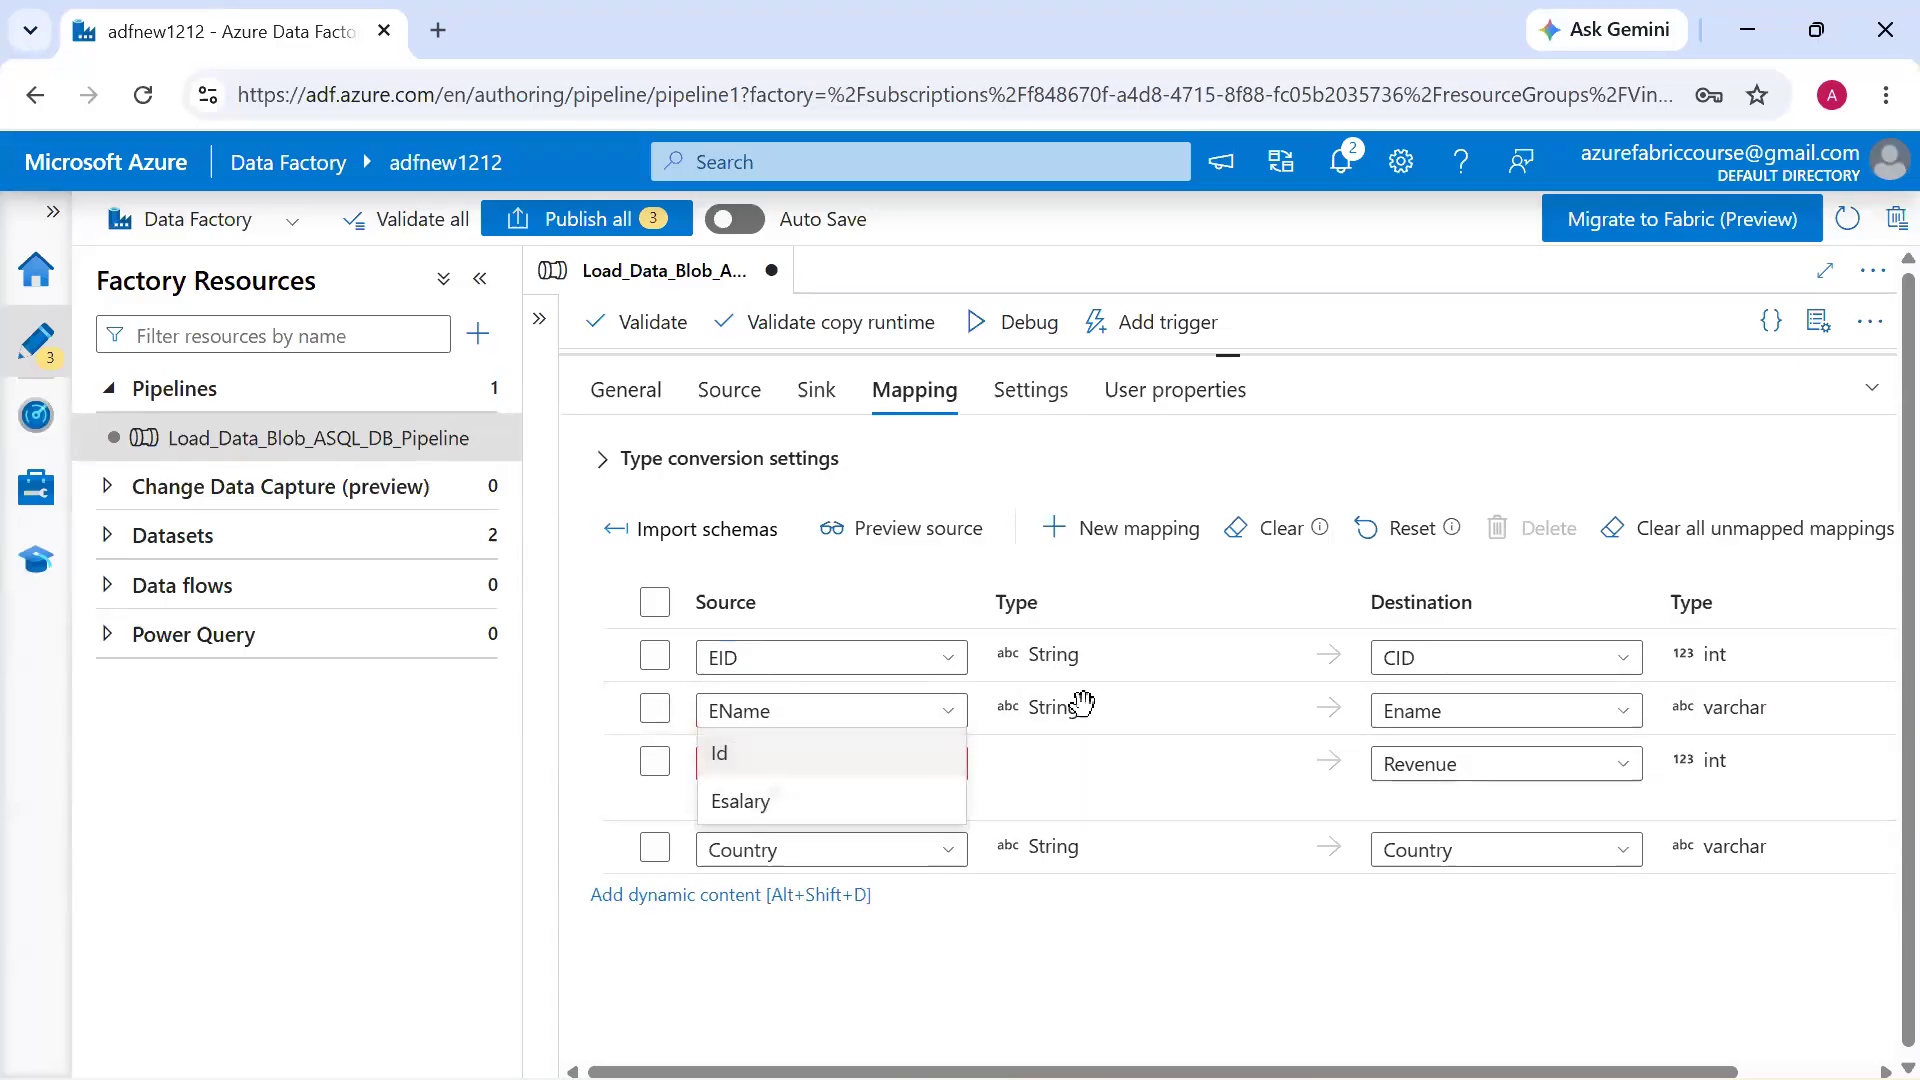
left_click(921, 767)
left_click(932, 772)
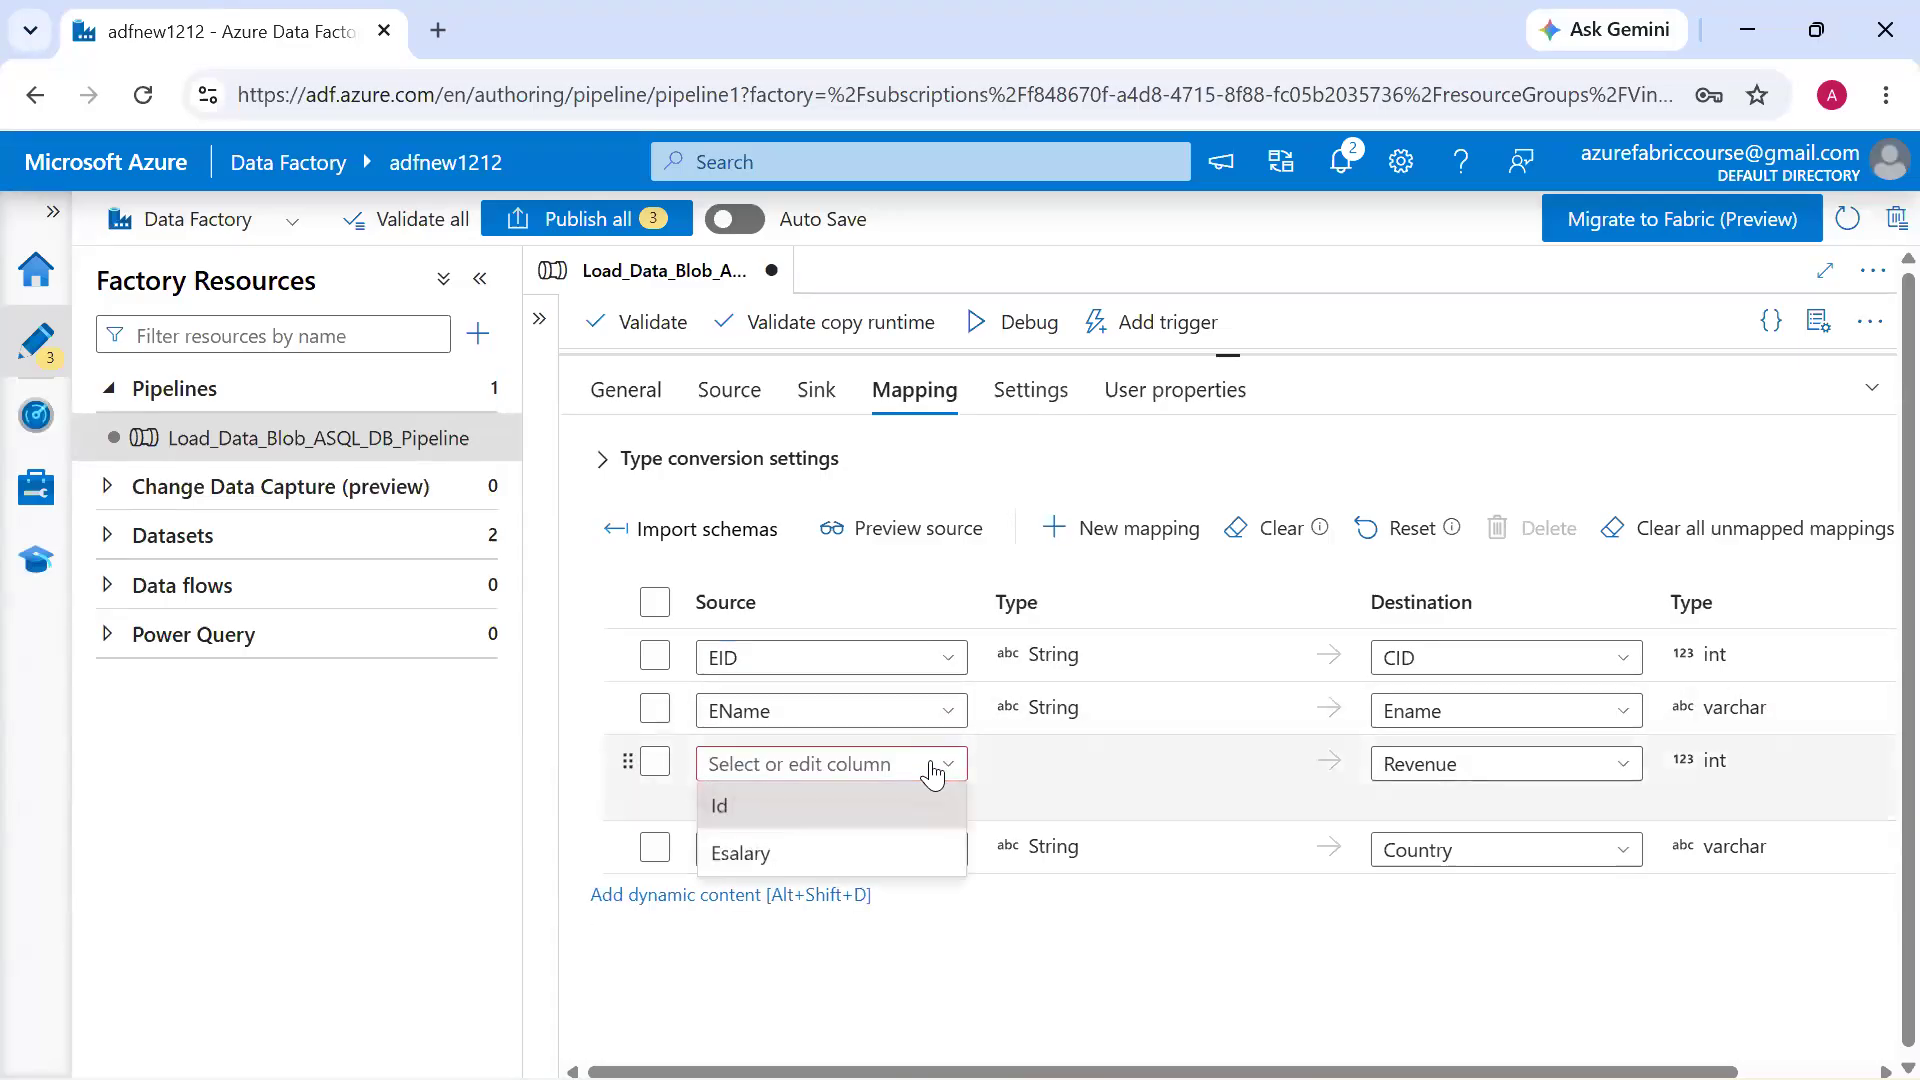
left_click(893, 858)
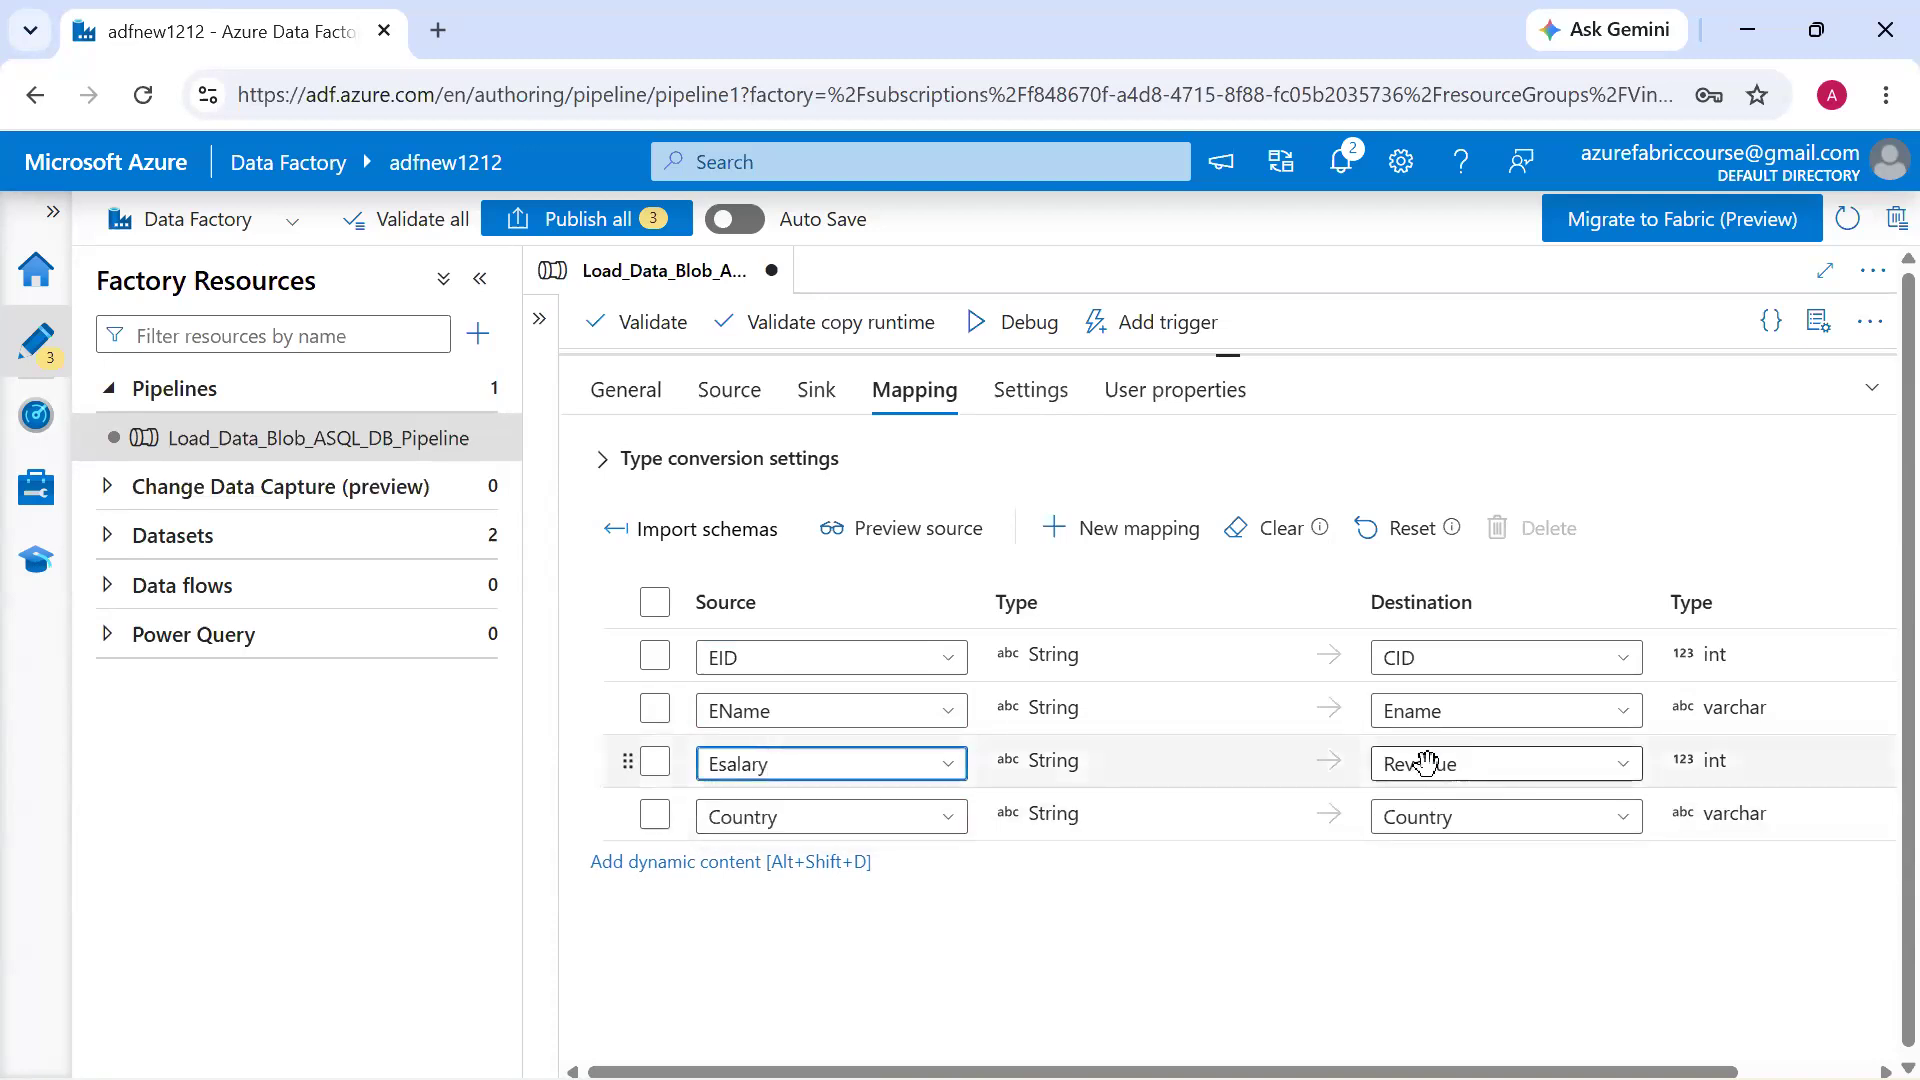
mouse_move(773, 655)
left_mouse_down()
mouse_move(846, 527)
mouse_move(1312, 542)
mouse_move(1330, 590)
left_mouse_up()
left_click_drag(798, 712, 1322, 687)
left_click_drag(846, 763, 1274, 752)
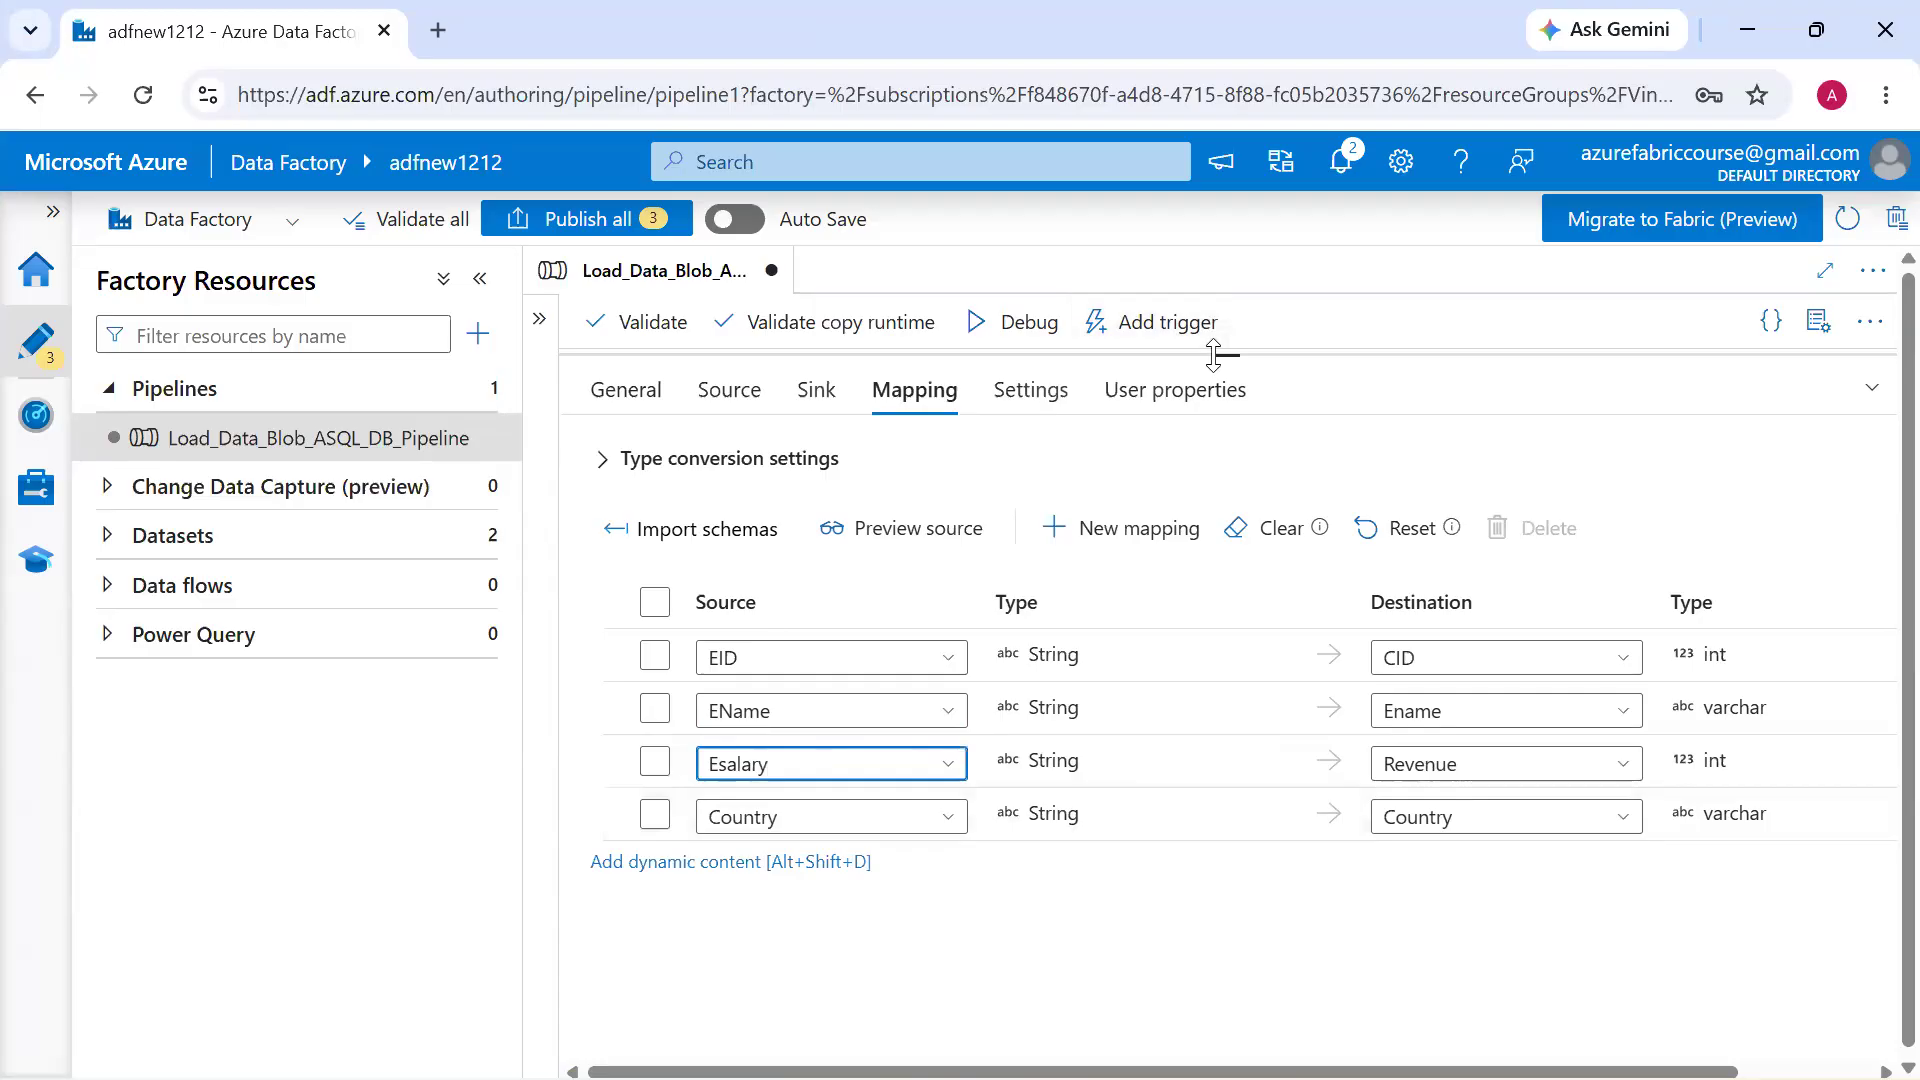
Reposition the Blob Copy data activity on the canvas and start a debug run of the pipeline
left_click_drag(1213, 355, 1238, 749)
left_click(1299, 602)
left_click_drag(833, 490, 1032, 489)
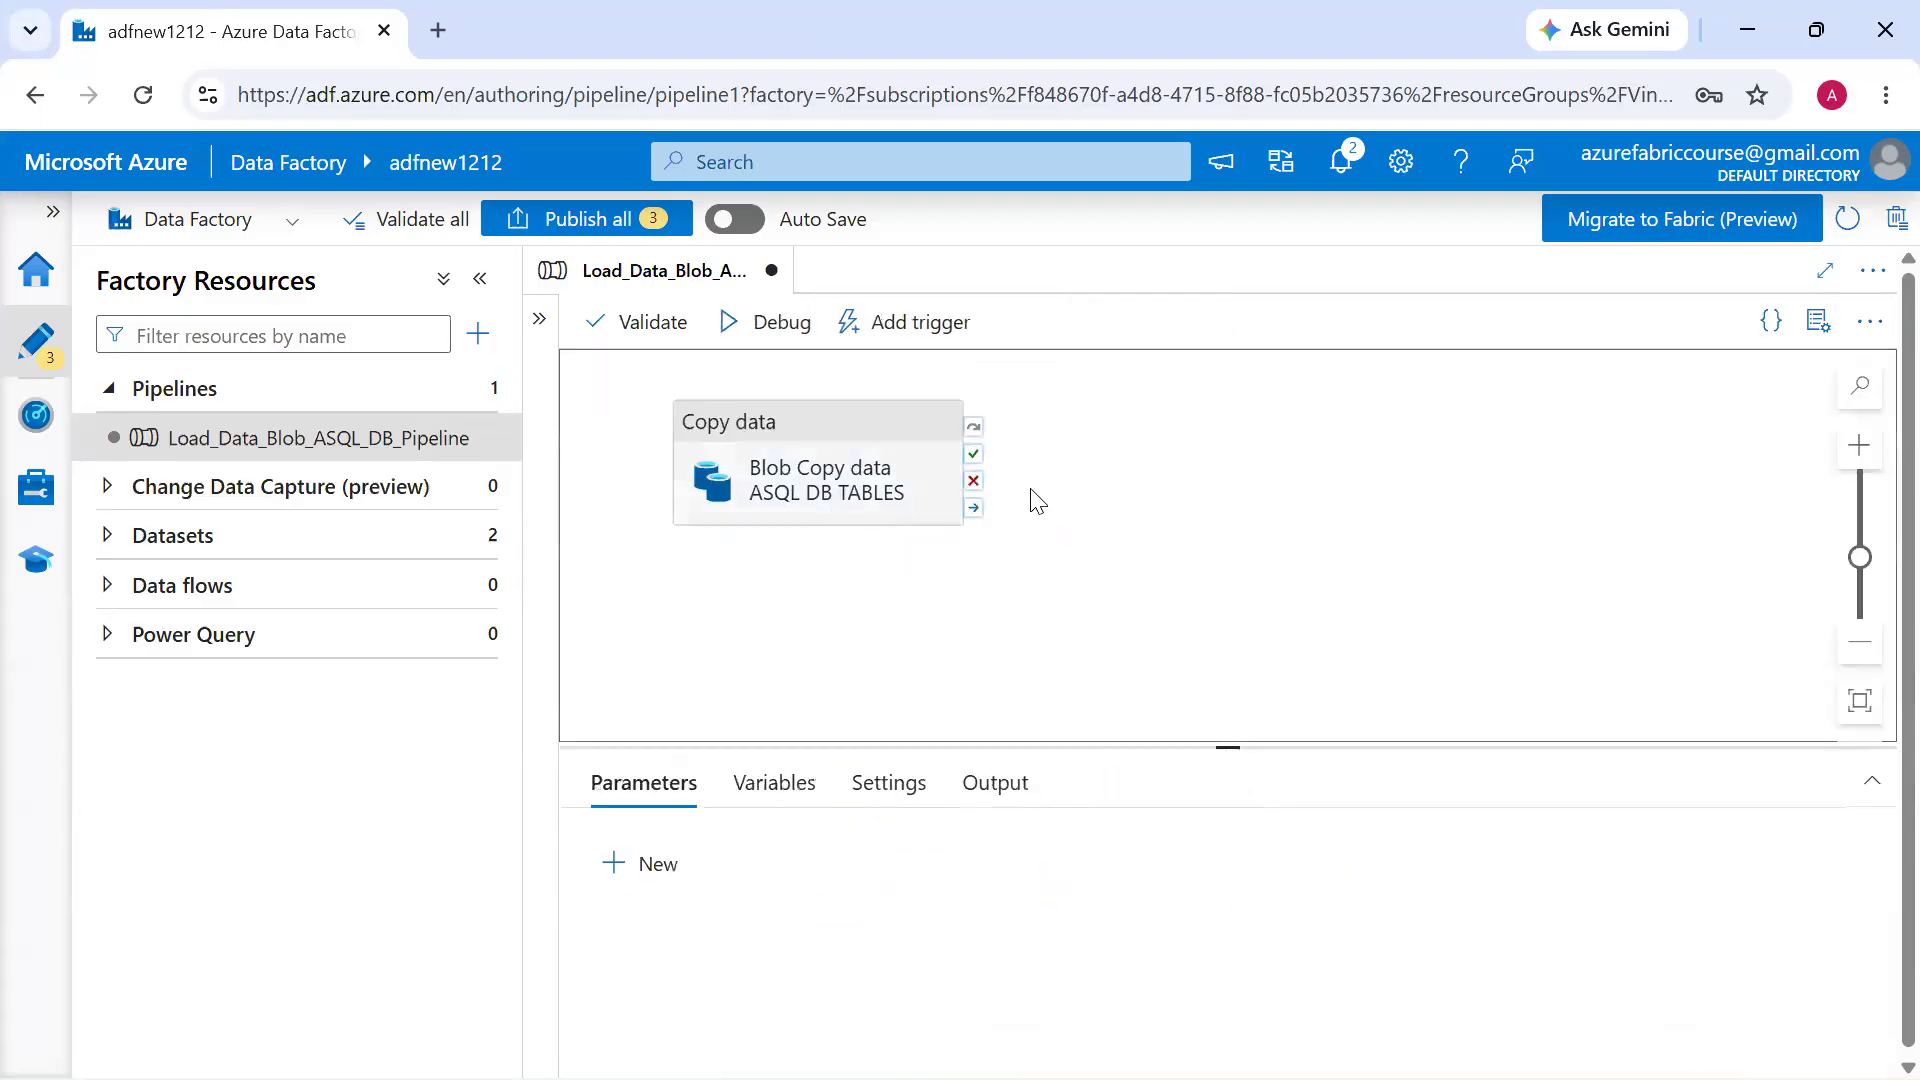
left_click(779, 393)
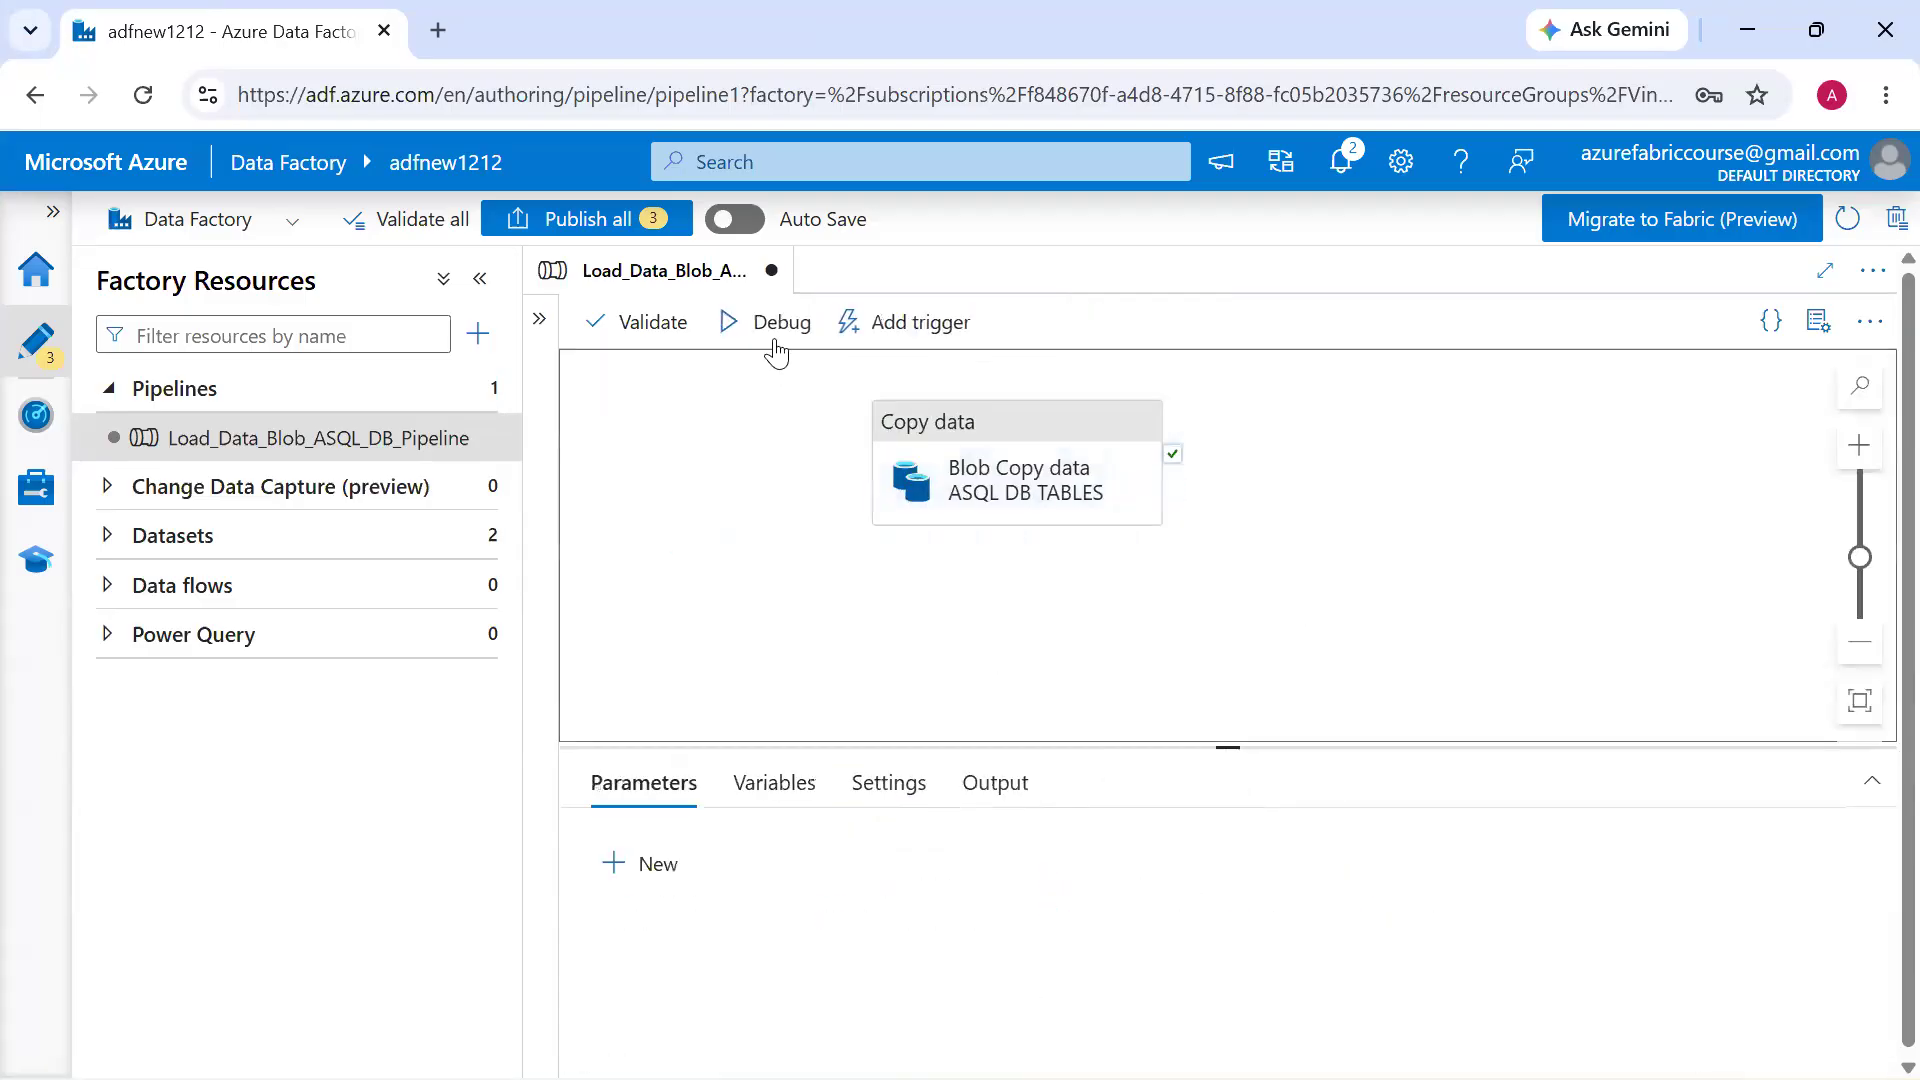
left_click(779, 351)
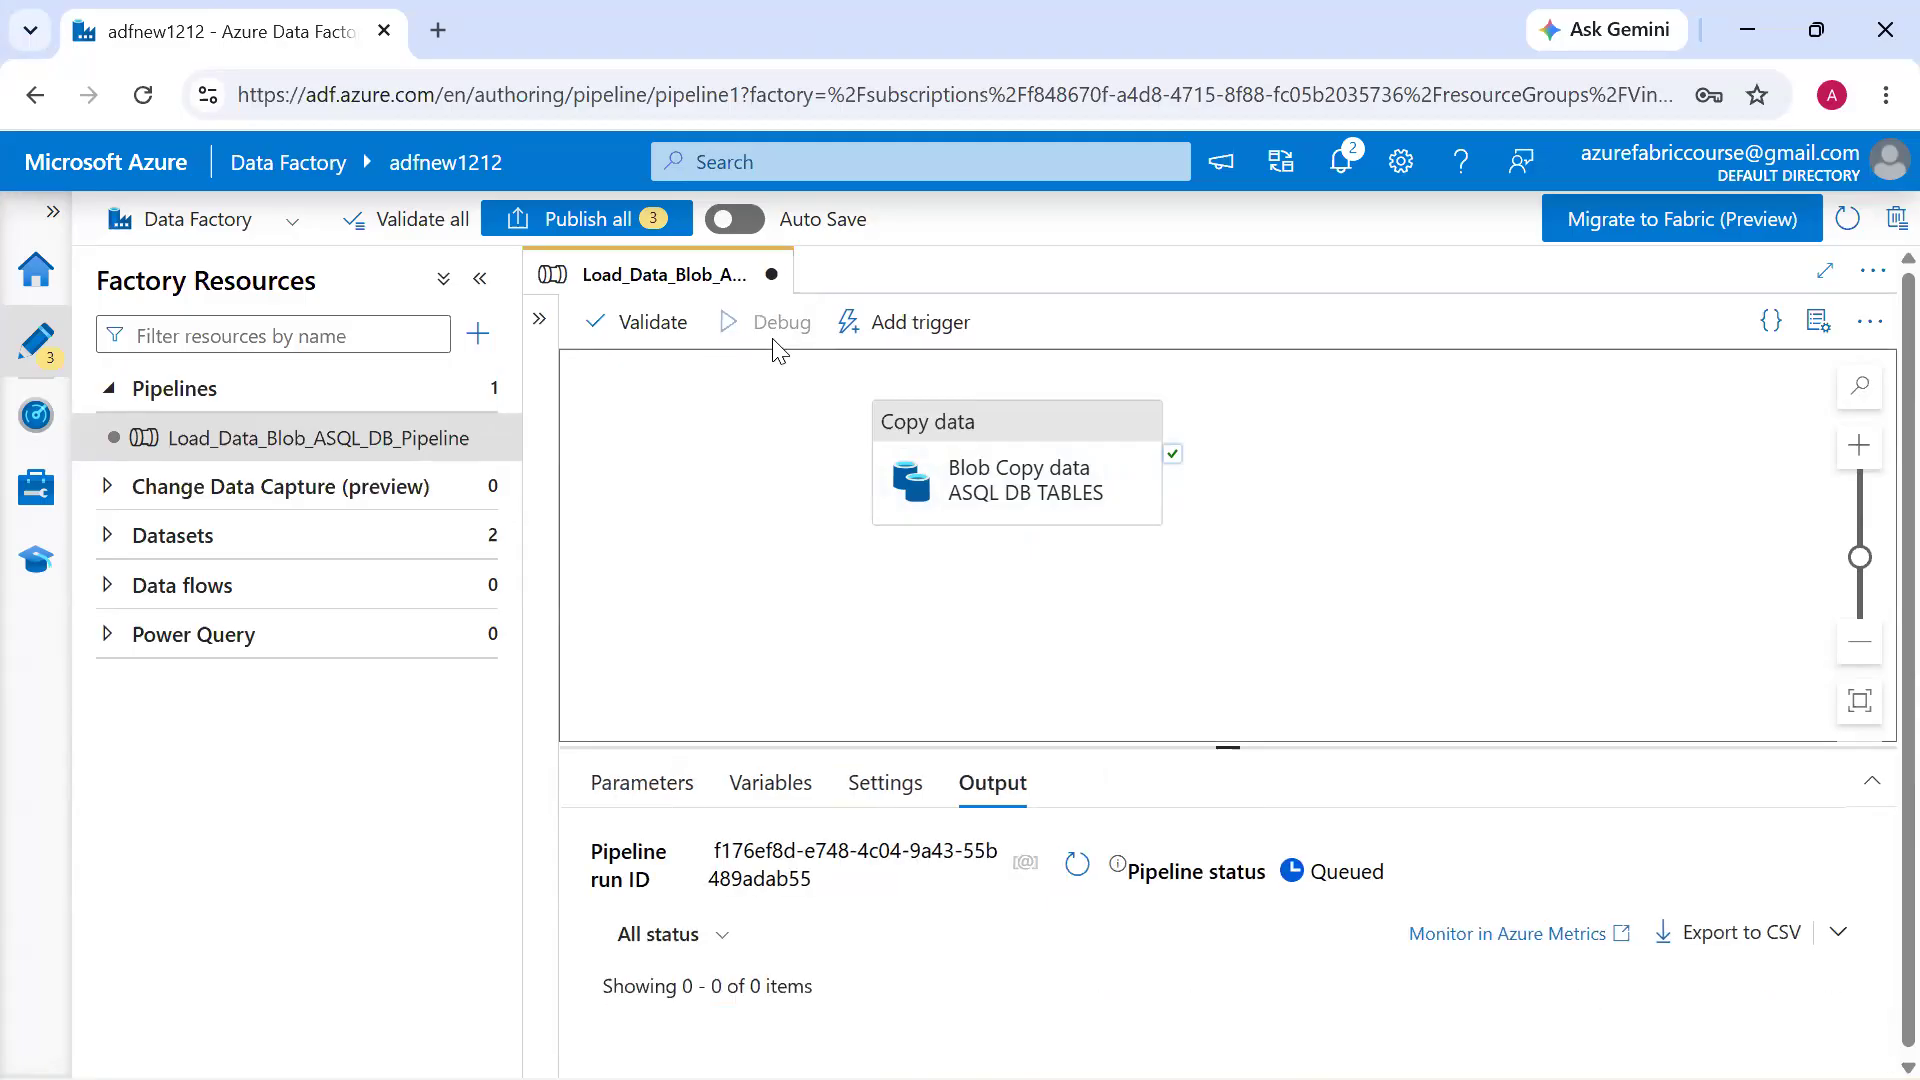
Refresh the debug run's output repeatedly to check the status of the copy activity
left_click_drag(897, 700, 949, 555)
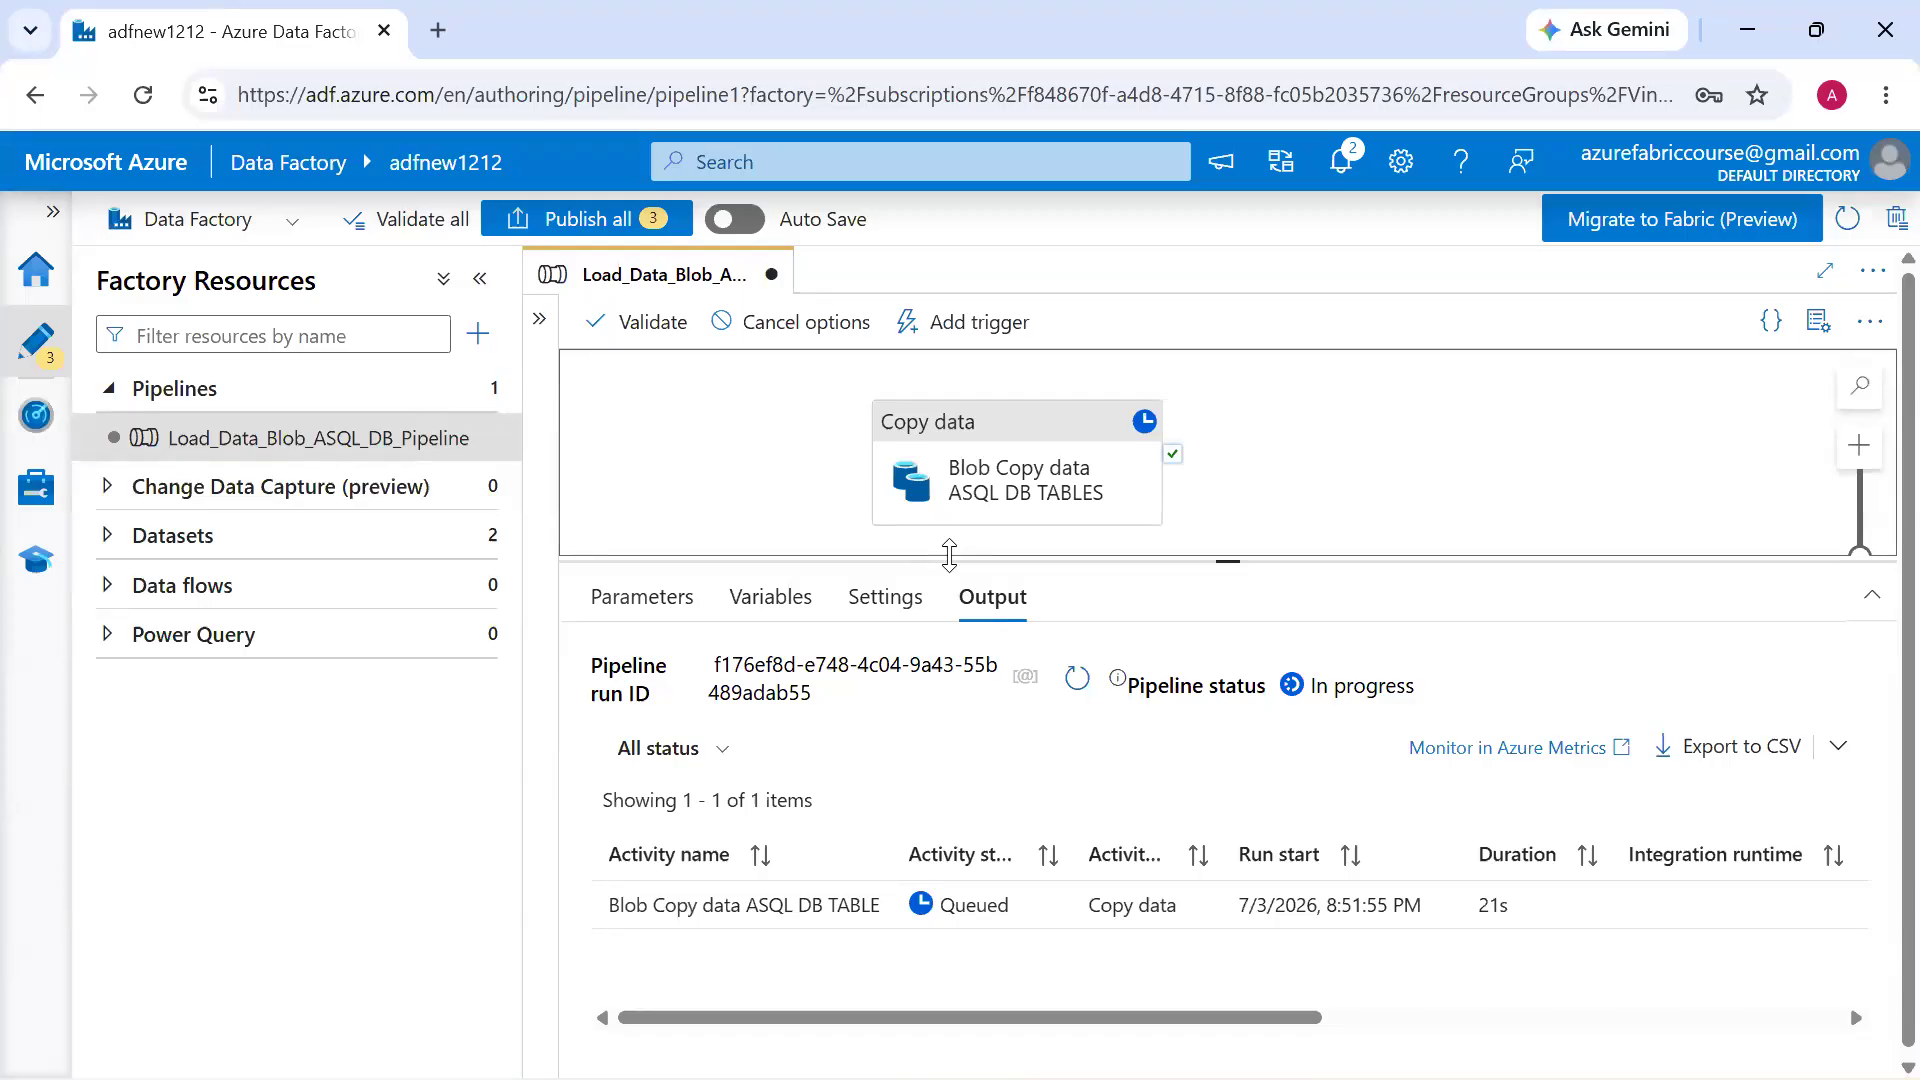
left_click(1080, 678)
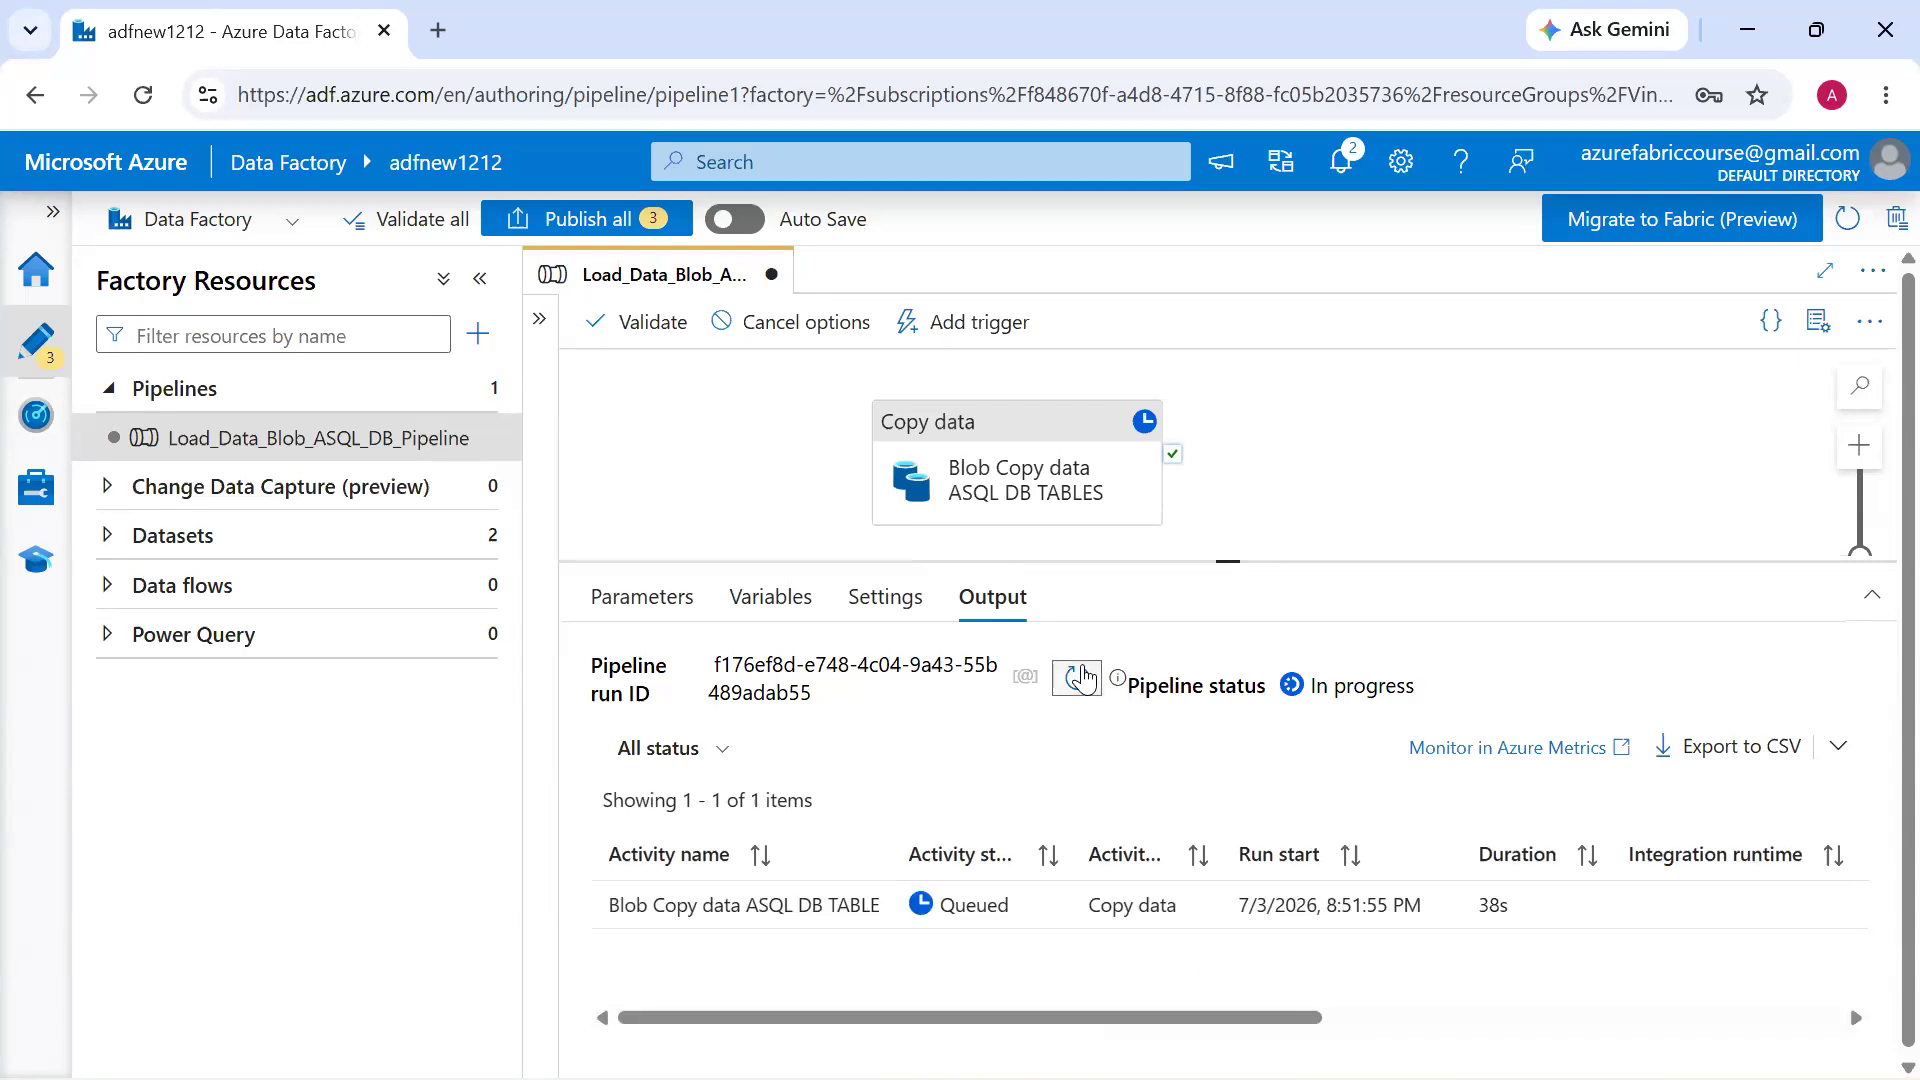
left_click(1080, 678)
left_click(1077, 690)
left_click(1077, 680)
left_click(1077, 680)
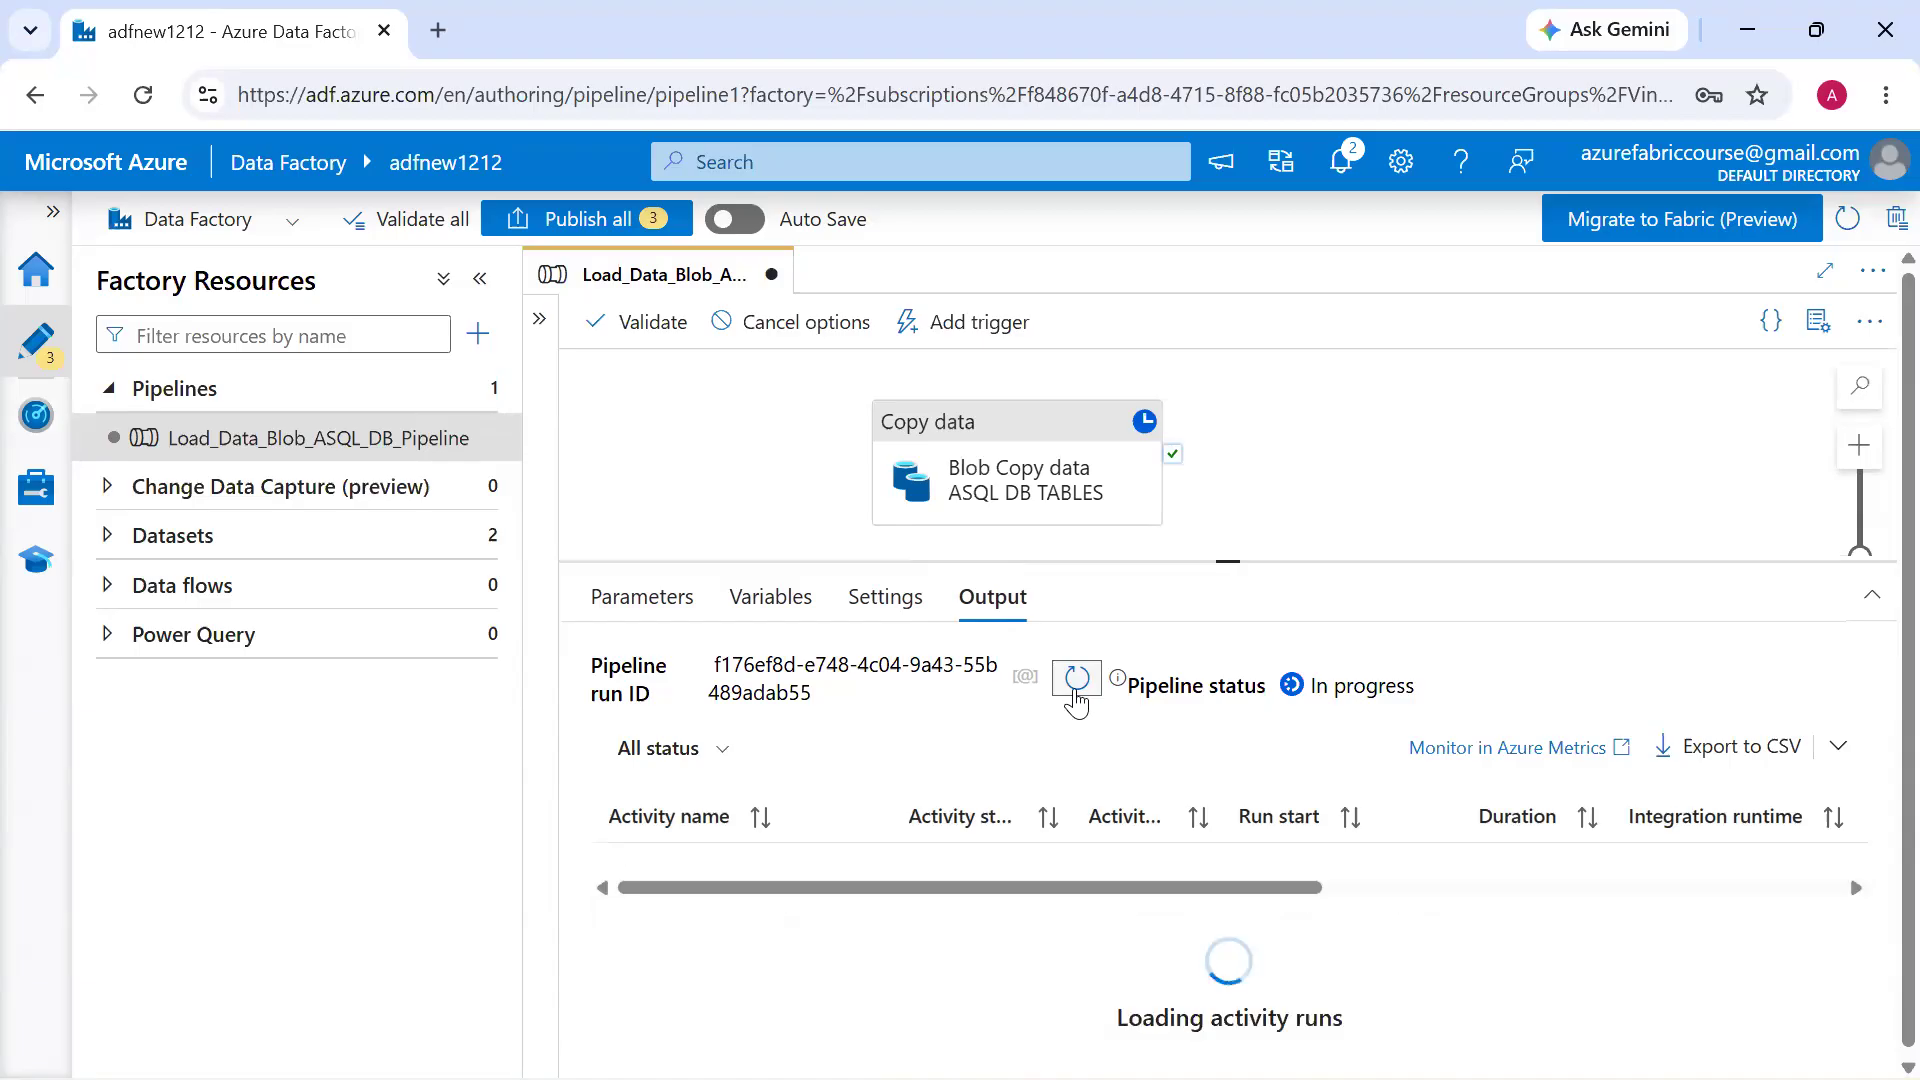
left_click(1077, 680)
left_click(1077, 680)
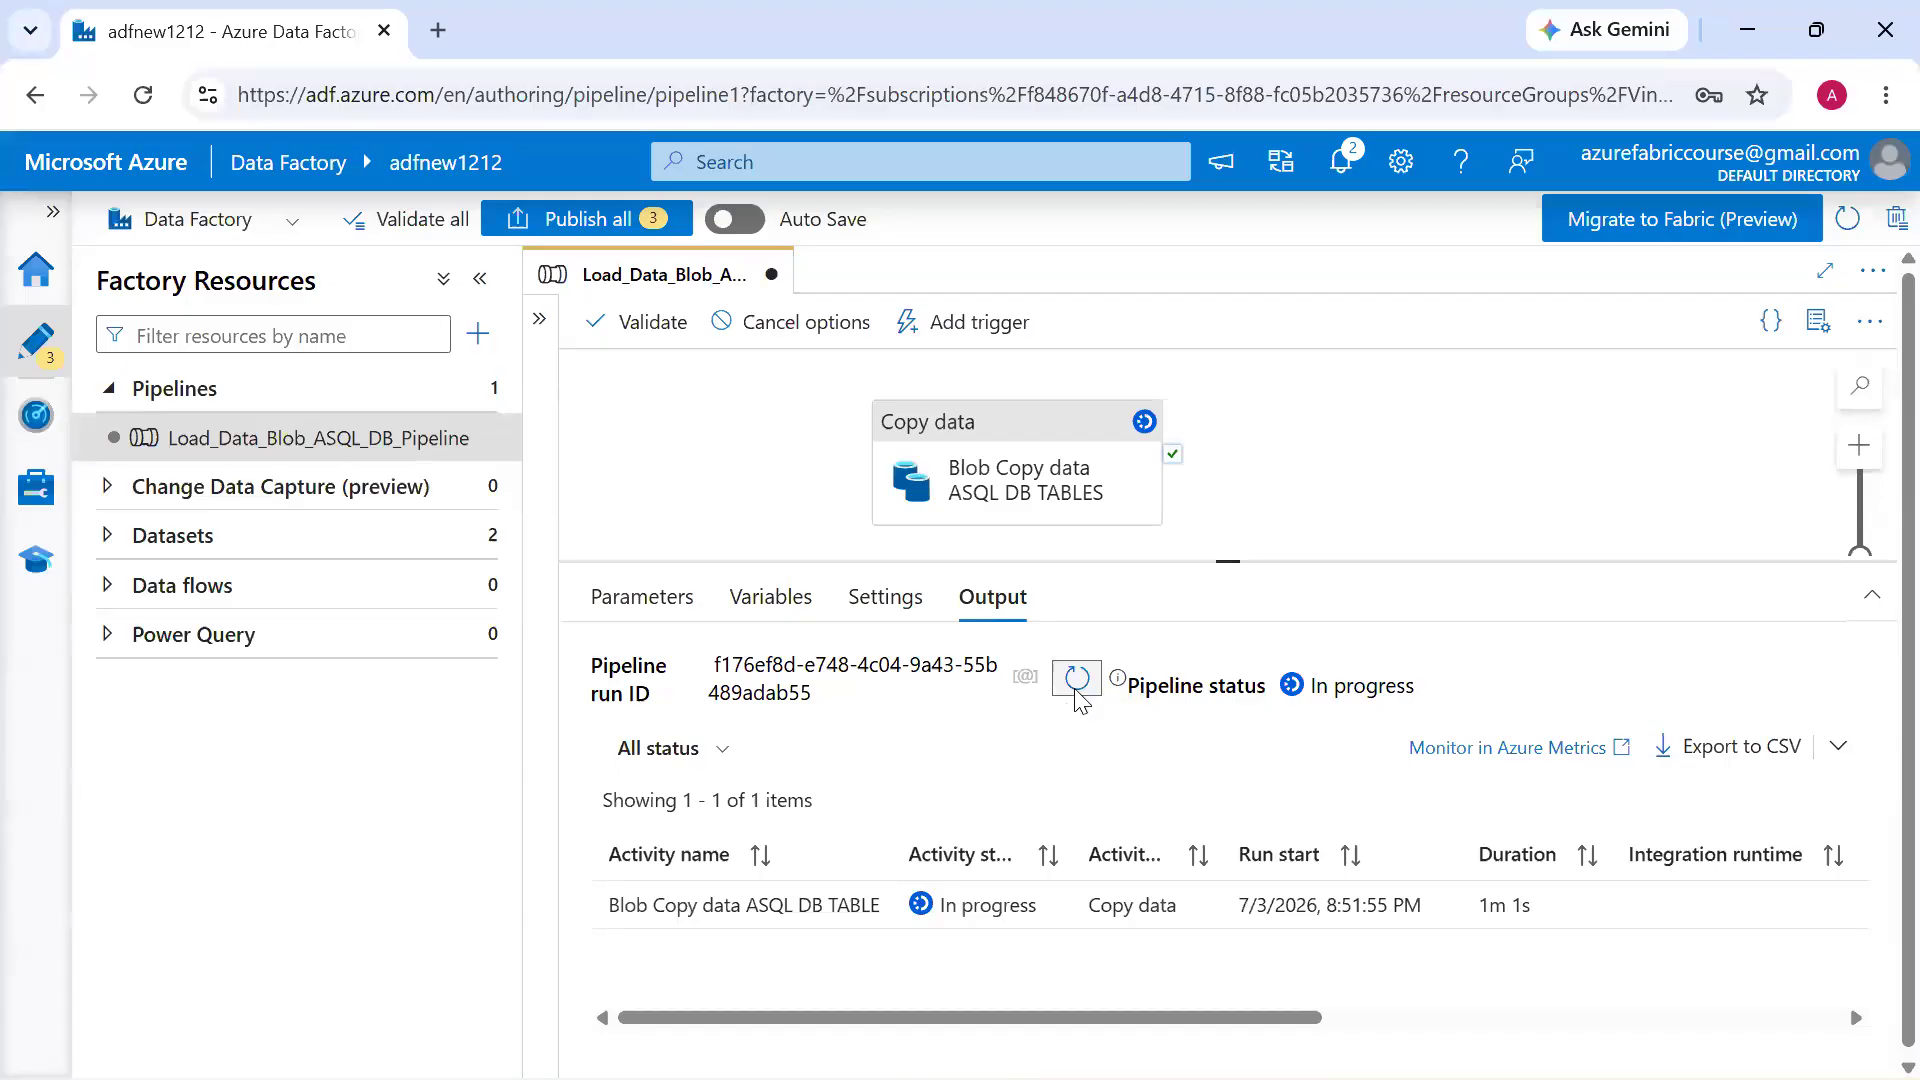
Switch to the Azure portal, rerun the select query on Customer_Revenue_Details in customerdatabase, and return to Azure Data Factory
key("alt+Tab")
key("alt+Tab")
key("alt+Tab")
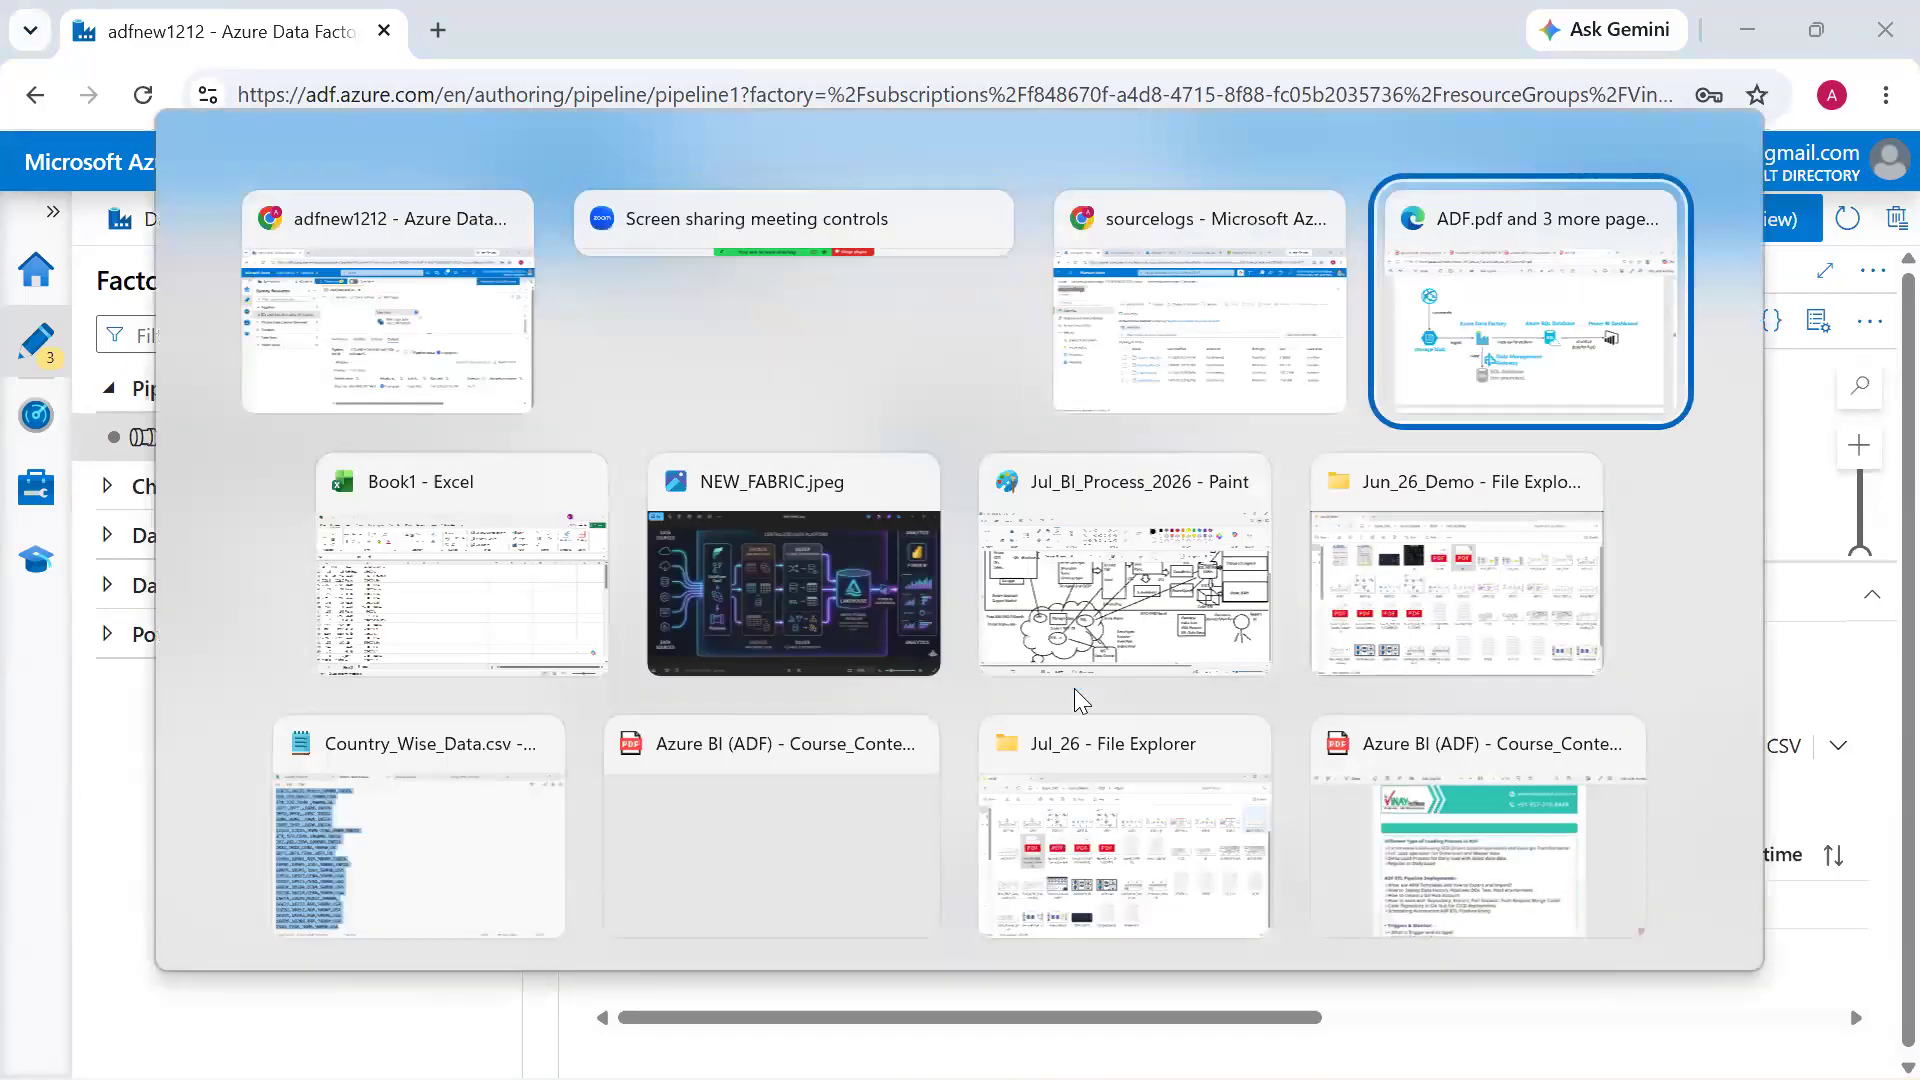
key("alt+shift+Tab")
left_click(505, 41)
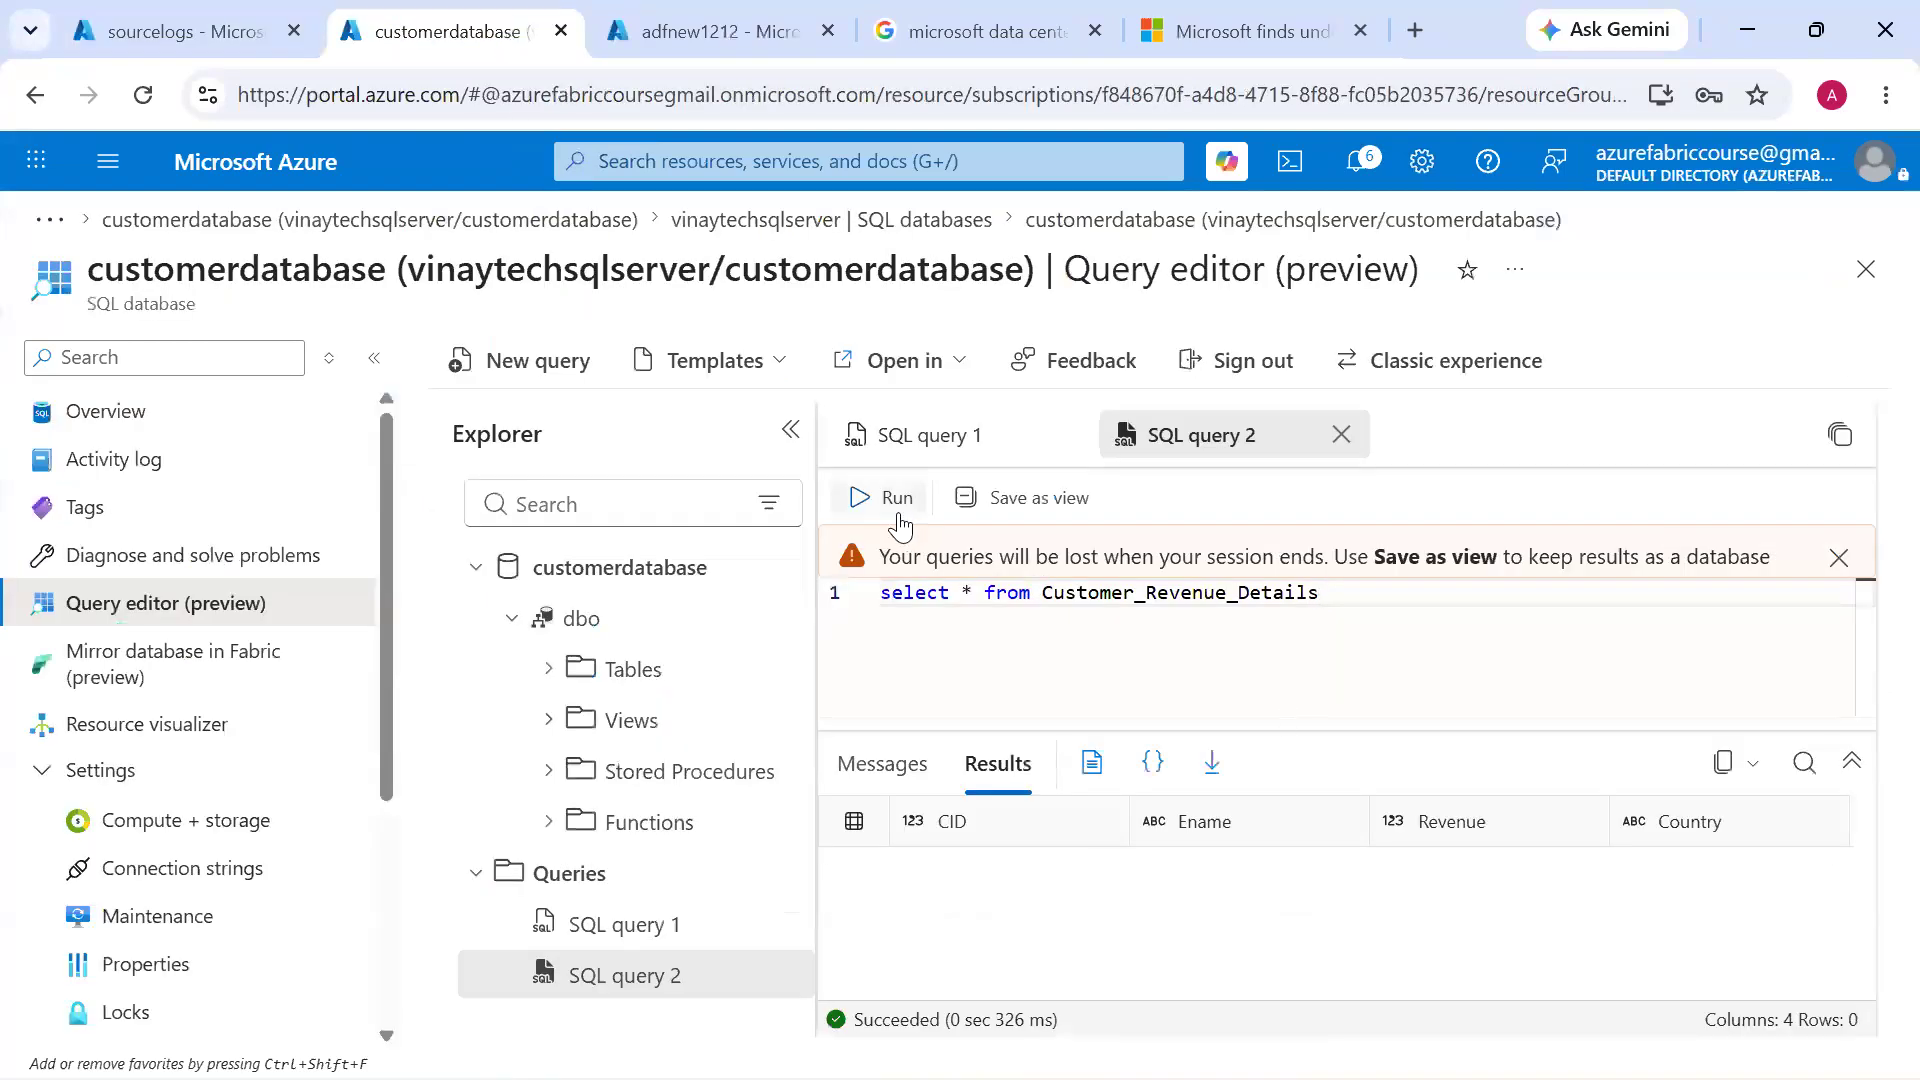
left_click(896, 508)
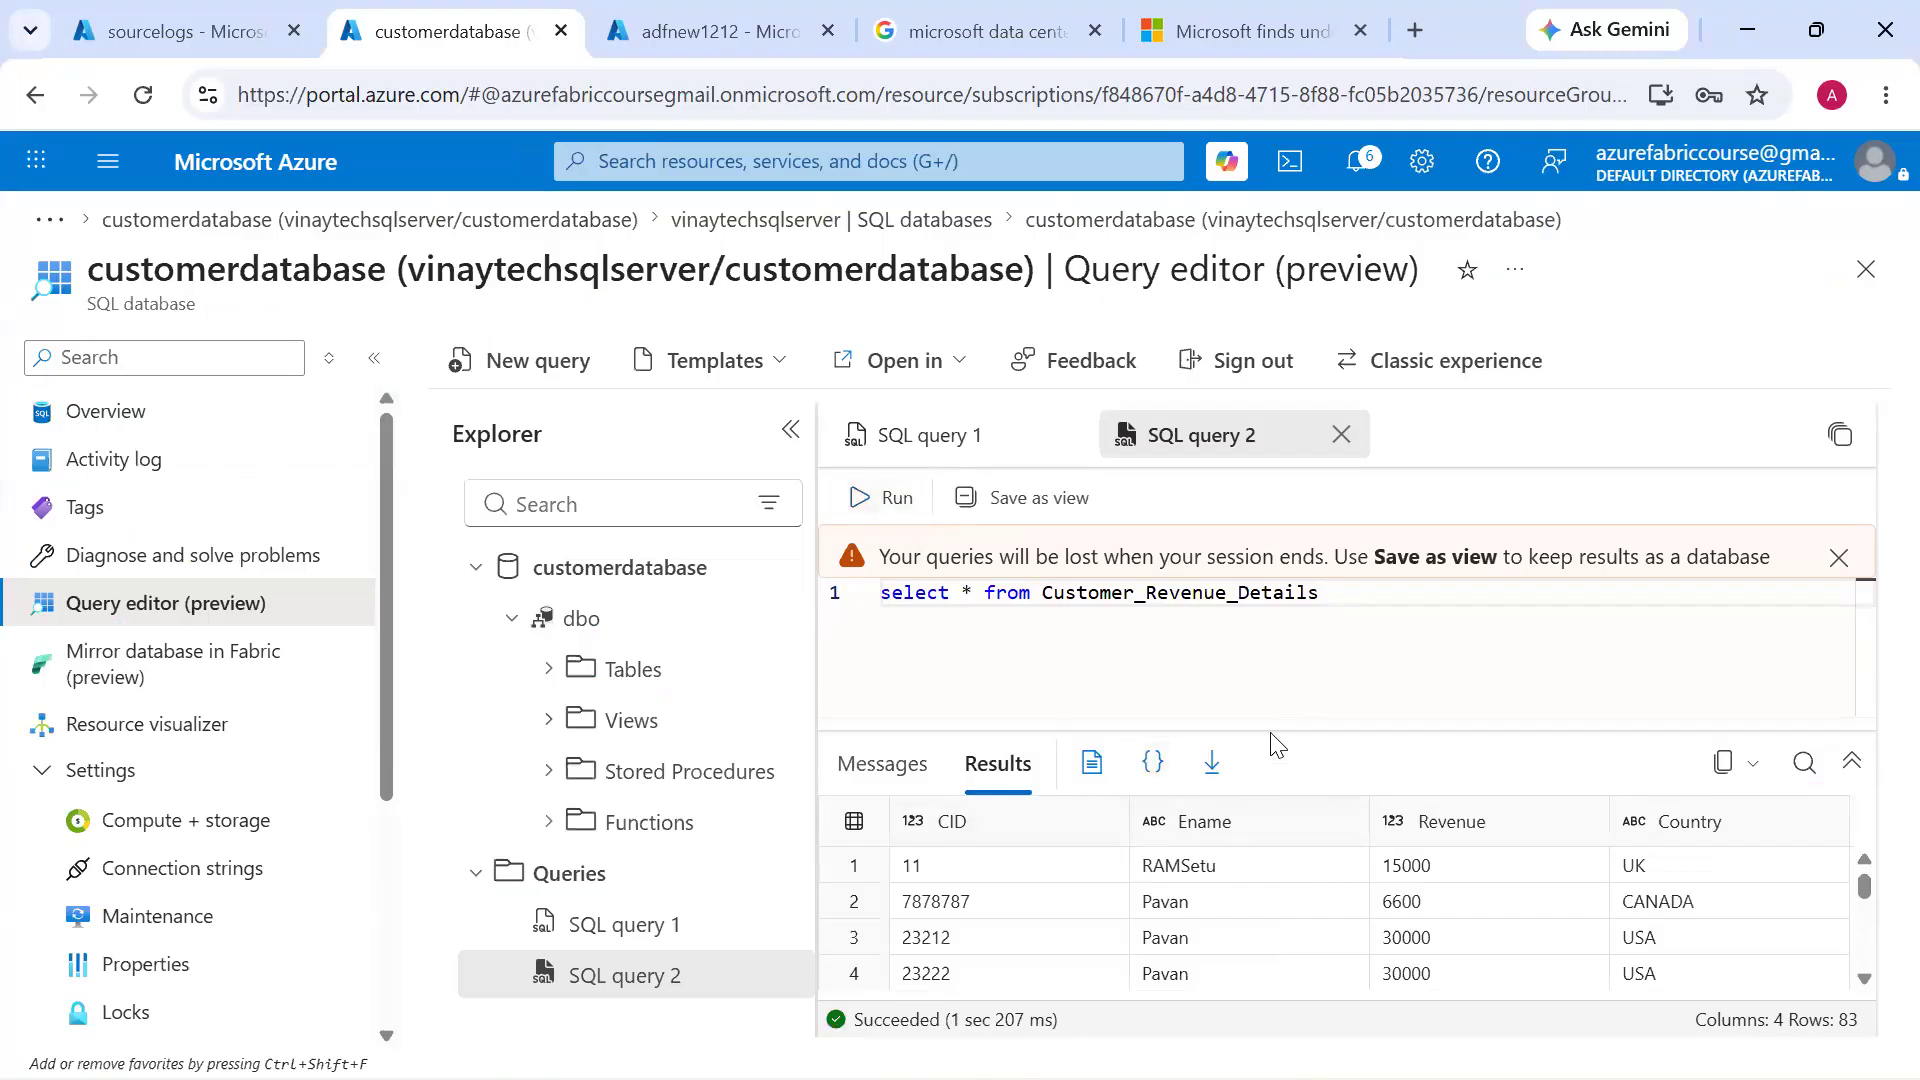
left_click_drag(1269, 728, 1290, 594)
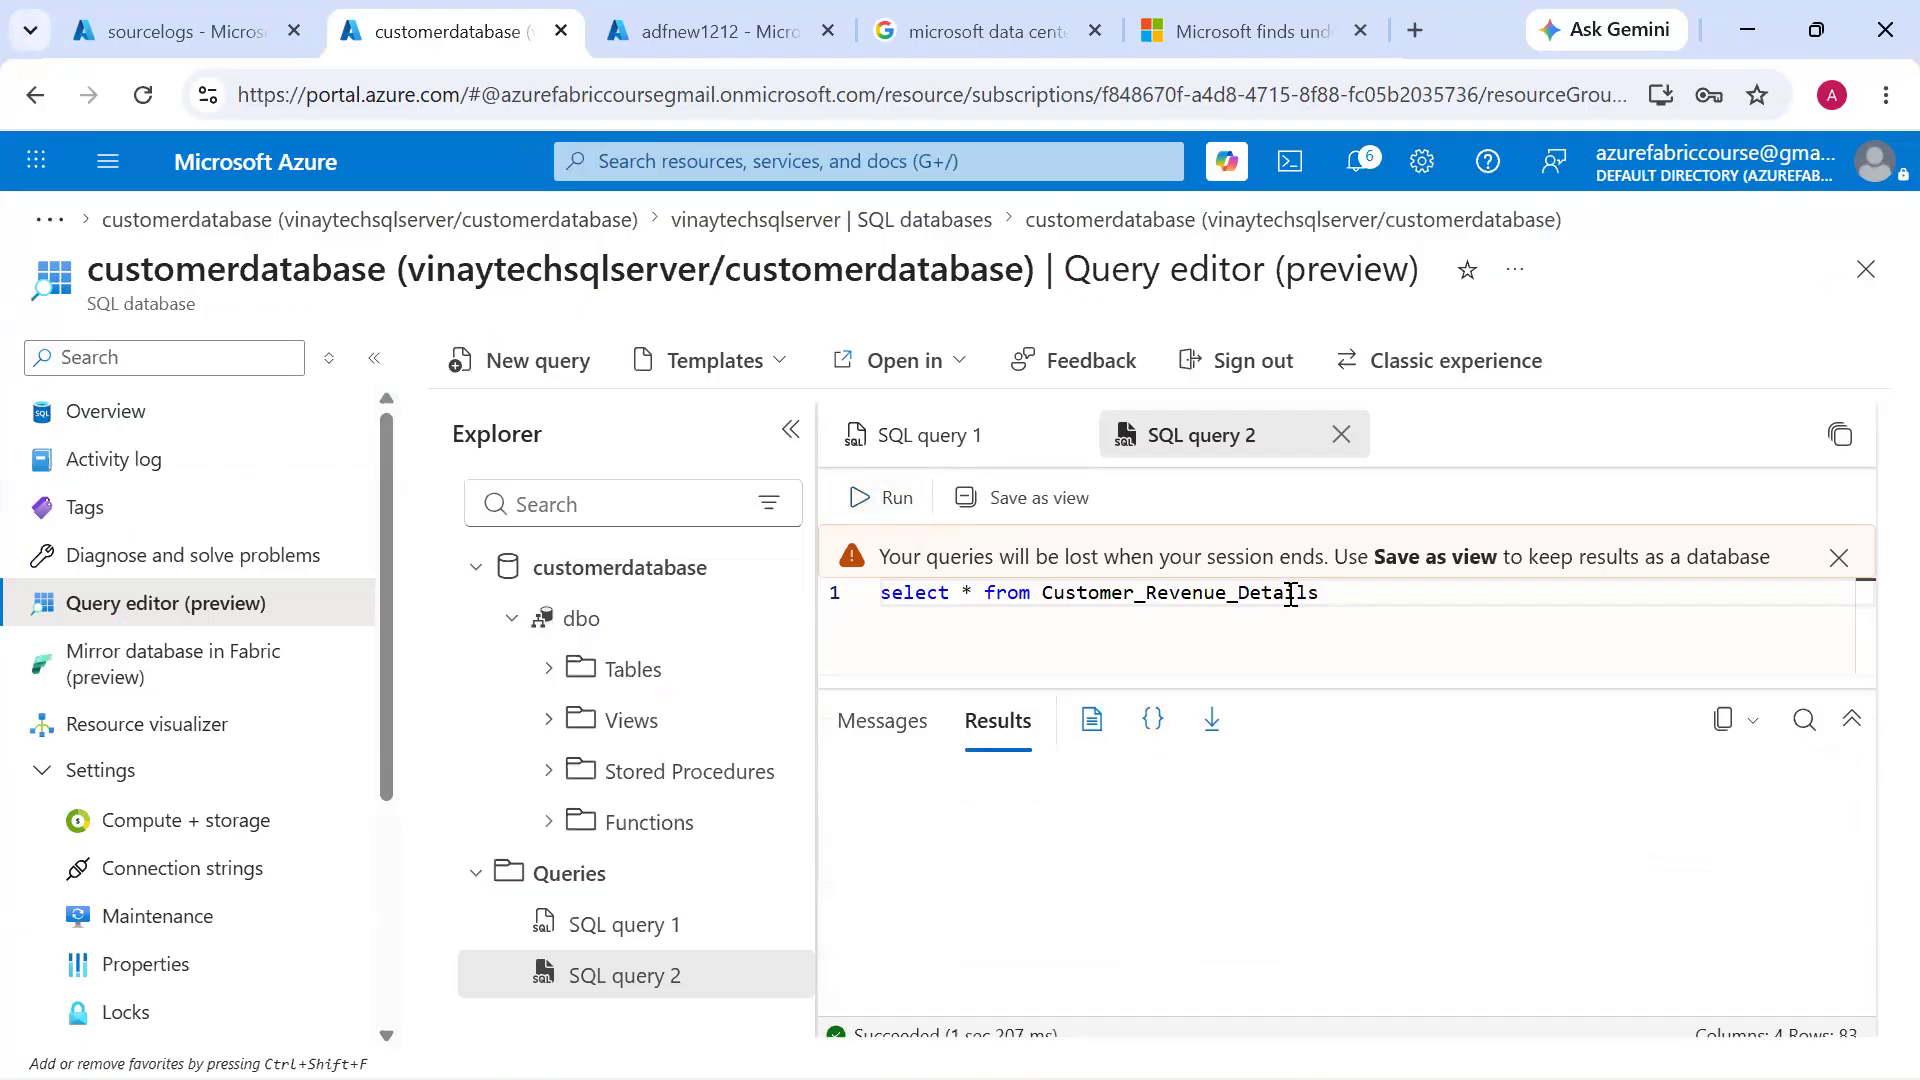
key("alt+Tab")
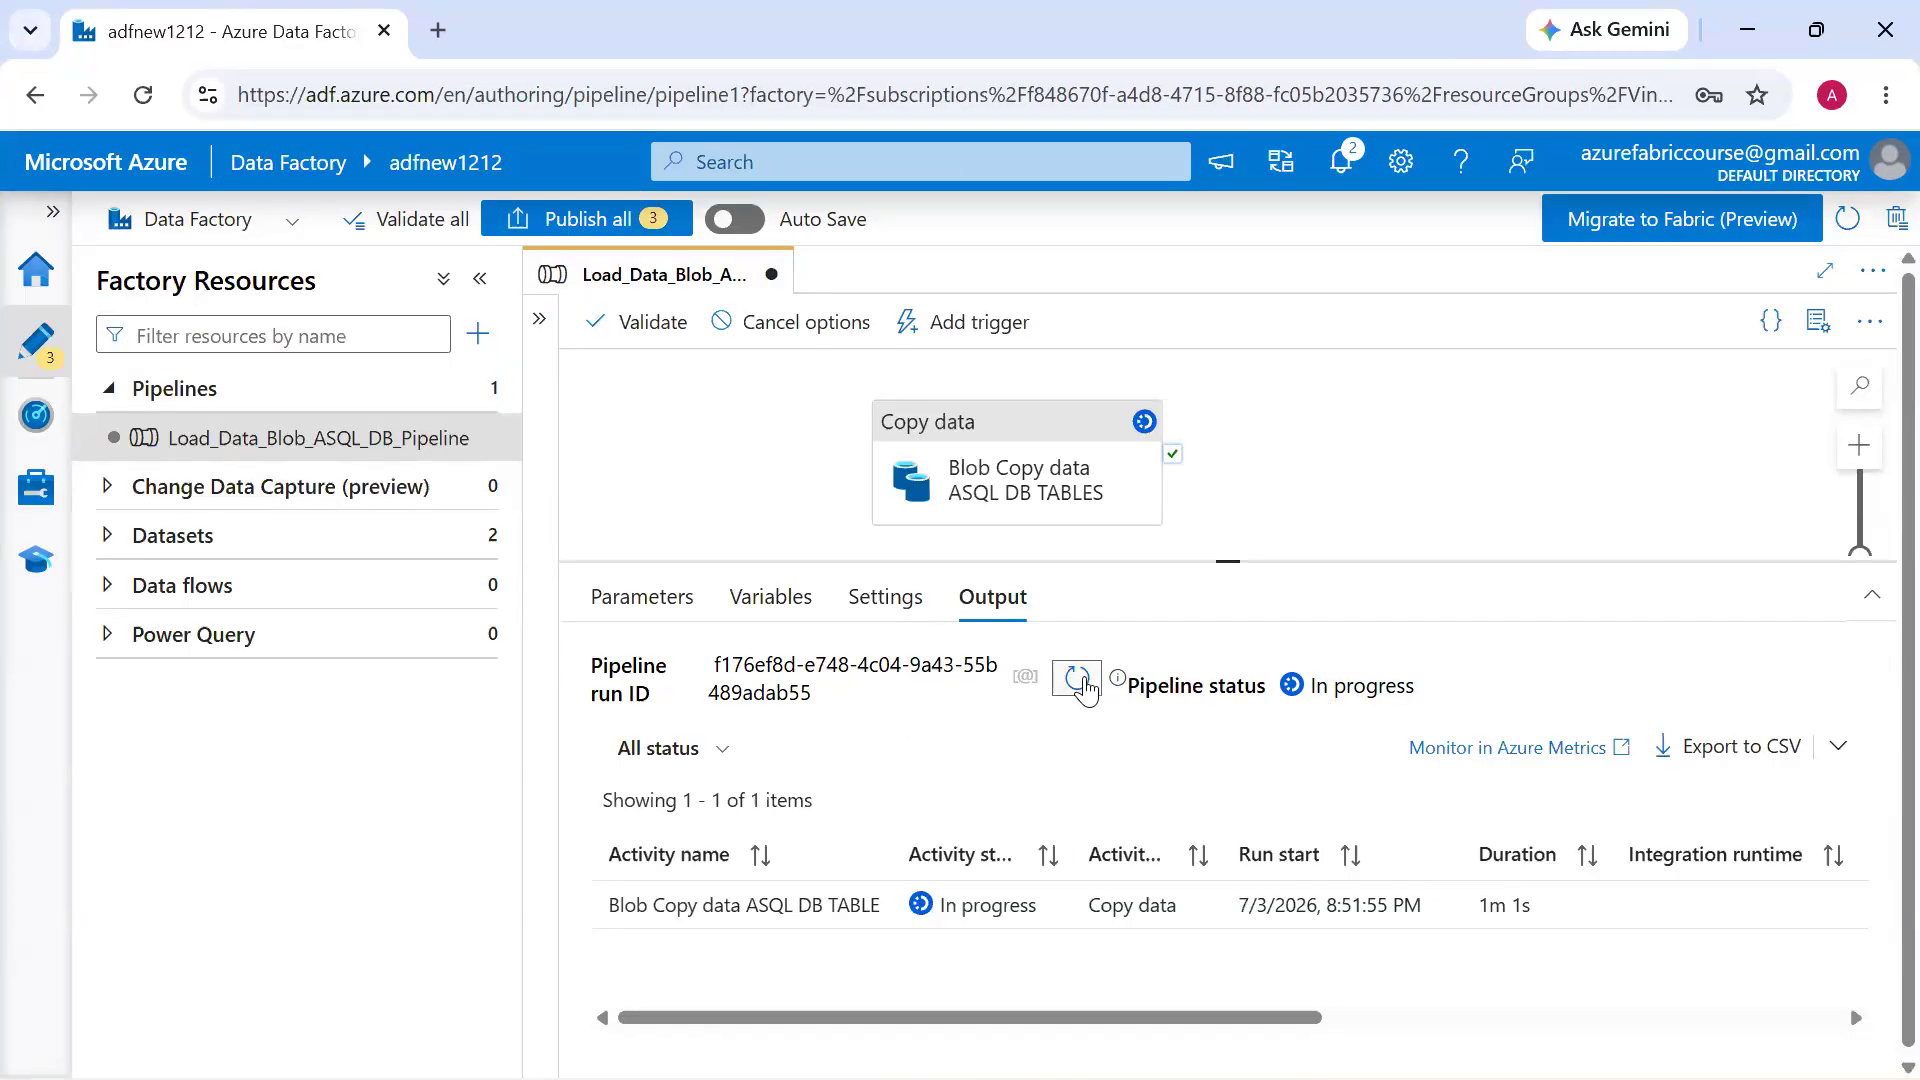
Refresh the debug run's output, open the copy activity's run details, and compare the rows read with the rows written
left_click(1077, 680)
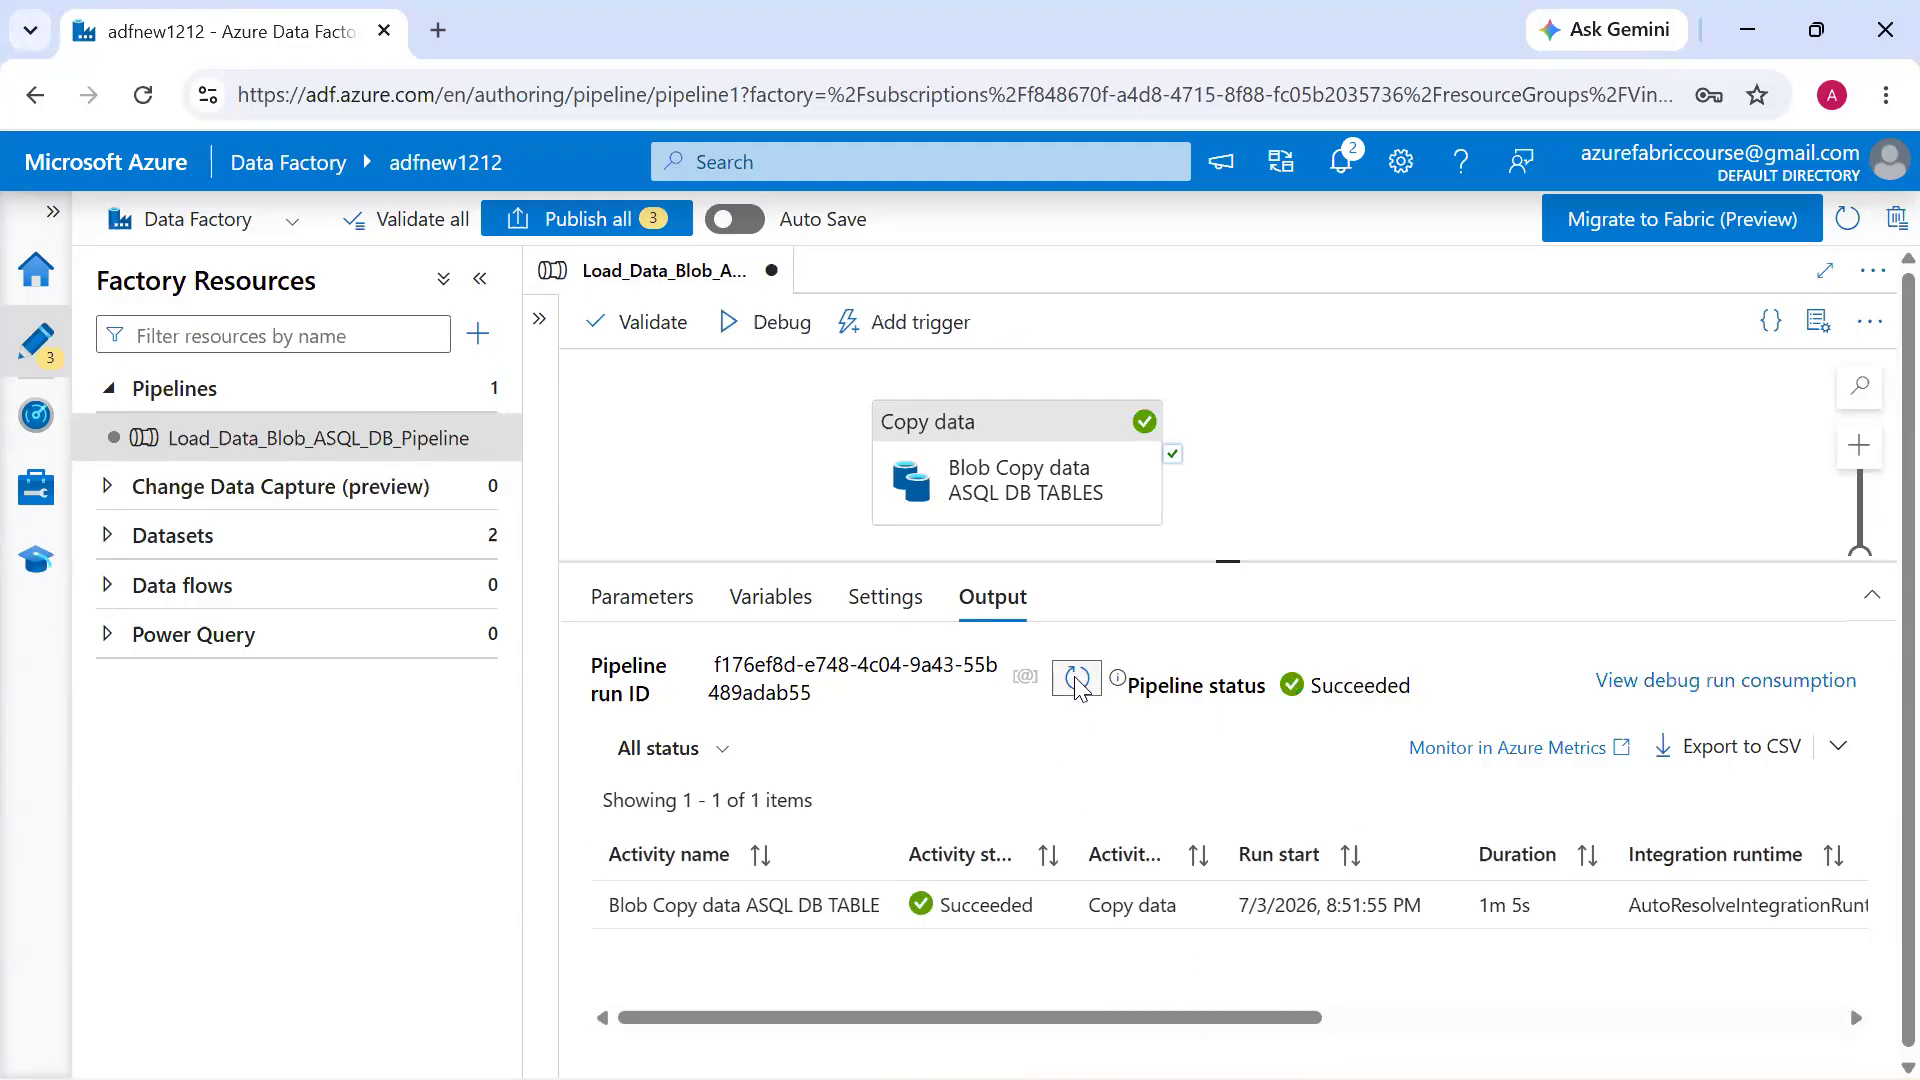
mouse_move(862, 918)
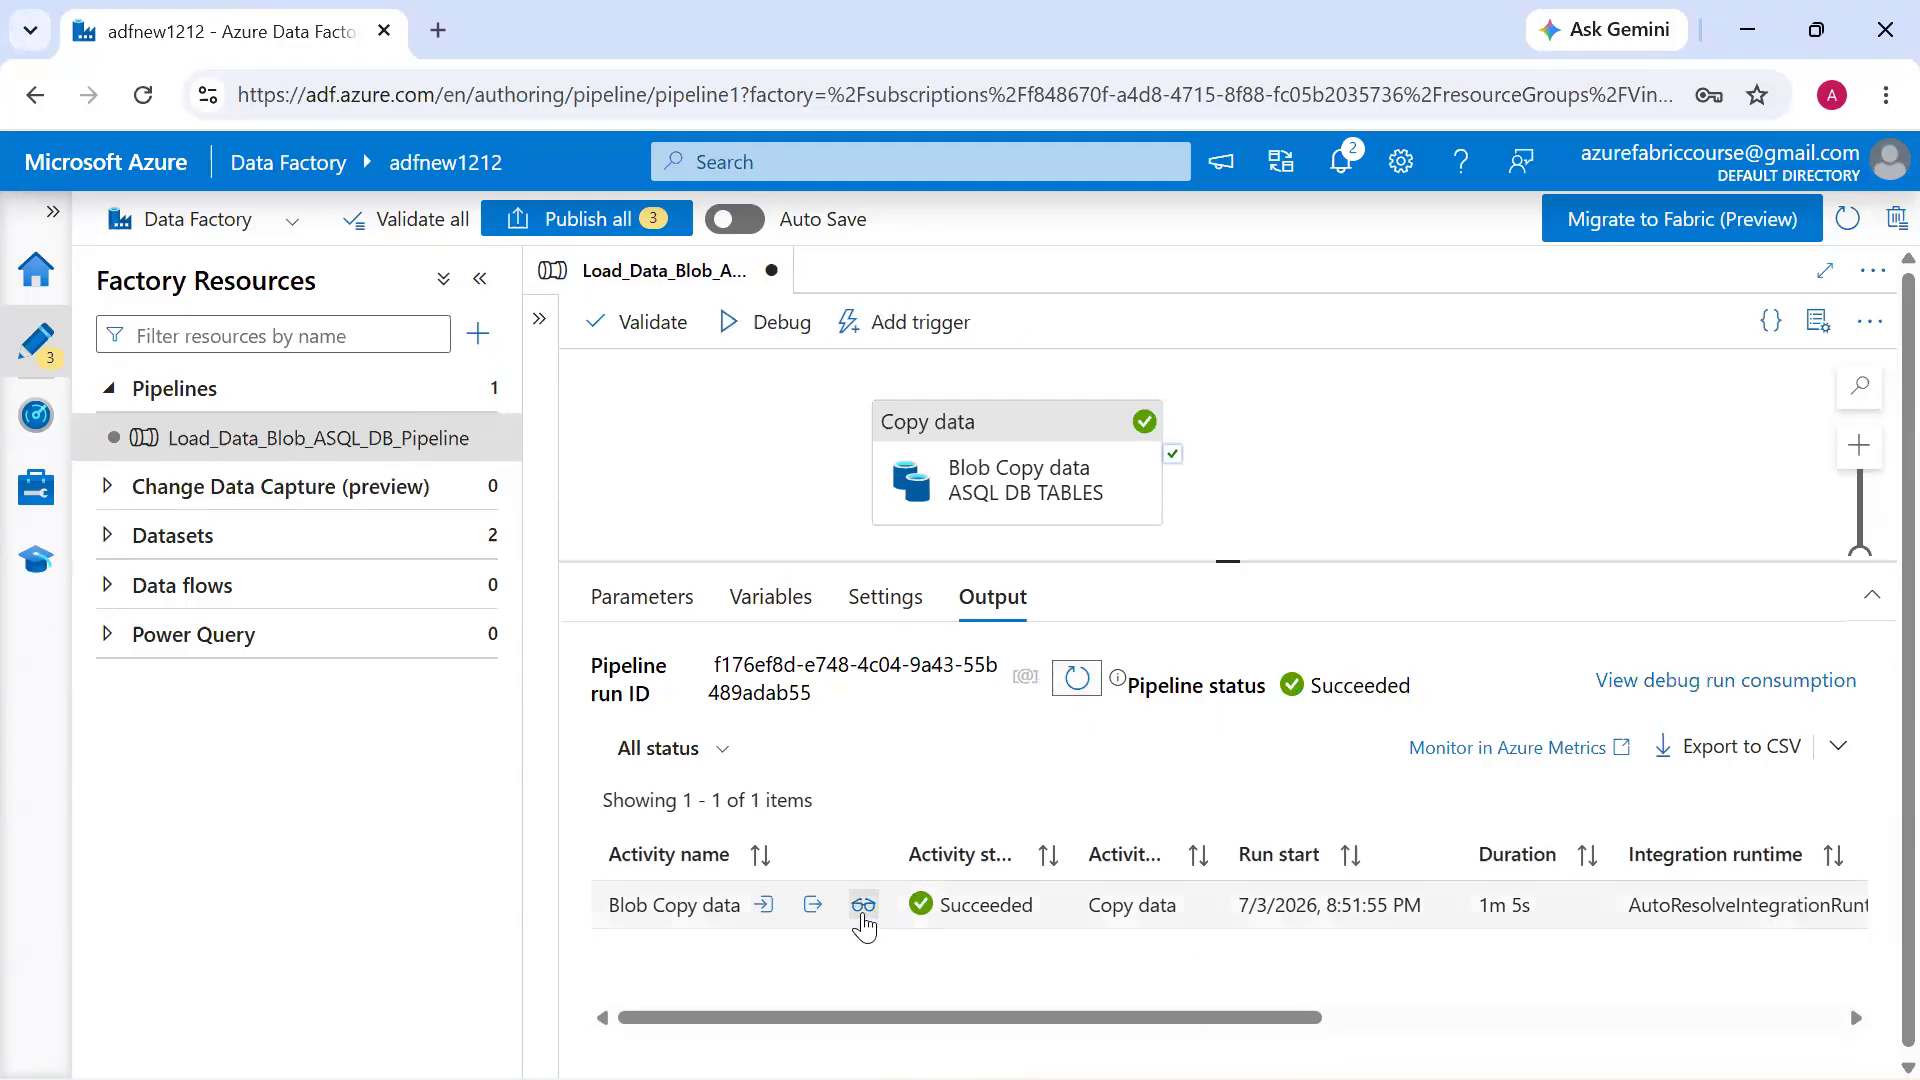
left_click(863, 906)
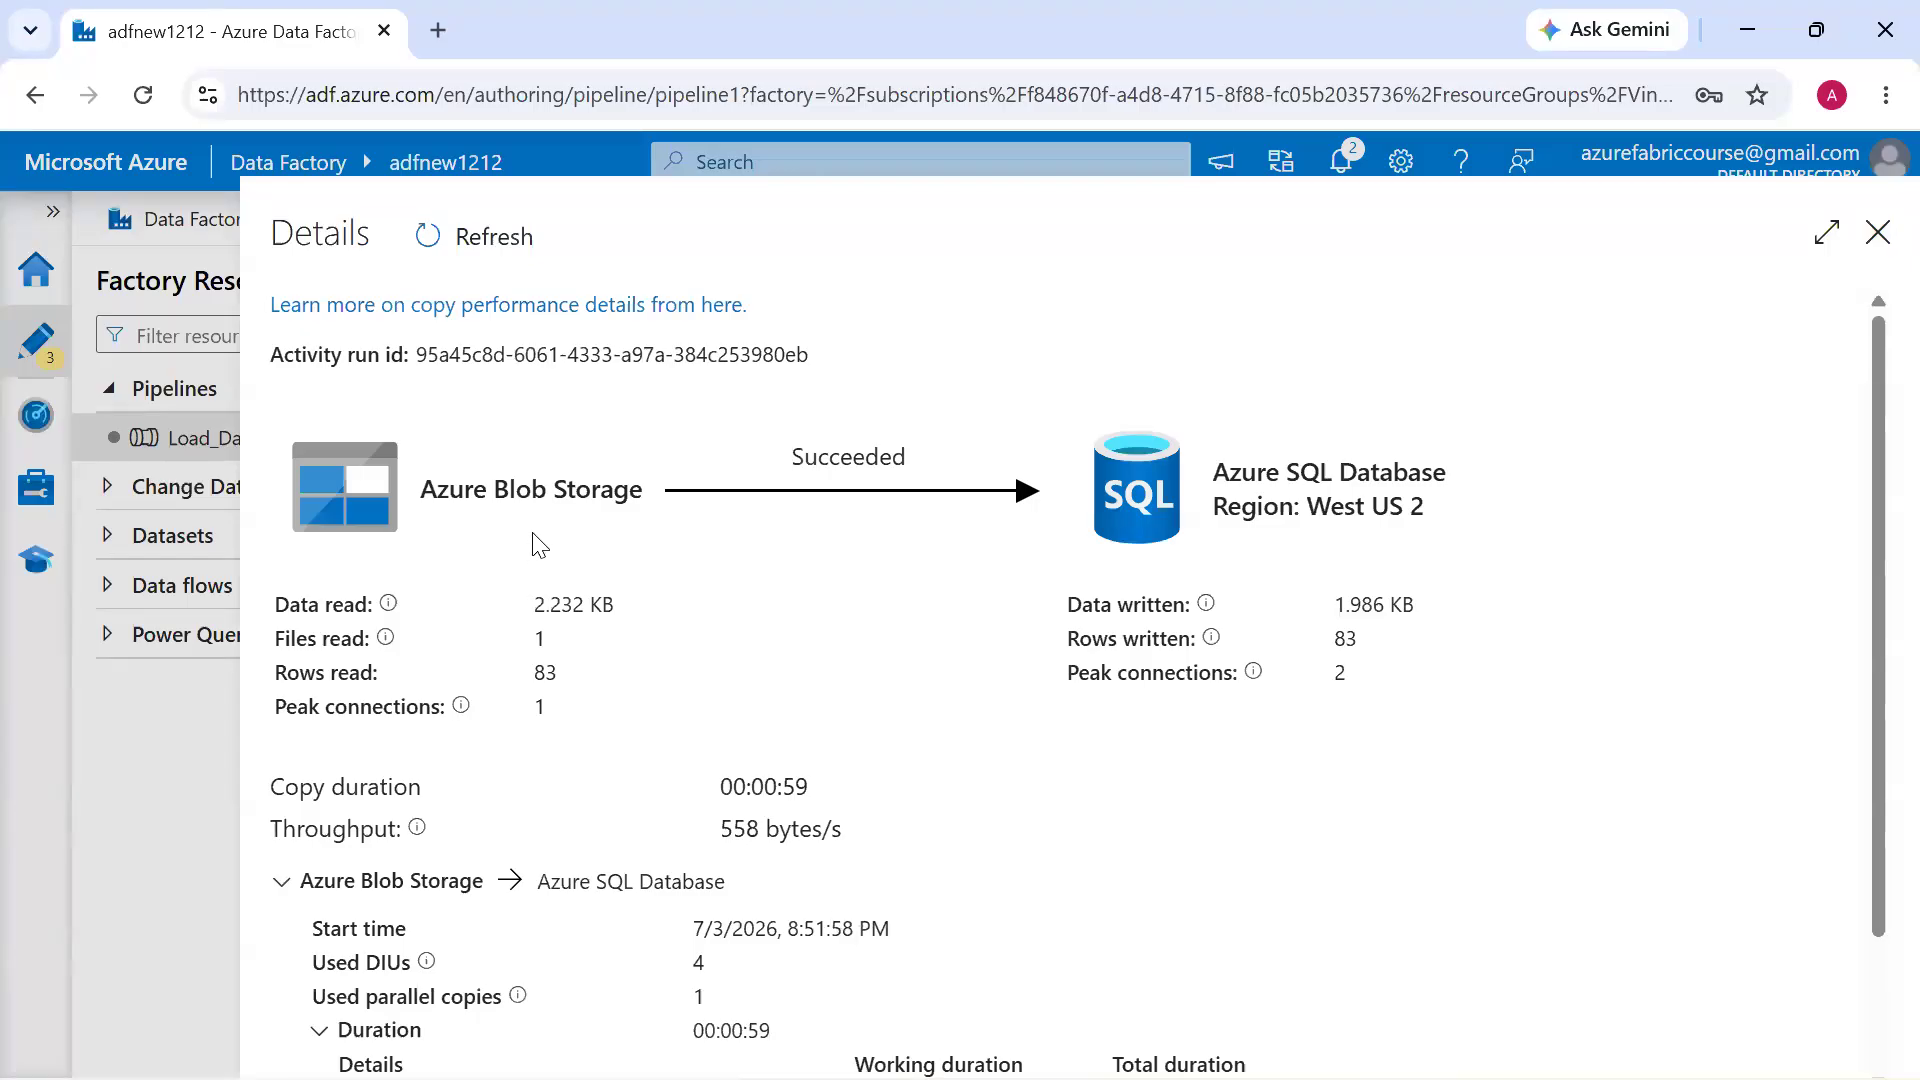
double_click(1308, 472)
double_click(543, 670)
left_click(541, 663)
double_click(1346, 637)
Switch to the Azure portal's query editor, change the query to select Count(*) from Customer_Revenue_Details, and run it
key("alt+Tab")
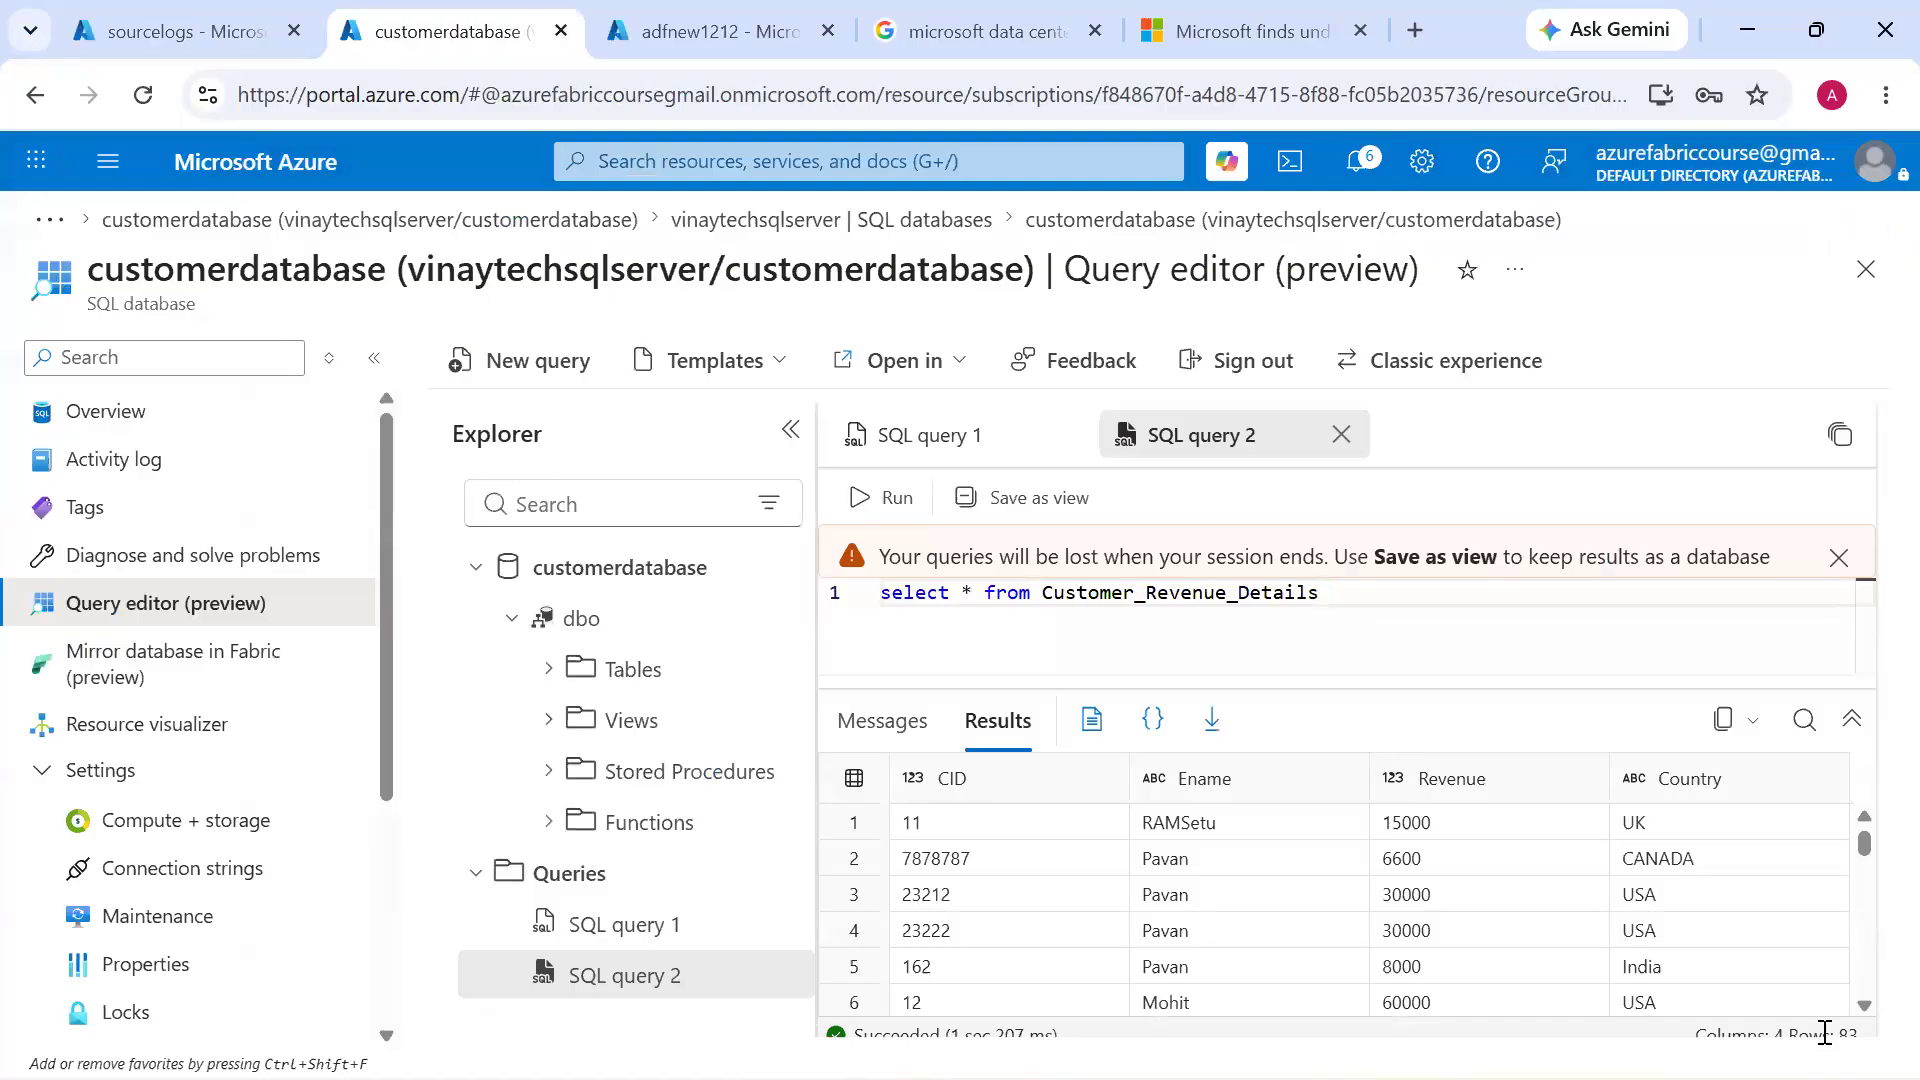
left_click(961, 598)
type("Count(")
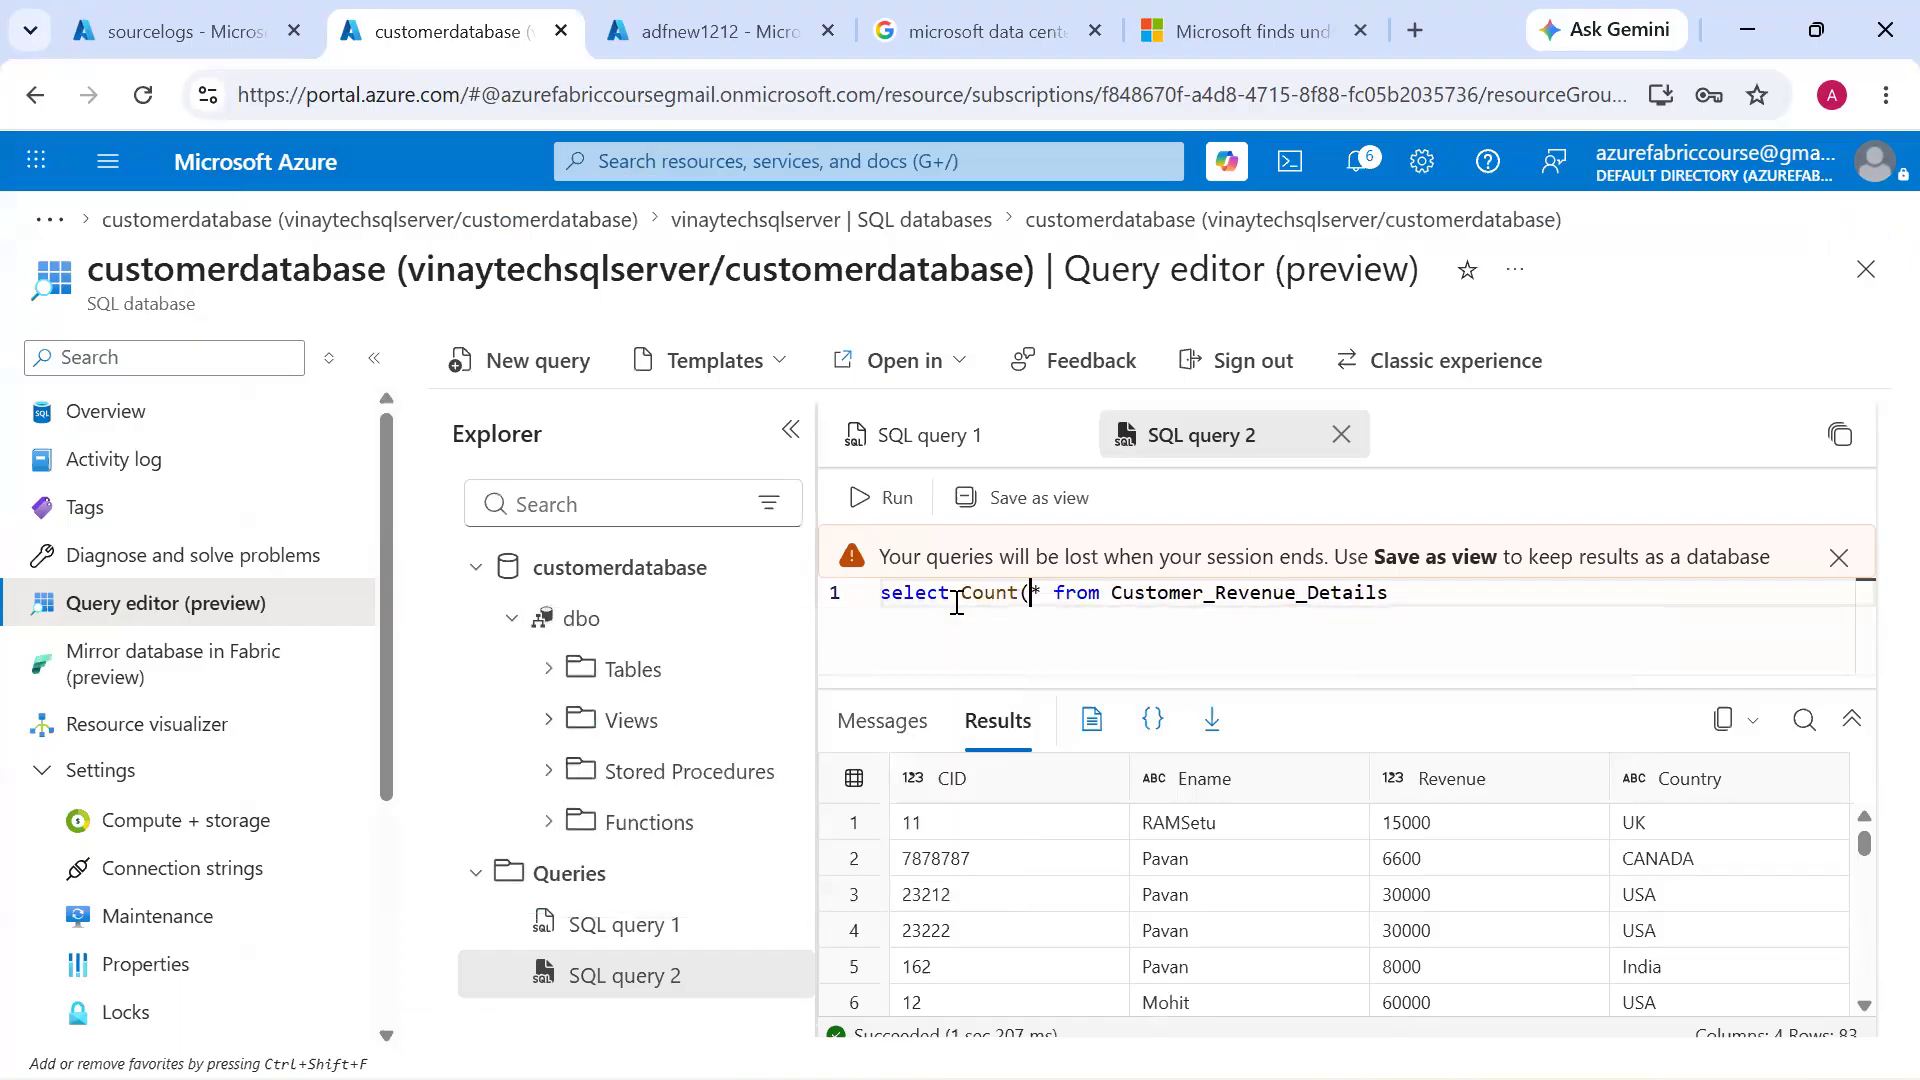
key("Right")
type(")")
key("ctrl+Return")
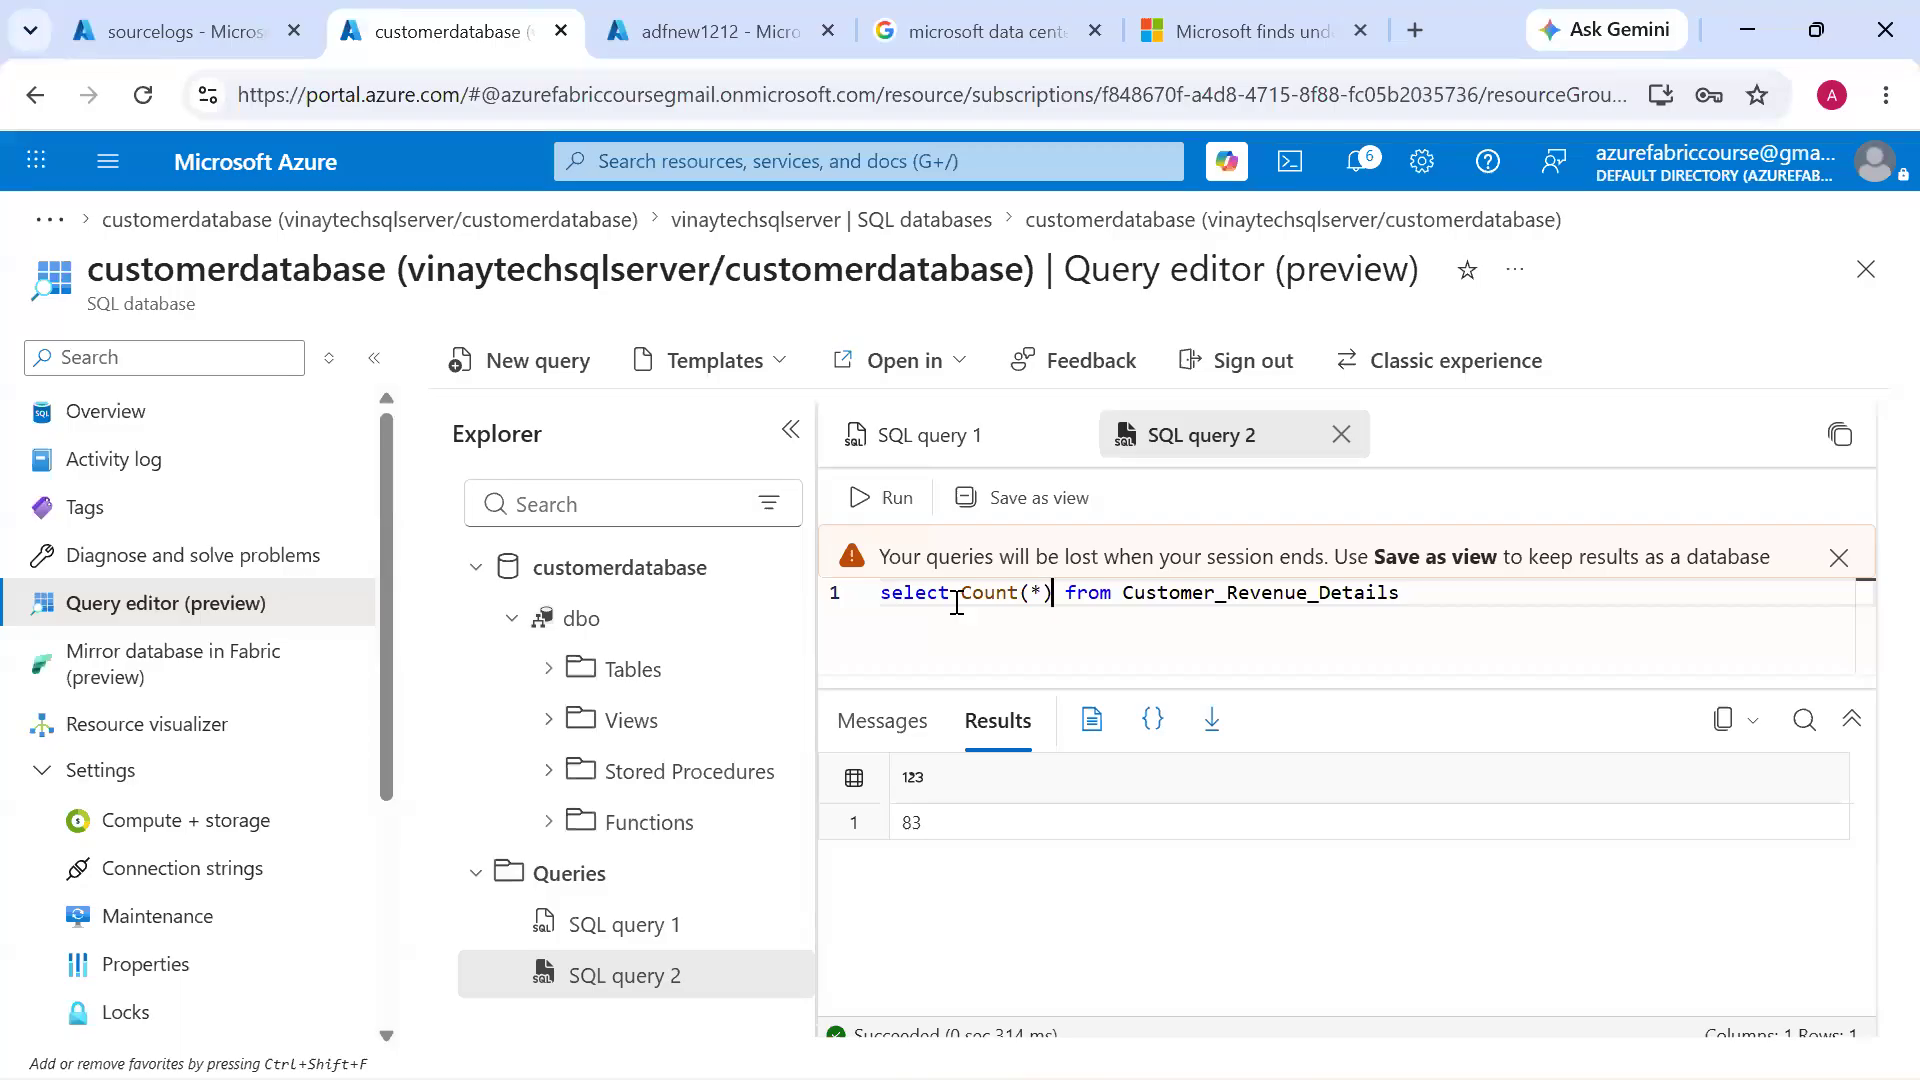
Switch to ADF.pdf in Edge and circle Azure SQL Database in the architecture diagram on page 40
key("alt+Tab")
key("alt+Tab")
key("alt+Tab")
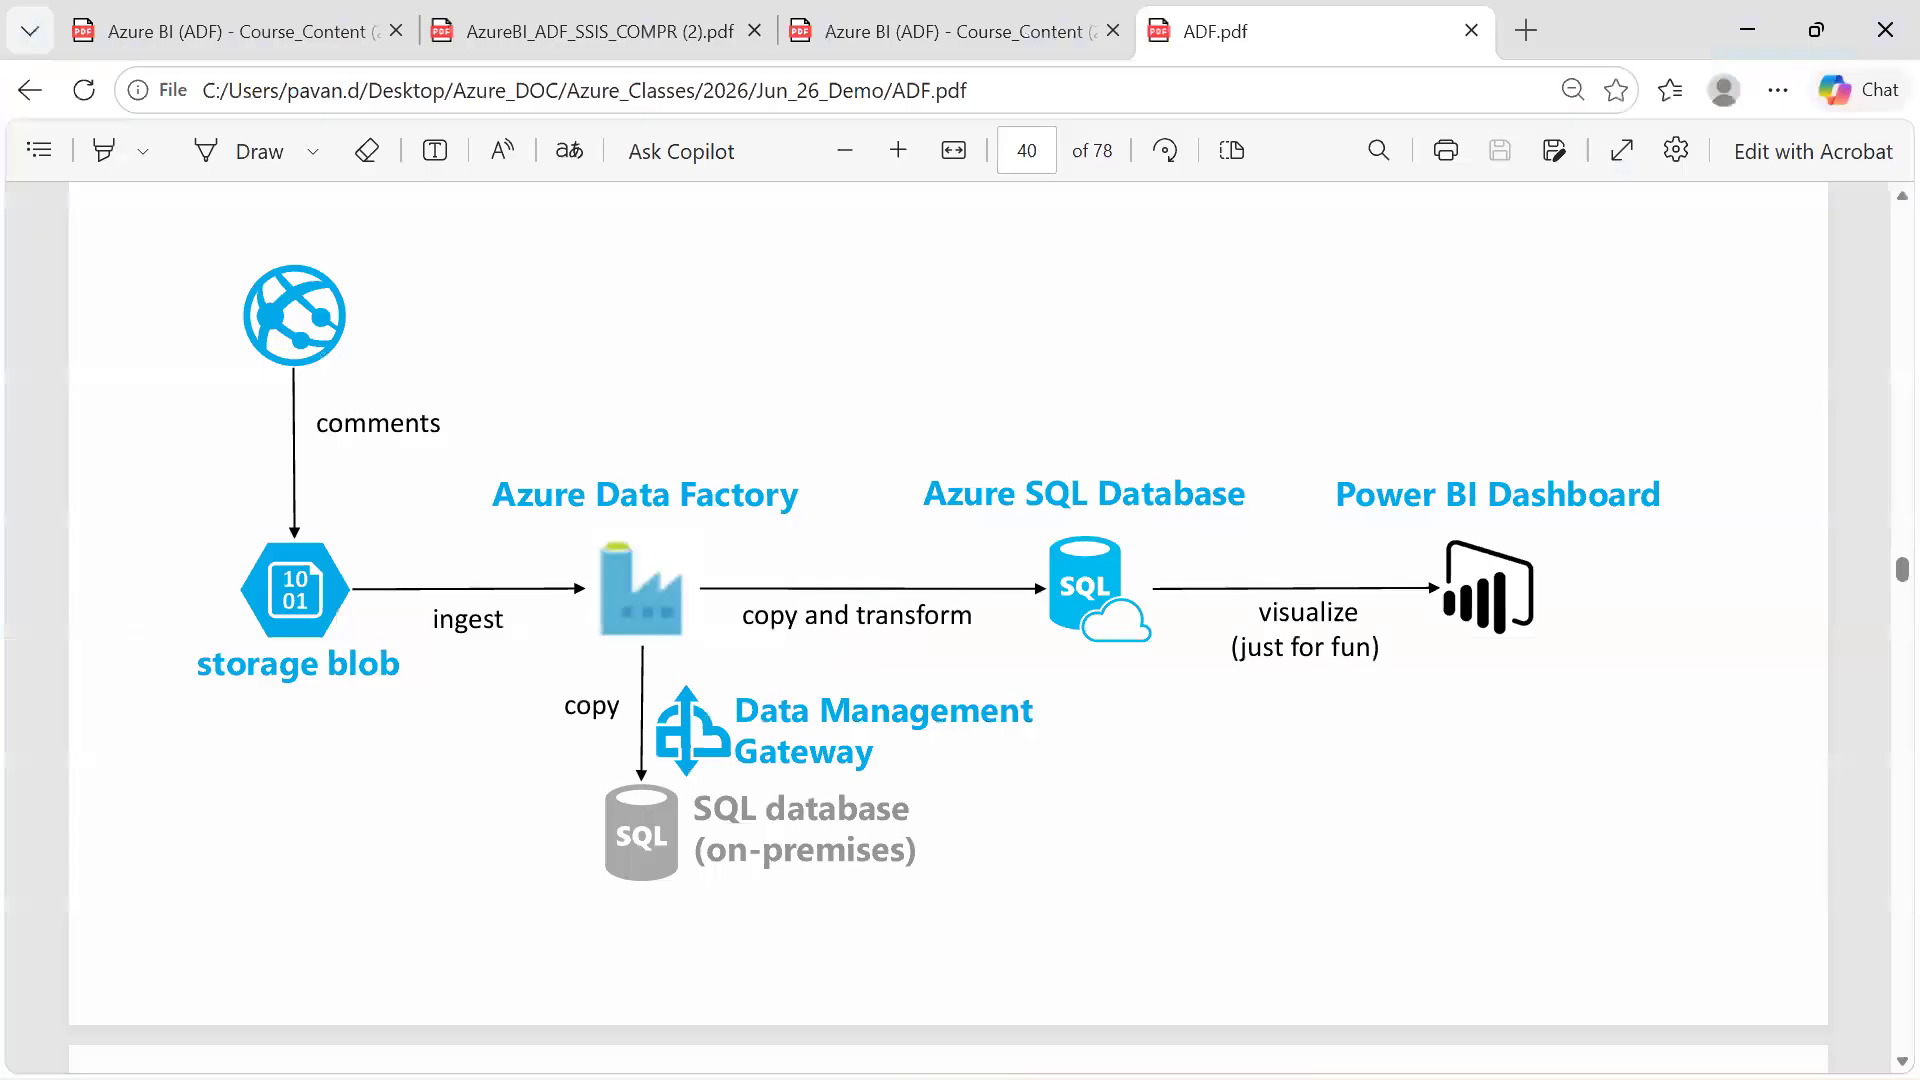
mouse_move(1143, 412)
left_mouse_down()
mouse_move(906, 443)
mouse_move(1133, 377)
mouse_move(1025, 406)
left_mouse_up()
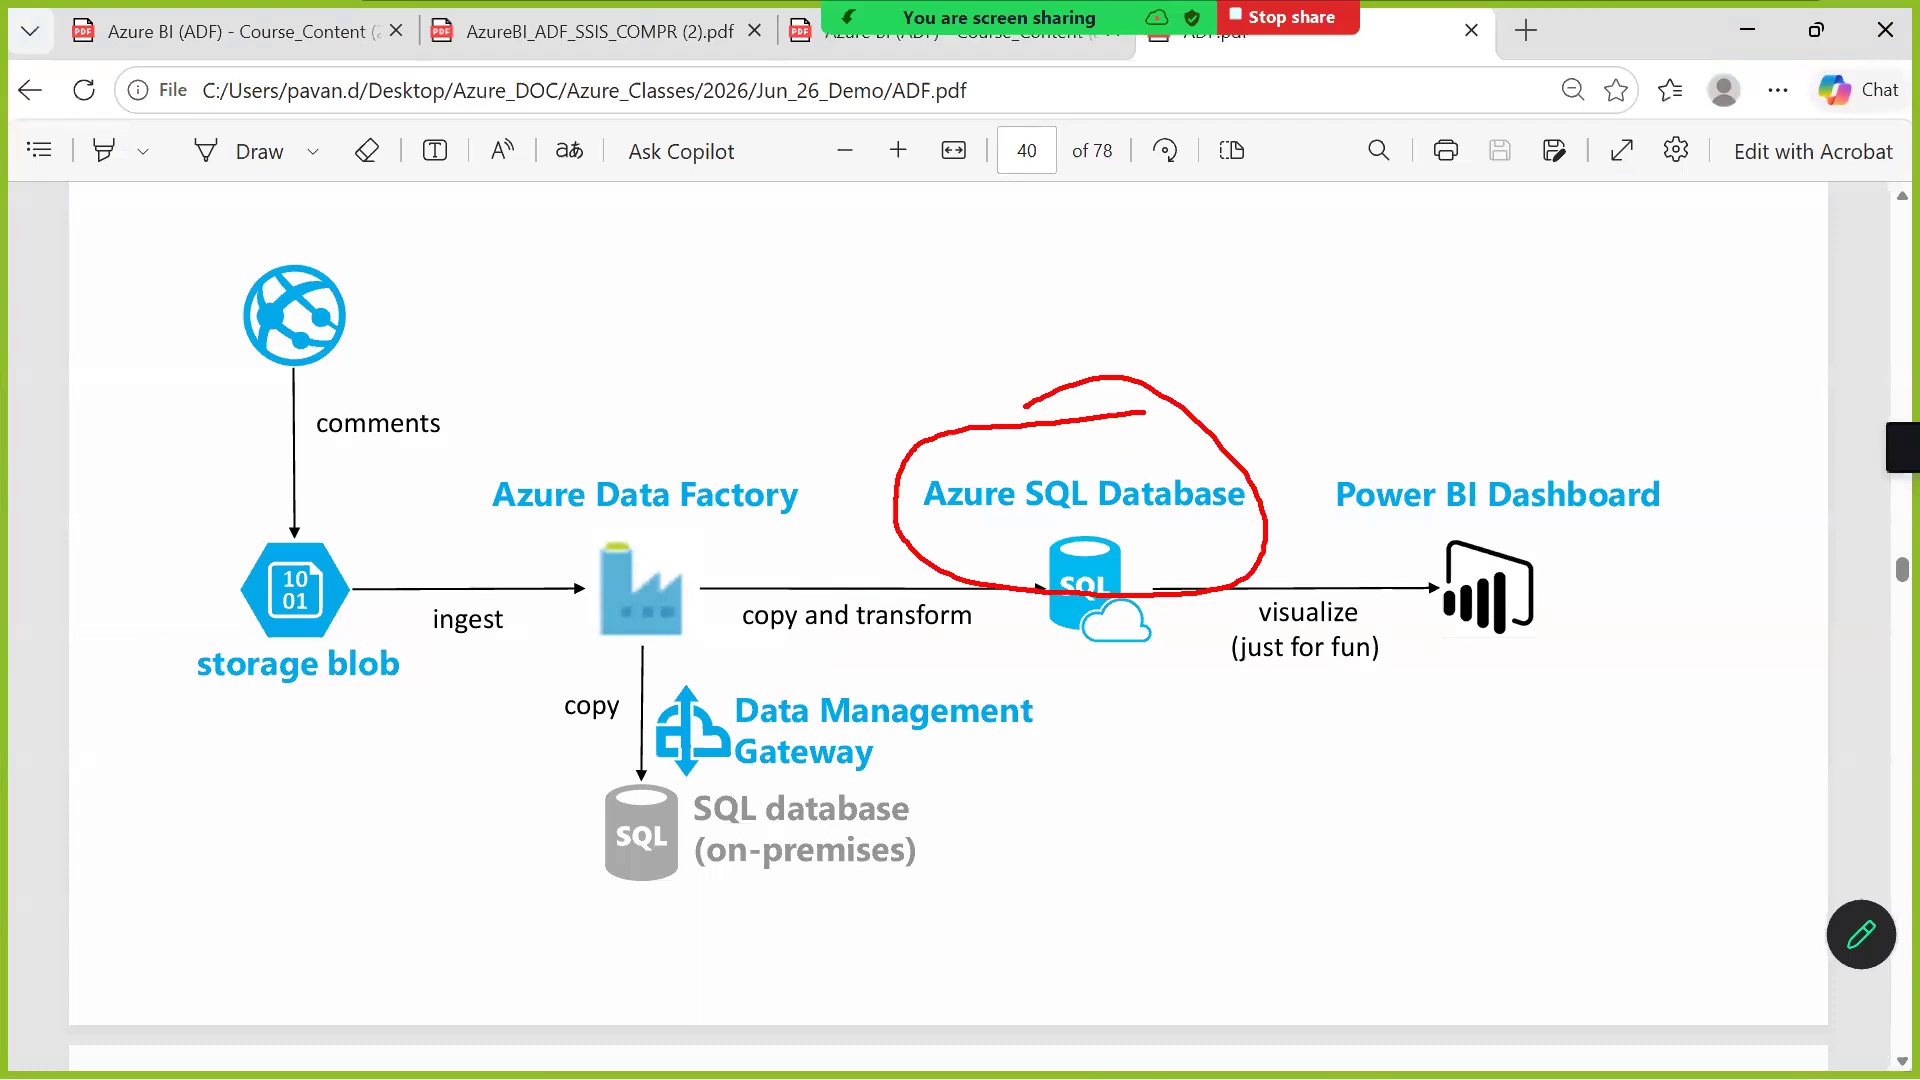
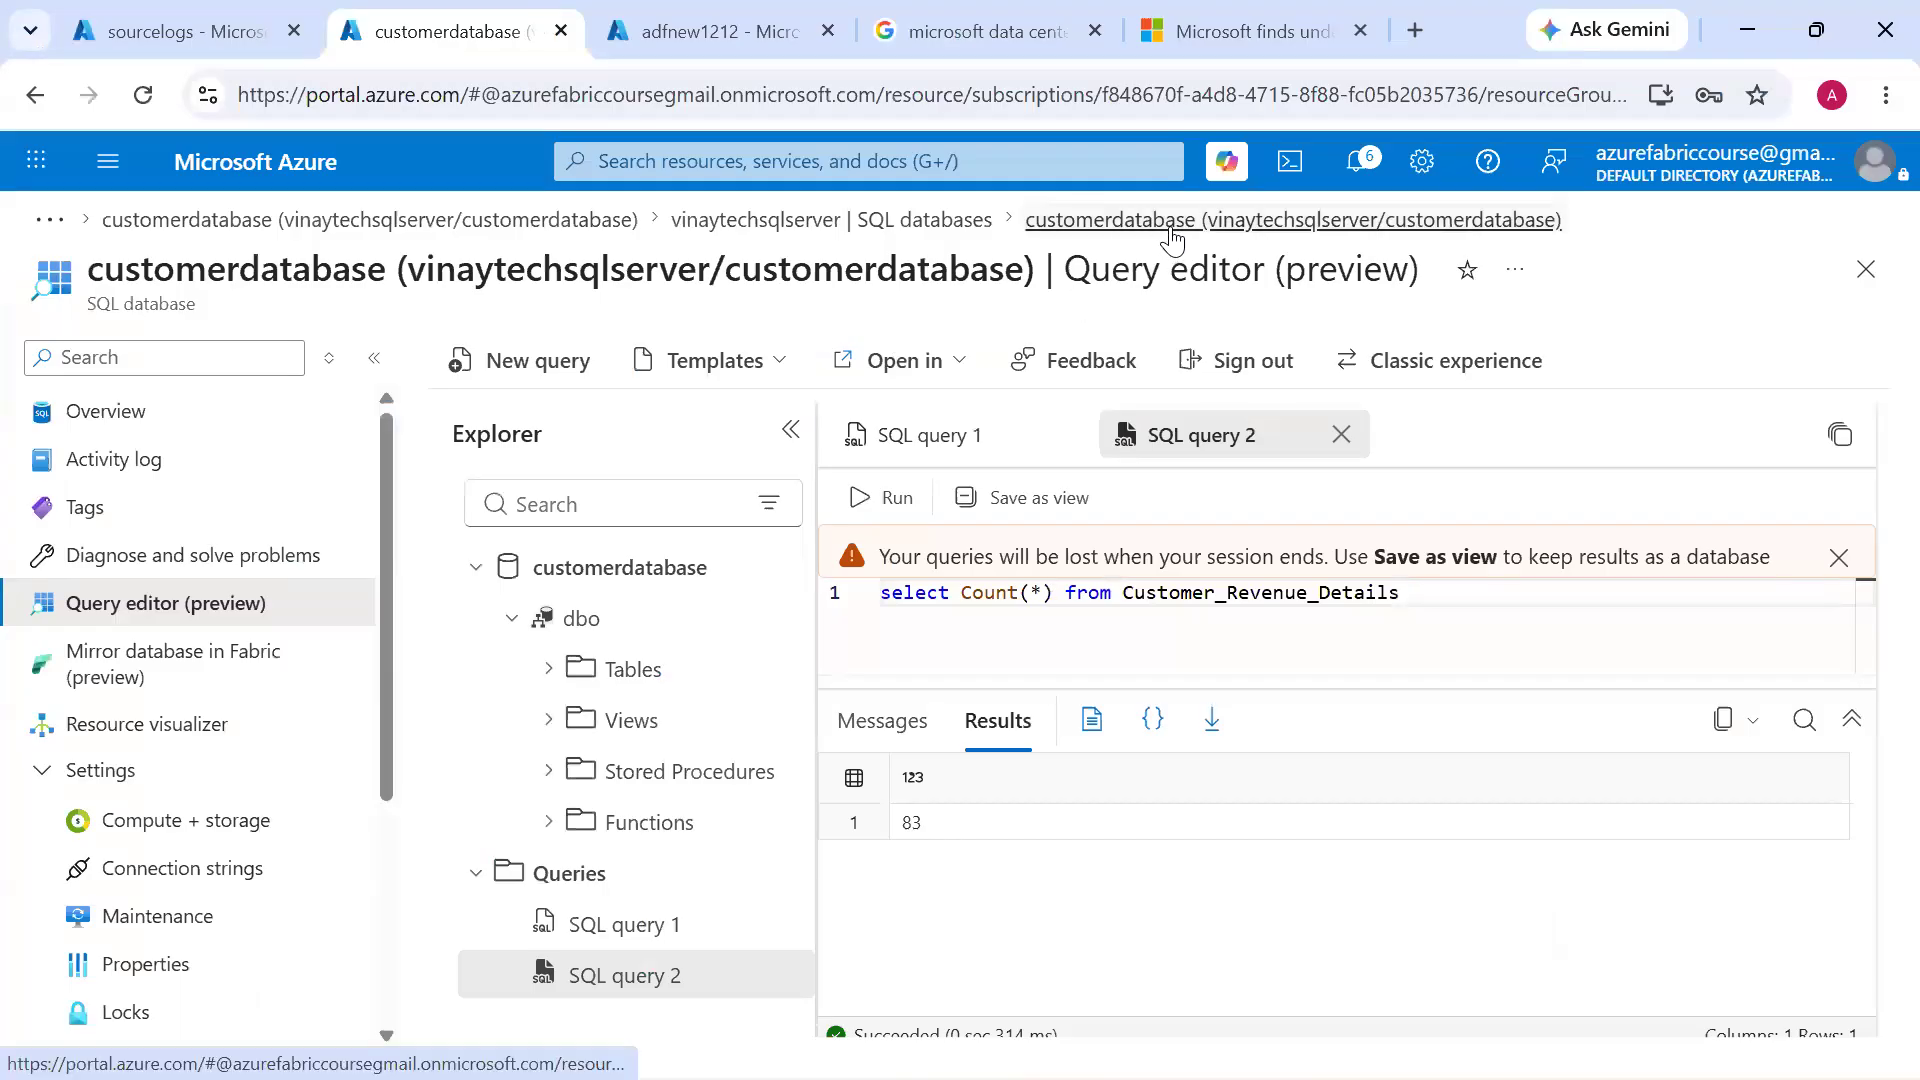
Copy vinaytechsqlserver.database.windows.net and customerdatabase from the Azure portal's database overview into Power BI Desktop's SQL Server connection as server and database
left_click(245, 420)
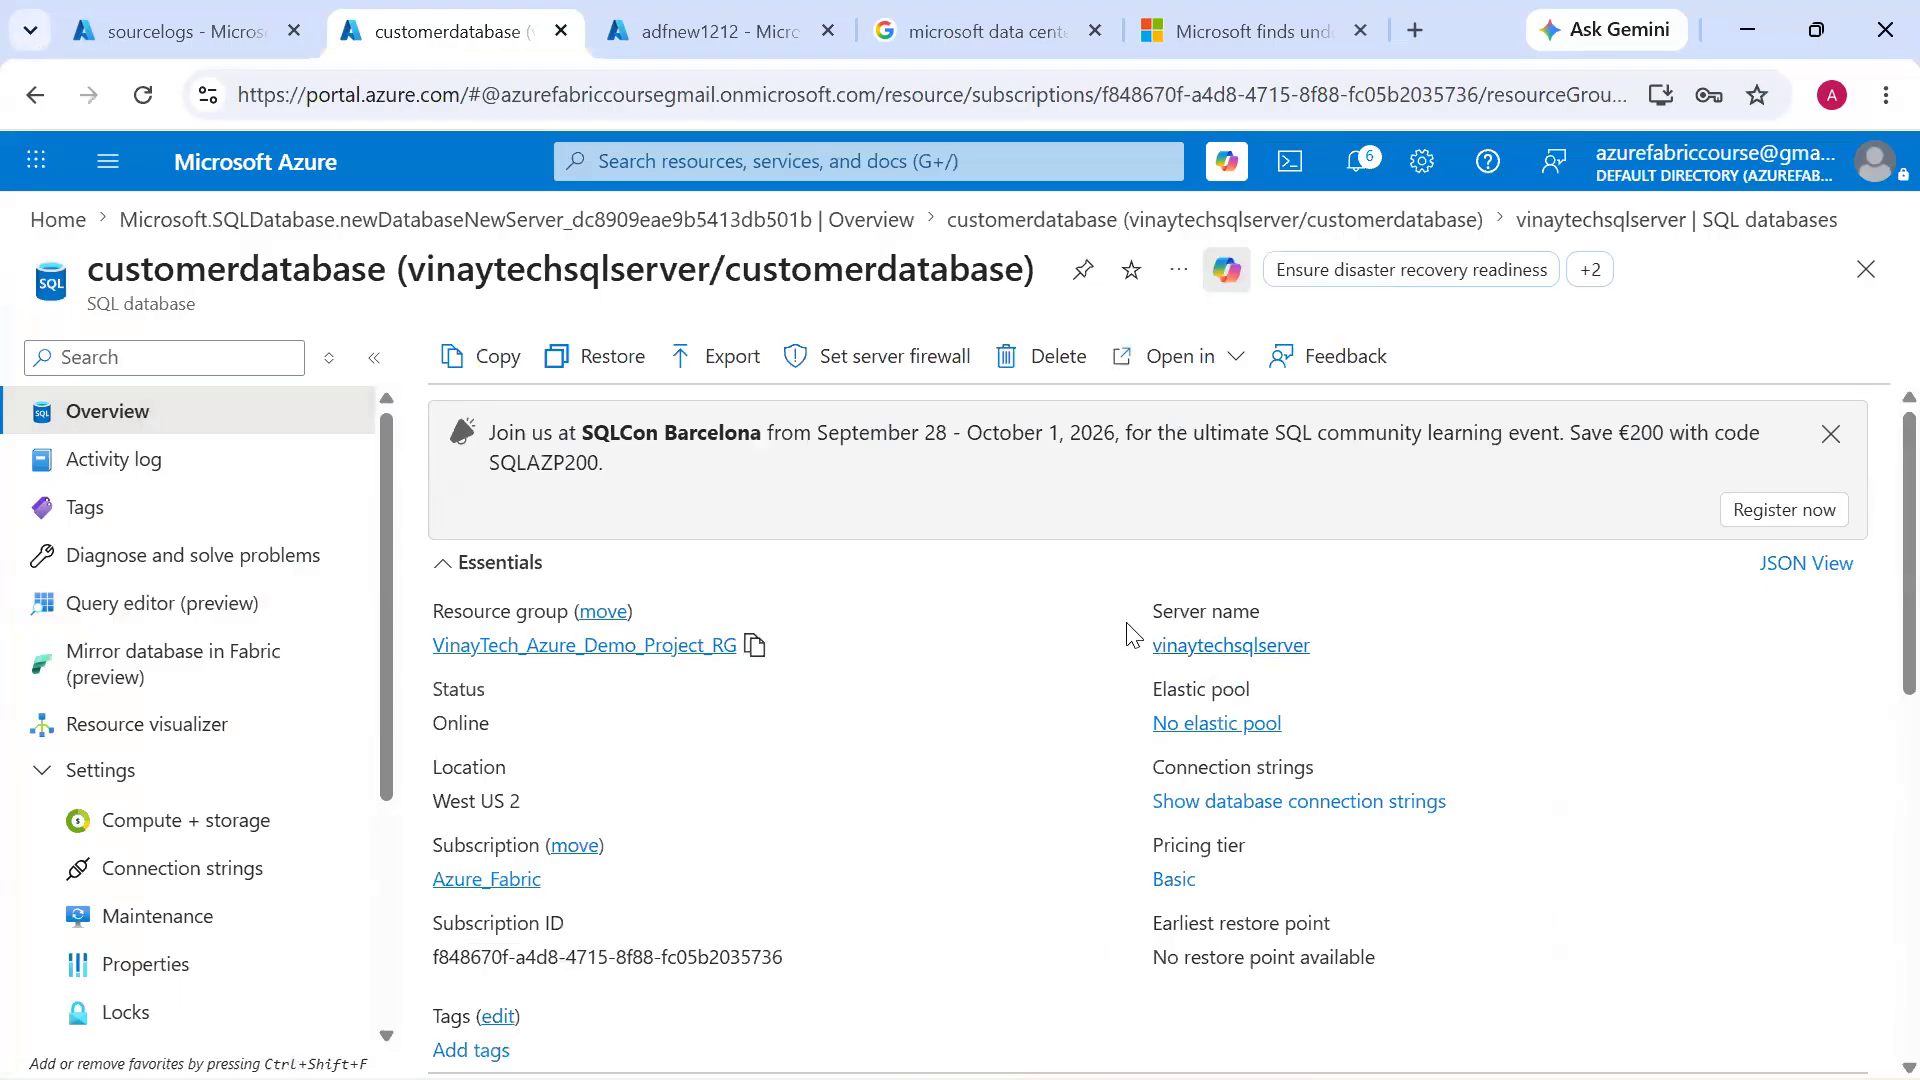
left_click(1520, 646)
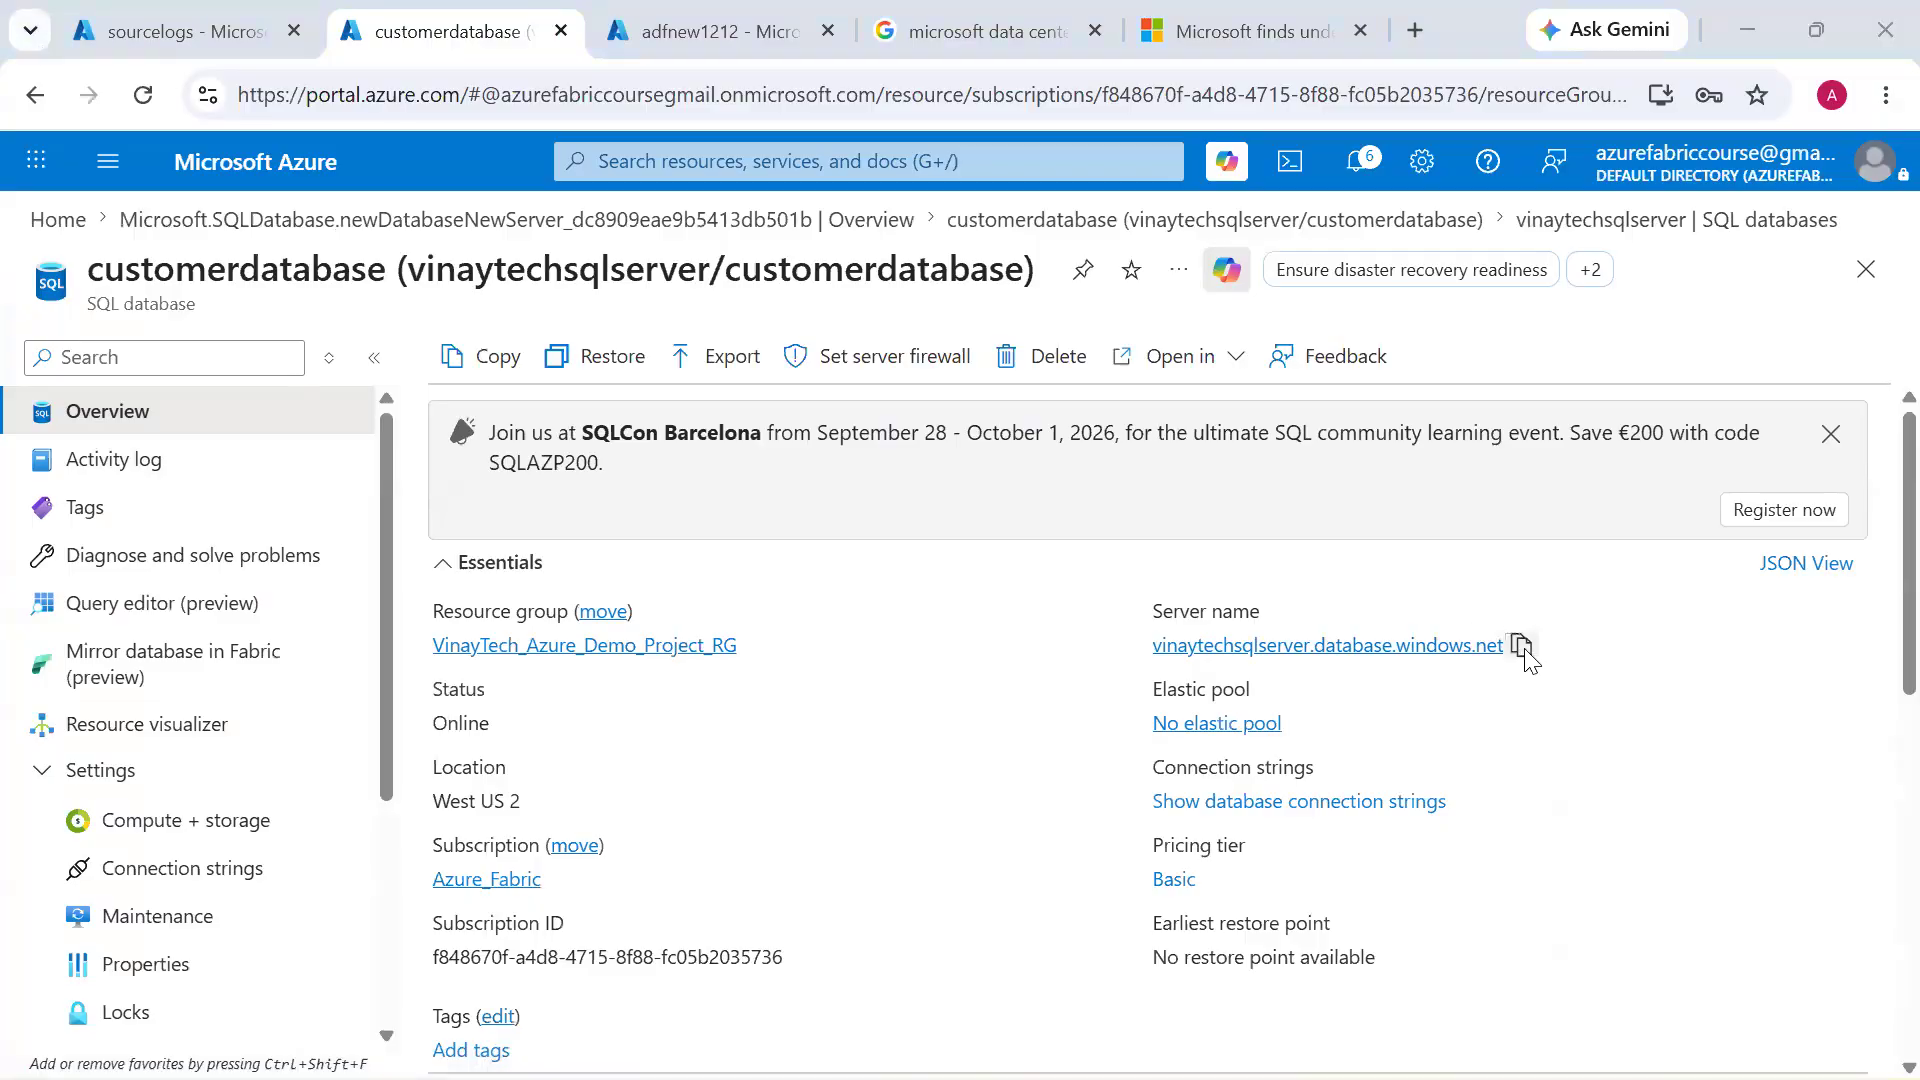
key("alt+Tab")
key("ctrl+v")
left_click(768, 495)
key("alt+Tab")
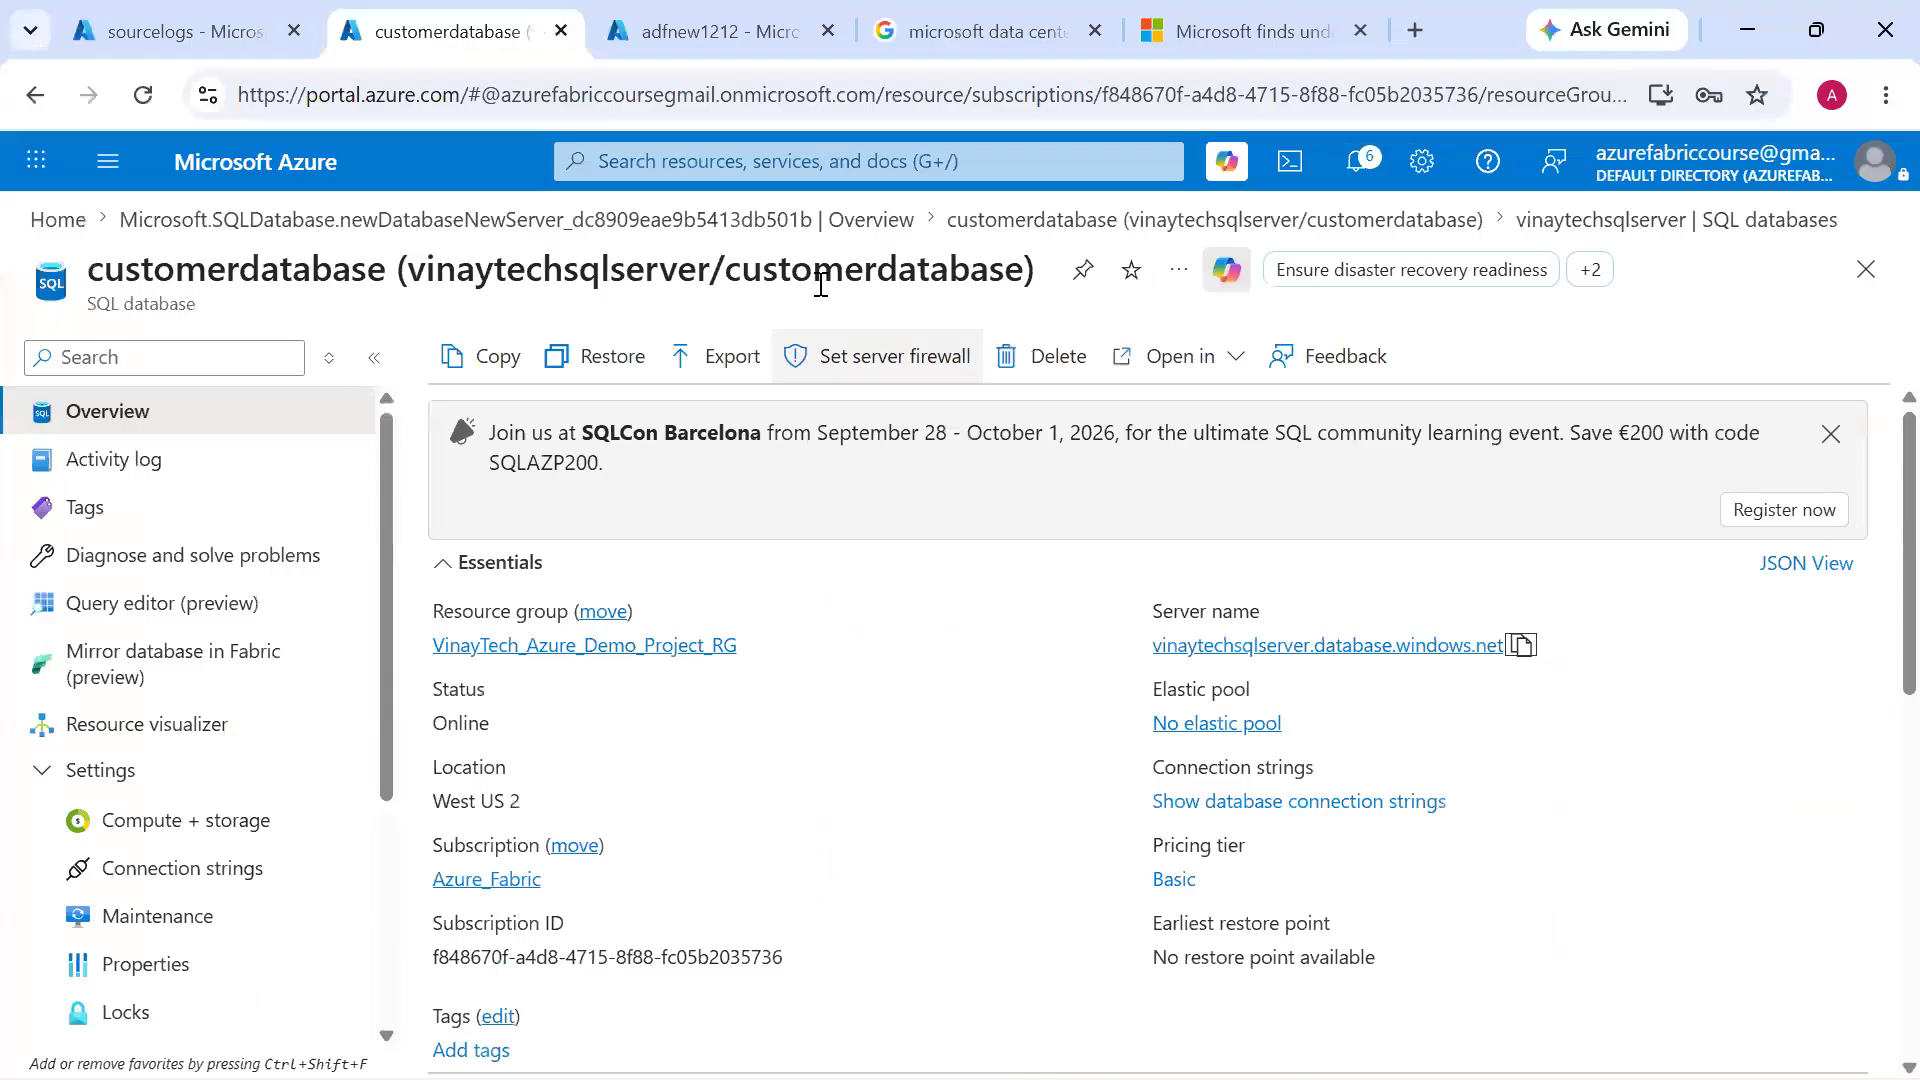
key("alt+Tab")
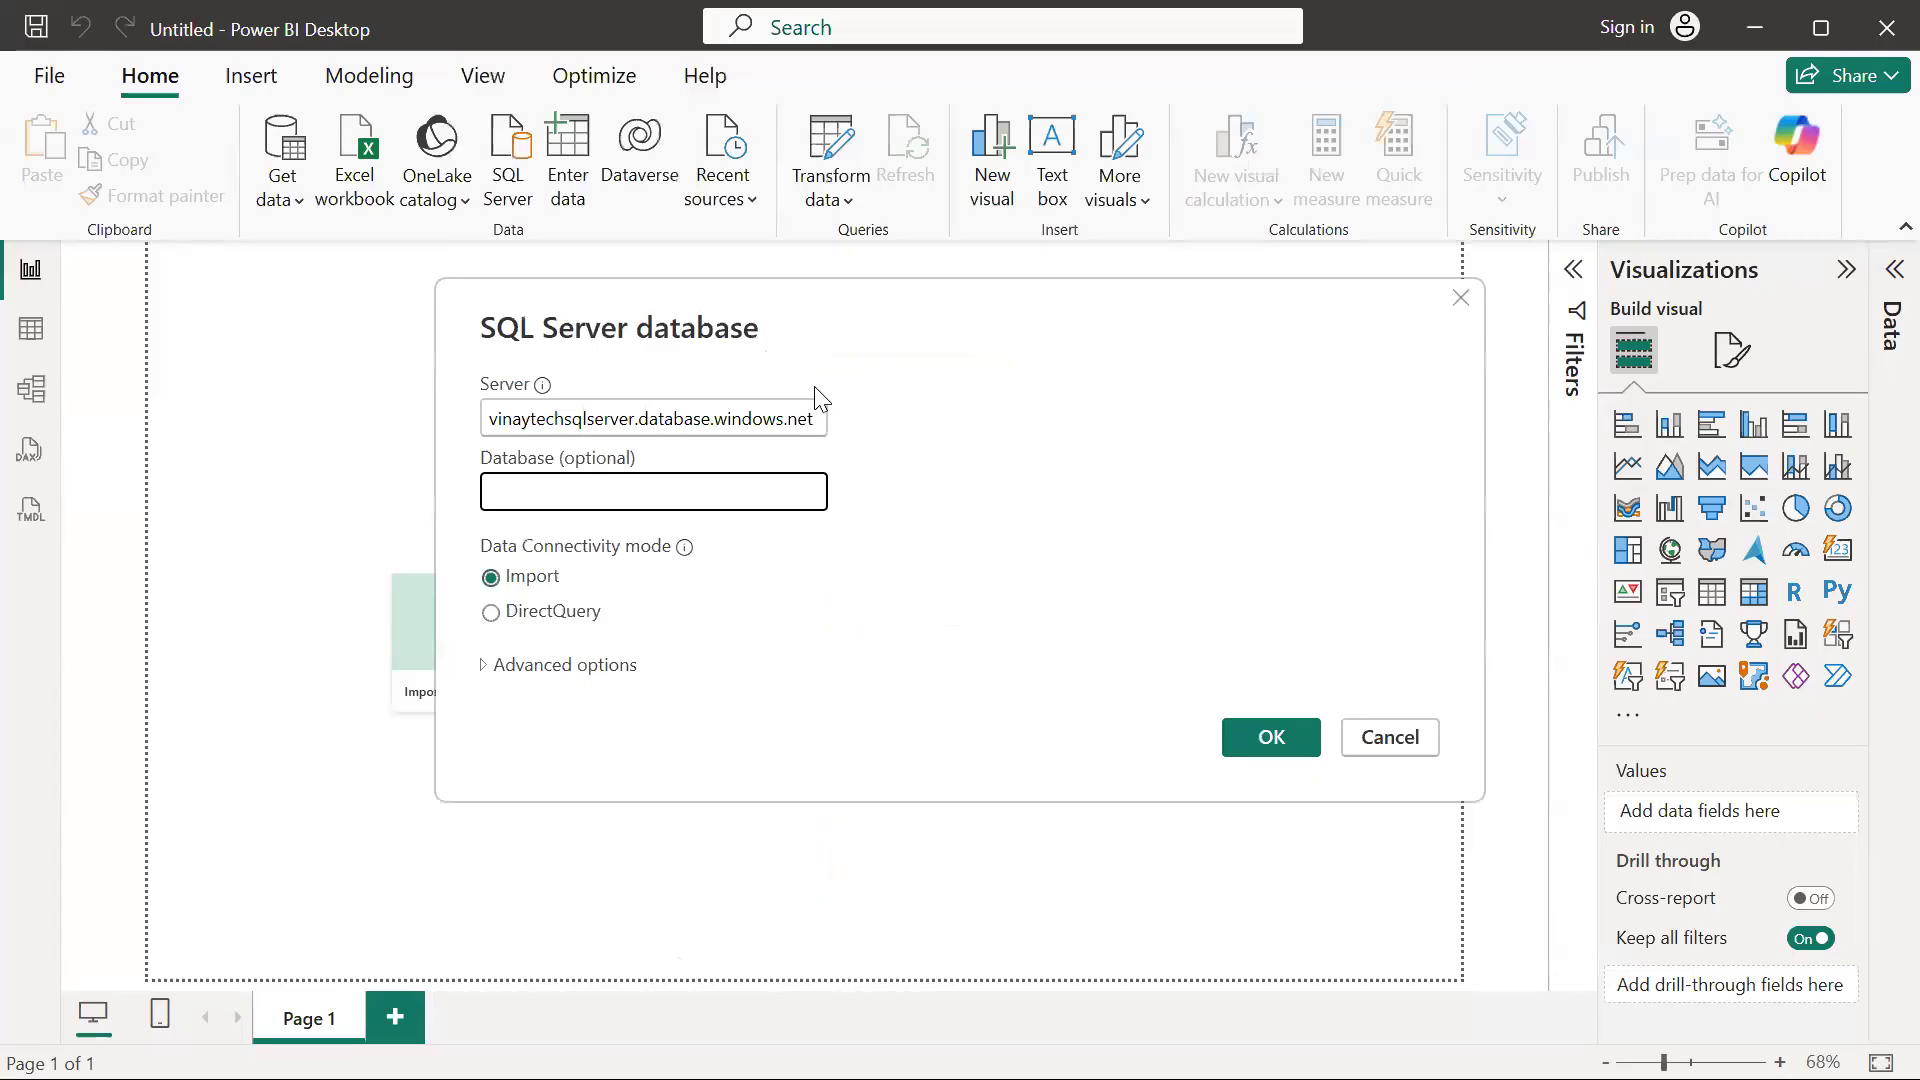
key("ctrl+v")
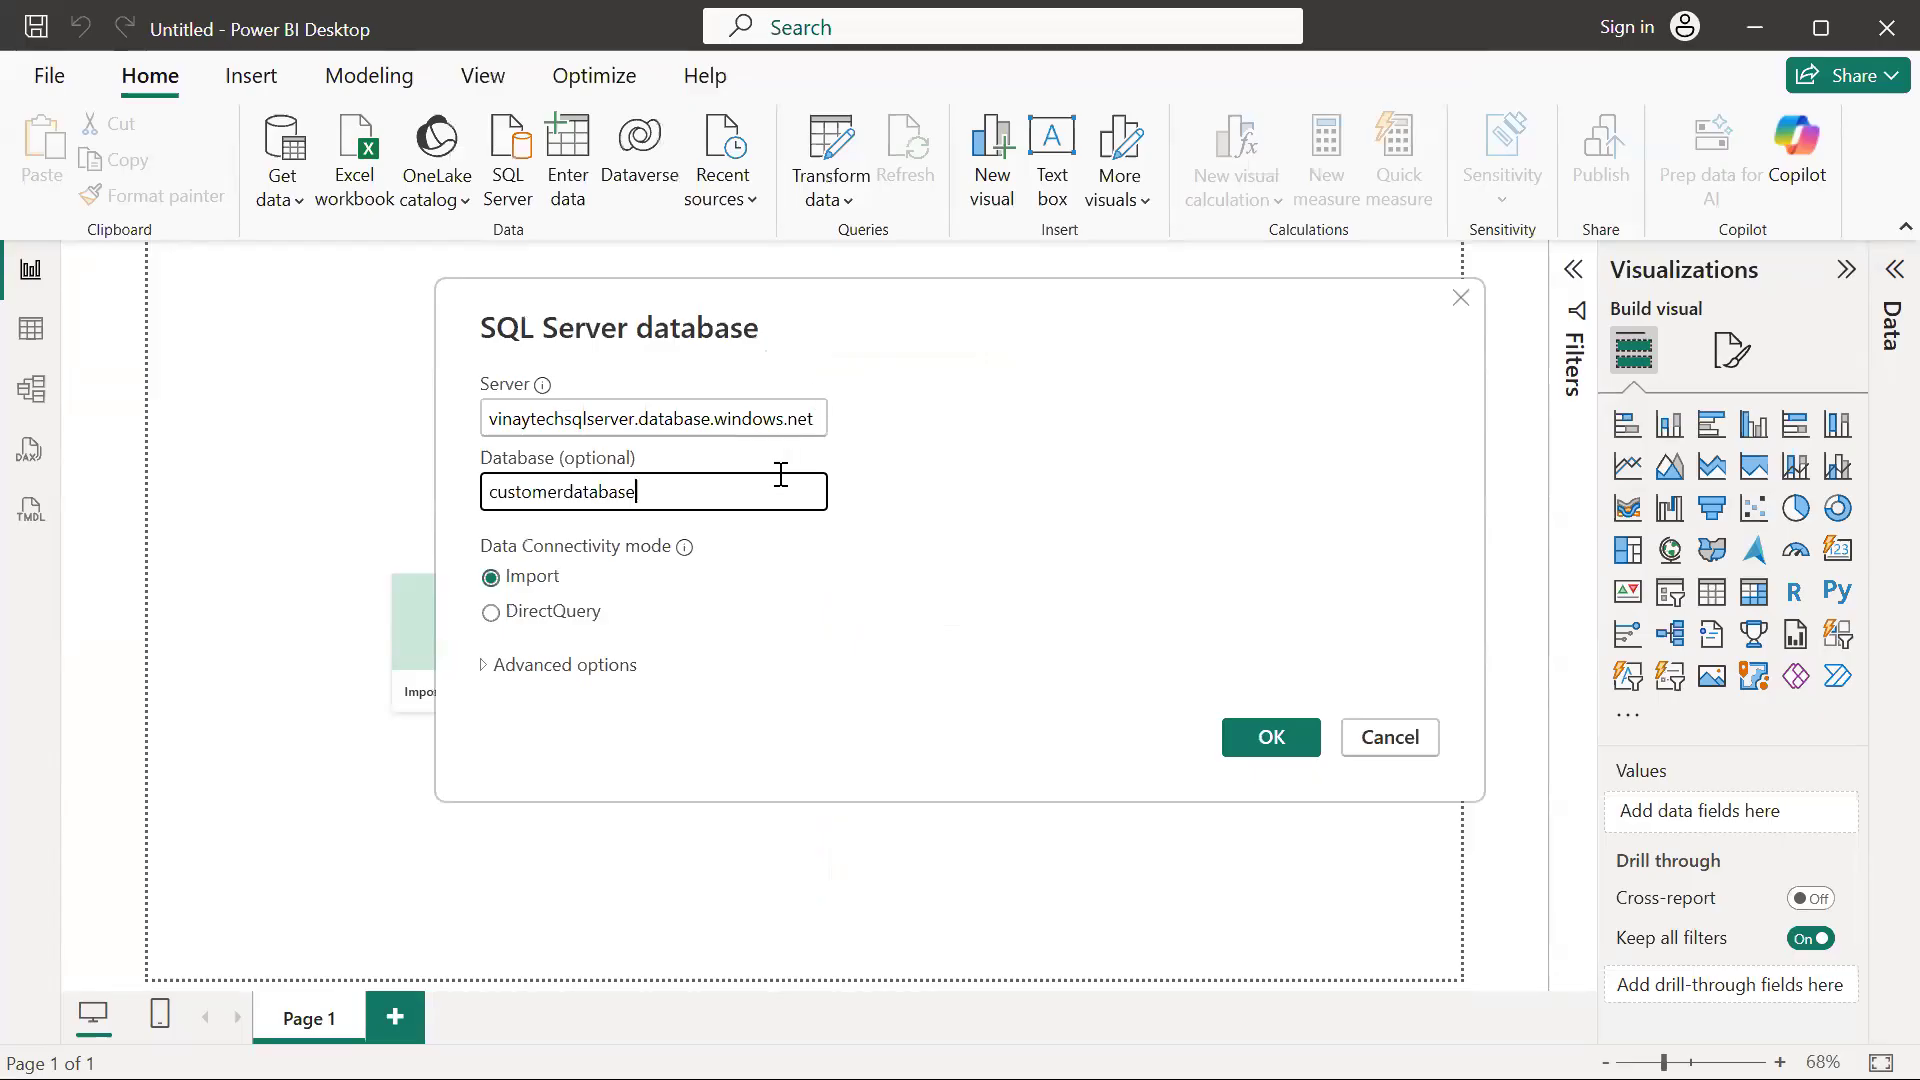
Connect to the SQL Server database in Import mode and load the Customer_Revenue_Details table
left_click(1240, 744)
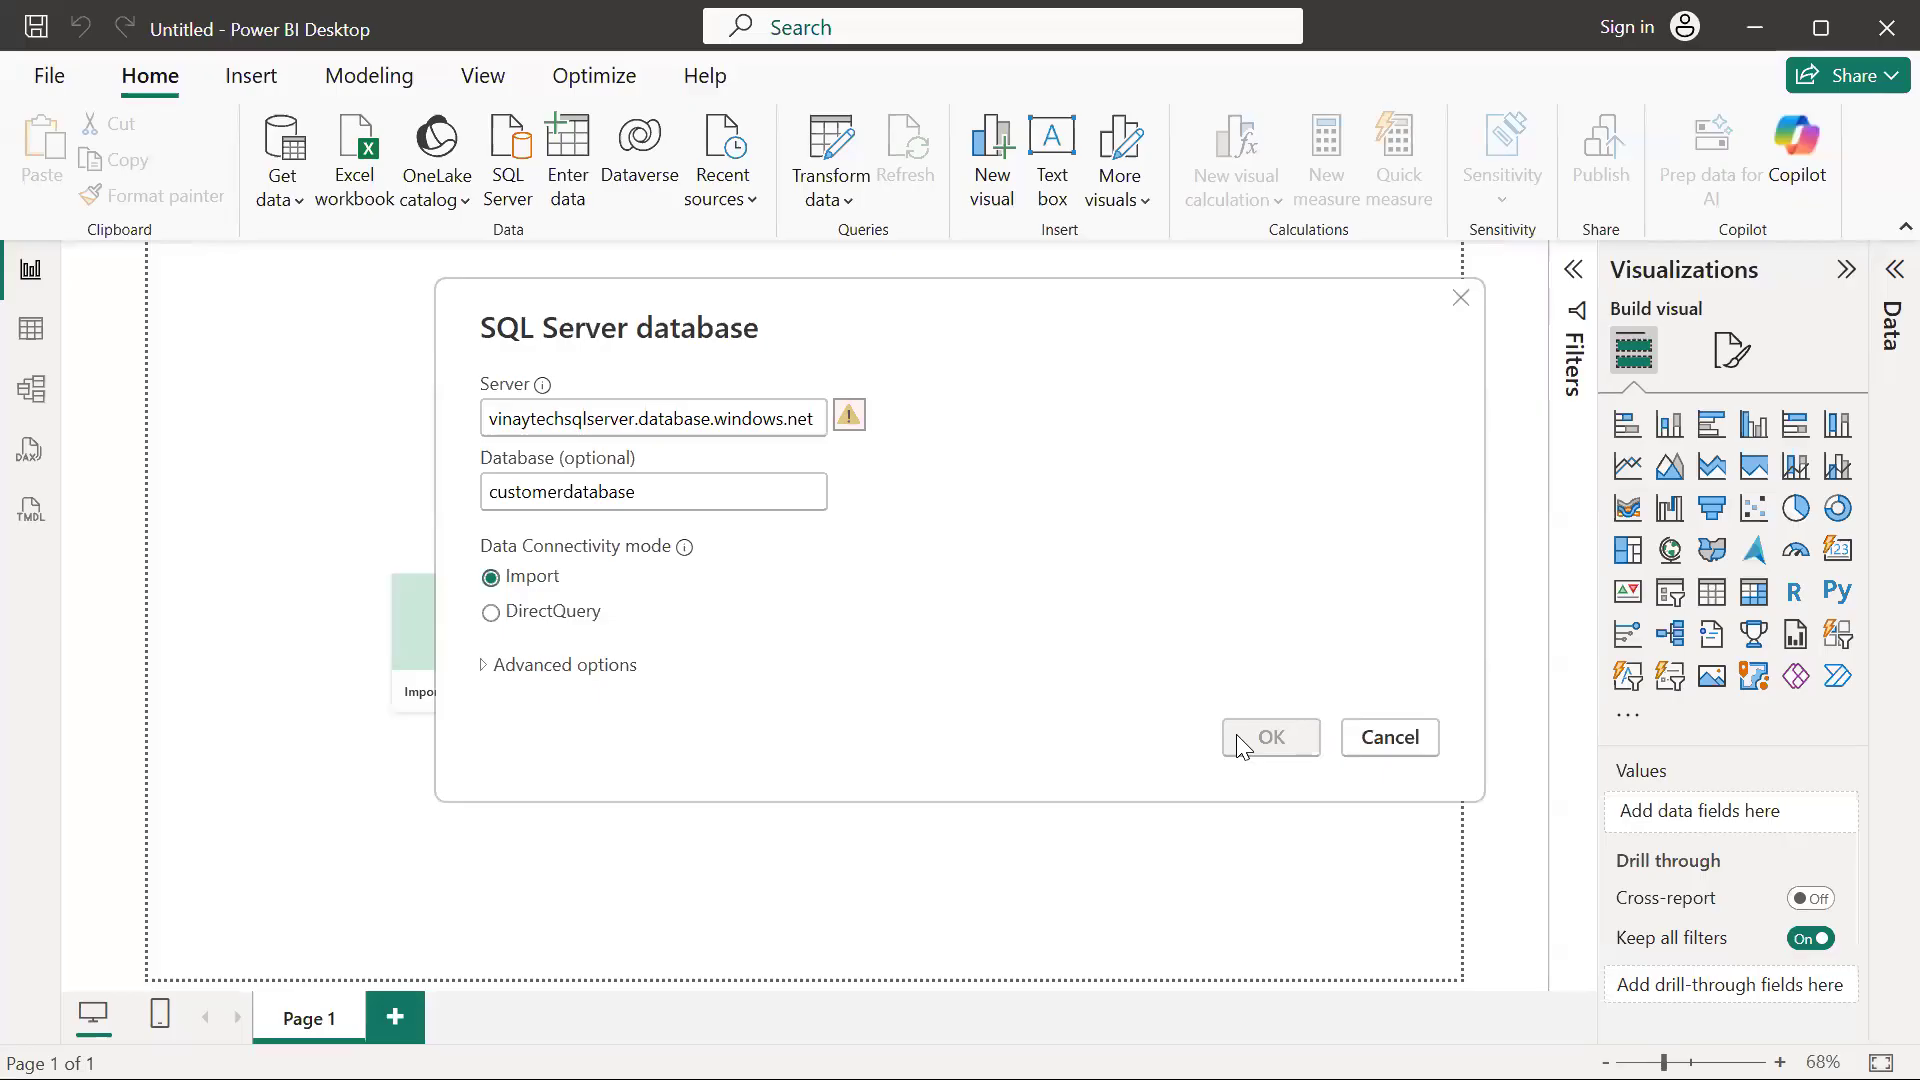
left_click(722, 418)
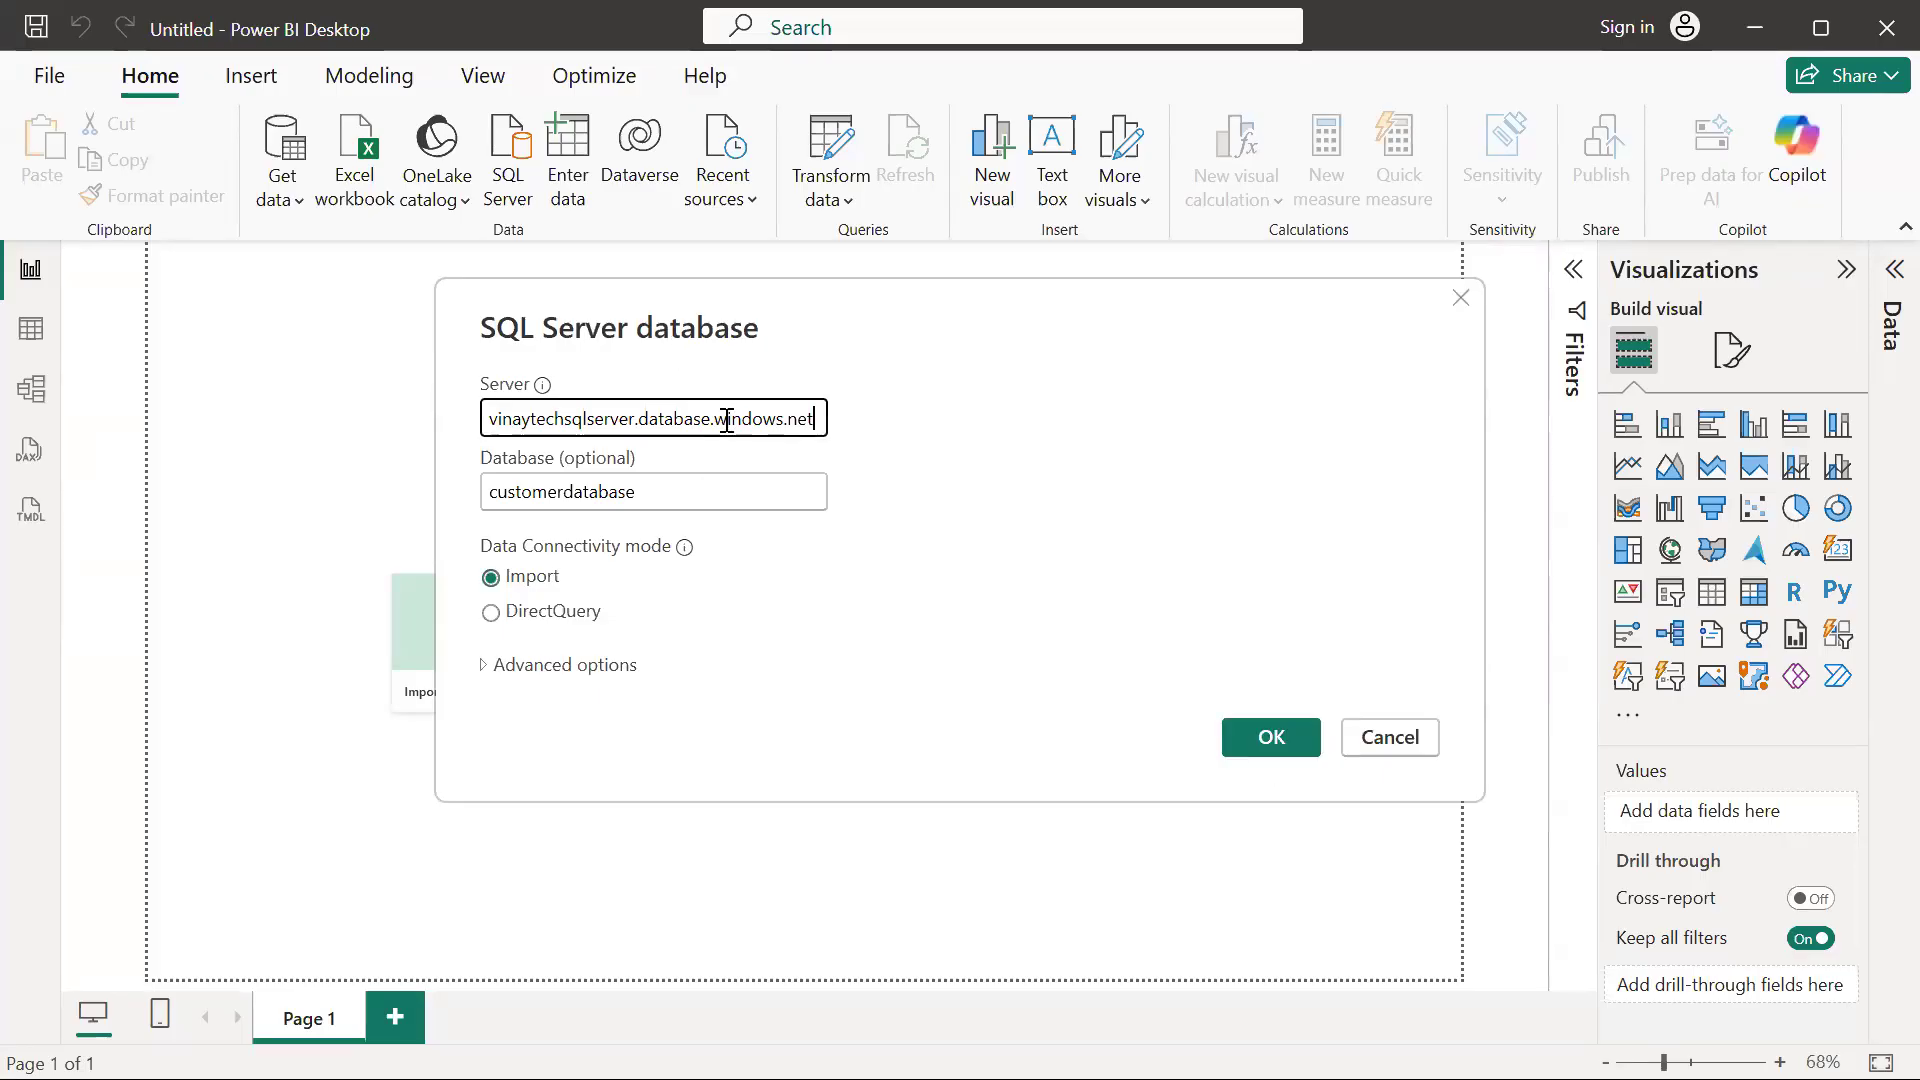
left_click(1265, 738)
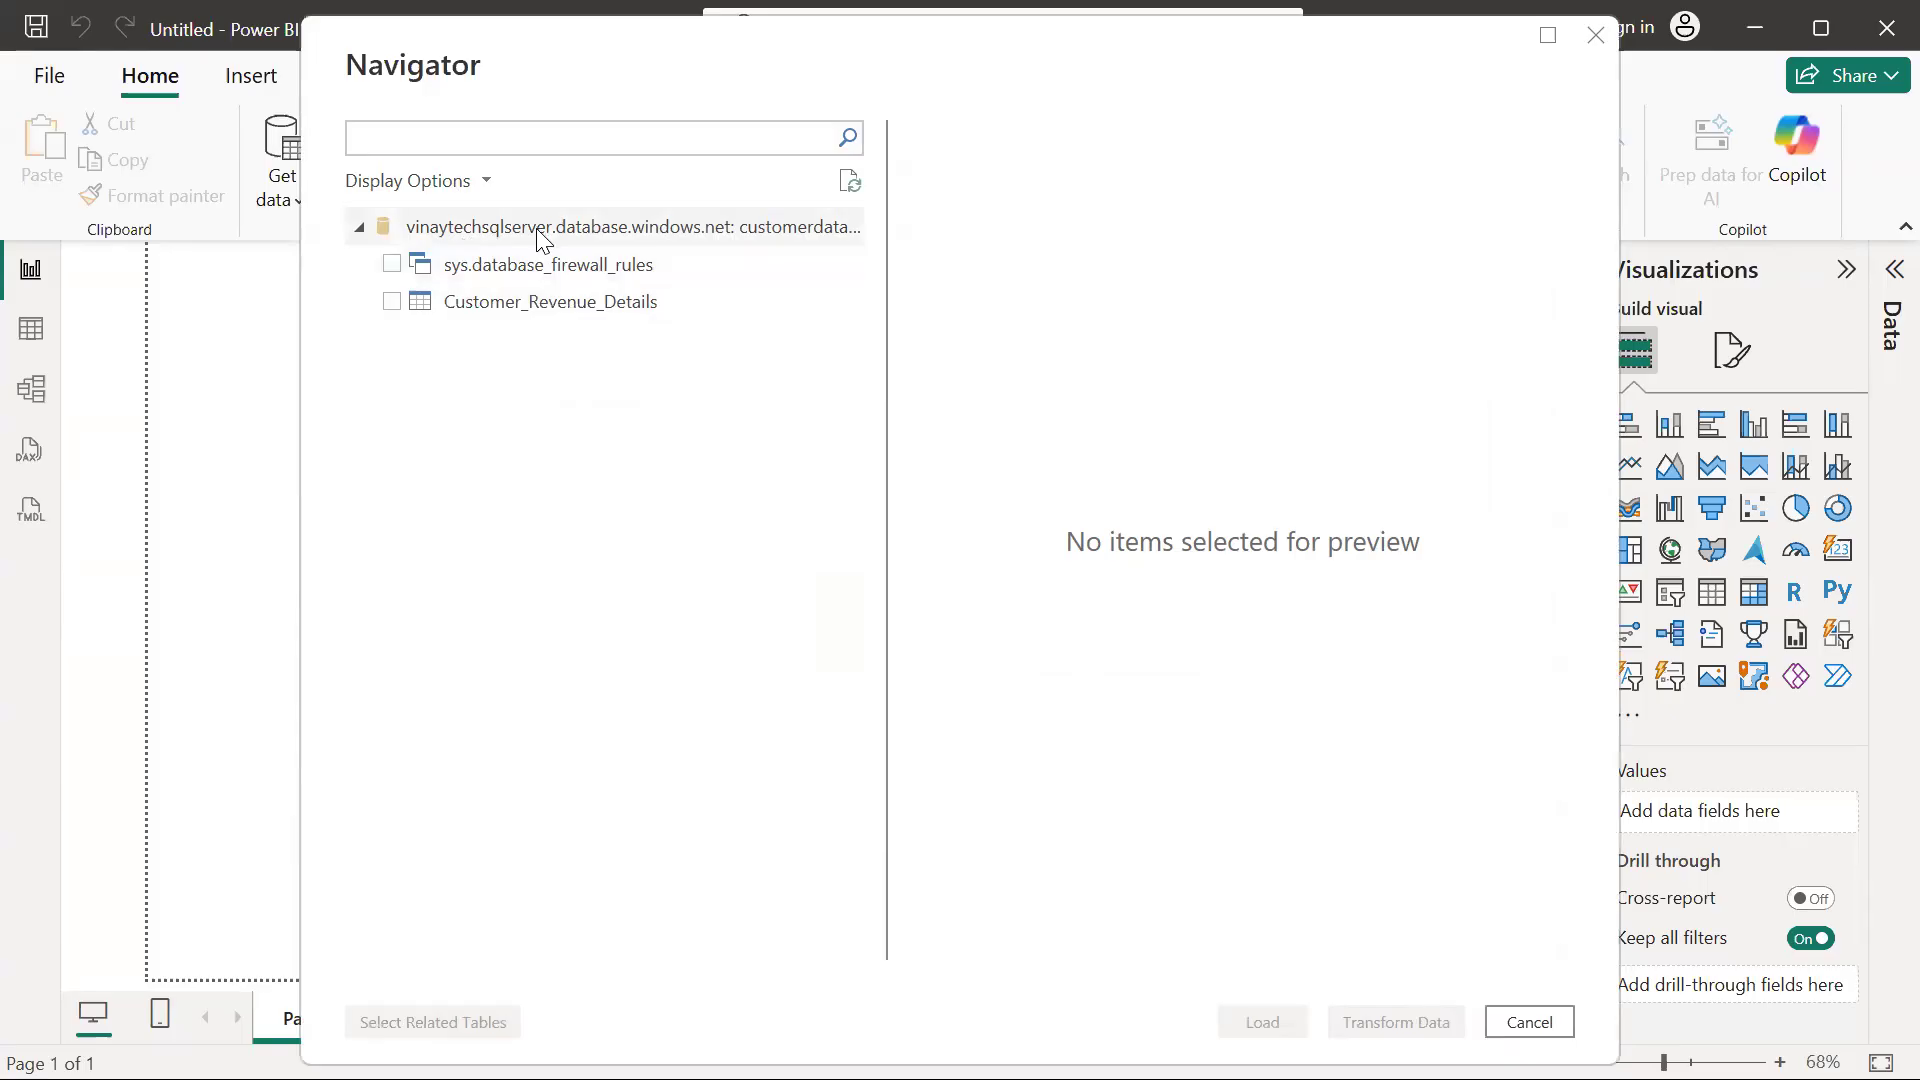
left_click(392, 301)
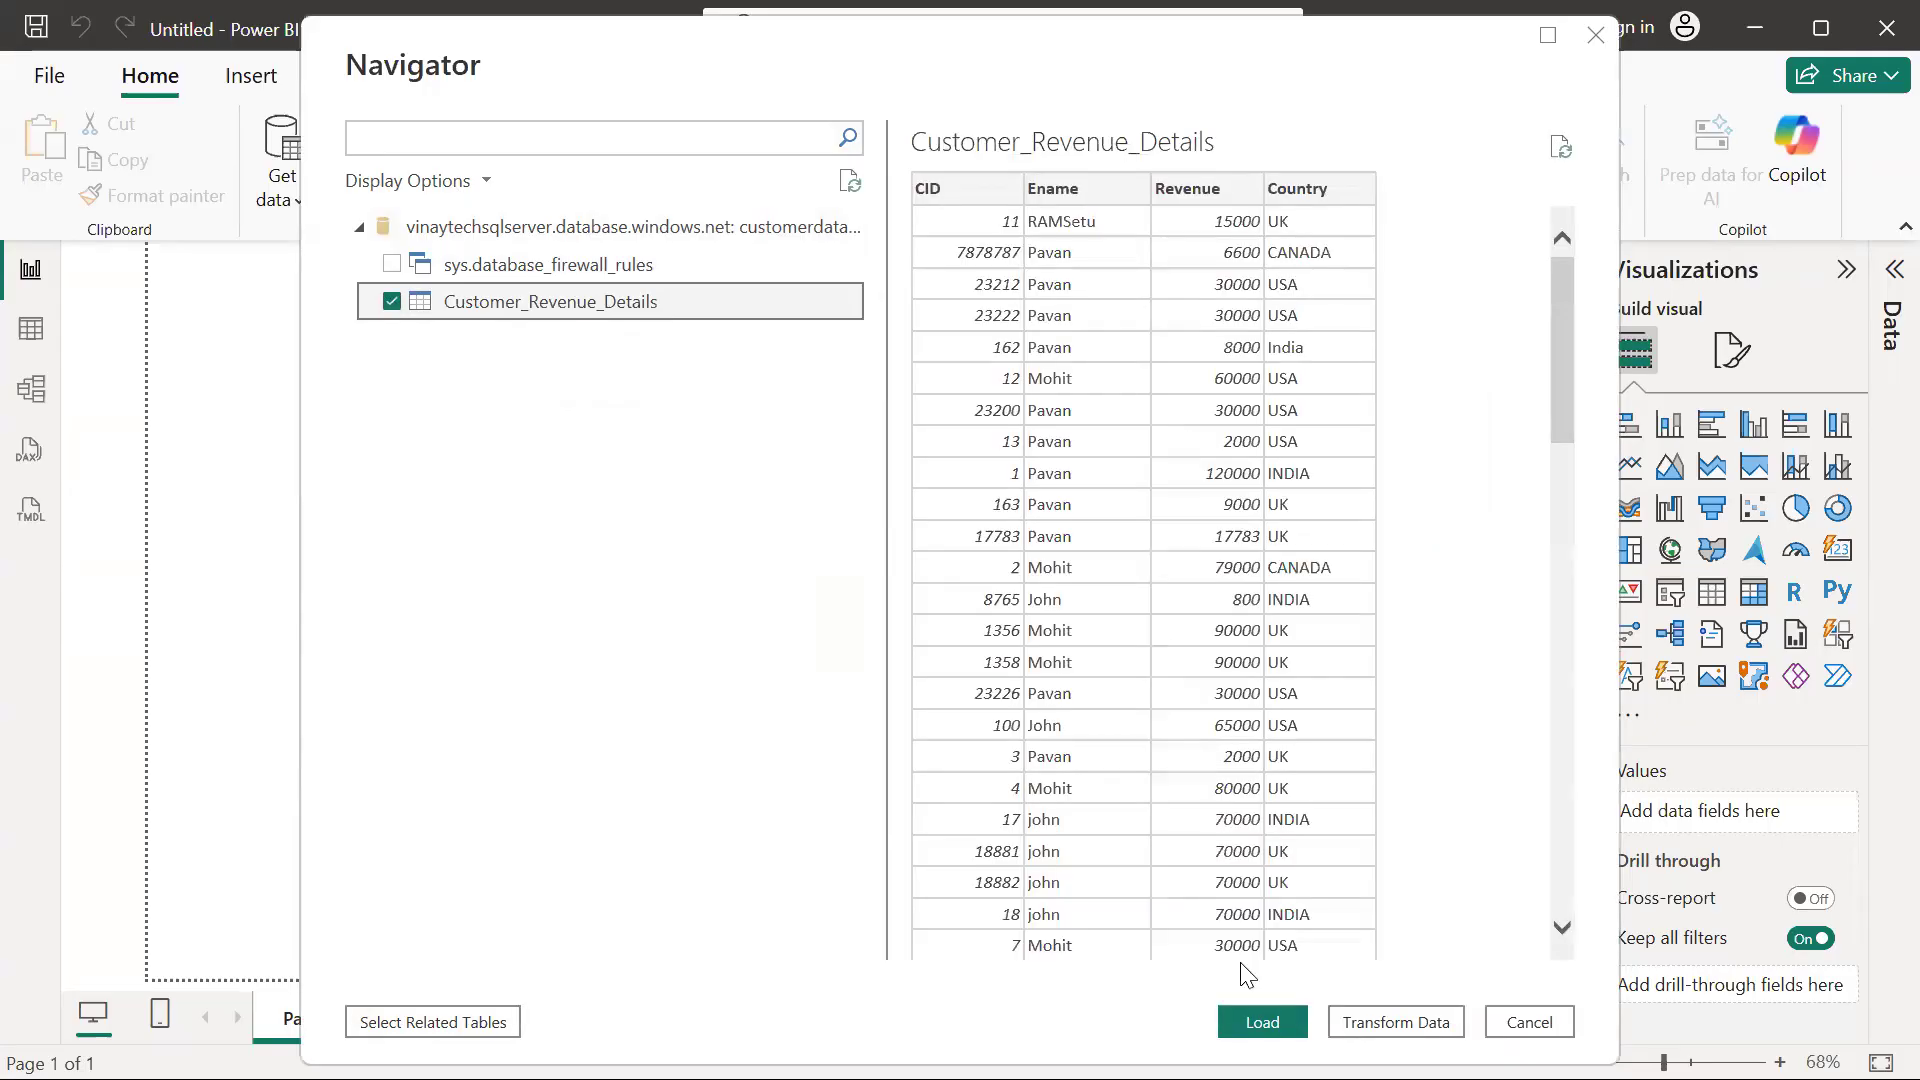
left_click(1254, 1022)
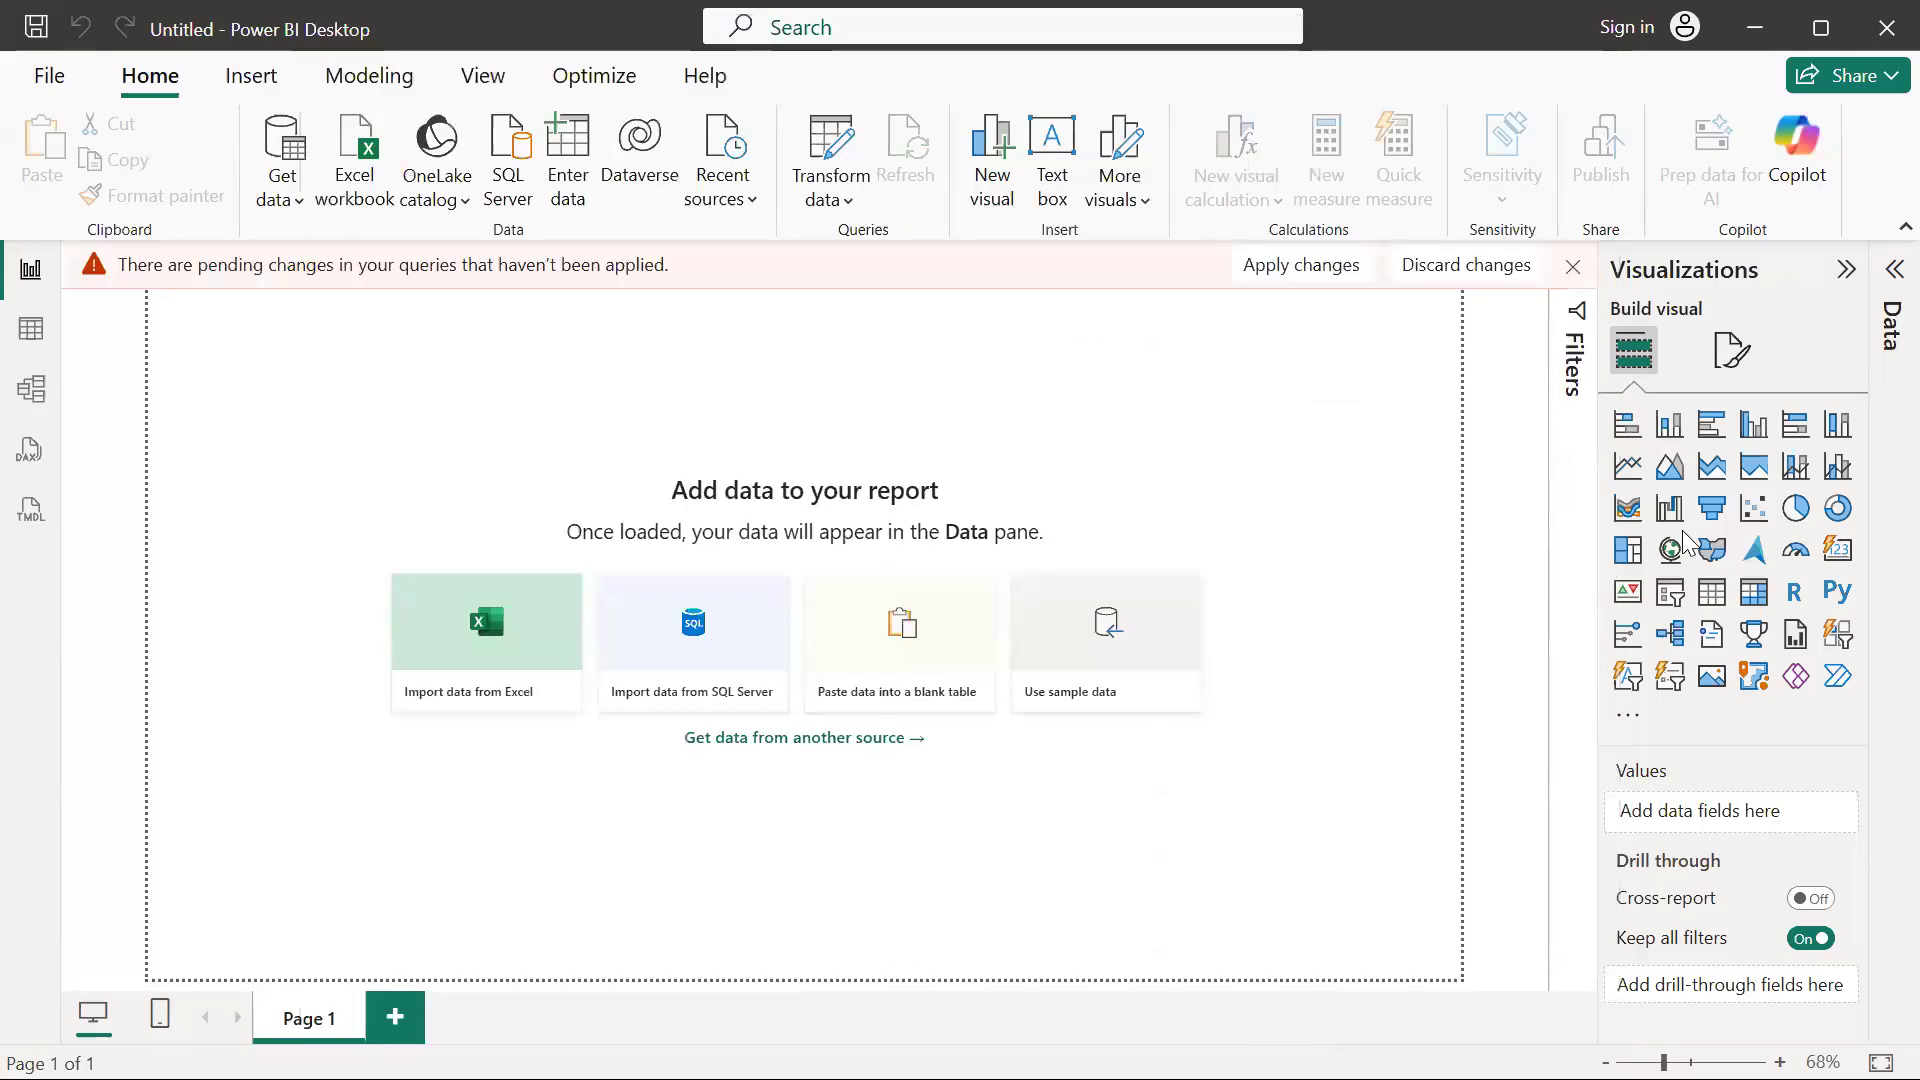
Switch to Book1 in Excel, review the country pivot table and pie chart on Sheet2, and return to Power BI Desktop
key("alt+Tab")
key("Tab")
key("Tab")
key("Tab")
key("Tab")
key("Tab")
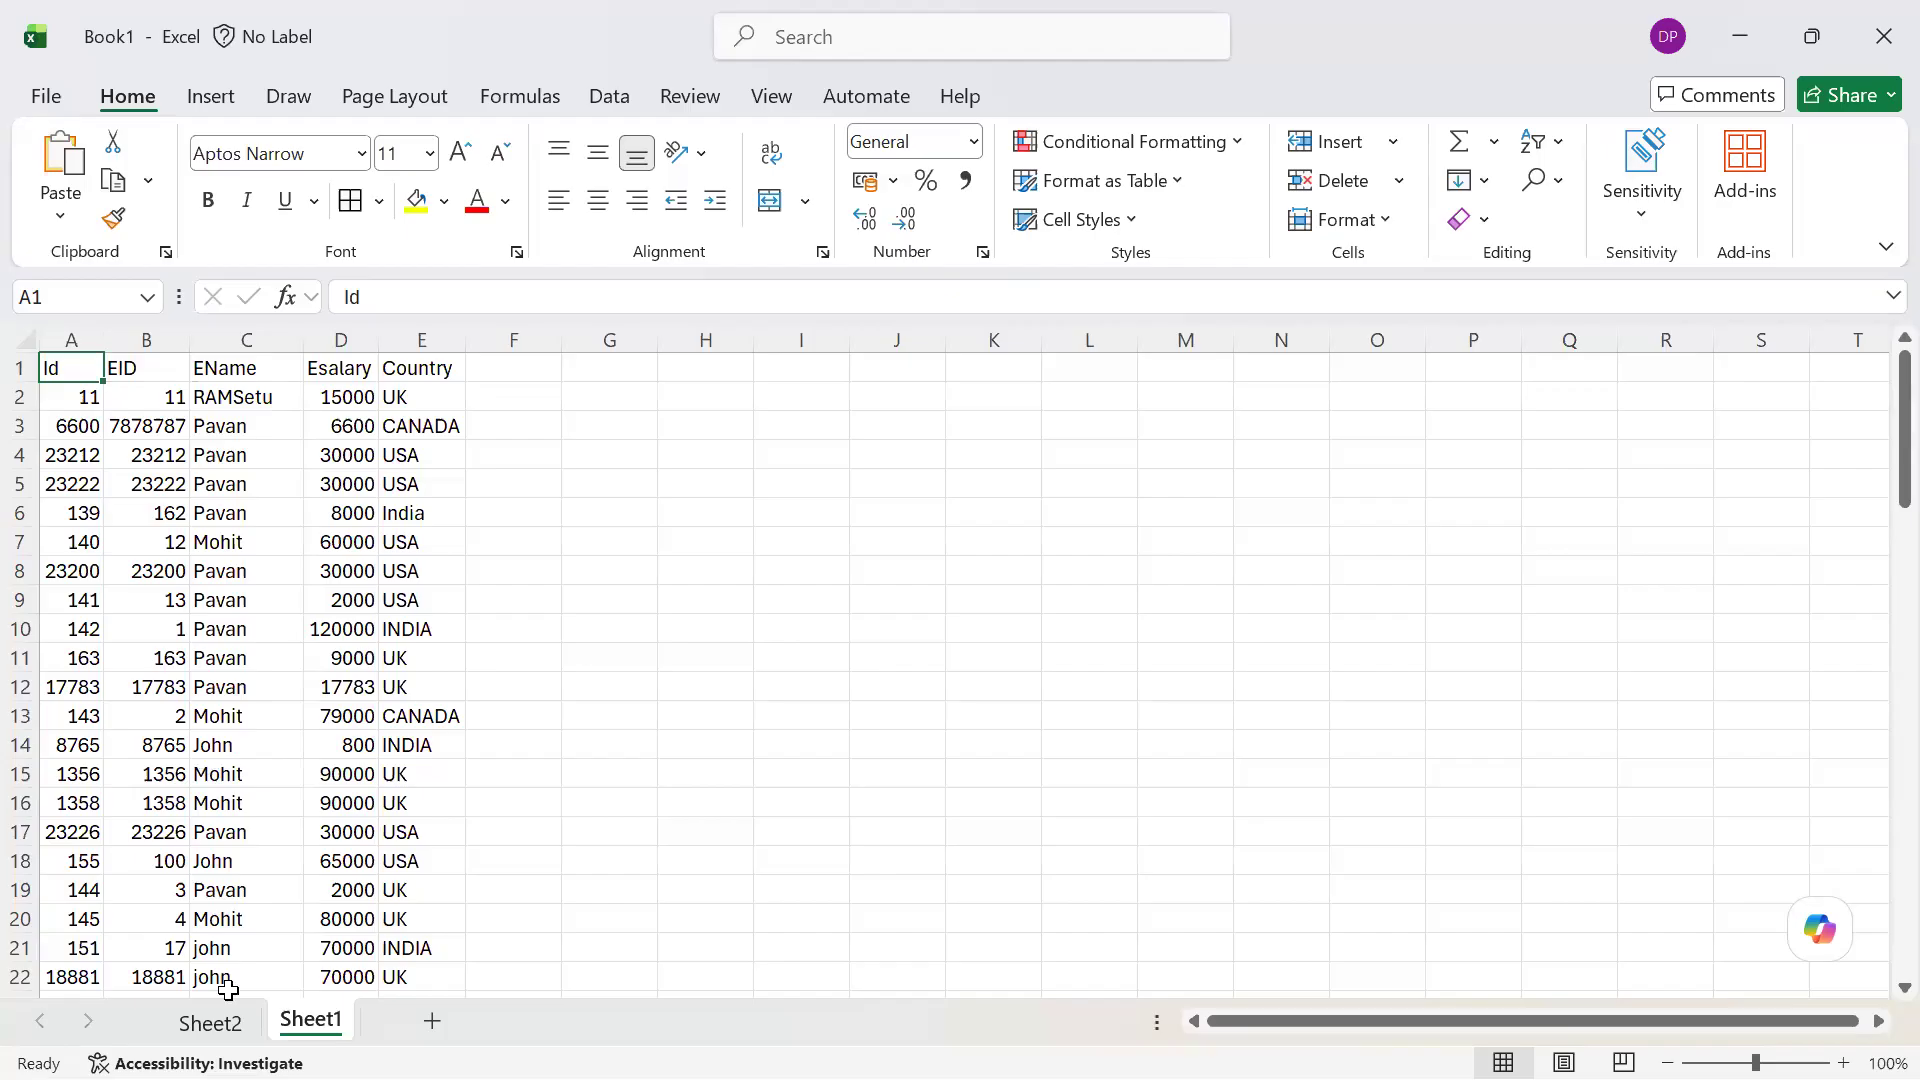
key("ctrl+Page_Up")
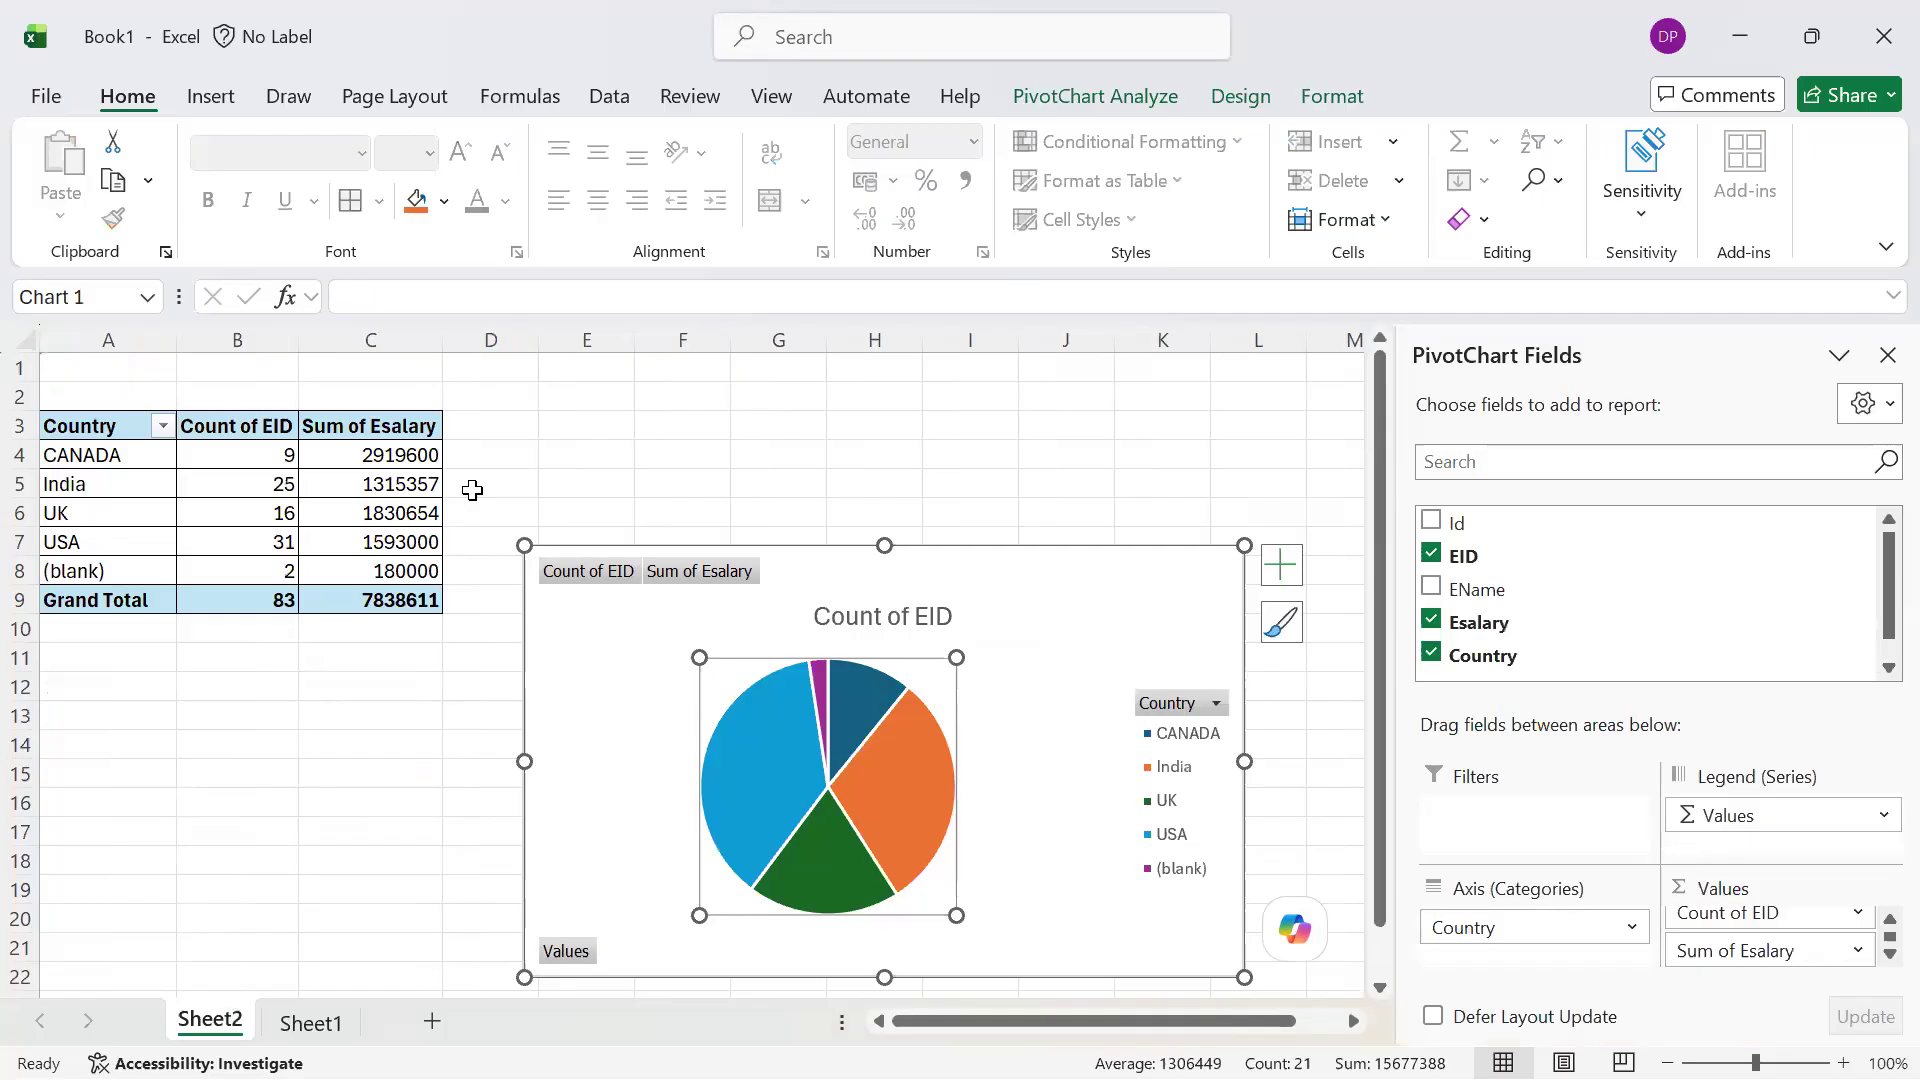
key("alt+Tab")
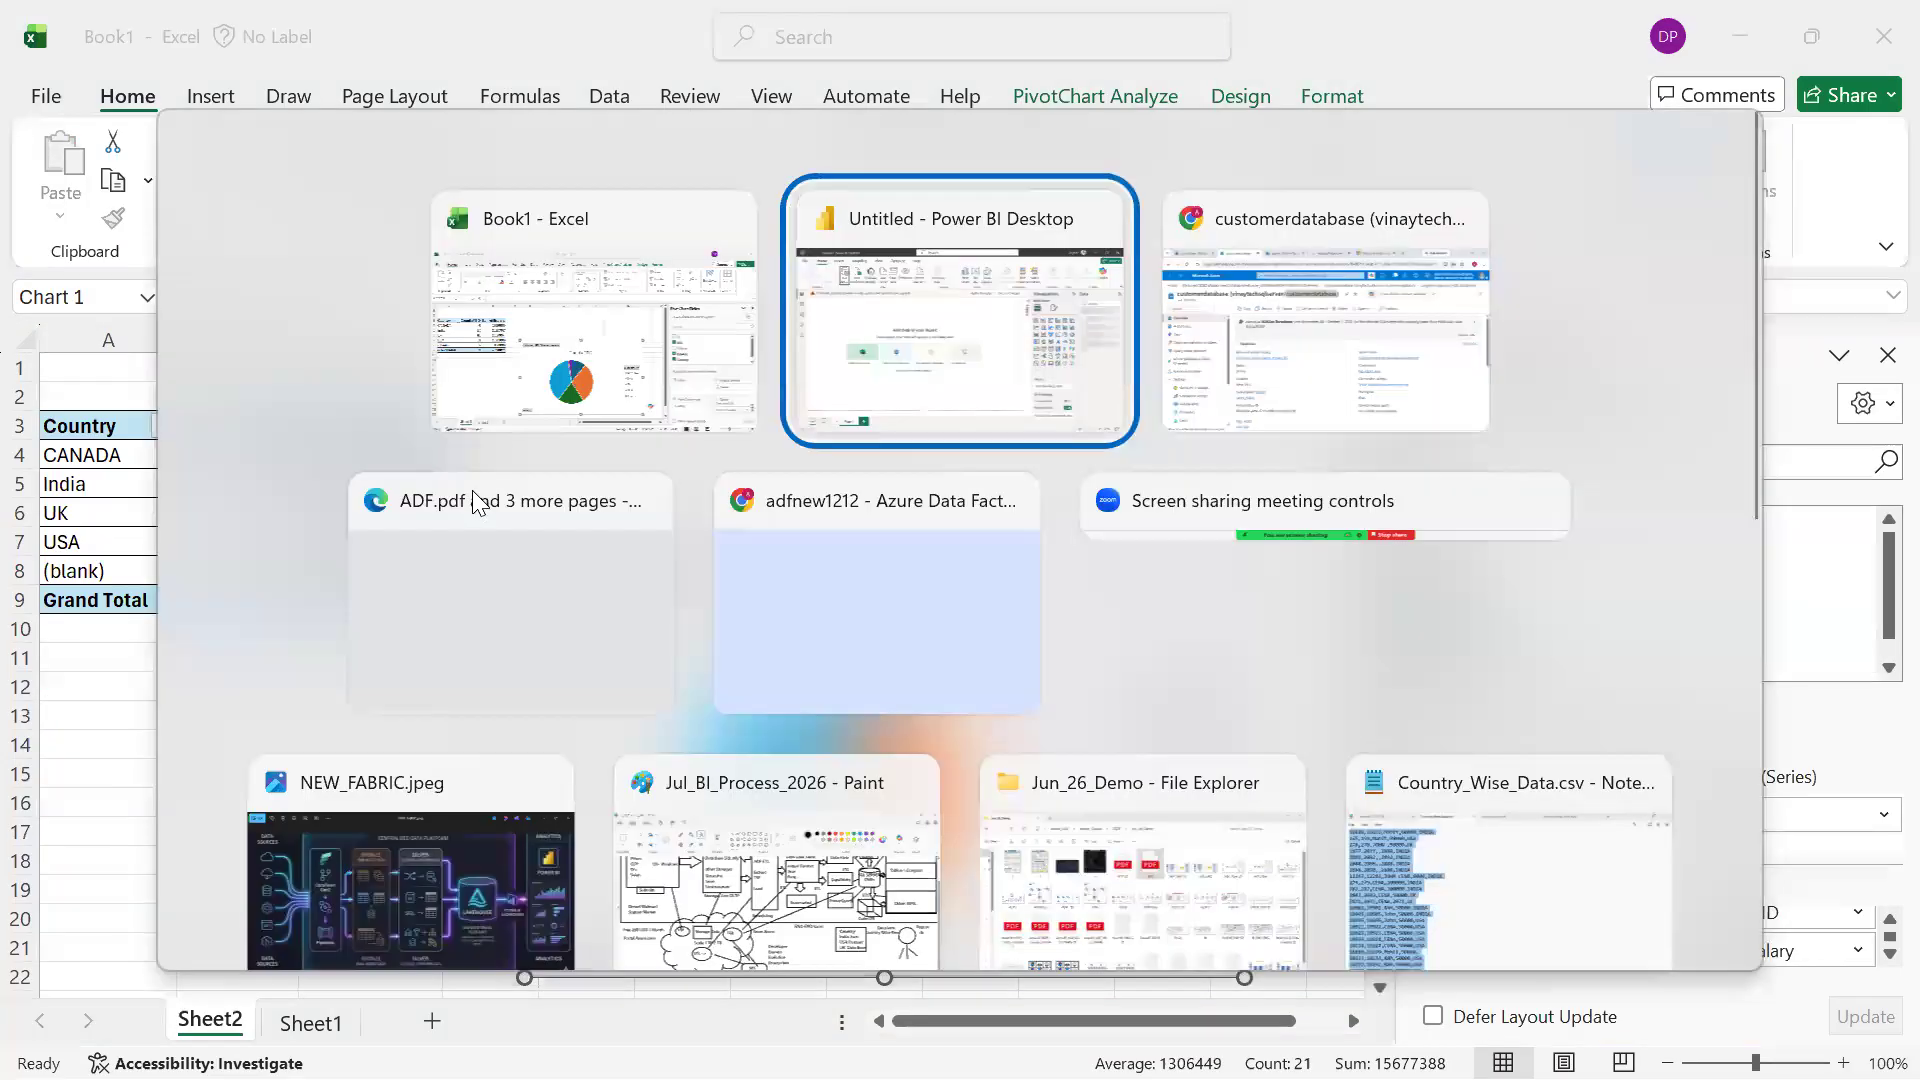
key("Escape")
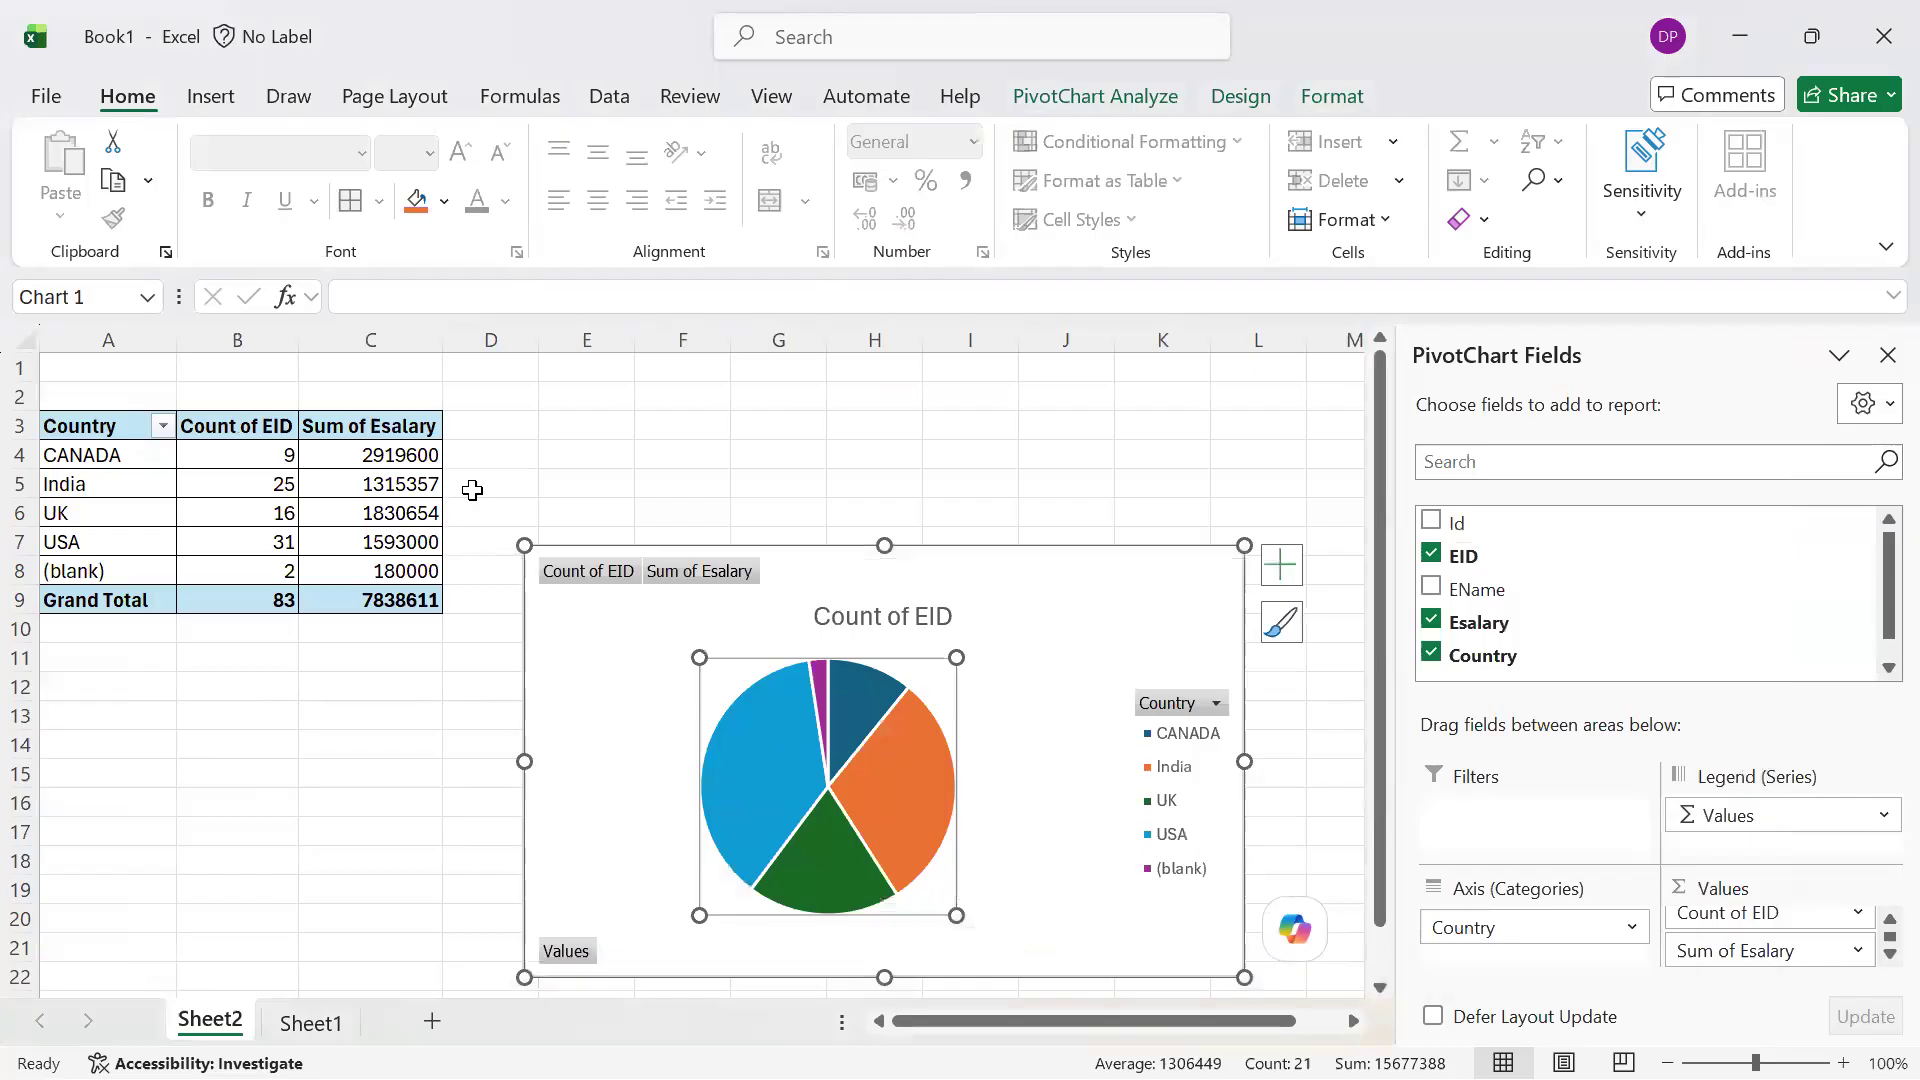
key("alt+Tab")
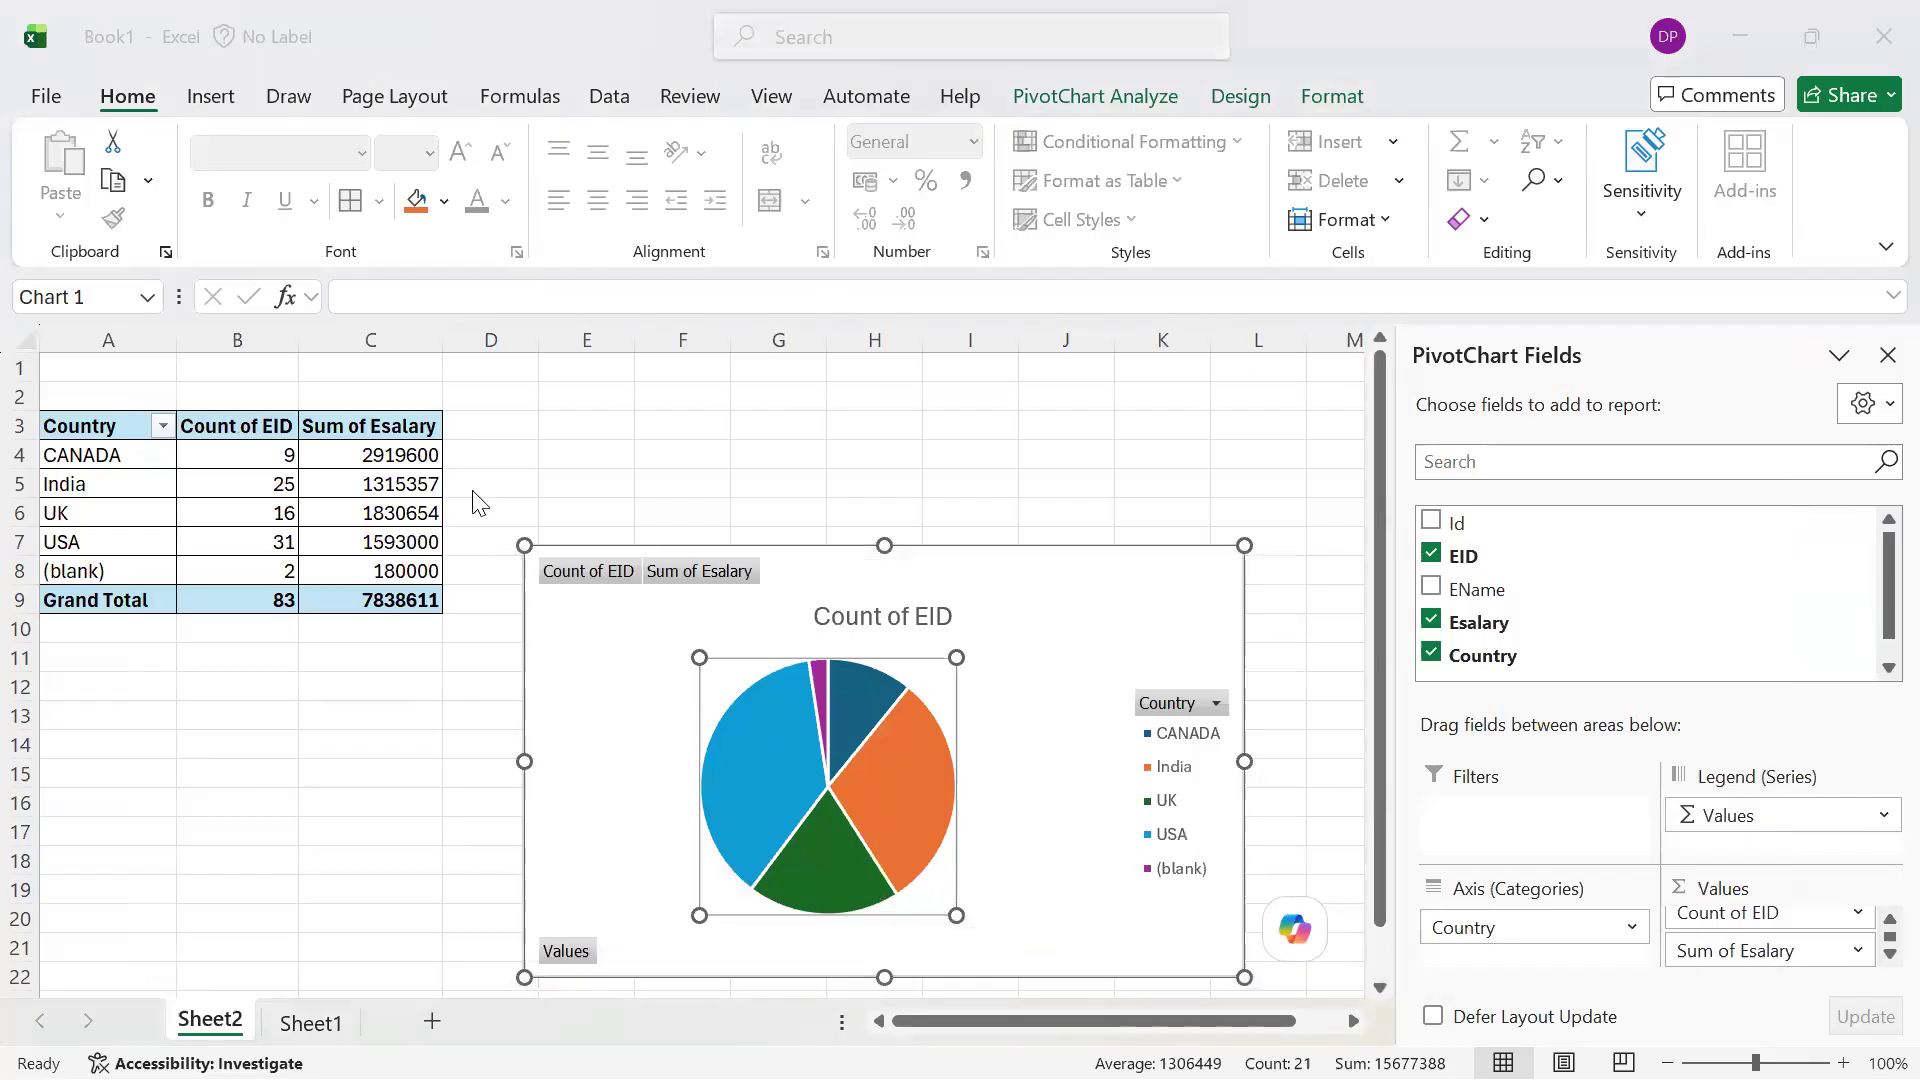
key("alt+Tab")
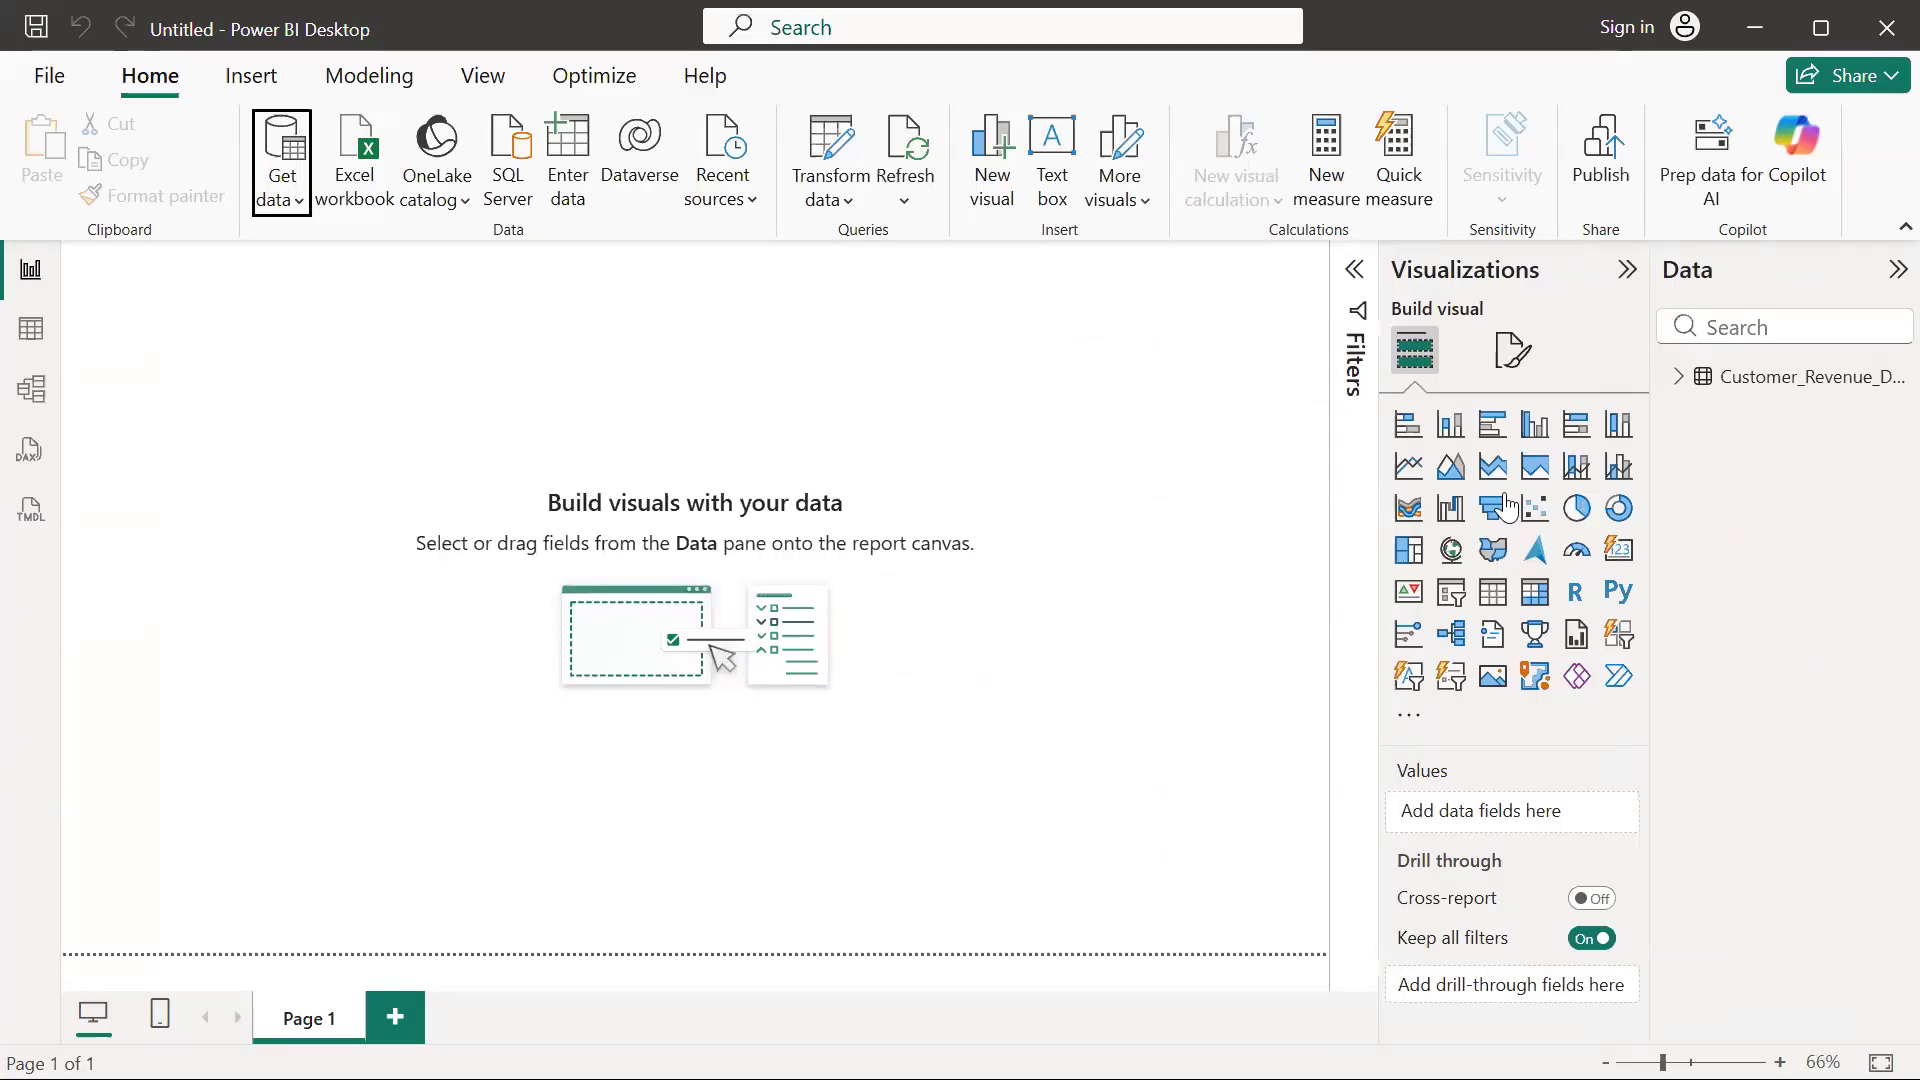
Add a pie chart and a funnel chart side by side on Page 1 and enlarge both
left_click(1575, 509)
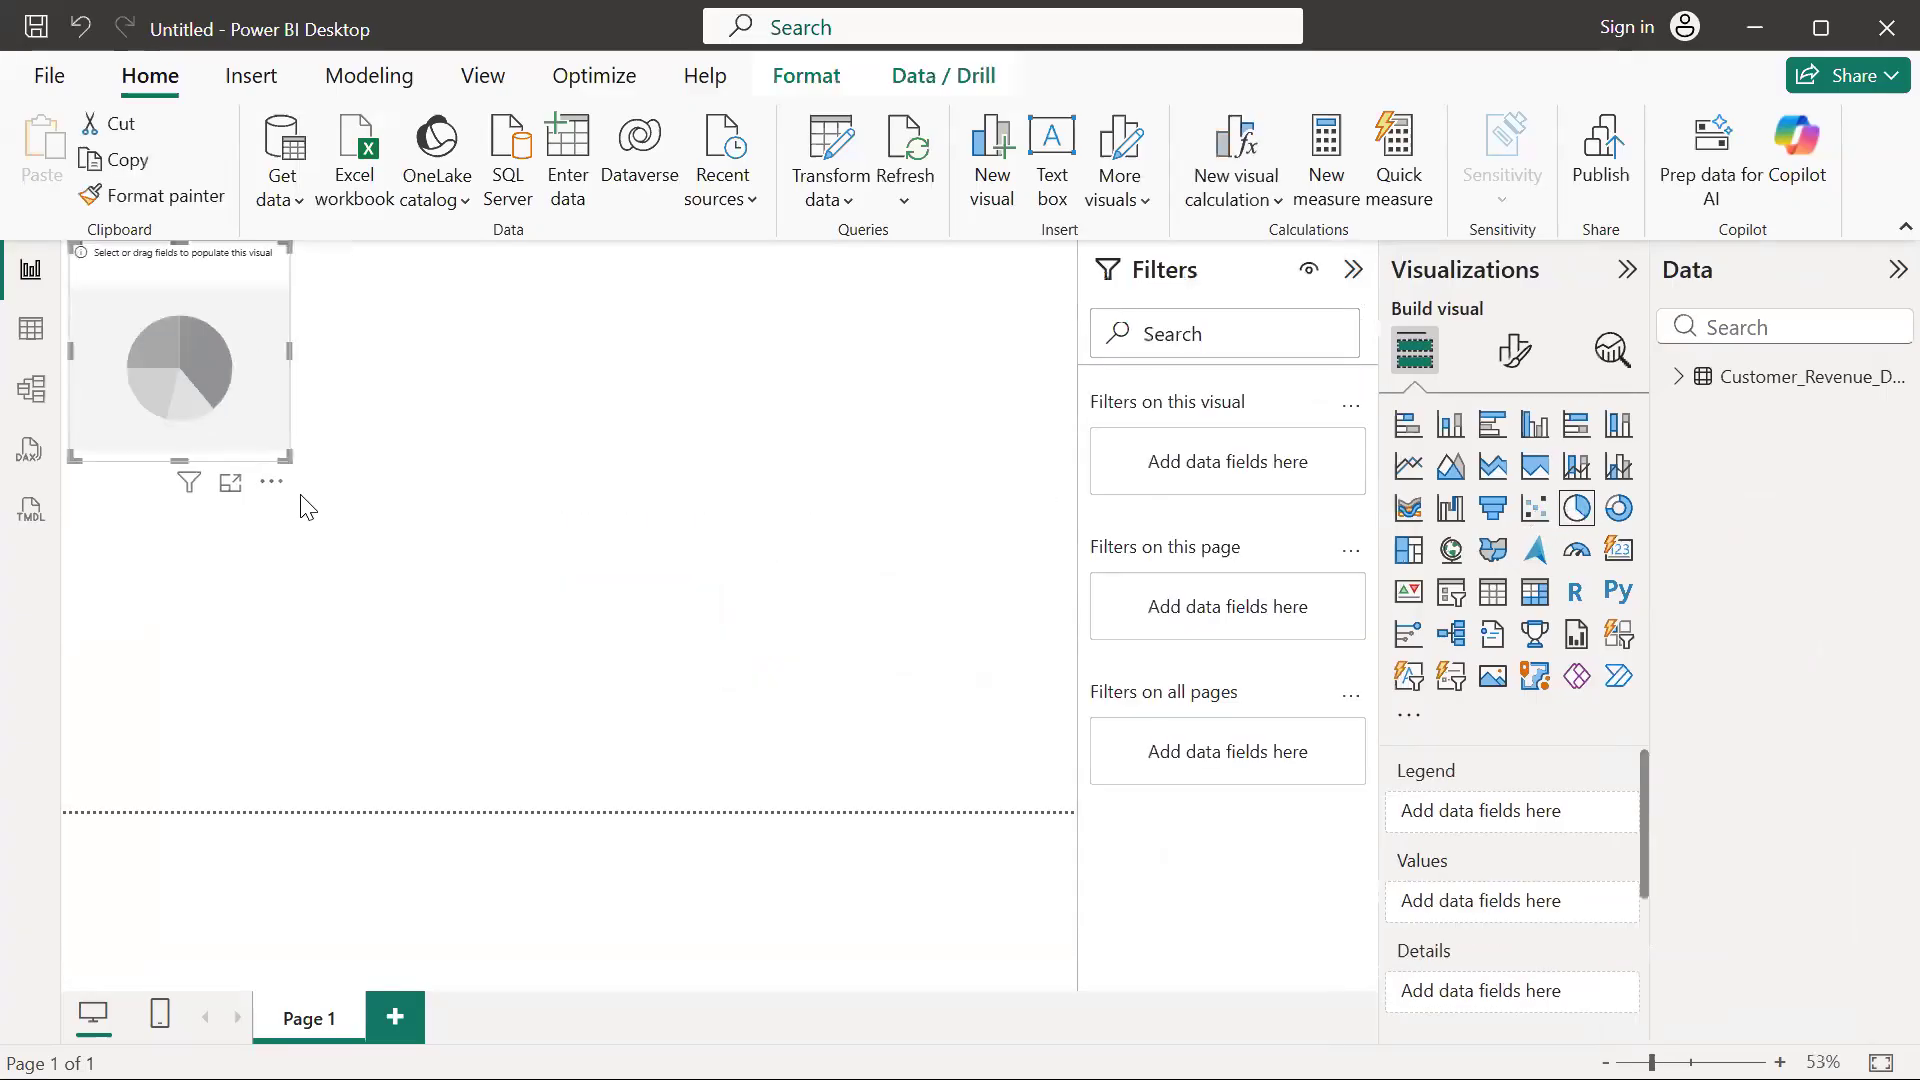
left_click_drag(283, 455, 524, 607)
left_click(659, 620)
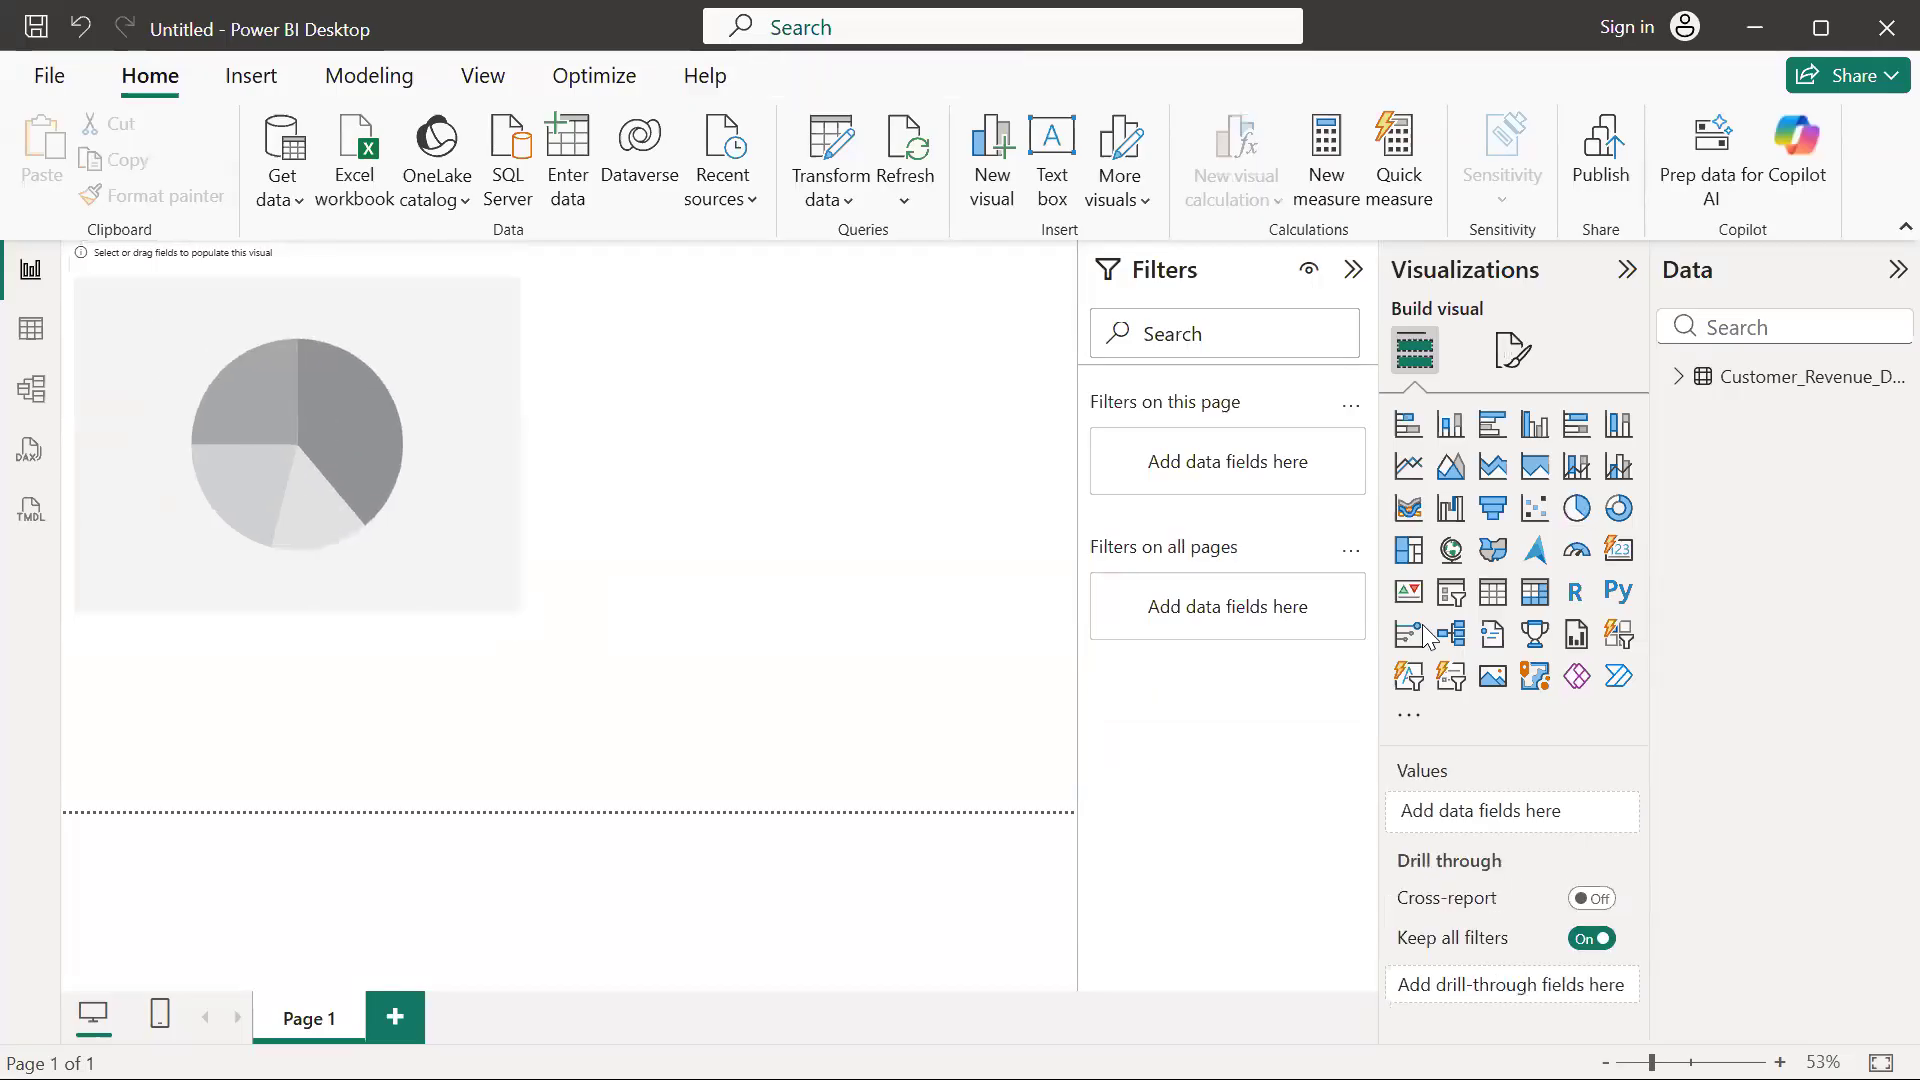
left_click(1492, 507)
left_click_drag(413, 674, 878, 308)
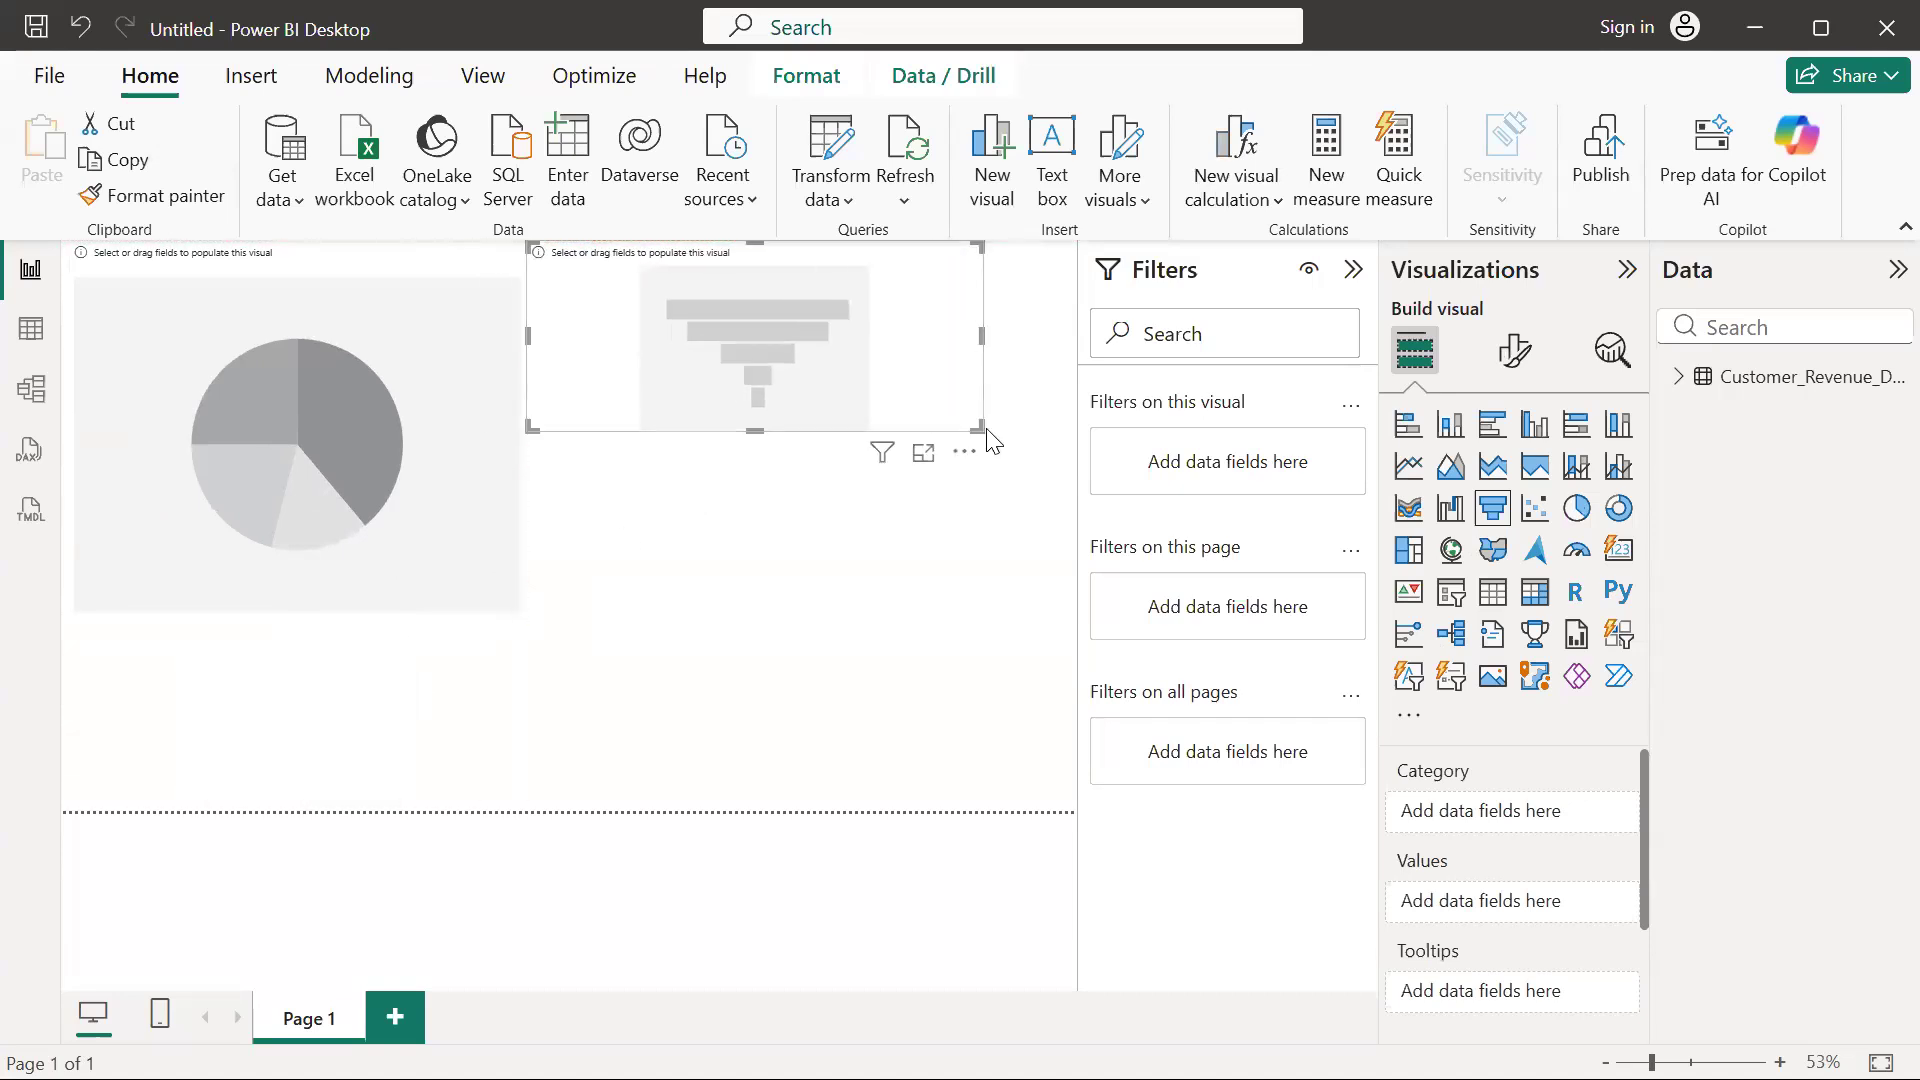
left_click_drag(980, 428, 1100, 621)
left_click(463, 737)
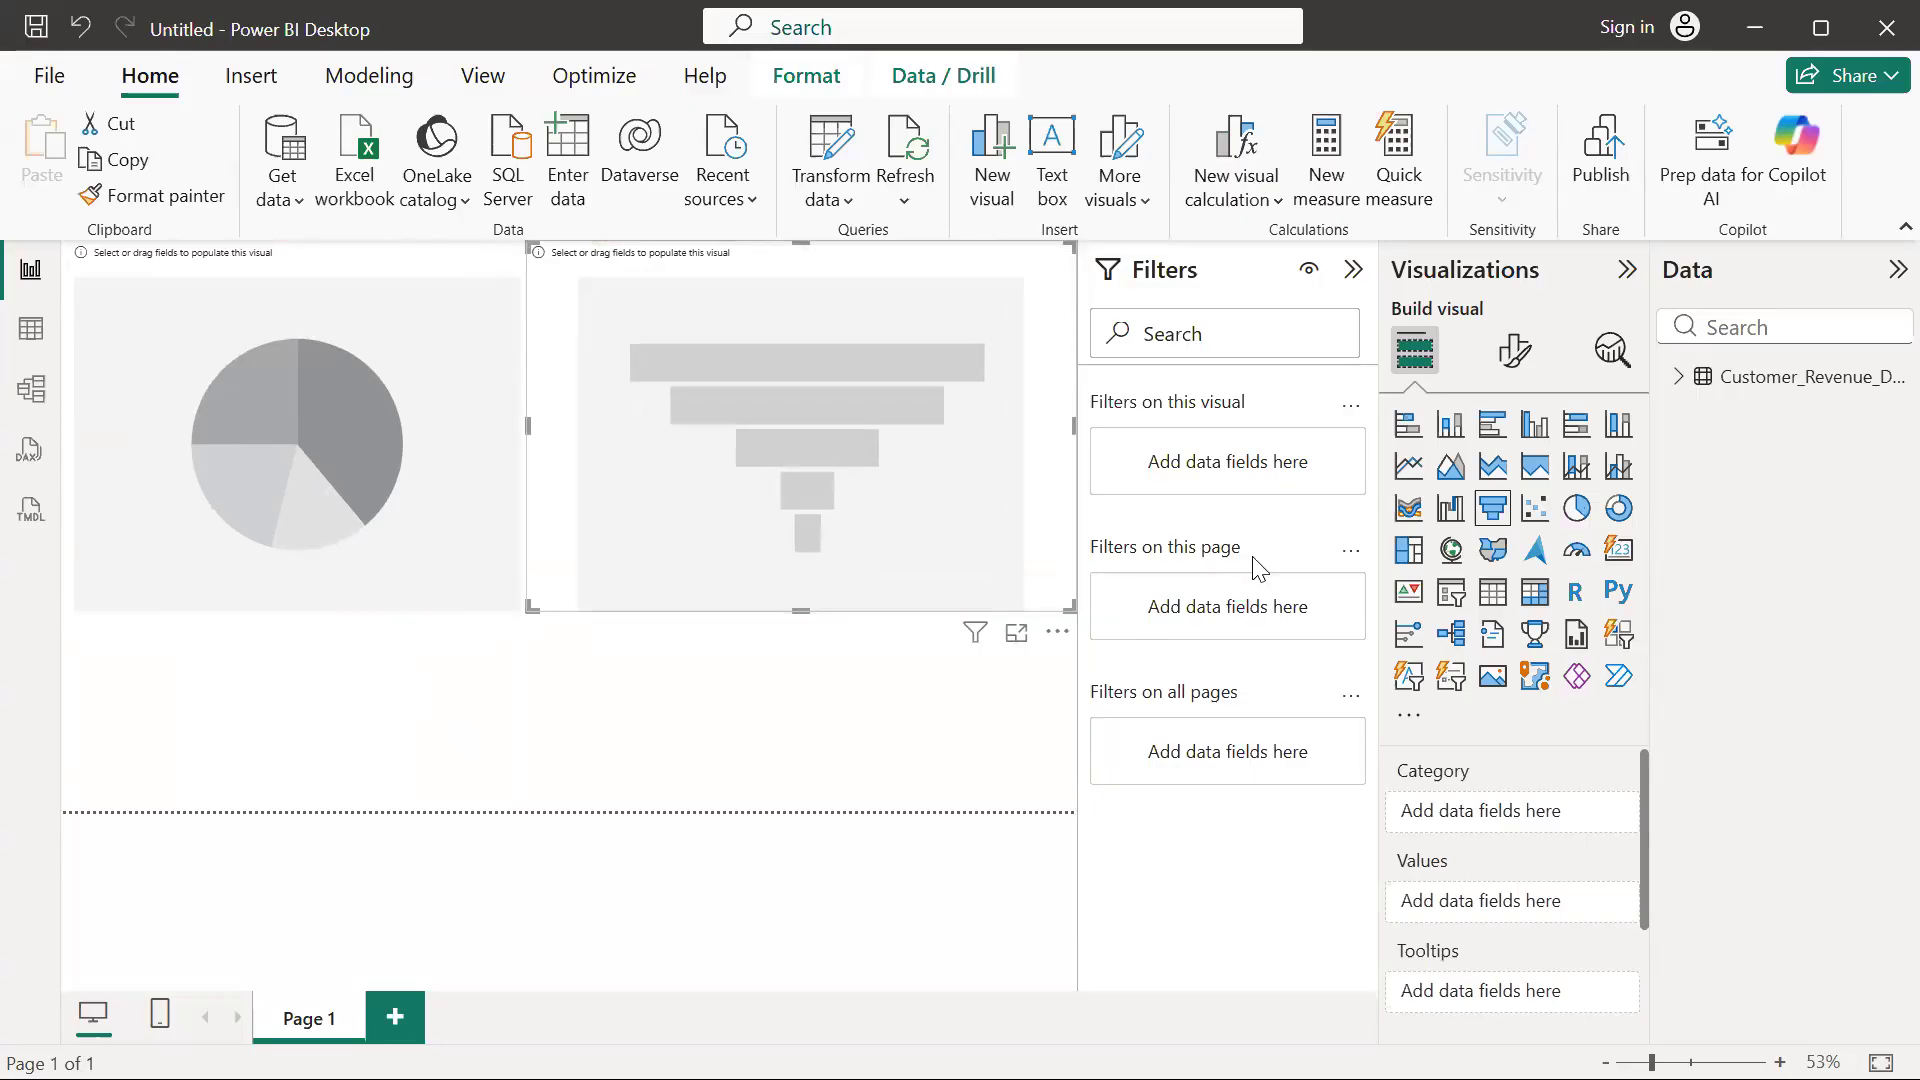
Add two gauge visuals, one below the pie chart and one below the funnel chart
left_click(1572, 549)
left_click(744, 689)
left_click(1573, 555)
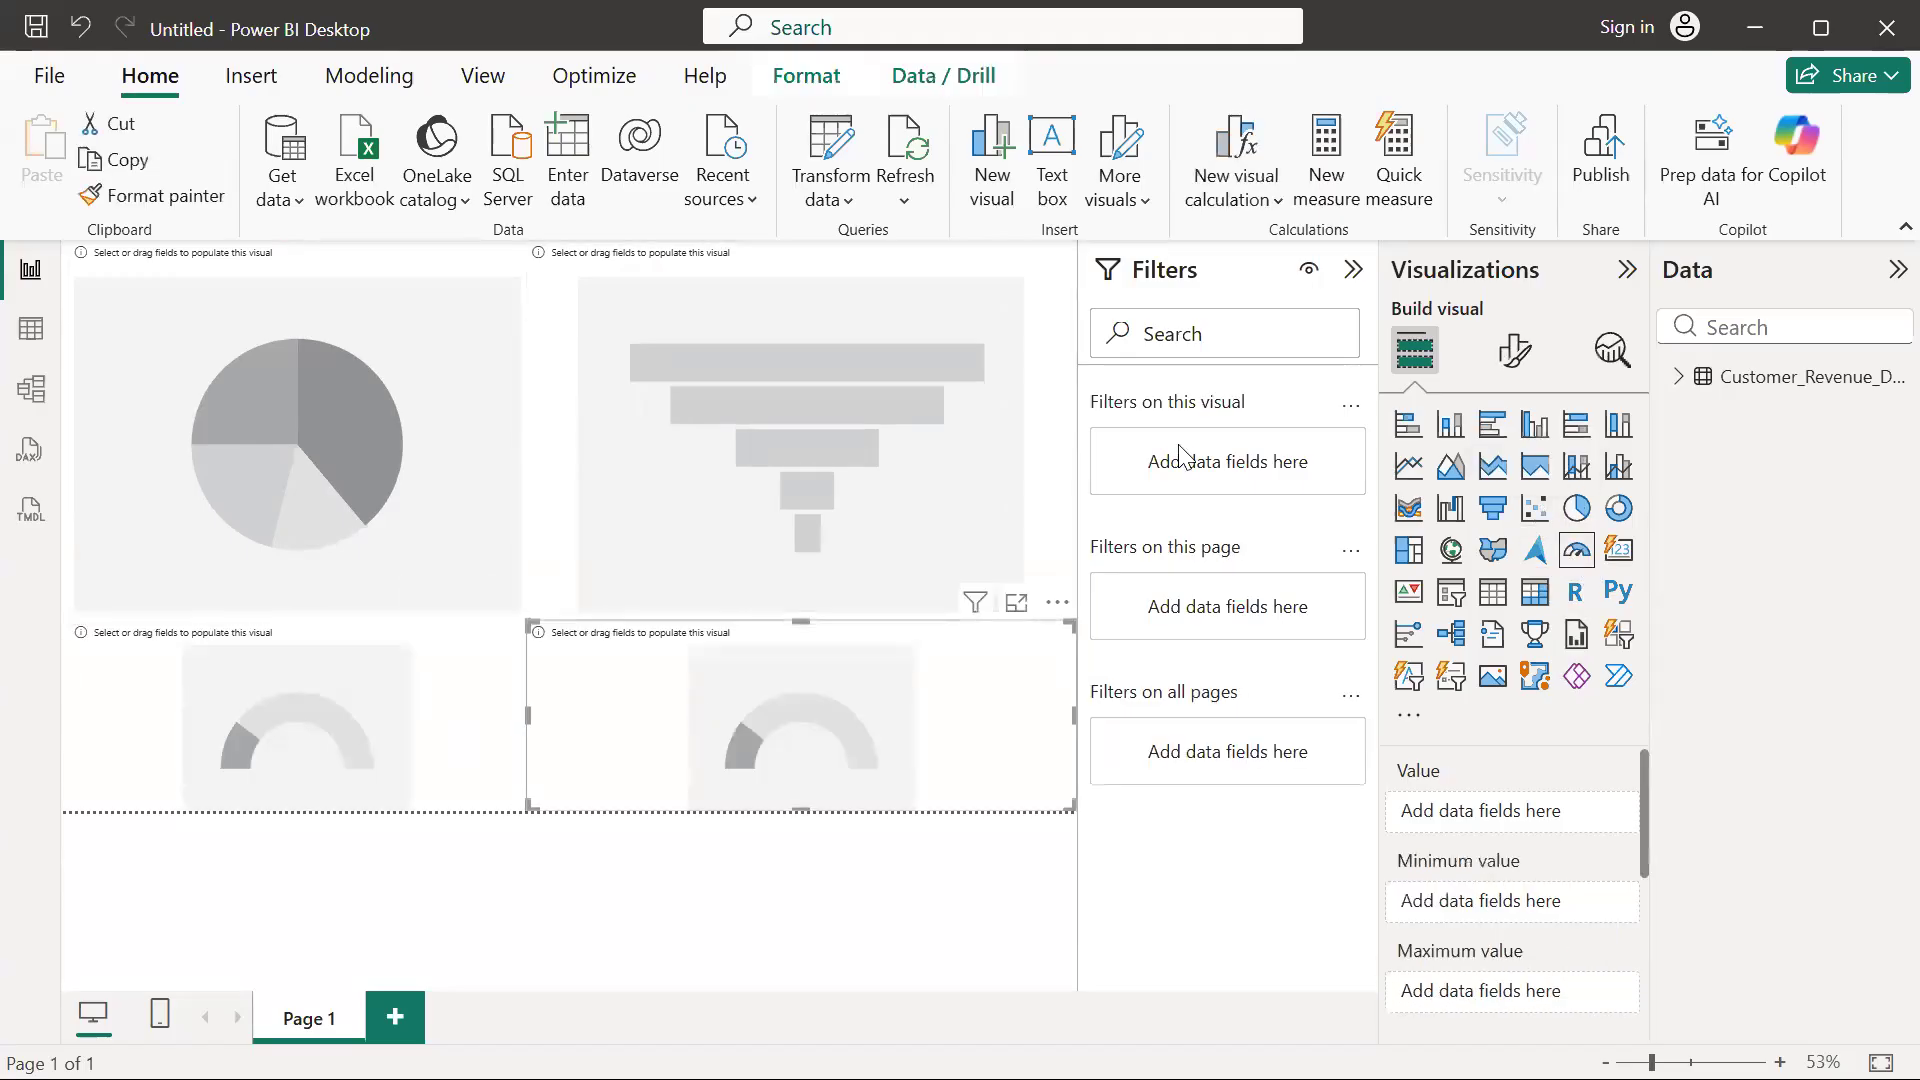
Populate the pie chart with the Revenue and Country fields from Customer_Revenue_Details
left_click(299, 462)
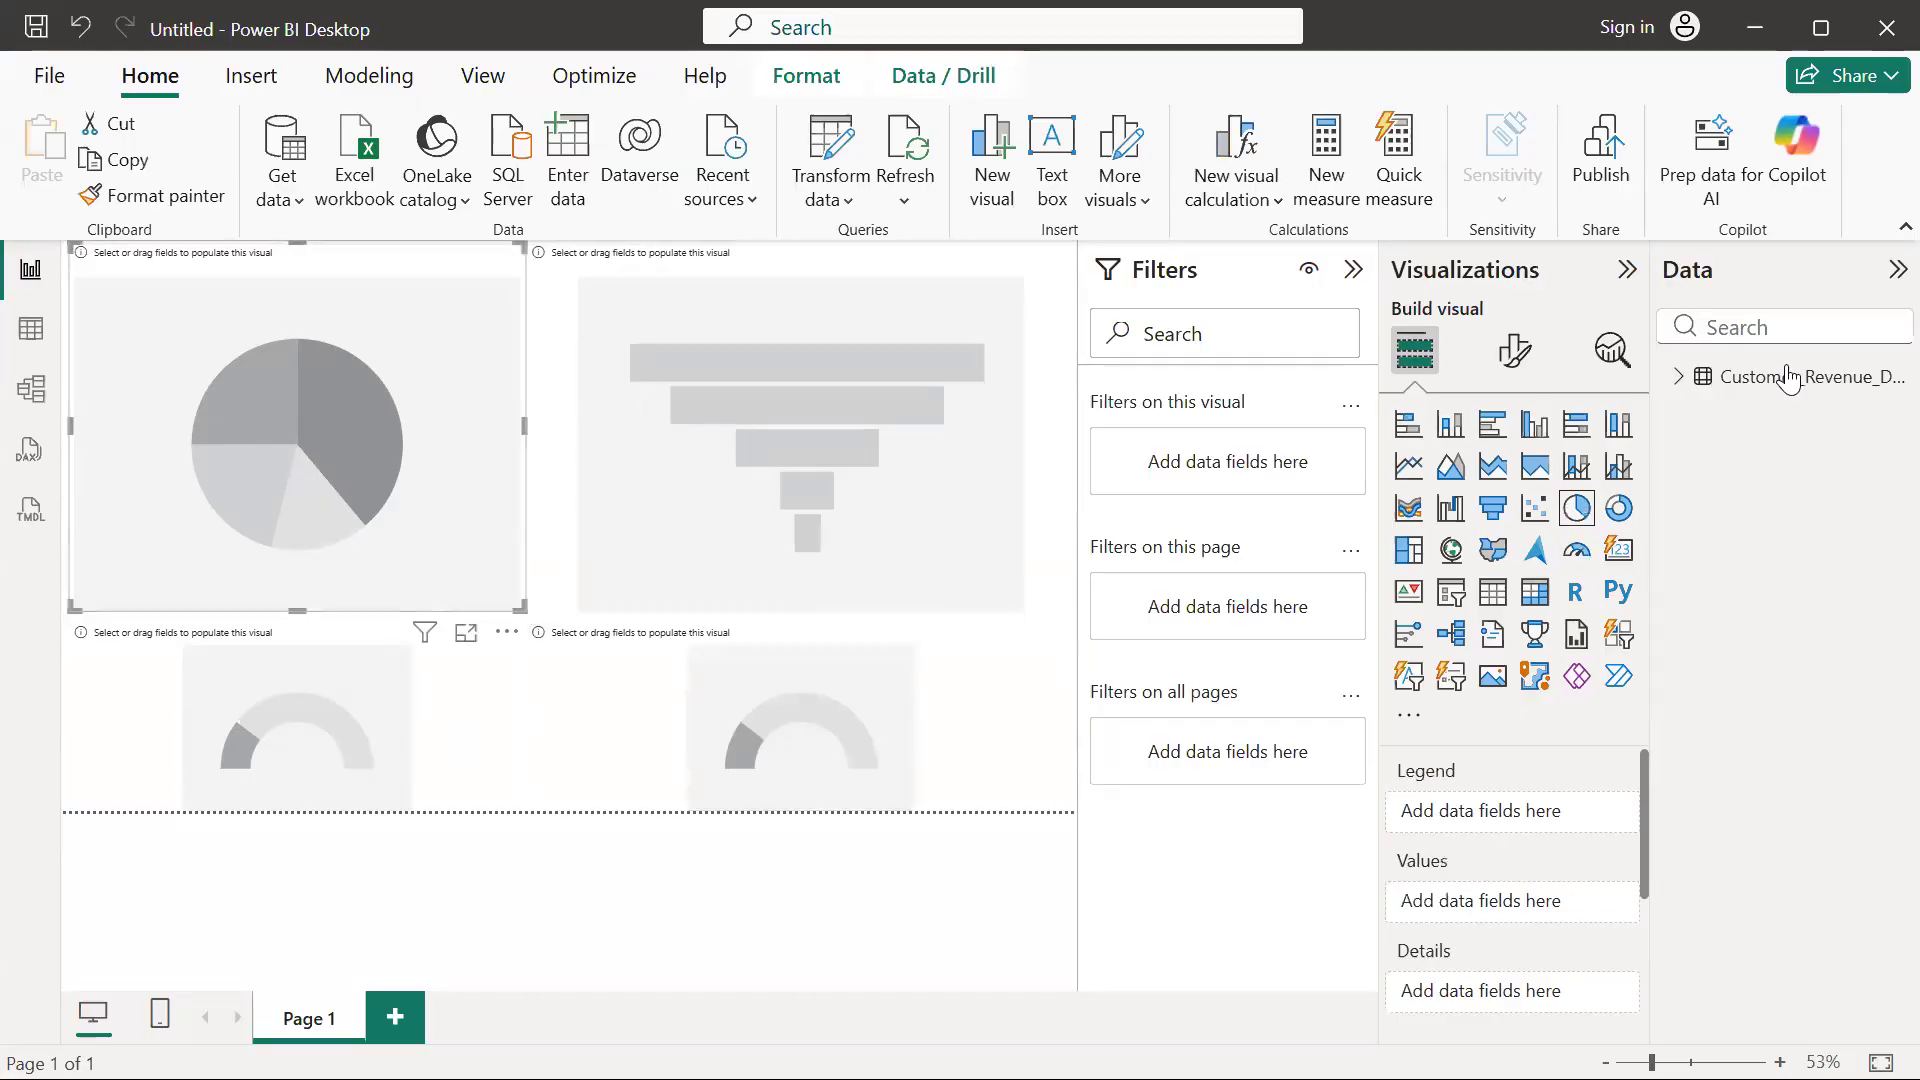
left_click(1678, 377)
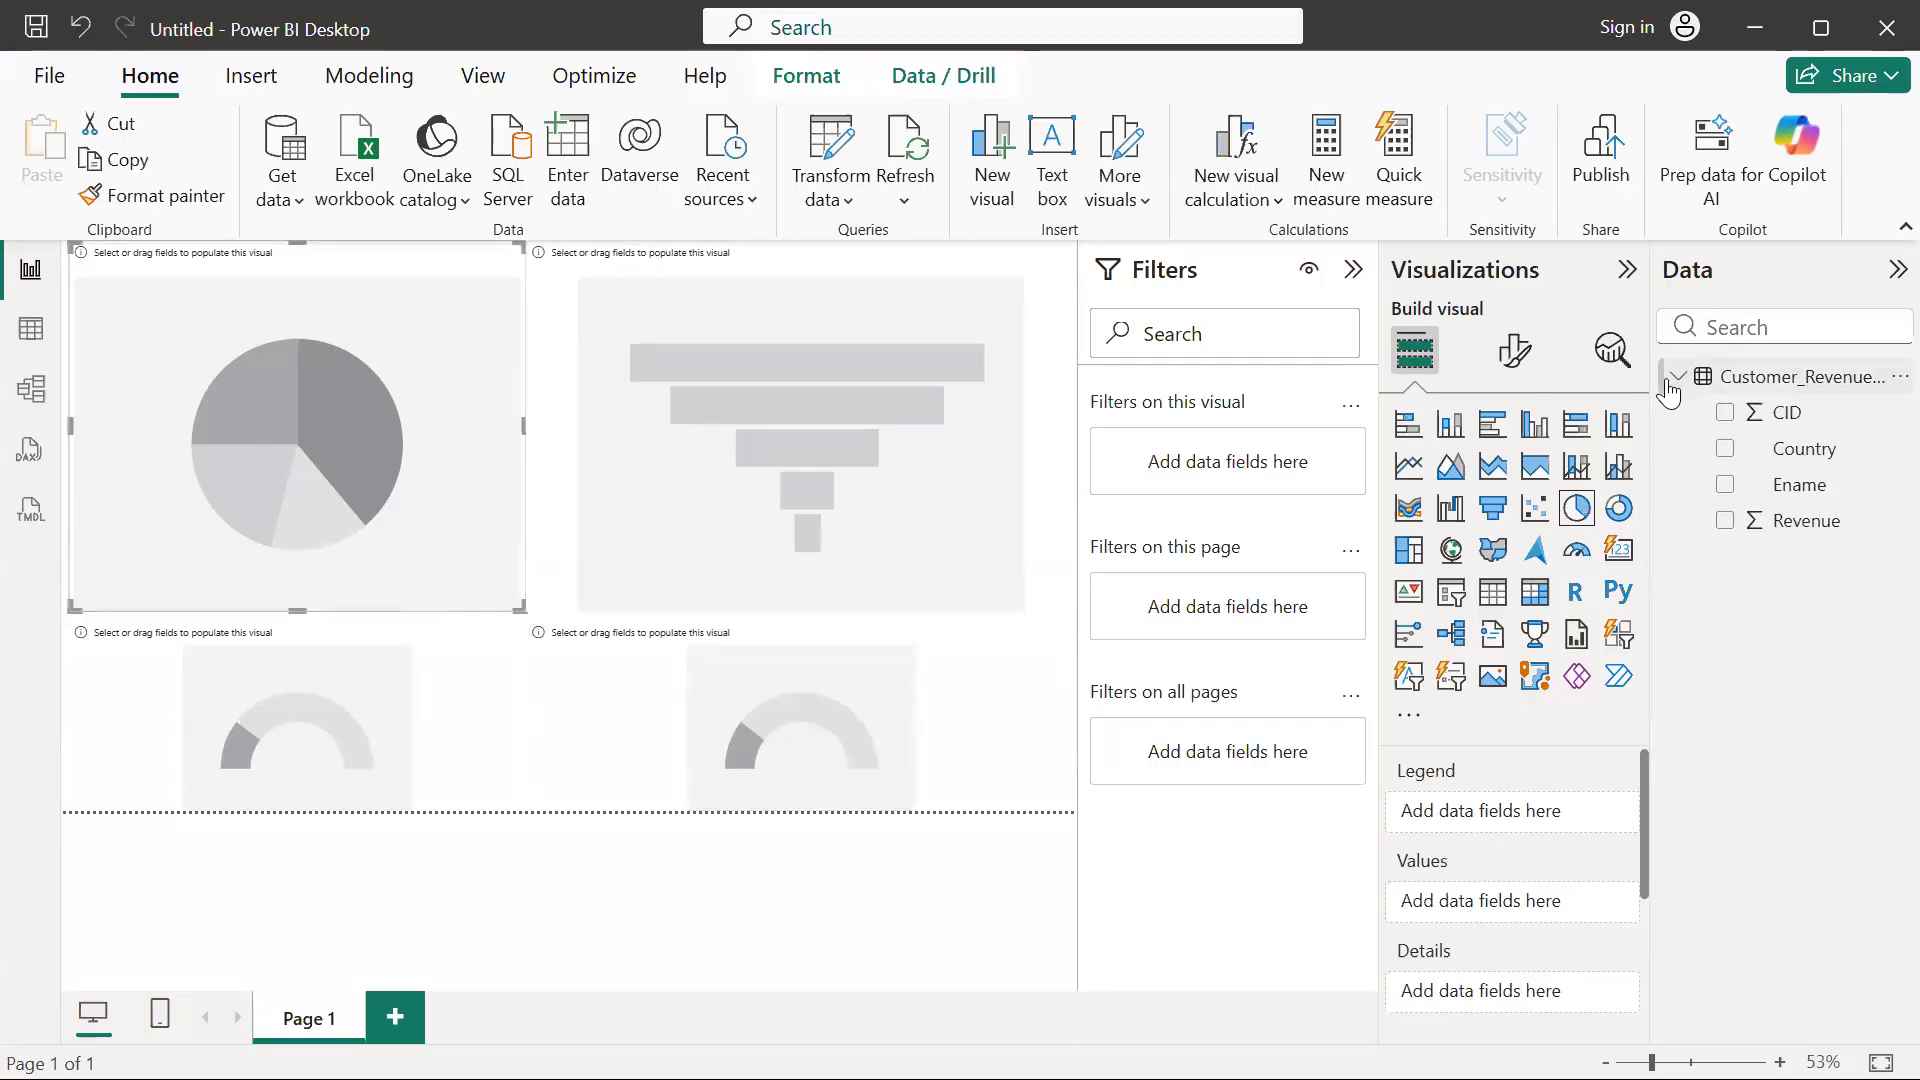
left_click(1725, 521)
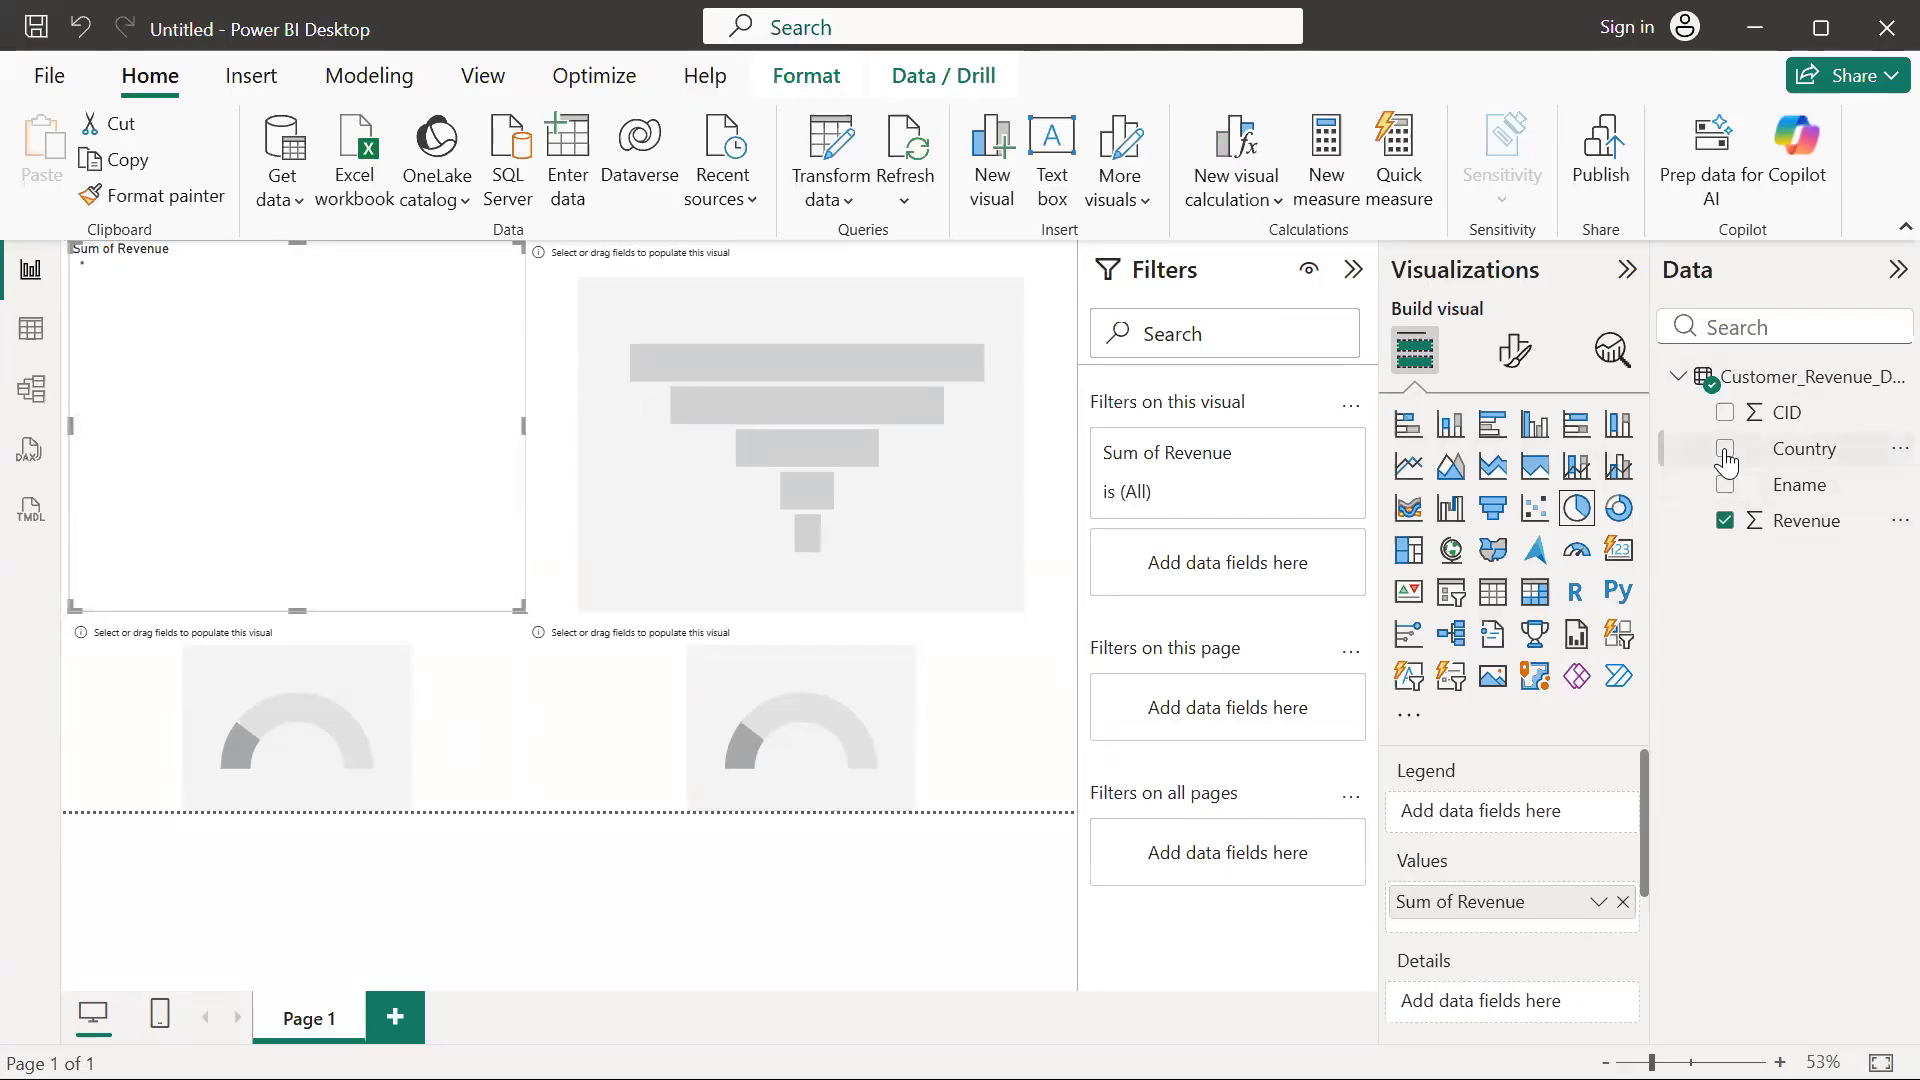
left_click(1725, 449)
Populate the funnel chart with Country as category and CID as values
left_click(783, 418)
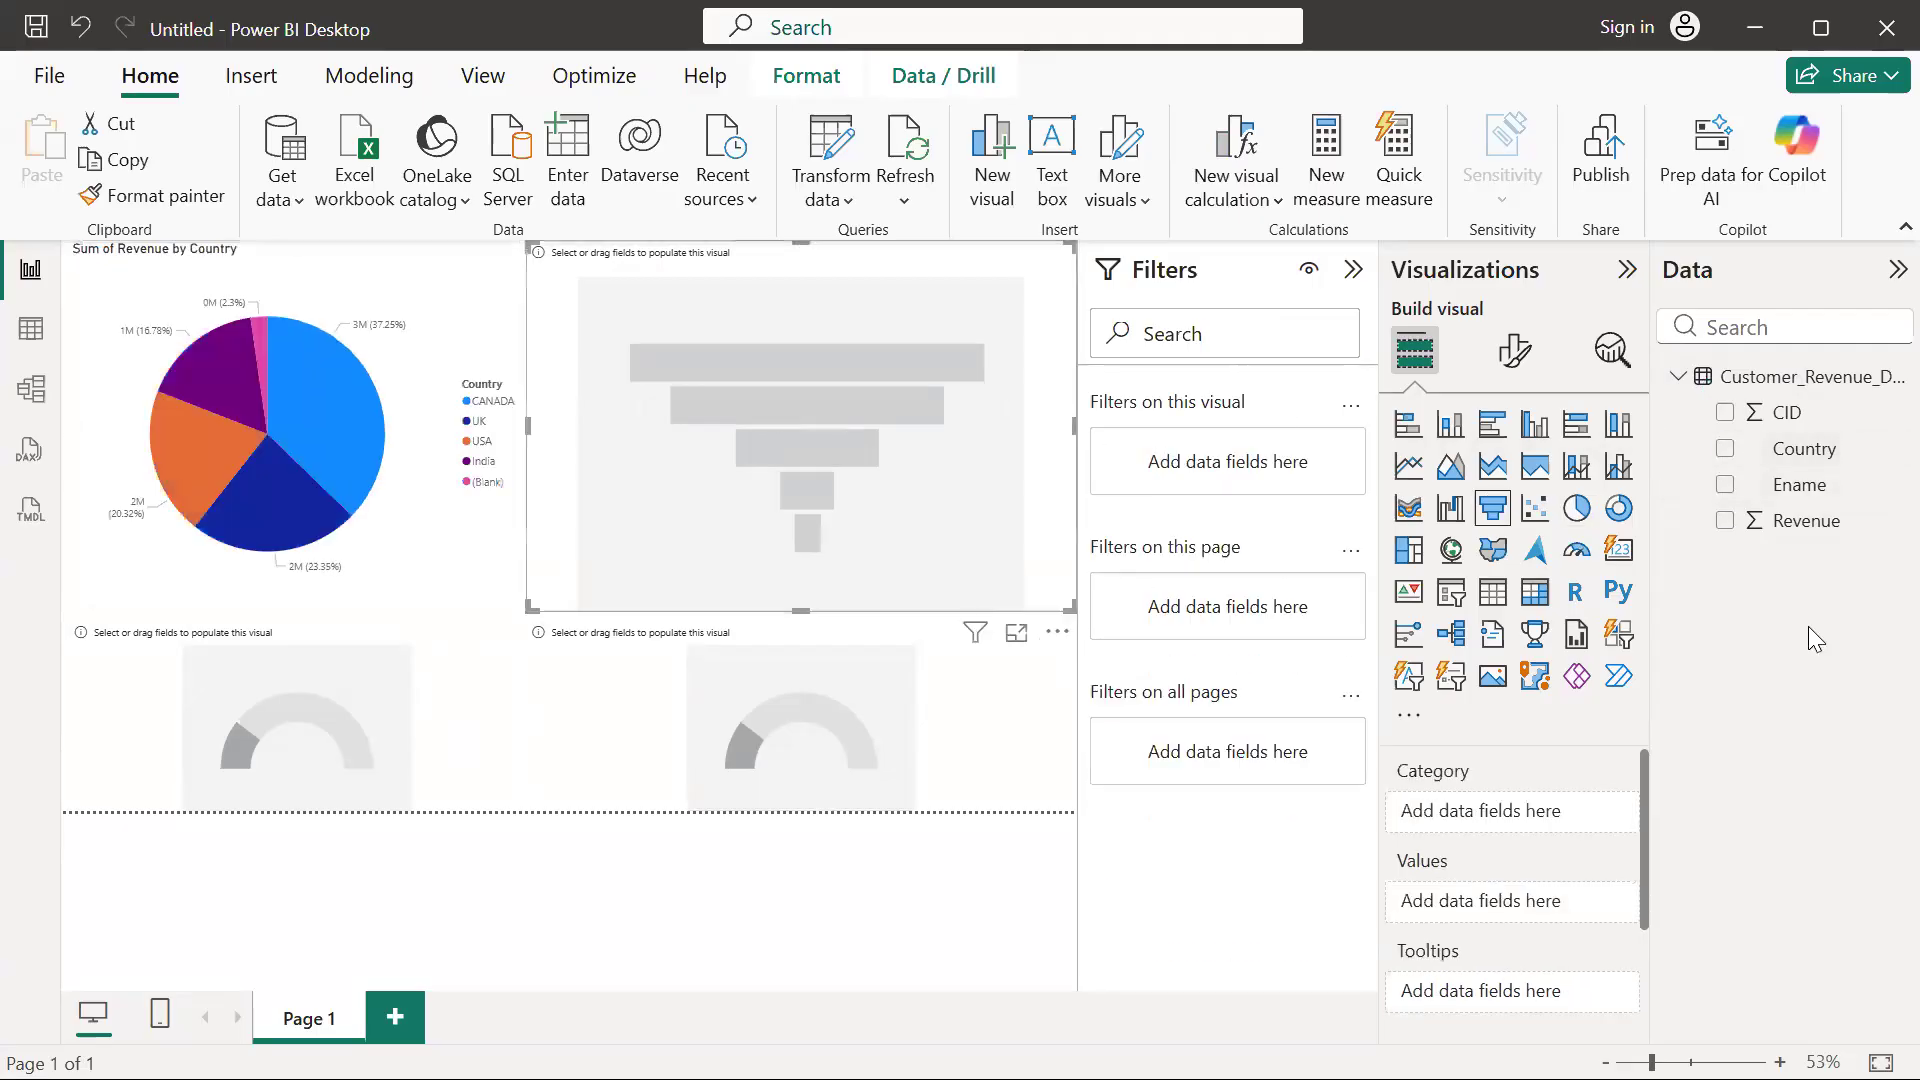
left_click(1724, 449)
left_click(1724, 412)
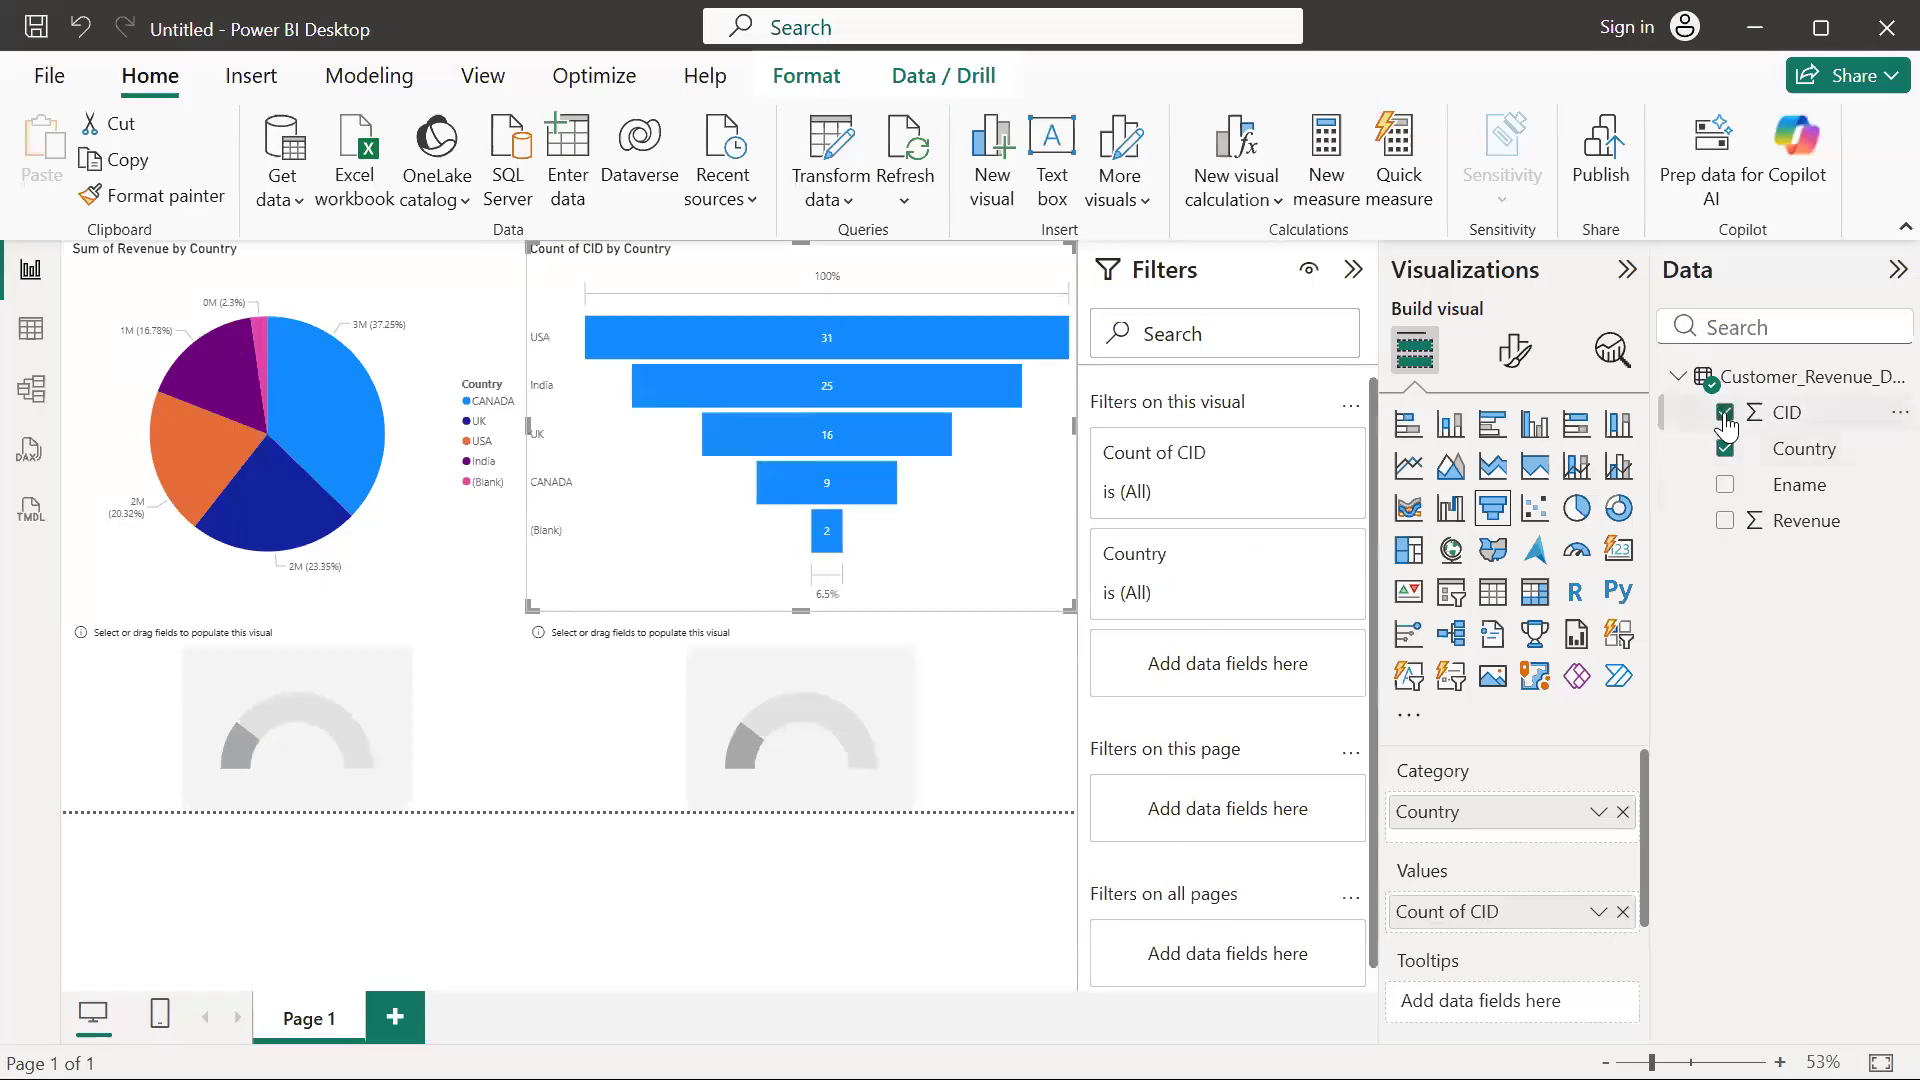
Assign CID to the gauge below the funnel chart and Revenue to the gauge below the pie chart
left_click(760, 682)
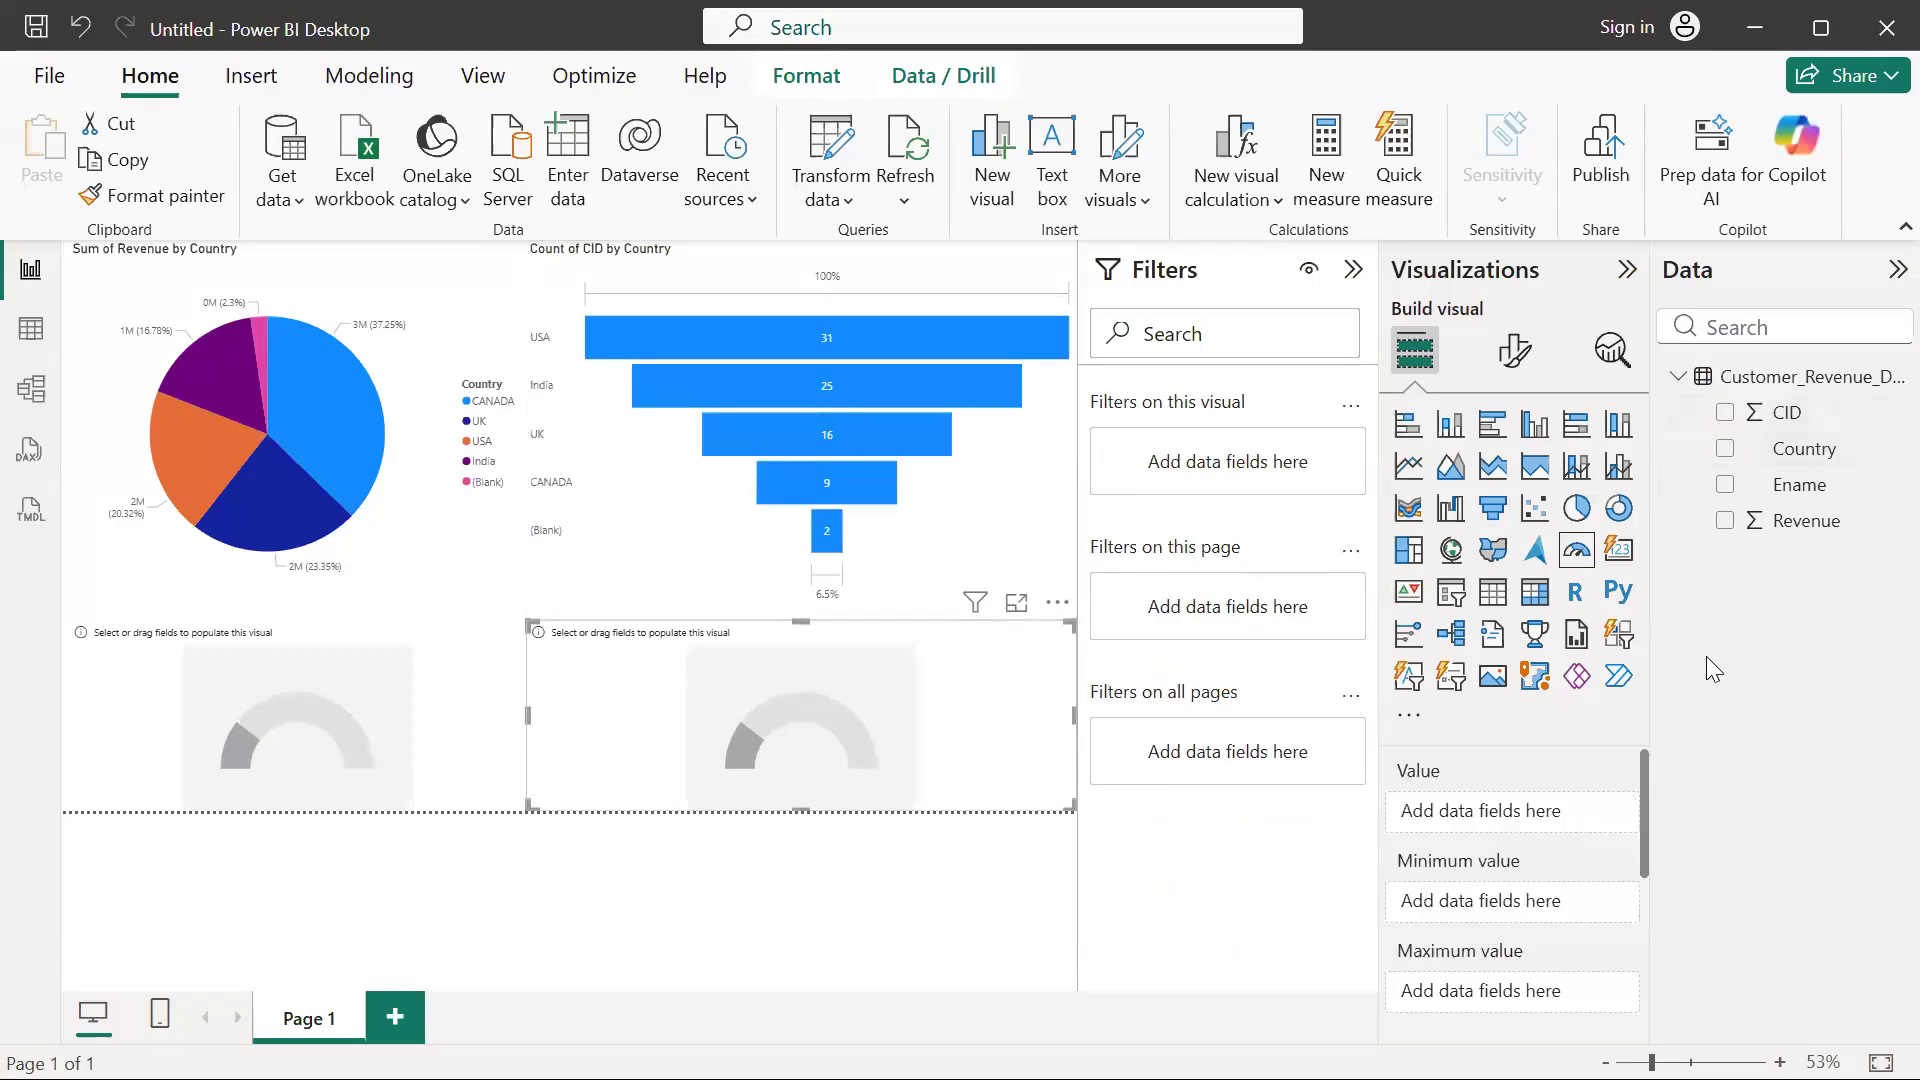
left_click(1725, 412)
left_click(360, 742)
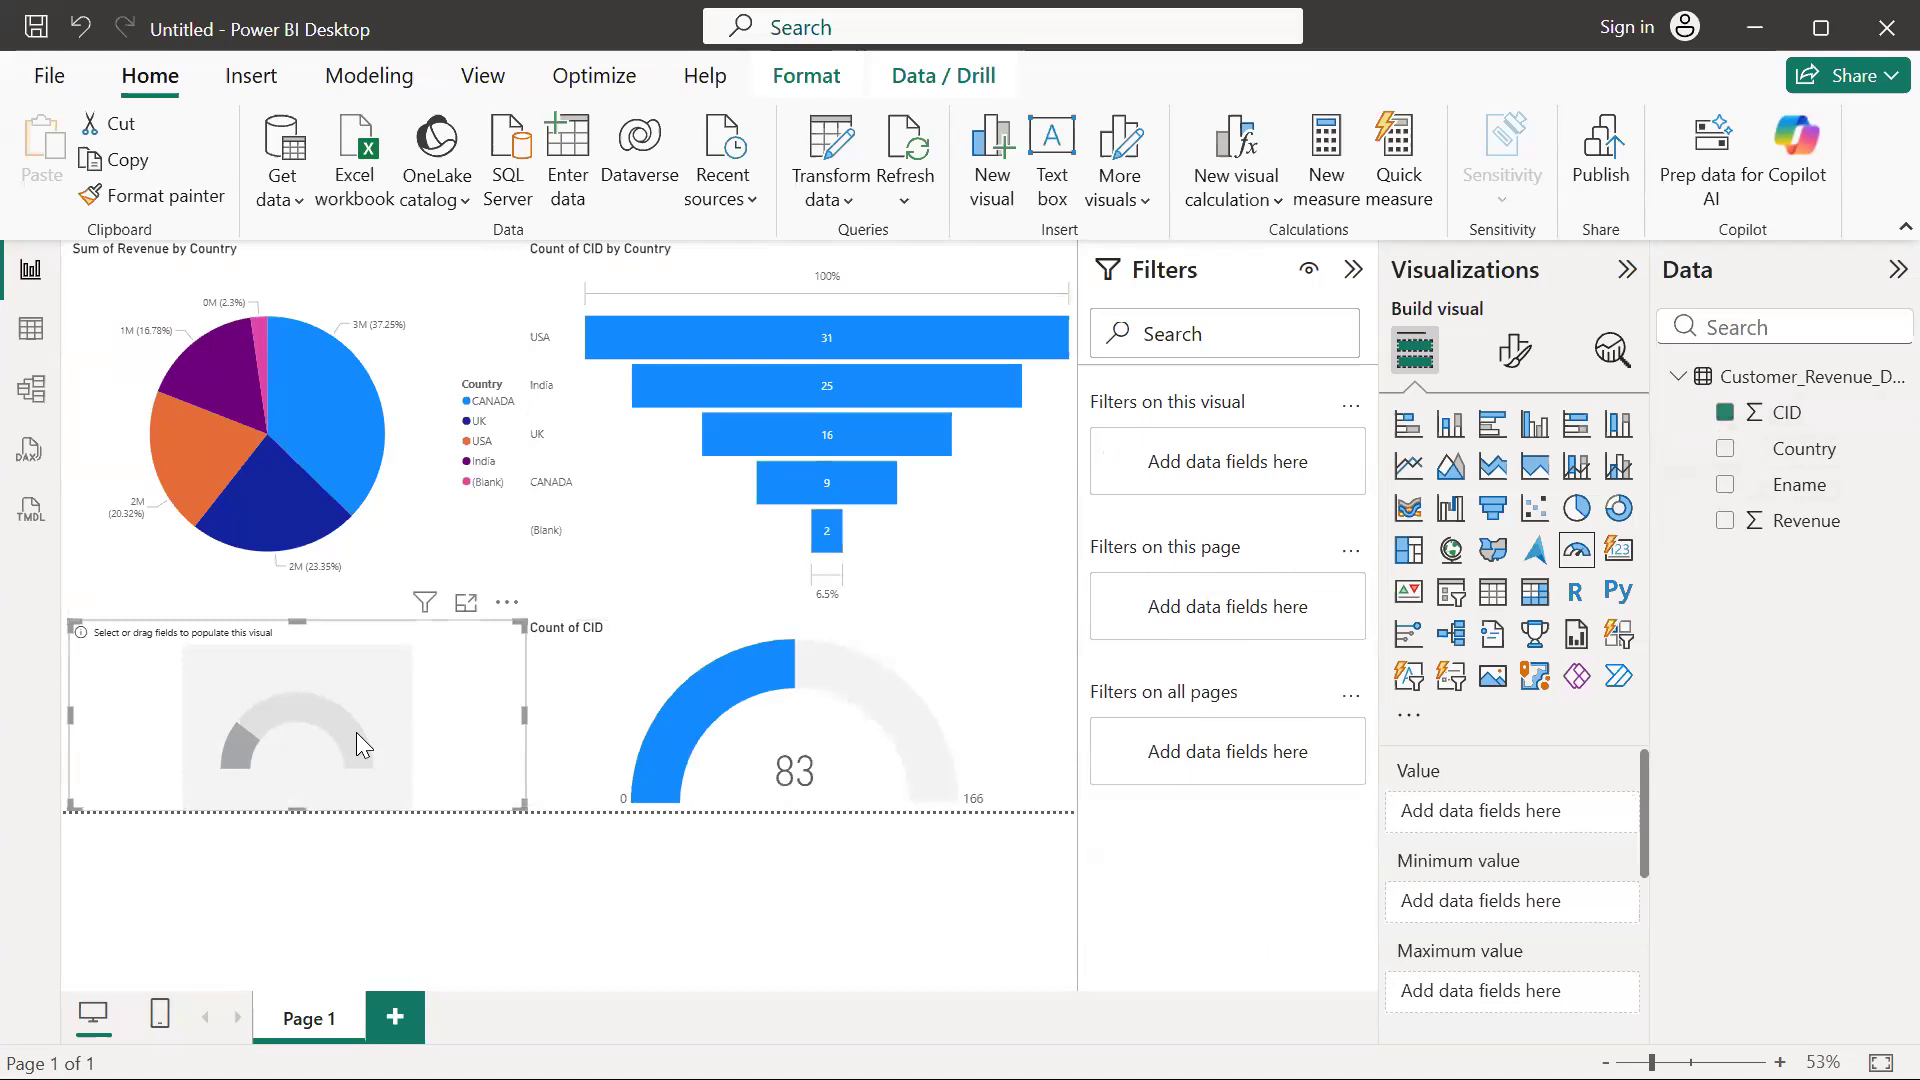
left_click(1725, 520)
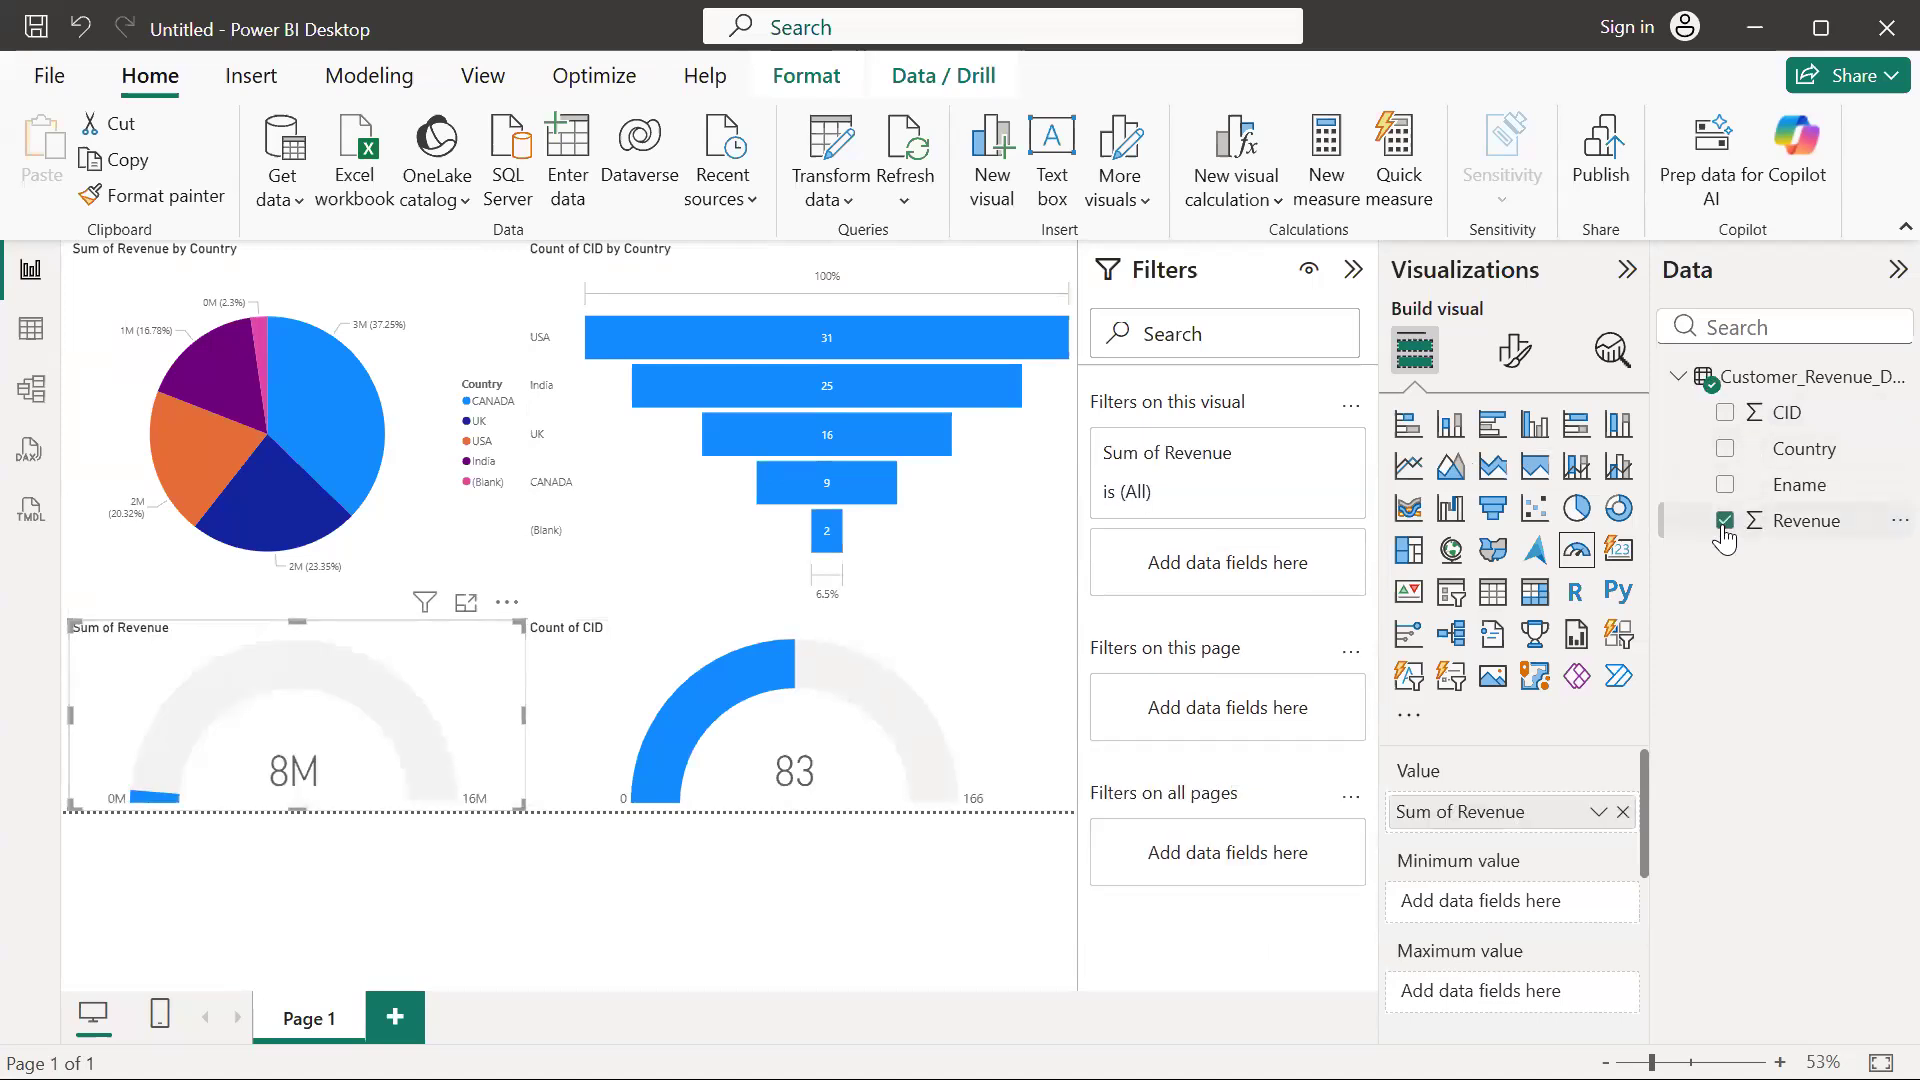
Collapse the Data, Visualizations and Filters panes to enlarge the report canvas
left_click(1880, 272)
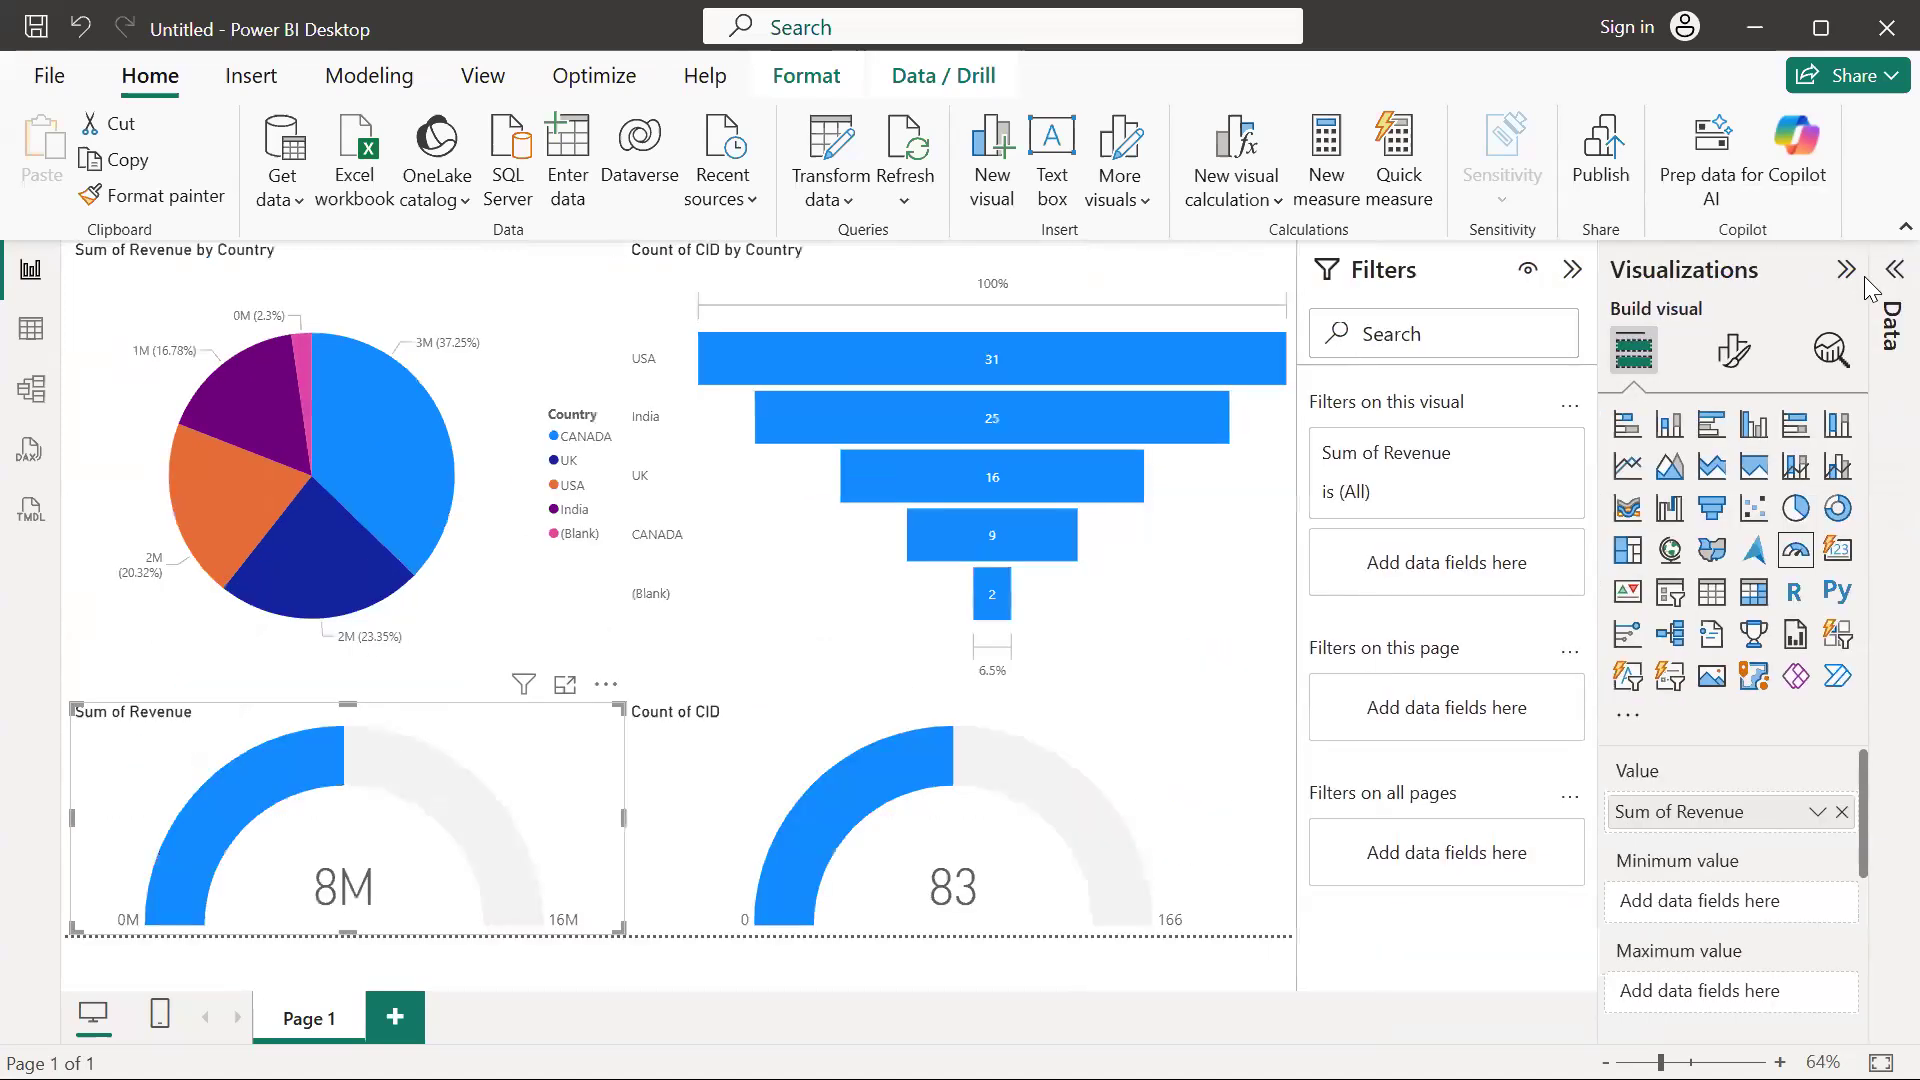
left_click(1841, 276)
left_click(1791, 278)
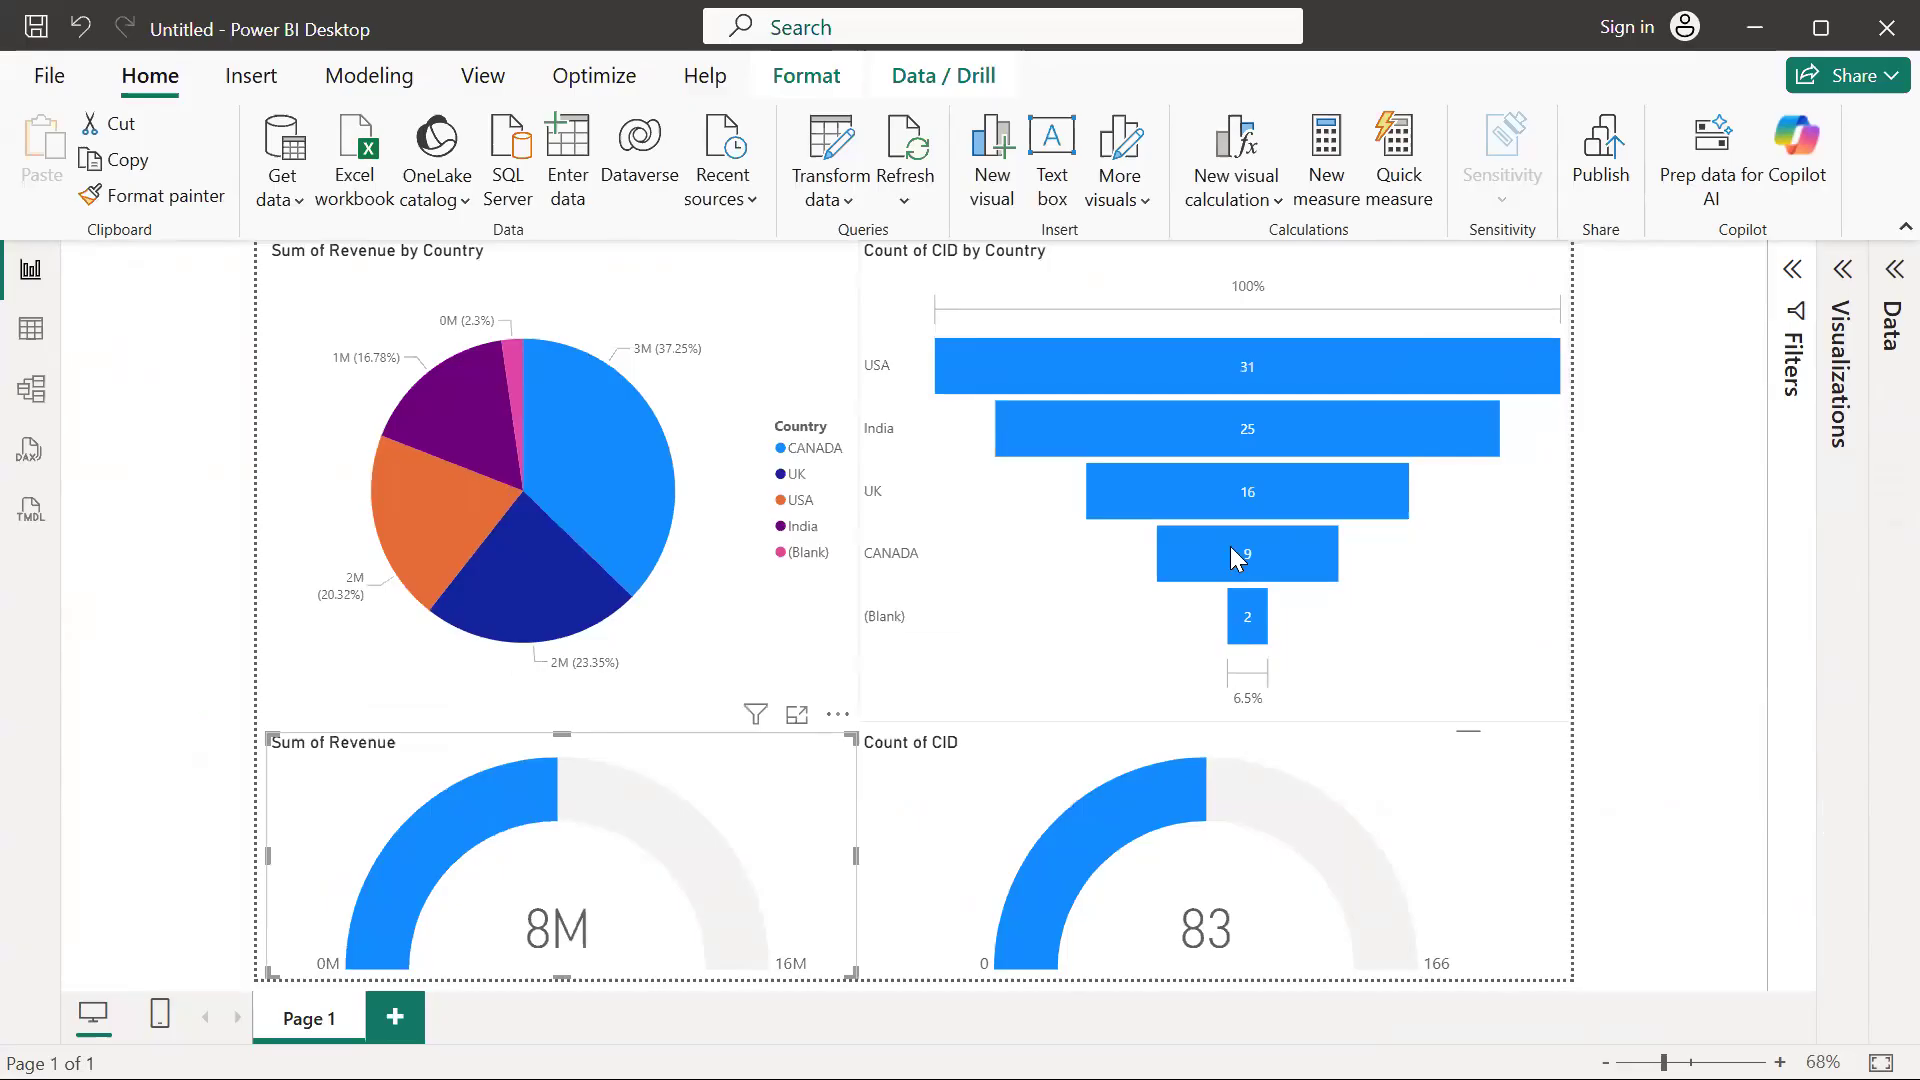
Filter the report by the CANADA bar in the funnel chart and examine the pie chart and gauges for that country
mouse_move(1249, 556)
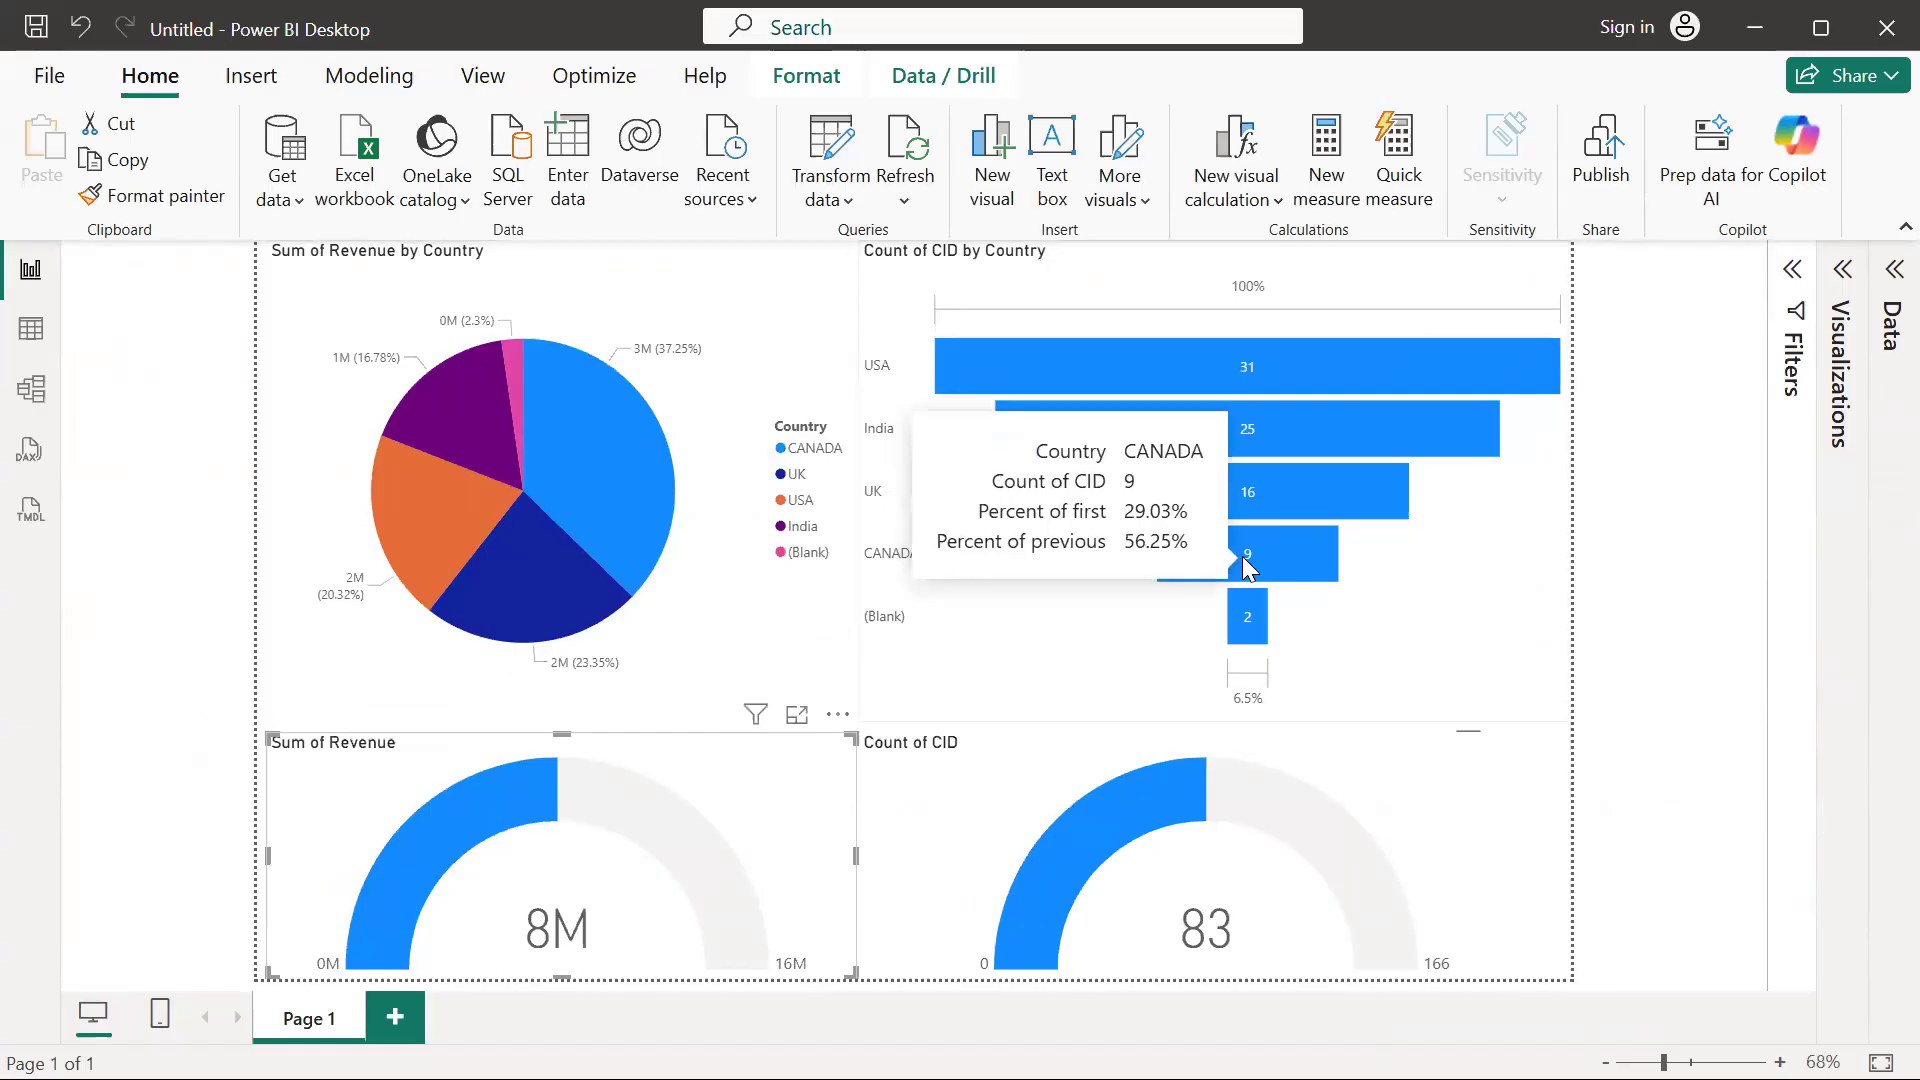
left_click(1241, 556)
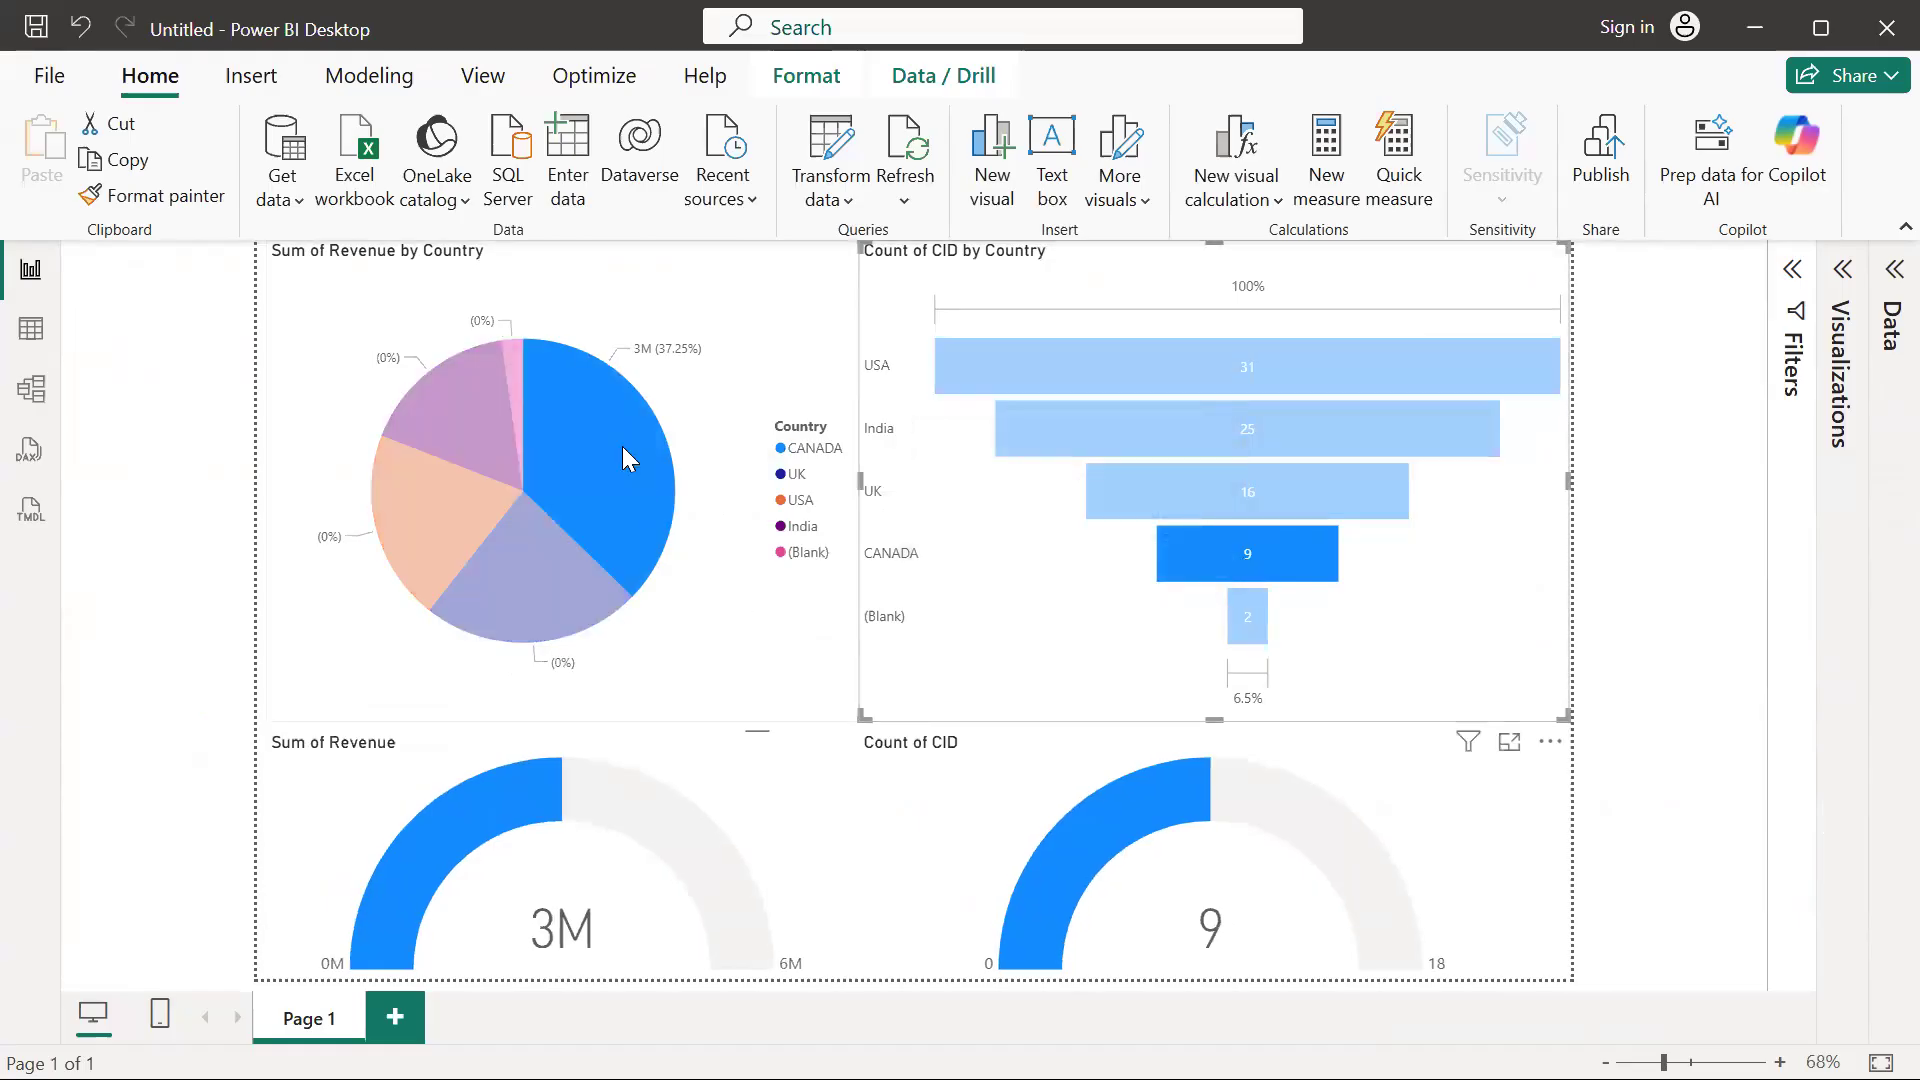
mouse_move(622, 446)
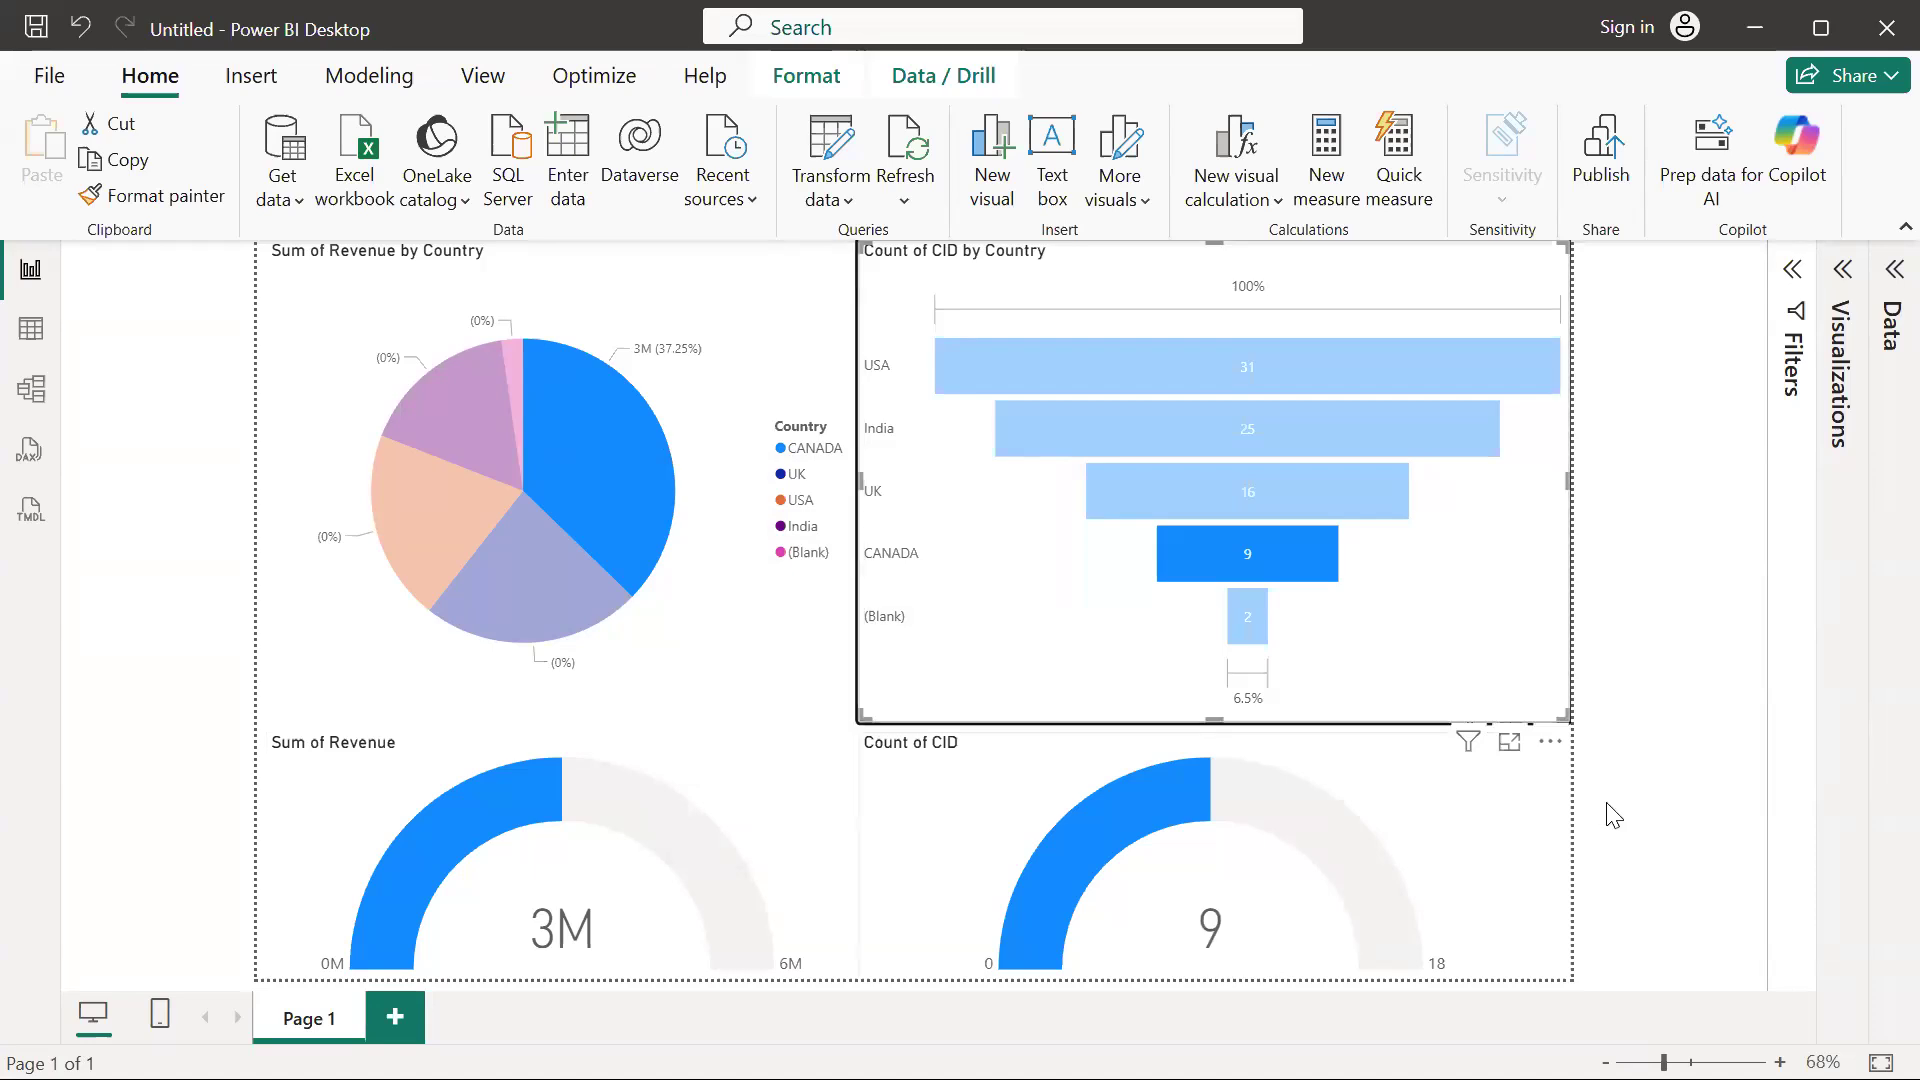
left_click(1476, 807)
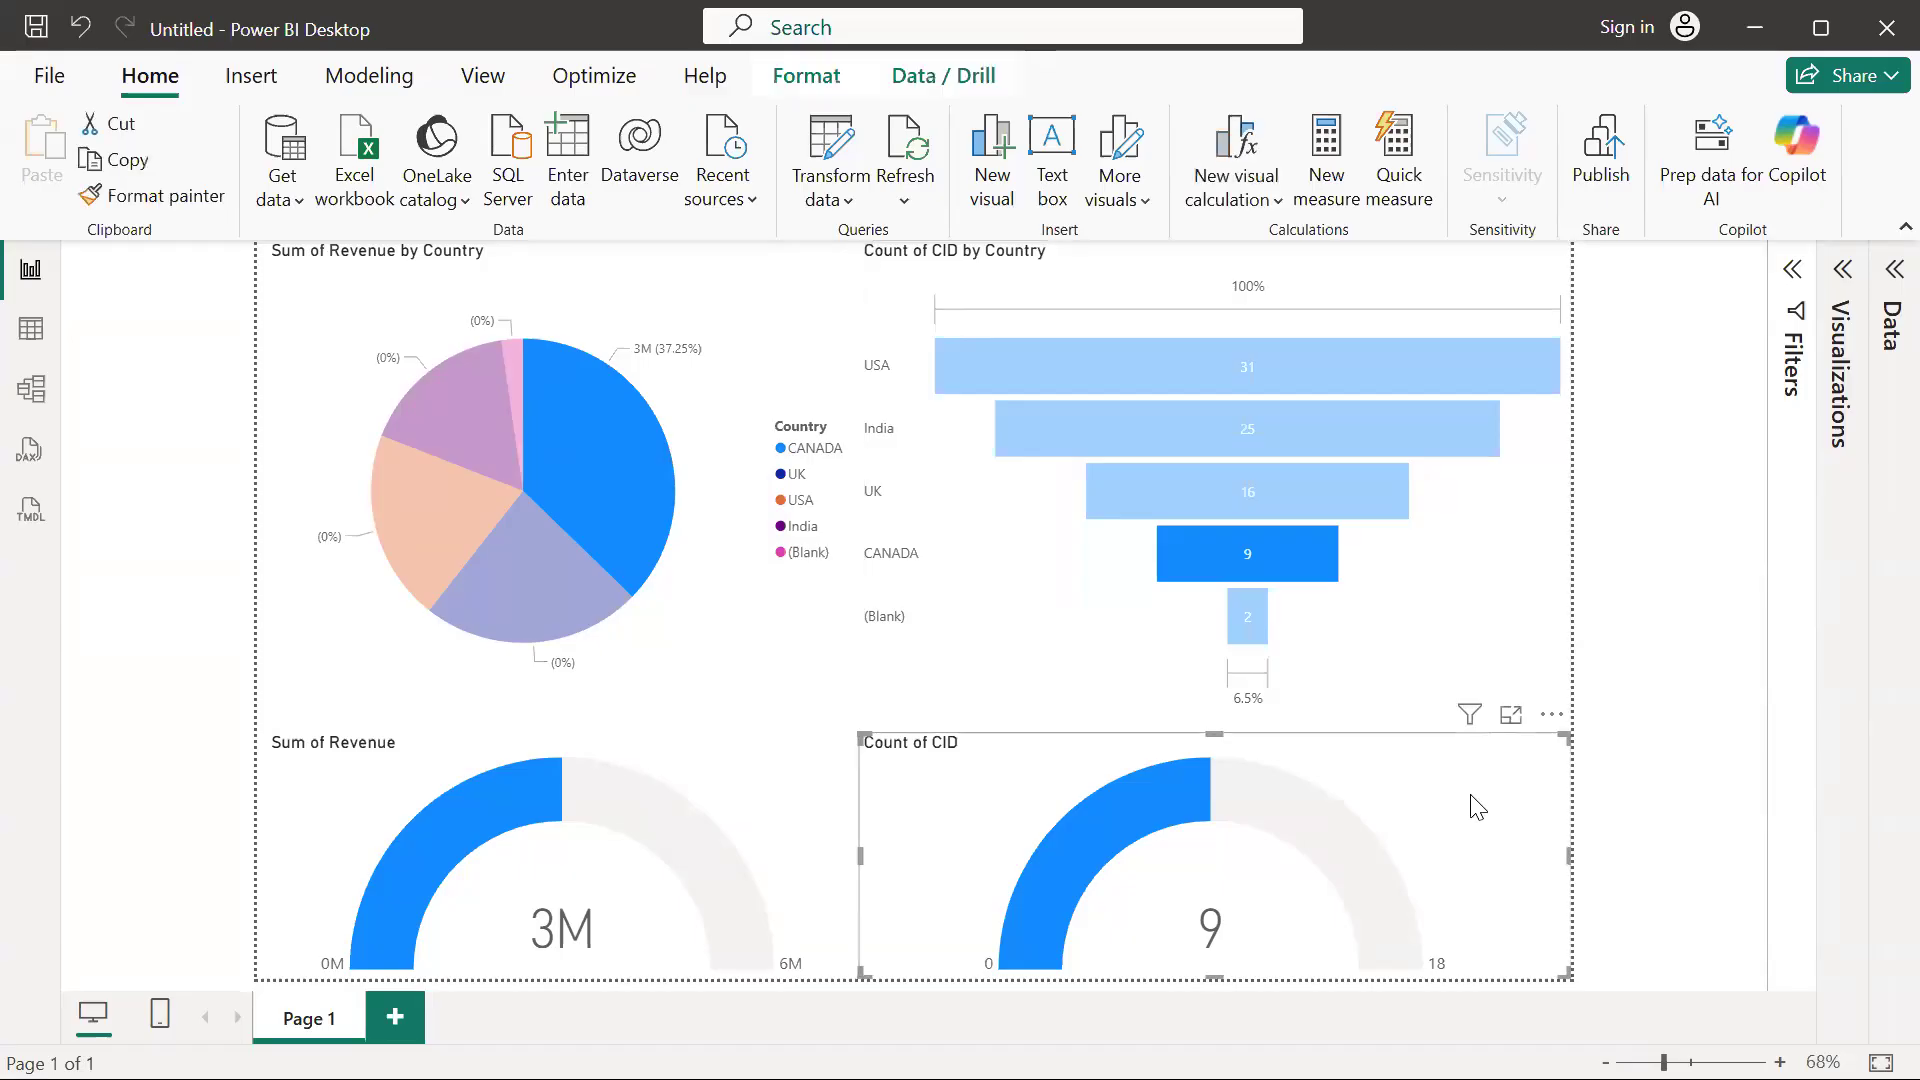
Clear the CANADA cross-filter so the pie chart, funnel chart and gauges cover all countries
left_click(1425, 735)
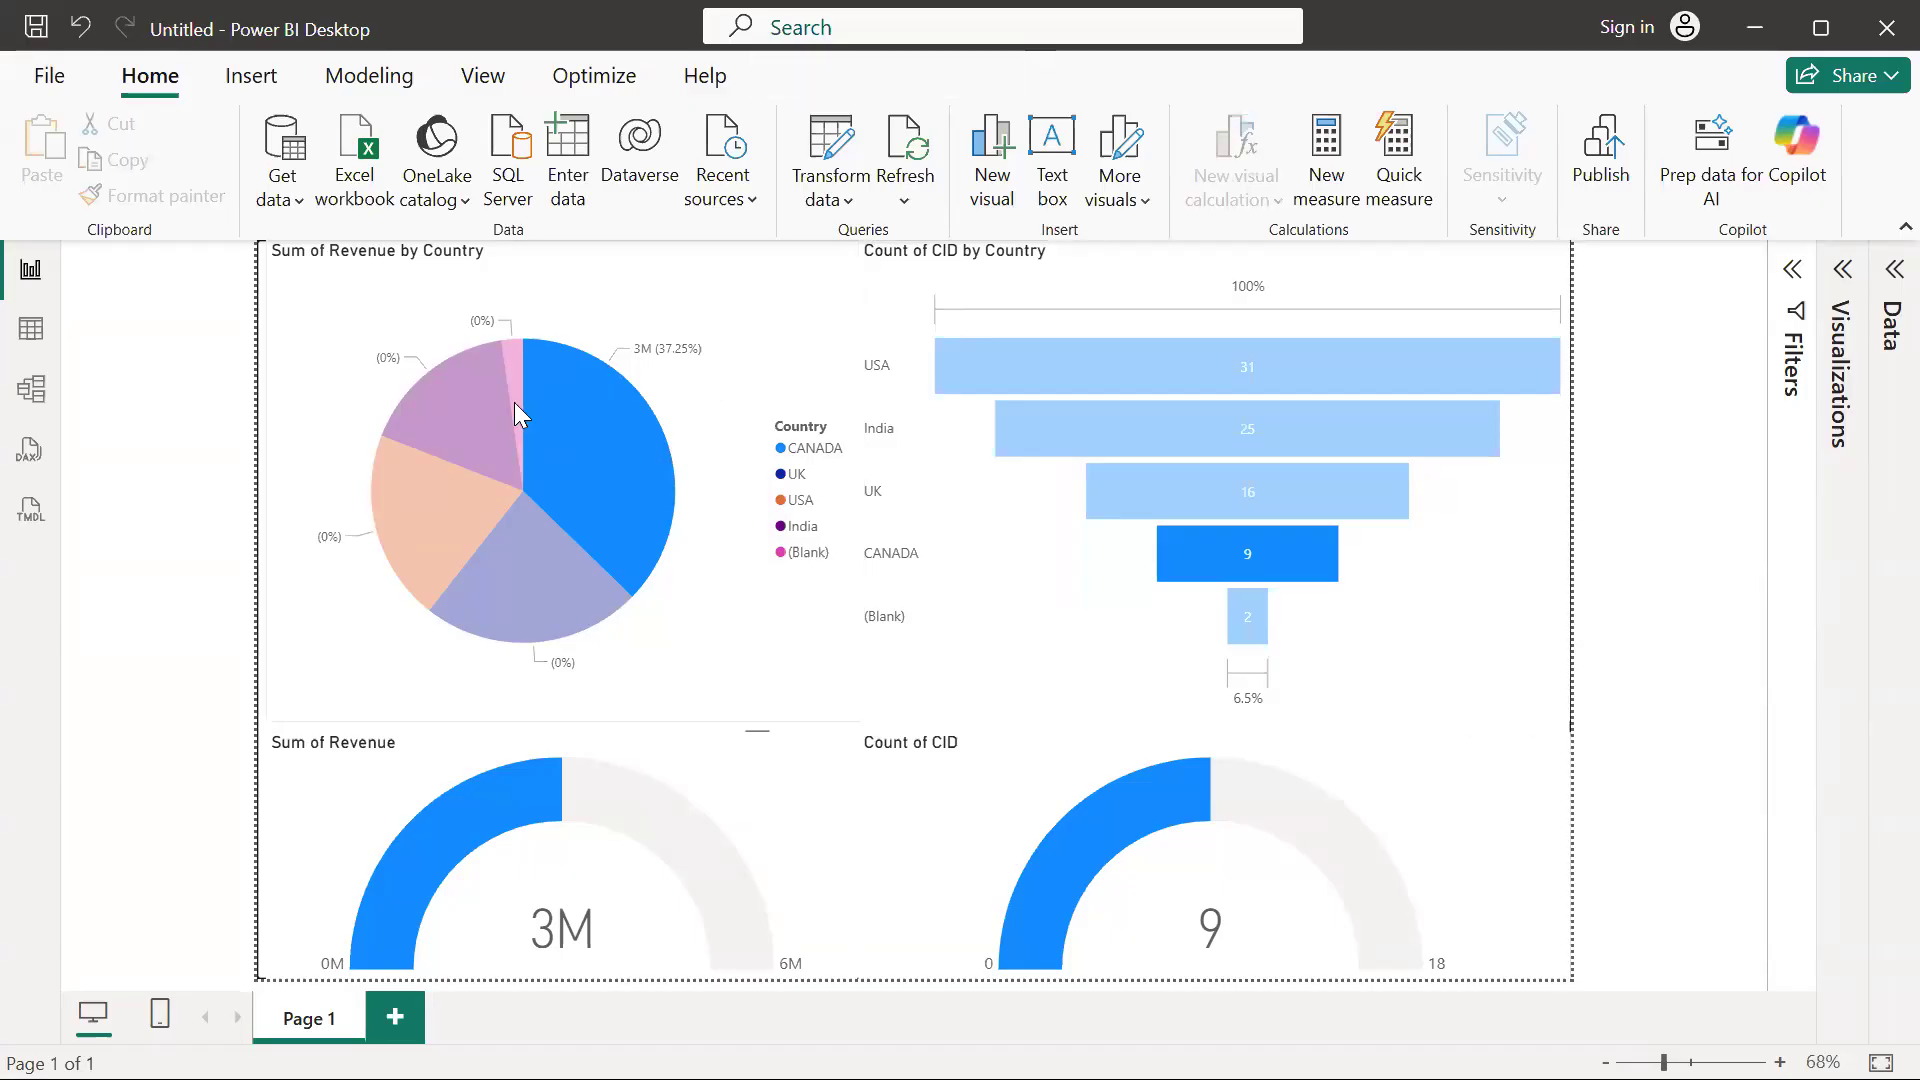
left_click(277, 696)
left_click(265, 721)
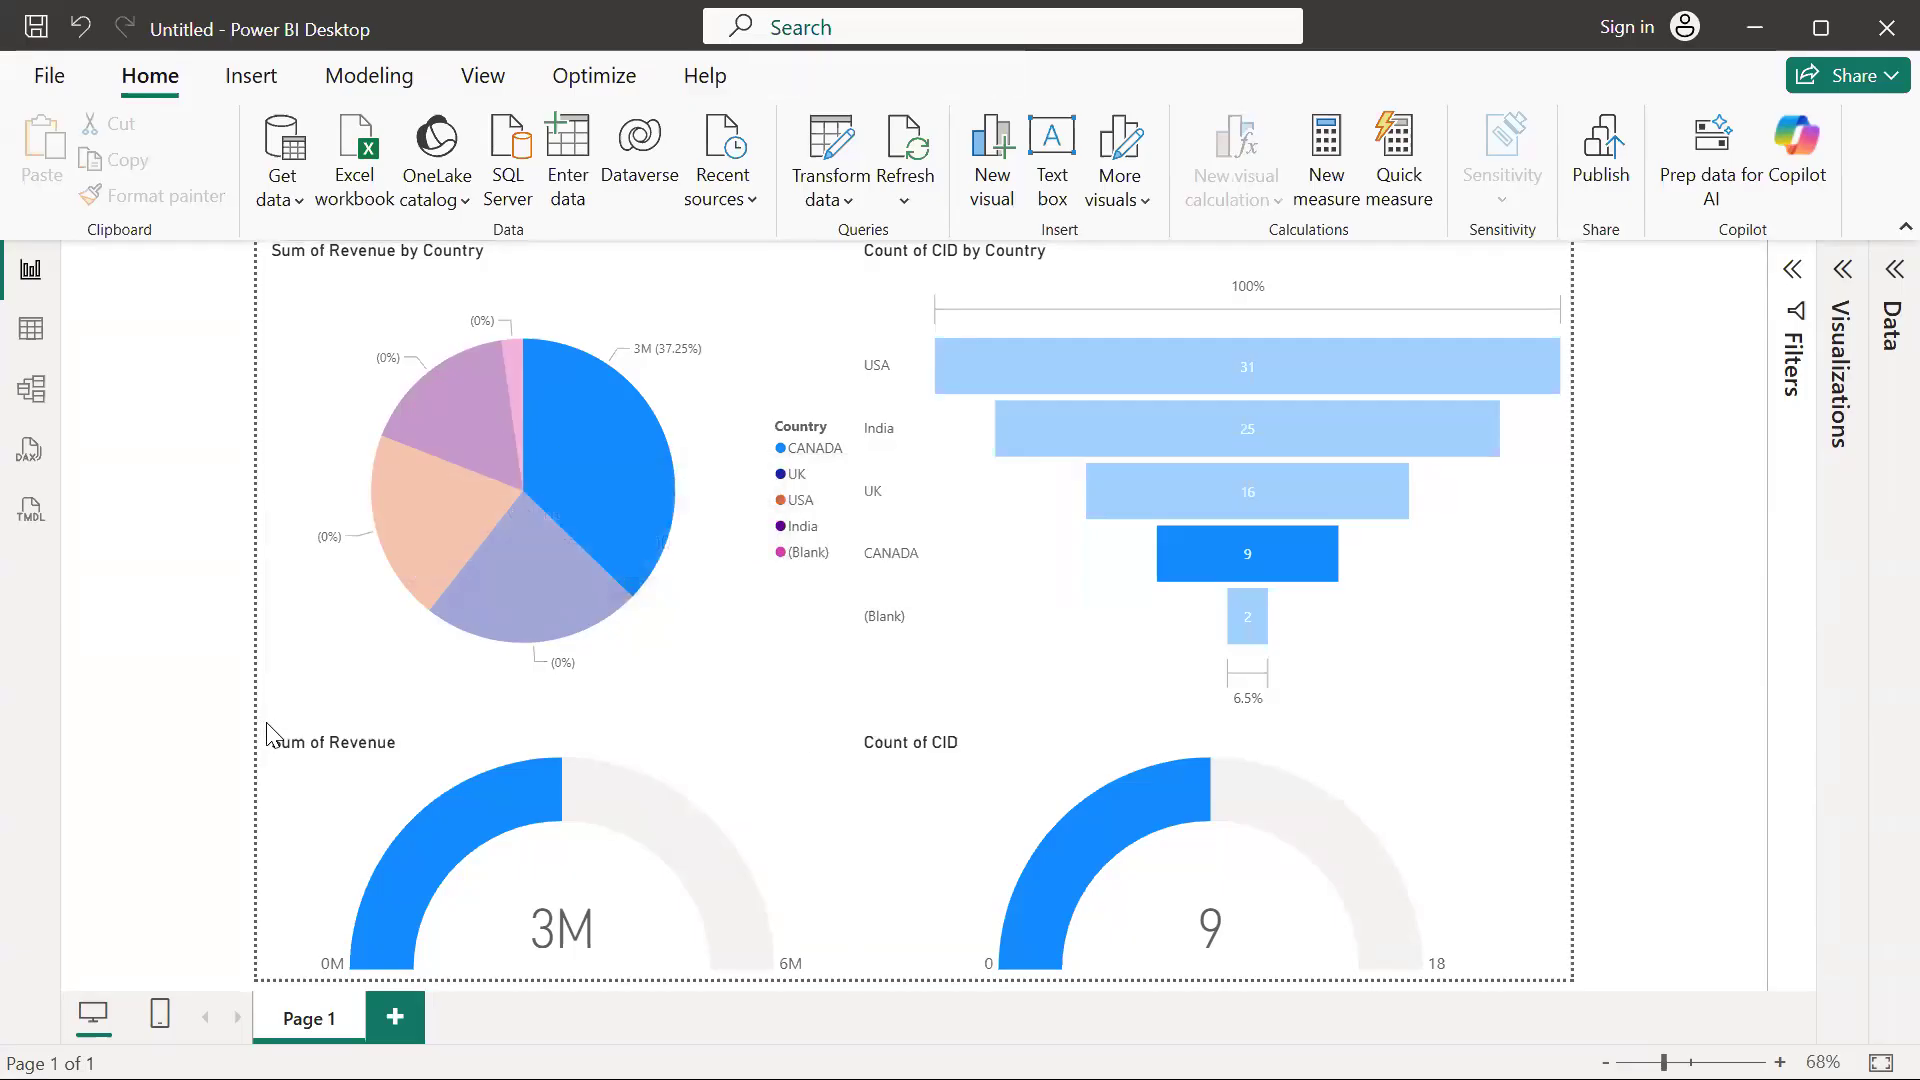
left_click(628, 478)
left_click(626, 472)
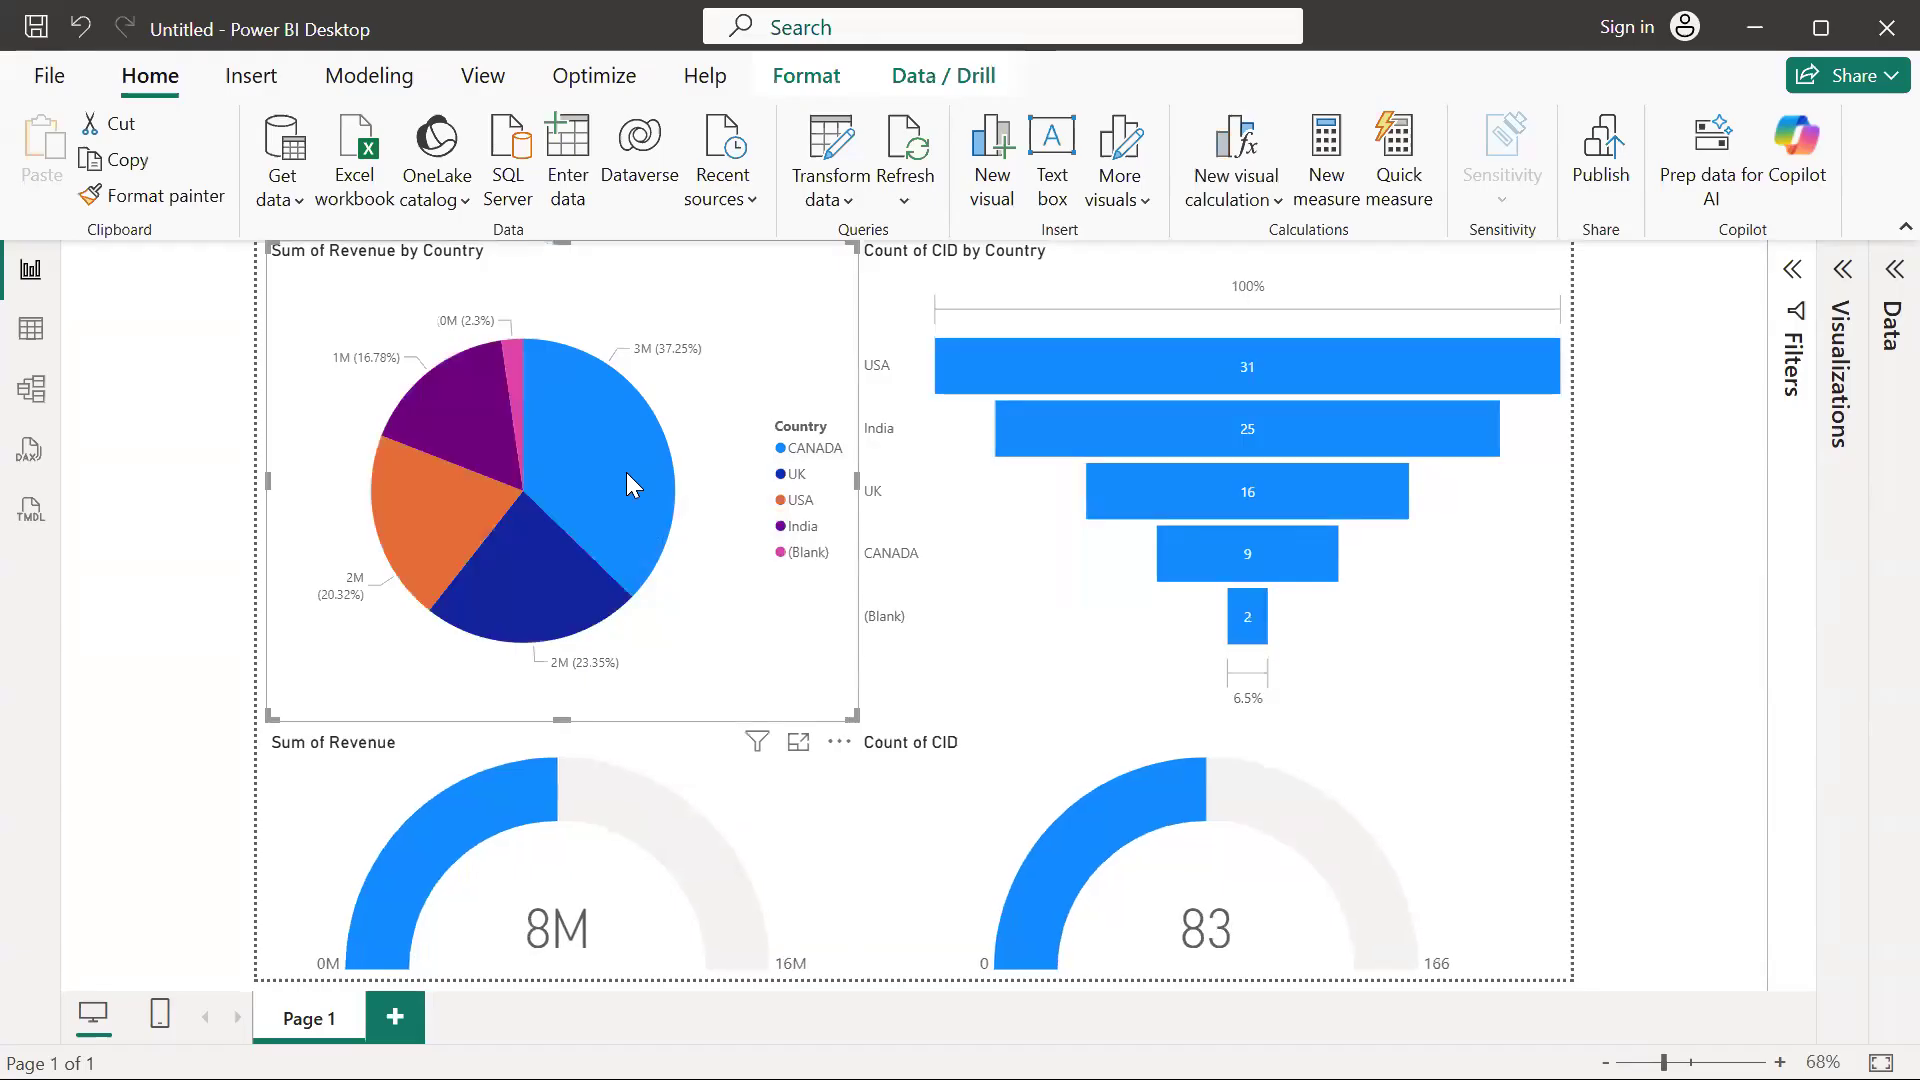
Switch to Azure Data Factory, close the copy run details and start another debug run of the Load_Data_Blob_ASQL_DB_Pipeline
key("alt+Tab")
key("alt+Tab")
key("alt+Tab")
key("alt+Tab")
key("alt+Tab")
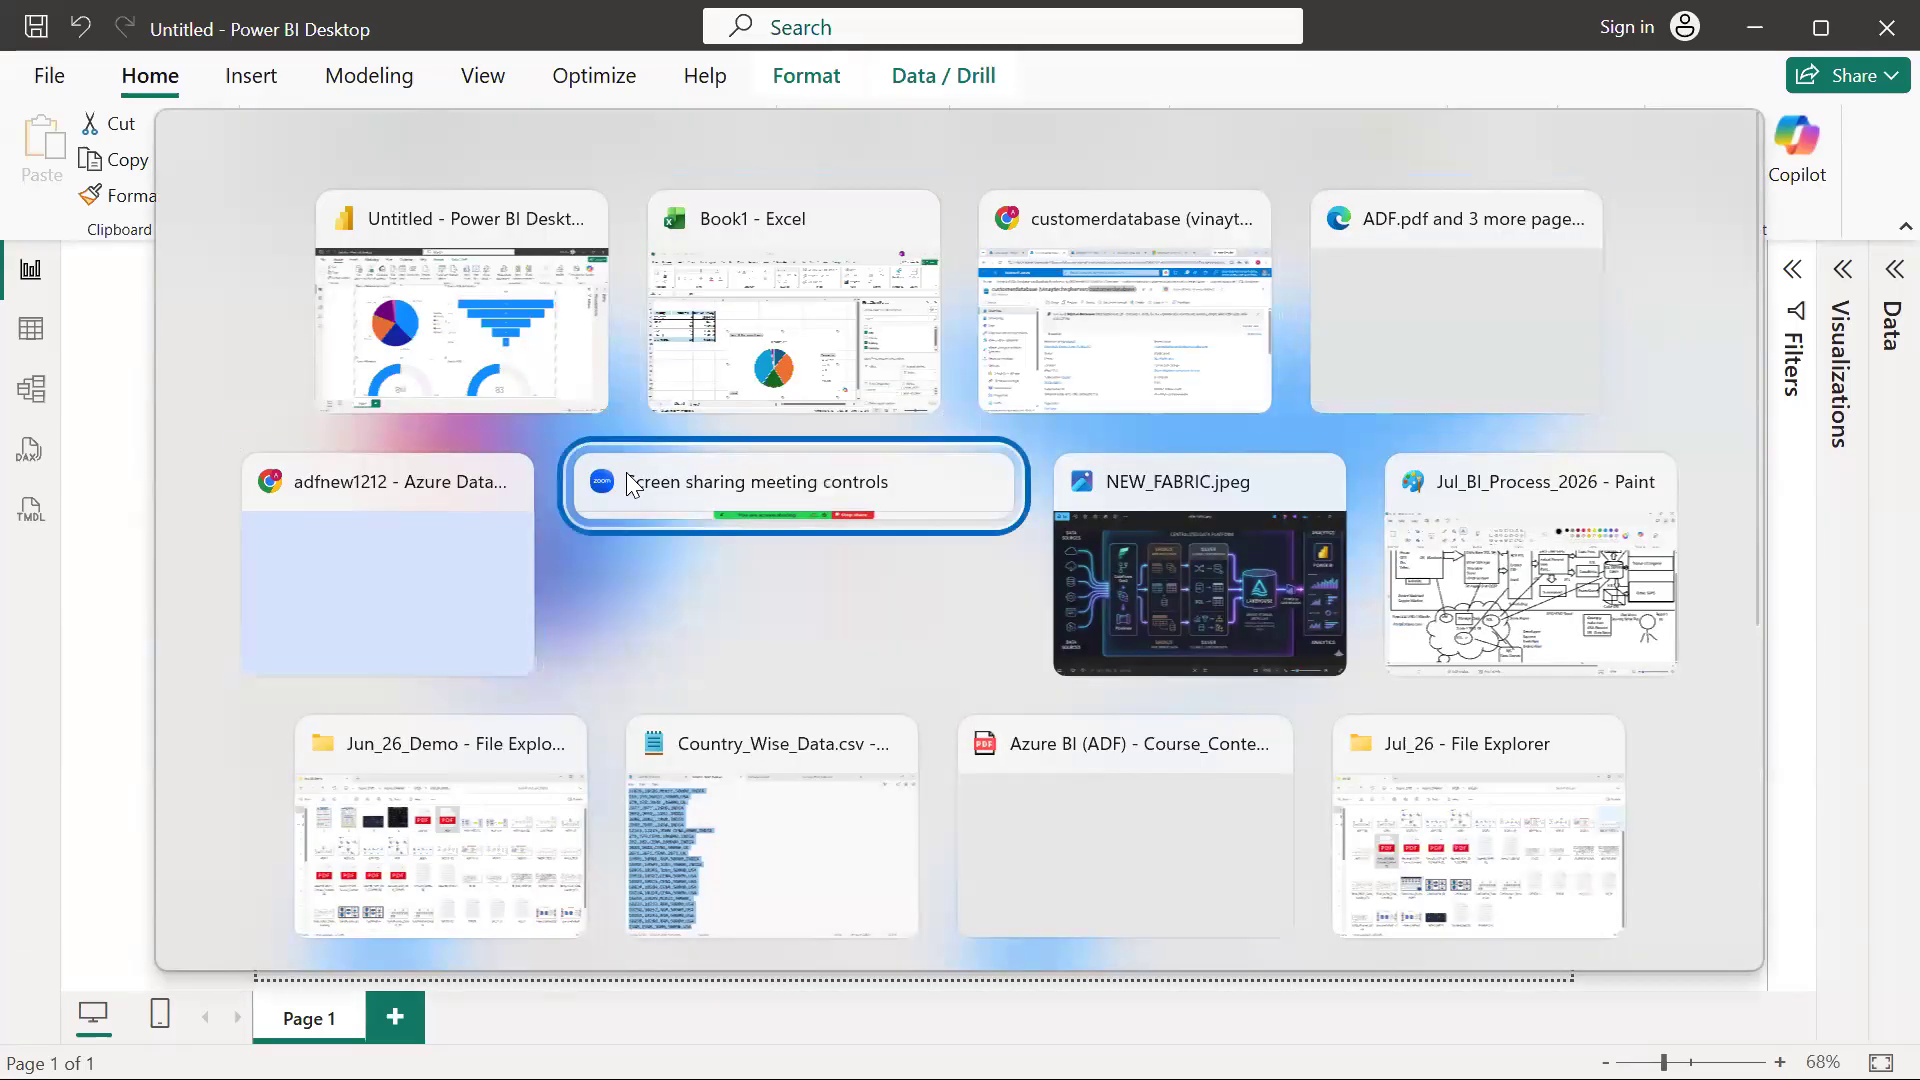
left_click(408, 500)
key("Escape")
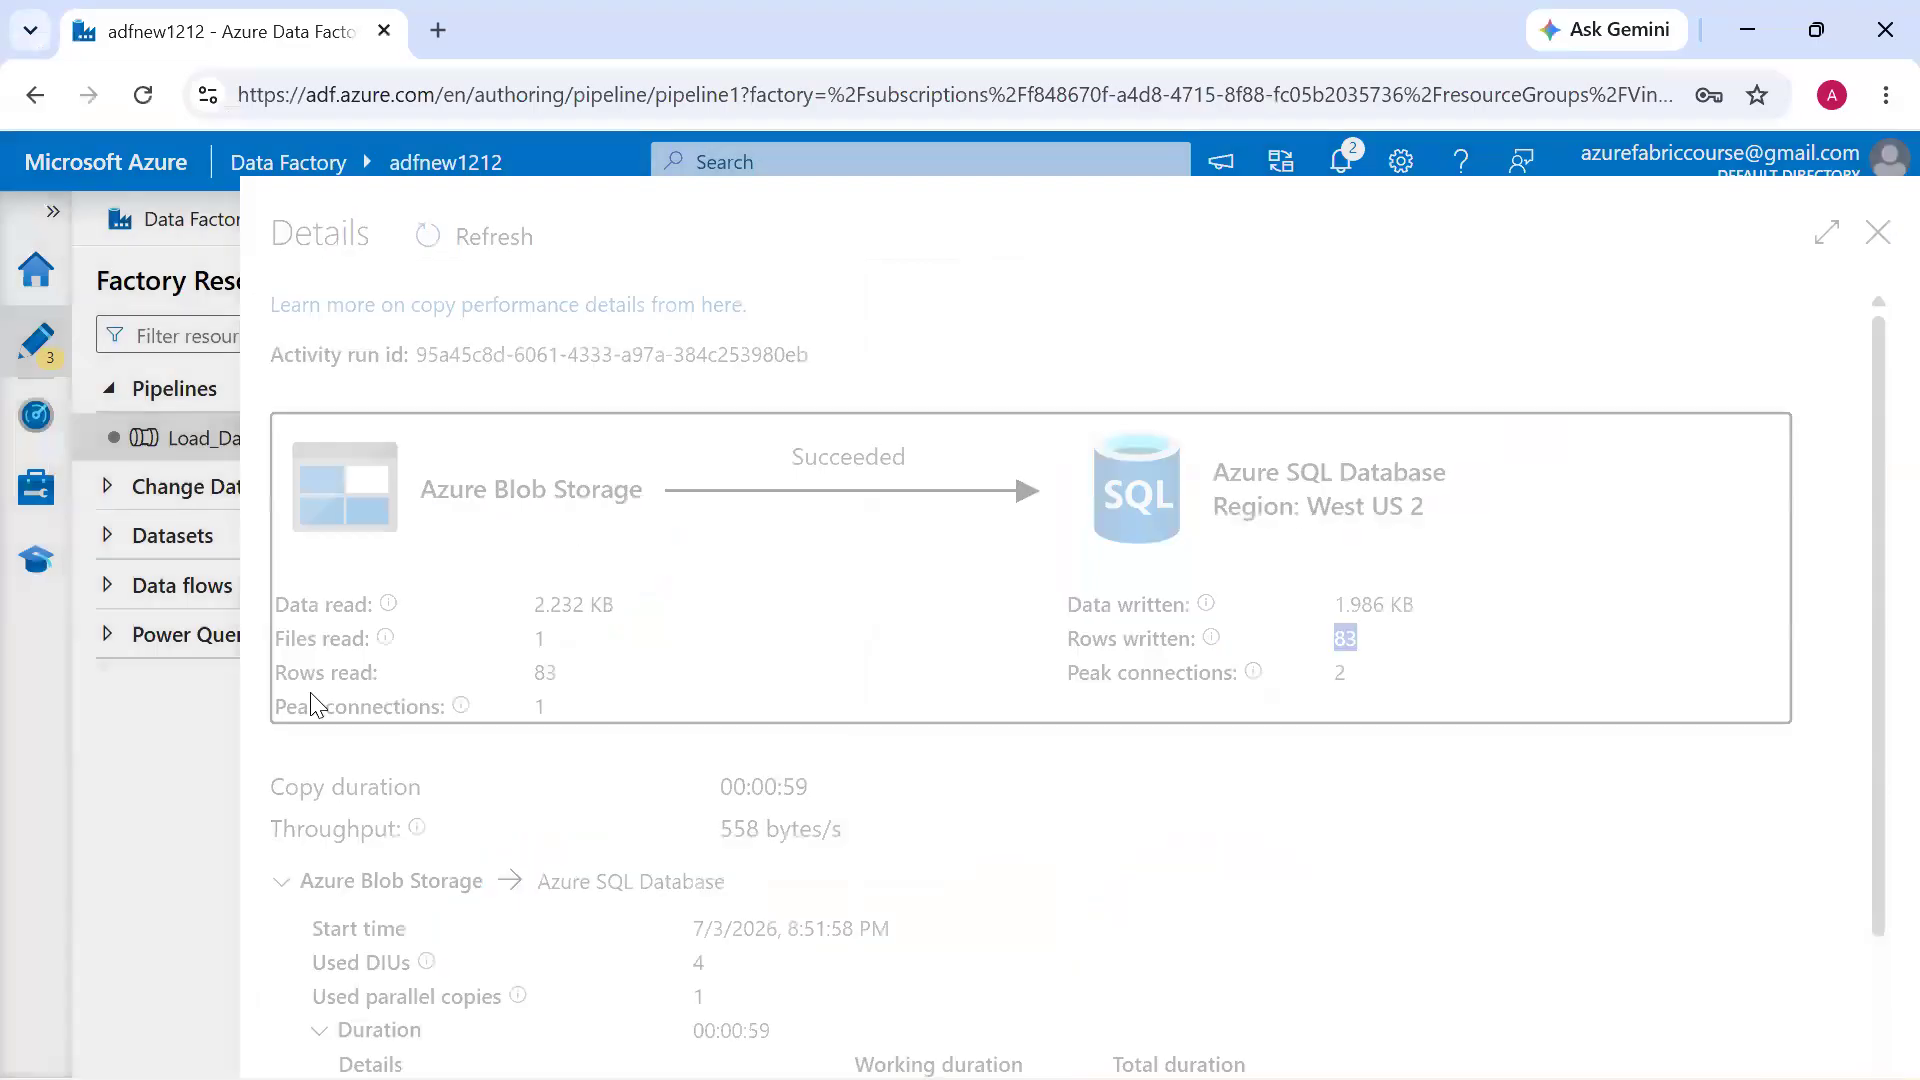
left_click(754, 322)
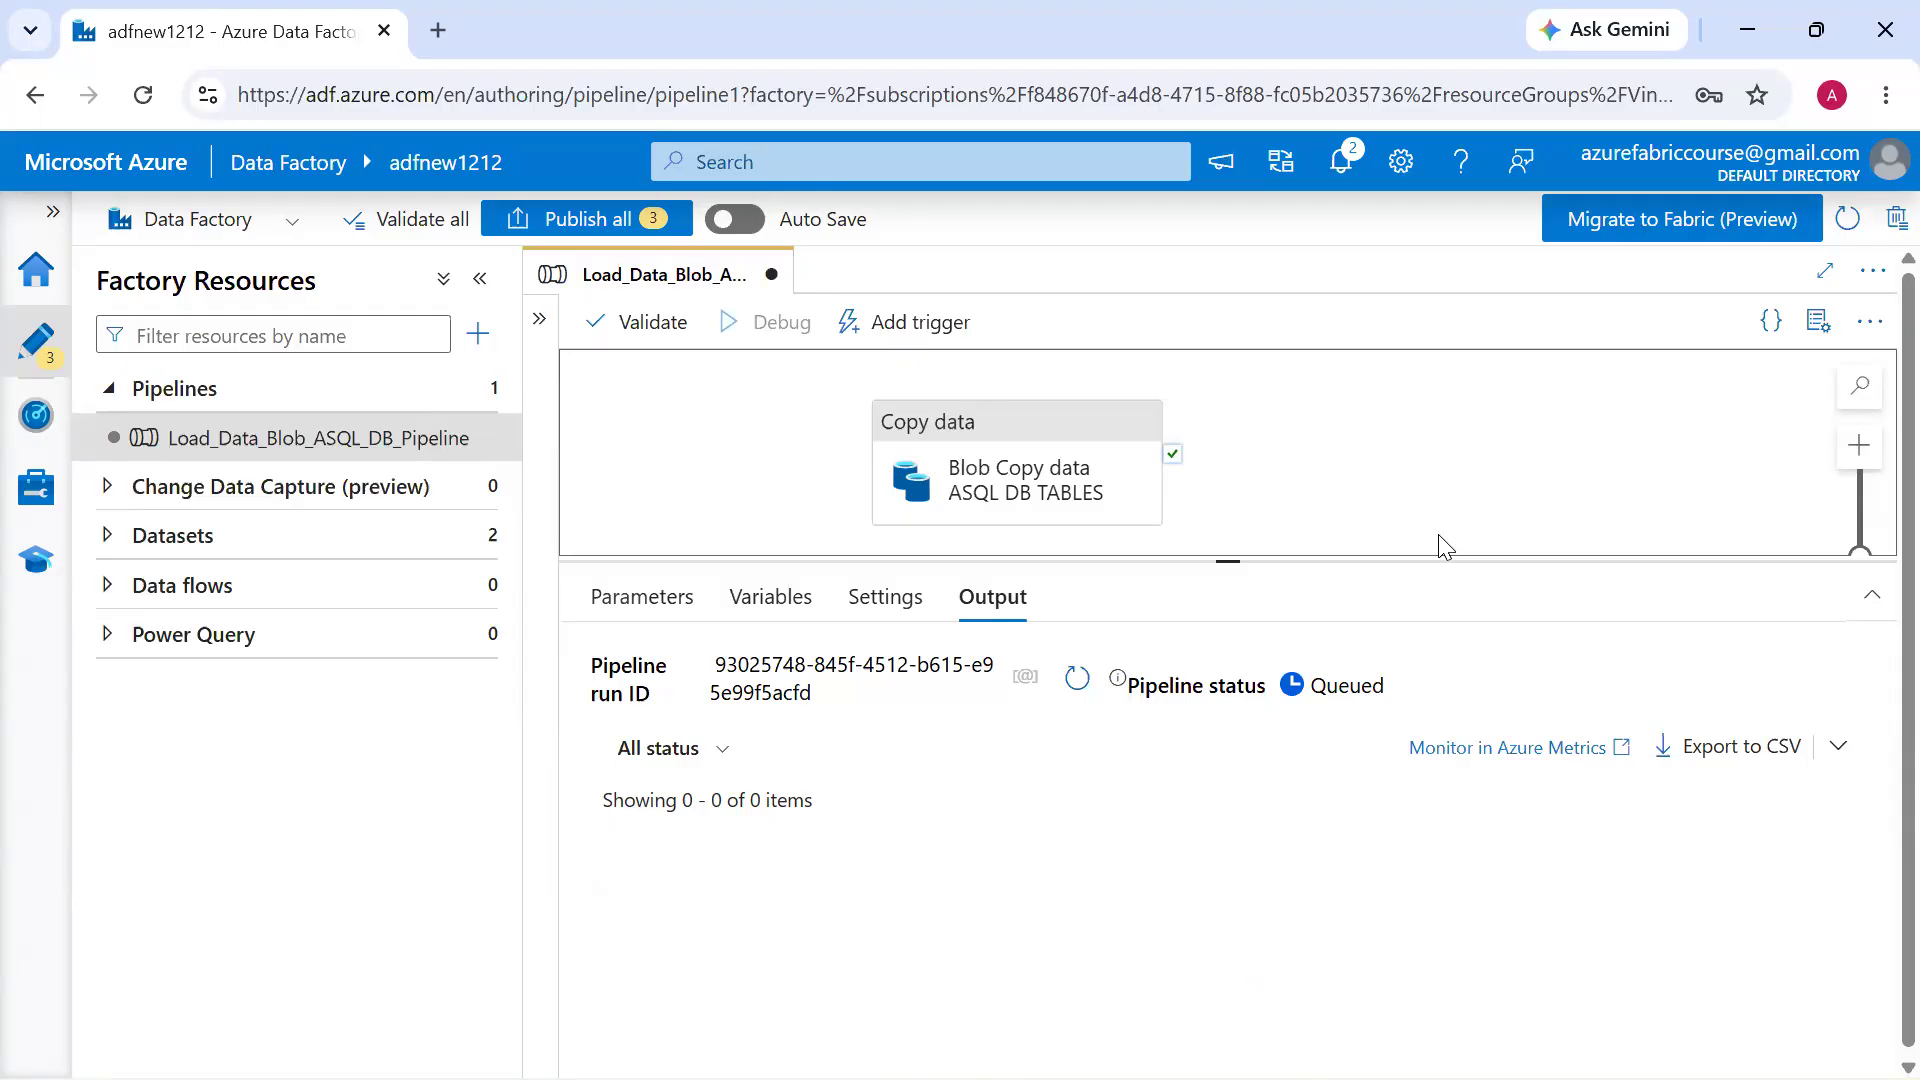
Switch back to Power BI Desktop, inspect the customer counts in the funnel chart and refresh the report data
key("alt+Tab")
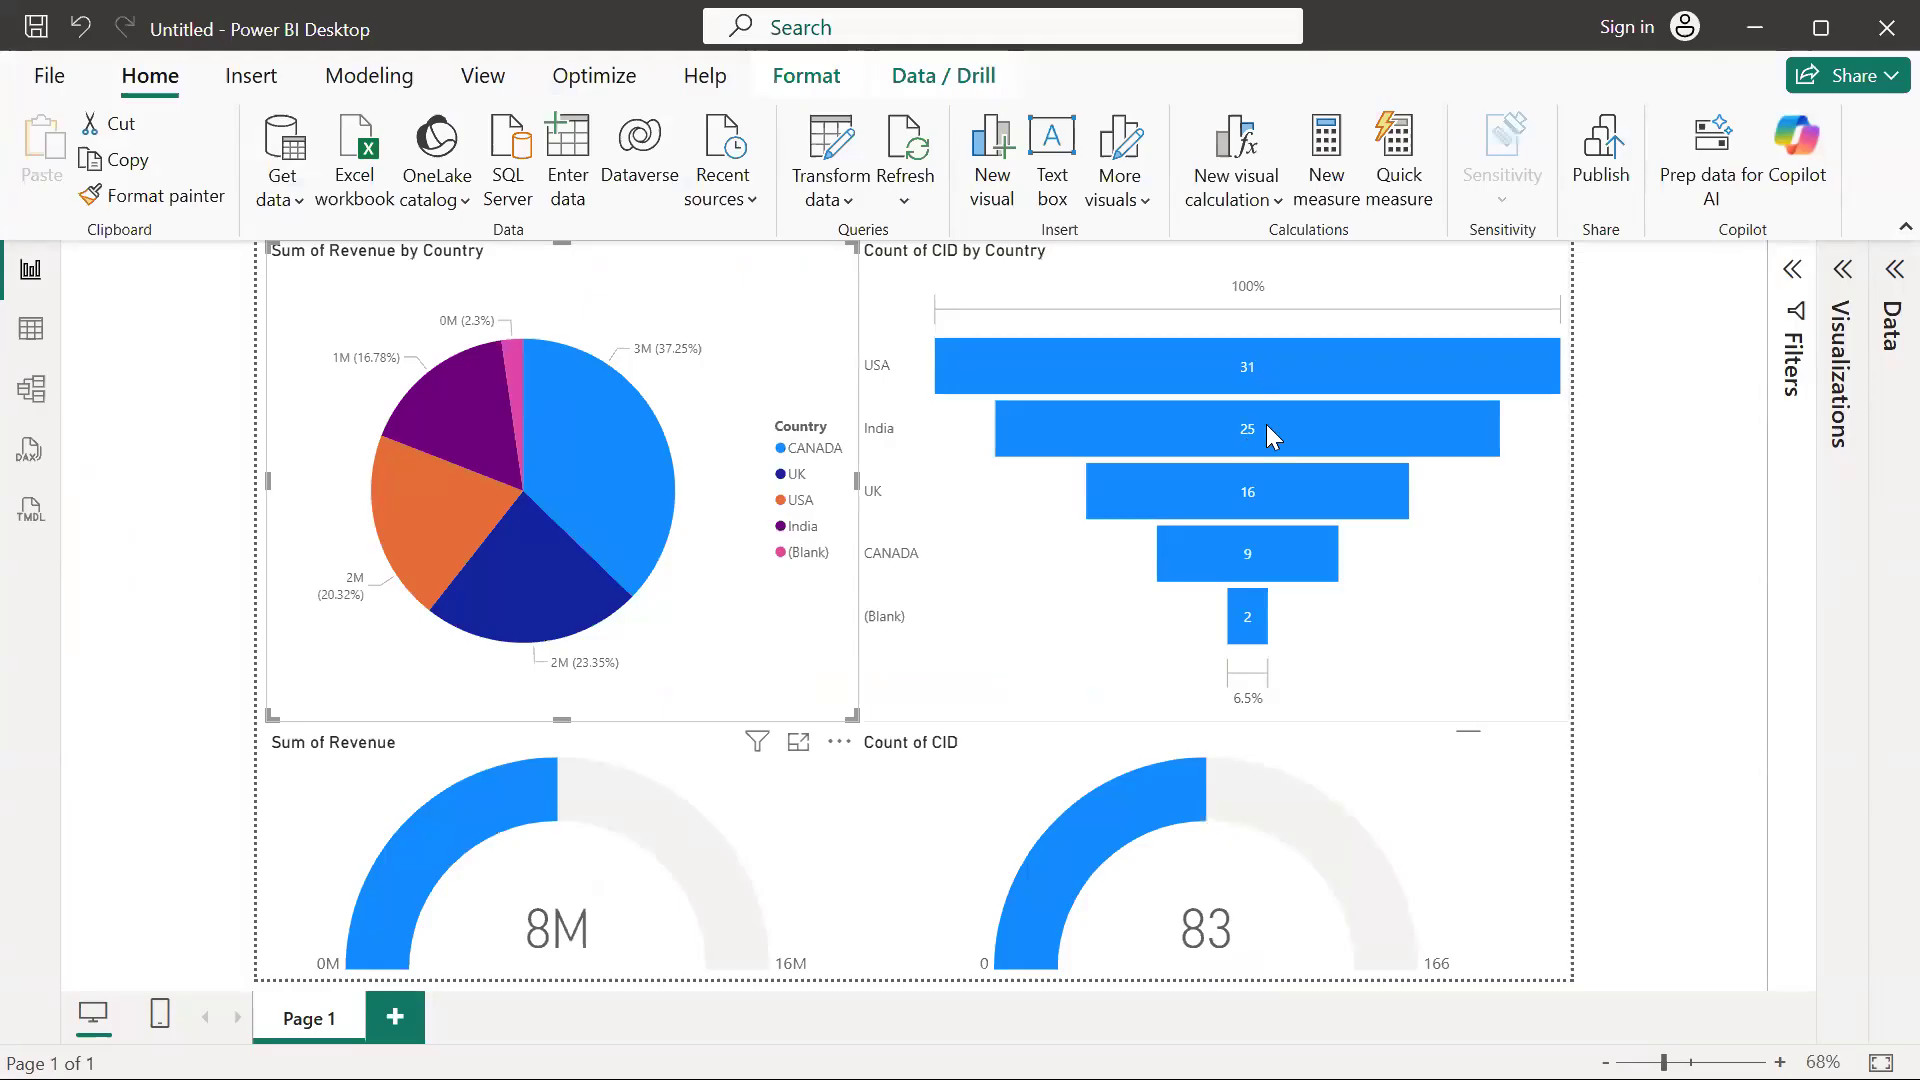
mouse_move(1262, 619)
mouse_move(1268, 490)
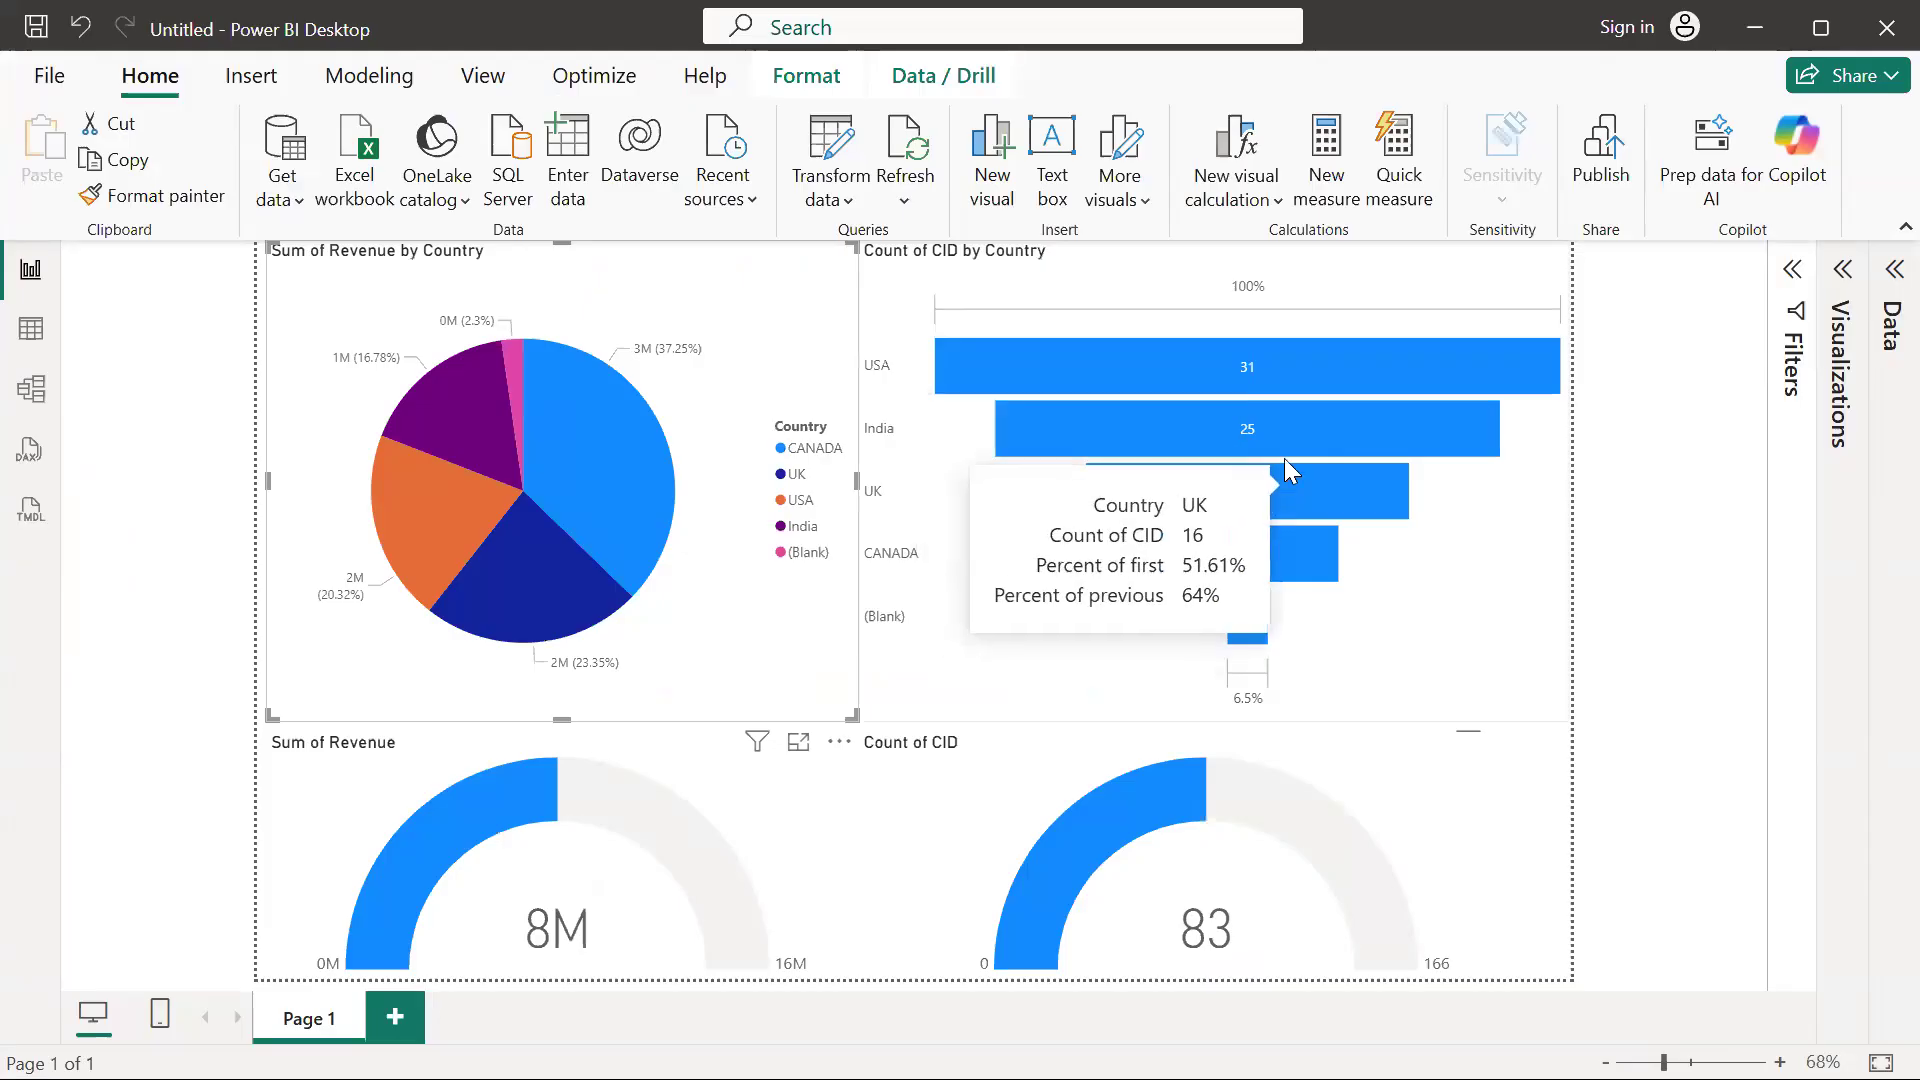
mouse_move(1337, 368)
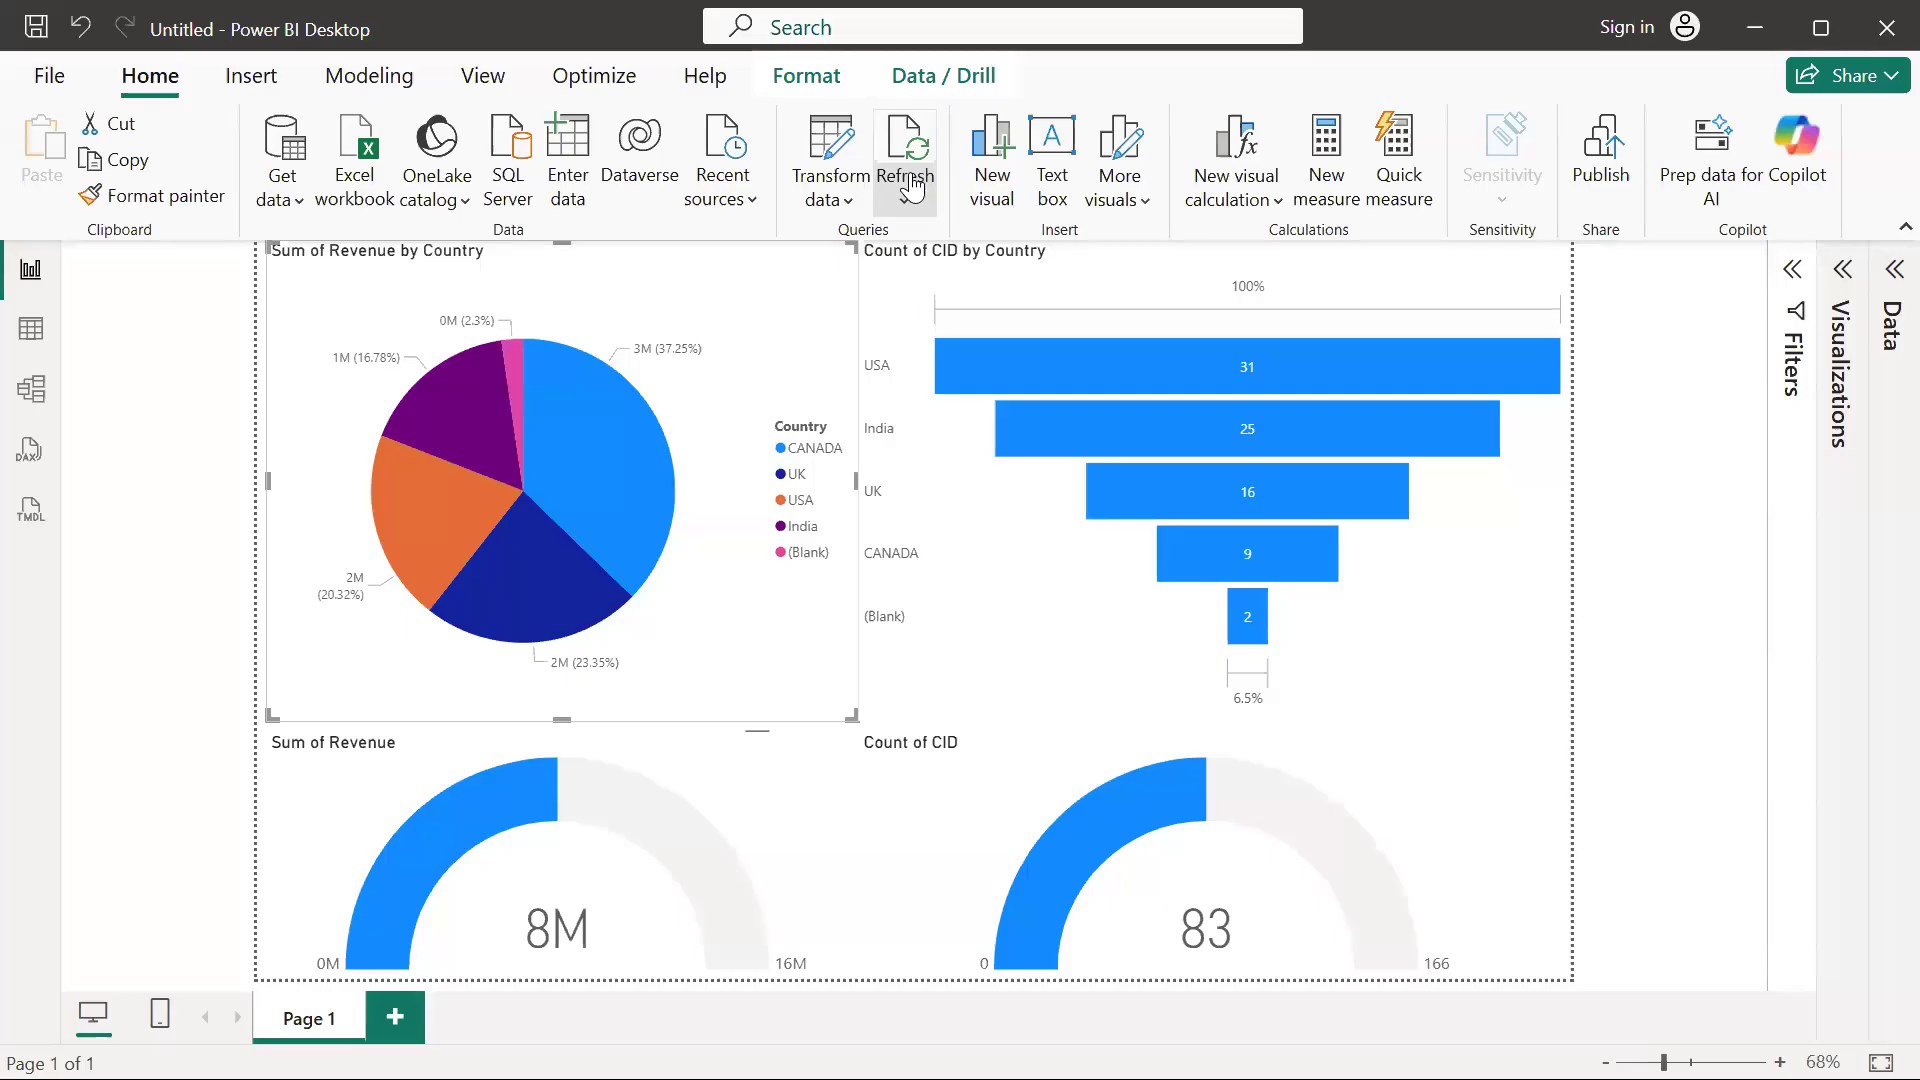
left_click(904, 199)
left_click(948, 350)
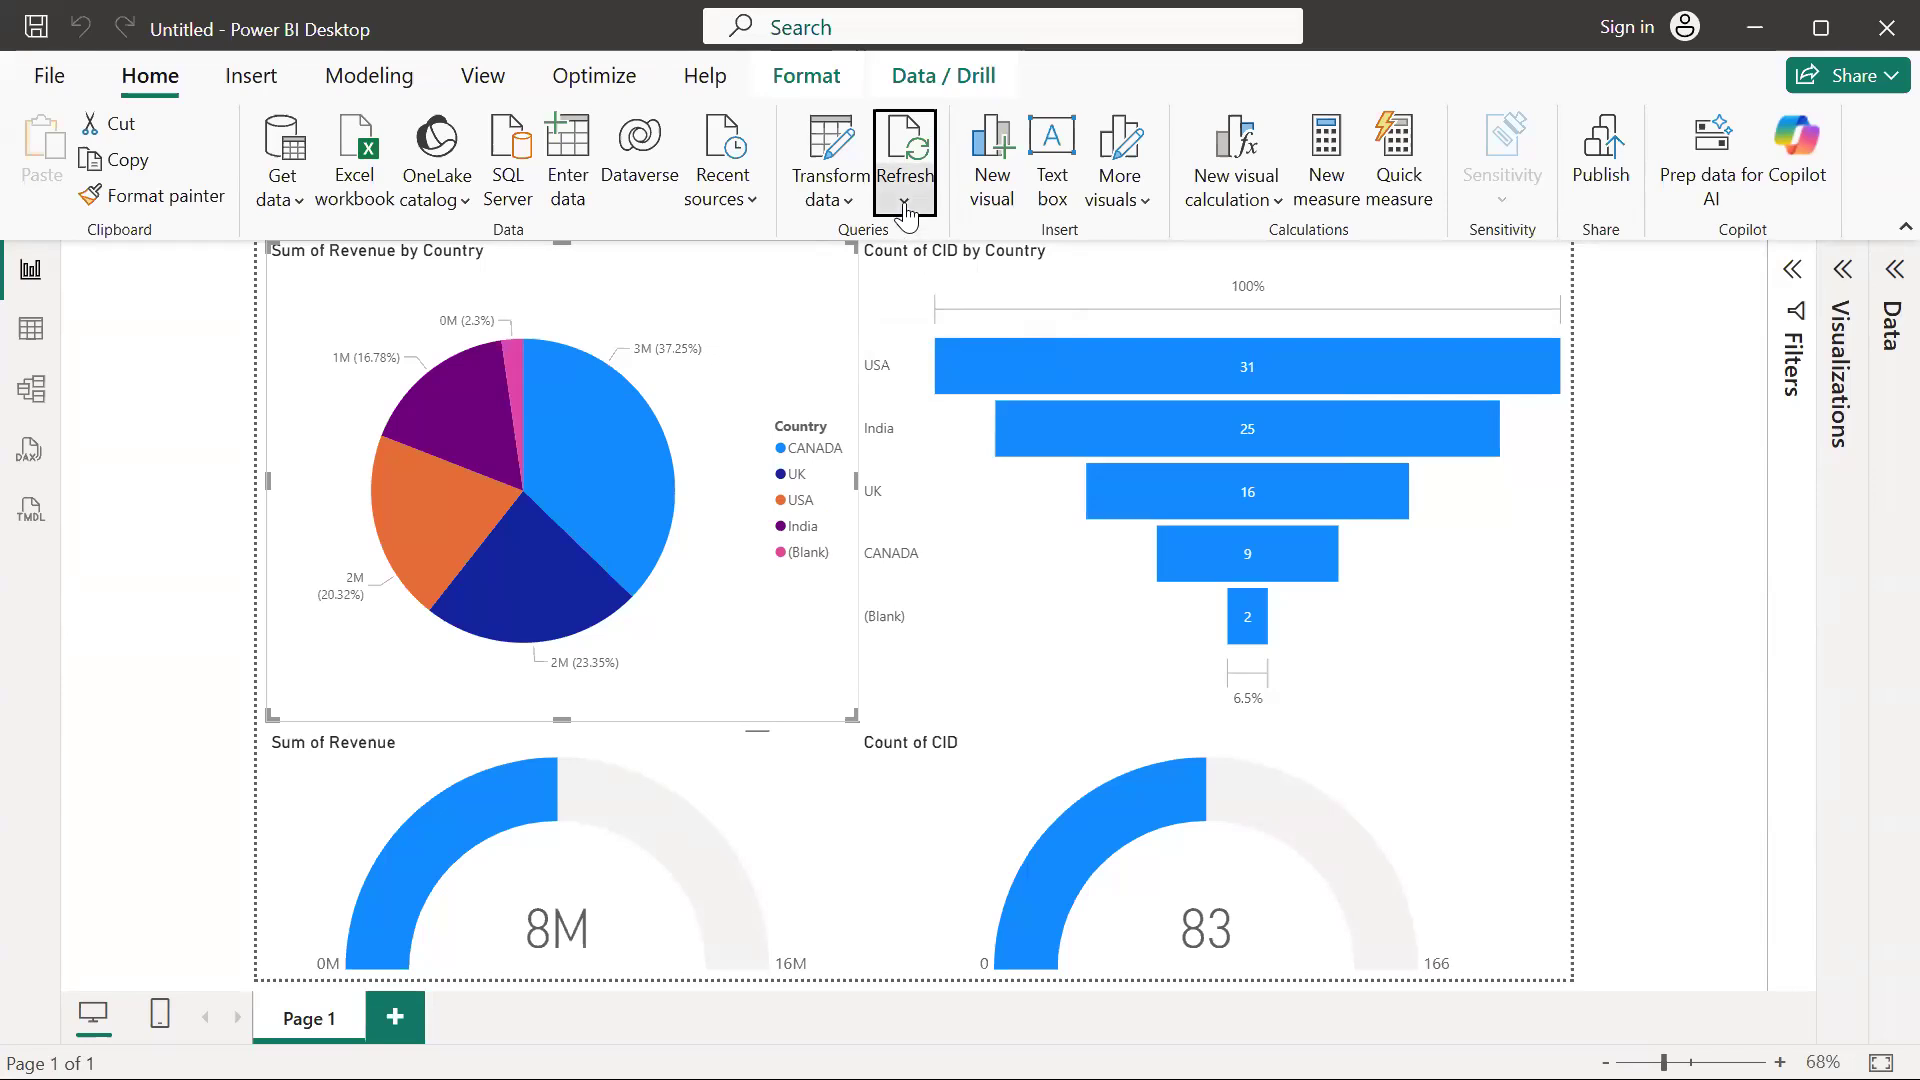
left_click(904, 198)
left_click(934, 346)
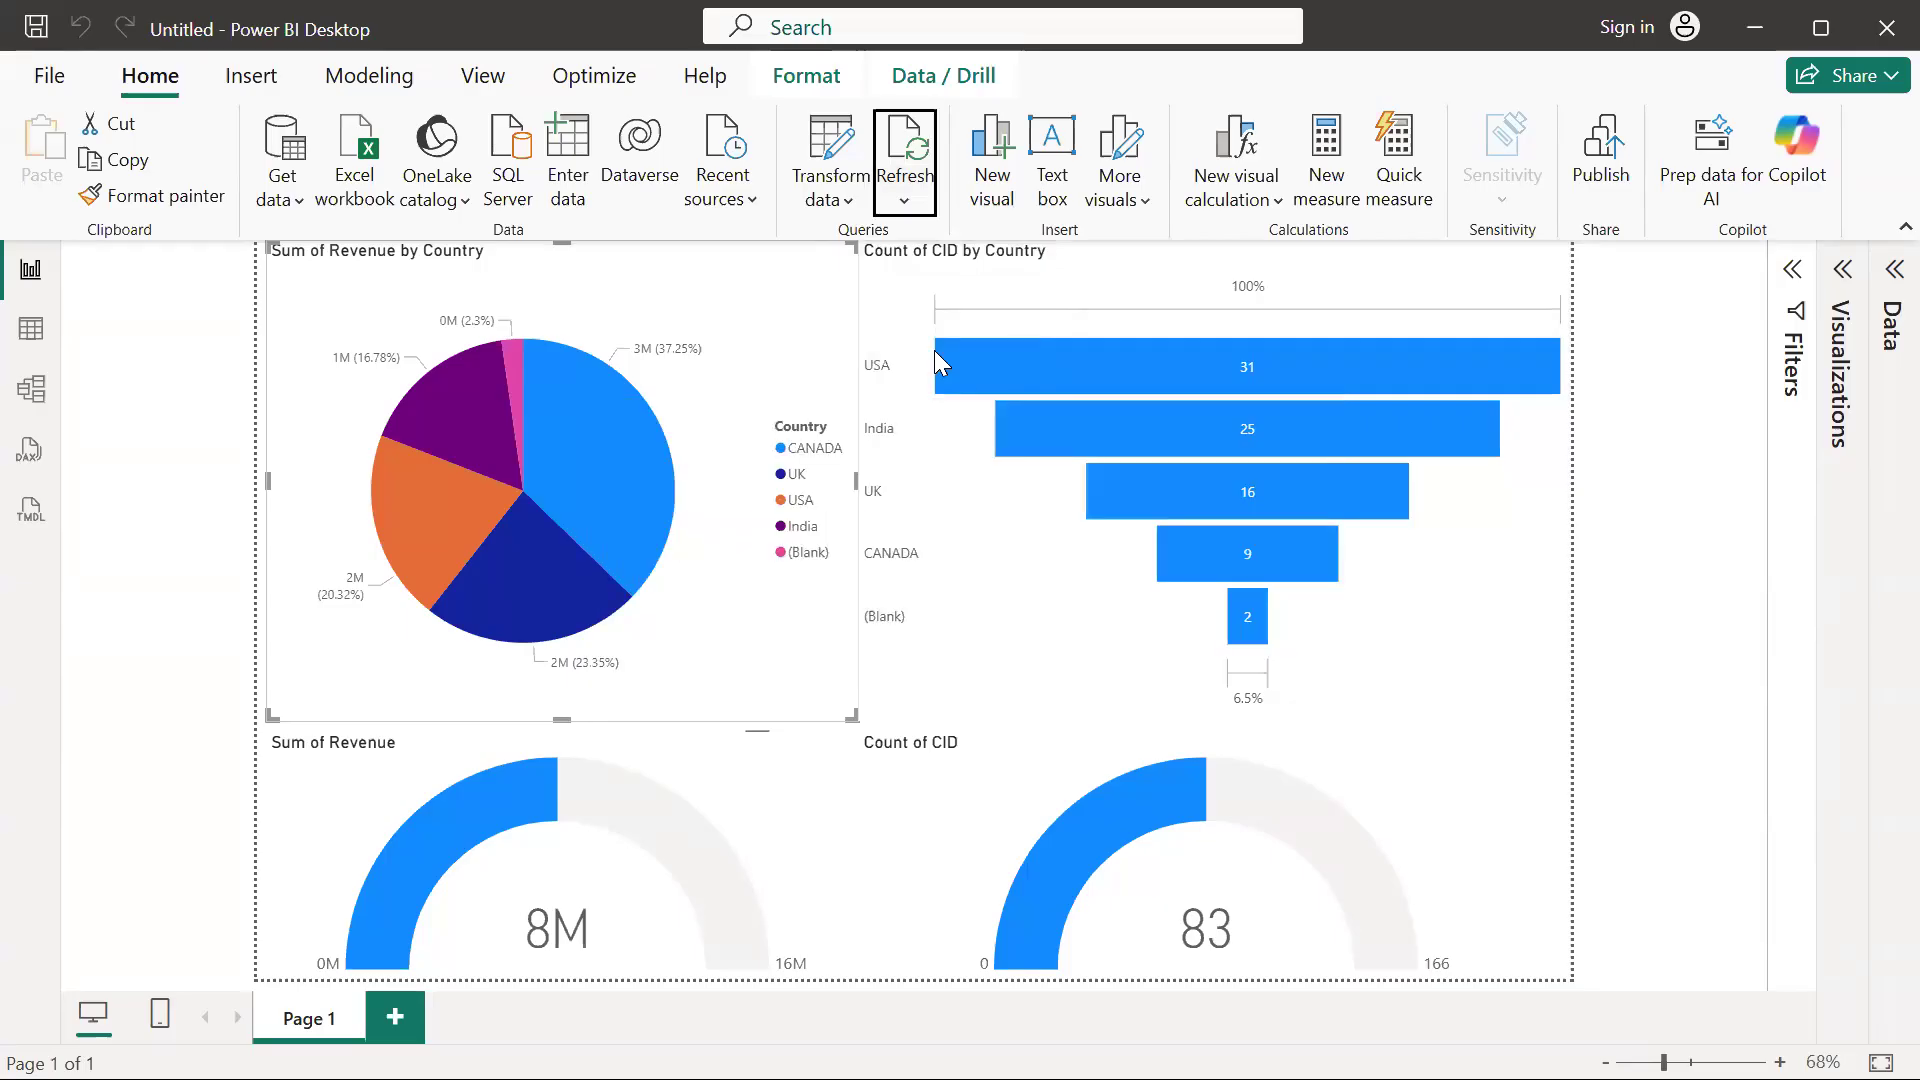
Update the pipeline run status in Azure Data Factory, then refresh the report data in Power BI Desktop
key("alt+Tab")
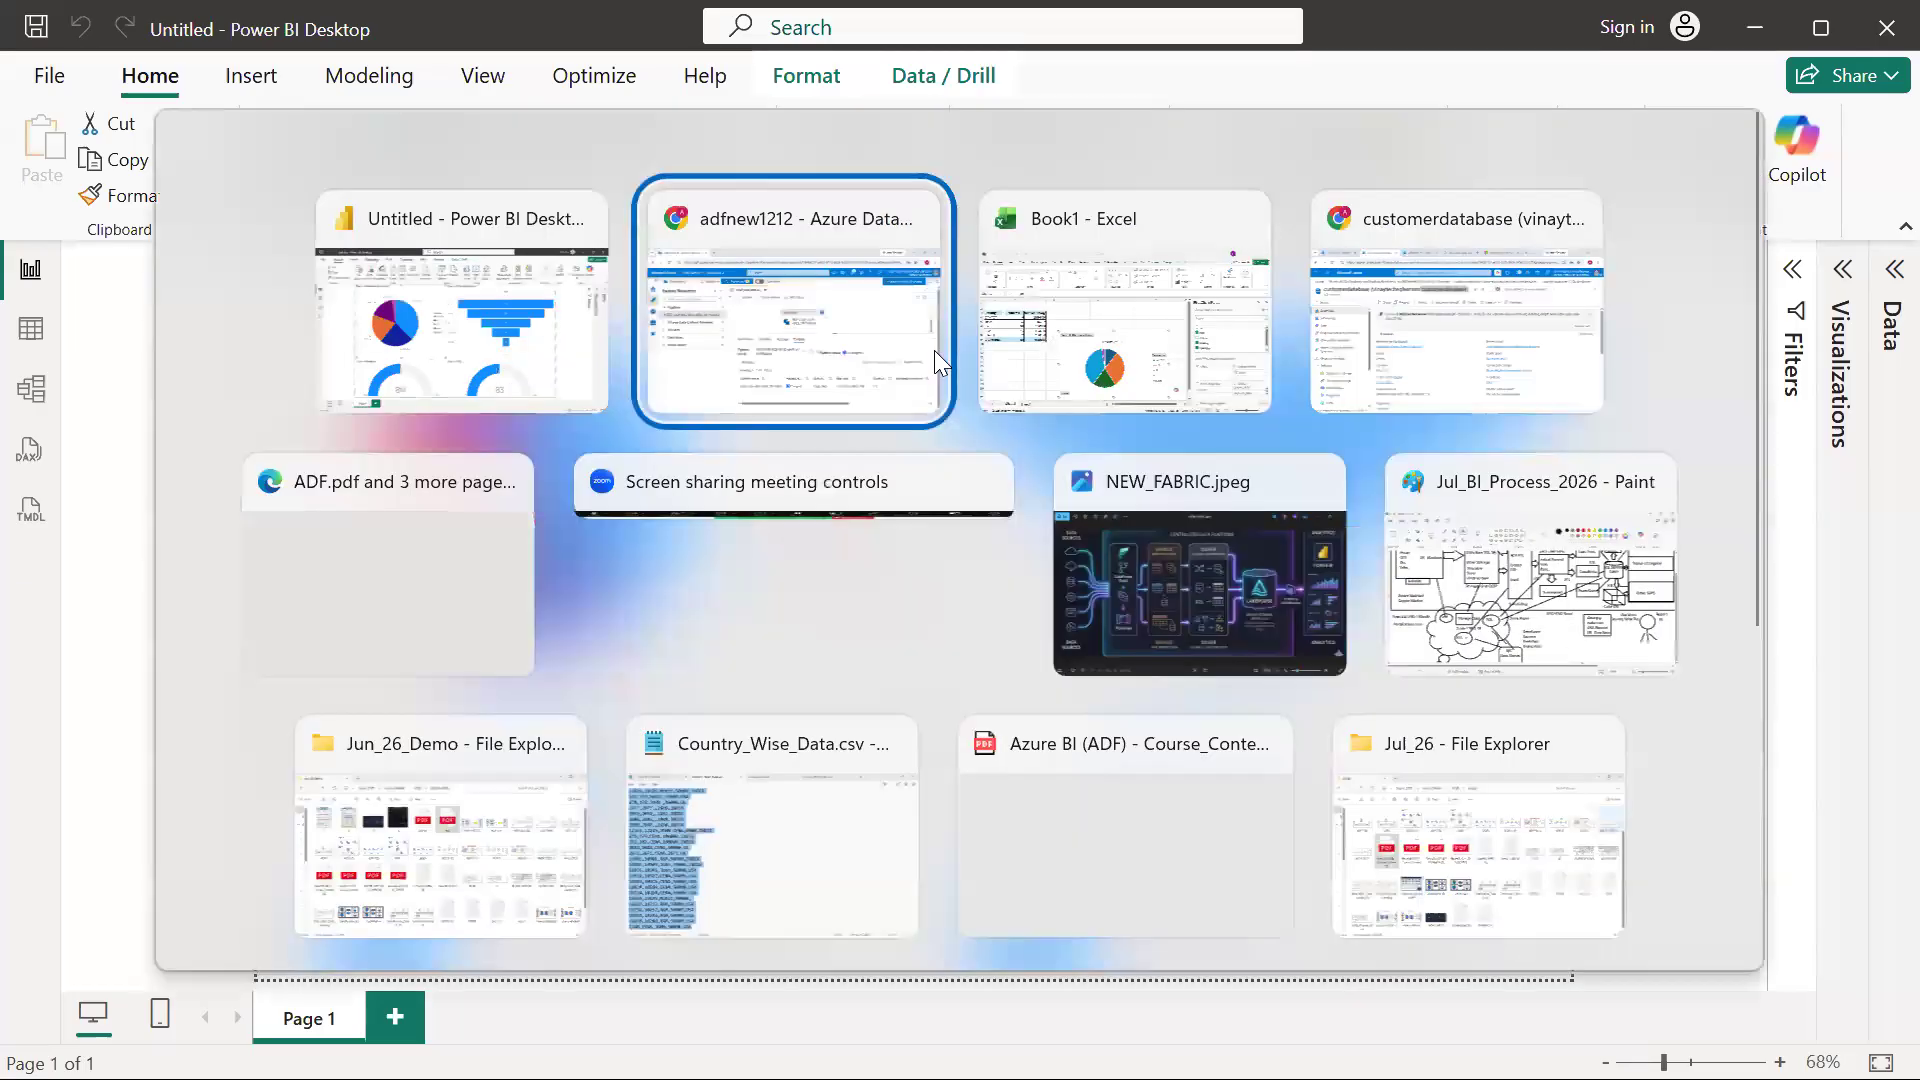
left_click(1067, 694)
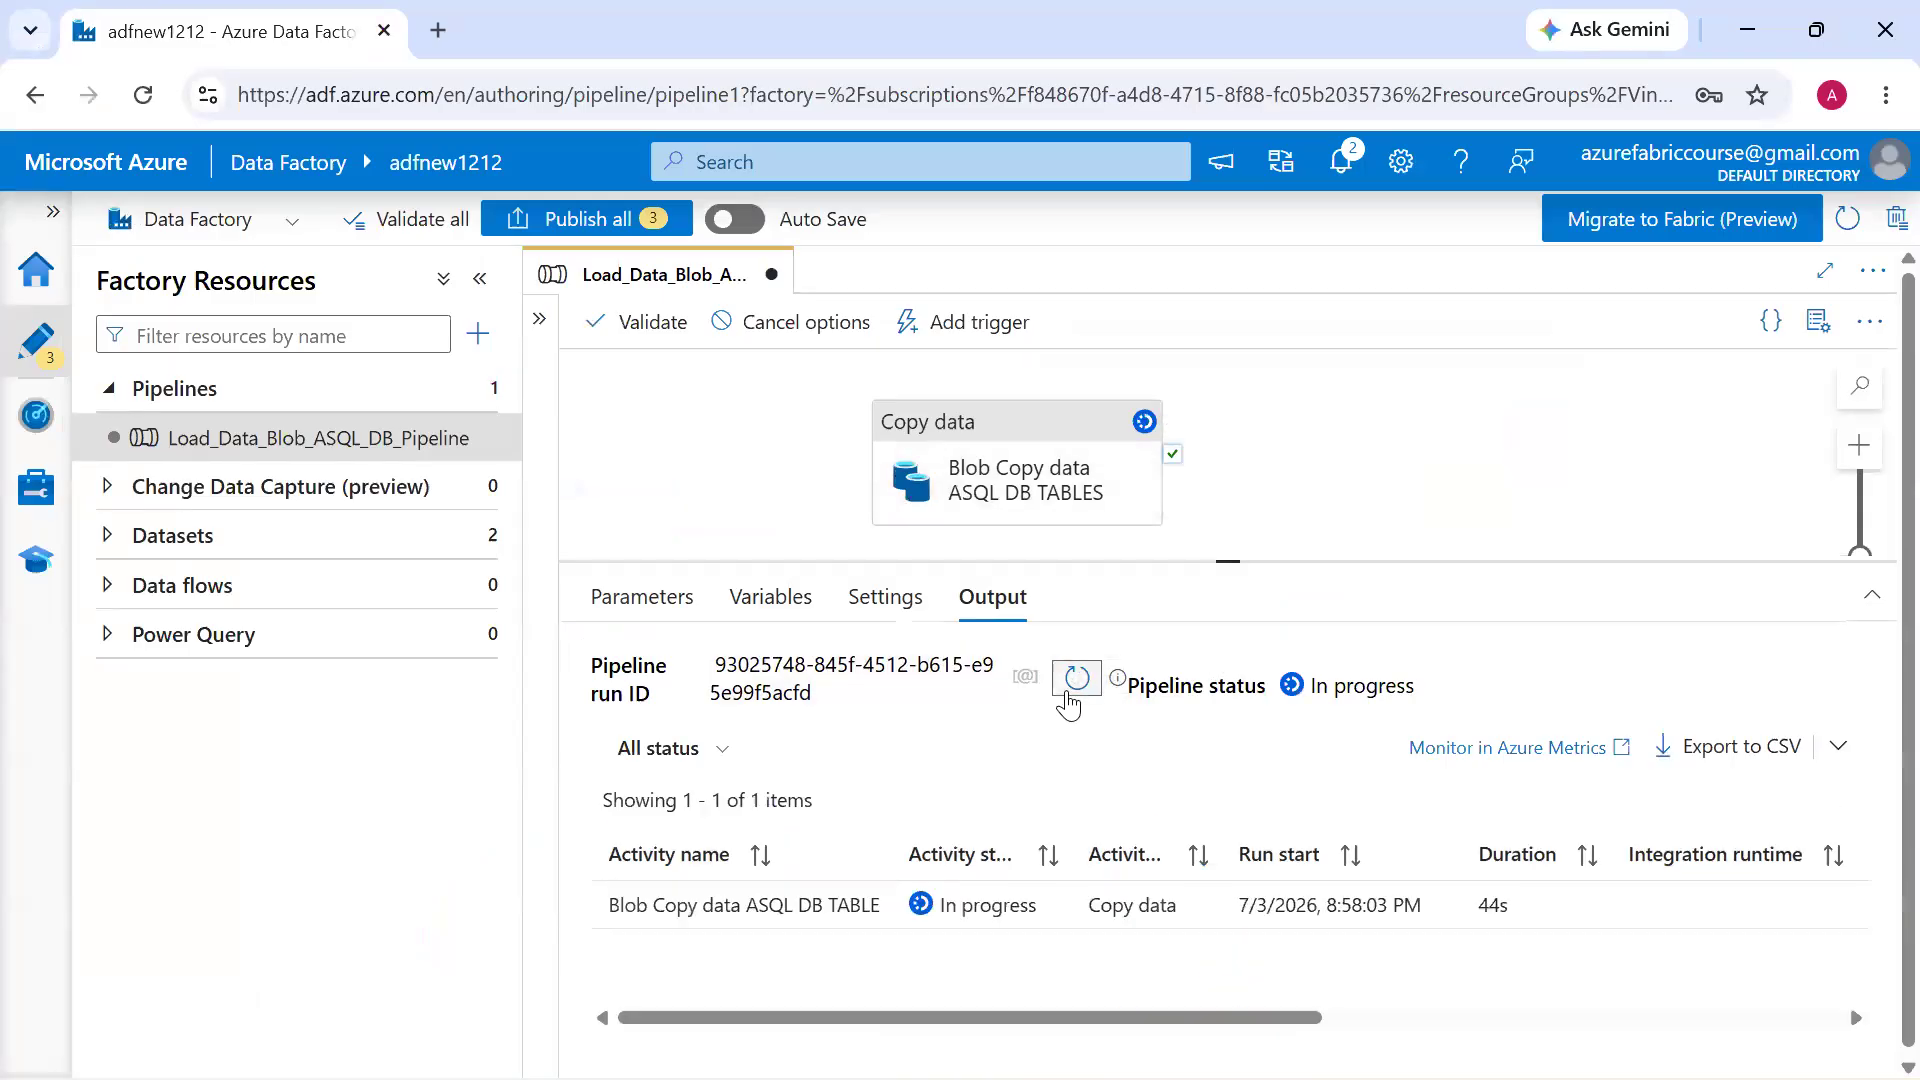
key("alt+Tab")
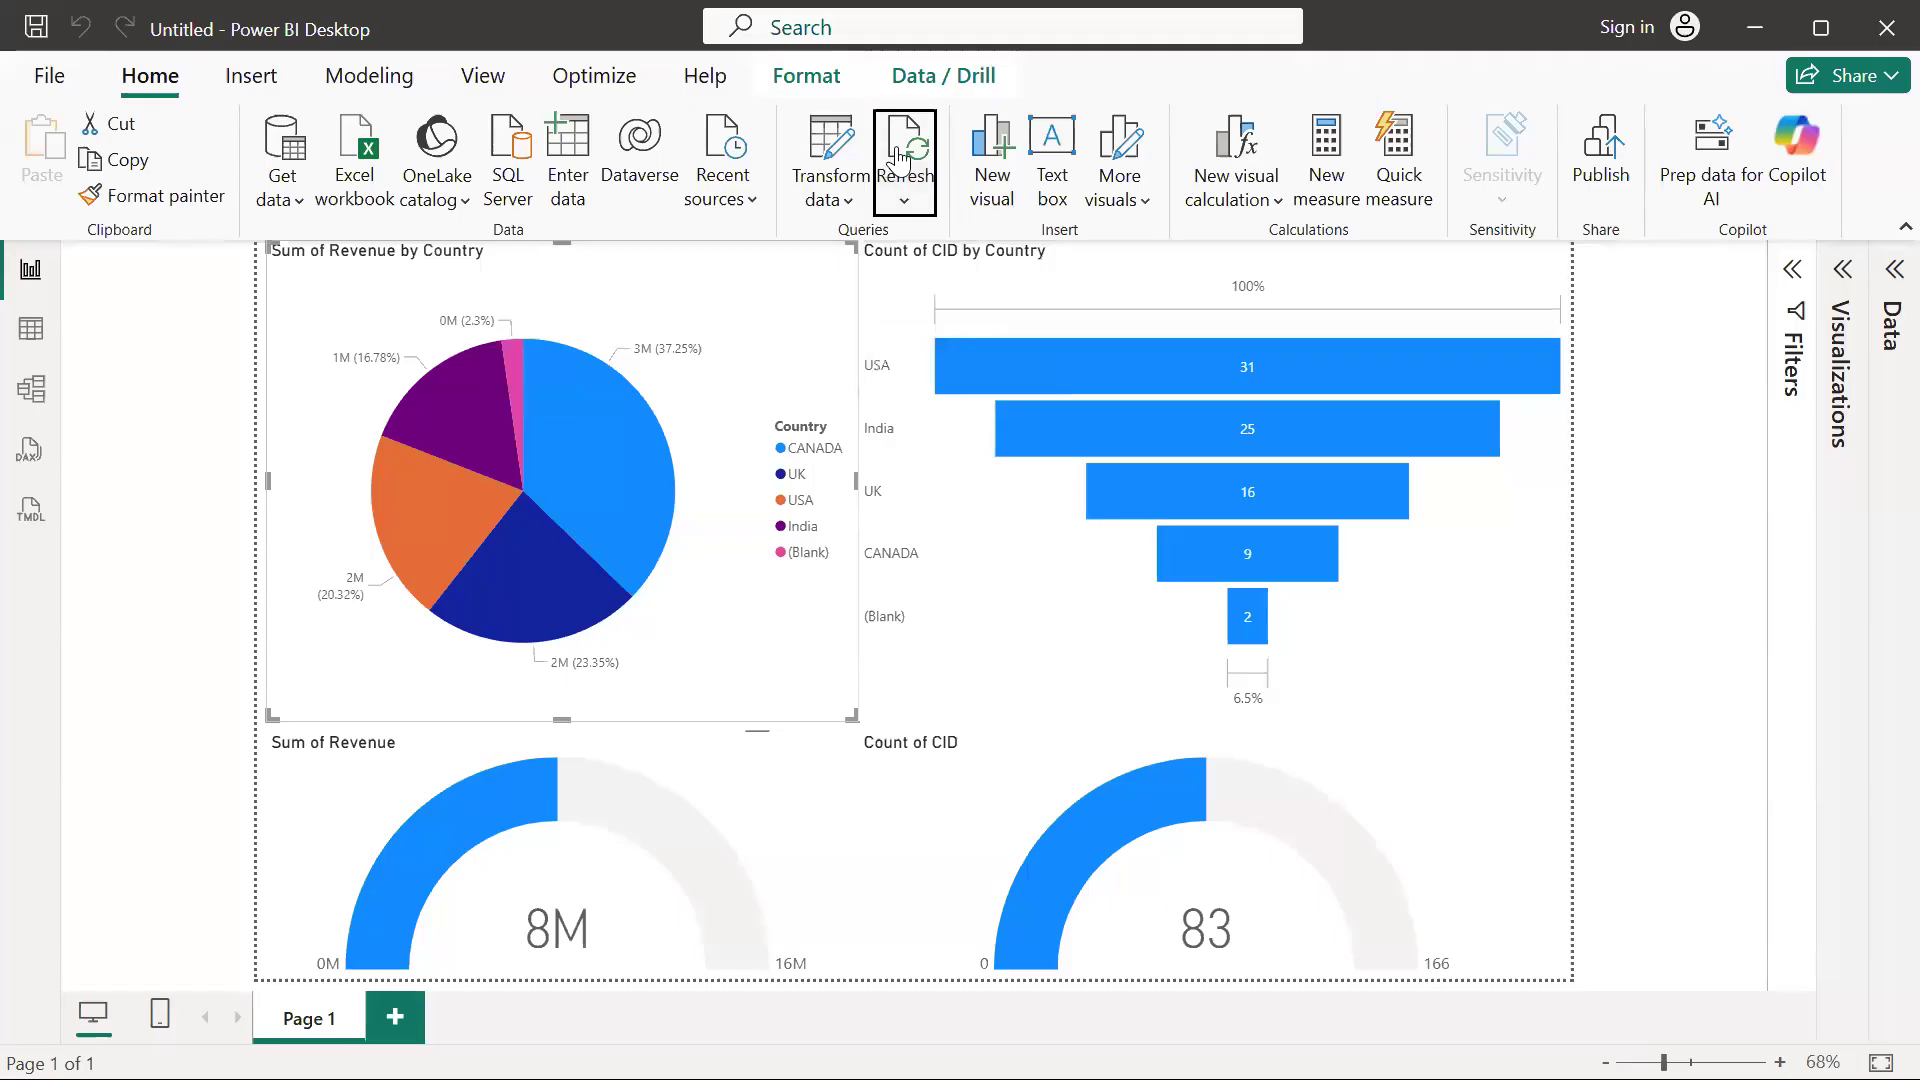
left_click(903, 155)
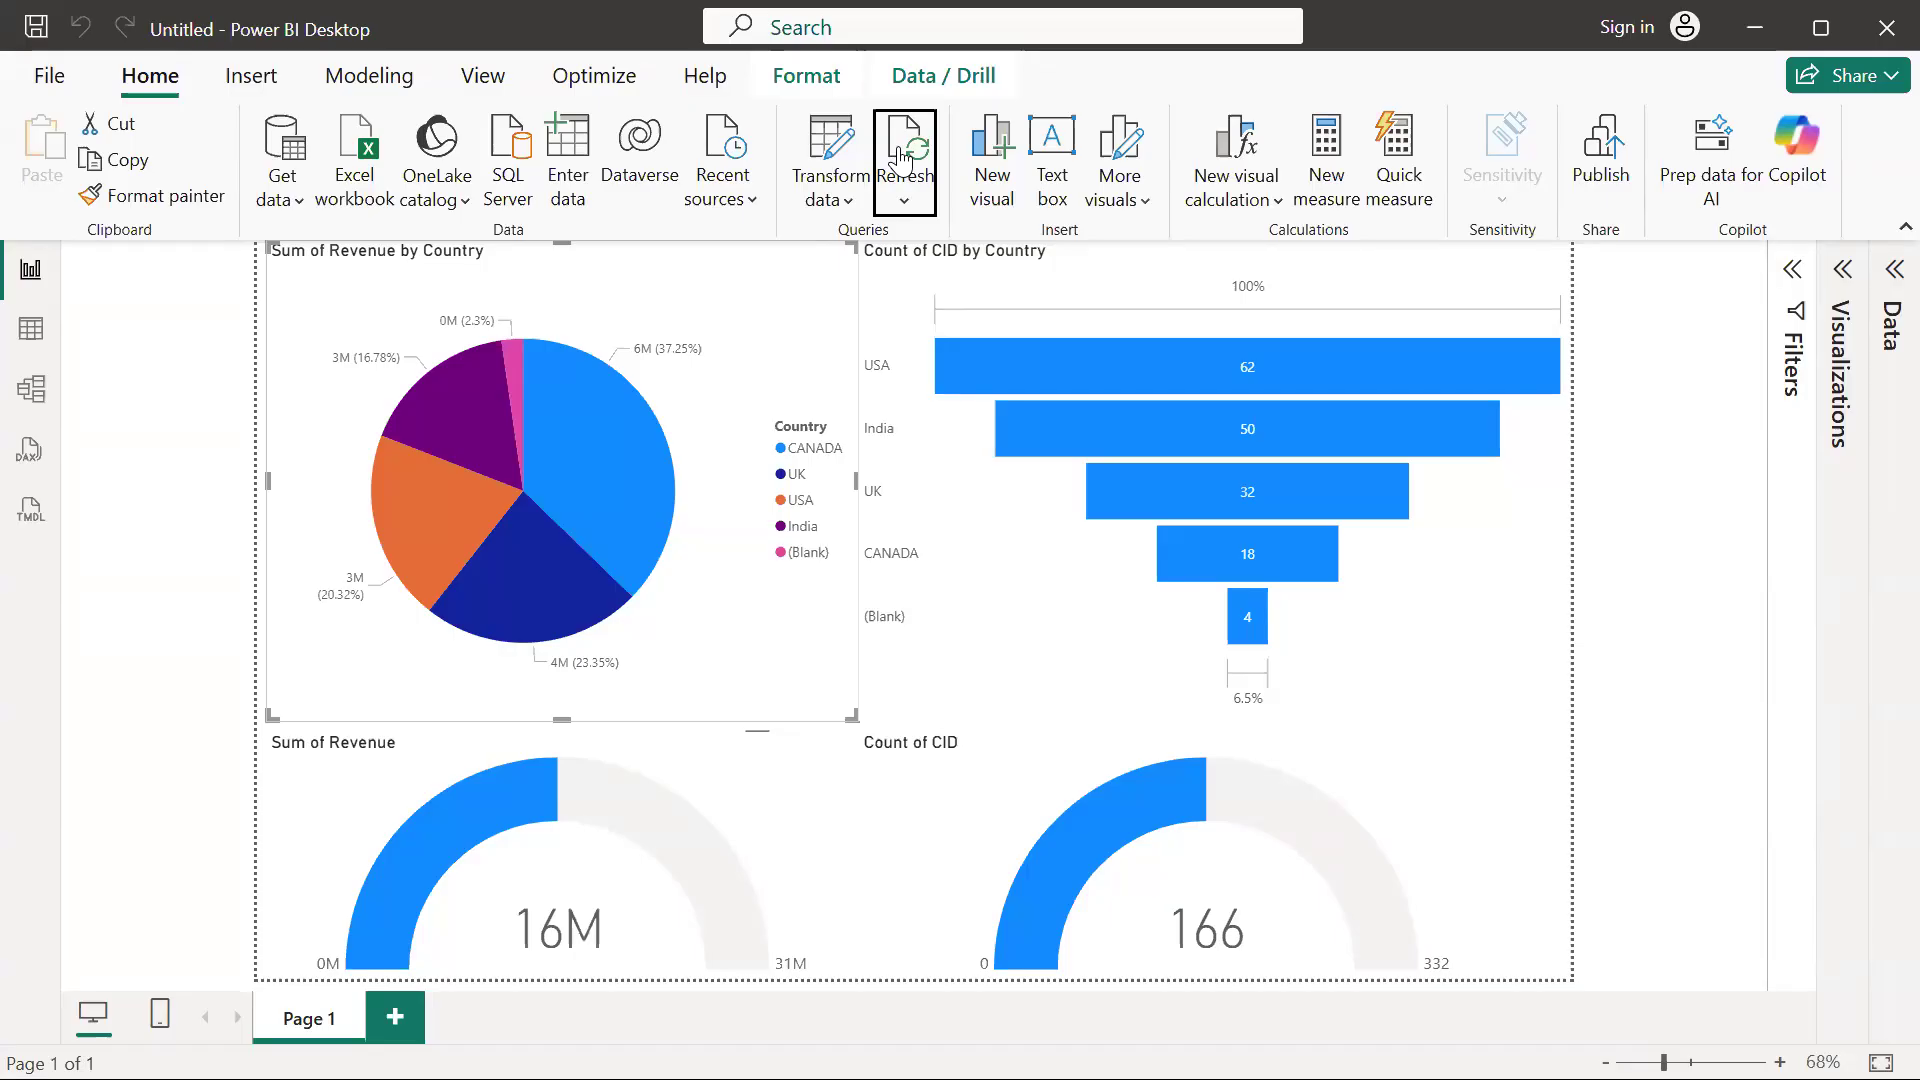
Switch to the Jul_BI_Process_2026 diagram in Paint and examine the upper part of the data flow
key("alt+Tab")
key("alt+Tab")
key("alt+Tab")
key("alt+Tab")
key("alt+Tab")
key("alt+Tab")
key("alt+Tab")
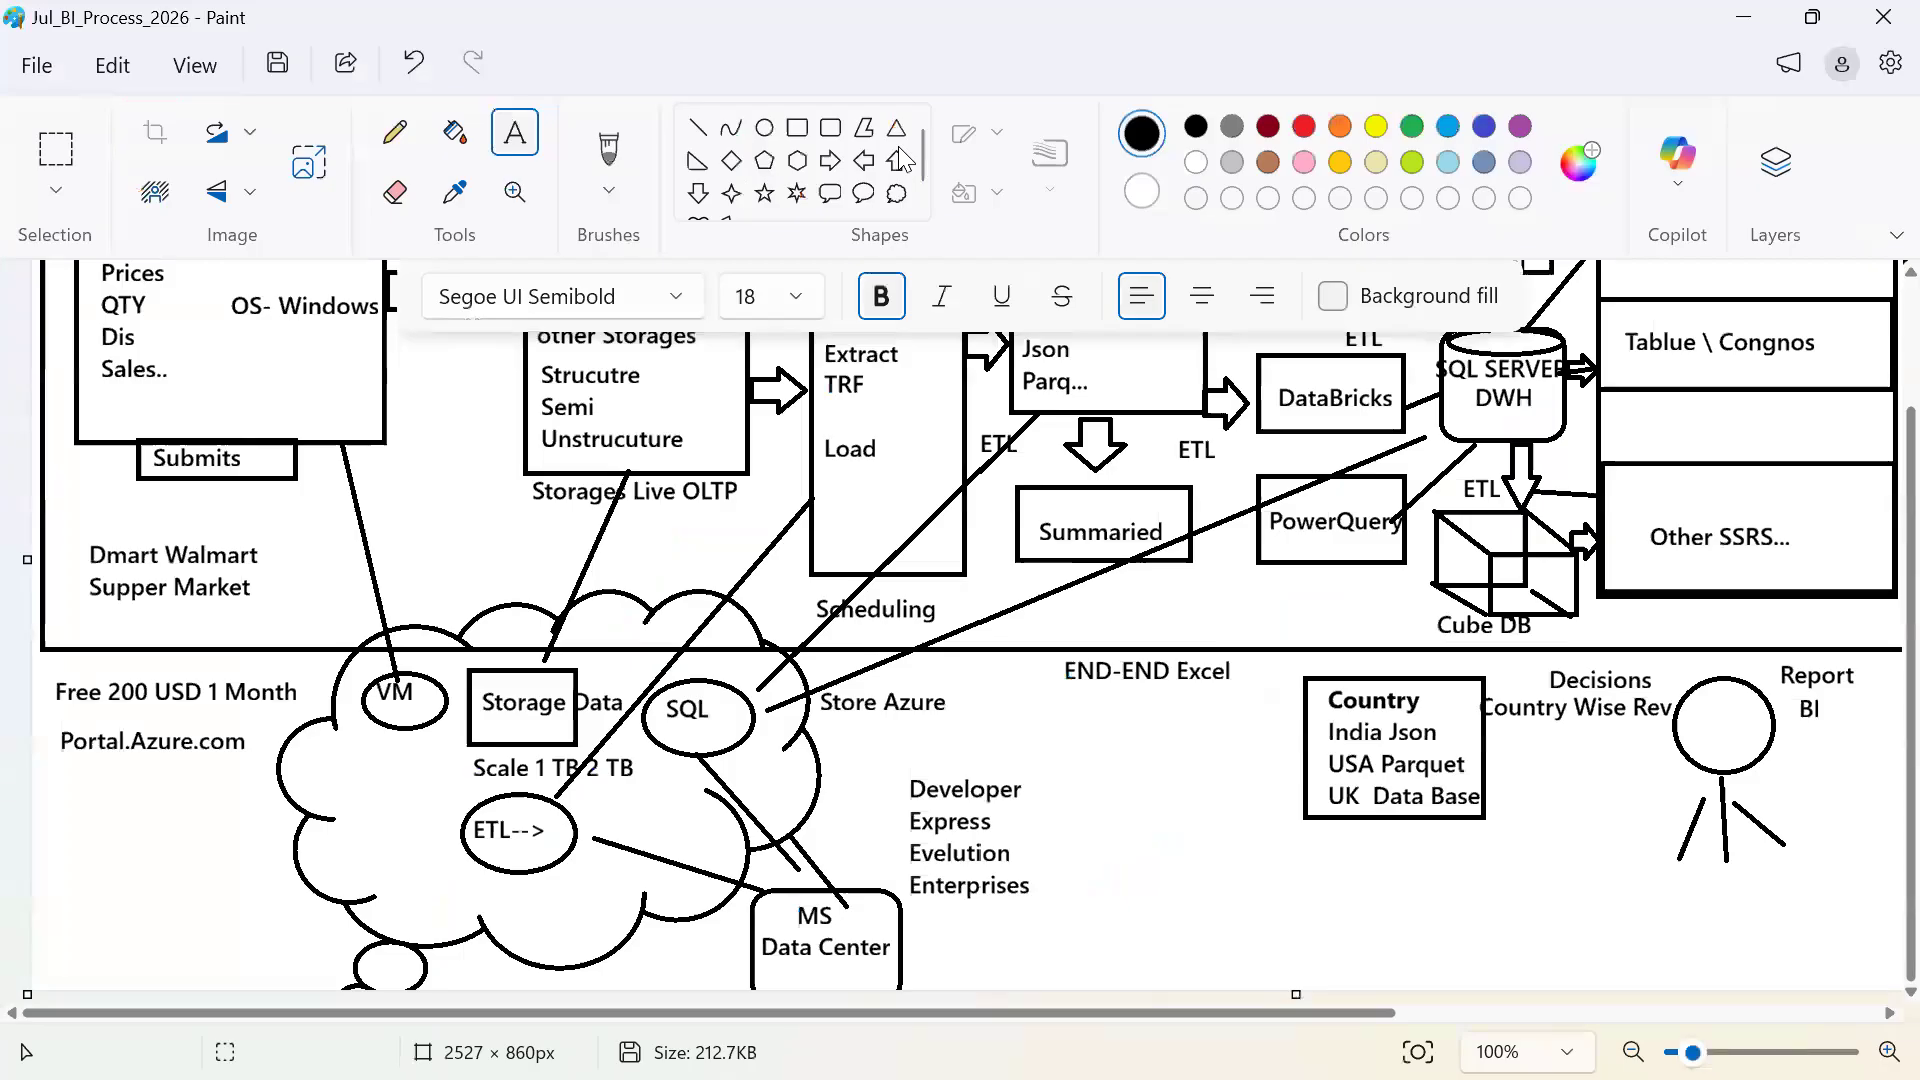
scroll(1387, 573, "up", 3)
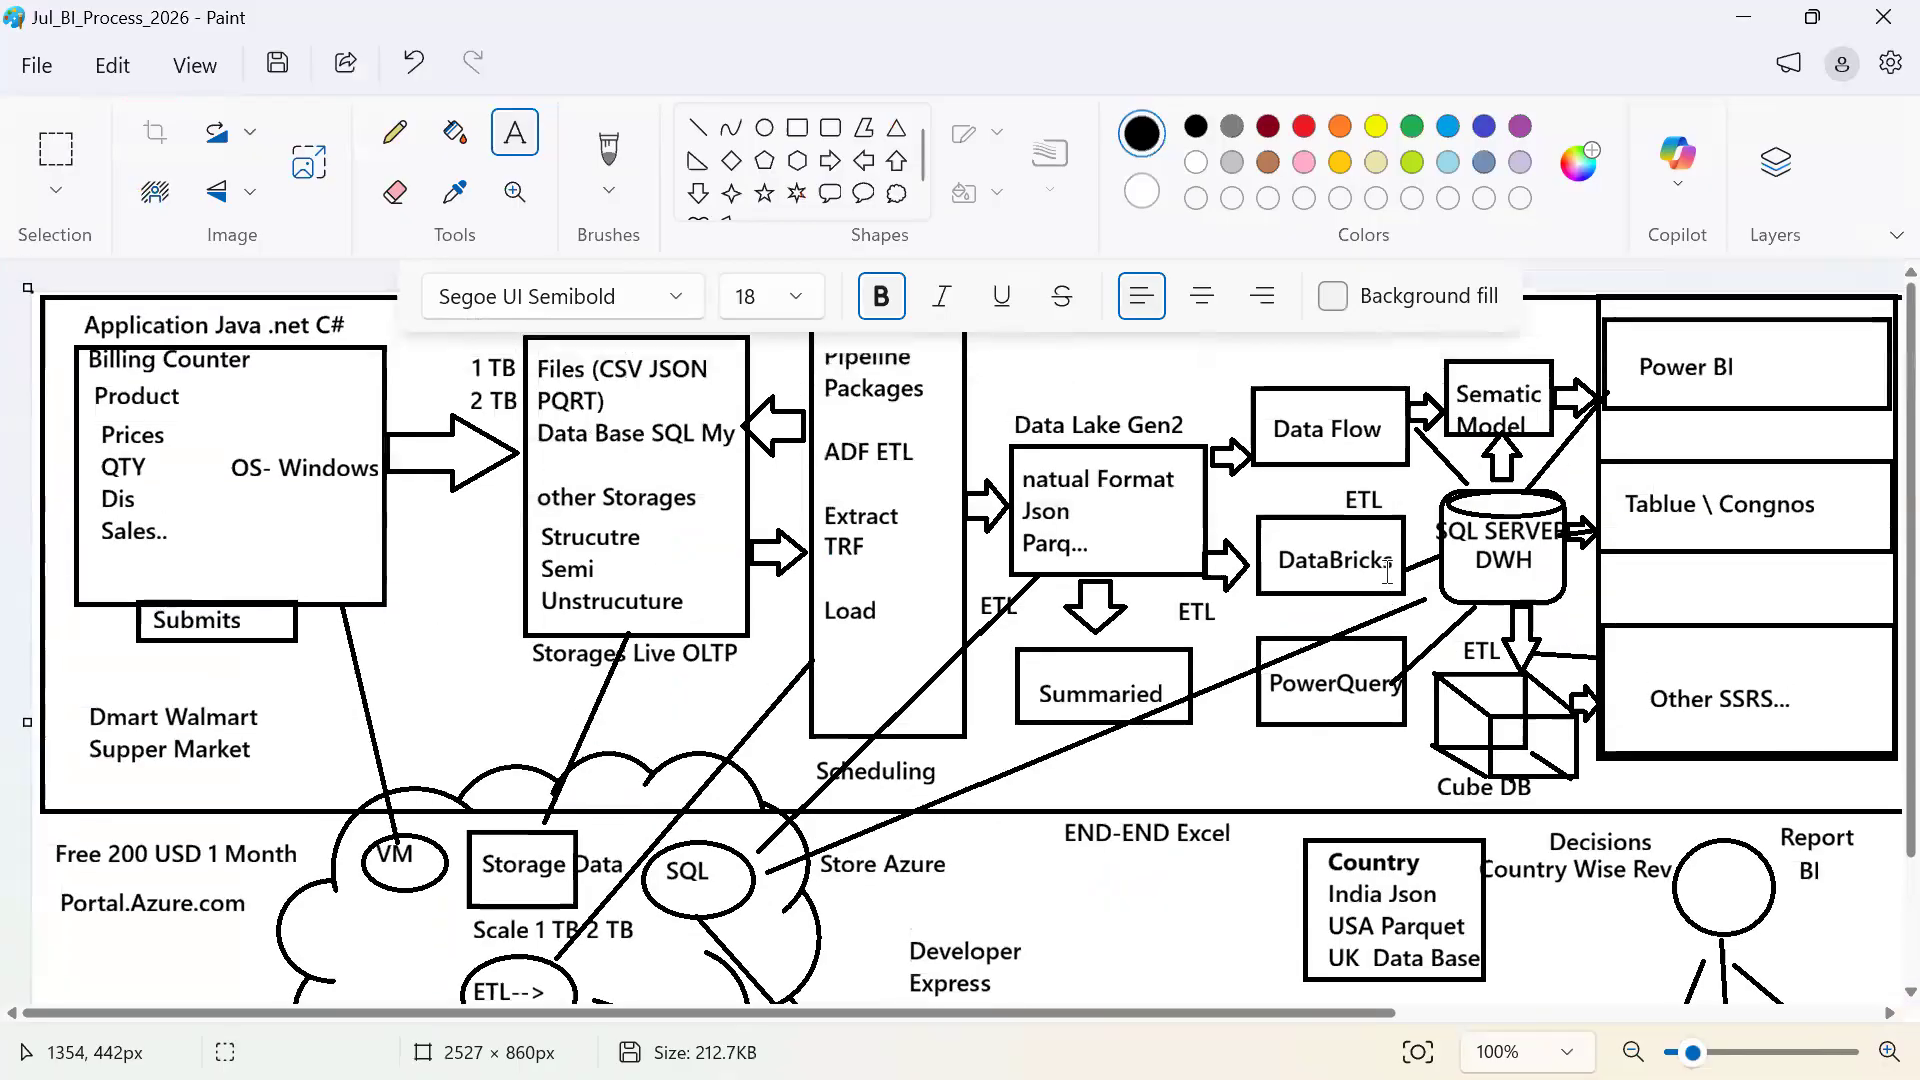
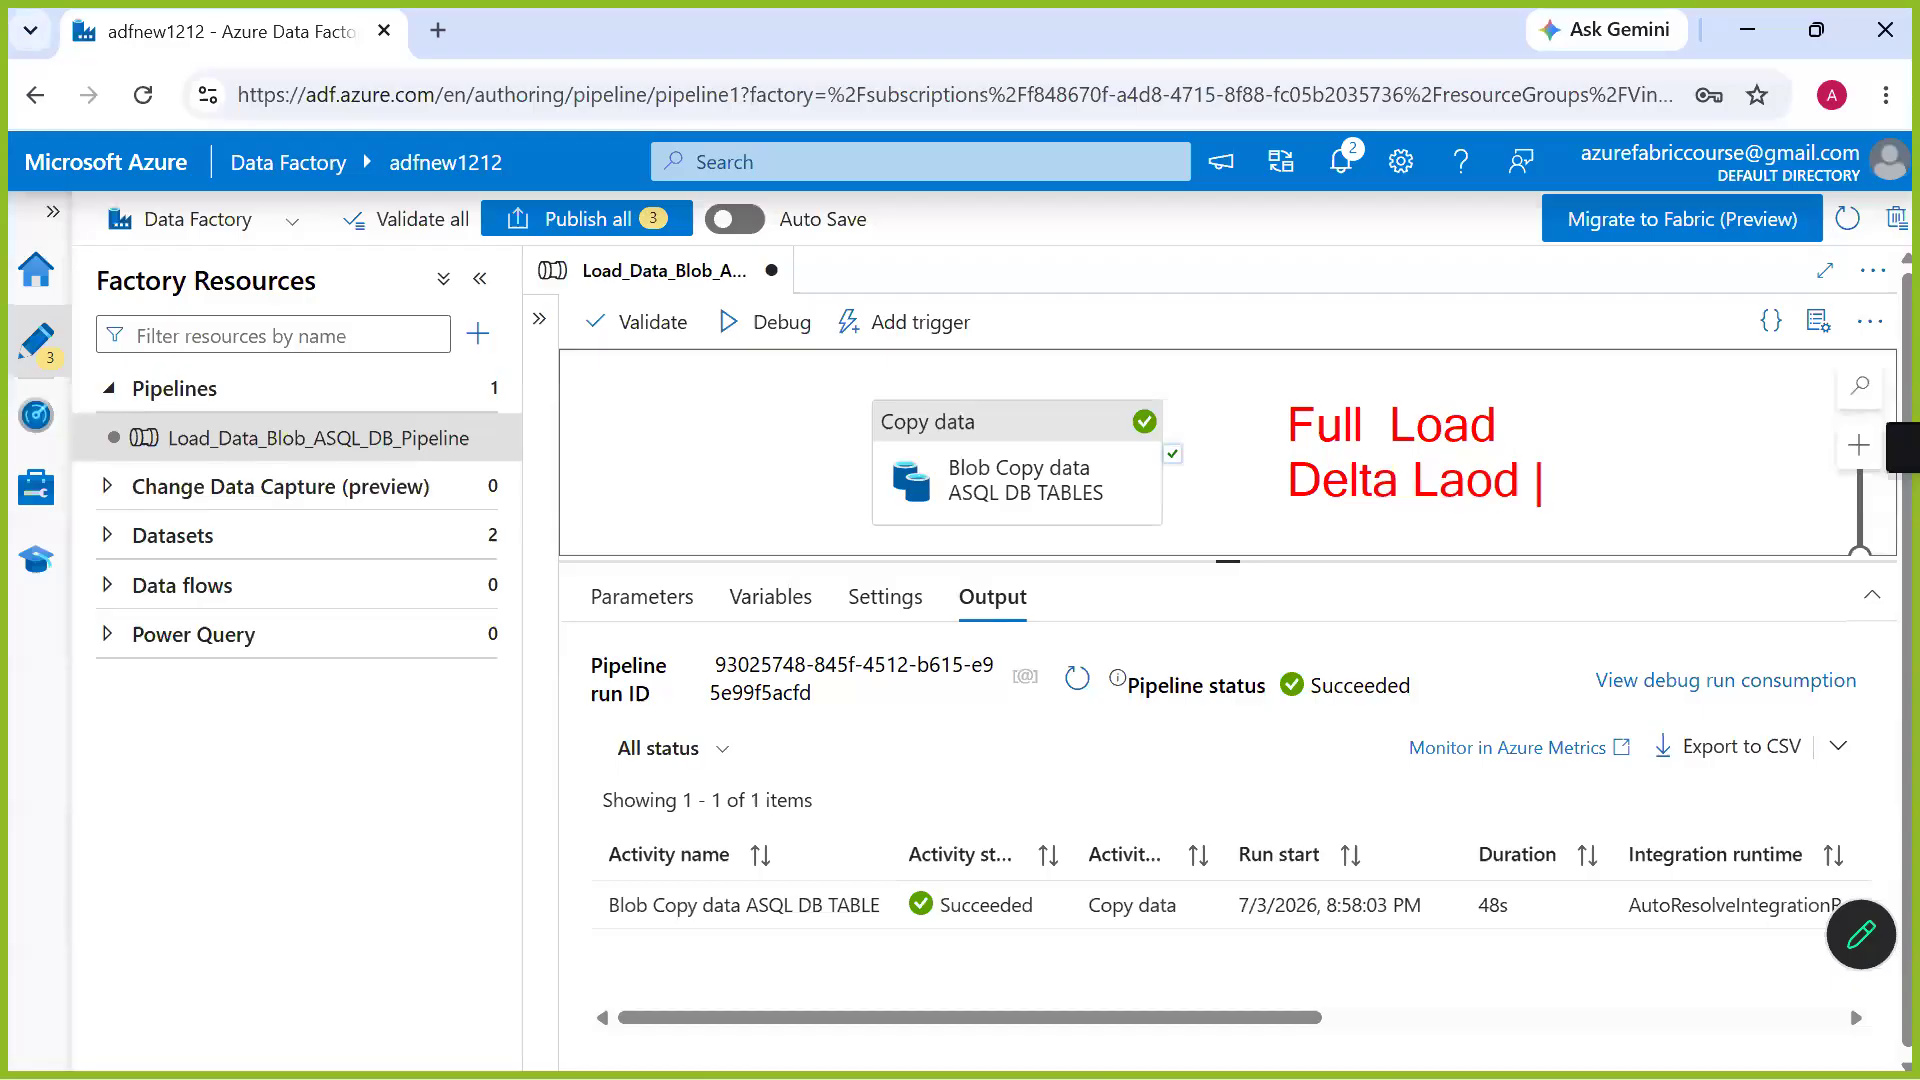
Correct the on-screen annotation to read "Delta Load", add "Incremental" below it and close the annotation
key("BackSpace")
key("BackSpace")
key("BackSpace")
key("BackSpace")
key("BackSpace")
type("oad ")
type("I")
key("Return")
key("BackSpace")
key("BackSpace")
key("BackSpace")
key("Return")
type("Increm")
key("BackSpace")
key("BackSpace")
key("BackSpace")
key("BackSpace")
type("cremental")
key("Return")
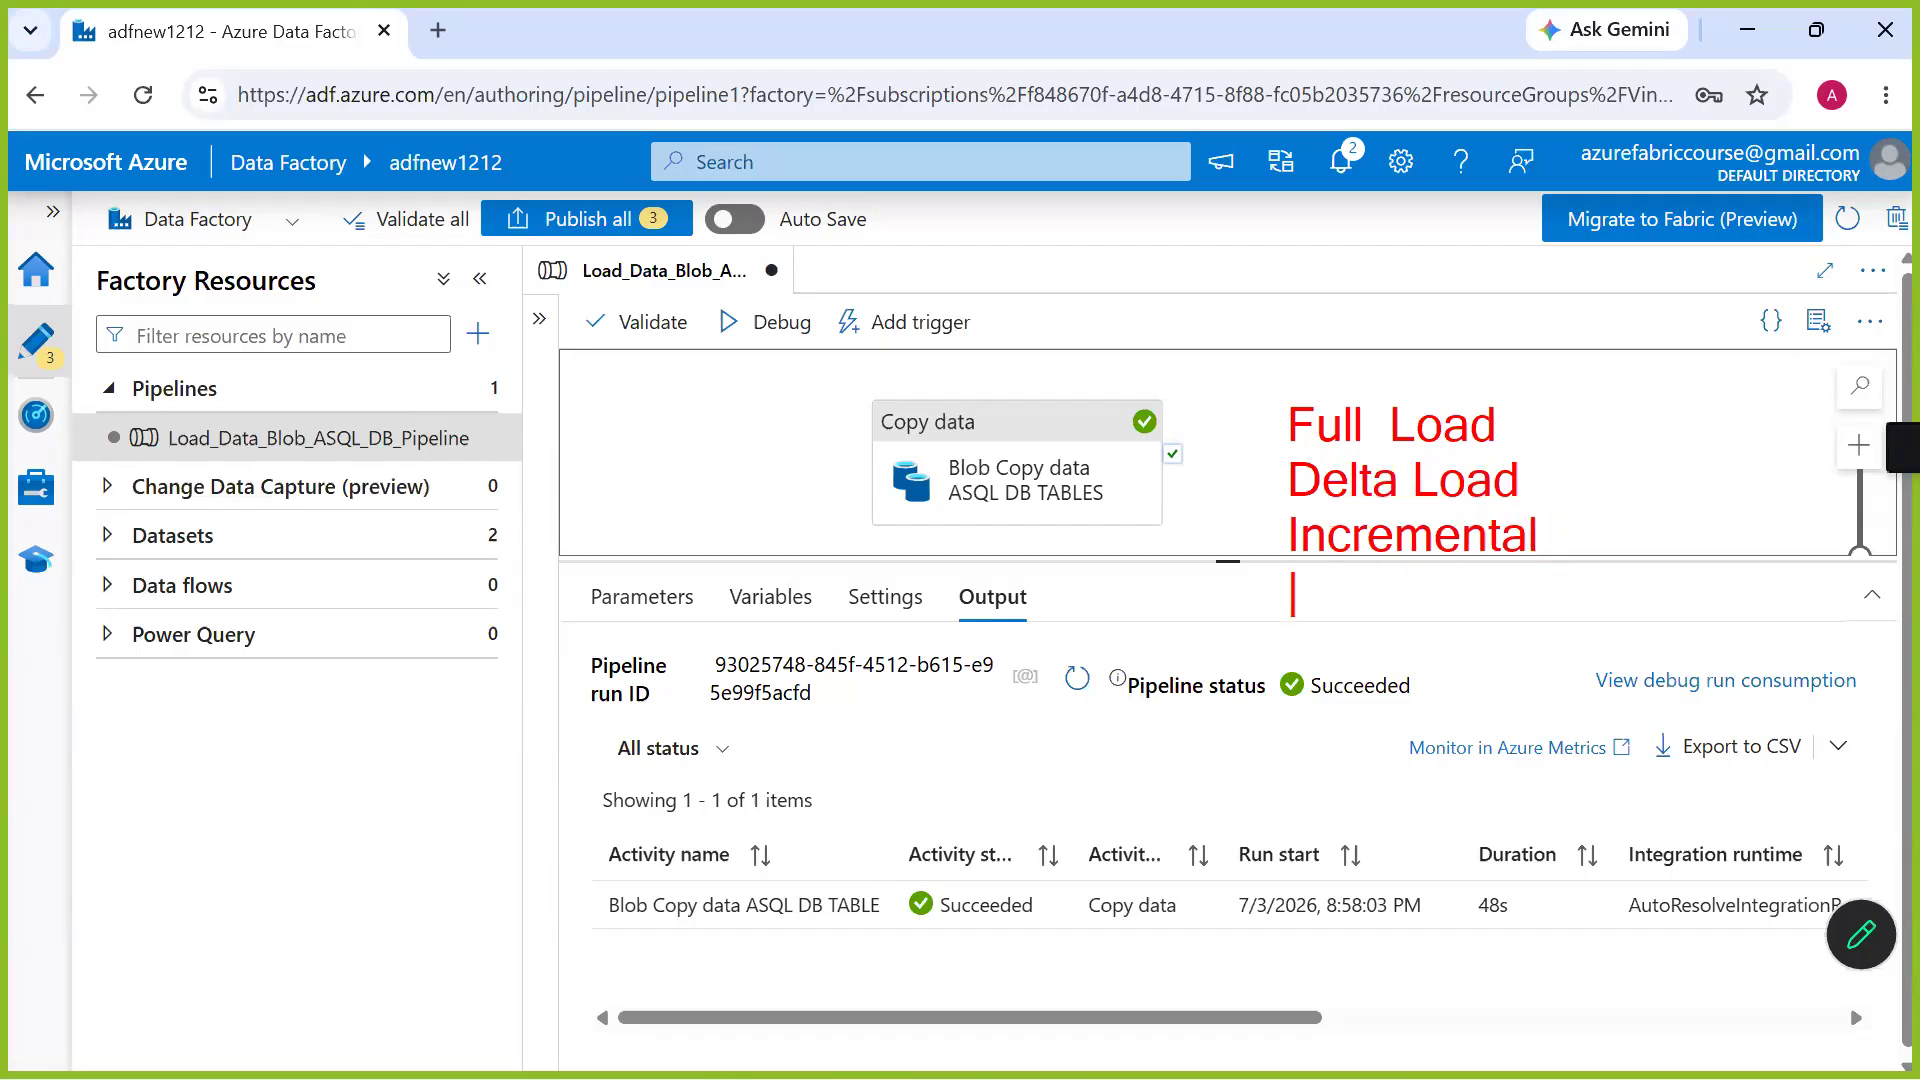
key("Escape")
key("Escape")
Begin the pre-copy script in the Blob Copy data ASQL DB TABLES activity's sink settings with "Delete from"
left_click(1015, 472)
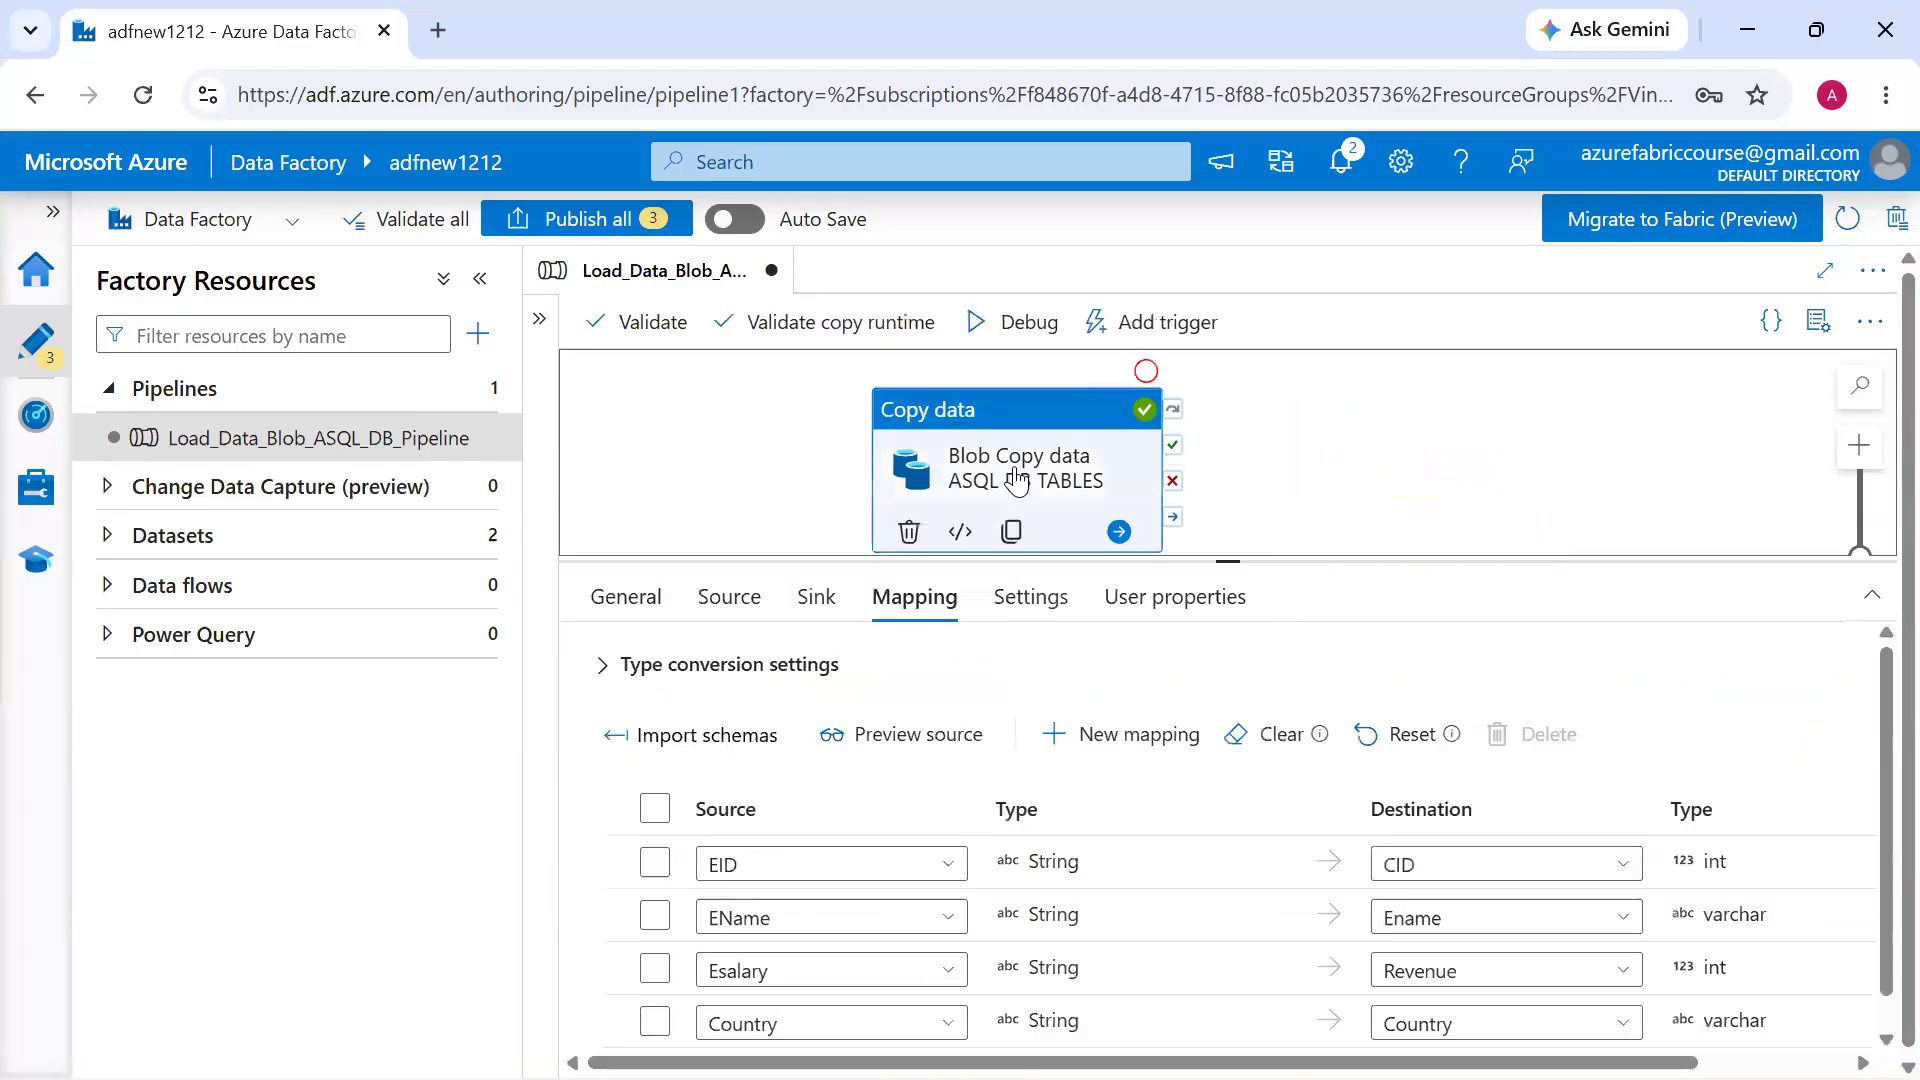
left_click(805, 617)
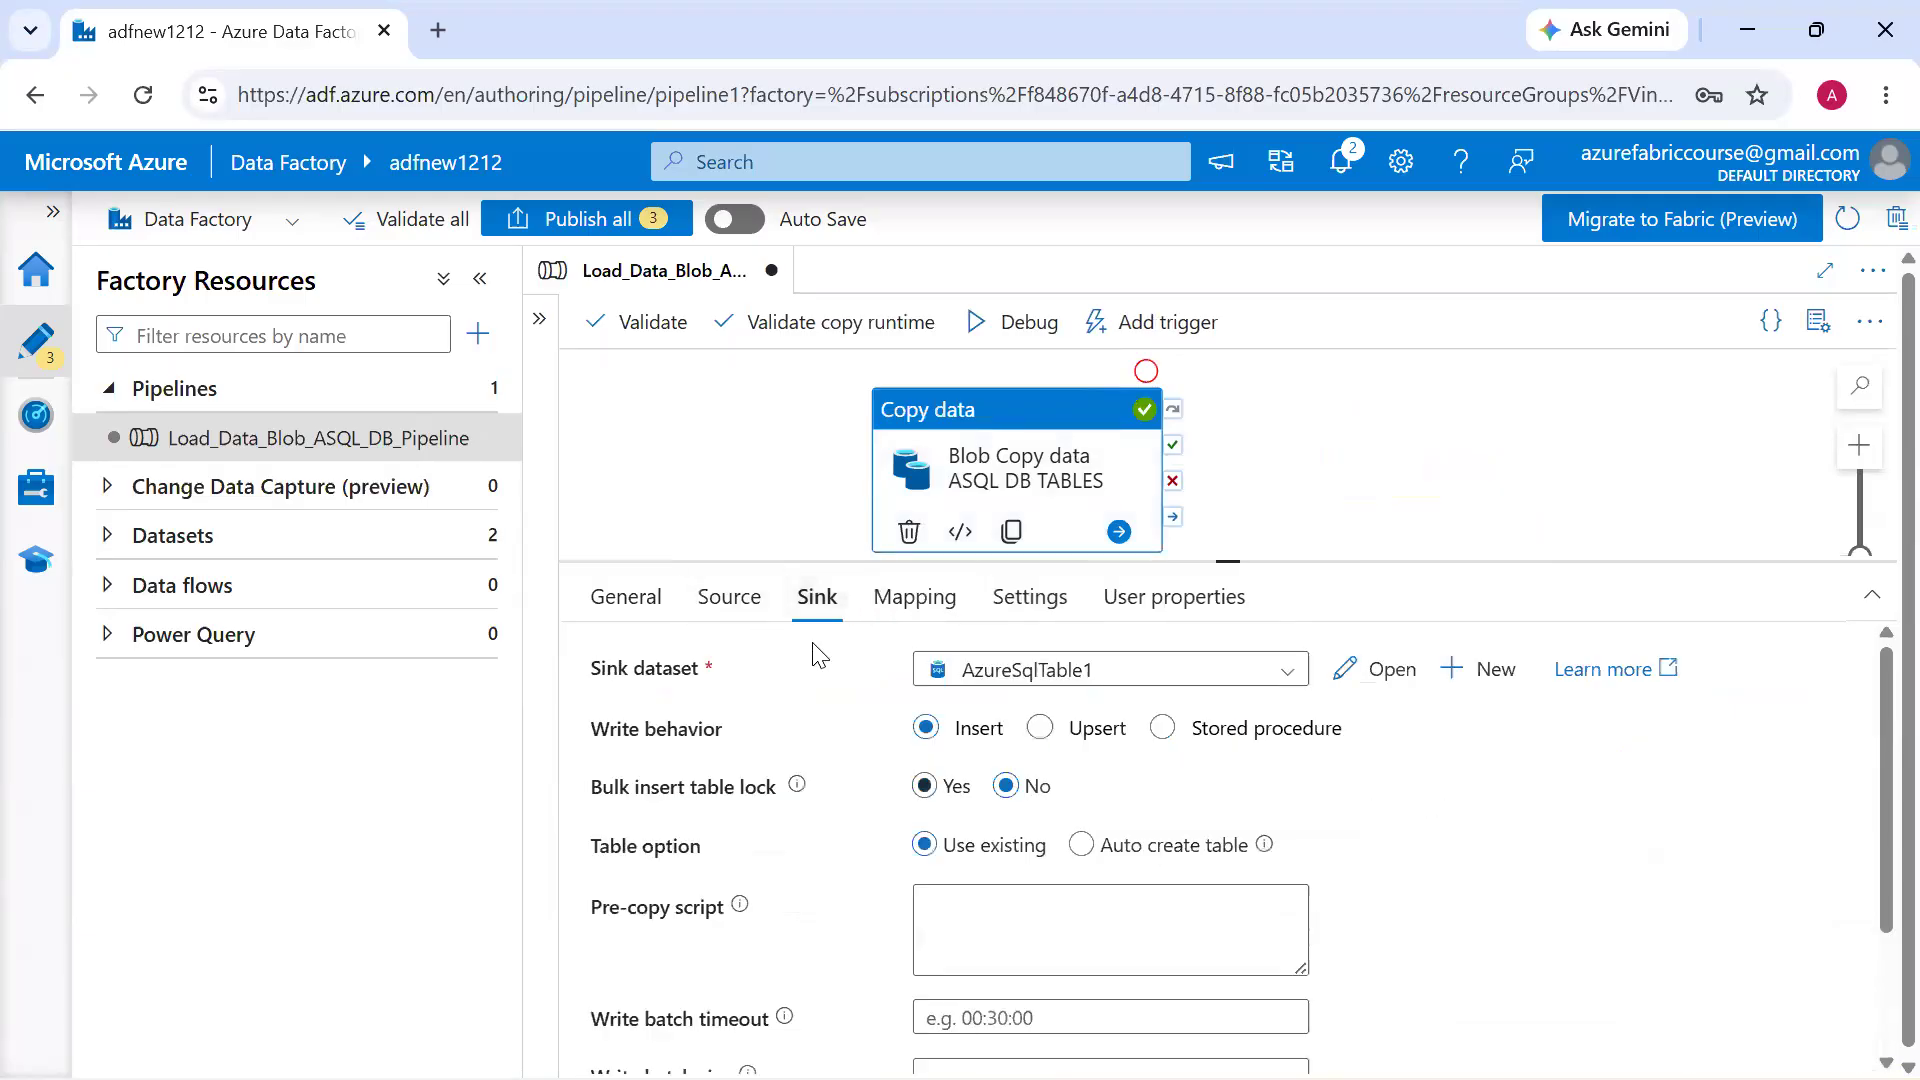
scroll(1027, 914, "down", 1)
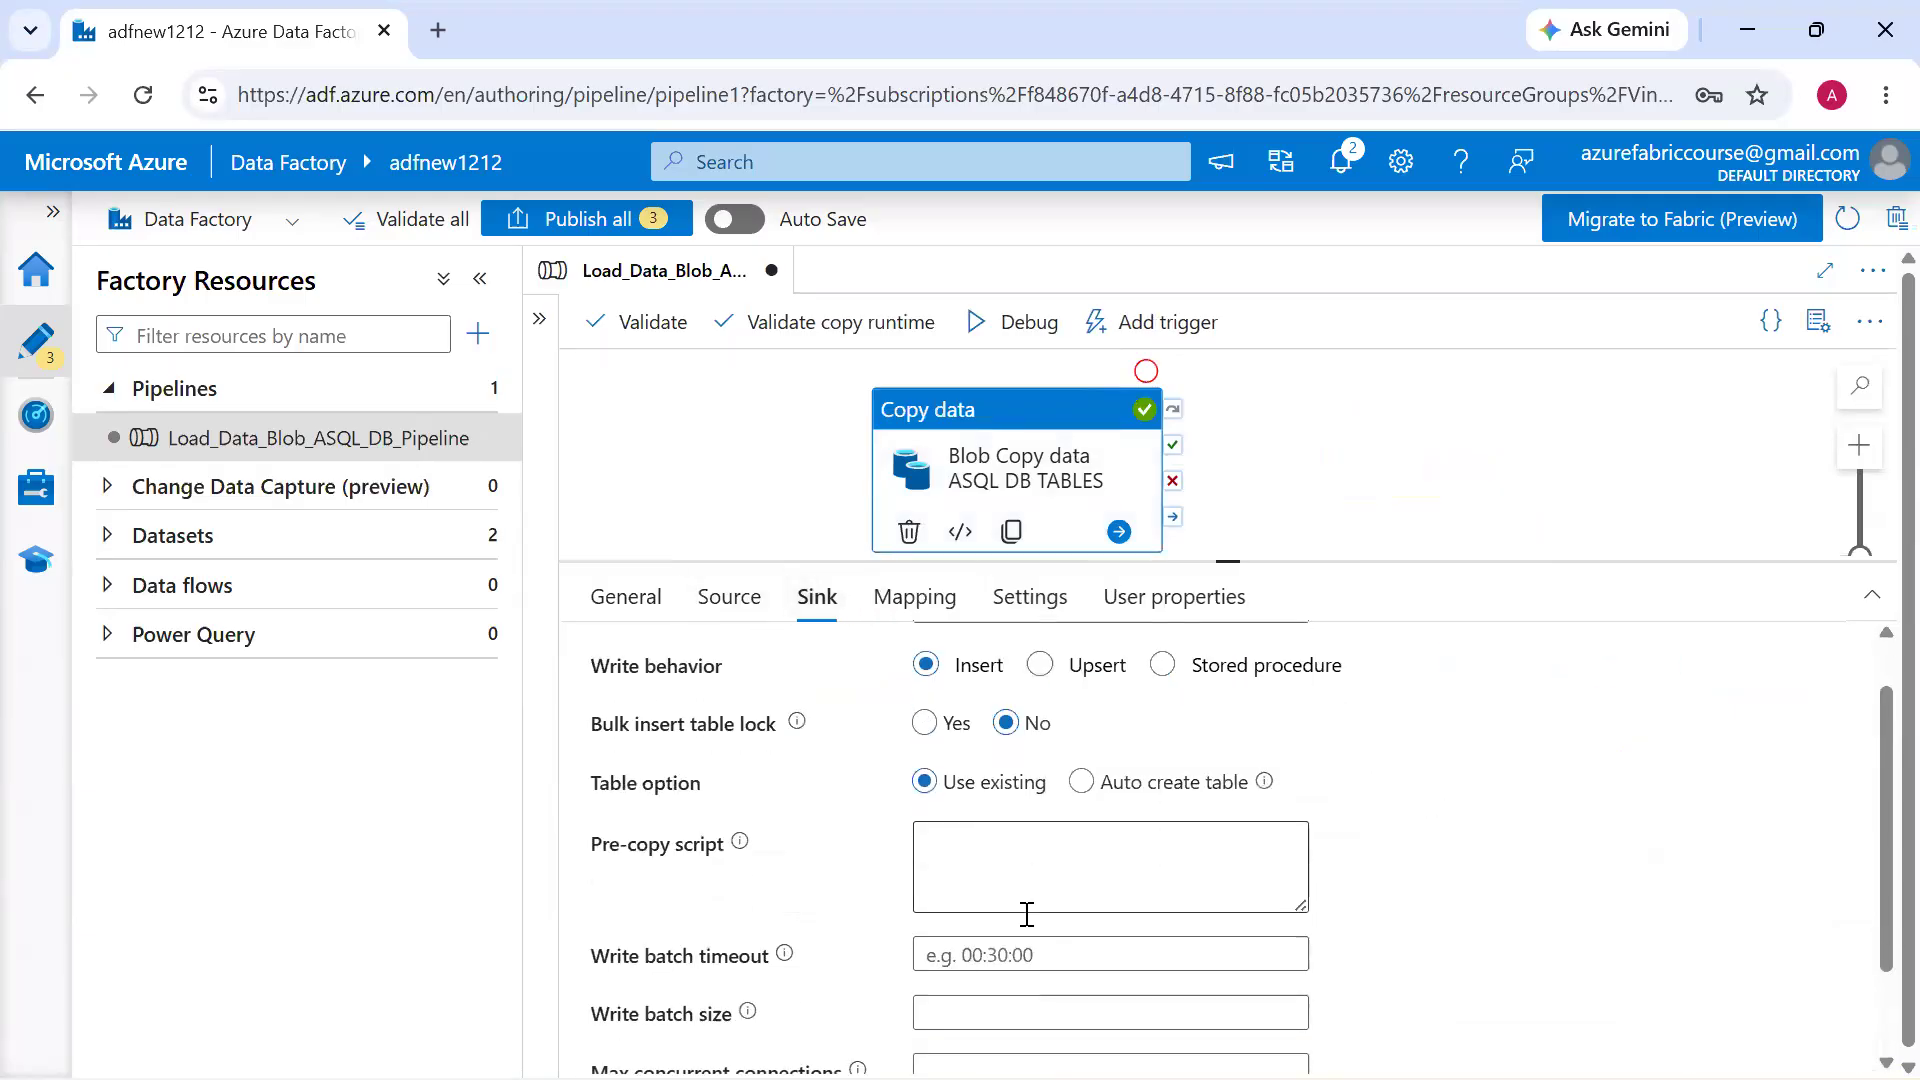
left_click(1026, 914)
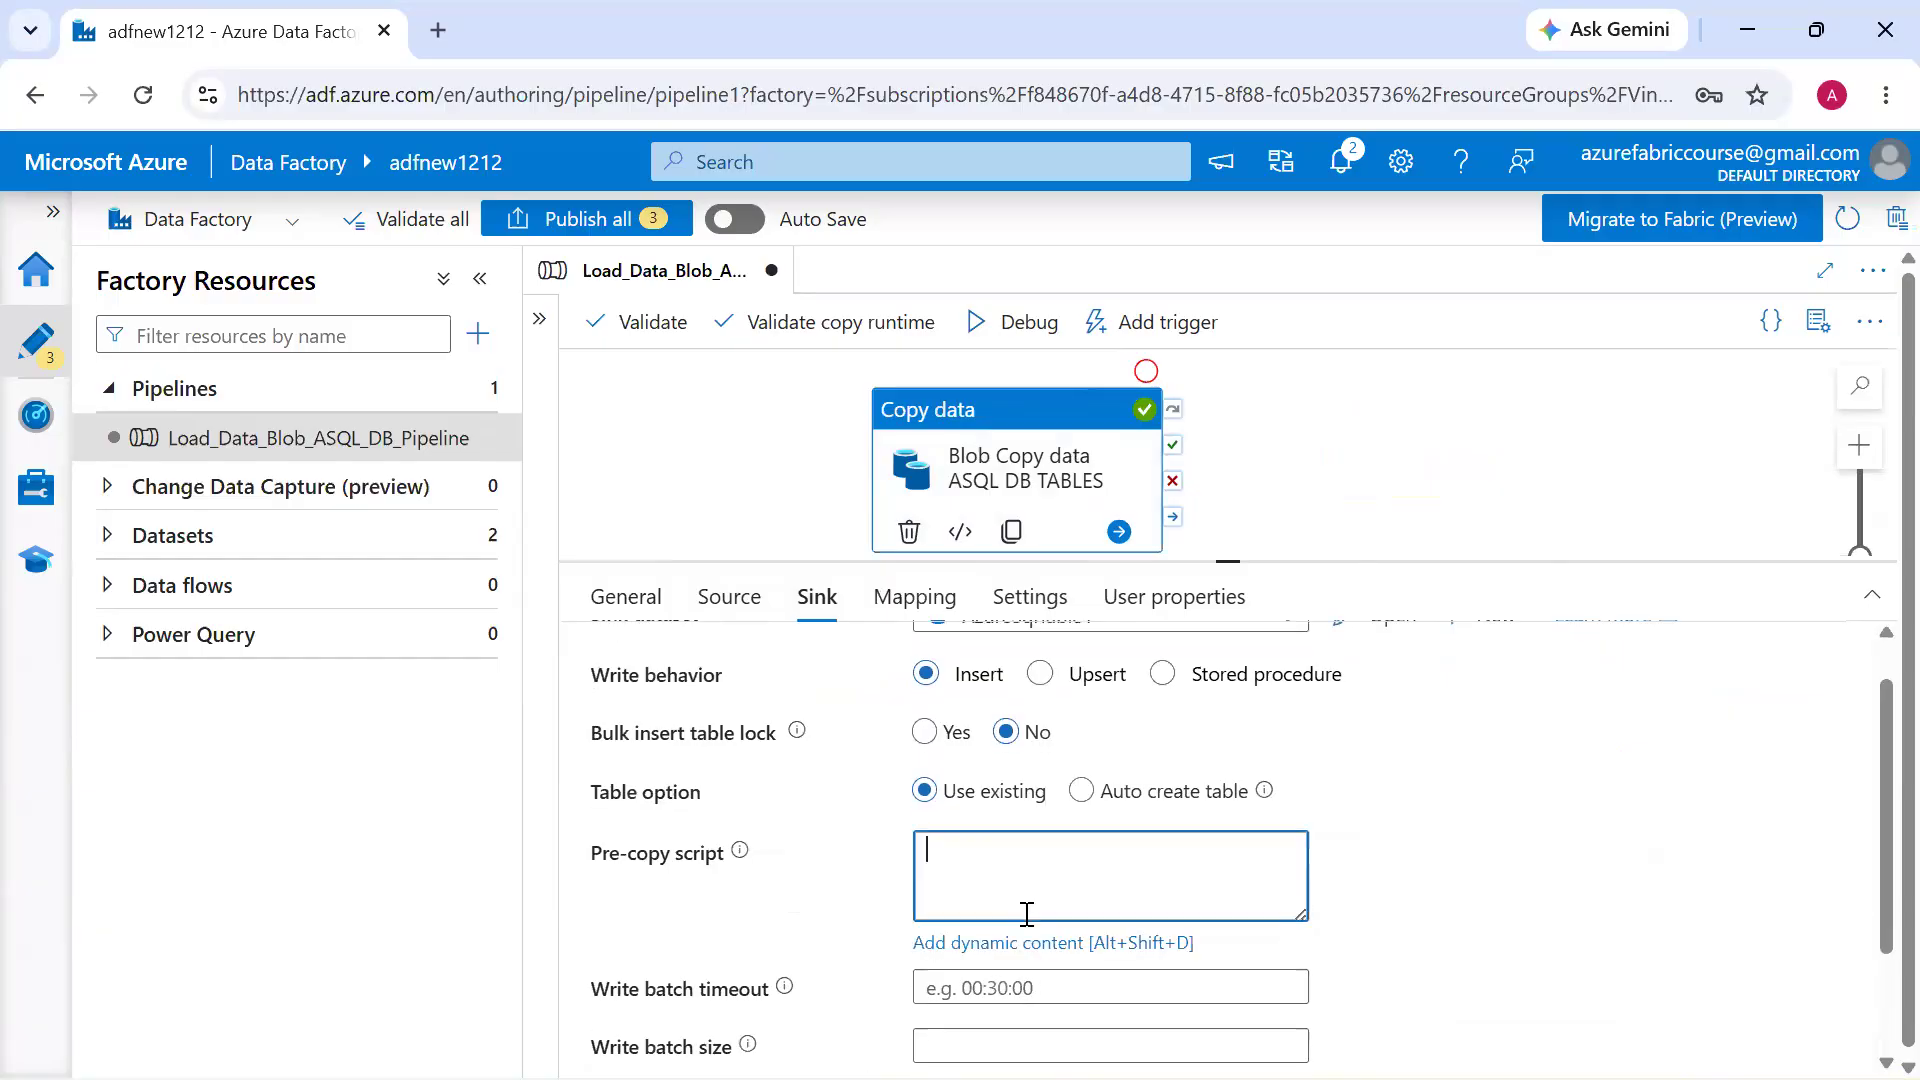
type("Delete from")
key("alt+Tab")
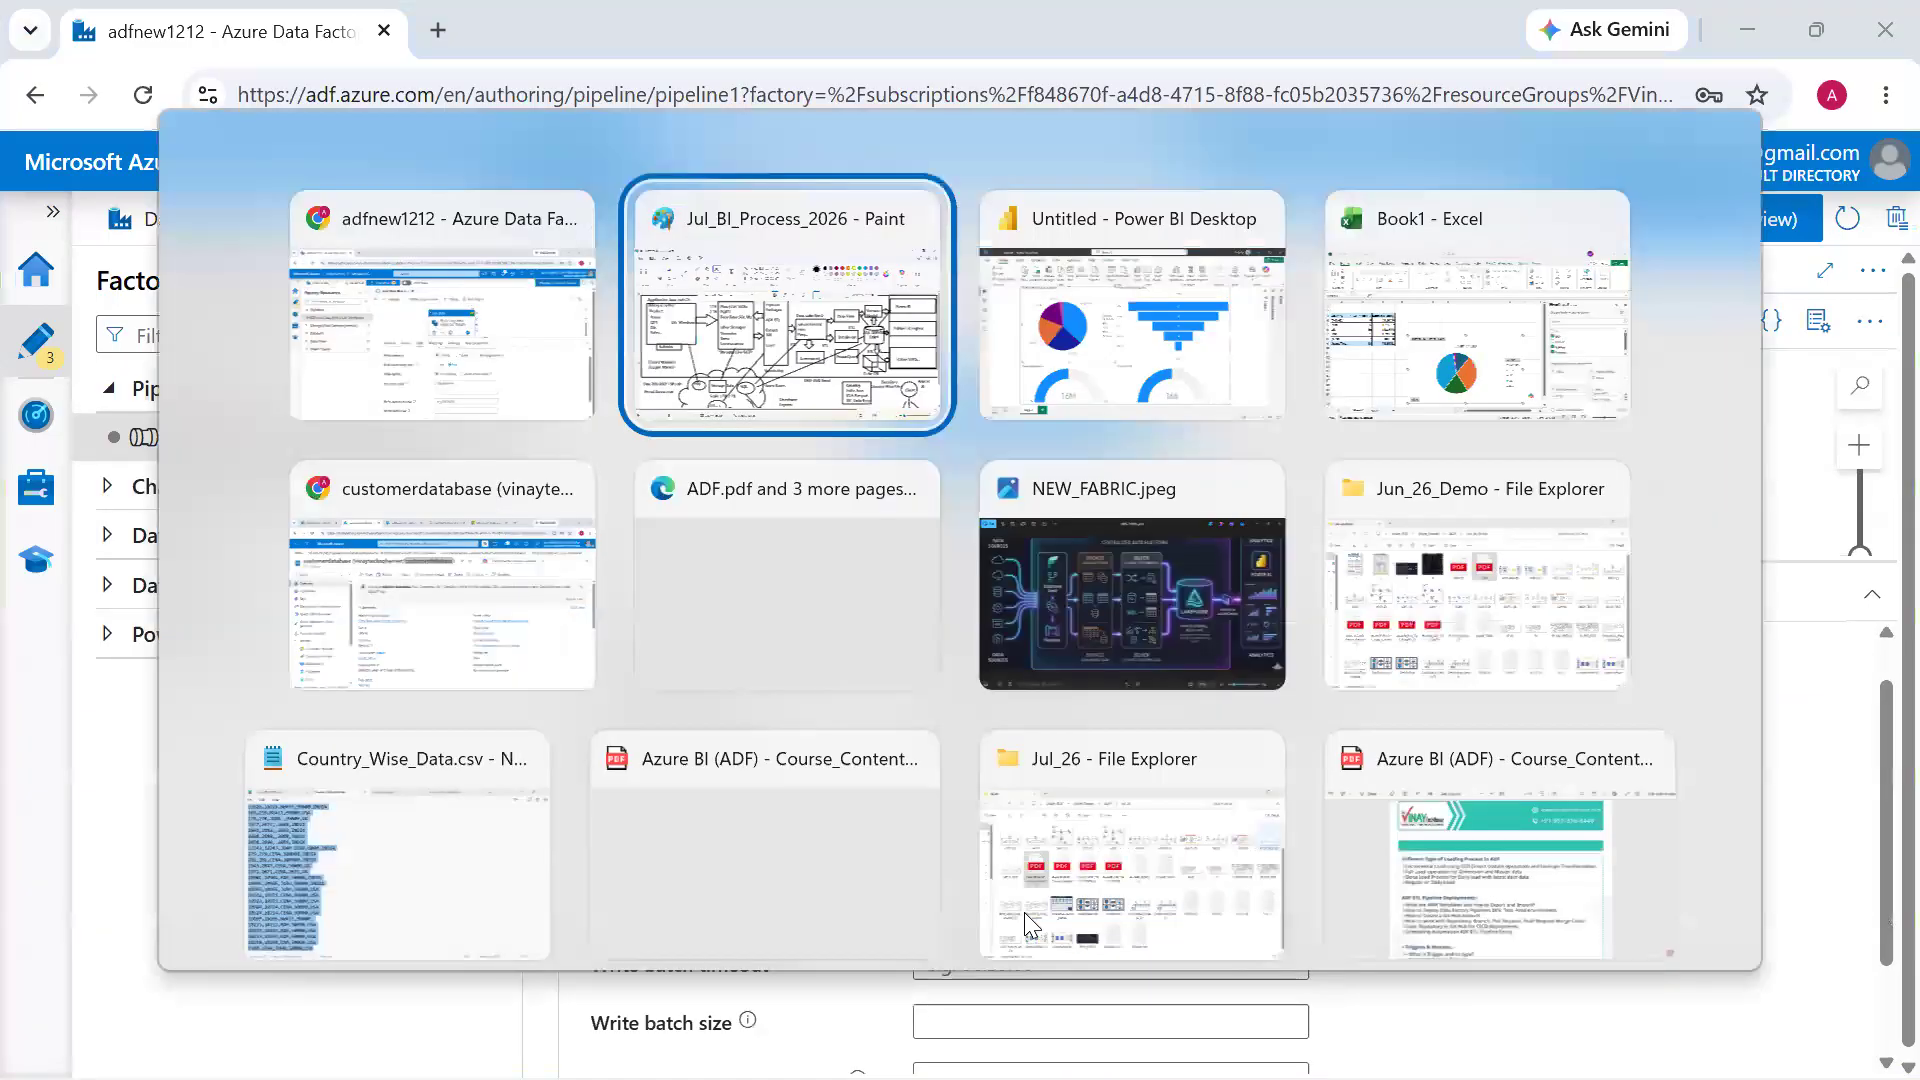
key("alt+shift+Tab")
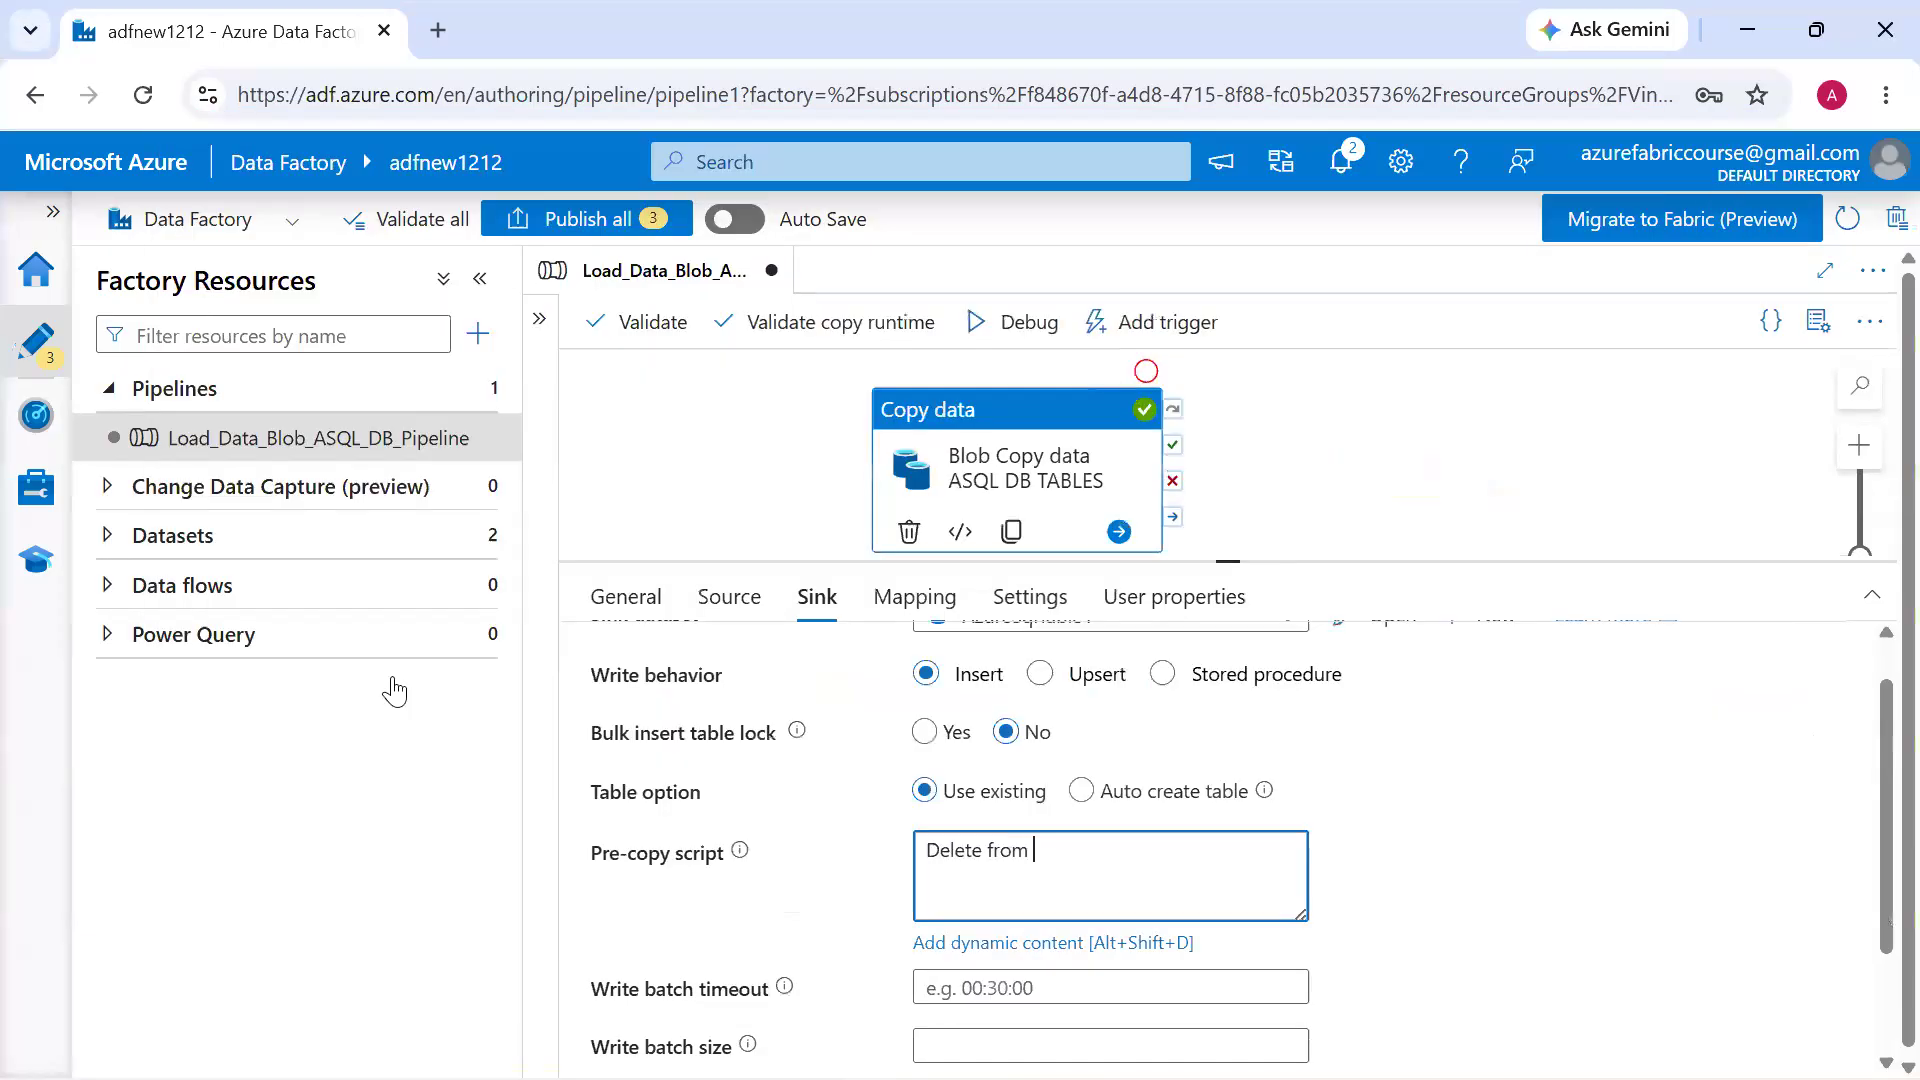
Switch the AzureSqlTable1 dataset to manual table entry, copy the name Customer_Revenue_Details and append it to the copy activity's pre-copy script
left_click(285, 537)
left_click(291, 603)
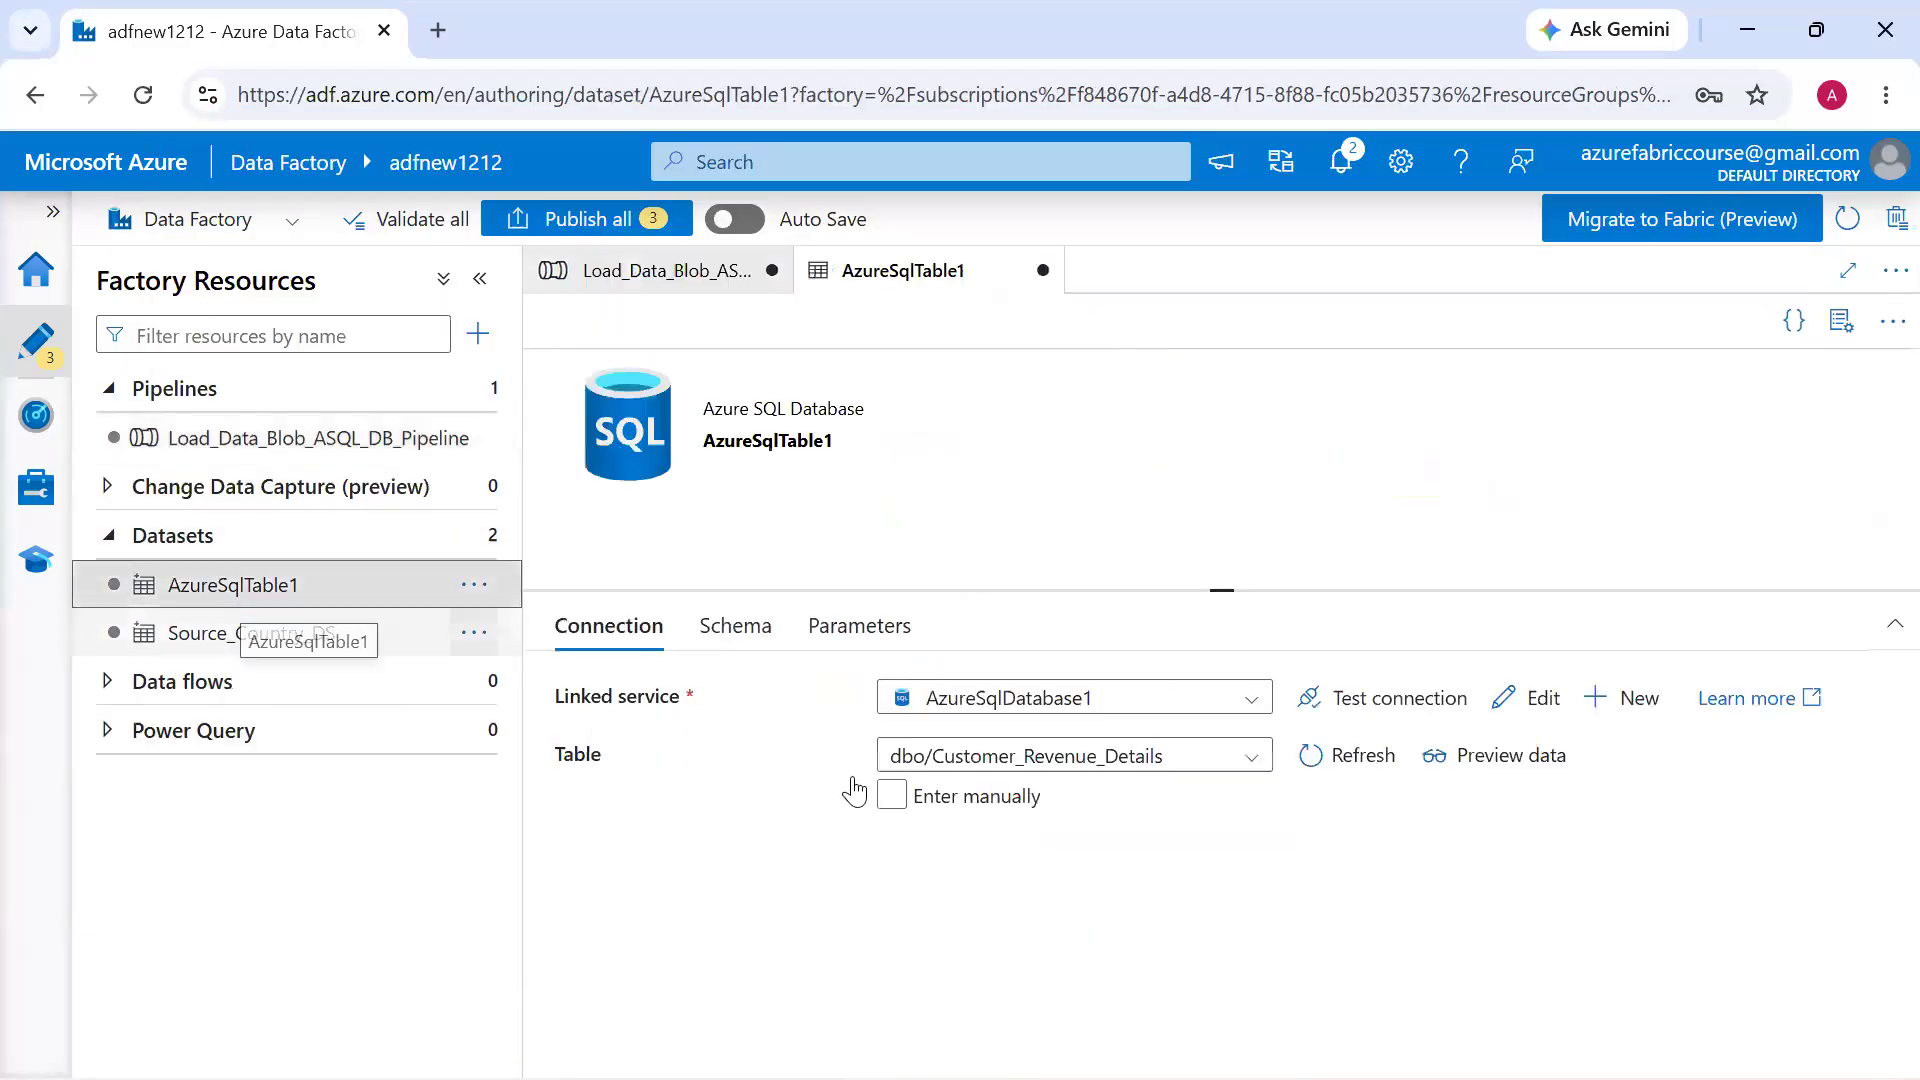
left_click(891, 830)
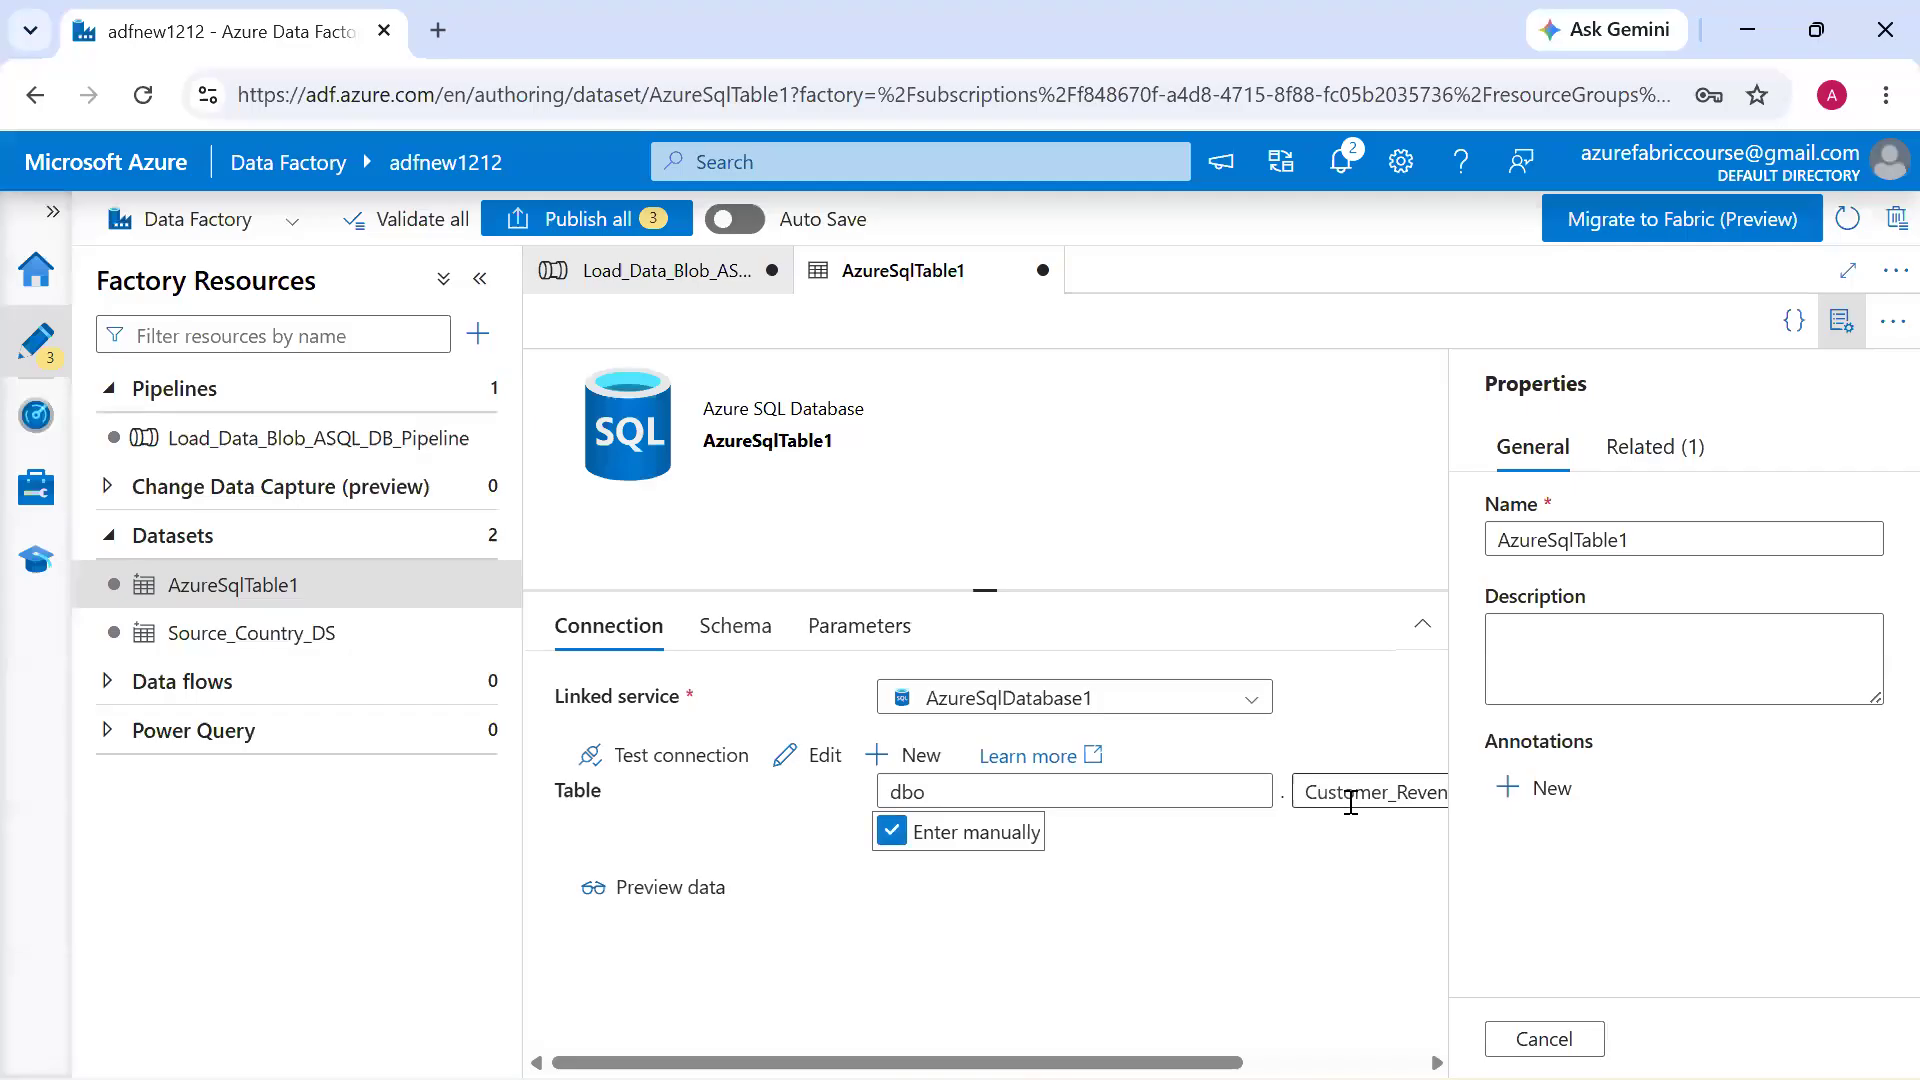
double_click(1320, 800)
left_click(400, 440)
left_click(1075, 896)
type("Customer_Revenue_Details")
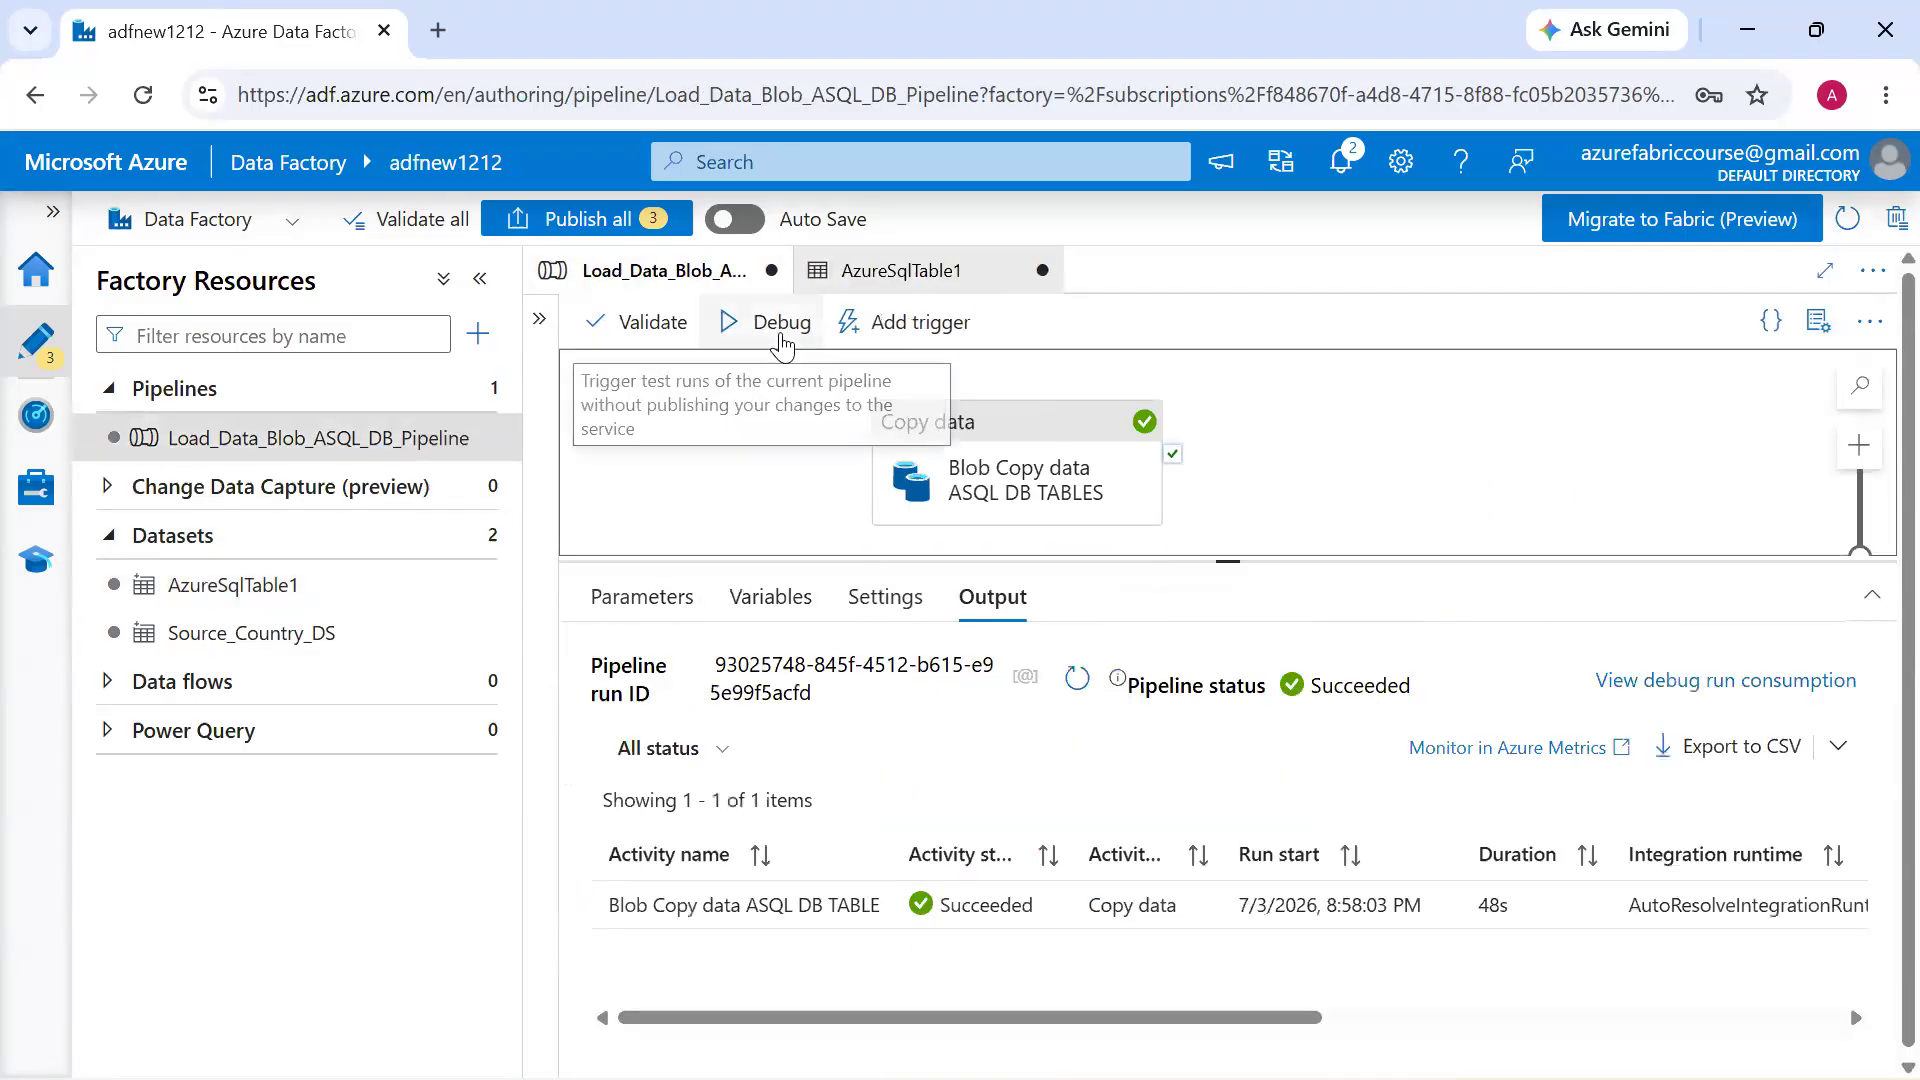
Start a debug run of Load_Data_Blob_ASQL_DB_Pipeline and refresh the report data in Power BI Desktop
left_click(764, 336)
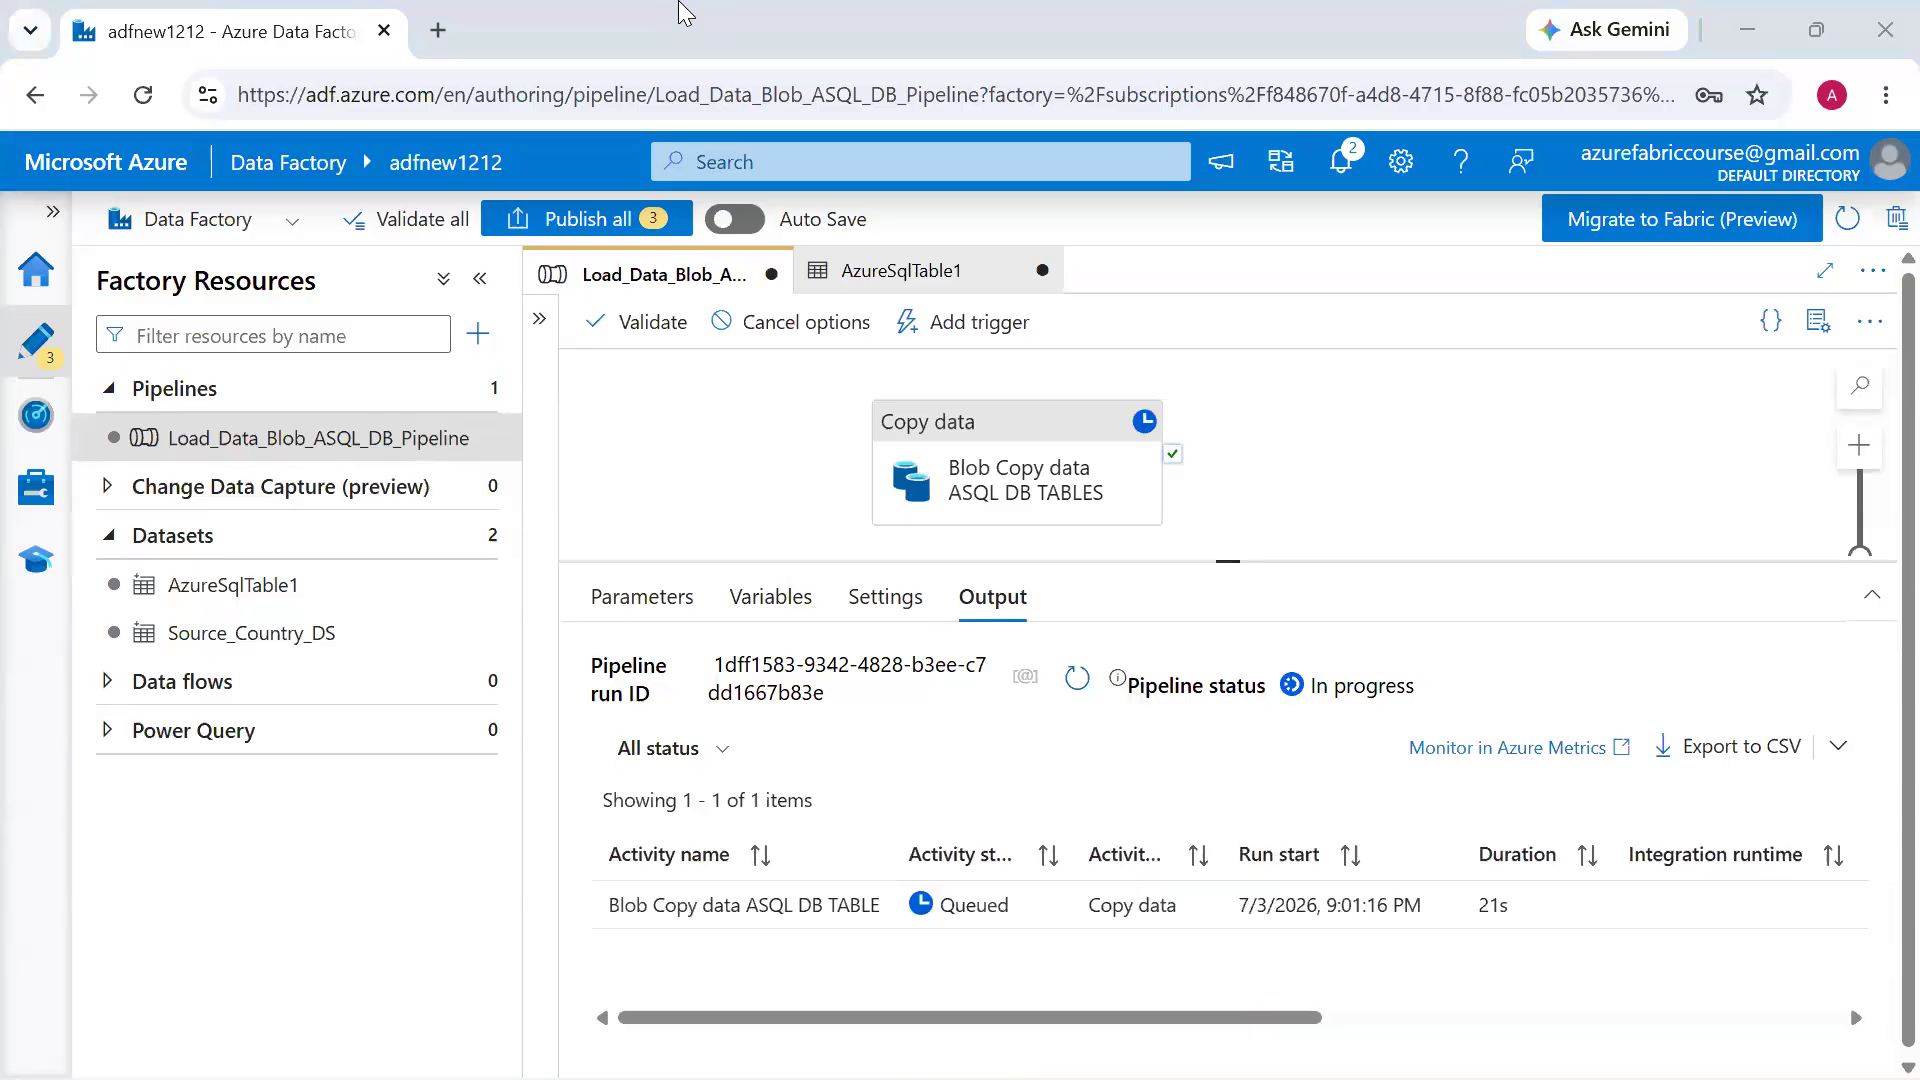
key("alt+Tab")
key("alt+Tab")
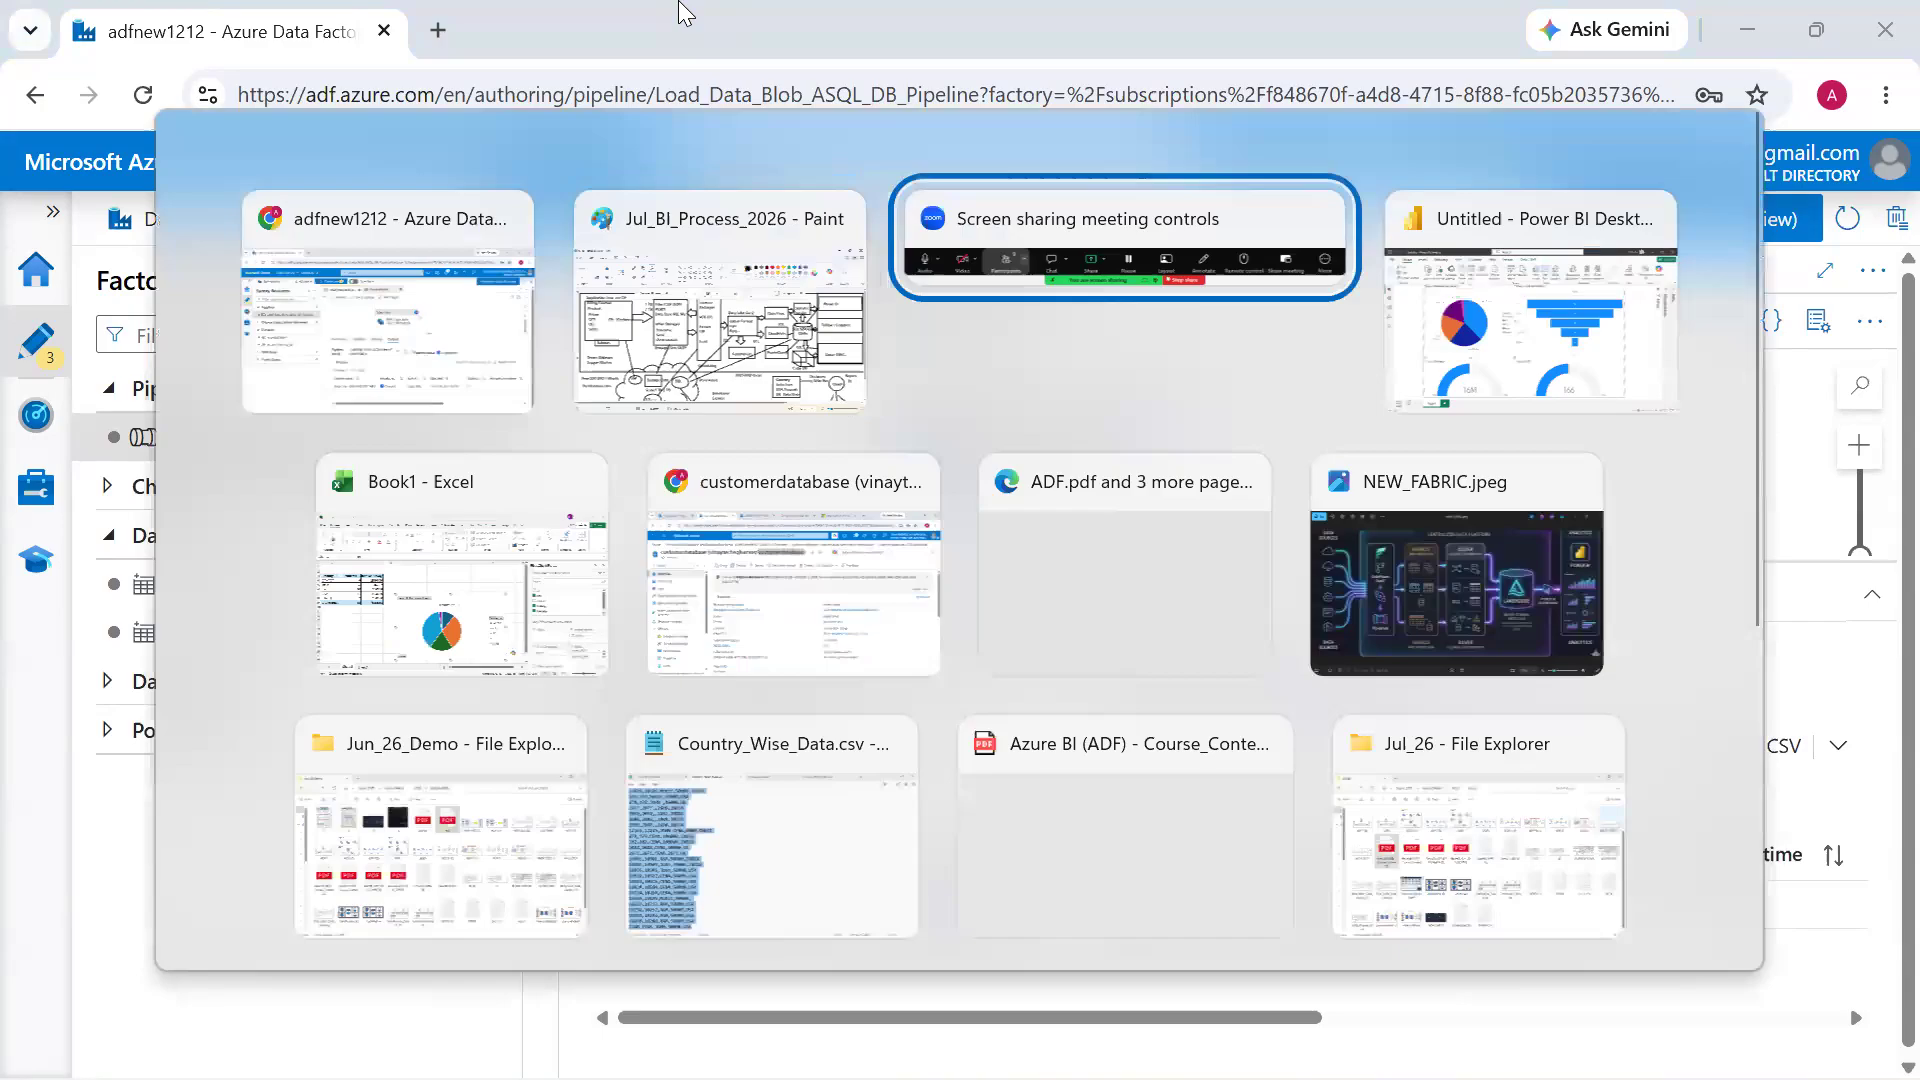
key("alt+Tab")
left_click(889, 168)
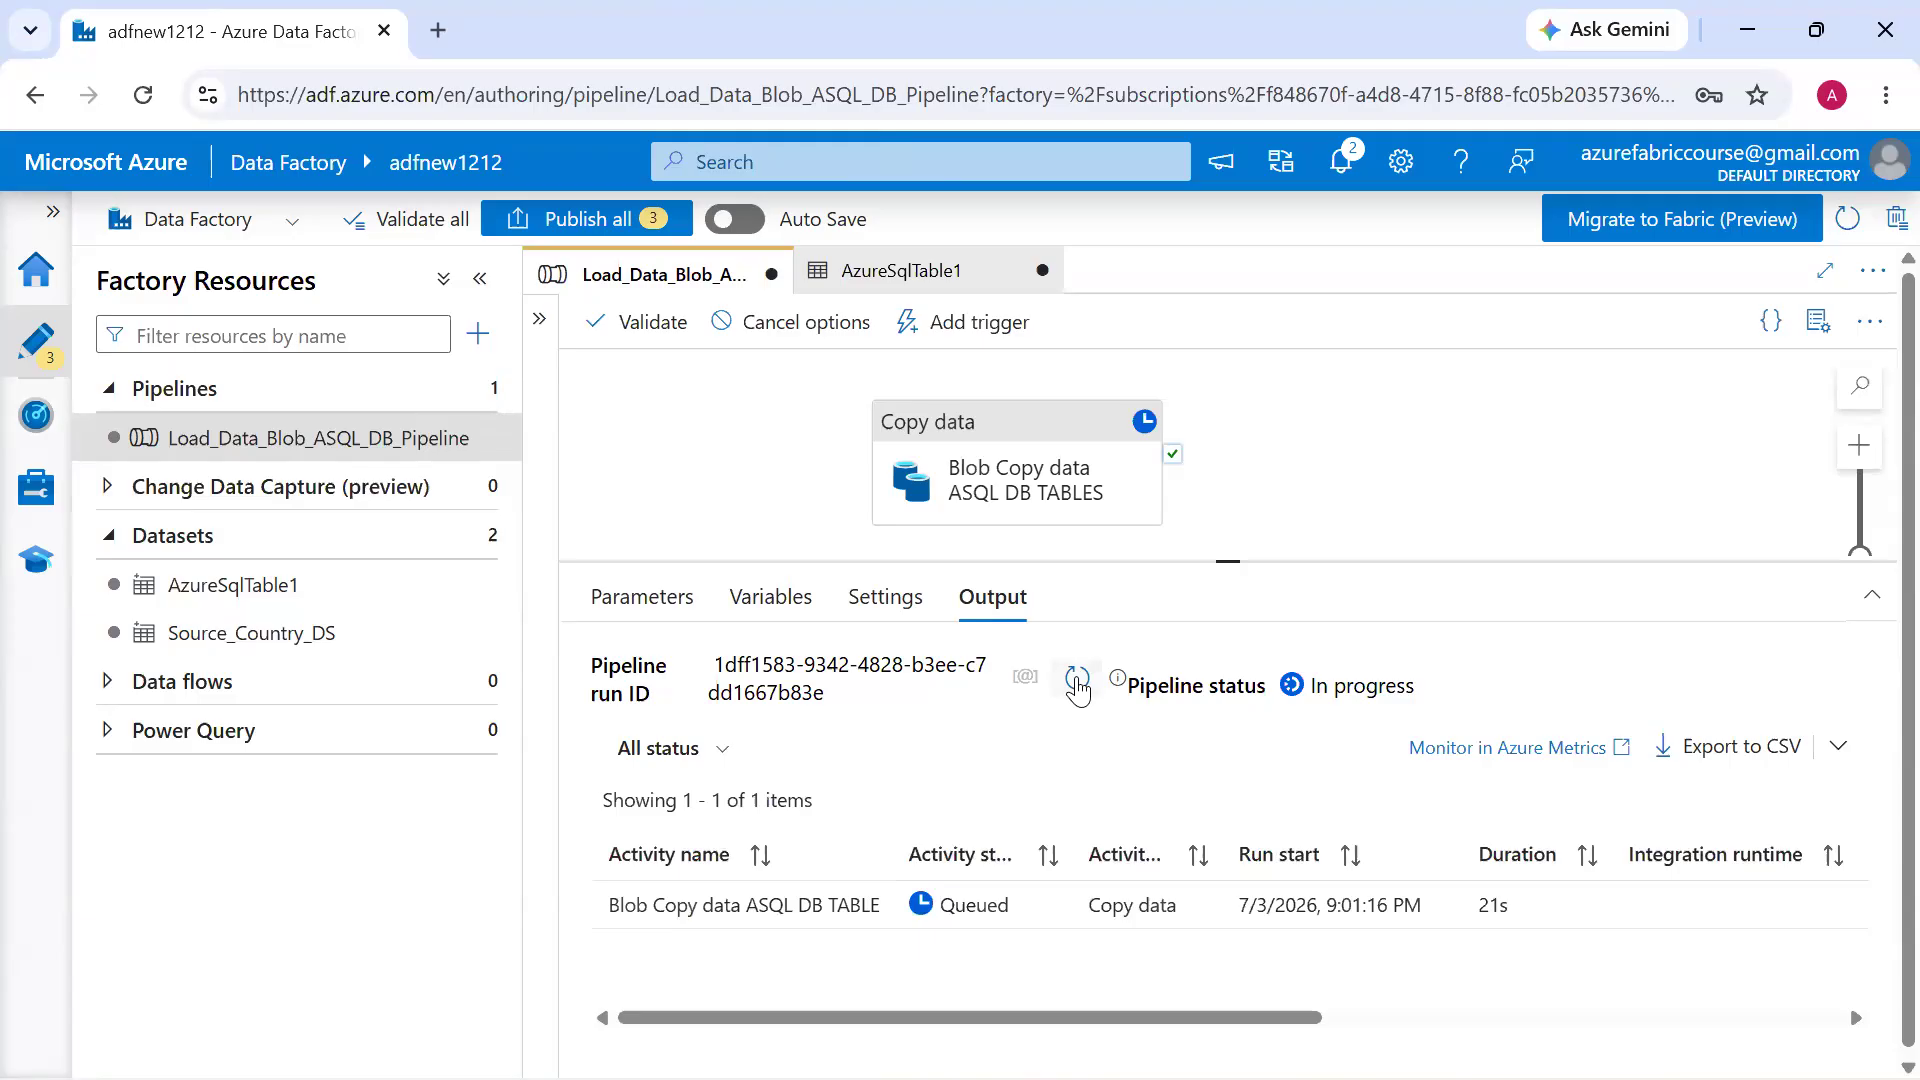
Update the debug run's status in Azure Data Factory and refresh the Power BI Desktop report again to load the recopied data
left_click(1076, 682)
left_click(1077, 681)
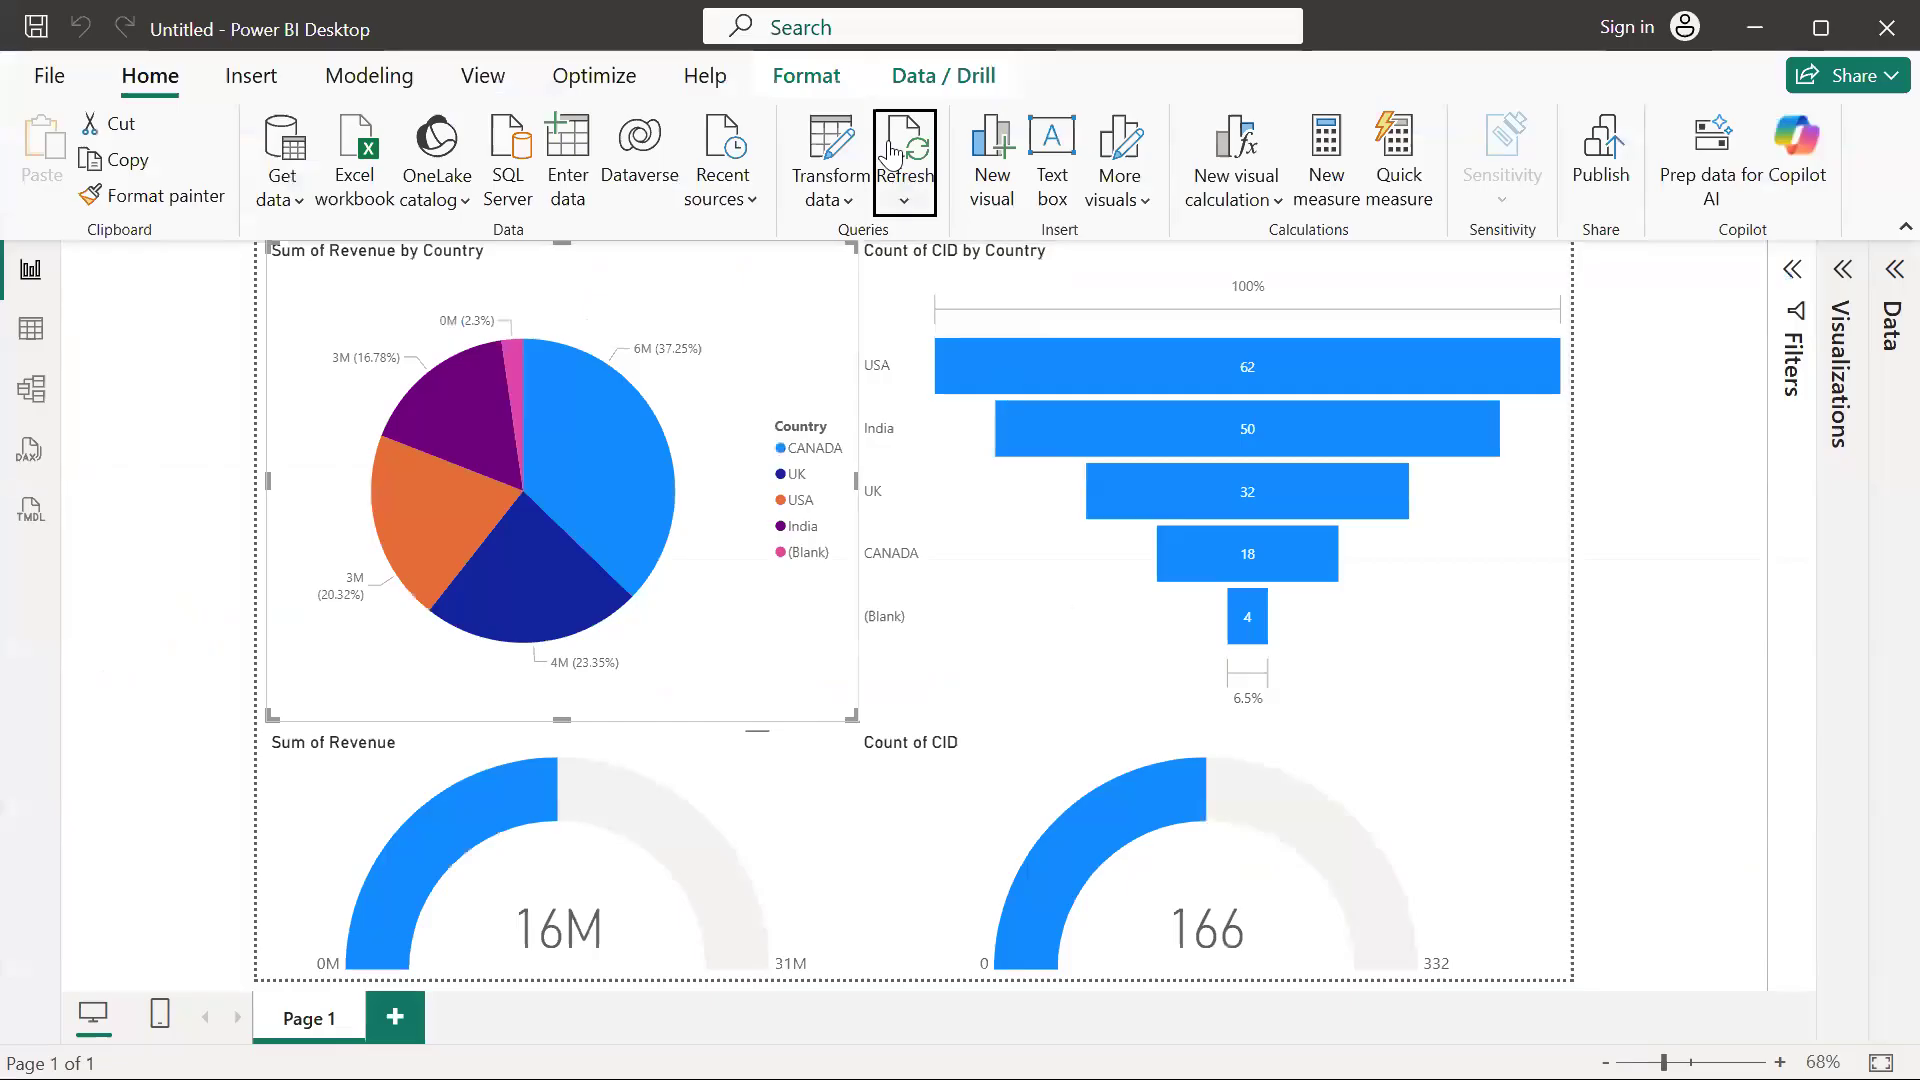
left_click(890, 148)
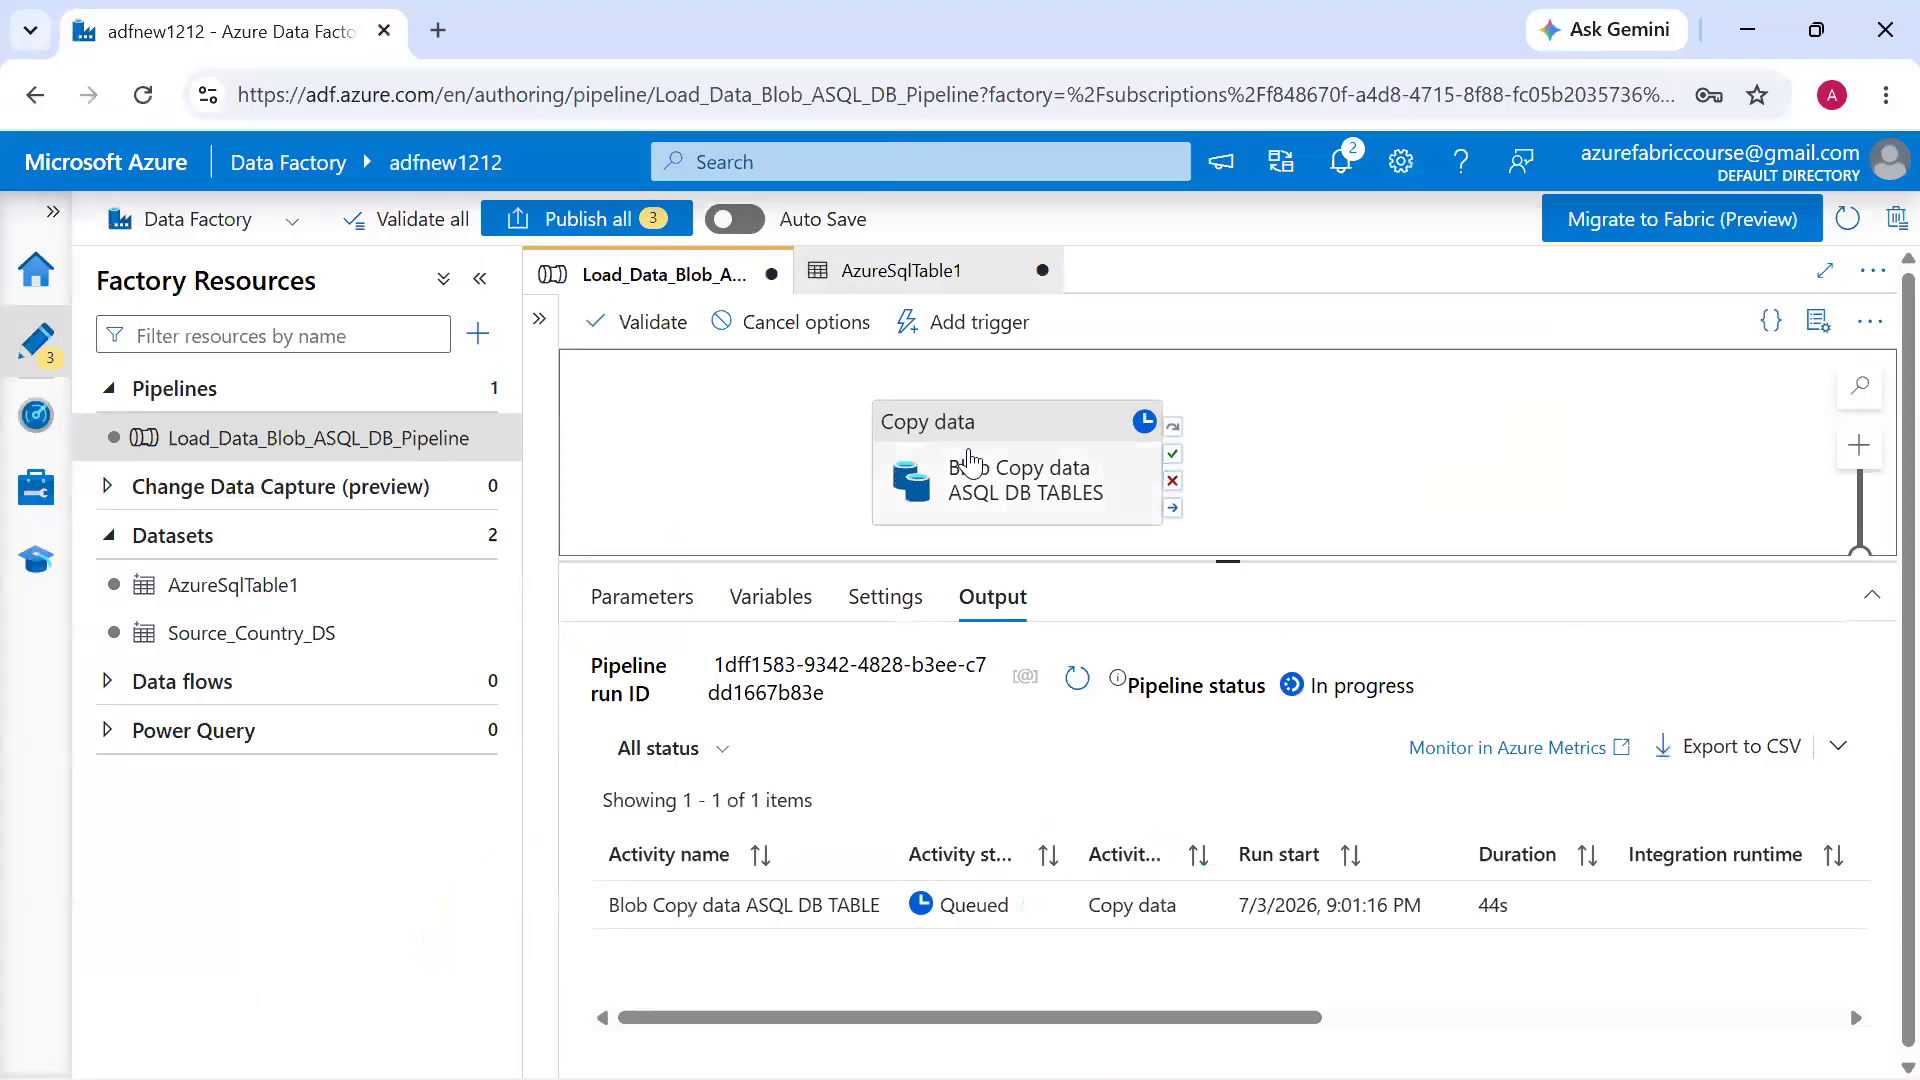
left_click(969, 460)
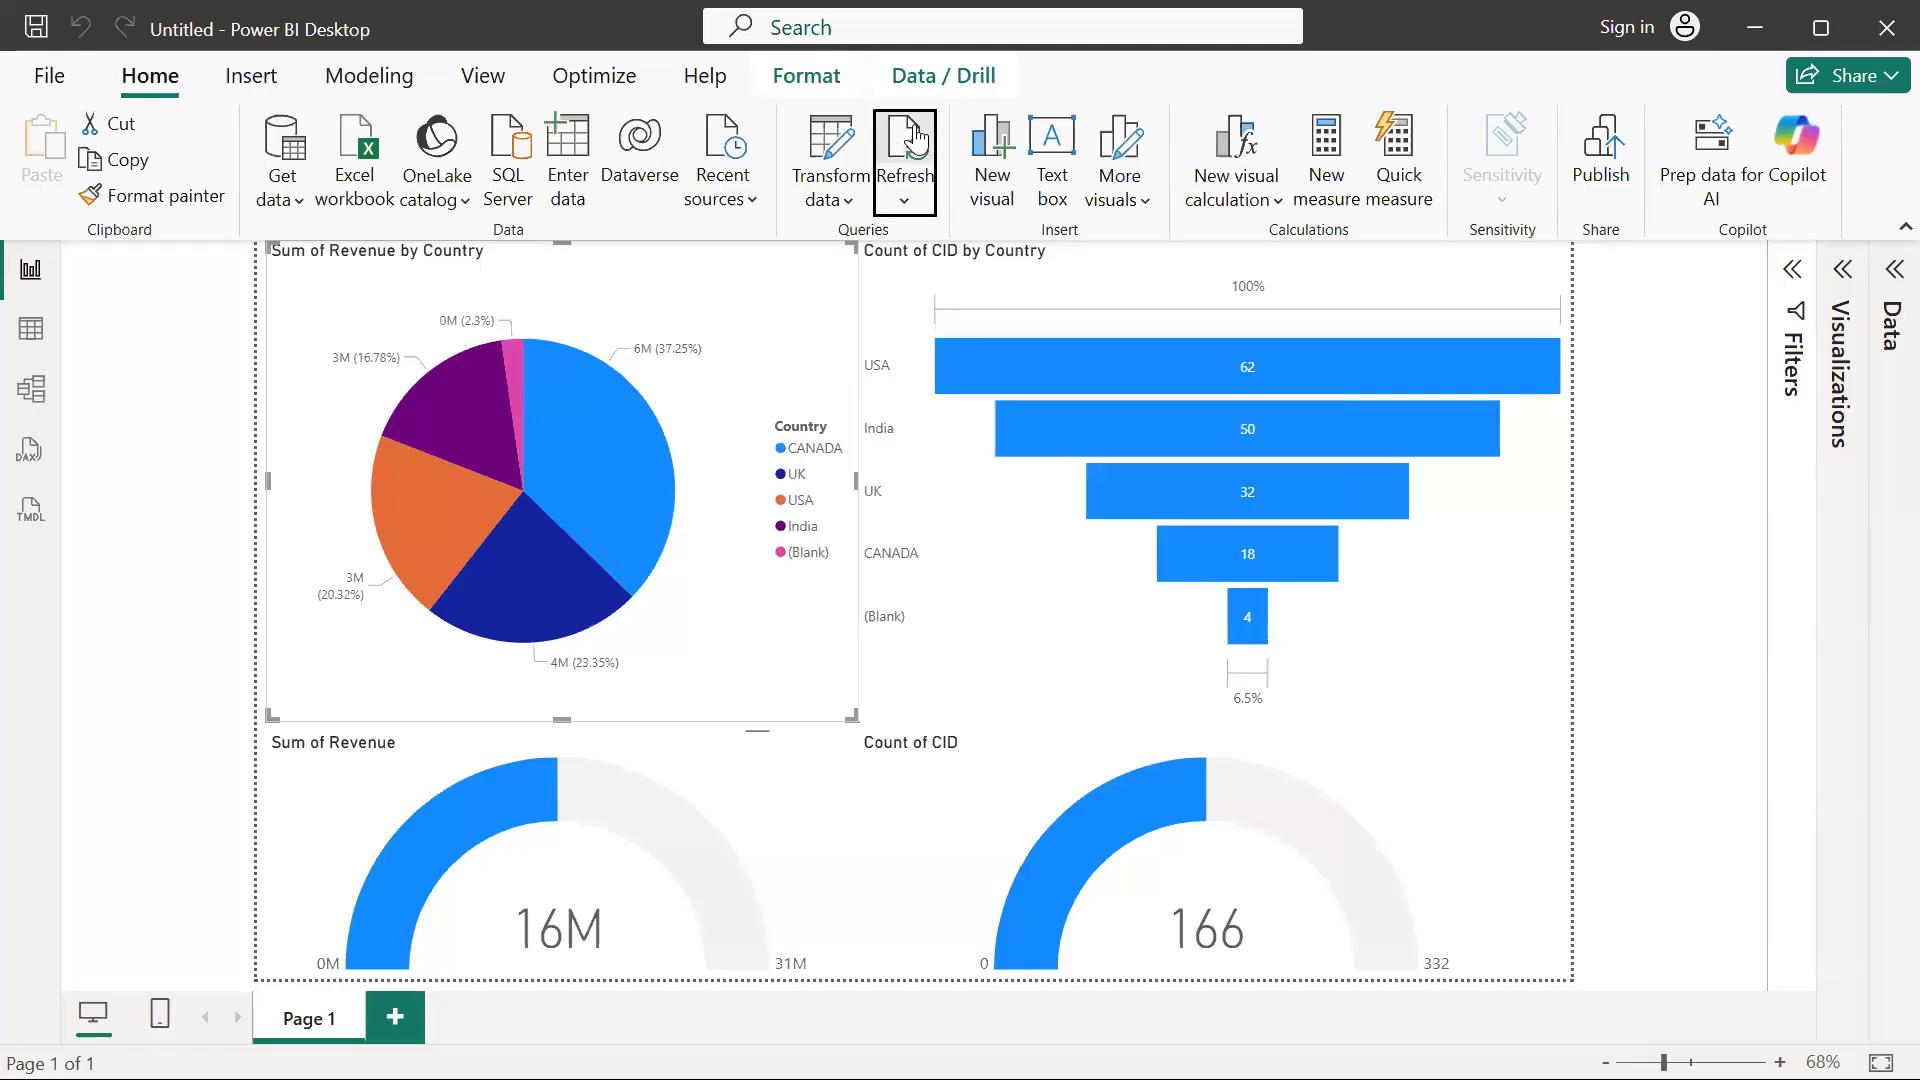
left_click(915, 138)
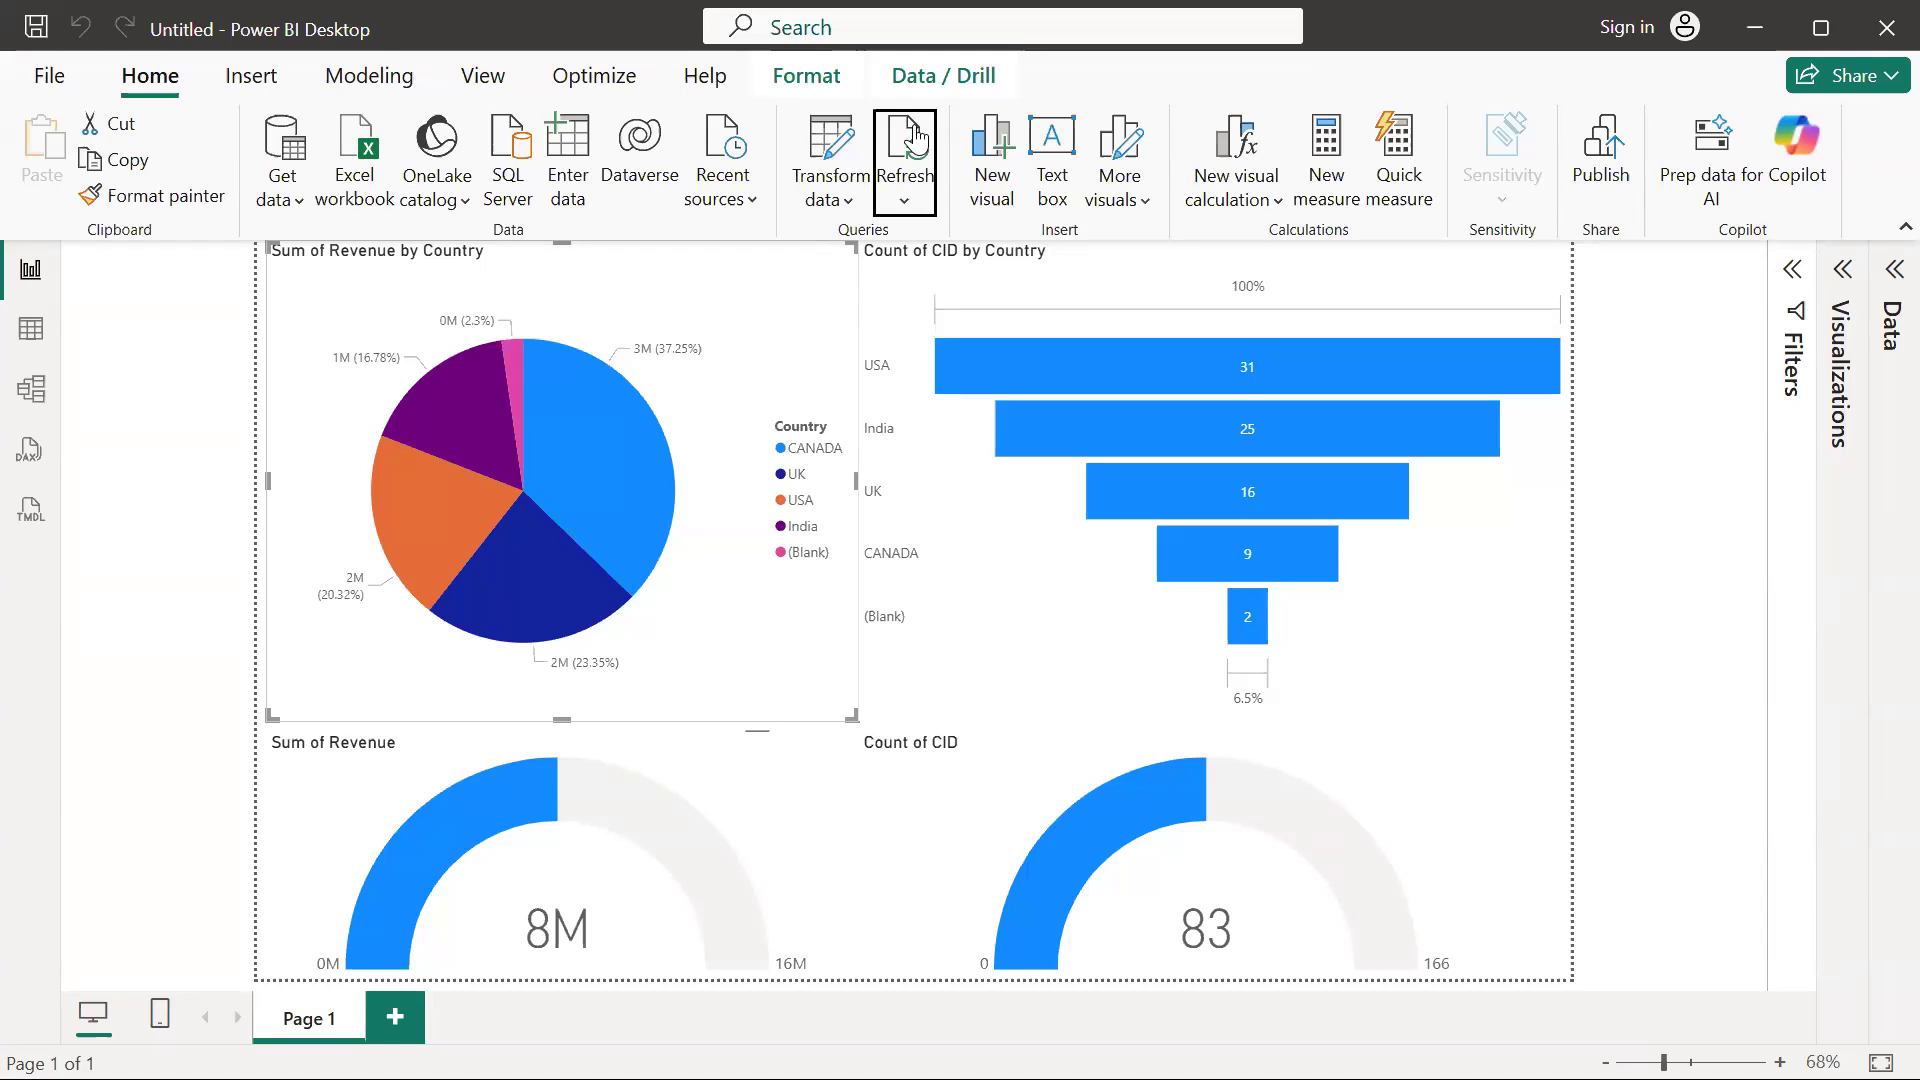
Switch back to Azure Data Factory, show the pipeline activities and create a new data flow with one source
key("alt+Tab")
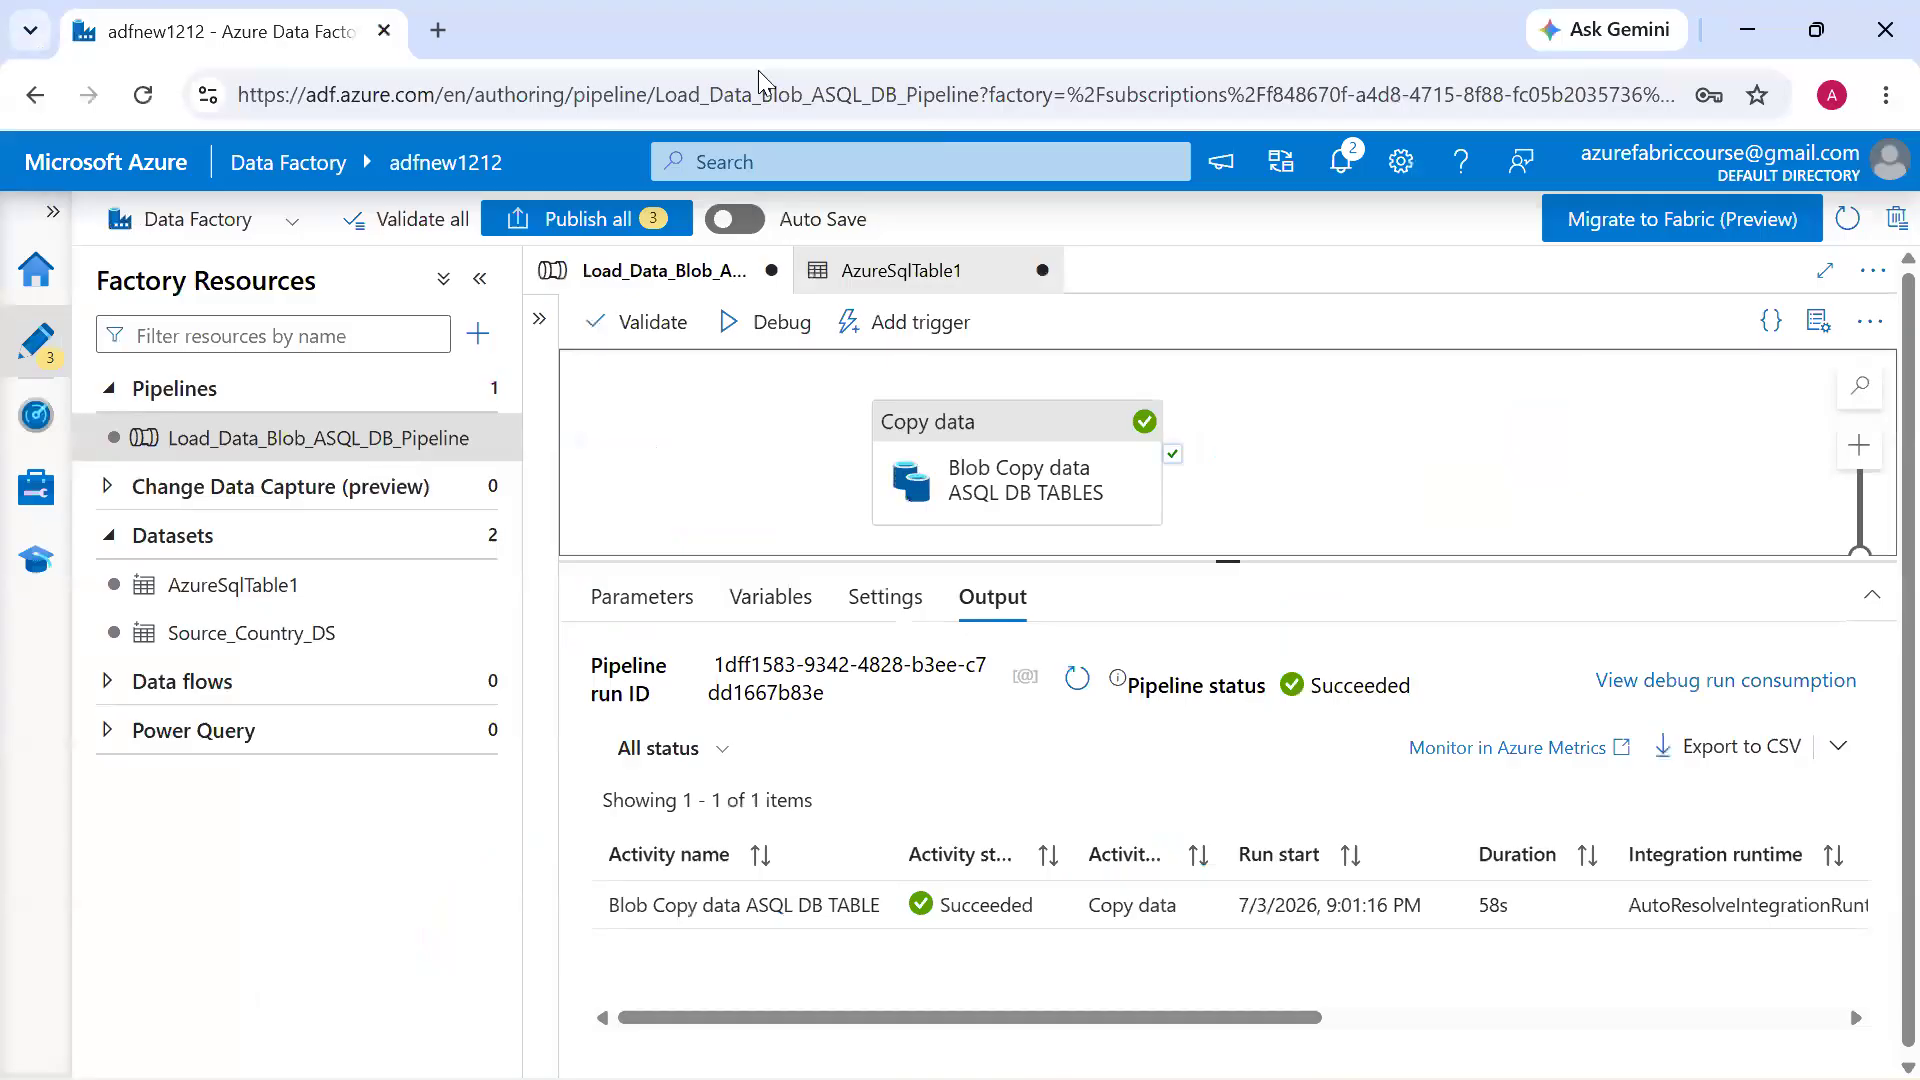
left_click(540, 320)
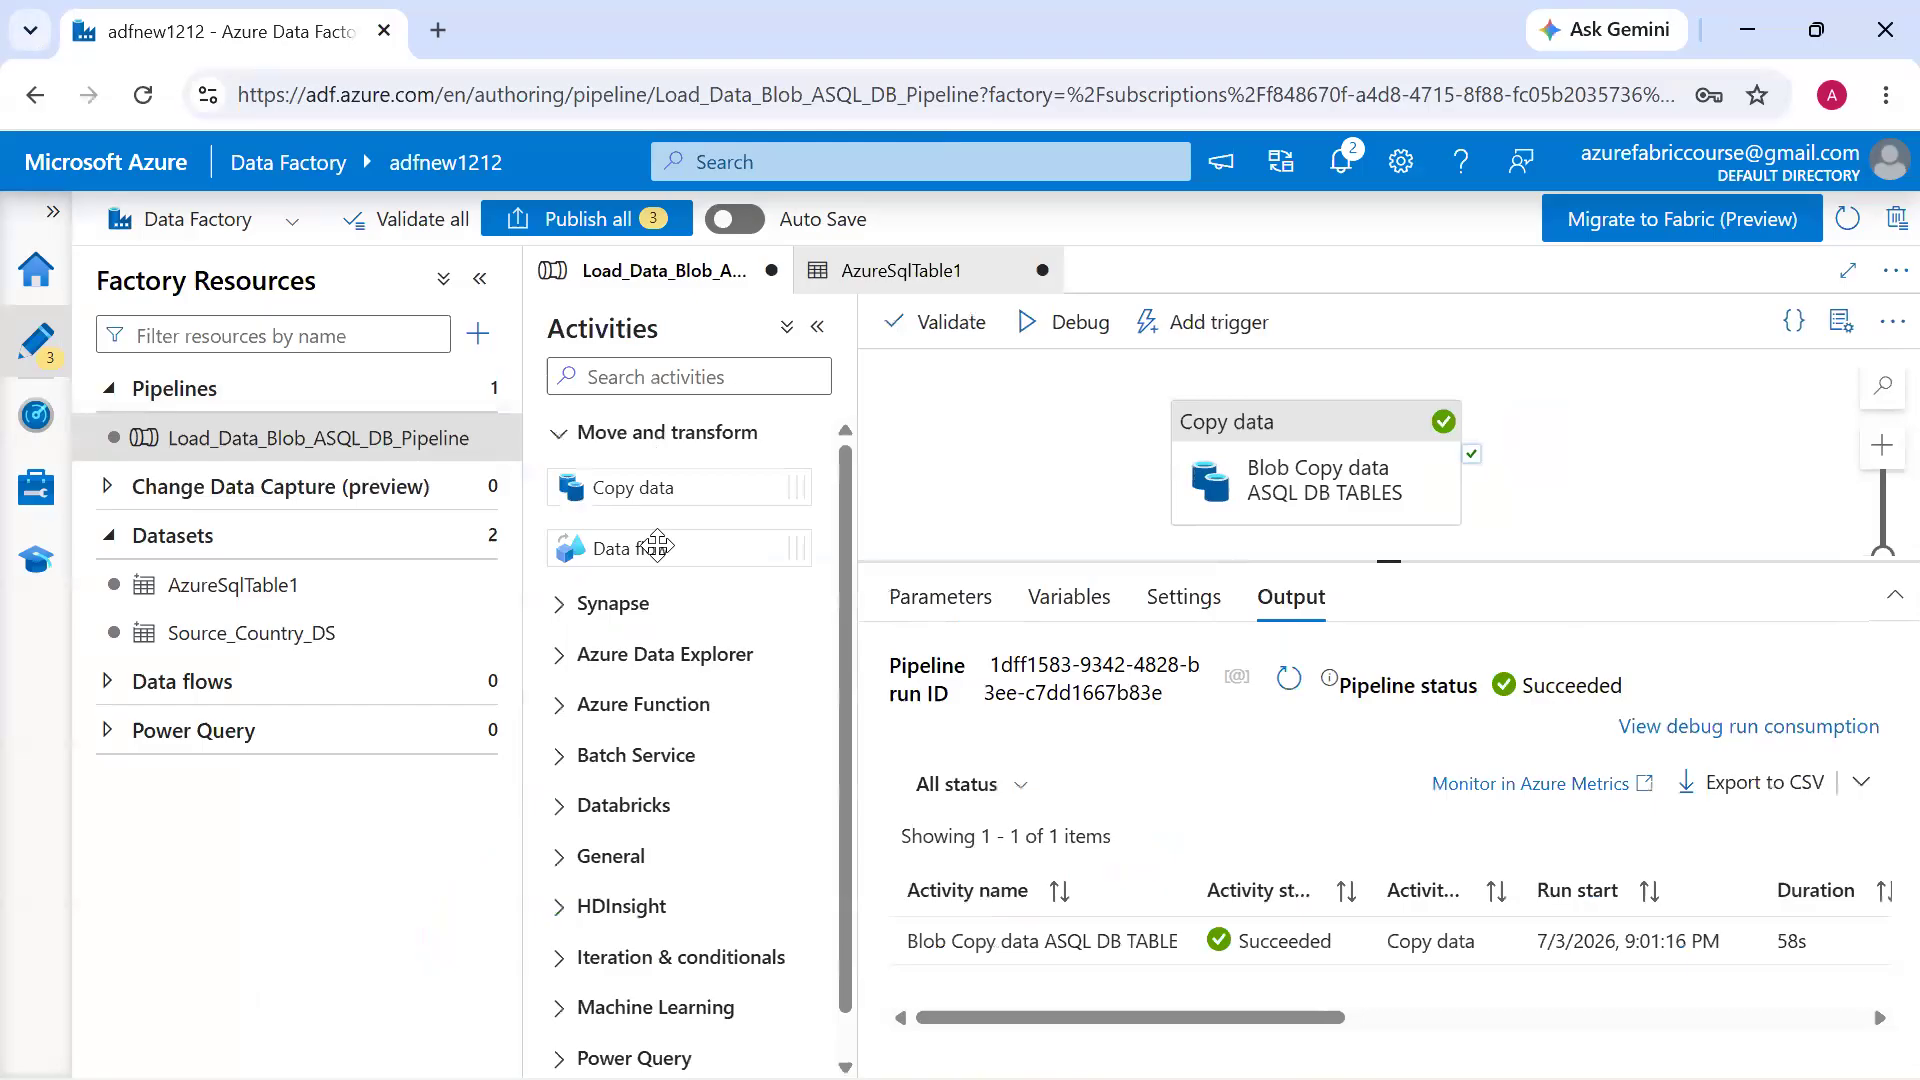
left_click(473, 681)
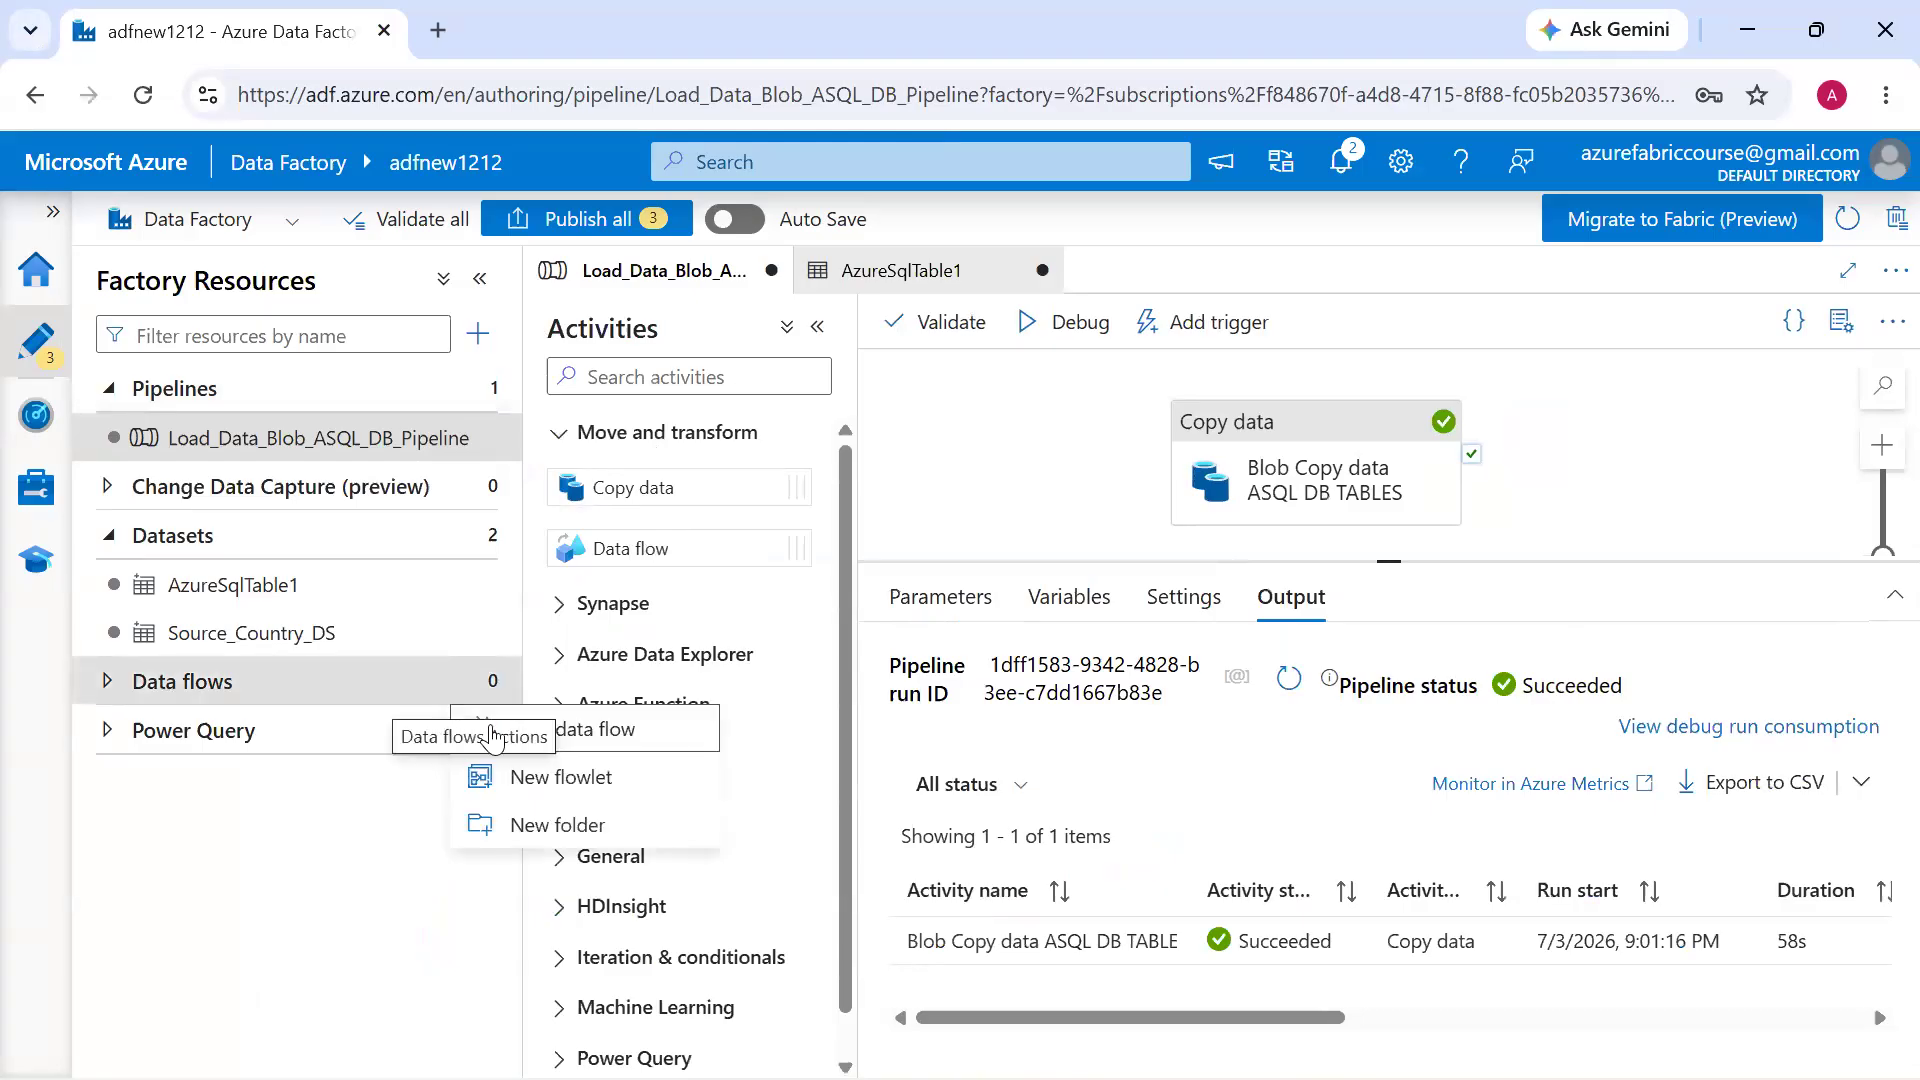
left_click(540, 726)
left_click(680, 474)
Examine the transformations that can be added after the data flow's source, including schema modifiers, formatters, row modifiers and destination
left_click(840, 493)
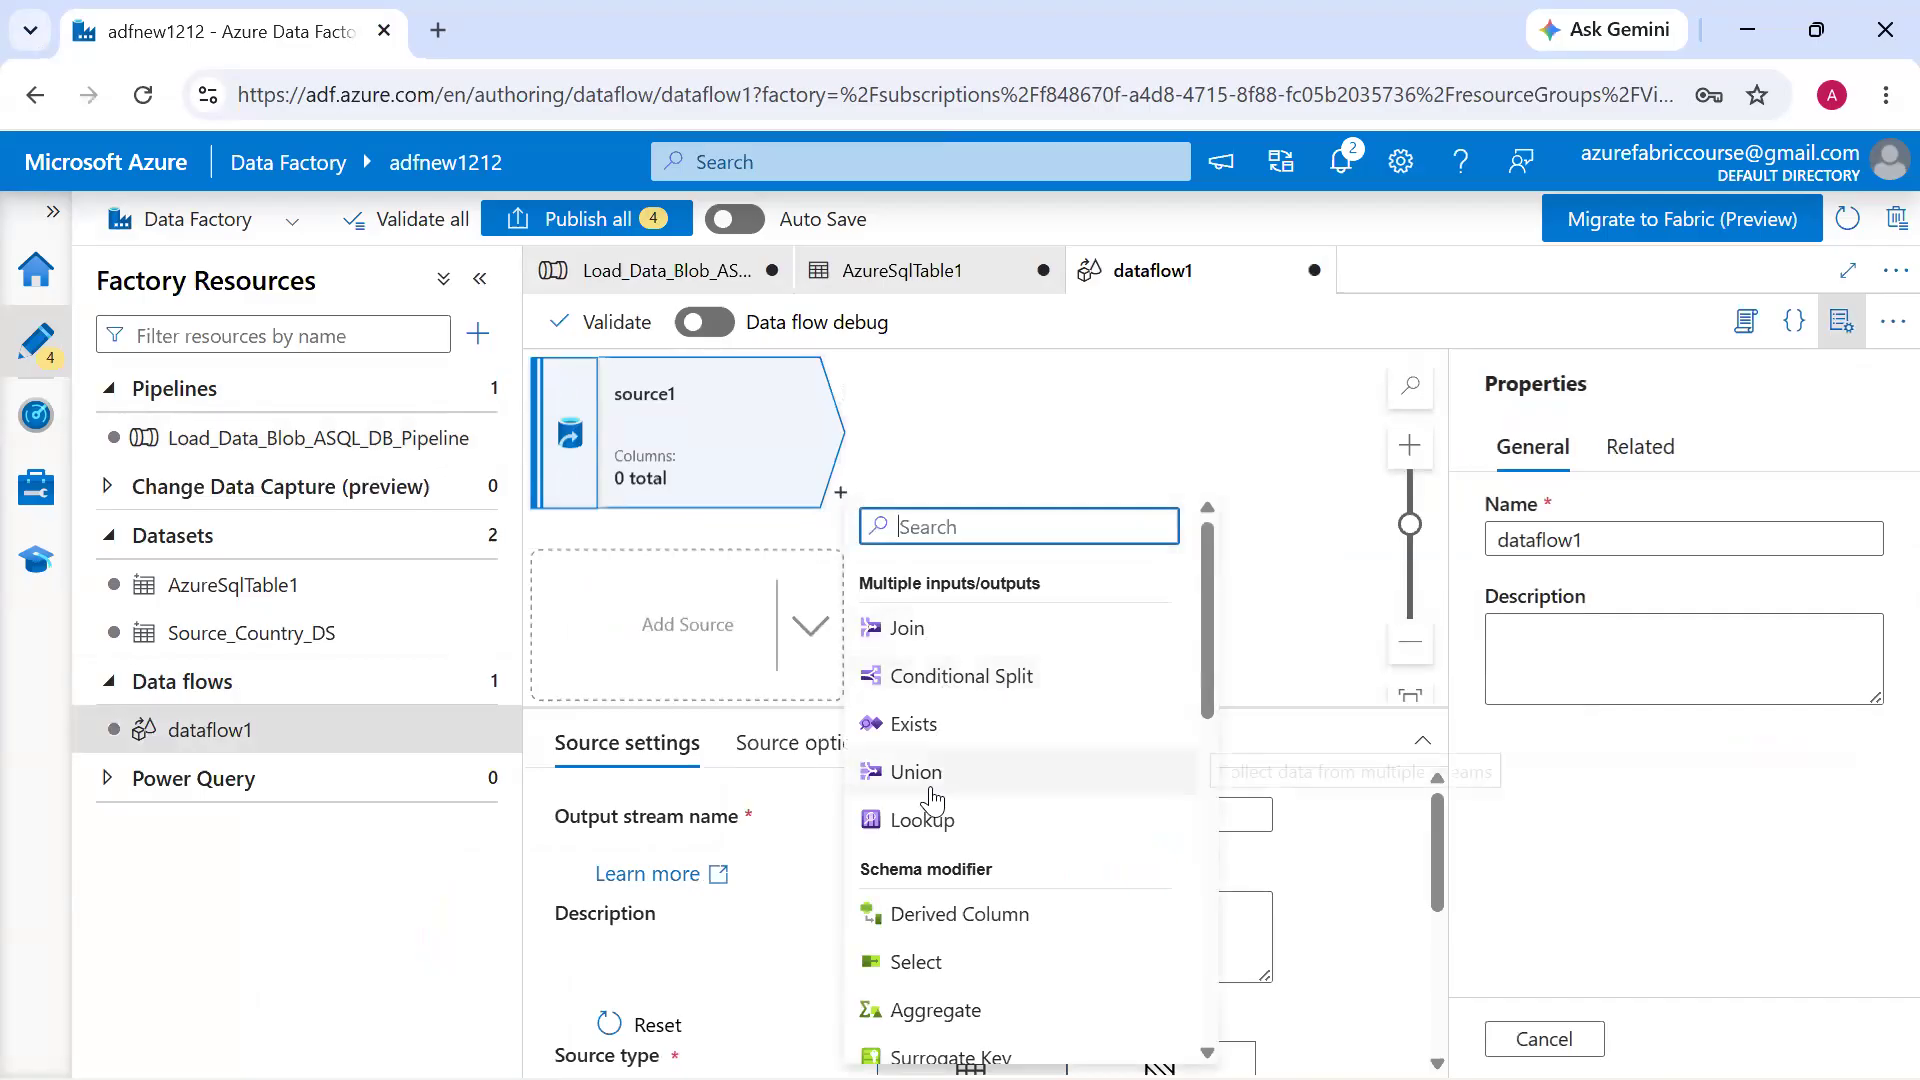
scroll(935, 790, "down", 3)
scroll(930, 790, "down", 3)
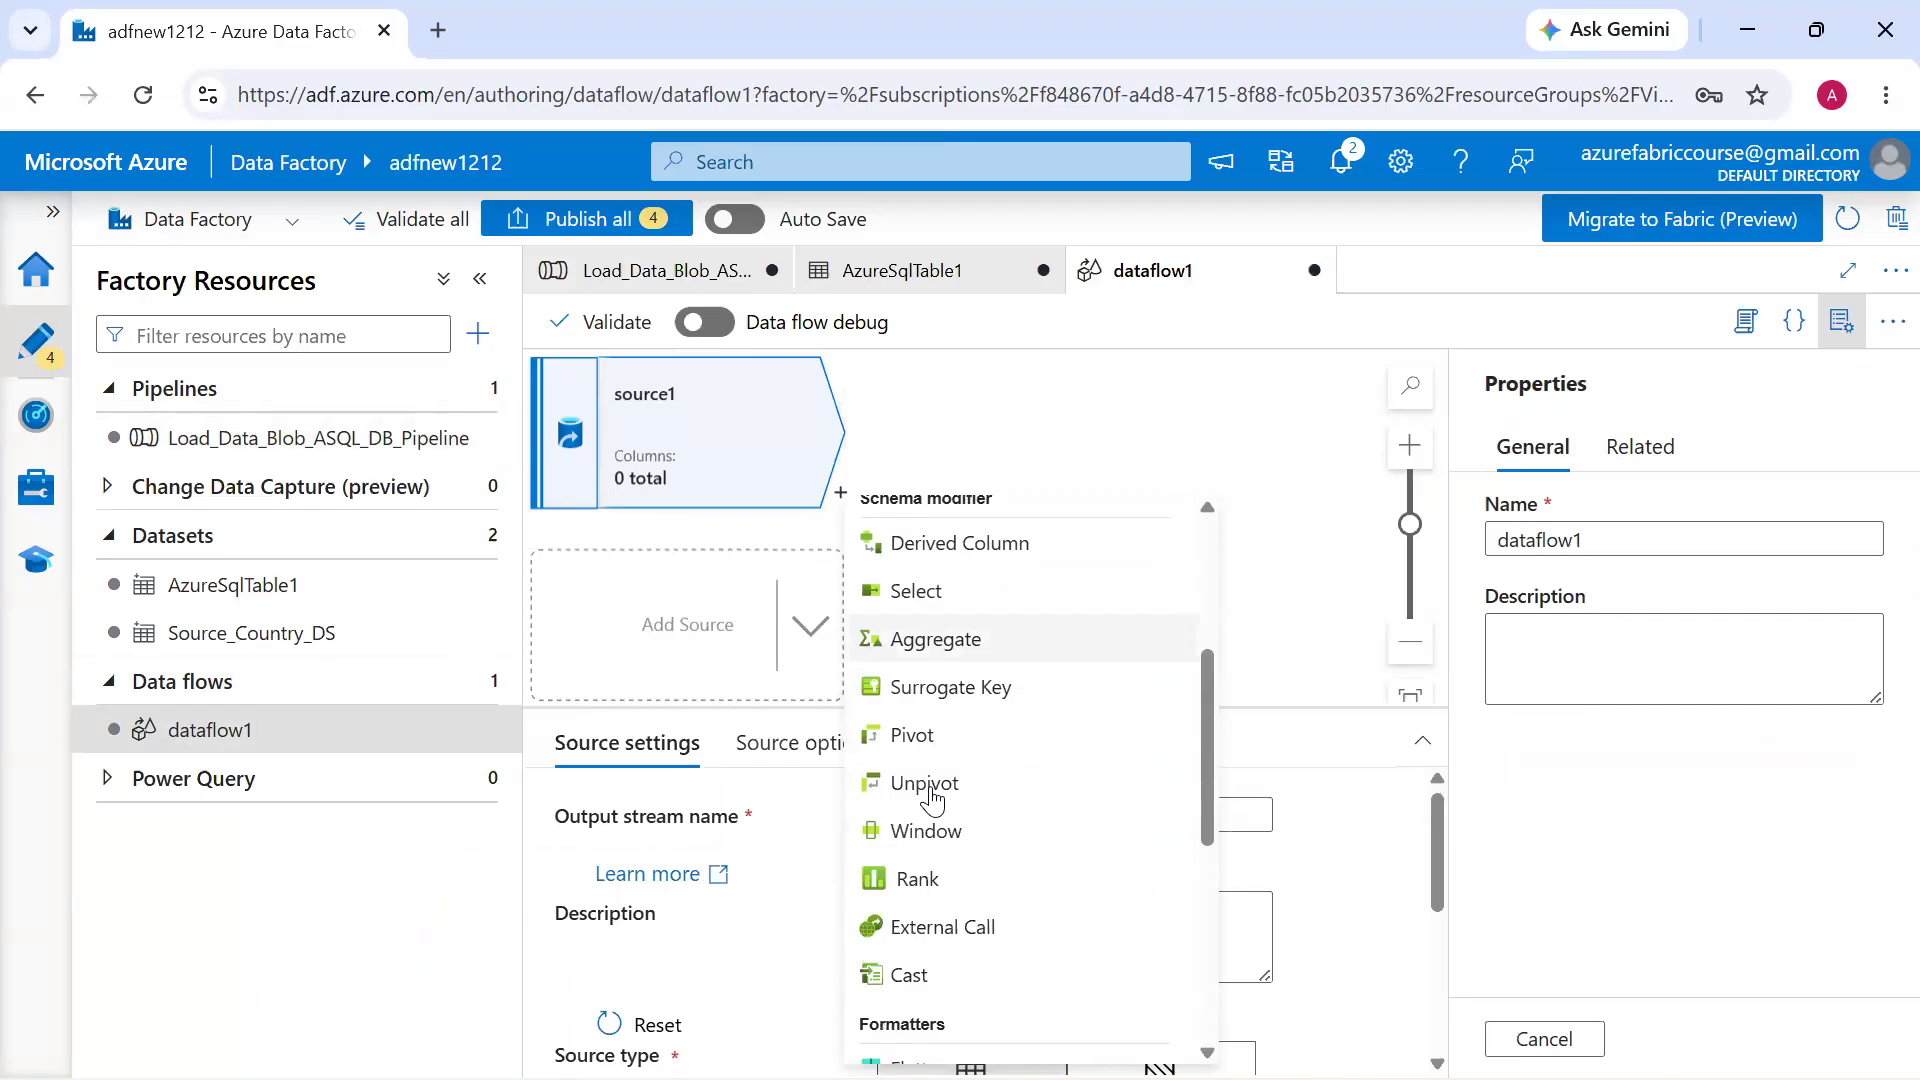
scroll(983, 638, "up", 1)
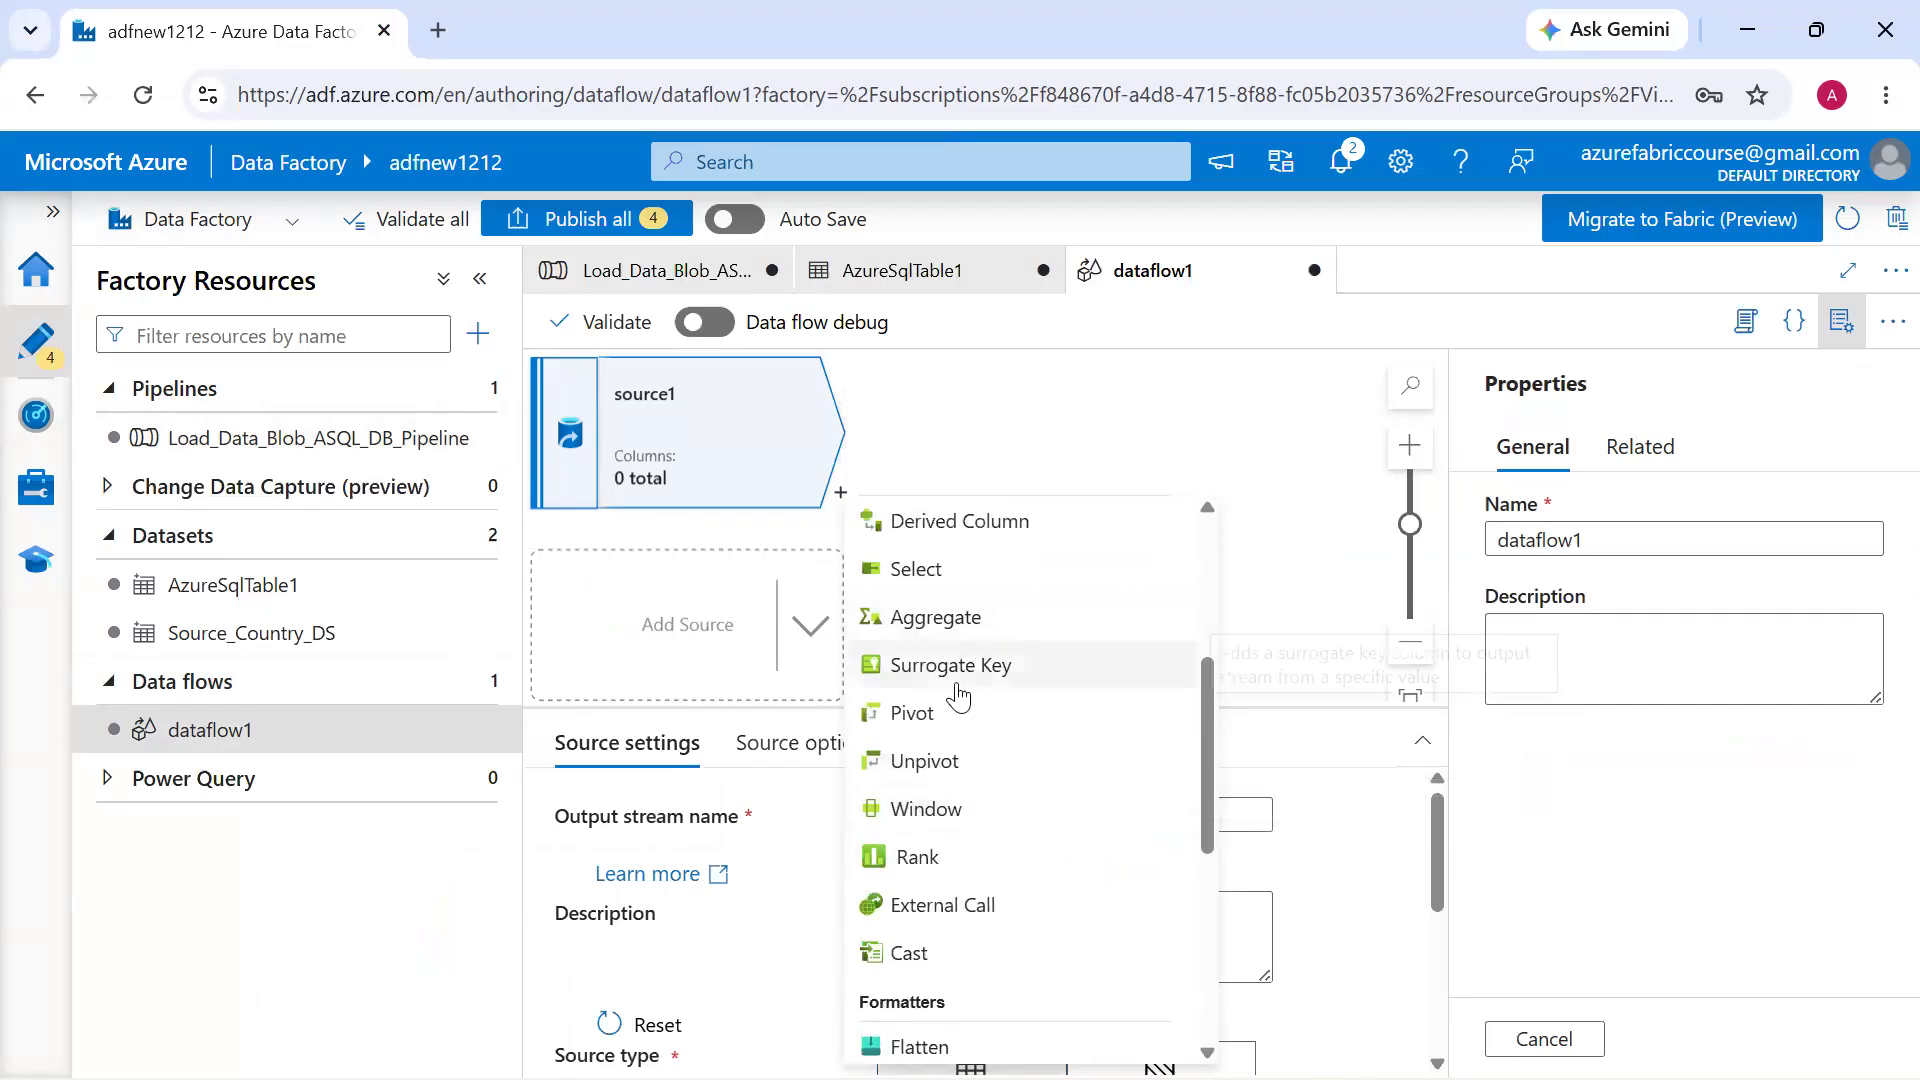
scroll(962, 735, "down", 2)
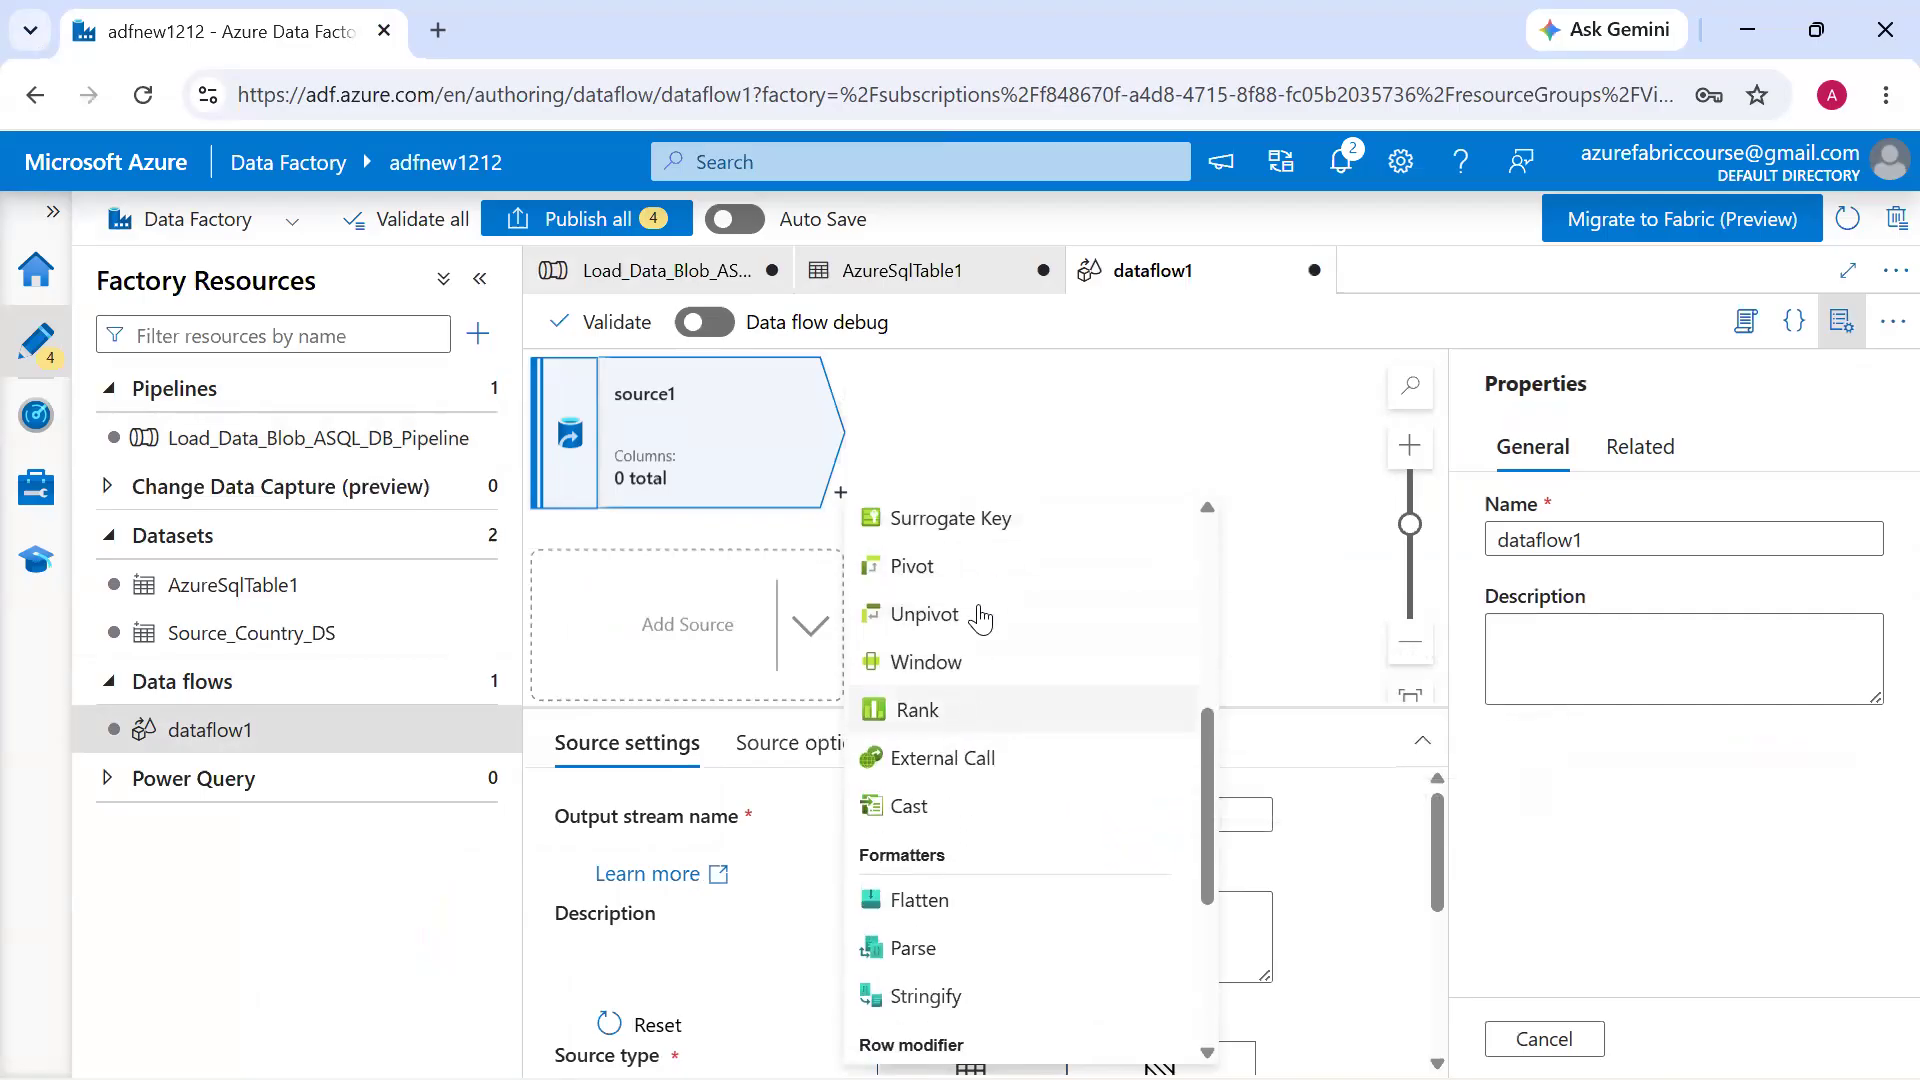
scroll(975, 727, "down", 5)
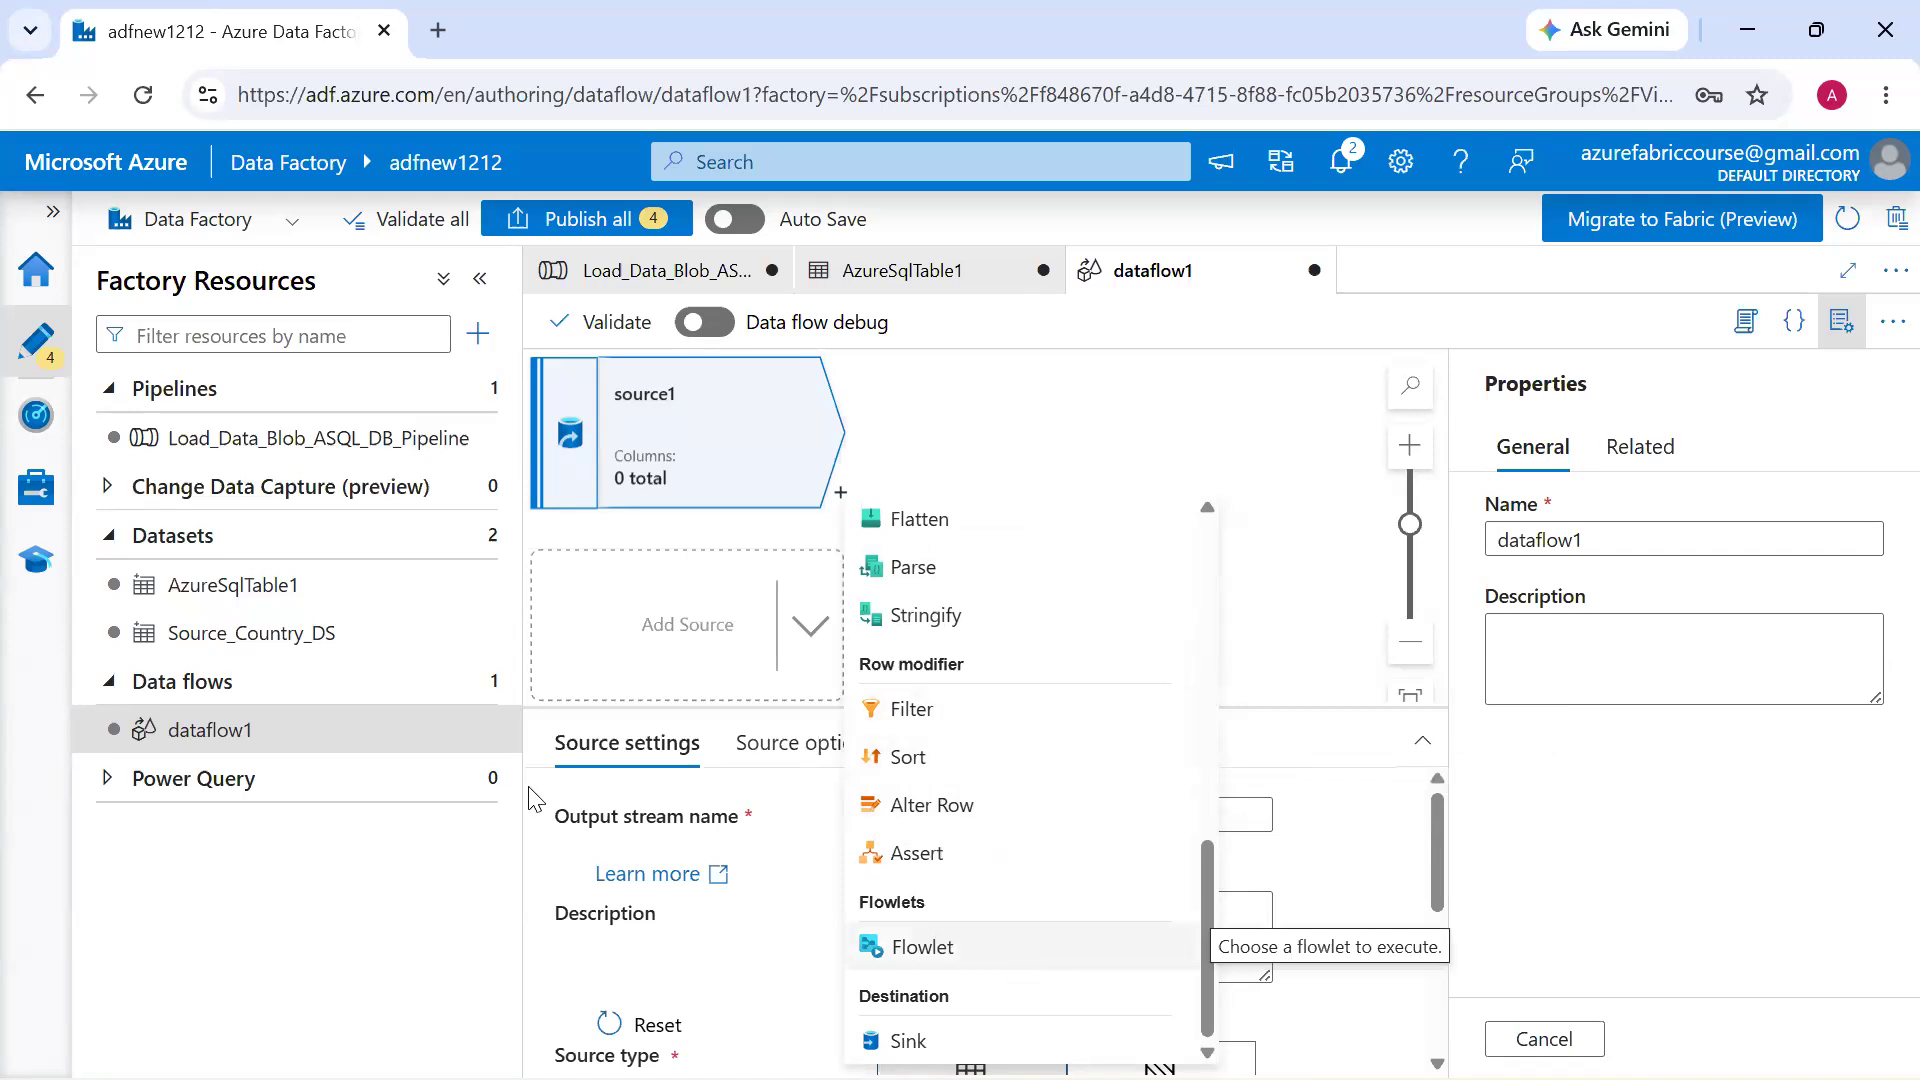
left_click(480, 790)
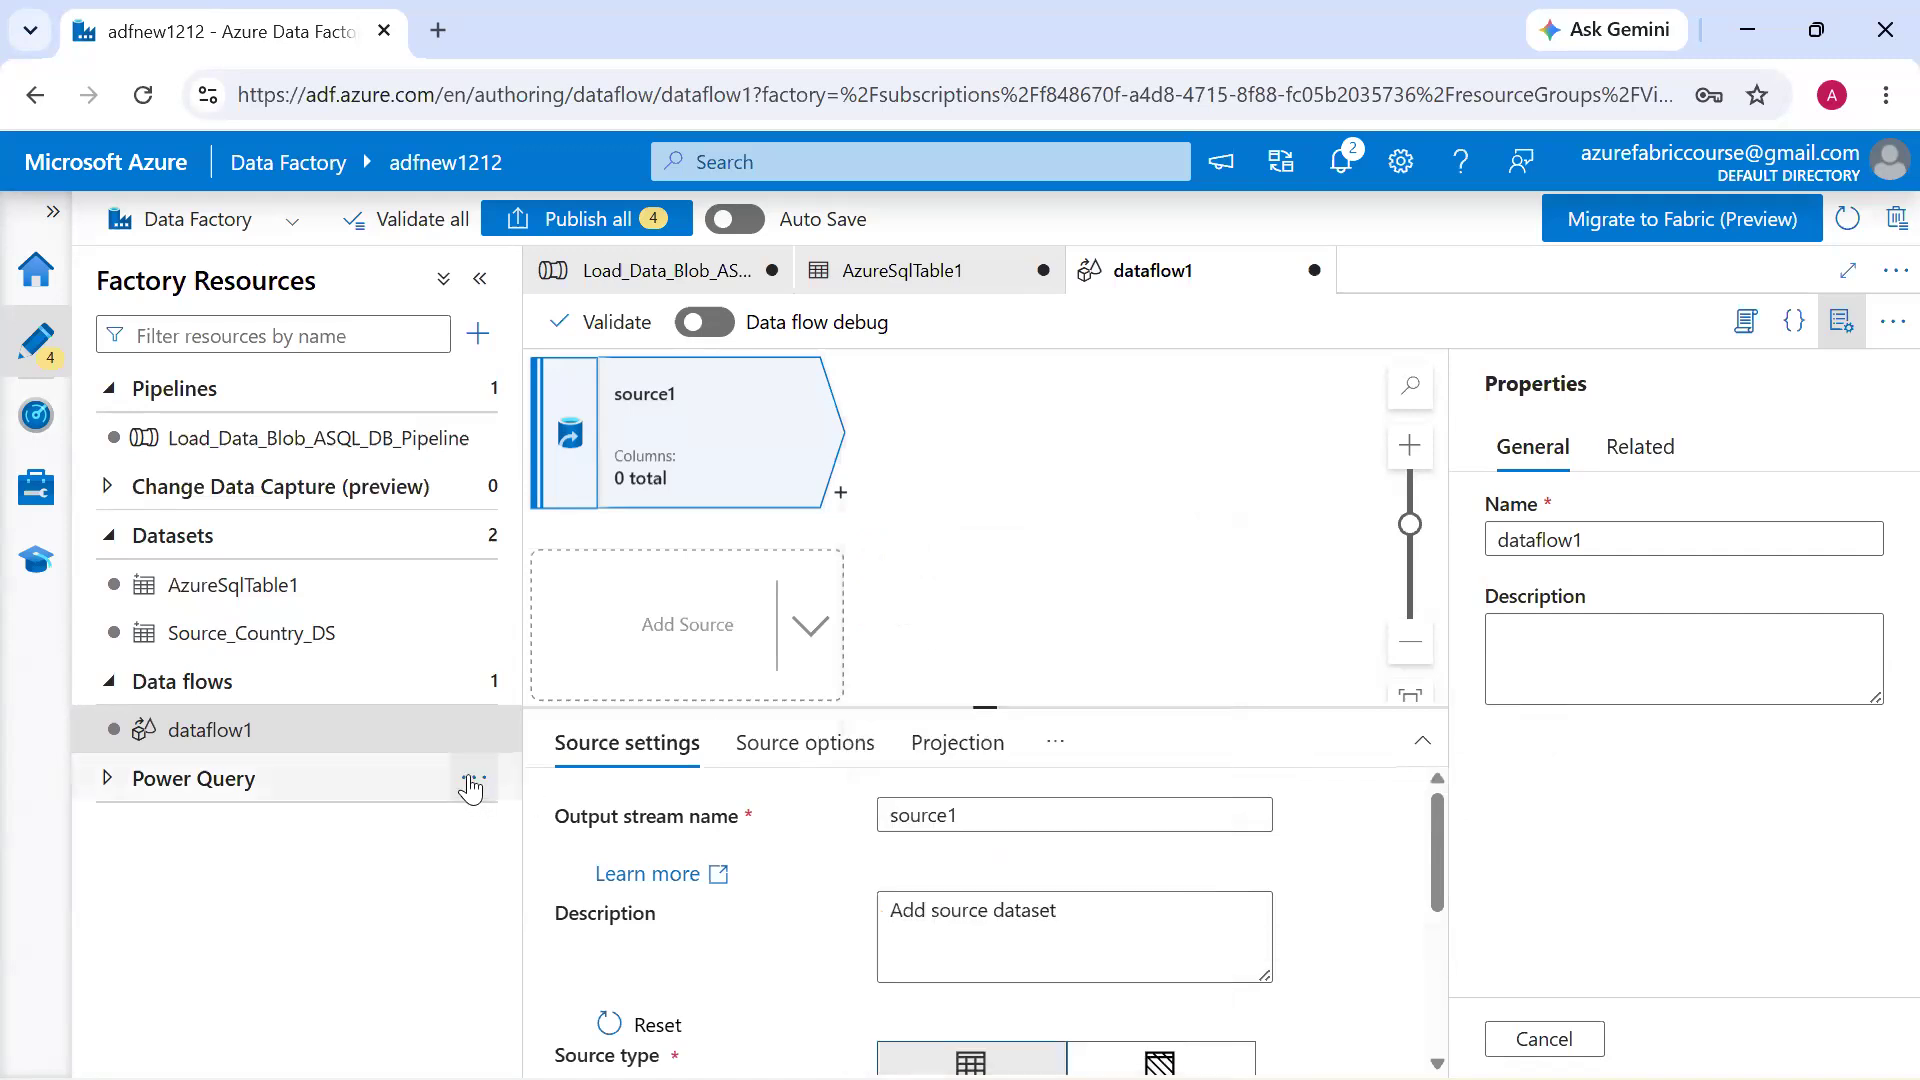
Create a new Power Query with AzureSqlTable1 as its source dataset, hide its properties and enlarge the query editor
left_click(482, 791)
left_click(590, 827)
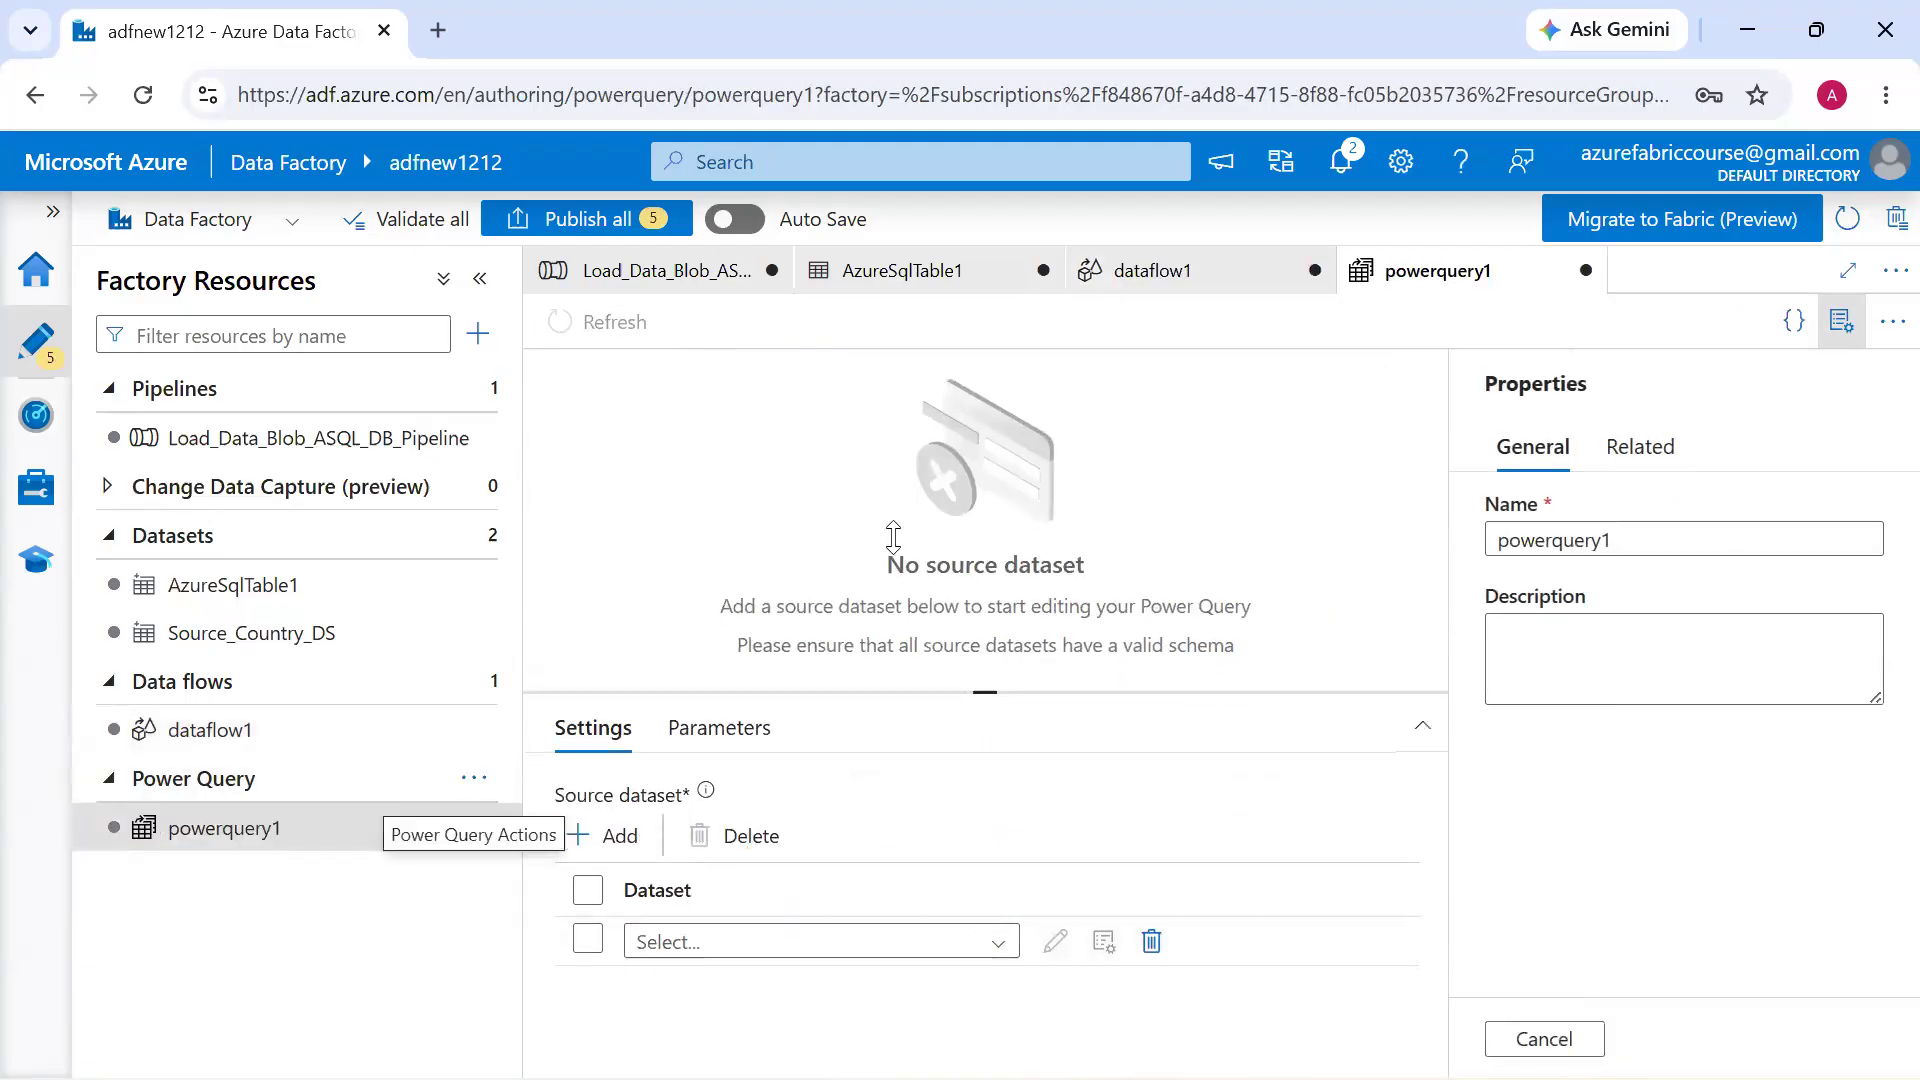
left_click(908, 788)
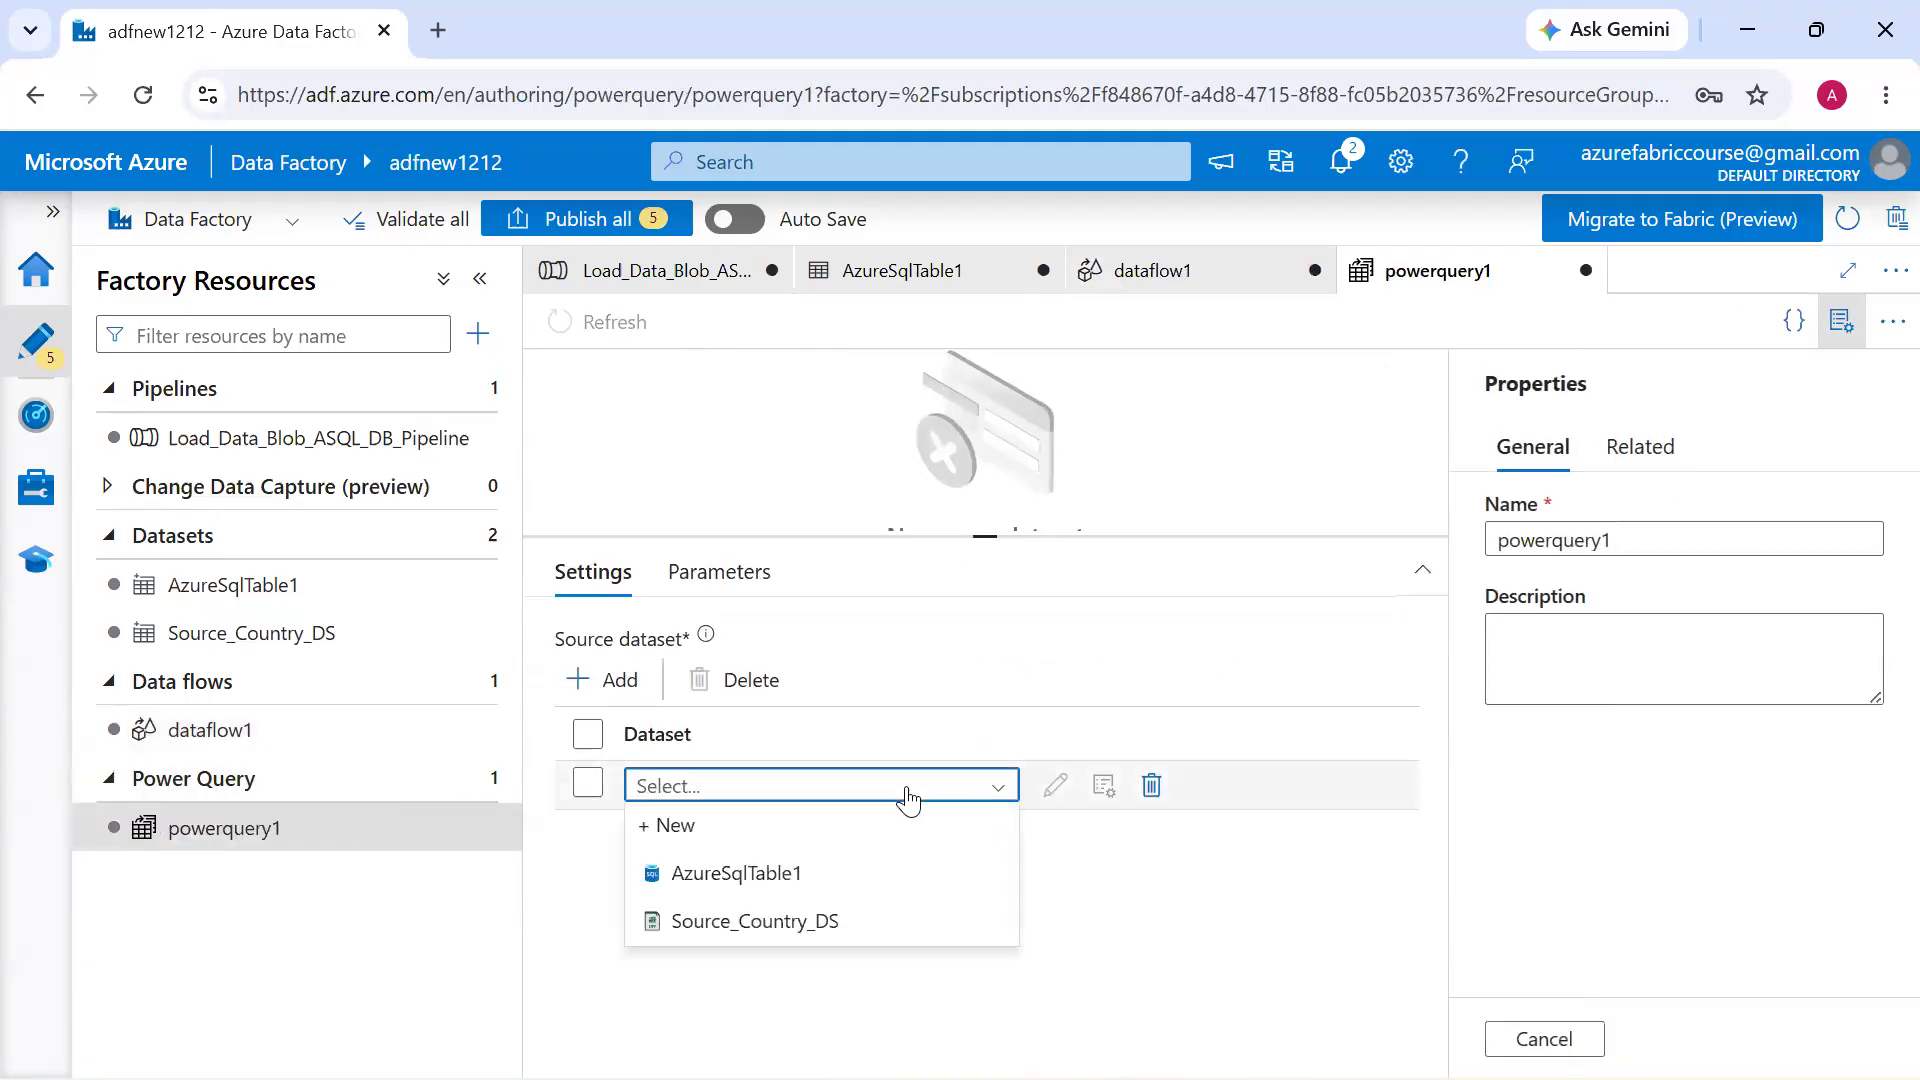
left_click(889, 873)
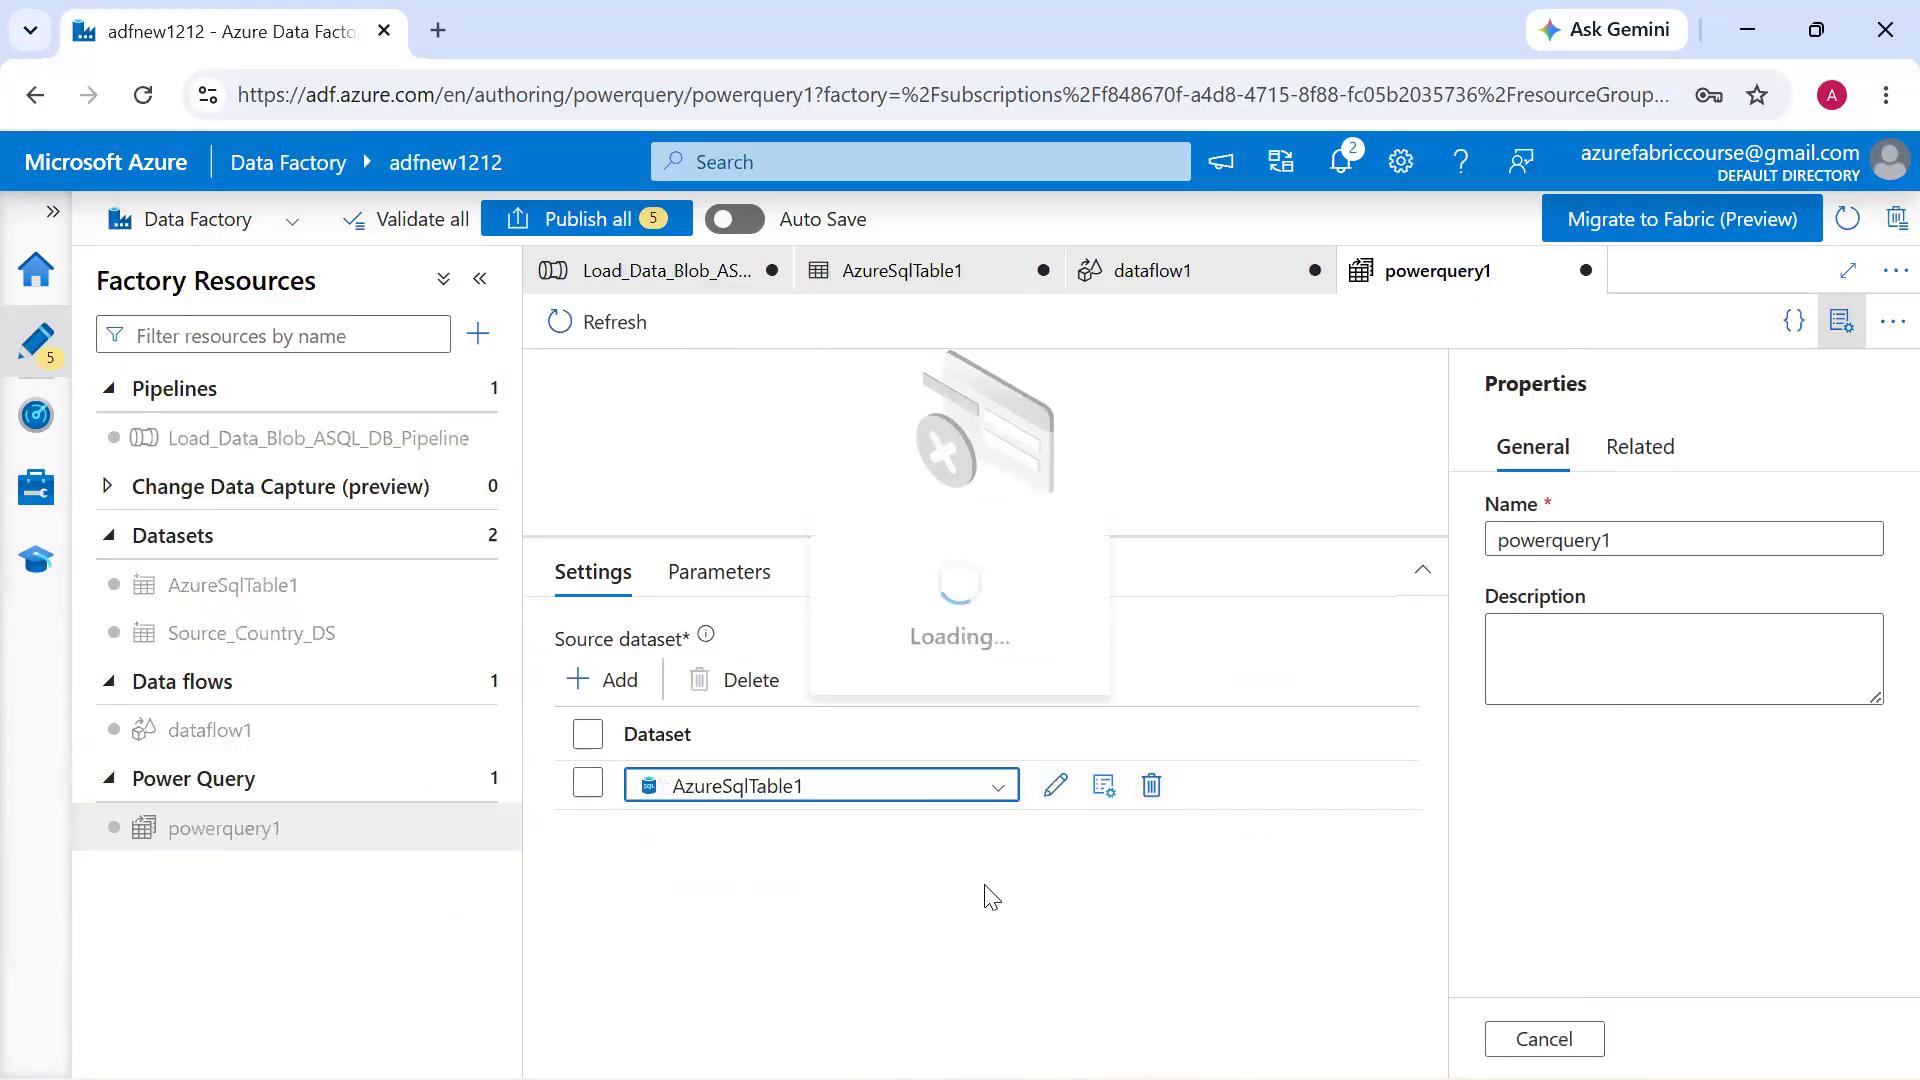
left_click(1826, 338)
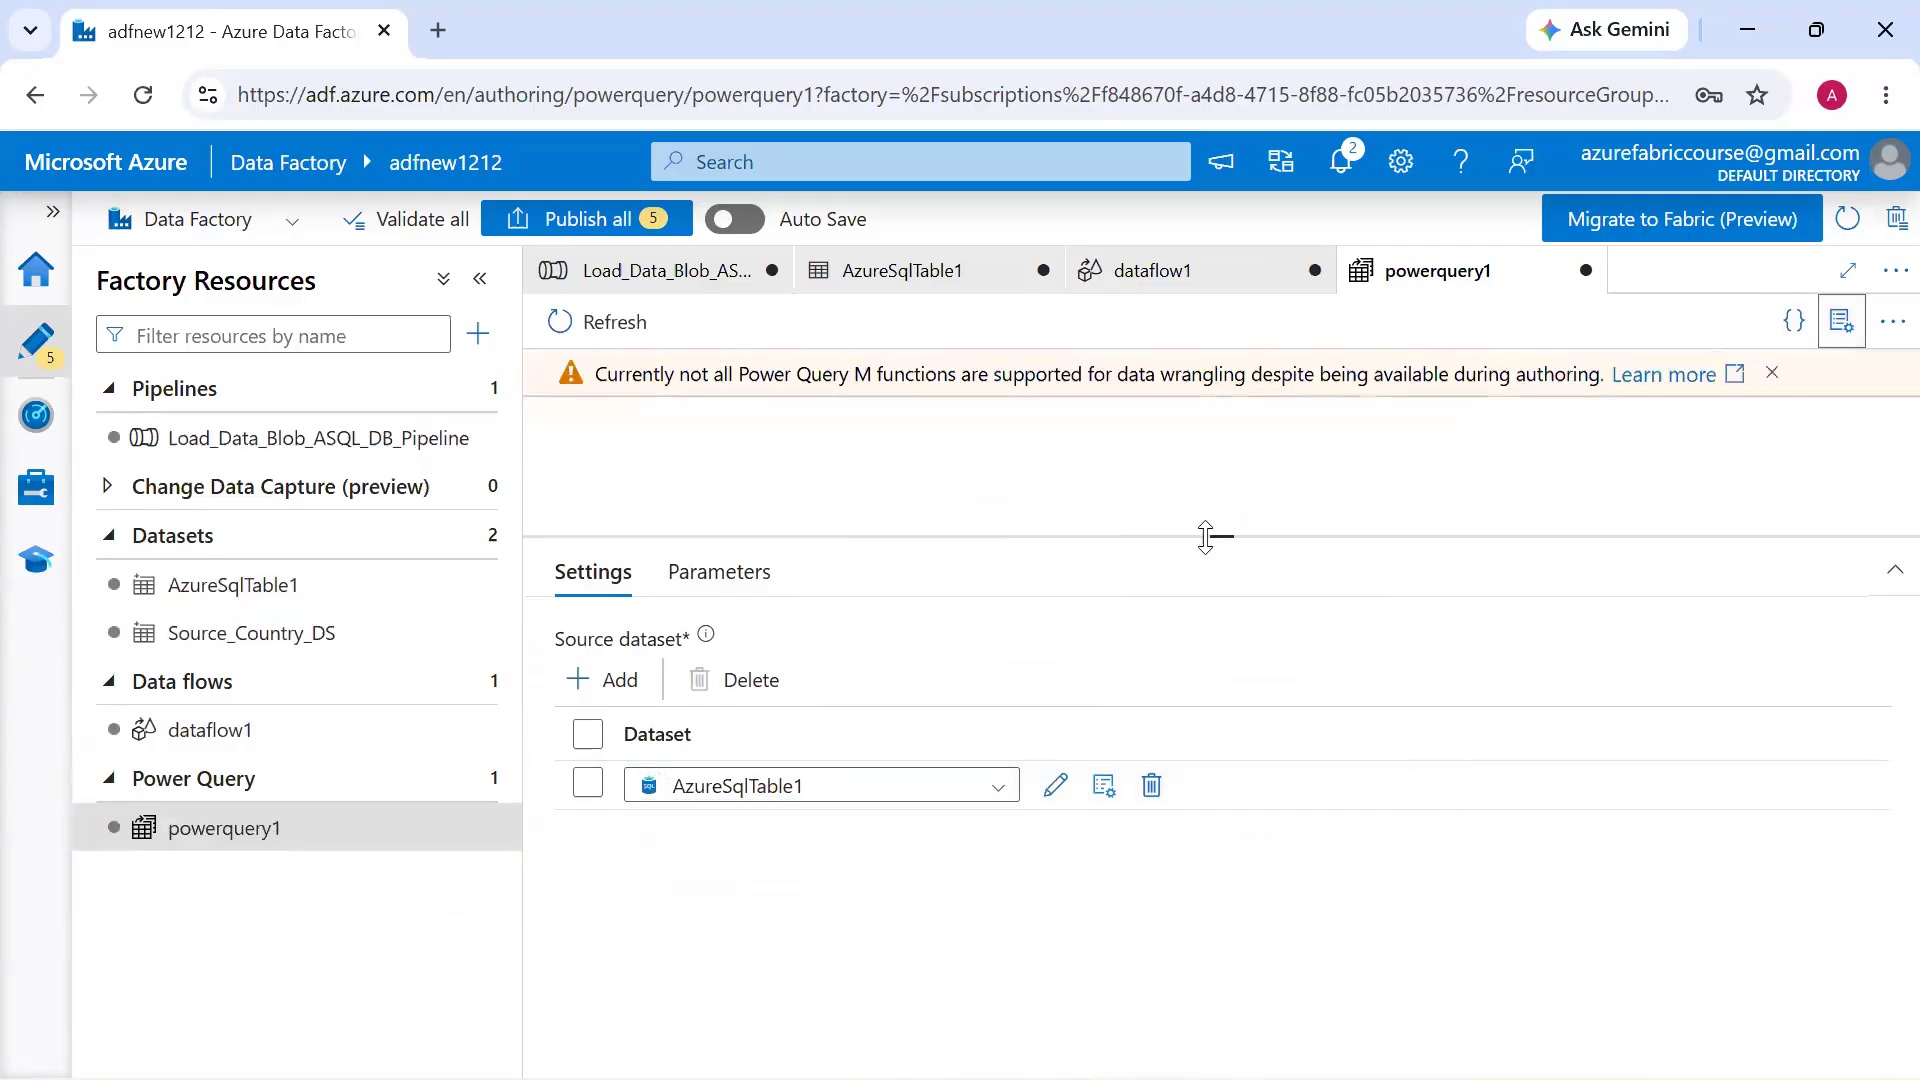
left_click_drag(1206, 536, 1259, 686)
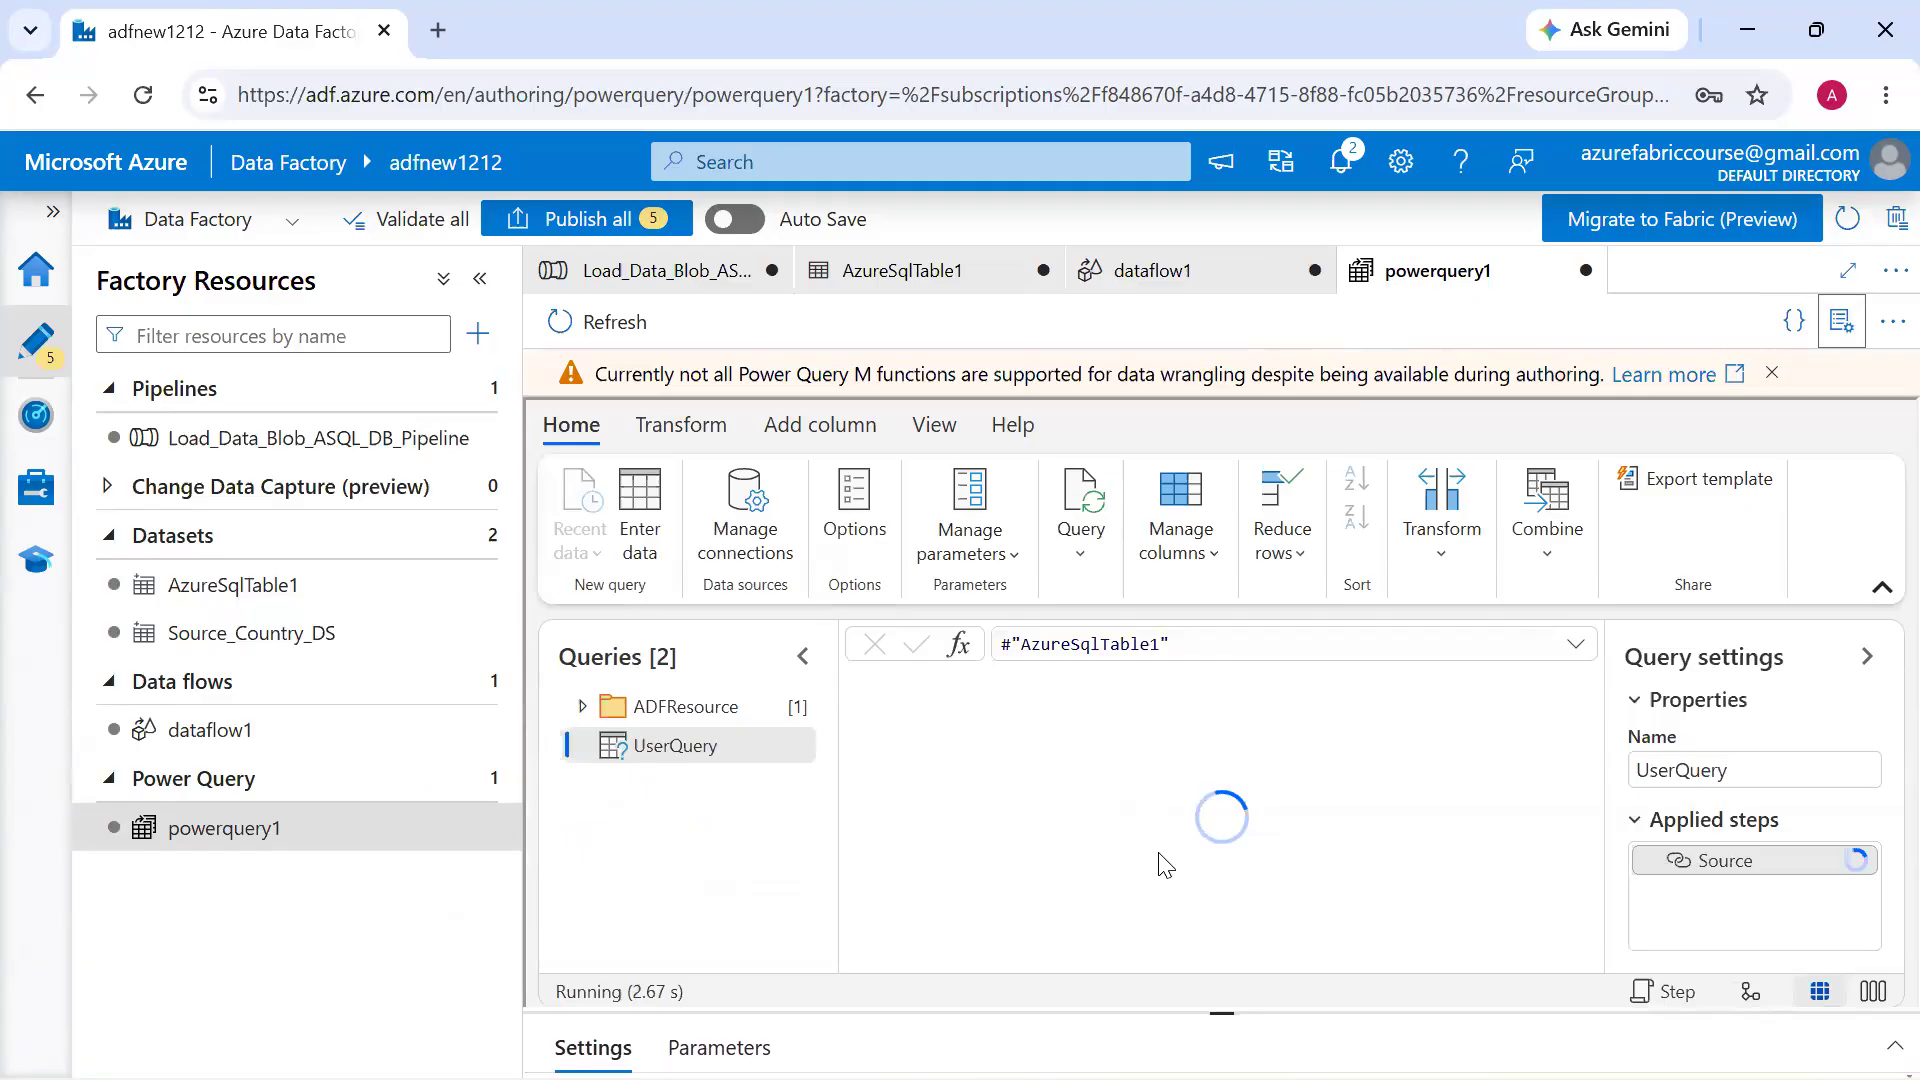
Review the Power Query editor's Transform and Add column commands, check the monitored pipeline runs and return to authoring
left_click(684, 428)
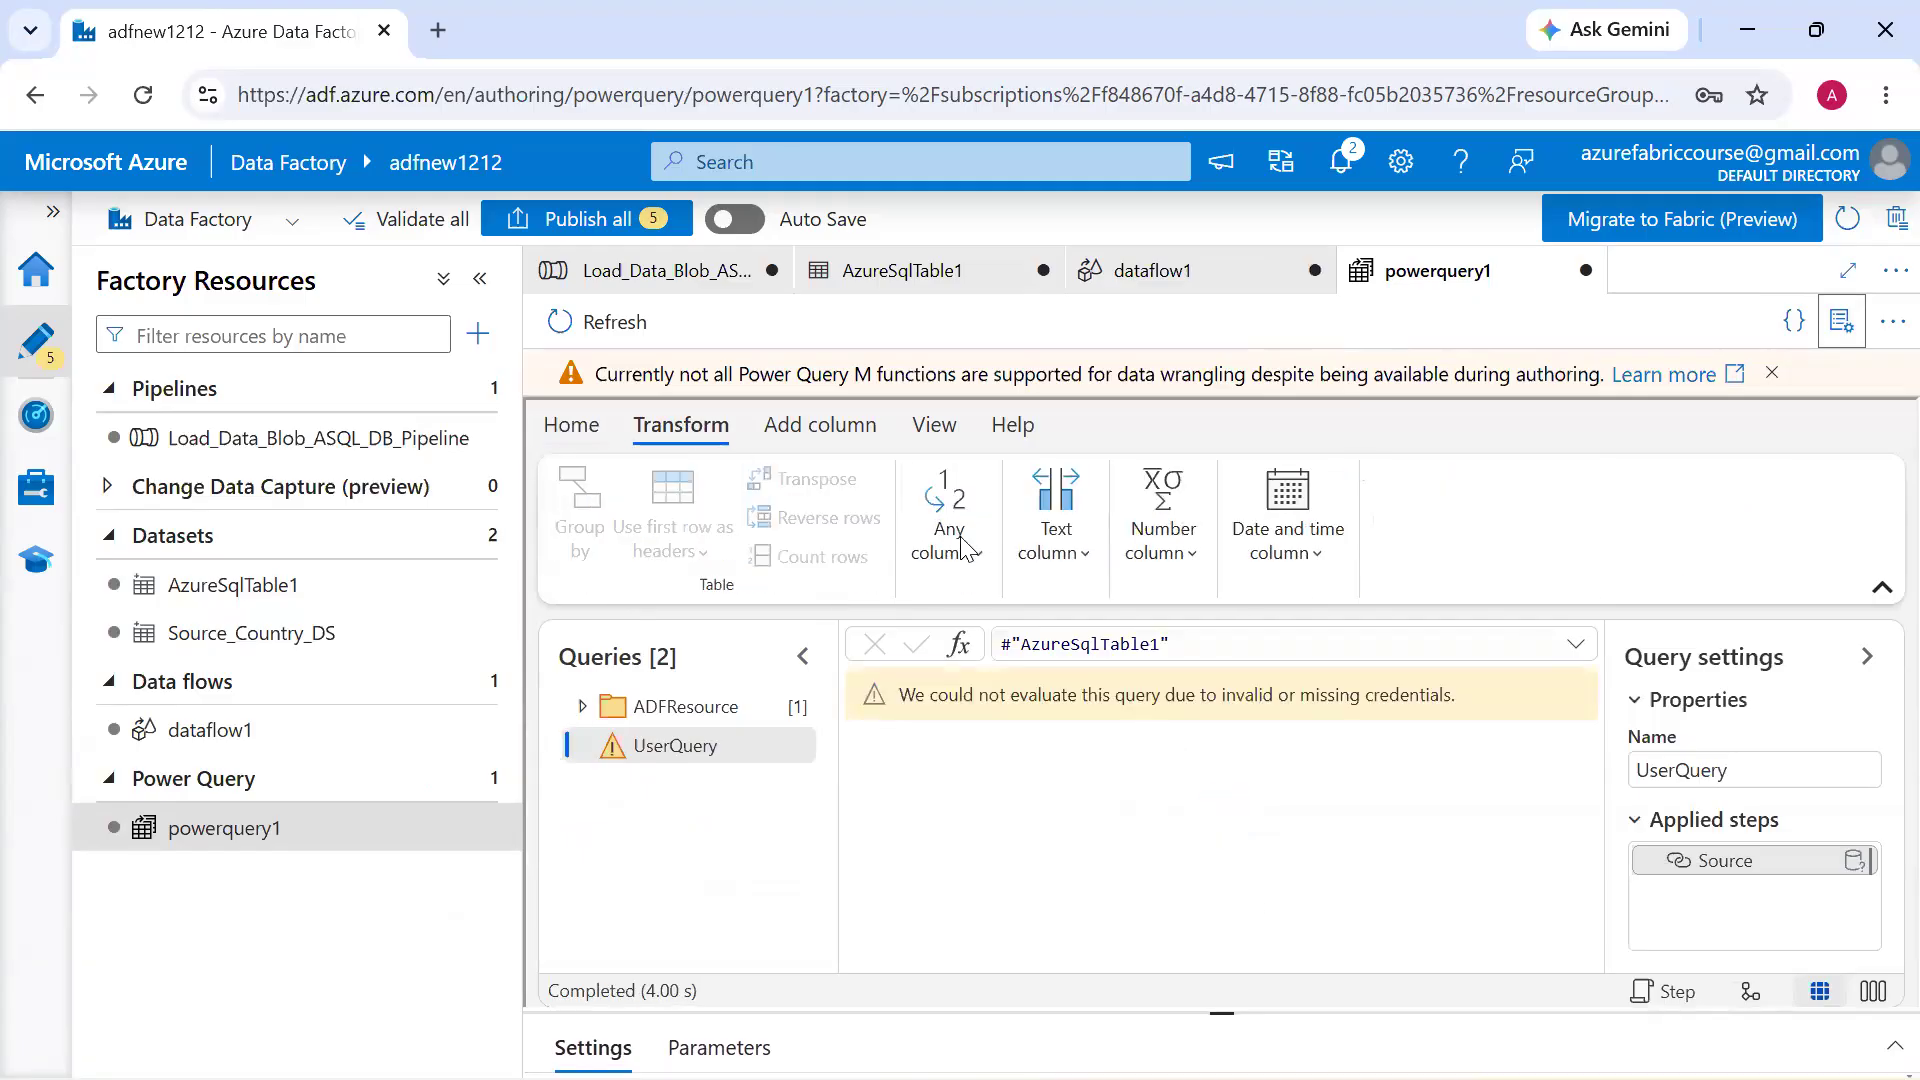
left_click(822, 440)
left_click(583, 440)
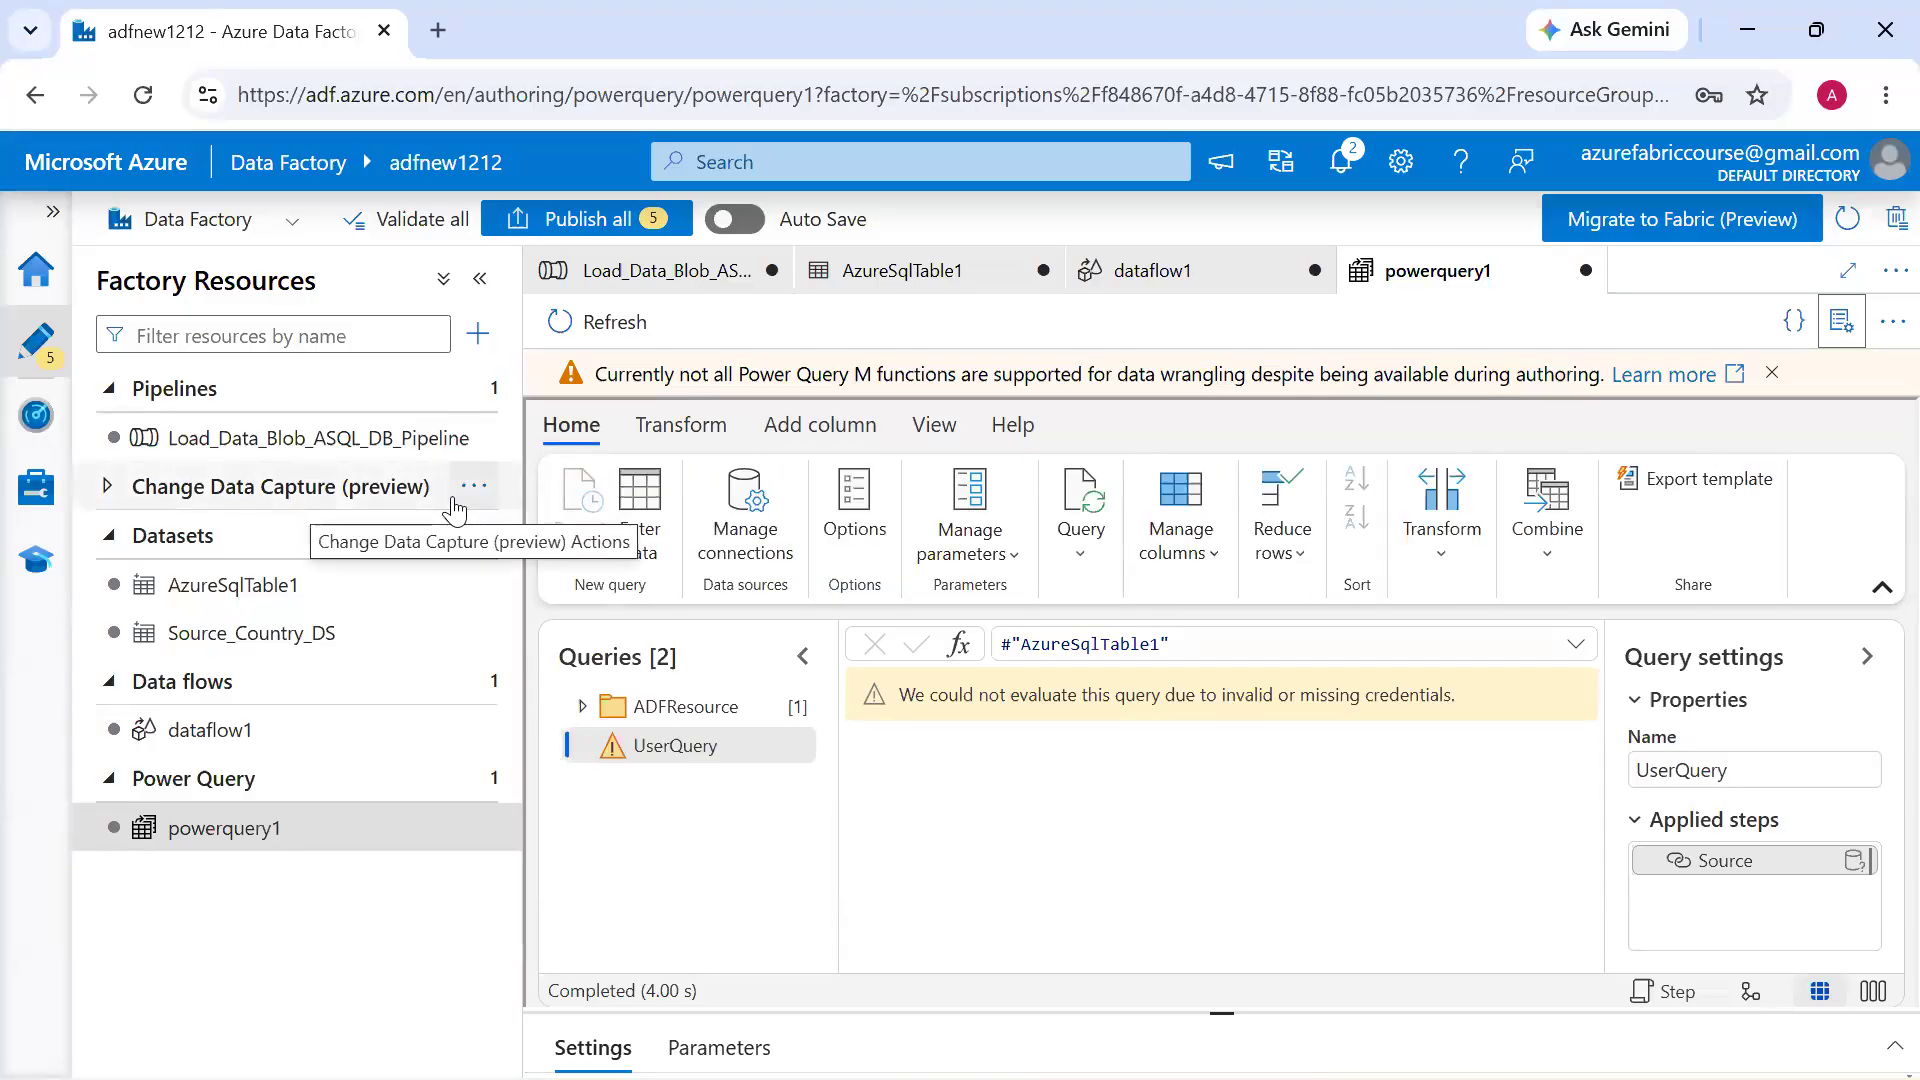
left_click(48, 425)
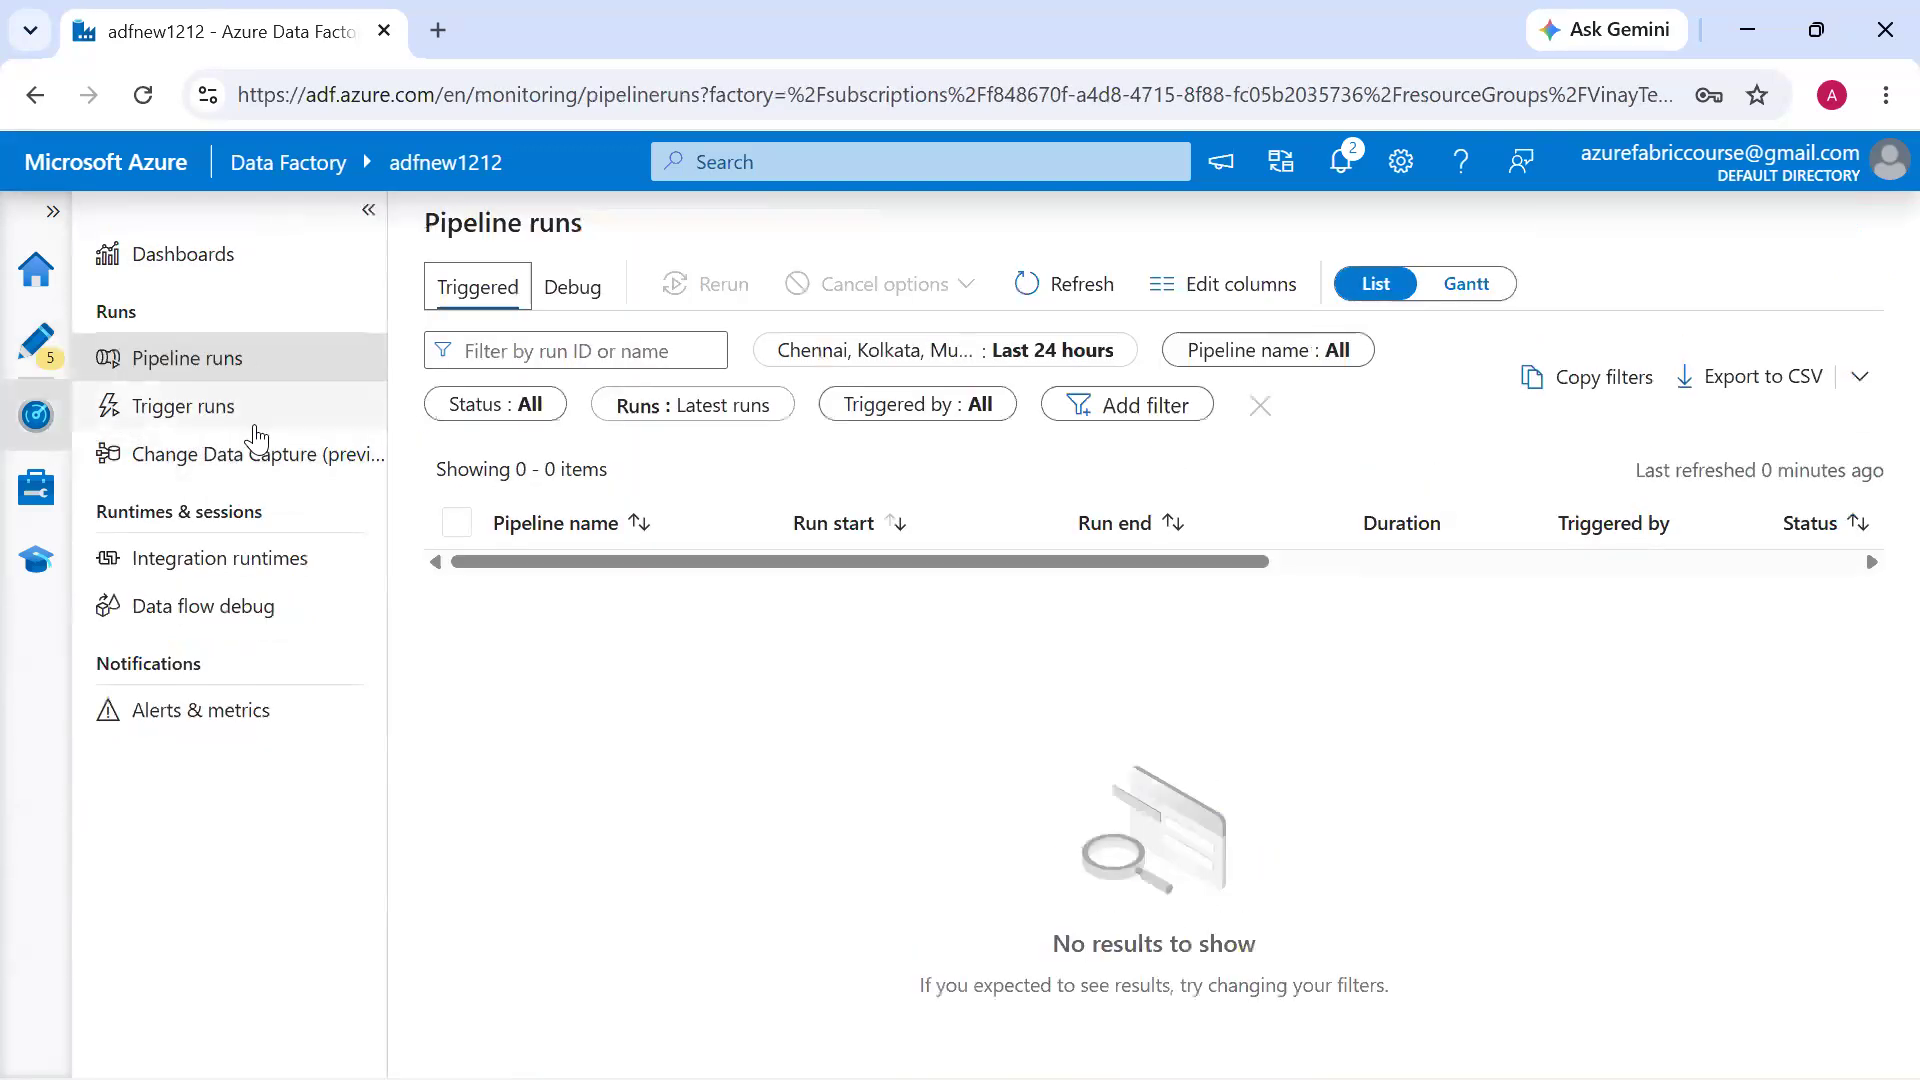
left_click(36, 342)
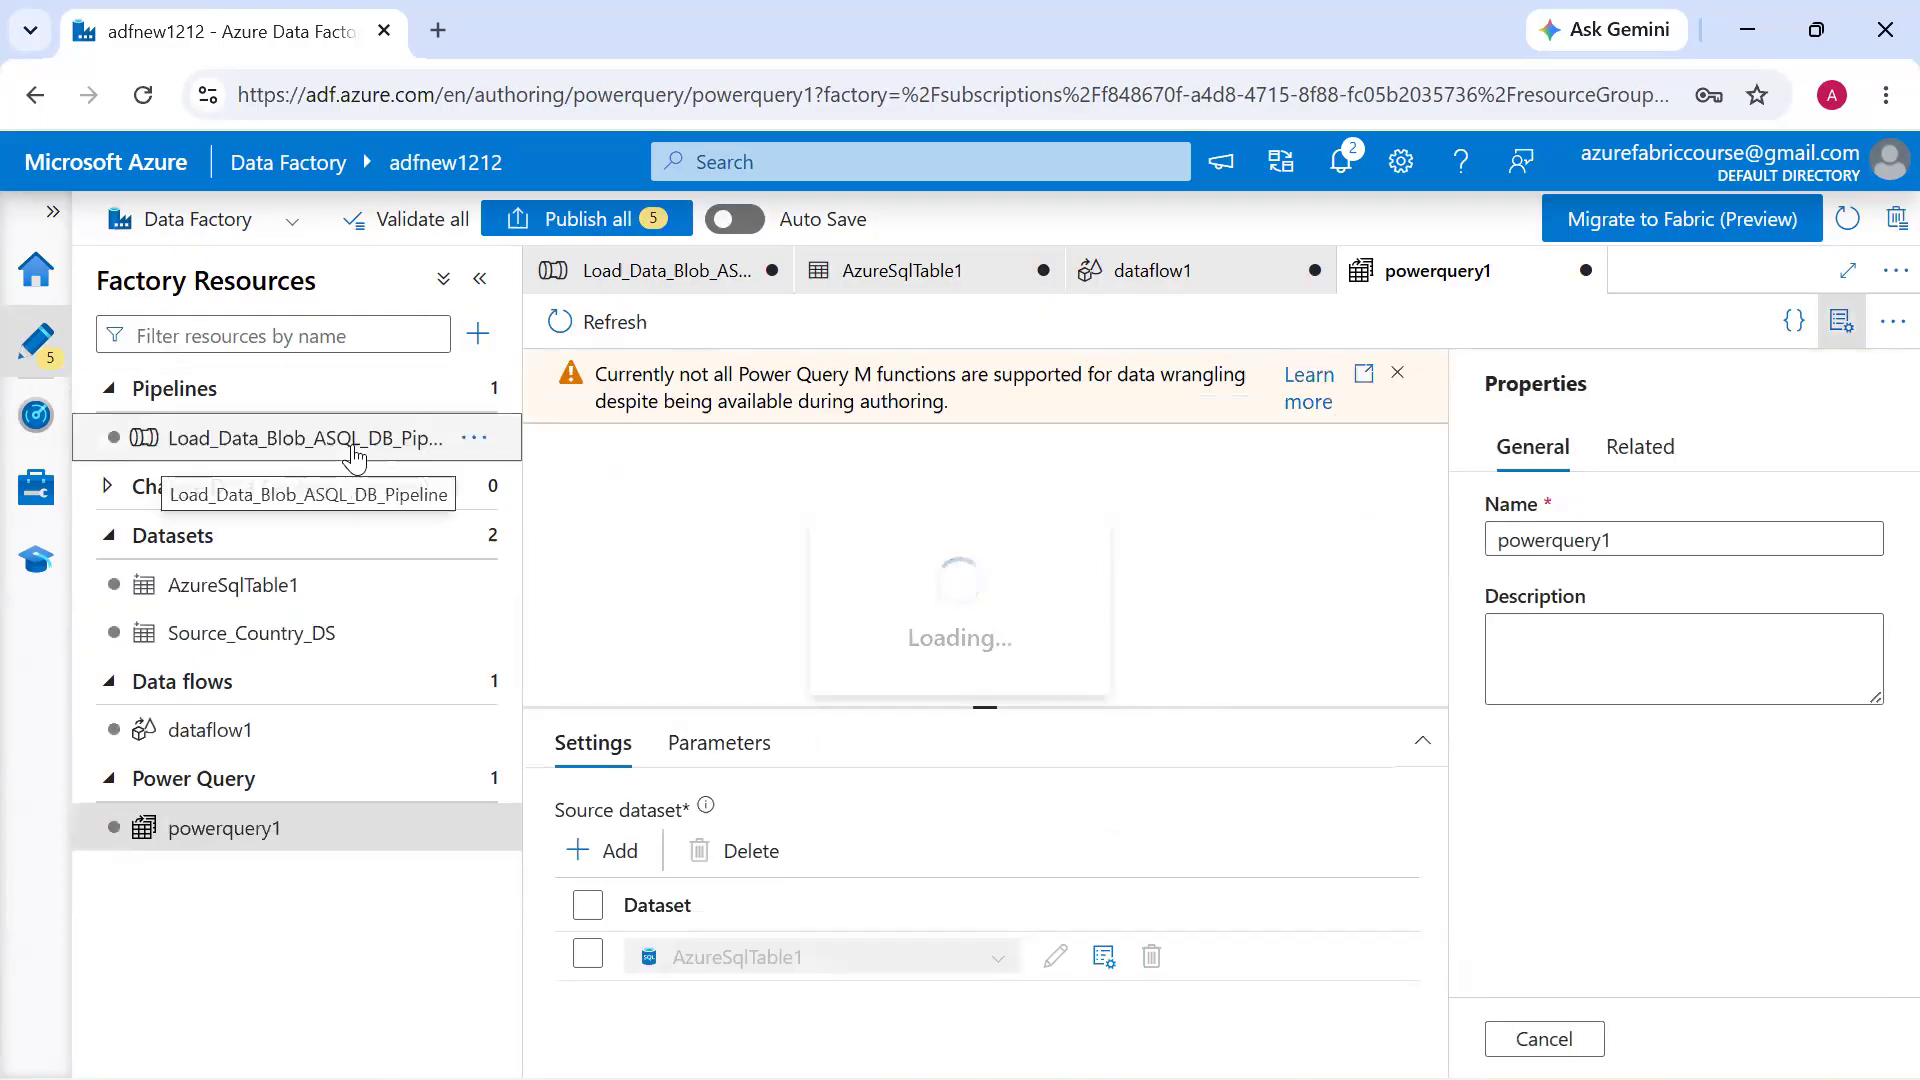
Open Load_Data_Blob_ASQL_DB_Pipeline and start a new trigger for it with the type Schedule
left_click(390, 440)
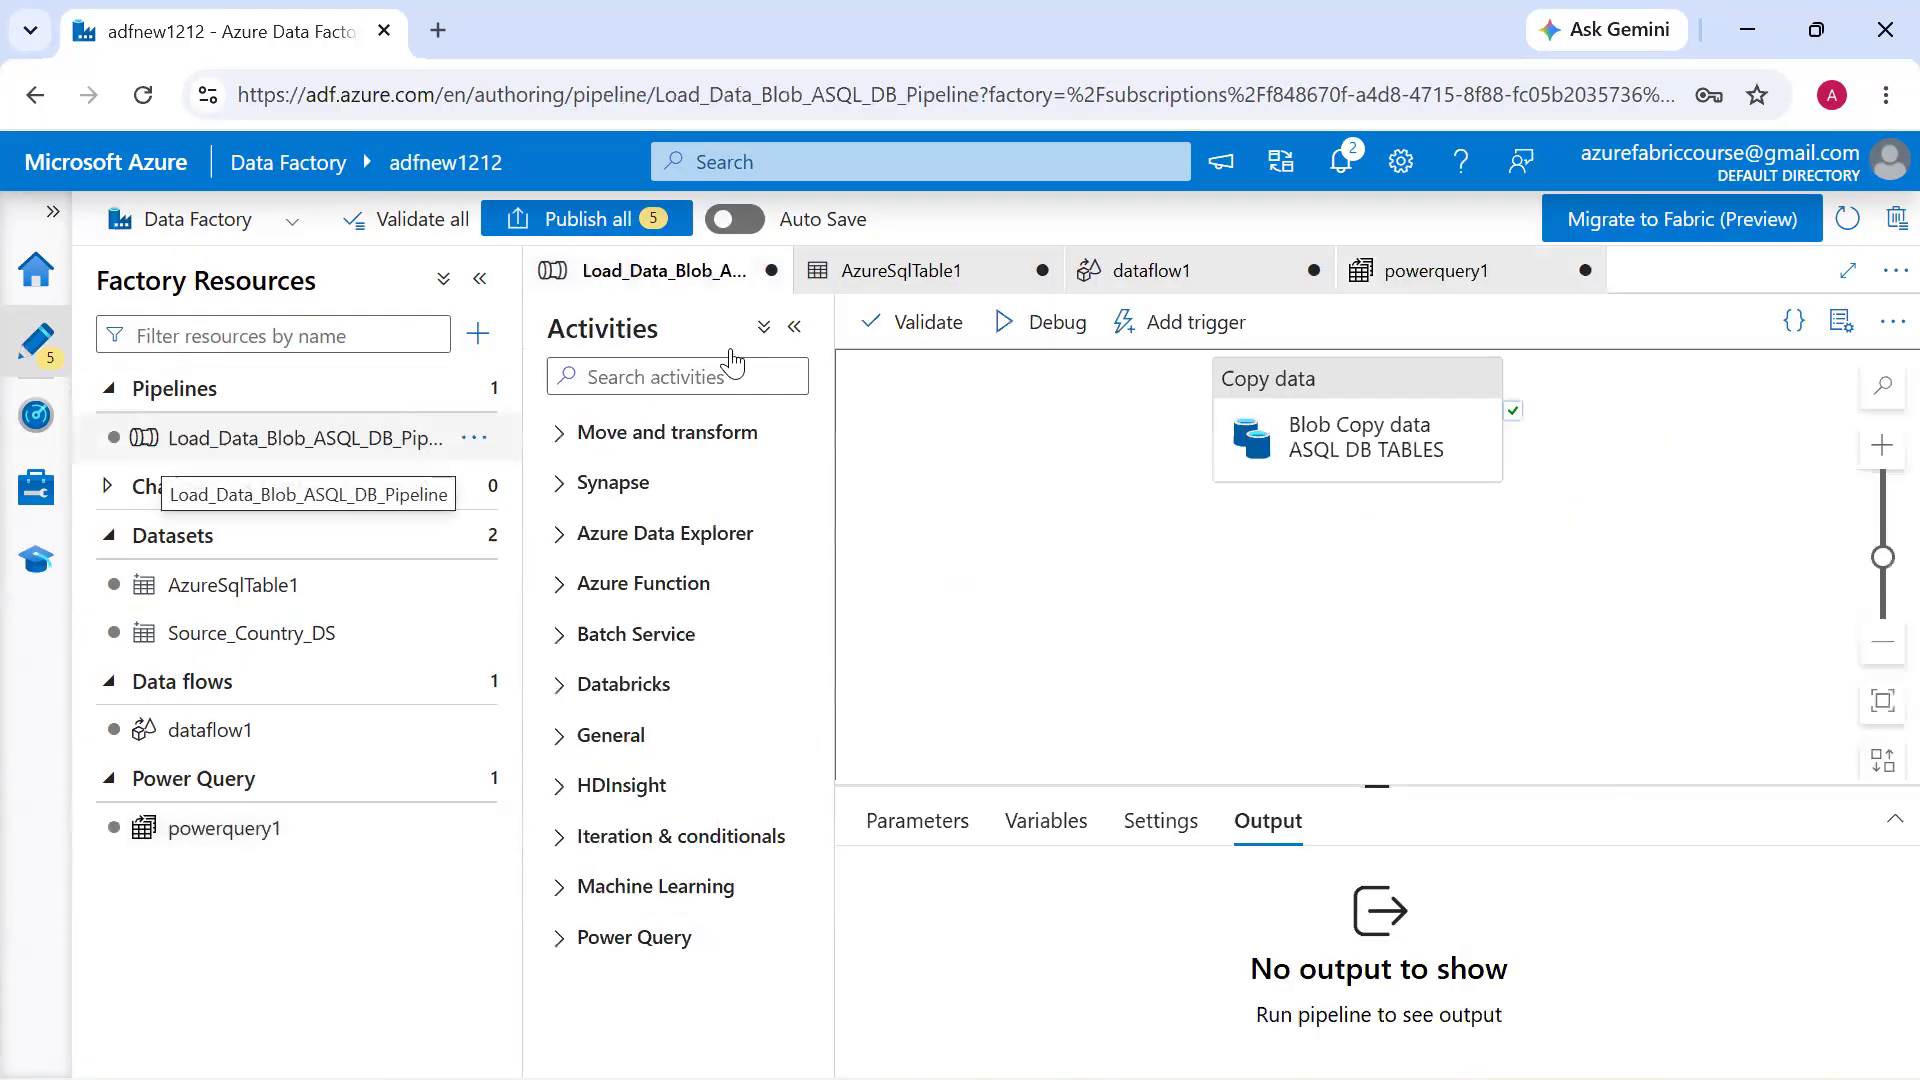
left_click(1168, 322)
left_click(1165, 420)
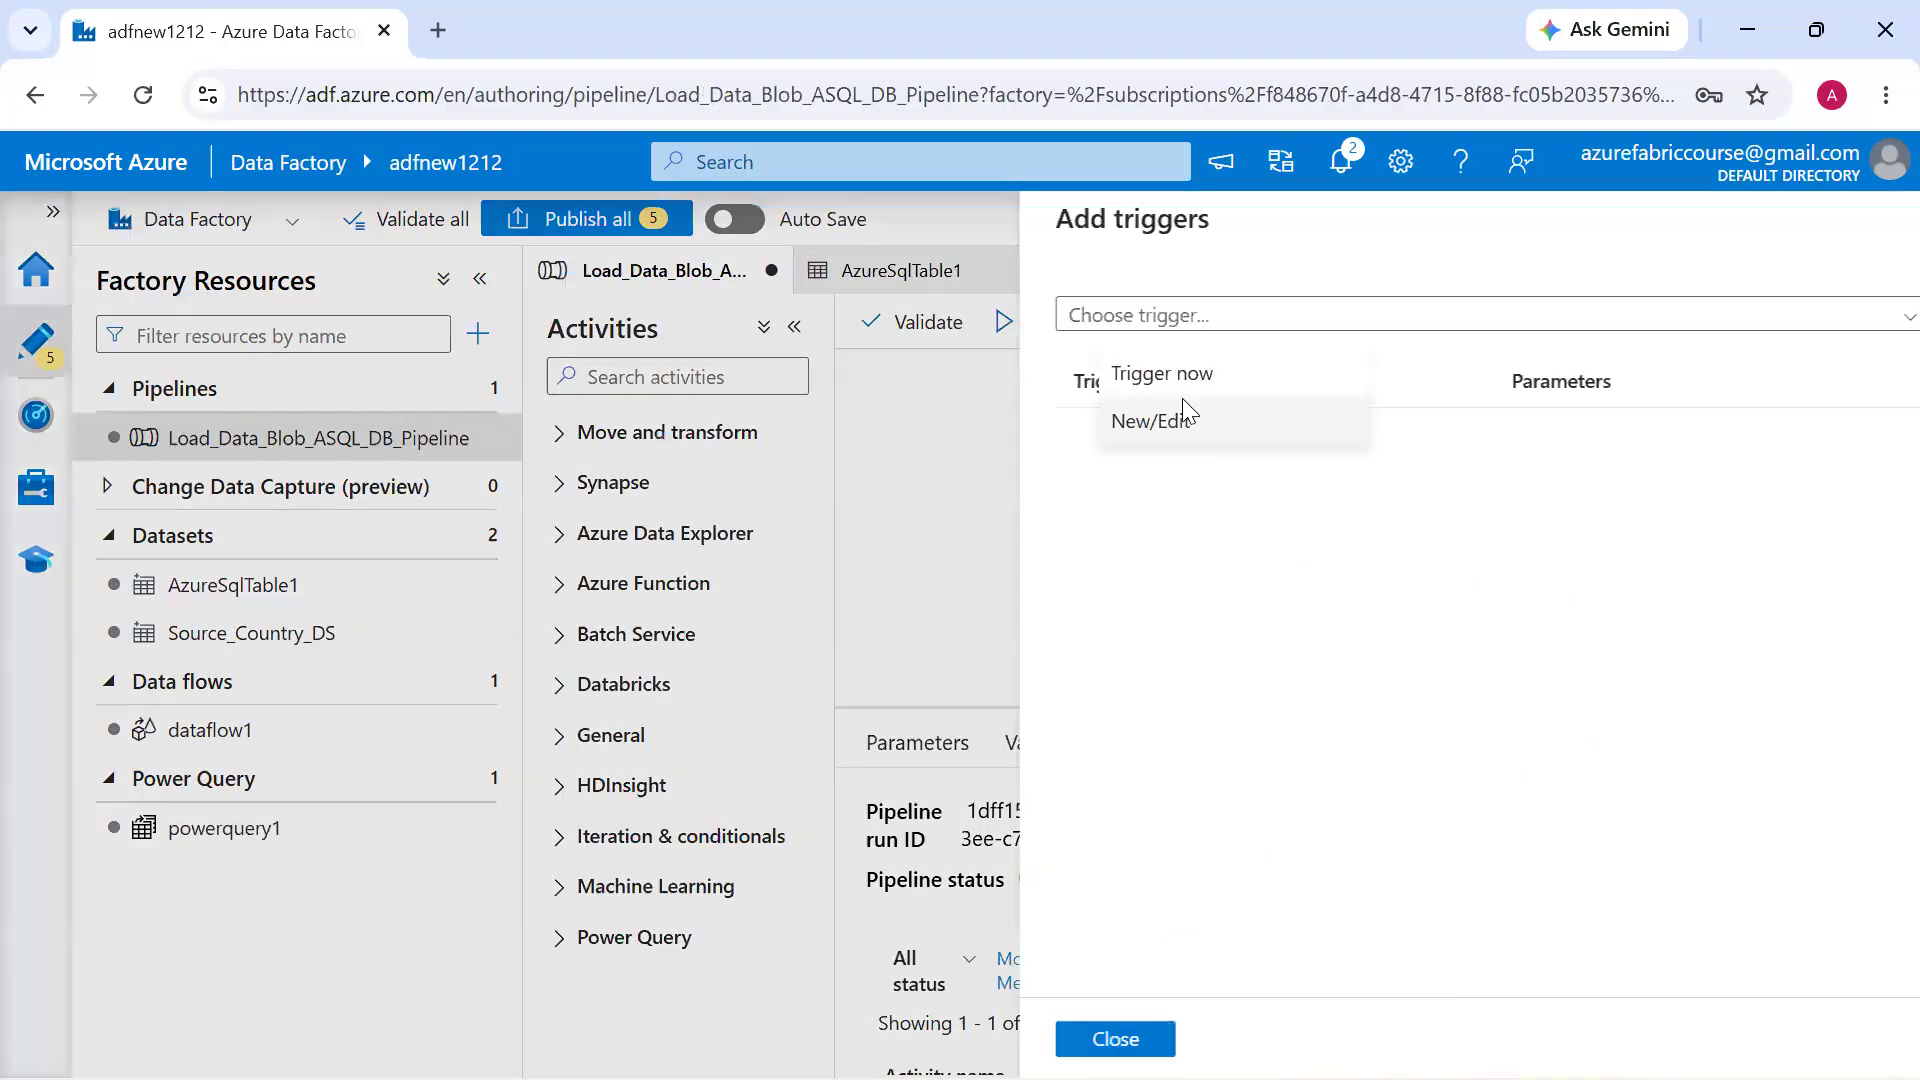
left_click(1240, 318)
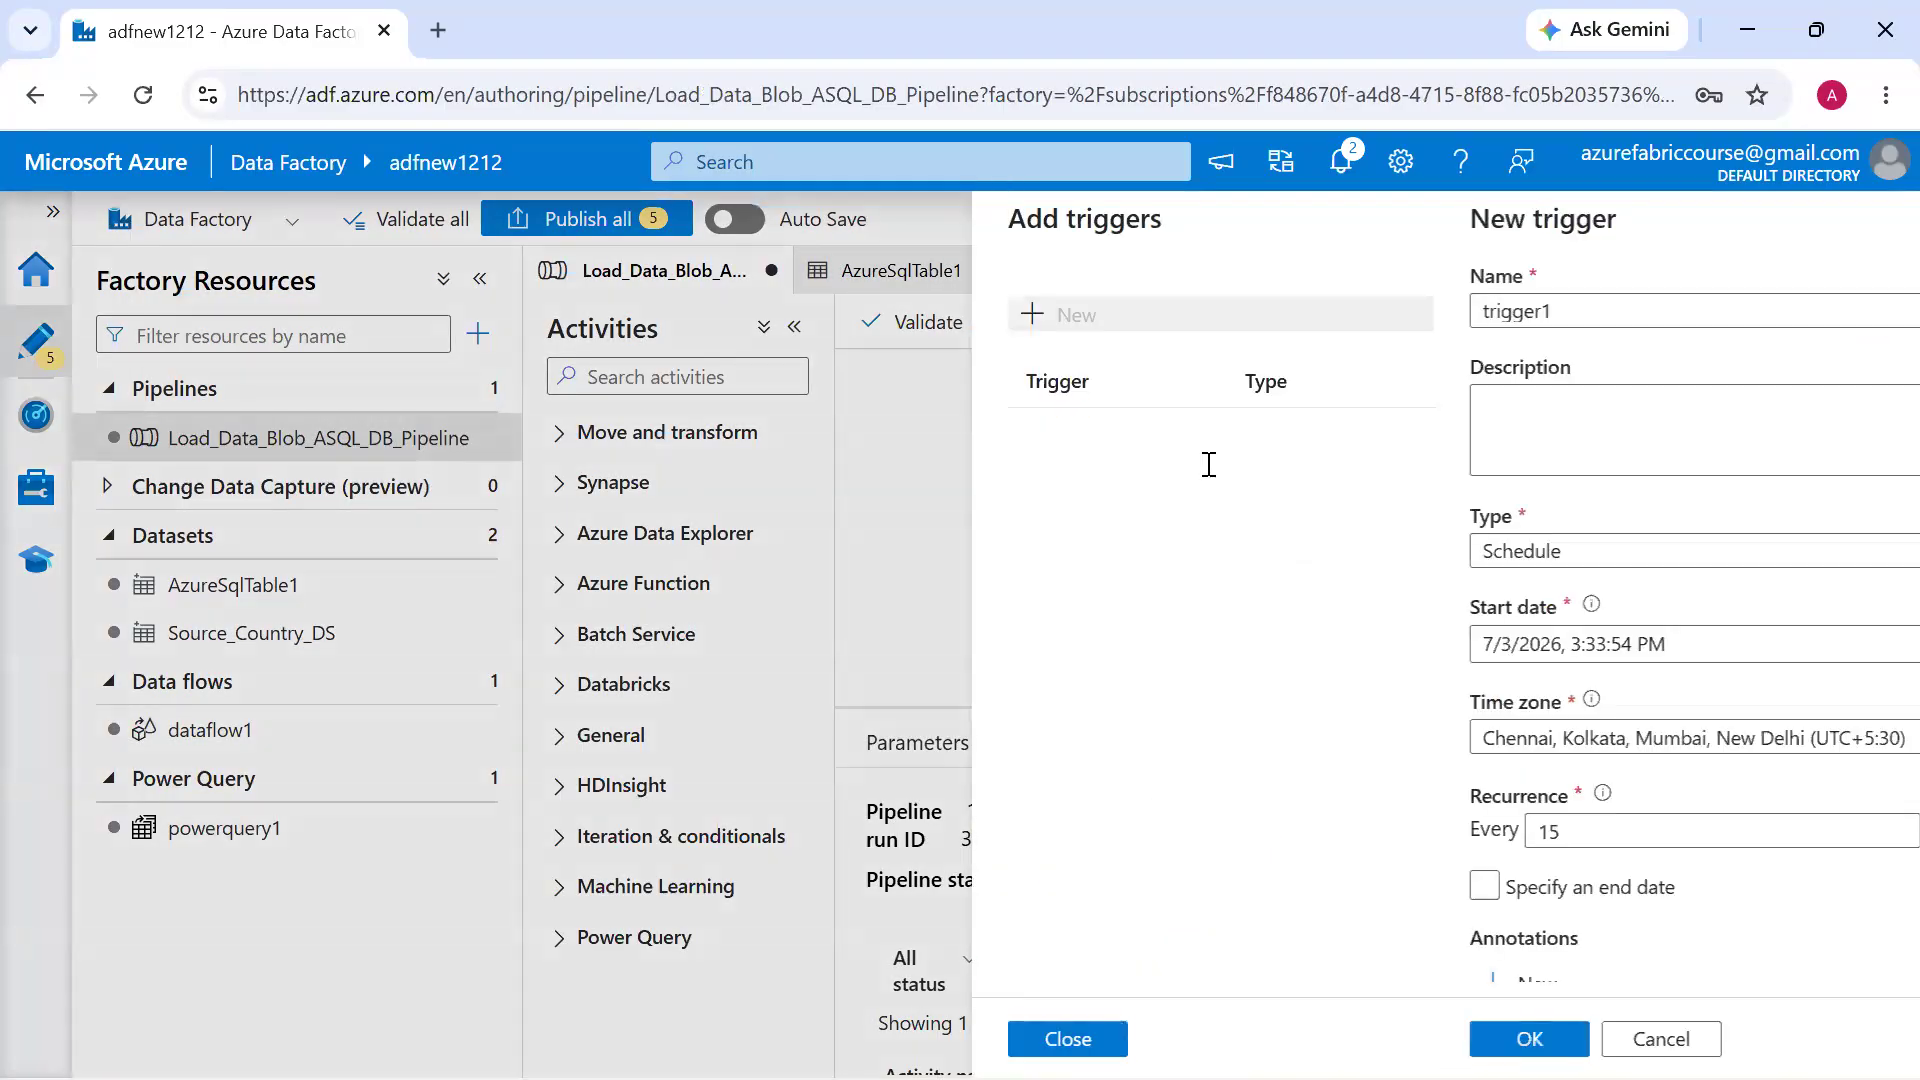
left_click(1241, 556)
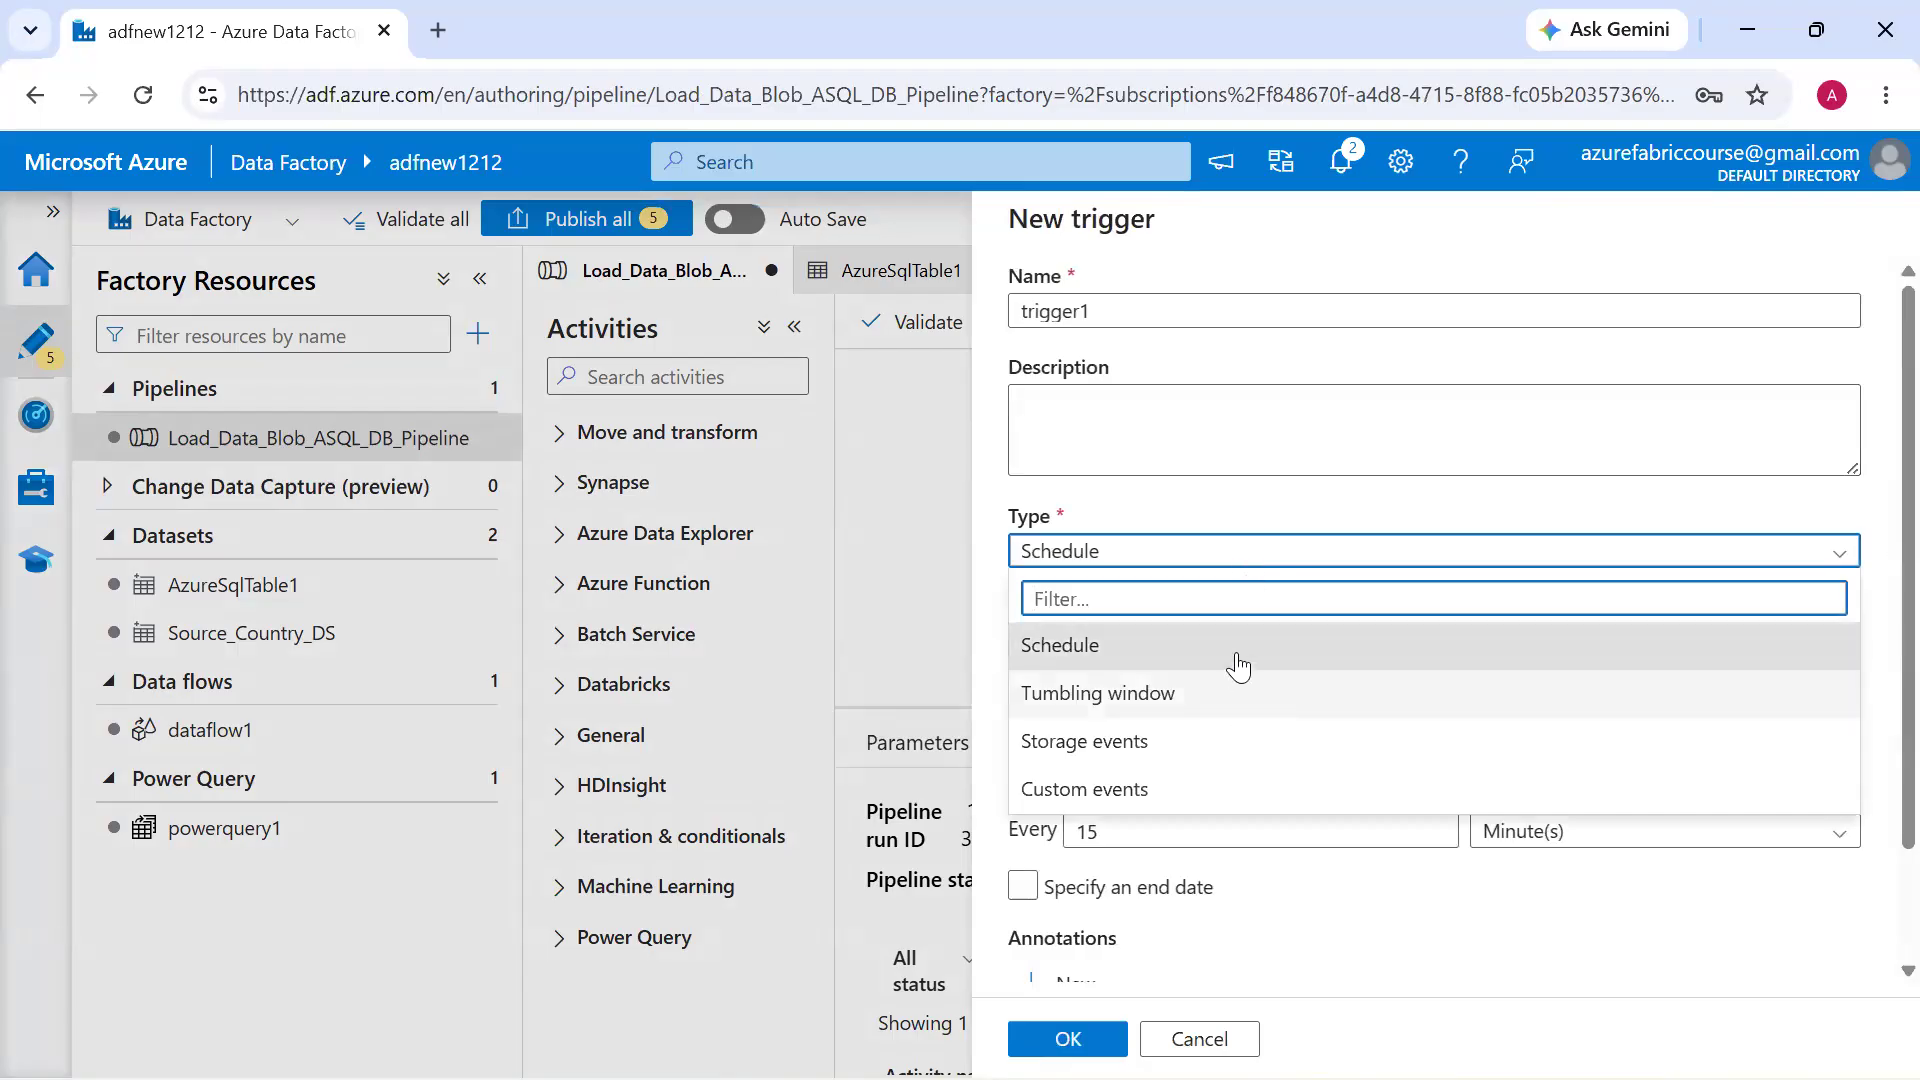
left_click(1239, 652)
Set the trigger's recurrence unit to Week(s) and have it run on Wednesday and Friday
left_click(1552, 846)
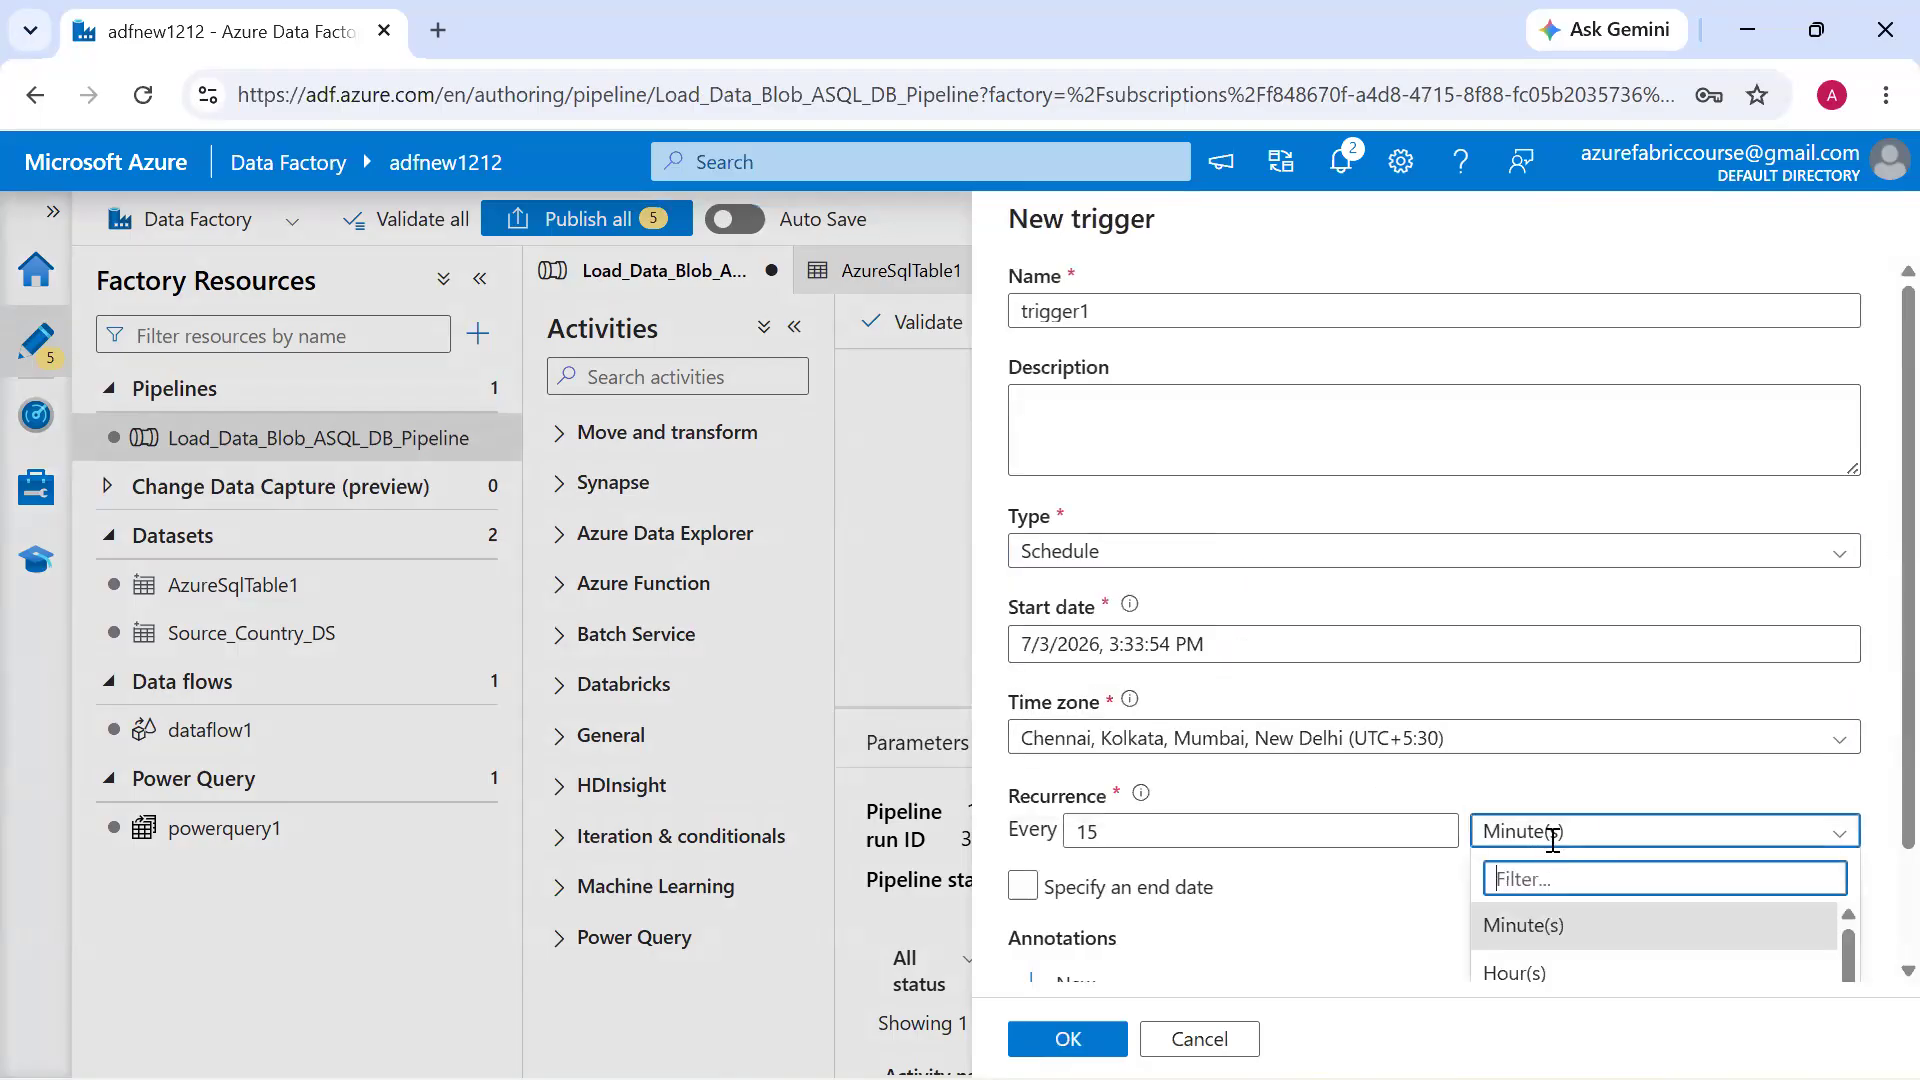
scroll(1564, 771, "down", 2)
left_click(1552, 908)
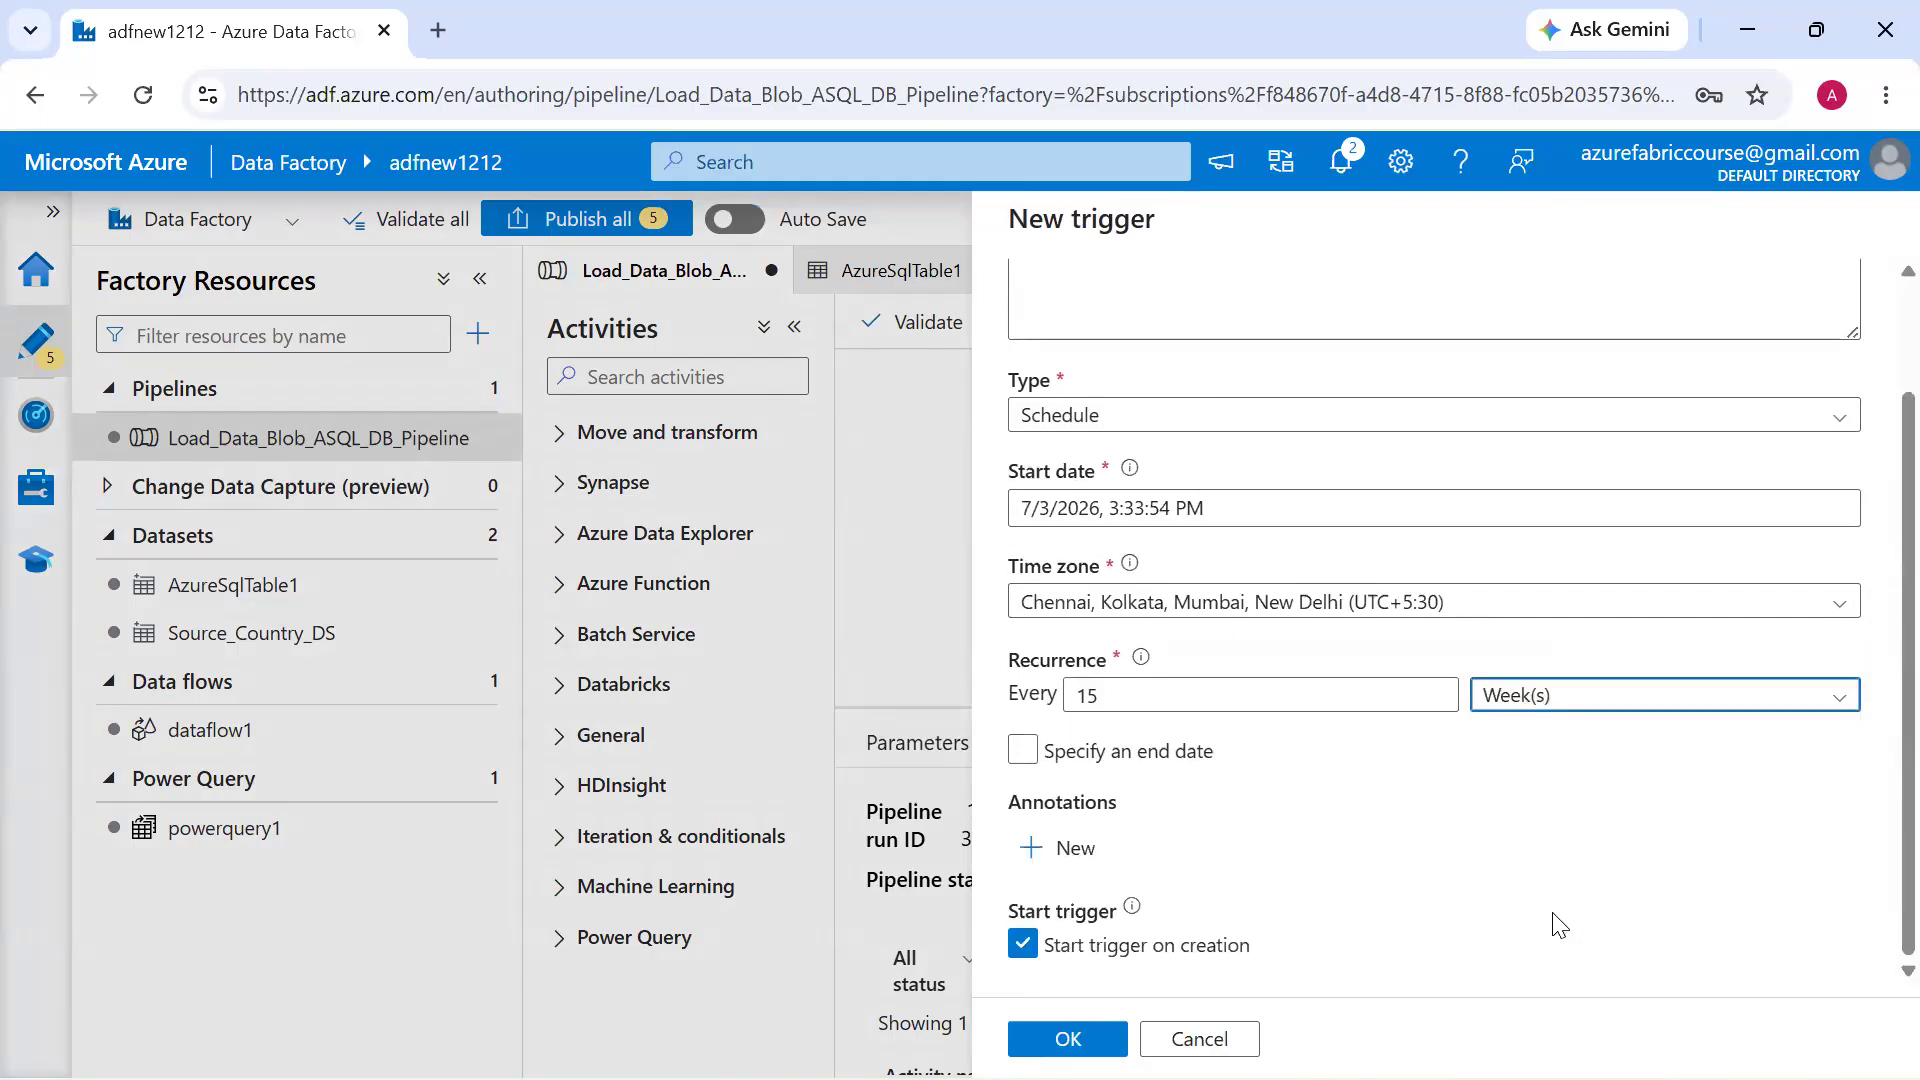
left_click(1447, 857)
left_click(1696, 867)
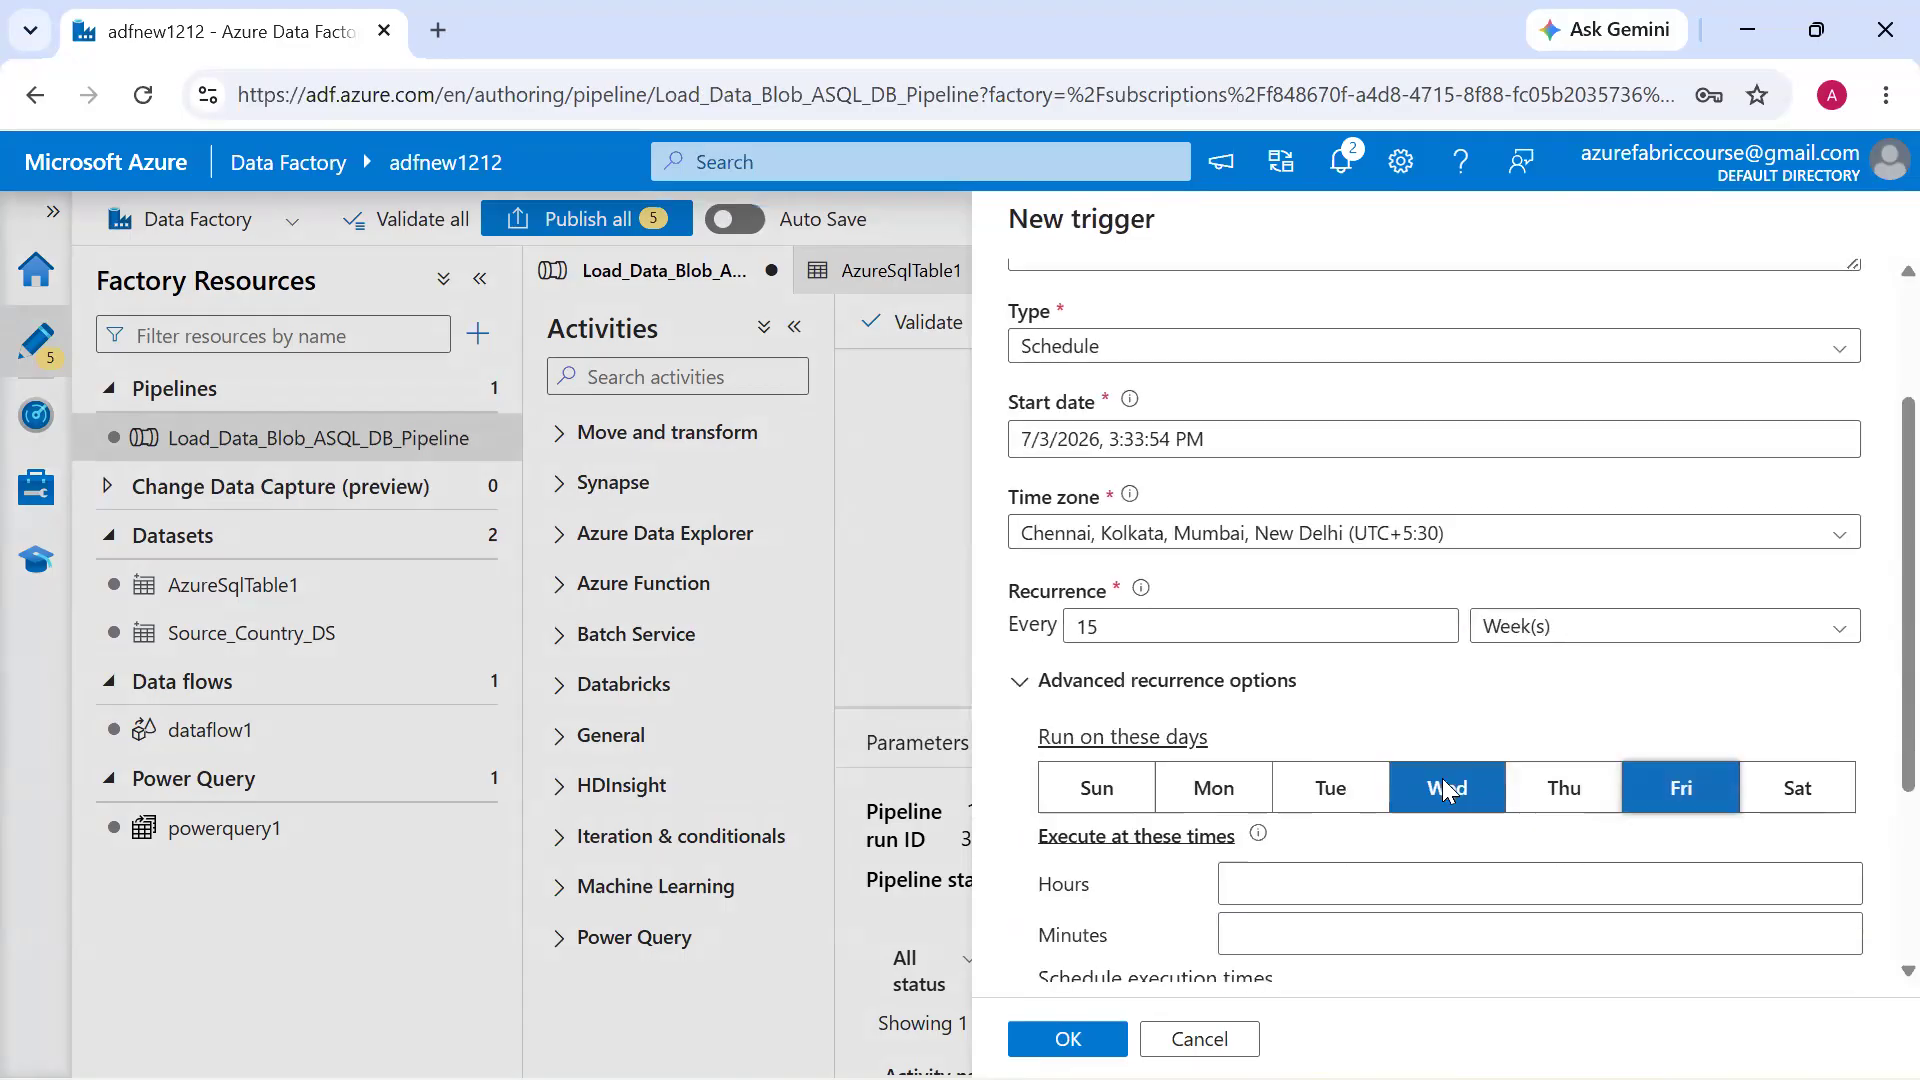
scroll(1444, 904, "down", 3)
Set the trigger's recurrence interval to 48, discard the new trigger and leave the trigger setup
left_click(1158, 440)
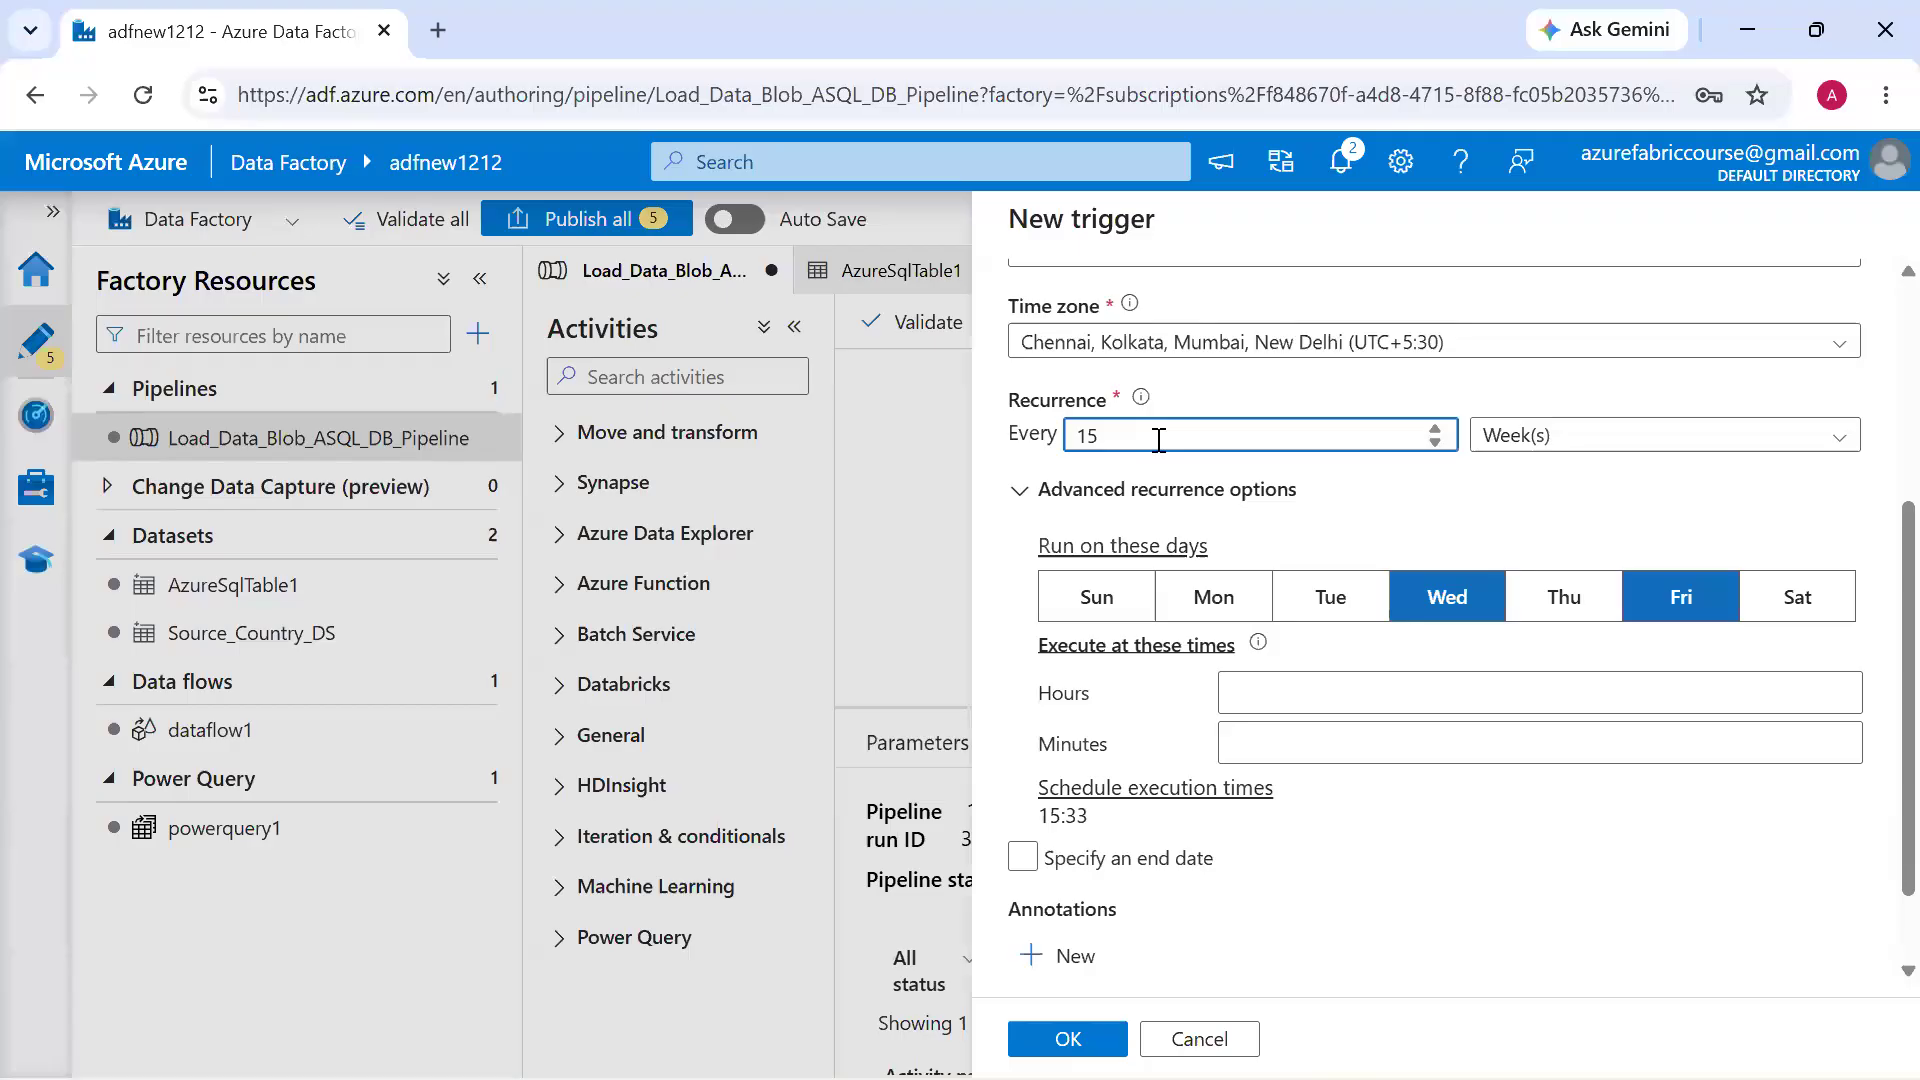
key("ctrl+a")
type("32")
left_click(490, 428)
left_click(1131, 689)
left_click(1189, 1039)
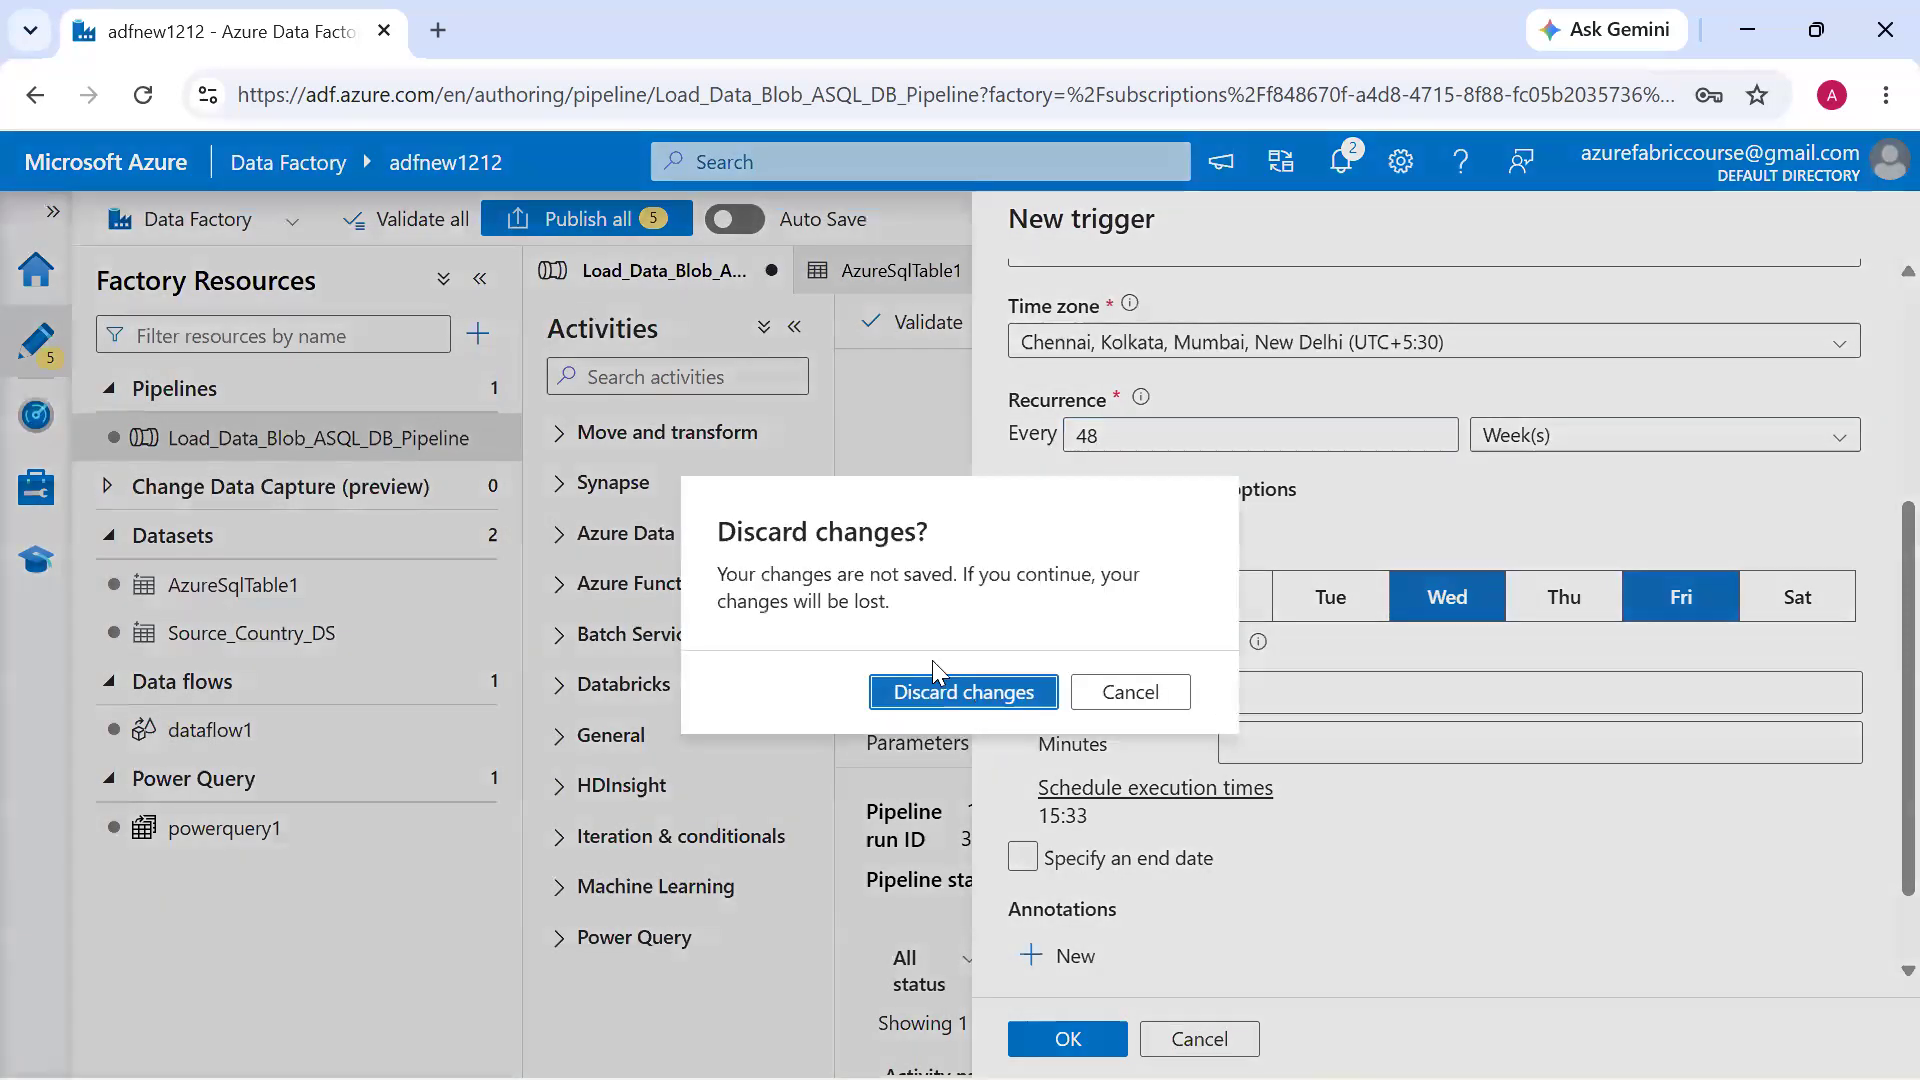
left_click(980, 693)
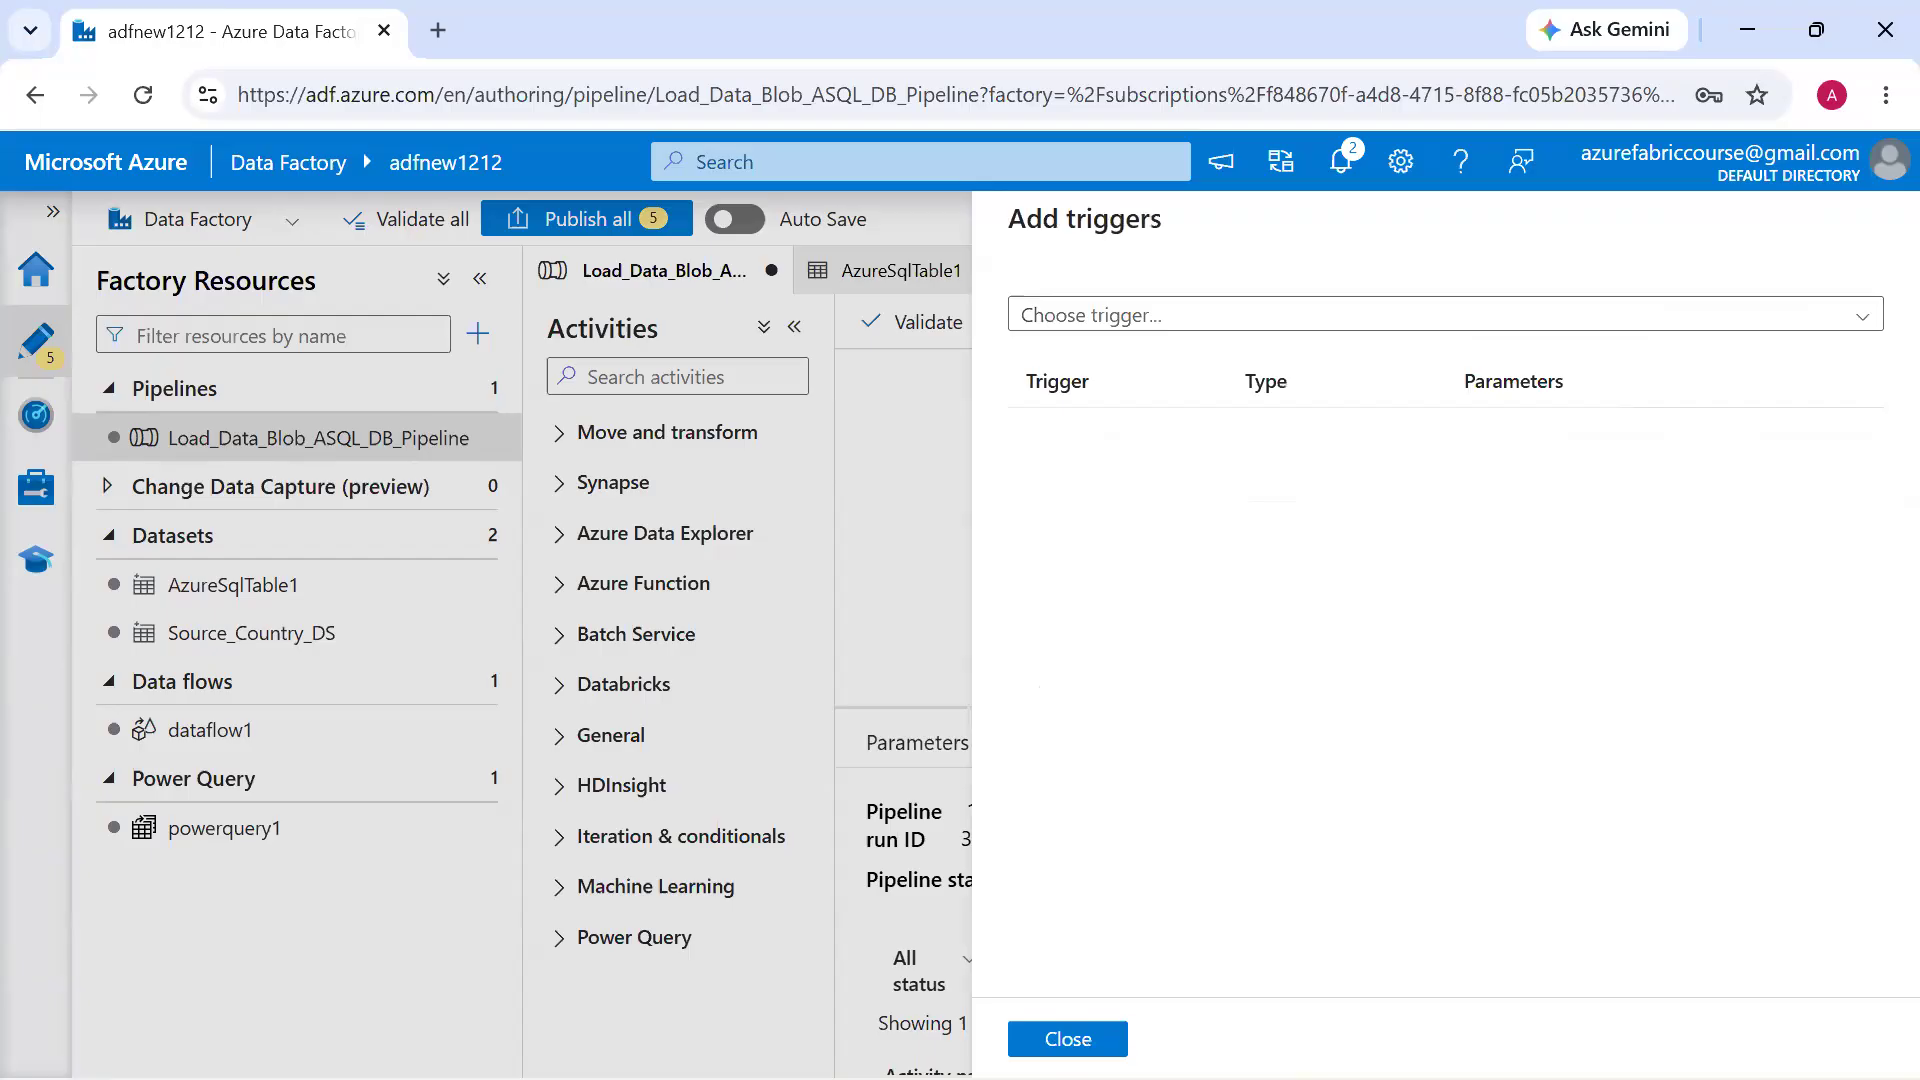
left_click(1068, 1039)
Review the factory's management settings for Git configuration and ARM template, and return to the factory's home page
left_click(32, 490)
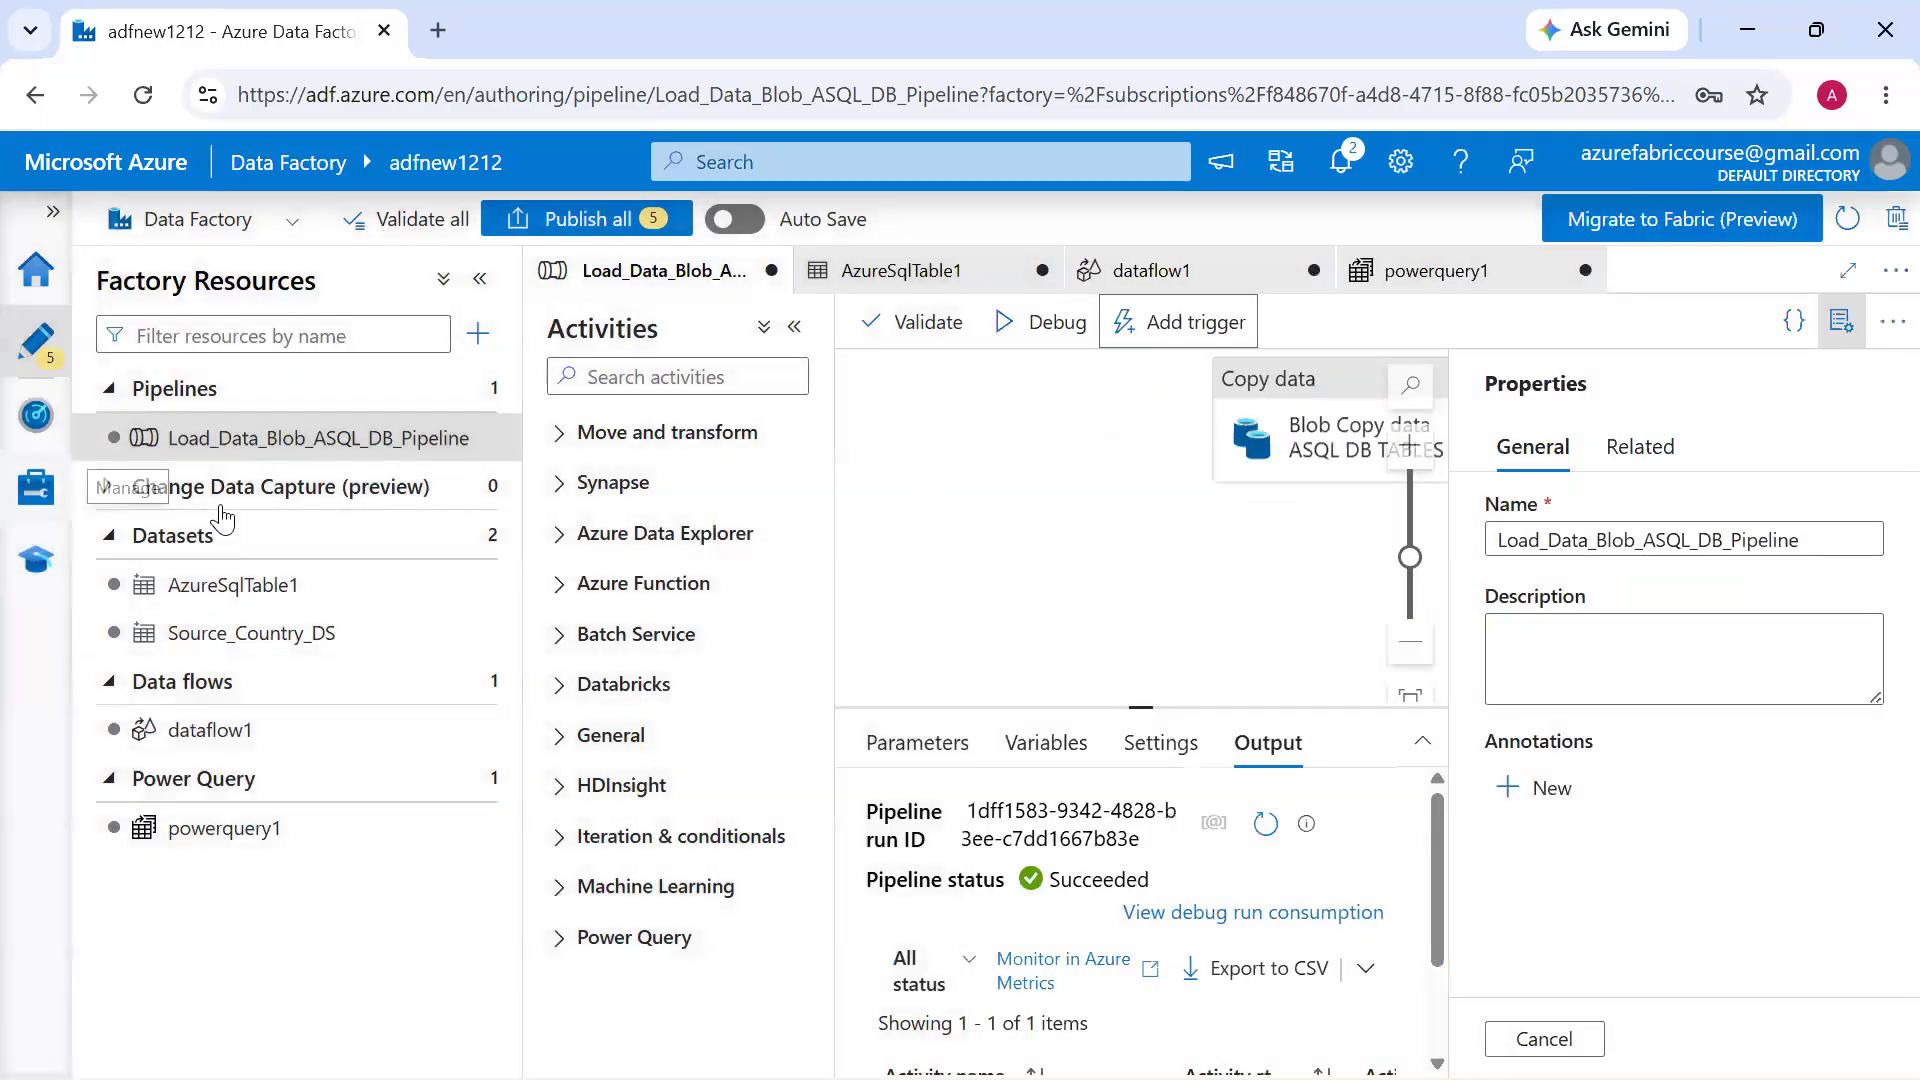
left_click(230, 768)
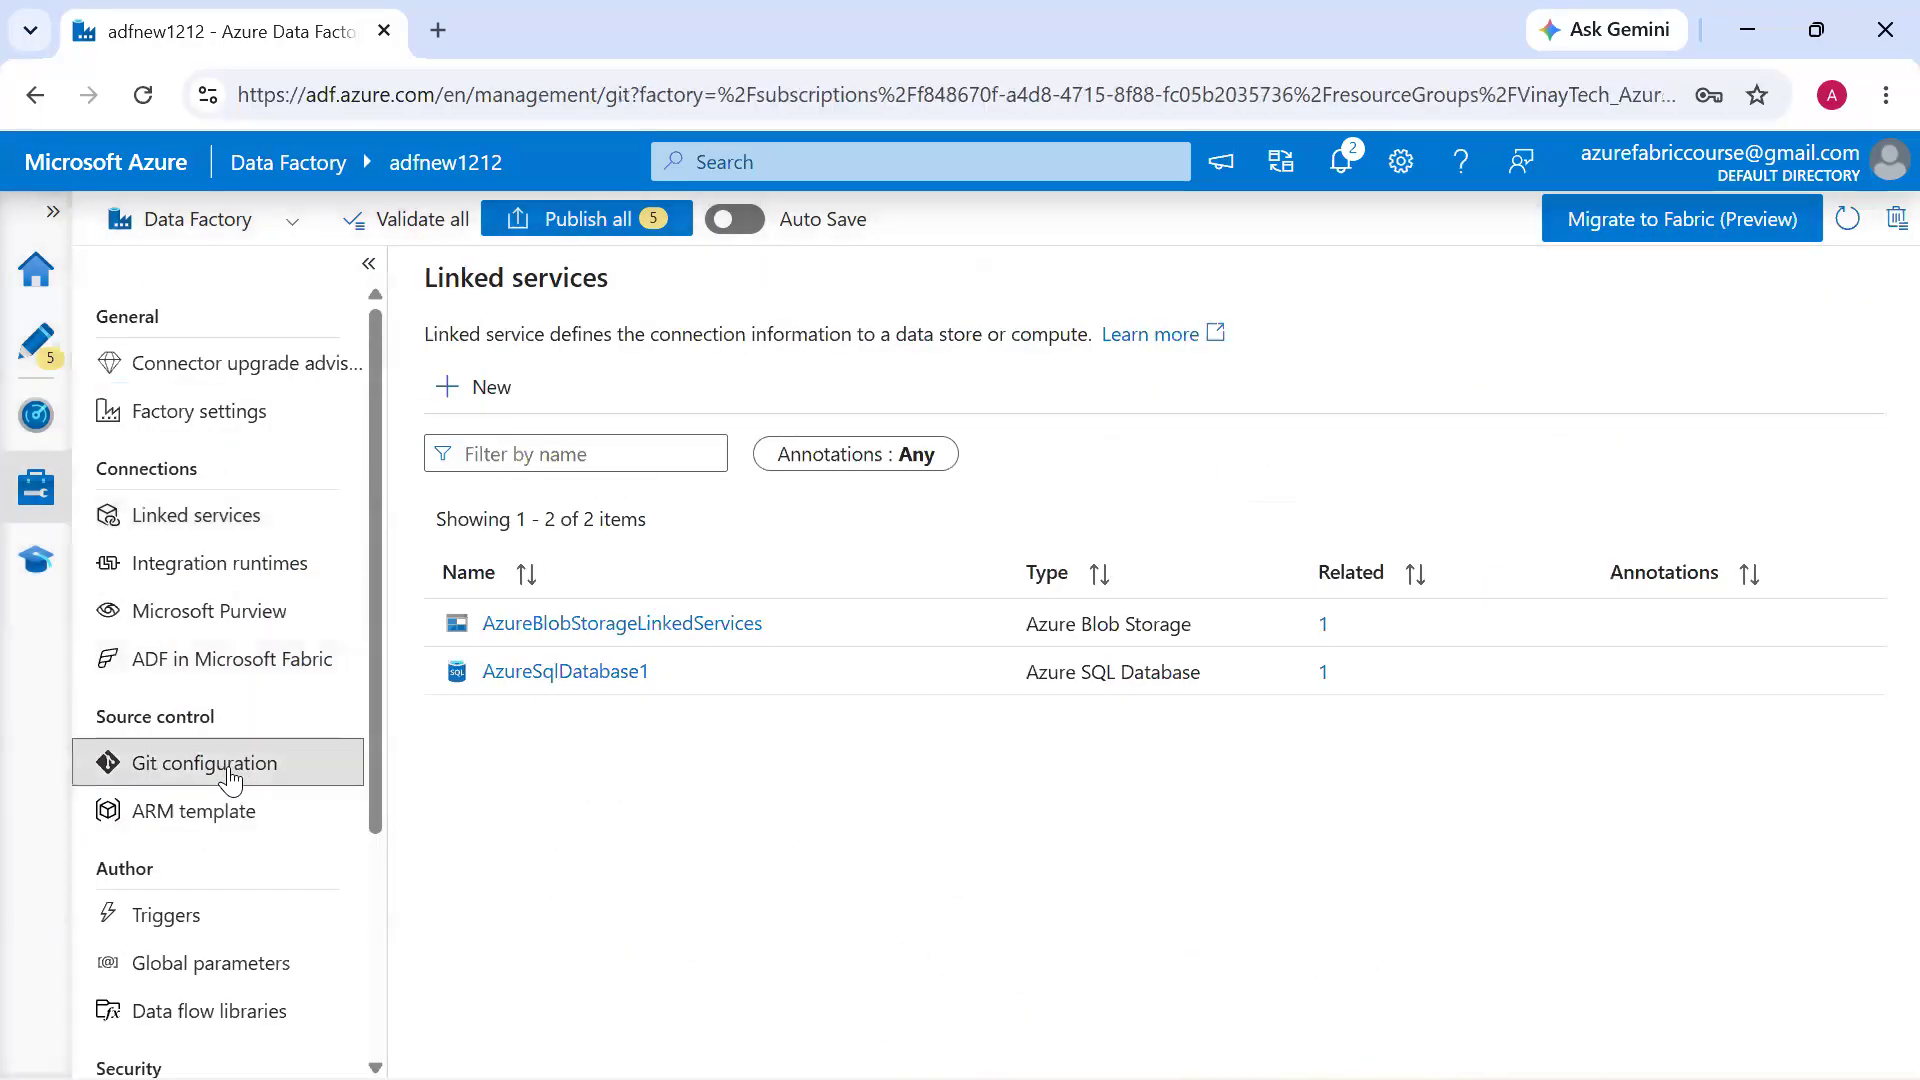
left_click(230, 828)
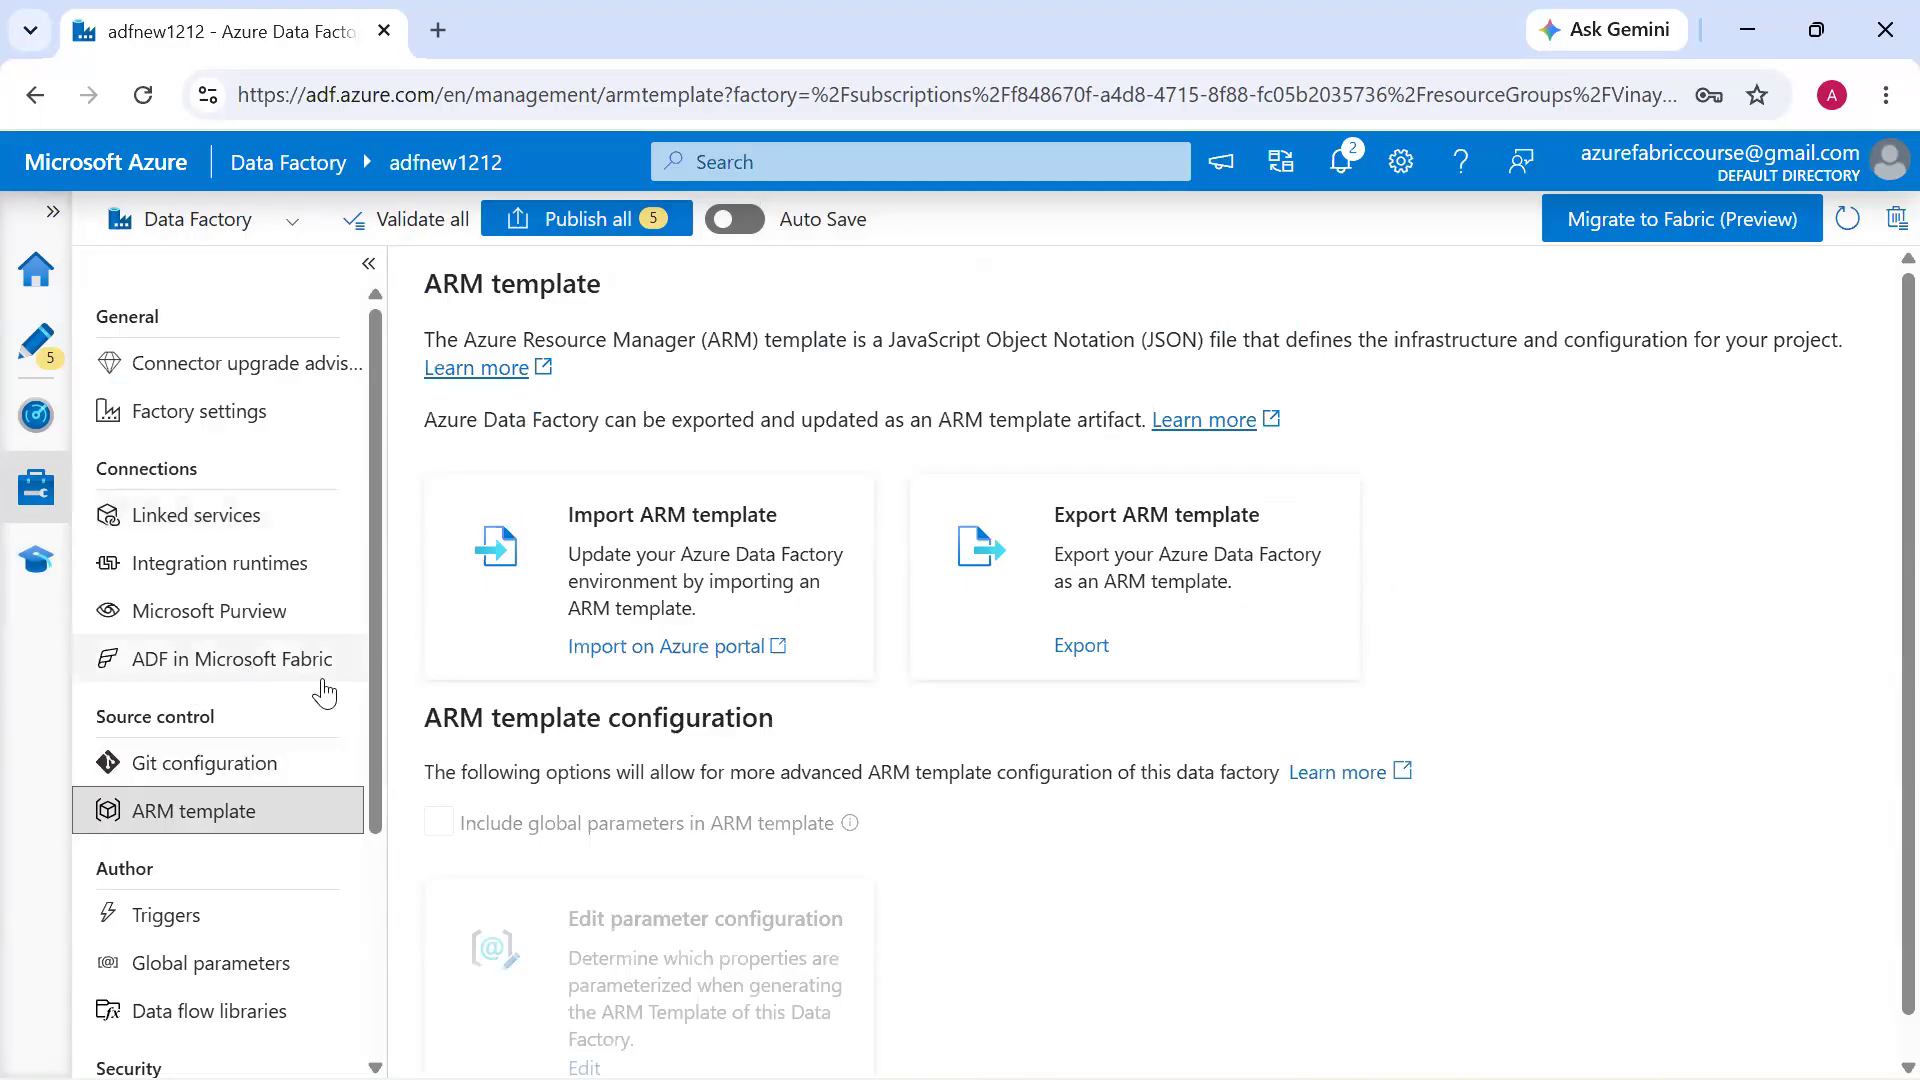
left_click(36, 290)
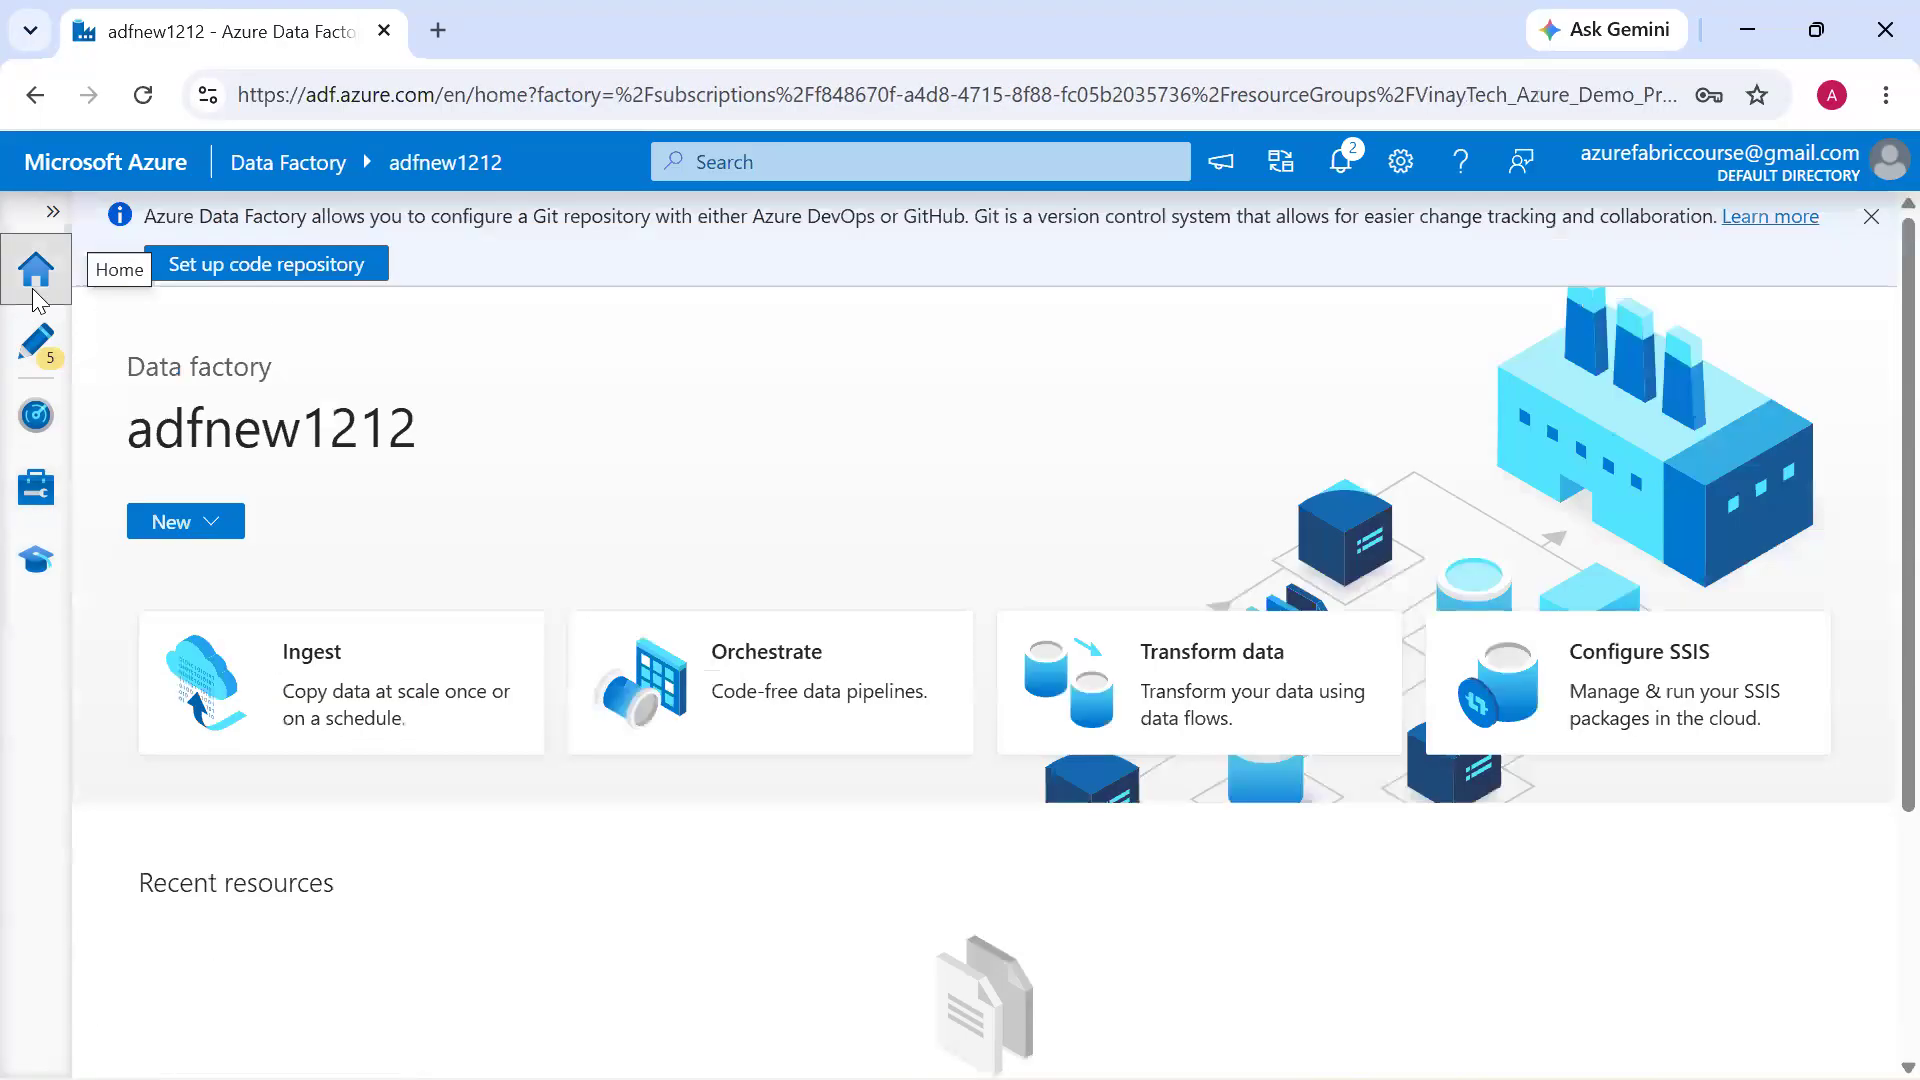
Switch to the customerdatabase page in the Azure portal and examine the Microsoft Cloud services available from the app launcher
key("alt+Tab")
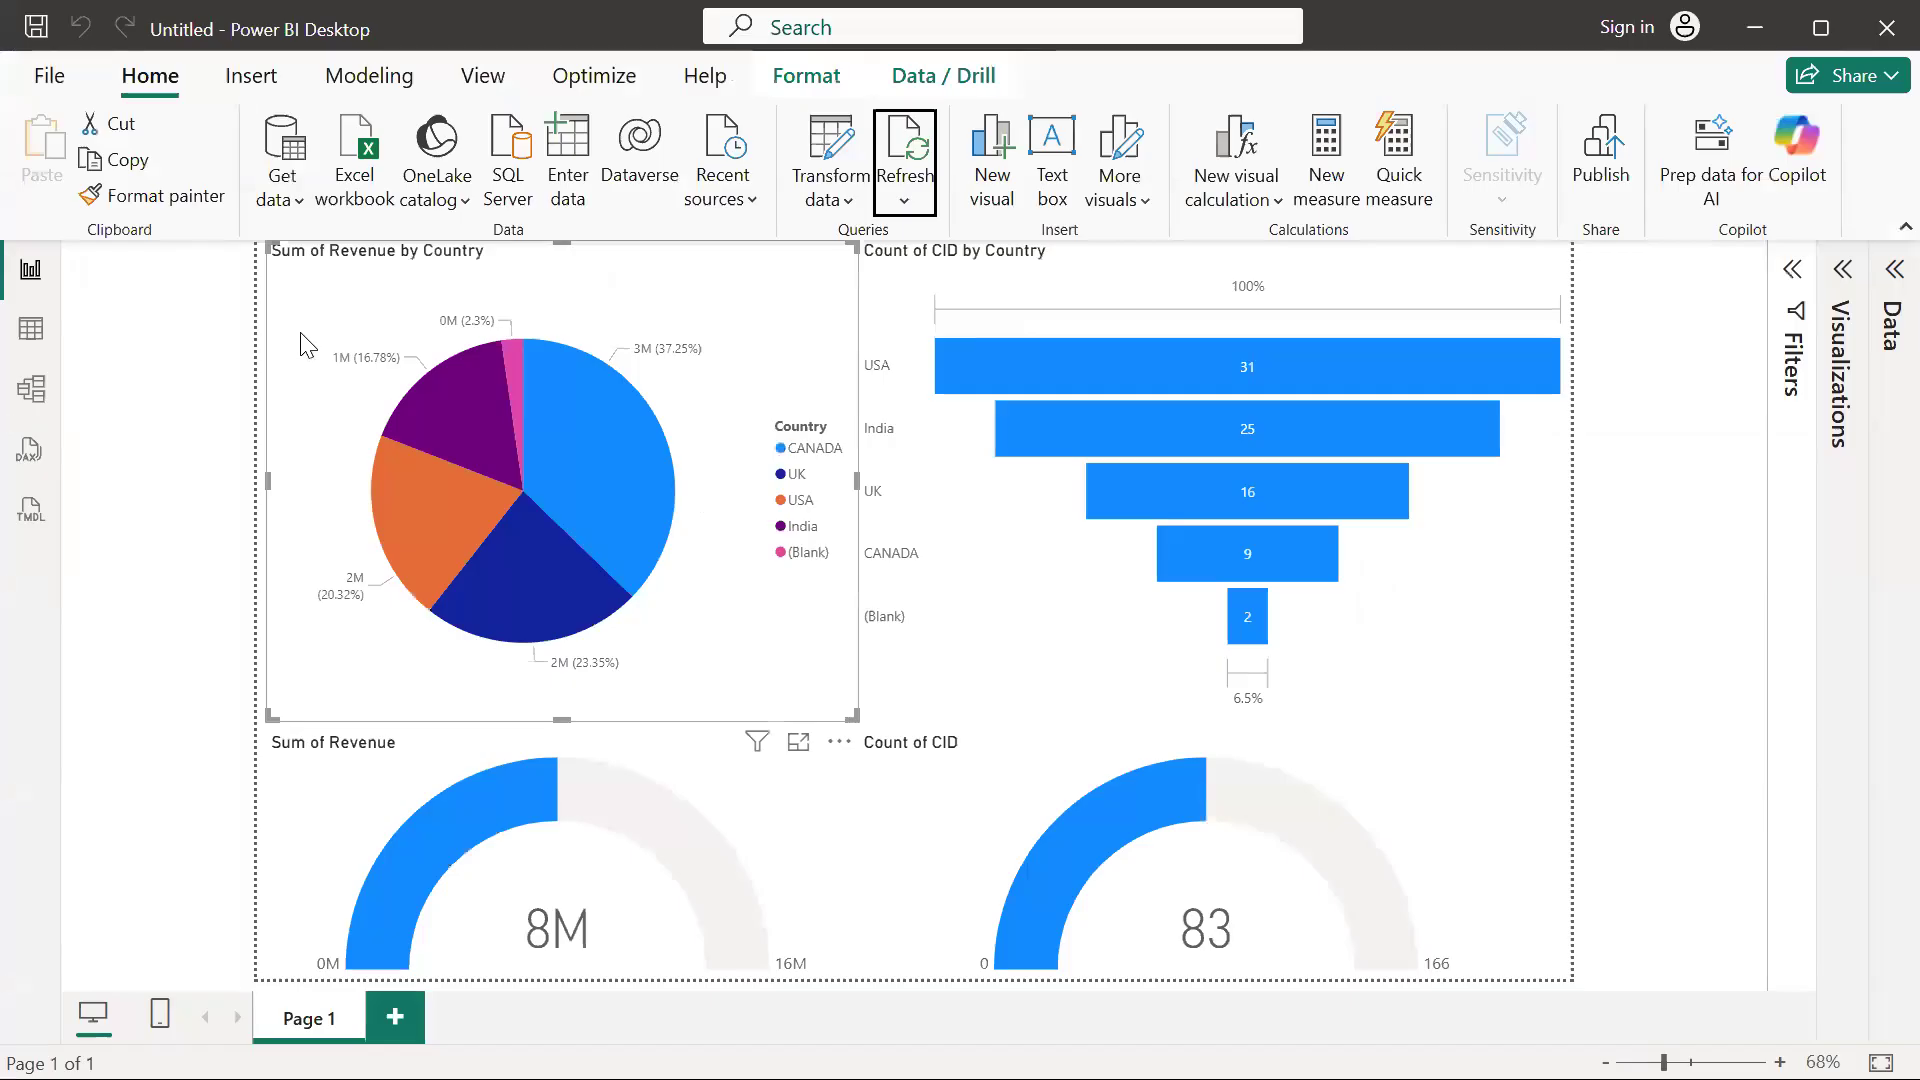
key("alt+Tab")
key("Tab")
key("alt+Tab")
key("alt+Tab")
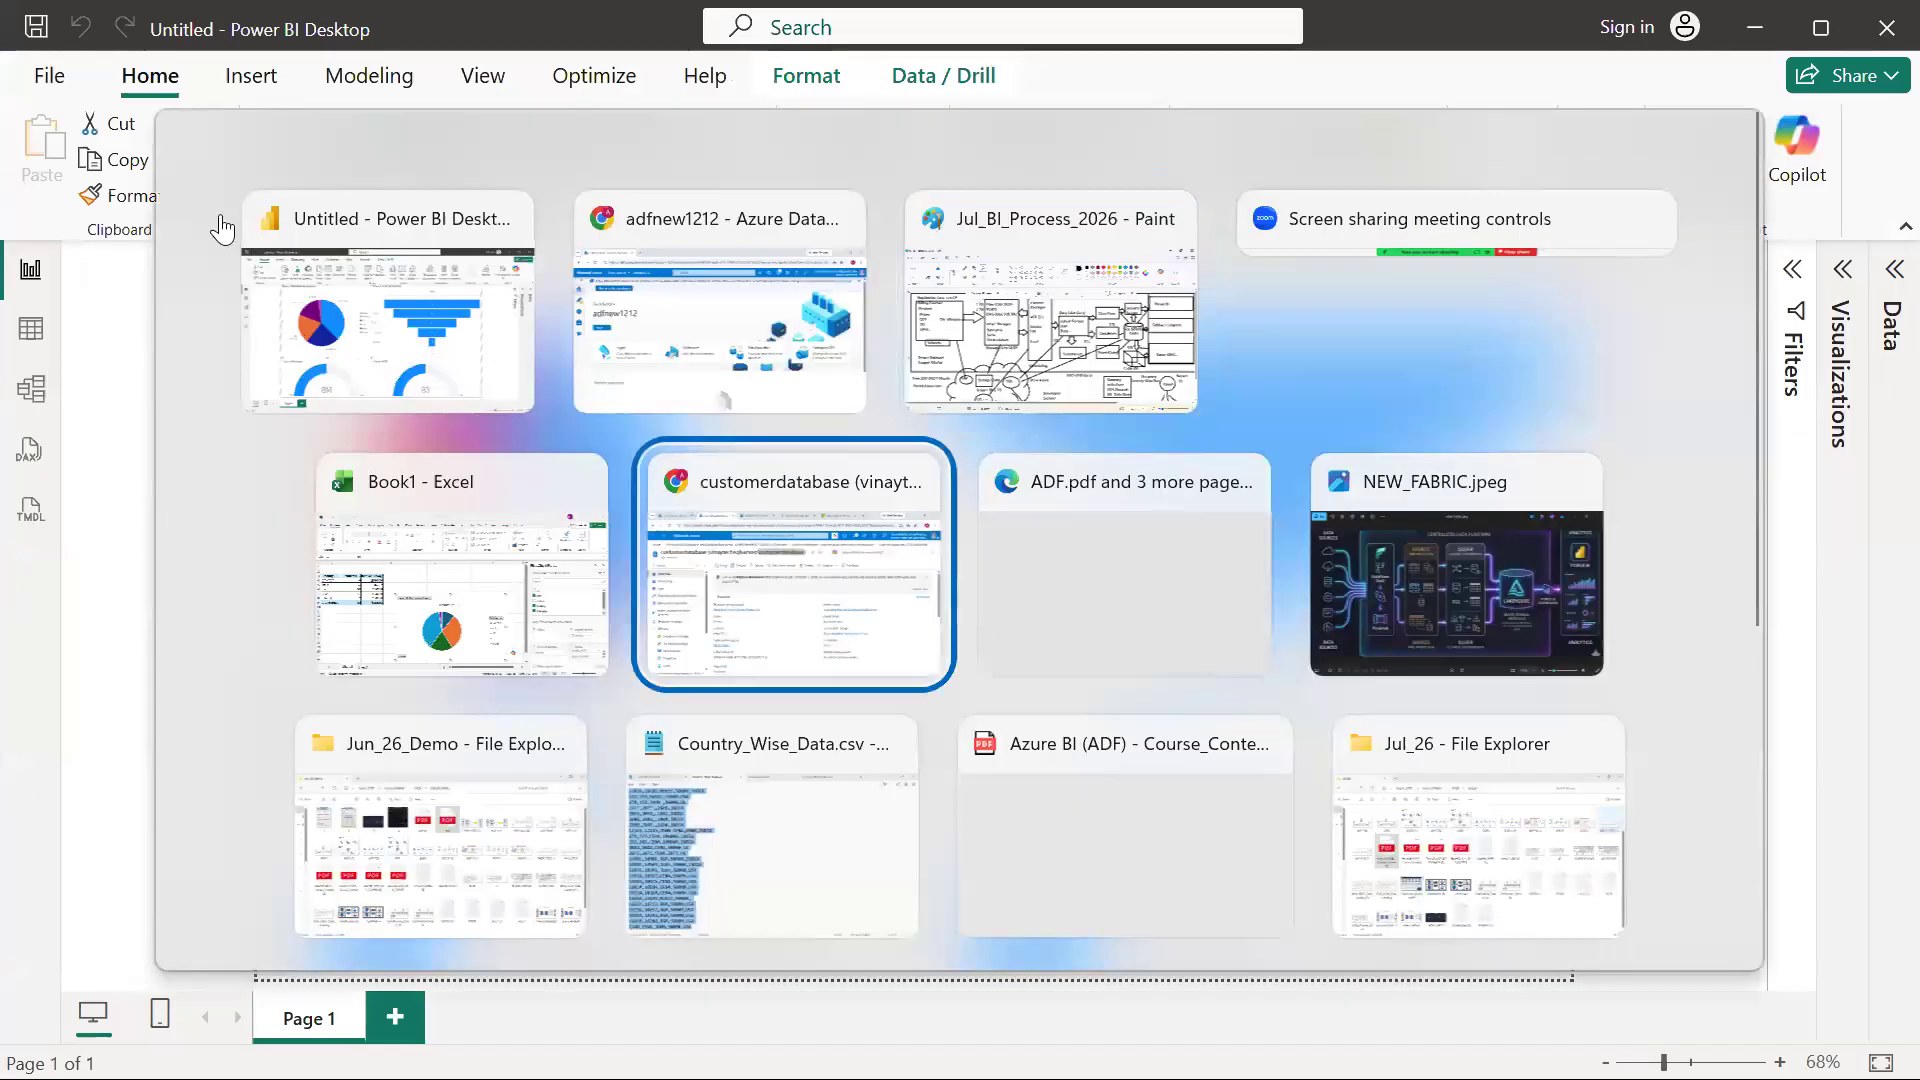
left_click(33, 163)
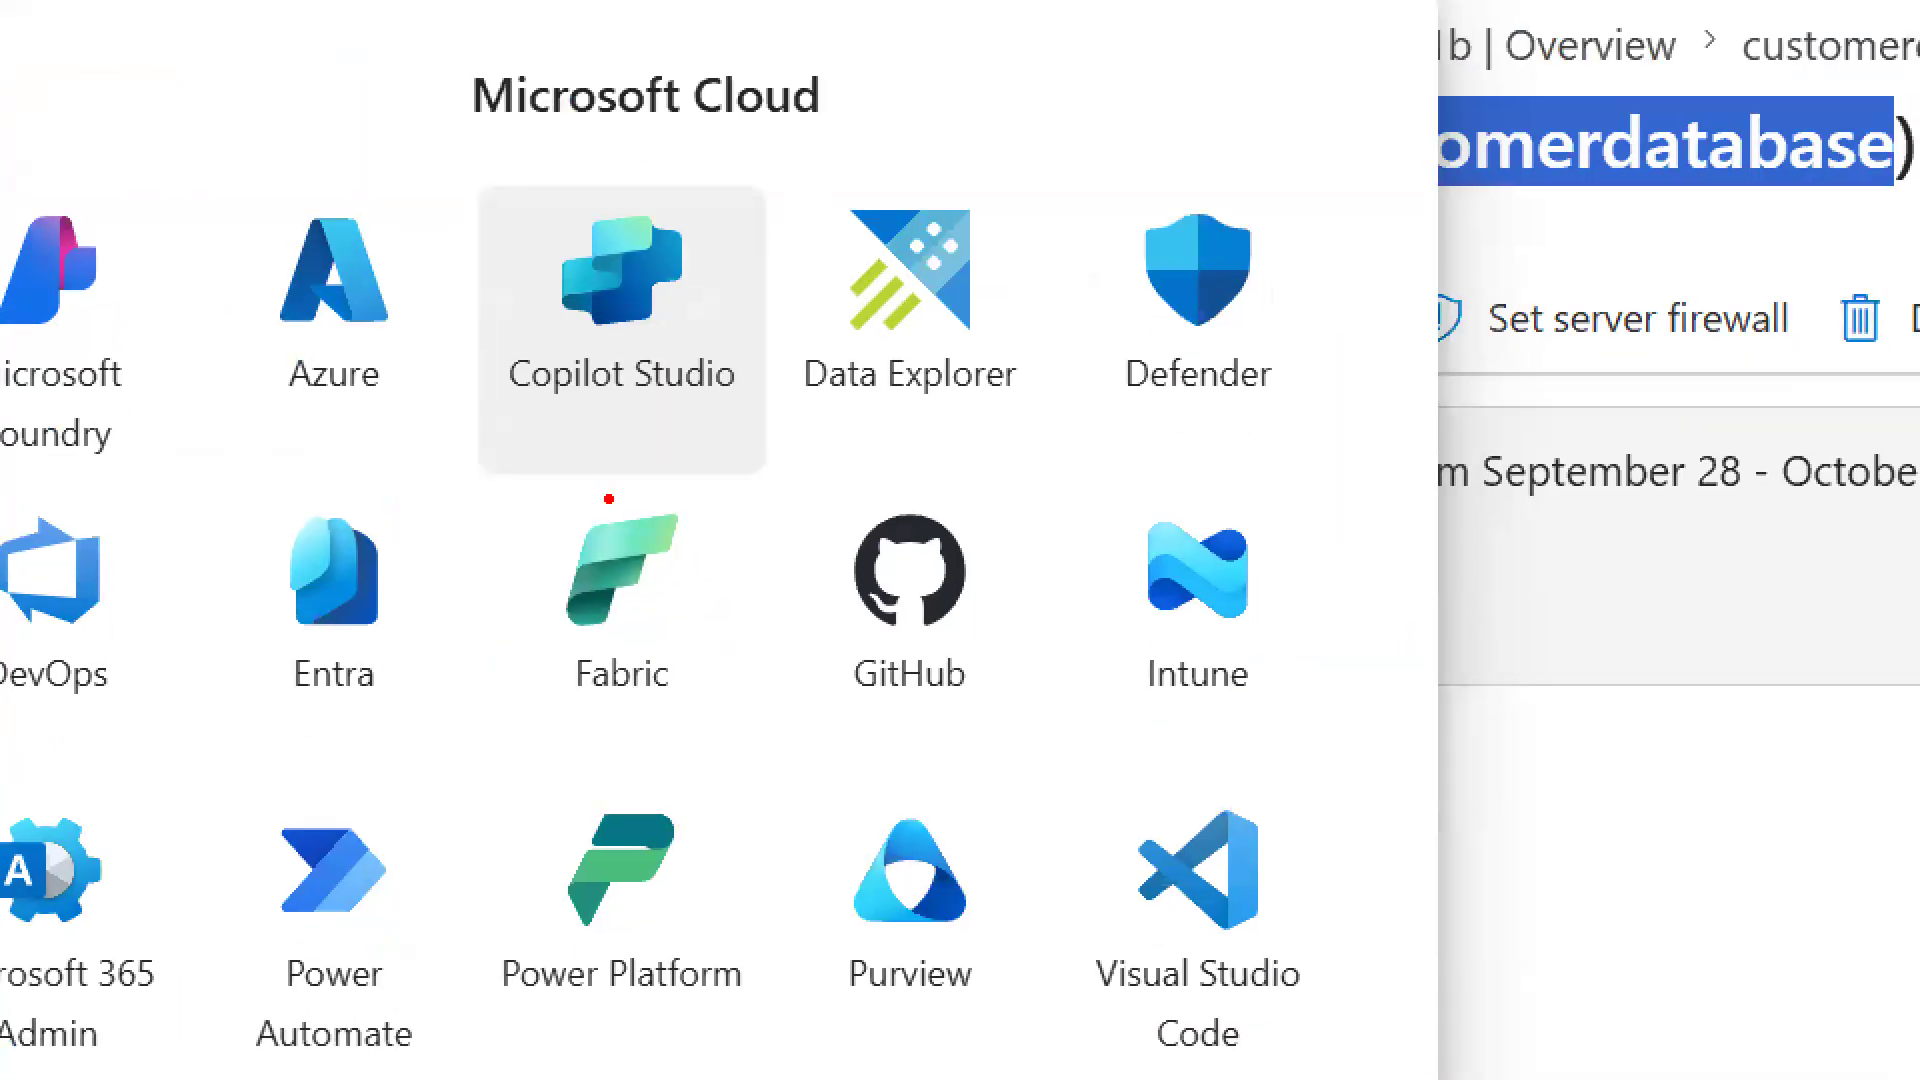
mouse_move(608, 498)
left_mouse_down()
mouse_move(518, 640)
mouse_move(612, 466)
mouse_move(490, 510)
left_mouse_up()
mouse_move(233, 209)
left_mouse_down()
mouse_move(285, 197)
mouse_move(355, 72)
left_mouse_up()
mouse_move(372, 276)
left_mouse_down()
mouse_move(480, 322)
mouse_move(551, 525)
left_mouse_up()
left_click_drag(589, 342, 566, 521)
key("Escape")
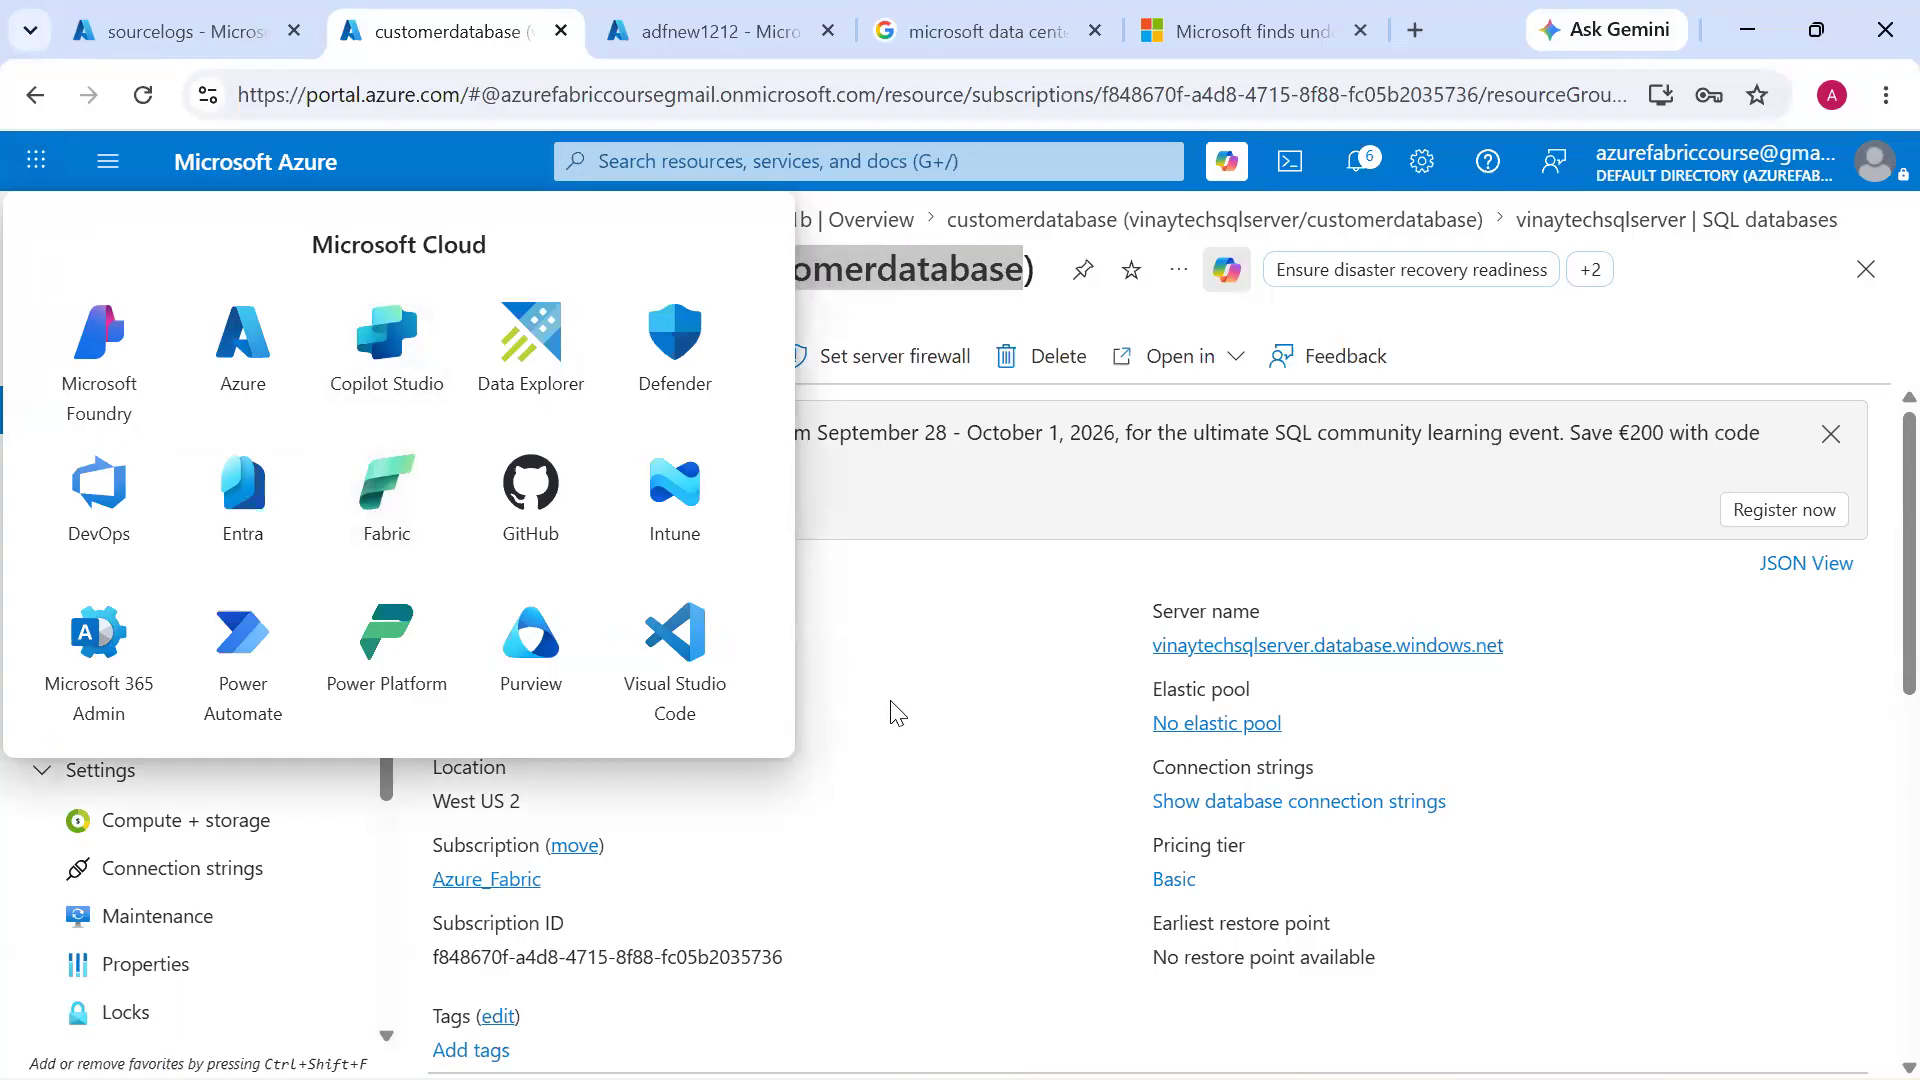
Switch back to Azure Data Factory and return to authoring Load_Data_Blob_ASQL_DB_Pipeline
key("alt+Tab")
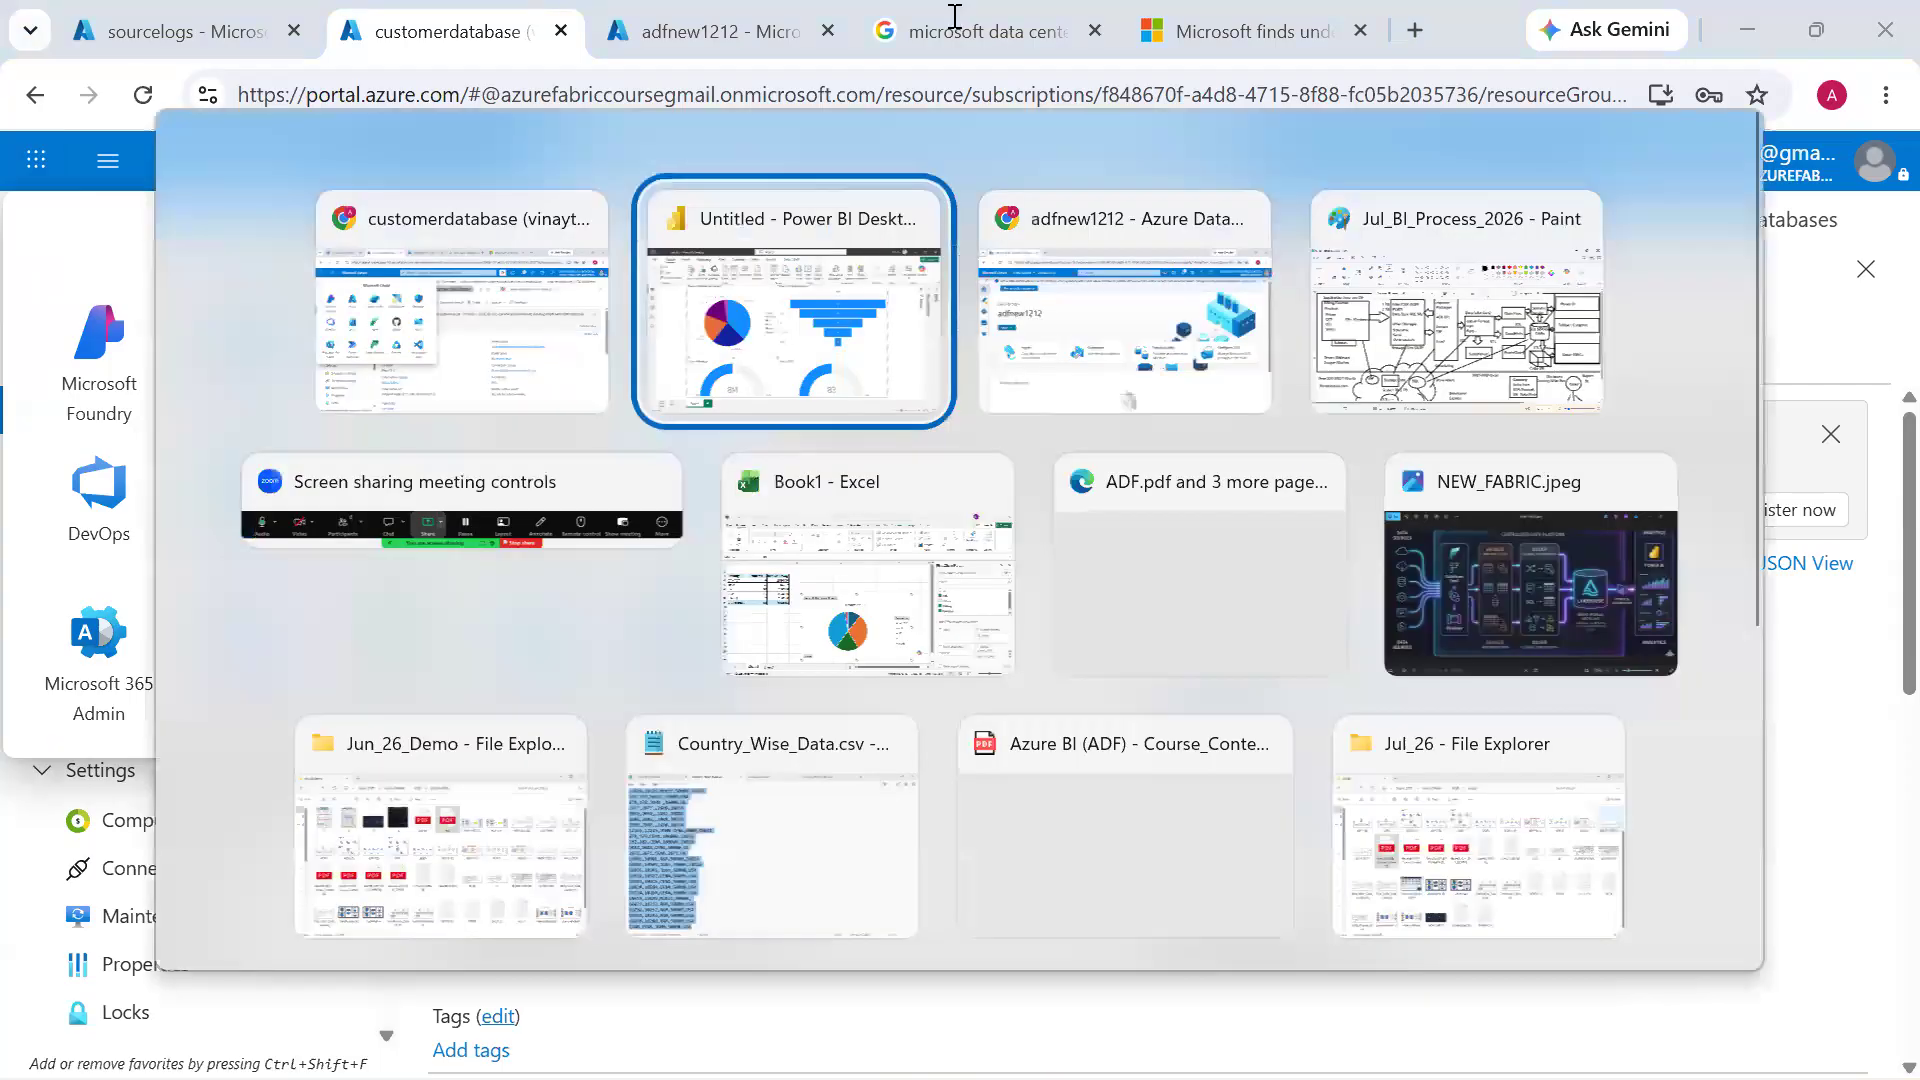
key("alt+Tab")
left_click(18, 367)
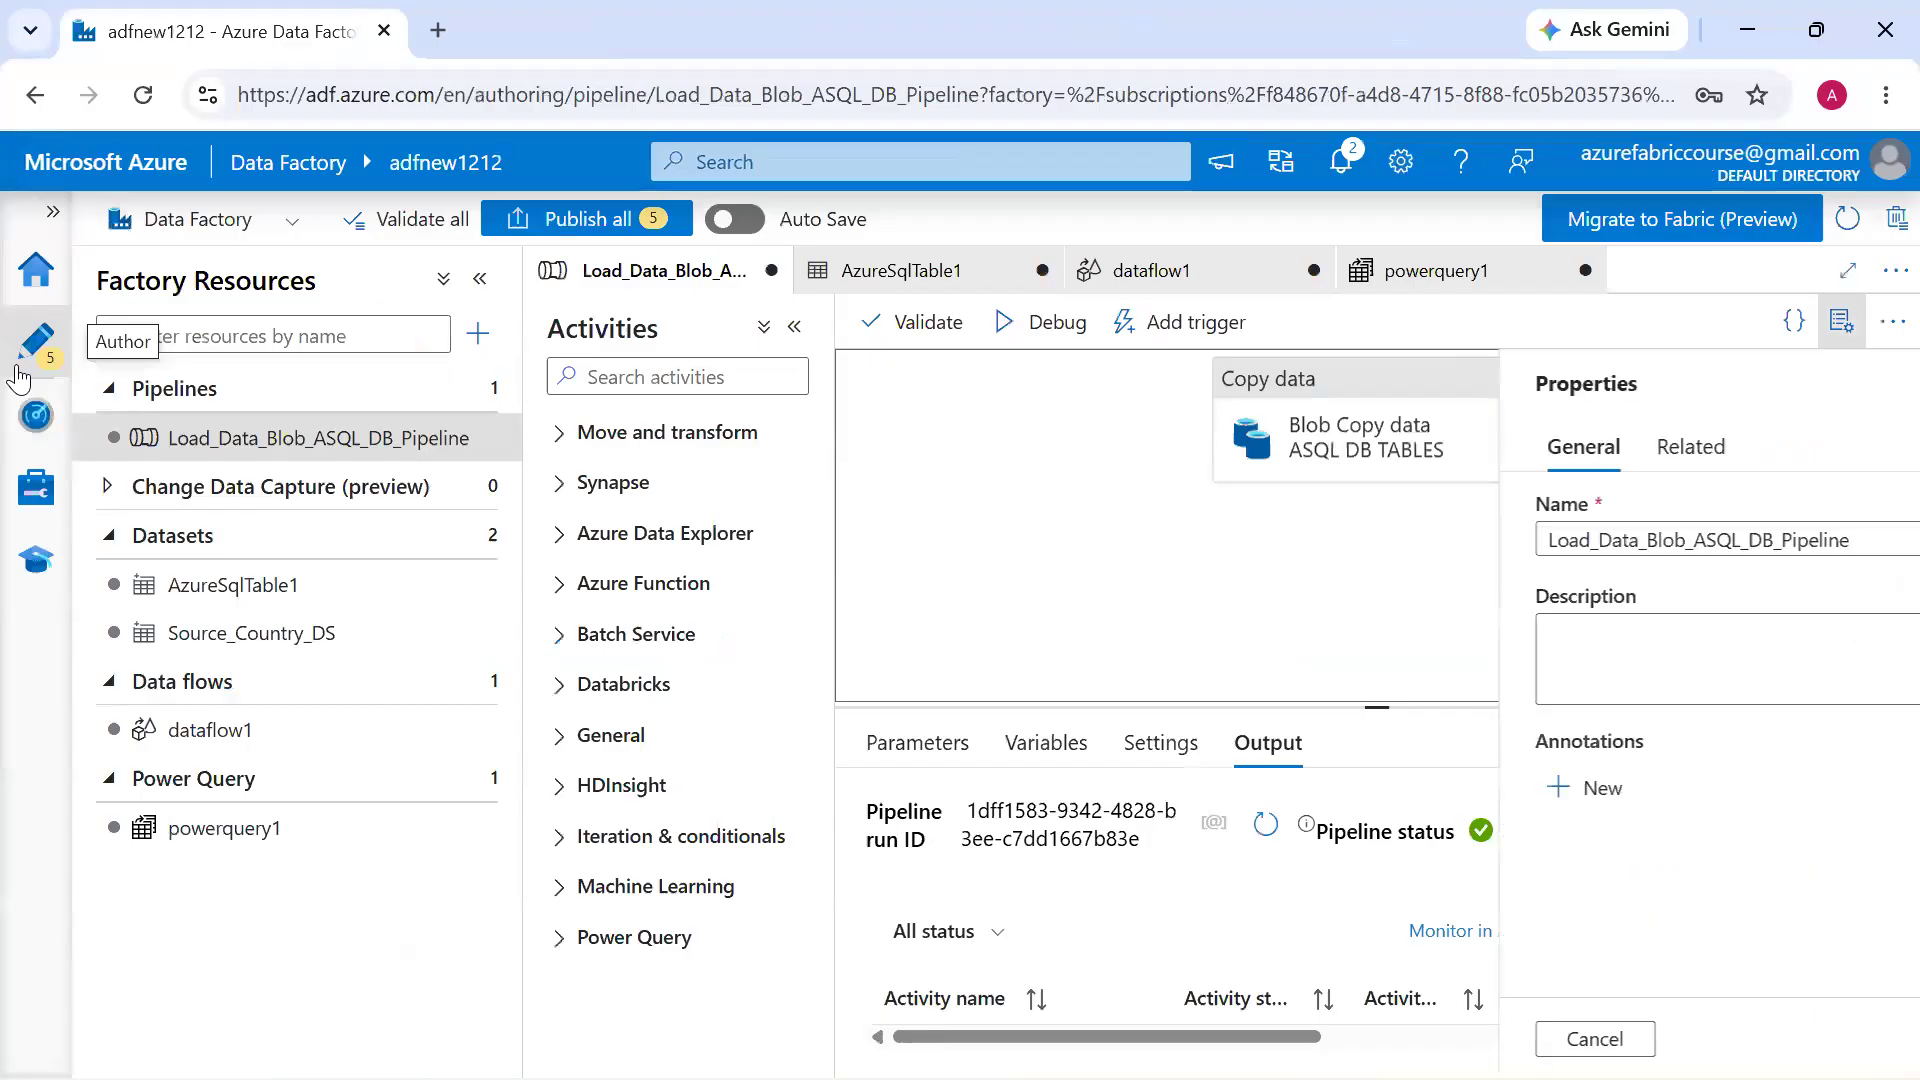